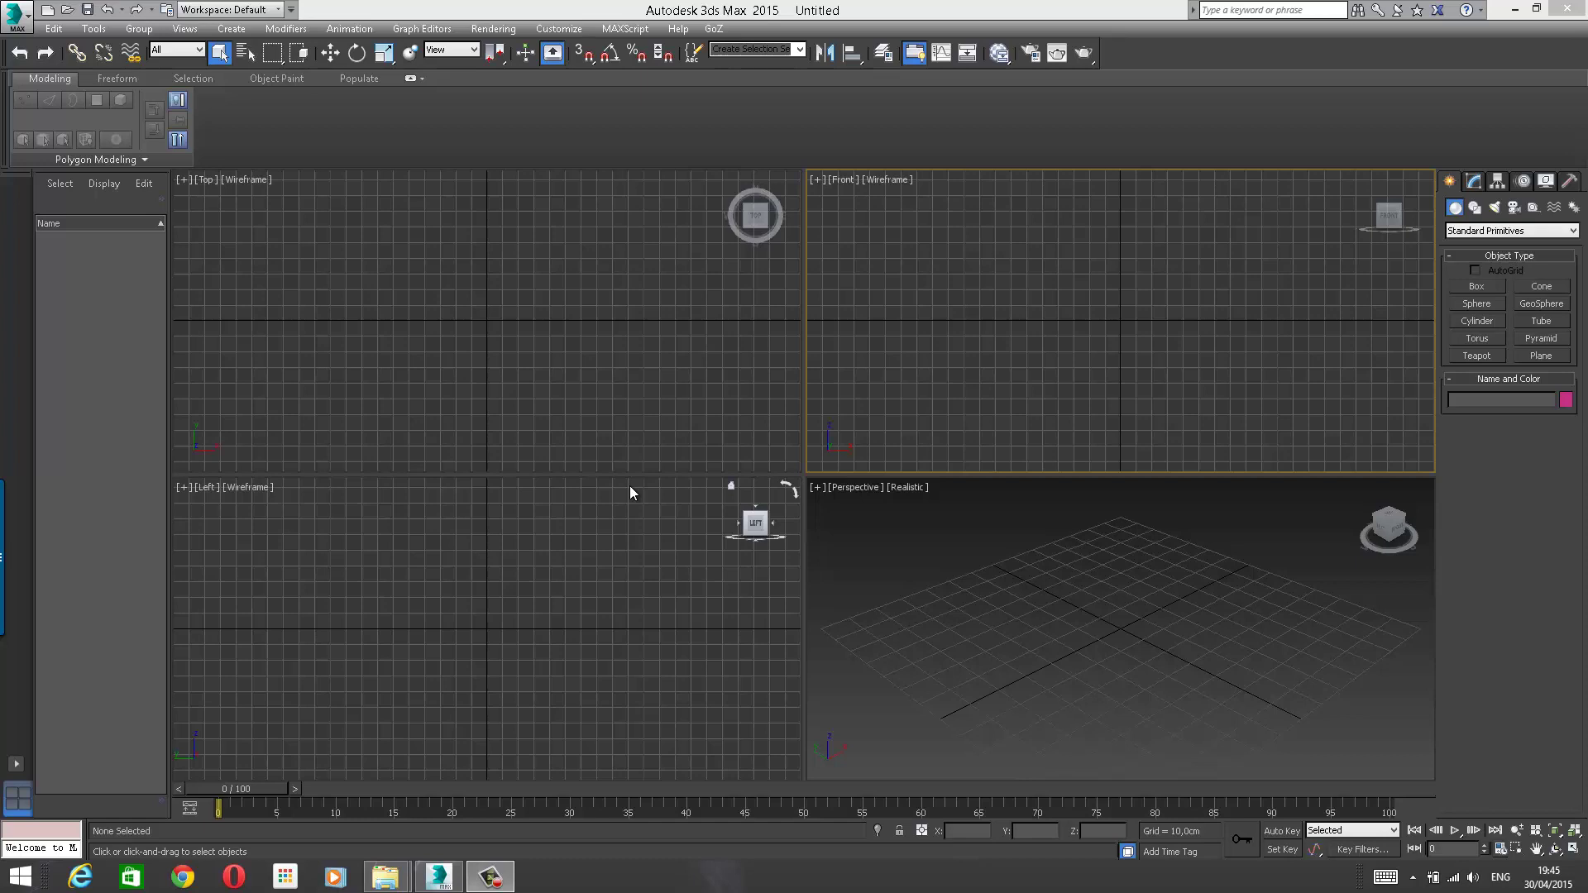
Step: Set the display unit scale to metric centimeters in Units Setup
{"action": "left_click", "coordinate": [559, 29]}
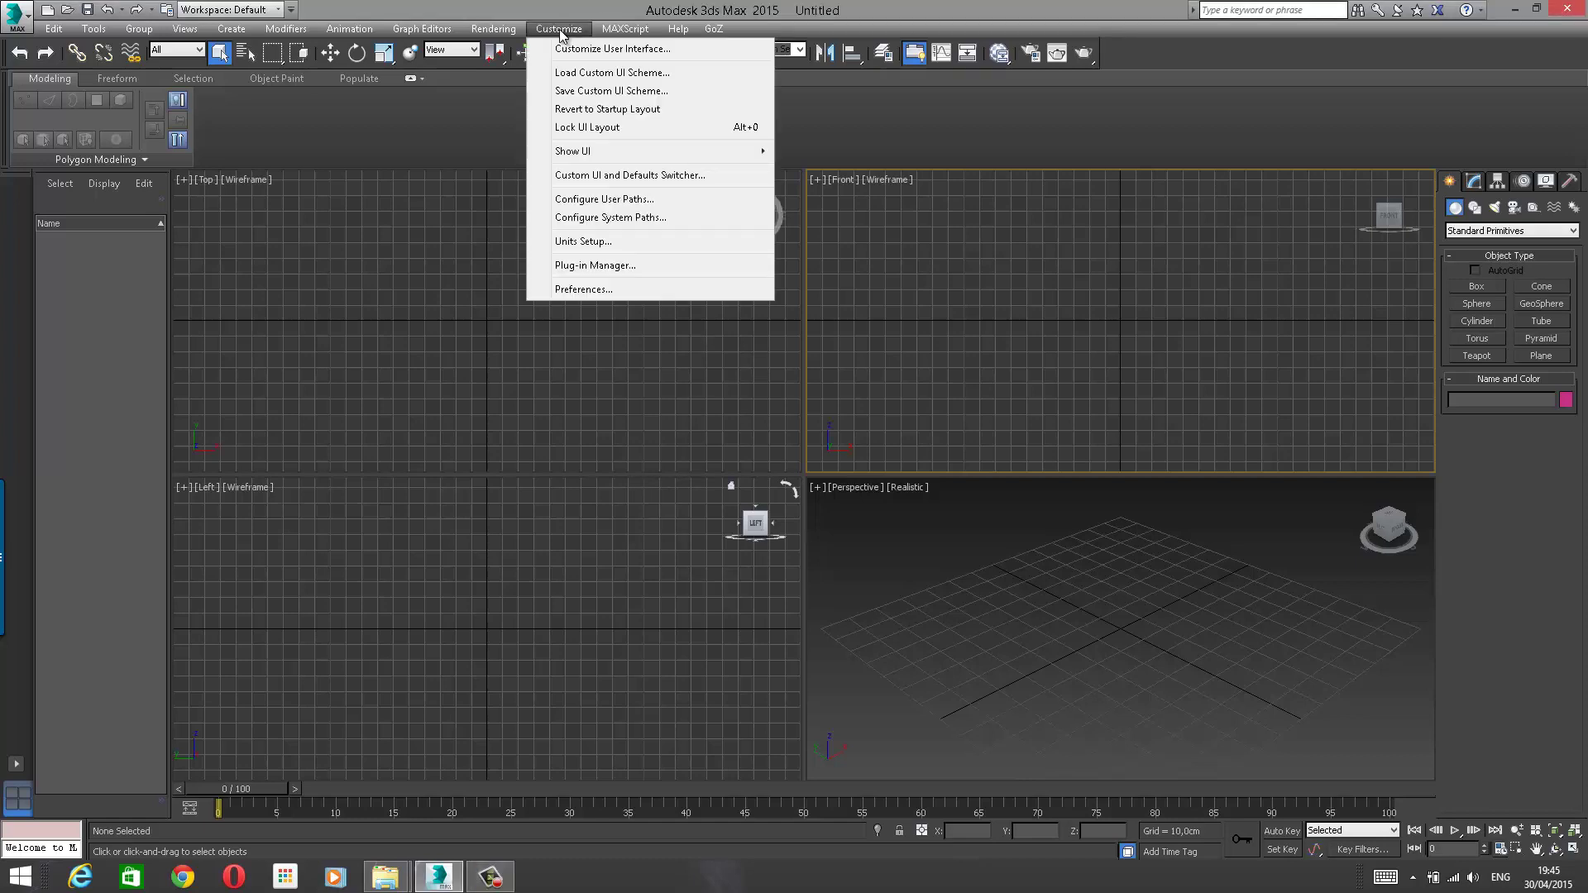
{"action": "left_click", "coordinate": [583, 242]}
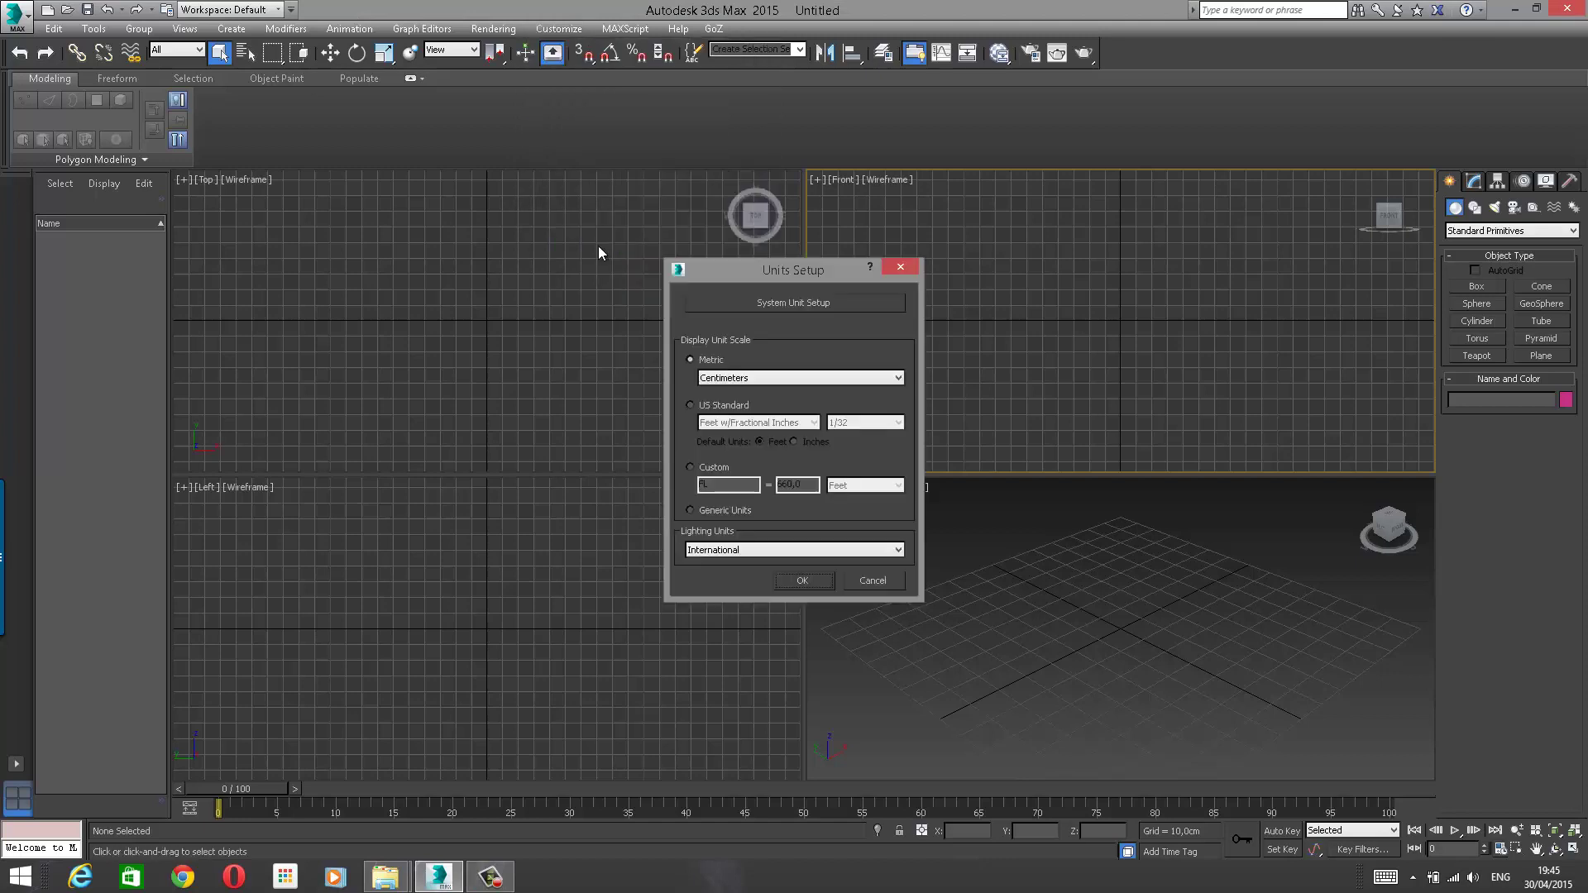
{"action": "left_click_drag", "start_coordinate": [807, 269], "coordinate": [602, 210]}
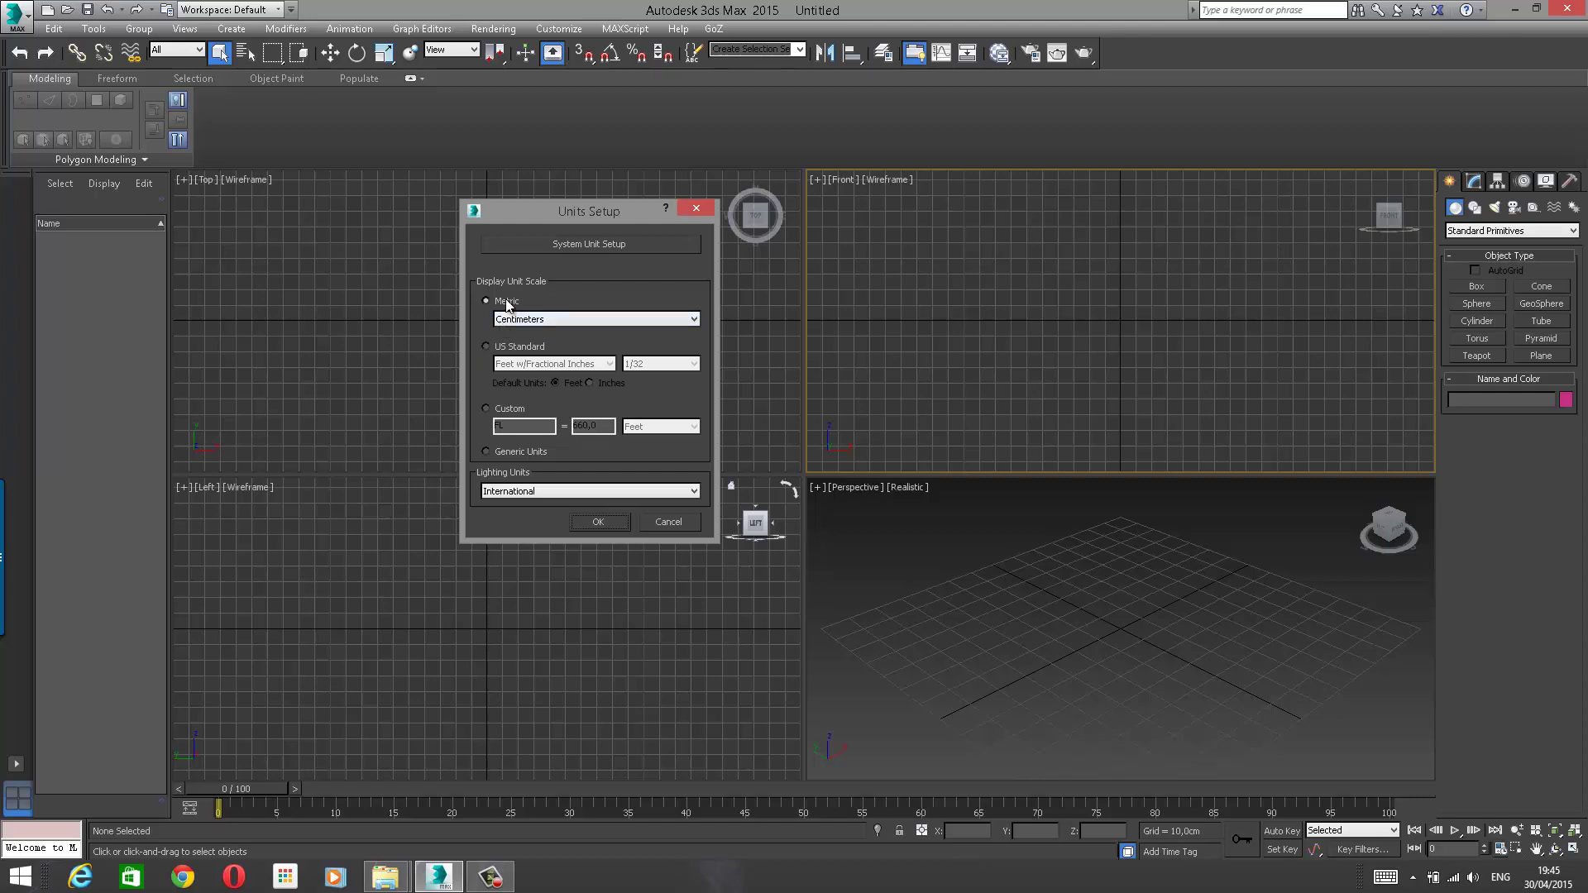
{"action": "left_click", "coordinate": [488, 407]}
{"action": "left_click", "coordinate": [486, 301]}
{"action": "left_click", "coordinate": [548, 320]}
{"action": "left_click", "coordinate": [489, 319]}
{"action": "left_click", "coordinate": [559, 319]}
{"action": "left_click", "coordinate": [542, 343]}
{"action": "left_click_drag", "start_coordinate": [610, 216], "coordinate": [623, 222]}
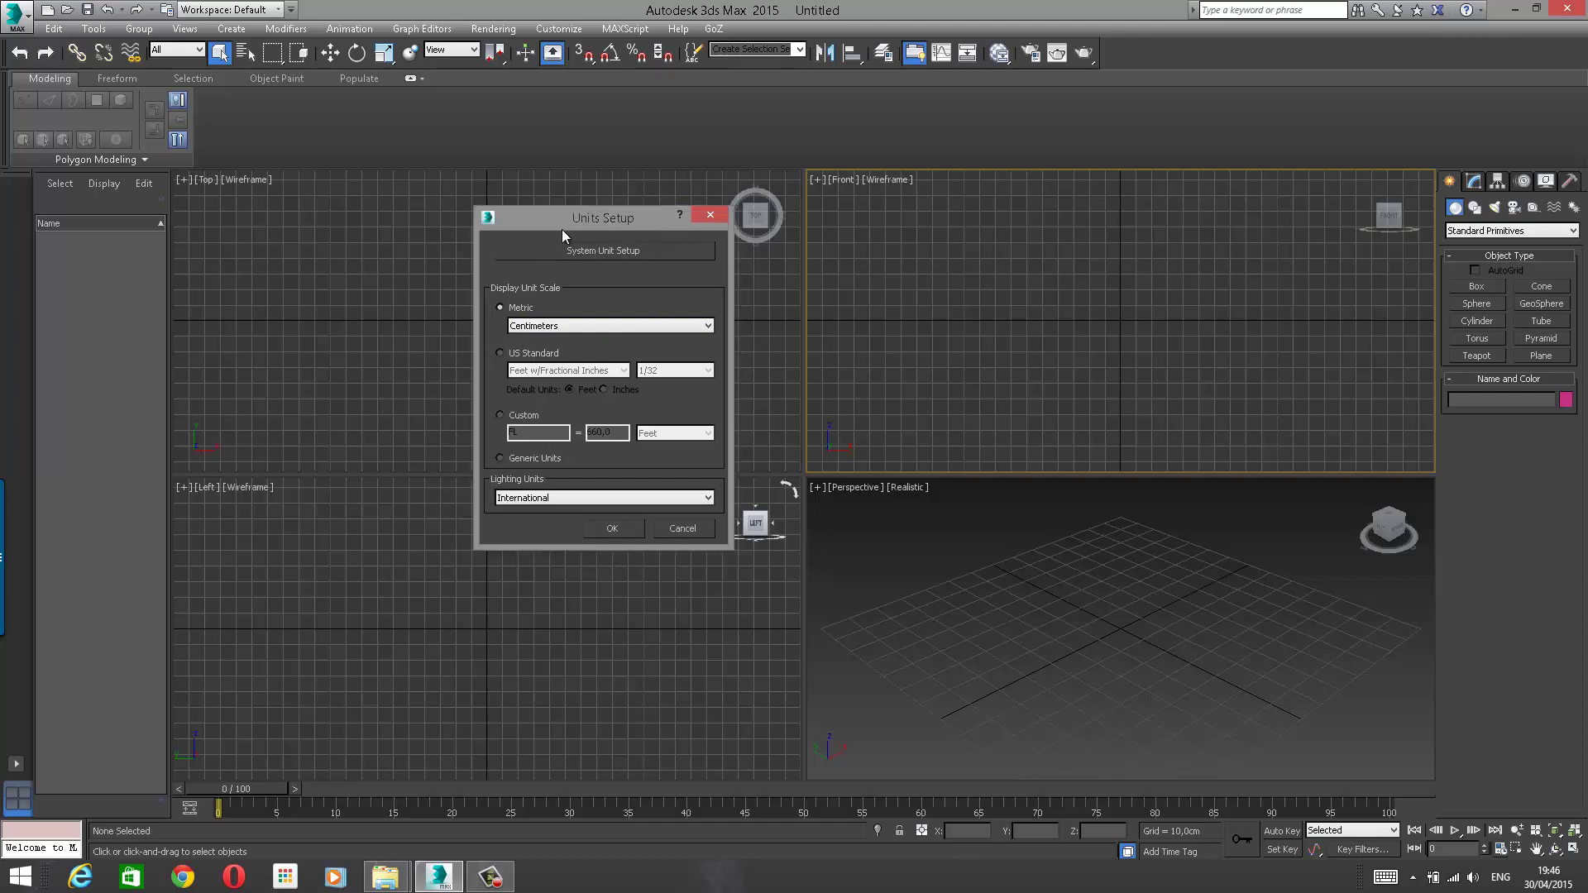
Step: Open System Unit Setup, place it beside the Units Setup dialog, and enlarge the screen to 300% with the Windows Magnifier
{"action": "left_click", "coordinate": [601, 247]}
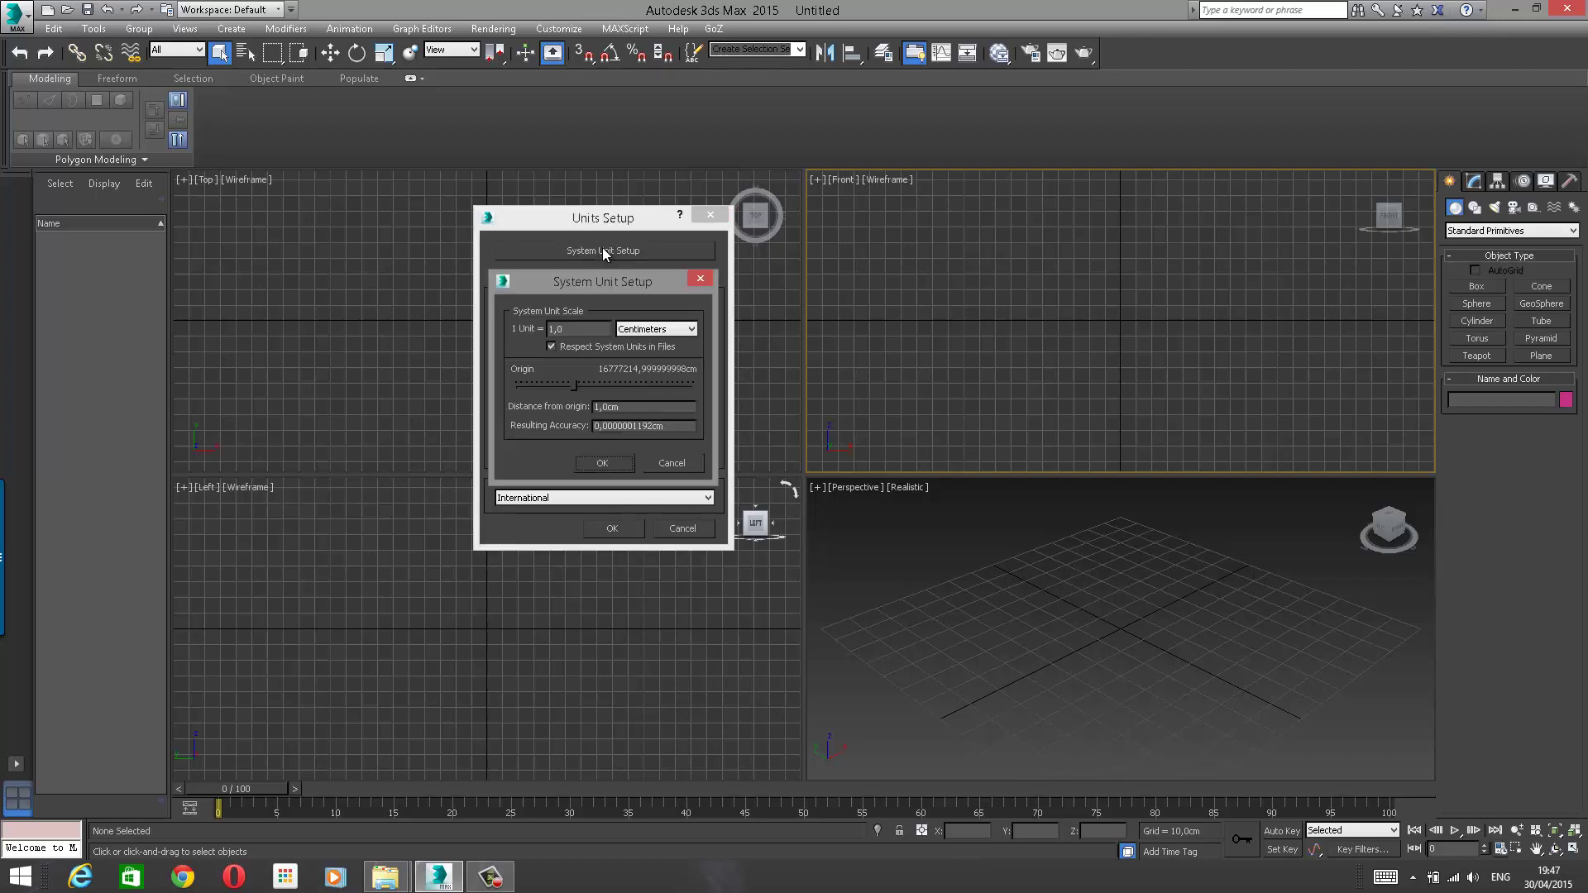
{"action": "left_click_drag", "start_coordinate": [602, 283], "coordinate": [359, 216]}
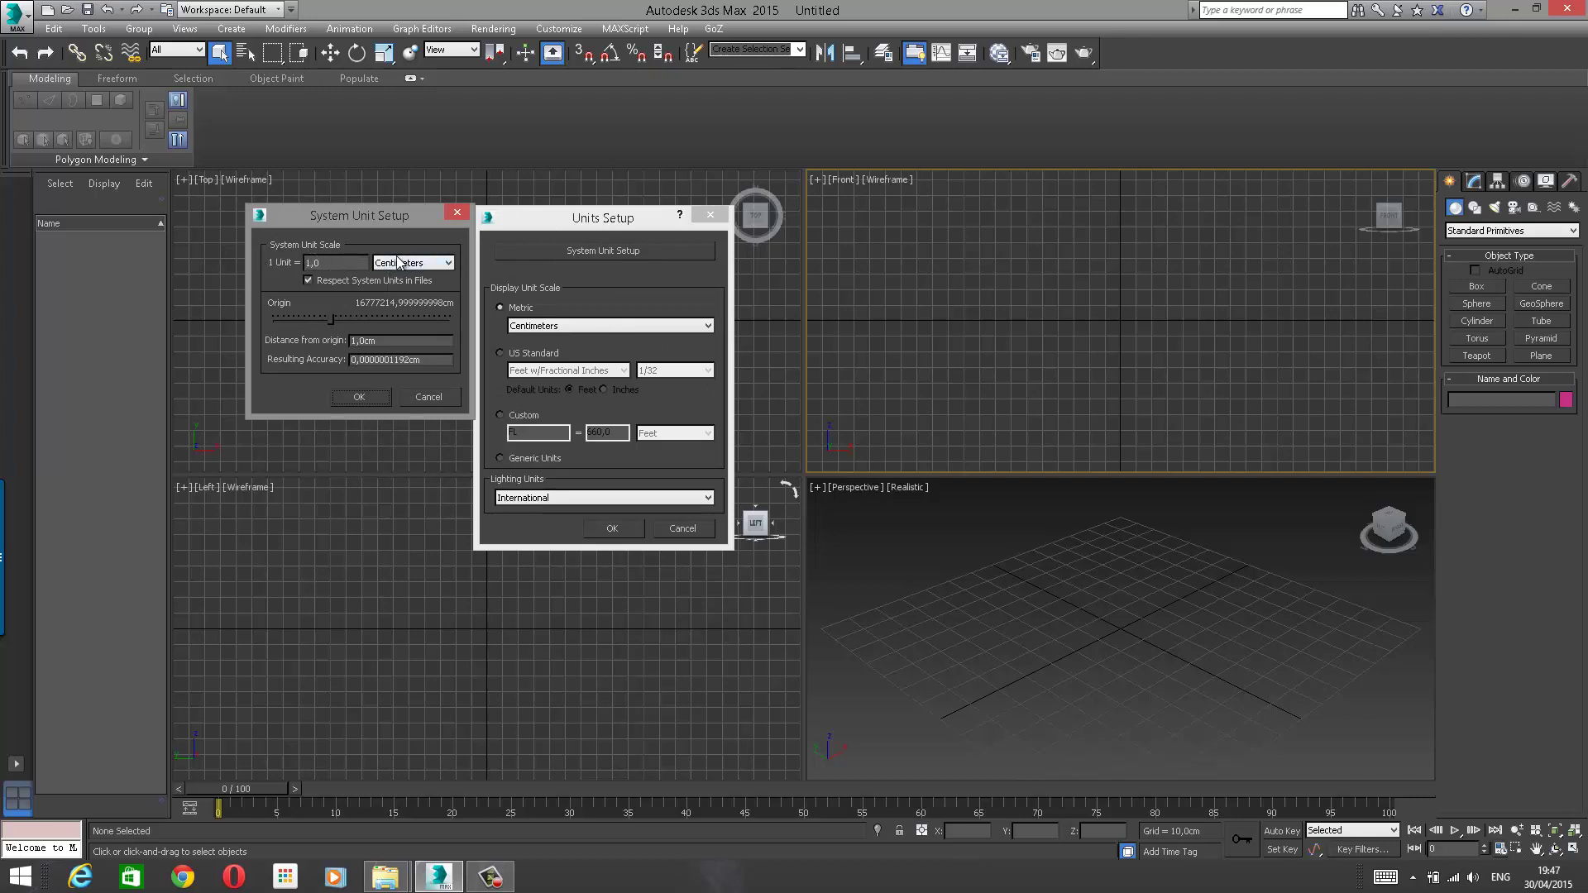
{"action": "left_click", "coordinate": [20, 877]}
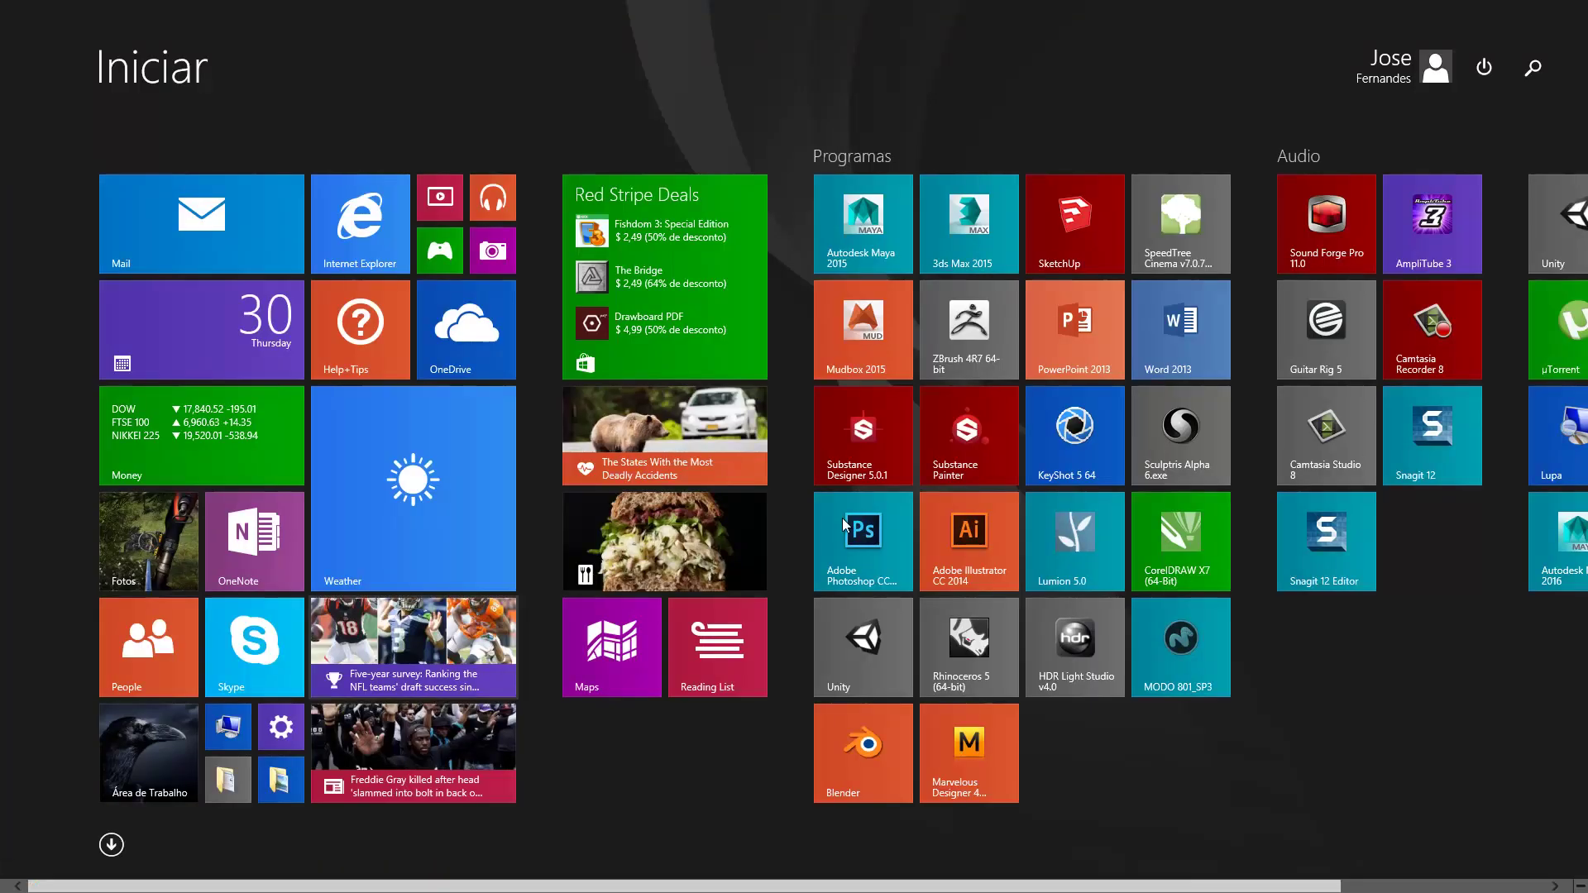
{"action": "left_click", "coordinate": [1479, 446]}
{"action": "key", "text": "super+u"}
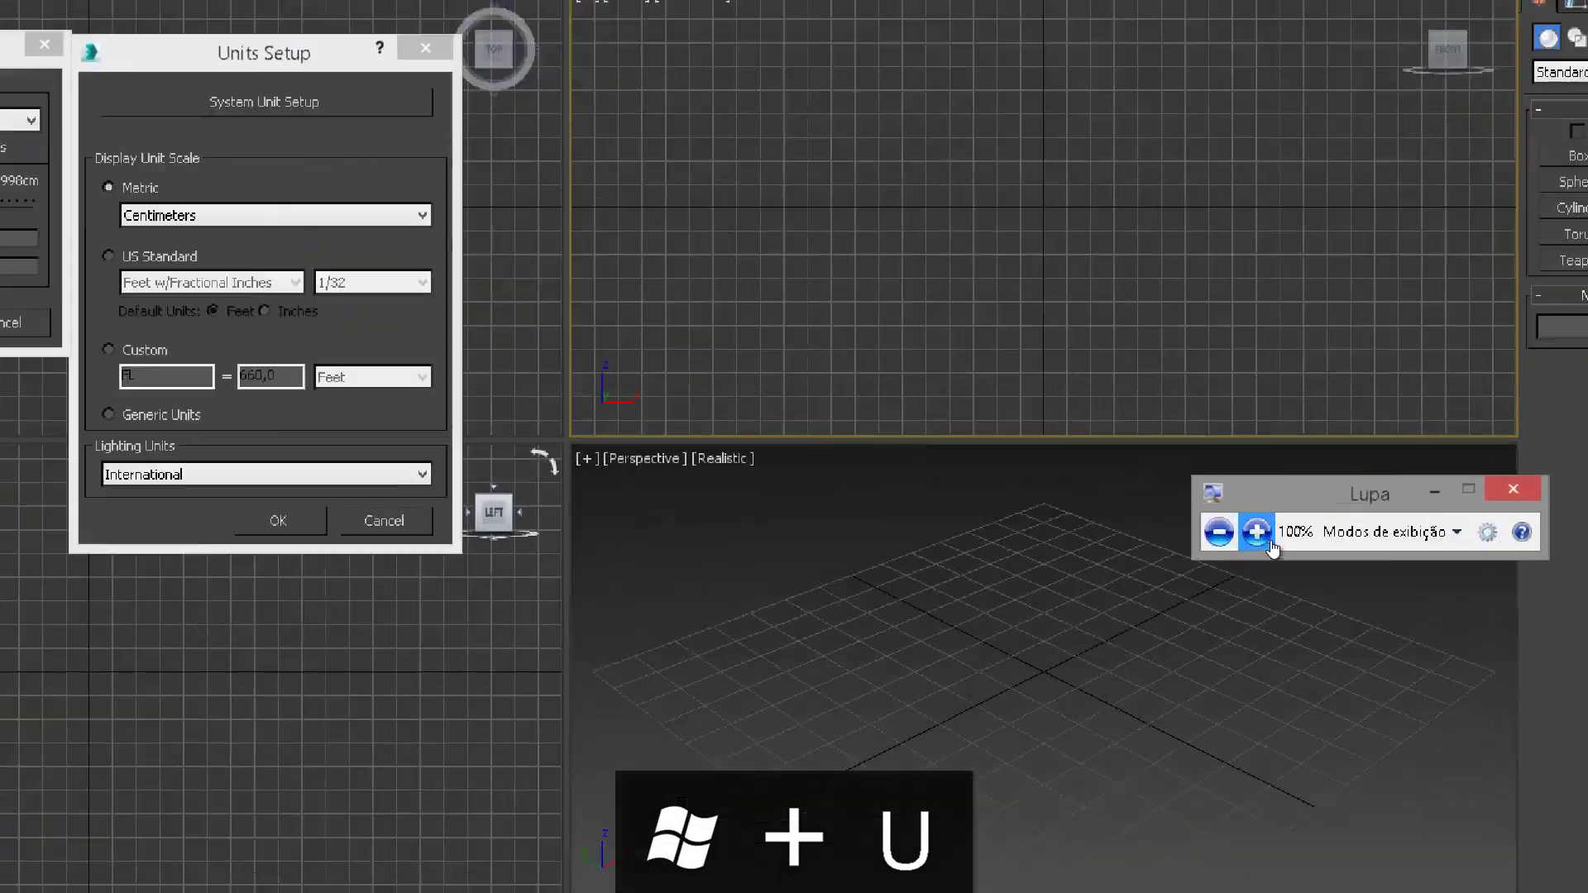
{"action": "left_click", "coordinate": [1270, 543]}
{"action": "left_click", "coordinate": [1270, 543]}
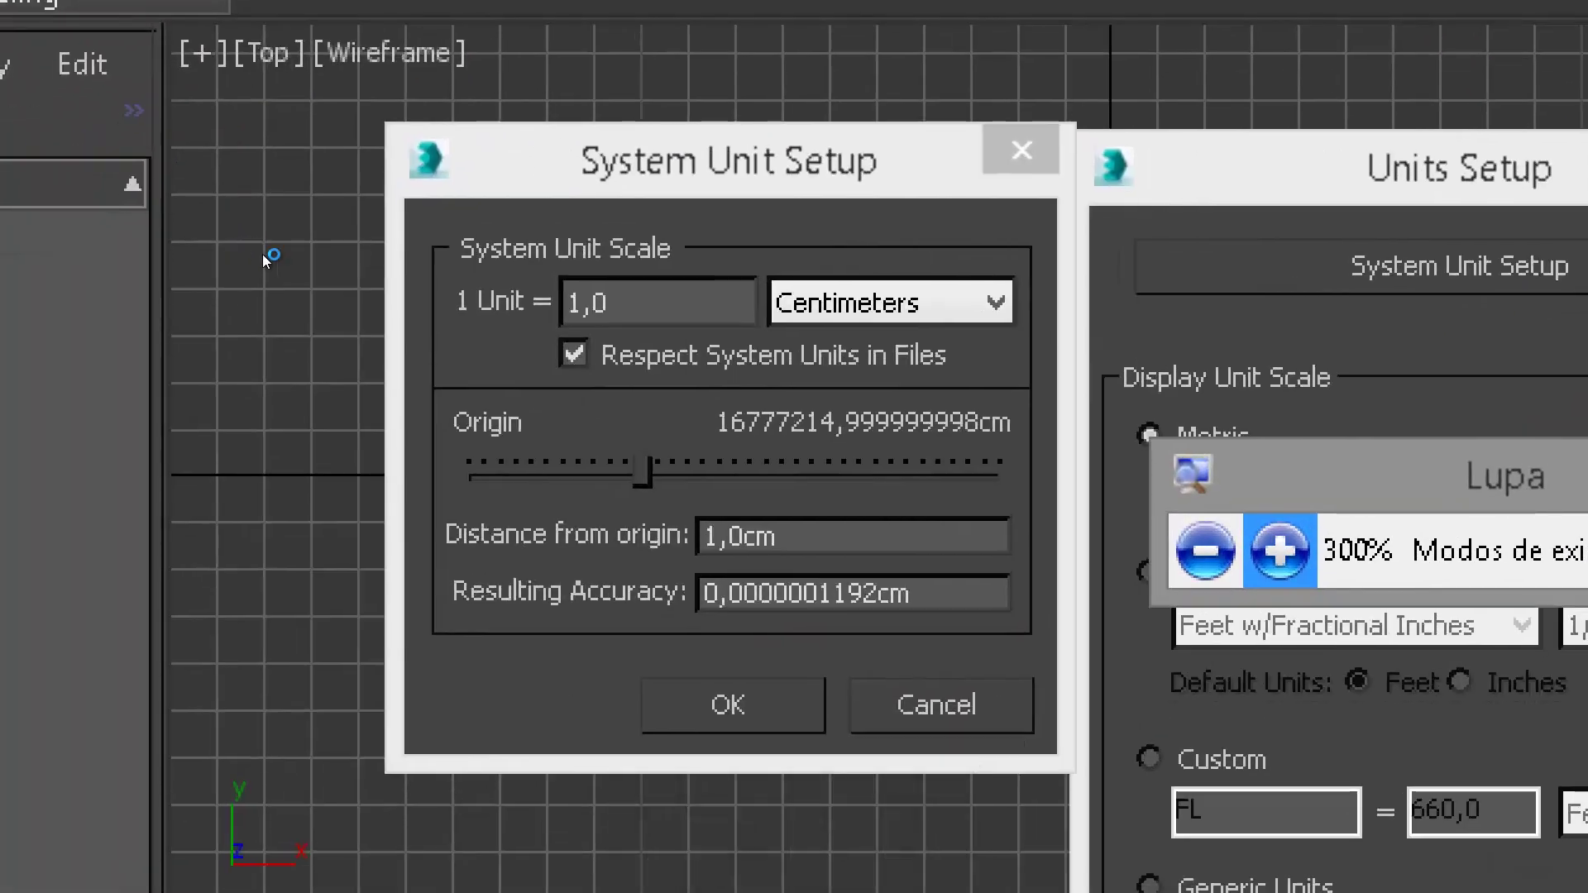
Step: Set the system unit scale to 1 unit = 1,0 centimeters and accept both unit dialogs
{"action": "left_click", "coordinate": [326, 266]}
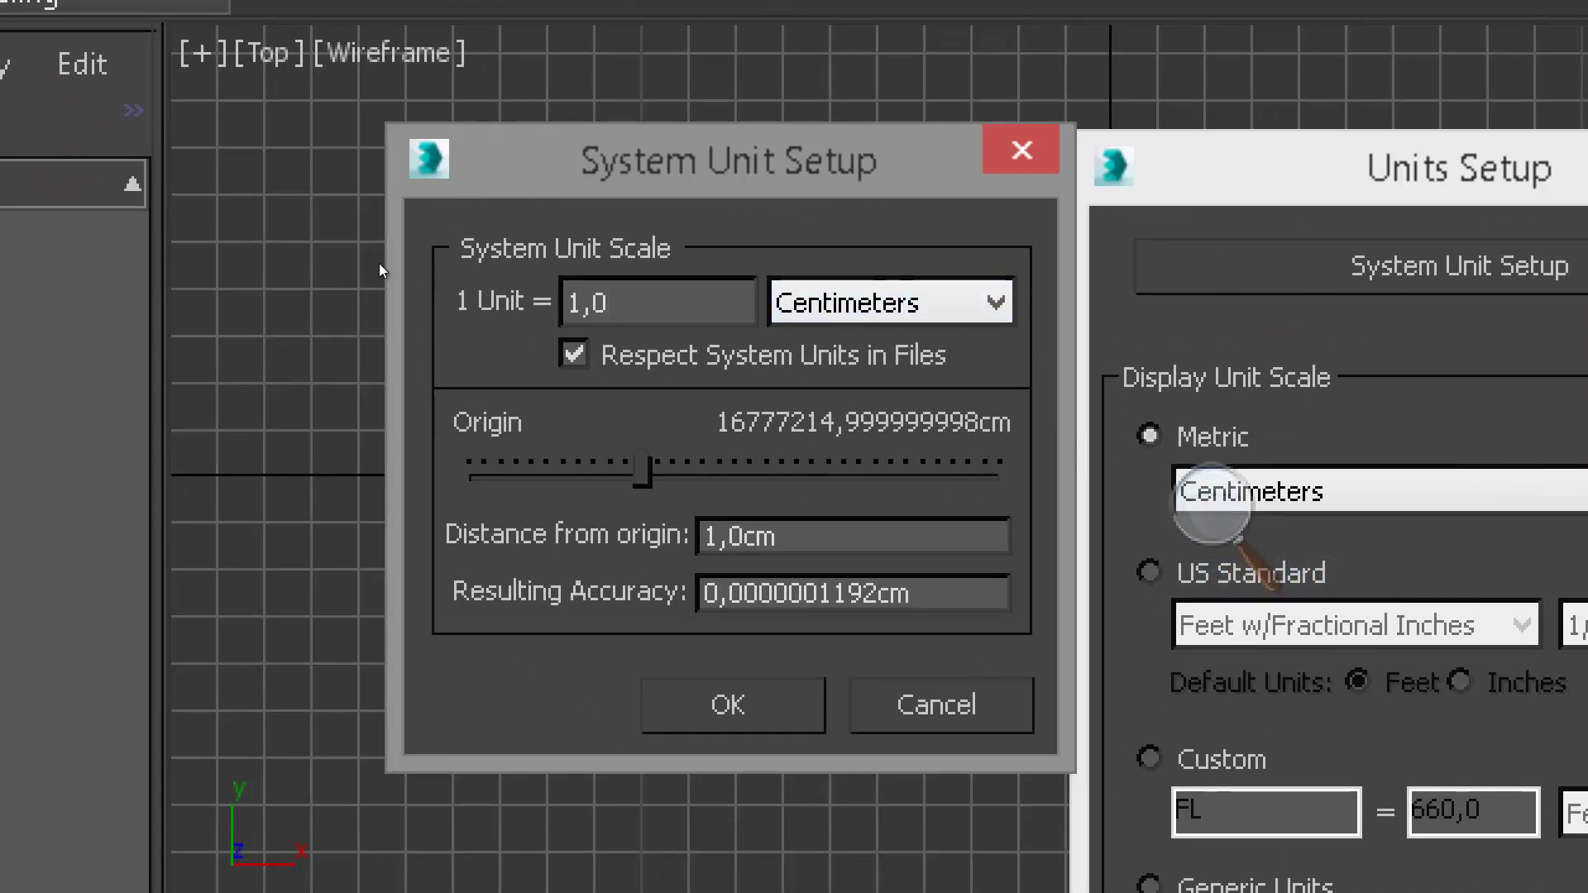
{"action": "left_click", "coordinate": [440, 261]}
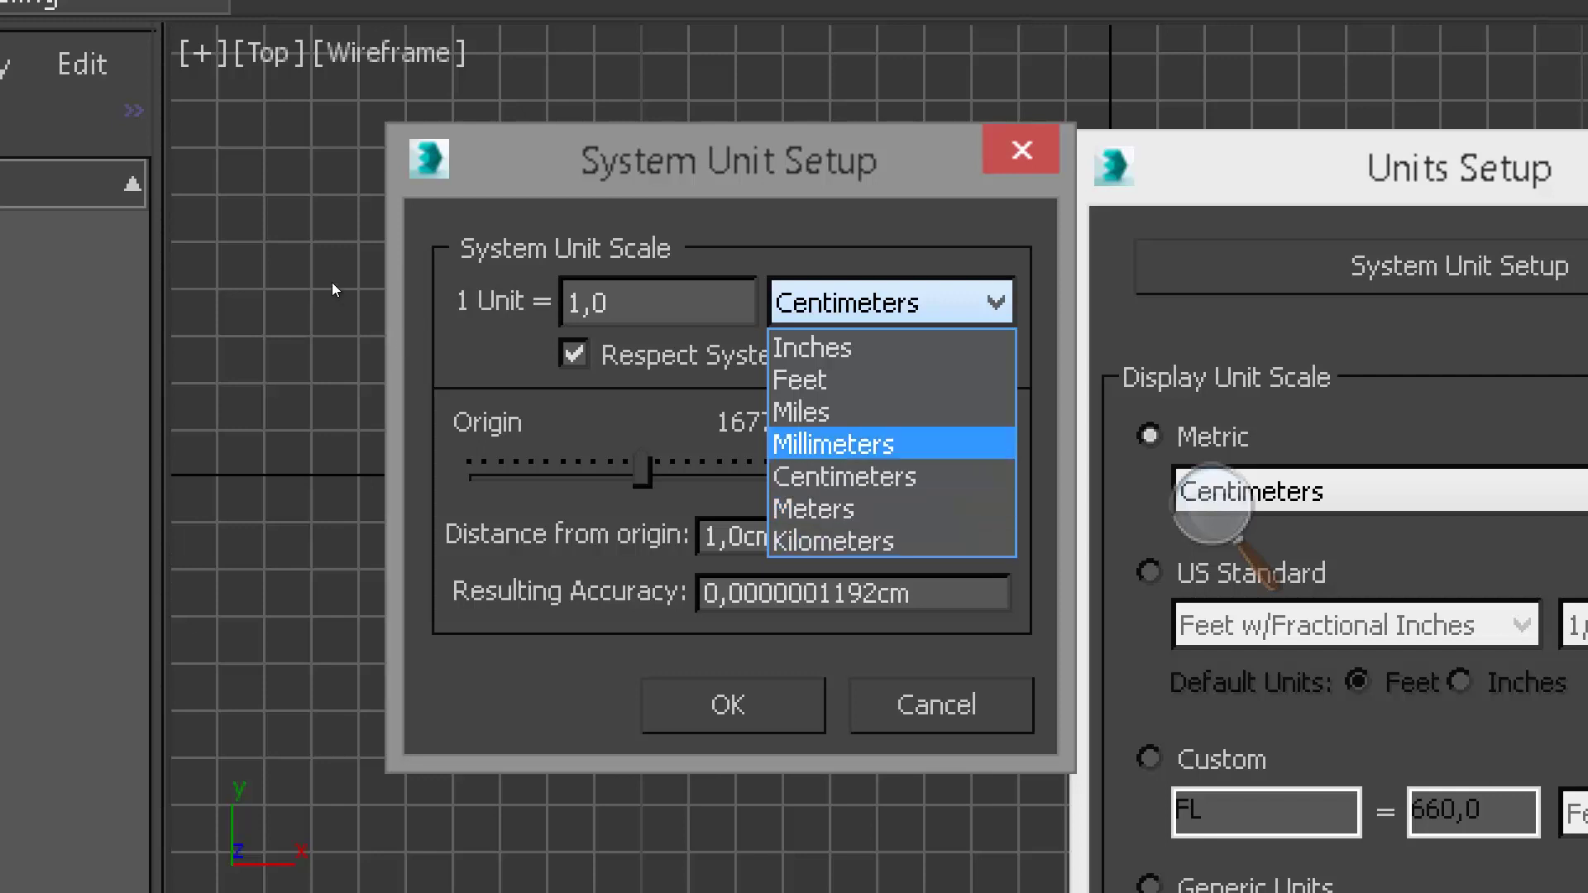
{"action": "left_click", "coordinate": [624, 302]}
{"action": "left_click", "coordinate": [645, 302]}
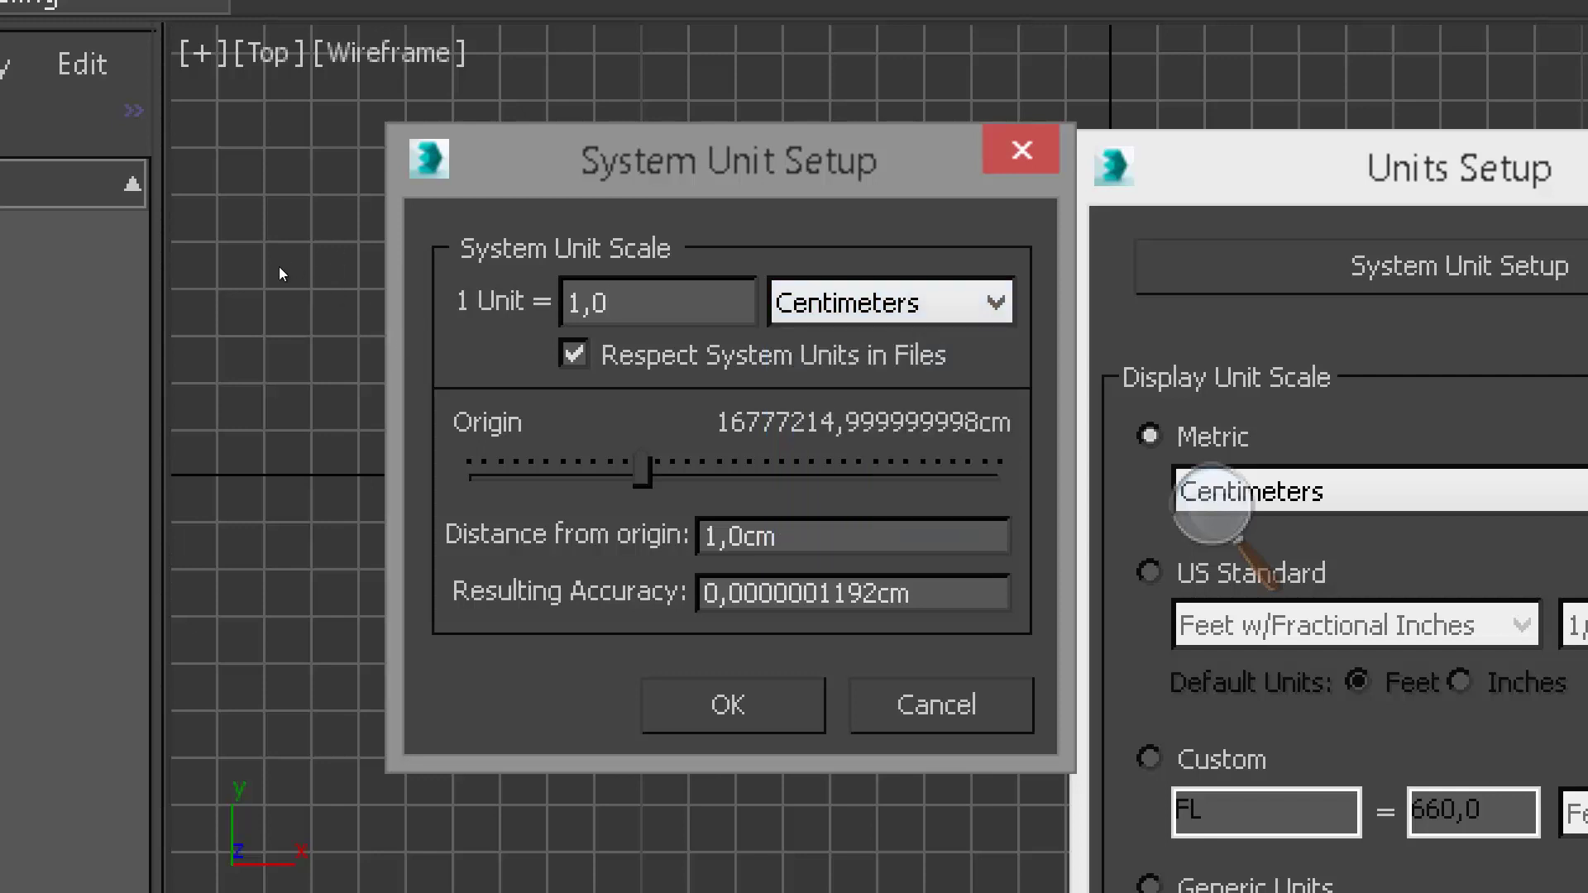
{"action": "left_click_drag", "start_coordinate": [300, 258], "coordinate": [301, 261]}
{"action": "left_click", "coordinate": [891, 302]}
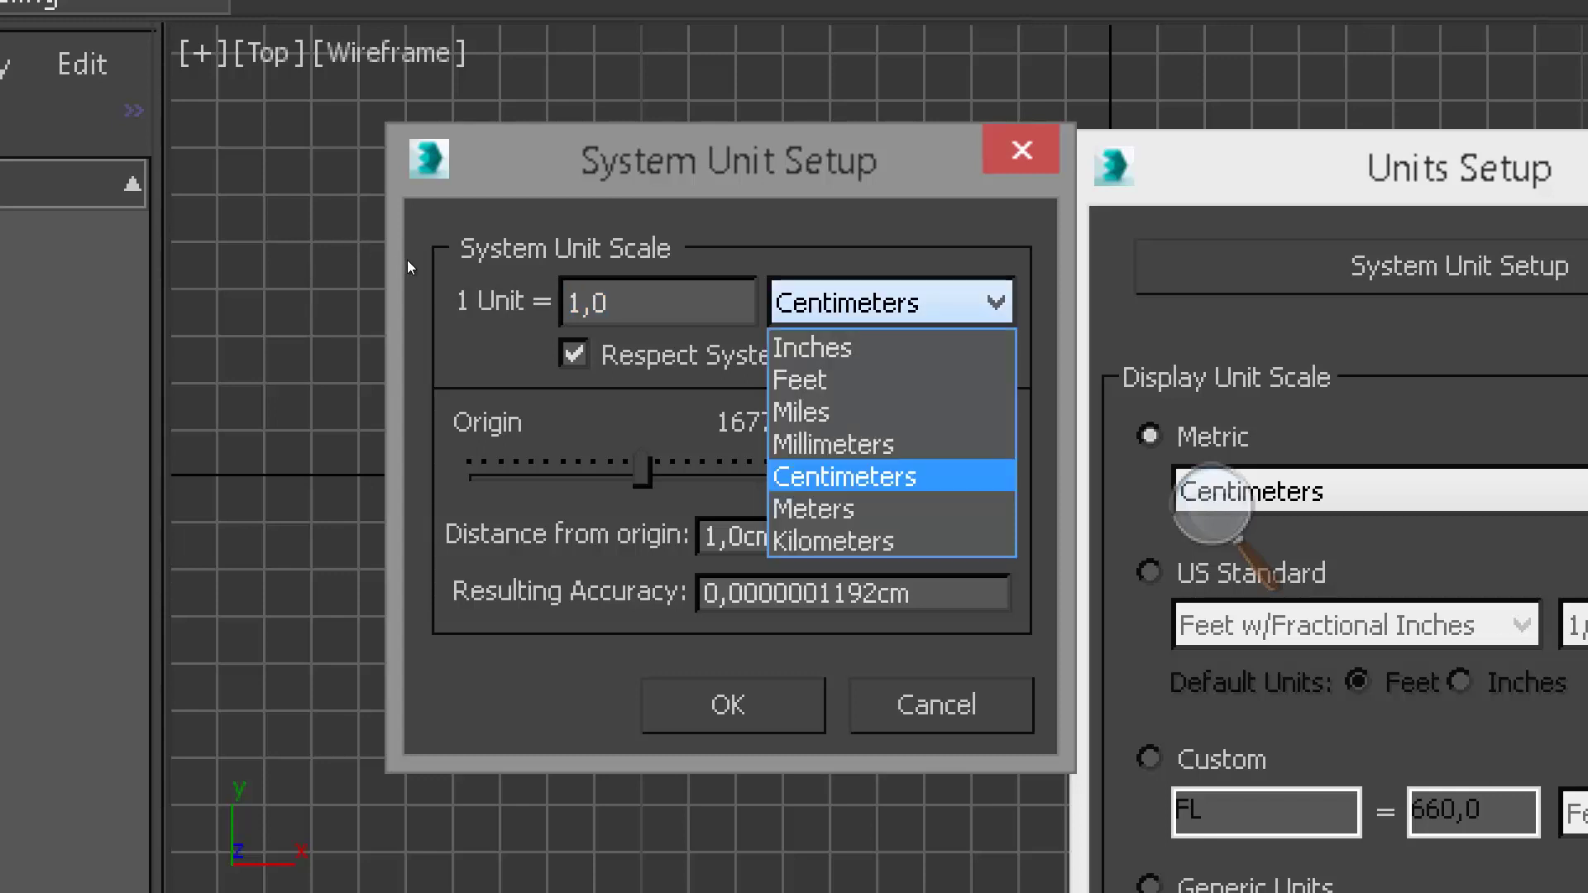
{"action": "left_click", "coordinate": [653, 304]}
{"action": "left_click", "coordinate": [653, 304]}
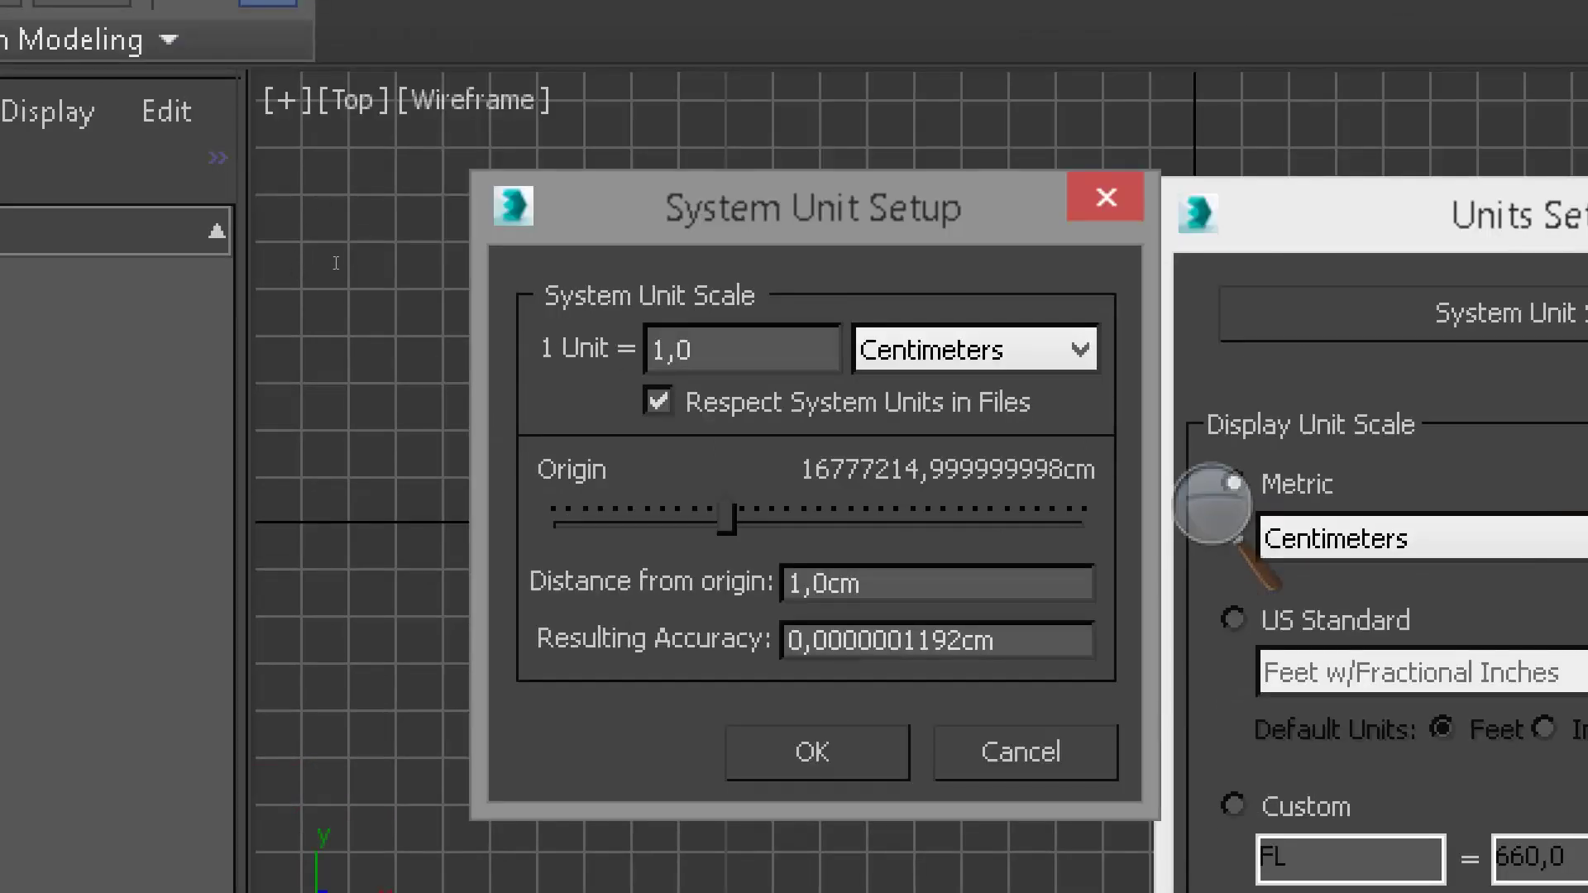
{"action": "key", "text": "Return"}
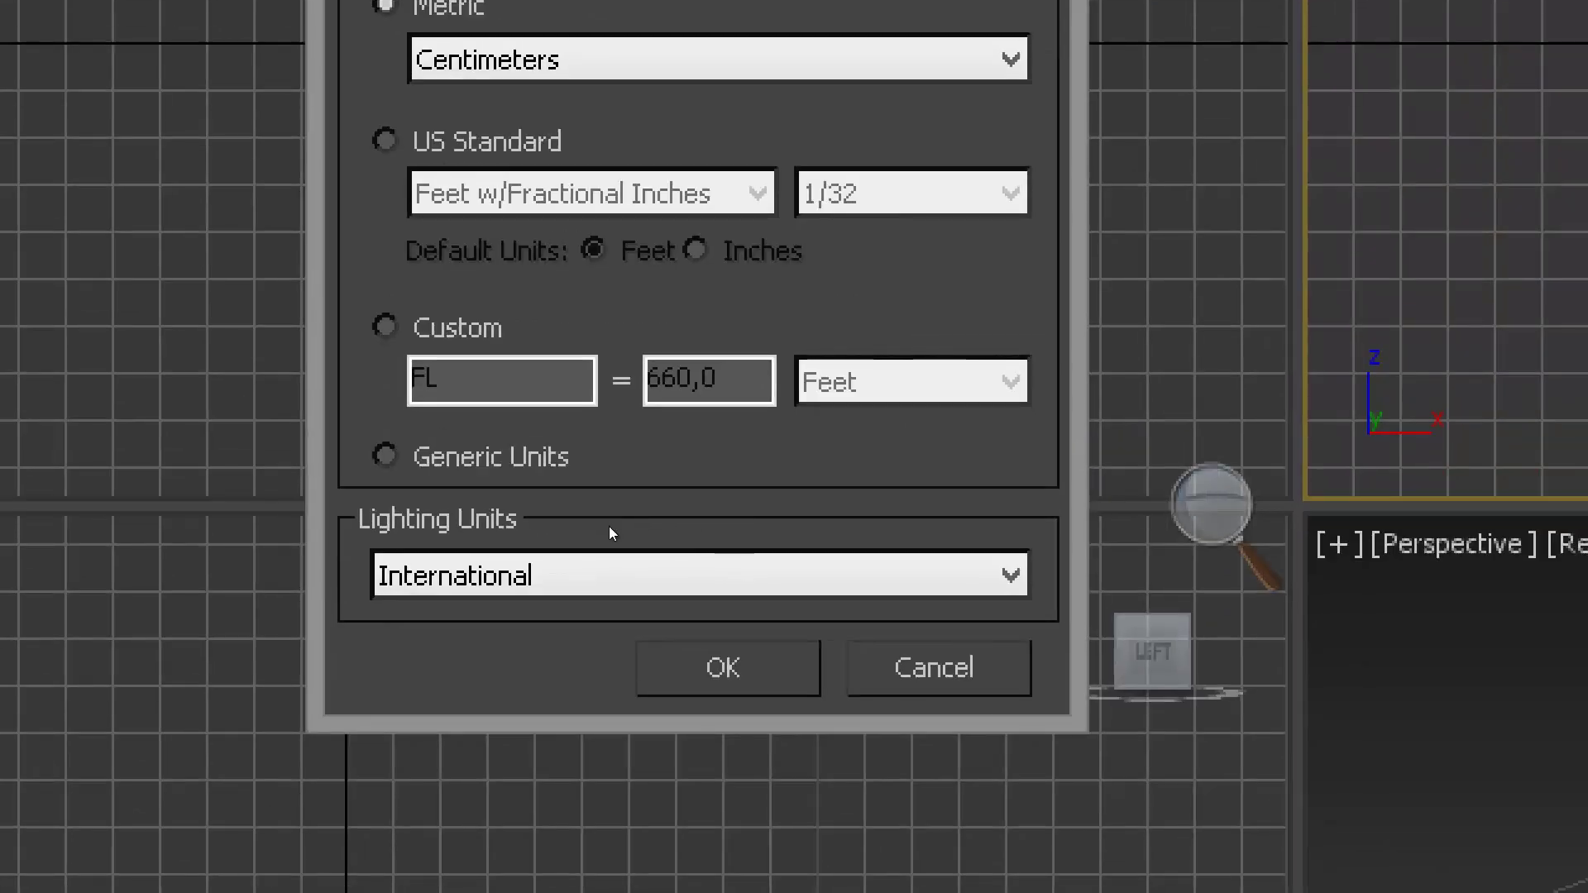
{"action": "key", "text": "Return"}
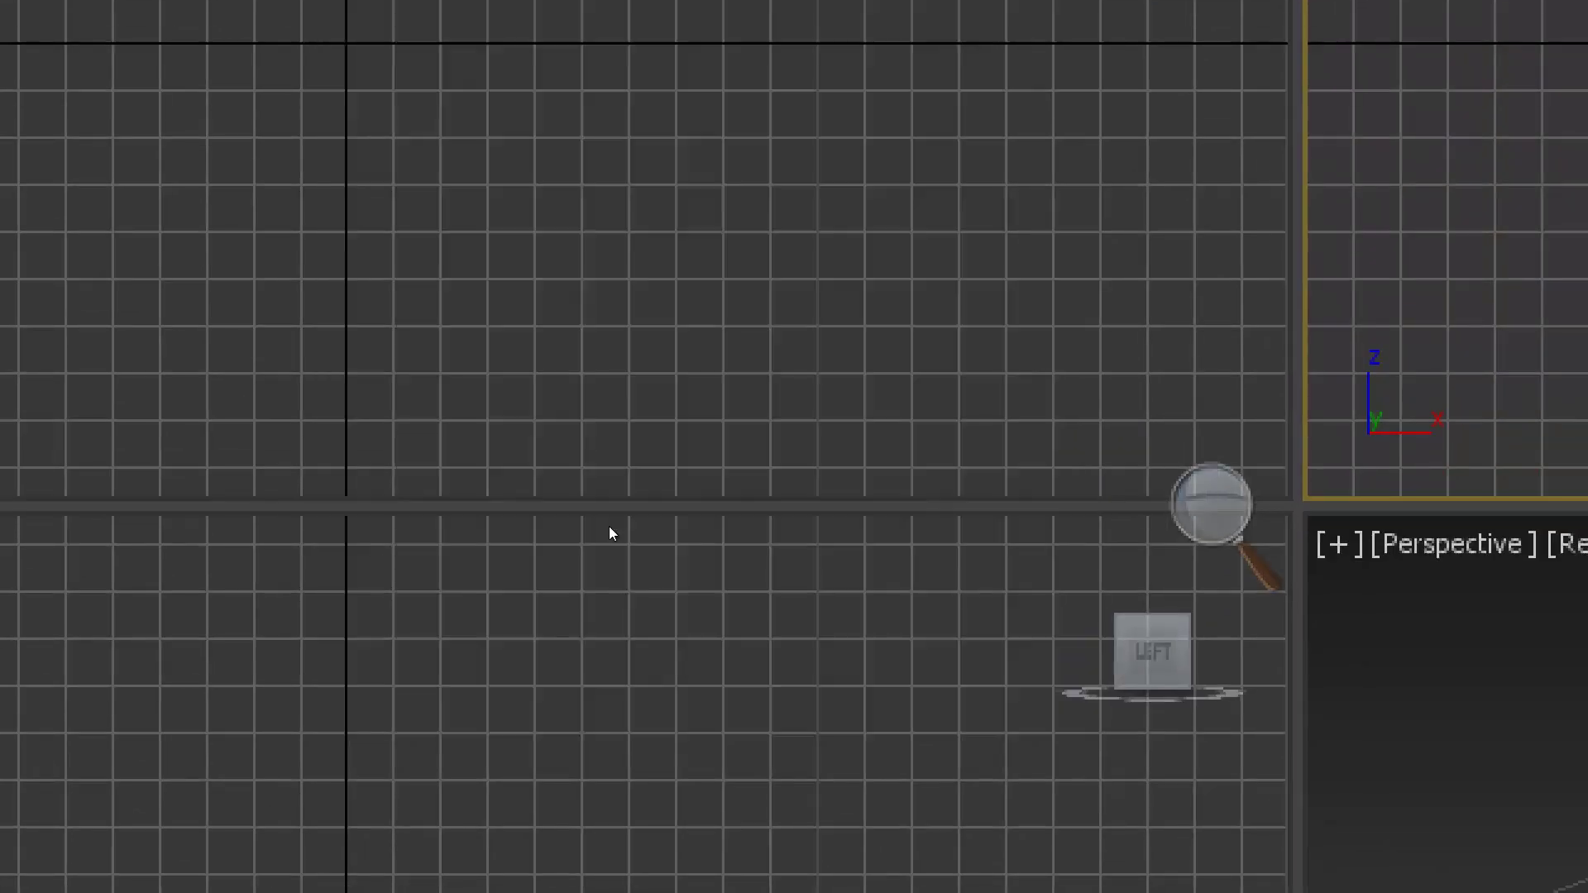
Step: Return the Magnifier zoom to 100% and minimize its window
{"action": "left_click", "coordinate": [755, 480]}
{"action": "left_click", "coordinate": [773, 490]}
{"action": "left_click", "coordinate": [773, 490]}
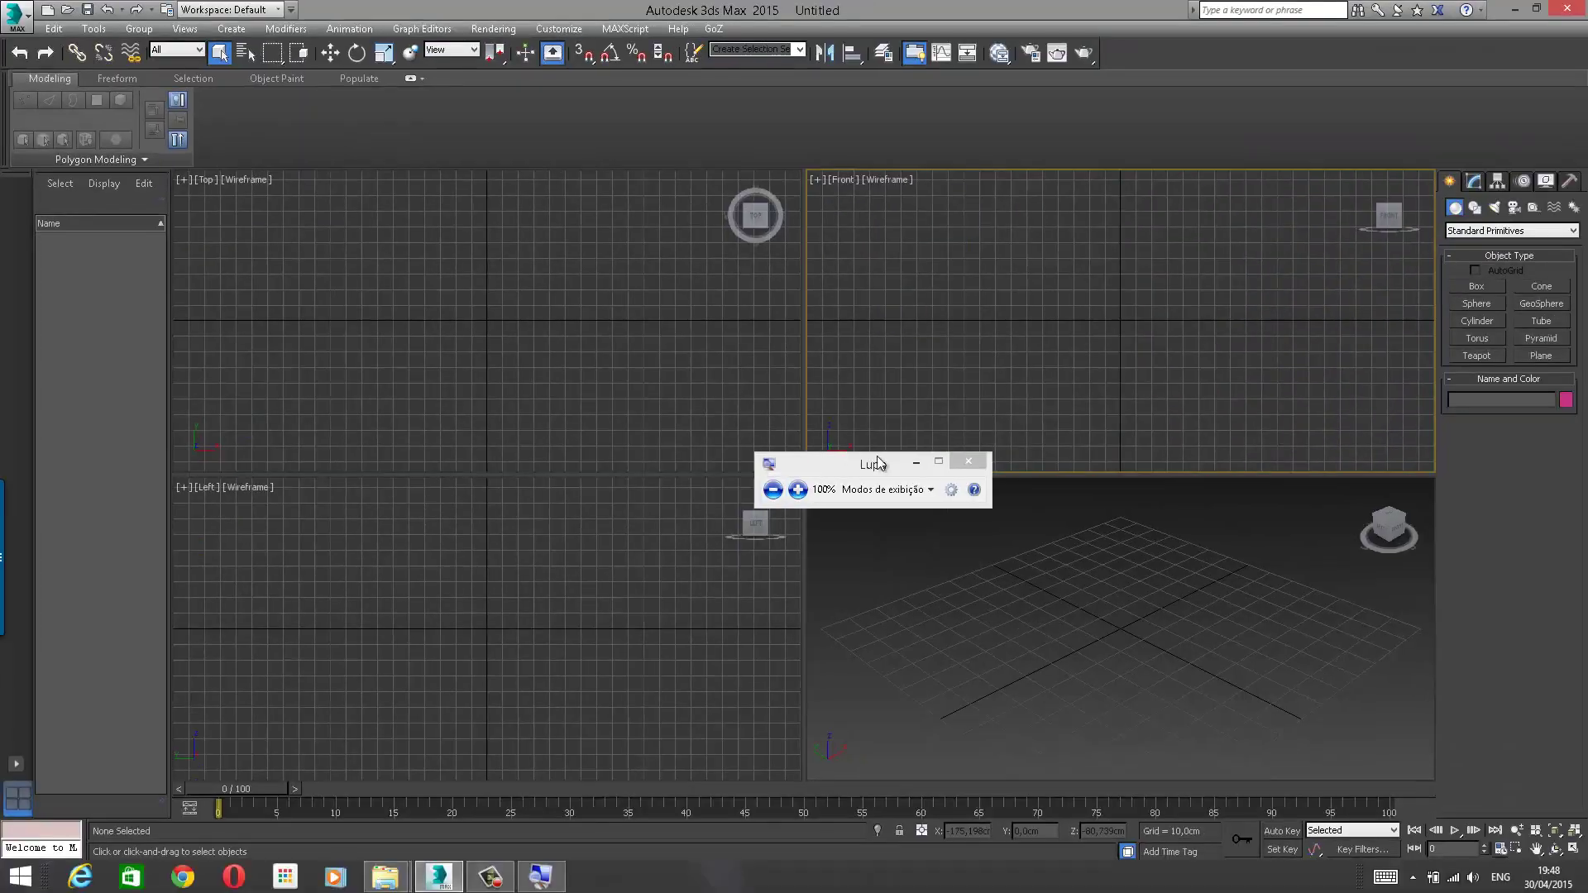
{"action": "left_click", "coordinate": [916, 461]}
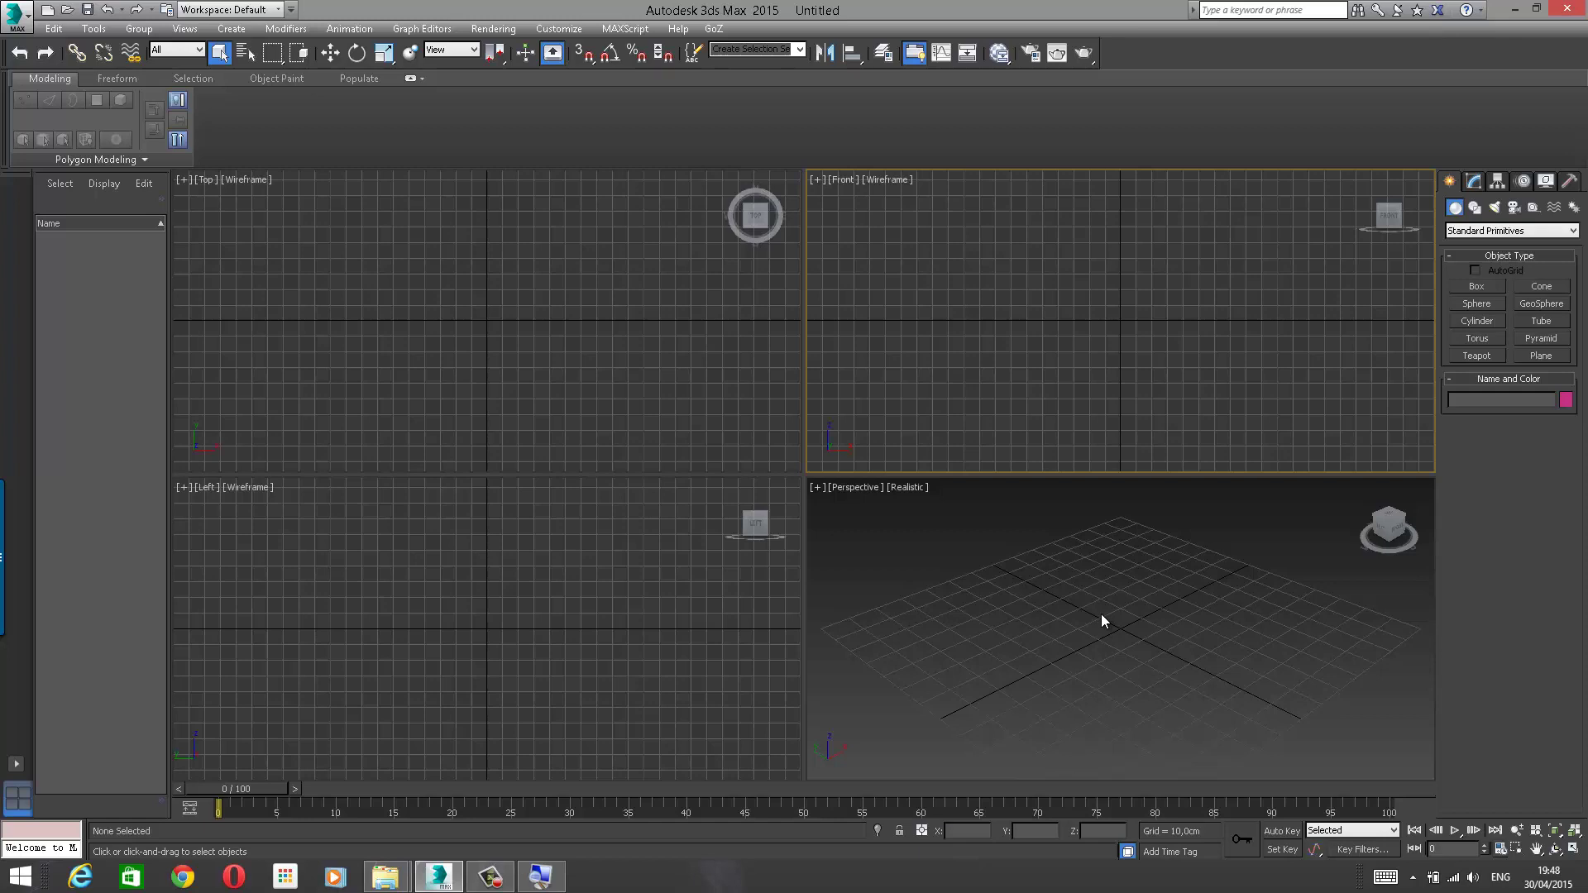
Step: Activate the Perspective viewport, start a file import, and limit the file type to AutoCAD Drawing (*.DWG,*.DXF)
{"action": "left_click", "coordinate": [1038, 540]}
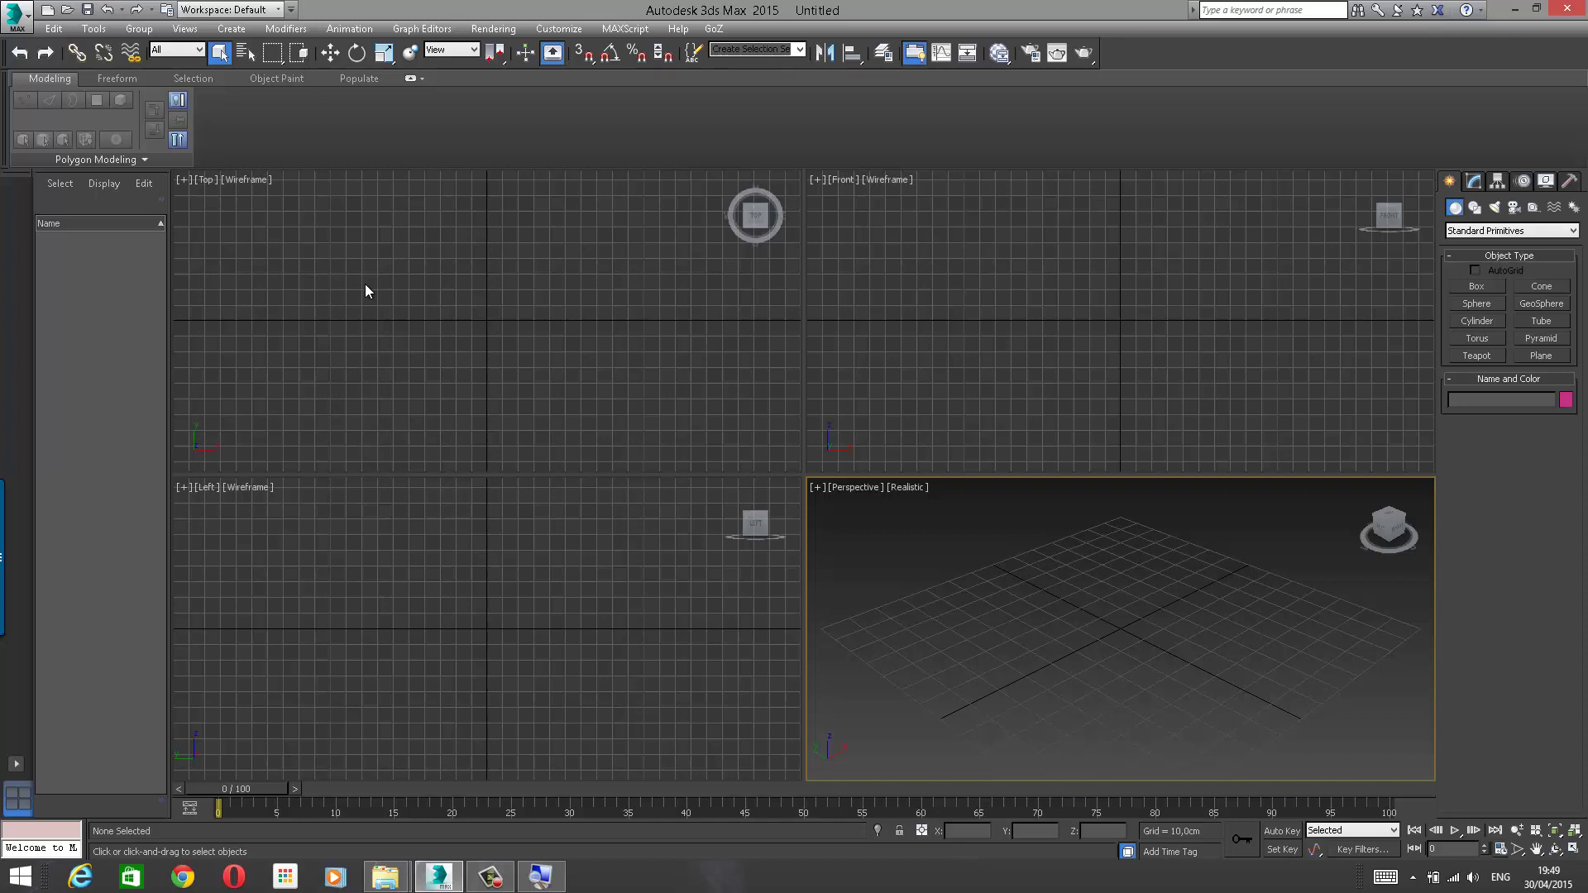
{"action": "left_click", "coordinate": [22, 24]}
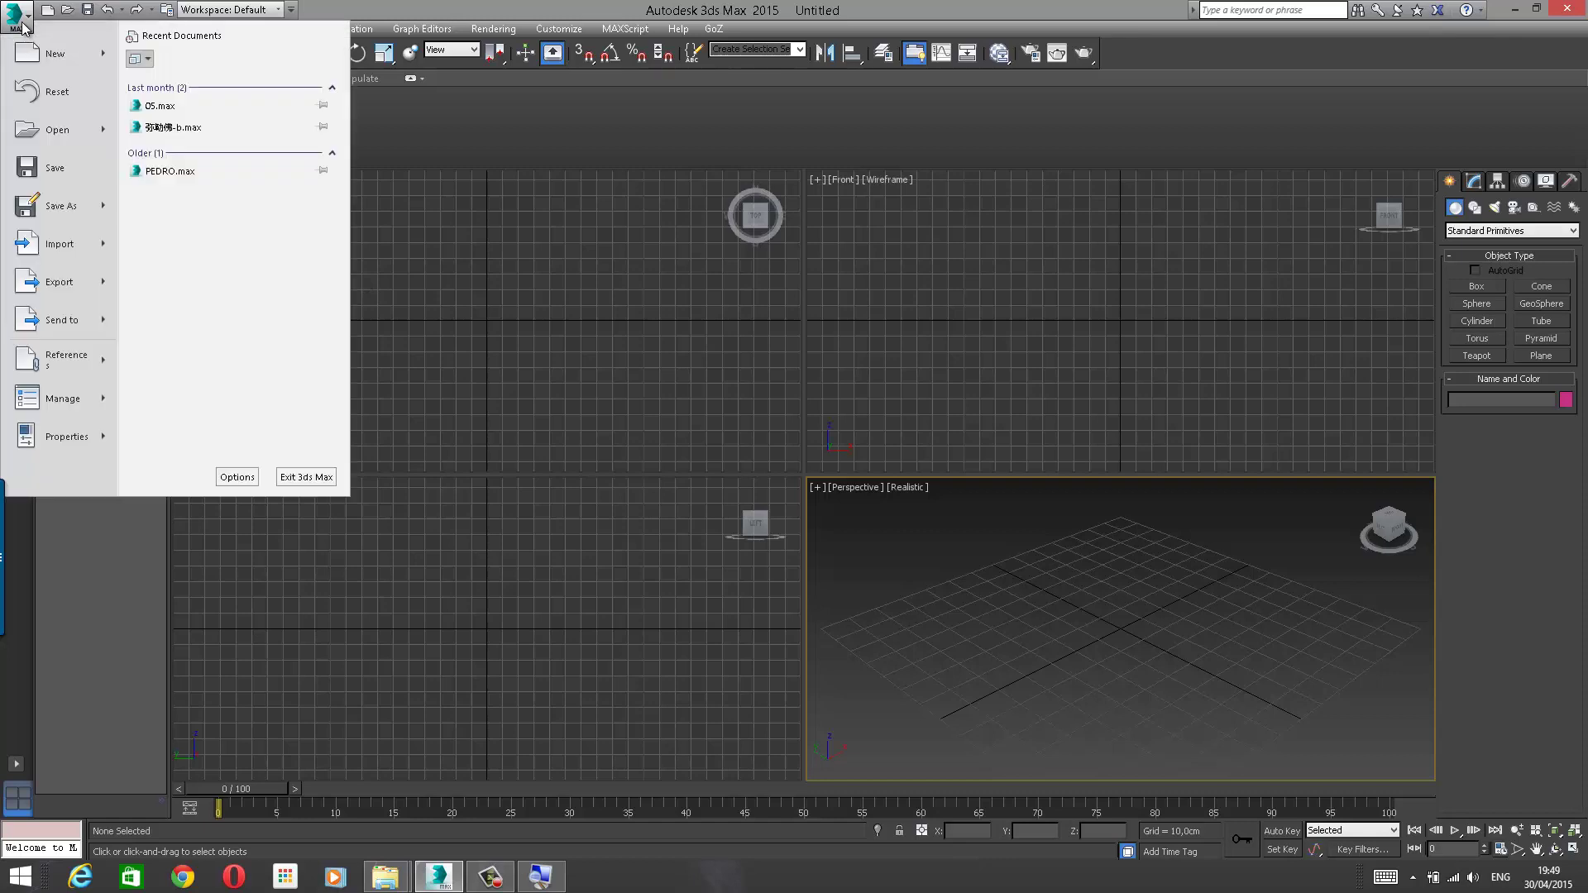
{"action": "mouse_move", "coordinate": [83, 258]}
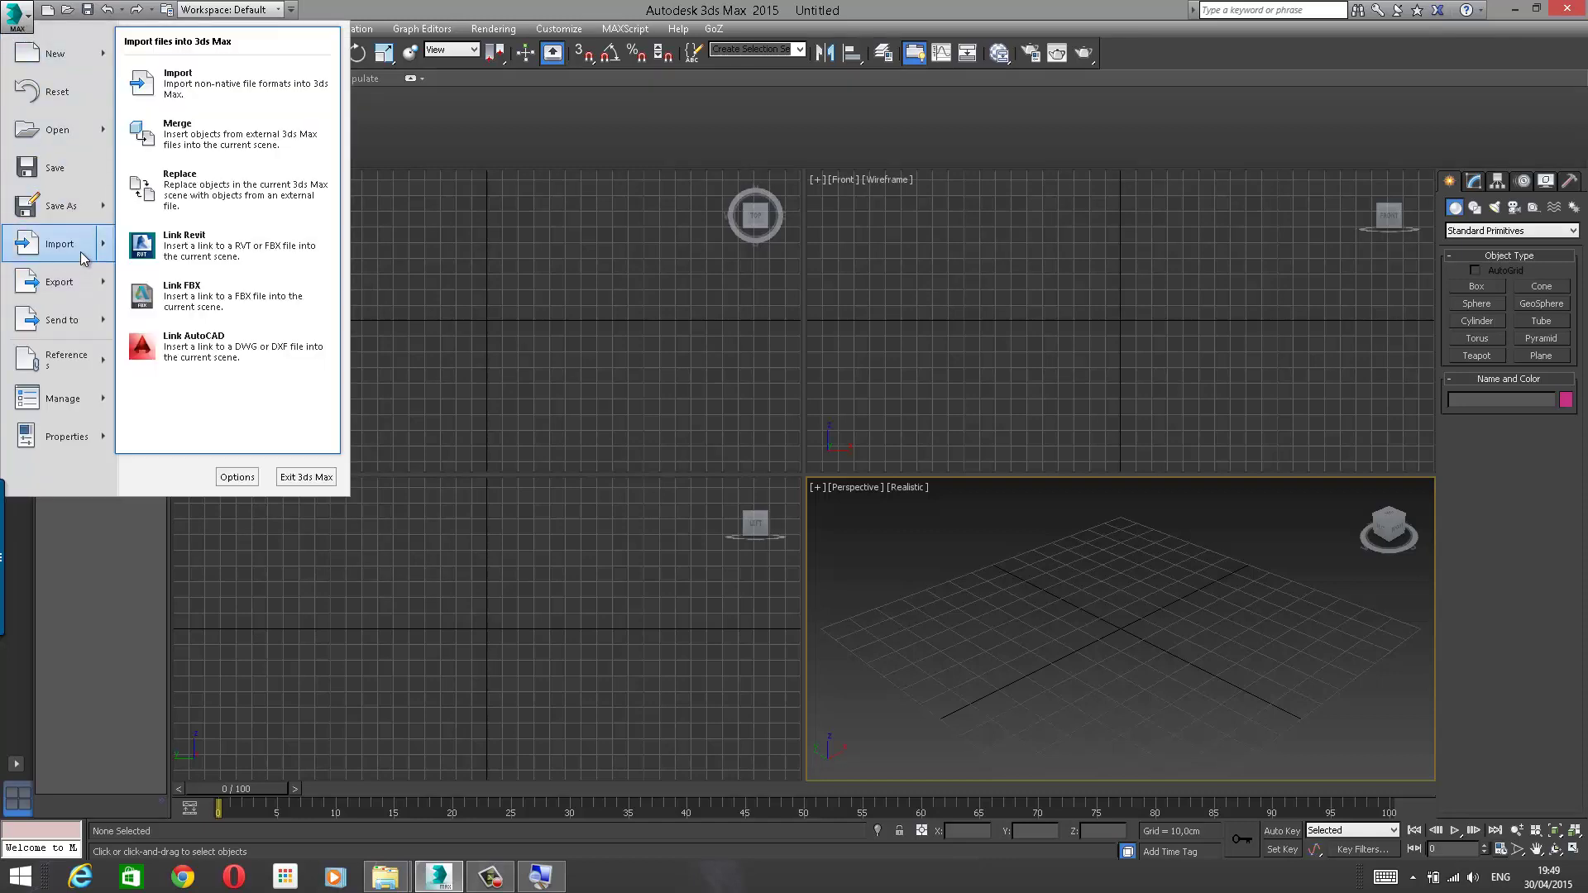
{"action": "left_click", "coordinate": [220, 81]}
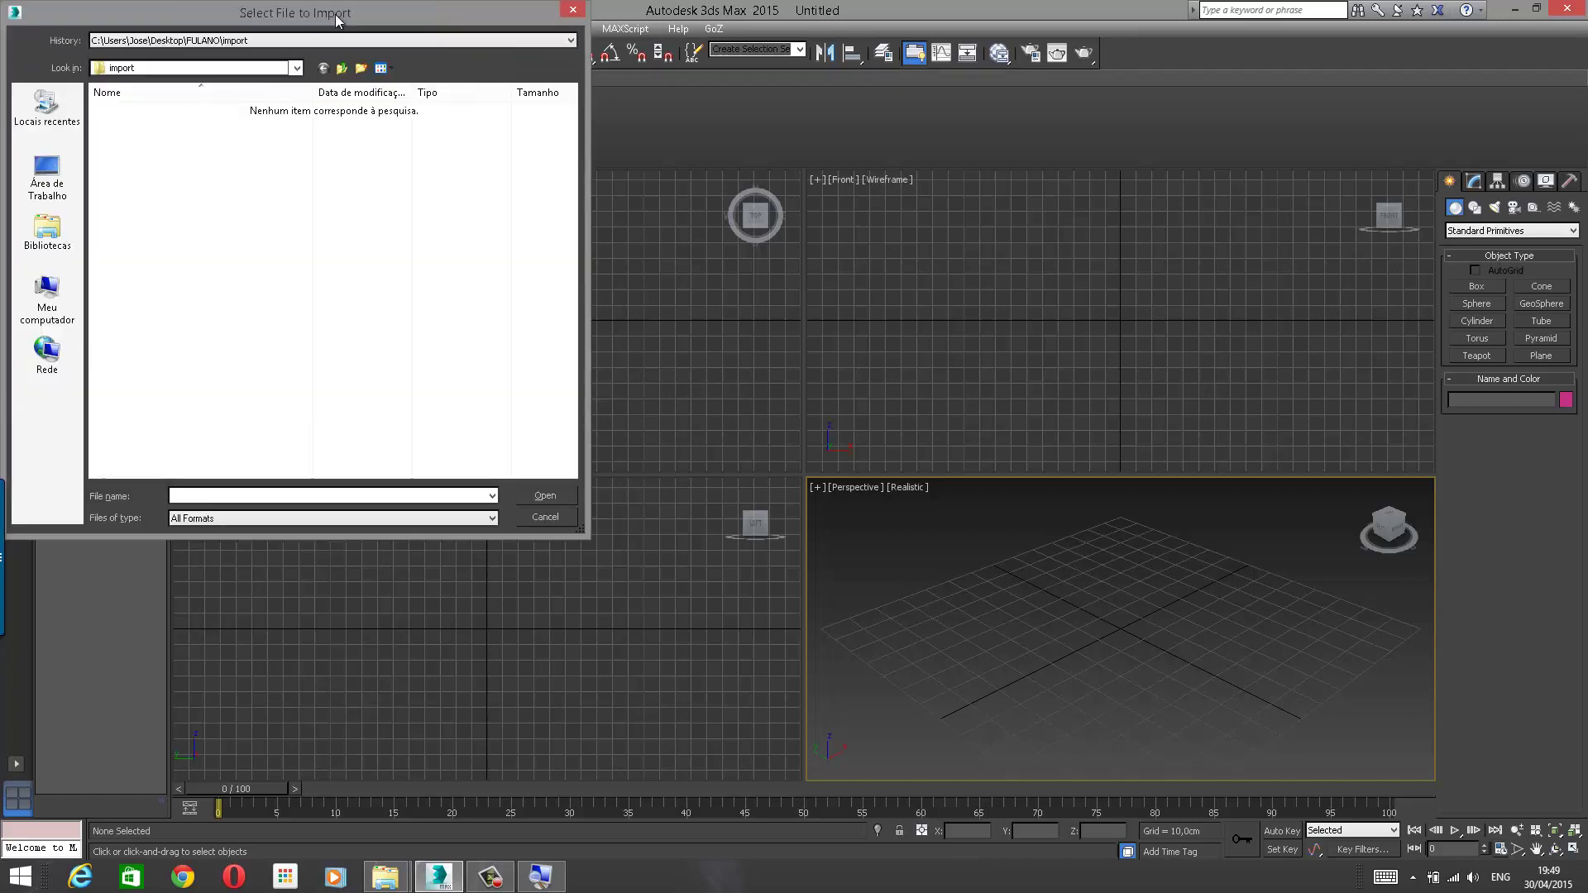
{"action": "left_click_drag", "start_coordinate": [348, 19], "coordinate": [490, 45]}
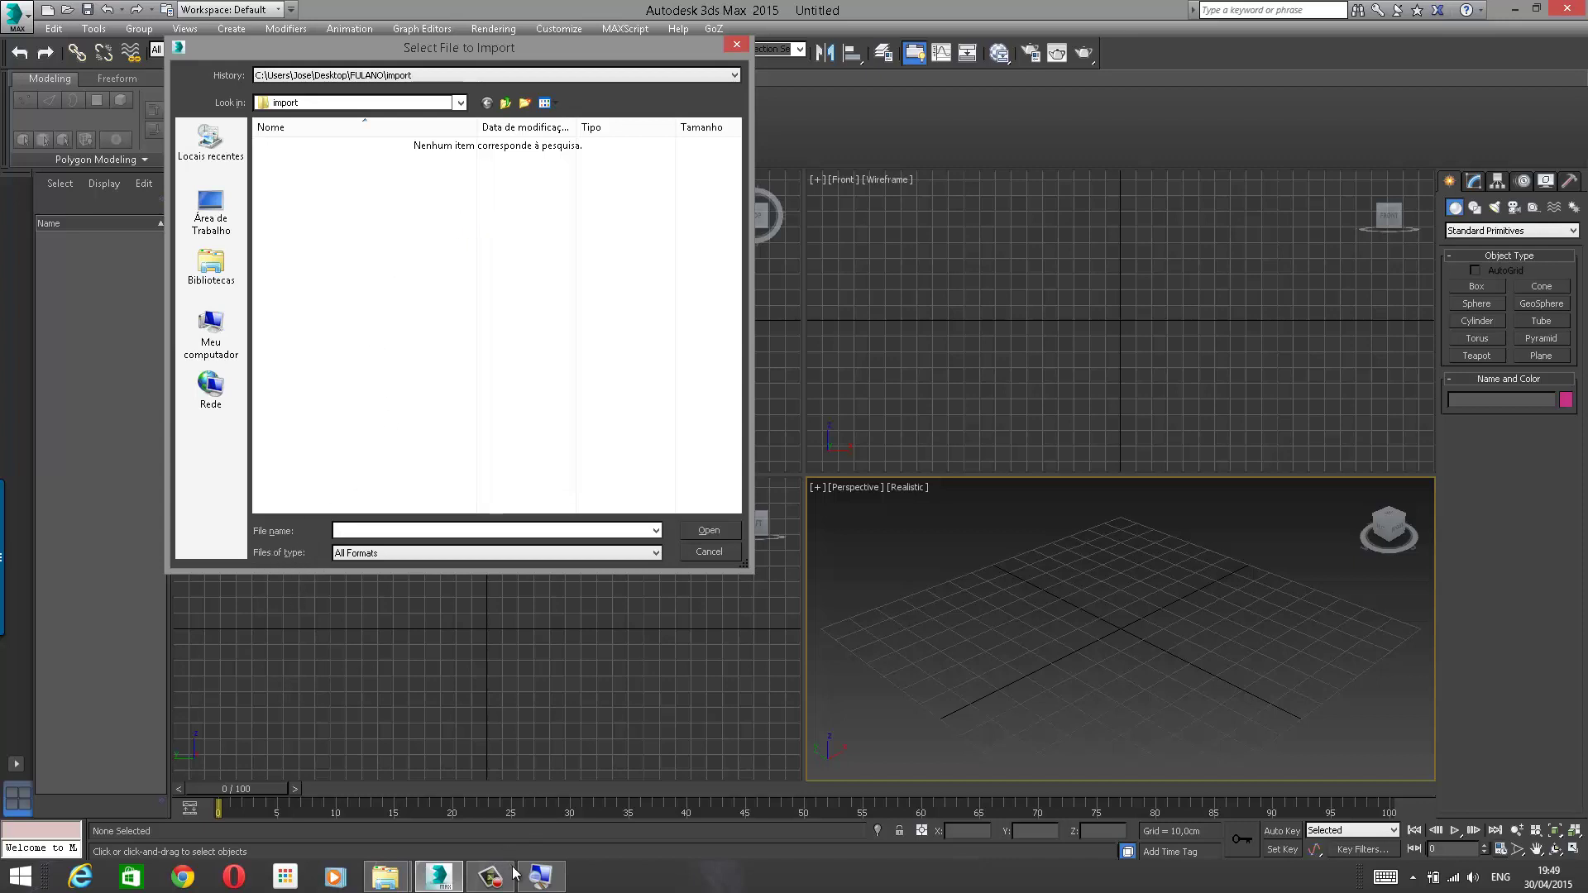
{"action": "left_click", "coordinate": [540, 875]}
{"action": "left_click", "coordinate": [797, 490]}
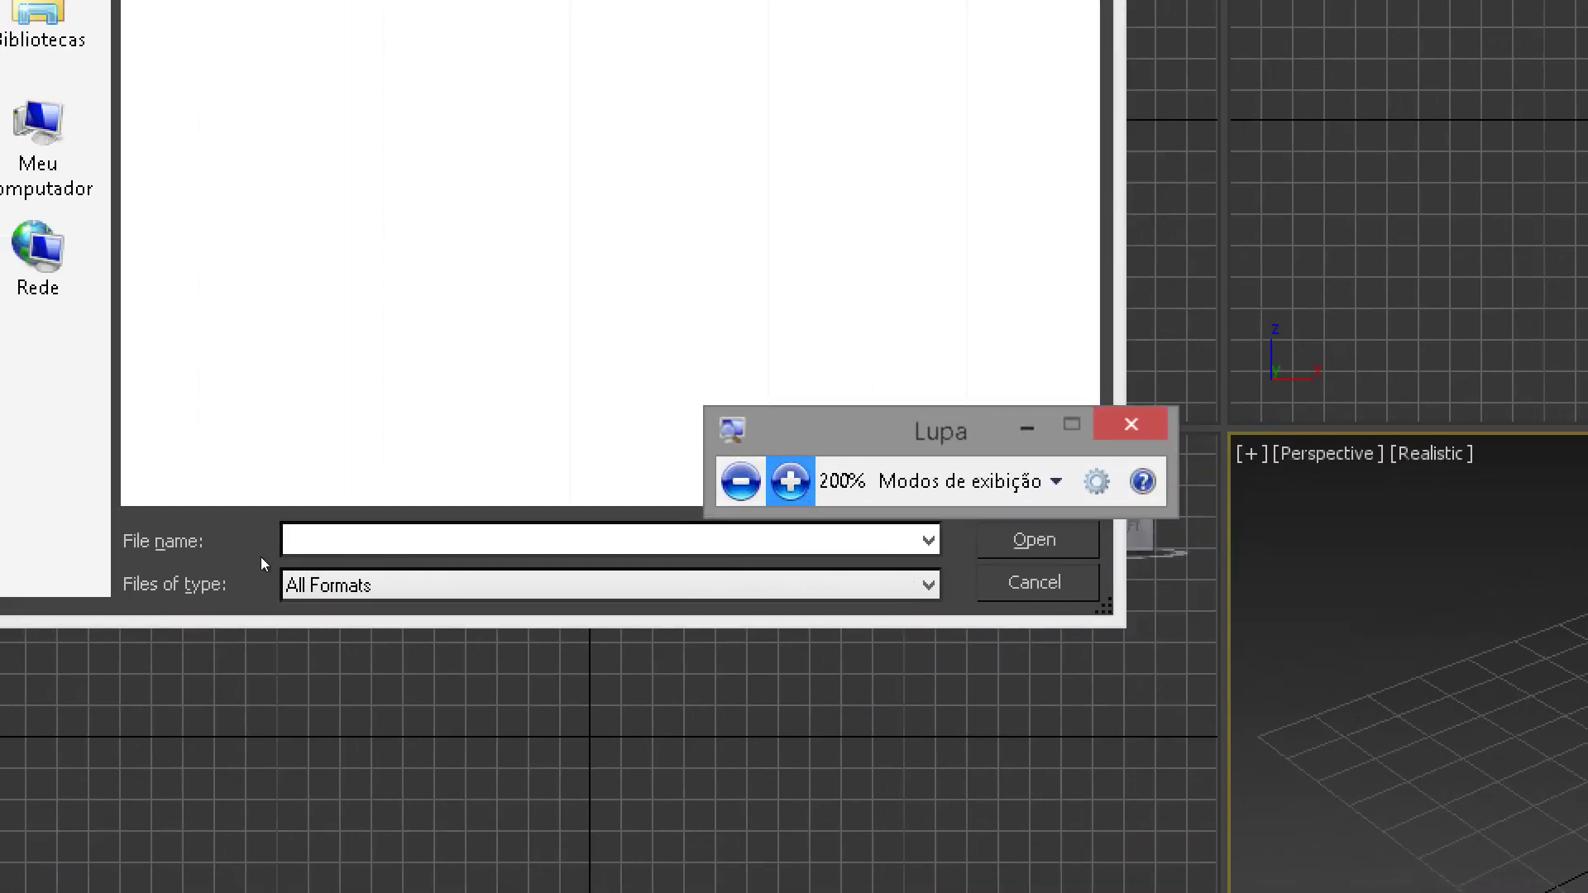
{"action": "left_click", "coordinate": [629, 583]}
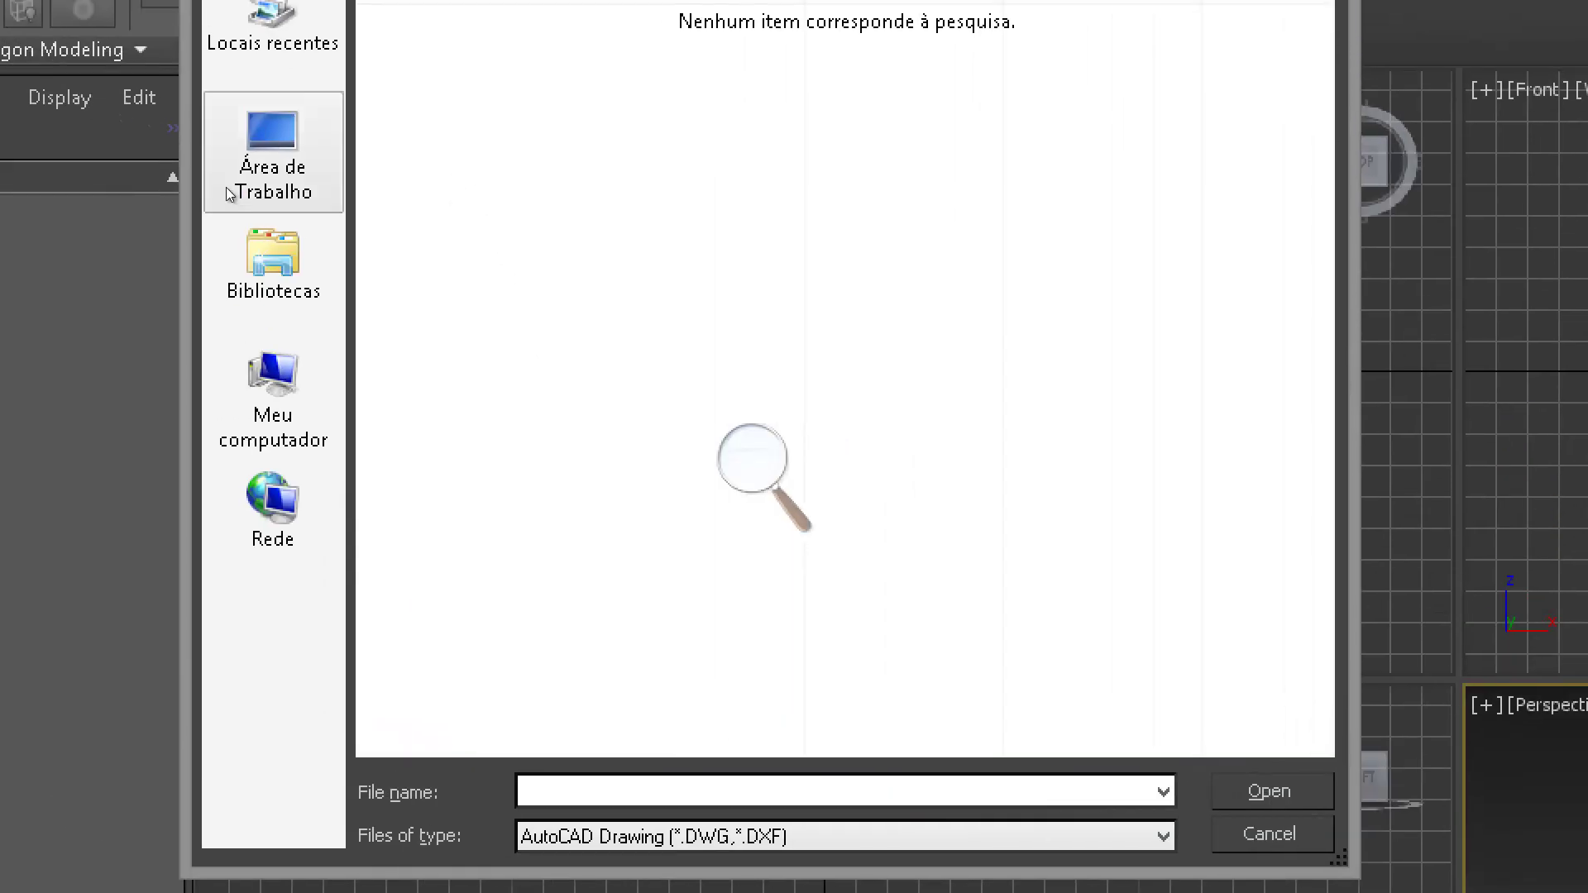
Step: Choose Nilma_2013.dwg from the desktop and open it for import
{"action": "left_click", "coordinate": [221, 194]}
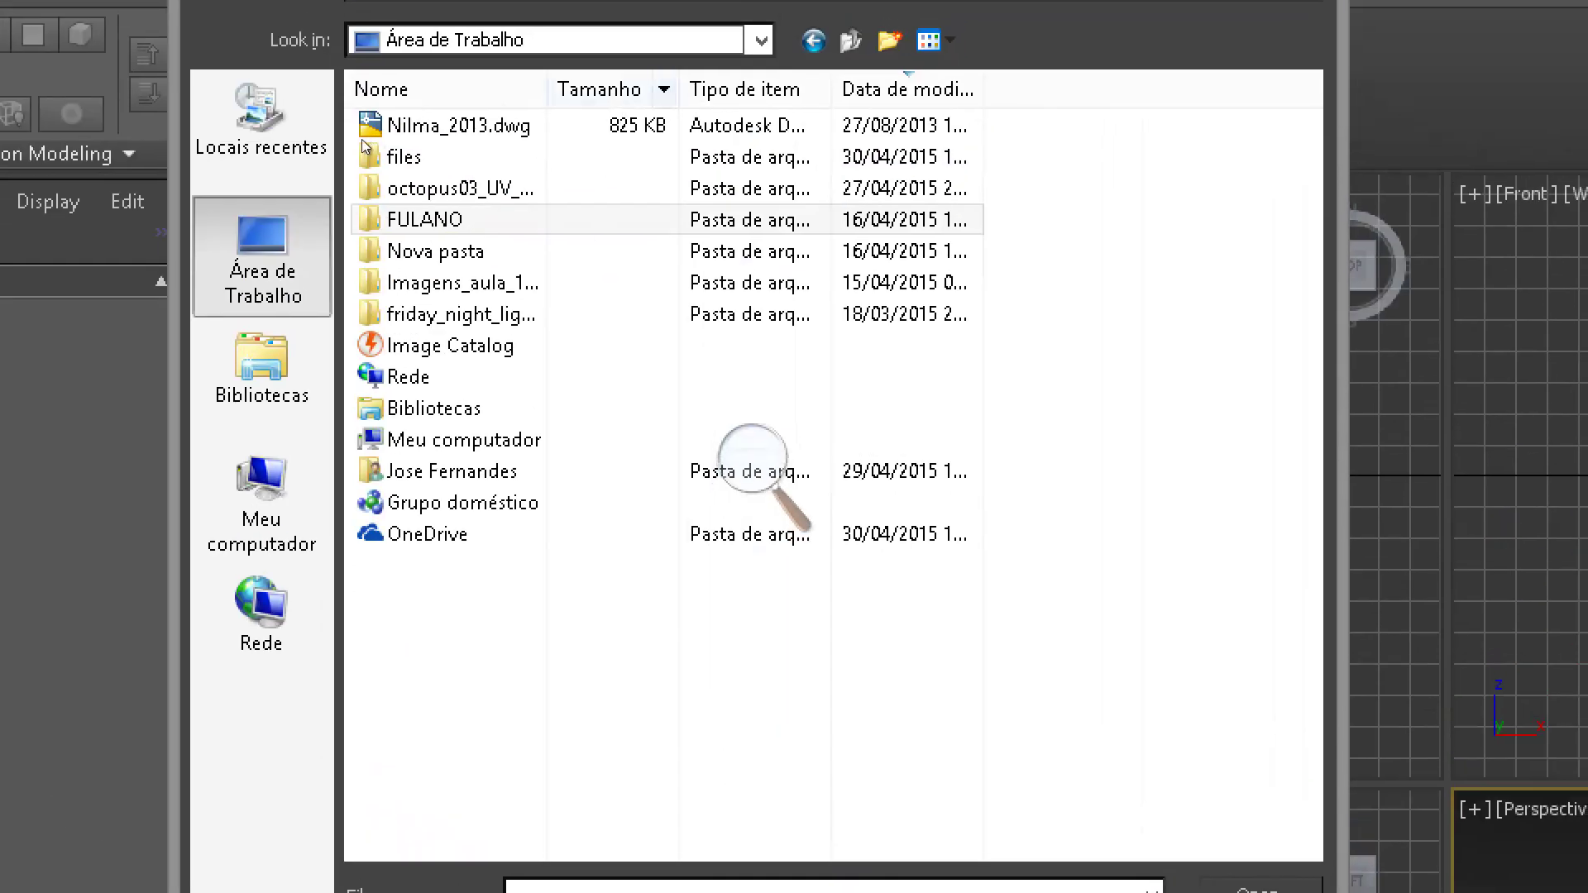
{"action": "left_click", "coordinate": [371, 30]}
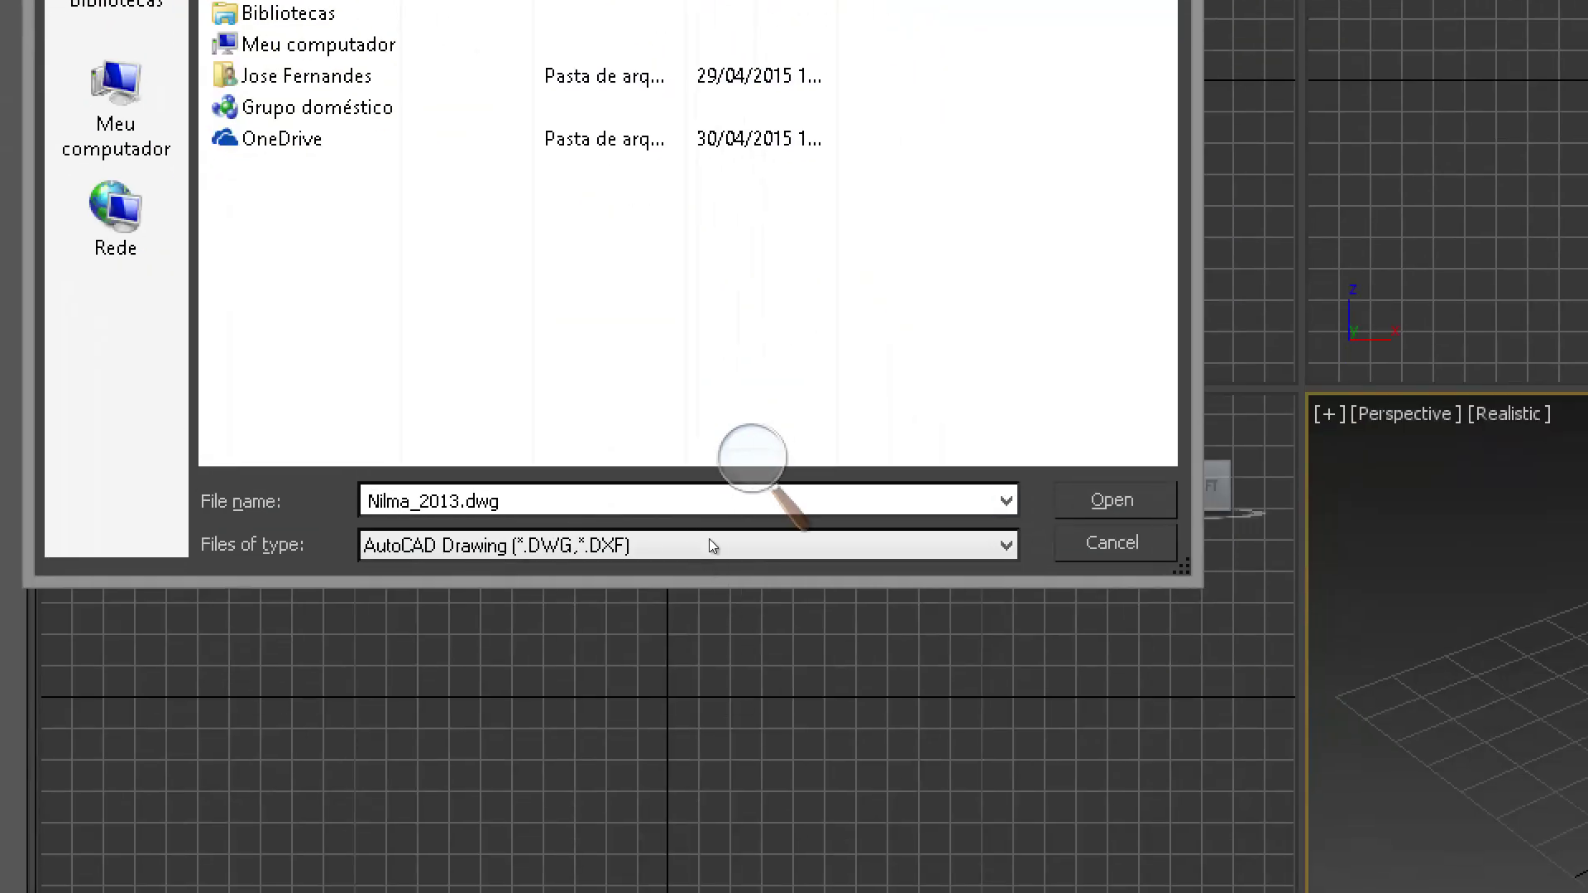
{"action": "left_click", "coordinate": [534, 511]}
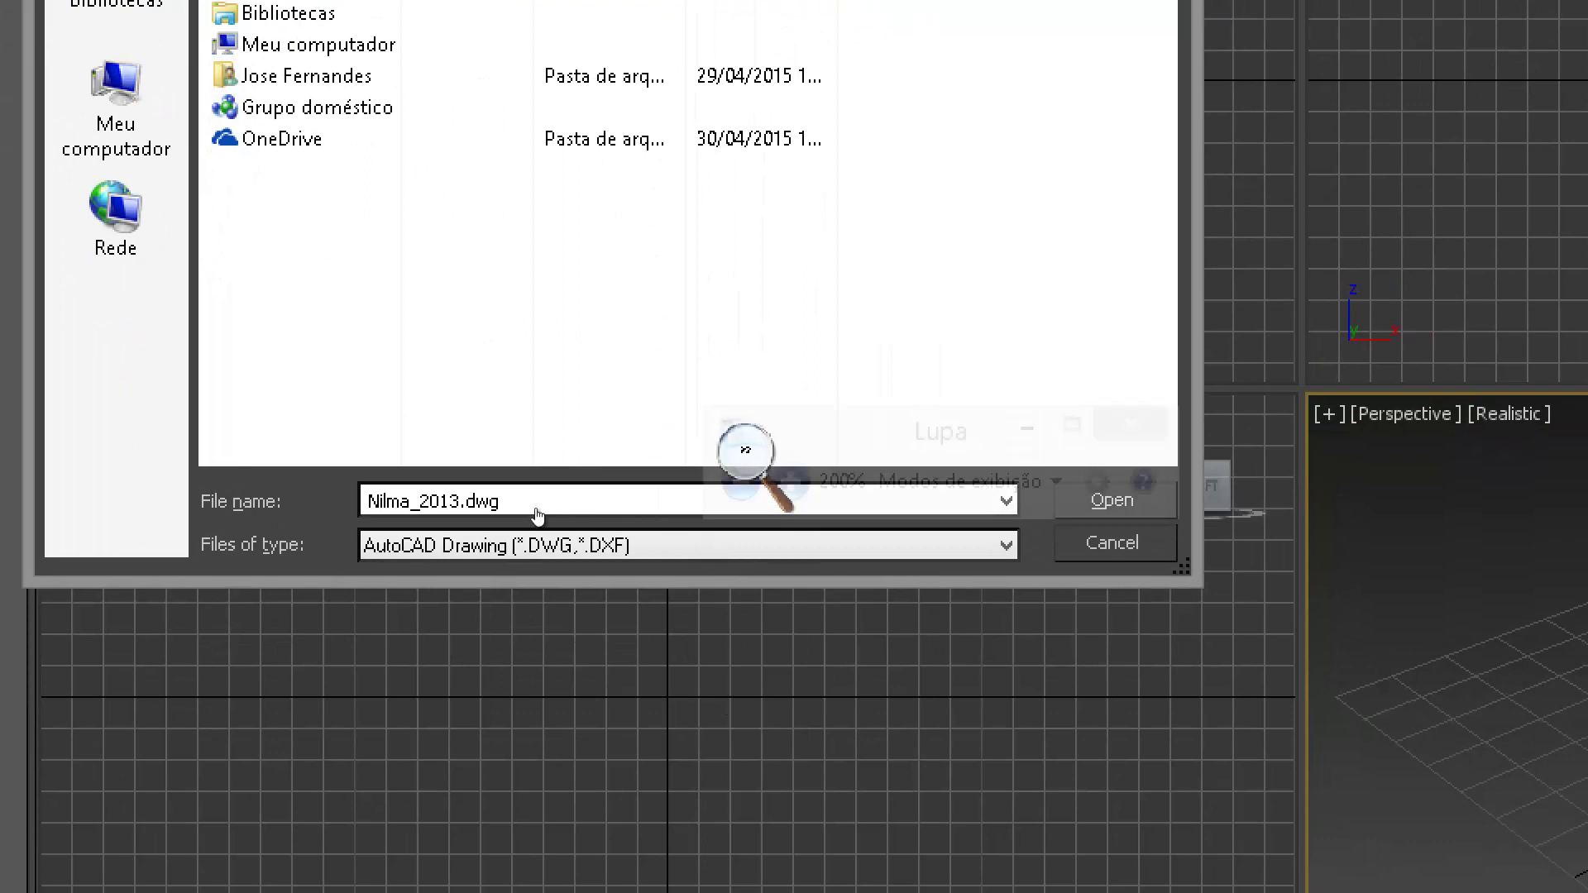
{"action": "left_click", "coordinate": [527, 518]}
{"action": "left_click", "coordinate": [665, 496]}
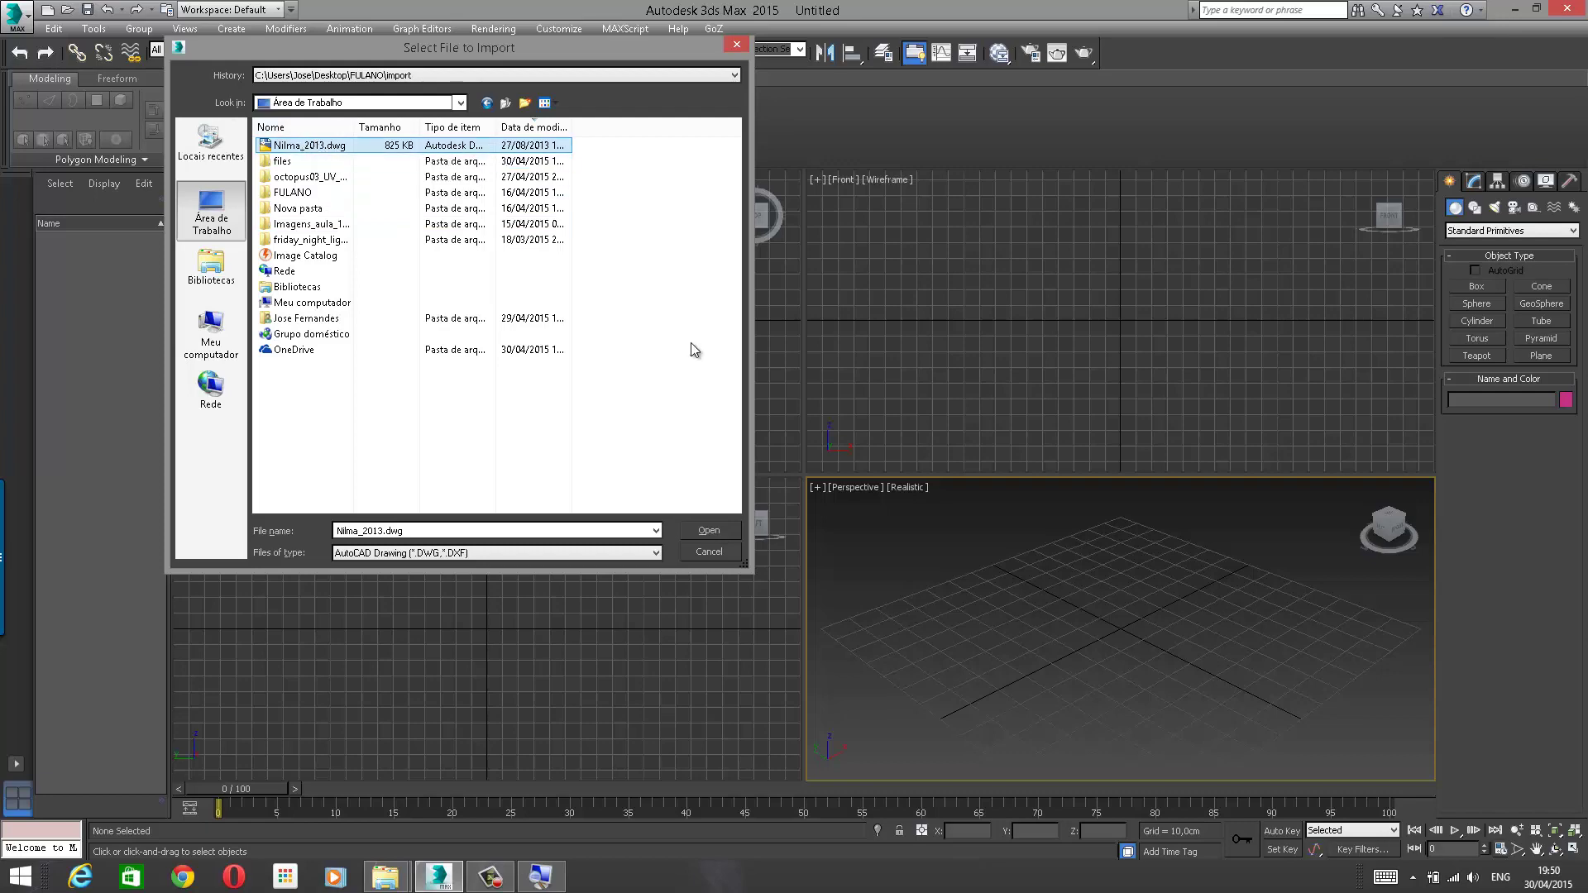
{"action": "left_click", "coordinate": [716, 530]}
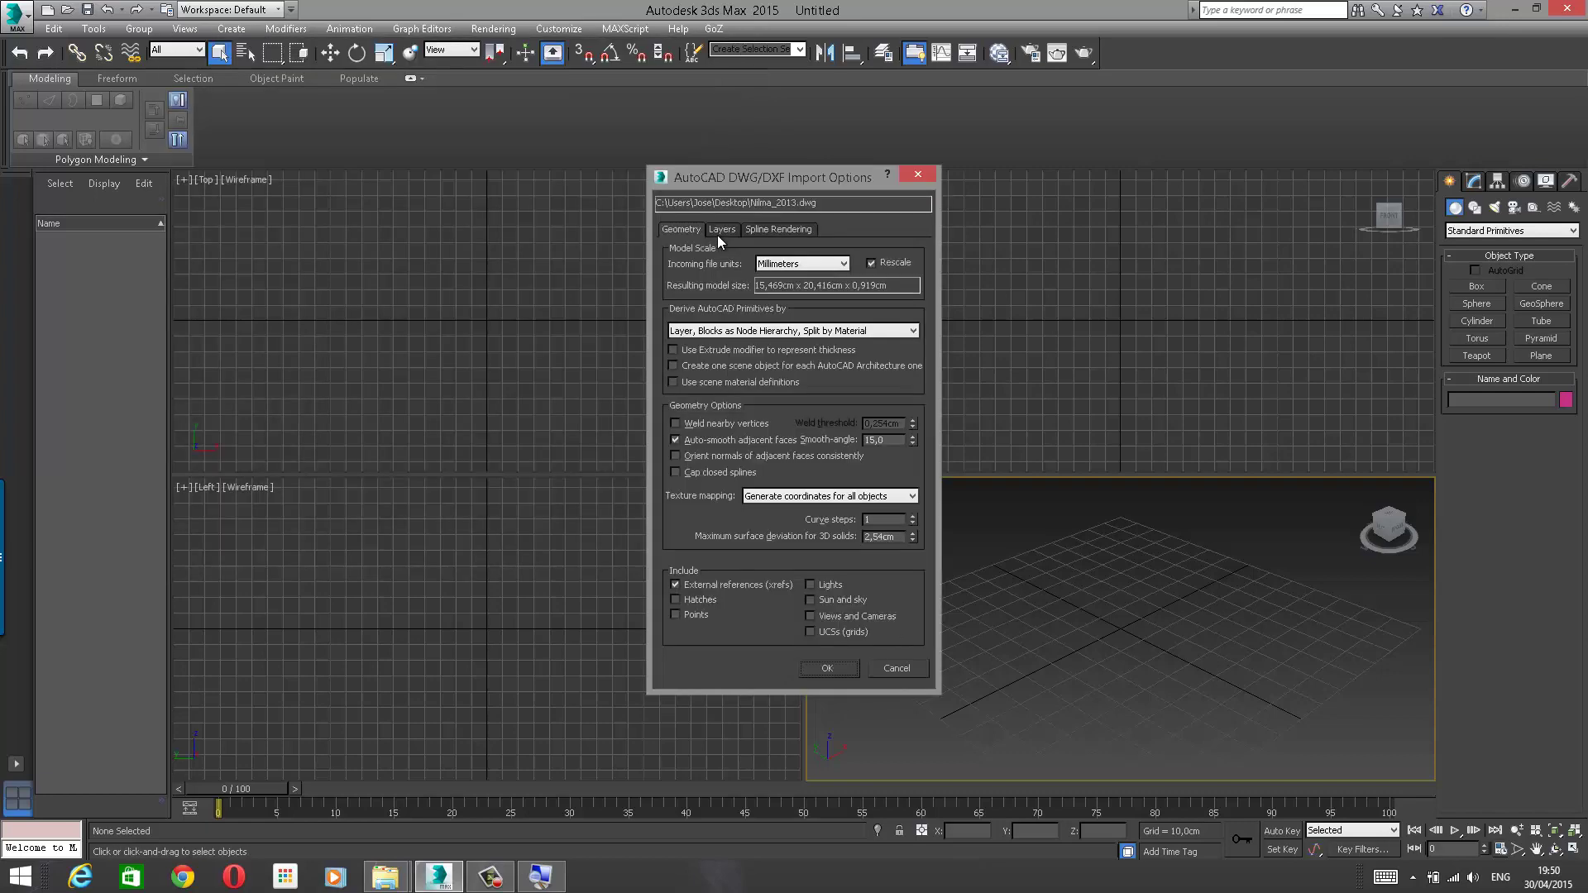
Step: Move the import options dialog aside, enlarge the screen to 200% with the Magnifier, and place its window clear of the unit settings
{"action": "left_click_drag", "start_coordinate": [747, 187], "coordinate": [505, 207]}
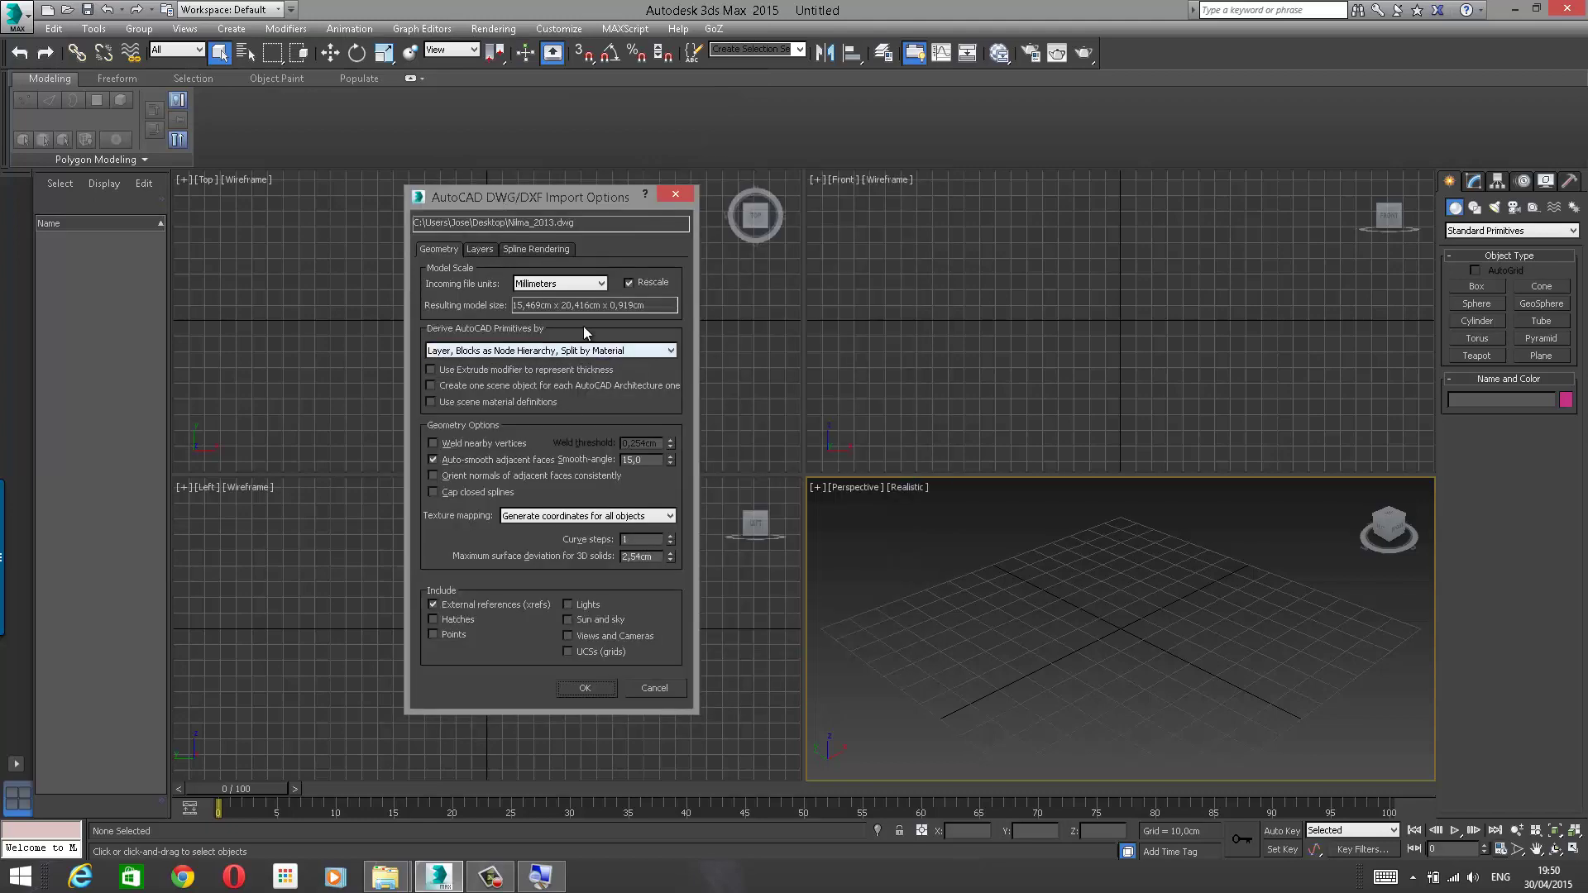
{"action": "left_click", "coordinate": [541, 876]}
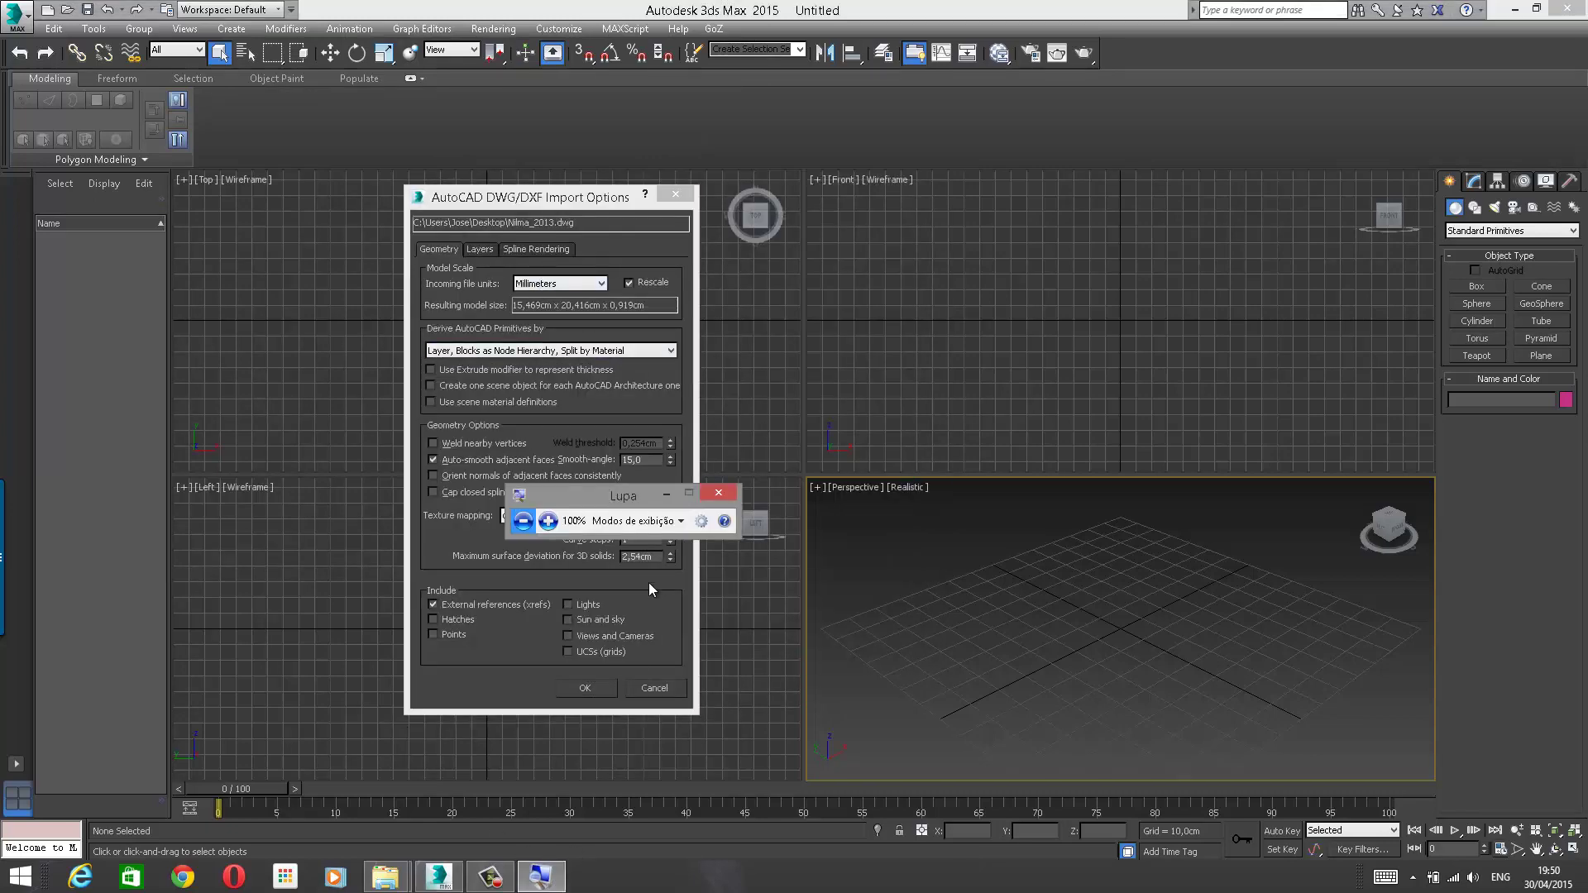
{"action": "left_click_drag", "start_coordinate": [573, 519], "coordinate": [795, 359]}
{"action": "left_click", "coordinate": [769, 361]}
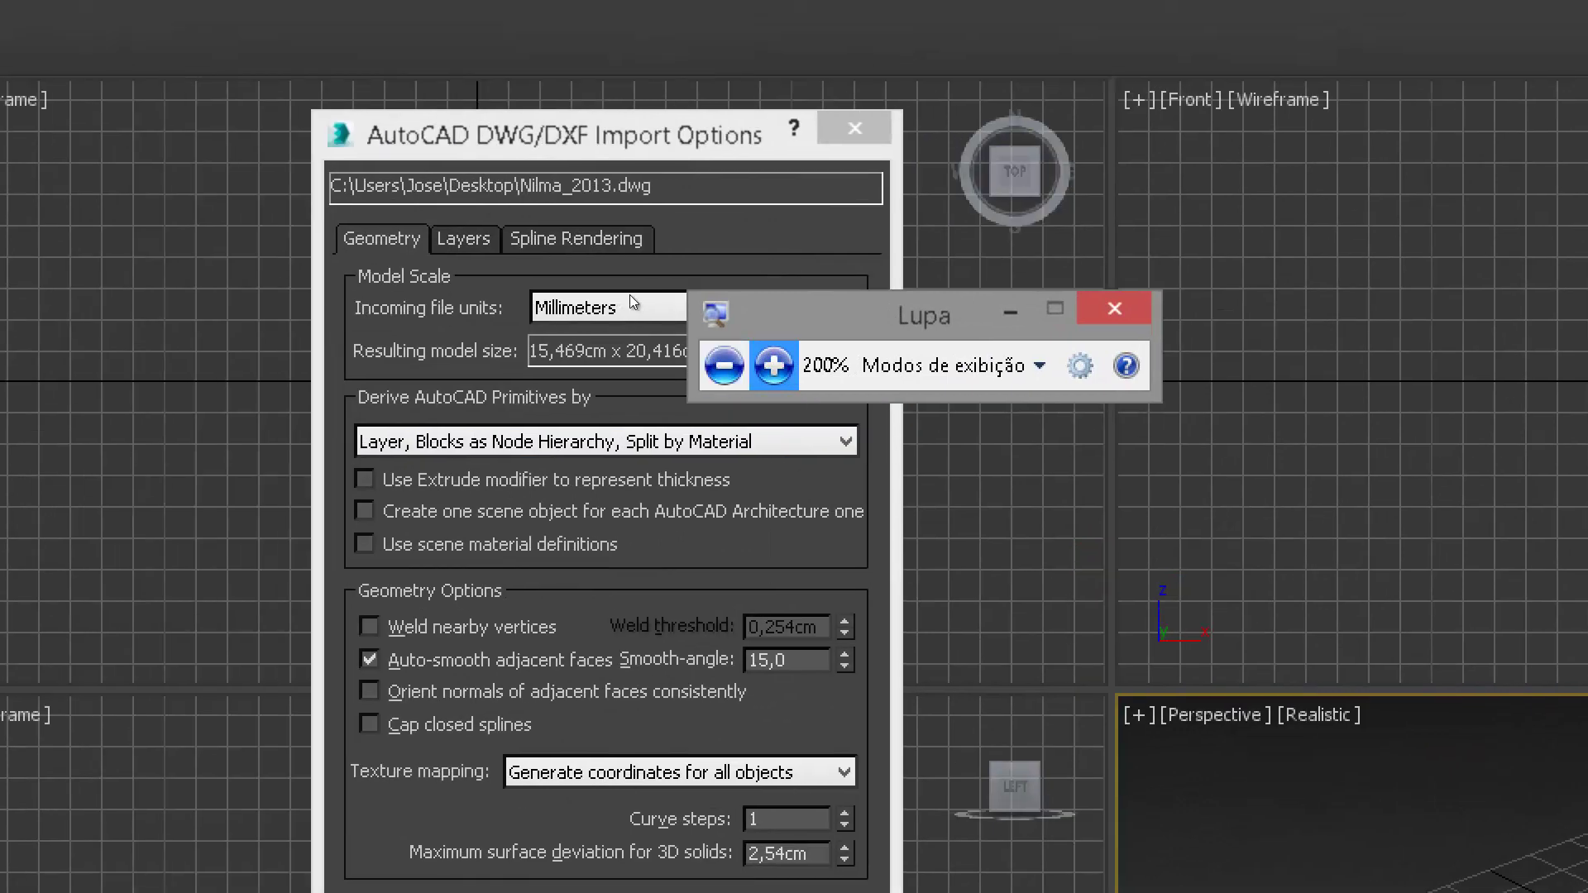
{"action": "left_click_drag", "start_coordinate": [630, 293], "coordinate": [756, 223]}
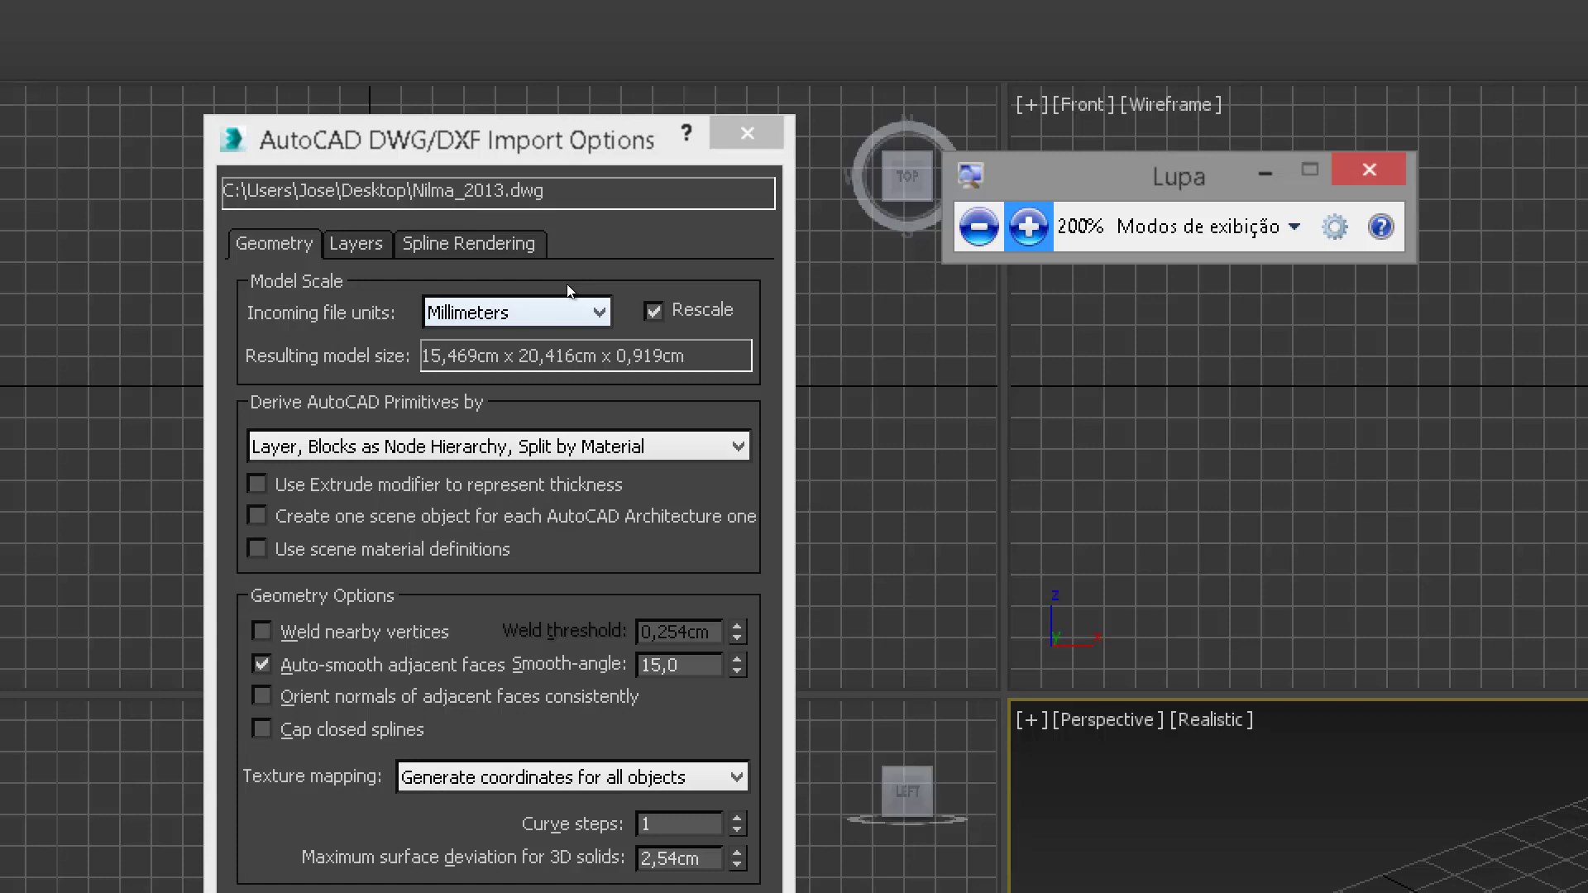
Step: Try Centimeters as the incoming file units for the AutoCAD import
{"action": "left_click", "coordinate": [571, 309]}
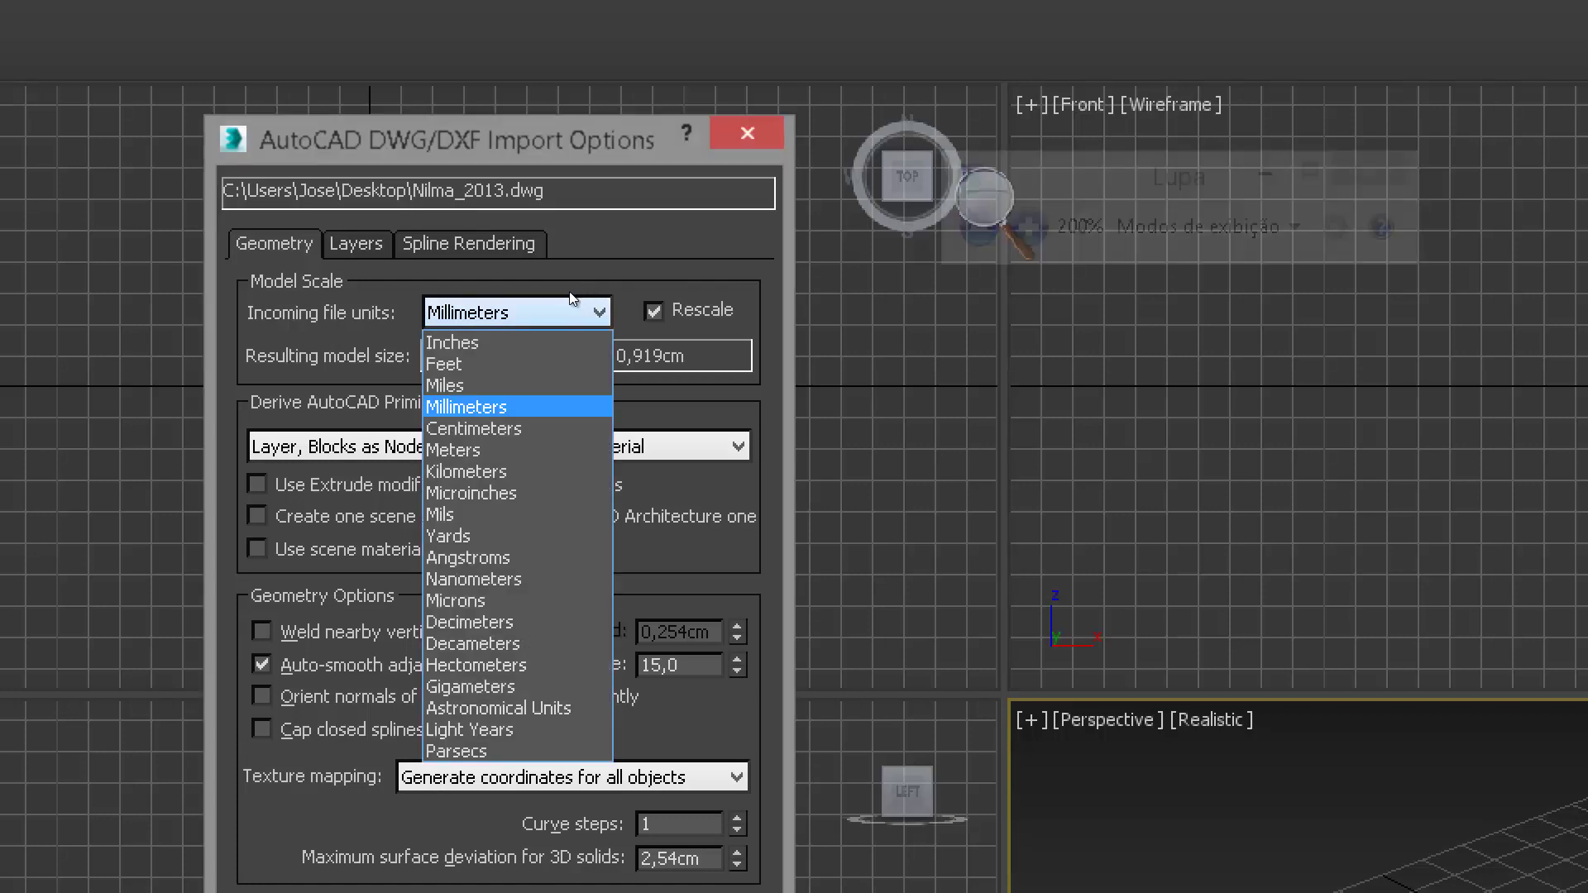
{"action": "left_click", "coordinate": [631, 275]}
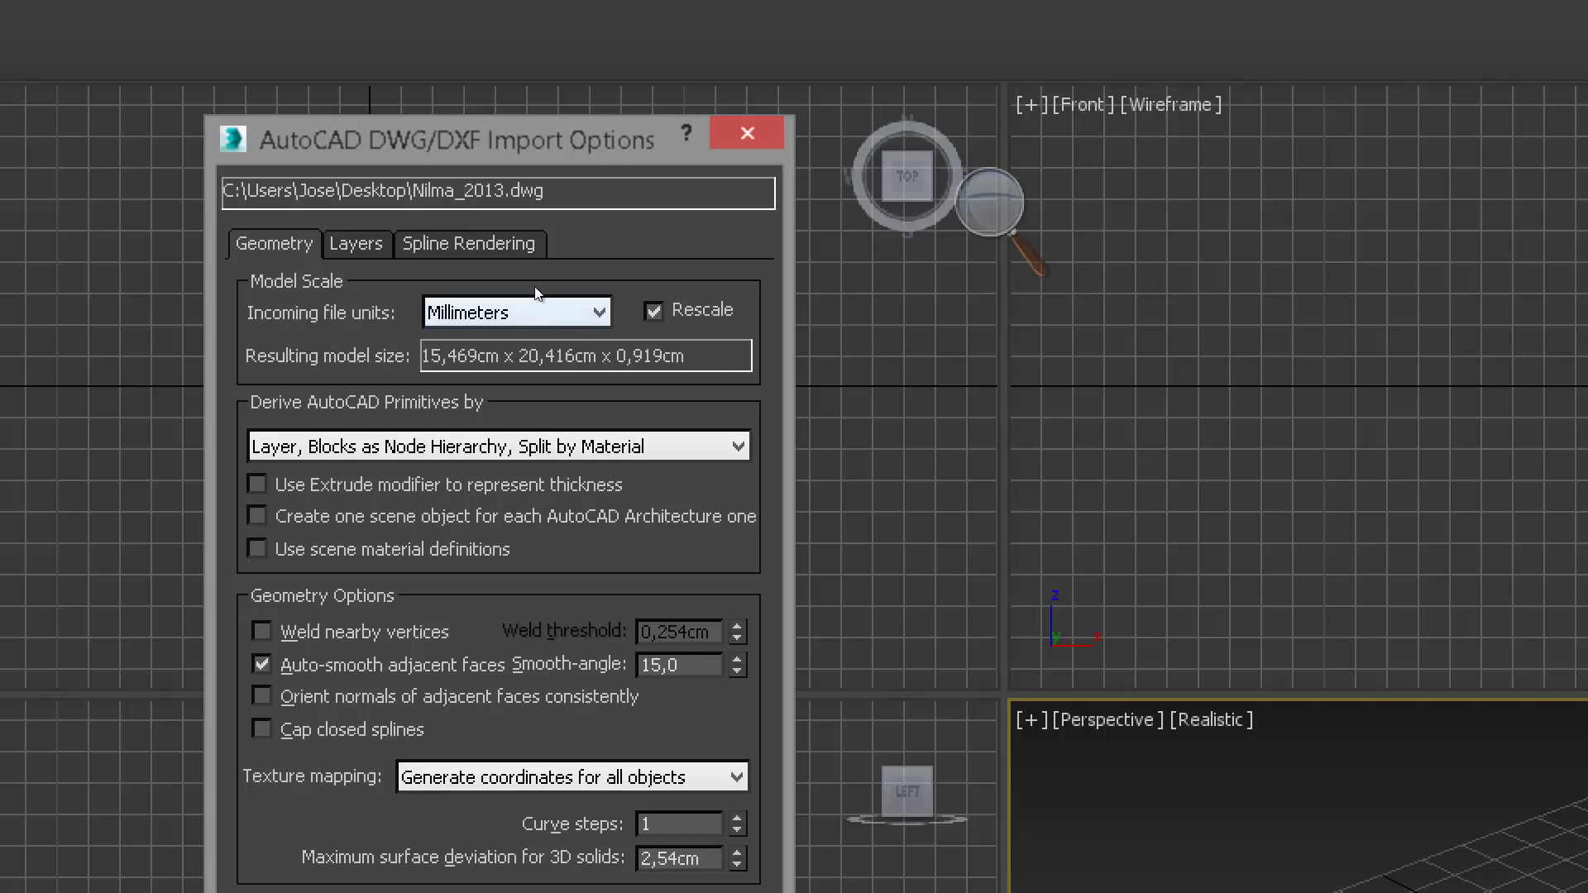
{"action": "left_click", "coordinate": [529, 313]}
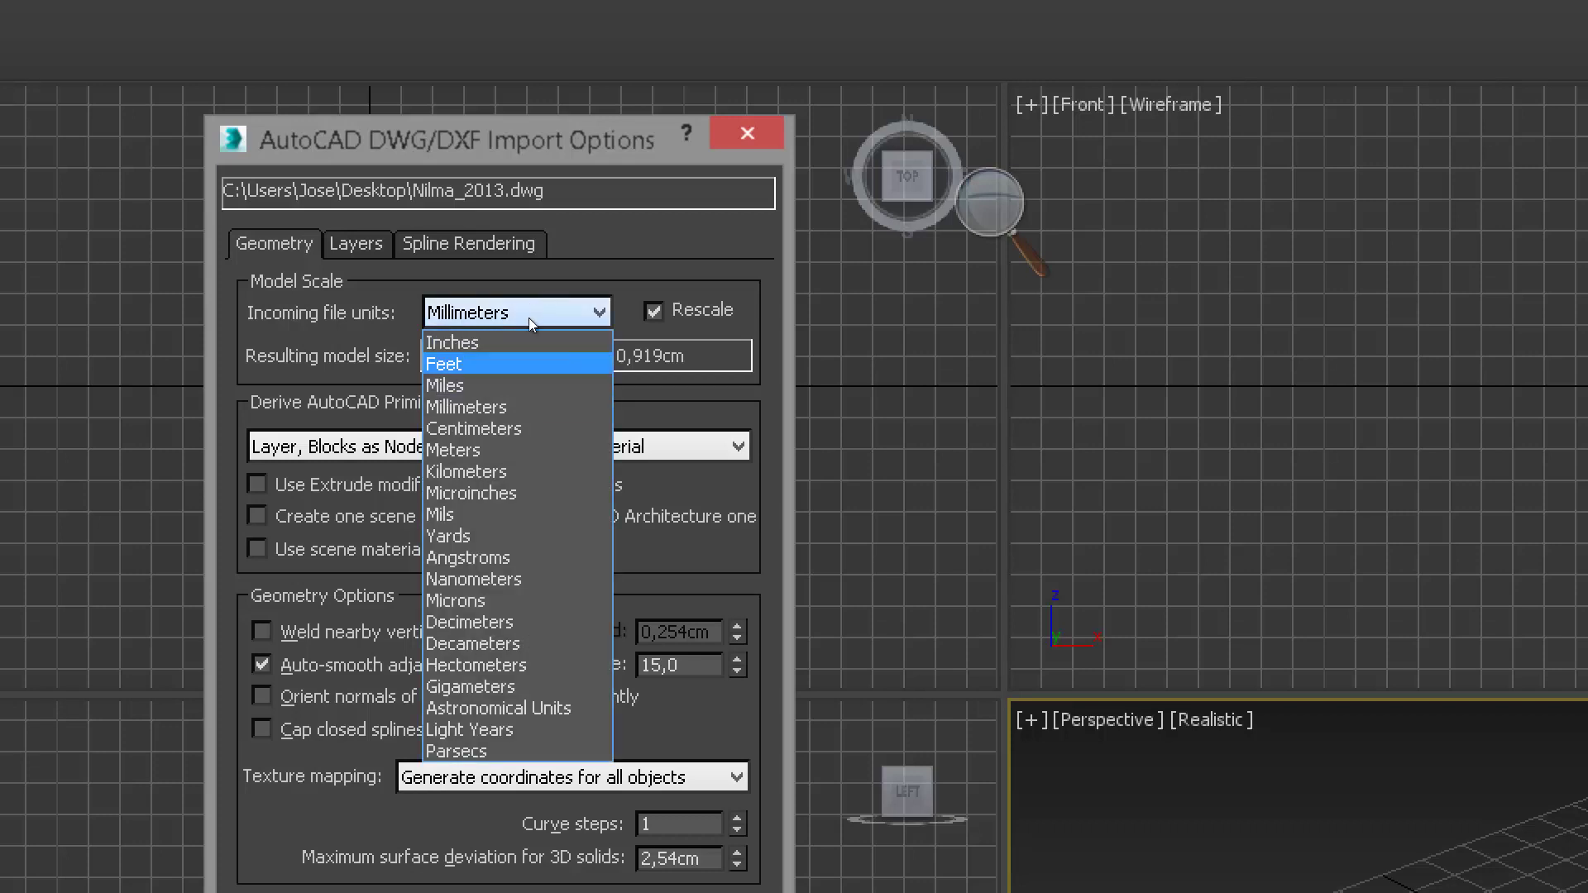
{"action": "left_click", "coordinate": [529, 427]}
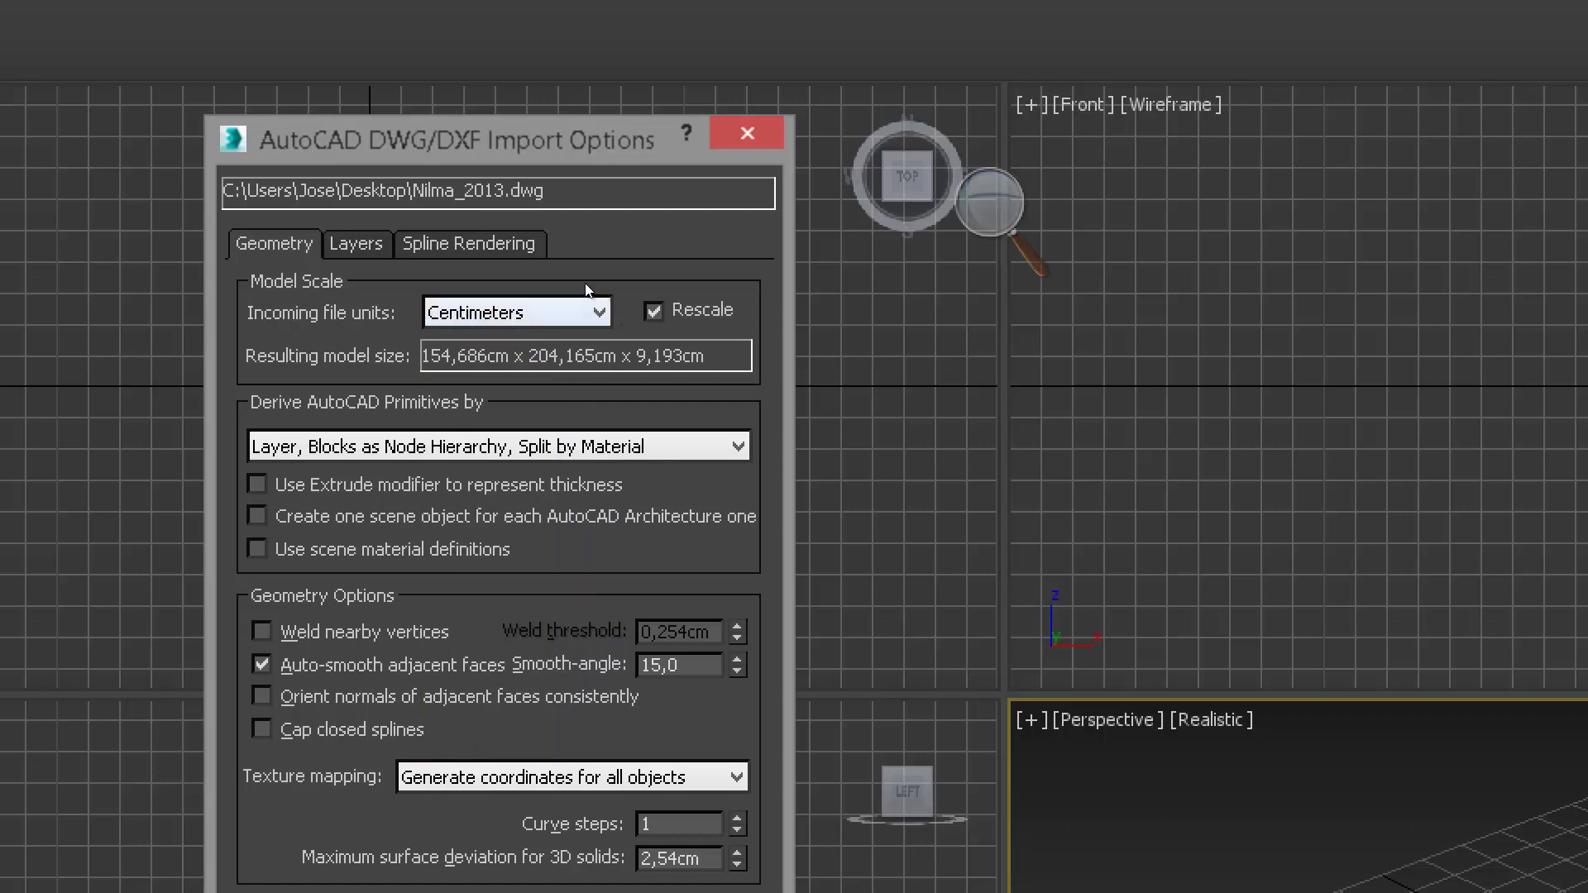
Step: Set the incoming file units of the drawing to Meters
{"action": "left_click", "coordinate": [589, 312]}
{"action": "key", "text": "Down"}
{"action": "key", "text": "Return"}
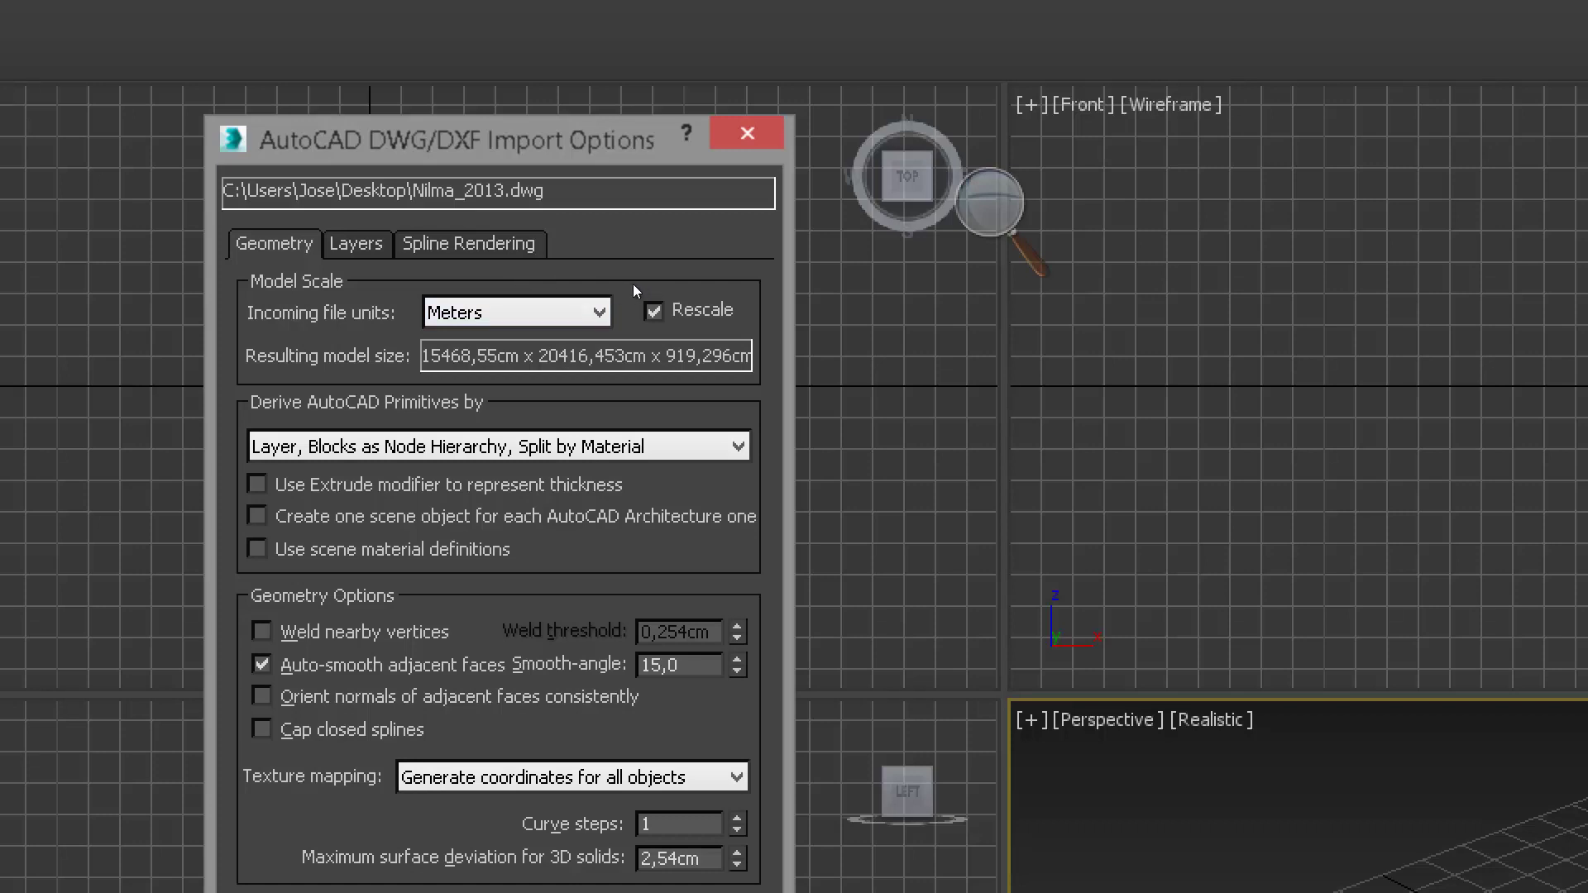
{"action": "left_click", "coordinate": [581, 308]}
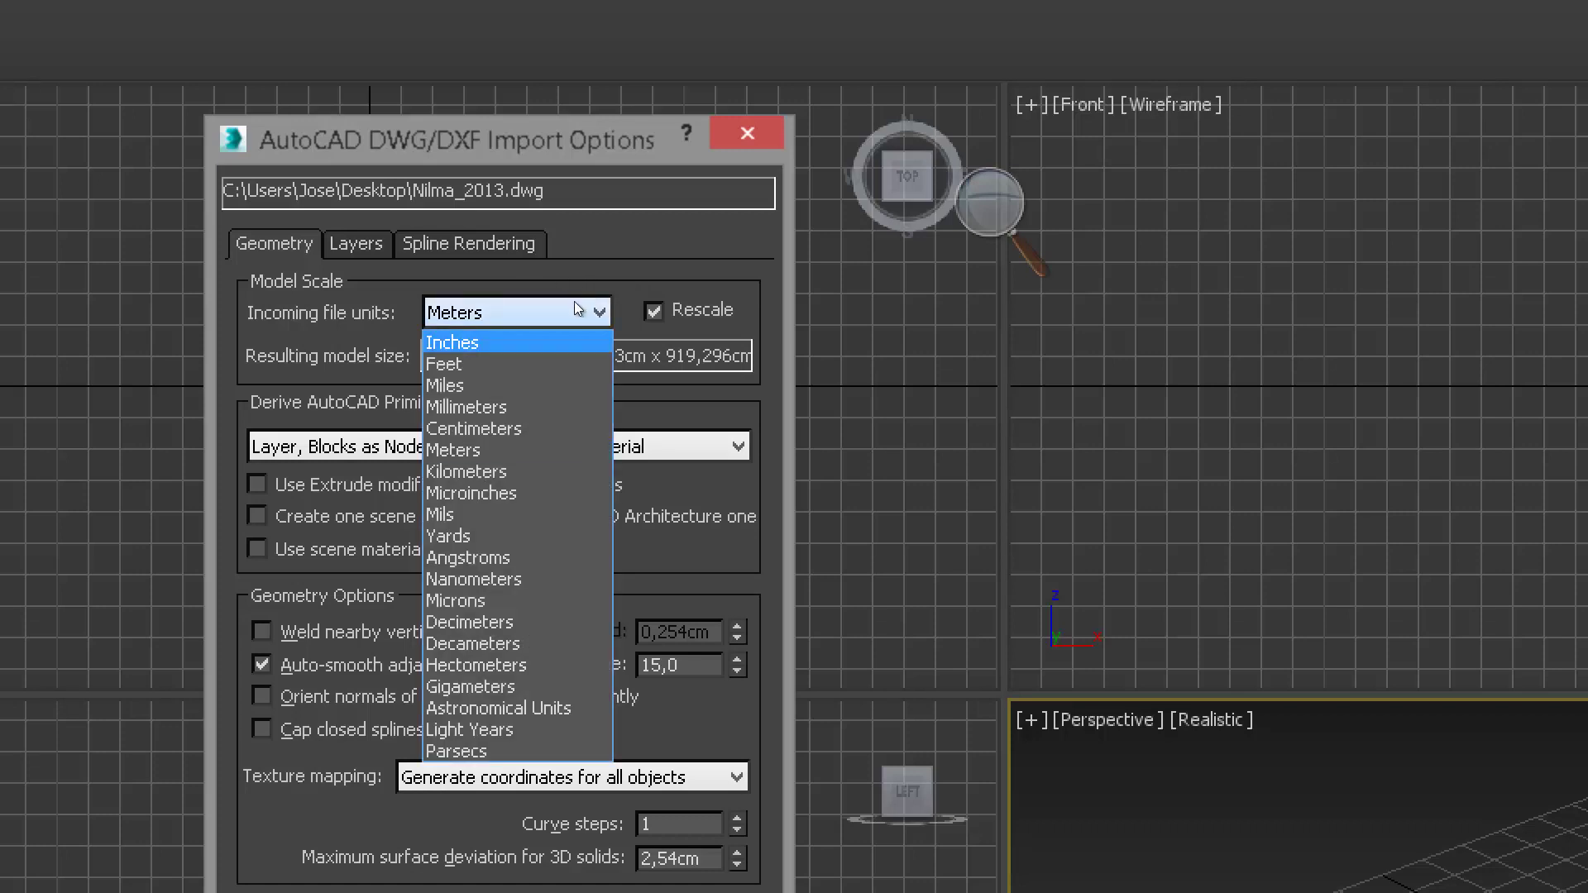
{"action": "left_click", "coordinate": [622, 267]}
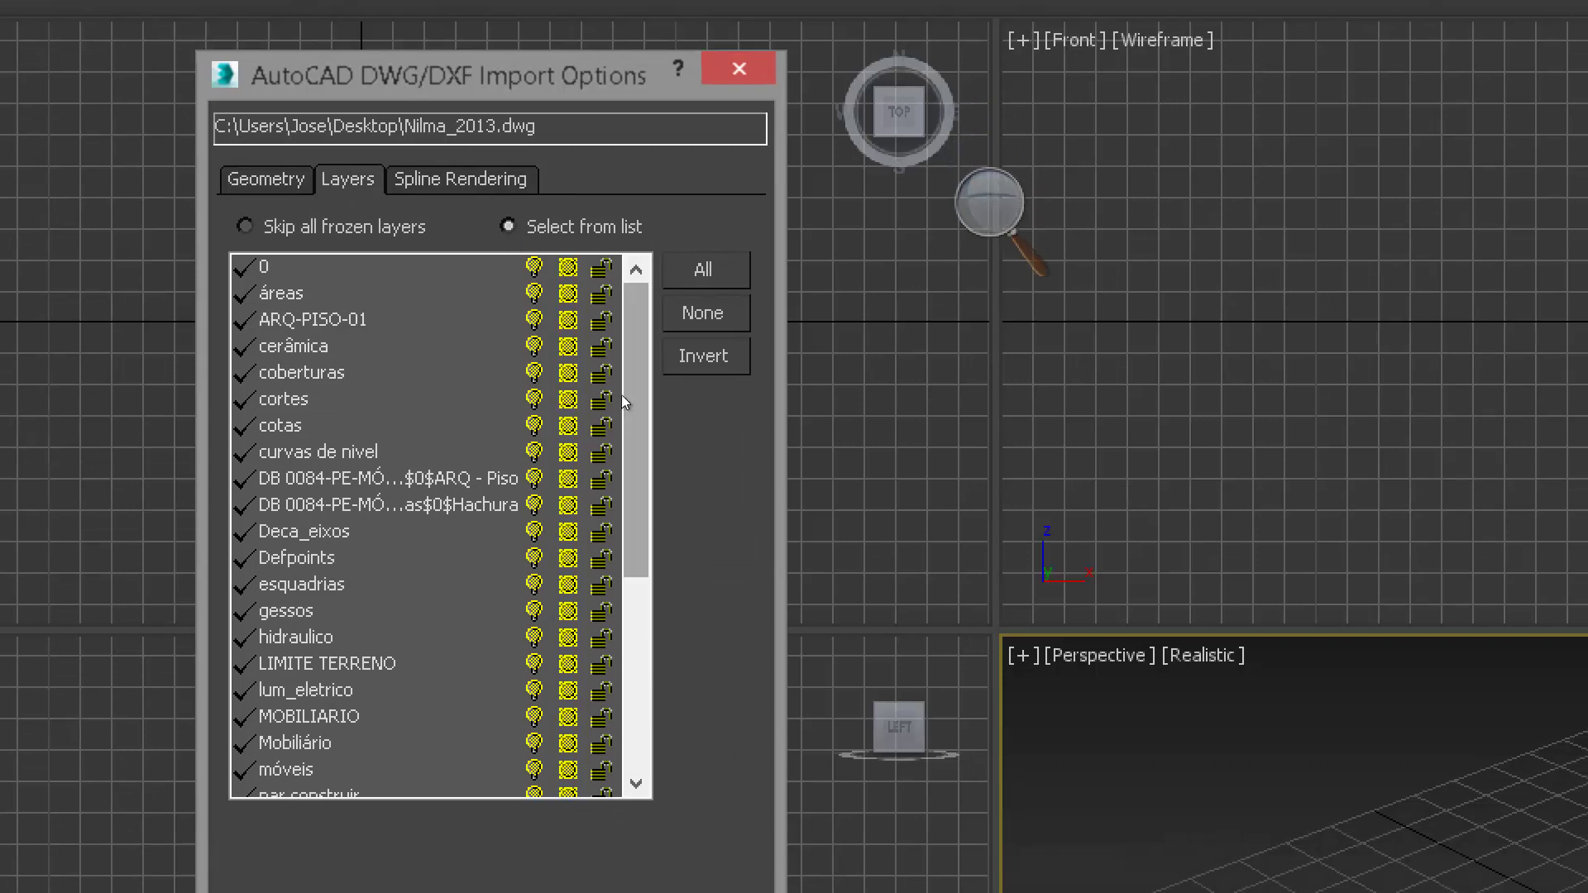
Step: Choose the layers from the list rather than skipping frozen ones, and exclude the layers 0, áreas and ARQ-PISO-01
{"action": "left_click_drag", "start_coordinate": [637, 454], "coordinate": [640, 488]}
{"action": "left_click_drag", "start_coordinate": [631, 423], "coordinate": [633, 340]}
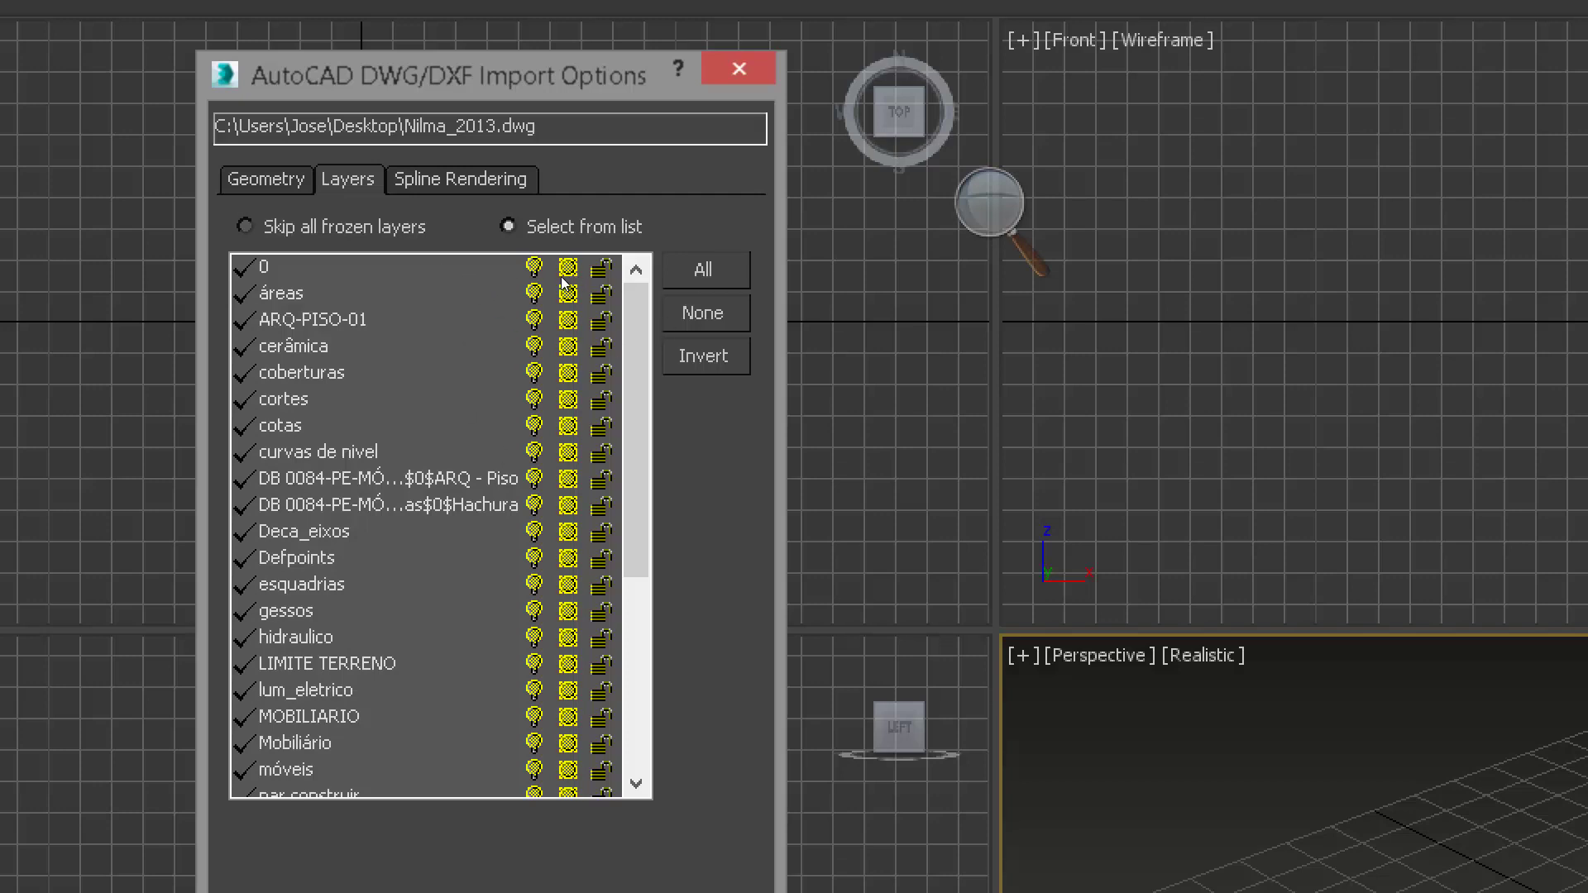
{"action": "left_click", "coordinate": [356, 227]}
{"action": "left_click", "coordinate": [508, 227]}
{"action": "left_click", "coordinate": [428, 274]}
{"action": "left_click", "coordinate": [429, 300]}
{"action": "left_click", "coordinate": [427, 324]}
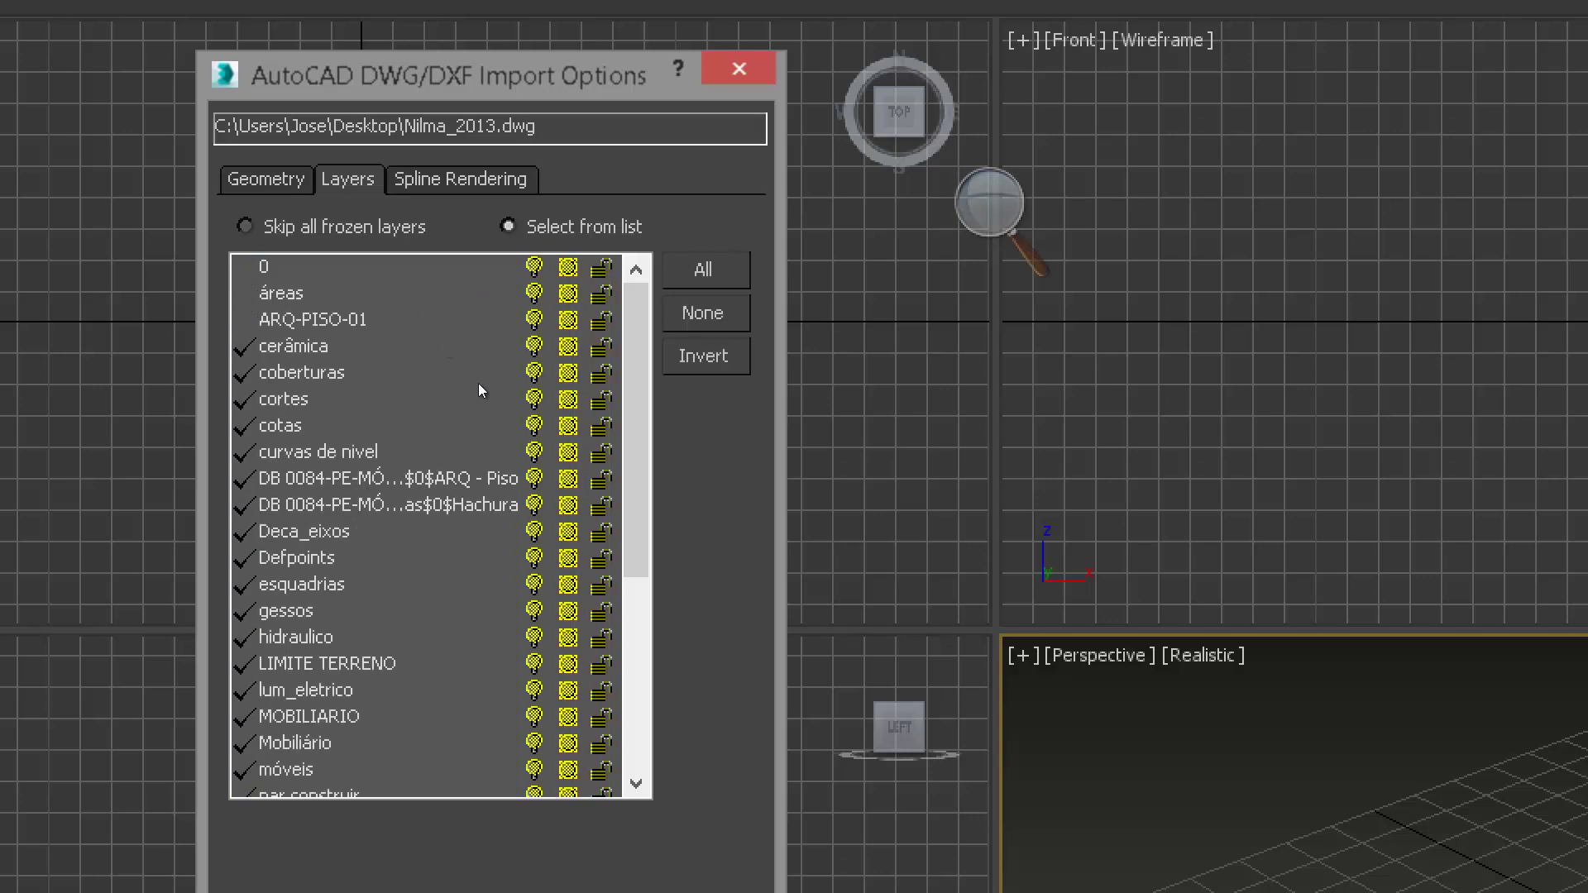
Step: Exclude the layers from cerâmica through Defpoints, including both DB 0084 layers, plus the hidraulico layer from the import
{"action": "left_click", "coordinate": [433, 361]}
{"action": "left_click", "coordinate": [431, 365]}
{"action": "left_click", "coordinate": [428, 375]}
{"action": "left_click", "coordinate": [429, 390]}
{"action": "left_click", "coordinate": [430, 402]}
{"action": "left_click", "coordinate": [428, 418]}
{"action": "left_click", "coordinate": [429, 430]}
{"action": "left_click", "coordinate": [427, 447]}
{"action": "left_click", "coordinate": [427, 504]}
{"action": "scroll", "coordinate": [485, 491], "scroll_direction": "down", "scroll_amount": 2}
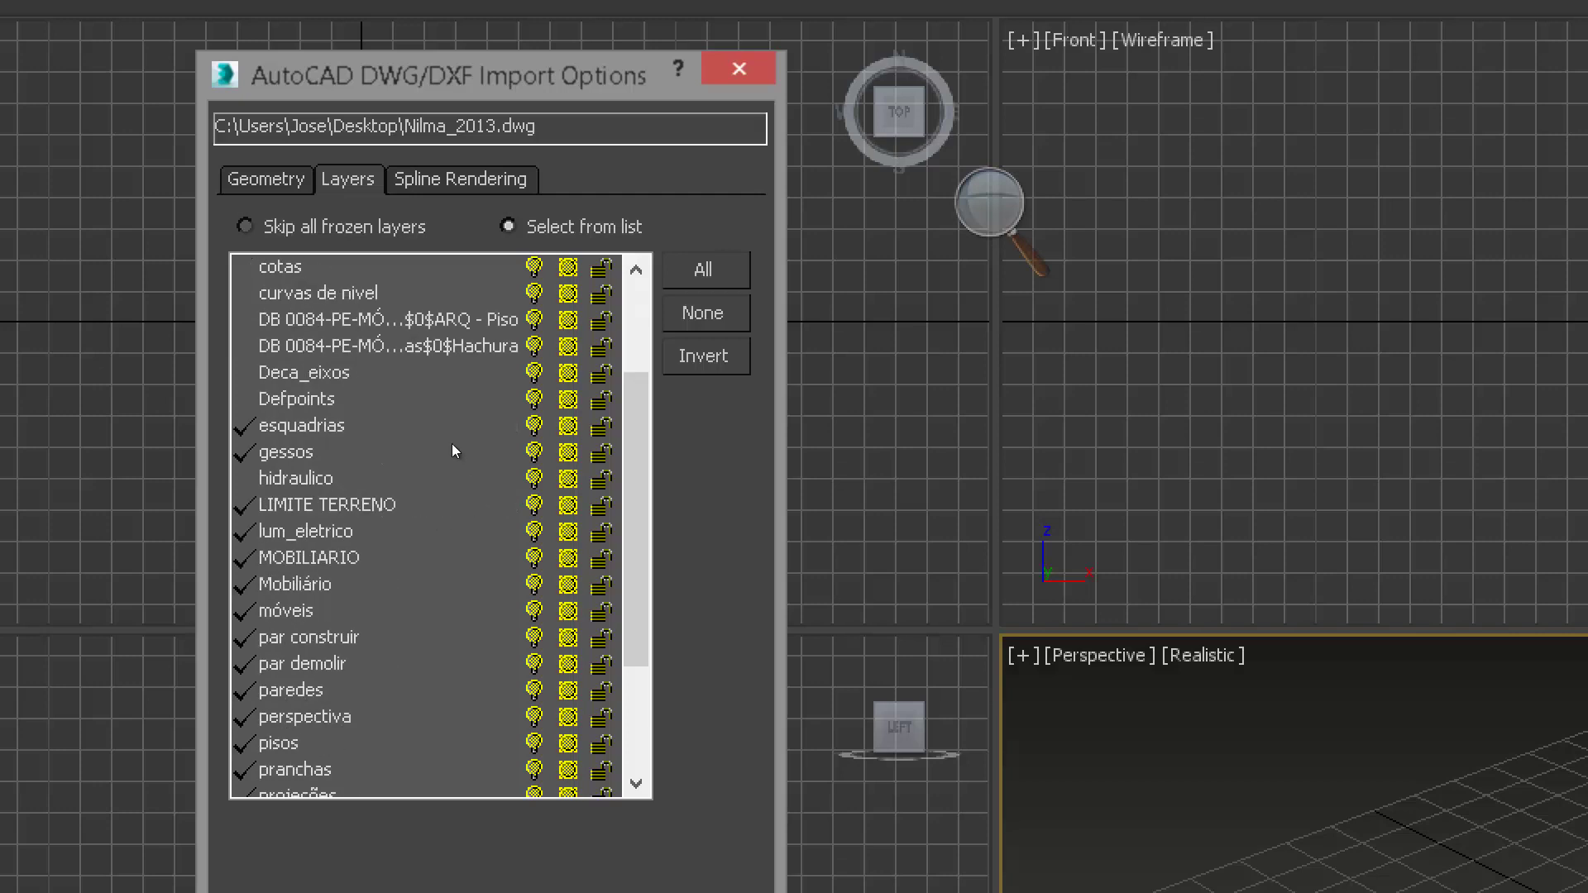
Step: Exclude the layers par construir, par demolir, perspectiva, pranchas and projeções from the import
{"action": "left_click", "coordinate": [423, 496]}
{"action": "left_click", "coordinate": [426, 500]}
{"action": "left_click", "coordinate": [428, 537]}
{"action": "scroll", "coordinate": [433, 508], "scroll_direction": "down", "scroll_amount": 1}
{"action": "left_click", "coordinate": [428, 519]}
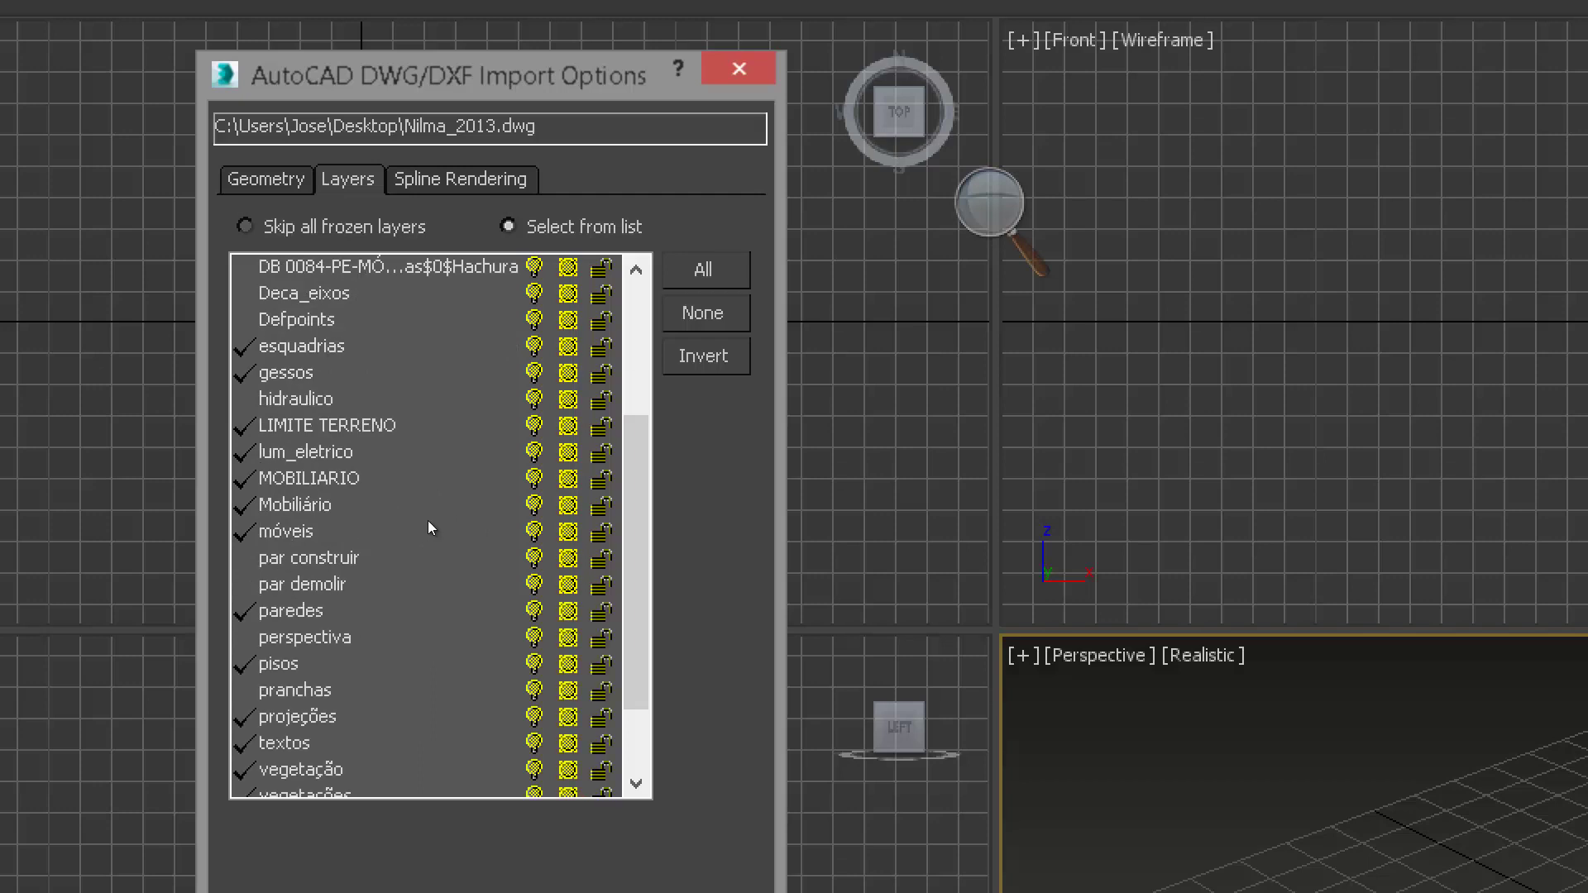
{"action": "left_click", "coordinate": [427, 526]}
{"action": "scroll", "coordinate": [451, 505], "scroll_direction": "down", "scroll_amount": 2}
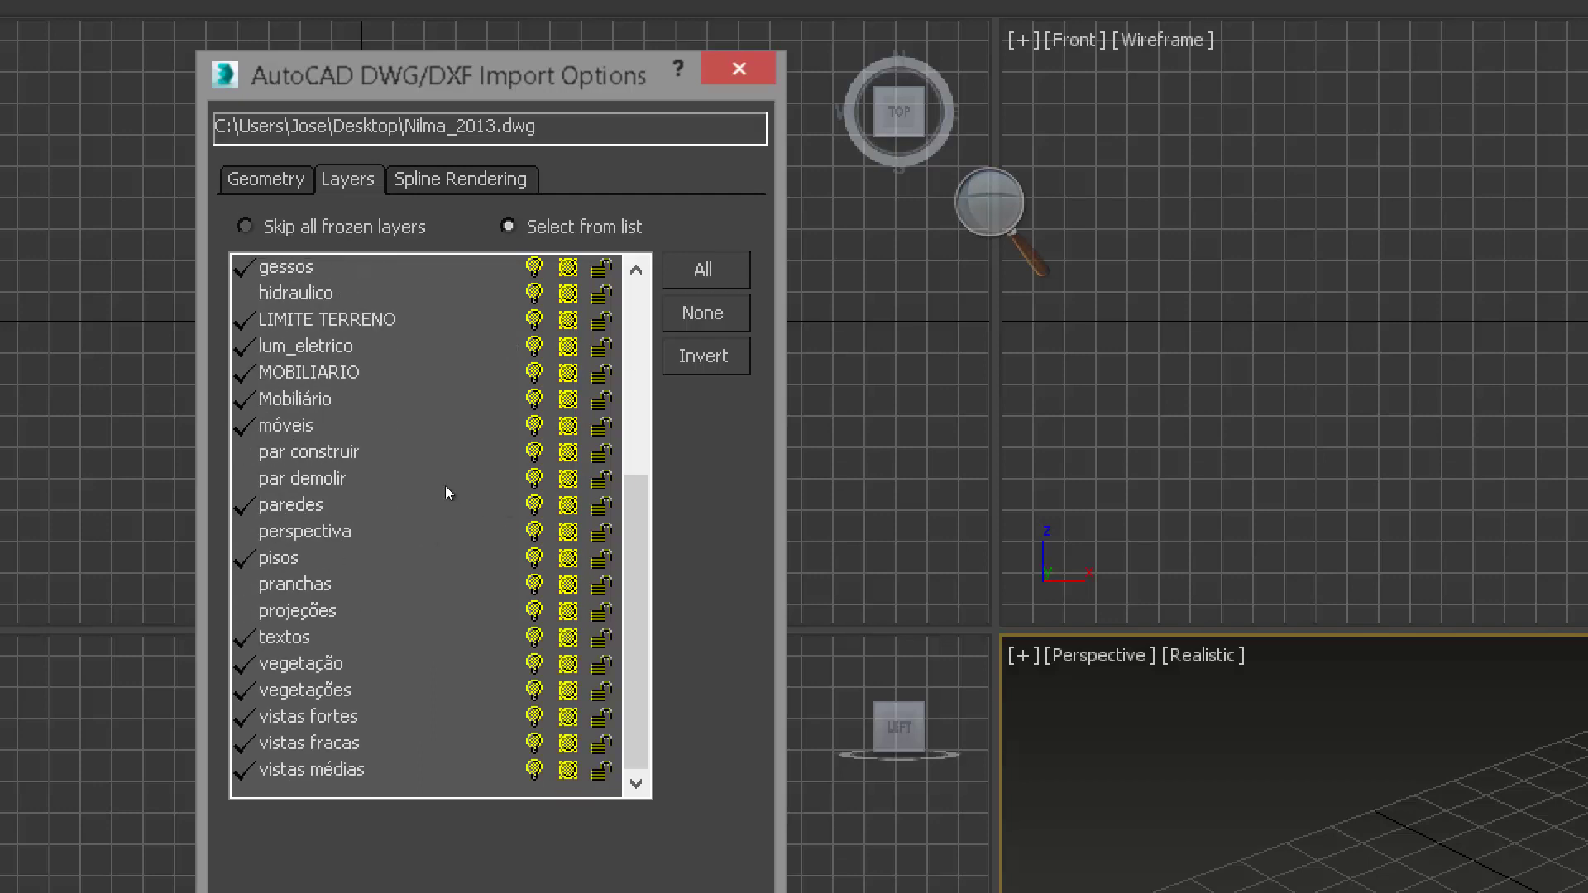
Step: Exclude textos, vegetação, vegetações, vistas fortes, vistas fracas and vistas médias, and review the remaining layer selection
{"action": "left_click", "coordinate": [426, 495]}
{"action": "left_click", "coordinate": [428, 494]}
{"action": "left_click", "coordinate": [429, 503]}
{"action": "left_click", "coordinate": [425, 518]}
{"action": "left_click", "coordinate": [425, 531]}
{"action": "left_click", "coordinate": [428, 546]}
{"action": "scroll", "coordinate": [503, 426], "scroll_direction": "up", "scroll_amount": 3}
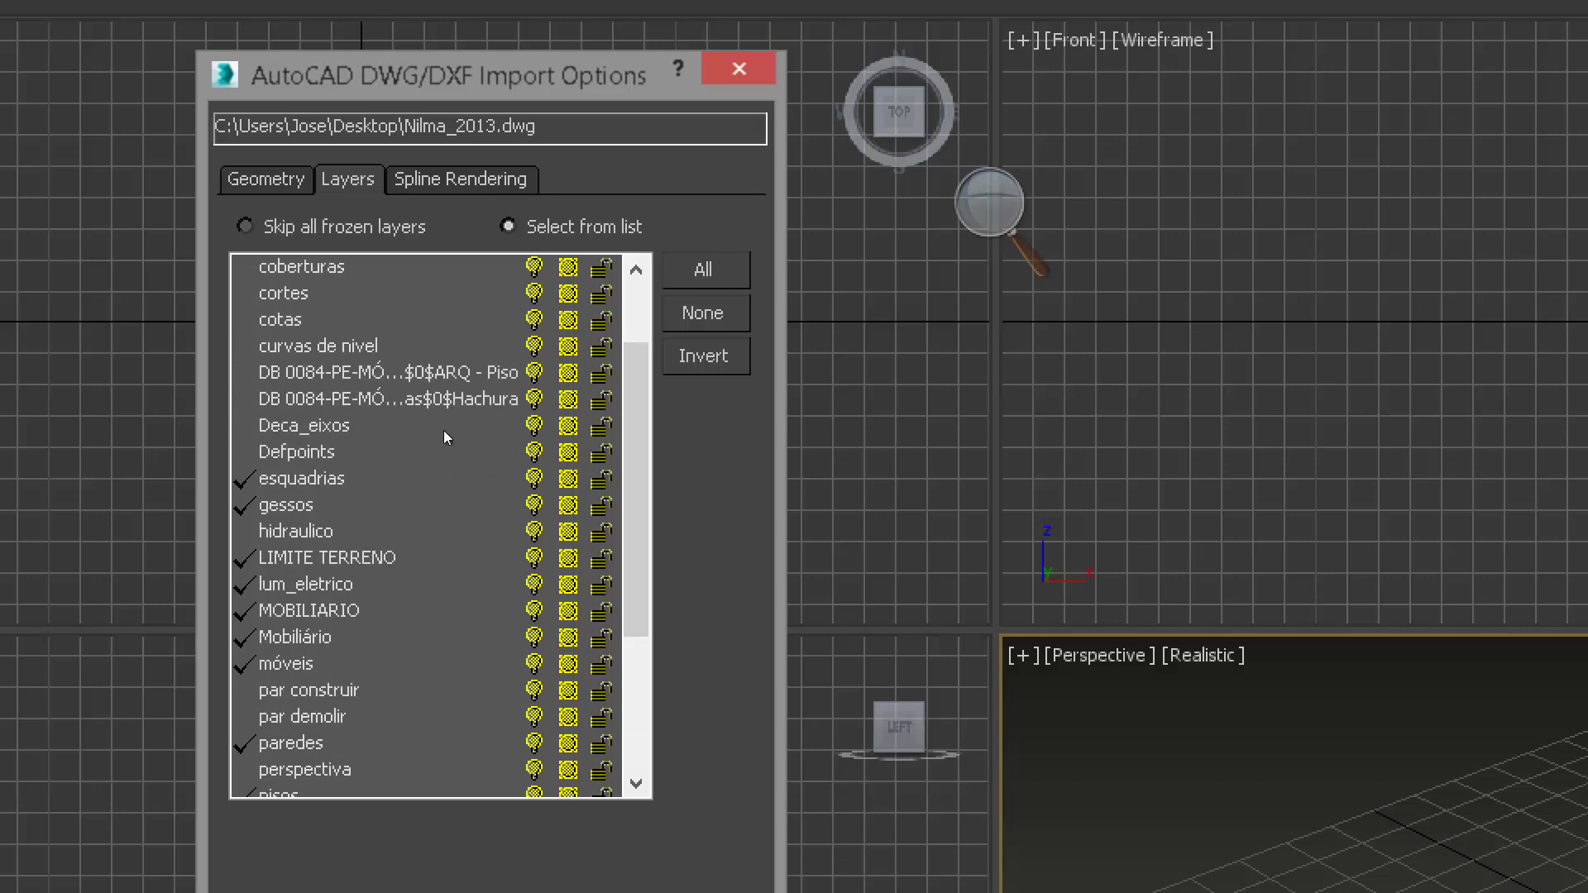
{"action": "scroll", "coordinate": [490, 327], "scroll_direction": "down", "scroll_amount": 3}
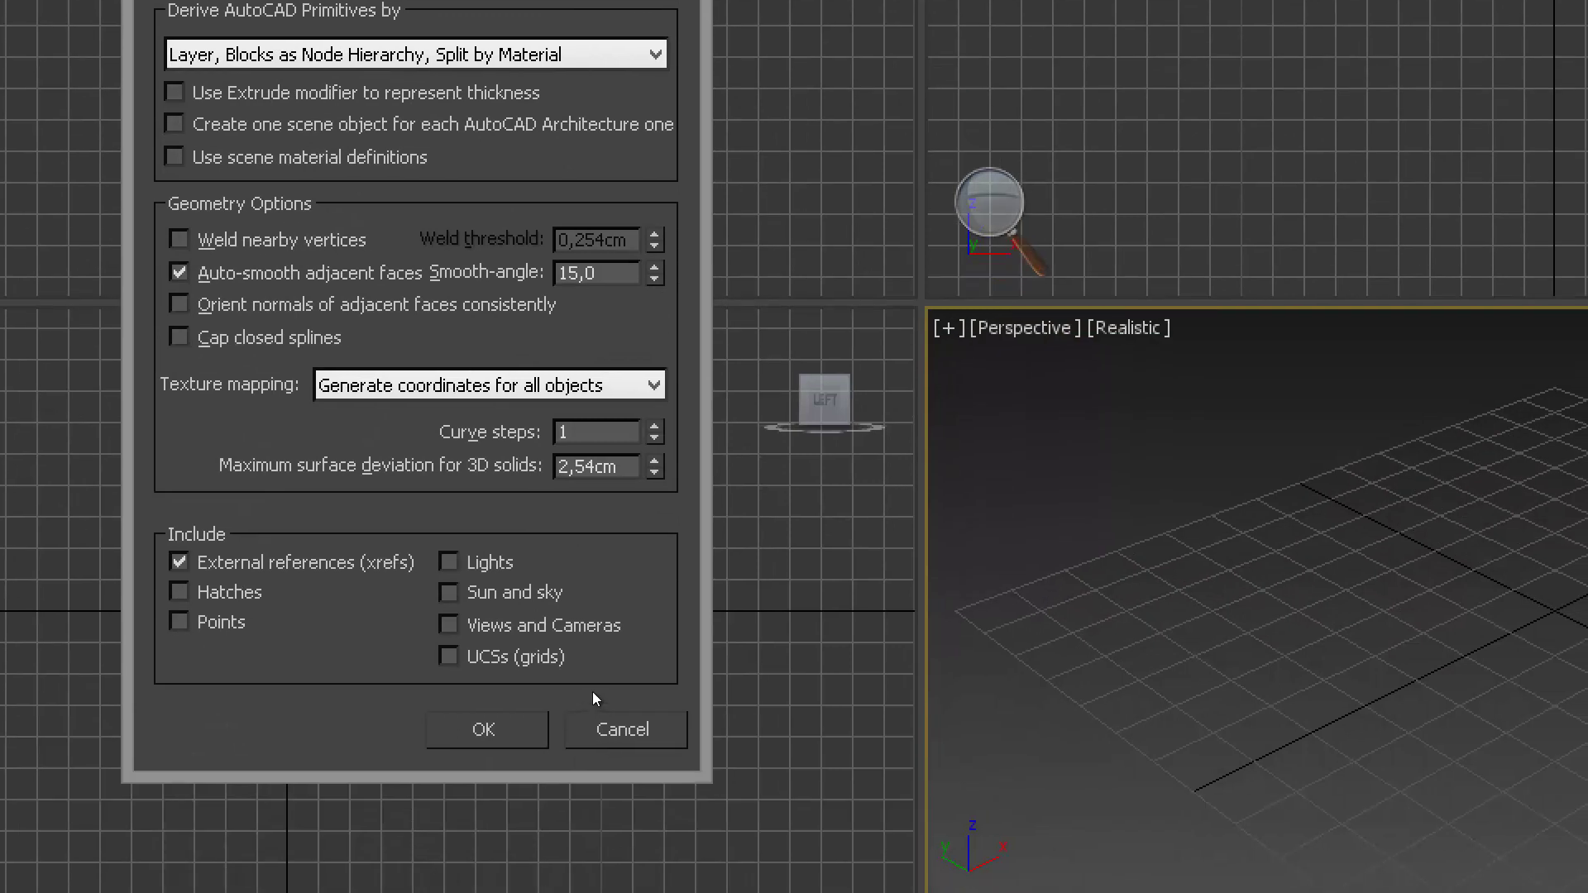
Step: Import the drawing with the chosen options and return the Magnifier zoom to 100%
{"action": "left_click", "coordinate": [496, 727]}
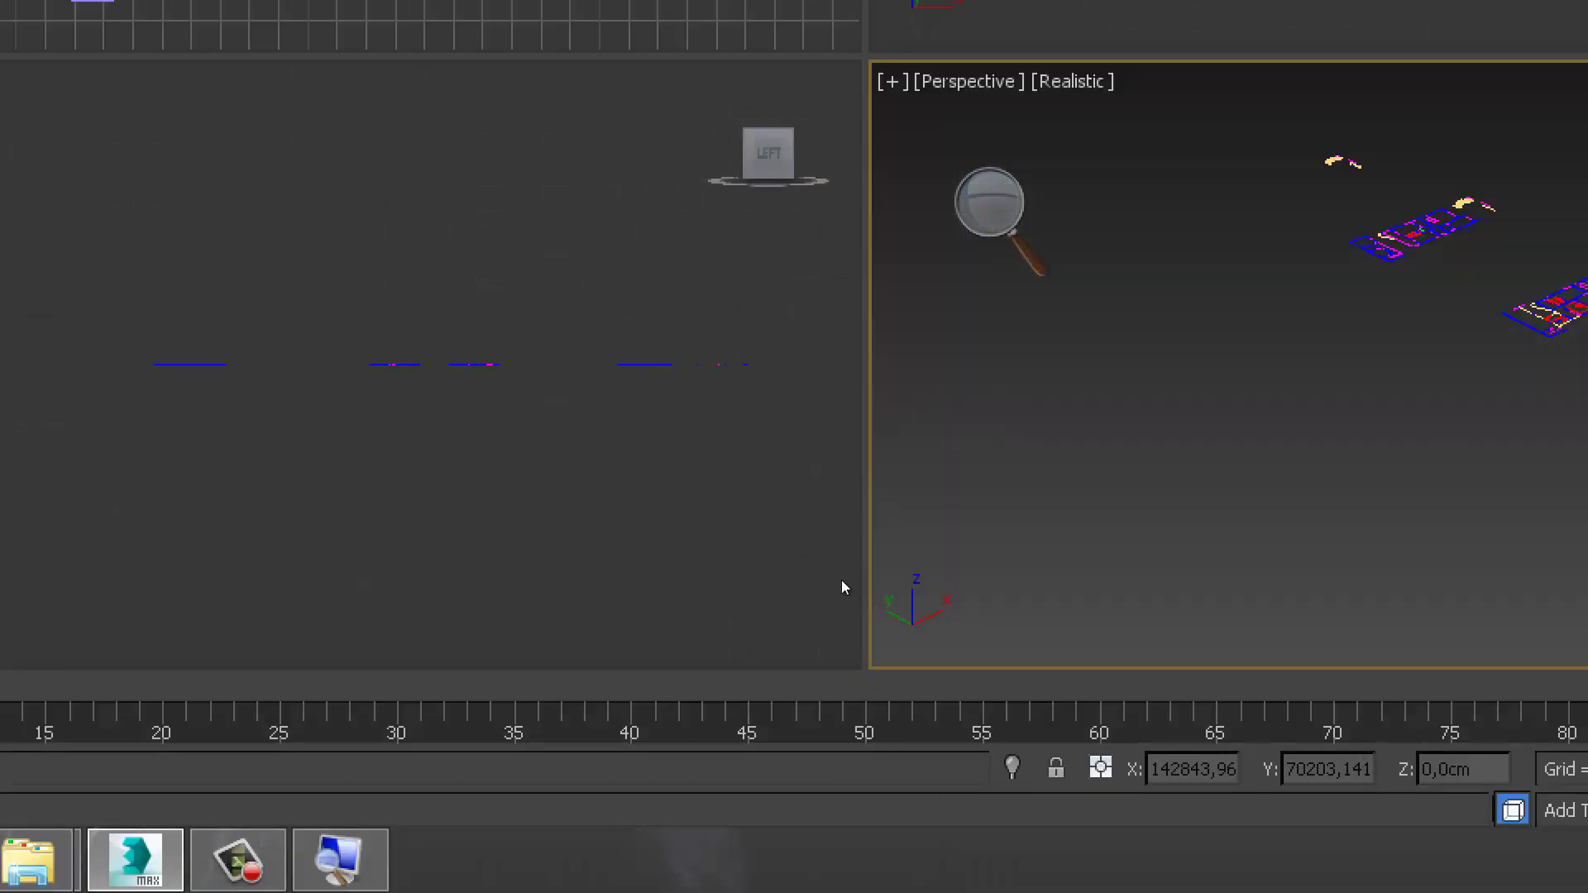
{"action": "left_click", "coordinate": [862, 569]}
{"action": "left_click", "coordinate": [862, 568]}
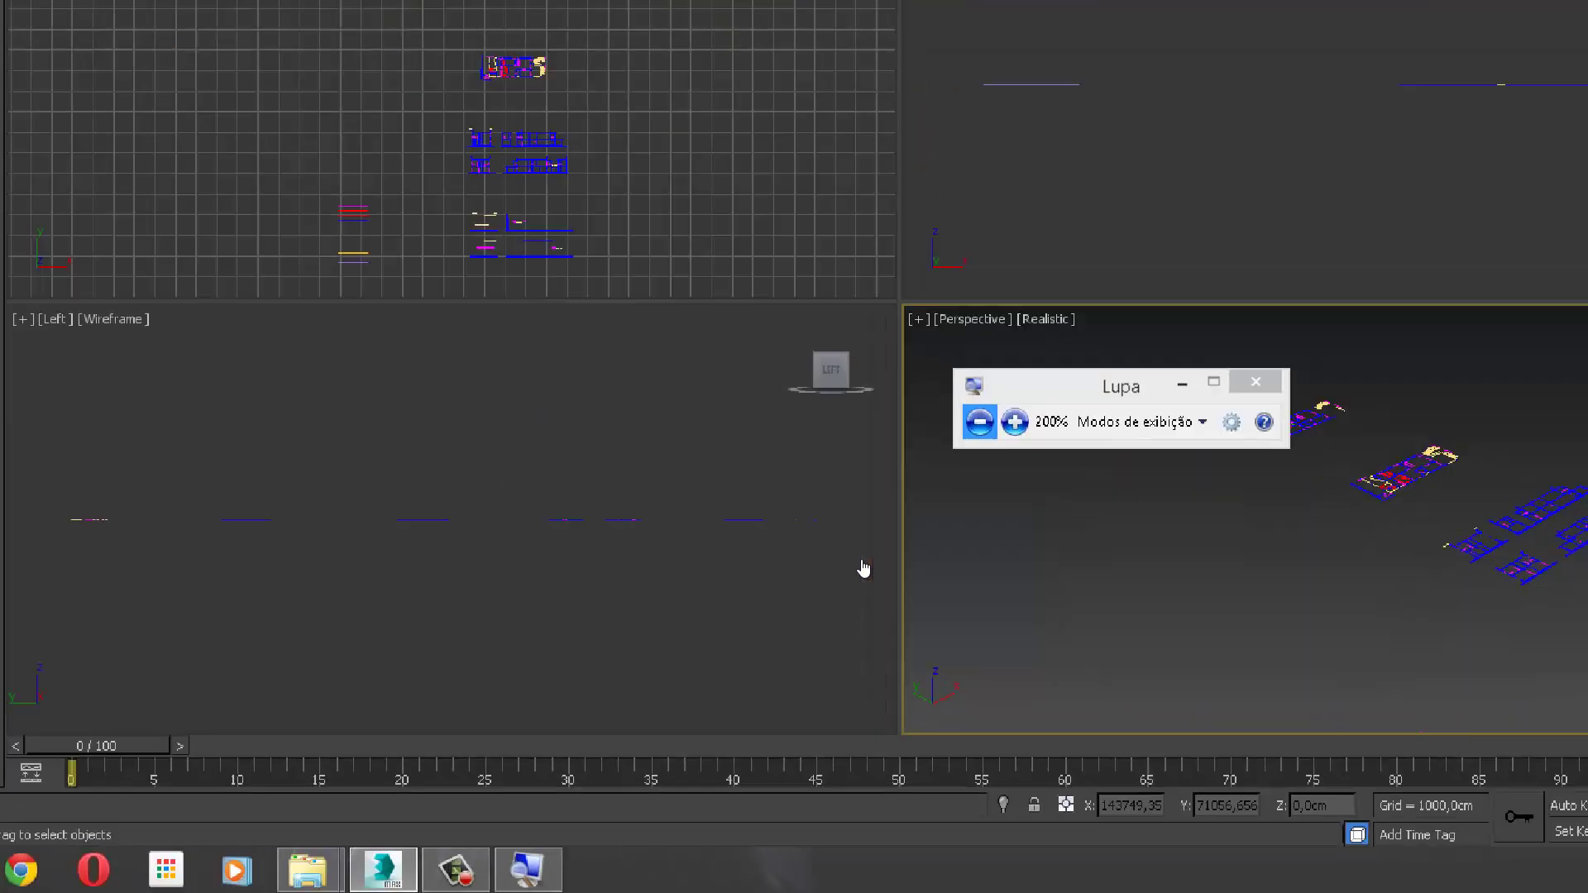
Step: Examine the imported elevations and floor plan up close in the Top viewport
{"action": "middle_click_drag", "start_coordinate": [581, 396], "coordinate": [527, 369]}
{"action": "scroll", "coordinate": [529, 334], "scroll_direction": "up", "scroll_amount": 5}
{"action": "scroll", "coordinate": [530, 334], "scroll_direction": "up", "scroll_amount": 3}
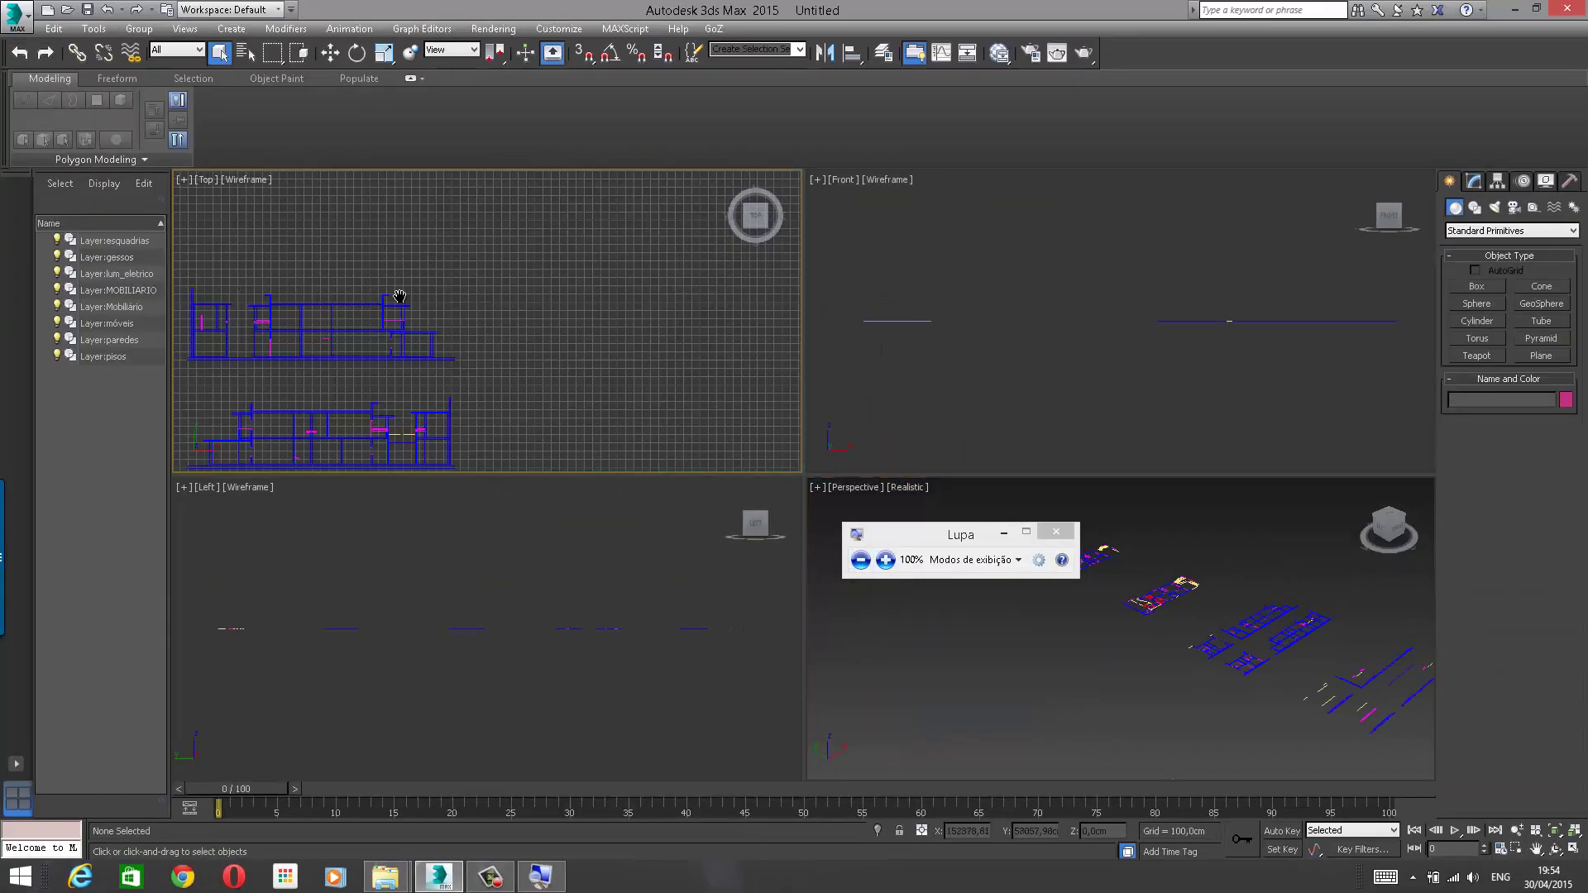
{"action": "middle_click_drag", "start_coordinate": [400, 297], "coordinate": [541, 422]}
{"action": "scroll", "coordinate": [500, 343], "scroll_direction": "up", "scroll_amount": 5}
{"action": "middle_click_drag", "start_coordinate": [494, 298], "coordinate": [488, 397]}
{"action": "middle_click_drag", "start_coordinate": [527, 339], "coordinate": [493, 393]}
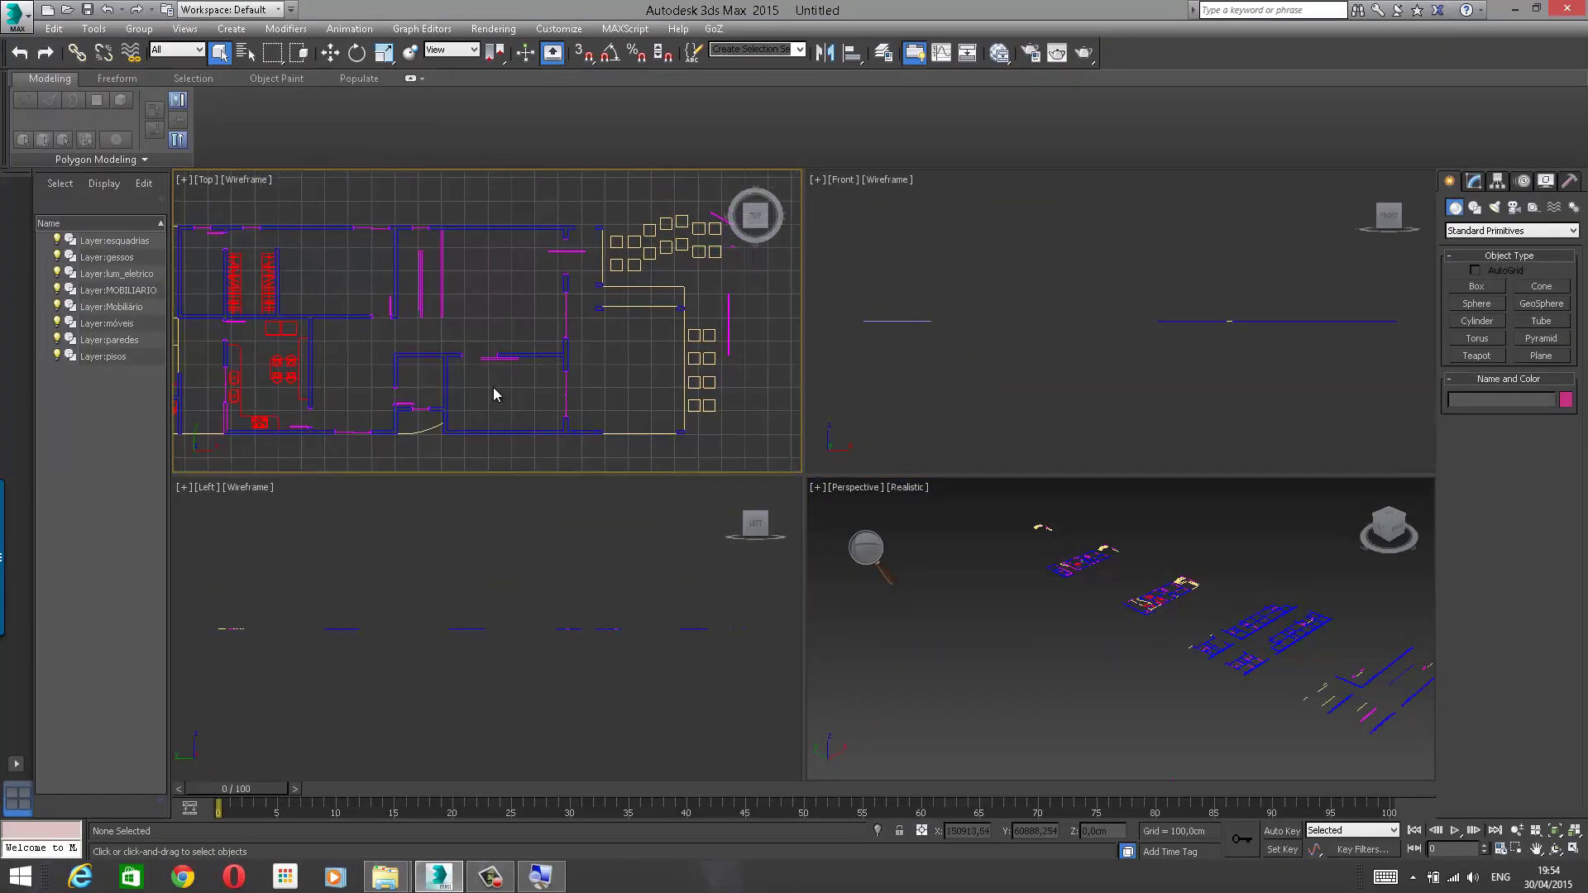
{"action": "scroll", "coordinate": [566, 301], "scroll_direction": "up", "scroll_amount": 3}
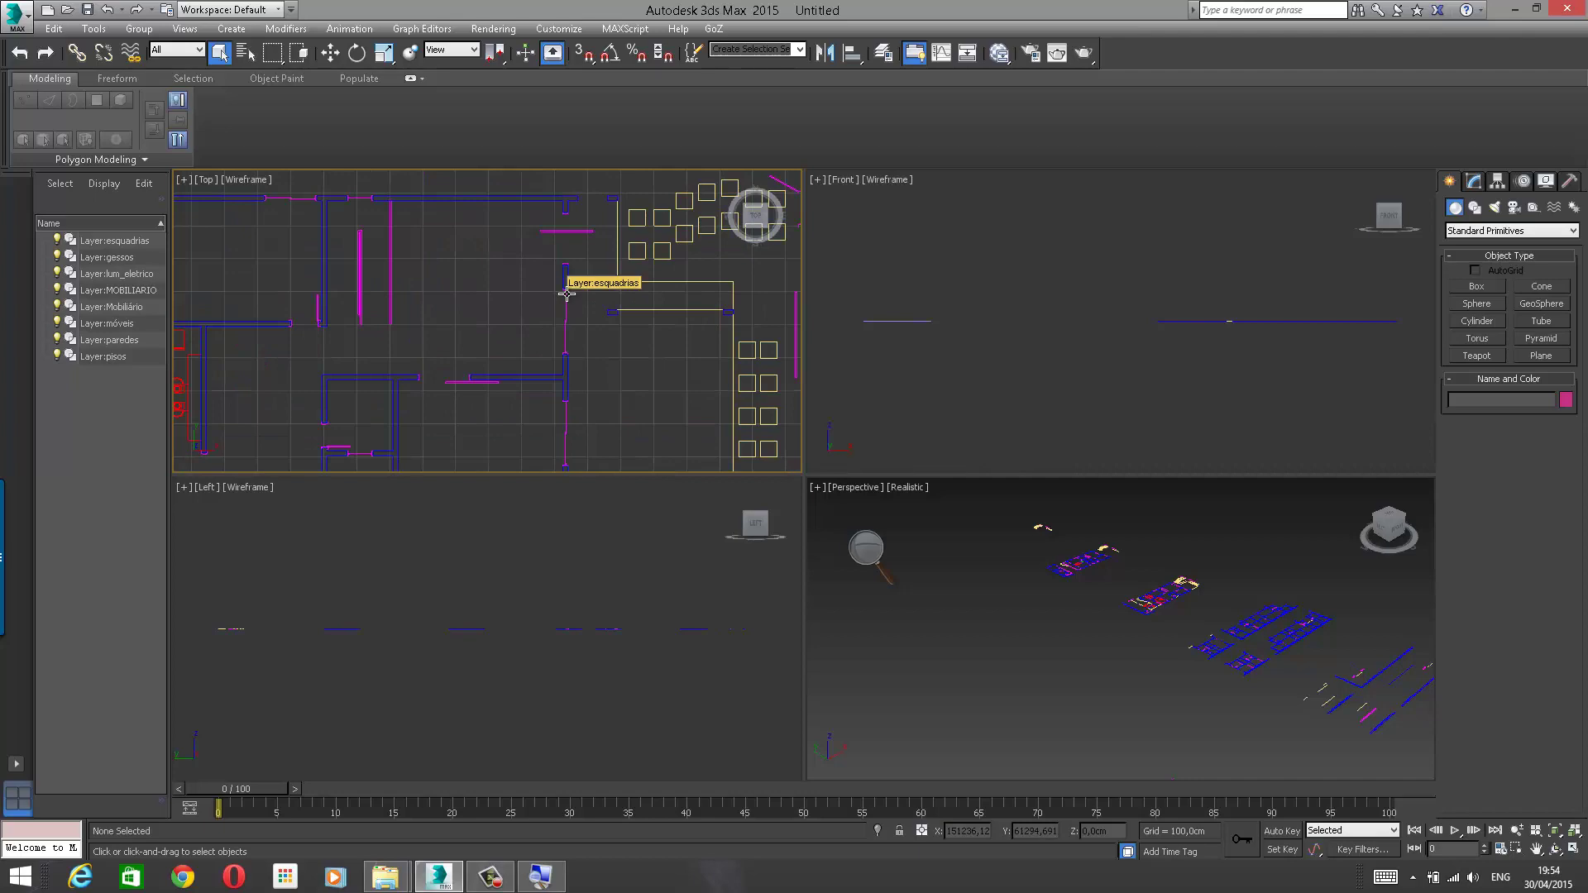
{"action": "scroll", "coordinate": [496, 301], "scroll_direction": "up", "scroll_amount": 8}
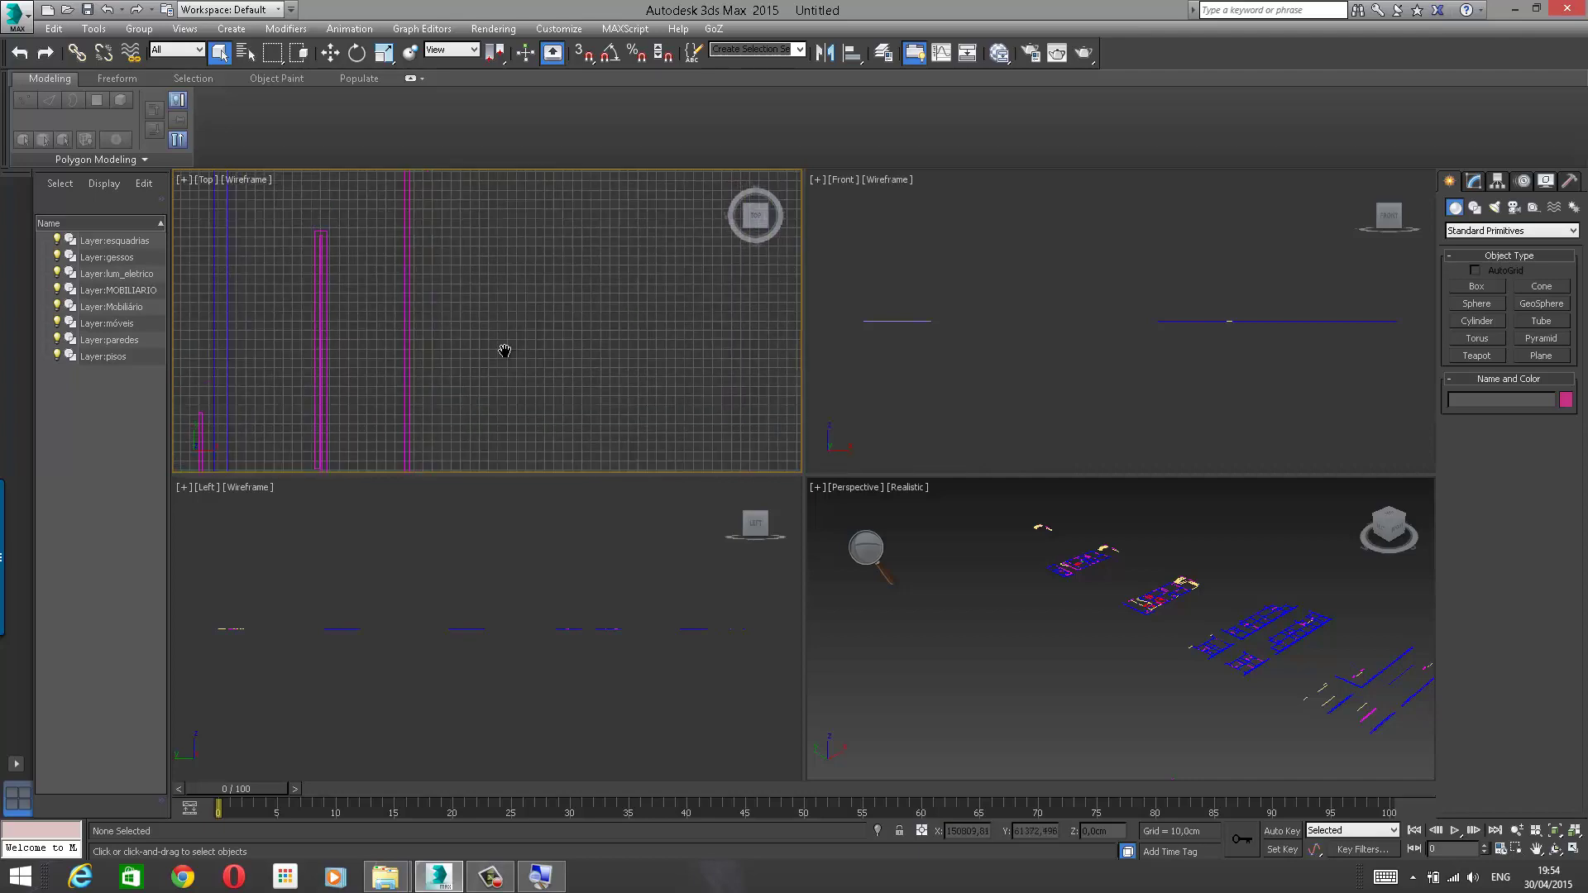
Step: Select the paredes wall shape and the esquadrias shape in turn to check that each layer imported as one object
{"action": "left_click", "coordinate": [495, 271]}
{"action": "middle_click_drag", "start_coordinate": [490, 295], "coordinate": [656, 301]}
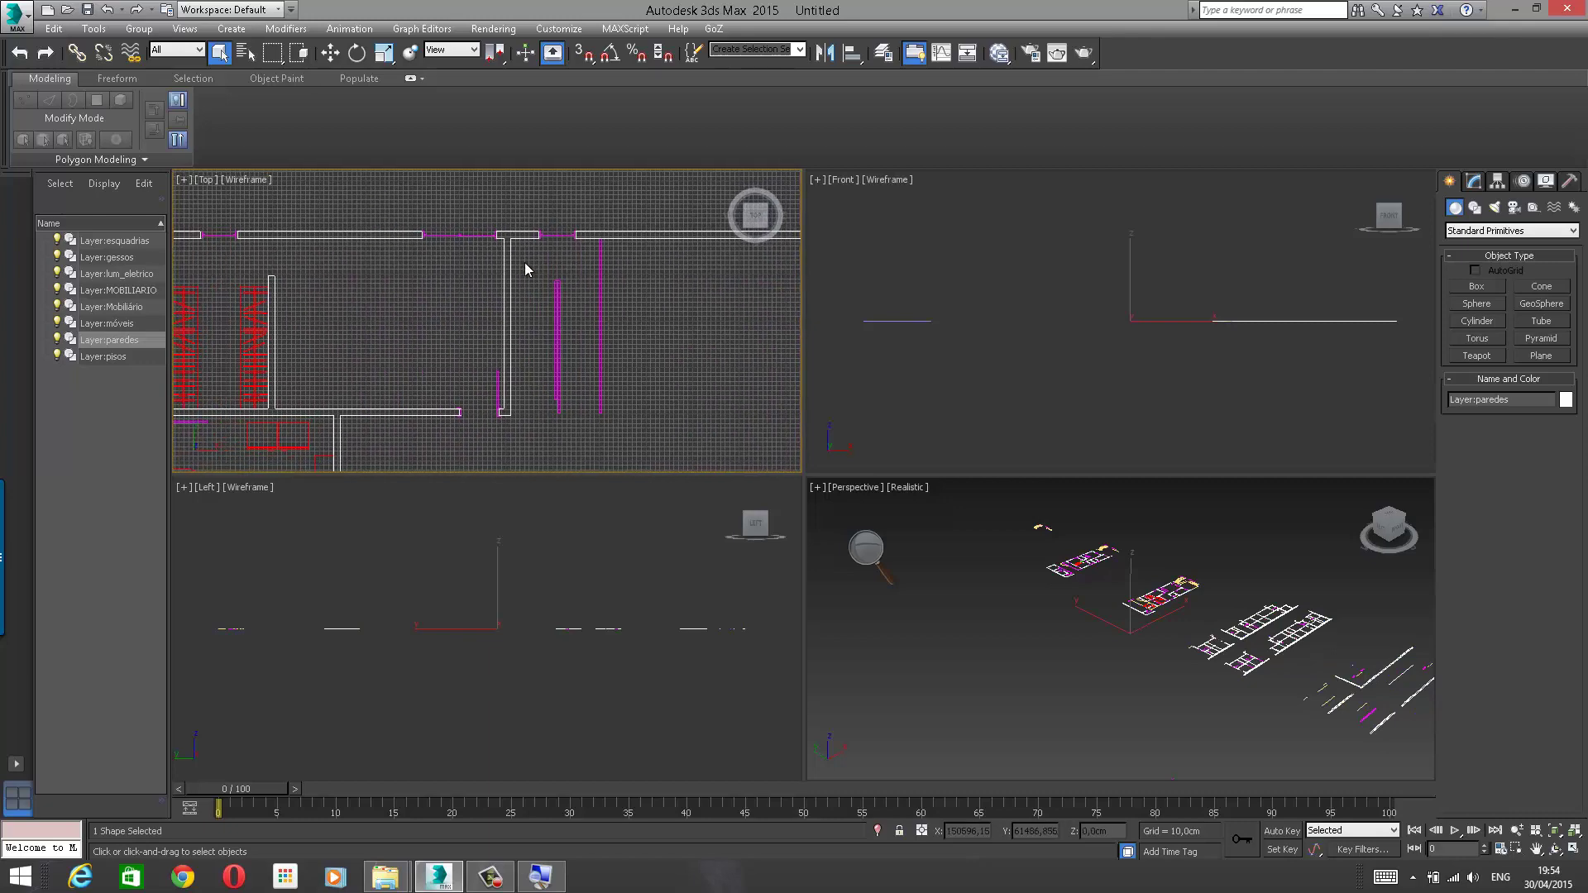
{"action": "left_click", "coordinate": [468, 237]}
{"action": "middle_click_drag", "start_coordinate": [464, 255], "coordinate": [568, 307]}
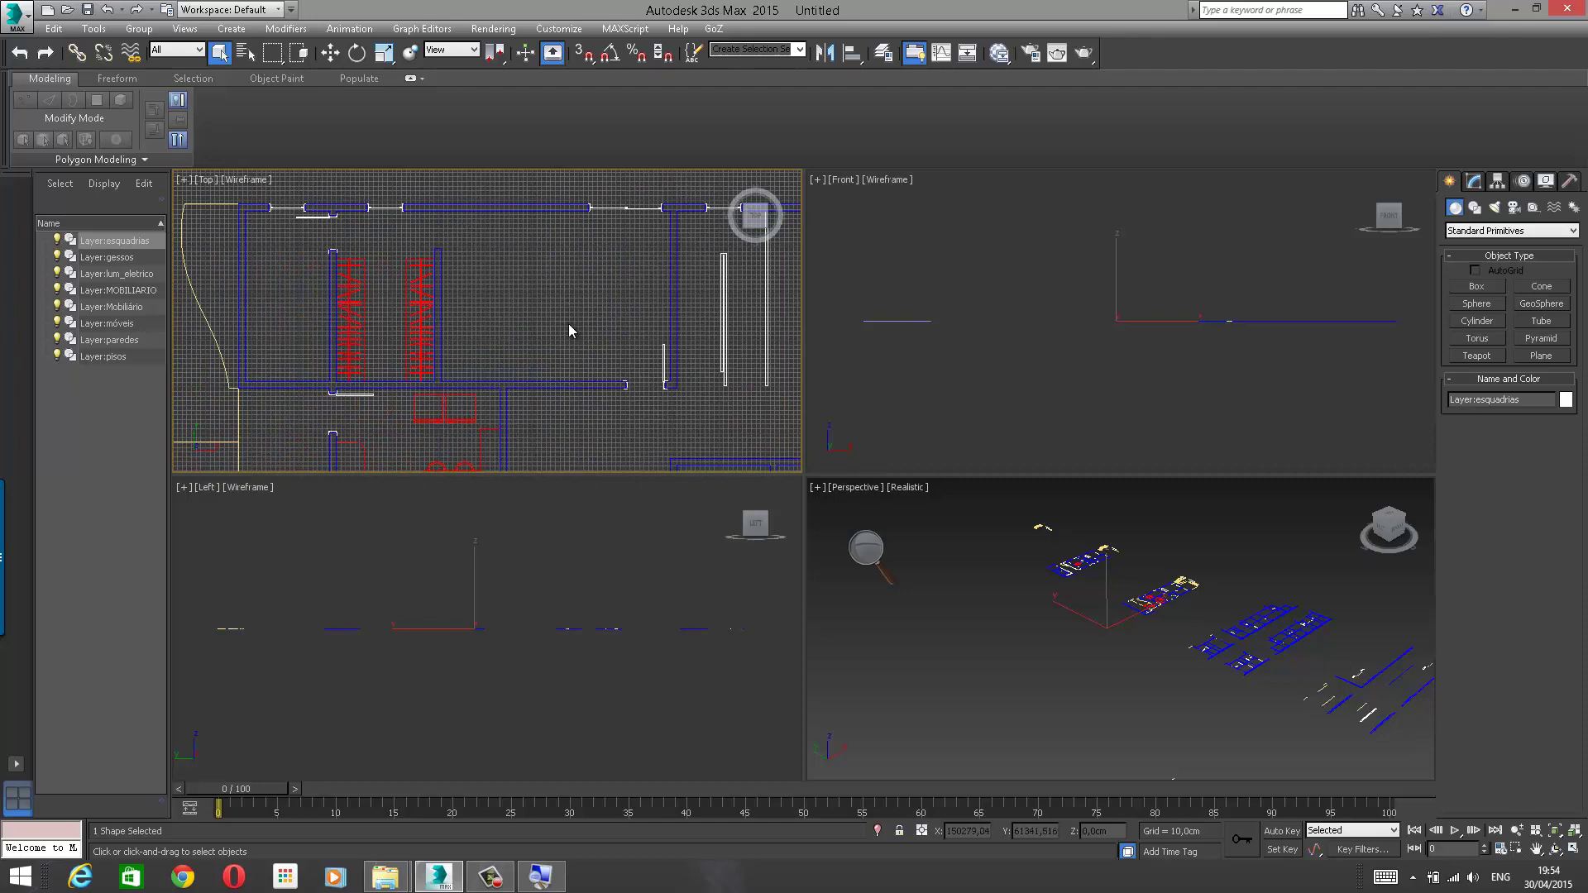
{"action": "scroll", "coordinate": [568, 331], "scroll_direction": "down", "scroll_amount": 6}
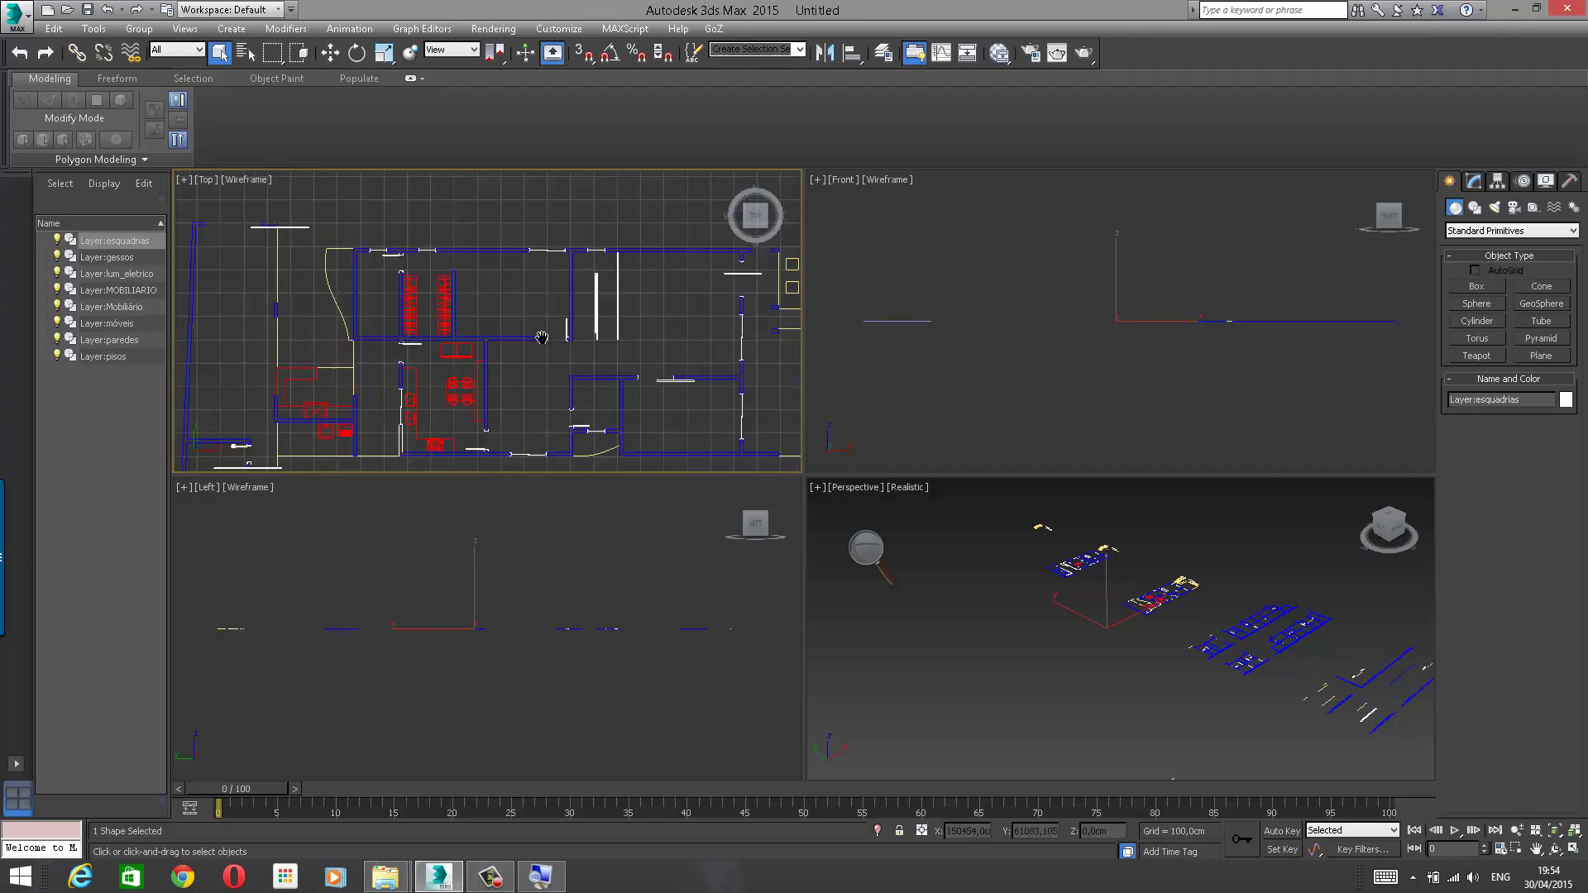
Step: Select the MOBILIARIO furniture shape in the floor plan and inspect the furniture and neighbouring rooms
{"action": "left_click", "coordinate": [411, 320]}
{"action": "scroll", "coordinate": [413, 323], "scroll_direction": "up", "scroll_amount": 4}
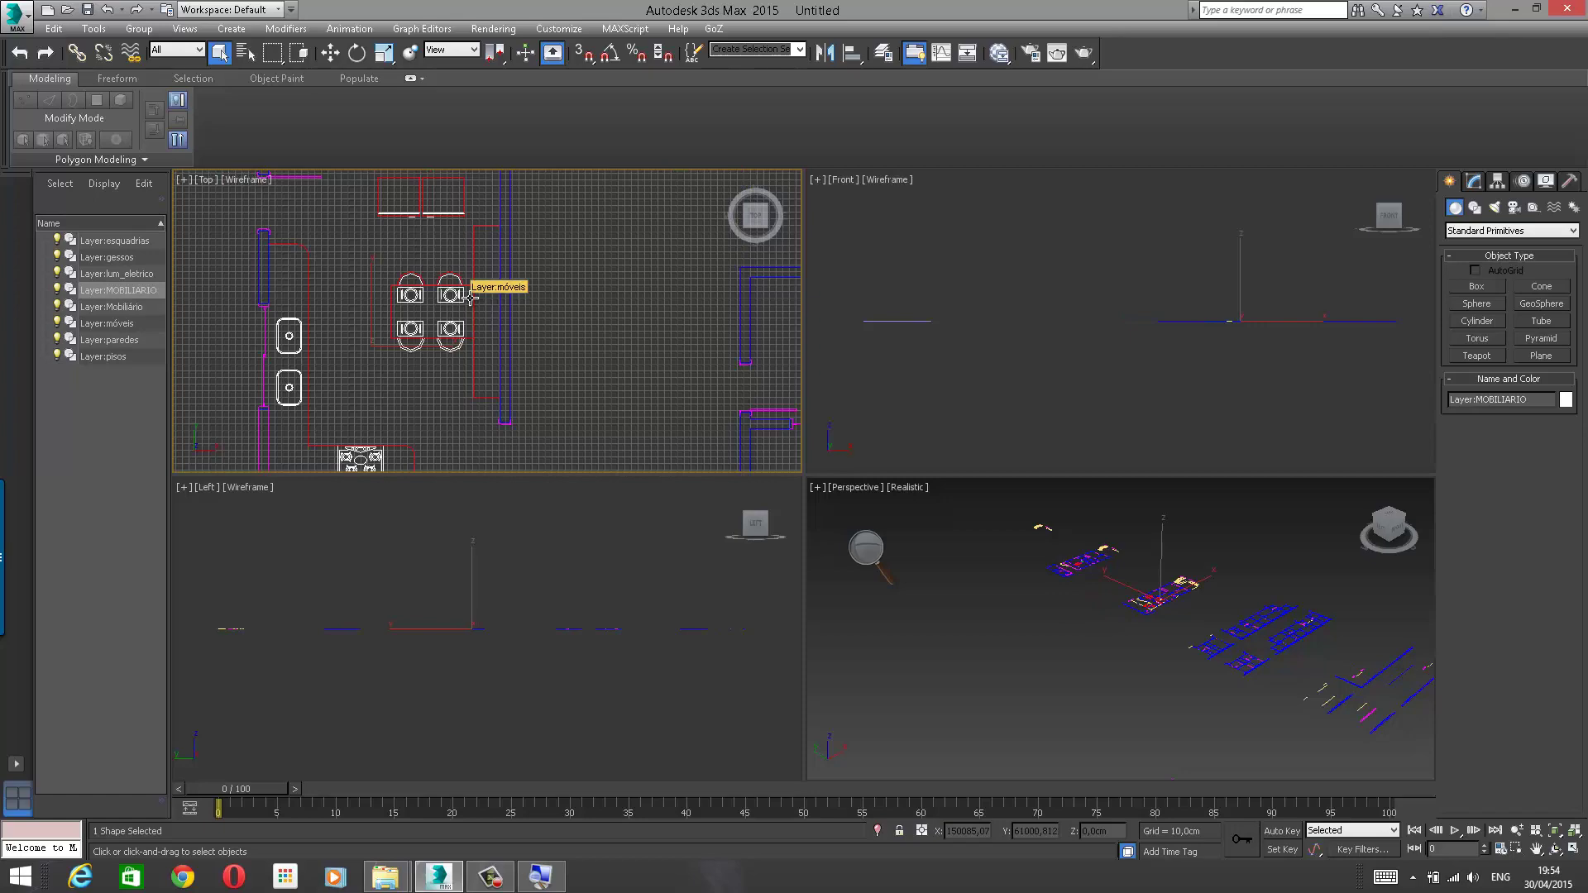
{"action": "scroll", "coordinate": [471, 299], "scroll_direction": "down", "scroll_amount": 2}
{"action": "middle_click_drag", "start_coordinate": [603, 306], "coordinate": [475, 278]}
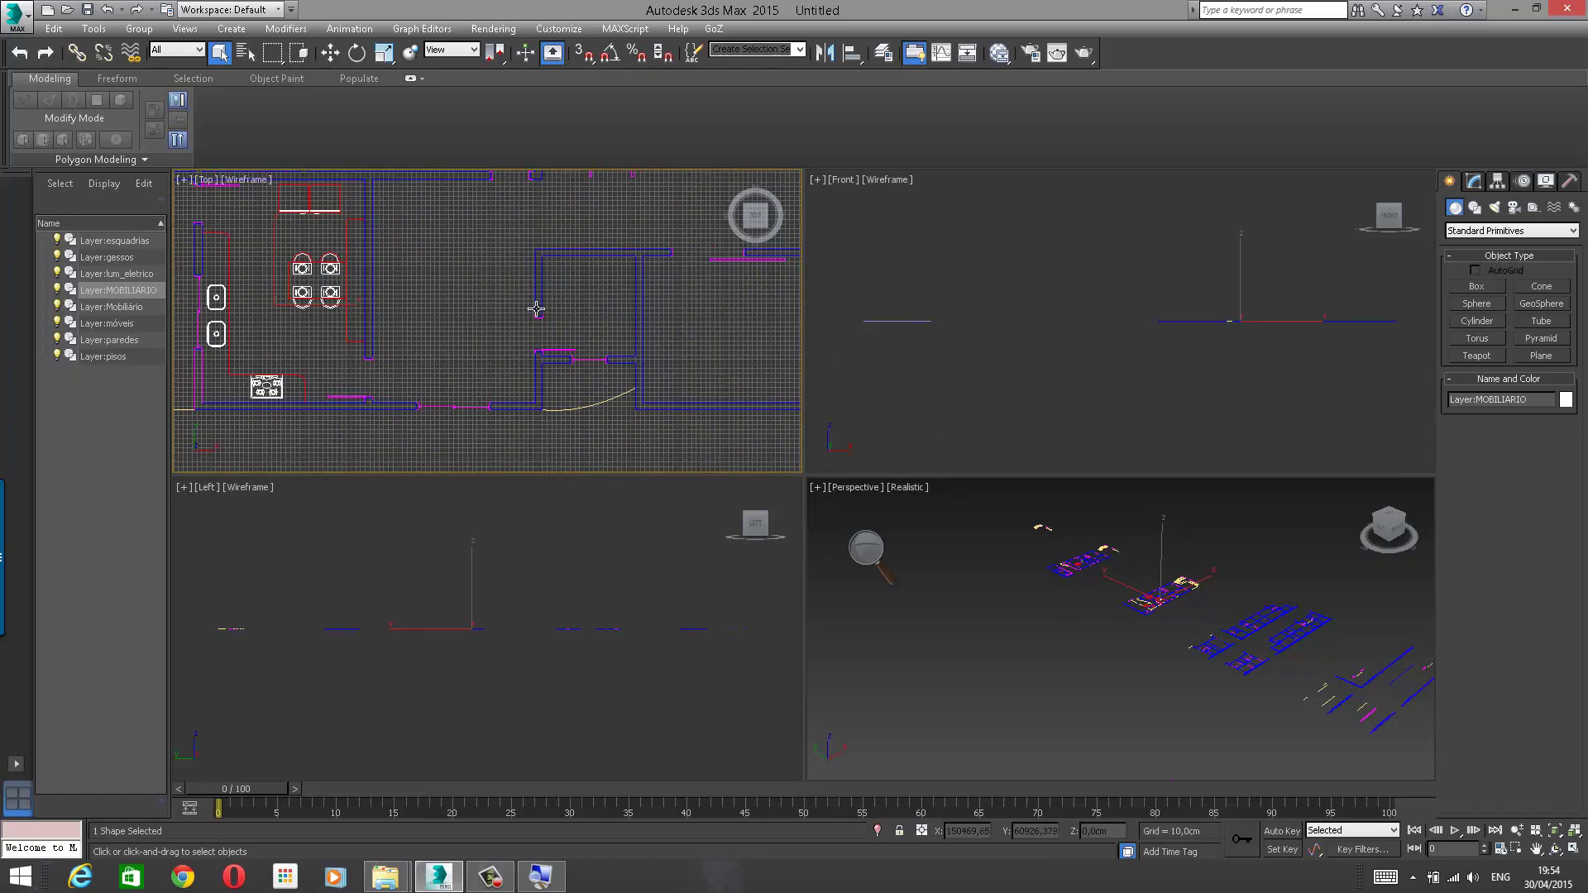
{"action": "scroll", "coordinate": [536, 310], "scroll_direction": "up", "scroll_amount": 3}
Step: Maximize the Perspective viewport and examine the wall end and its frame lines beside the dining furniture
{"action": "middle_click_drag", "start_coordinate": [1220, 556], "coordinate": [1132, 712]}
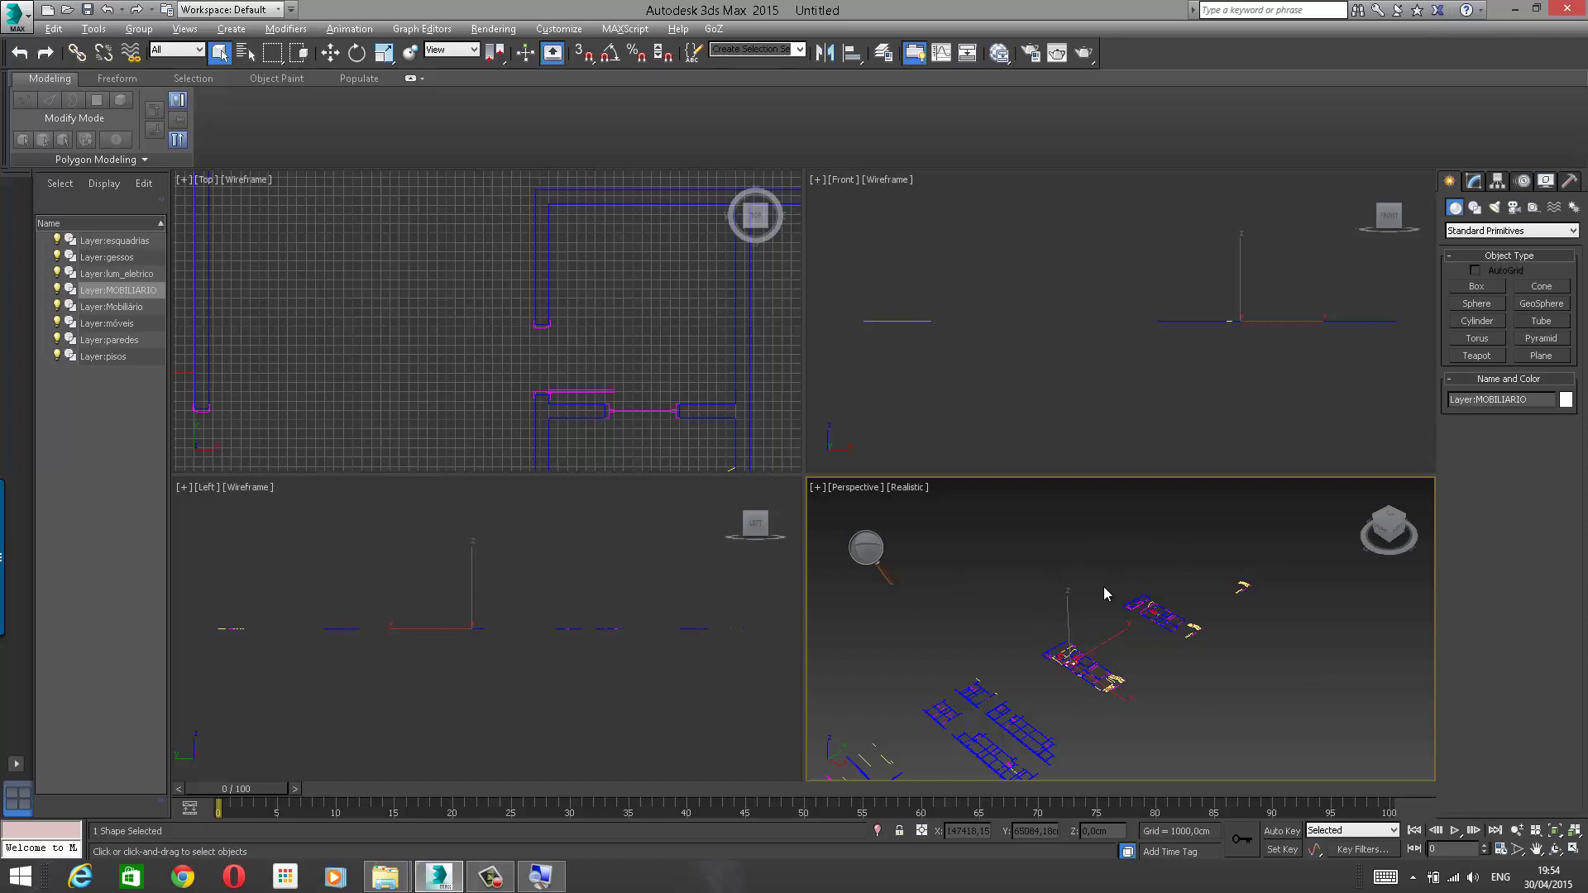
{"action": "key", "text": "alt+w"}
{"action": "middle_click_drag", "start_coordinate": [761, 444], "coordinate": [787, 442]}
{"action": "scroll", "coordinate": [746, 583], "scroll_direction": "up", "scroll_amount": 10}
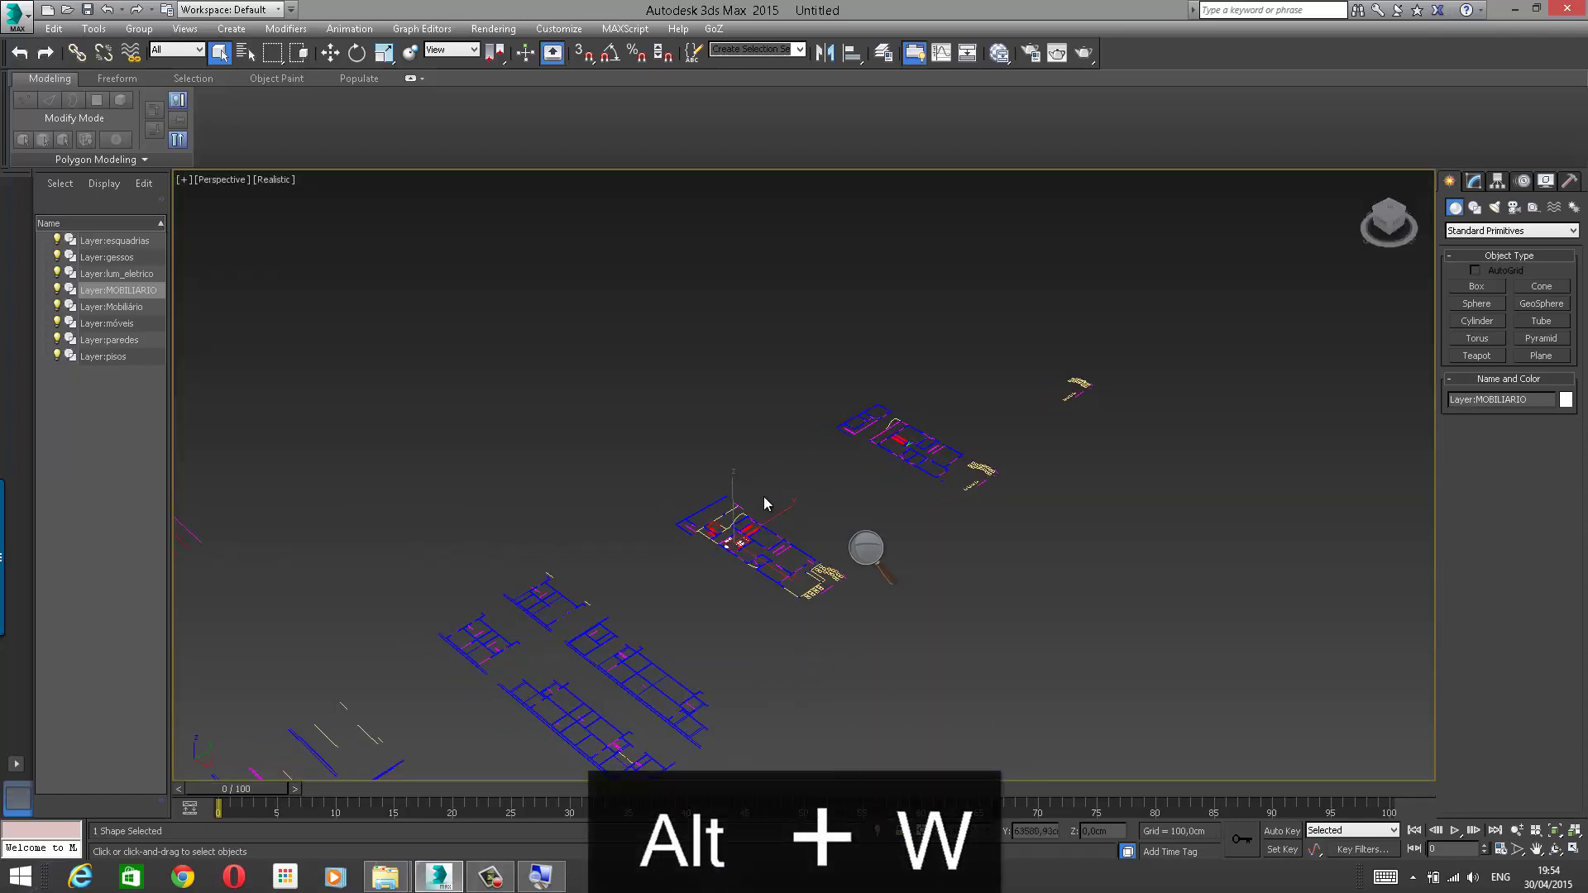
{"action": "scroll", "coordinate": [704, 598], "scroll_direction": "up", "scroll_amount": 10}
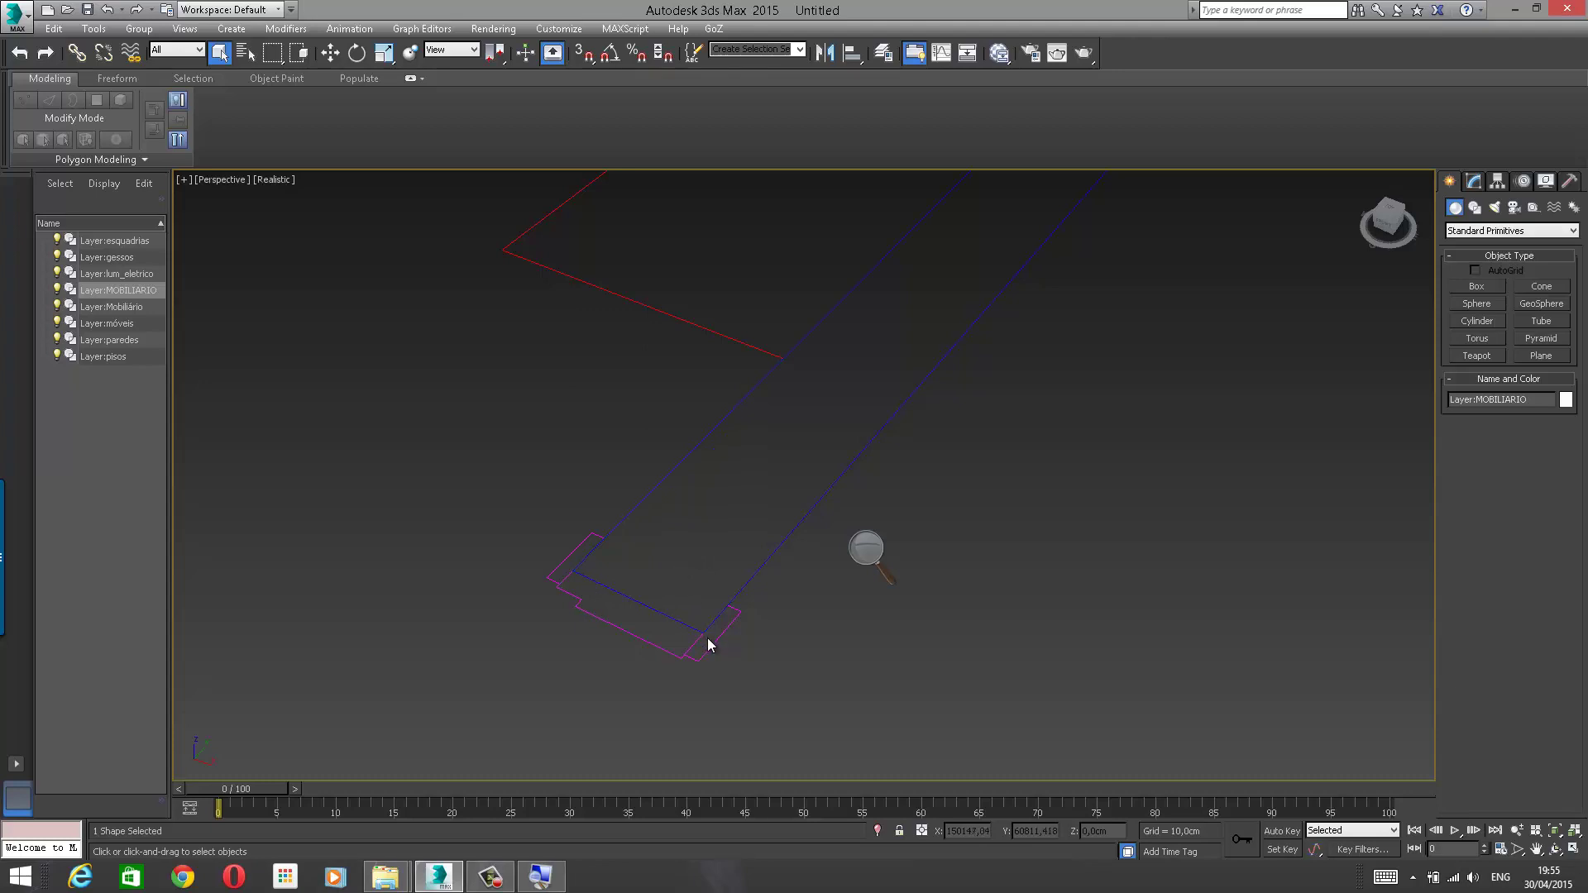
{"action": "scroll", "coordinate": [683, 604], "scroll_direction": "down", "scroll_amount": 5}
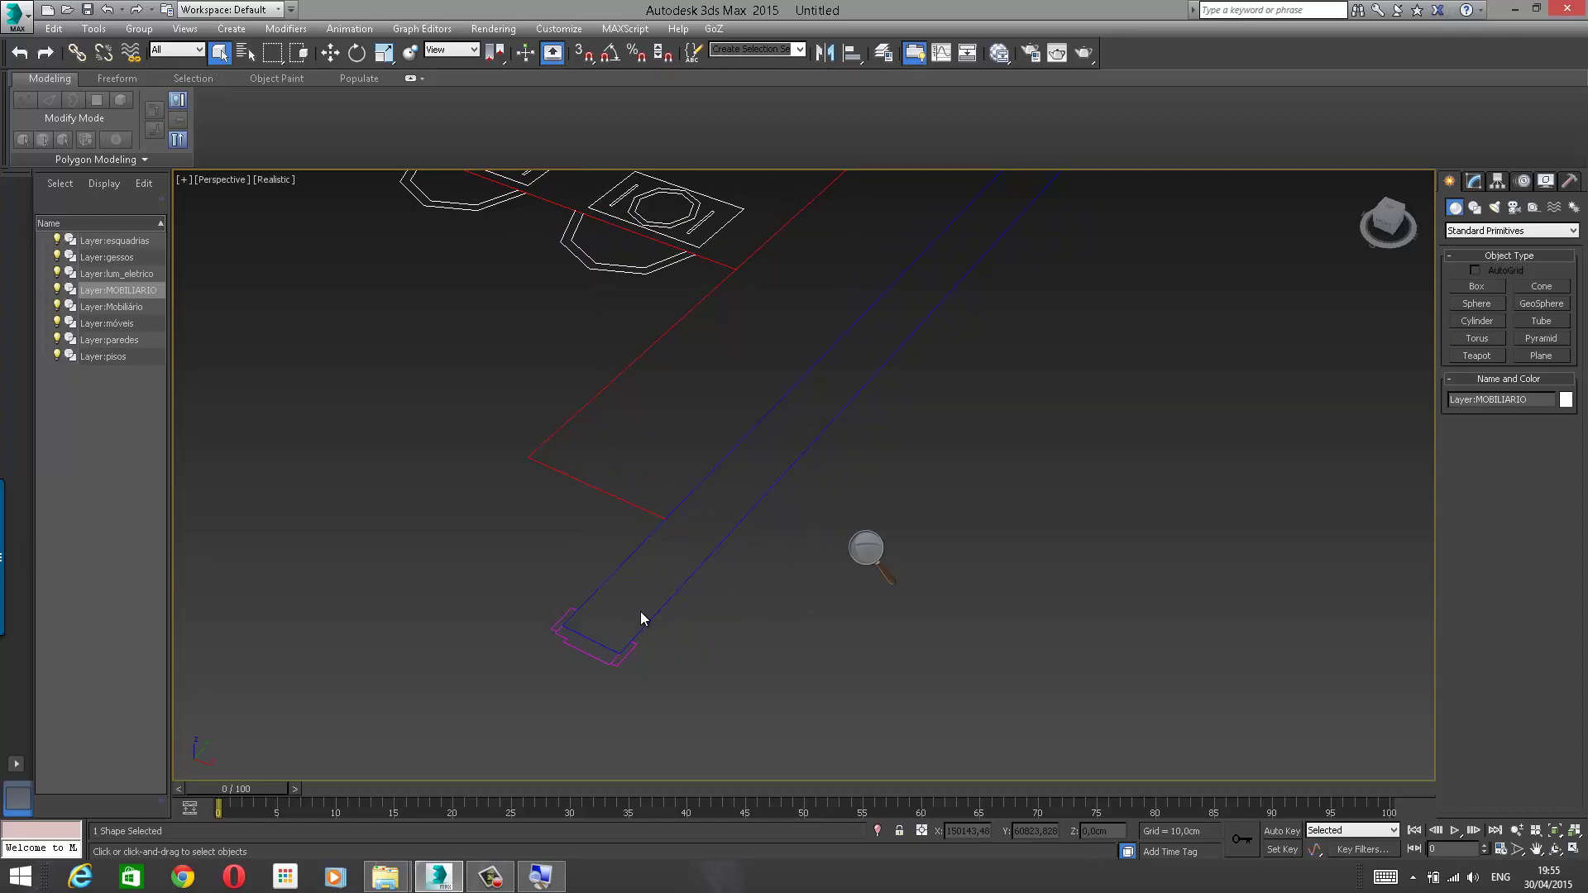
{"action": "middle_click_drag", "start_coordinate": [641, 618], "coordinate": [574, 587]}
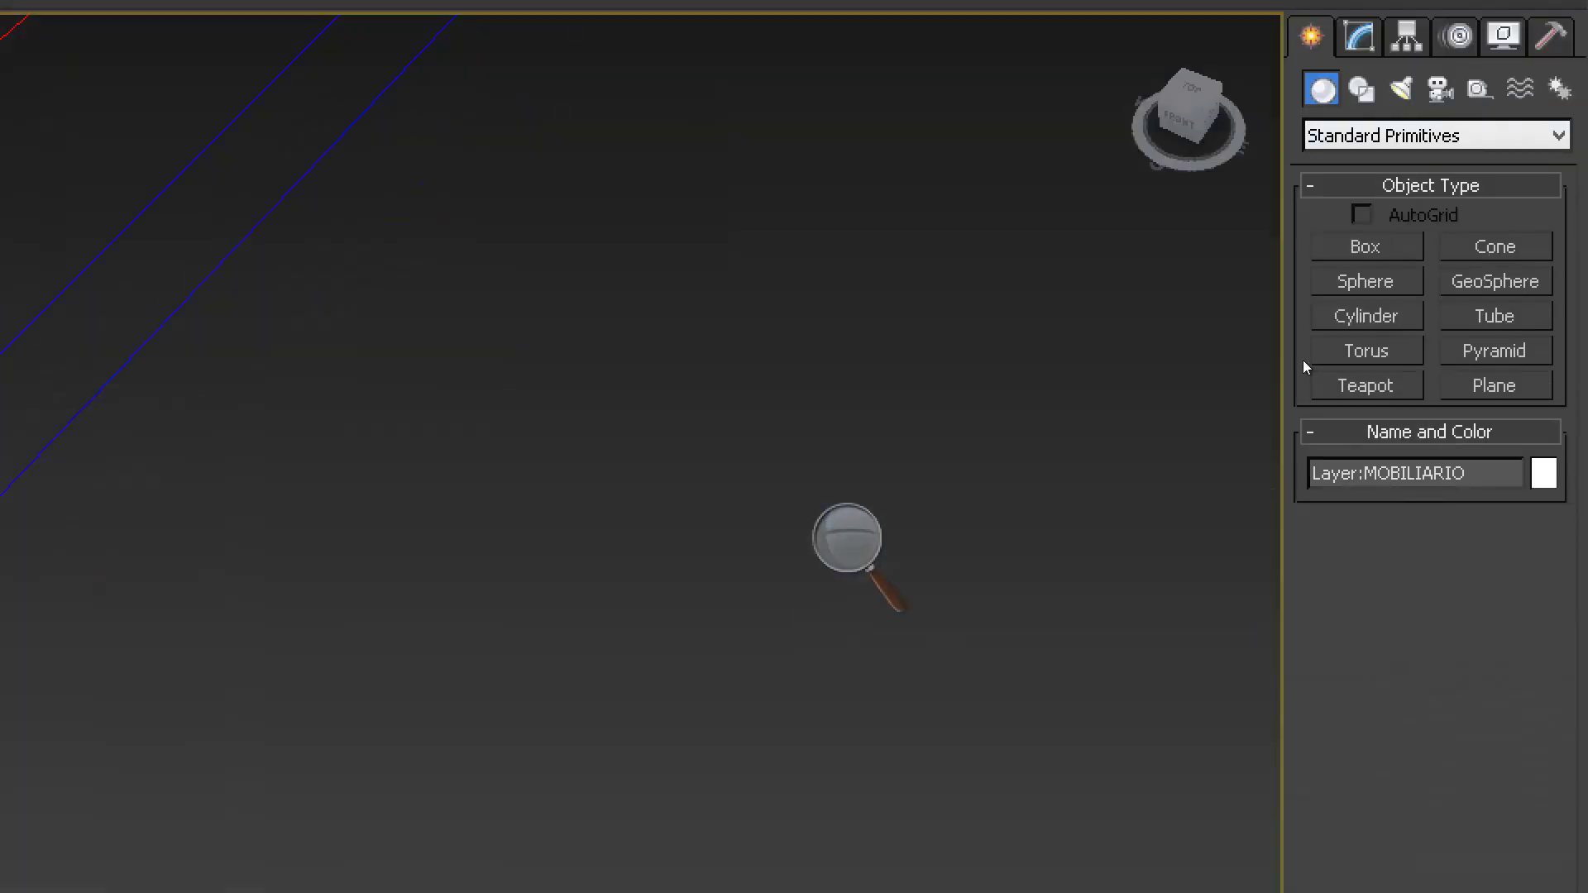
Step: Bring up the helper object types for creation
{"action": "left_click", "coordinate": [1218, 440]}
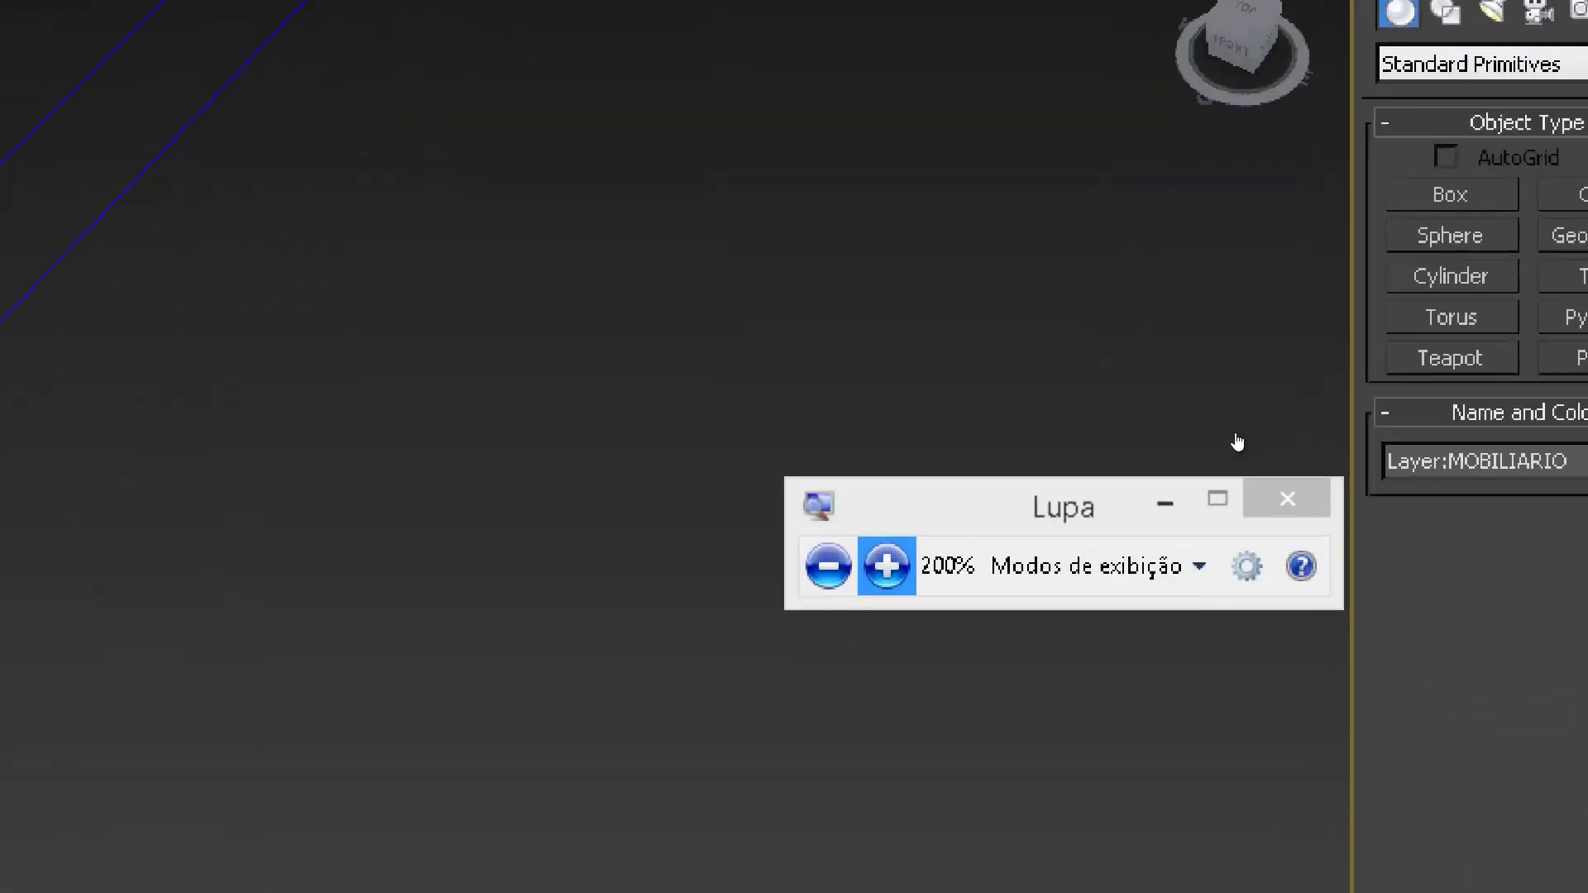
{"action": "left_click", "coordinate": [1233, 440]}
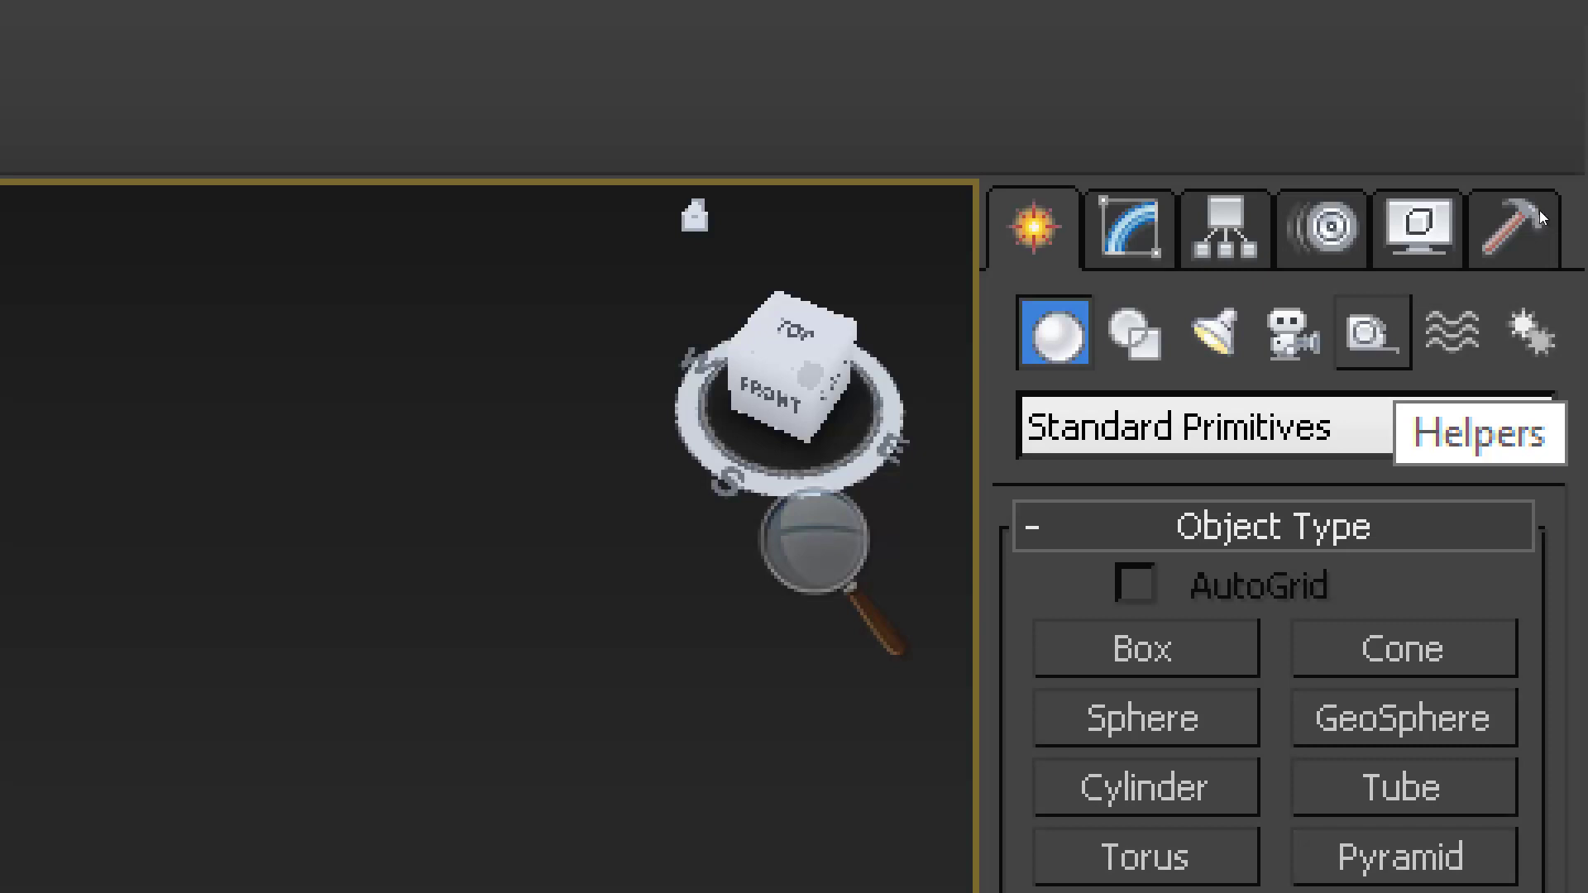
{"action": "left_click", "coordinate": [1373, 333]}
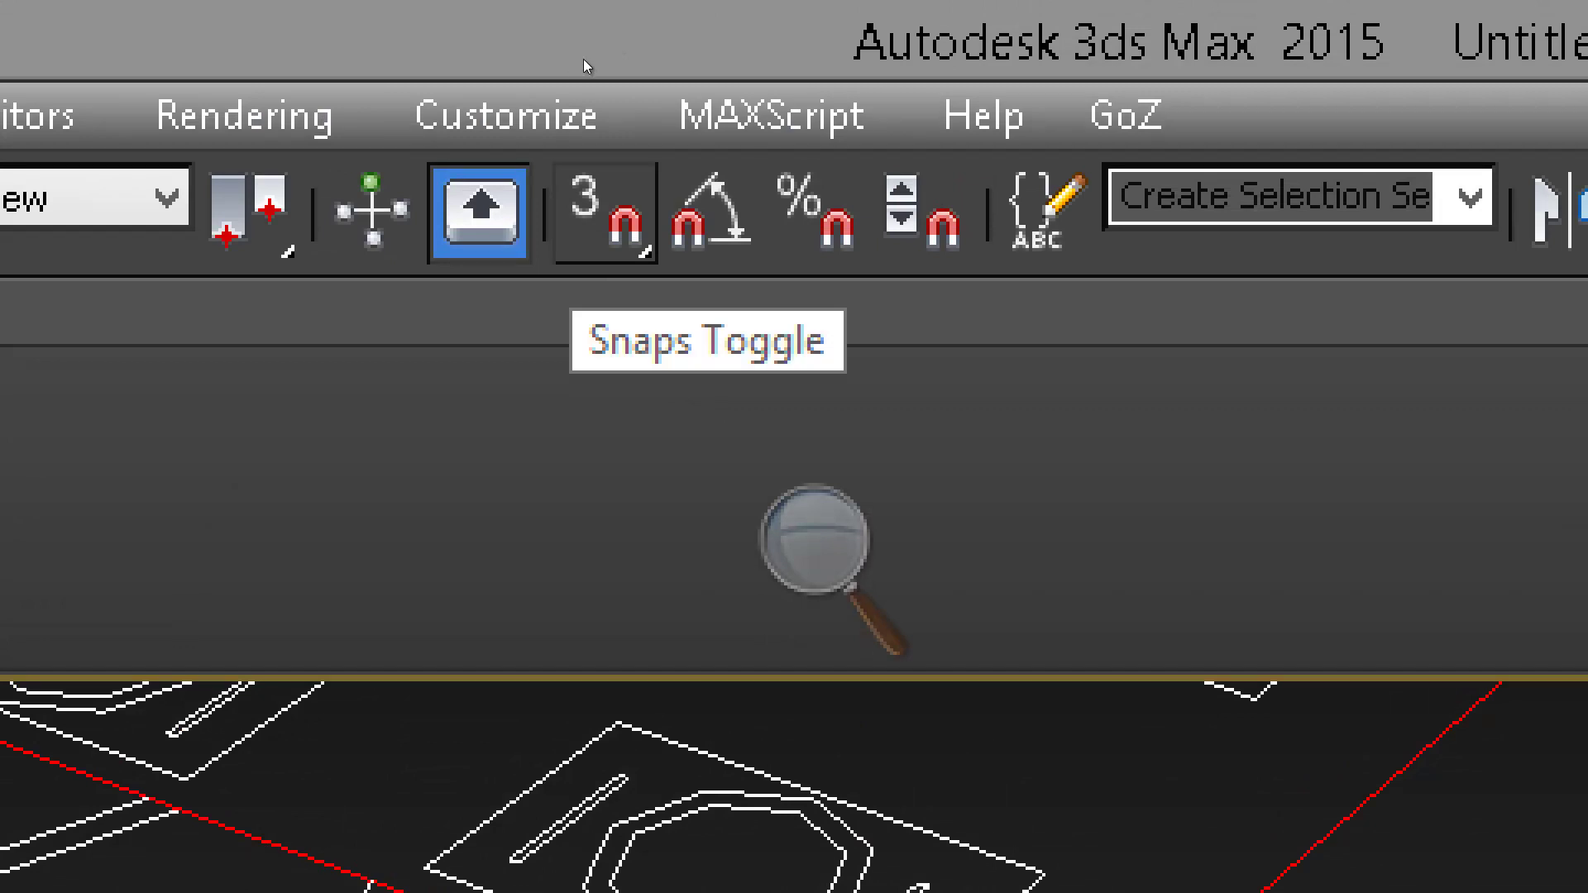
Step: Review the Vertex option in the grid and snap settings and turn on 3D snapping
{"action": "left_click", "coordinate": [634, 124]}
{"action": "left_click", "coordinate": [637, 152]}
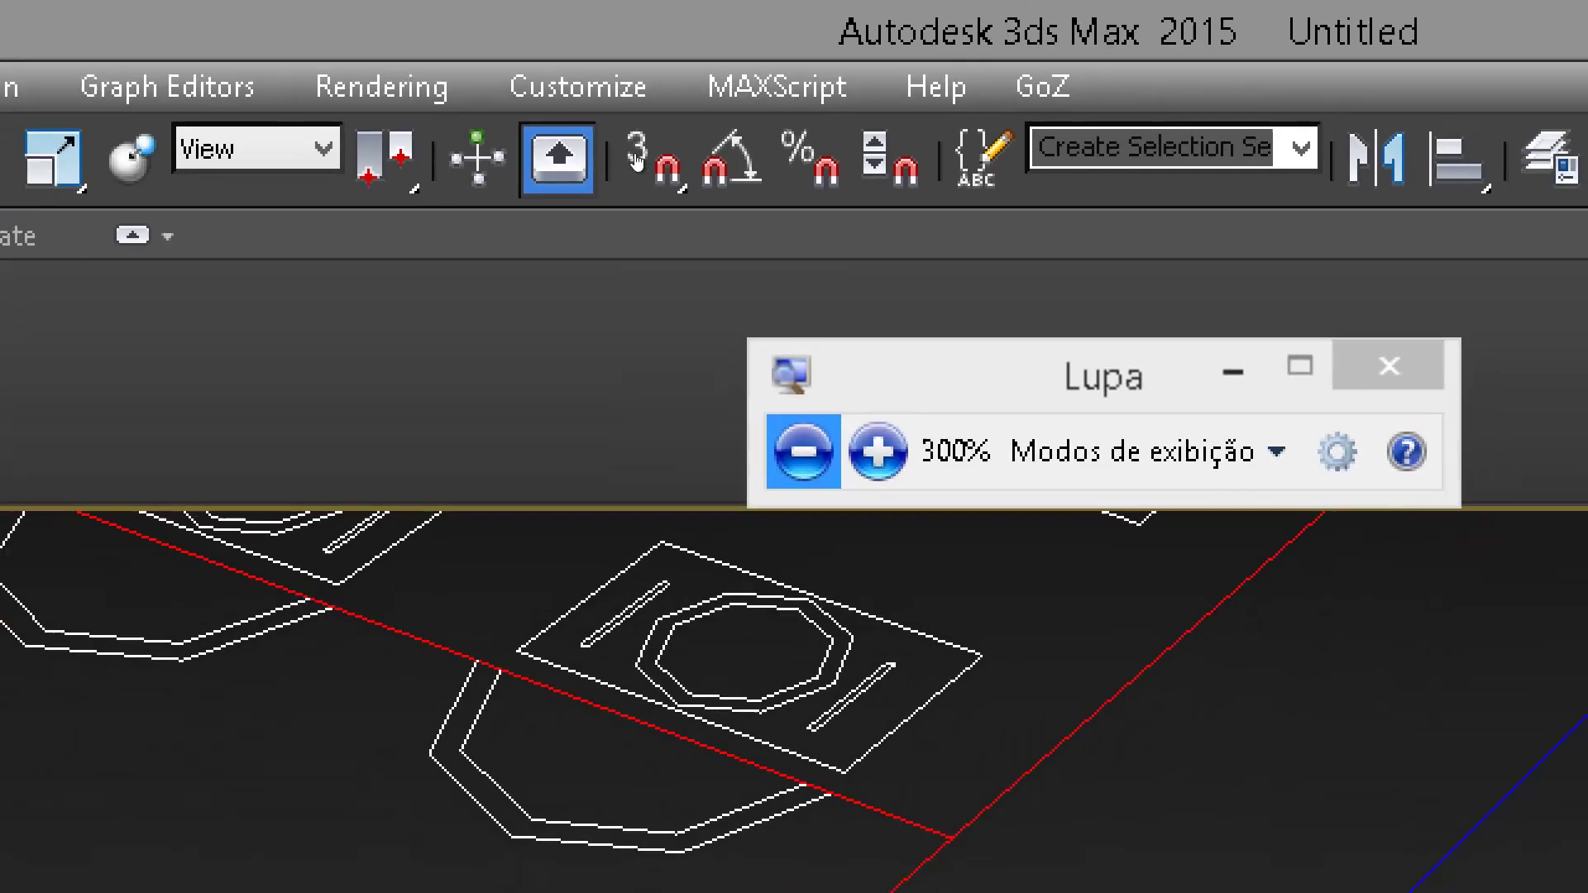
{"action": "left_click", "coordinate": [638, 153]}
{"action": "left_click_drag", "start_coordinate": [663, 118], "coordinate": [380, 139]}
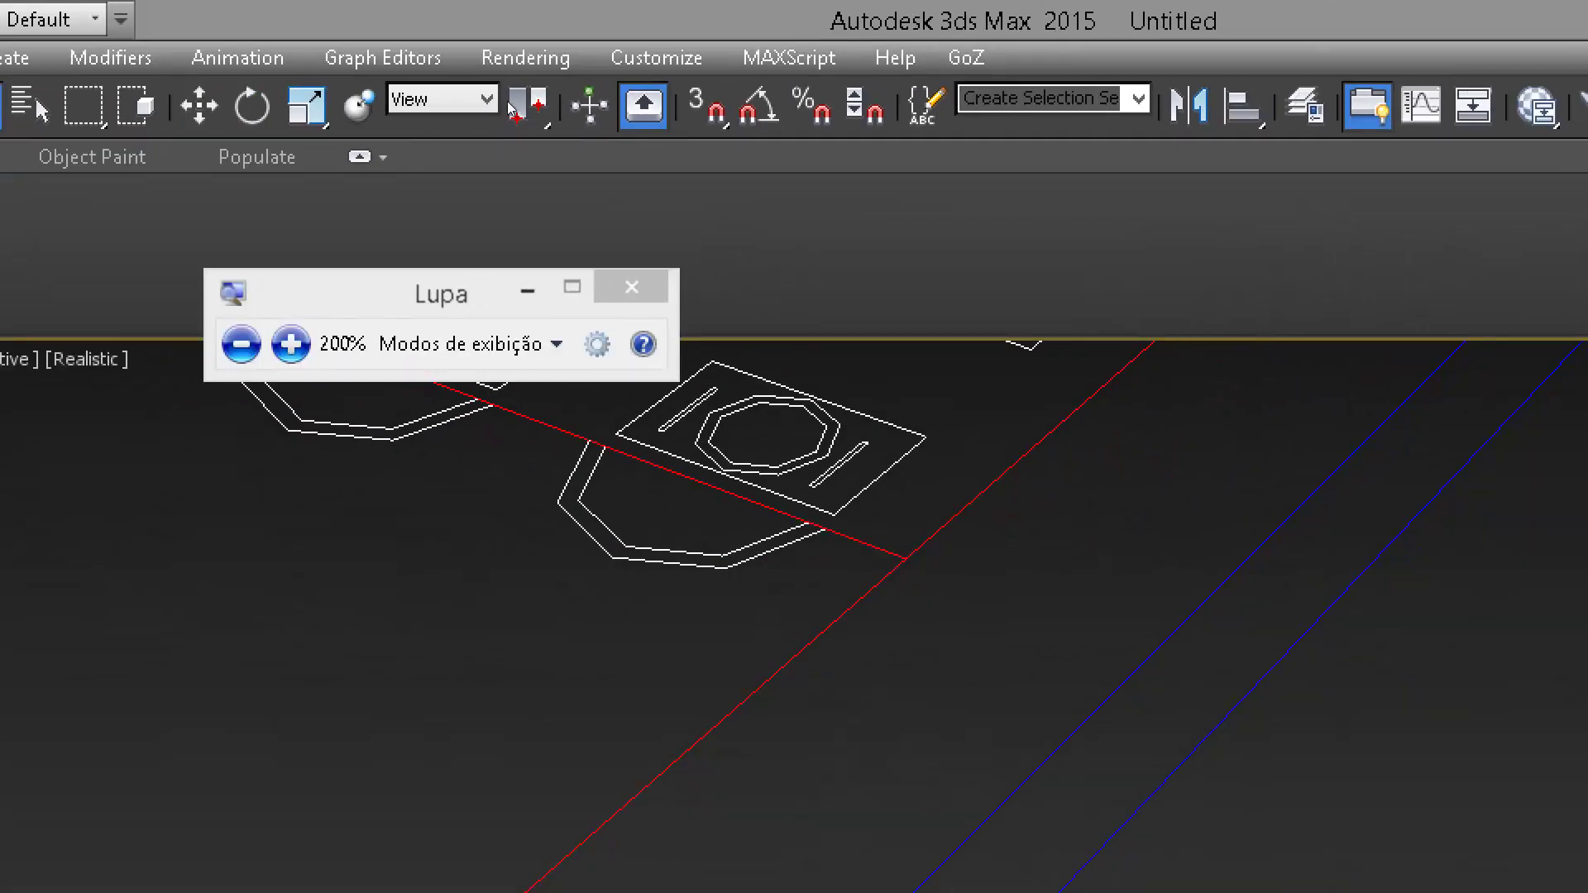
{"action": "right_click", "coordinate": [579, 53]}
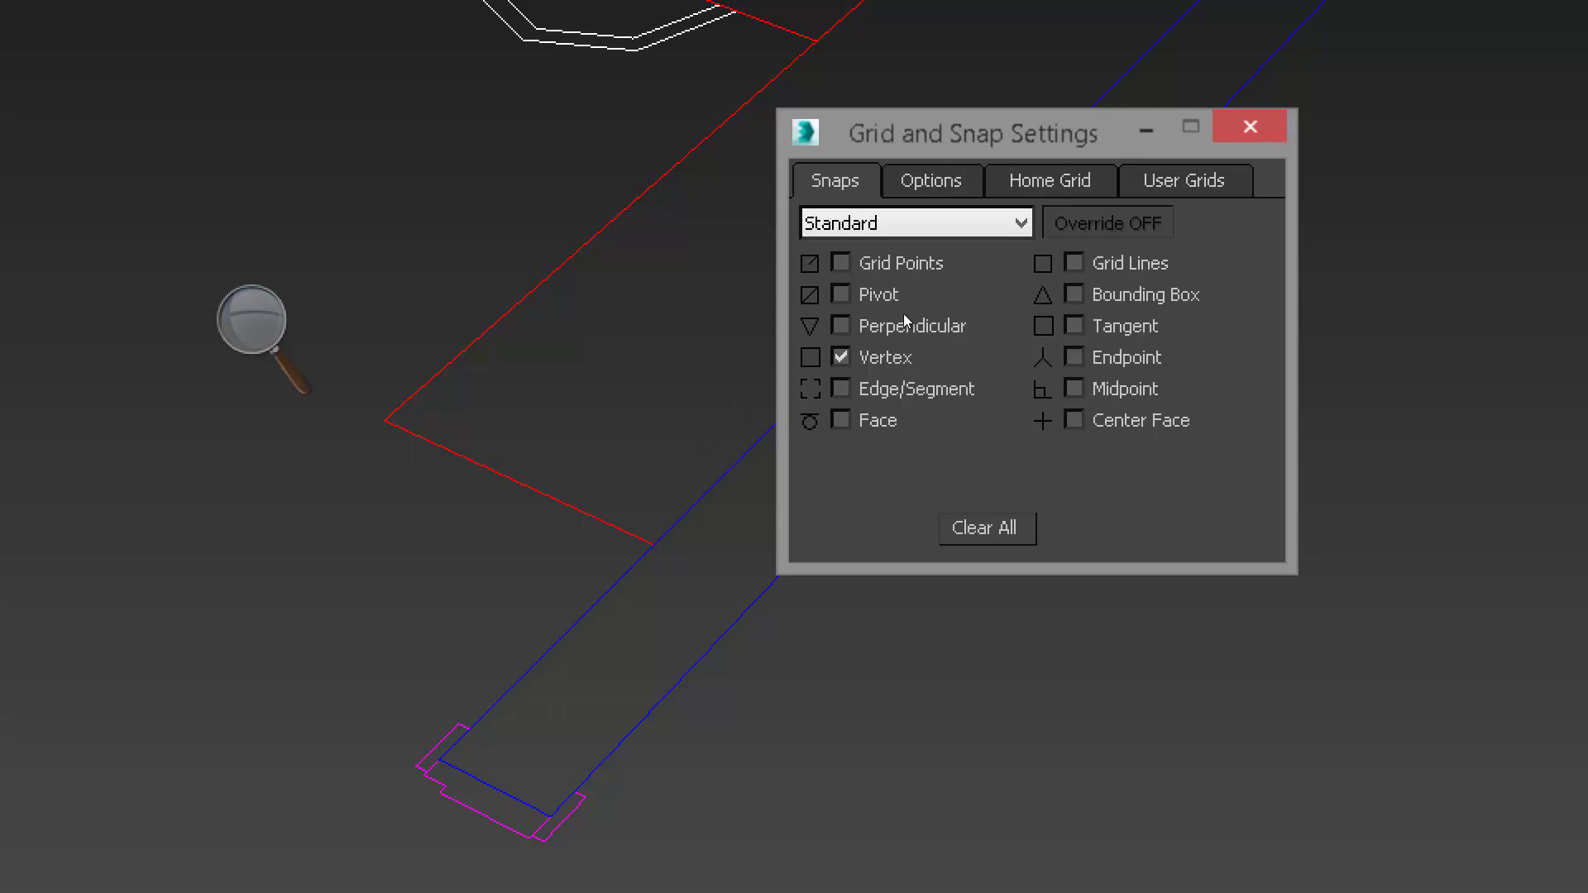
{"action": "left_click", "coordinate": [1249, 126]}
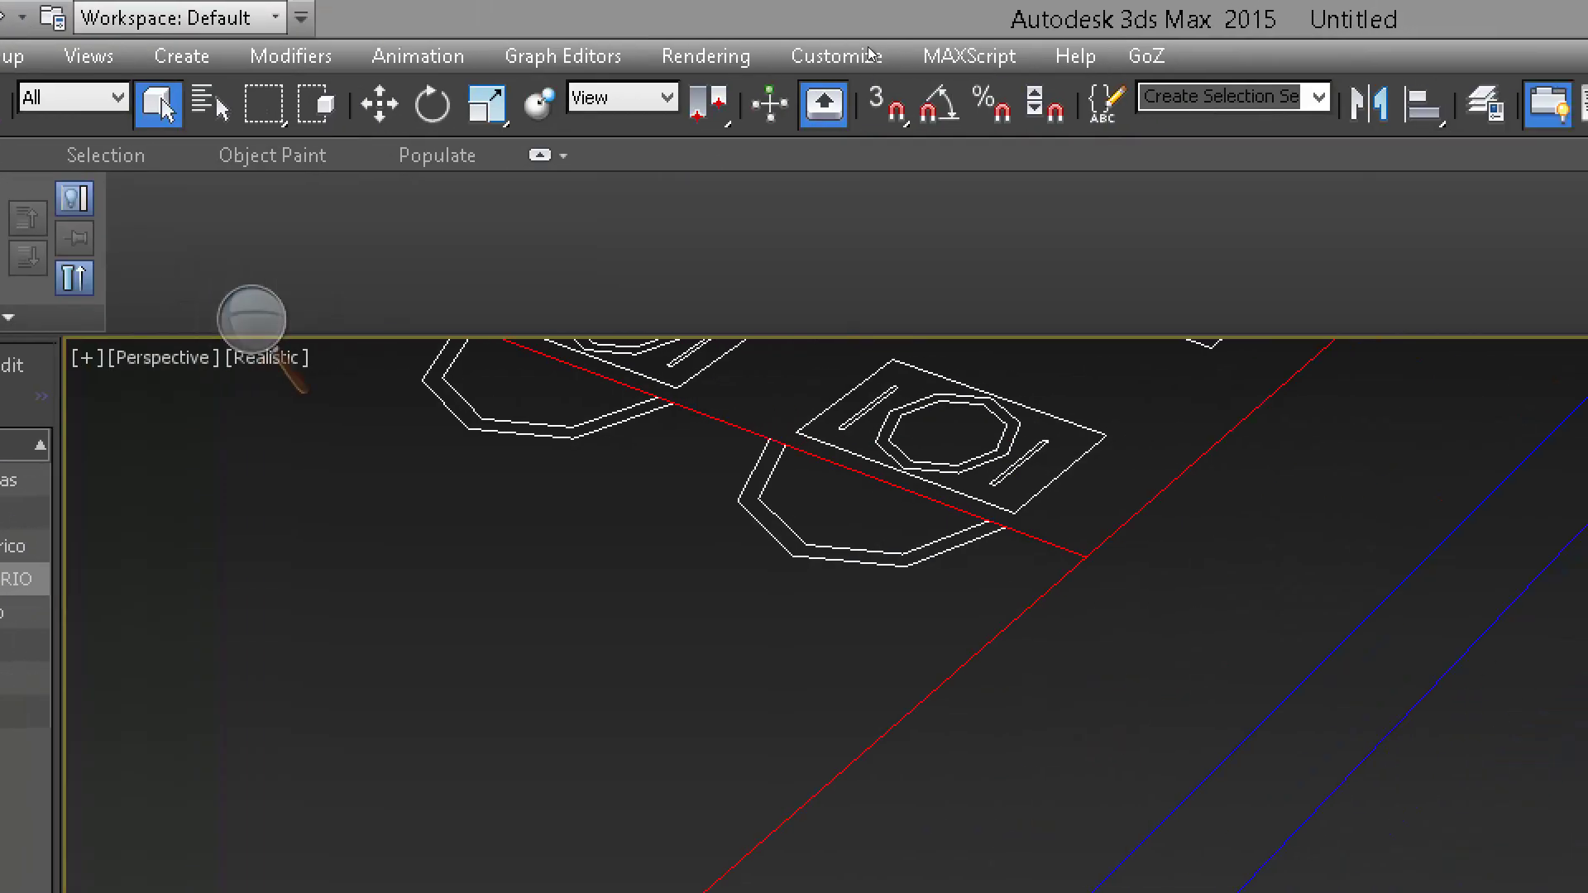
{"action": "right_click", "coordinate": [887, 108]}
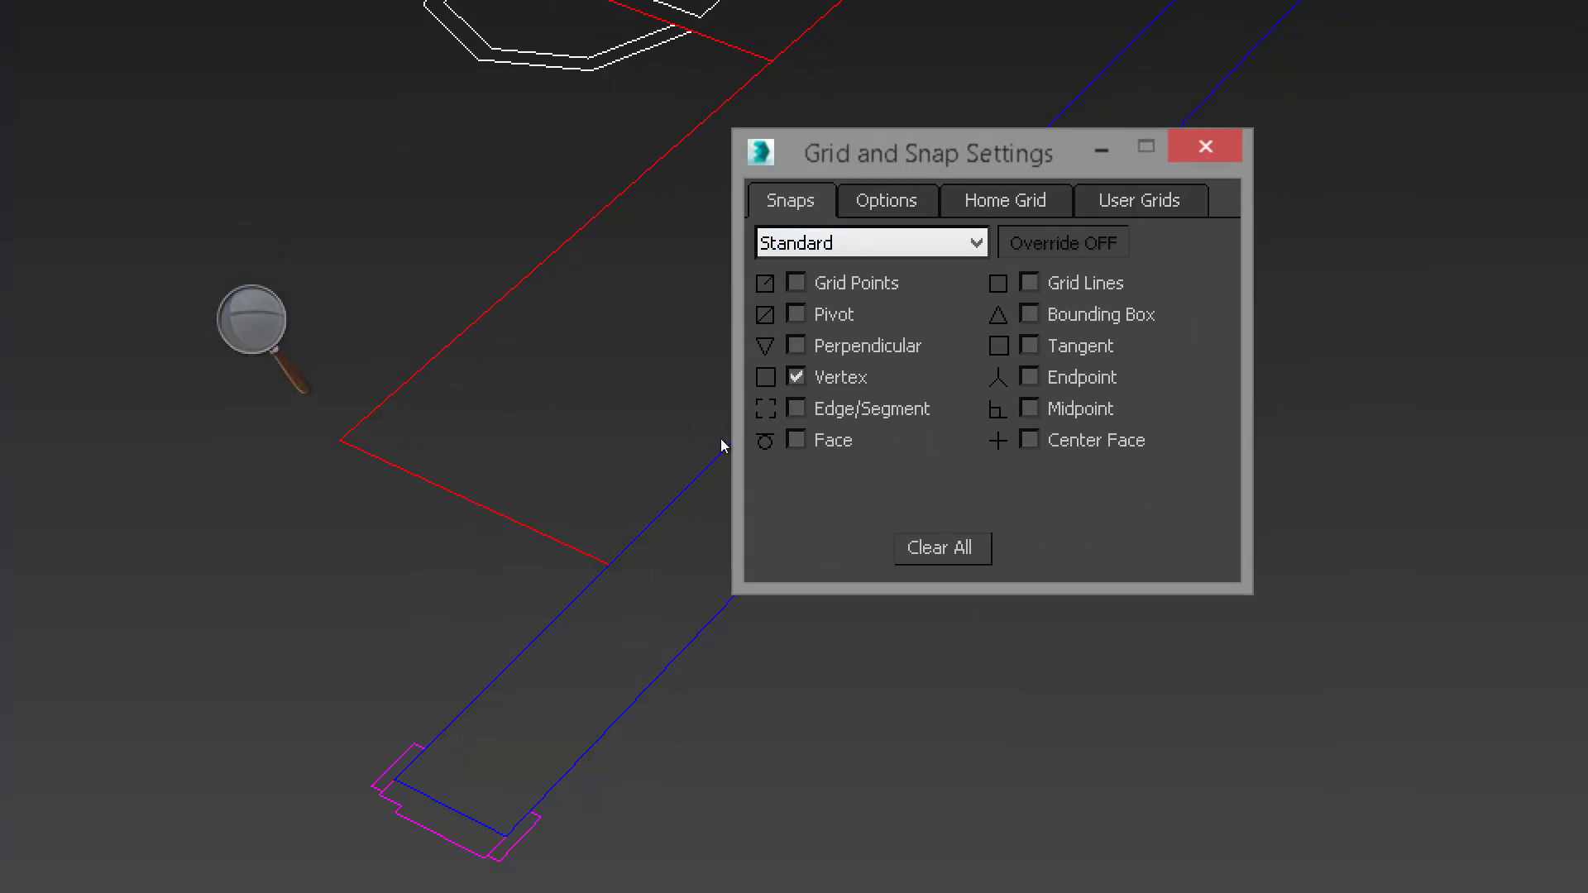
{"action": "left_click", "coordinate": [1190, 146]}
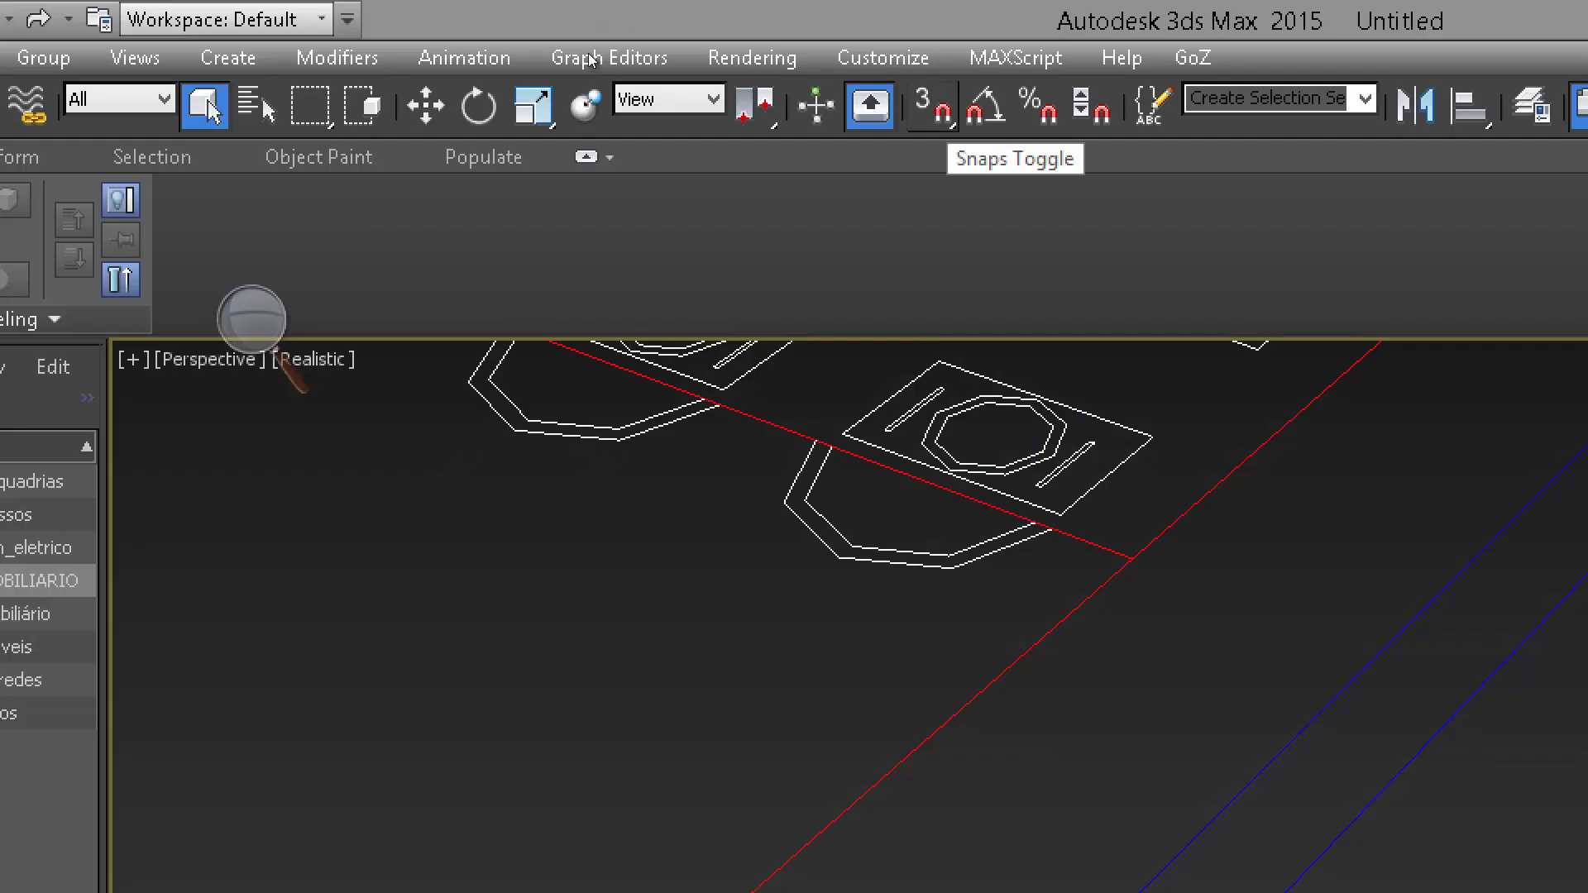
{"action": "key", "text": "s"}
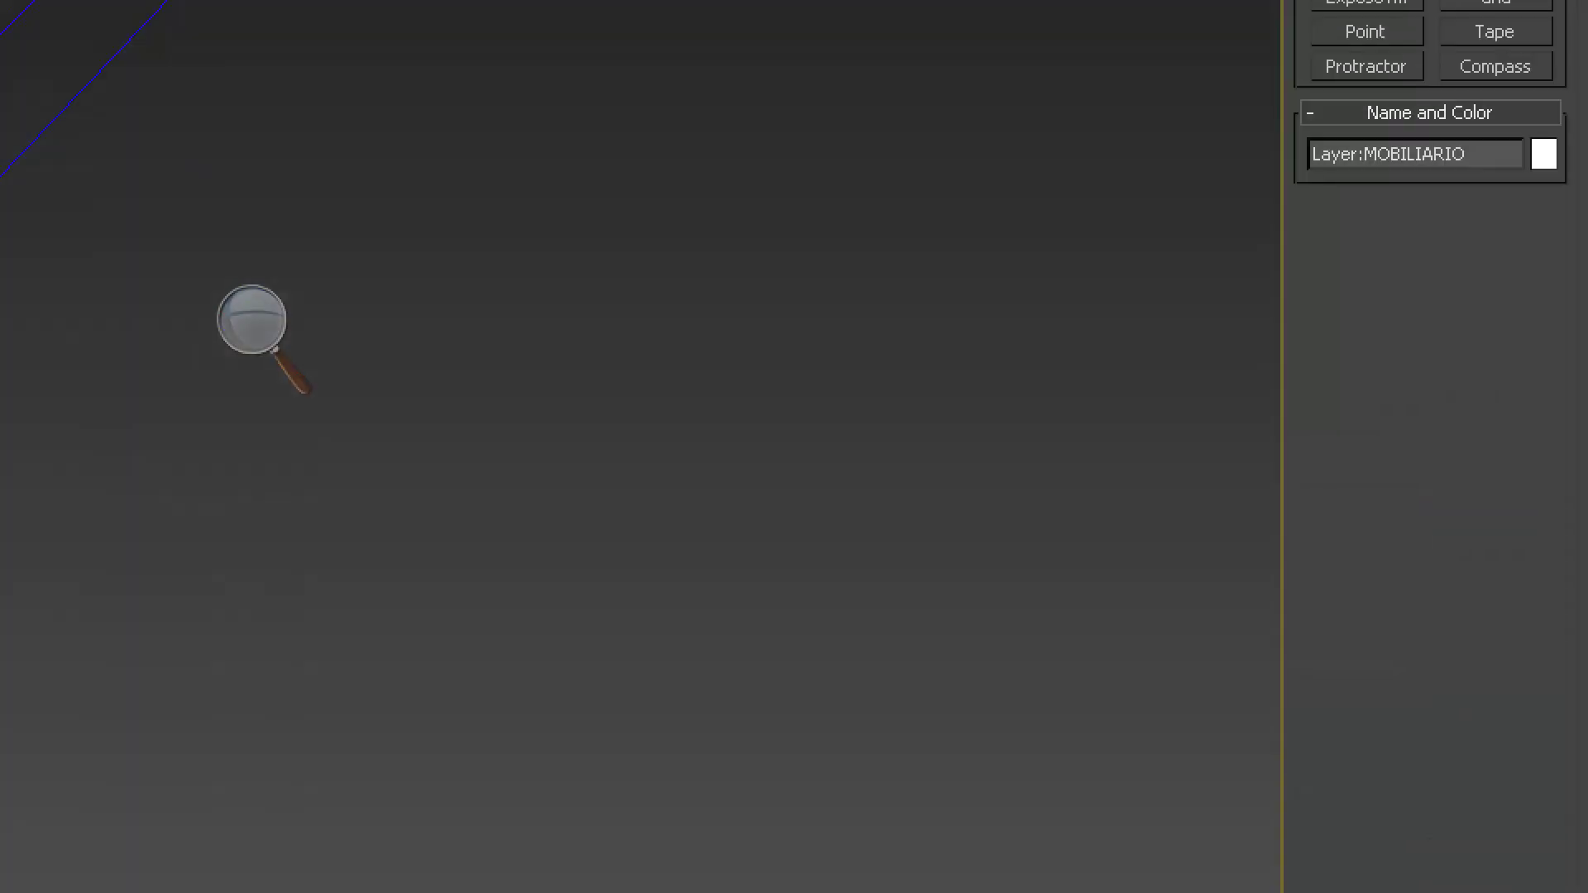
Step: Measure the wall's thickness with a Tape helper snapped between the two corners of the wall end, and leave the tool
{"action": "left_click", "coordinate": [1495, 119]}
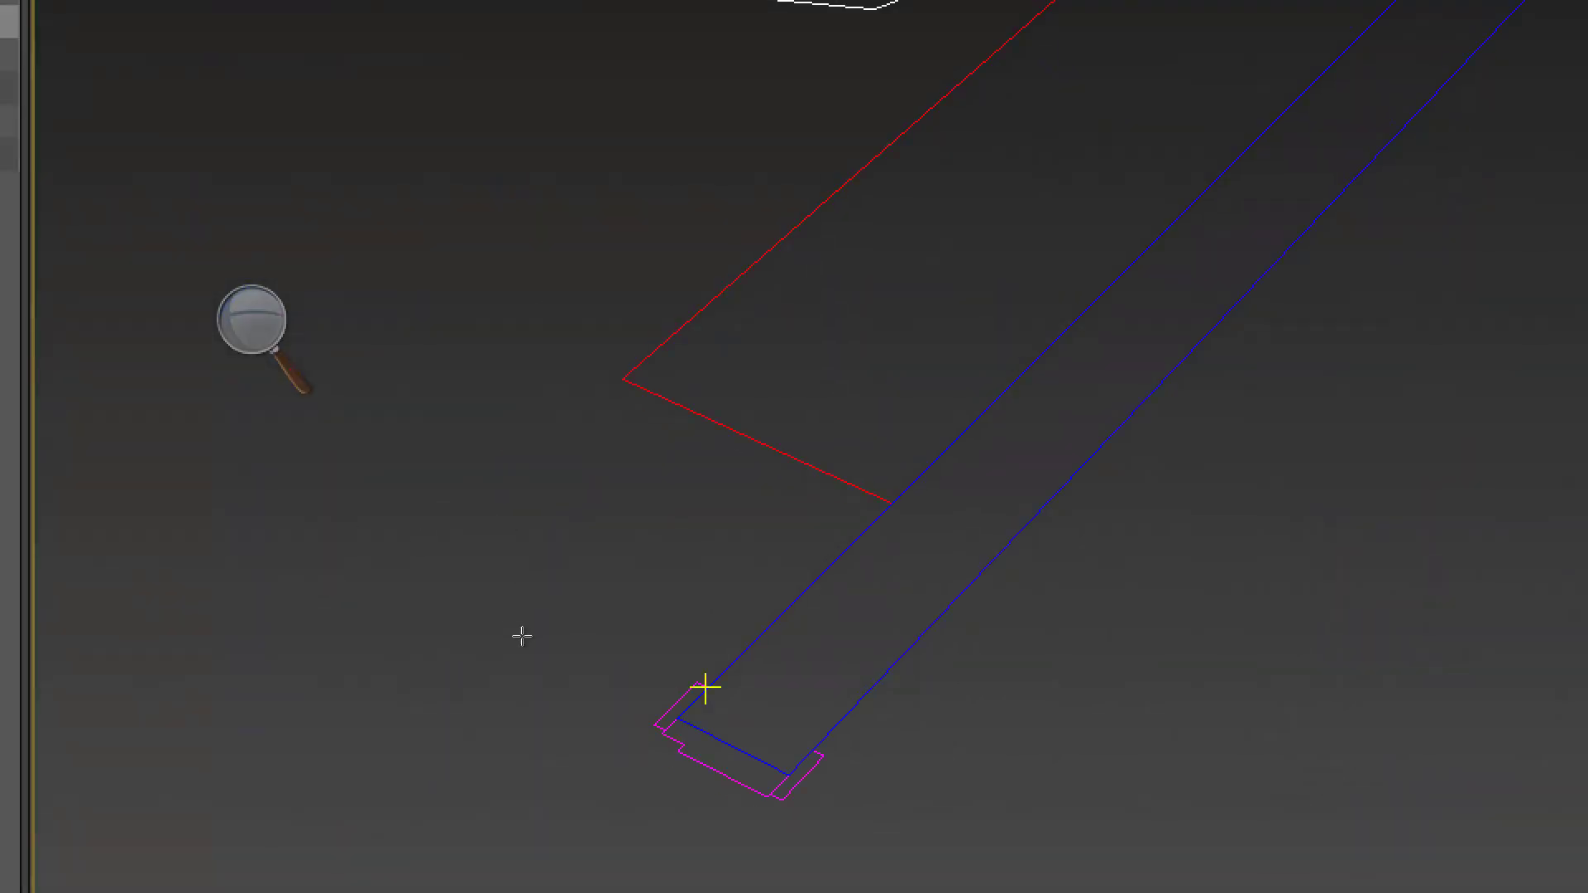
{"action": "middle_click_drag", "start_coordinate": [506, 642], "coordinate": [509, 535]}
{"action": "scroll", "coordinate": [506, 542], "scroll_direction": "up", "scroll_amount": 5}
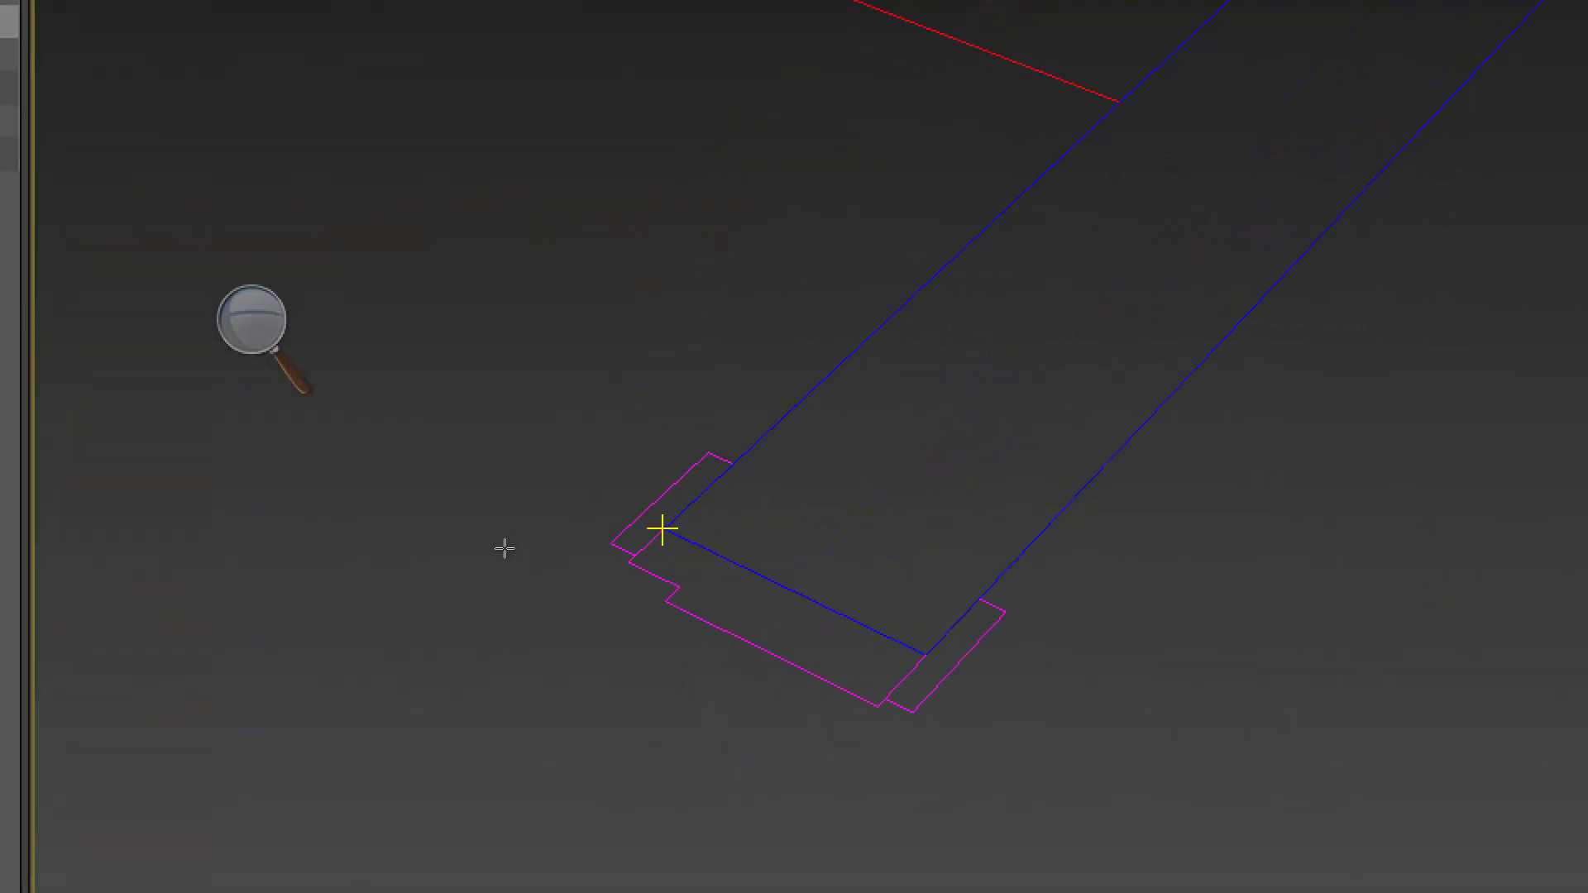
{"action": "left_click_drag", "start_coordinate": [493, 538], "coordinate": [624, 597]}
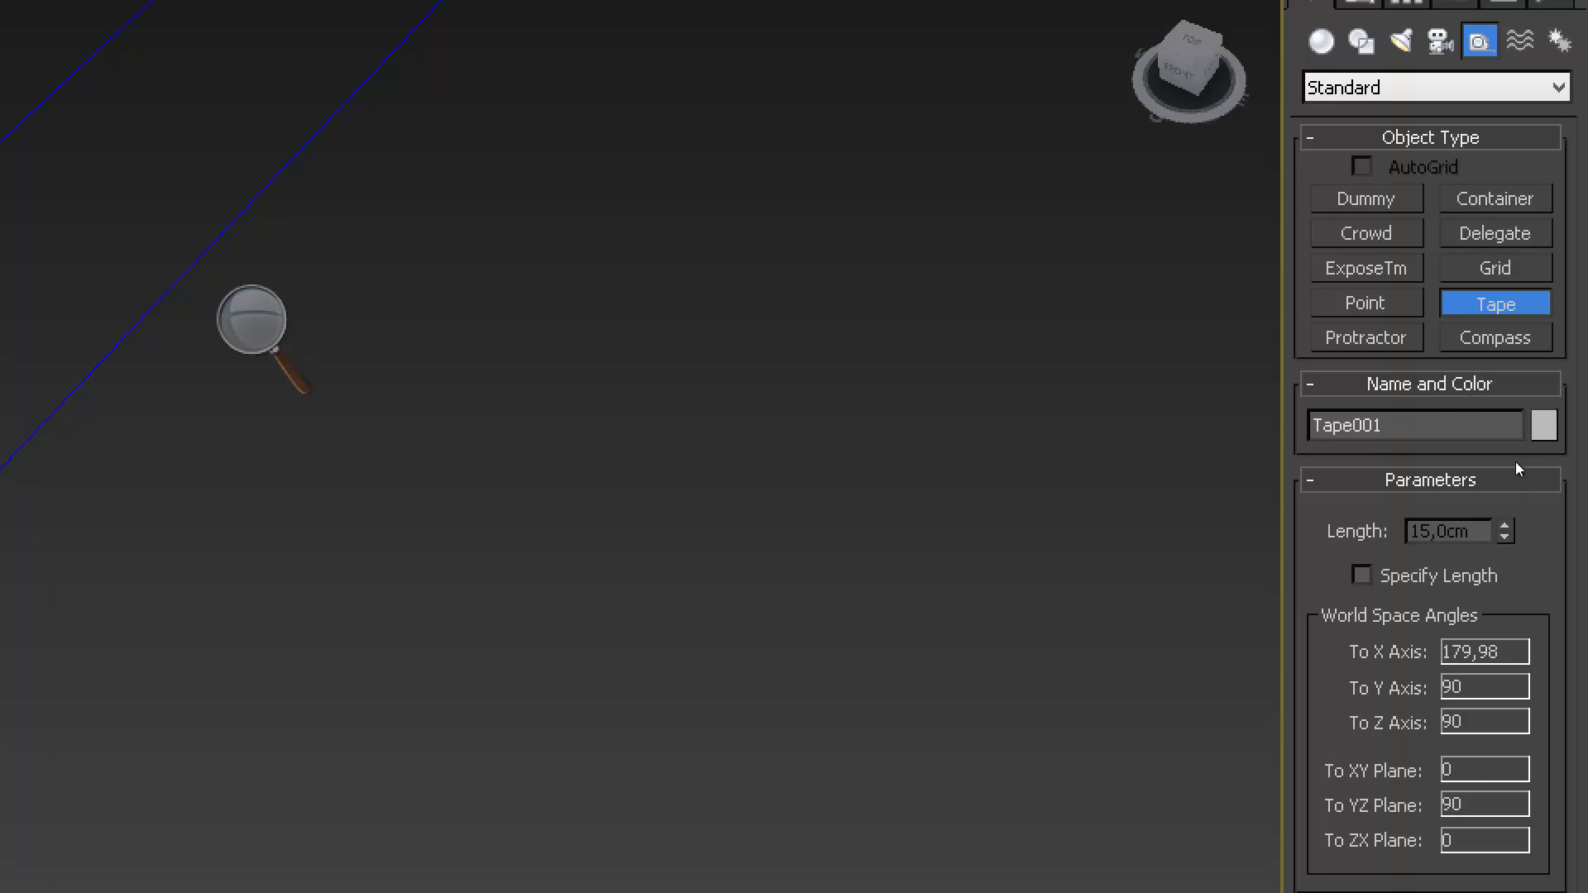
{"action": "left_click", "coordinate": [918, 369]}
{"action": "left_click", "coordinate": [921, 370]}
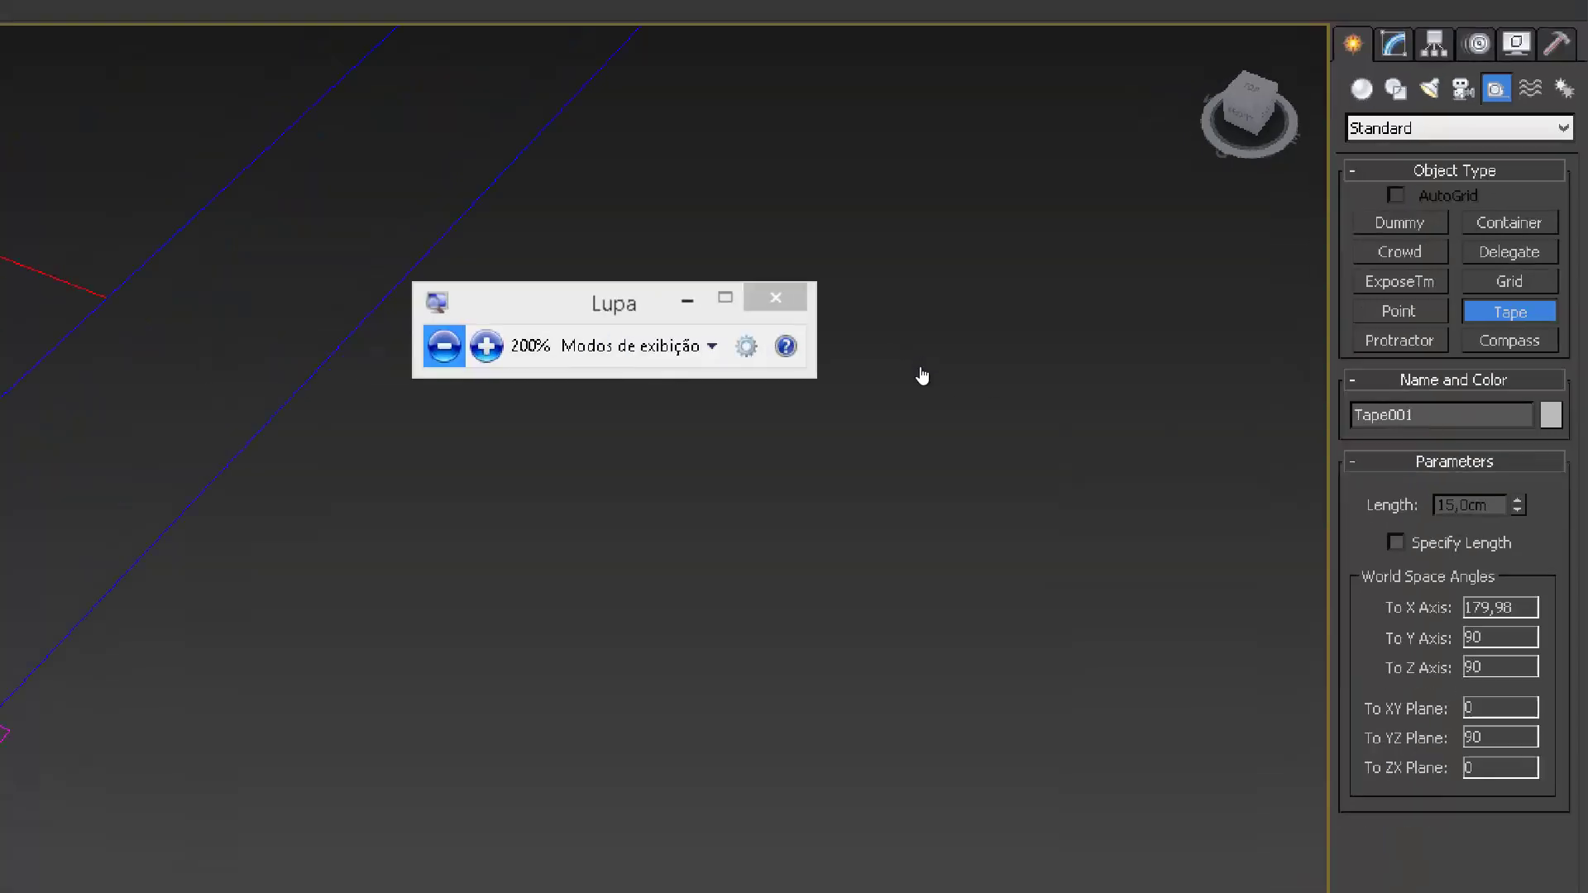
{"action": "key", "text": "super+u"}
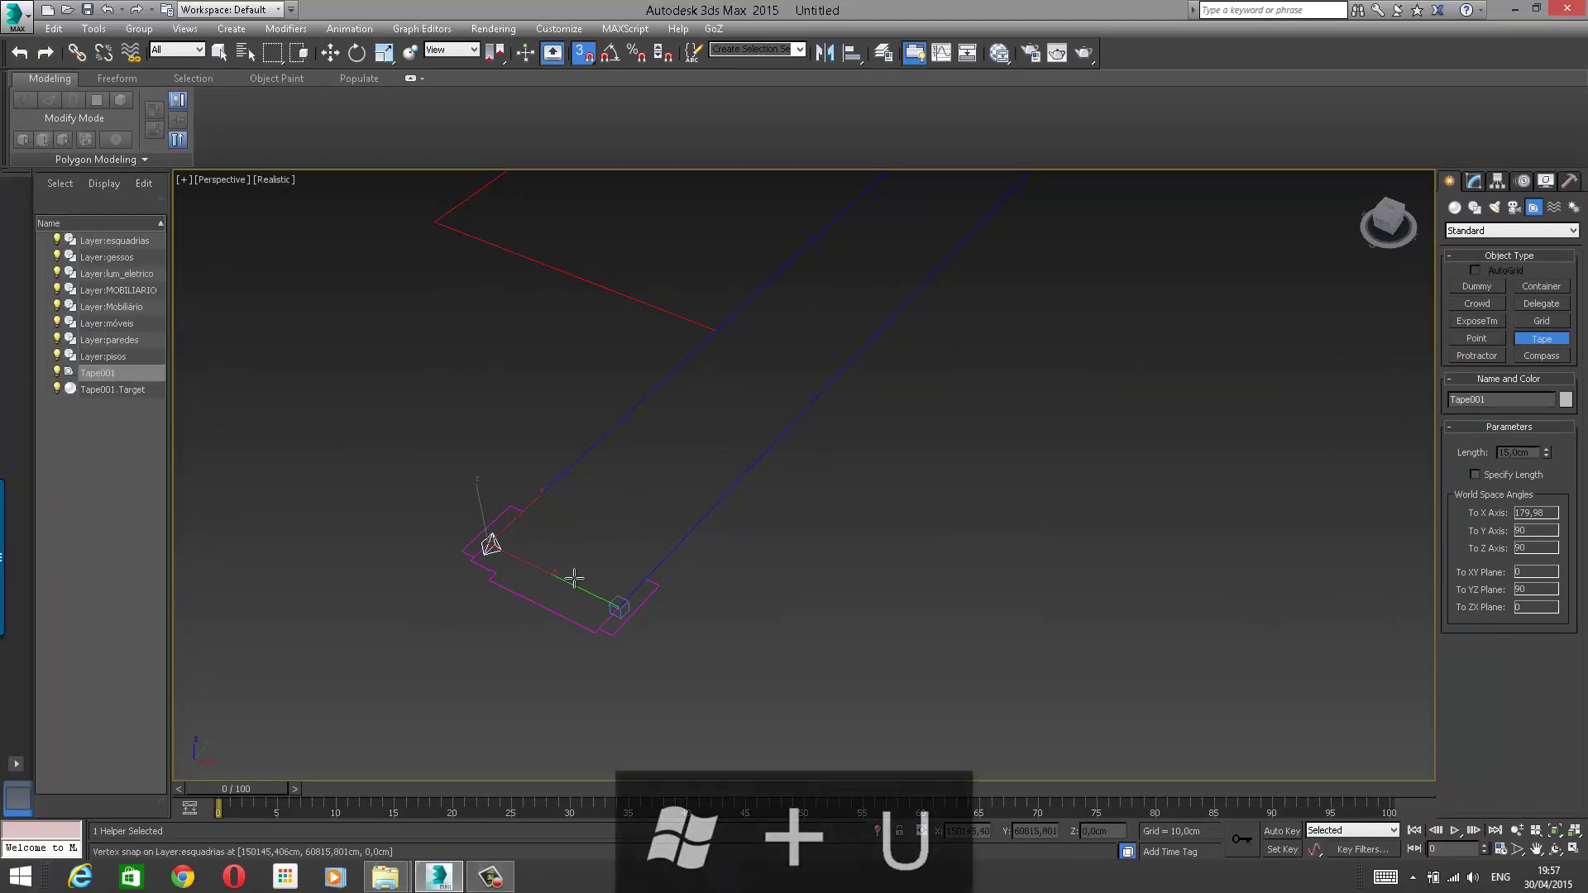
{"action": "right_click", "coordinate": [579, 573]}
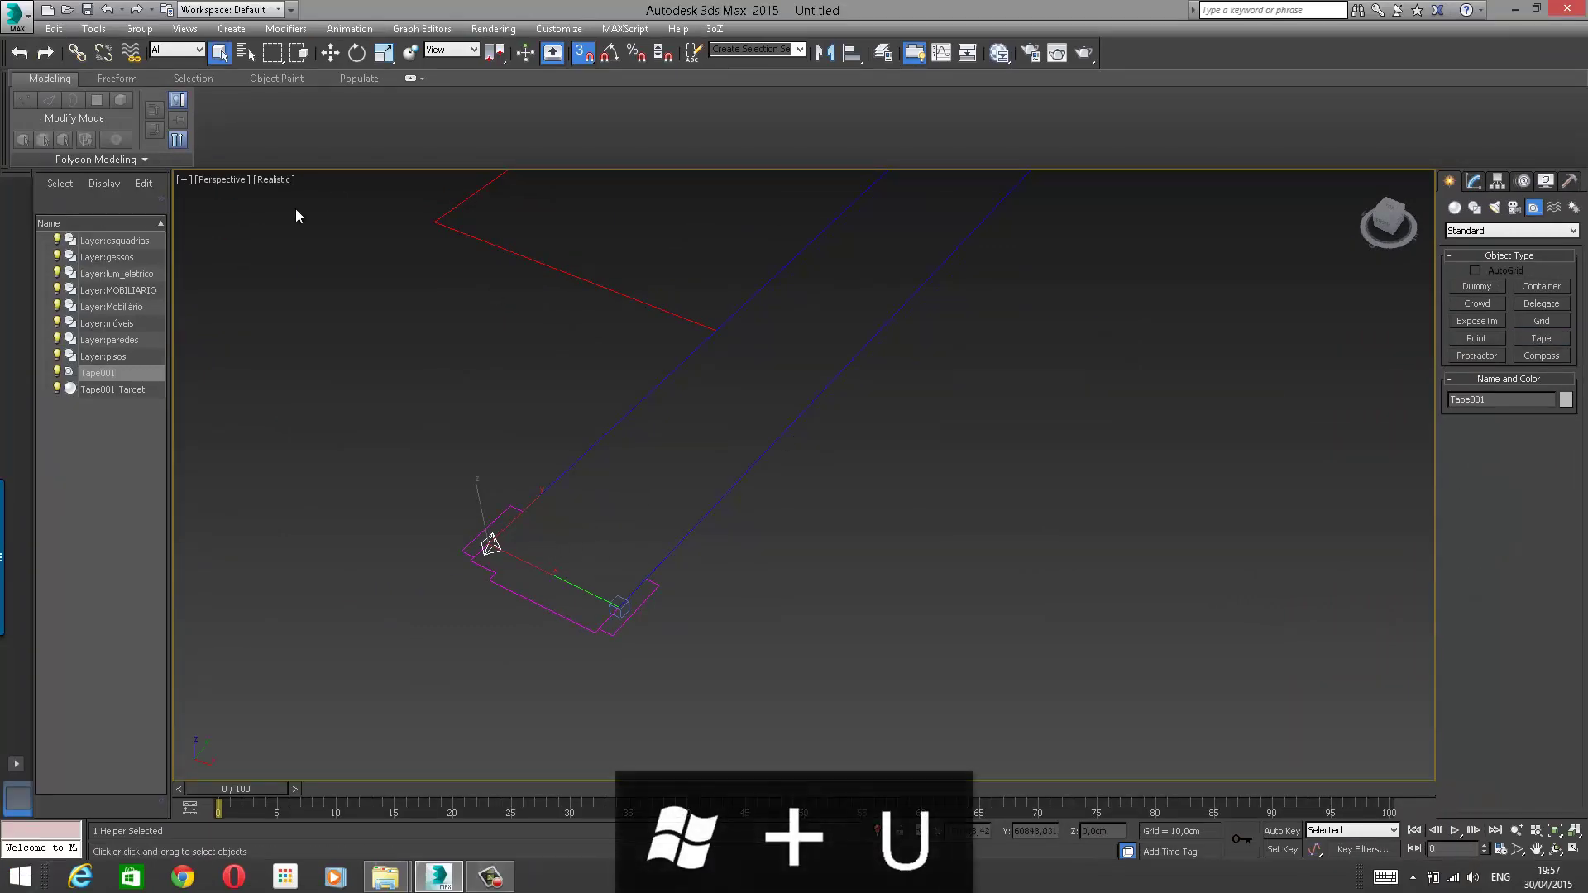
Step: Reset the scene to start again with an empty one
{"action": "left_click", "coordinate": [16, 15]}
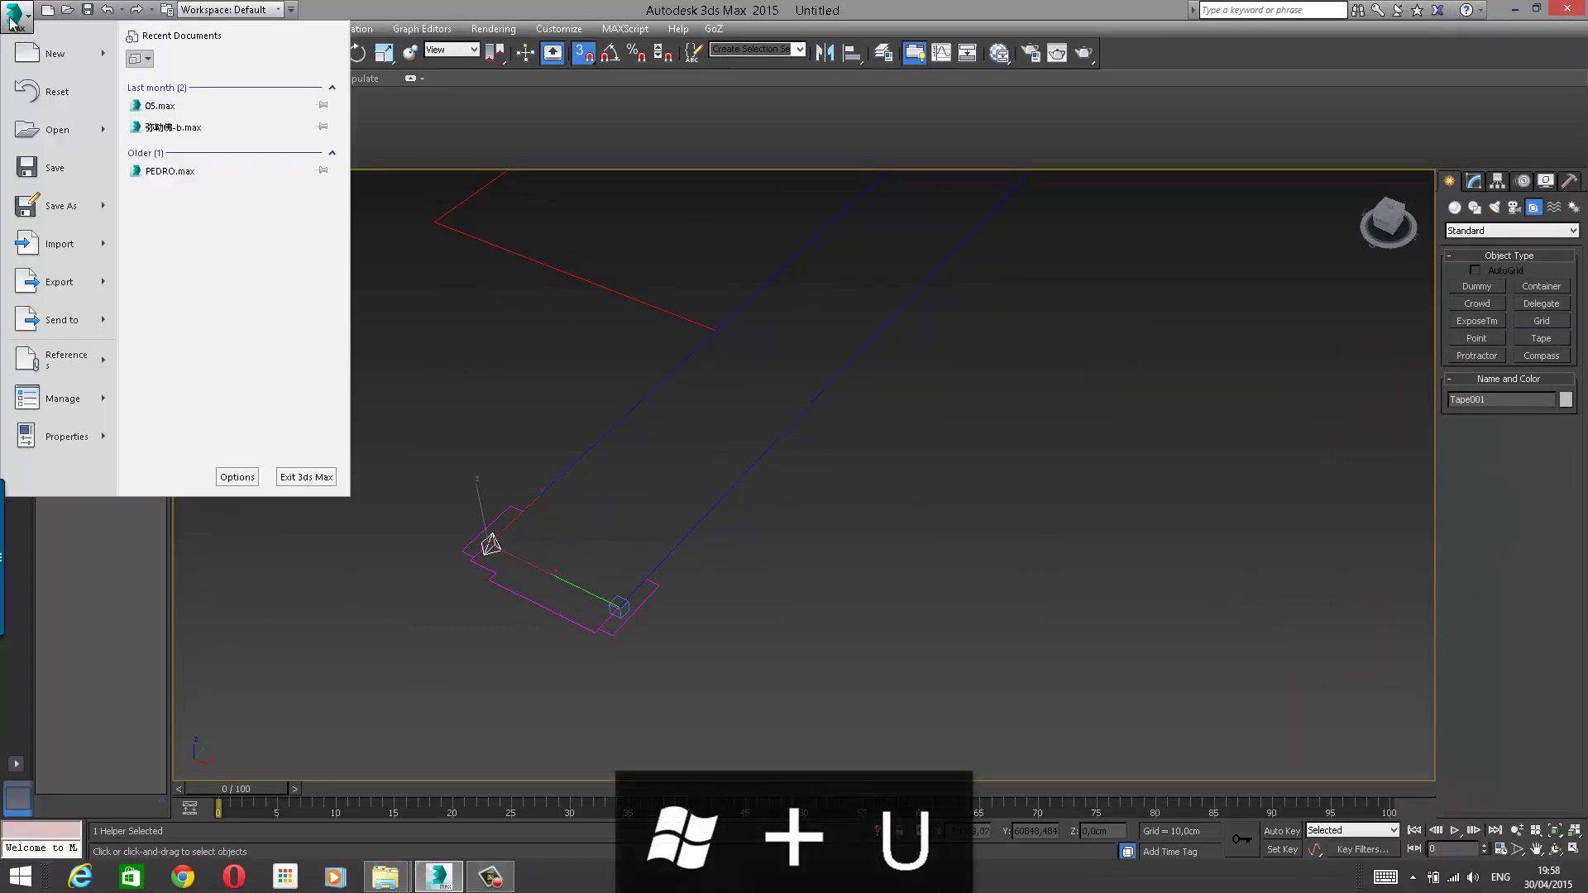
{"action": "left_click", "coordinate": [56, 91]}
{"action": "left_click", "coordinate": [799, 468]}
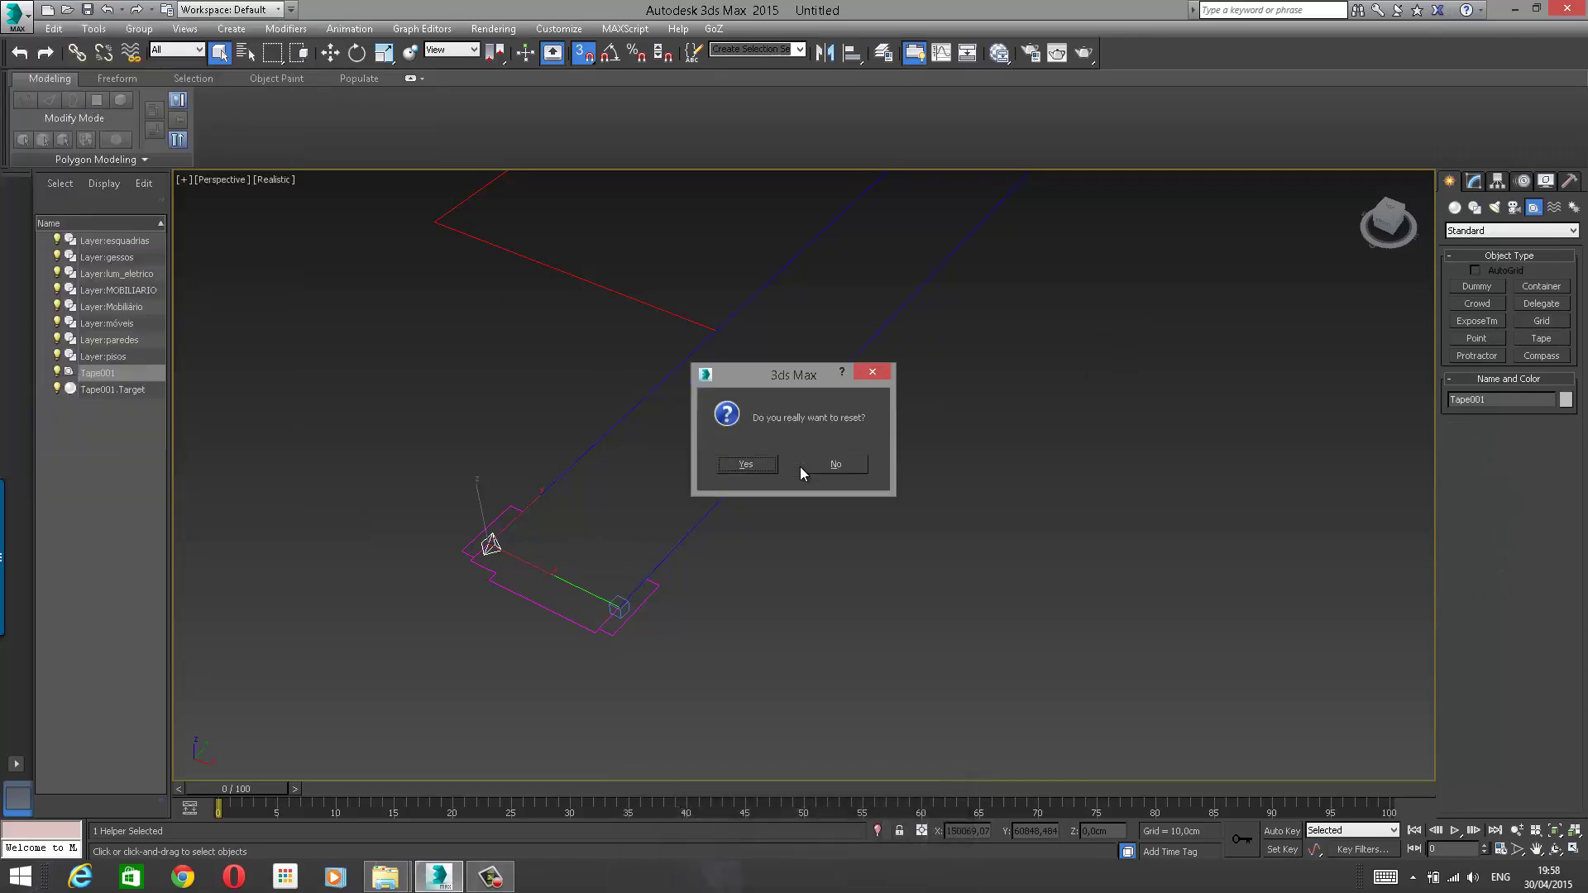
{"action": "left_click", "coordinate": [746, 471]}
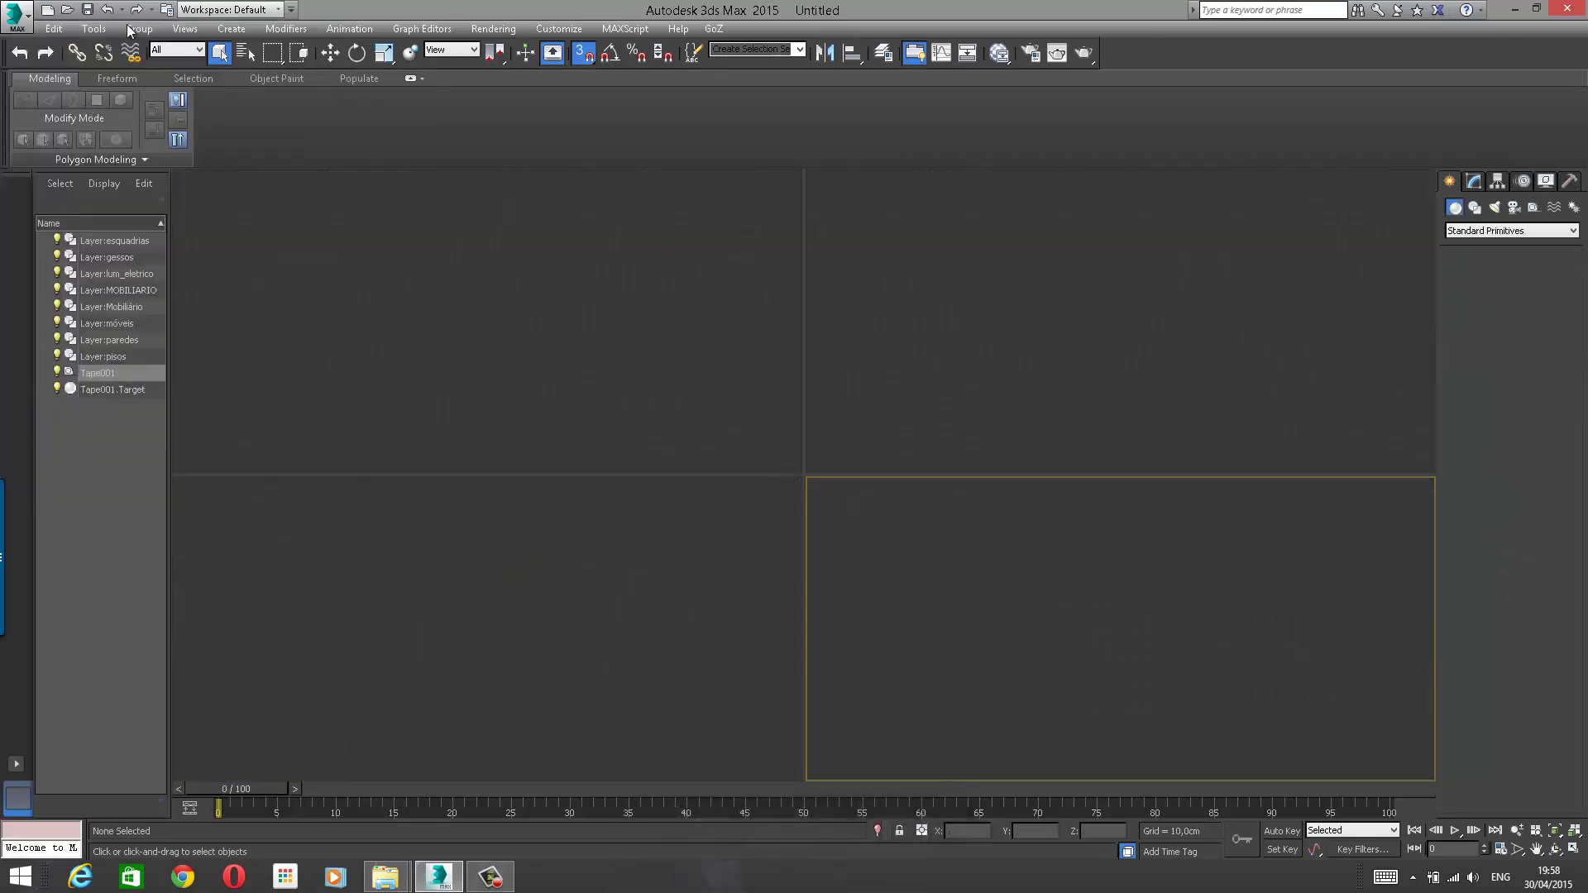
Step: Start importing the AutoCAD drawing Nilma_2013.dwg from the desktop
{"action": "left_click", "coordinate": [16, 14]}
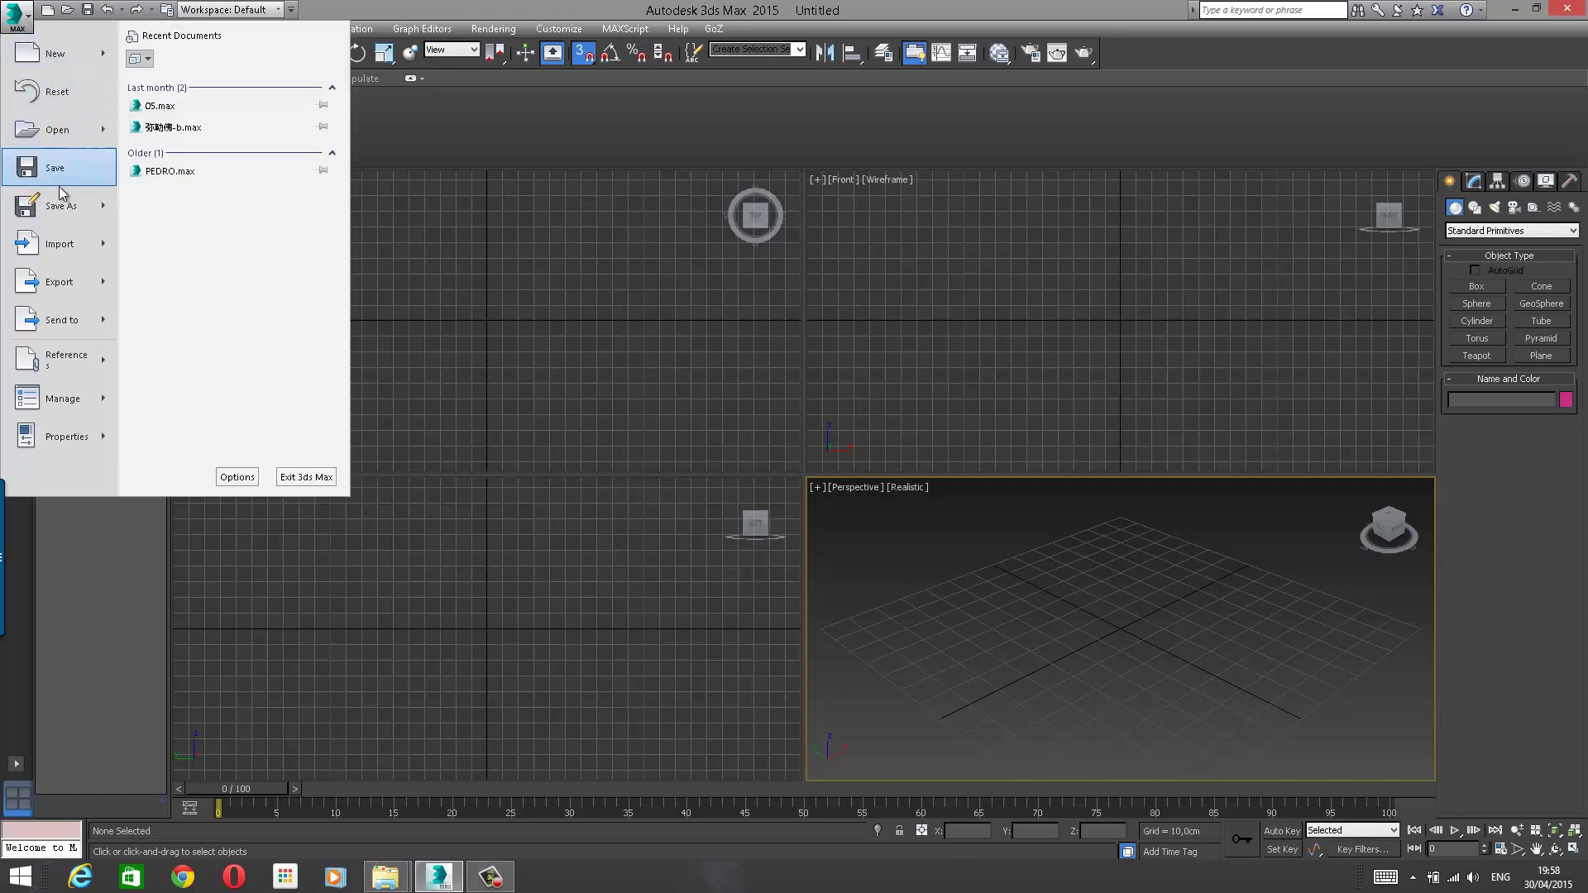
{"action": "mouse_move", "coordinate": [109, 245]}
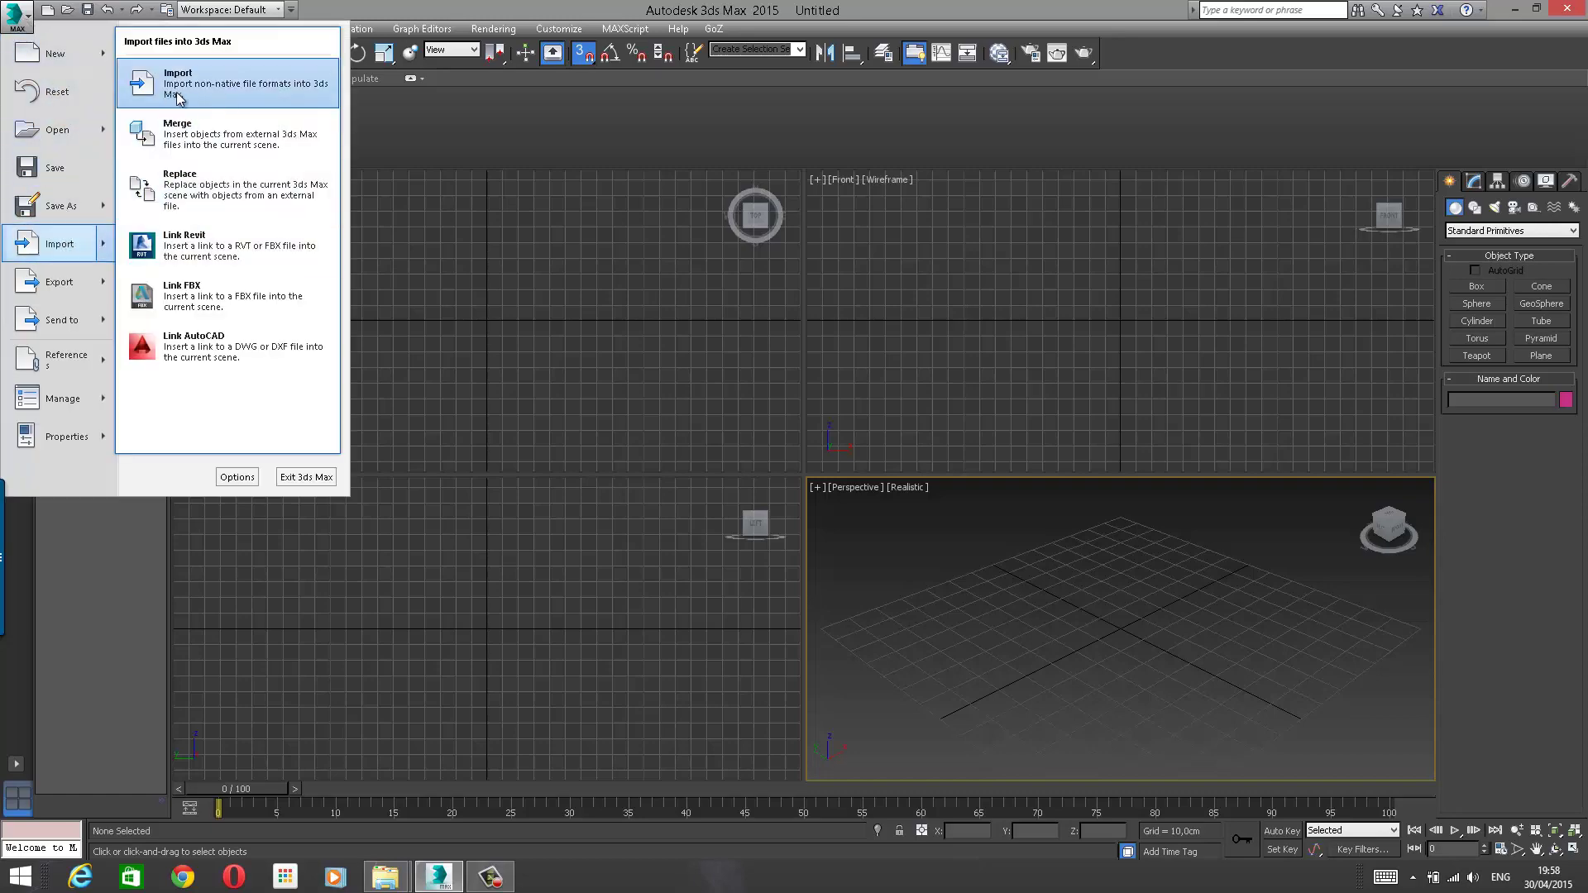
{"action": "left_click", "coordinate": [190, 92]}
{"action": "left_click", "coordinate": [308, 145]}
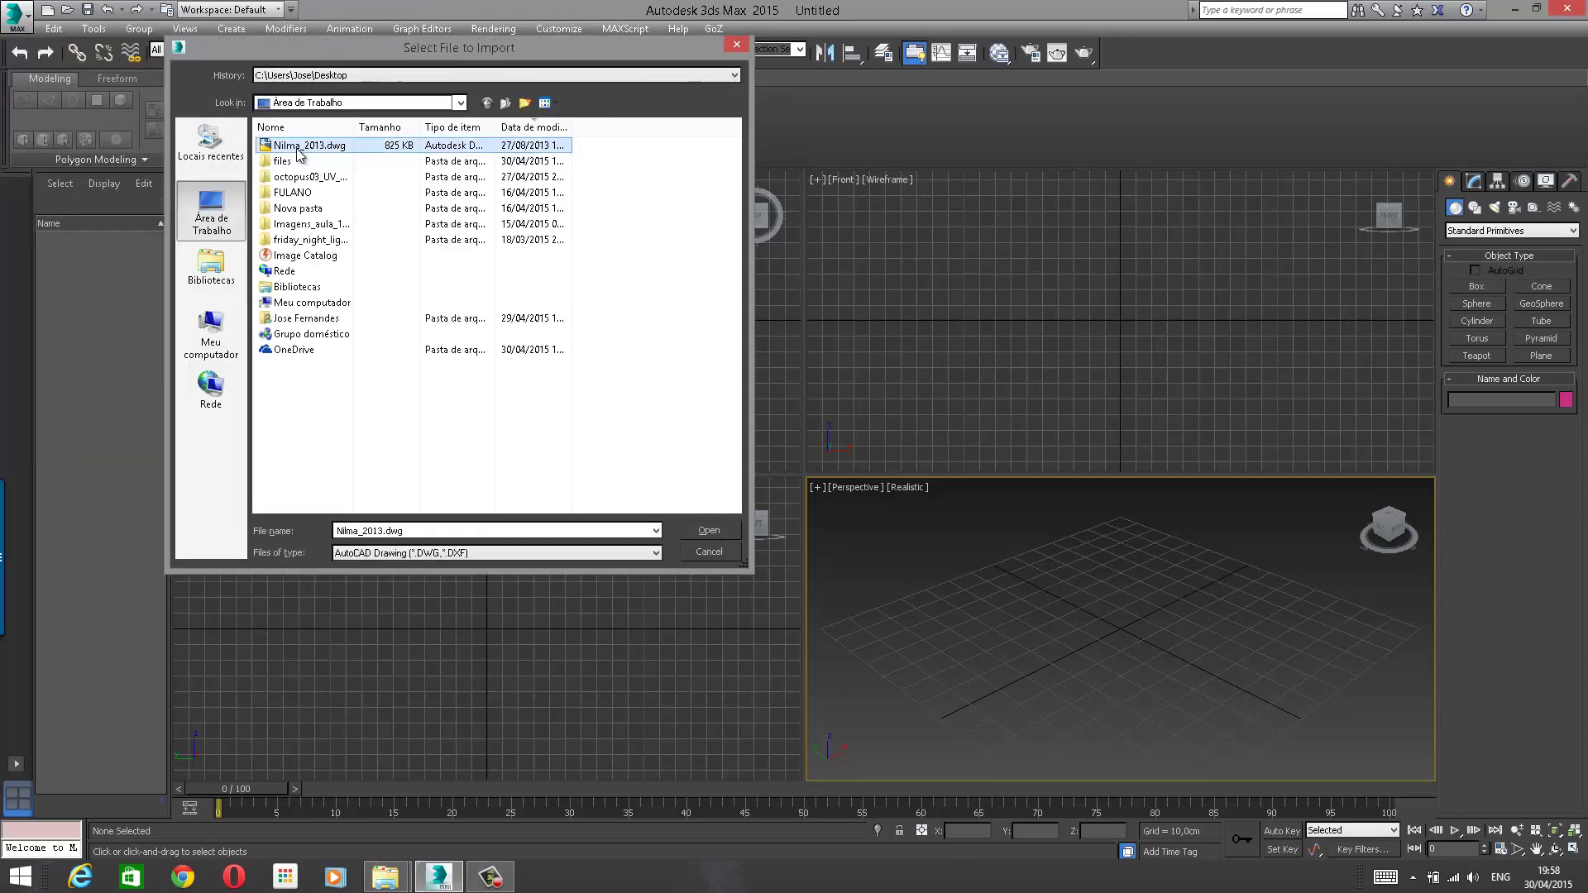
{"action": "left_click", "coordinate": [707, 530]}
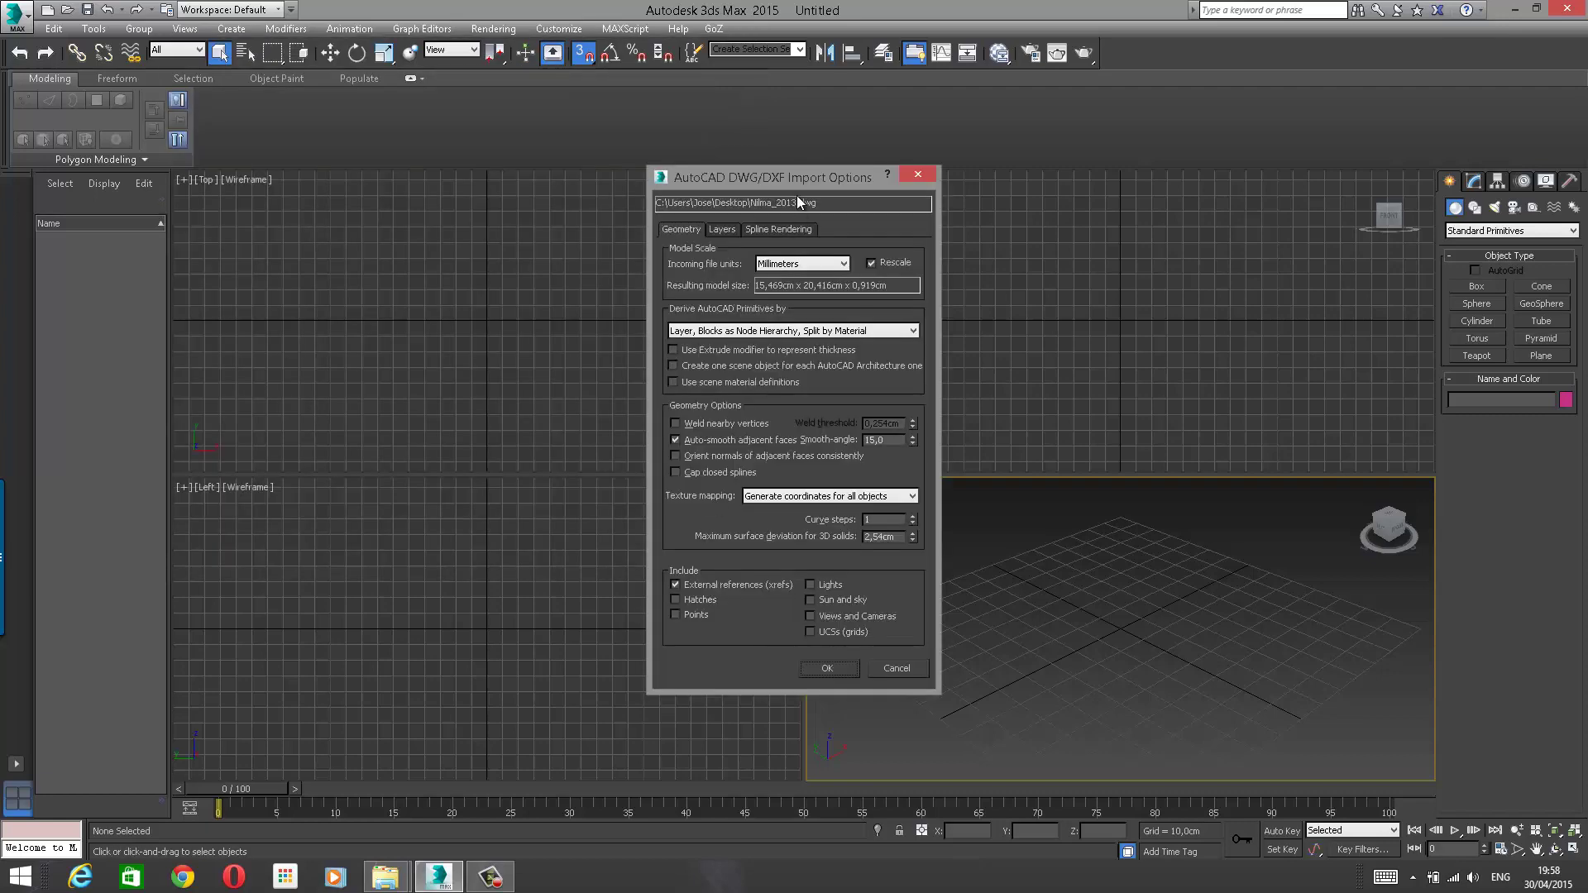
Step: Move the AutoCAD import options dialog aside and enlarge it with the screen magnifier
{"action": "left_click_drag", "start_coordinate": [796, 184], "coordinate": [573, 238]}
{"action": "left_click", "coordinate": [20, 878]}
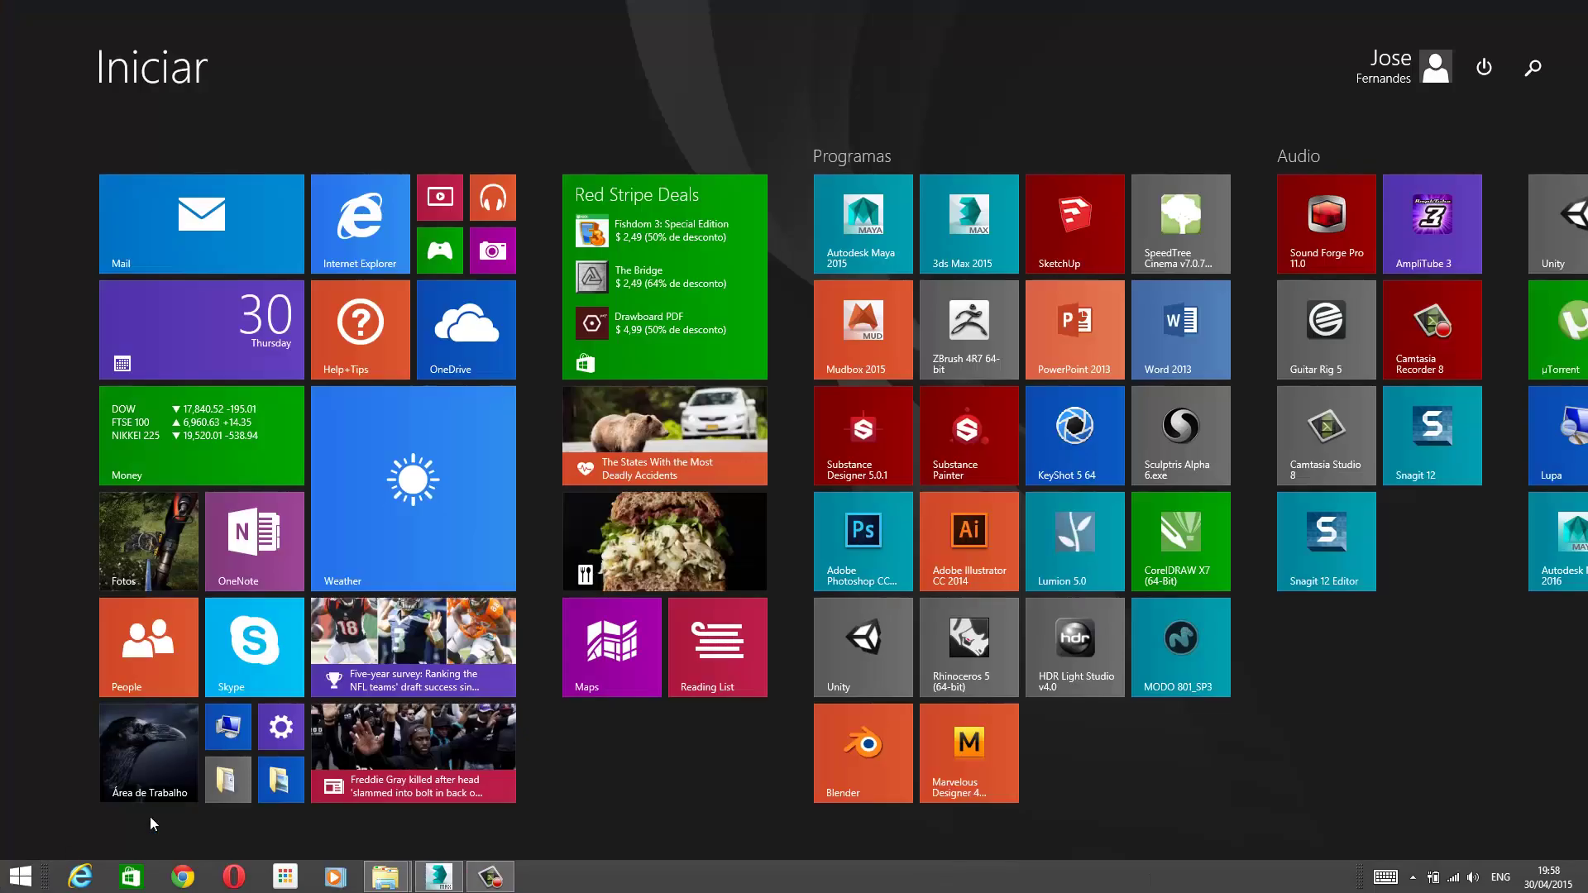
{"action": "key", "text": "super"}
{"action": "key", "text": "super+plus"}
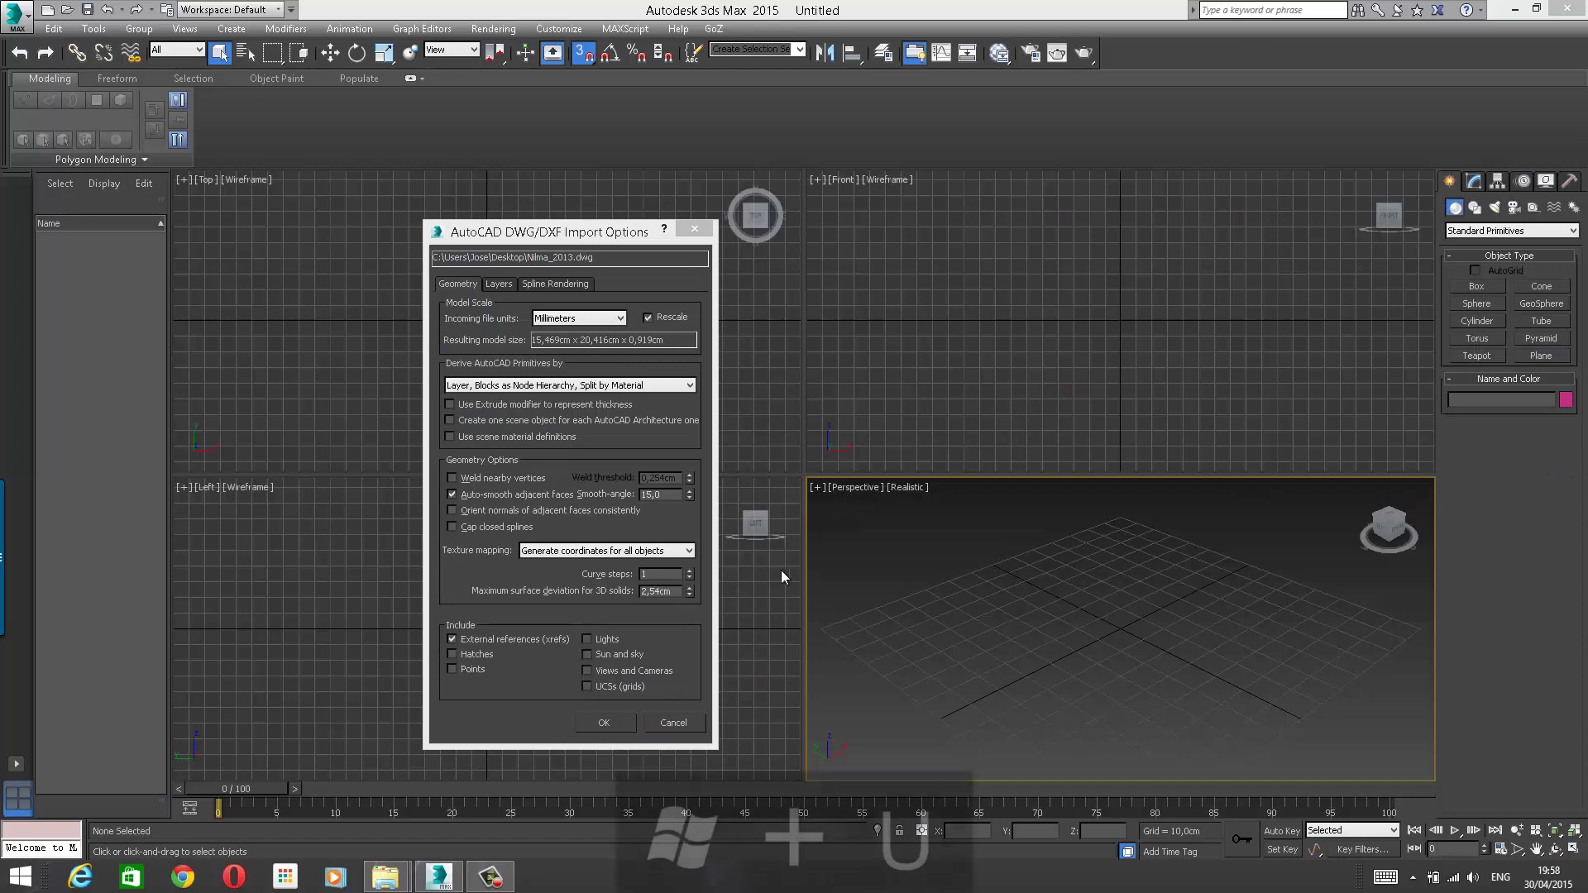
{"action": "left_click", "coordinate": [939, 360]}
{"action": "left_click", "coordinate": [940, 372]}
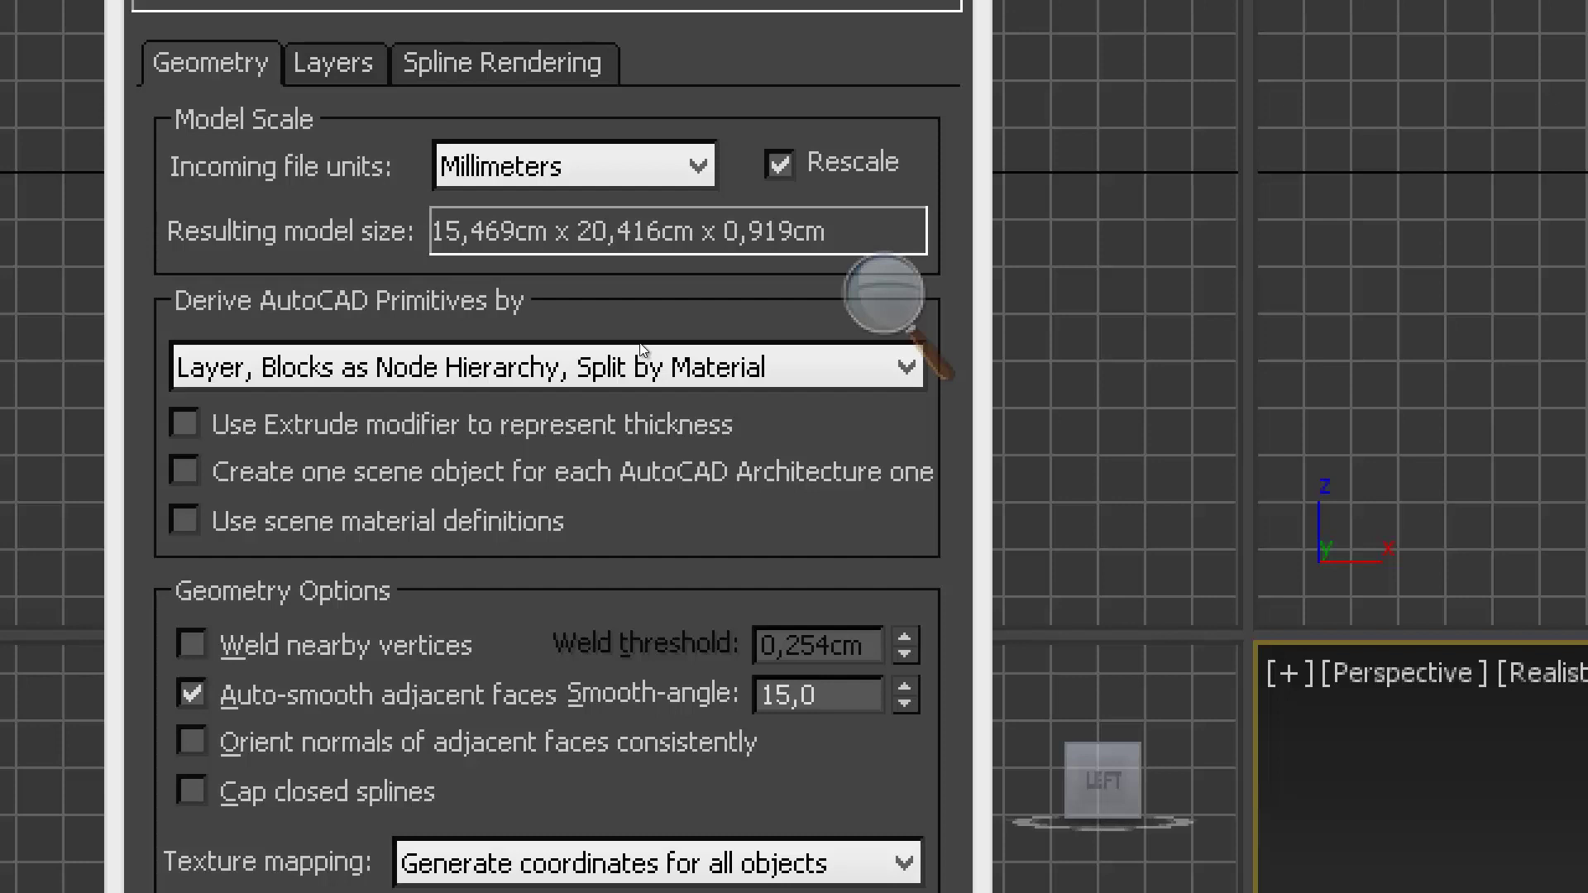
Step: Try Centimeters as the incoming file units and set them to Meters
{"action": "left_click", "coordinate": [645, 167]}
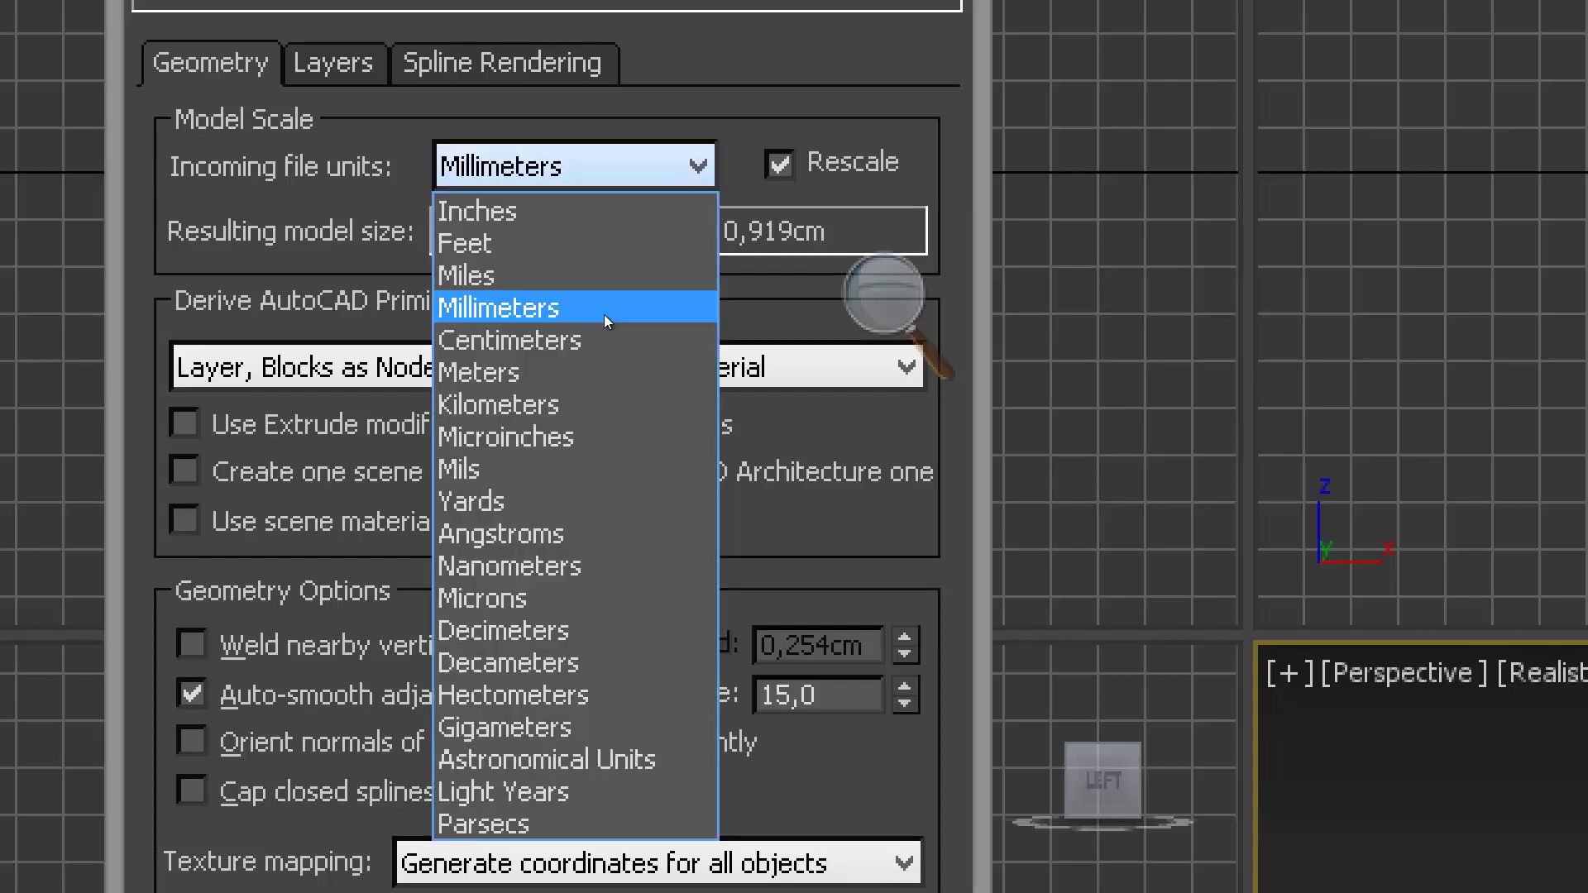
{"action": "left_click", "coordinate": [562, 375]}
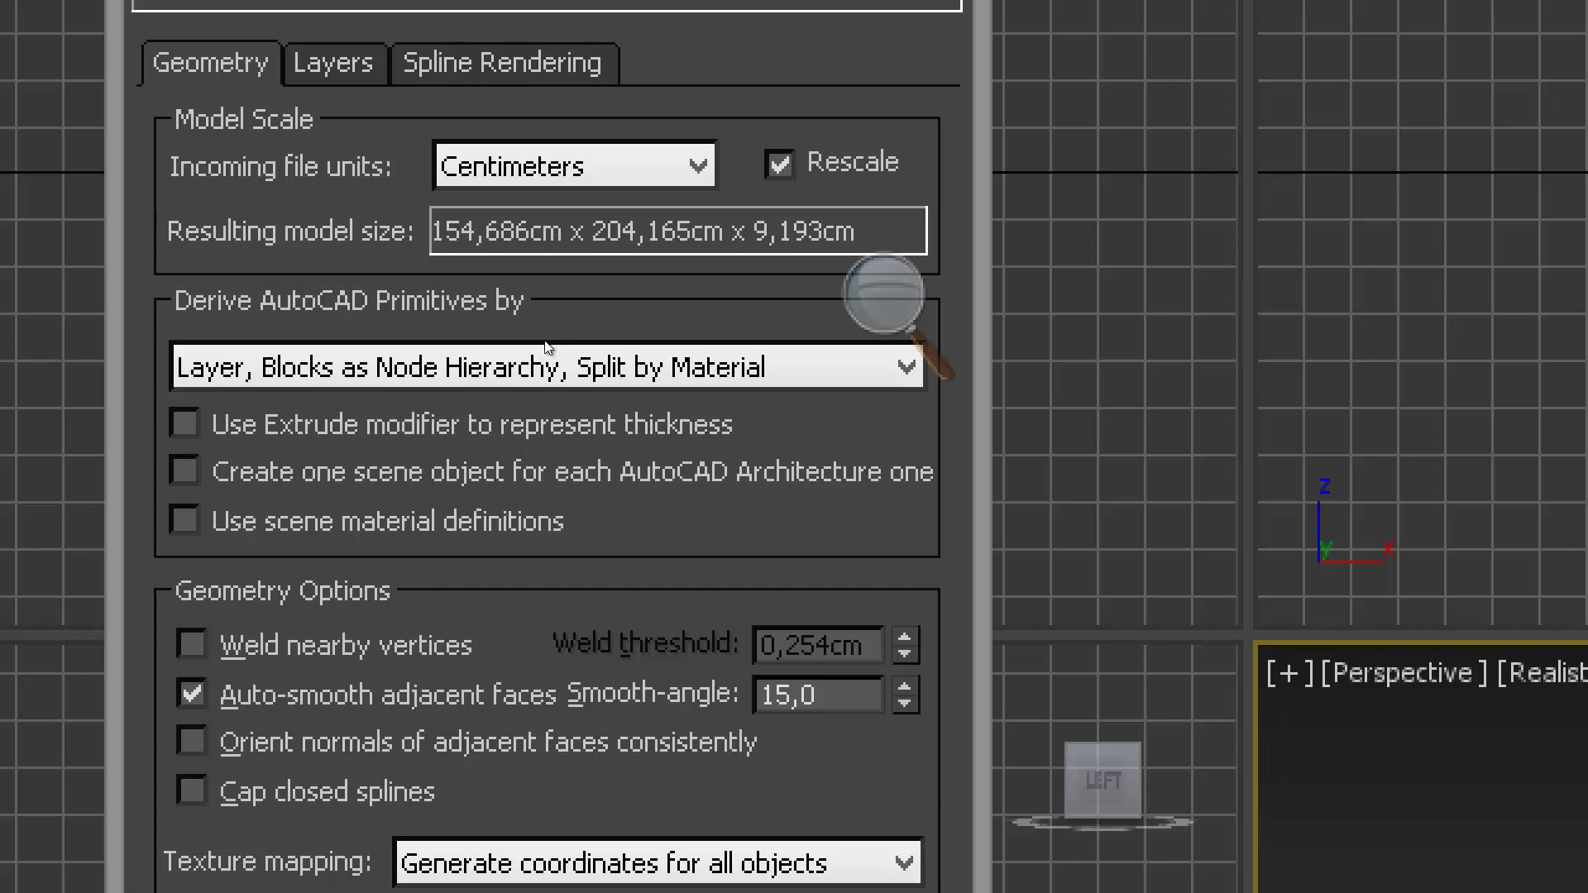
{"action": "left_click", "coordinate": [570, 167]}
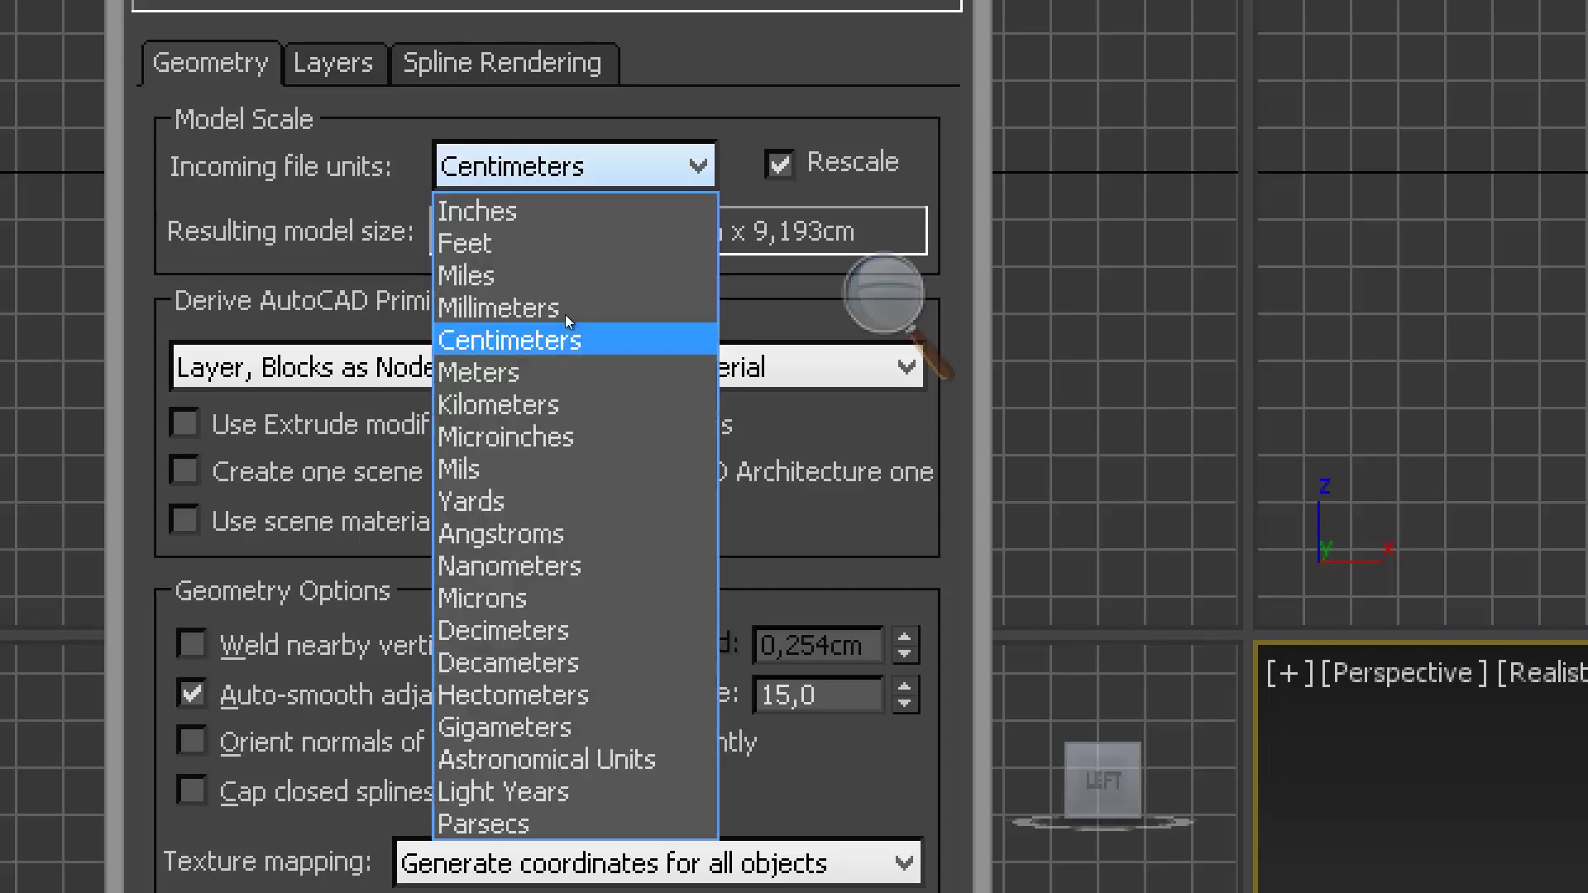
{"action": "left_click", "coordinate": [550, 370]}
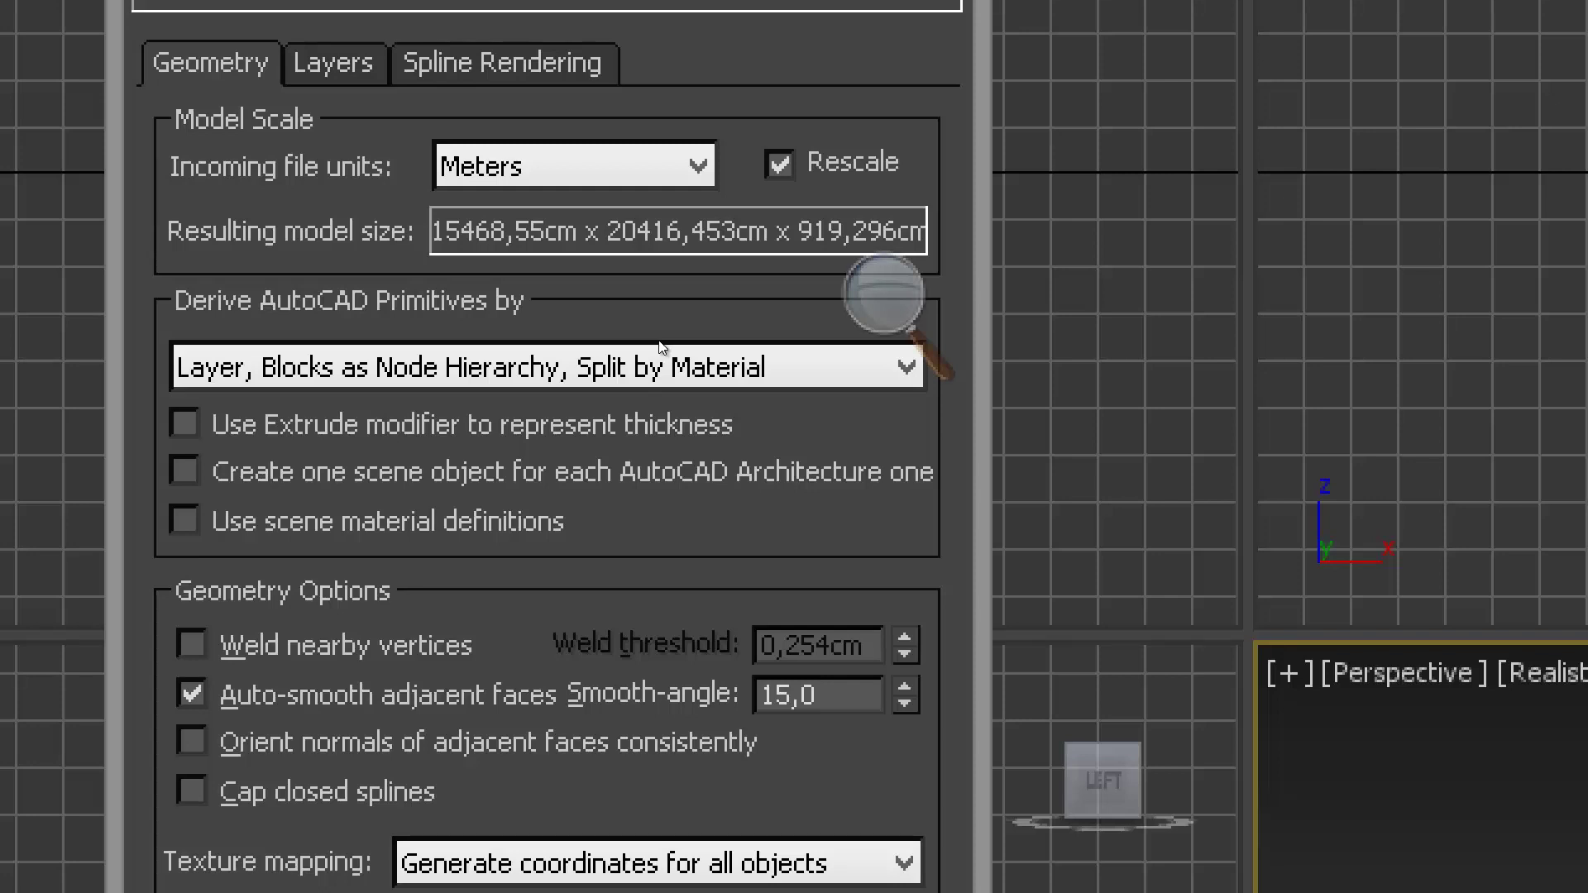
Step: Deselect all the drawing's layers for the import and select only paredes and esquadrias
{"action": "left_click", "coordinate": [333, 63]}
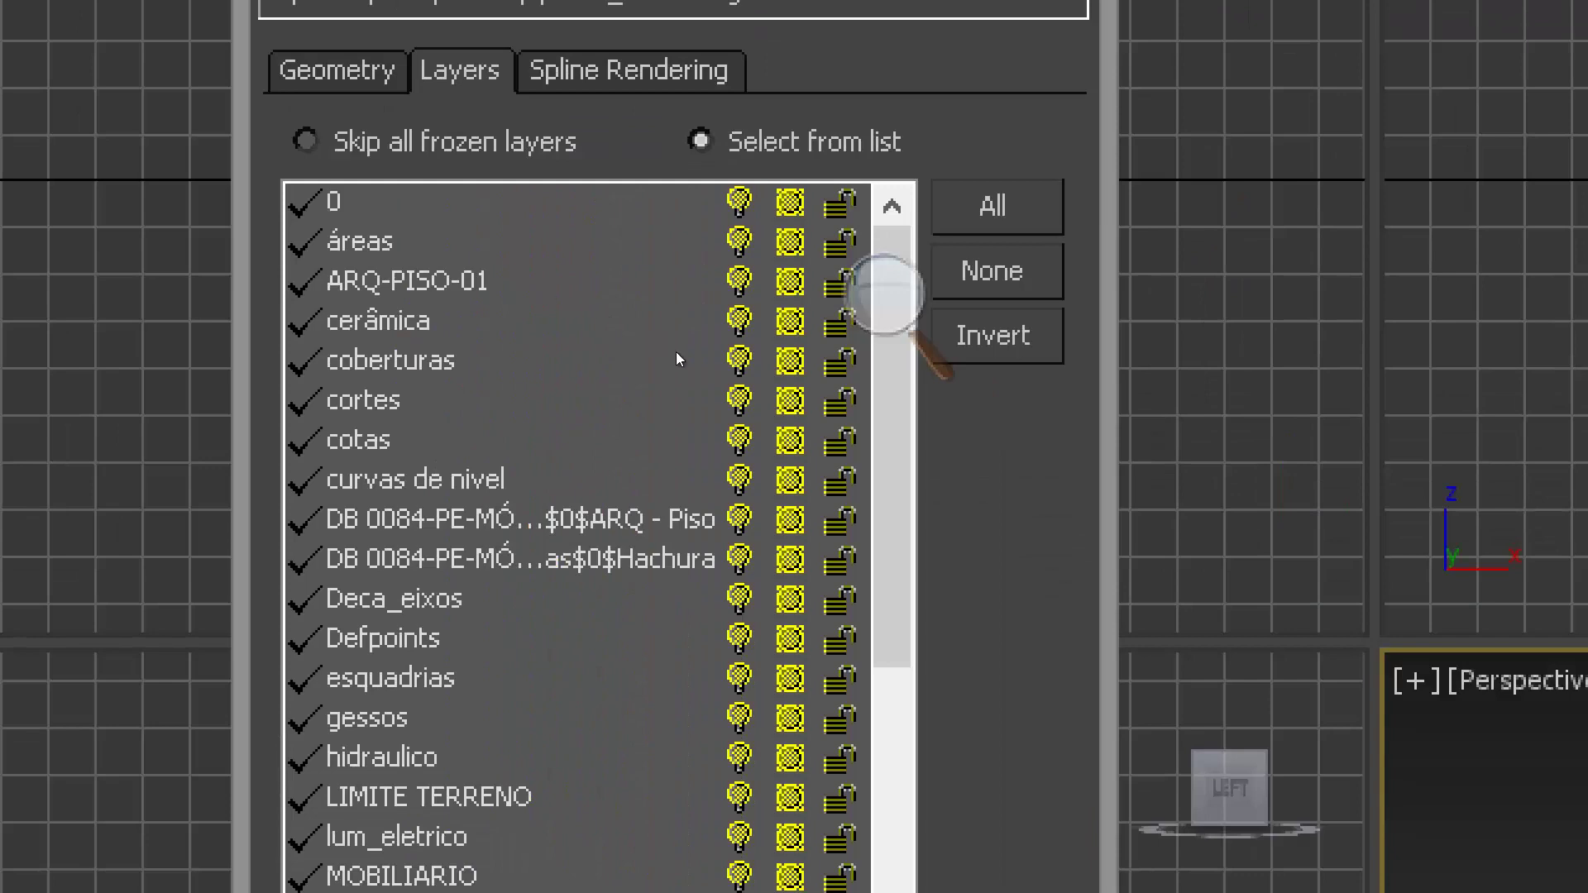
{"action": "left_click", "coordinate": [992, 271]}
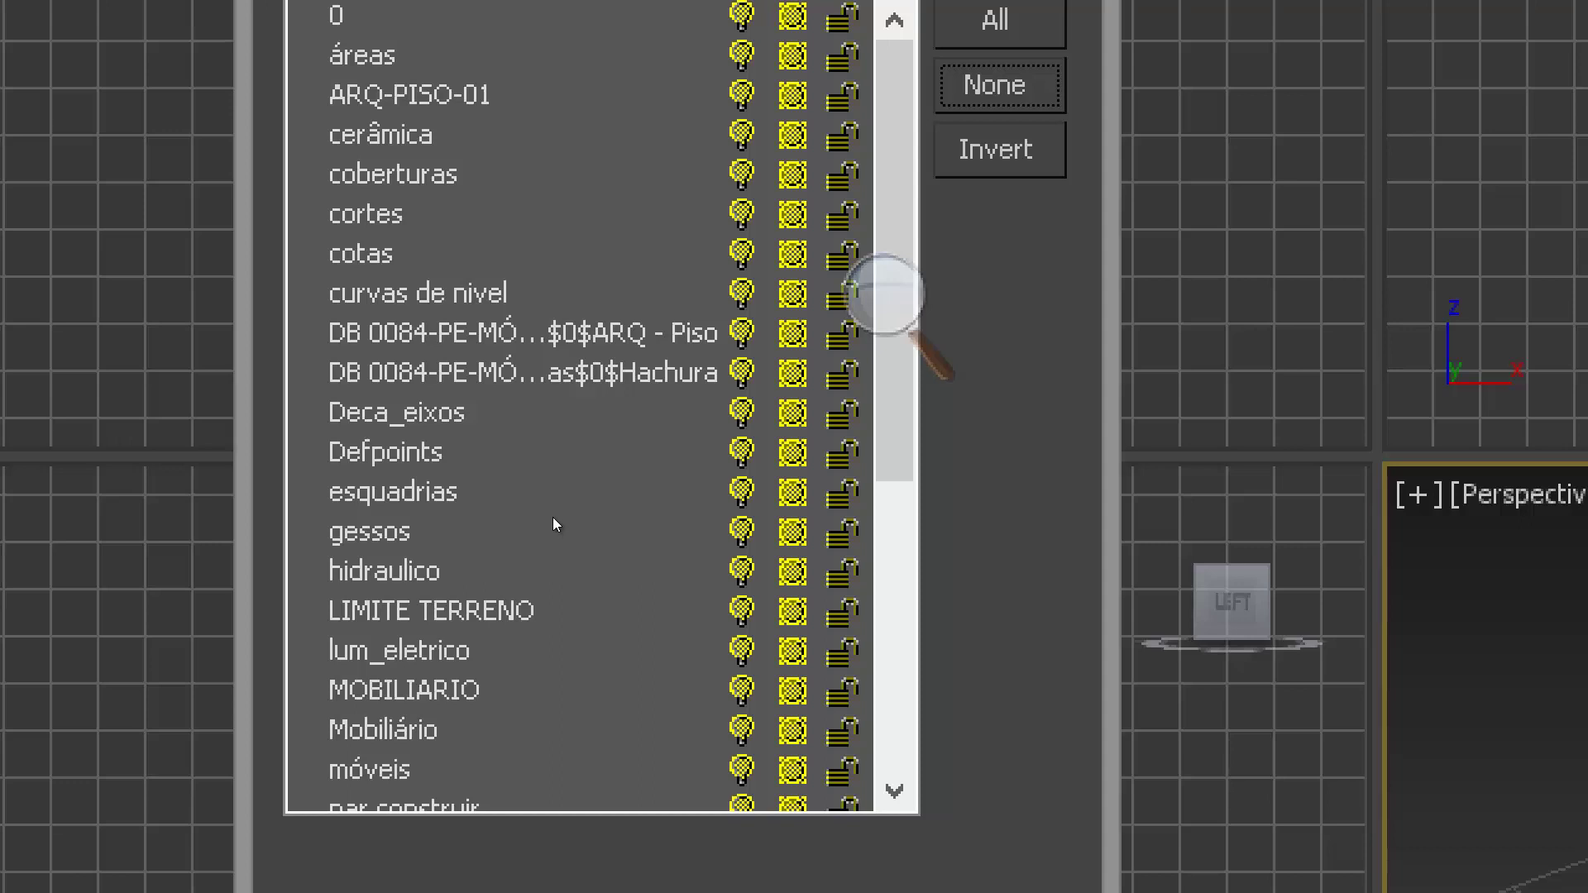
{"action": "scroll", "coordinate": [617, 465], "scroll_direction": "down", "scroll_amount": 5}
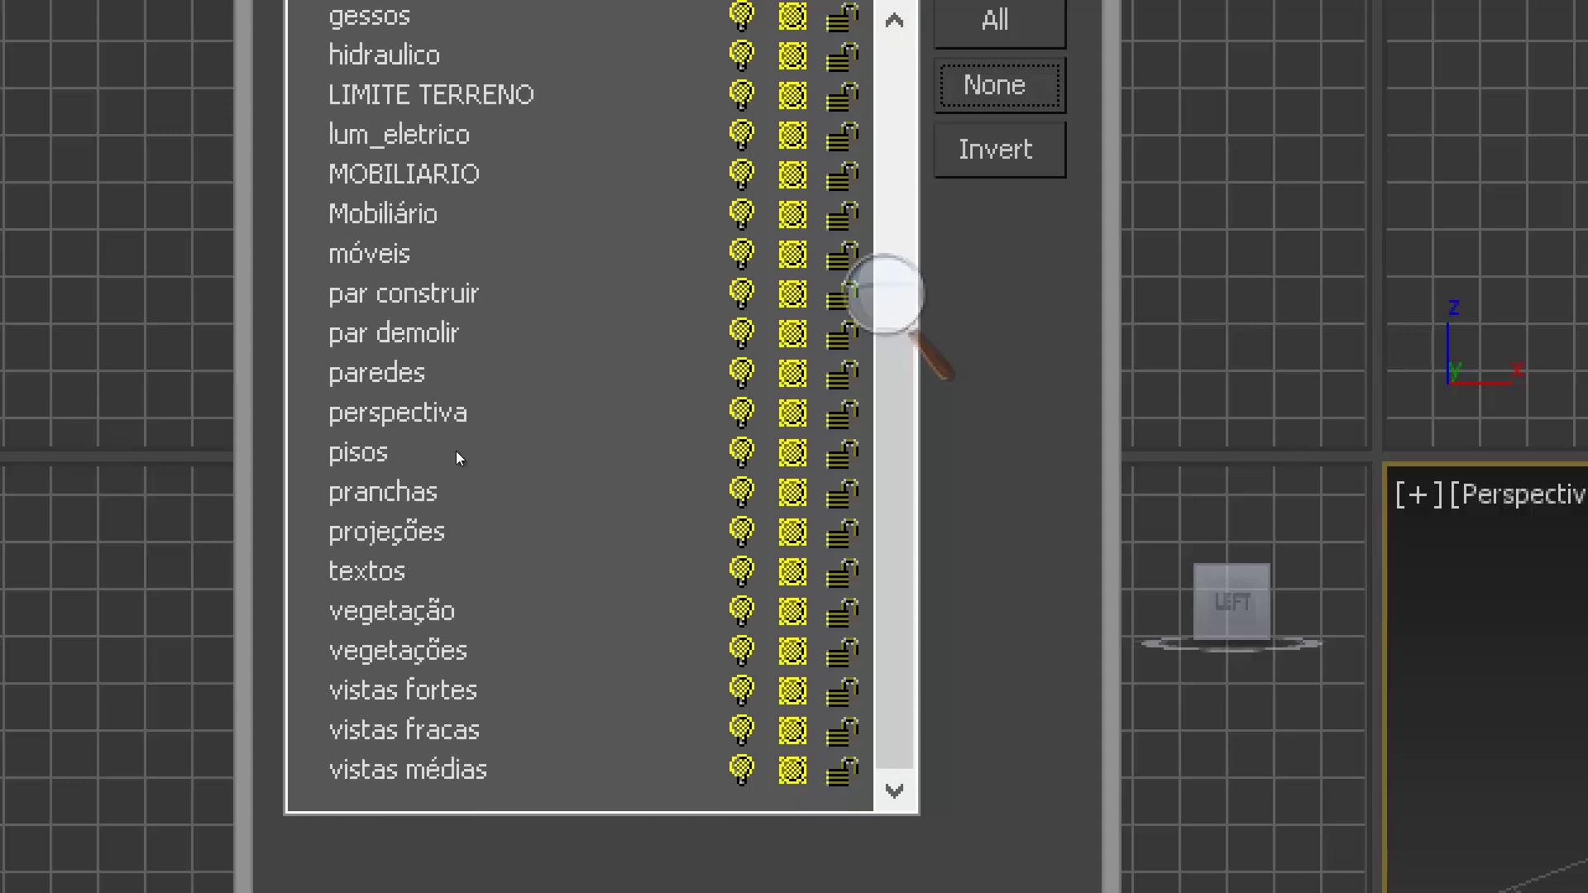
{"action": "left_click", "coordinate": [450, 450]}
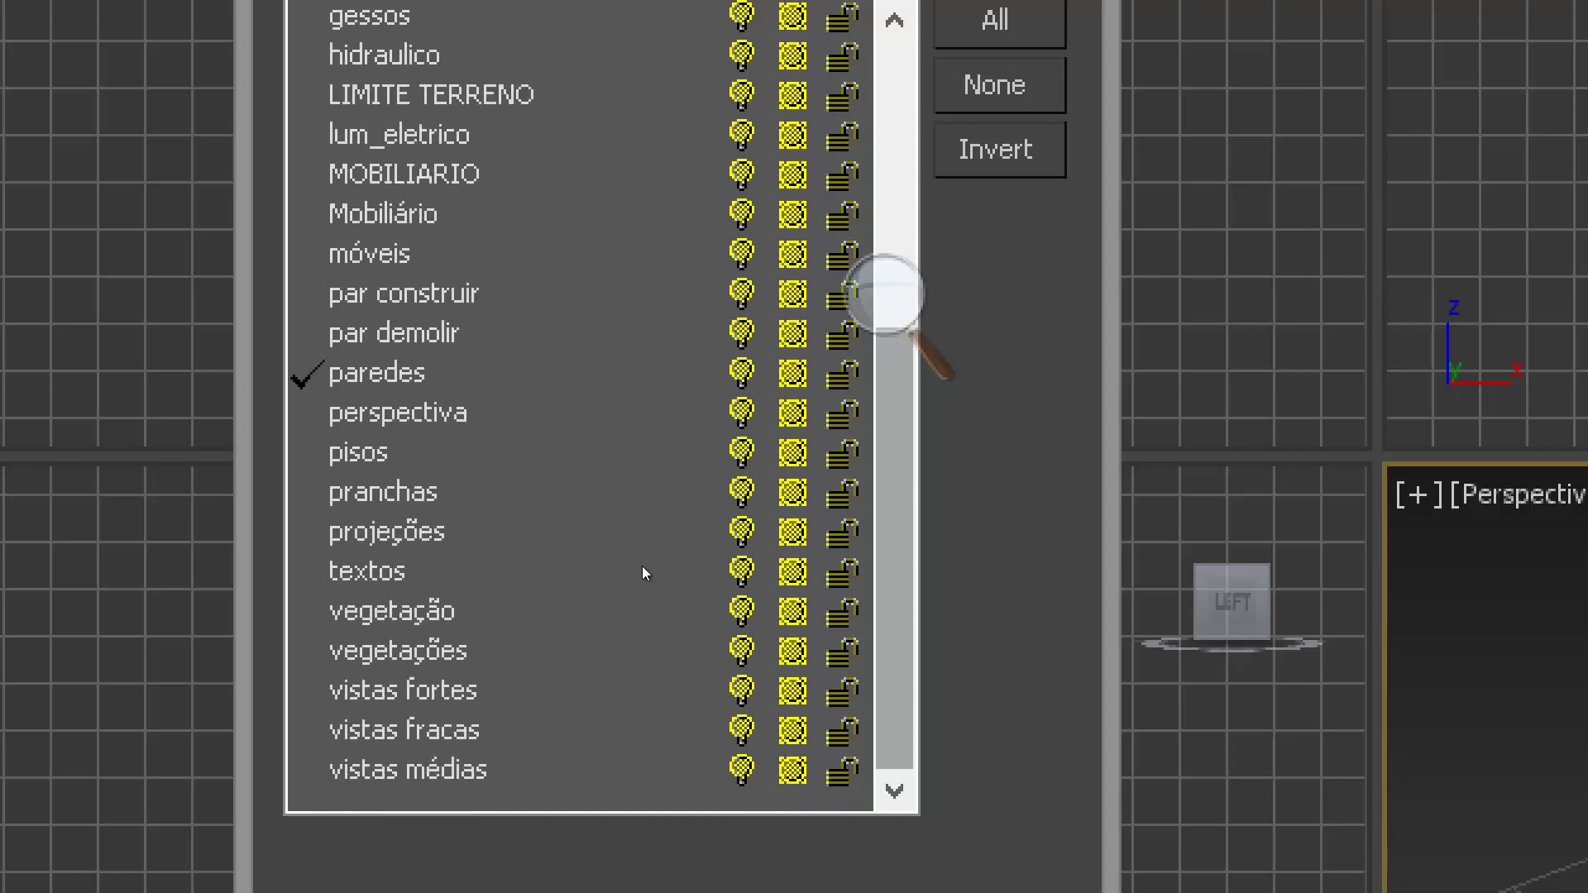
{"action": "scroll", "coordinate": [641, 565], "scroll_direction": "up", "scroll_amount": 4}
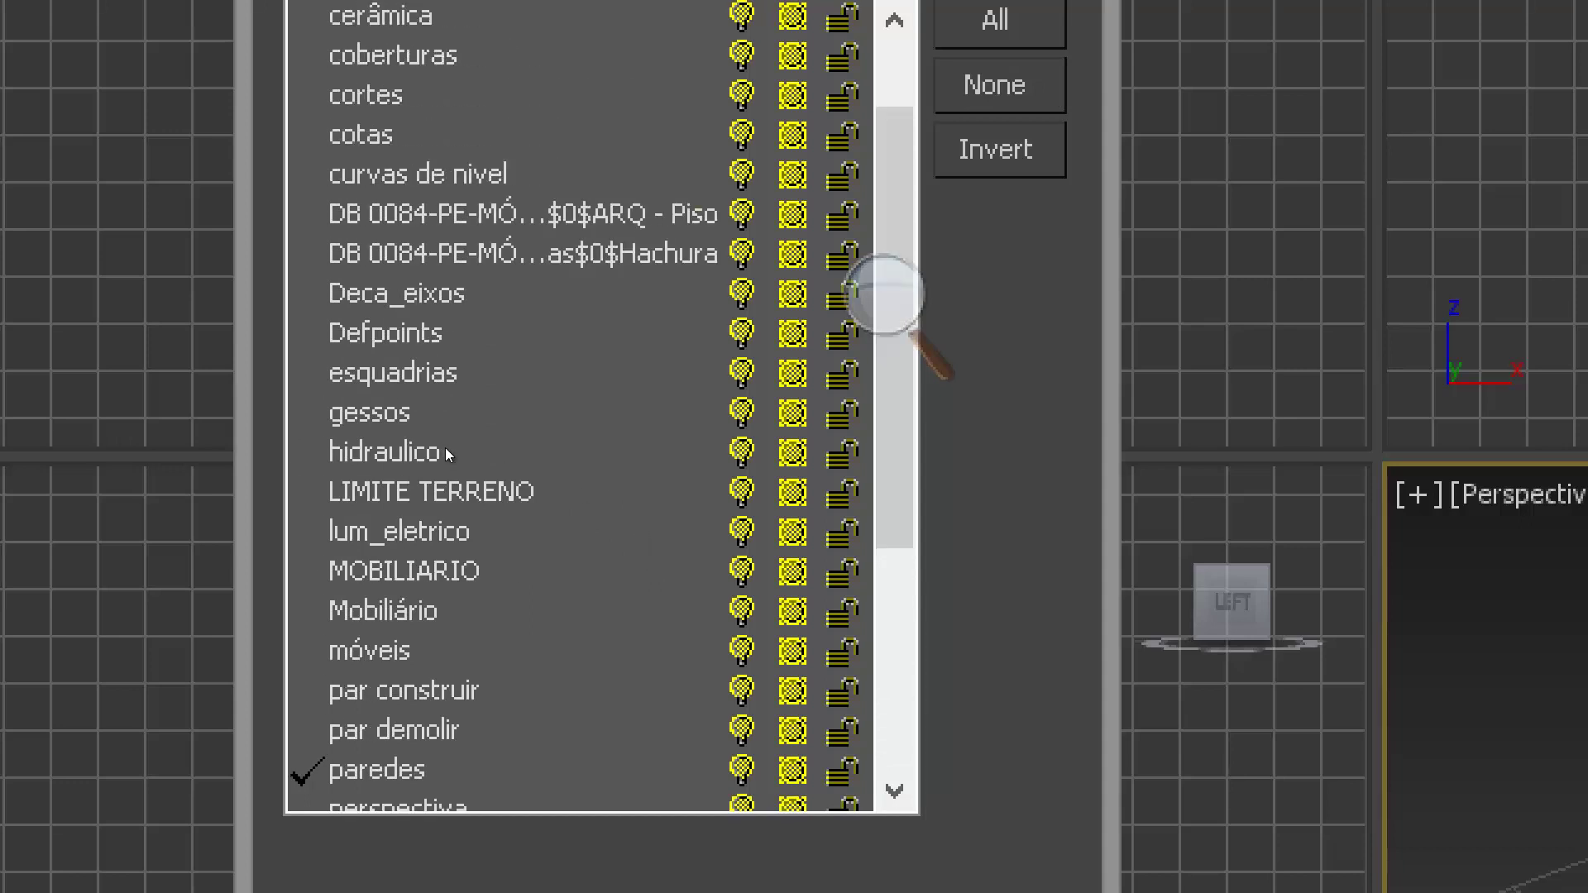
{"action": "left_click", "coordinate": [446, 454]}
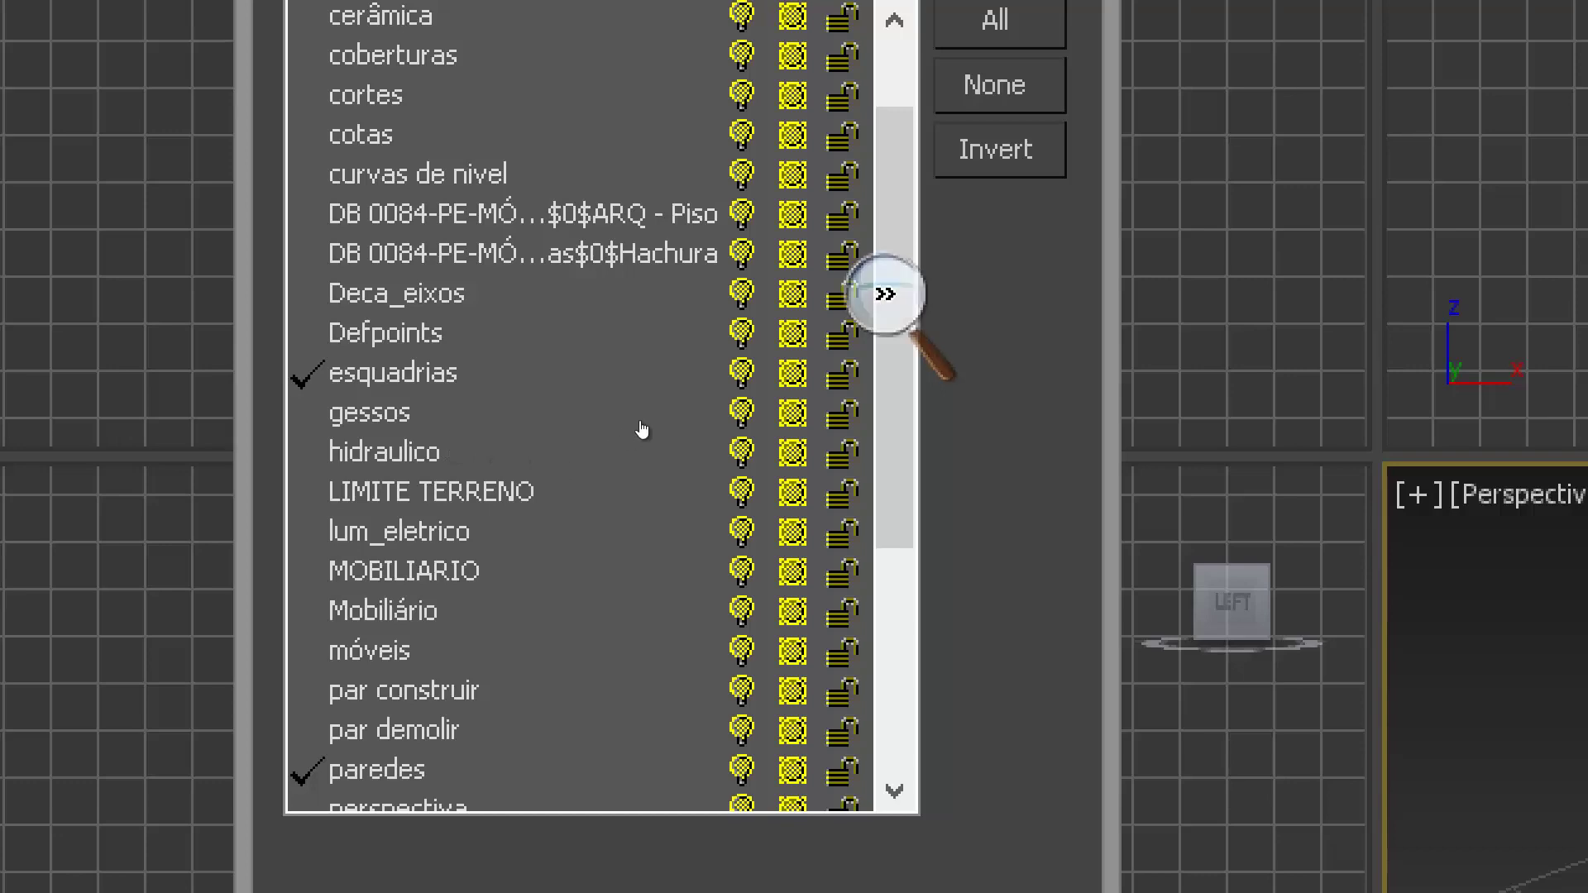
Step: Restore the normal screen size, close the screen magnifier and import the selected wall and frame layers
{"action": "key", "text": "super+minus"}
{"action": "key", "text": "super+minus"}
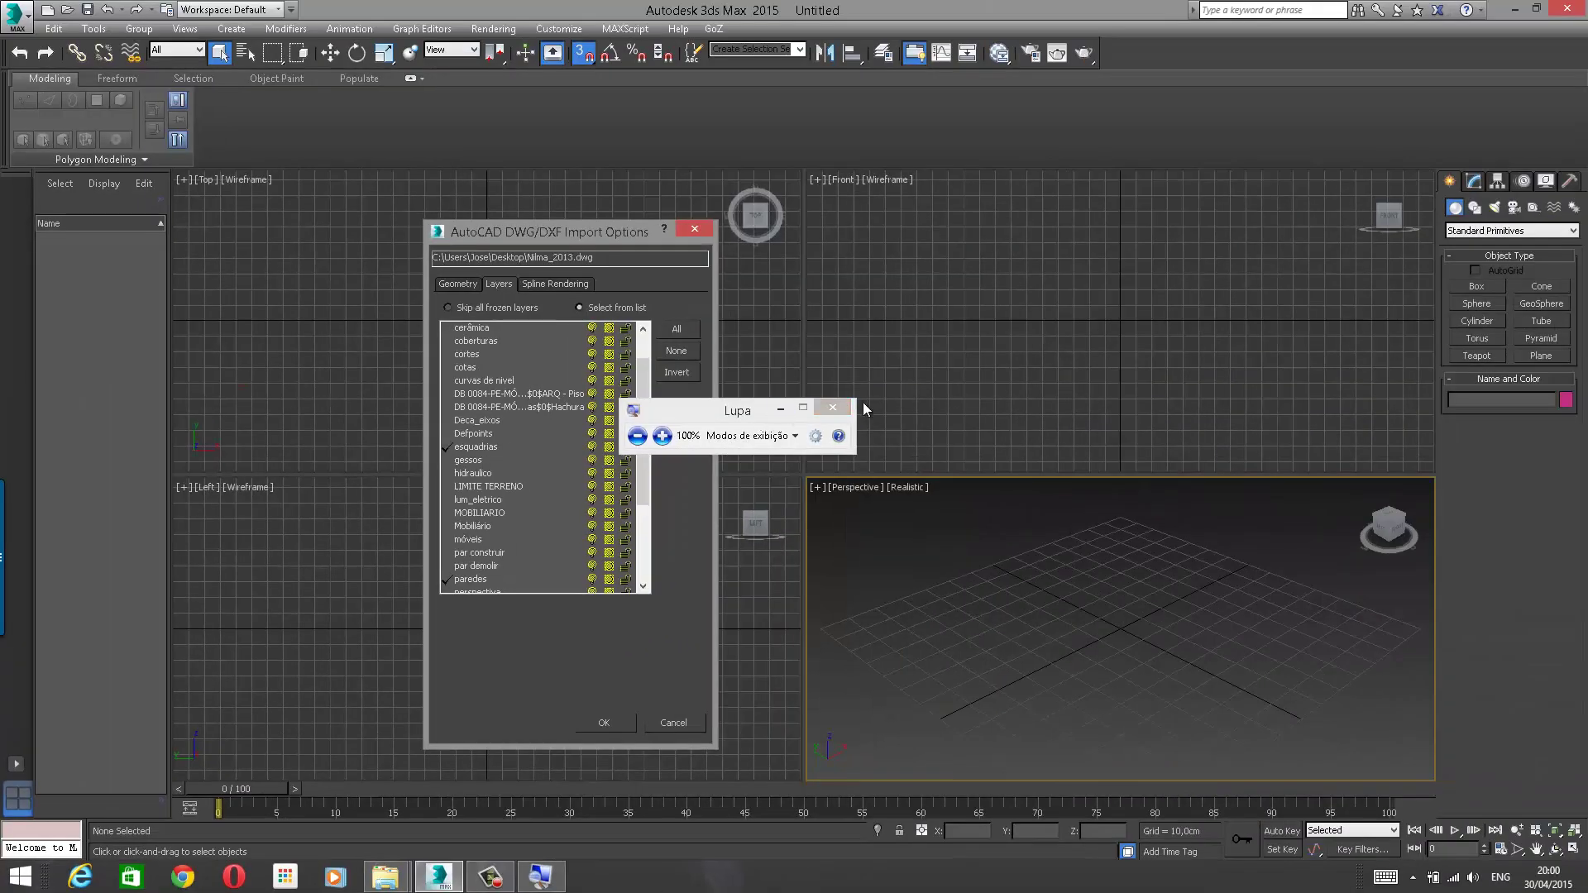
{"action": "left_click", "coordinate": [847, 409]}
{"action": "key", "text": "F9"}
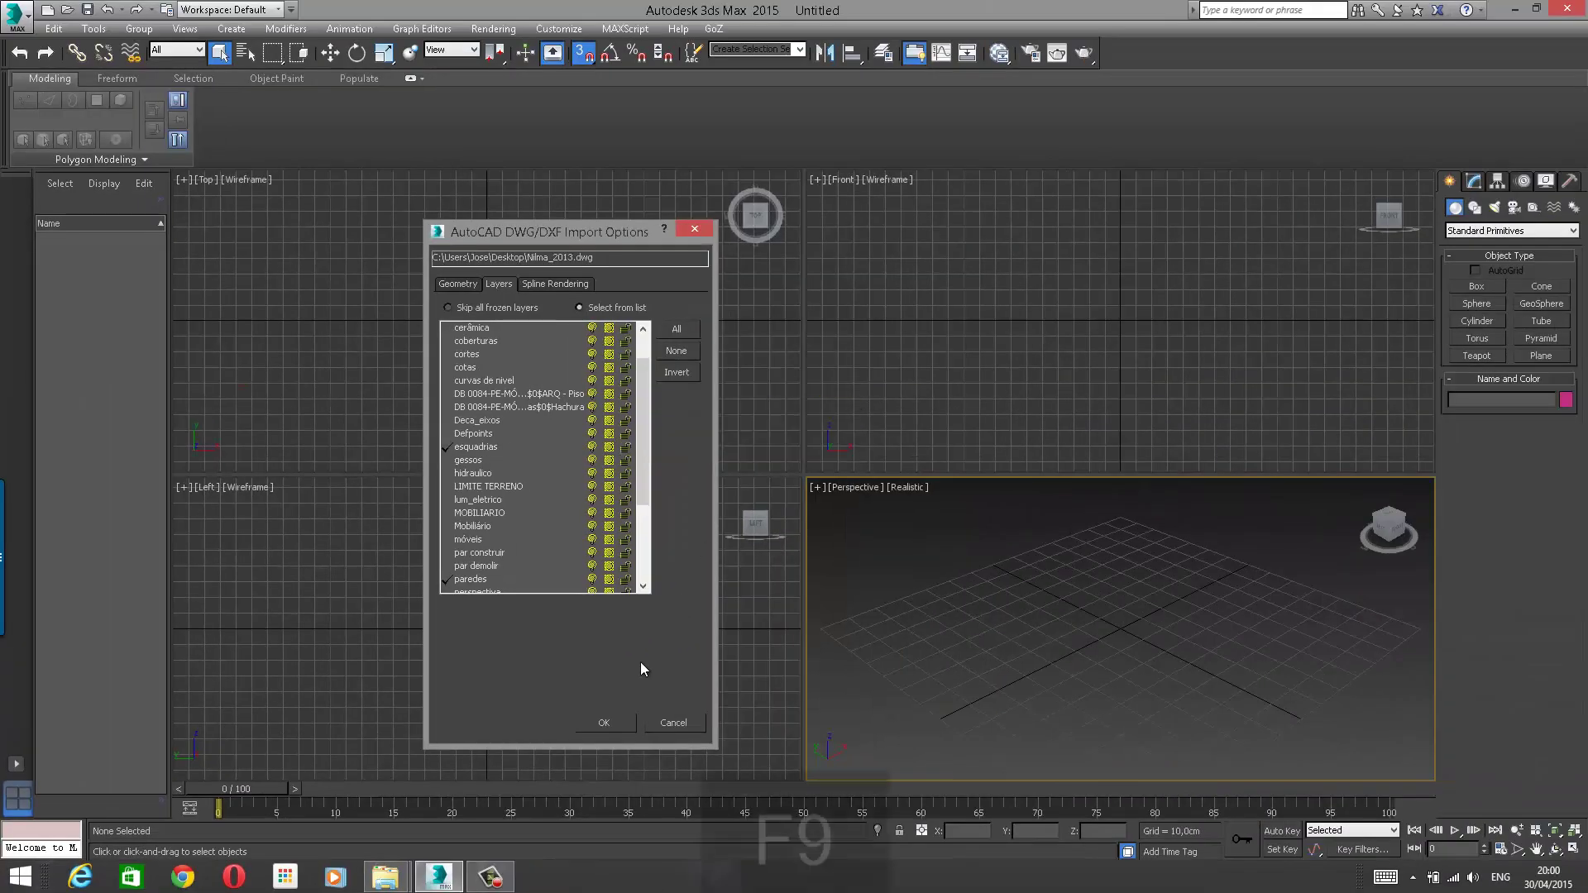
{"action": "left_click", "coordinate": [614, 721]}
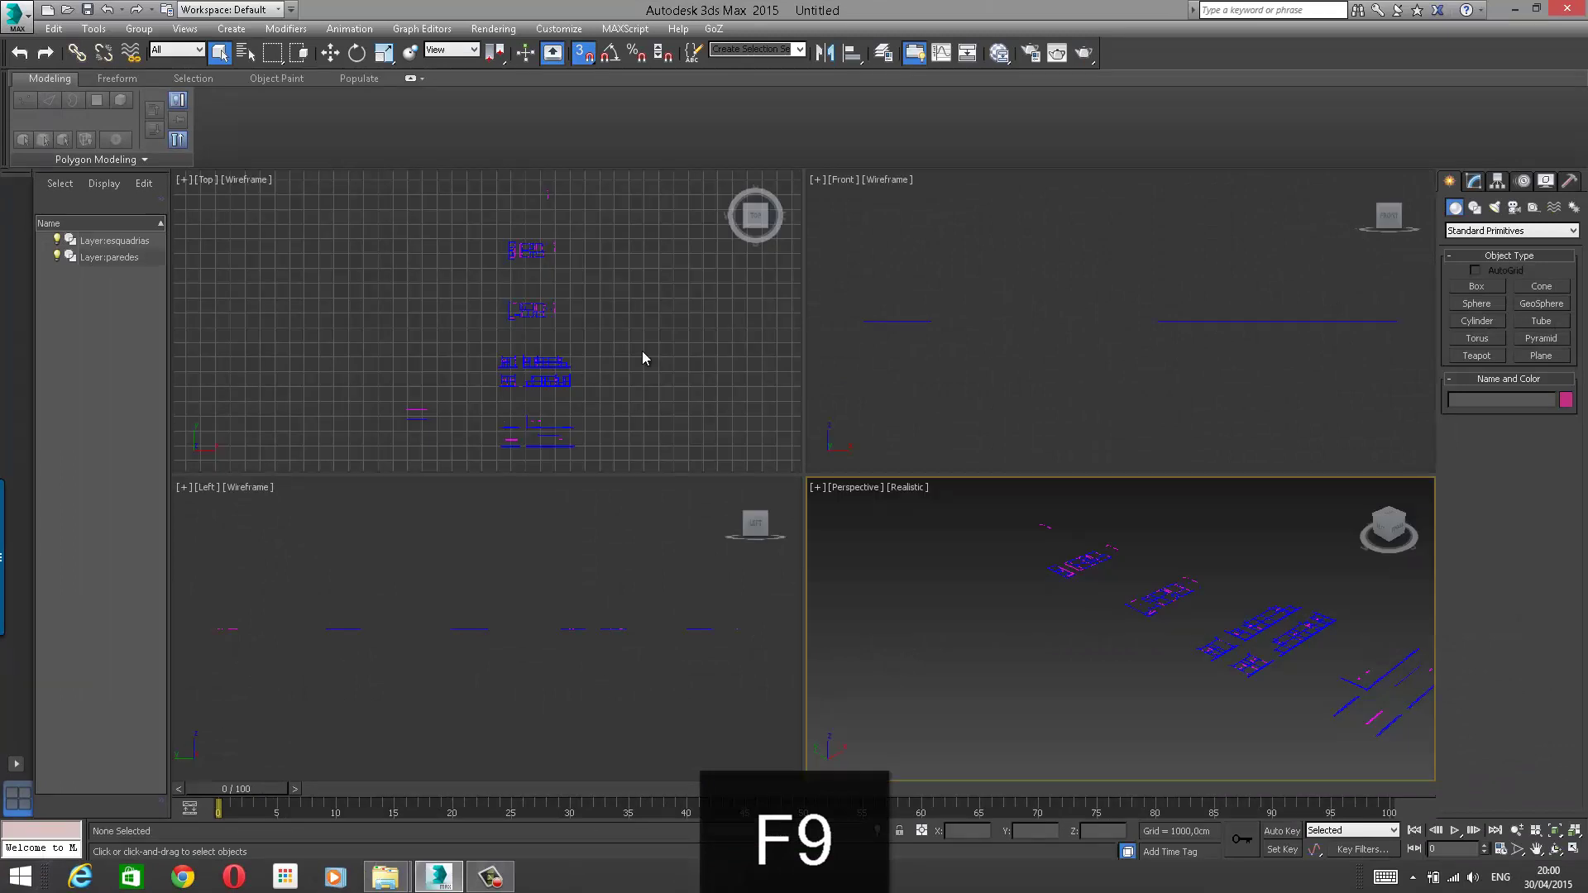
Step: Examine the imported walls and frames of the floor plan up close in the Top view
{"action": "middle_click_drag", "start_coordinate": [542, 278], "coordinate": [514, 365]}
{"action": "scroll", "coordinate": [514, 363], "scroll_direction": "up", "scroll_amount": 12}
{"action": "middle_click_drag", "start_coordinate": [341, 255], "coordinate": [425, 440]}
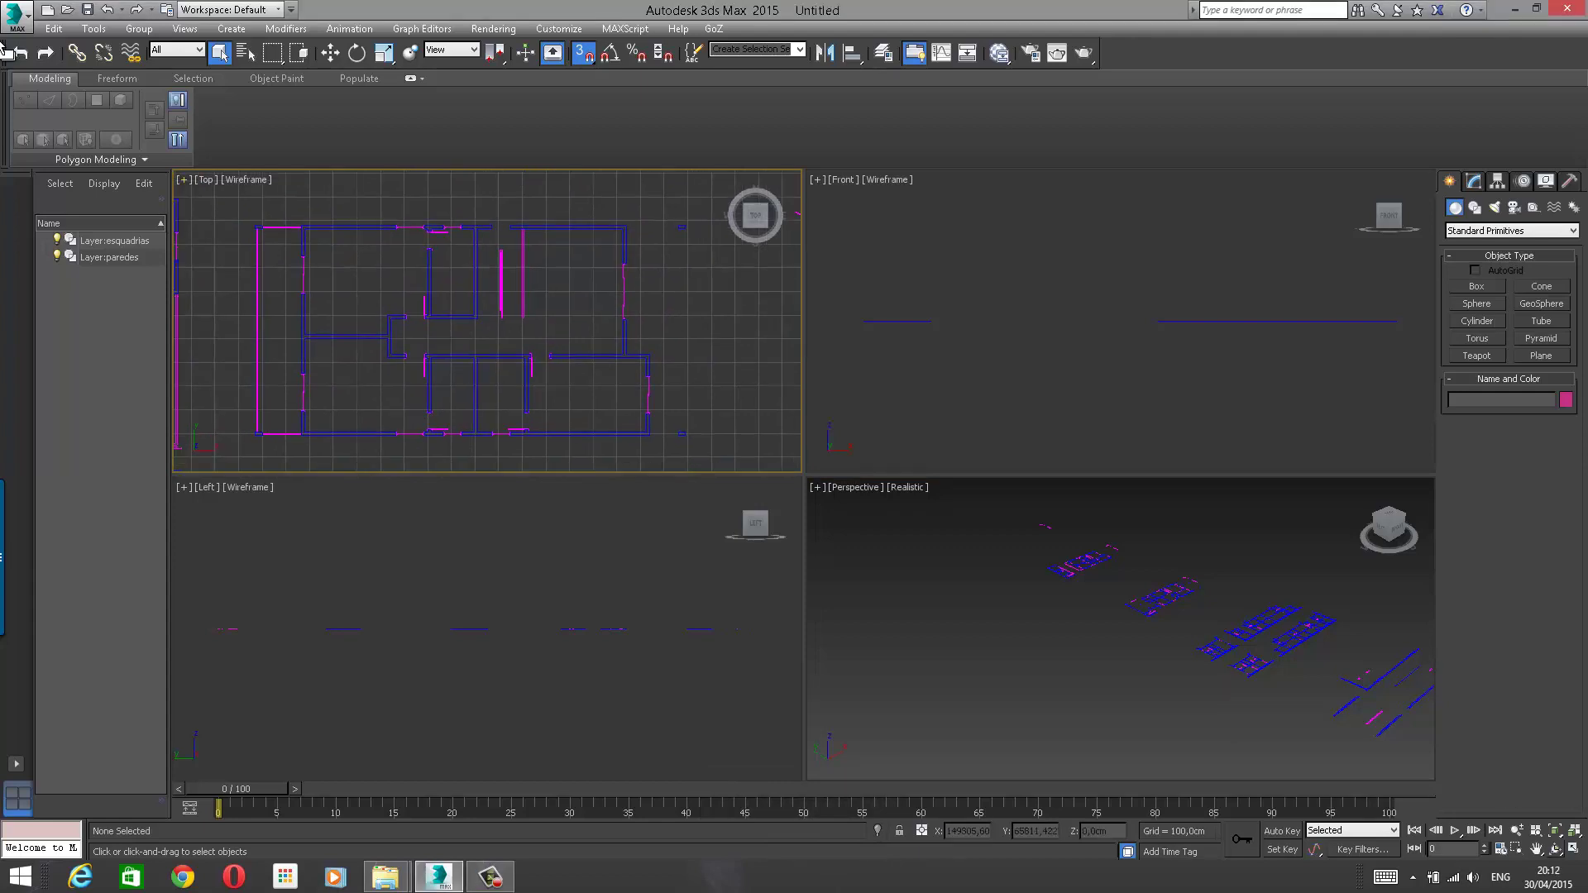
{"action": "middle_click_drag", "start_coordinate": [414, 219], "coordinate": [517, 275]}
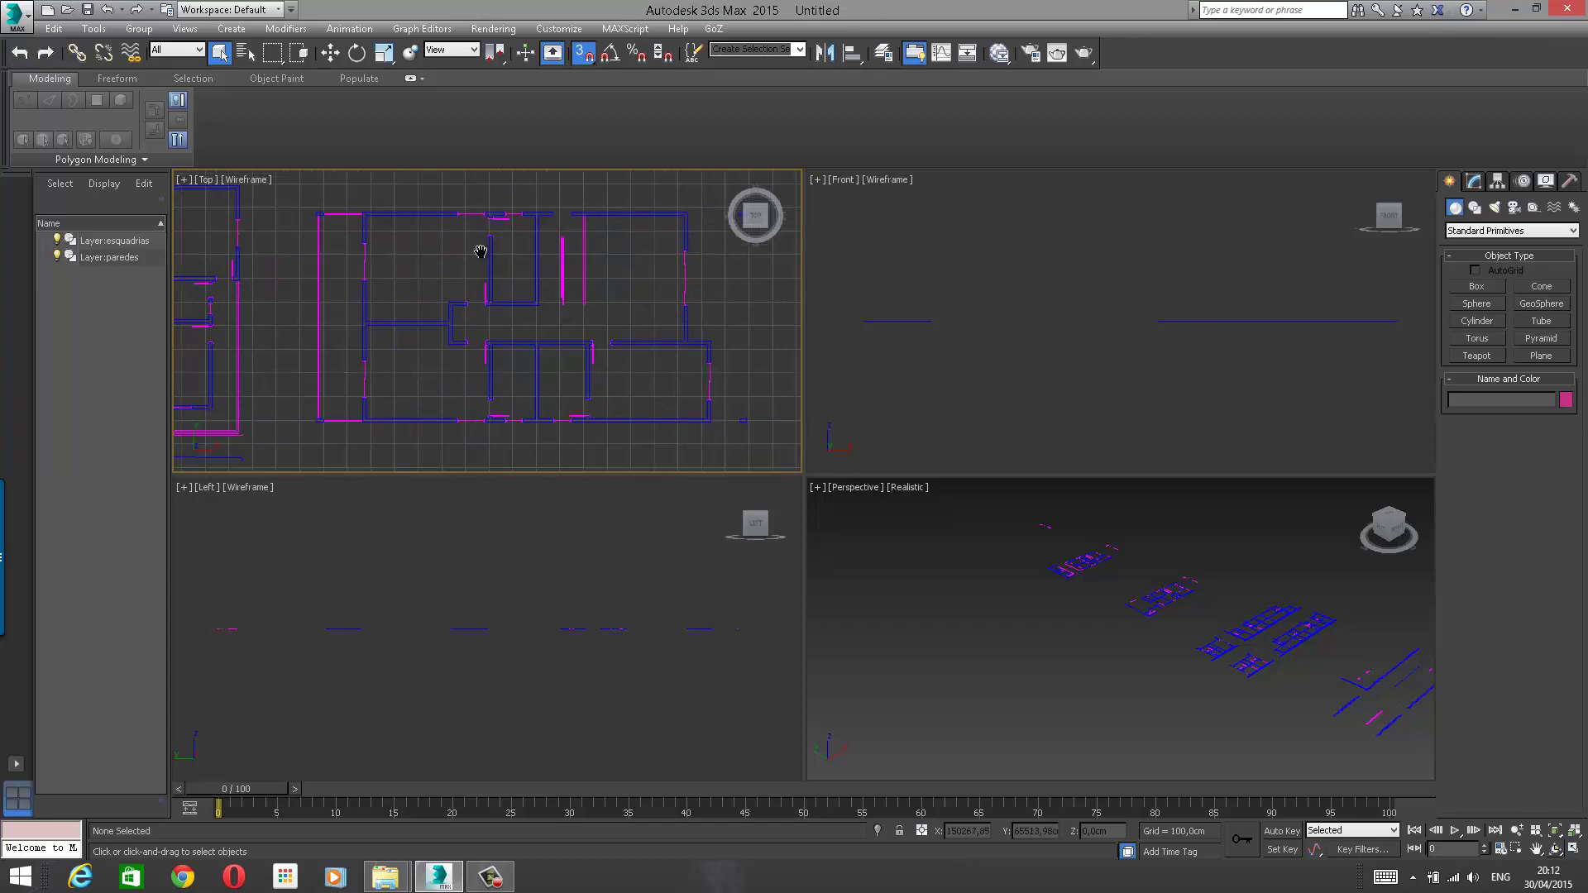
{"action": "middle_click_drag", "start_coordinate": [432, 250], "coordinate": [463, 280]}
{"action": "scroll", "coordinate": [439, 272], "scroll_direction": "down", "scroll_amount": 2}
{"action": "scroll", "coordinate": [463, 280], "scroll_direction": "up", "scroll_amount": 5}
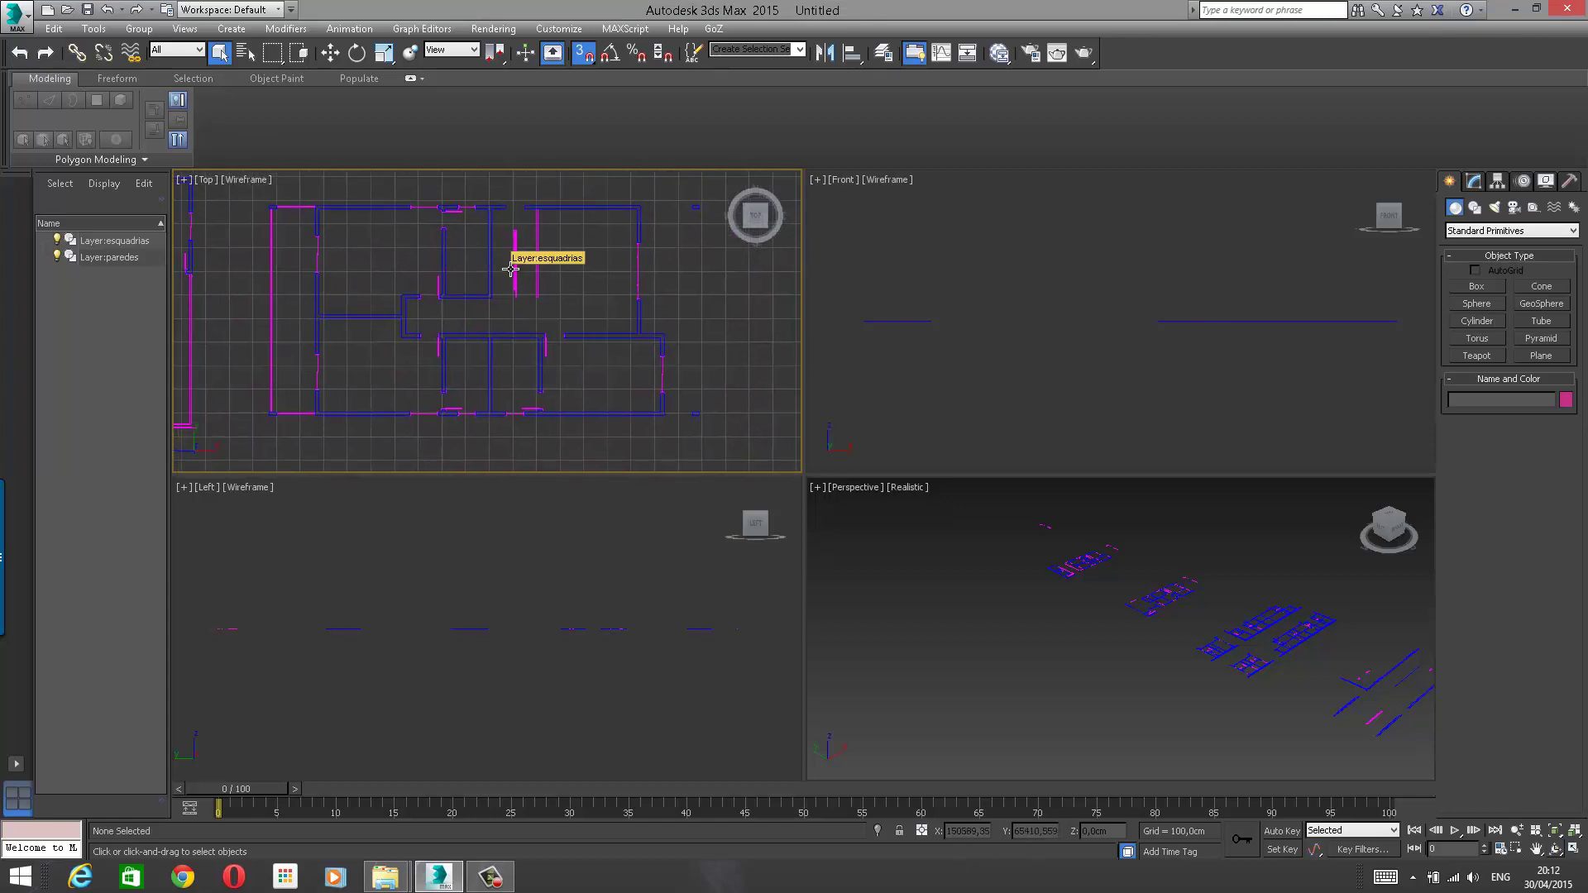
{"action": "scroll", "coordinate": [500, 305], "scroll_direction": "up", "scroll_amount": 2}
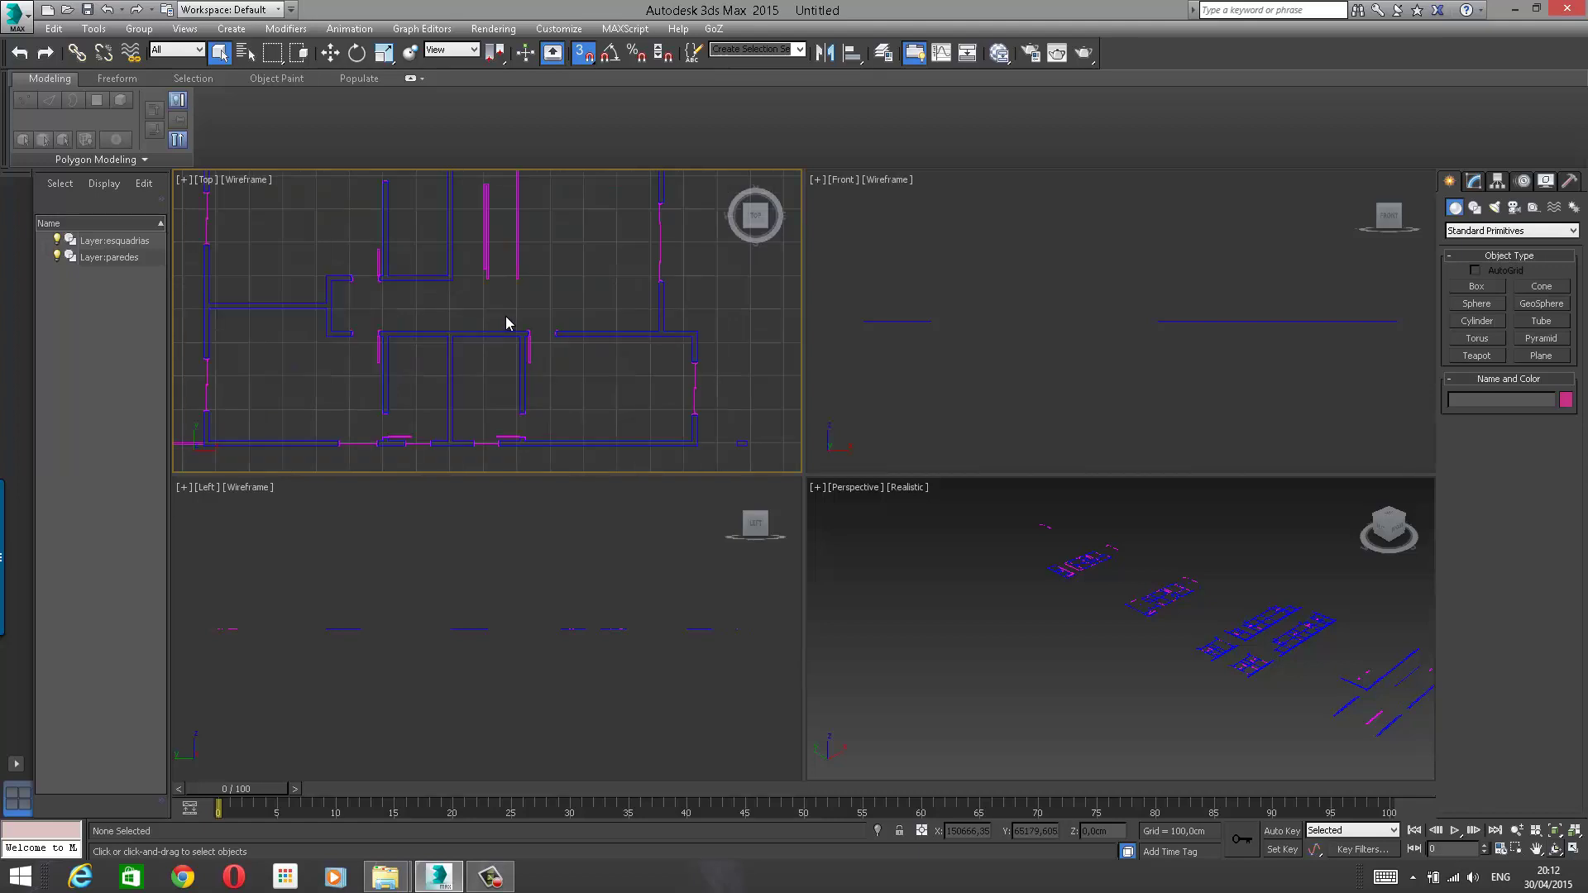
{"action": "scroll", "coordinate": [506, 322], "scroll_direction": "up", "scroll_amount": 4}
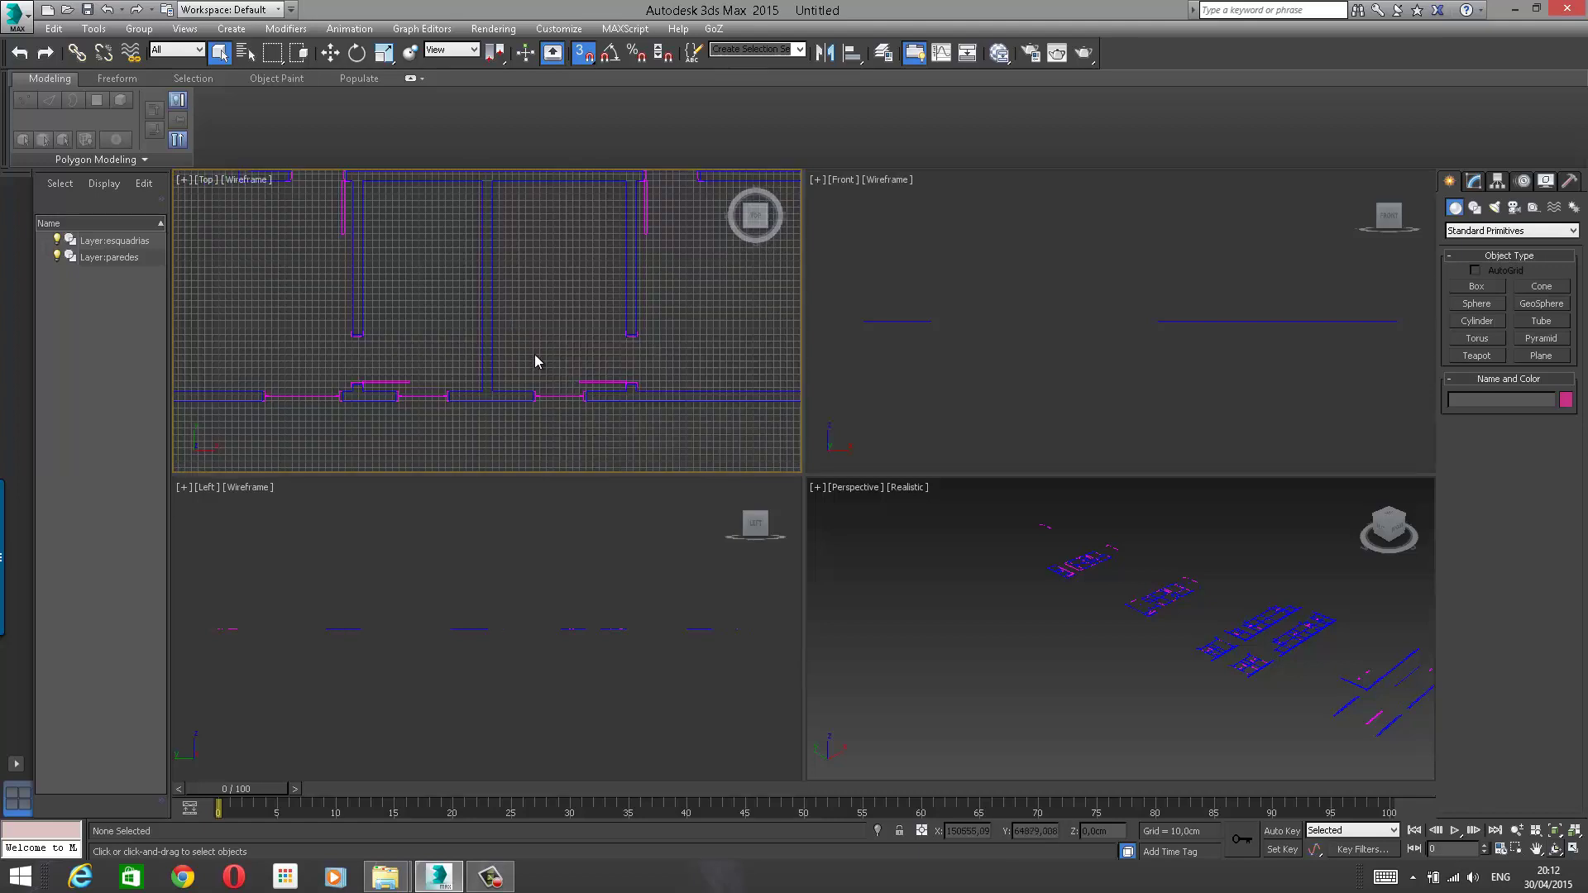
{"action": "scroll", "coordinate": [534, 331], "scroll_direction": "up", "scroll_amount": 2}
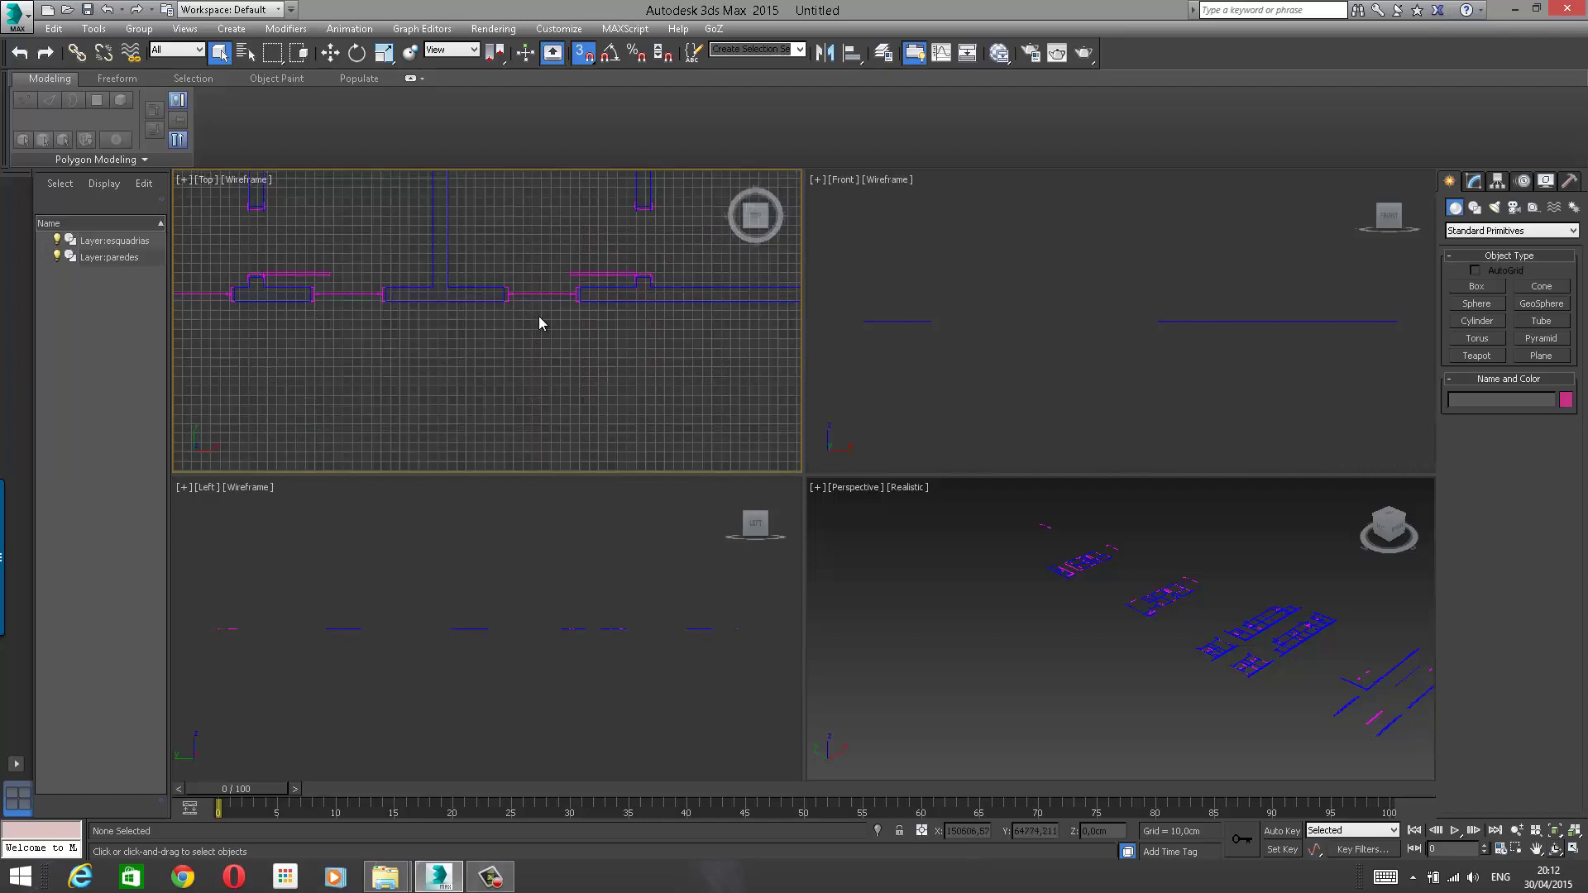
{"action": "middle_click_drag", "start_coordinate": [535, 297], "coordinate": [468, 340]}
{"action": "scroll", "coordinate": [469, 340], "scroll_direction": "down", "scroll_amount": 2}
{"action": "scroll", "coordinate": [555, 298], "scroll_direction": "down", "scroll_amount": 2}
{"action": "scroll", "coordinate": [569, 308], "scroll_direction": "up", "scroll_amount": 2}
{"action": "middle_click_drag", "start_coordinate": [552, 286], "coordinate": [426, 361]}
{"action": "scroll", "coordinate": [563, 313], "scroll_direction": "down", "scroll_amount": 1}
{"action": "scroll", "coordinate": [563, 313], "scroll_direction": "down", "scroll_amount": 3}
{"action": "middle_click_drag", "start_coordinate": [510, 312], "coordinate": [687, 338]}
{"action": "scroll", "coordinate": [496, 323], "scroll_direction": "up", "scroll_amount": 2}
{"action": "scroll", "coordinate": [582, 327], "scroll_direction": "down", "scroll_amount": 2}
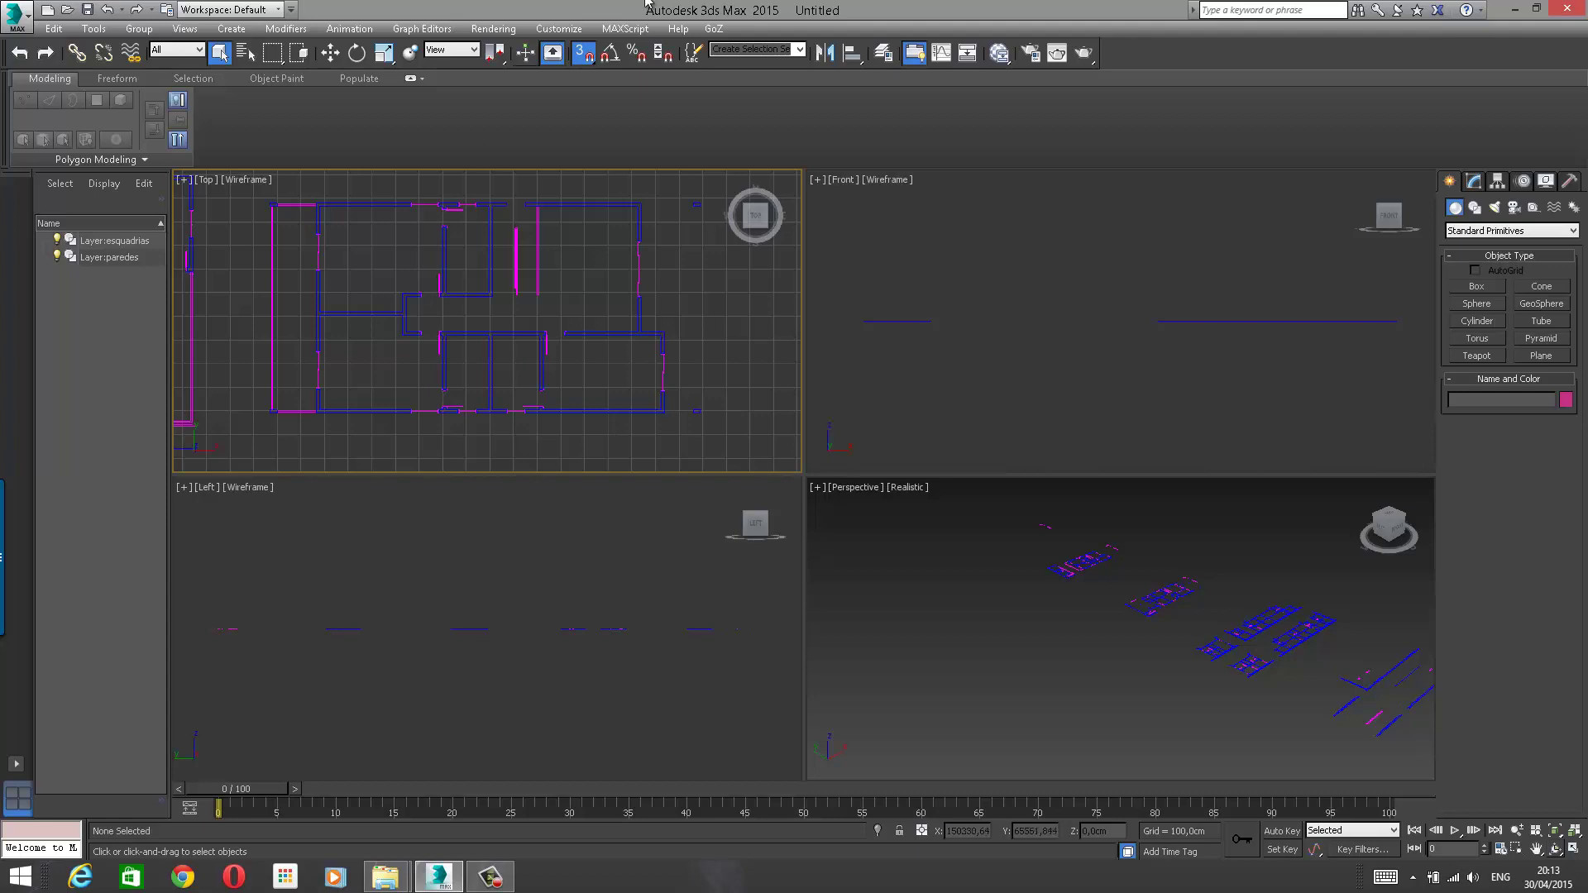
Step: Start another import of Nilma_2013.dwg into the scene and set its incoming file units to Meters
{"action": "left_click", "coordinate": [15, 15]}
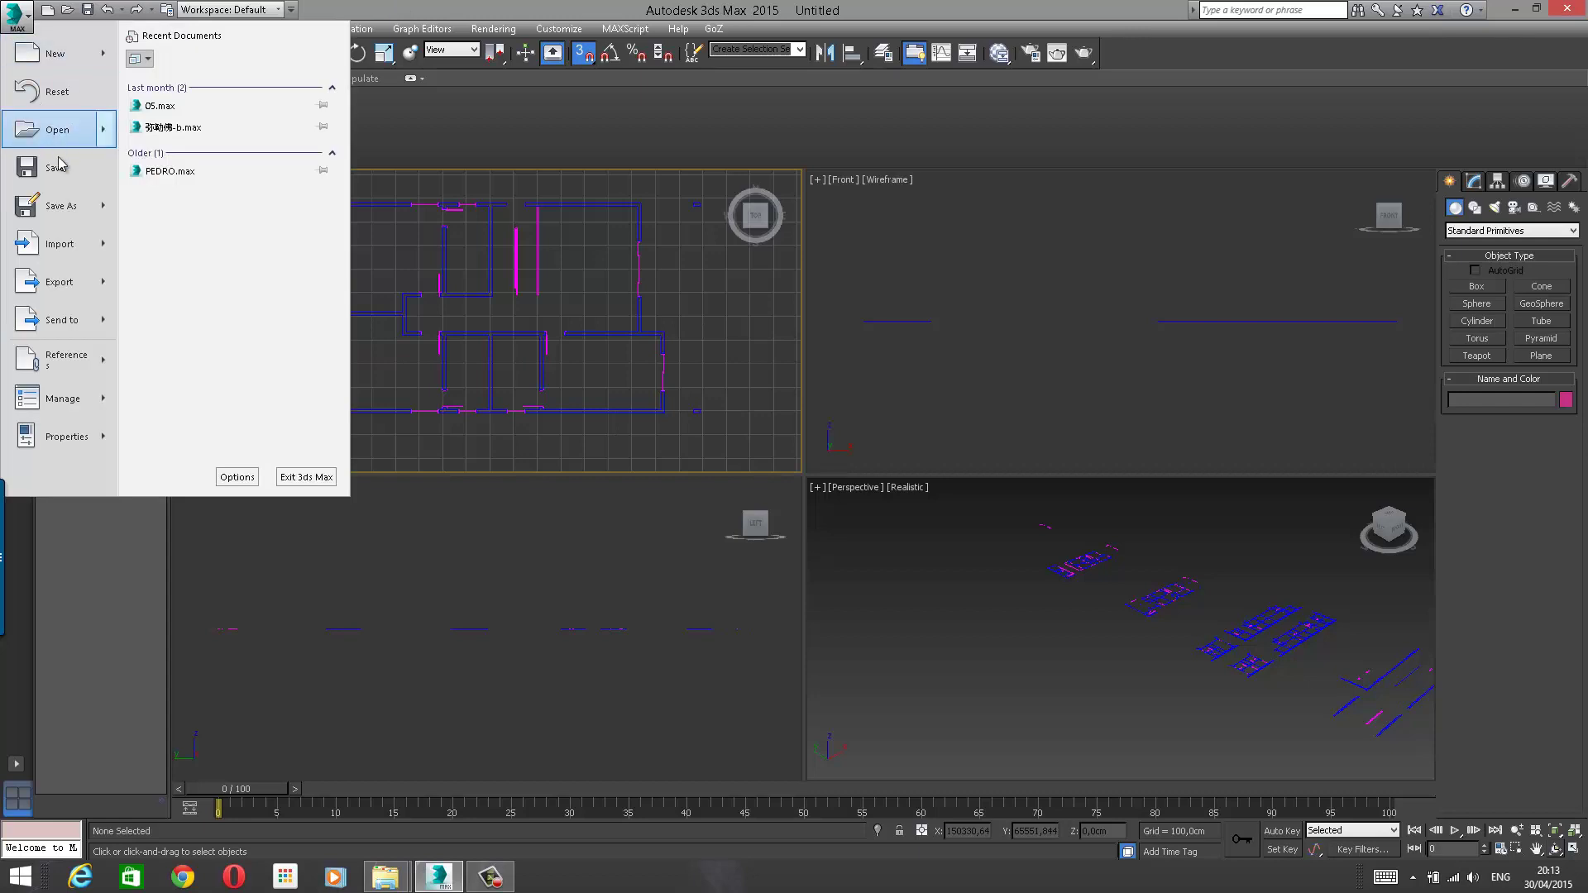
{"action": "mouse_move", "coordinate": [54, 244]}
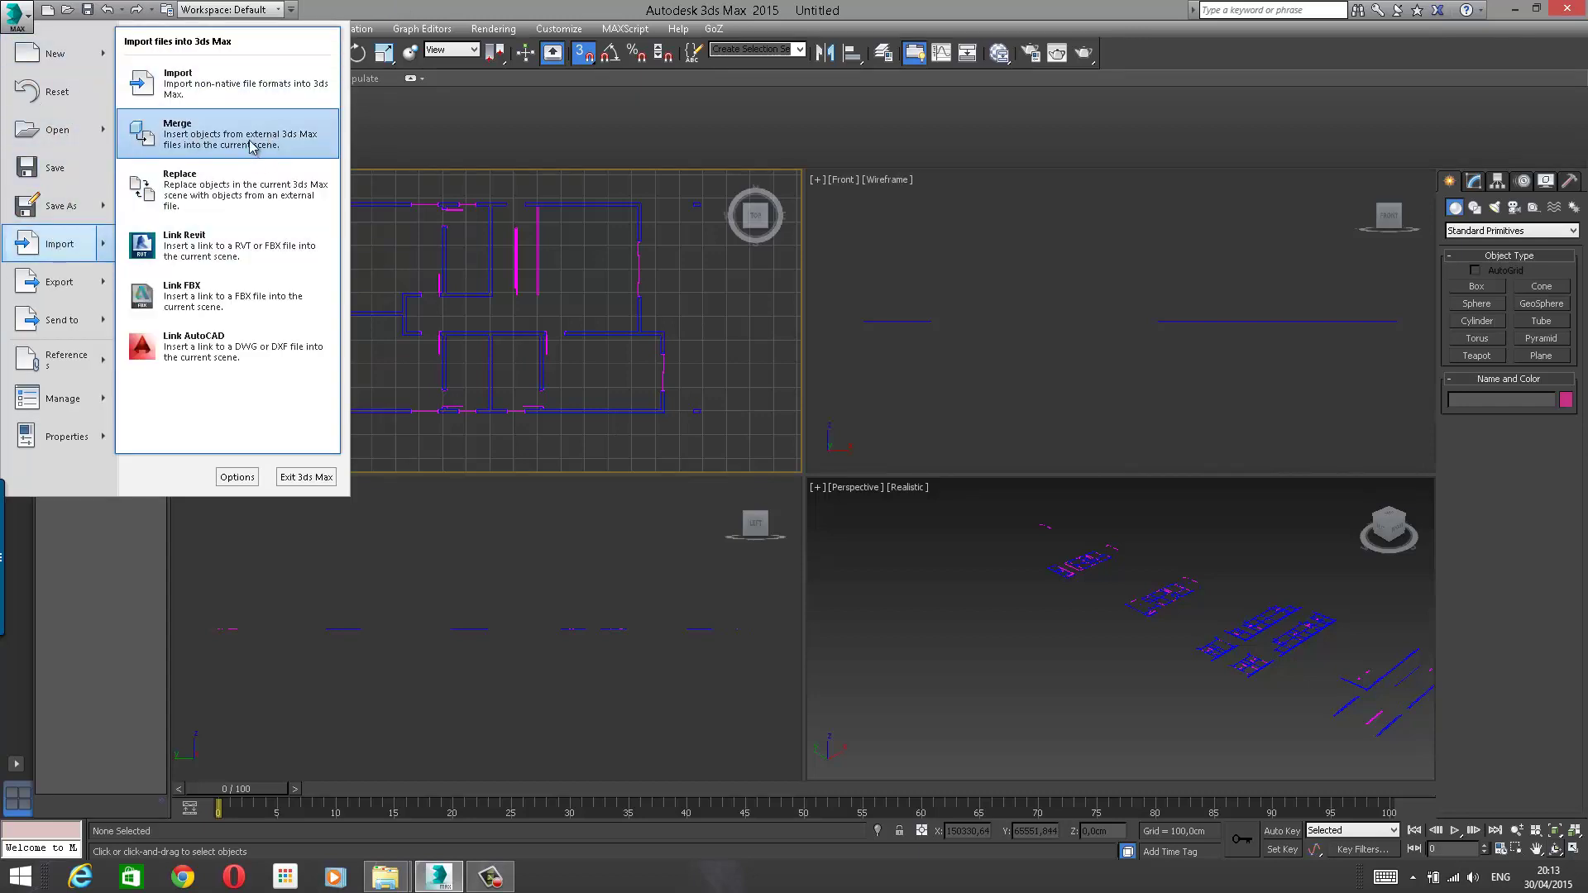
{"action": "left_click", "coordinate": [199, 83]}
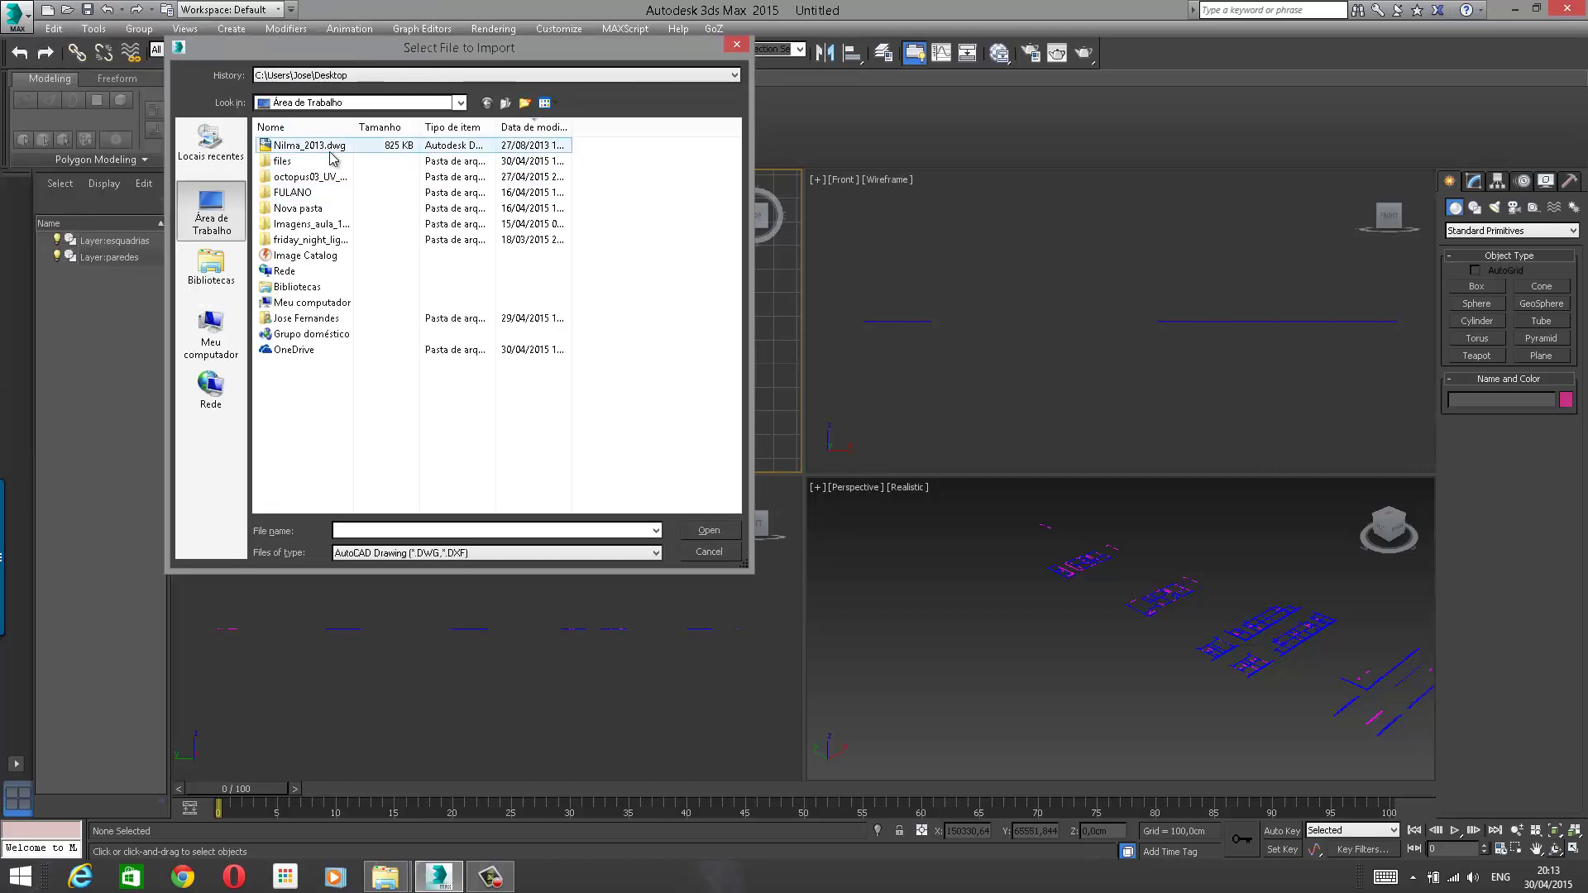
{"action": "left_click", "coordinate": [718, 534]}
{"action": "left_click", "coordinate": [681, 229]}
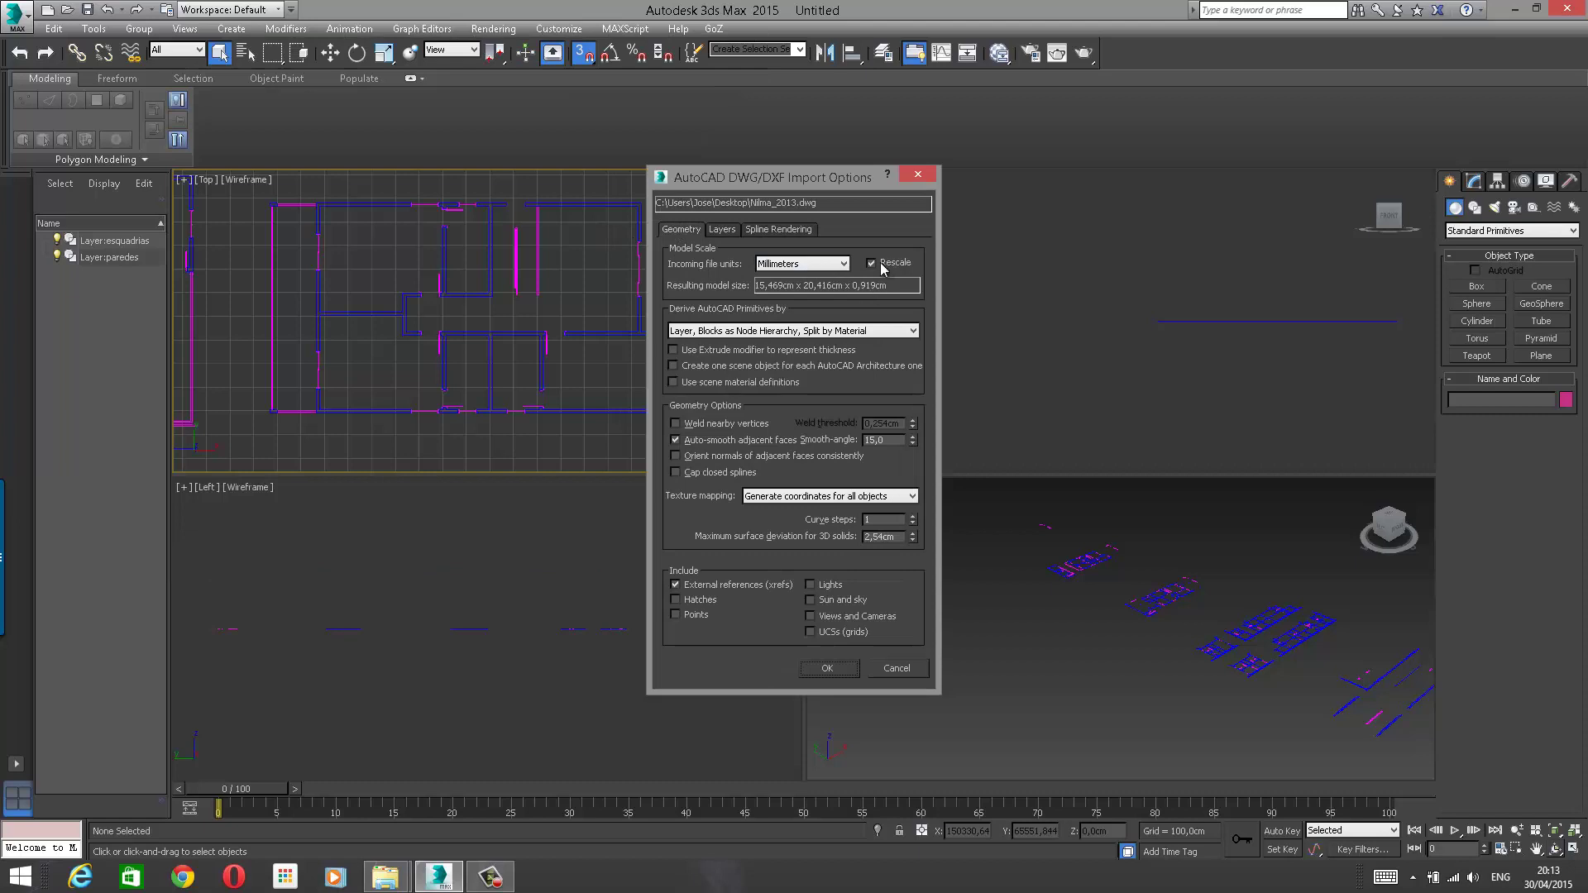
{"action": "left_click", "coordinate": [819, 264]}
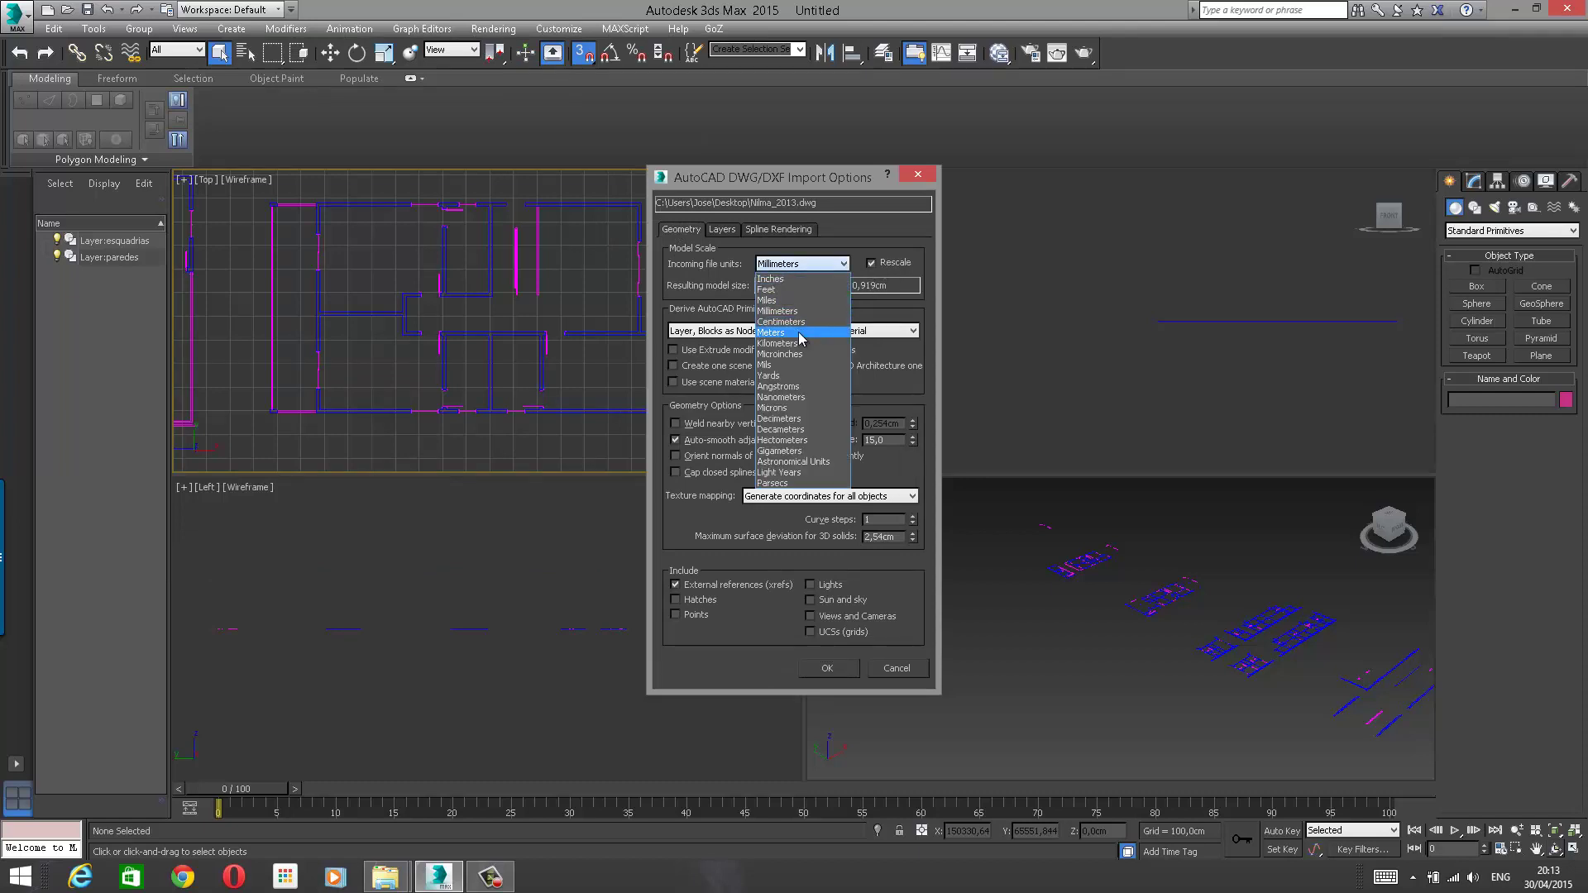
{"action": "left_click", "coordinate": [800, 332]}
Step: Import only the cotas layer and examine it over the floor plan in the Top view
{"action": "left_click", "coordinate": [731, 229]}
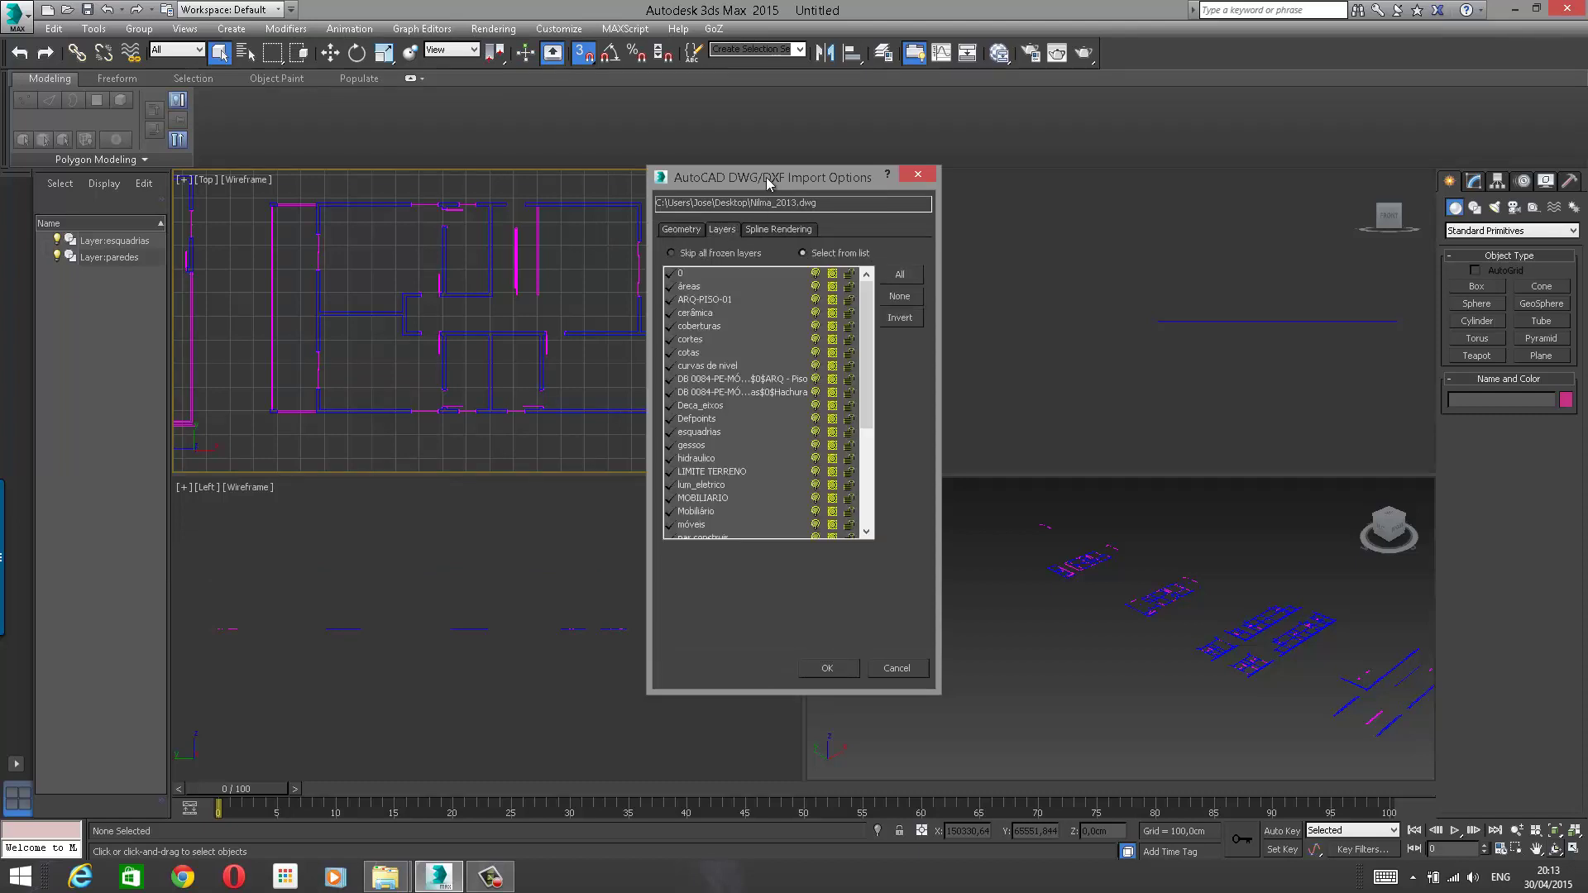
{"action": "left_click_drag", "start_coordinate": [766, 177], "coordinate": [469, 107]}
{"action": "left_click", "coordinate": [601, 226]}
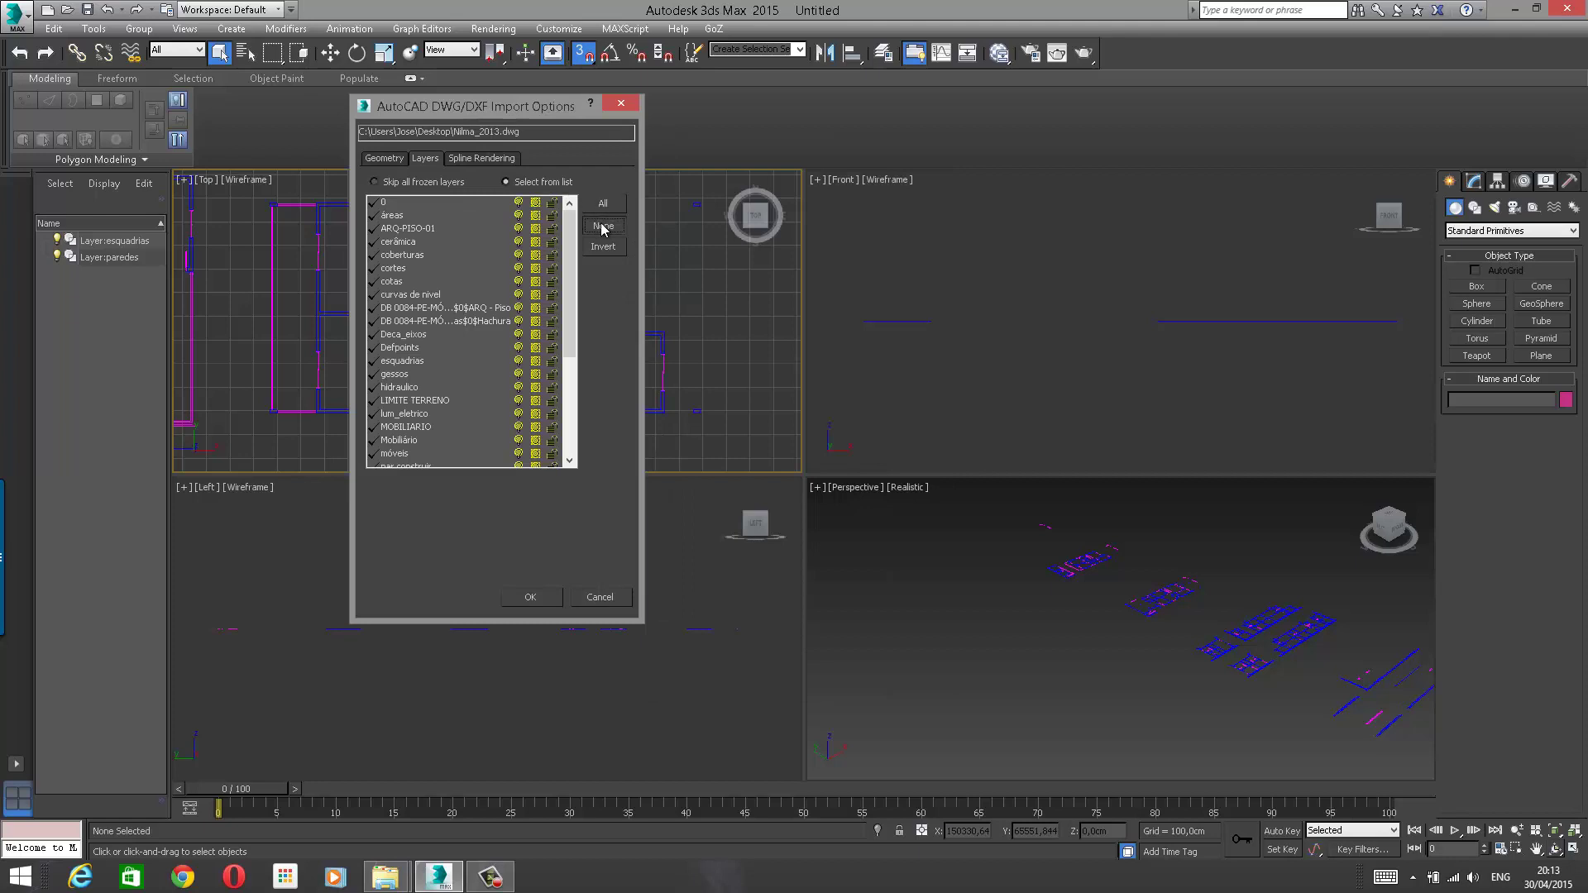
{"action": "left_click", "coordinate": [384, 285]}
{"action": "left_click", "coordinate": [530, 596]}
{"action": "scroll", "coordinate": [511, 316], "scroll_direction": "up", "scroll_amount": 10}
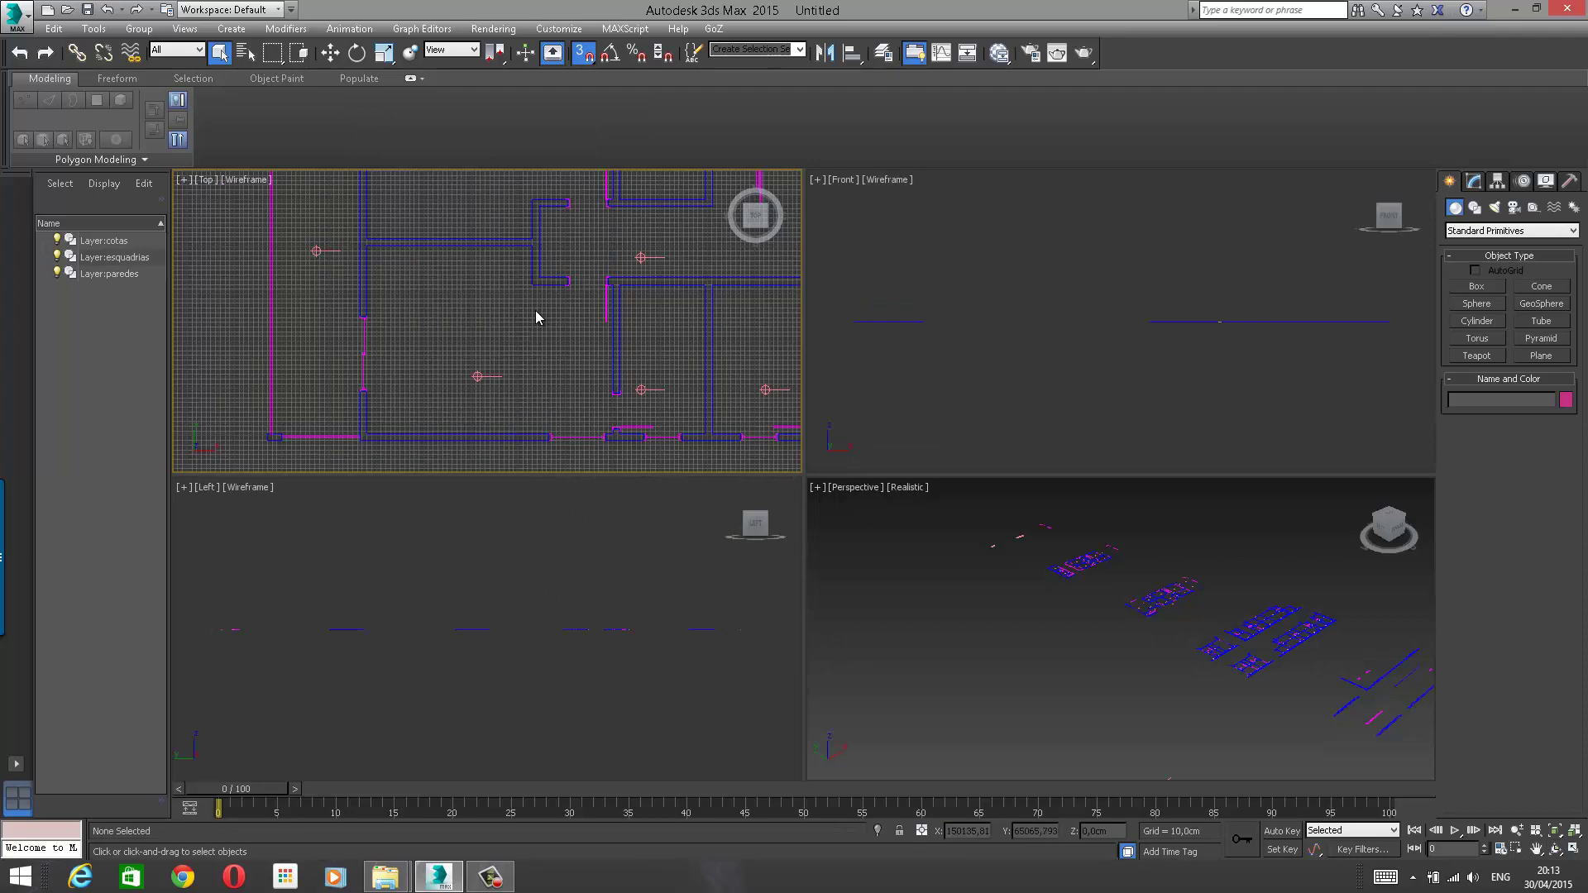
{"action": "scroll", "coordinate": [535, 311], "scroll_direction": "down", "scroll_amount": 5}
{"action": "scroll", "coordinate": [538, 311], "scroll_direction": "up", "scroll_amount": 5}
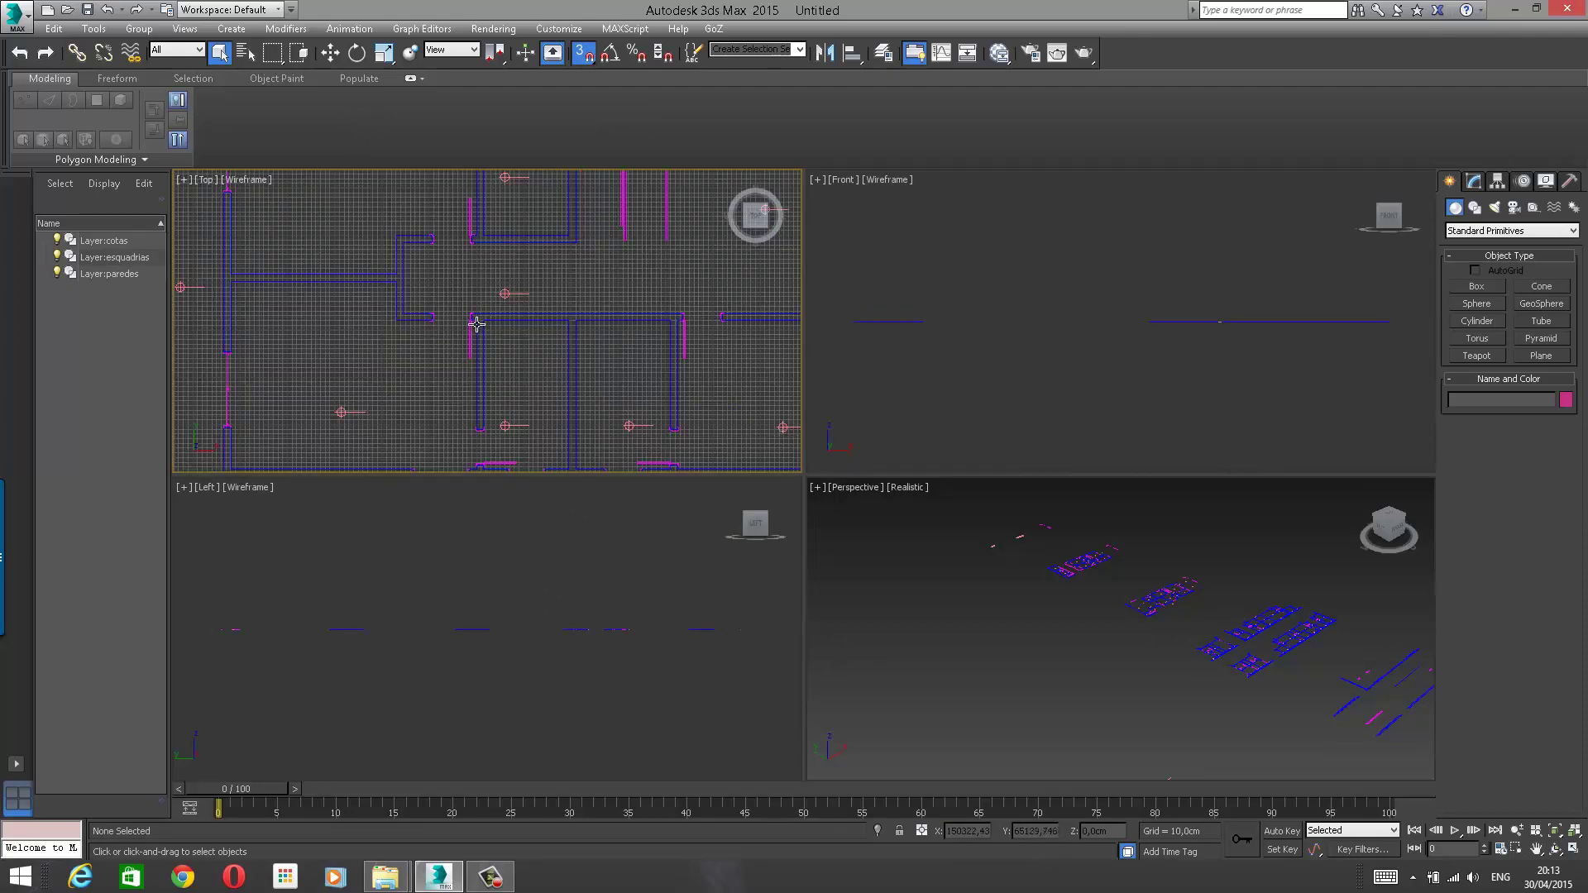
{"action": "scroll", "coordinate": [473, 322], "scroll_direction": "down", "scroll_amount": 5}
Step: Choose Nilma_2013.dwg for a further import with Meters as the incoming file units
{"action": "left_click", "coordinate": [16, 16]}
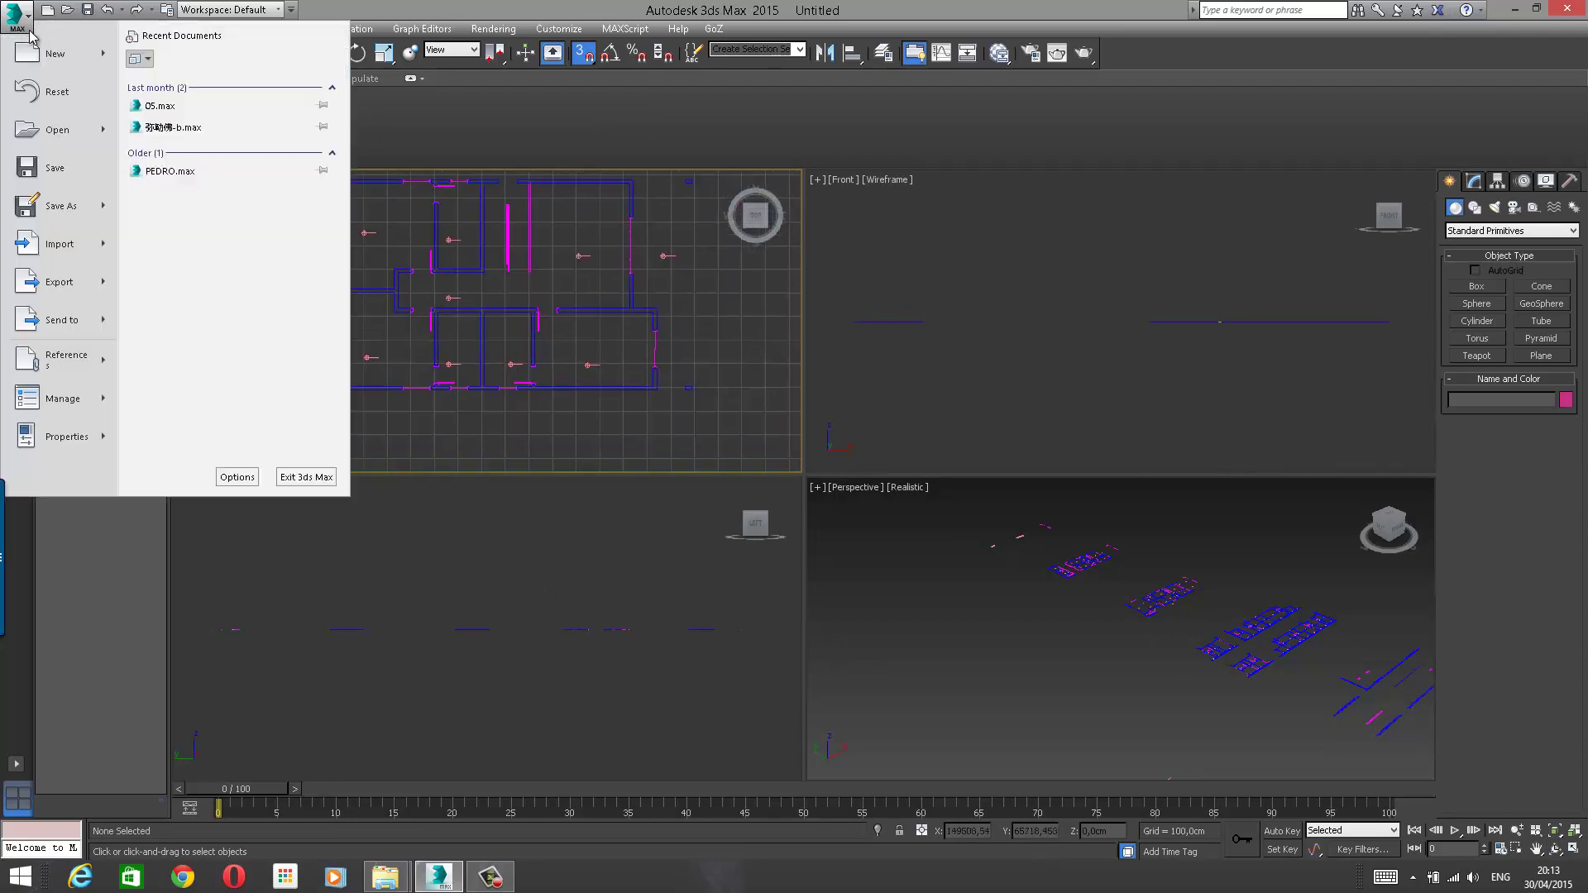
{"action": "left_click", "coordinate": [60, 246]}
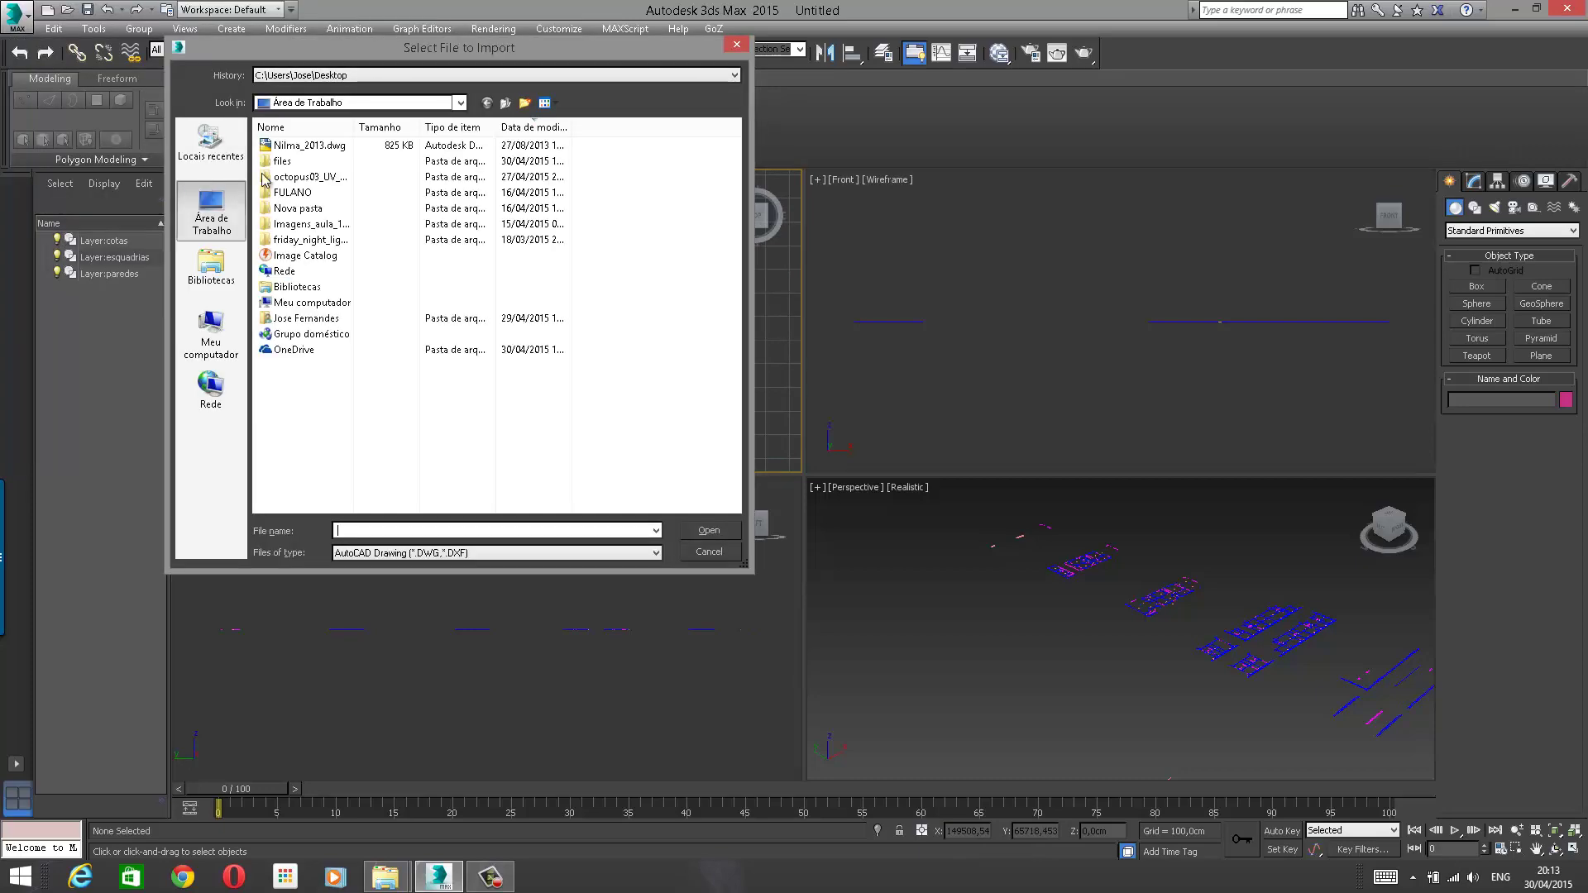
{"action": "left_click", "coordinate": [308, 145]}
{"action": "left_click", "coordinate": [710, 531]}
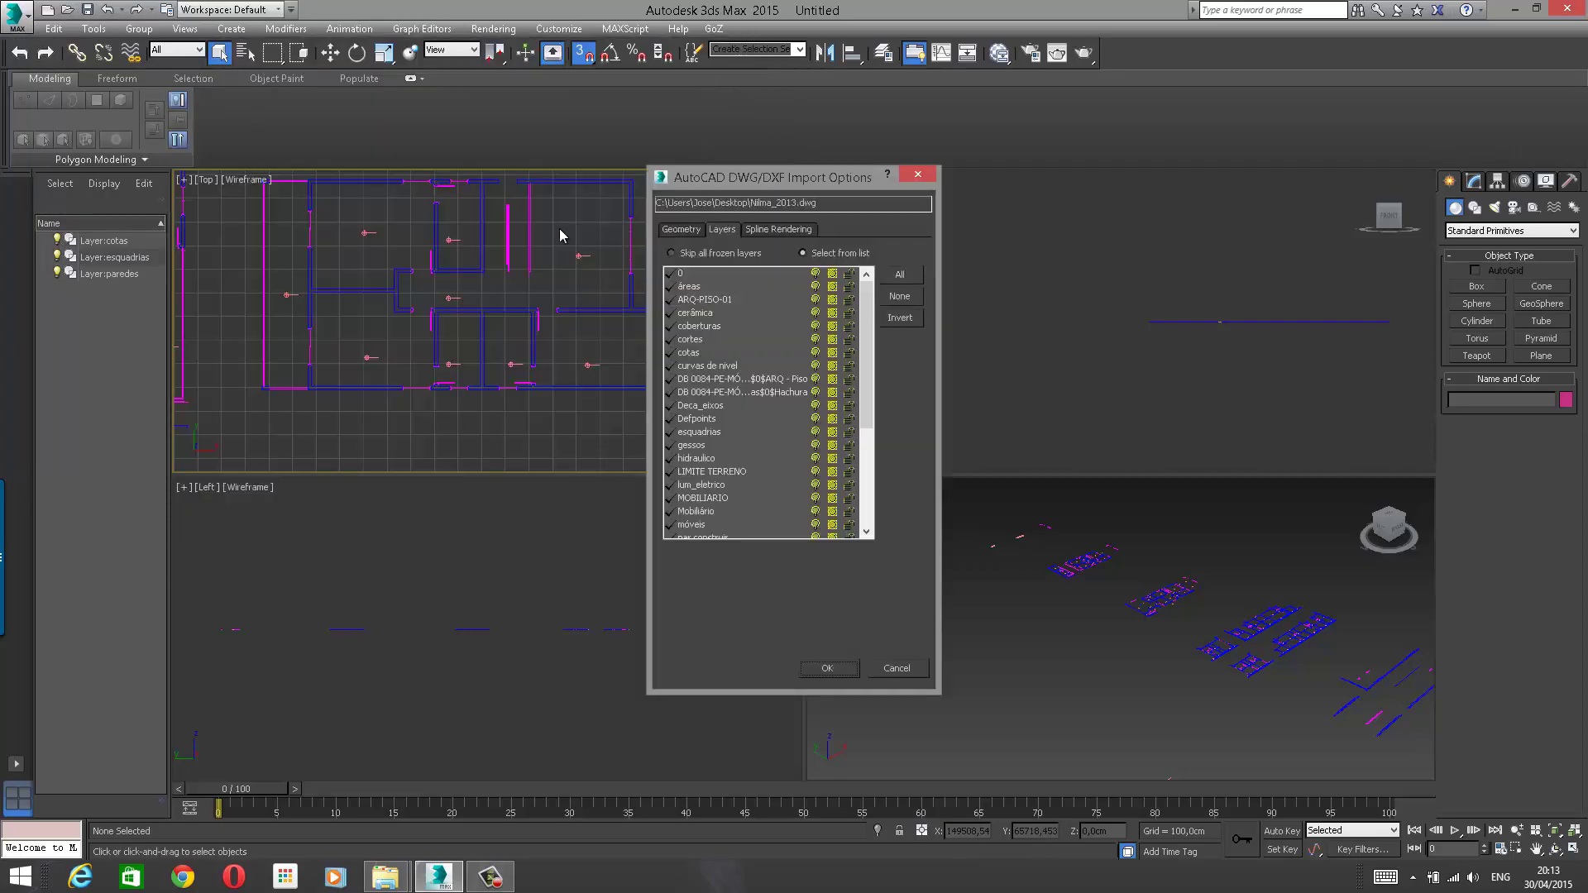
{"action": "left_click", "coordinate": [681, 229]}
{"action": "left_click", "coordinate": [801, 263]}
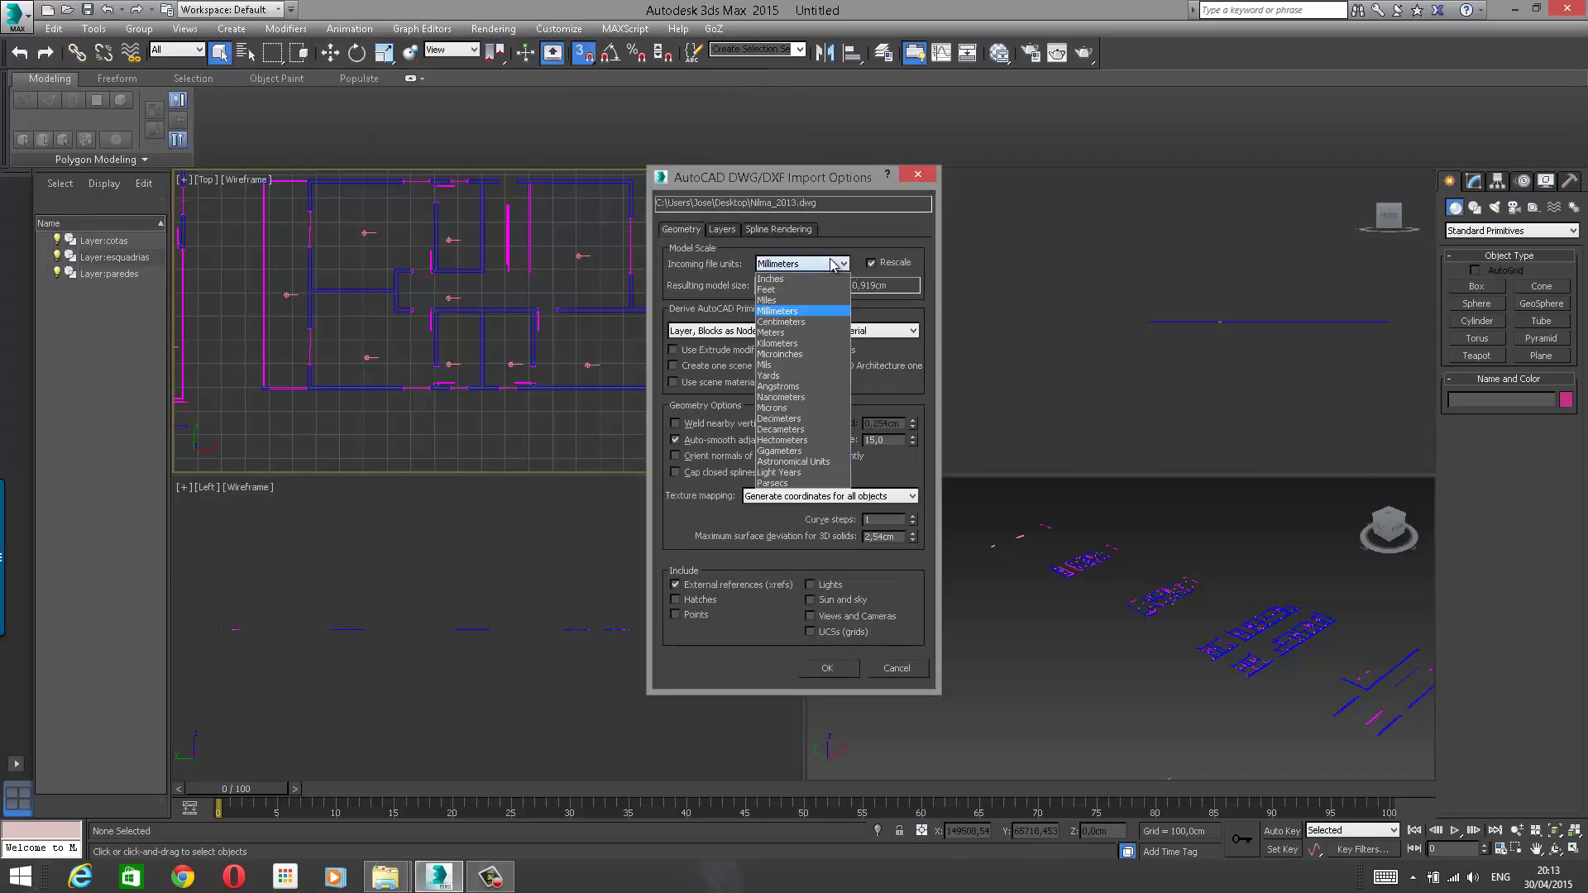
{"action": "left_click", "coordinate": [794, 335]}
Step: Limit the import to the textos layer, recheck the geometry options and import it
{"action": "left_click", "coordinate": [722, 229]}
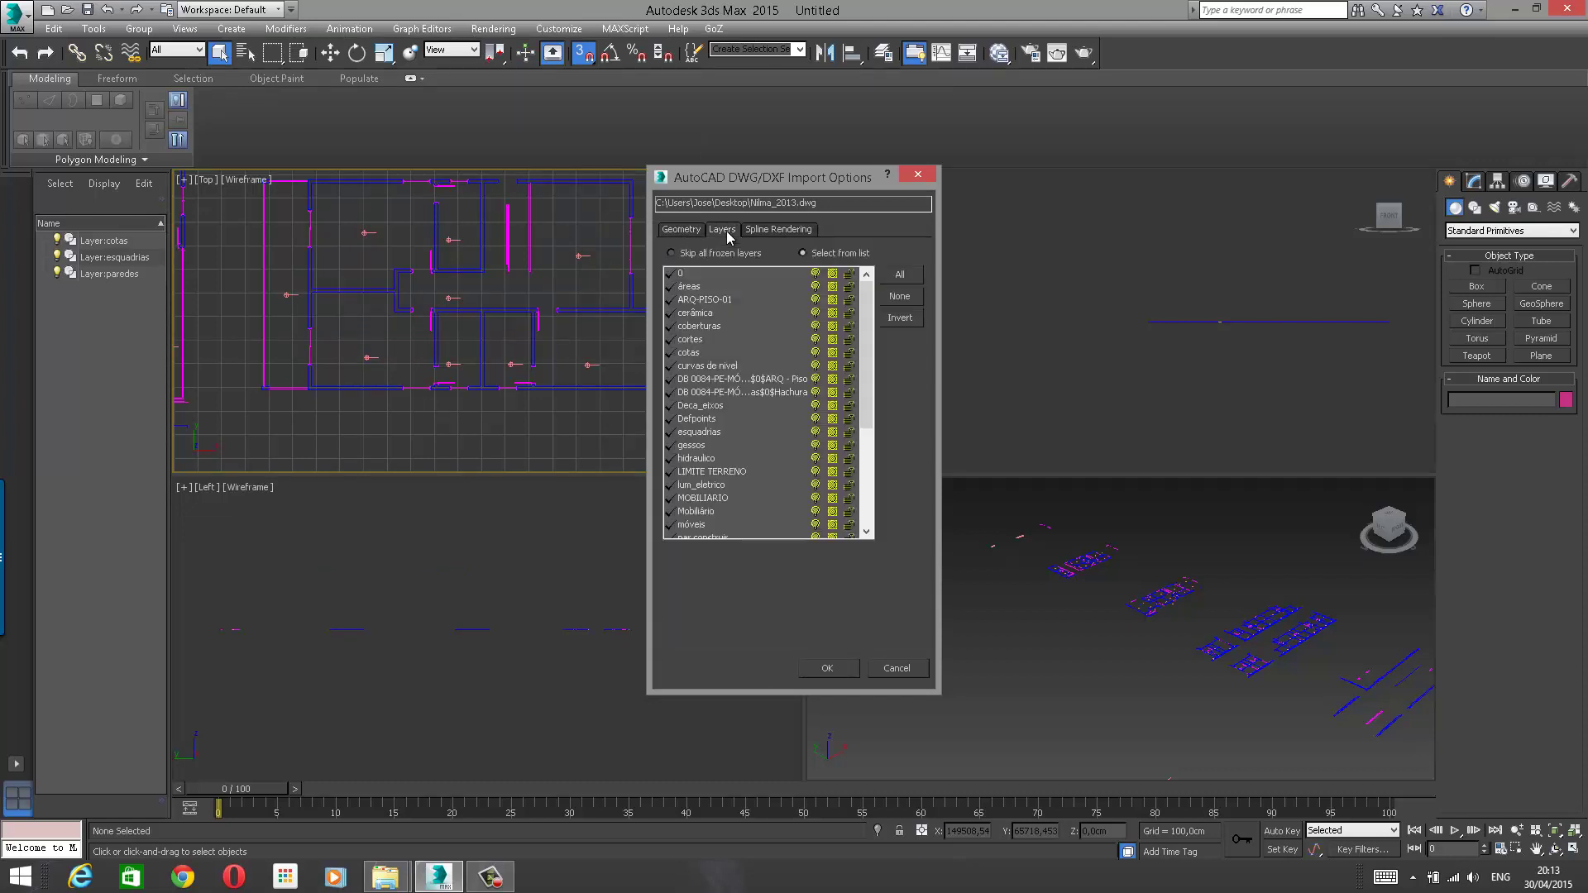
{"action": "left_click", "coordinate": [907, 303]}
{"action": "left_click_drag", "start_coordinate": [748, 177], "coordinate": [572, 135]}
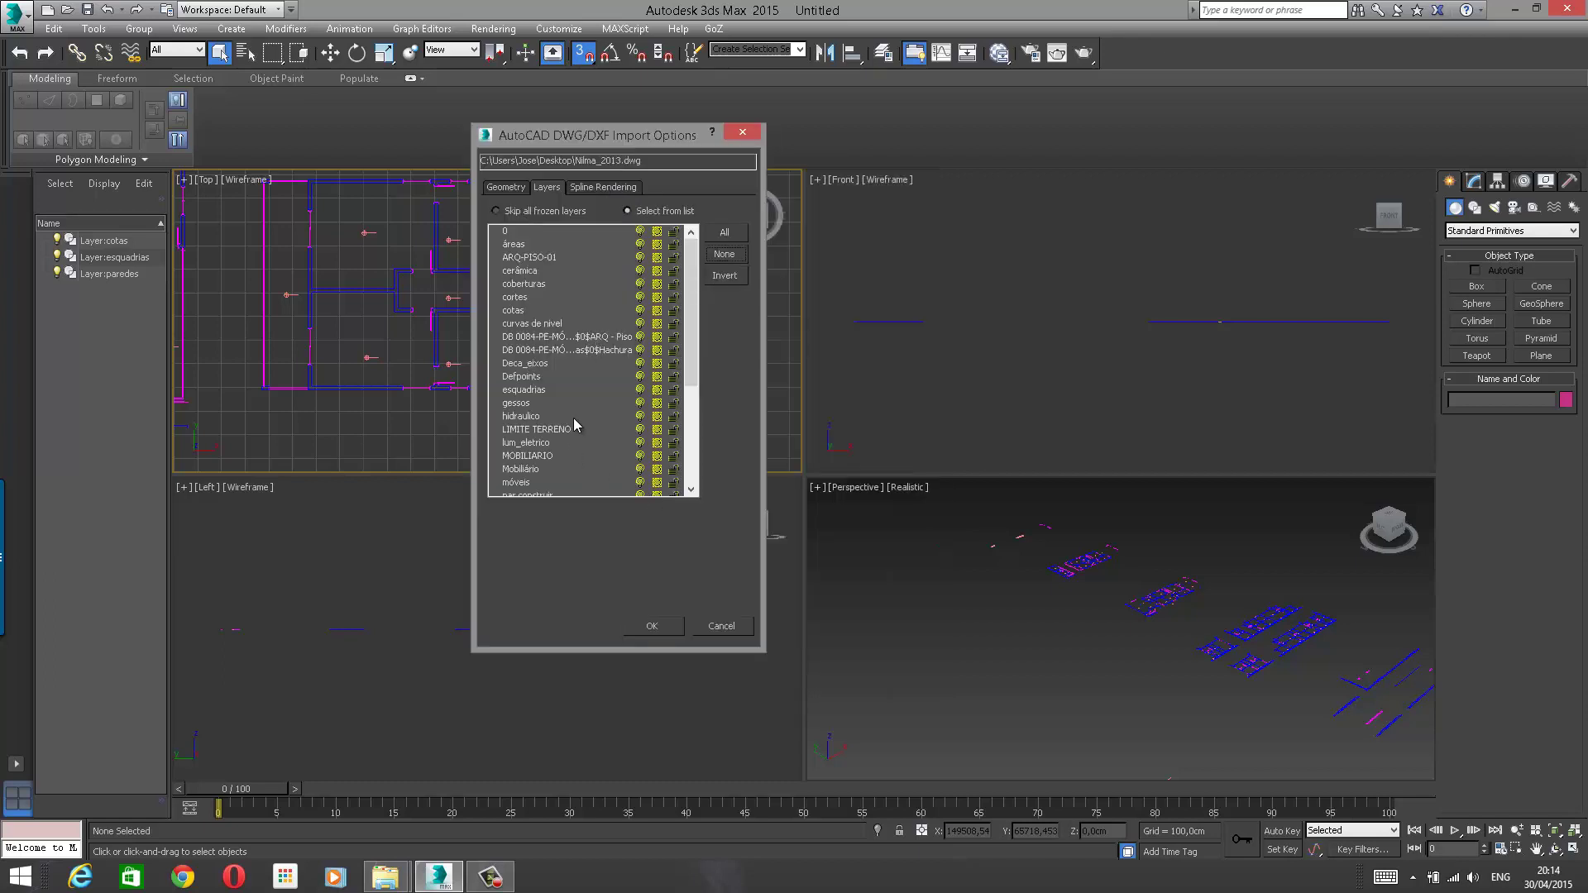
{"action": "left_click_drag", "start_coordinate": [680, 307], "coordinate": [683, 416]}
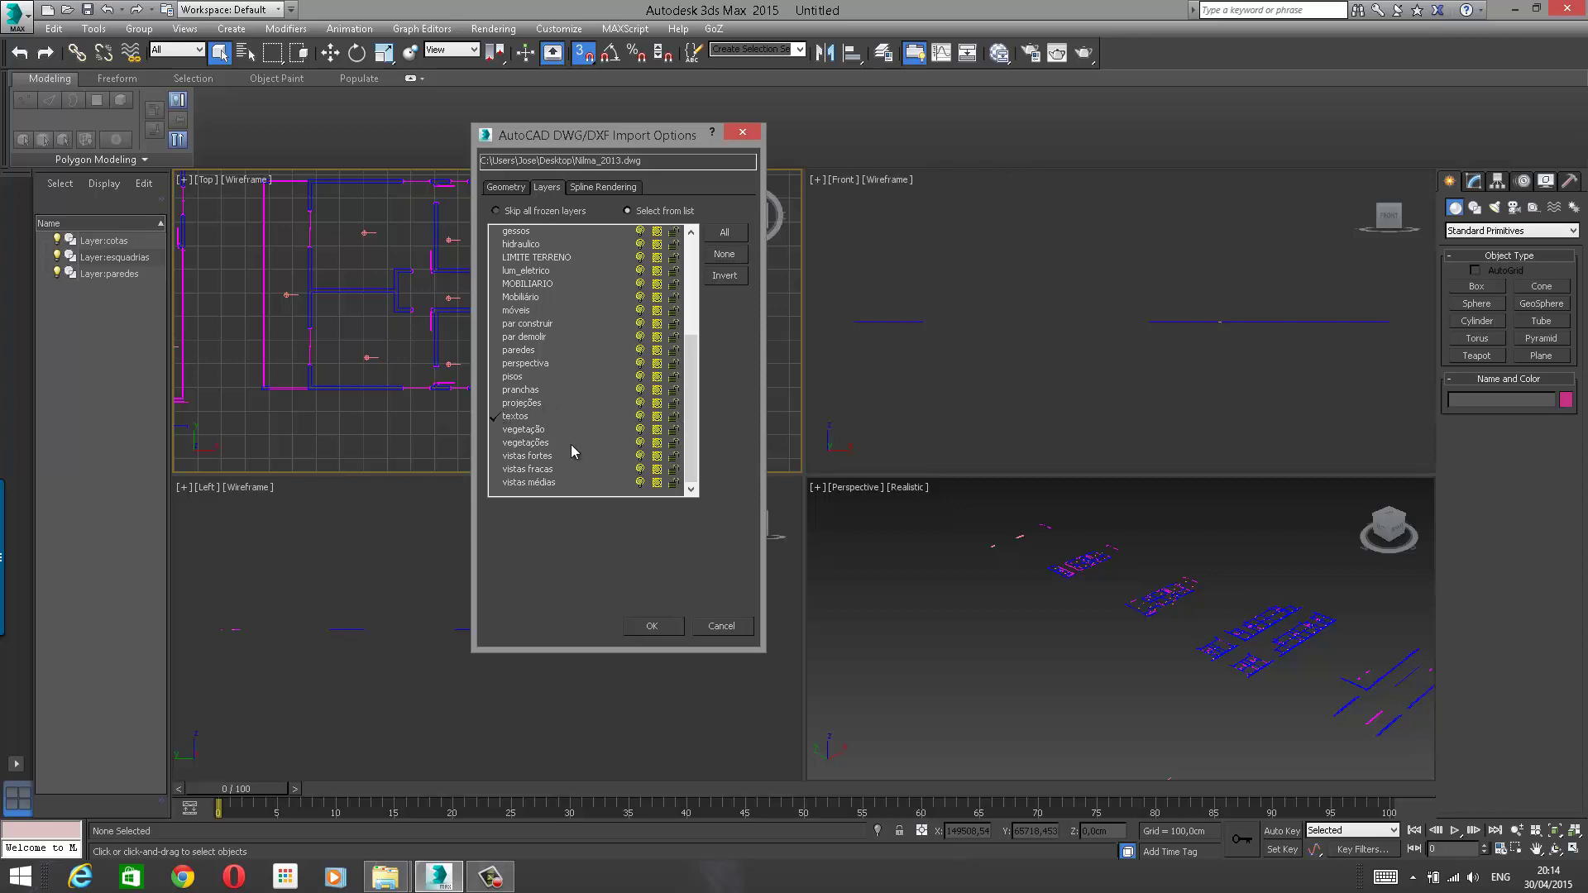
{"action": "left_click", "coordinate": [506, 189]}
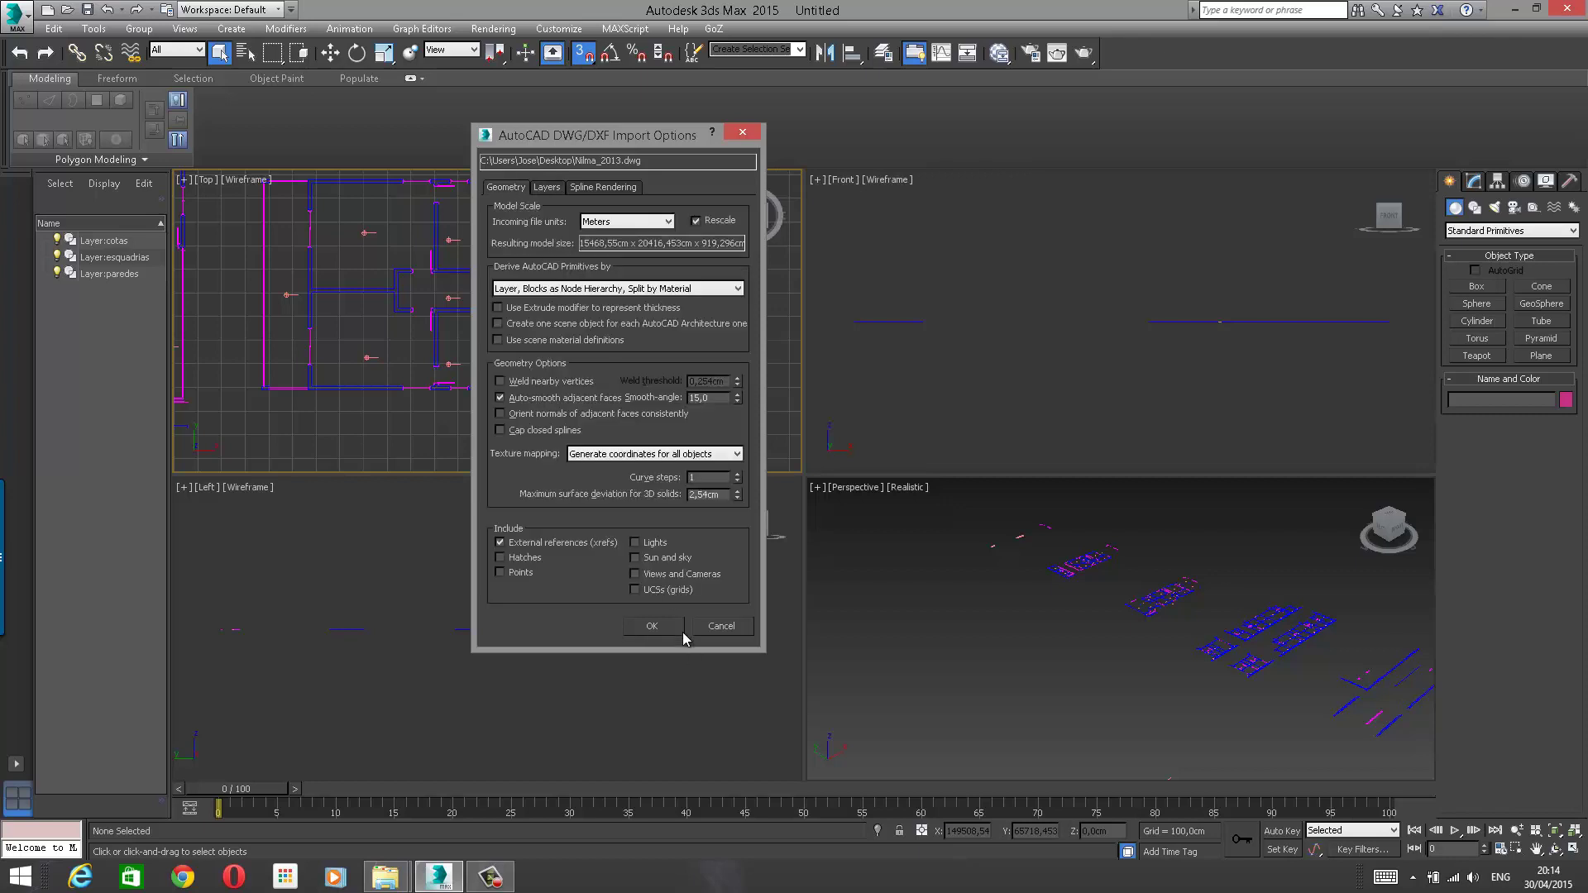
{"action": "left_click", "coordinate": [660, 622]}
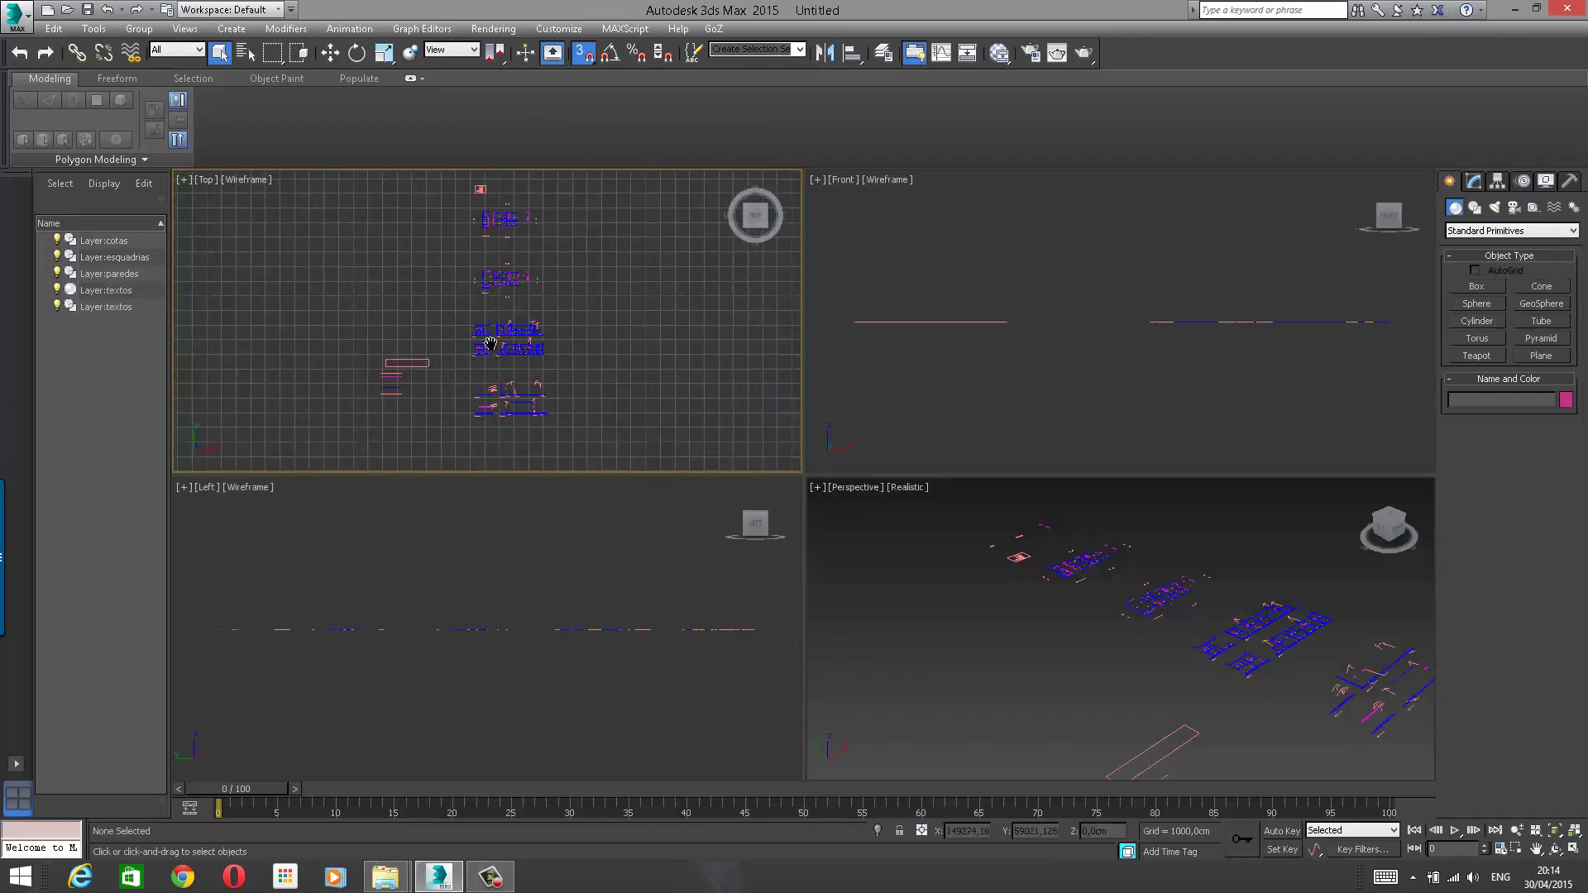
Step: Examine the imported text layer around the floor plans and sections in the Top view
{"action": "scroll", "coordinate": [514, 370], "scroll_direction": "up", "scroll_amount": 6}
{"action": "middle_click_drag", "start_coordinate": [528, 372], "coordinate": [512, 271]}
{"action": "mouse_move", "coordinate": [507, 326]}
{"action": "middle_mouse_down"}
{"action": "mouse_move", "coordinate": [546, 248]}
{"action": "mouse_move", "coordinate": [553, 301]}
{"action": "mouse_move", "coordinate": [509, 116]}
{"action": "middle_mouse_up"}
{"action": "scroll", "coordinate": [549, 300], "scroll_direction": "down", "scroll_amount": 3}
{"action": "mouse_move", "coordinate": [540, 375]}
{"action": "middle_mouse_down"}
{"action": "mouse_move", "coordinate": [520, 272]}
{"action": "mouse_move", "coordinate": [425, 300]}
{"action": "middle_mouse_up"}
{"action": "scroll", "coordinate": [522, 304], "scroll_direction": "up", "scroll_amount": 3}
{"action": "scroll", "coordinate": [530, 296], "scroll_direction": "down", "scroll_amount": 6}
{"action": "middle_click_drag", "start_coordinate": [532, 276], "coordinate": [558, 385]}
{"action": "middle_click_drag", "start_coordinate": [512, 258], "coordinate": [534, 342]}
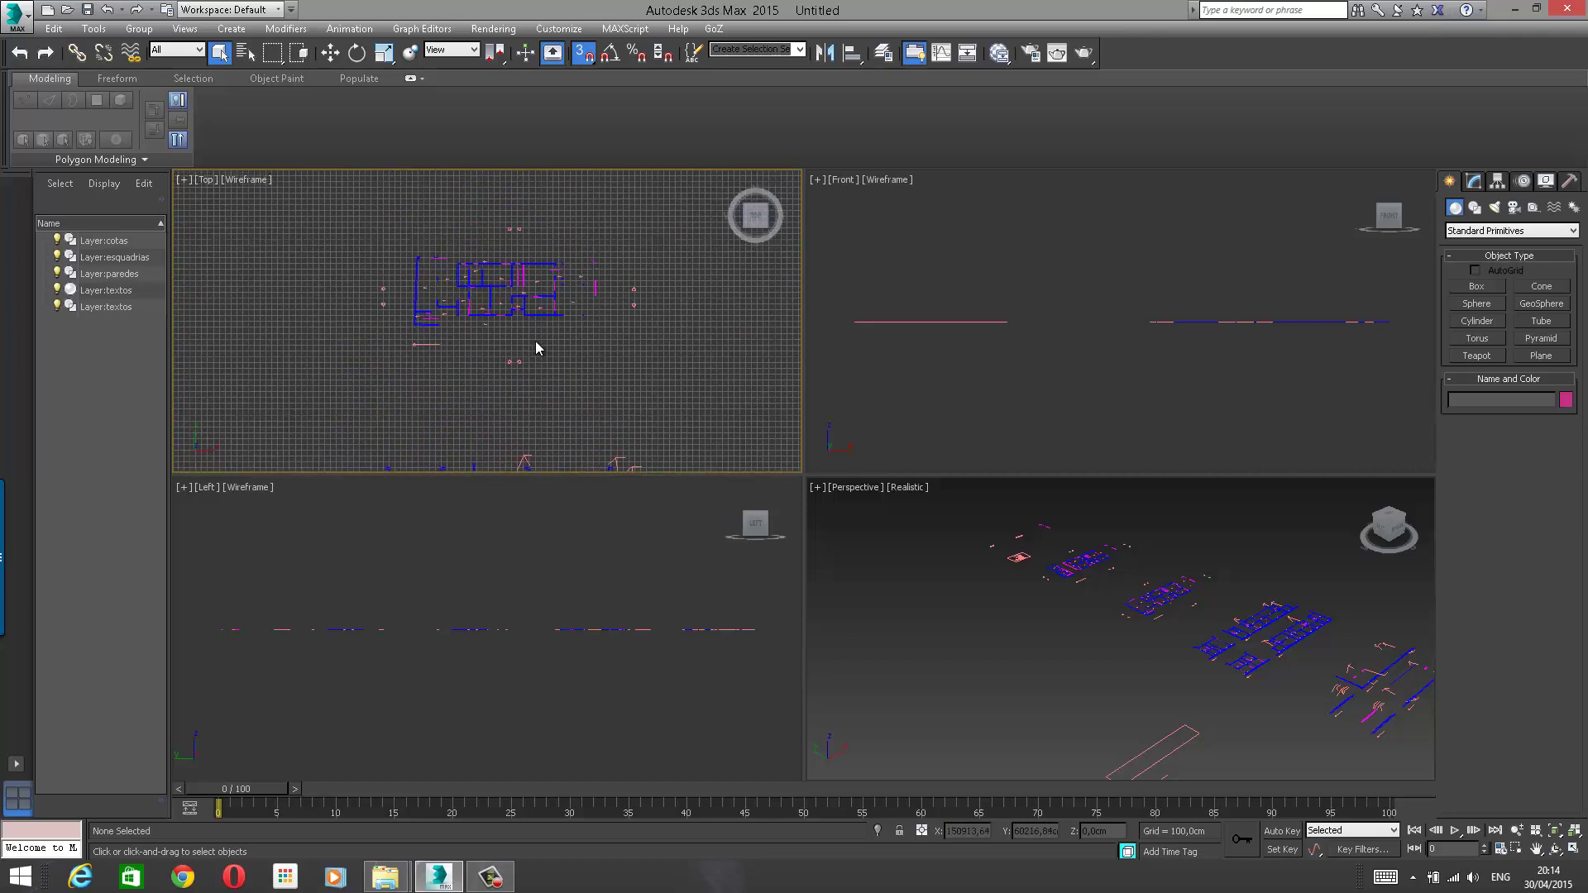
Step: Open the Layer Explorer and switch the textos and cotas layers off and back on
{"action": "scroll", "coordinate": [571, 302], "scroll_direction": "up", "scroll_amount": 2}
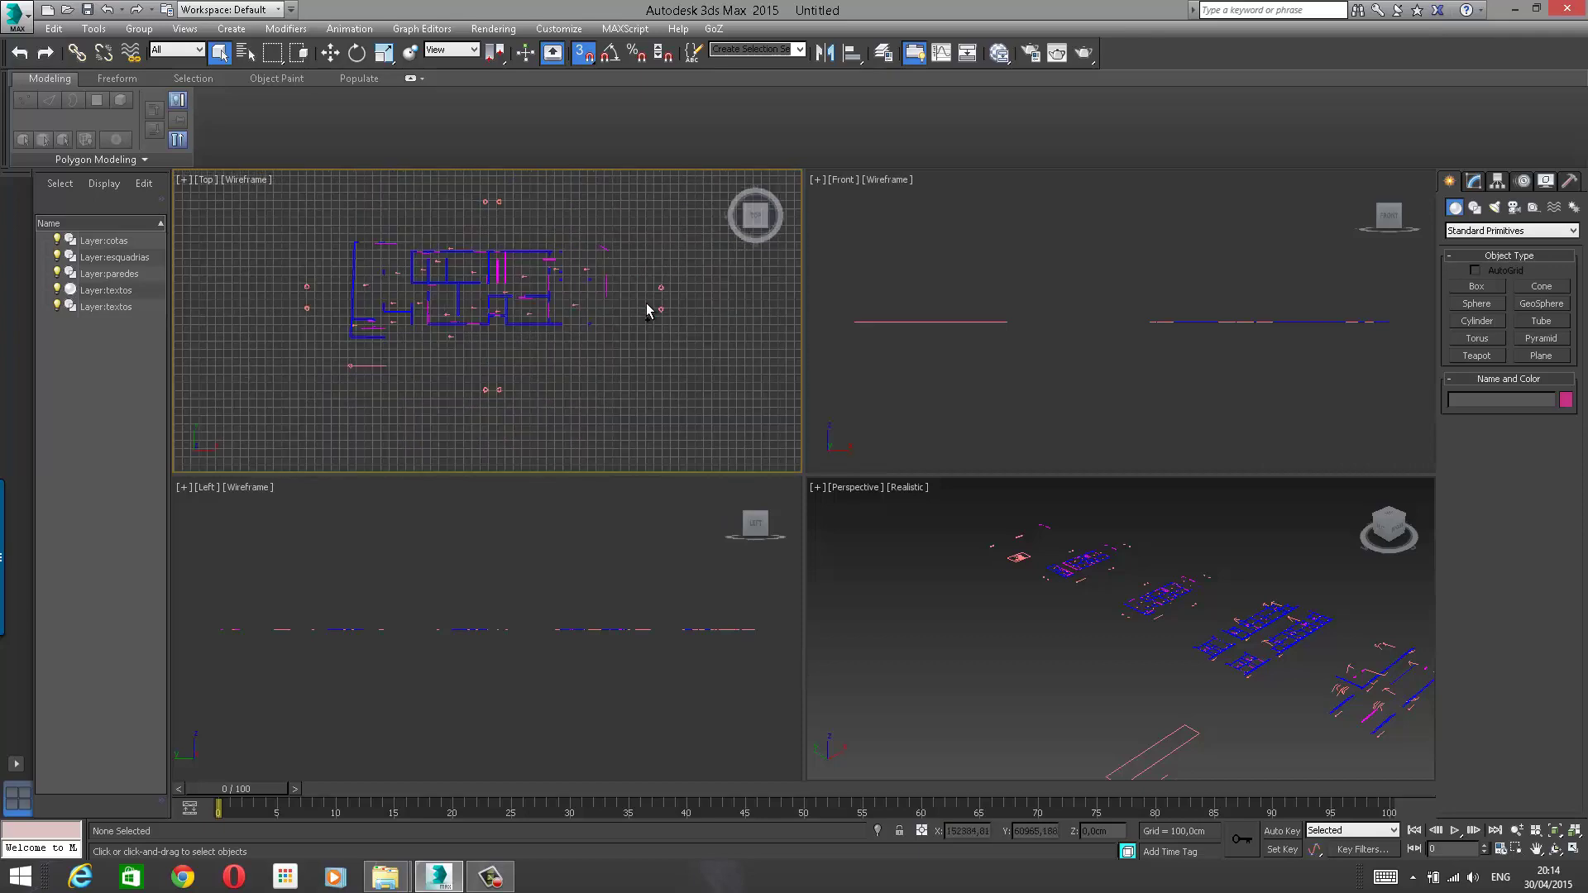
{"action": "left_click", "coordinate": [458, 421]}
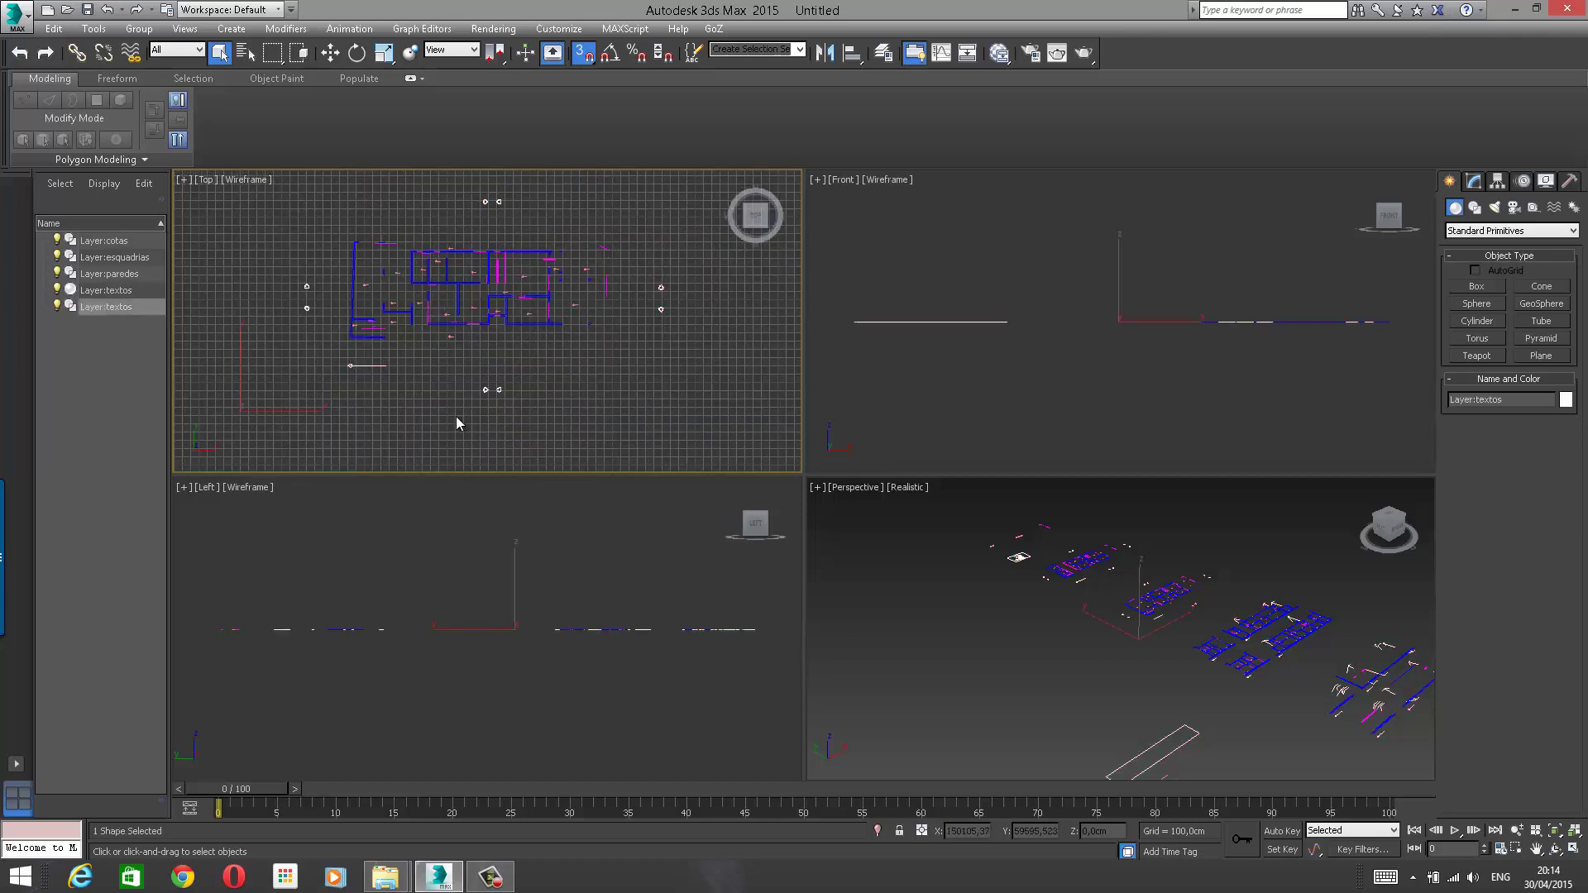
{"action": "left_click", "coordinate": [883, 54]}
{"action": "left_click_drag", "start_coordinate": [247, 99], "coordinate": [966, 121]}
{"action": "left_click", "coordinate": [874, 225]}
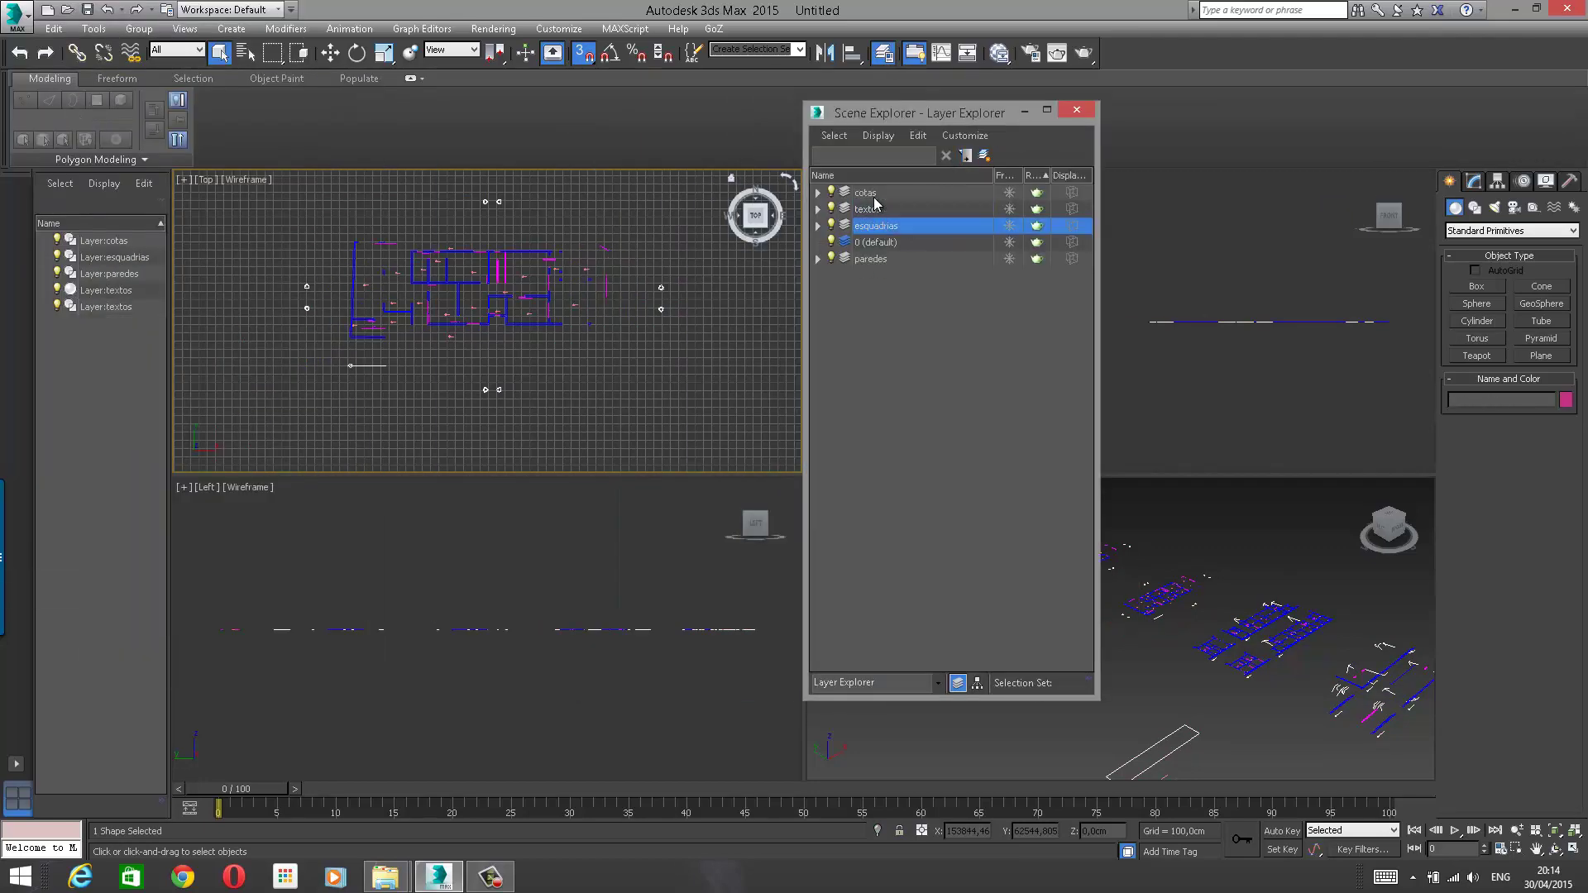
{"action": "left_click", "coordinate": [873, 194]}
{"action": "left_click", "coordinate": [869, 209]}
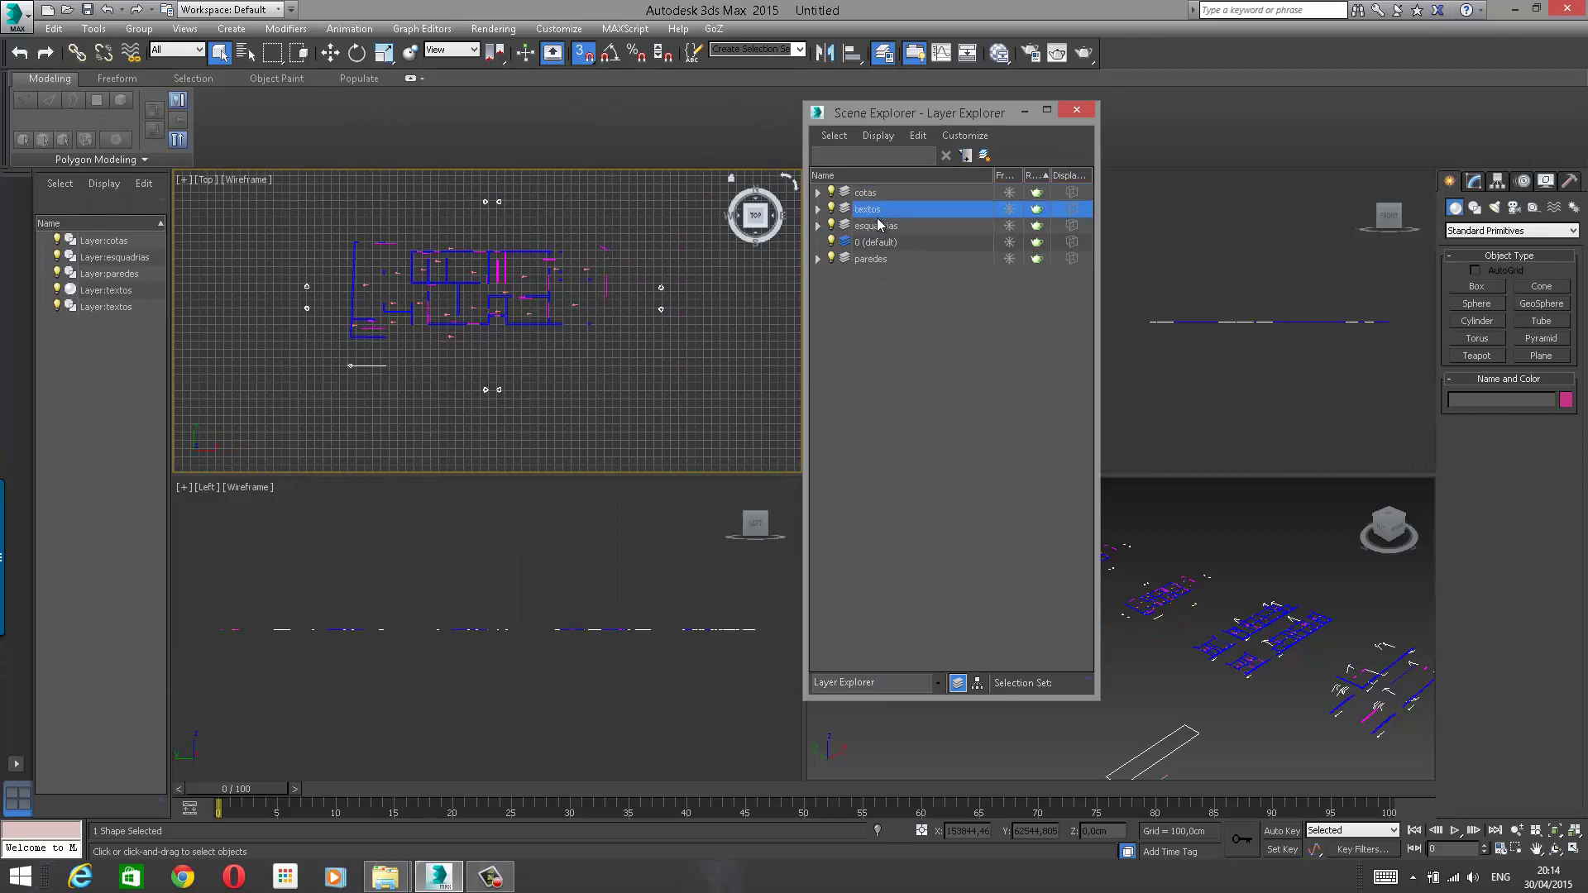
{"action": "left_click", "coordinate": [831, 209]}
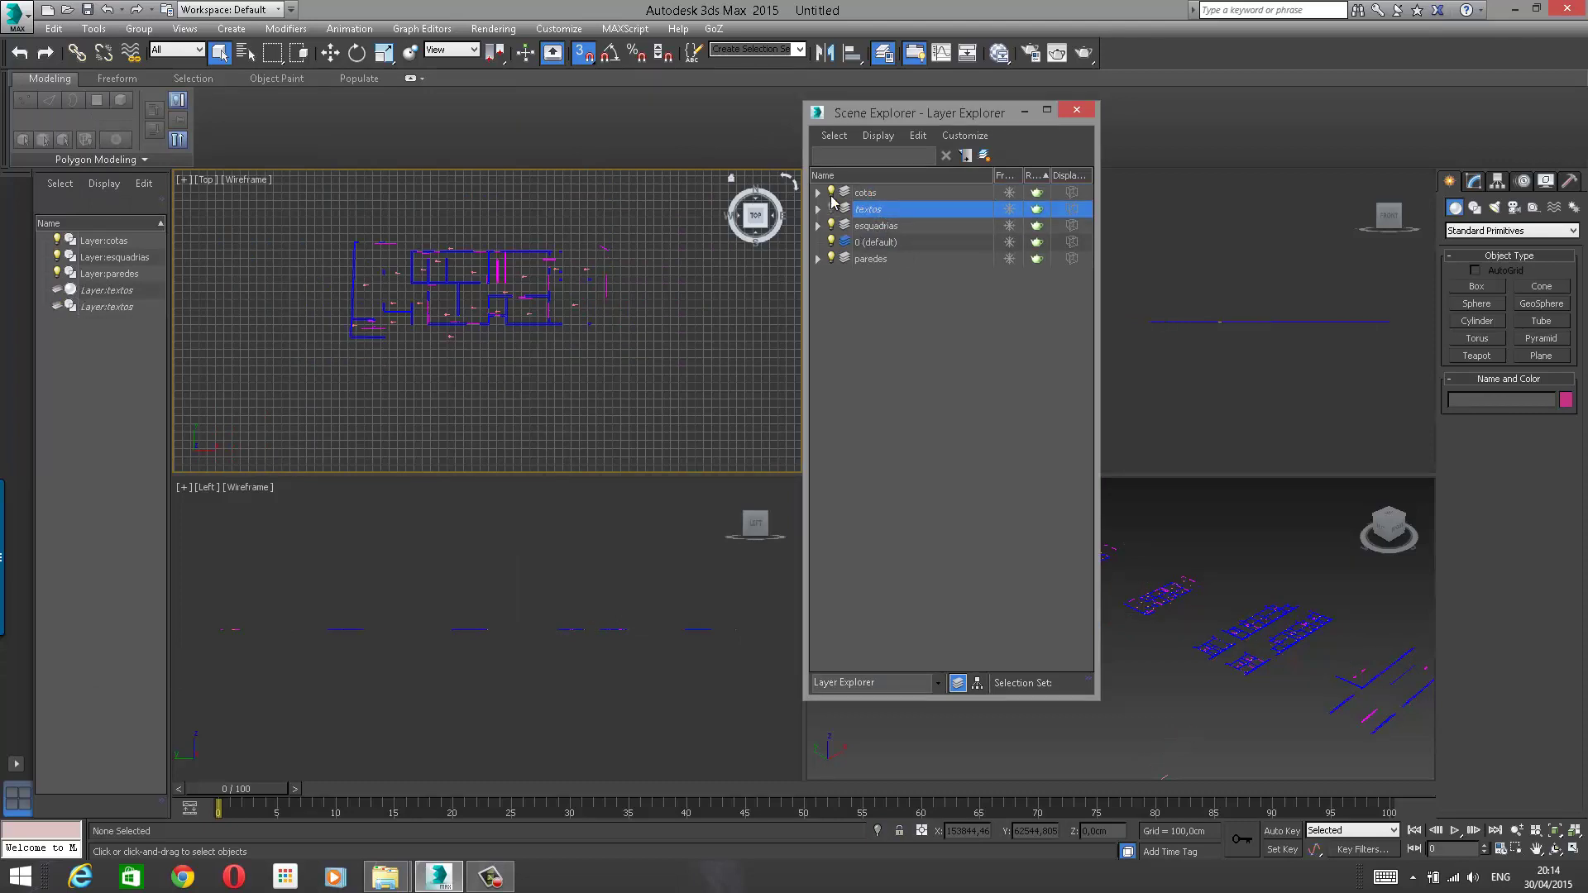
{"action": "left_click", "coordinate": [831, 192]}
{"action": "left_click", "coordinate": [831, 209]}
{"action": "left_click", "coordinate": [832, 192]}
Step: Inspect the textos layer's options and the objects inside the cotas layer, and close the Layer Explorer
{"action": "right_click", "coordinate": [896, 209]}
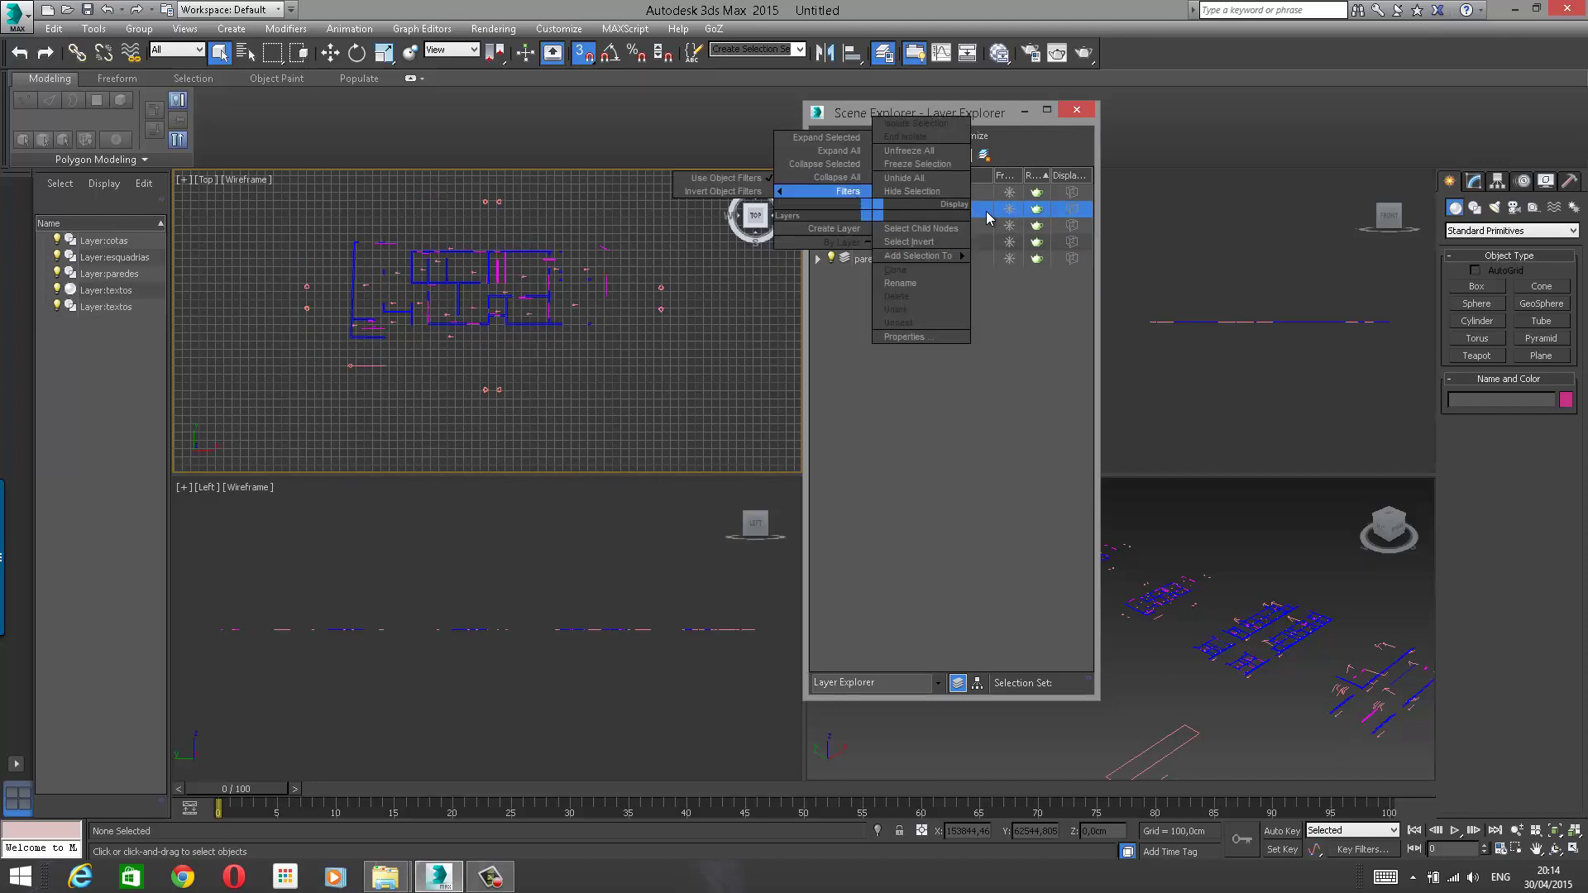
{"action": "left_click", "coordinate": [1020, 330]}
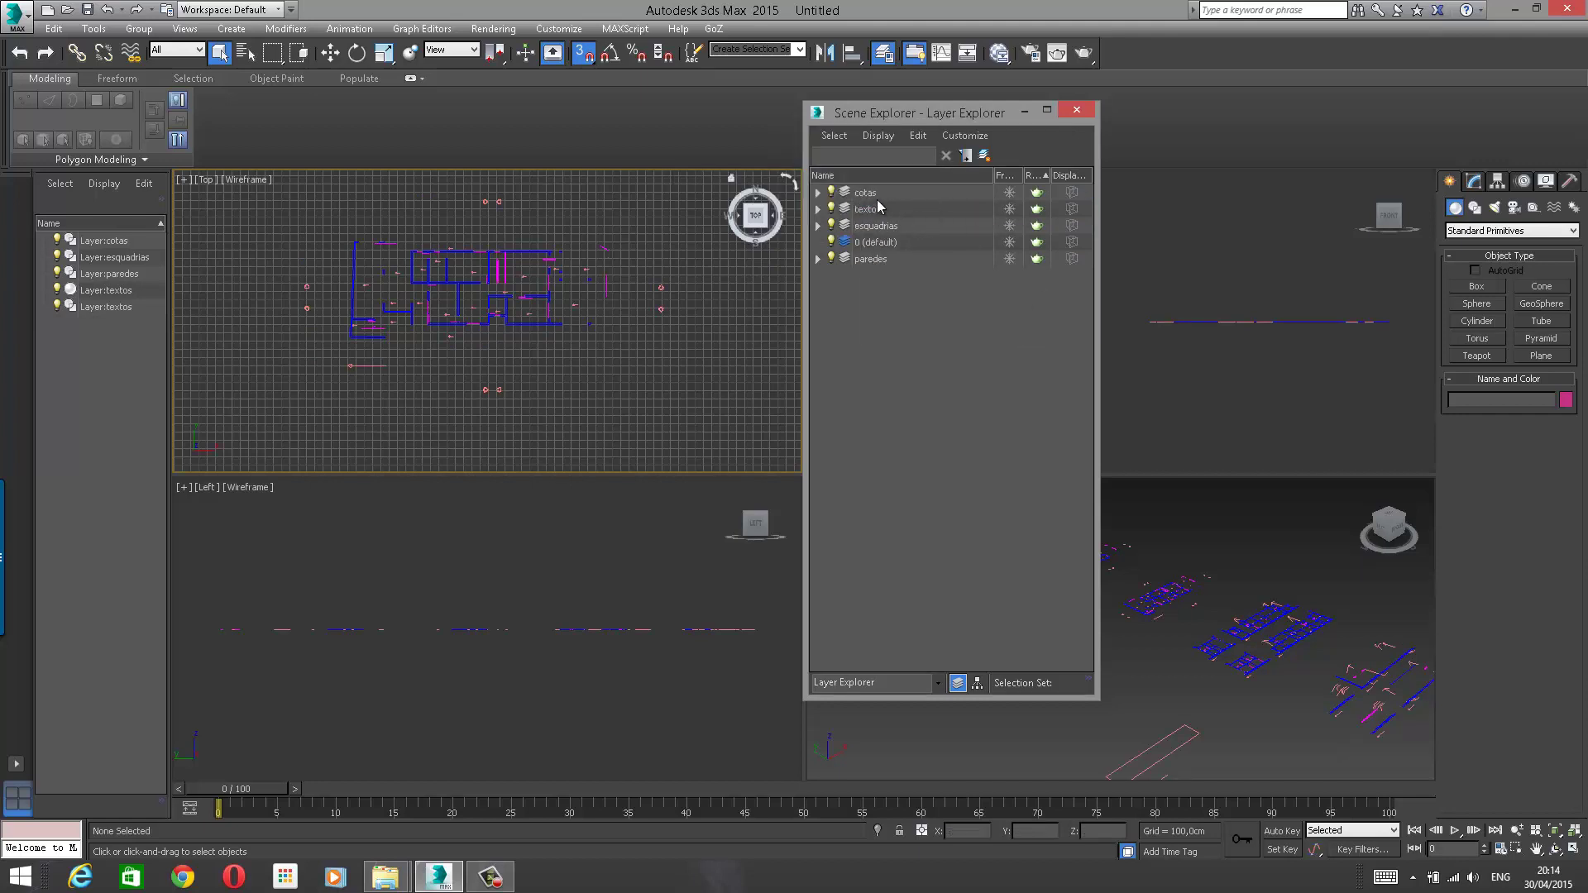
{"action": "left_click", "coordinate": [818, 192]}
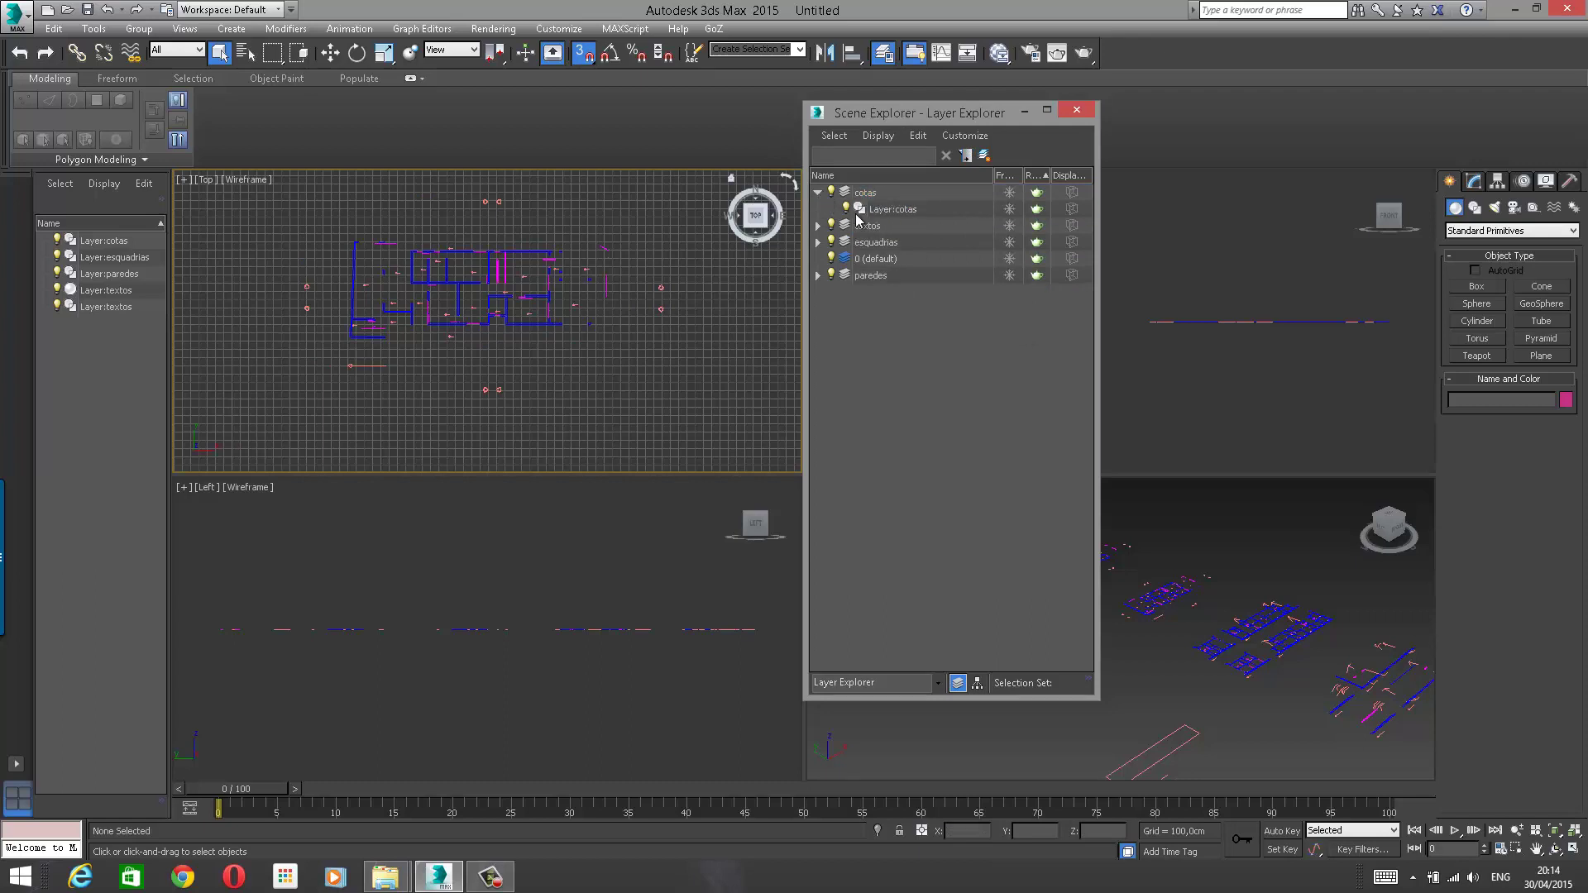
{"action": "left_click", "coordinate": [818, 193]}
{"action": "left_click", "coordinate": [1077, 110]}
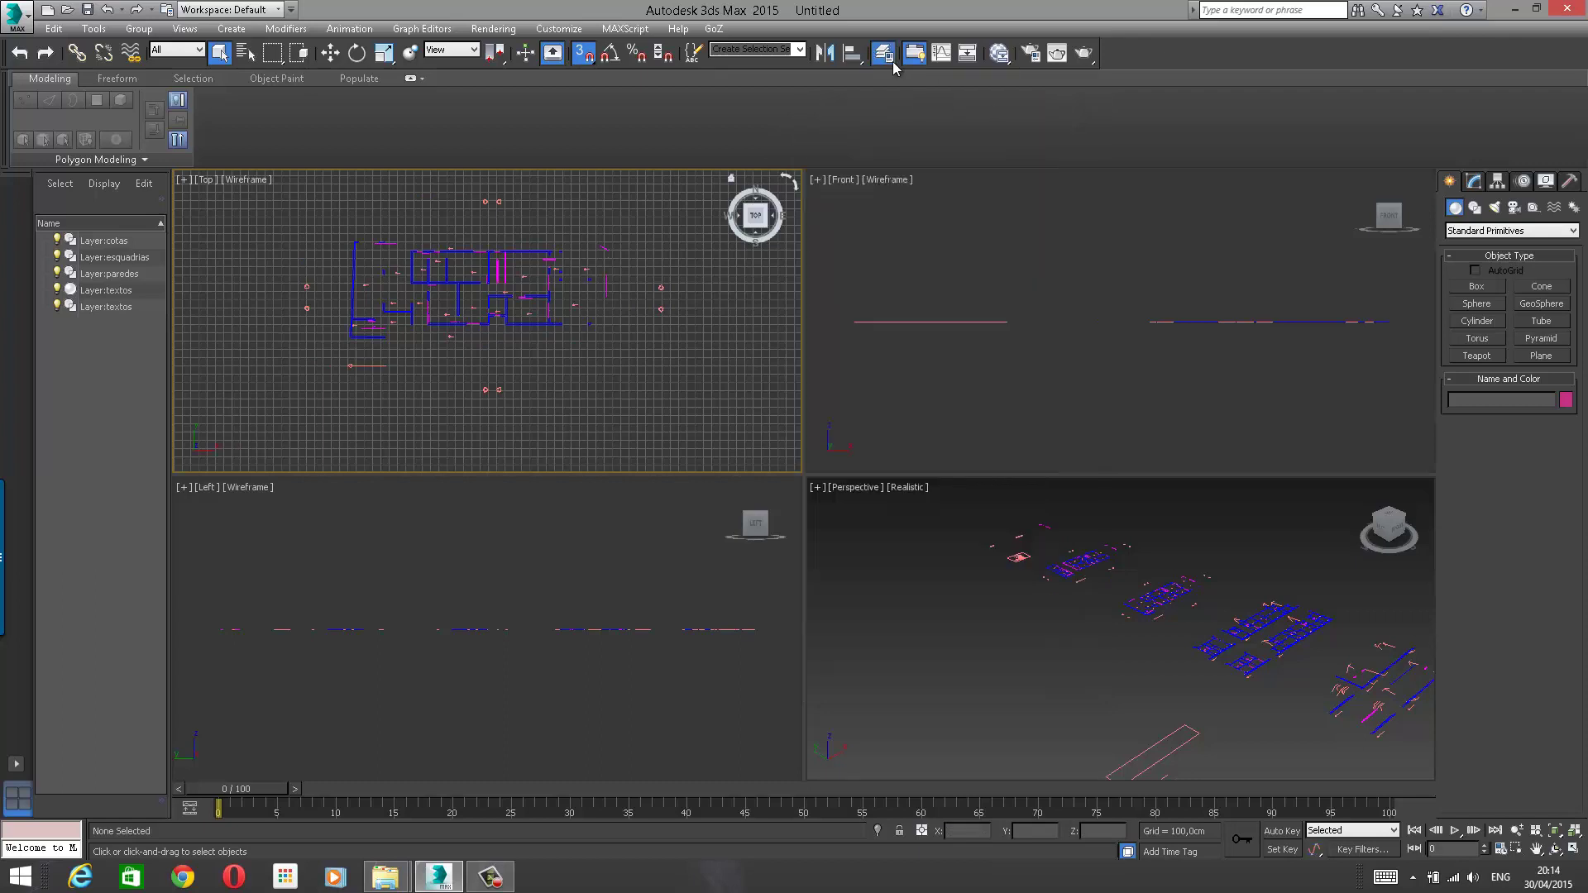
Step: Reopen the Layer Explorer, hide the textos and cotas layers, and close it
{"action": "left_click", "coordinate": [887, 56]}
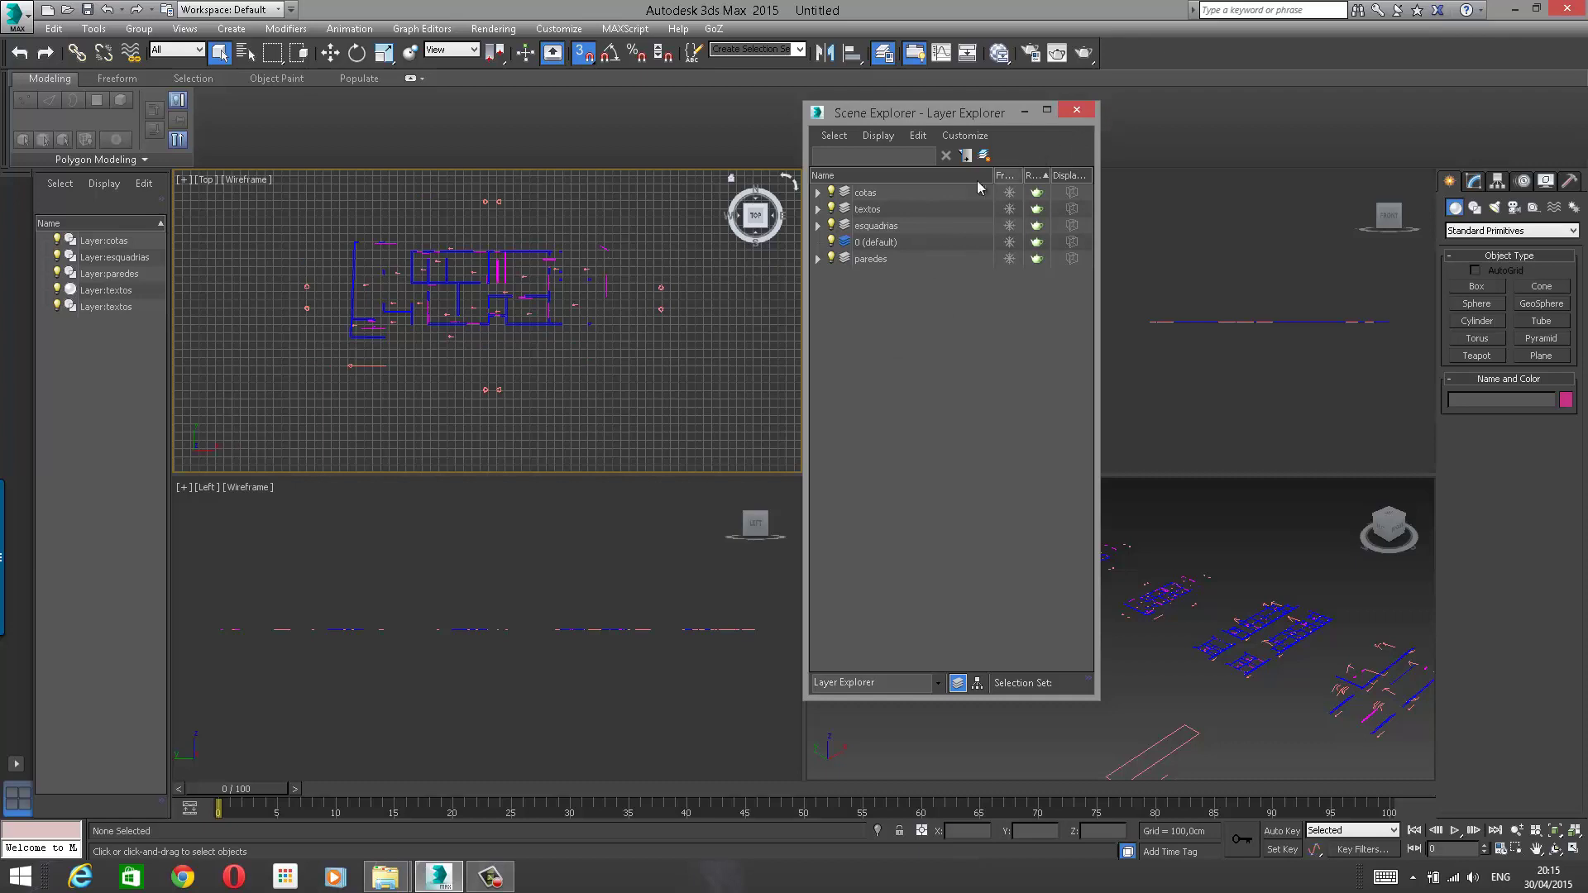
{"action": "left_click", "coordinate": [818, 210]}
{"action": "left_click", "coordinate": [817, 210]}
{"action": "left_click", "coordinate": [831, 209]}
{"action": "left_click", "coordinate": [831, 191]}
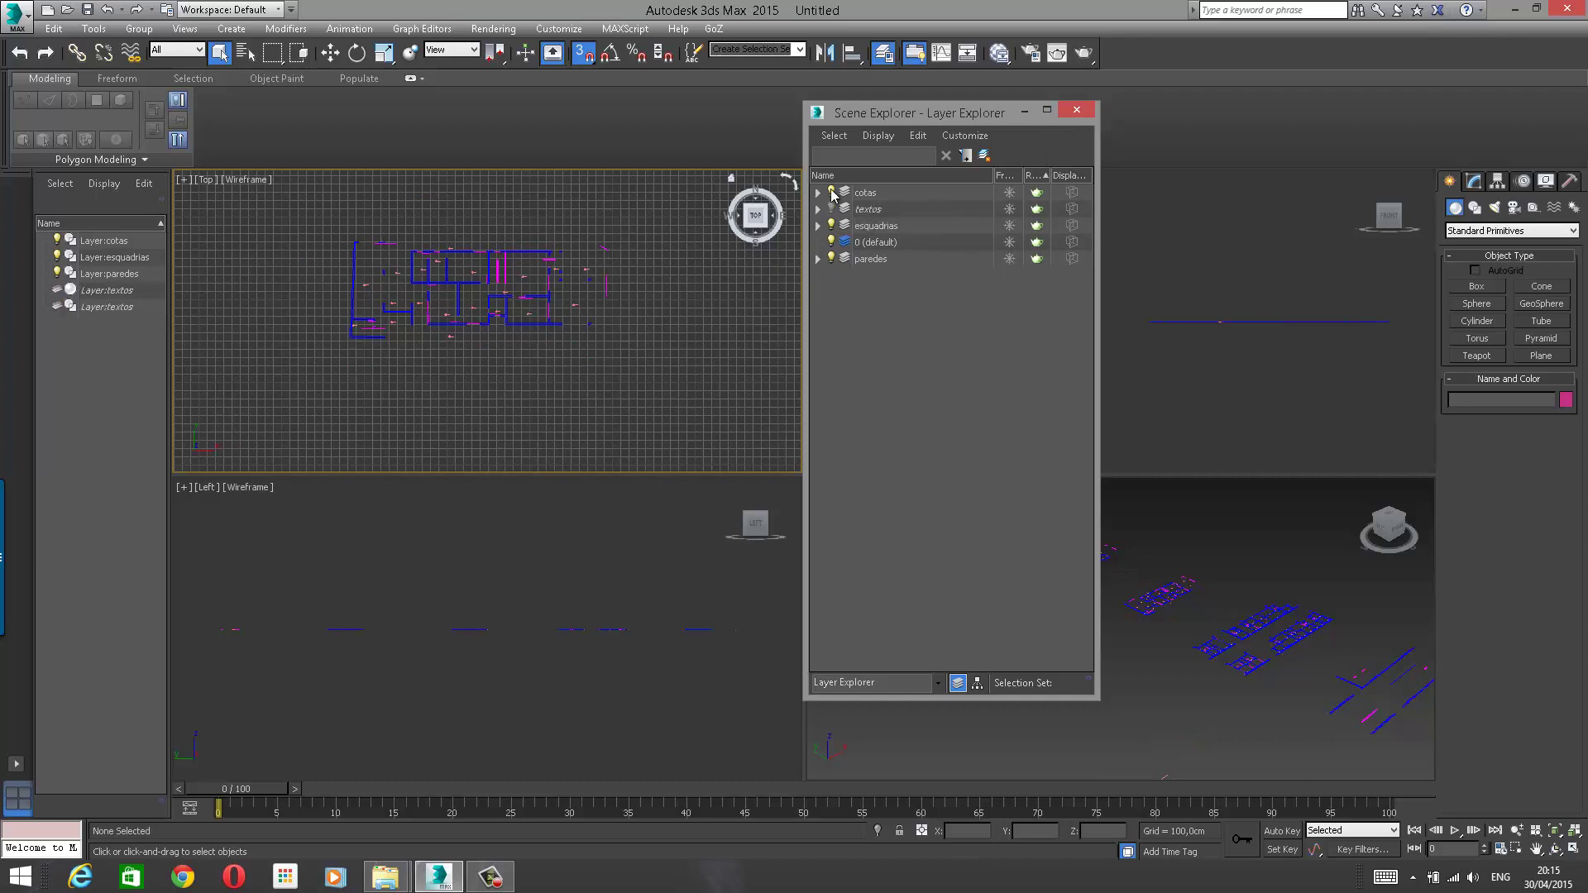
{"action": "left_click", "coordinate": [1077, 110]}
{"action": "scroll", "coordinate": [519, 344], "scroll_direction": "up", "scroll_amount": 5}
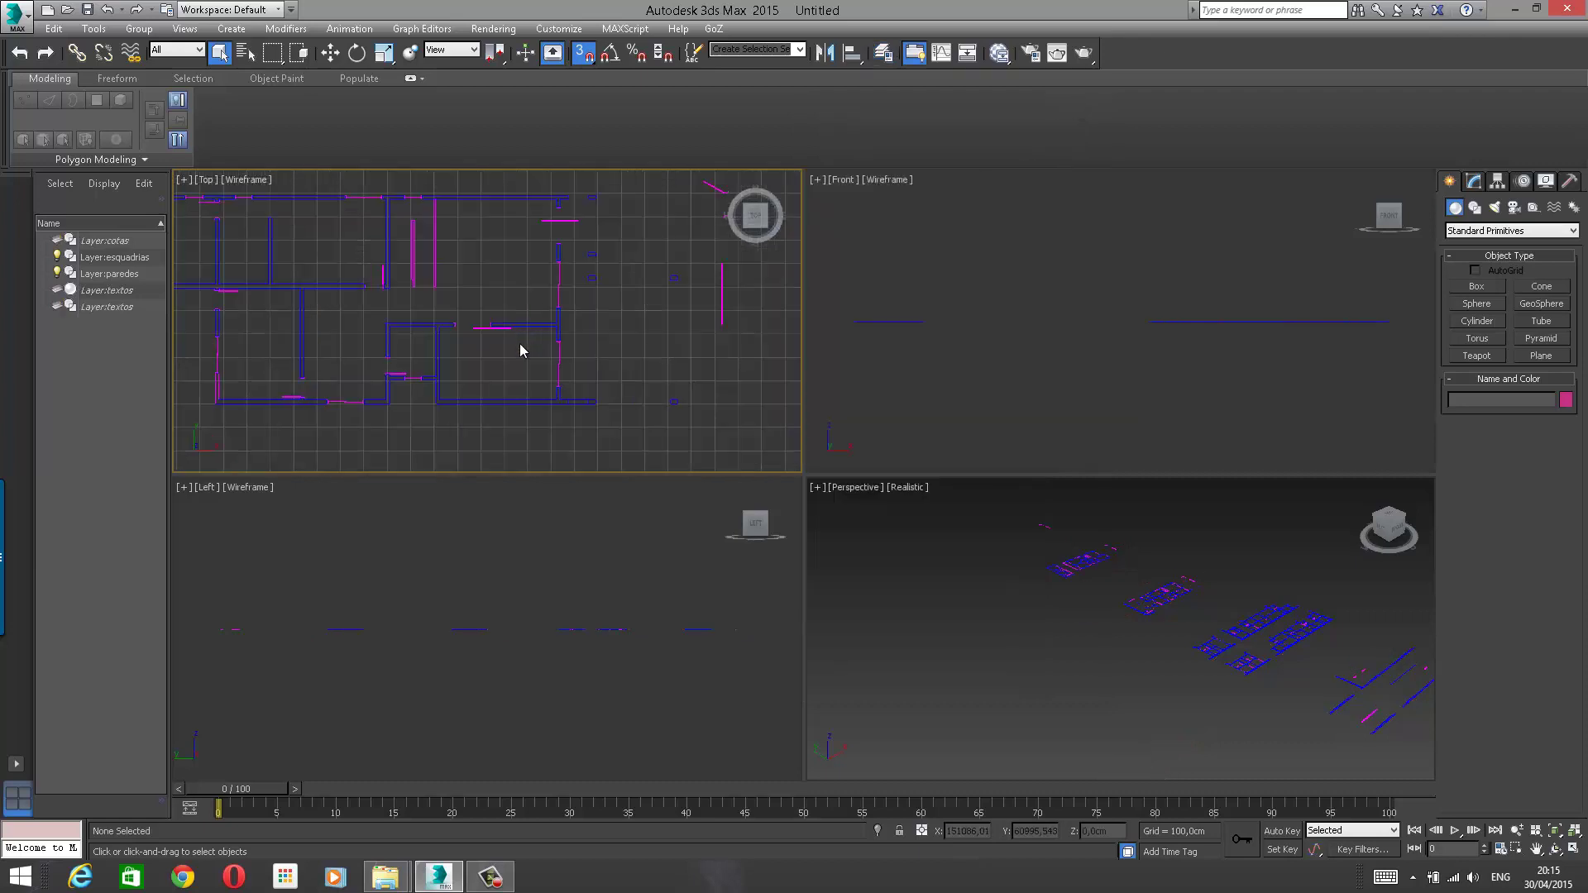
{"action": "middle_click_drag", "start_coordinate": [484, 350], "coordinate": [443, 343]}
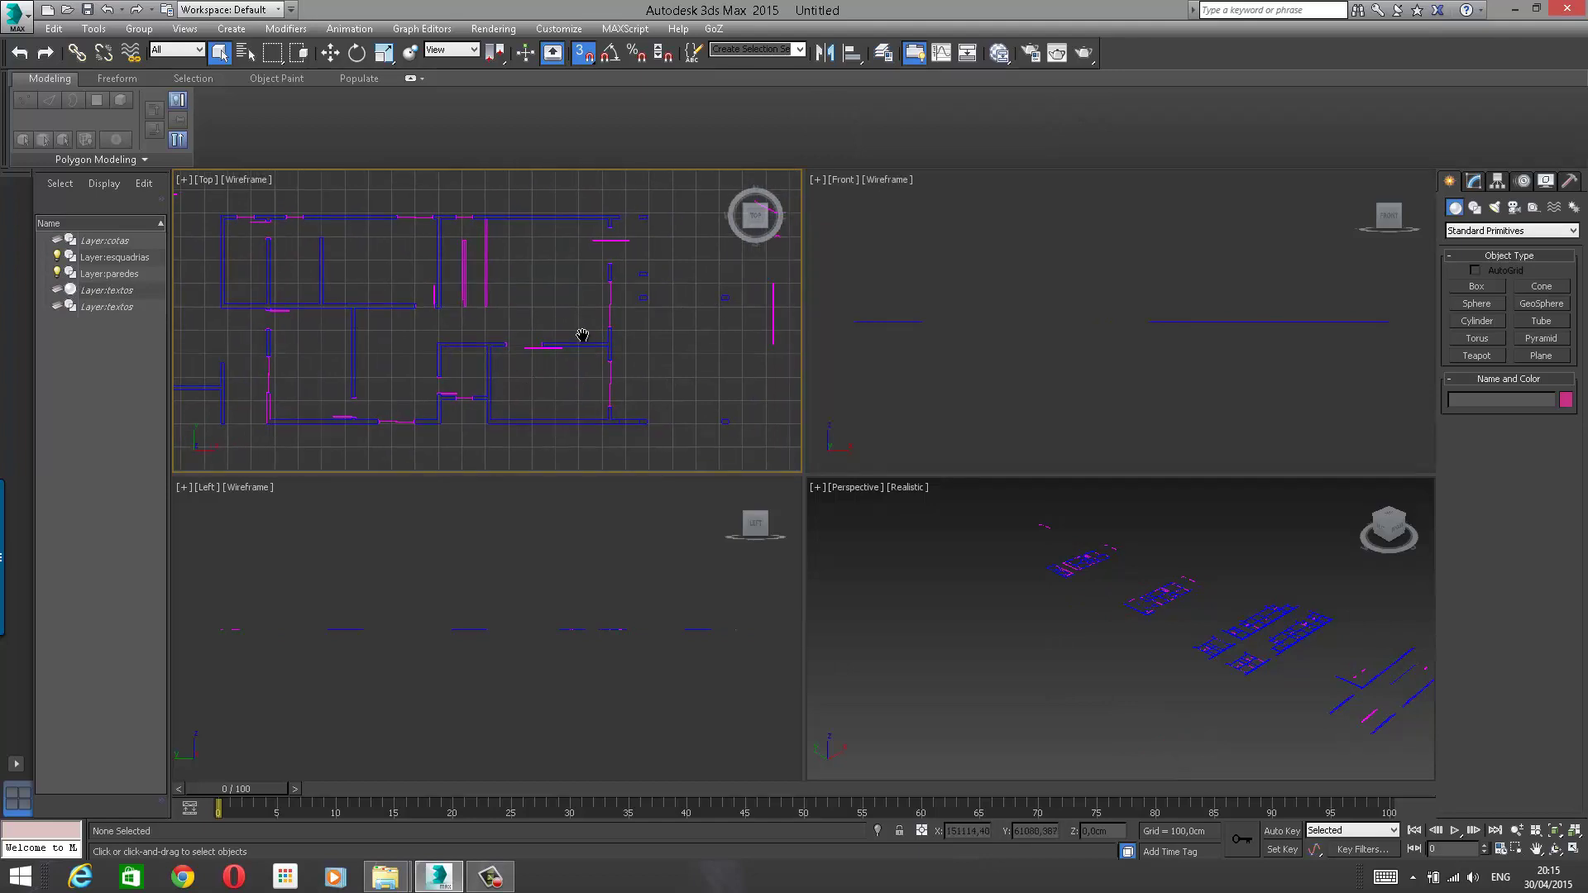
{"action": "middle_click_drag", "start_coordinate": [581, 333], "coordinate": [675, 372]}
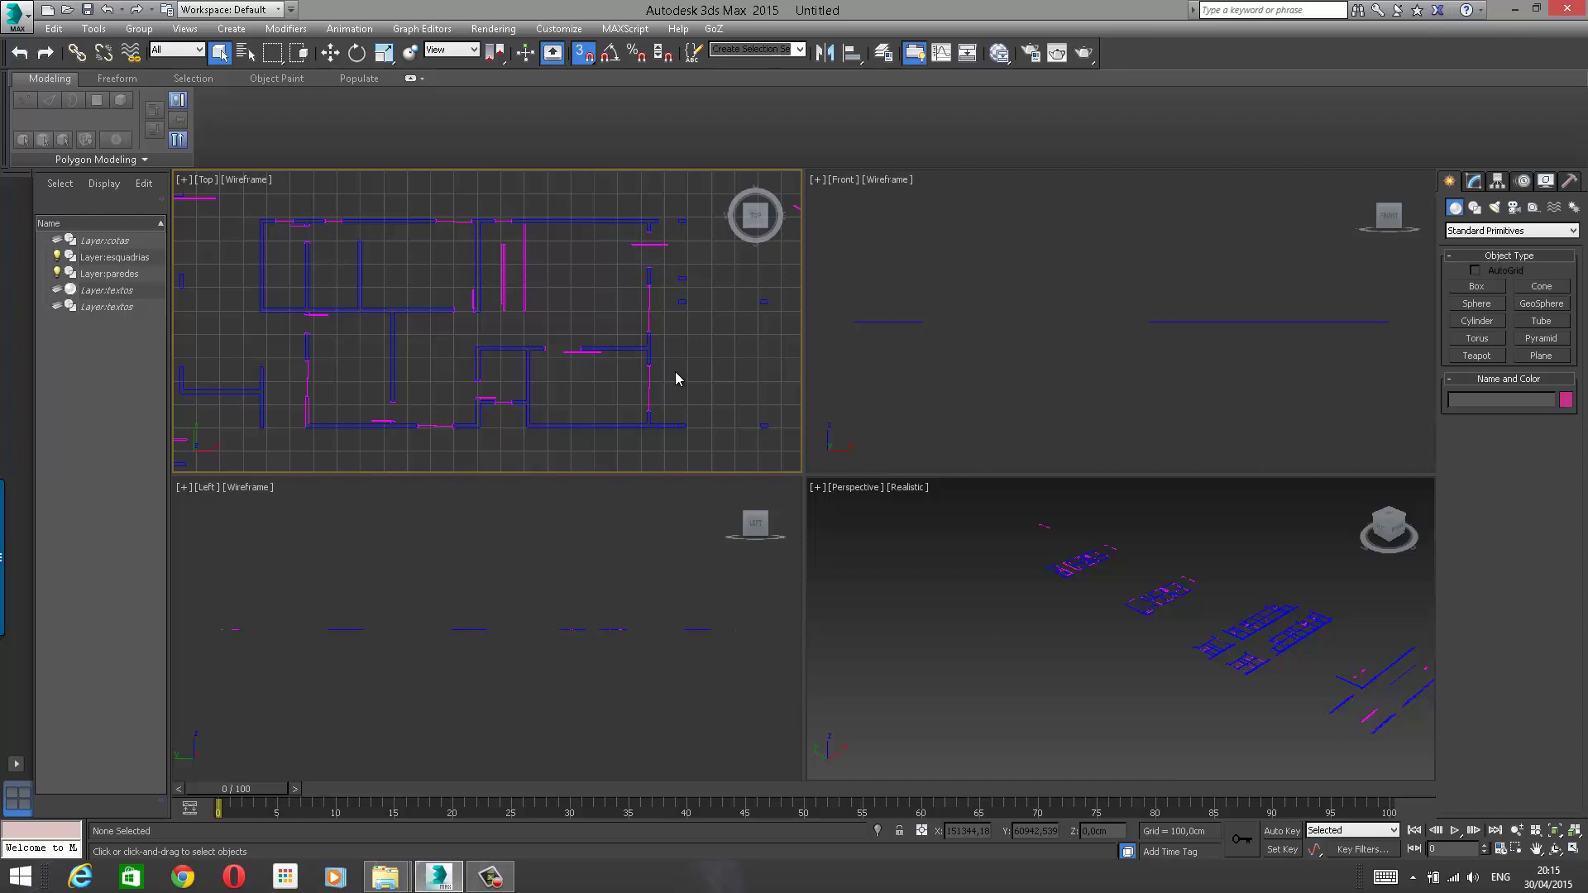
Step: Start the Windows screen magnifier (Lupa) and increase its magnification over the 3ds Max window
{"action": "left_click", "coordinate": [21, 876]}
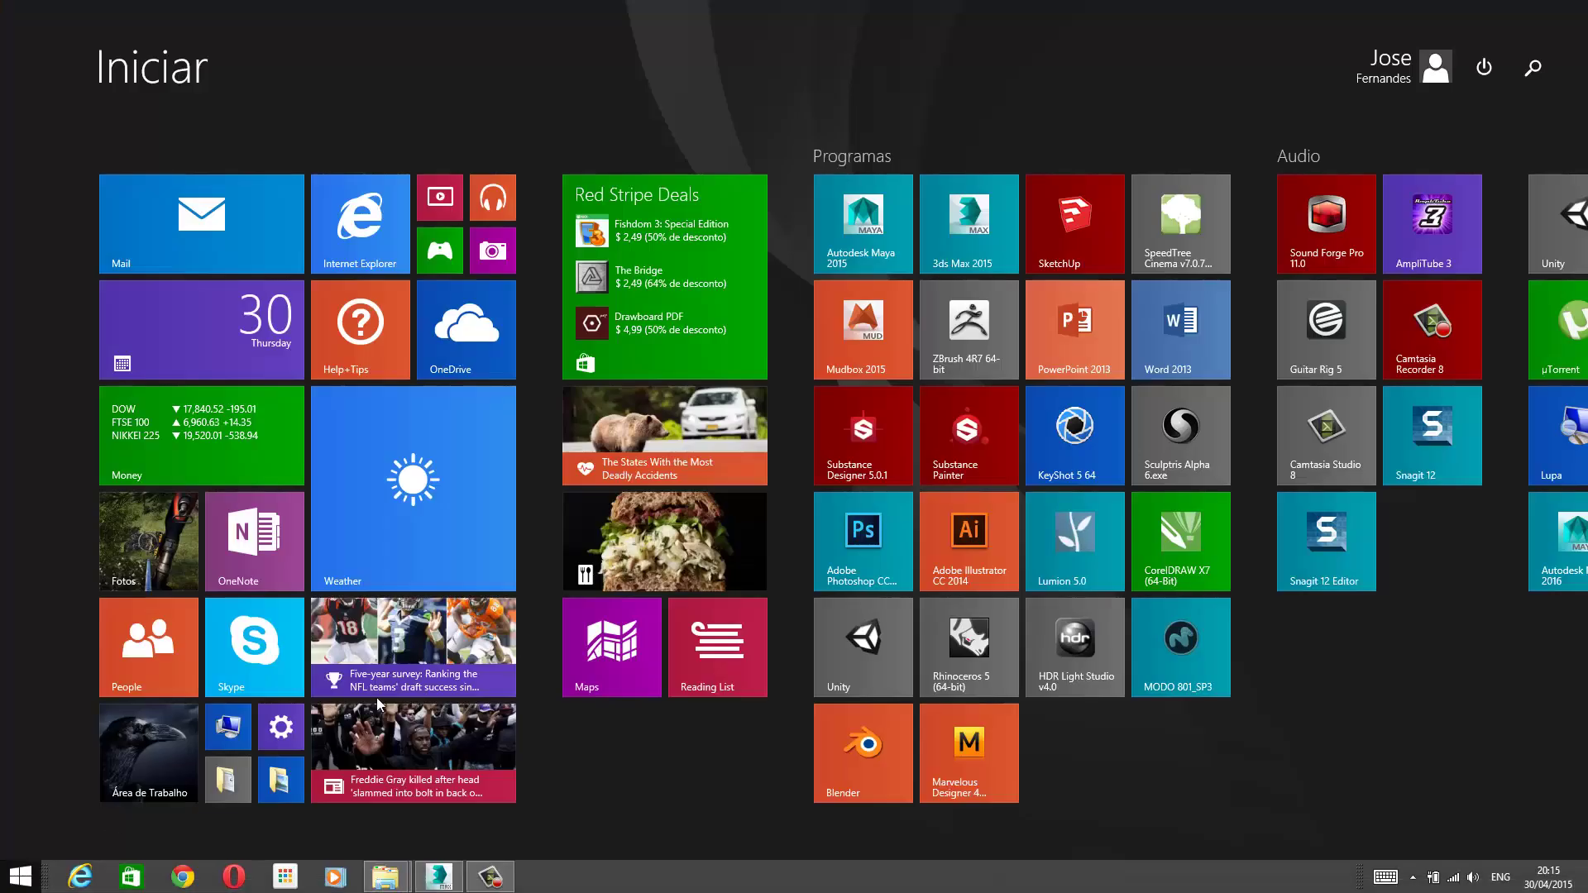
{"action": "left_click", "coordinate": [1546, 447]}
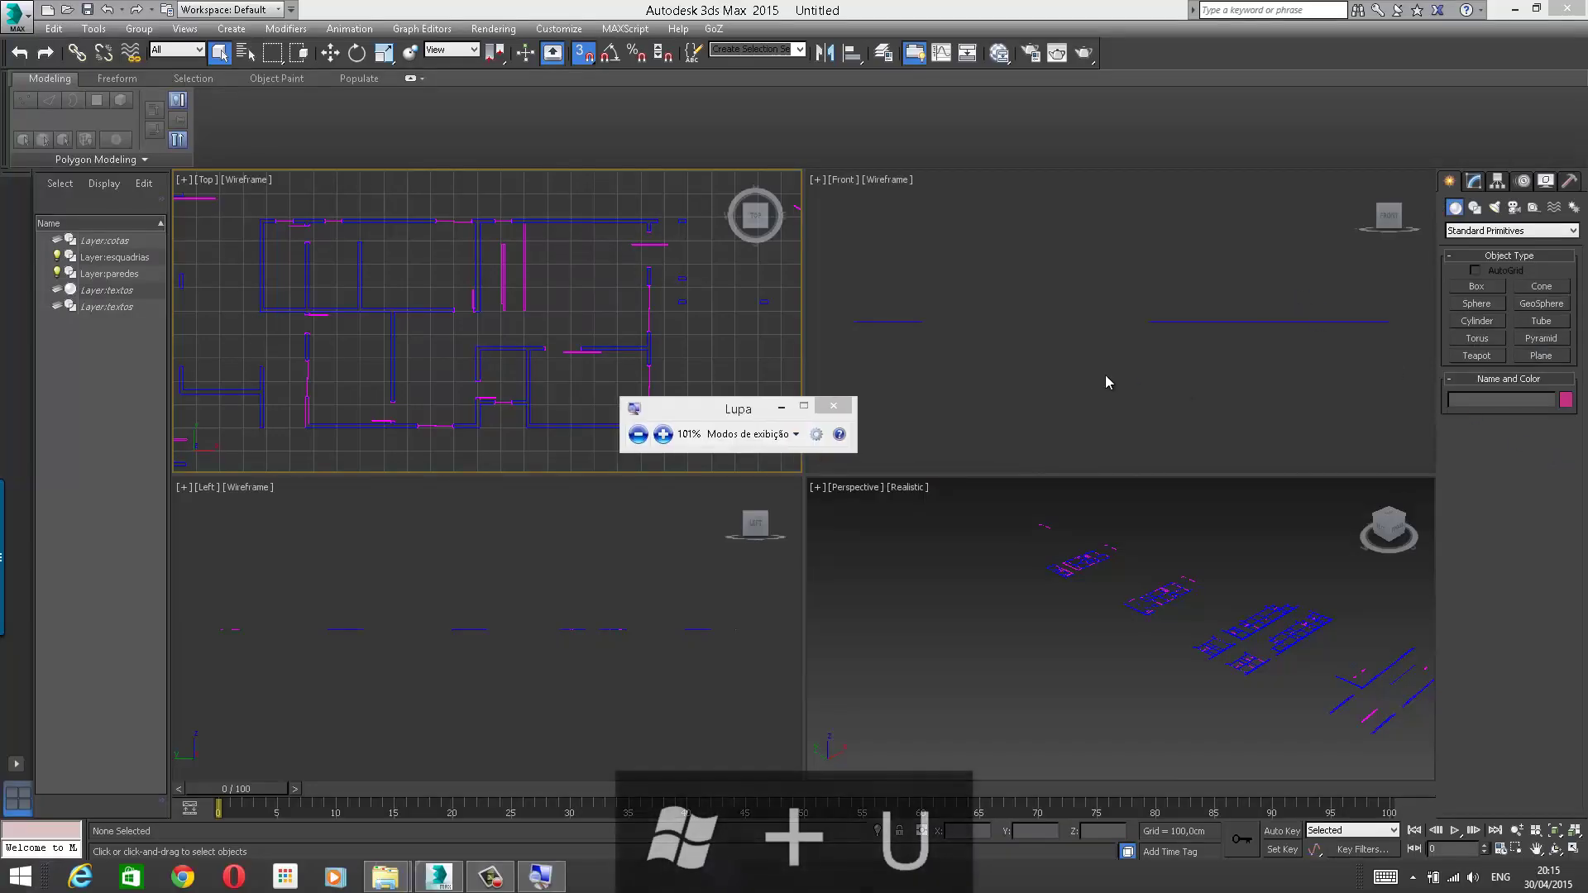
{"action": "left_click", "coordinate": [663, 441]}
{"action": "left_click", "coordinate": [662, 441]}
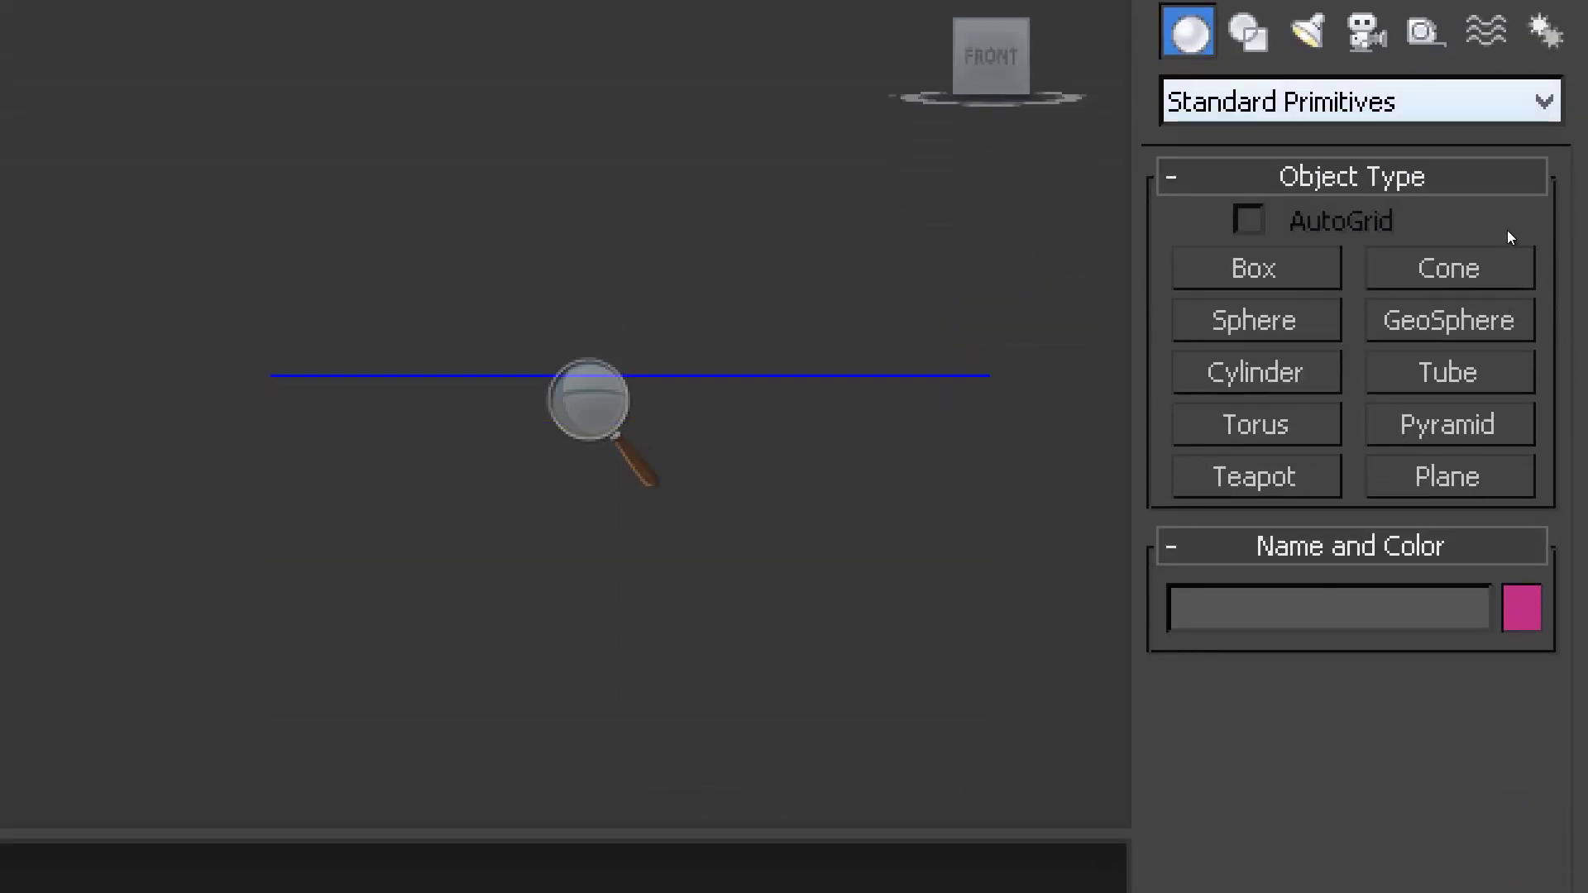
Step: Switch the geometry creation category to AEC Extended
{"action": "left_click", "coordinate": [1507, 102]}
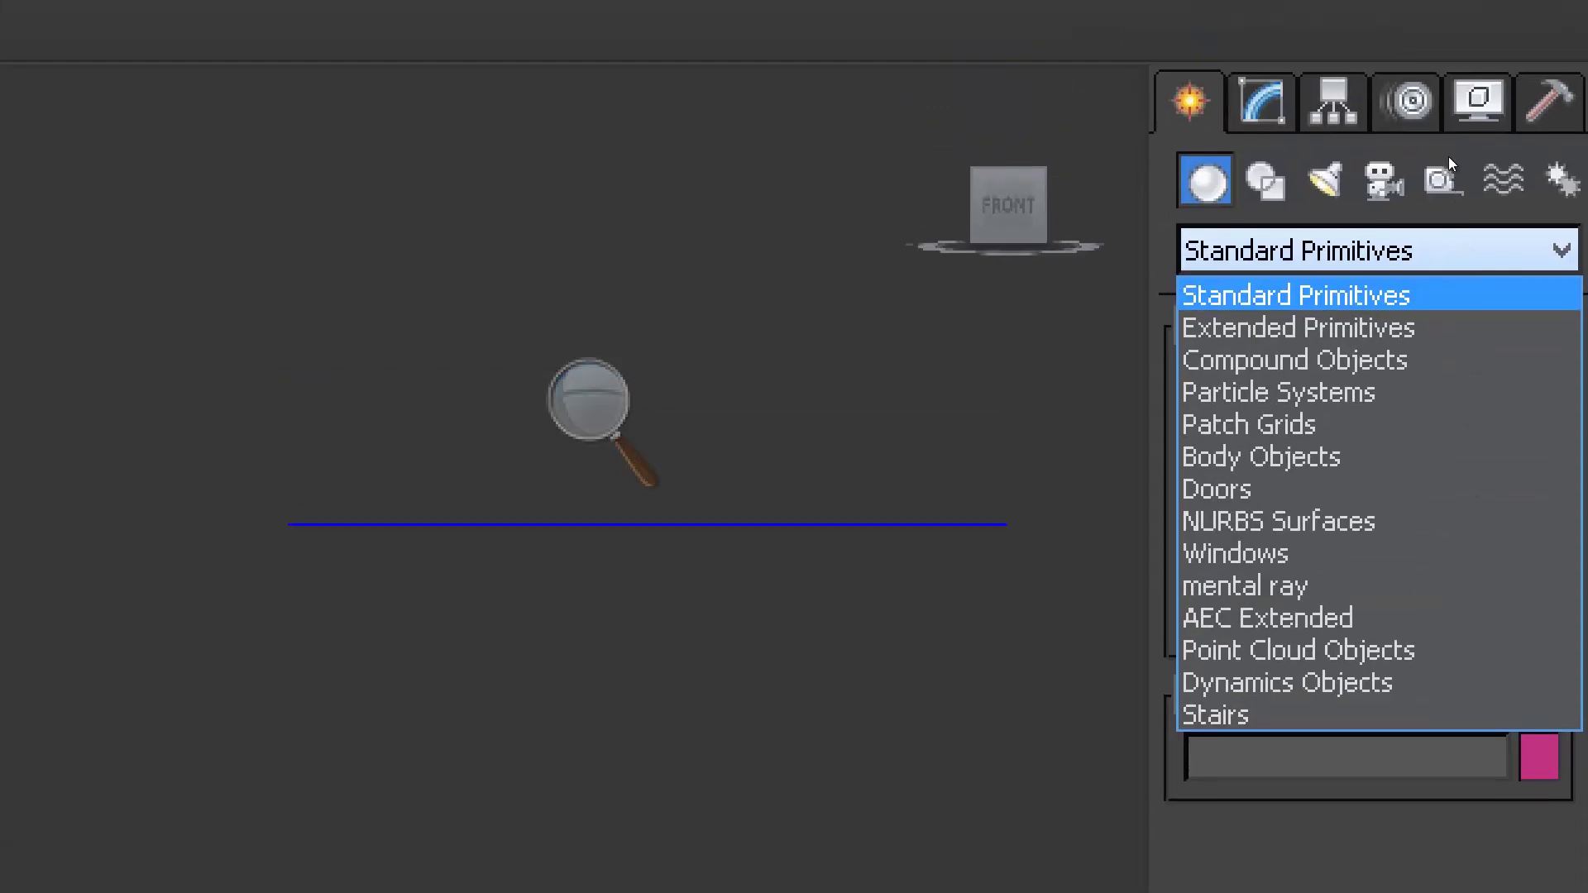
{"action": "left_click", "coordinate": [1453, 182]}
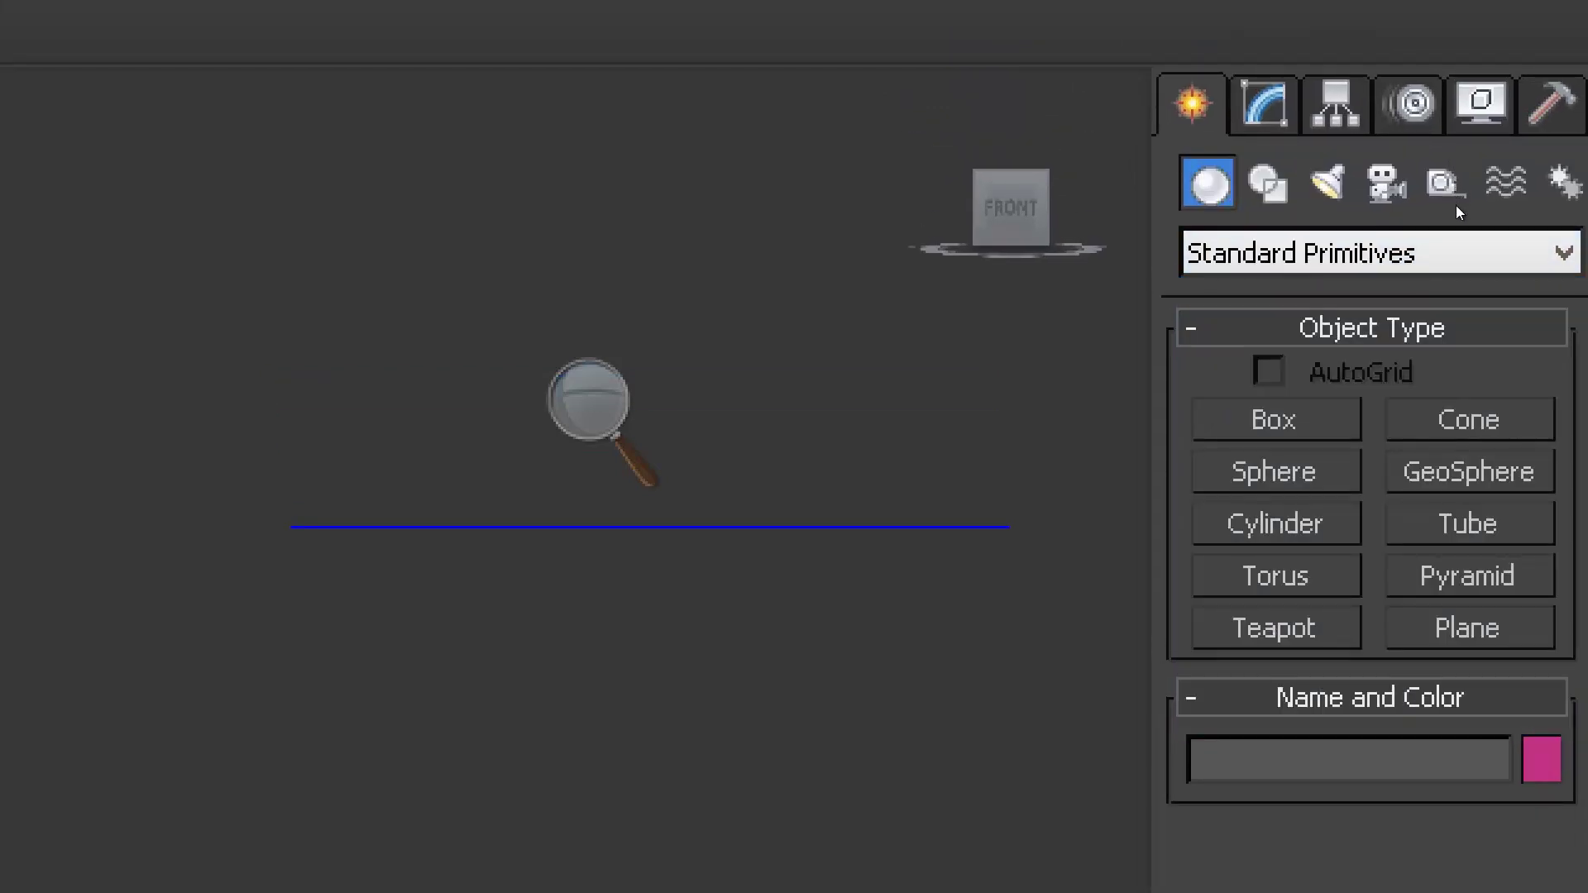
{"action": "left_click", "coordinate": [1466, 239]}
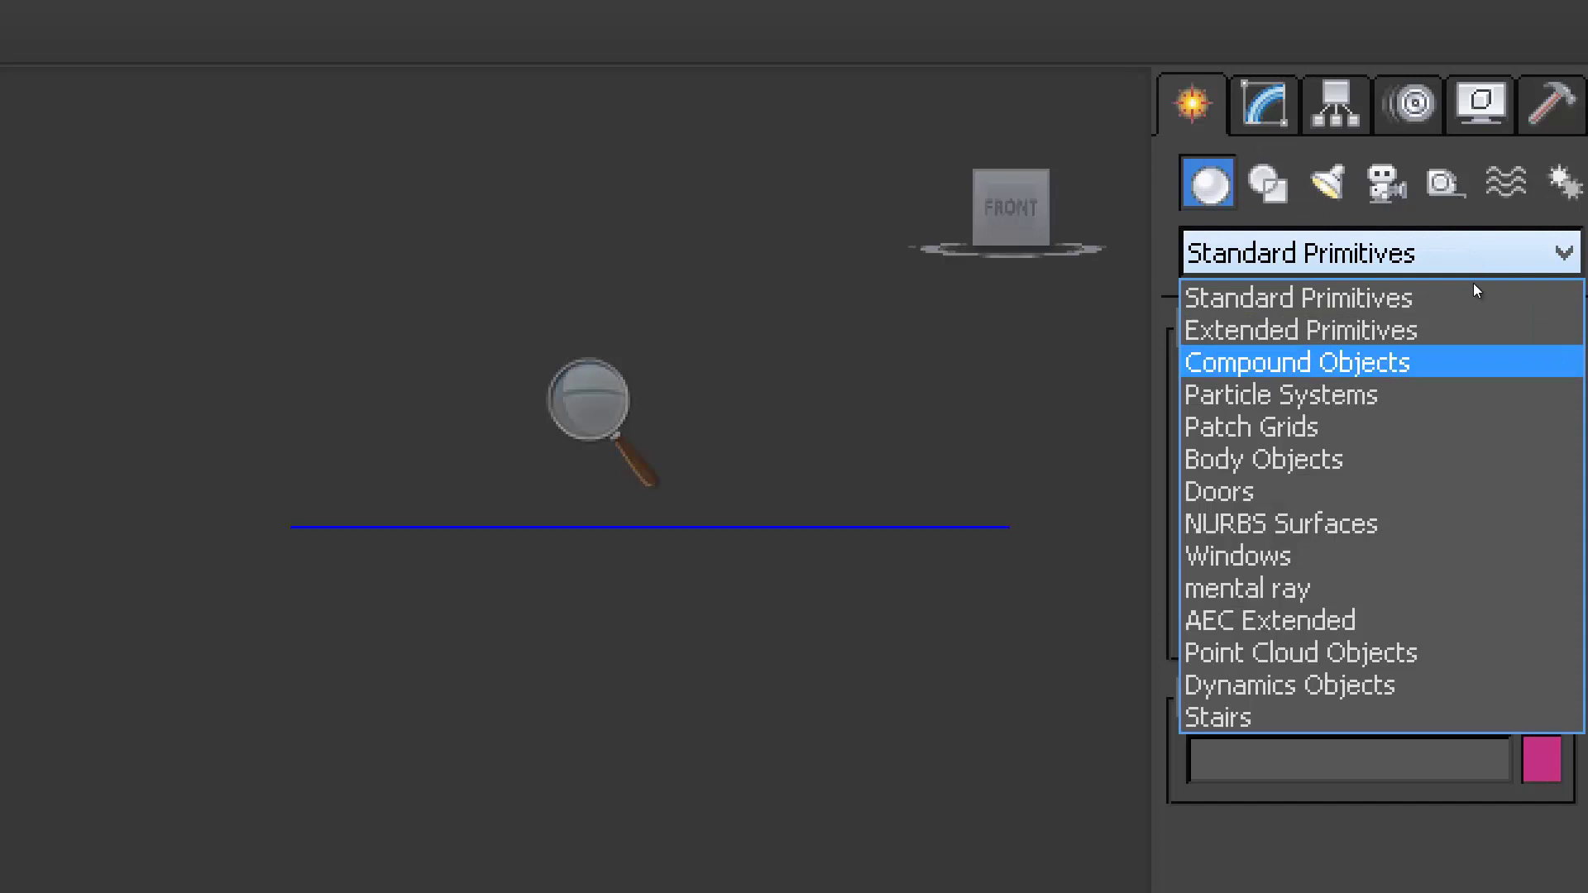
{"action": "left_click", "coordinate": [1483, 357]}
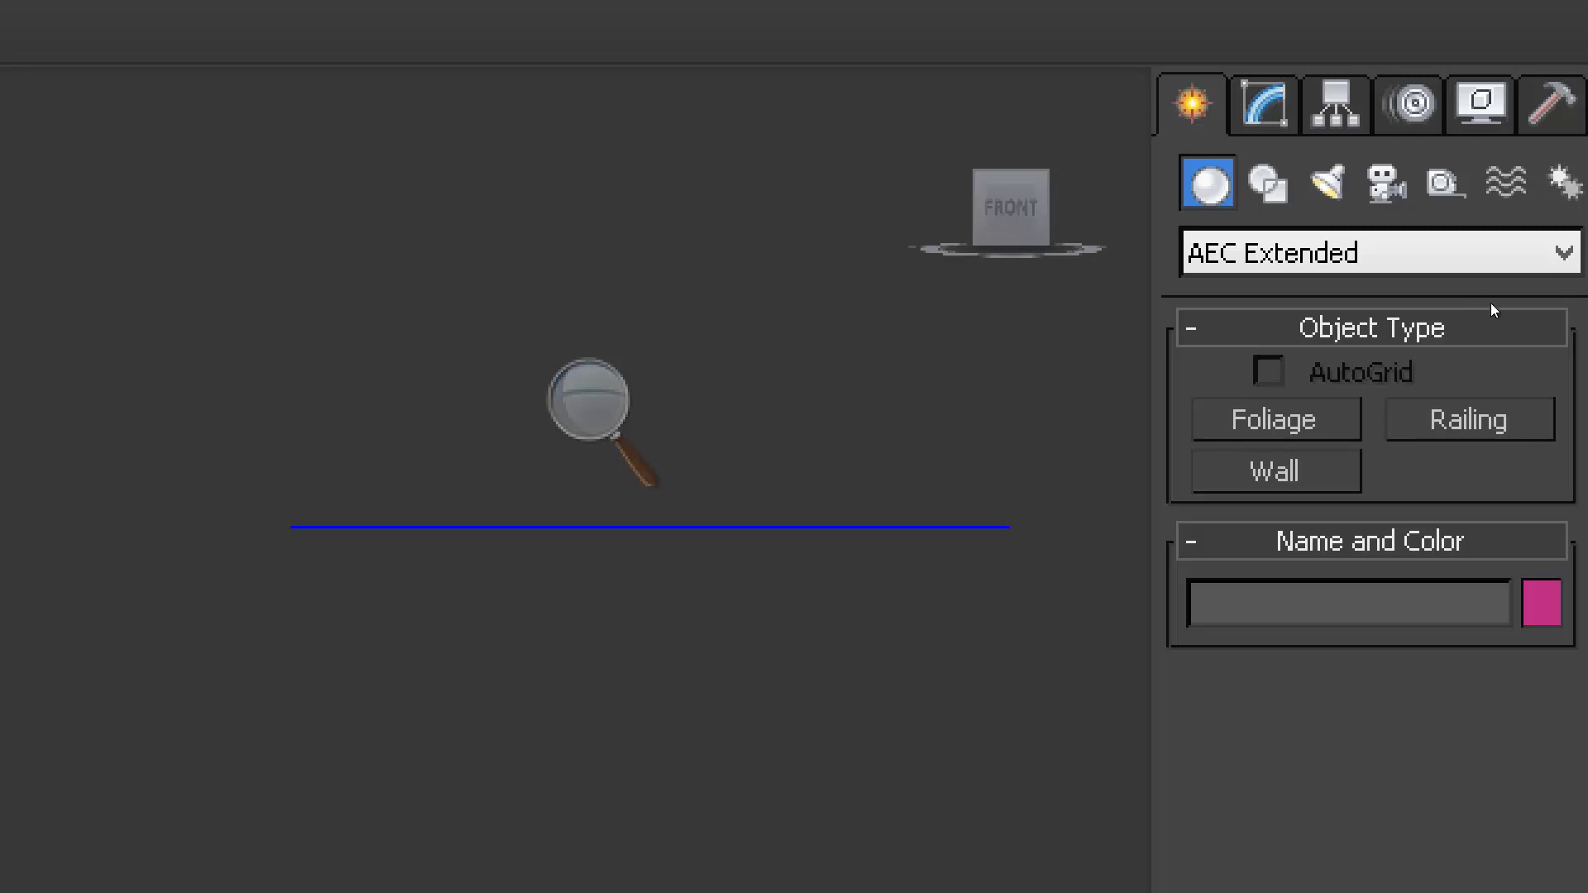
Step: Start a Wall object and set its width to 15 cm and height to 300 cm
{"action": "left_click", "coordinate": [1276, 471]}
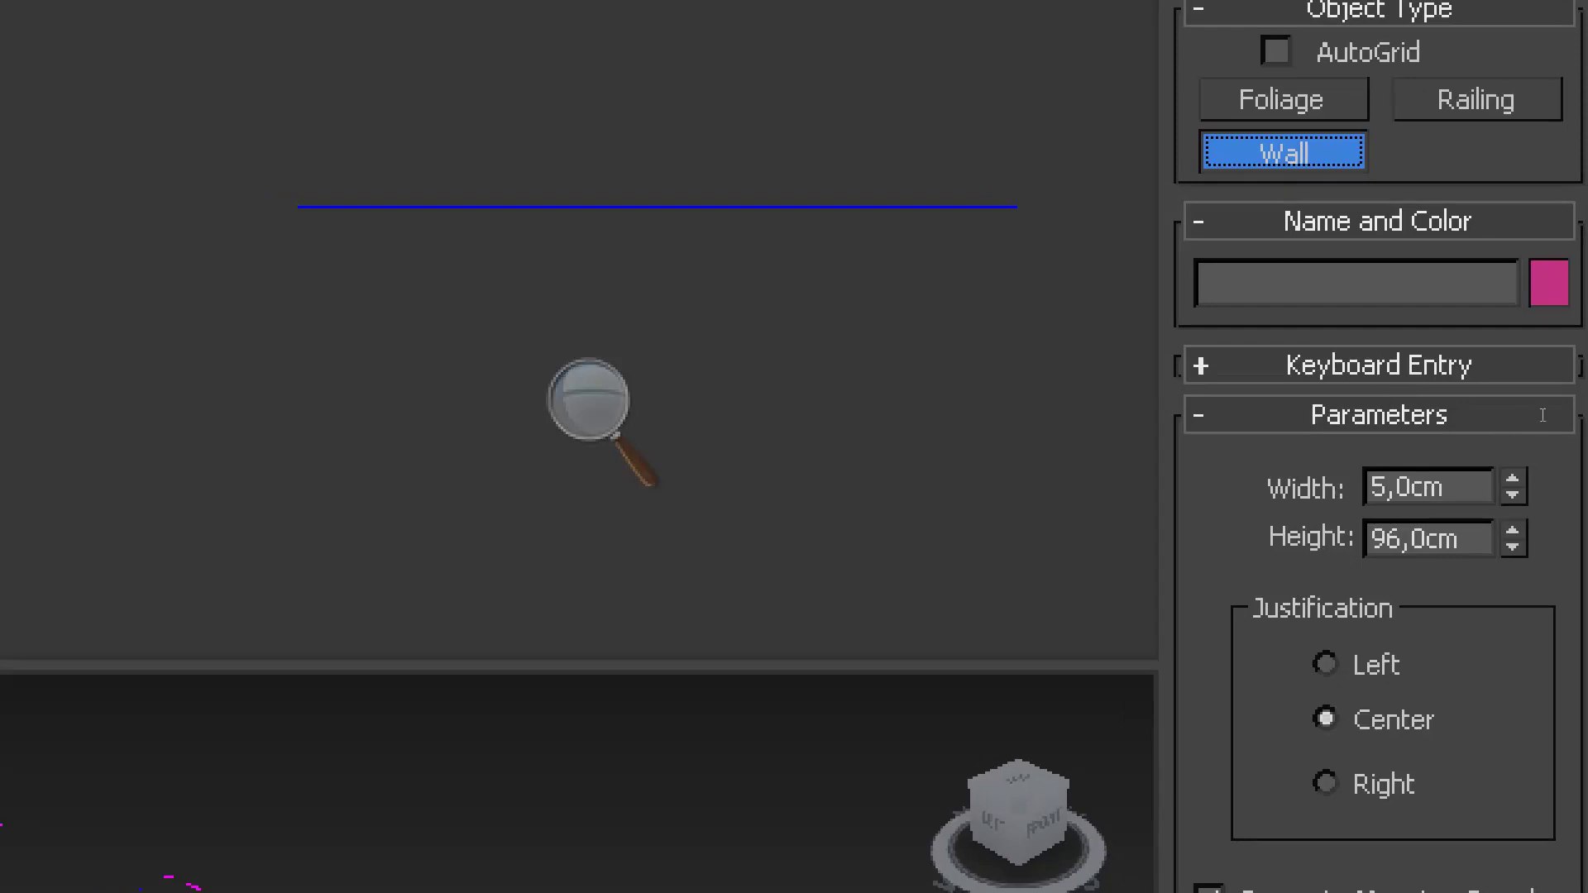
{"action": "left_click", "coordinate": [1470, 486]}
{"action": "key", "text": "ctrl+a"}
{"action": "type", "text": "15"}
{"action": "key", "text": "Tab"}
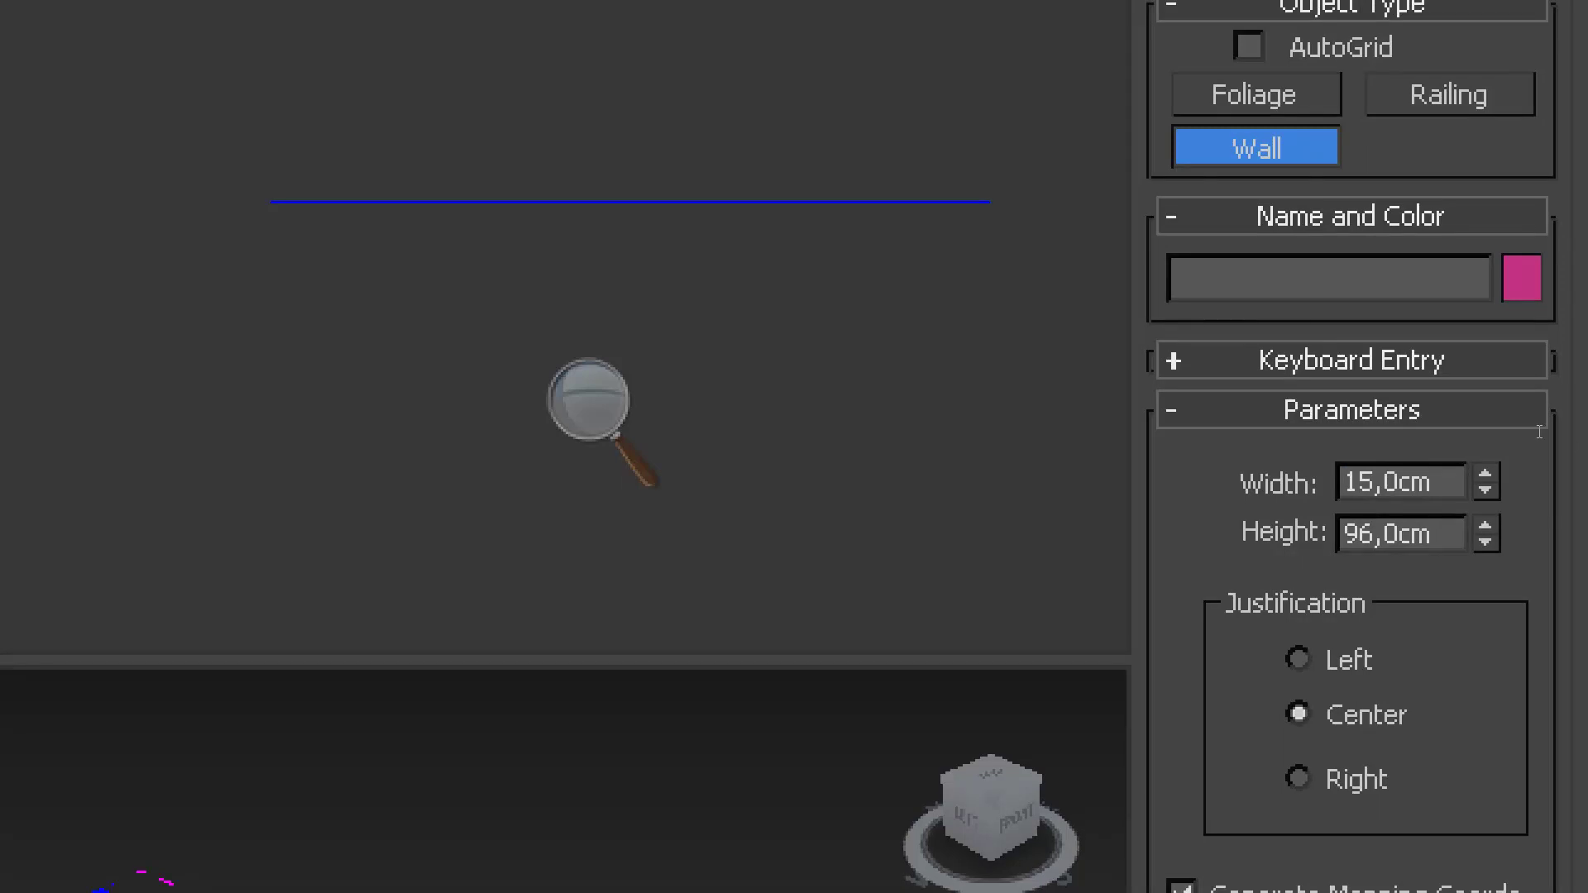
{"action": "key", "text": "ctrl+a"}
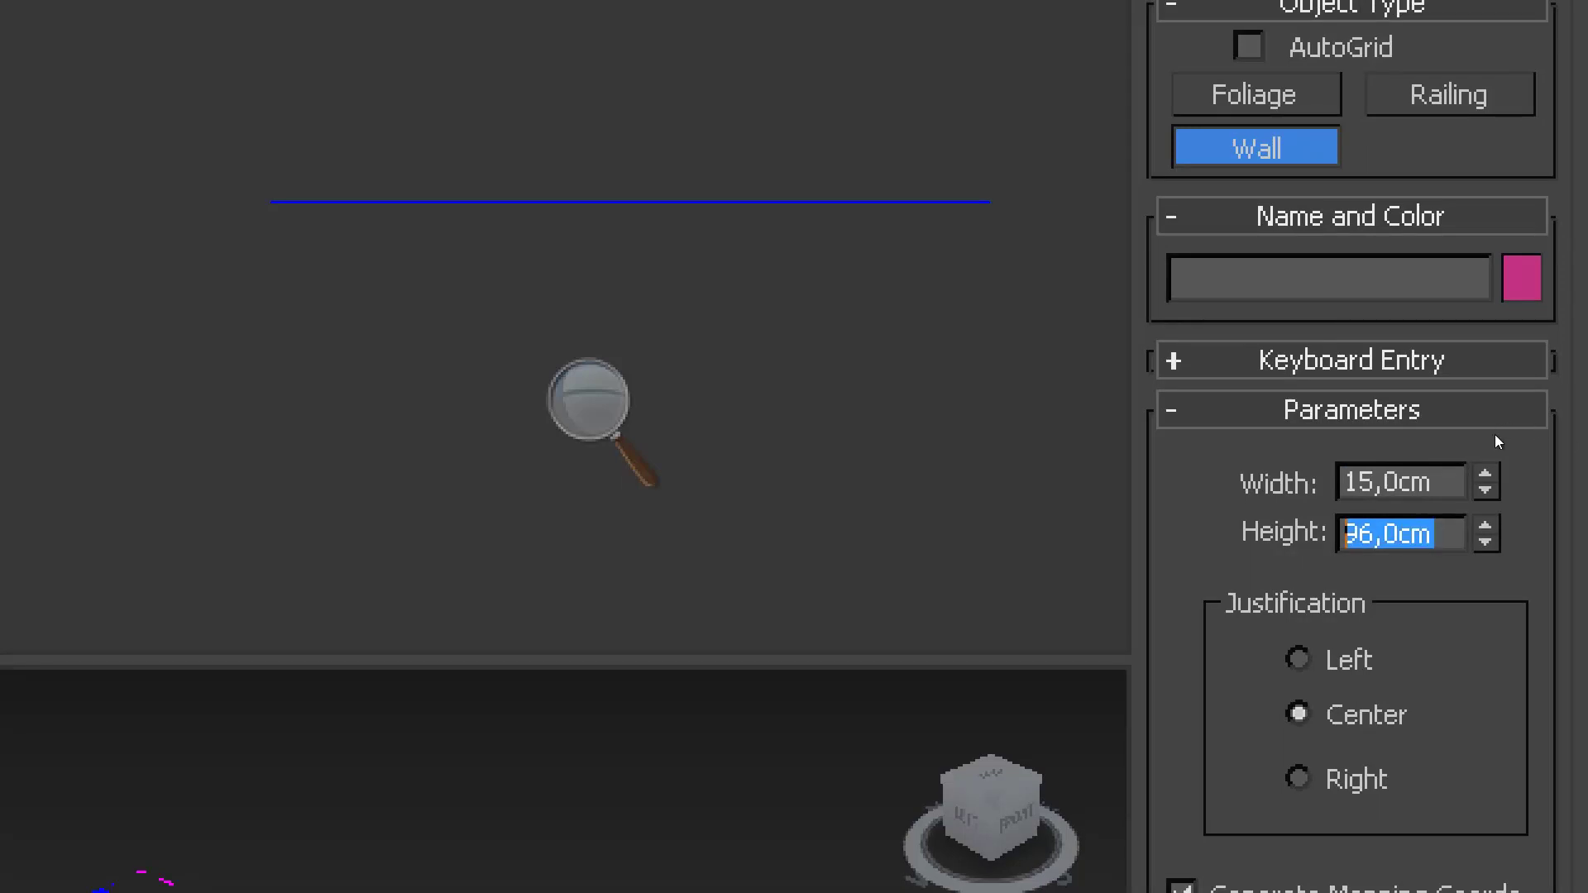
{"action": "type", "text": "300"}
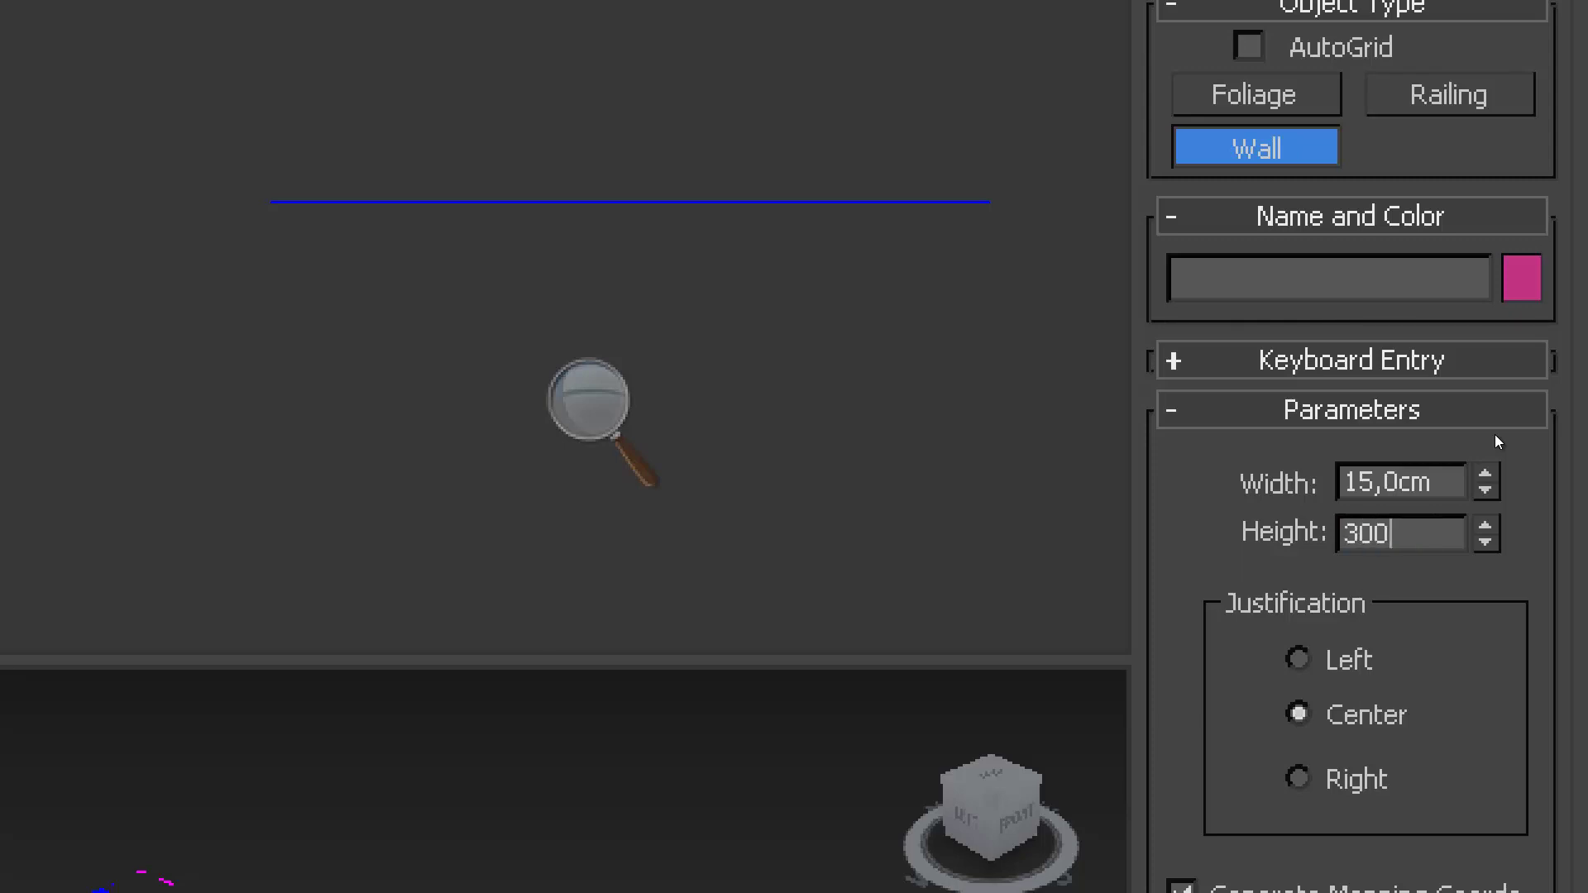
{"action": "key", "text": "Tab"}
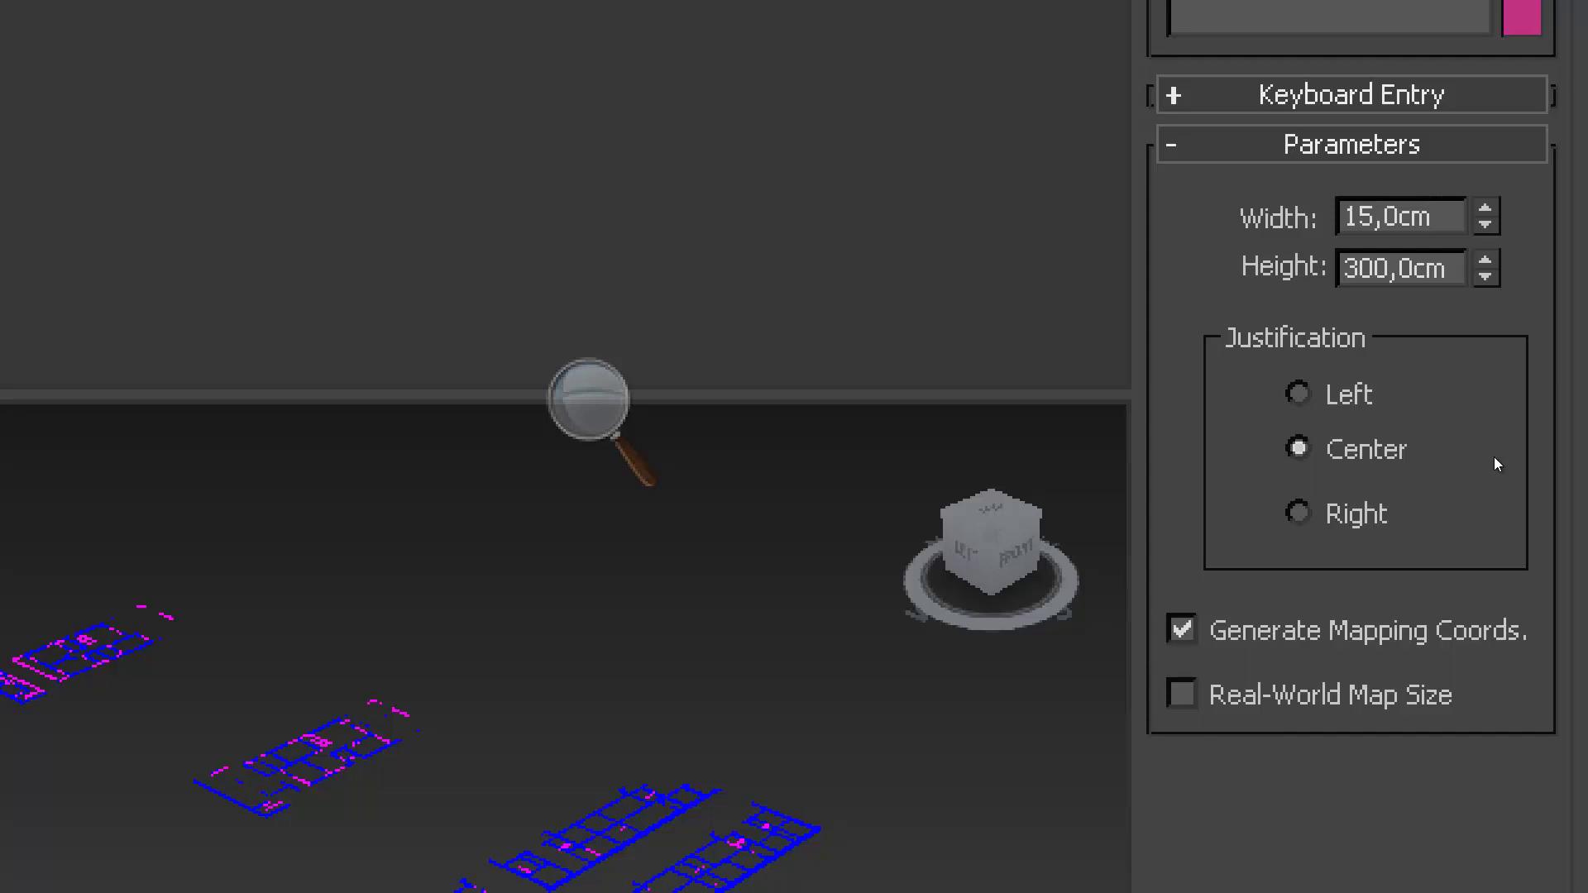
Step: Try the Left, Right and Center justification options for the wall
{"action": "left_click", "coordinate": [1324, 393]}
{"action": "left_click", "coordinate": [1501, 515]}
{"action": "left_click", "coordinate": [1502, 496]}
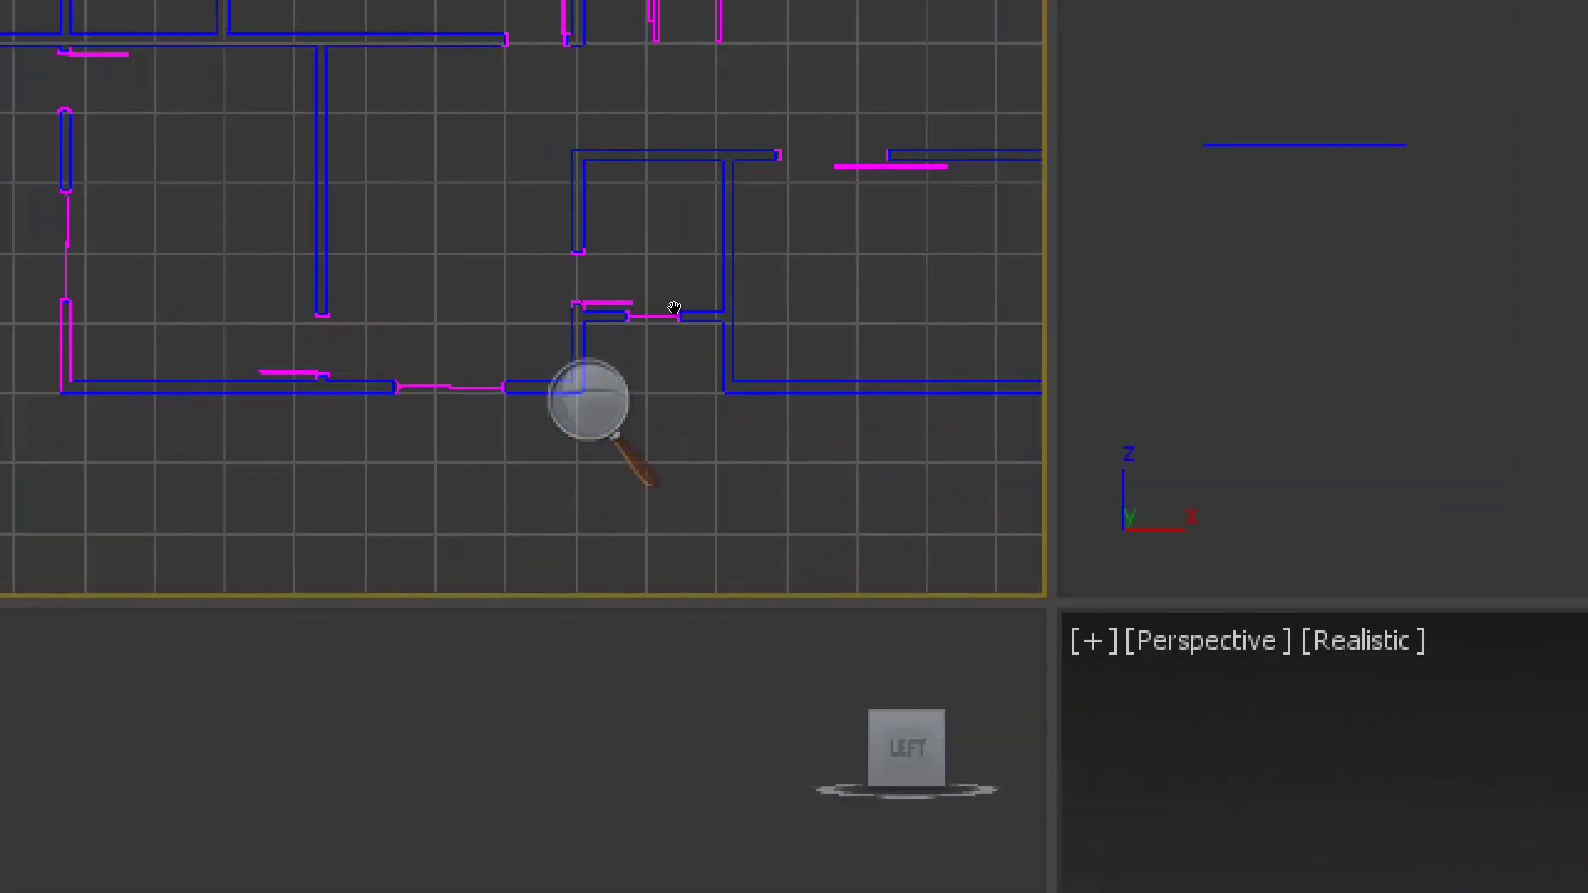
Step: Try to draw a wall segment from the floor plan's upper-left outer corner down along its left exterior wall
{"action": "middle_click_drag", "start_coordinate": [674, 307], "coordinate": [897, 349]}
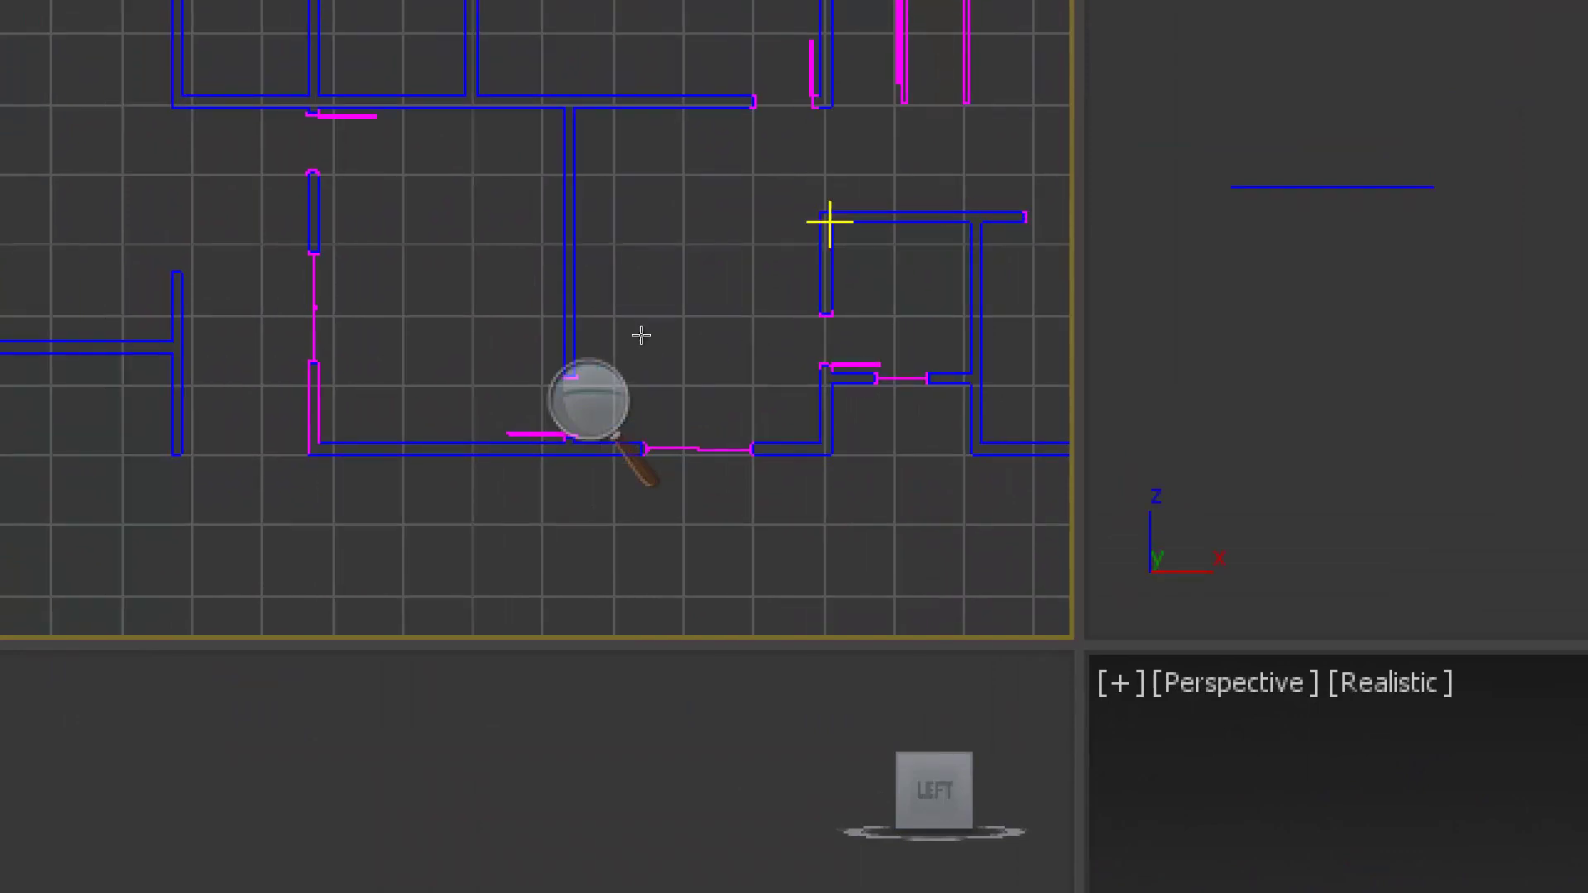
{"action": "middle_click_drag", "start_coordinate": [488, 274], "coordinate": [537, 337]}
{"action": "mouse_move", "coordinate": [655, 357]}
{"action": "middle_mouse_down"}
{"action": "mouse_move", "coordinate": [632, 353]}
{"action": "mouse_move", "coordinate": [687, 336]}
{"action": "mouse_move", "coordinate": [647, 370]}
{"action": "middle_mouse_up"}
{"action": "middle_click_drag", "start_coordinate": [558, 303], "coordinate": [509, 315]}
{"action": "scroll", "coordinate": [539, 345], "scroll_direction": "down", "scroll_amount": 1}
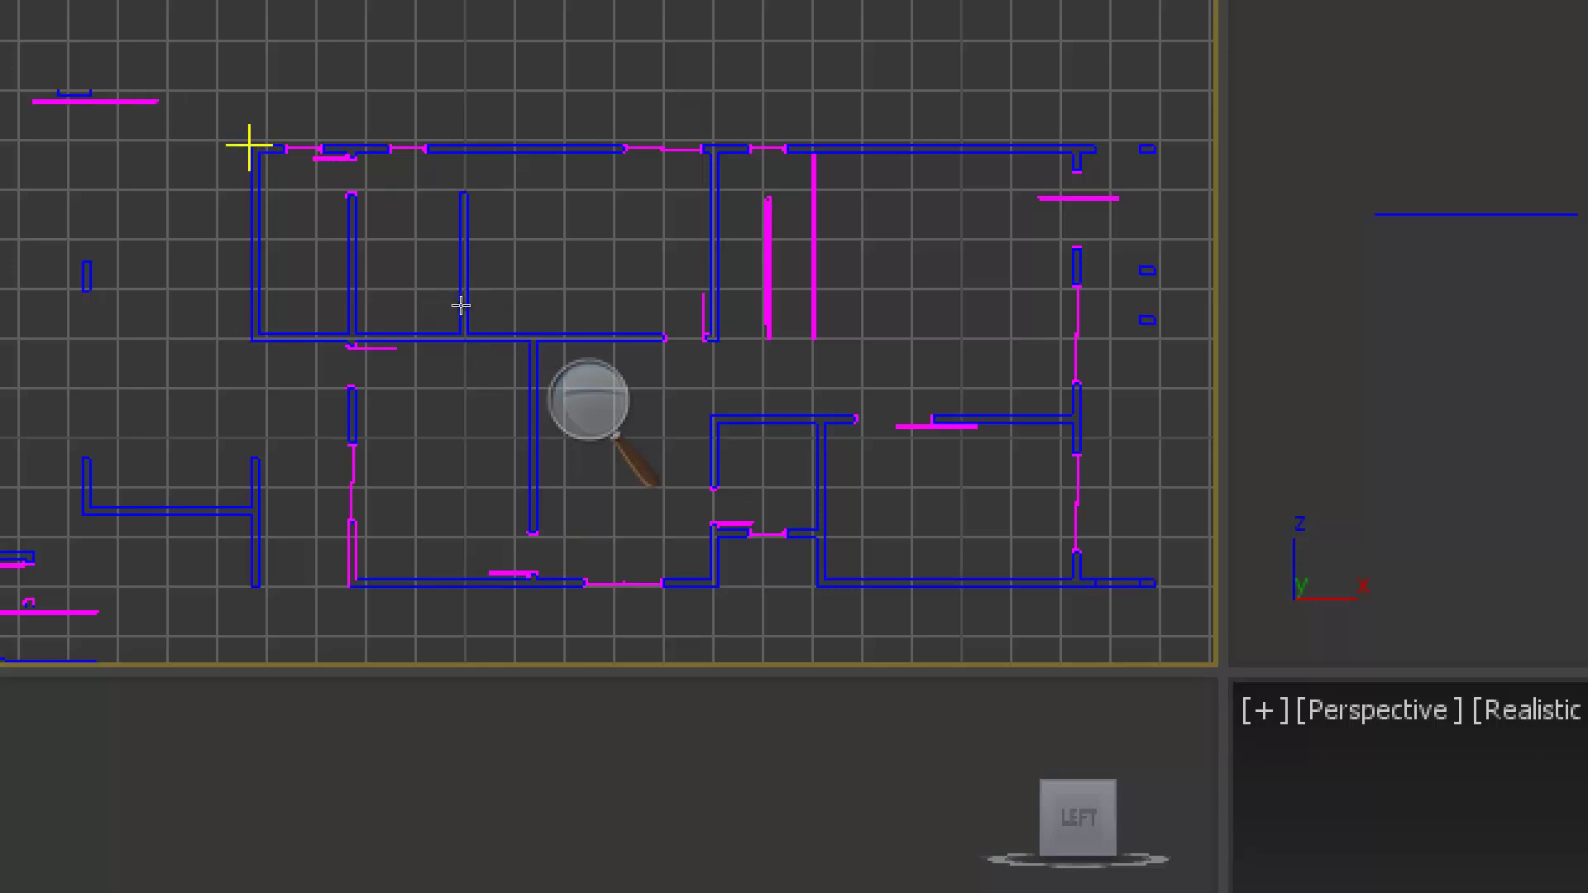
{"action": "scroll", "coordinate": [505, 325], "scroll_direction": "up", "scroll_amount": 2}
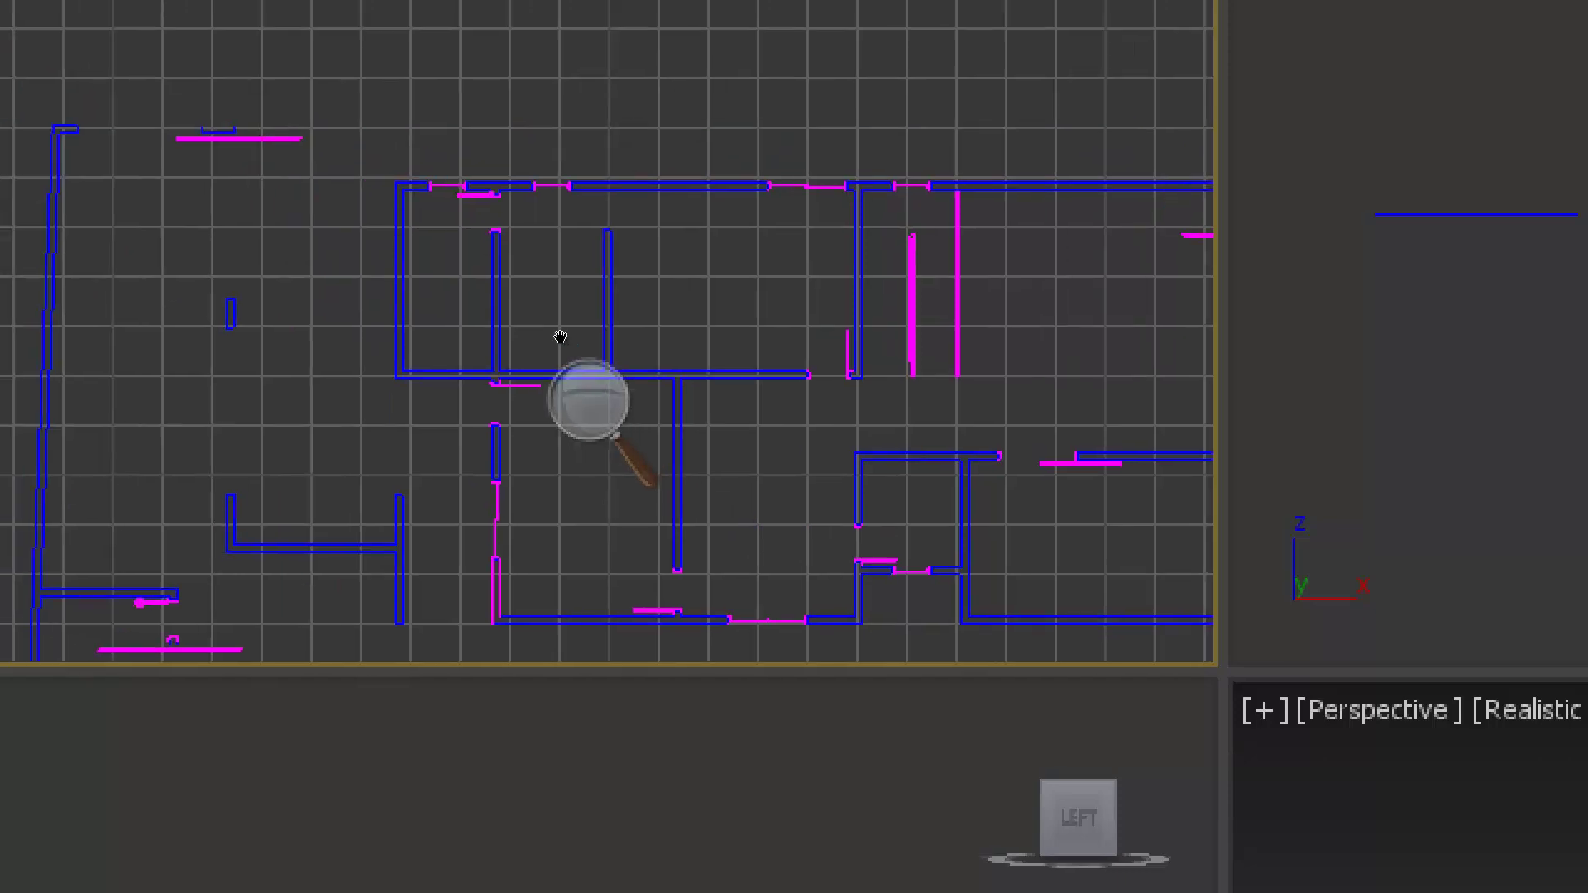
{"action": "scroll", "coordinate": [587, 341], "scroll_direction": "up", "scroll_amount": 2}
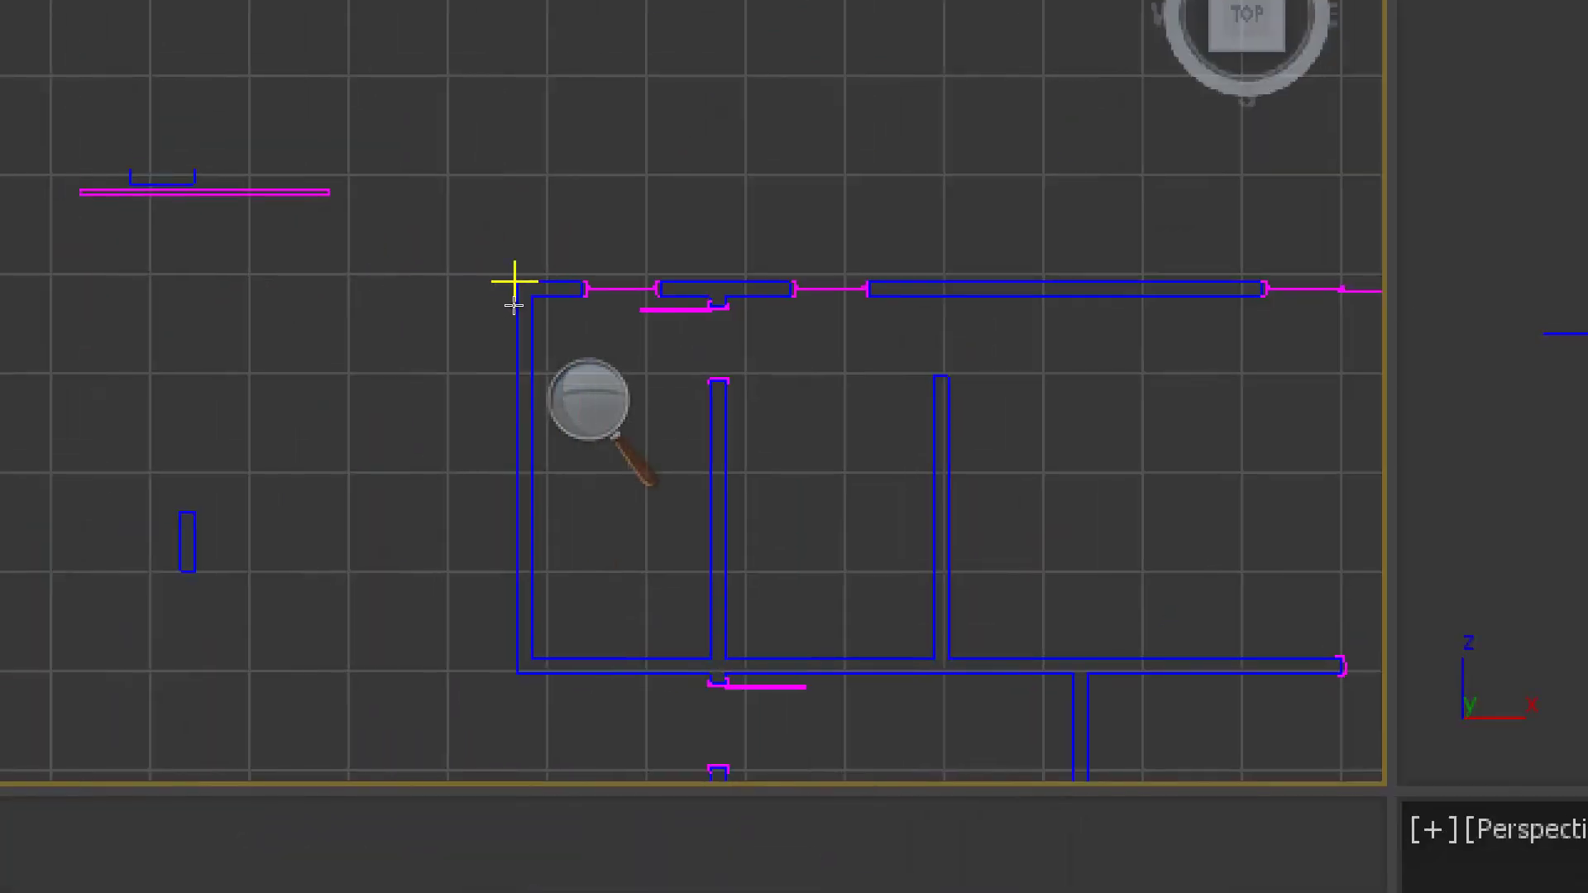
{"action": "left_click", "coordinate": [515, 281]}
{"action": "left_click", "coordinate": [512, 431]}
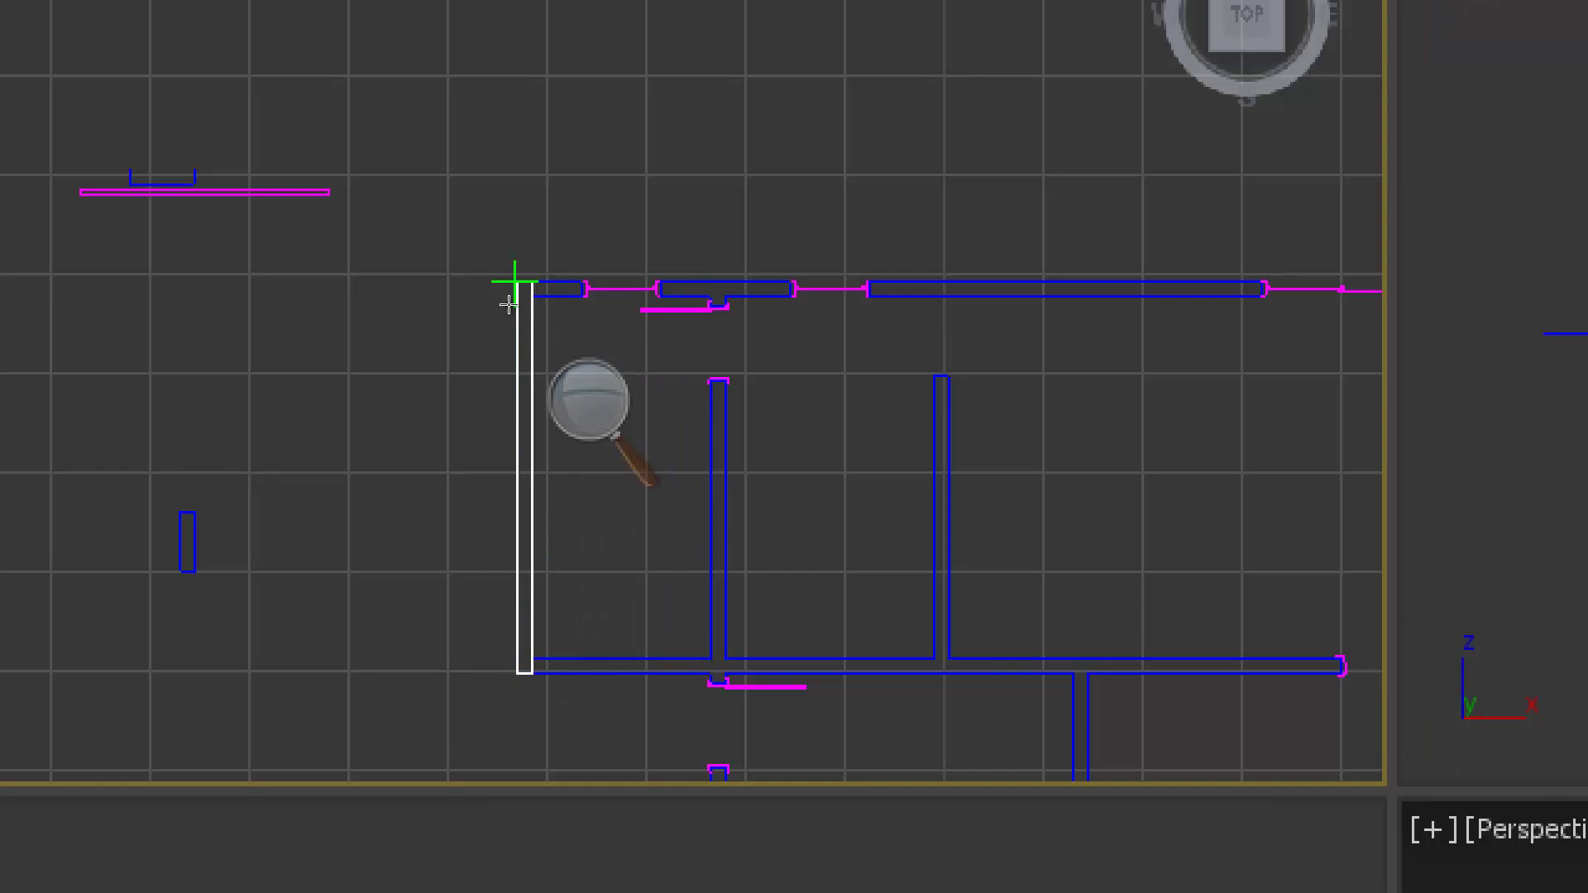
{"action": "scroll", "coordinate": [959, 478], "scroll_direction": "down", "scroll_amount": 2}
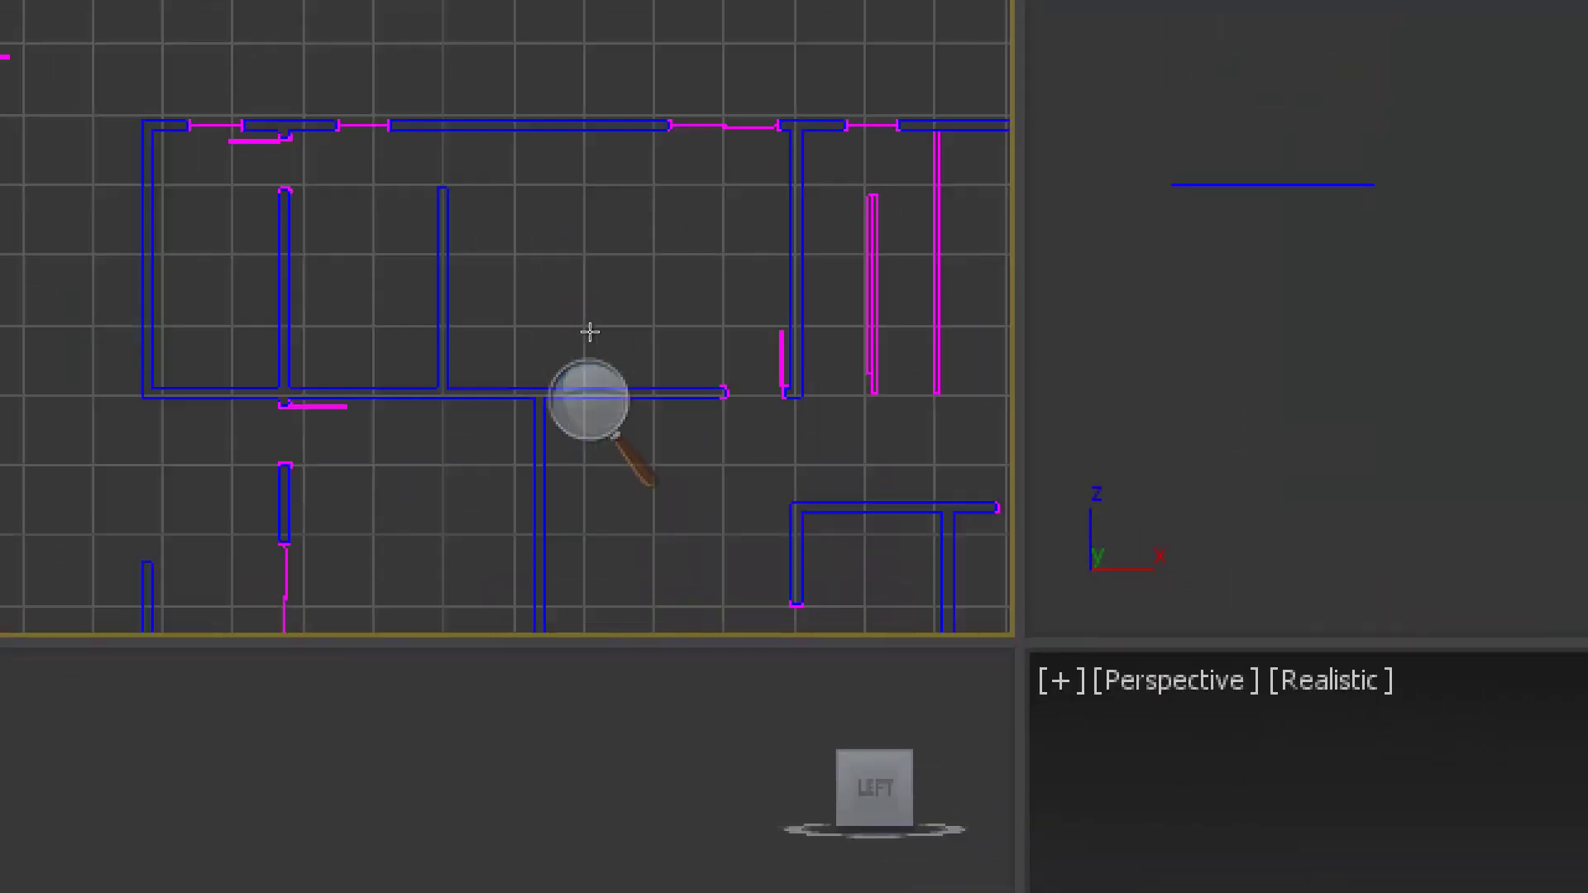
{"action": "scroll", "coordinate": [590, 332], "scroll_direction": "down", "scroll_amount": 4}
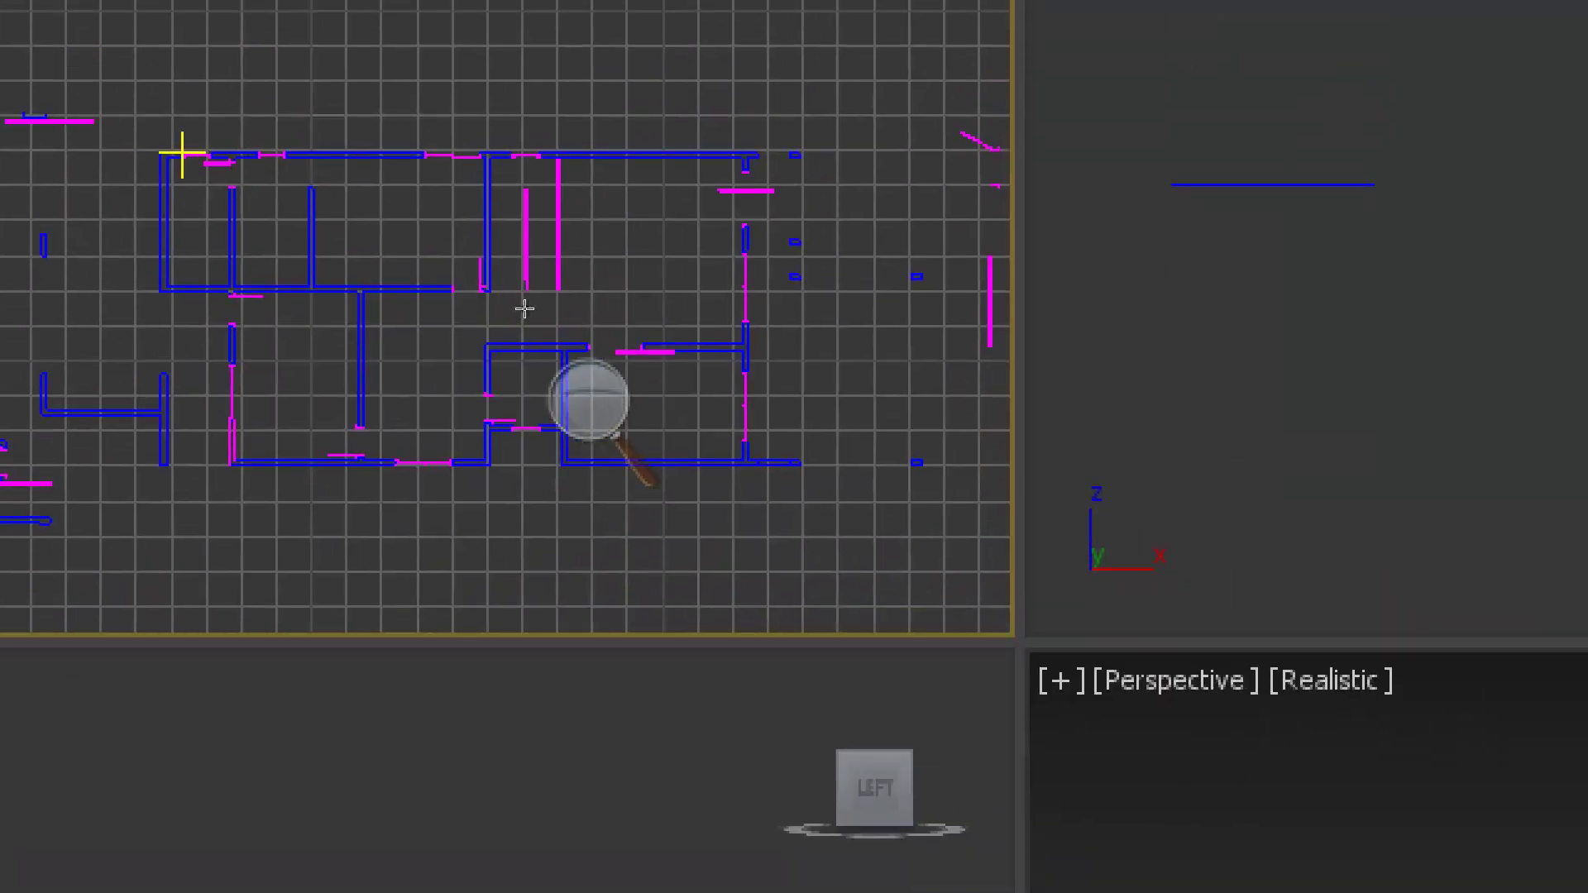
{"action": "scroll", "coordinate": [524, 309], "scroll_direction": "up", "scroll_amount": 6}
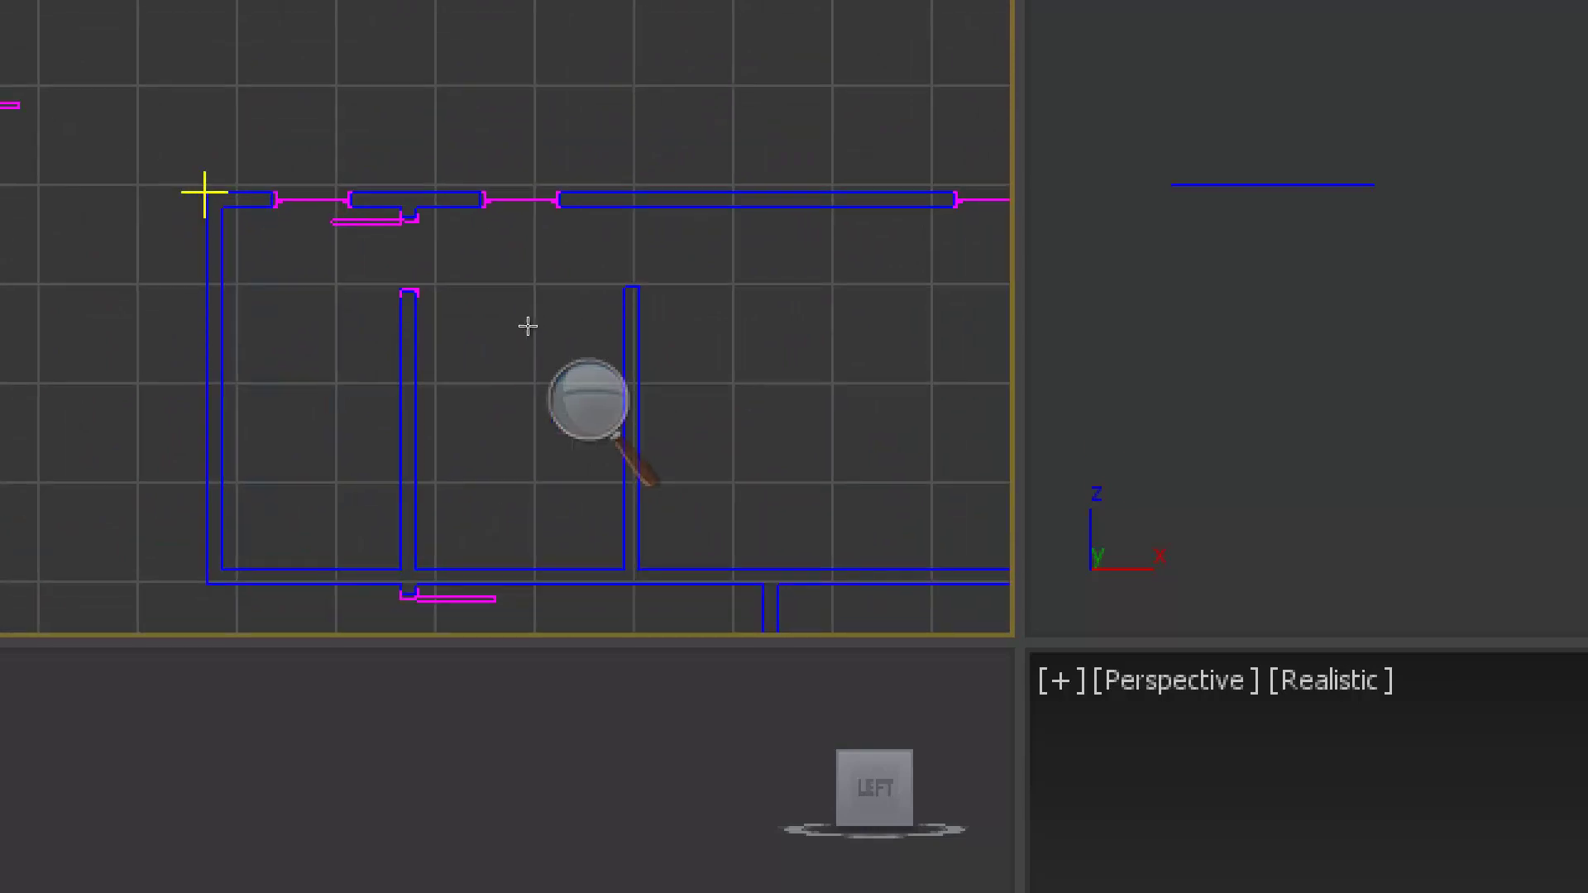
Step: Try wall segments along the floor plan's upper exterior wall from its upper-left outer corner, and set the wall justification to Left
{"action": "left_click", "coordinate": [528, 326]}
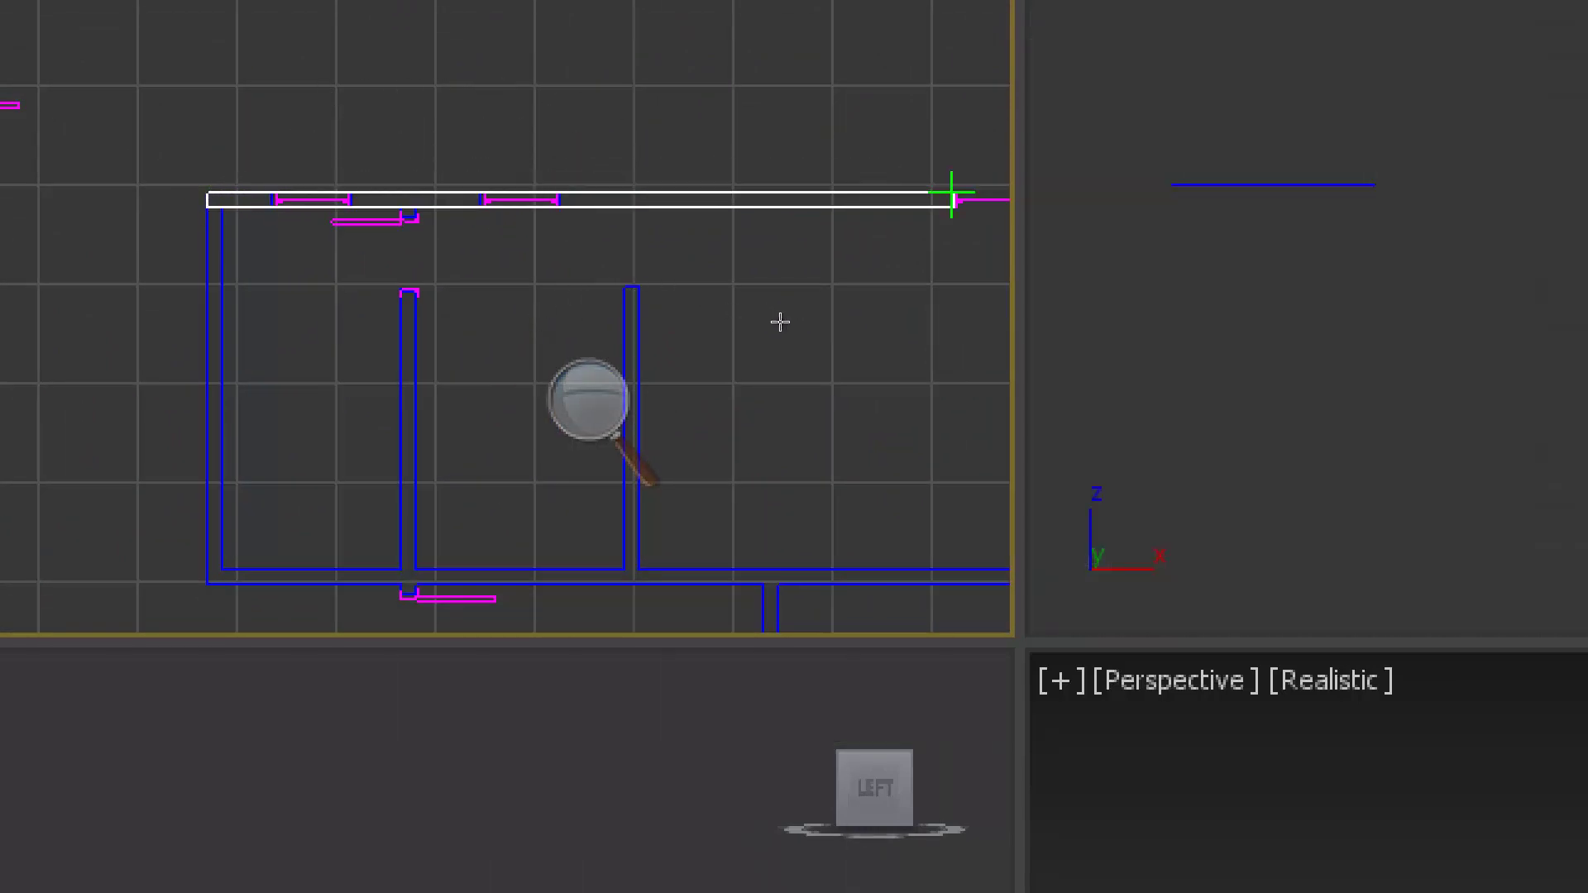
{"action": "right_click", "coordinate": [775, 323]}
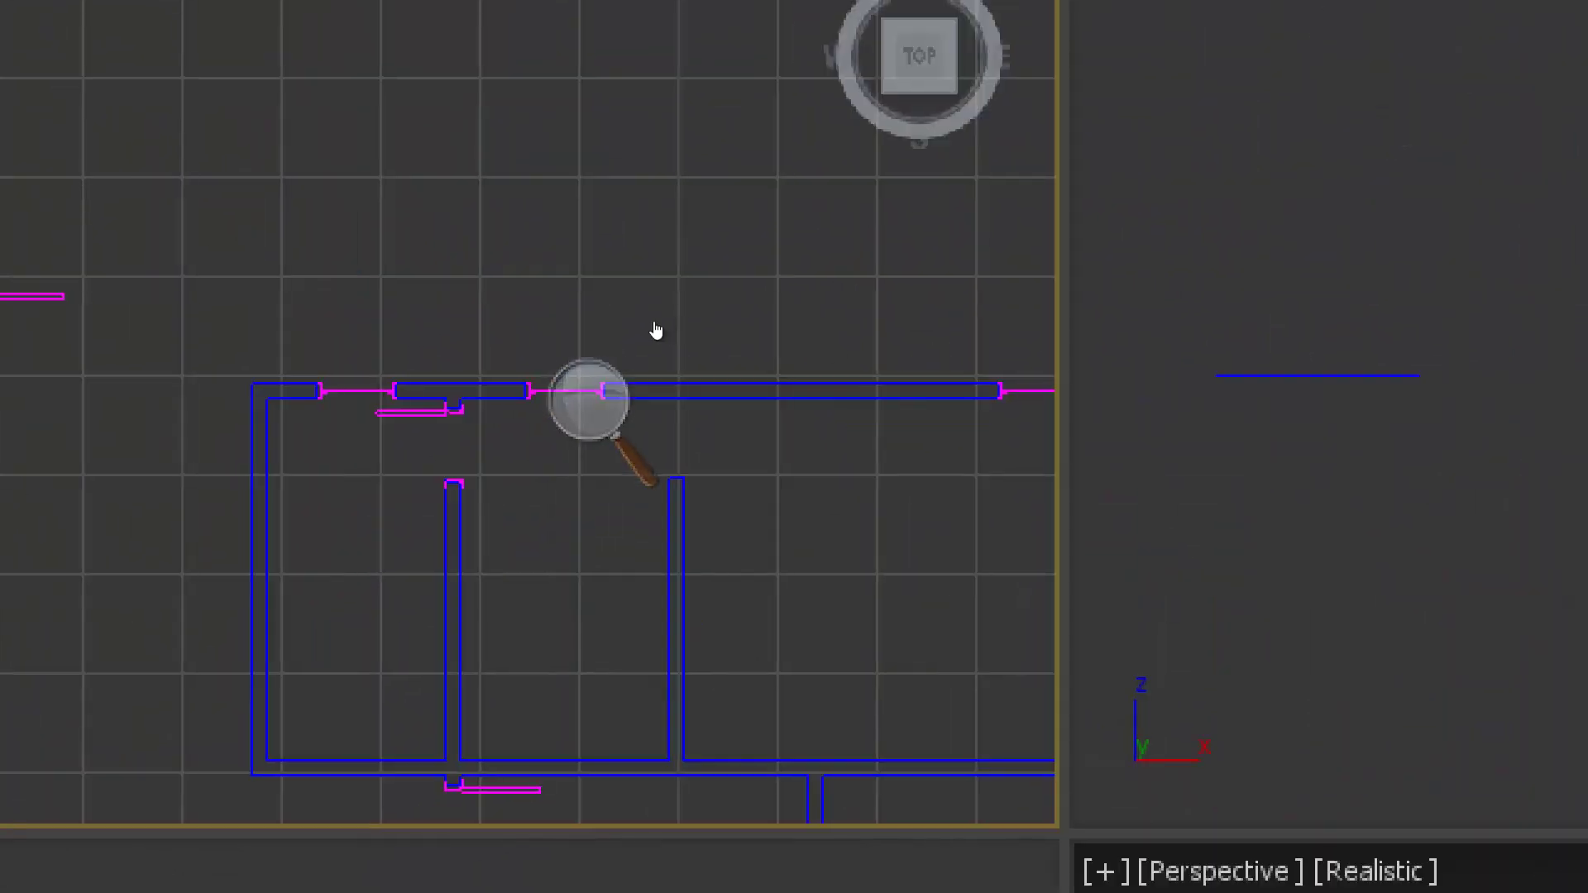
{"action": "left_click", "coordinate": [251, 383]}
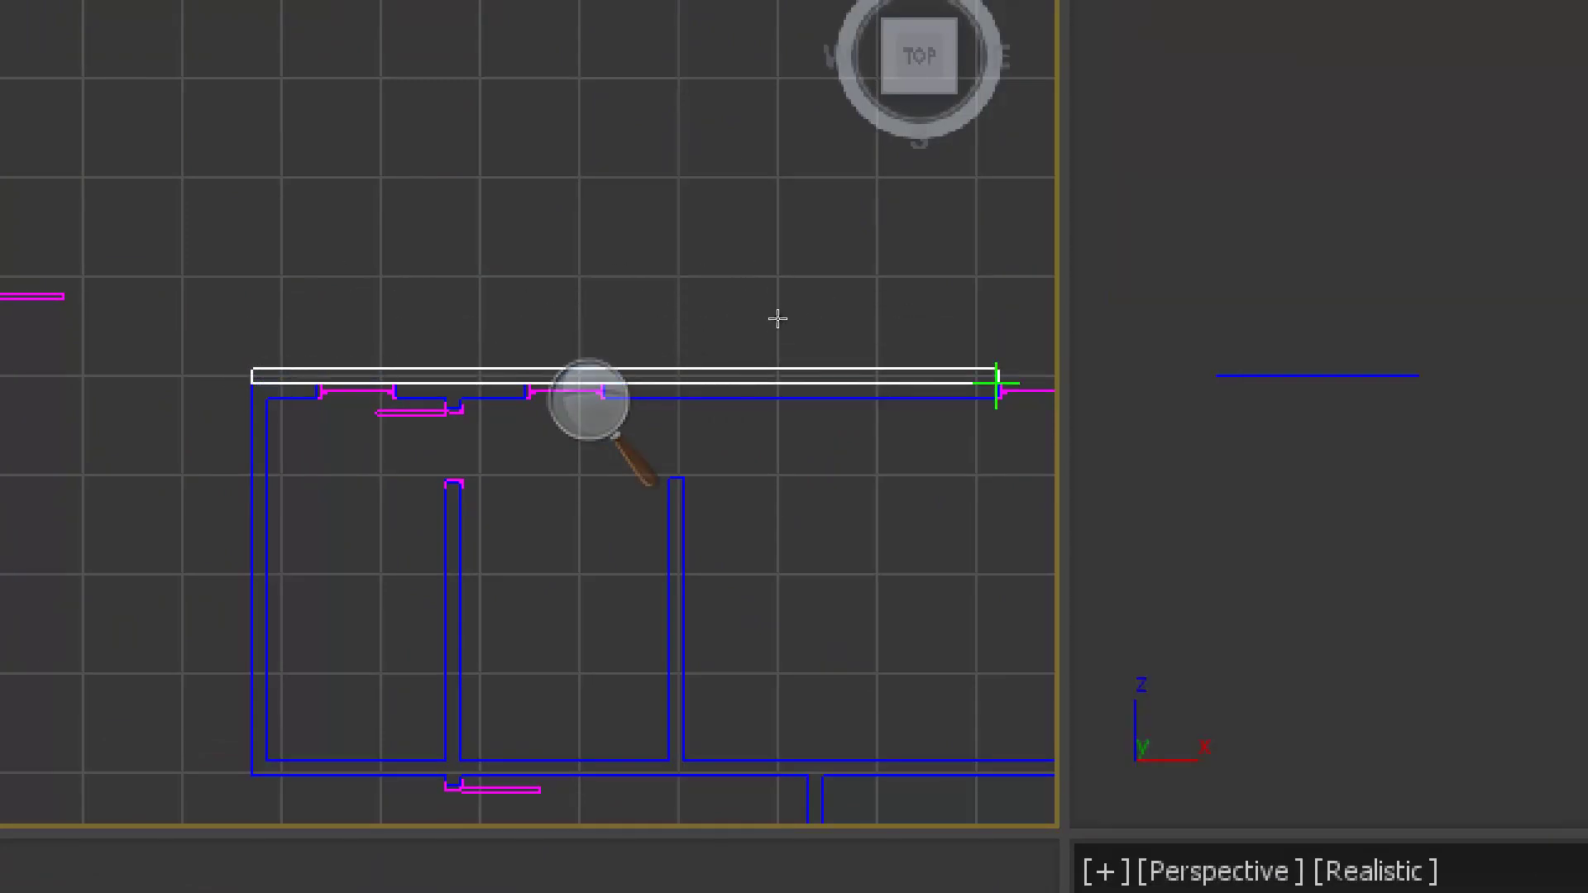
{"action": "key", "text": "Escape"}
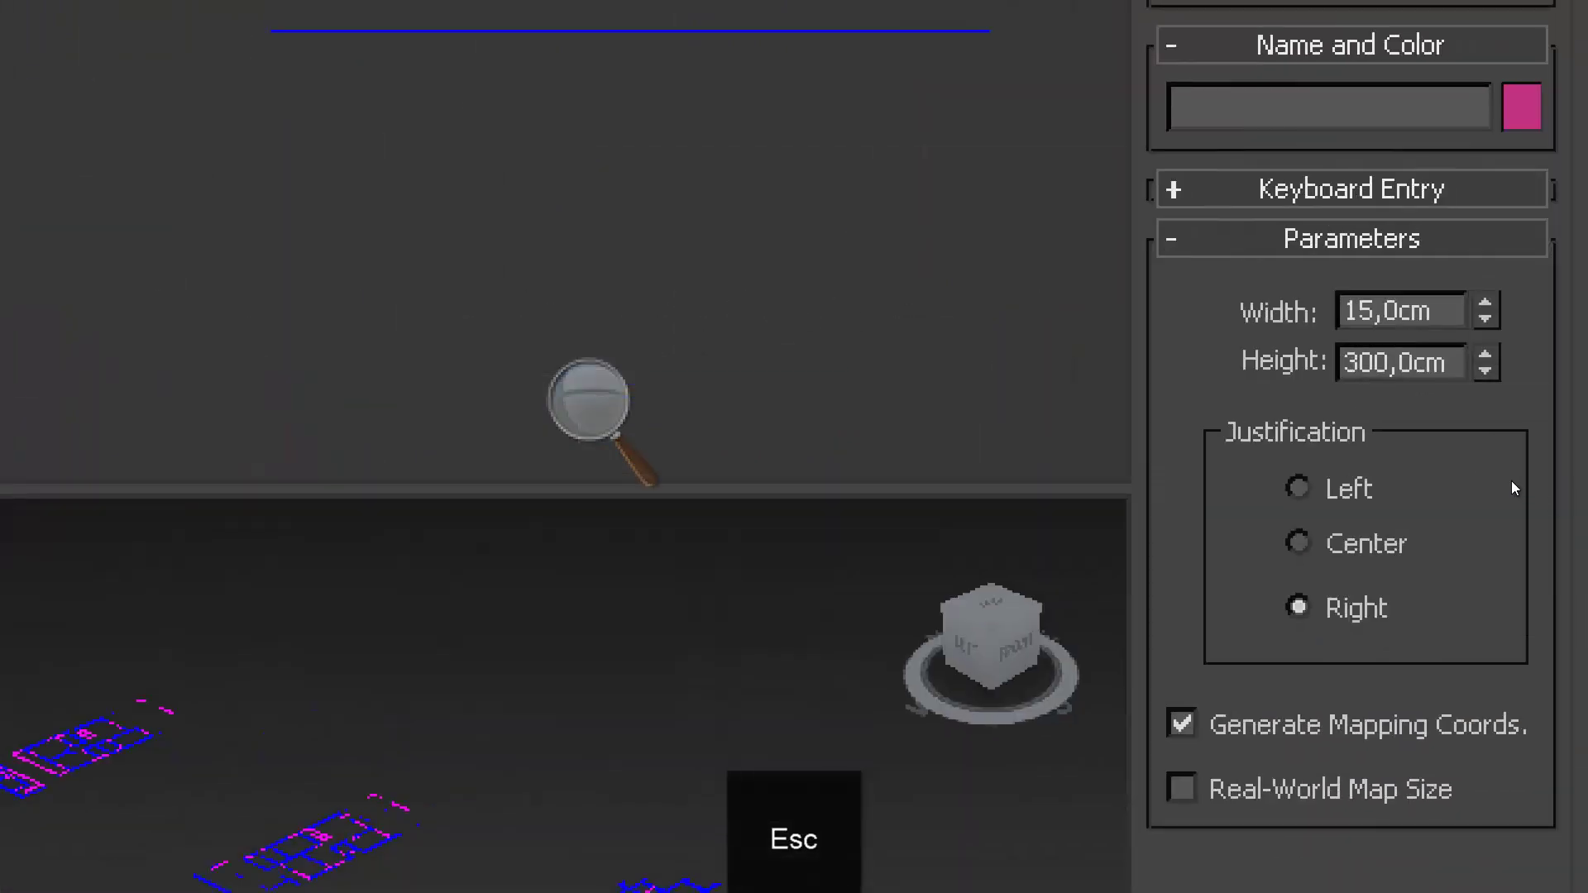
{"action": "left_click", "coordinate": [1298, 488]}
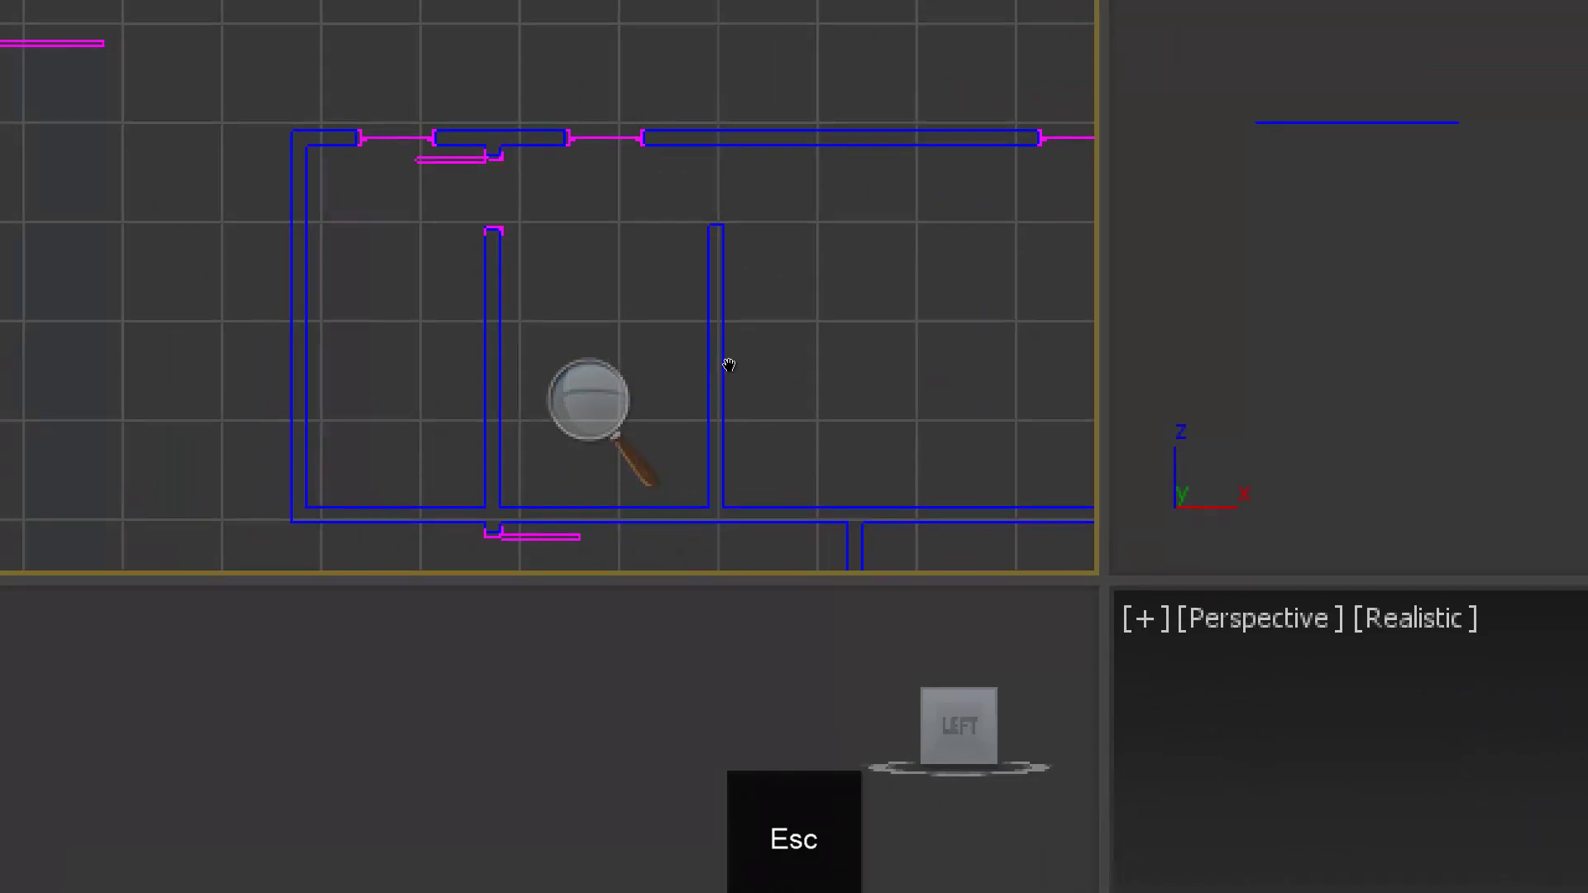
Step: Examine the extent and arrangement of the floor plans in the Top and Perspective viewports
{"action": "scroll", "coordinate": [660, 367], "scroll_direction": "down", "scroll_amount": 5}
{"action": "middle_click_drag", "start_coordinate": [629, 341], "coordinate": [464, 323]}
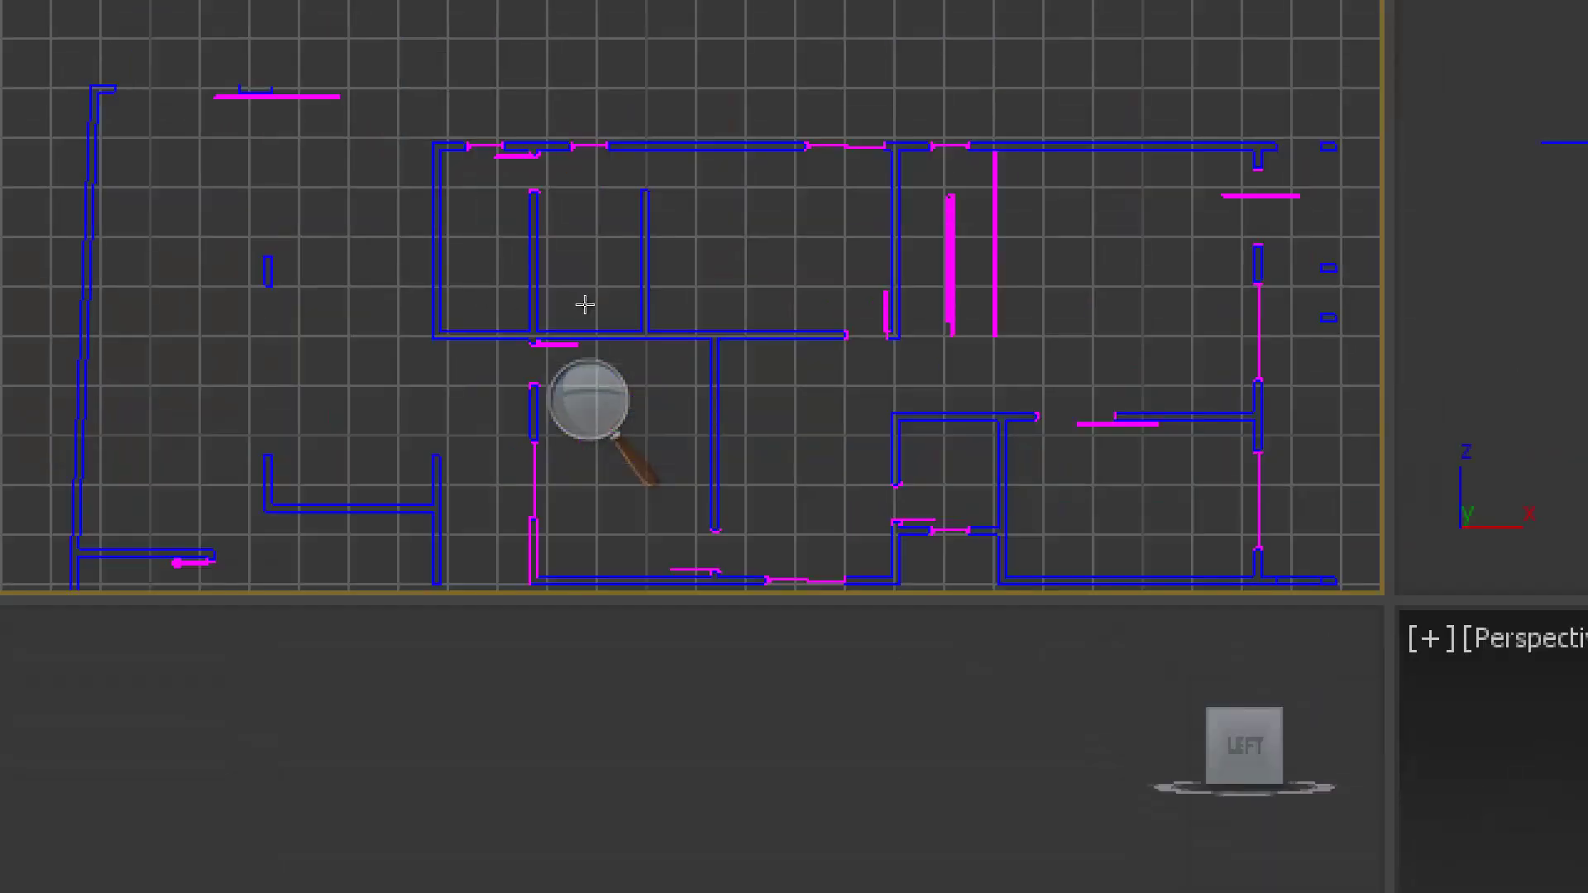
{"action": "mouse_move", "coordinate": [719, 329]}
{"action": "middle_mouse_down"}
{"action": "mouse_move", "coordinate": [506, 296]}
{"action": "mouse_move", "coordinate": [592, 321]}
{"action": "middle_mouse_up"}
{"action": "scroll", "coordinate": [505, 295], "scroll_direction": "down", "scroll_amount": 2}
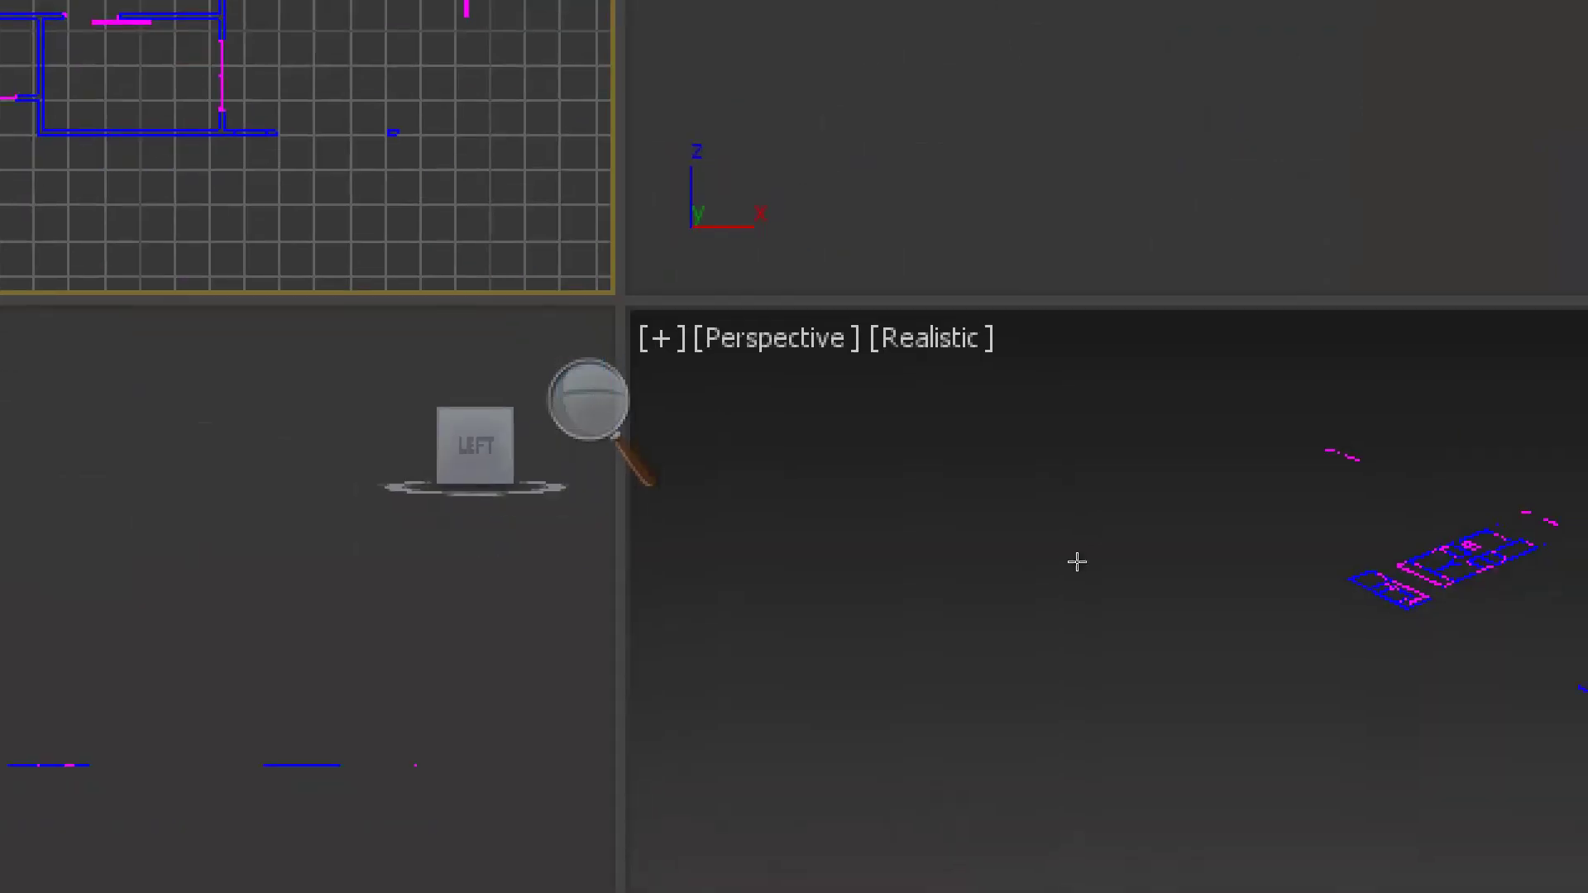
{"action": "middle_click_drag", "start_coordinate": [1078, 572], "coordinate": [964, 560]}
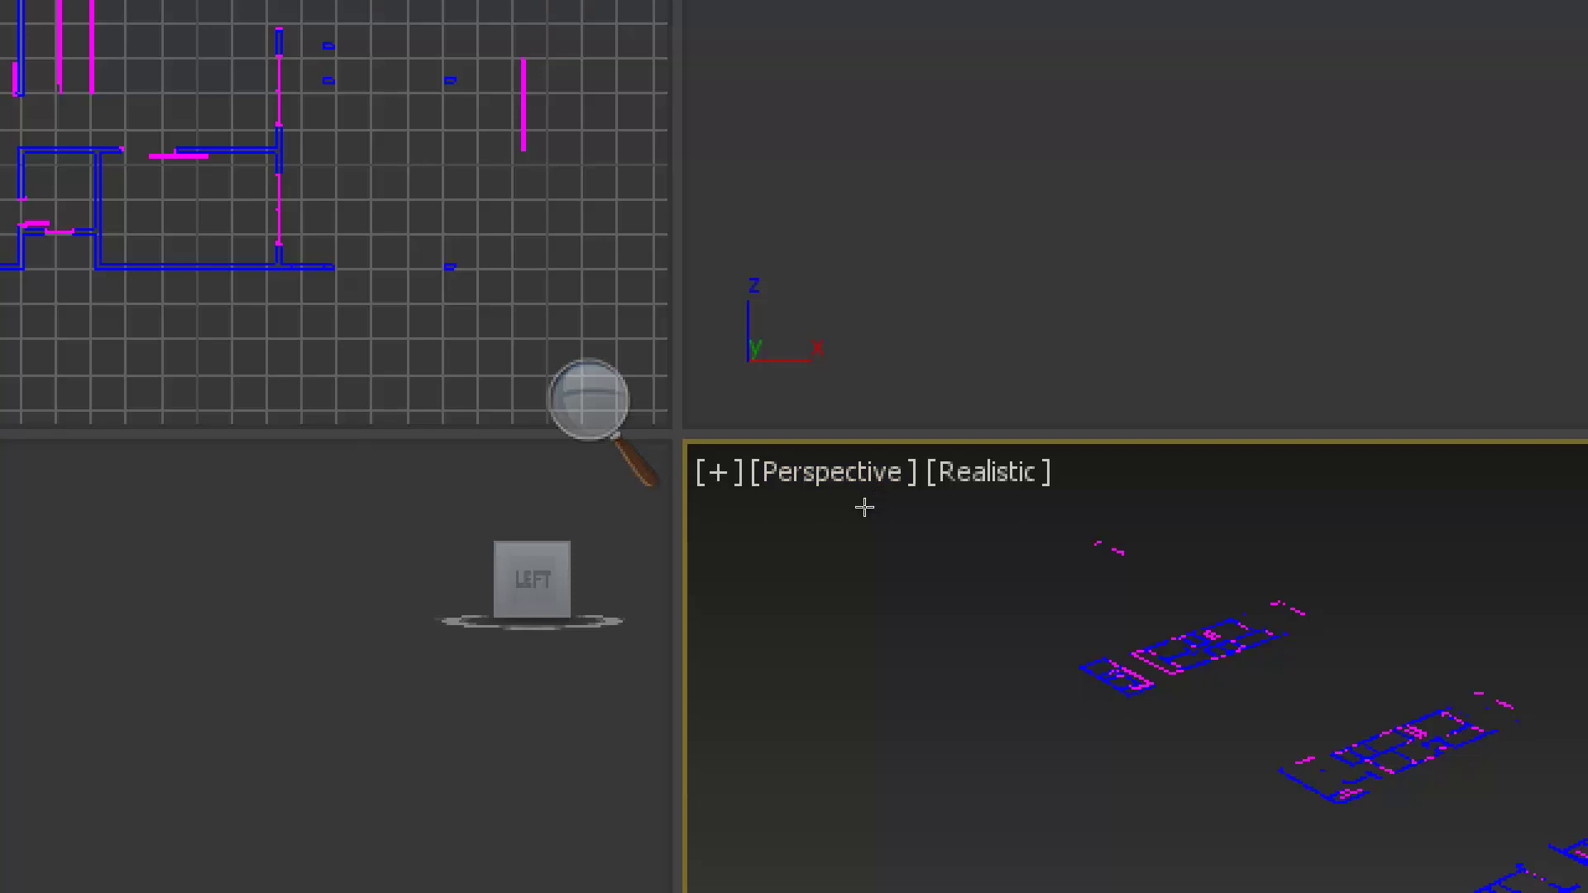
{"action": "middle_click_drag", "start_coordinate": [697, 394], "coordinate": [672, 397]}
{"action": "middle_click_drag", "start_coordinate": [994, 562], "coordinate": [1015, 530]}
{"action": "scroll", "coordinate": [960, 567], "scroll_direction": "up", "scroll_amount": 10}
{"action": "scroll", "coordinate": [982, 554], "scroll_direction": "up", "scroll_amount": 5}
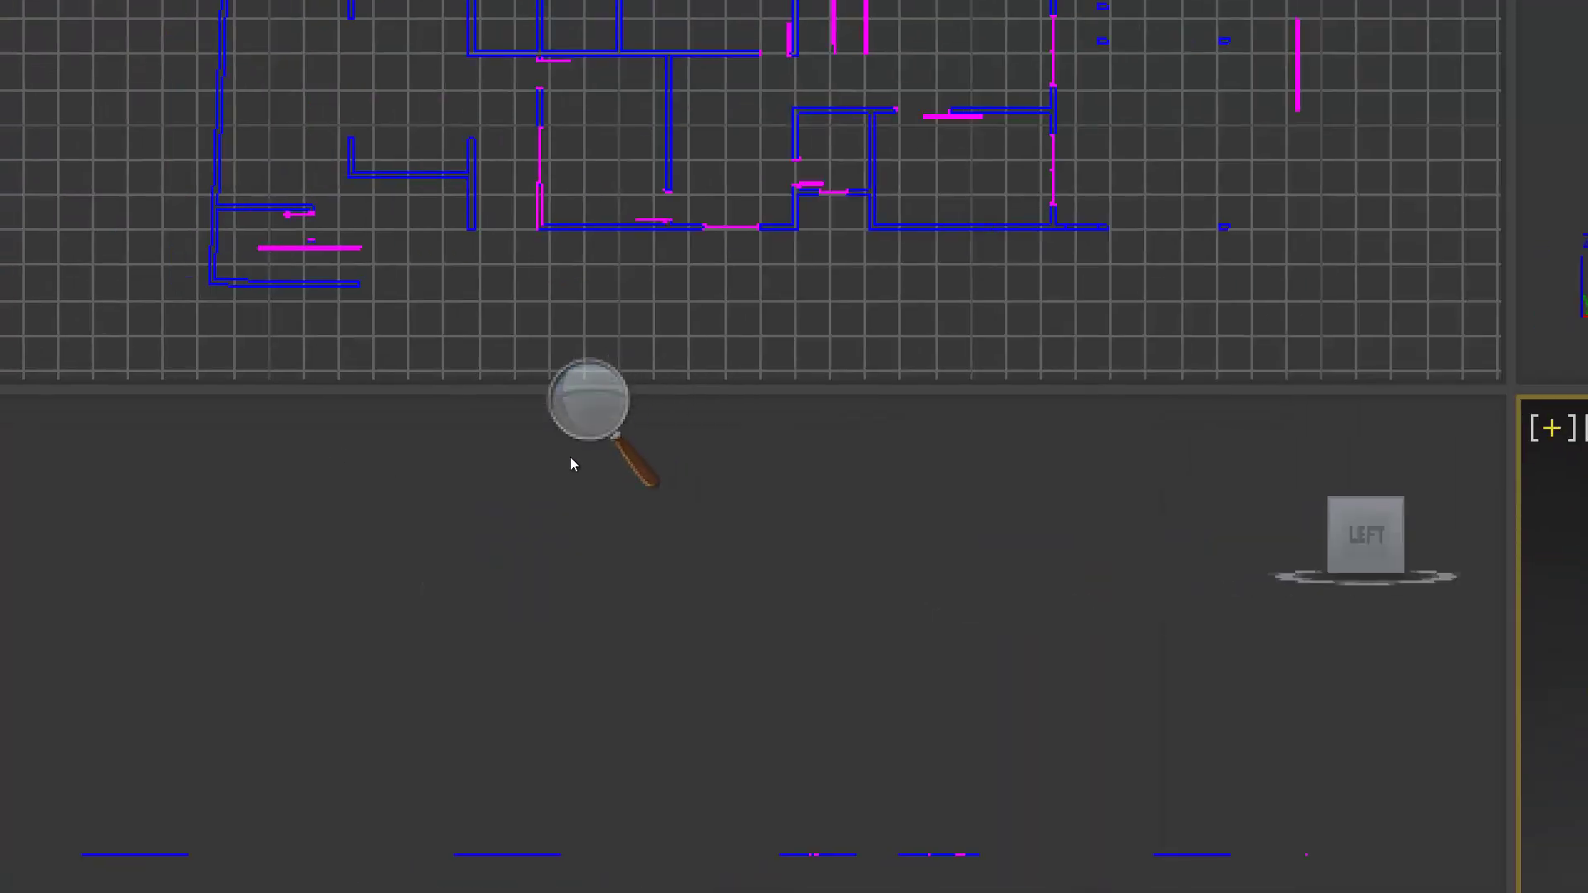
Step: Reduce the screen magnification to 100% and close the screen magnifier
{"action": "left_click", "coordinate": [569, 457]}
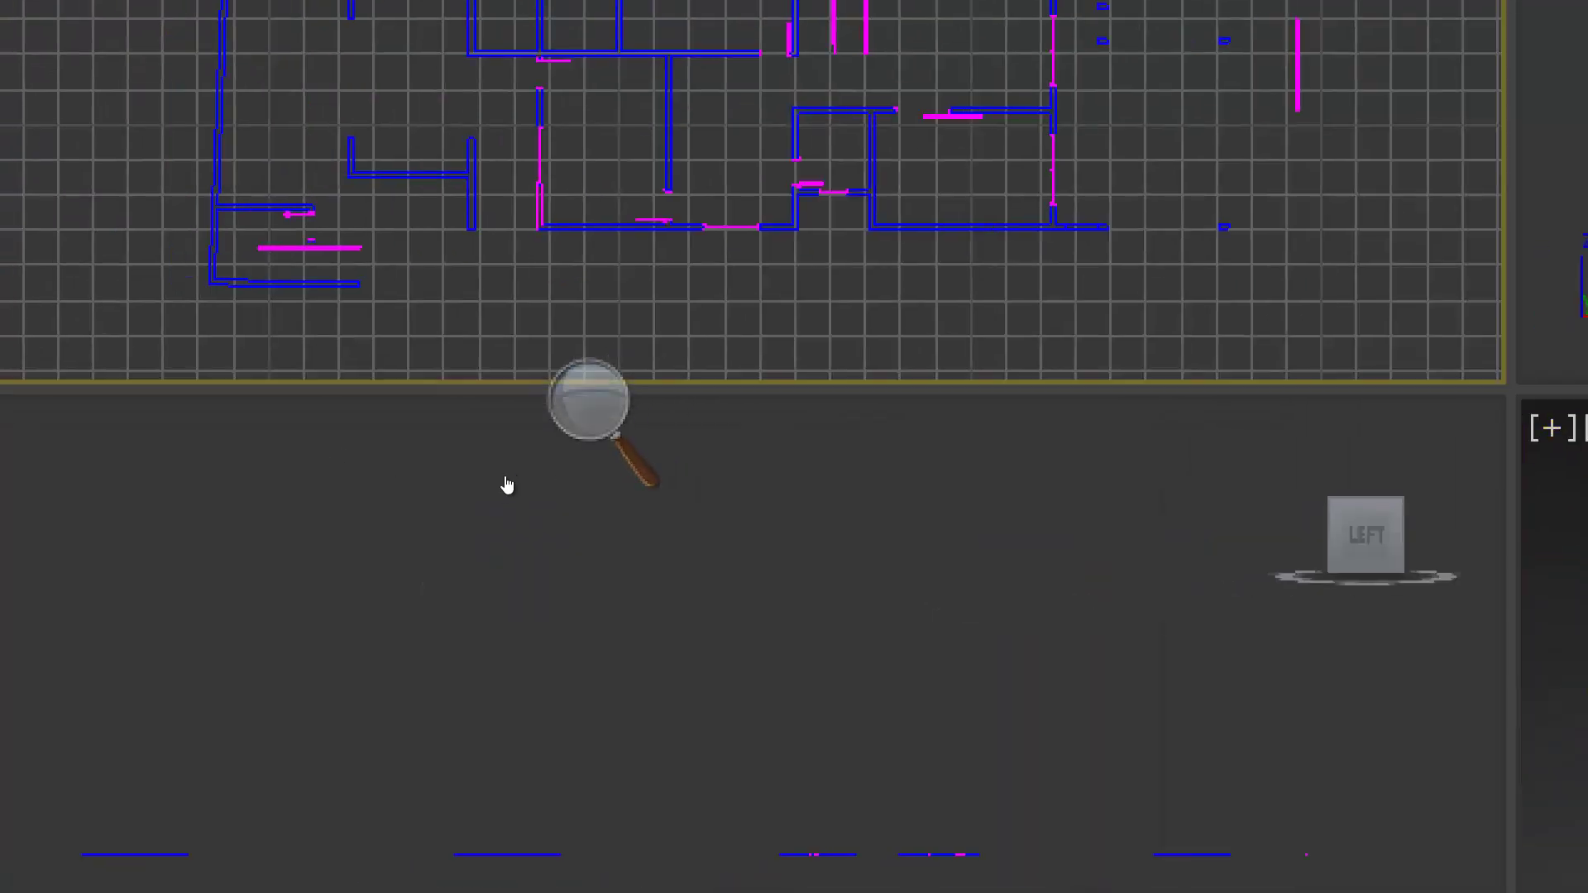
{"action": "left_click", "coordinate": [501, 484]}
{"action": "left_click", "coordinate": [498, 493]}
{"action": "left_click", "coordinate": [499, 493]}
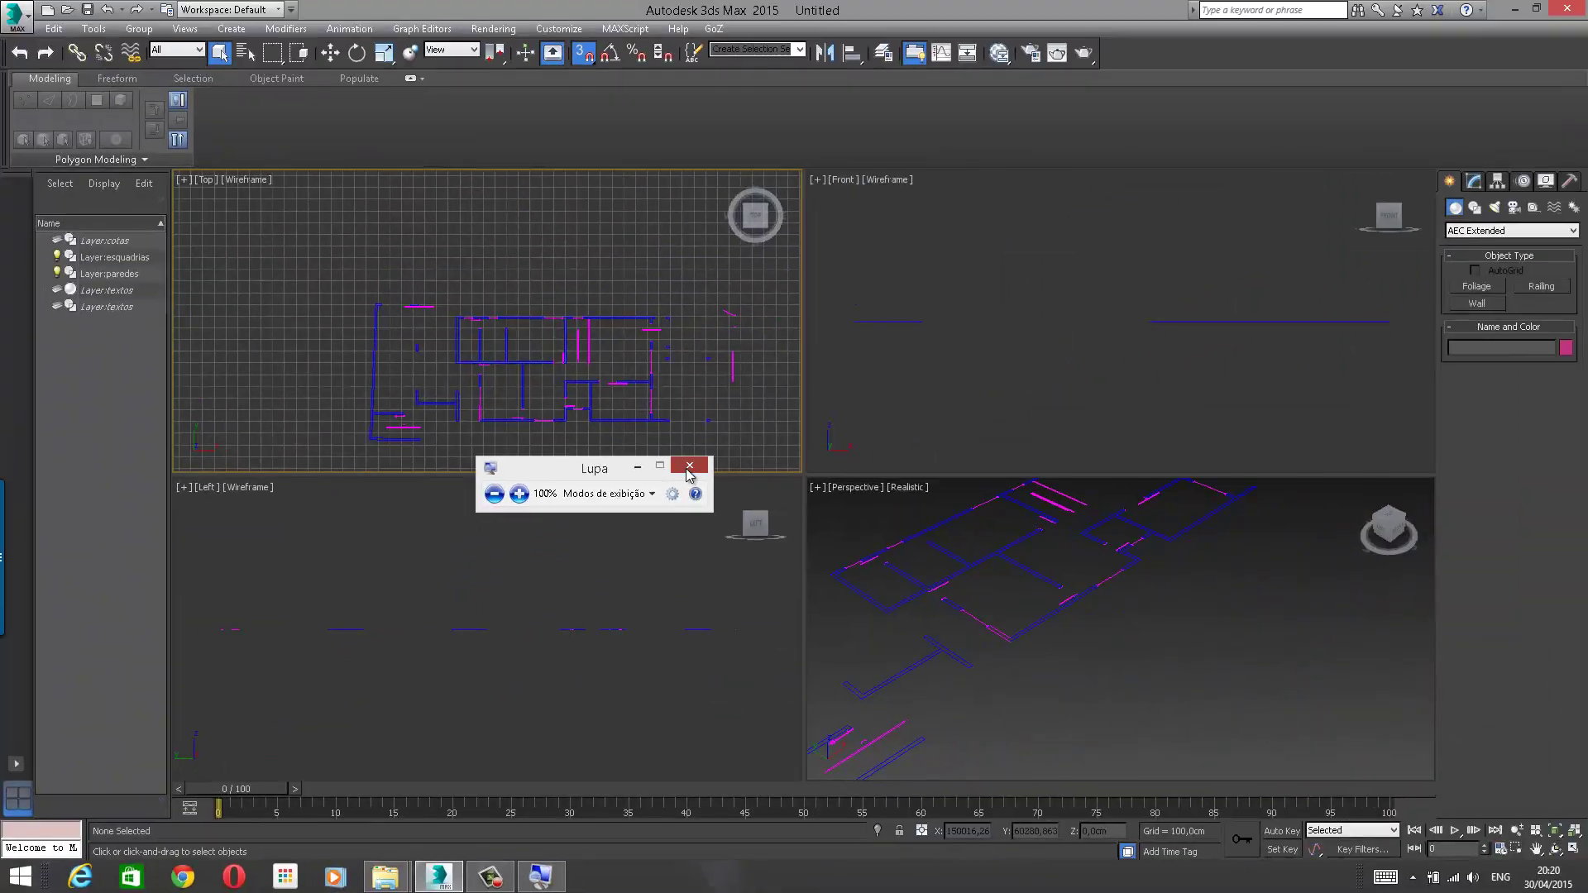
{"action": "key", "text": "super+u"}
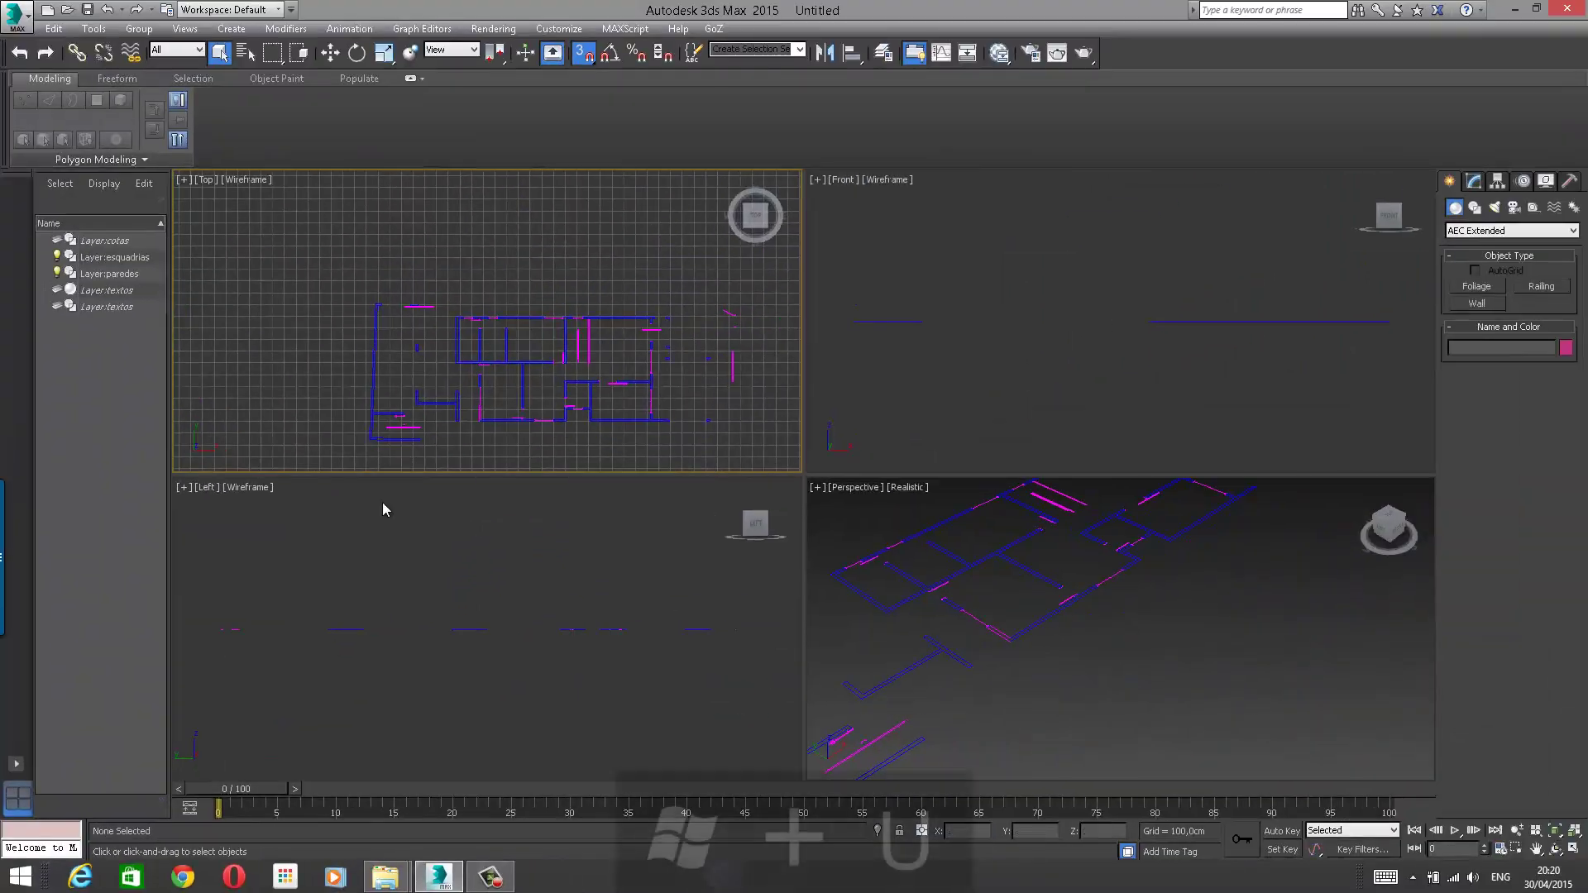
Step: Switch the viewport layout to two equal viewports side by side
{"action": "left_click", "coordinate": [16, 764]}
{"action": "left_click", "coordinate": [16, 764]}
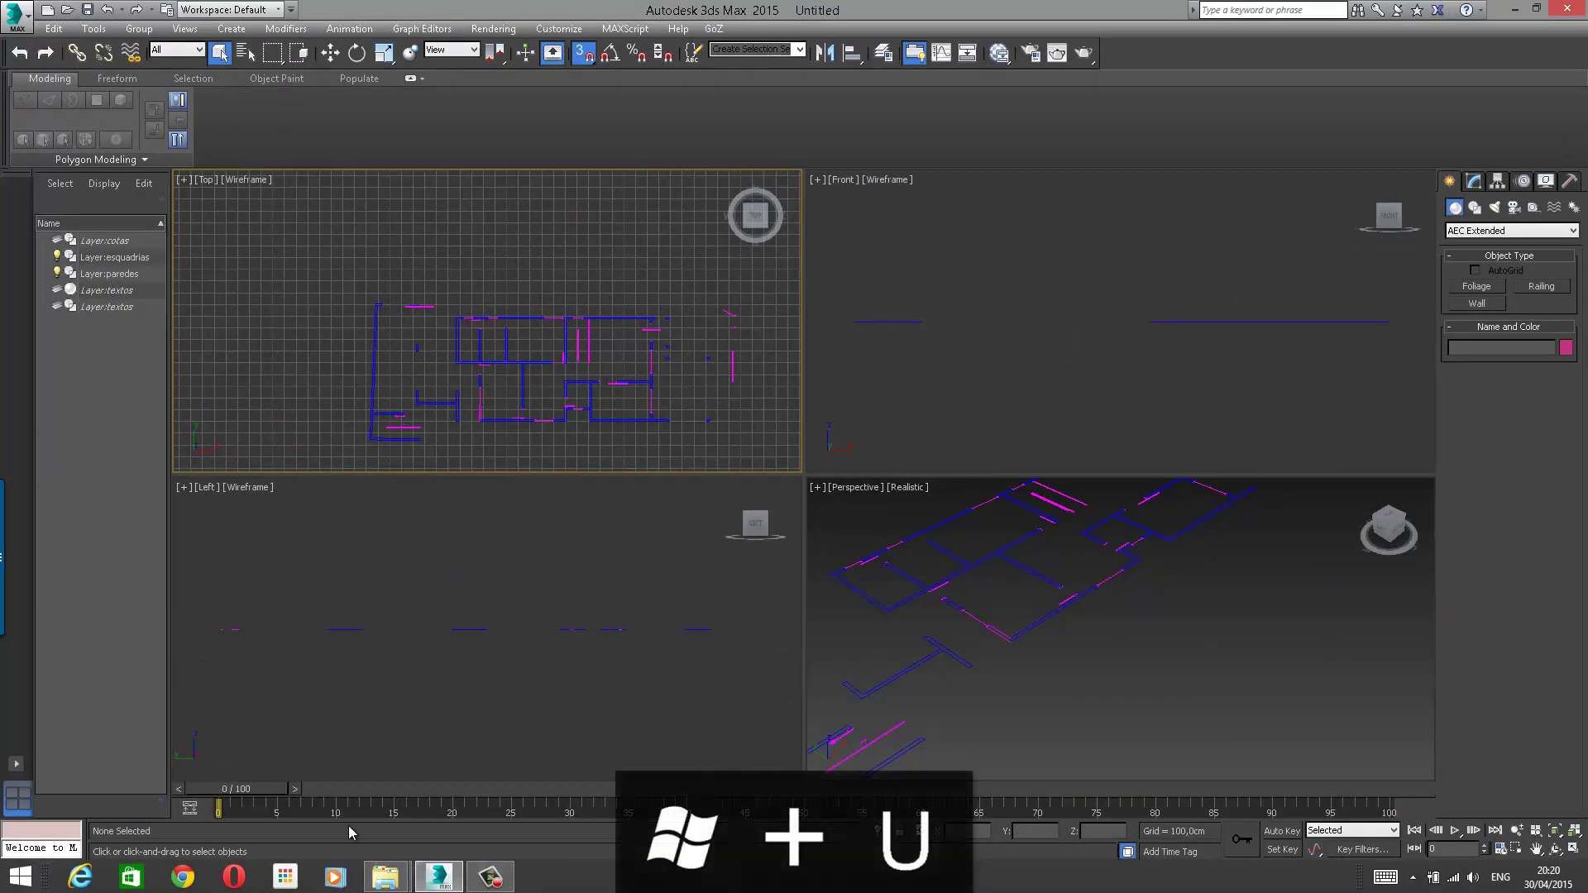
{"action": "left_click", "coordinate": [16, 764]}
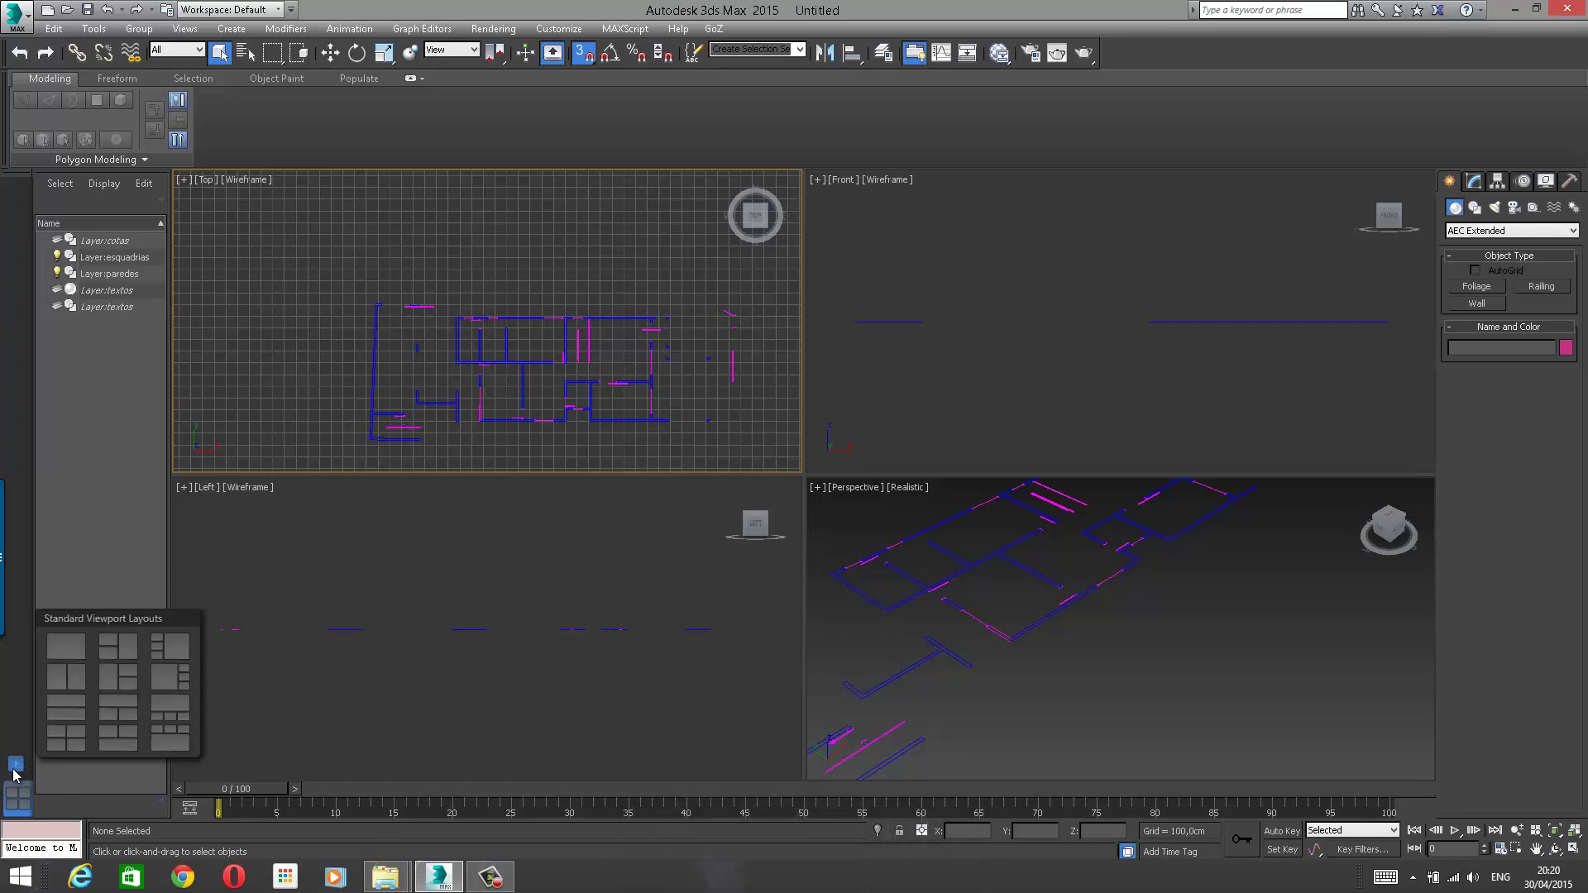
{"action": "left_click", "coordinate": [65, 676]}
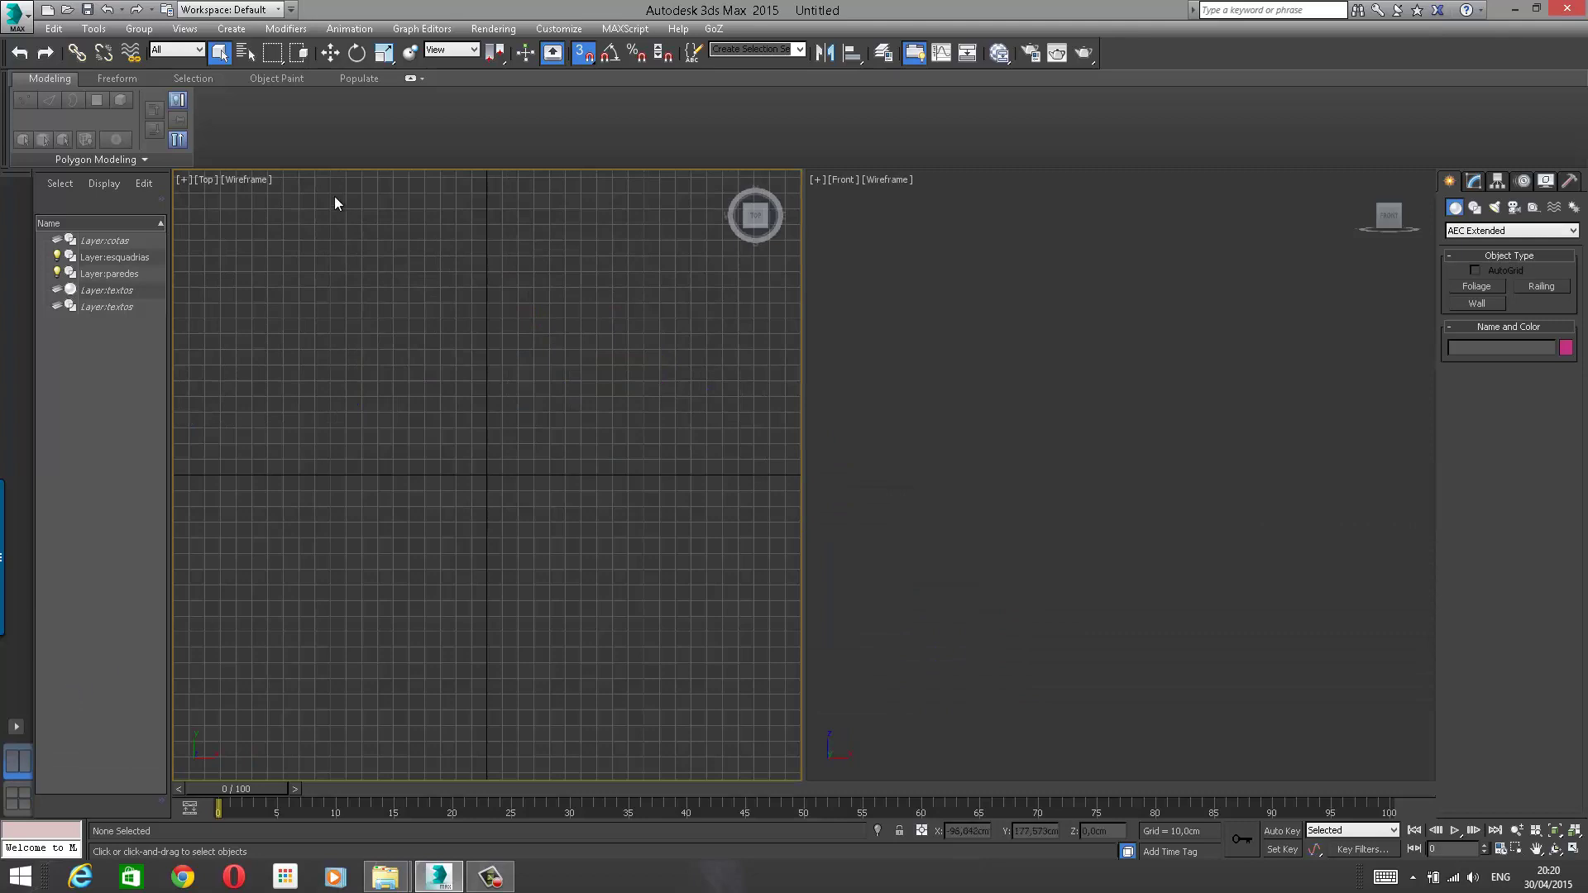
{"action": "middle_click_drag", "start_coordinate": [361, 330], "coordinate": [383, 376]}
Step: Reopen the screen magnifier, enlarge the display and change the Front viewport to the Perspective view
{"action": "left_click", "coordinate": [924, 423]}
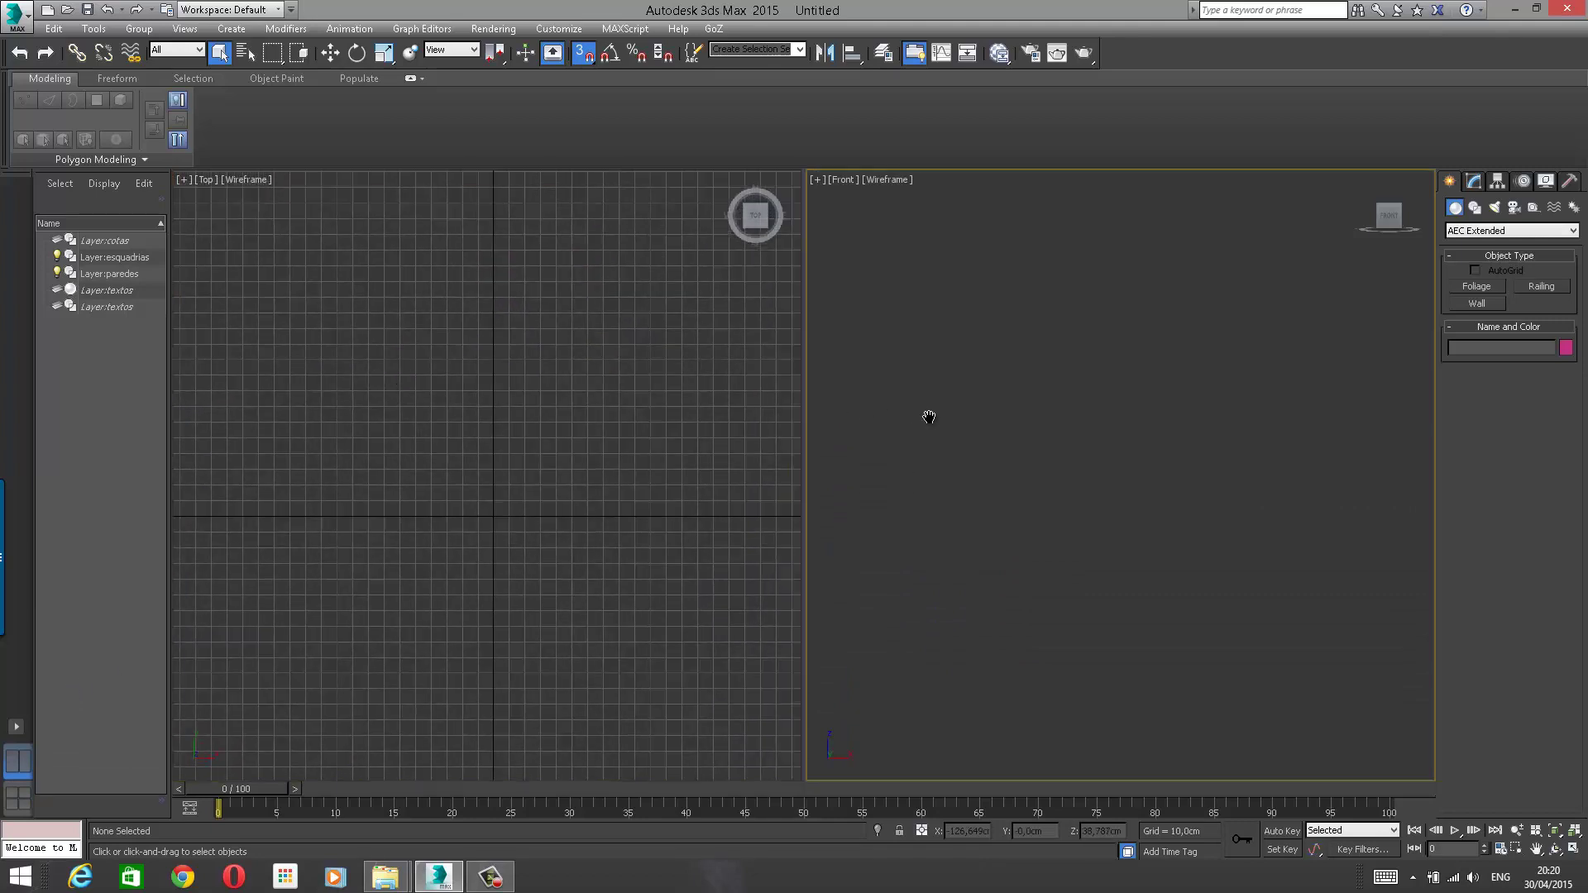
{"action": "left_click", "coordinate": [16, 880]}
{"action": "key", "text": "super+u"}
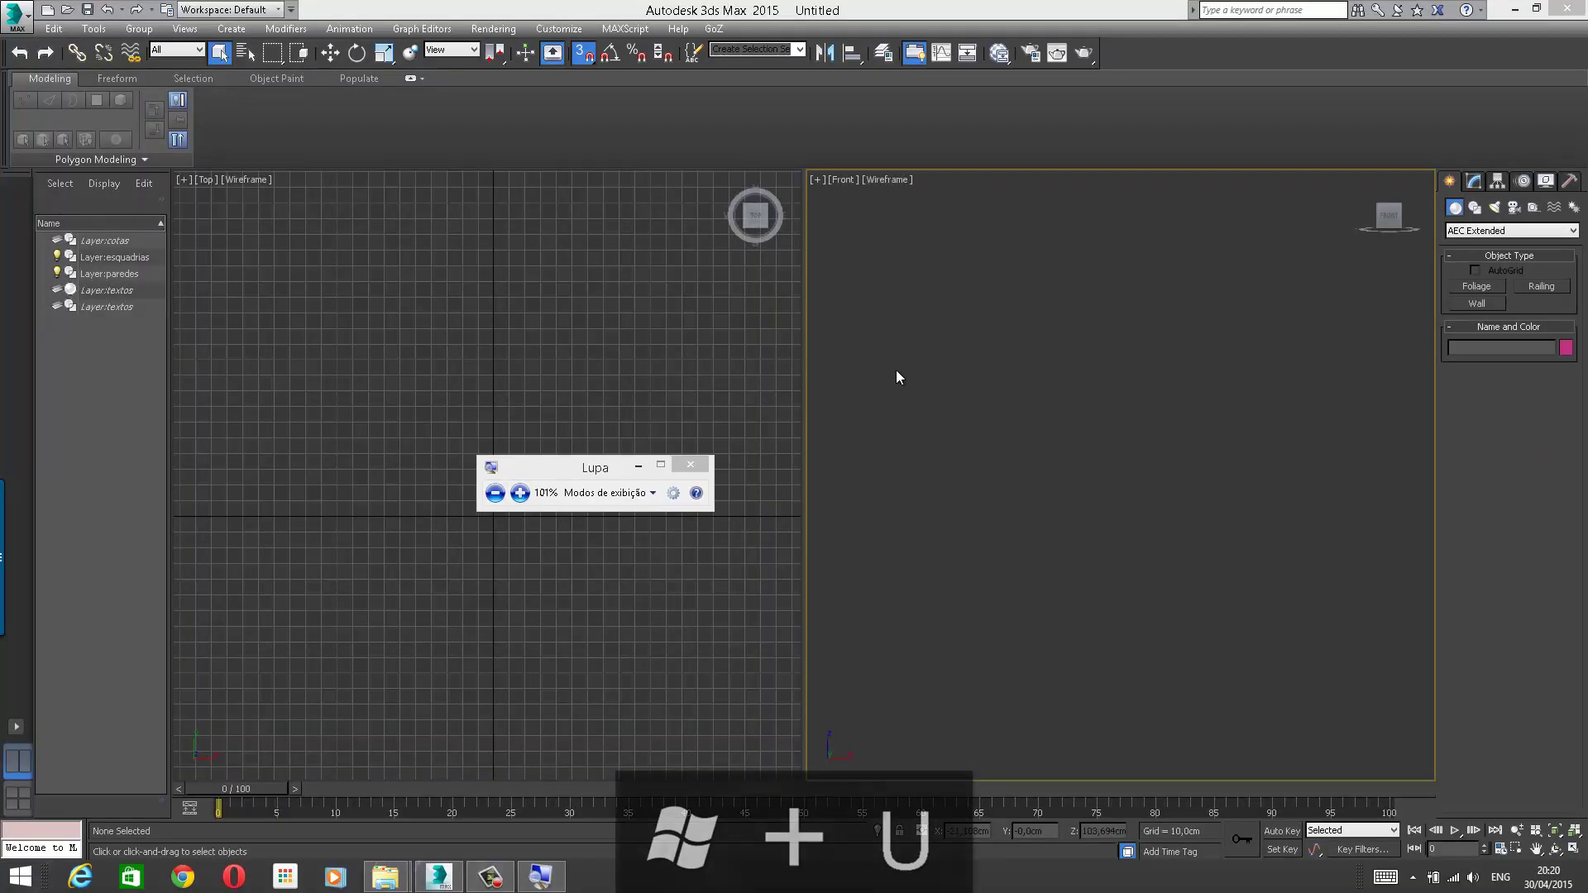
{"action": "left_click", "coordinate": [521, 495]}
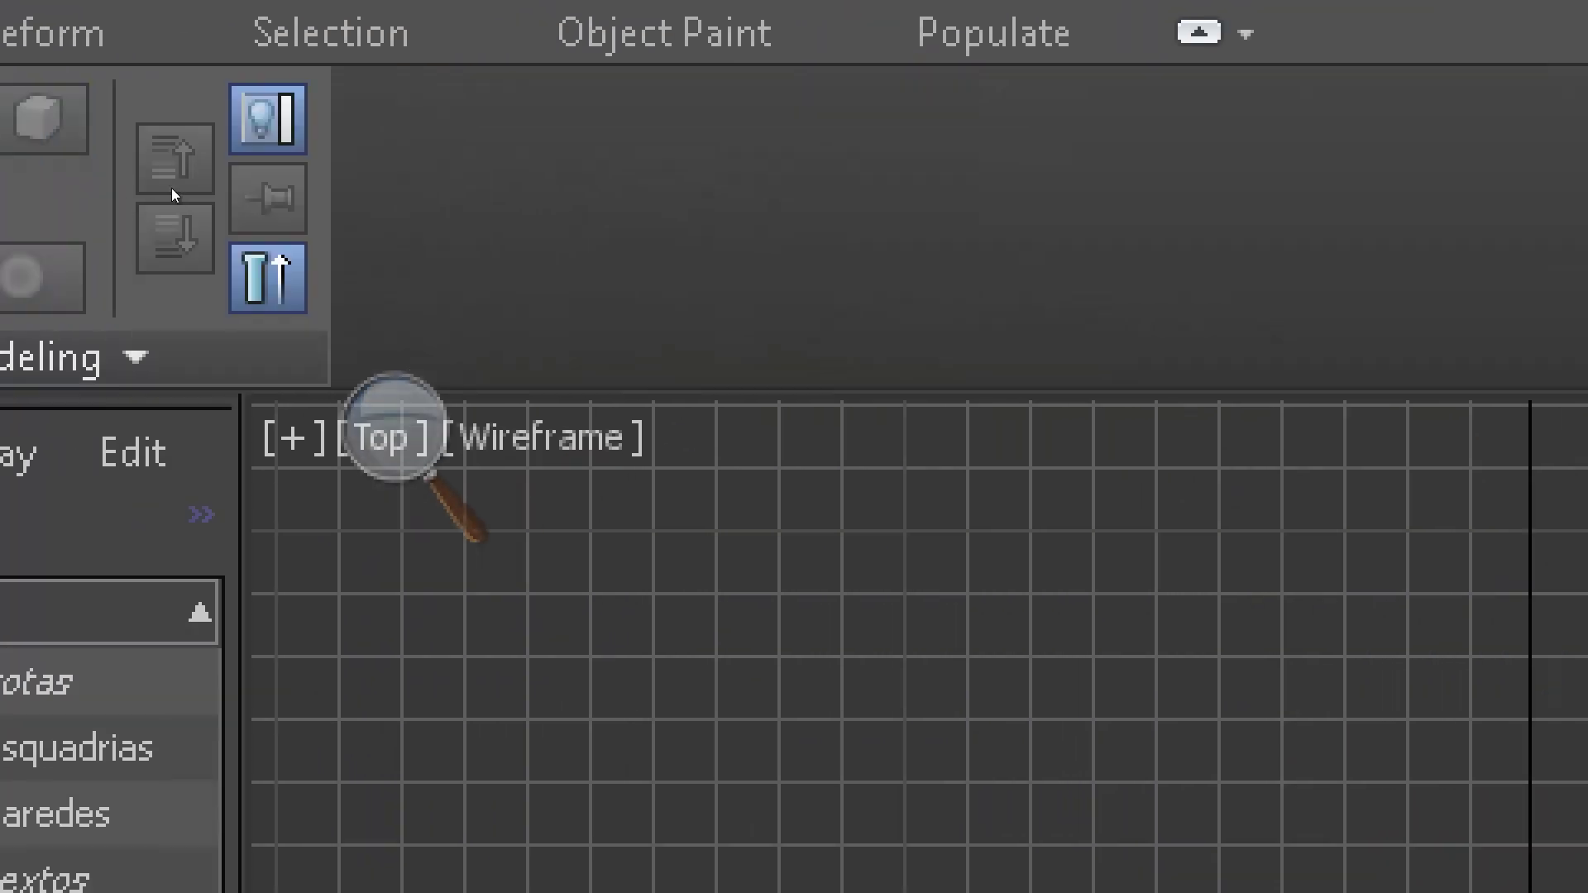
{"action": "left_click", "coordinate": [395, 426]}
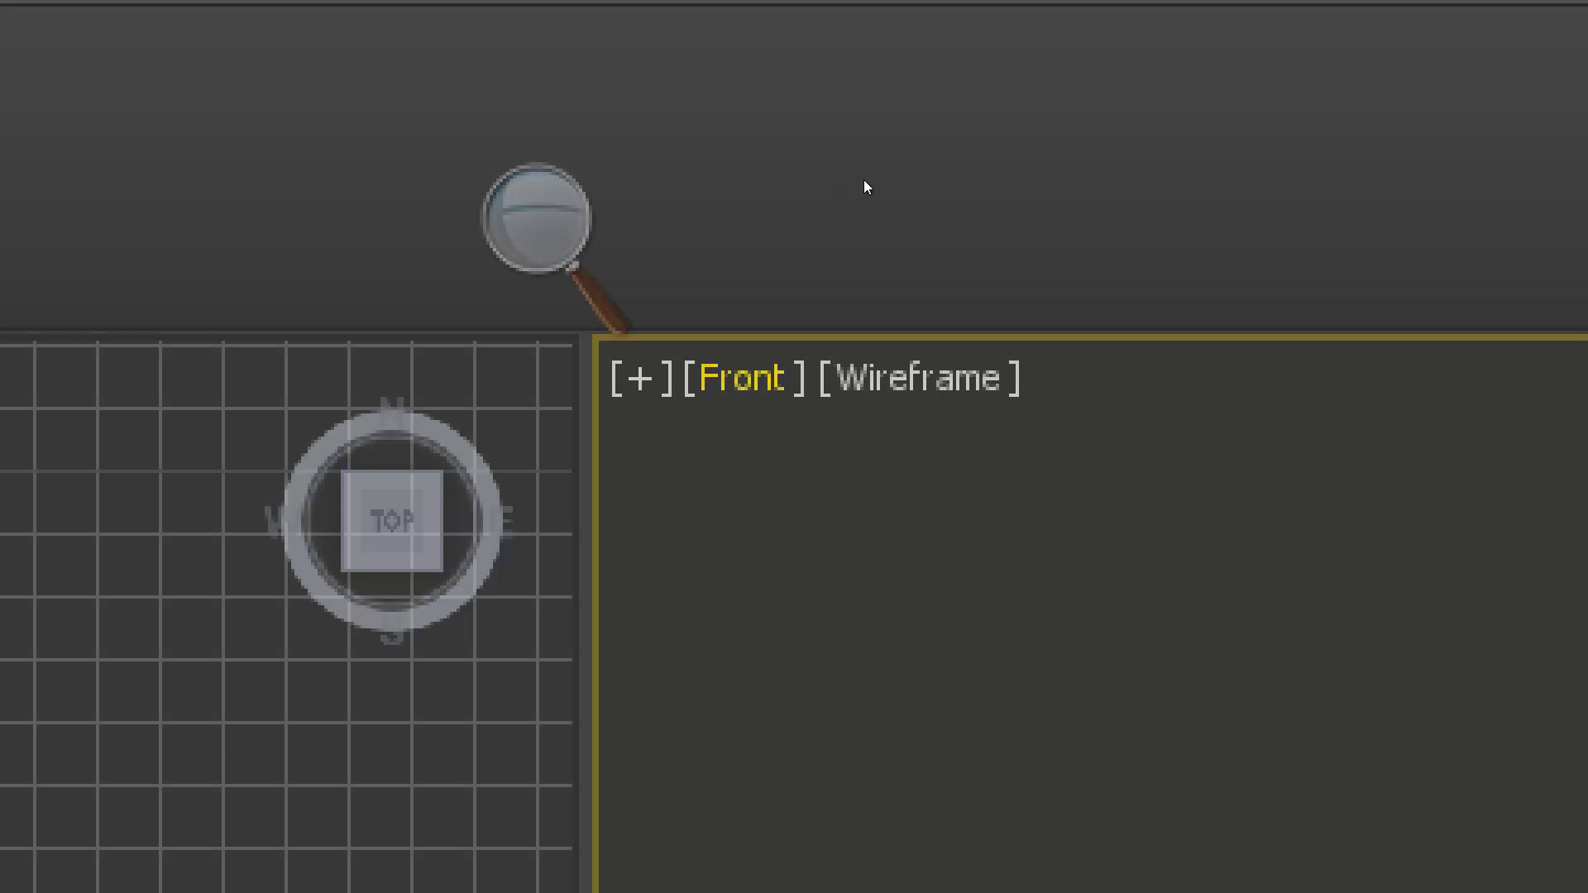
{"action": "left_click", "coordinate": [842, 178]}
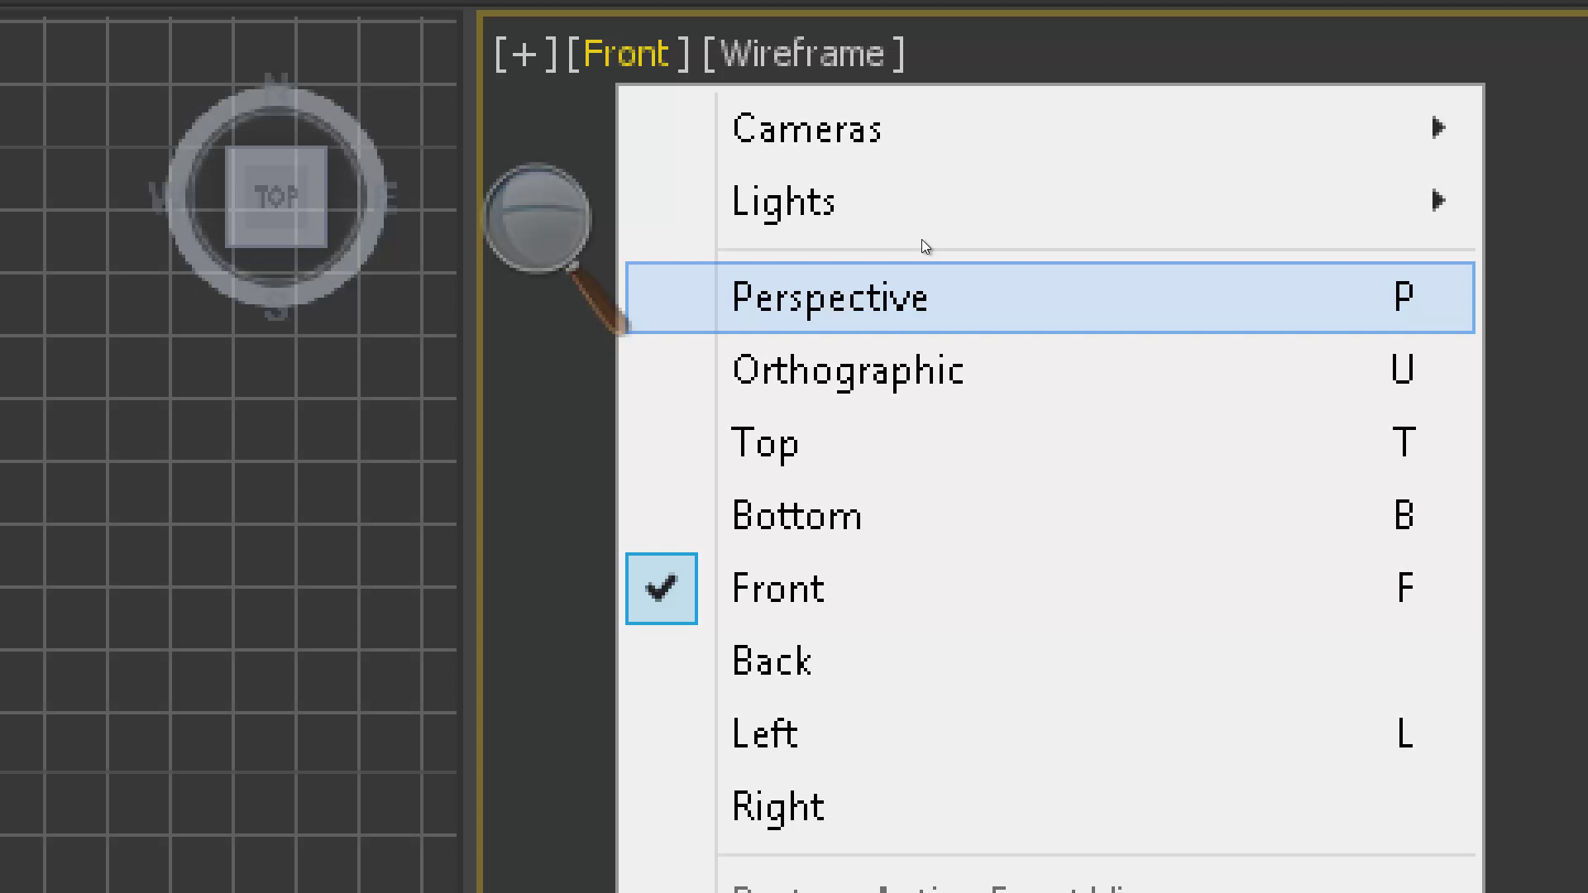
{"action": "left_click", "coordinate": [921, 248]}
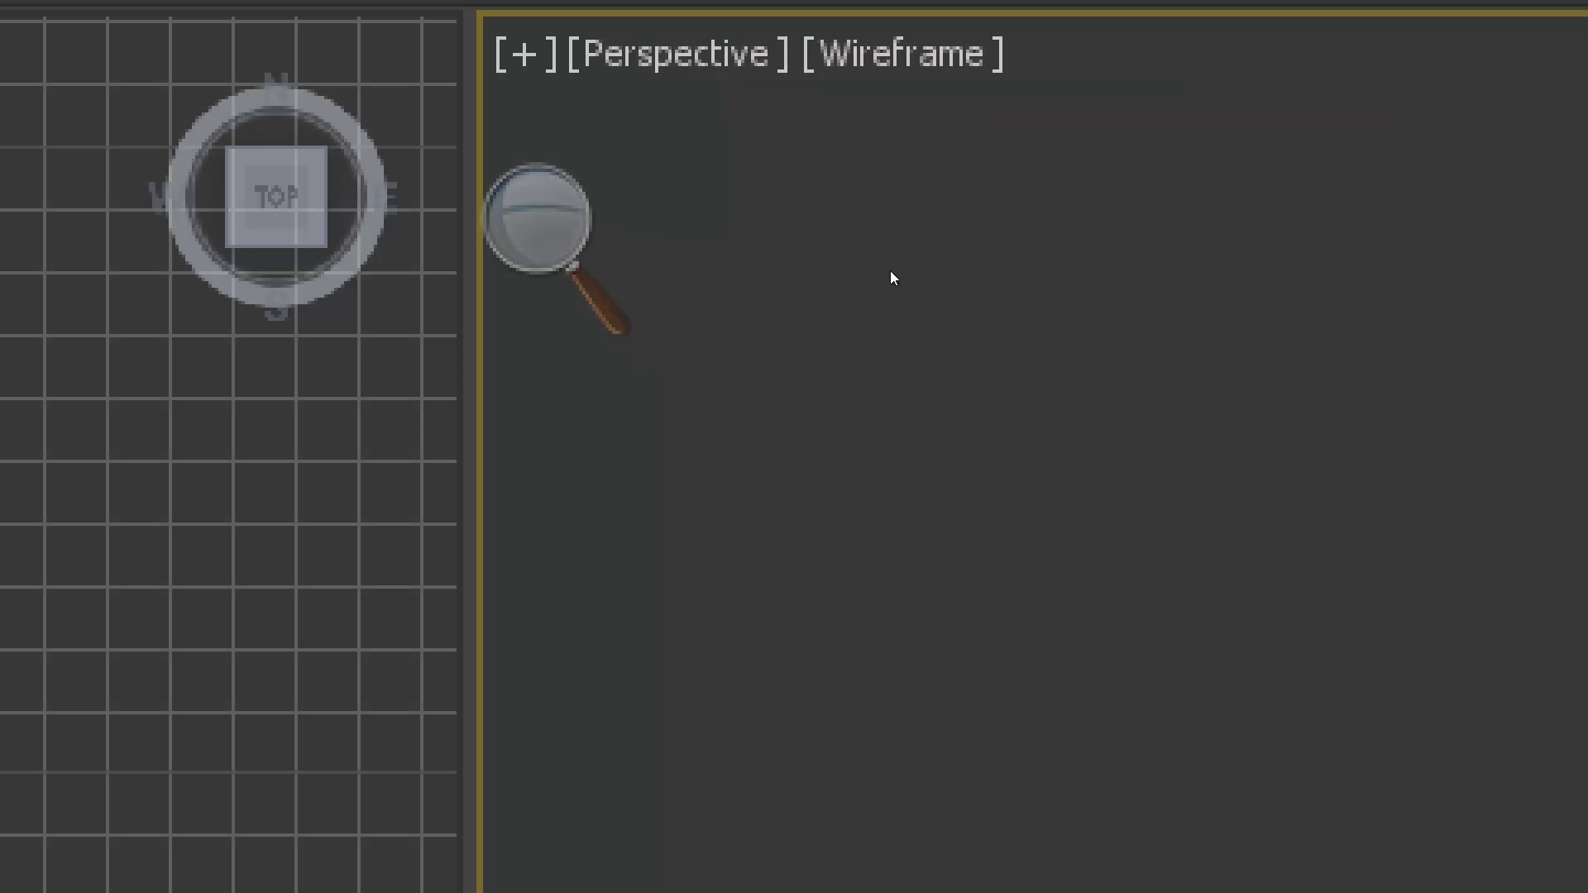
Step: Return the screen magnifier to the unmagnified full-screen view
{"action": "left_click", "coordinate": [826, 235]}
{"action": "left_click", "coordinate": [826, 235]}
{"action": "left_click", "coordinate": [826, 235]}
{"action": "left_click", "coordinate": [825, 240]}
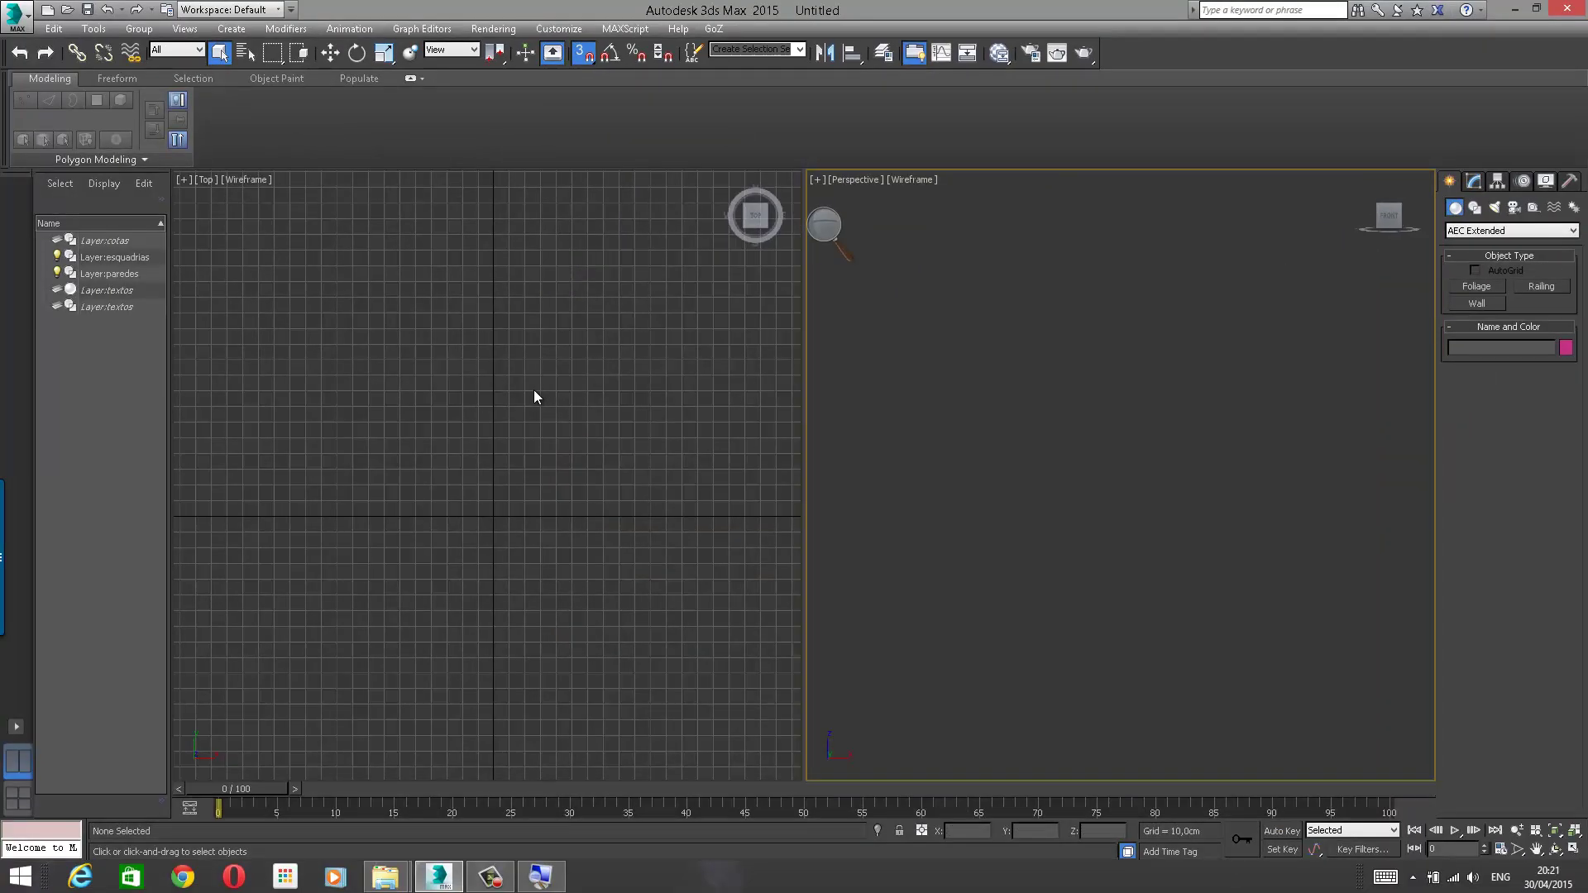
Step: Frame the Layer:paredes object in the Perspective viewport, orbit it to an angled view, and clear the selection
{"action": "left_click", "coordinate": [96, 274]}
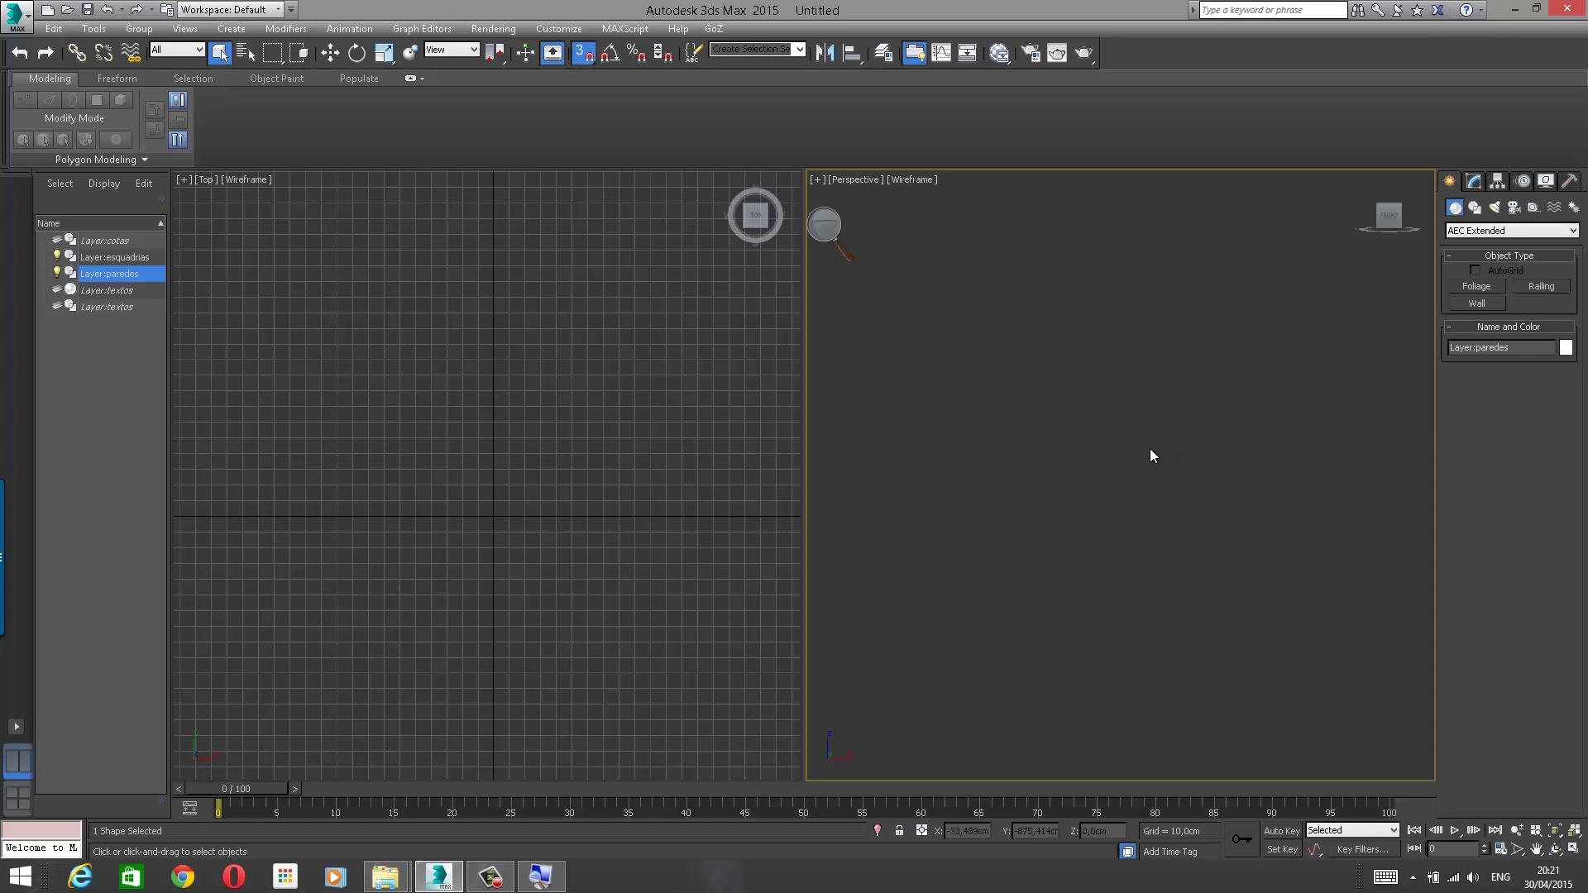
{"action": "key", "text": "z"}
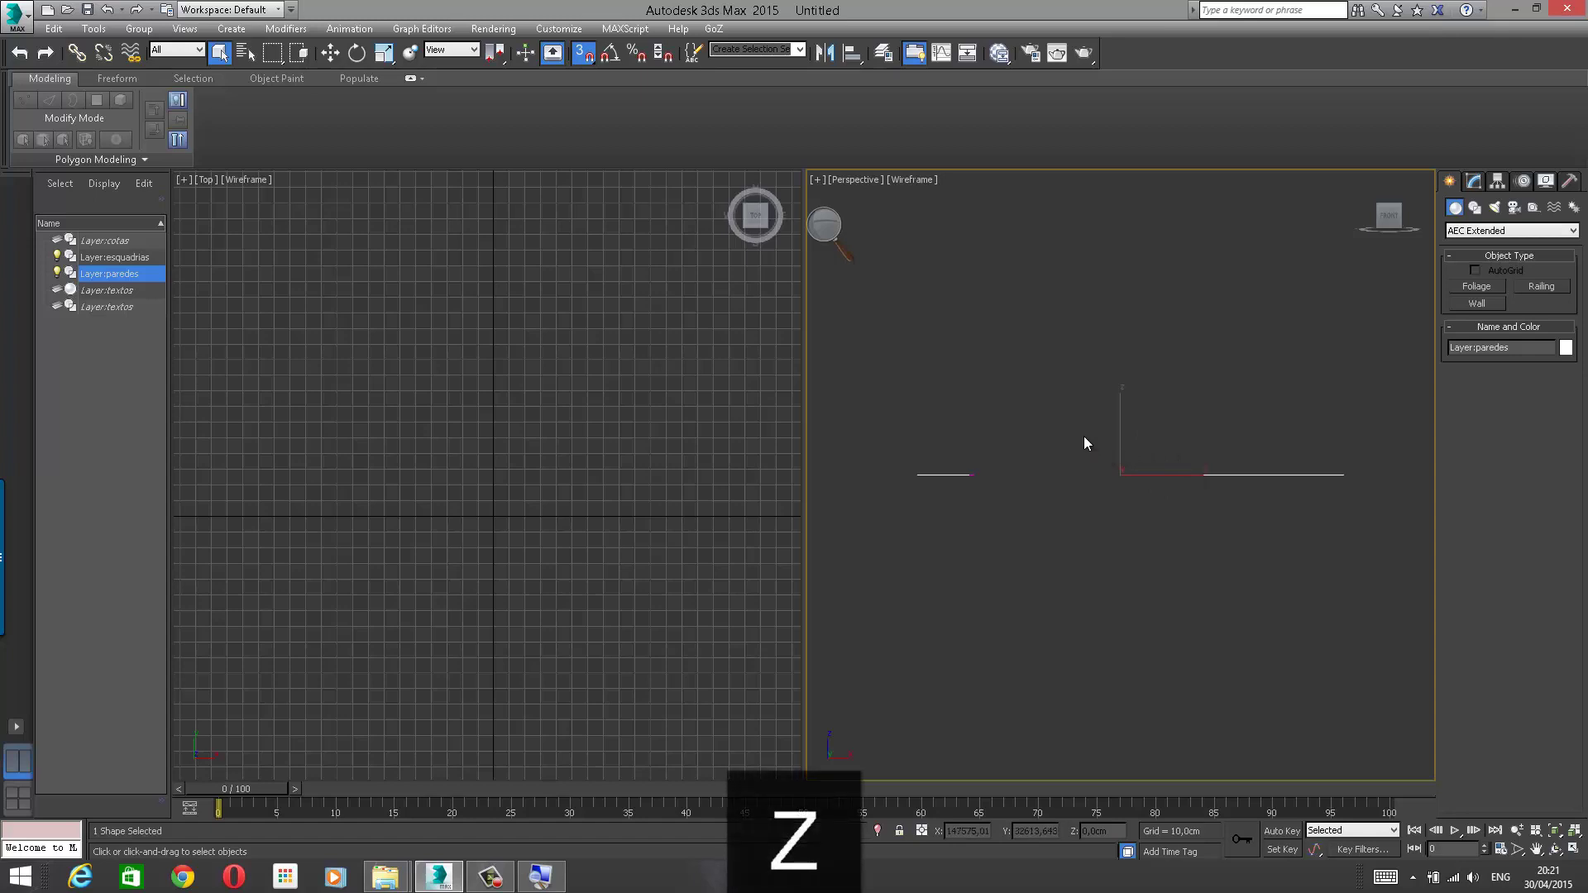
{"action": "middle_click_drag", "start_coordinate": [1103, 419], "coordinate": [1161, 489], "text": "alt"}
{"action": "scroll", "coordinate": [1162, 496], "scroll_direction": "up", "scroll_amount": 8}
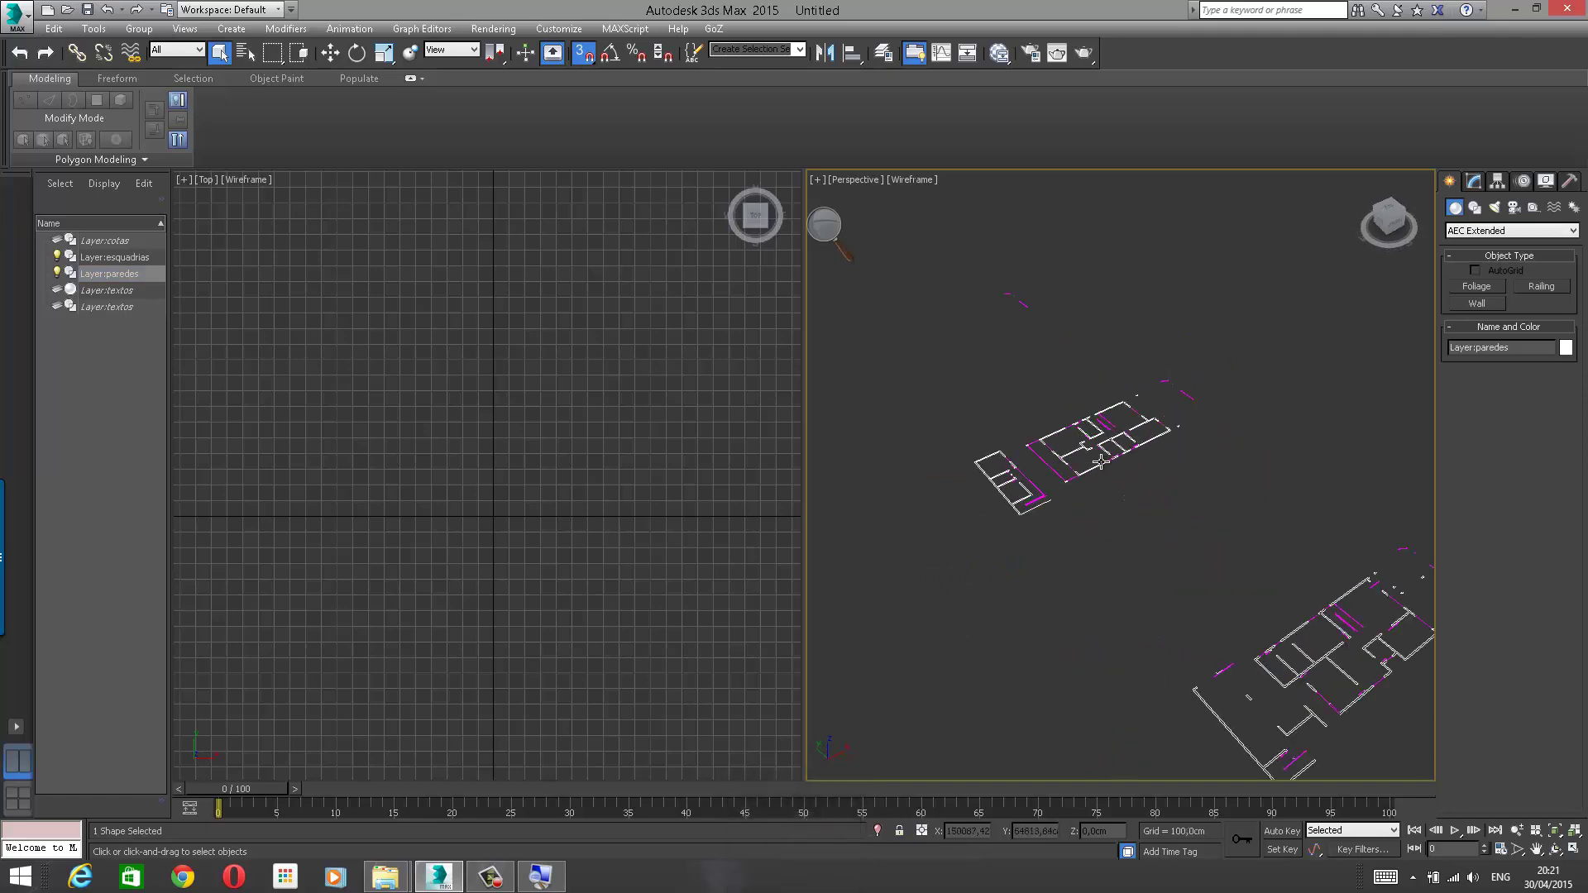
{"action": "left_click", "coordinate": [1277, 577]}
{"action": "middle_click_drag", "start_coordinate": [1194, 564], "coordinate": [1236, 557]}
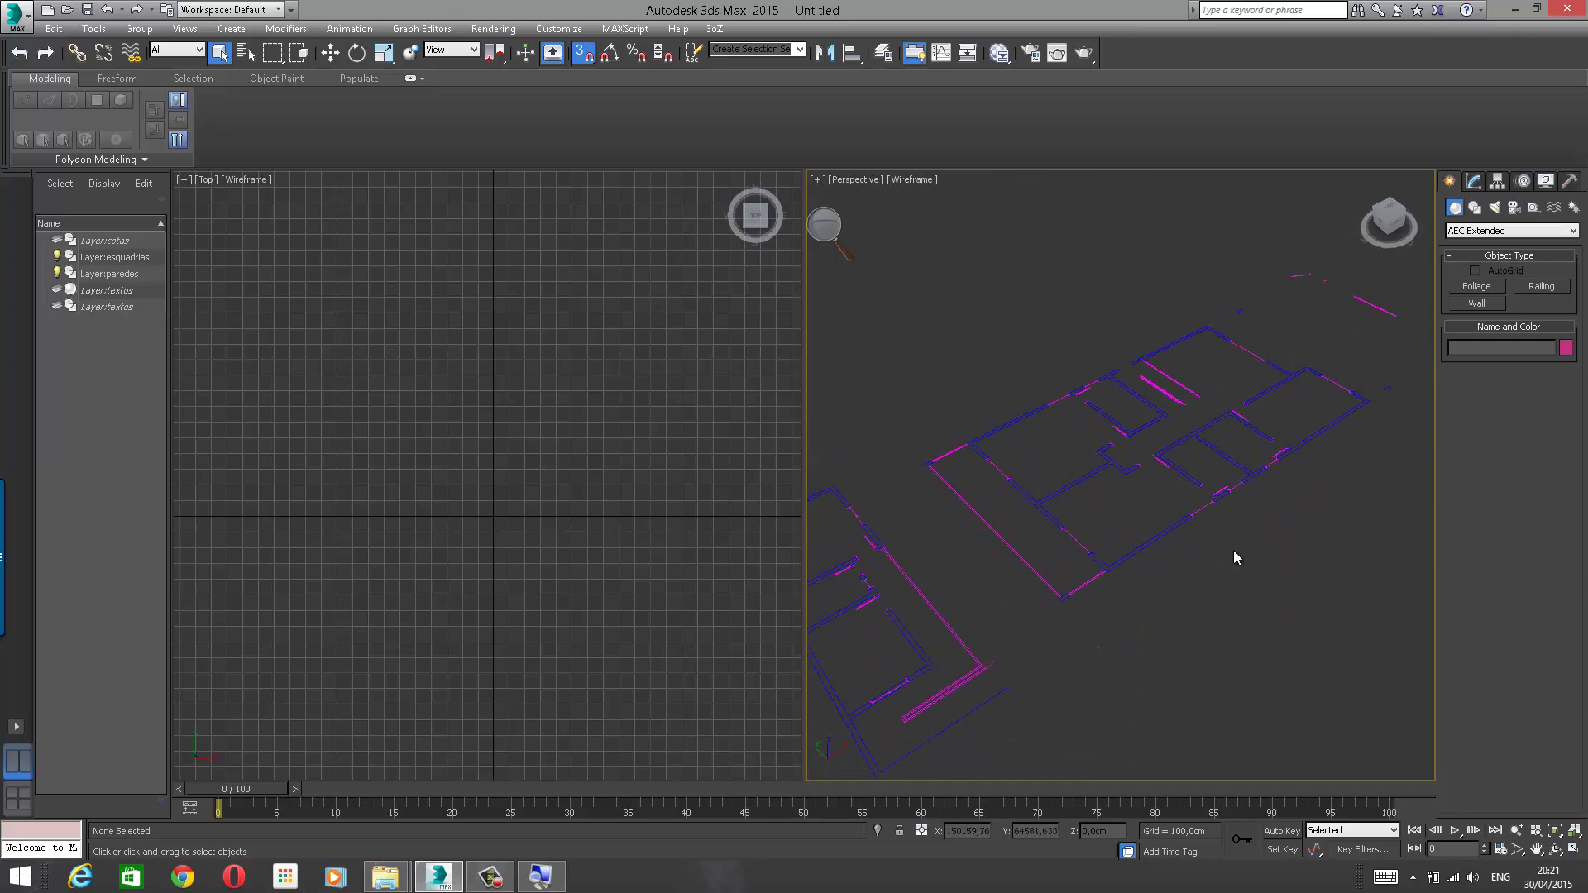
Step: Frame the imported drawing in the Top viewport and enlarge the floor plan that is to the right of its neighbour
{"action": "middle_click_drag", "start_coordinate": [731, 388], "coordinate": [636, 394]}
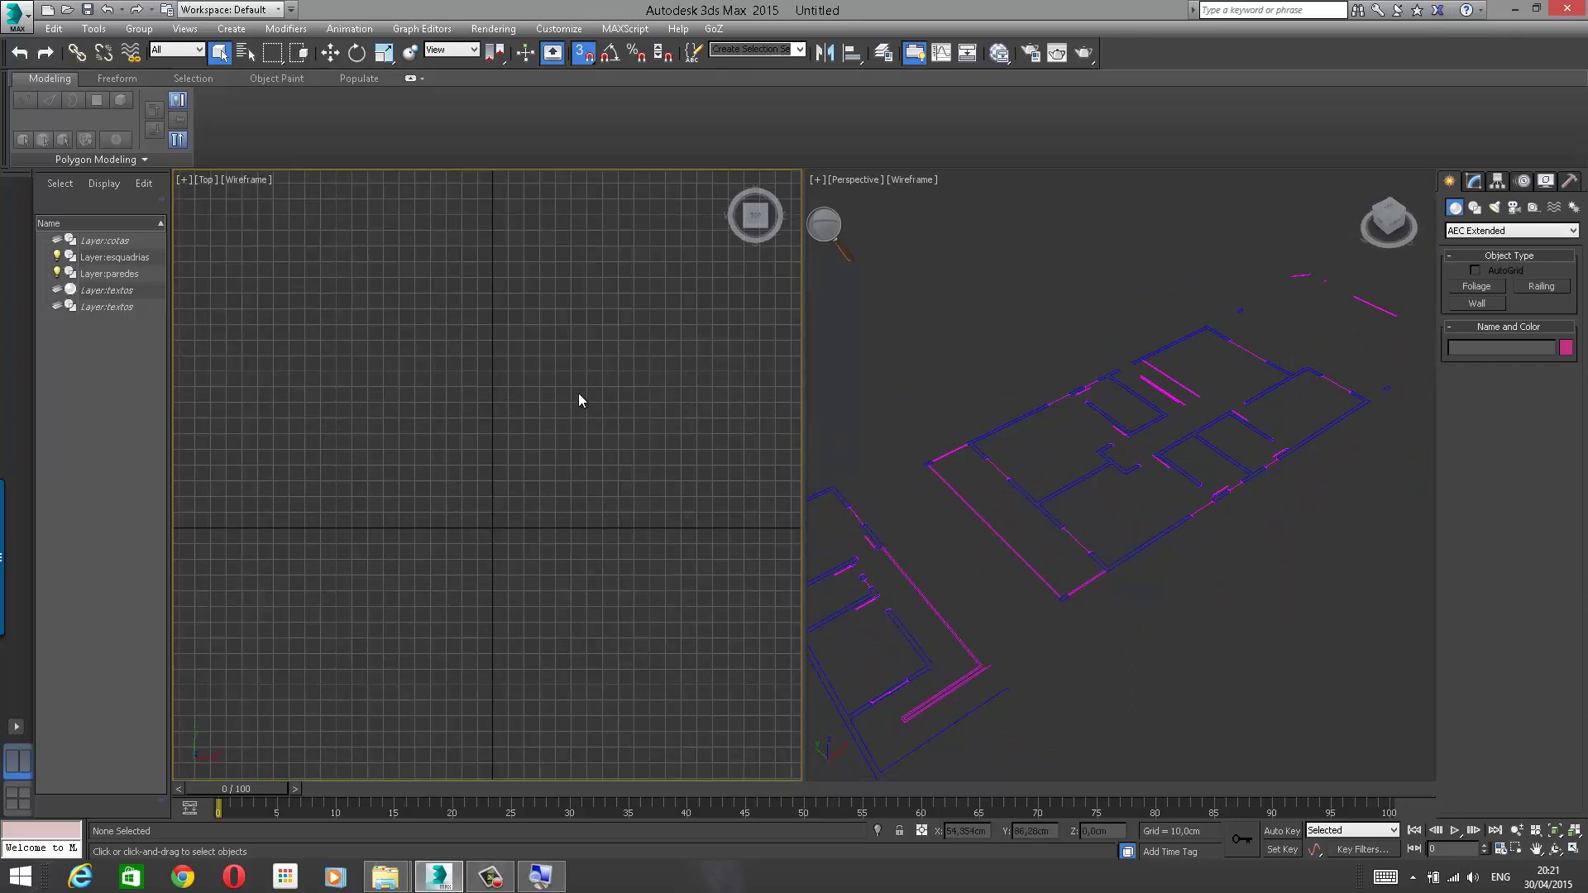
{"action": "key", "text": "z"}
{"action": "middle_click_drag", "start_coordinate": [603, 426], "coordinate": [503, 500]}
{"action": "scroll", "coordinate": [501, 498], "scroll_direction": "up", "scroll_amount": 10}
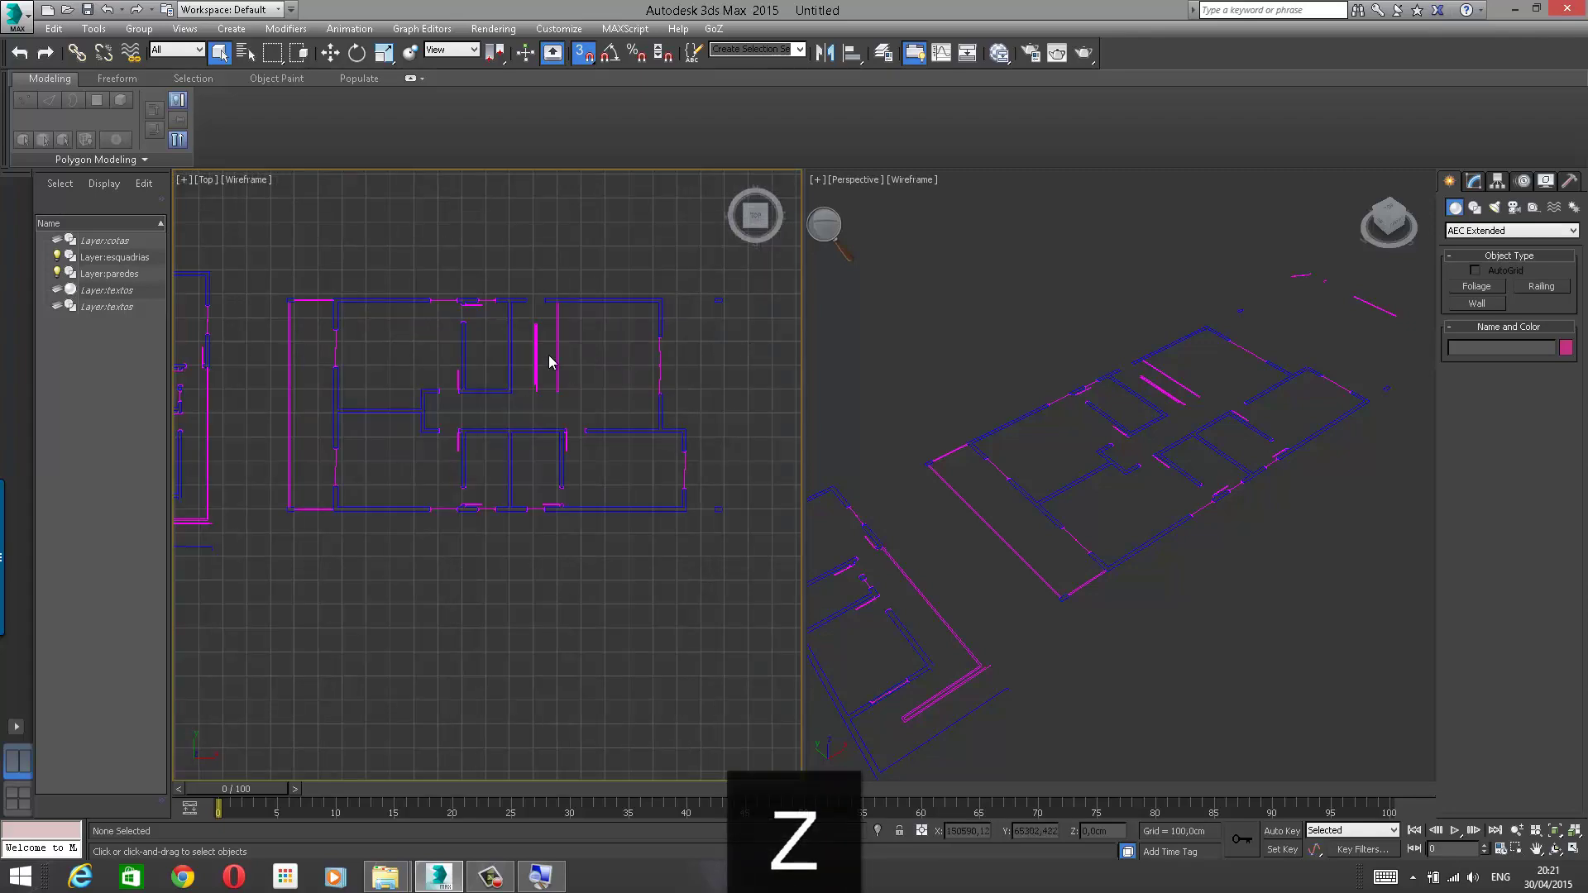
{"action": "middle_click_drag", "start_coordinate": [435, 433], "coordinate": [454, 406]}
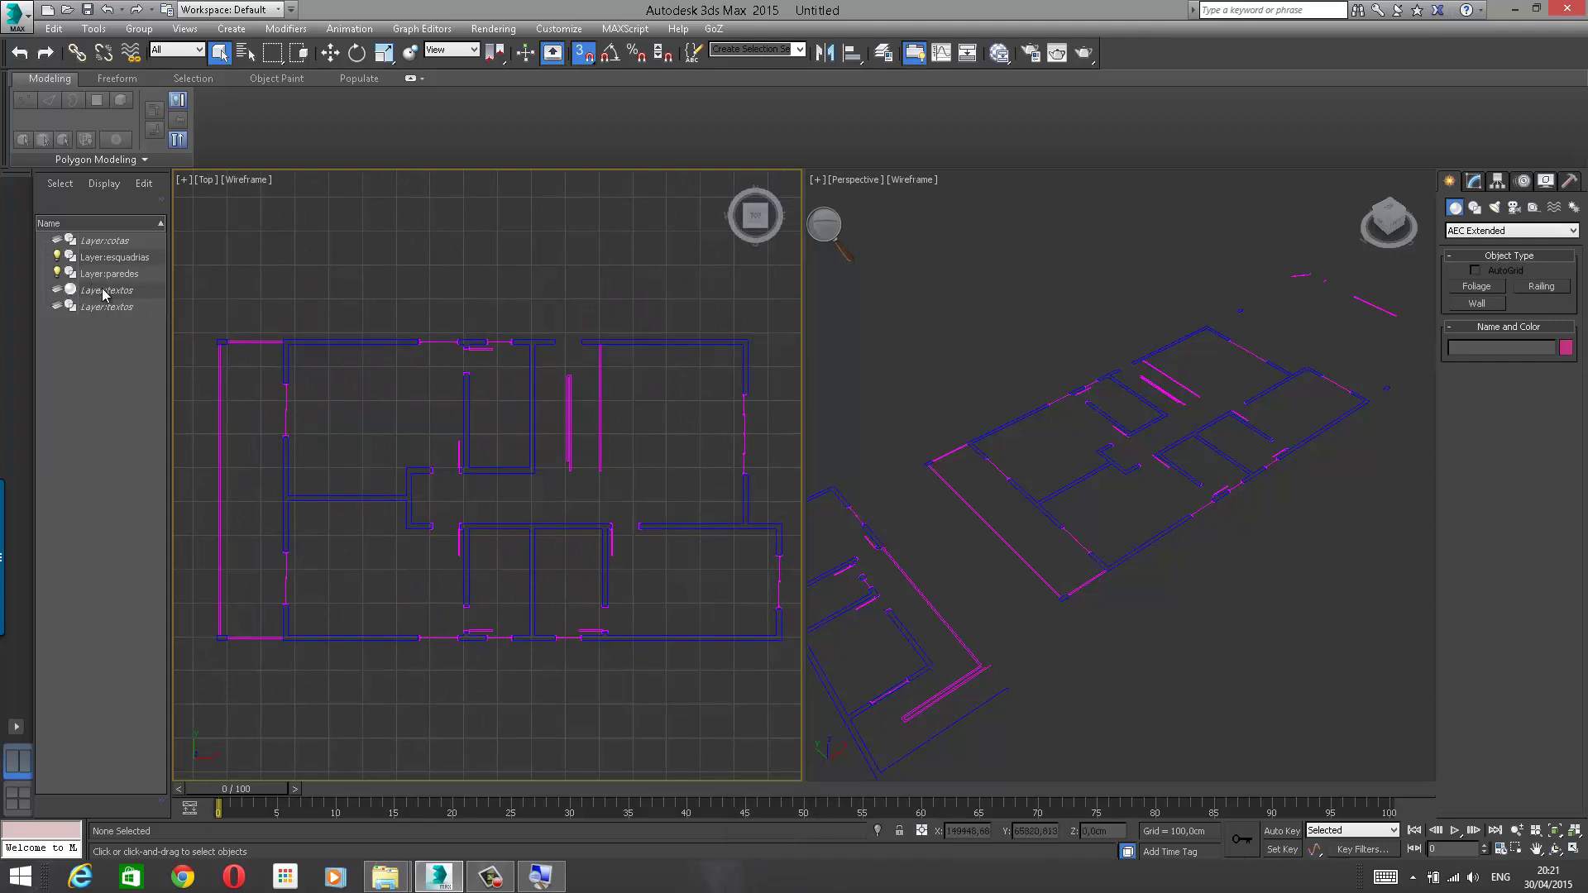
{"action": "middle_click_drag", "start_coordinate": [547, 435], "coordinate": [522, 459]}
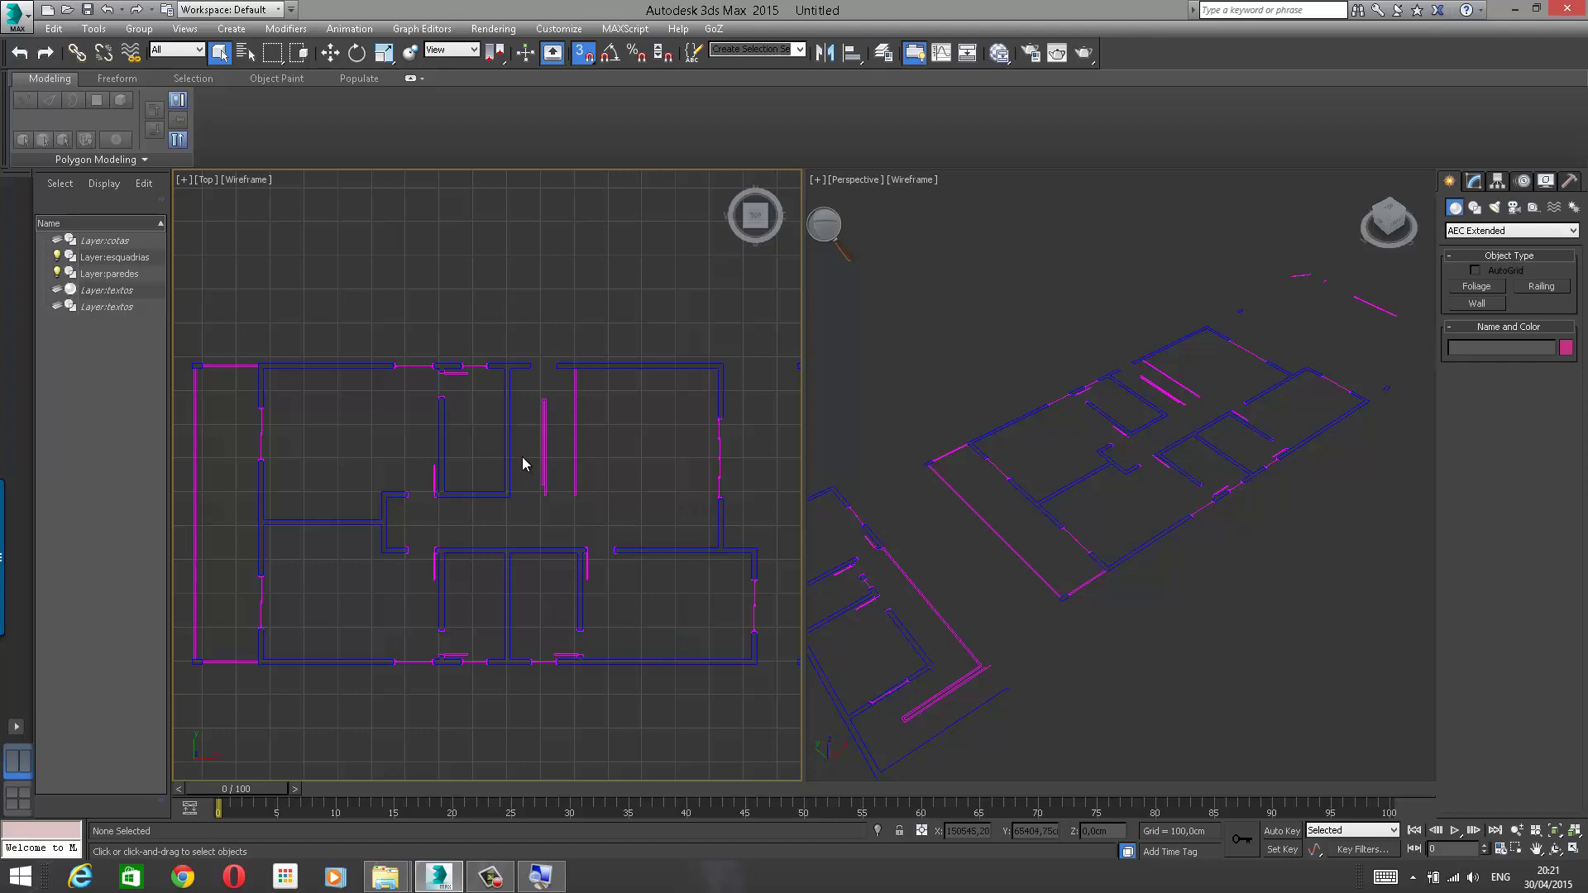
{"action": "key", "text": "F9"}
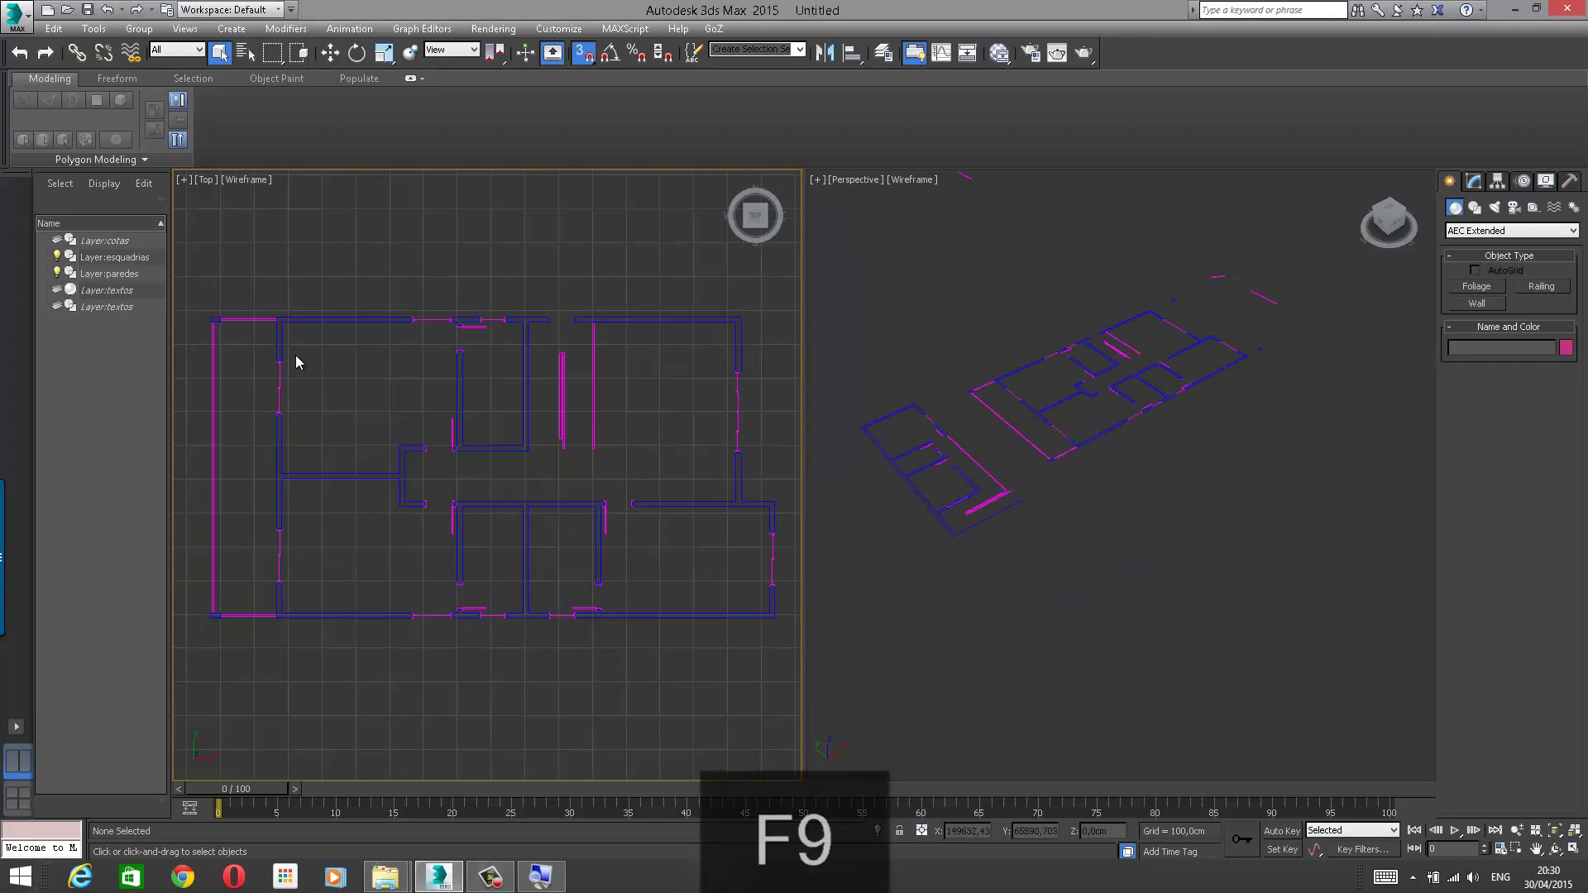
{"action": "middle_click_drag", "start_coordinate": [295, 355], "coordinate": [444, 362]}
Step: Start a Wall object with a width of 15 cm, a height of 300 cm and Left justification
{"action": "left_click", "coordinate": [1478, 301]}
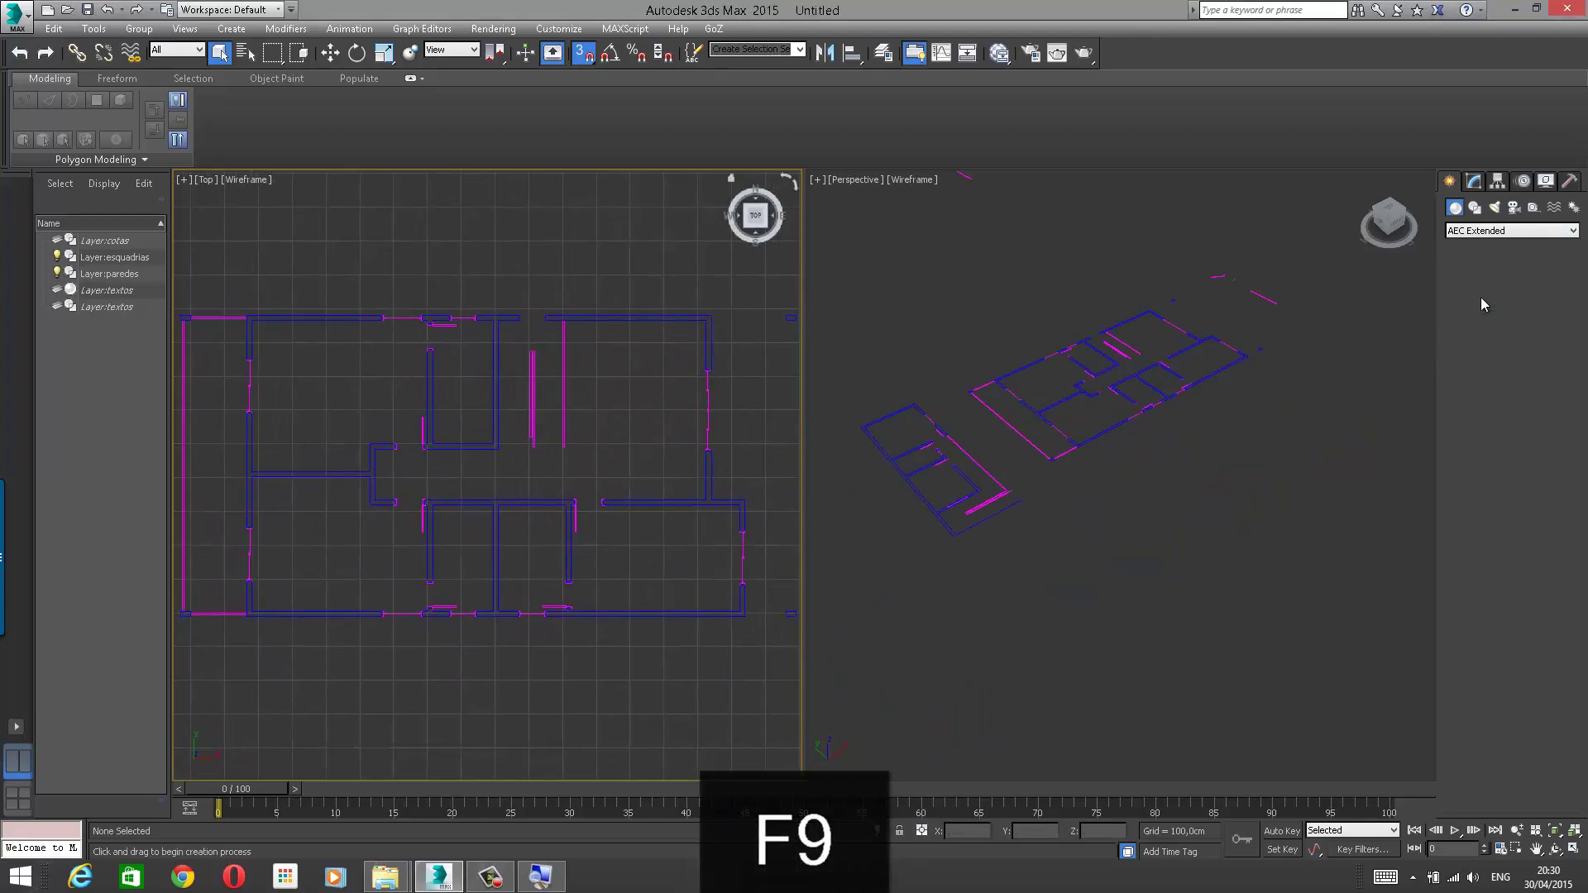
{"action": "left_click", "coordinate": [1540, 417]}
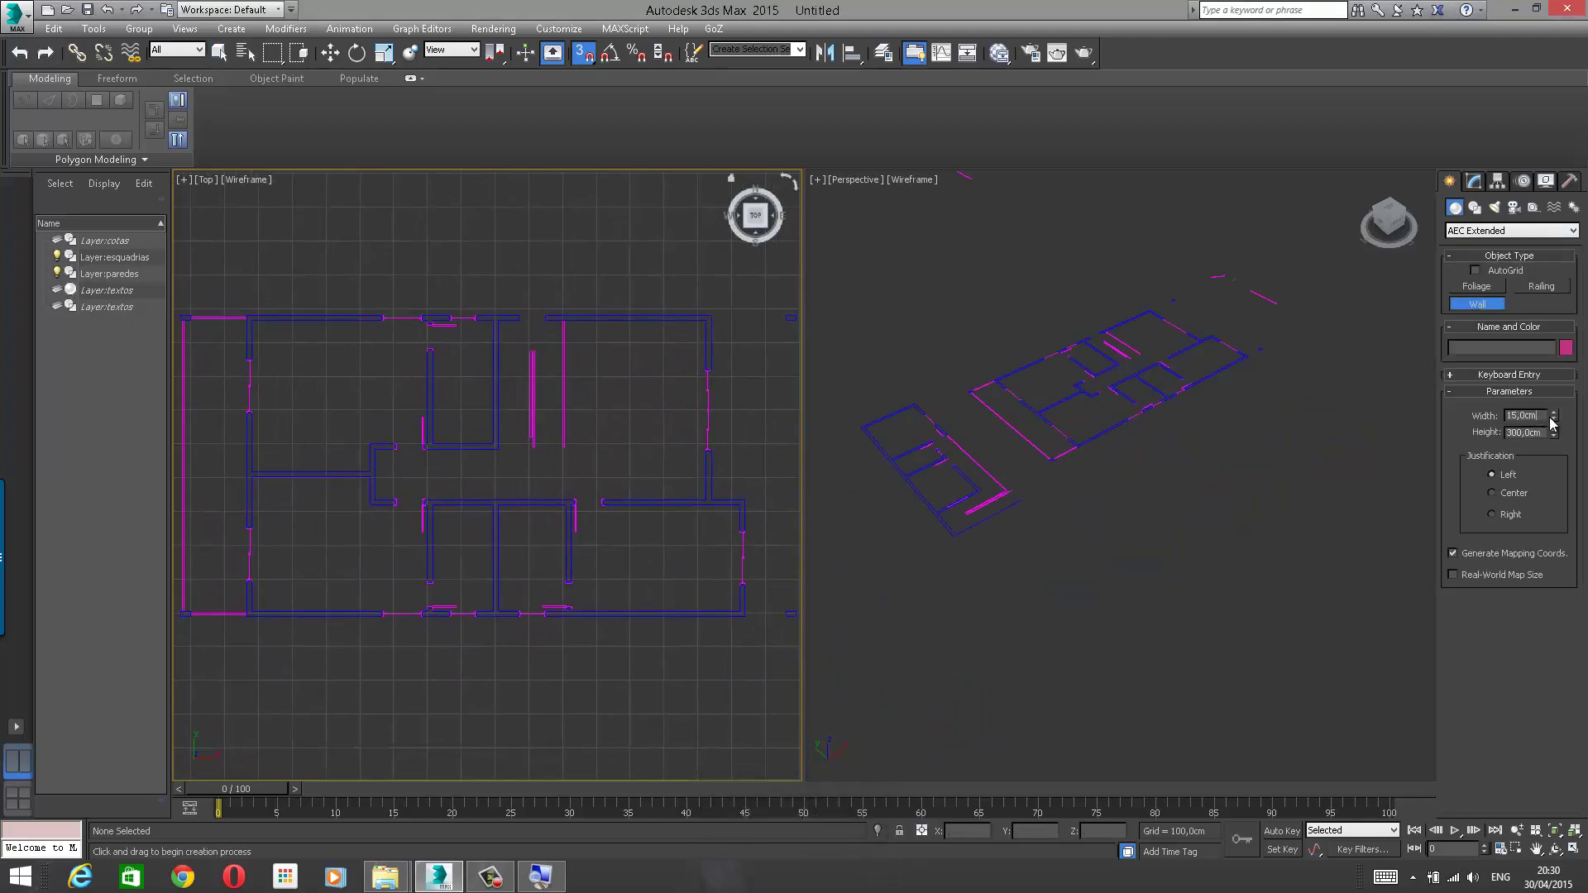
{"action": "double_click", "coordinate": [1542, 416]}
{"action": "double_click", "coordinate": [1546, 432]}
{"action": "left_click", "coordinate": [1489, 476]}
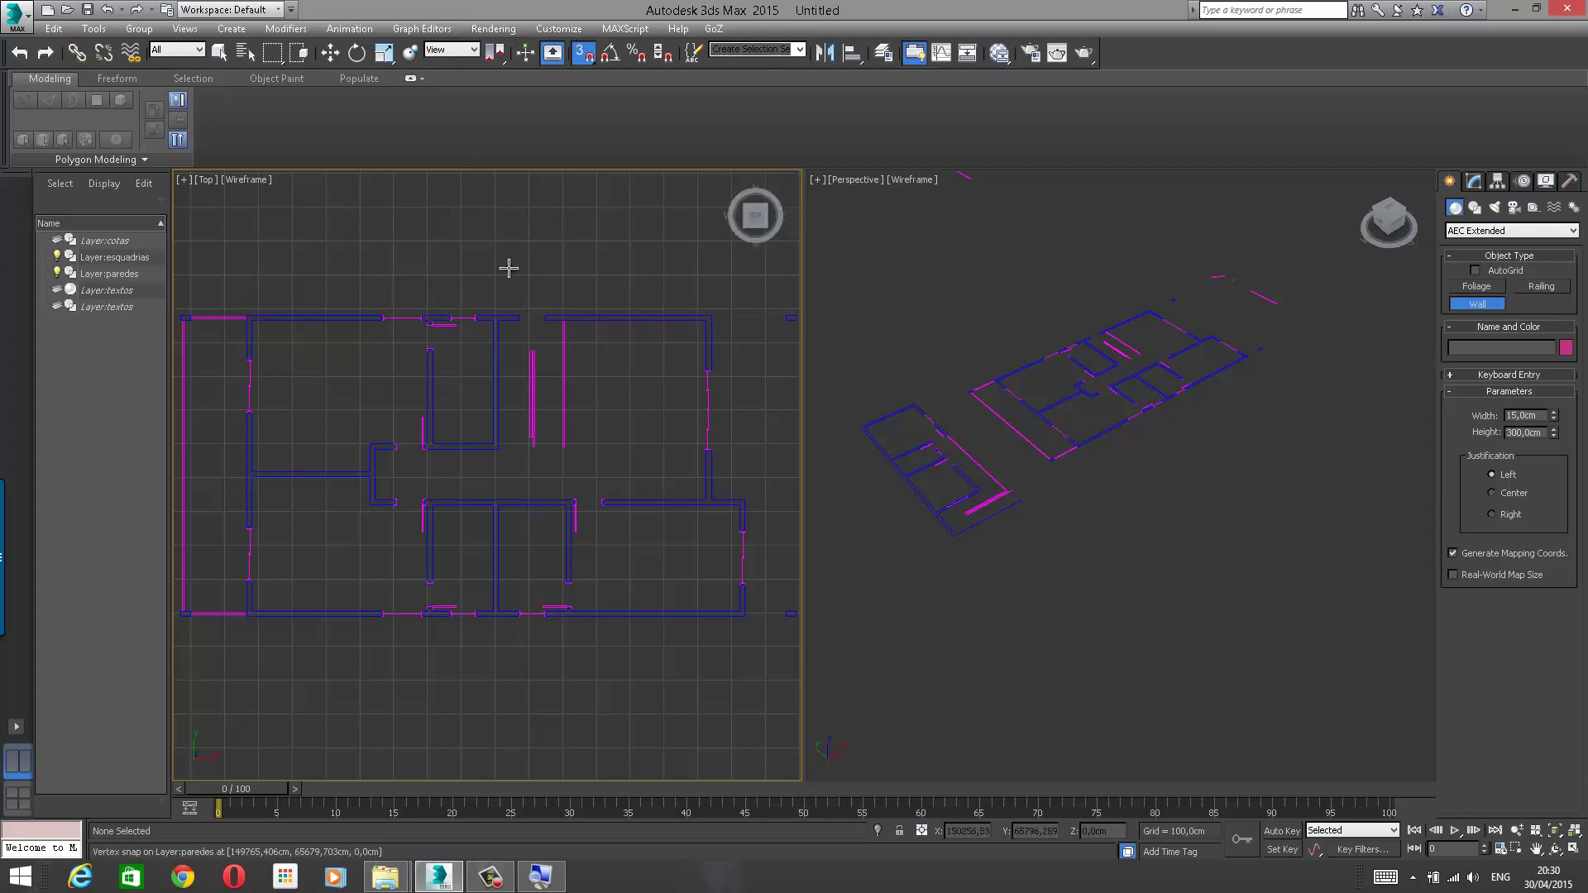
{"action": "mouse_move", "coordinate": [552, 354]}
{"action": "middle_mouse_down"}
{"action": "mouse_move", "coordinate": [596, 369]}
{"action": "mouse_move", "coordinate": [569, 367]}
{"action": "middle_mouse_up"}
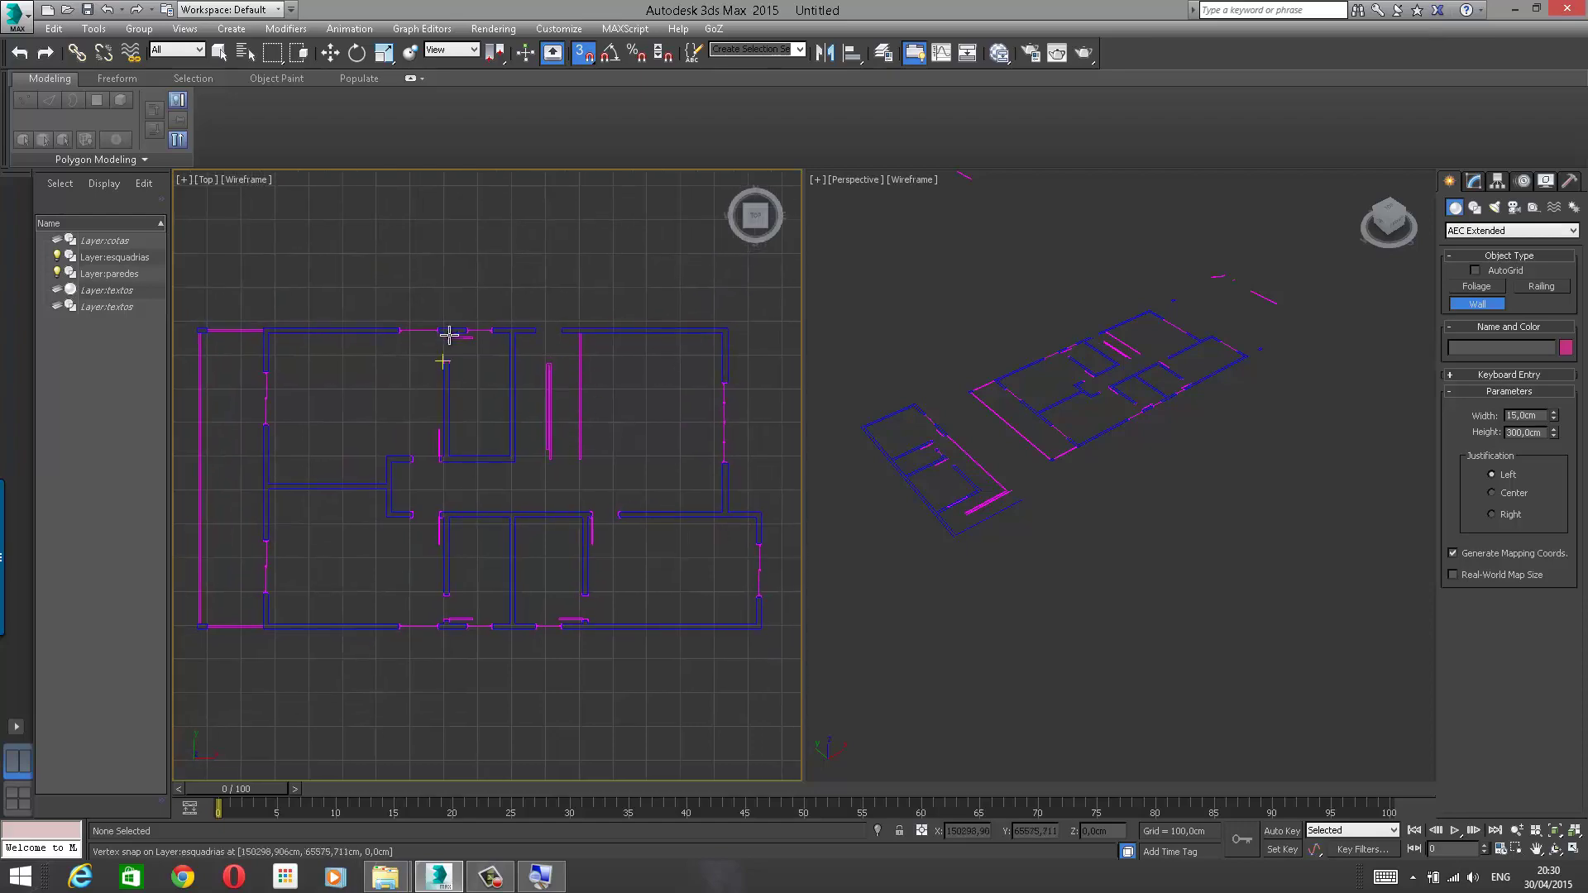
Step: Zoom the Top viewport in on the upper-left corner of the floor plan's outer walls
{"action": "middle_click_drag", "start_coordinate": [449, 334], "coordinate": [428, 398]}
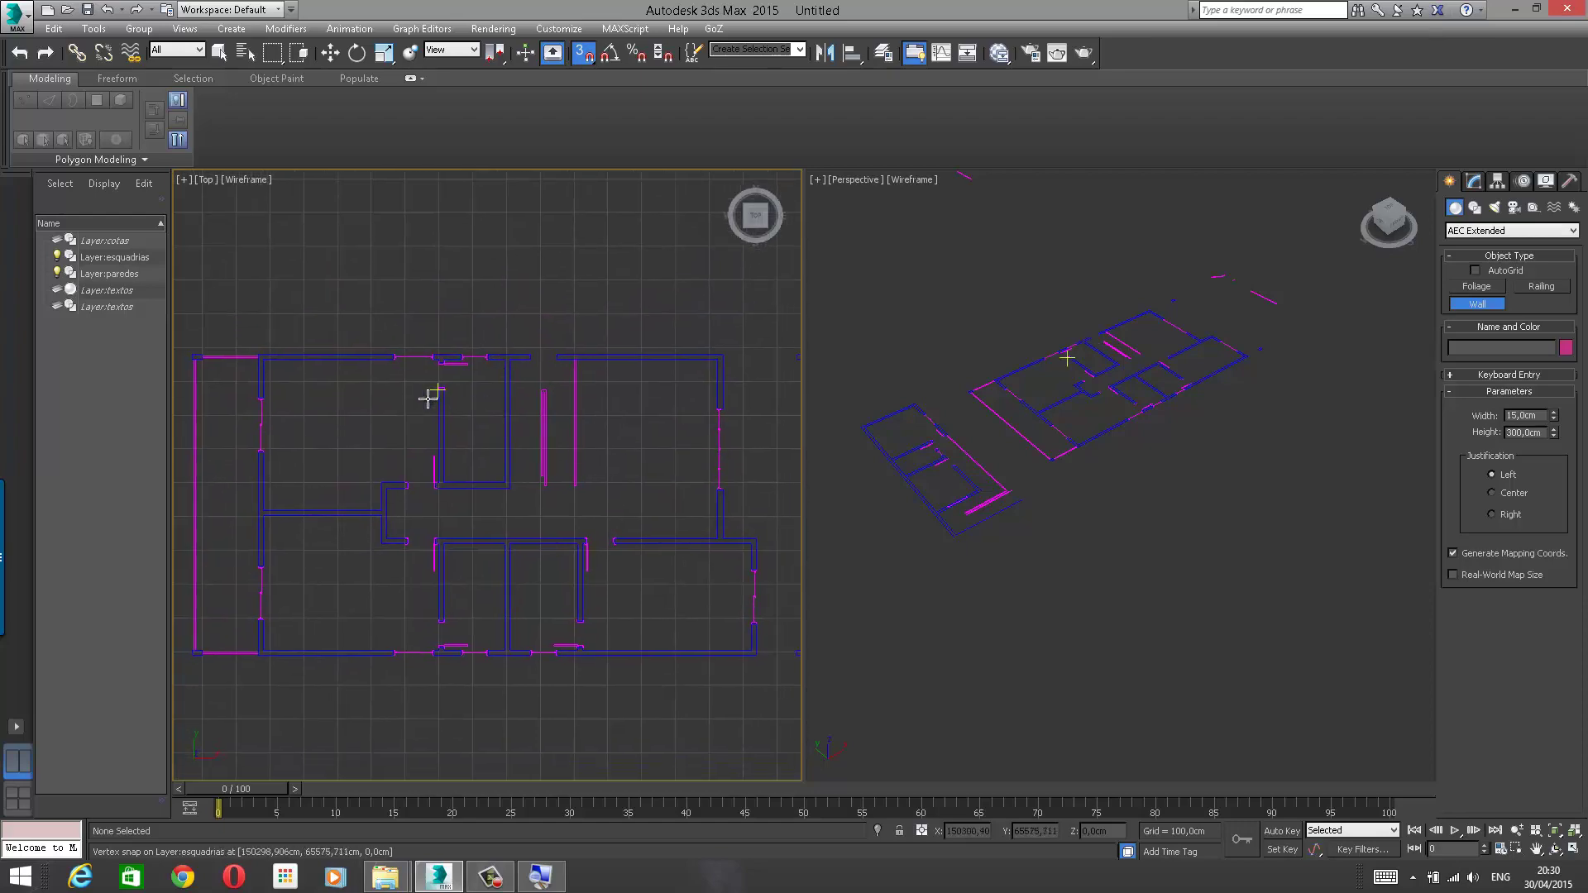
{"action": "scroll", "coordinate": [429, 397], "scroll_direction": "up", "scroll_amount": 5}
{"action": "scroll", "coordinate": [394, 447], "scroll_direction": "up", "scroll_amount": 4}
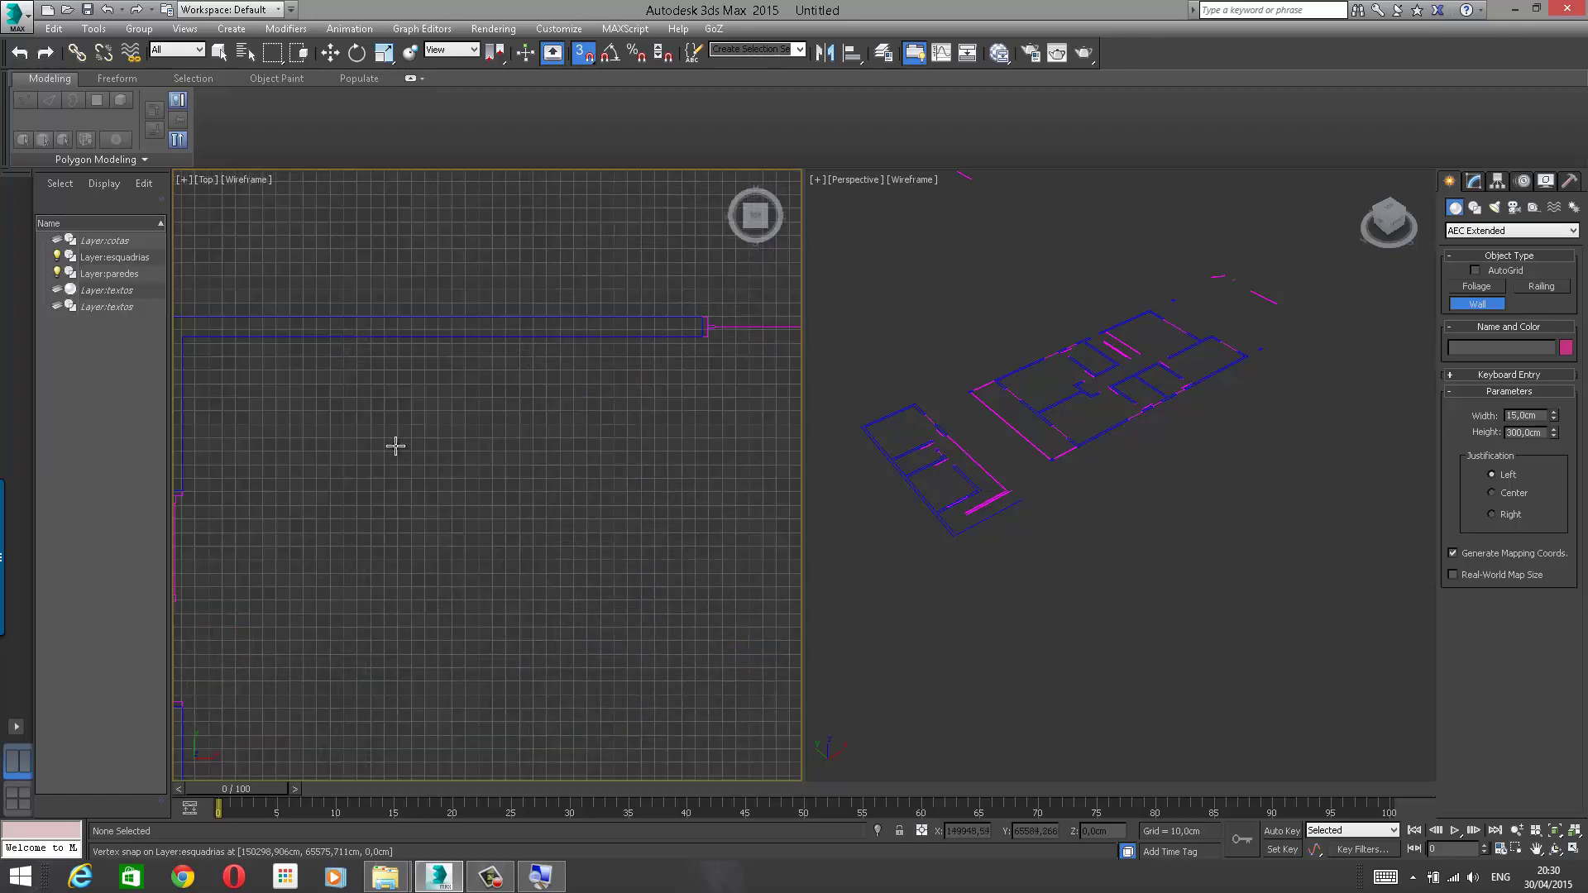
{"action": "middle_click_drag", "start_coordinate": [394, 447], "coordinate": [496, 444]}
{"action": "middle_click_drag", "start_coordinate": [321, 348], "coordinate": [397, 385]}
{"action": "scroll", "coordinate": [397, 384], "scroll_direction": "up", "scroll_amount": 2}
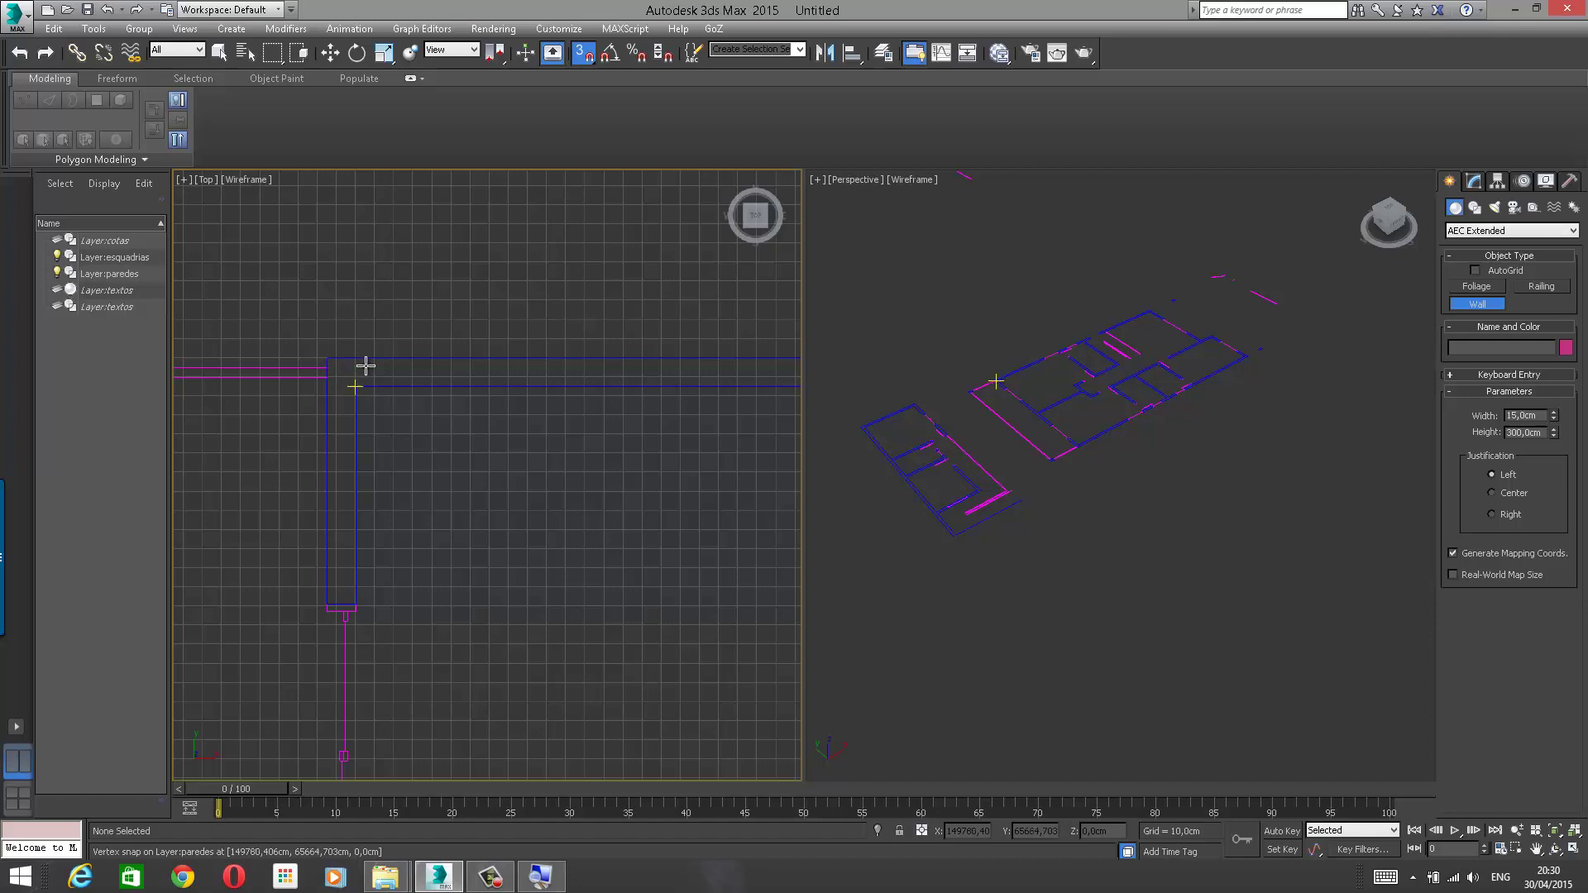
{"action": "middle_click_drag", "start_coordinate": [495, 349], "coordinate": [453, 355]}
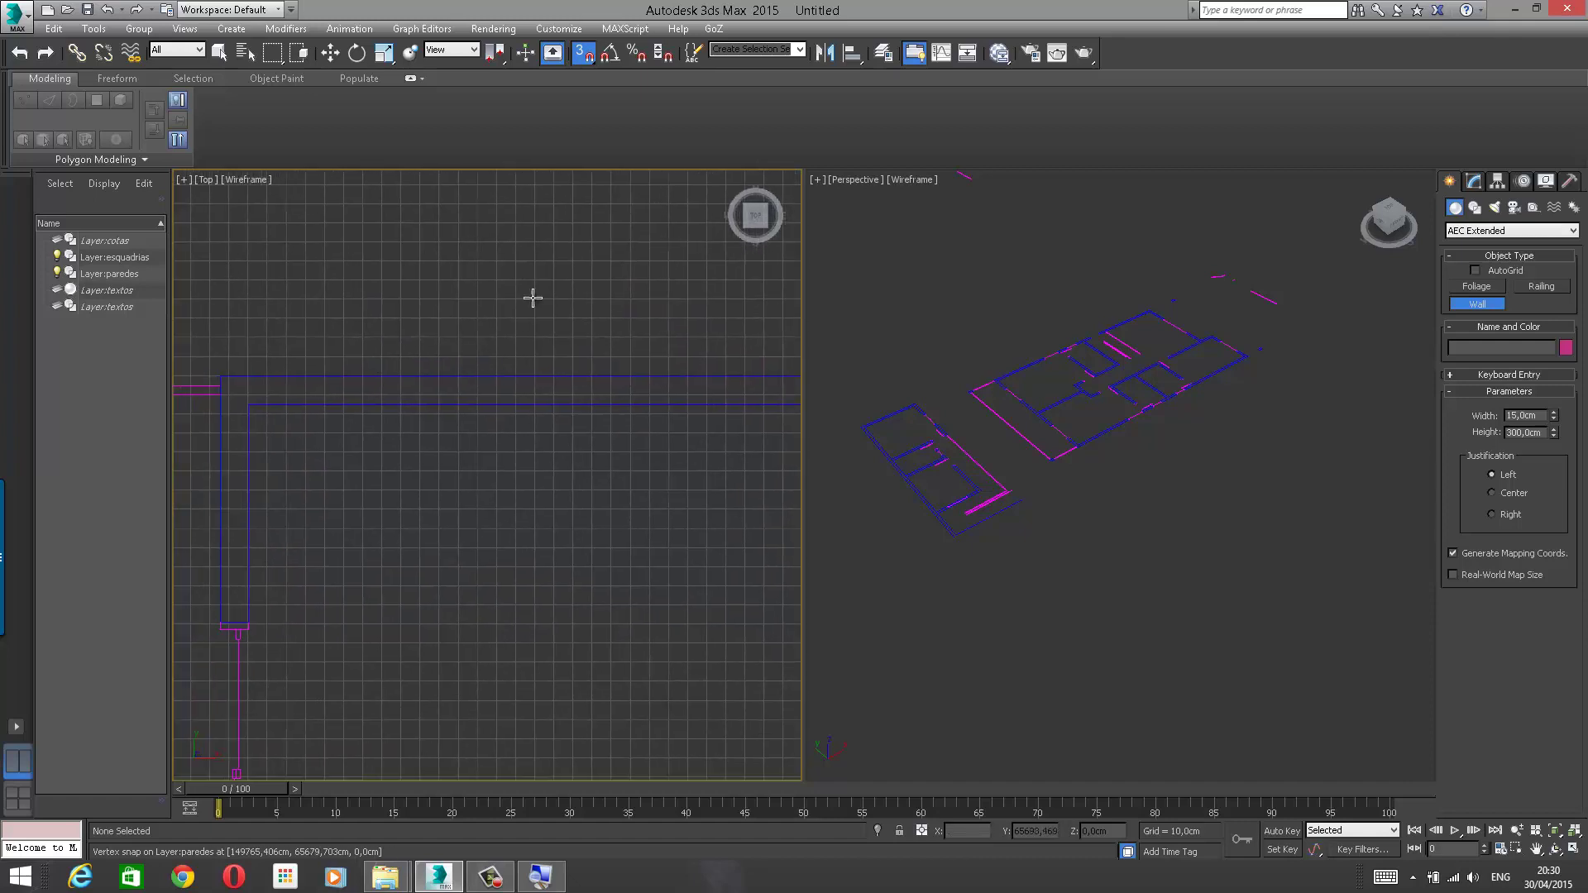
Step: Magnify the screen to 300% around the Snaps Toggle with the Windows magnifier
{"action": "left_click", "coordinate": [583, 54]}
{"action": "left_click", "coordinate": [540, 875]}
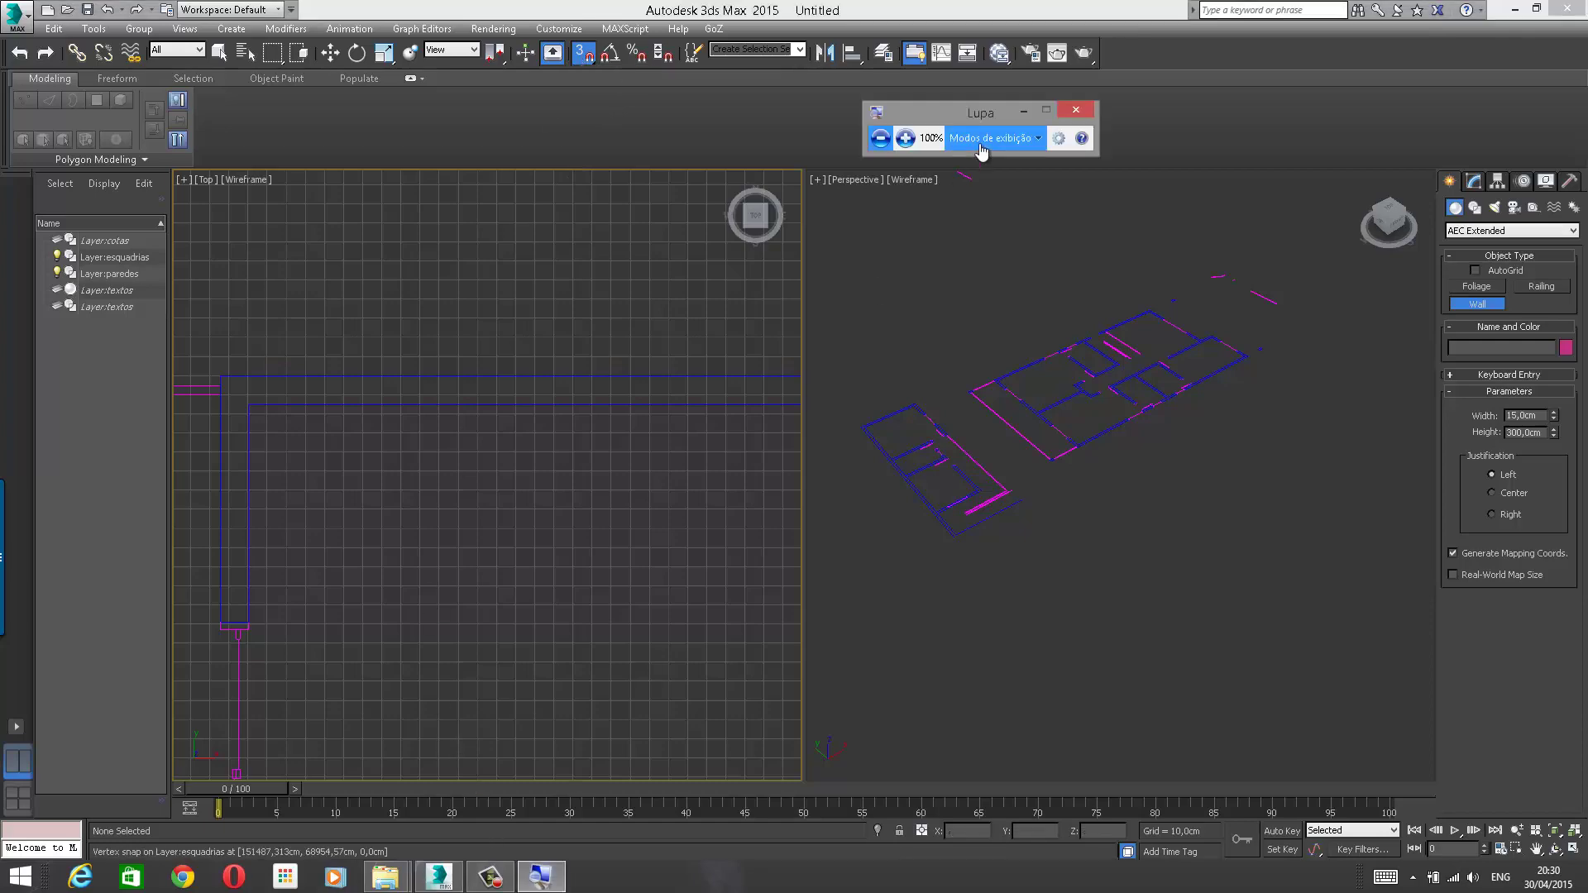
{"action": "left_click", "coordinate": [905, 138]}
{"action": "left_click", "coordinate": [905, 137]}
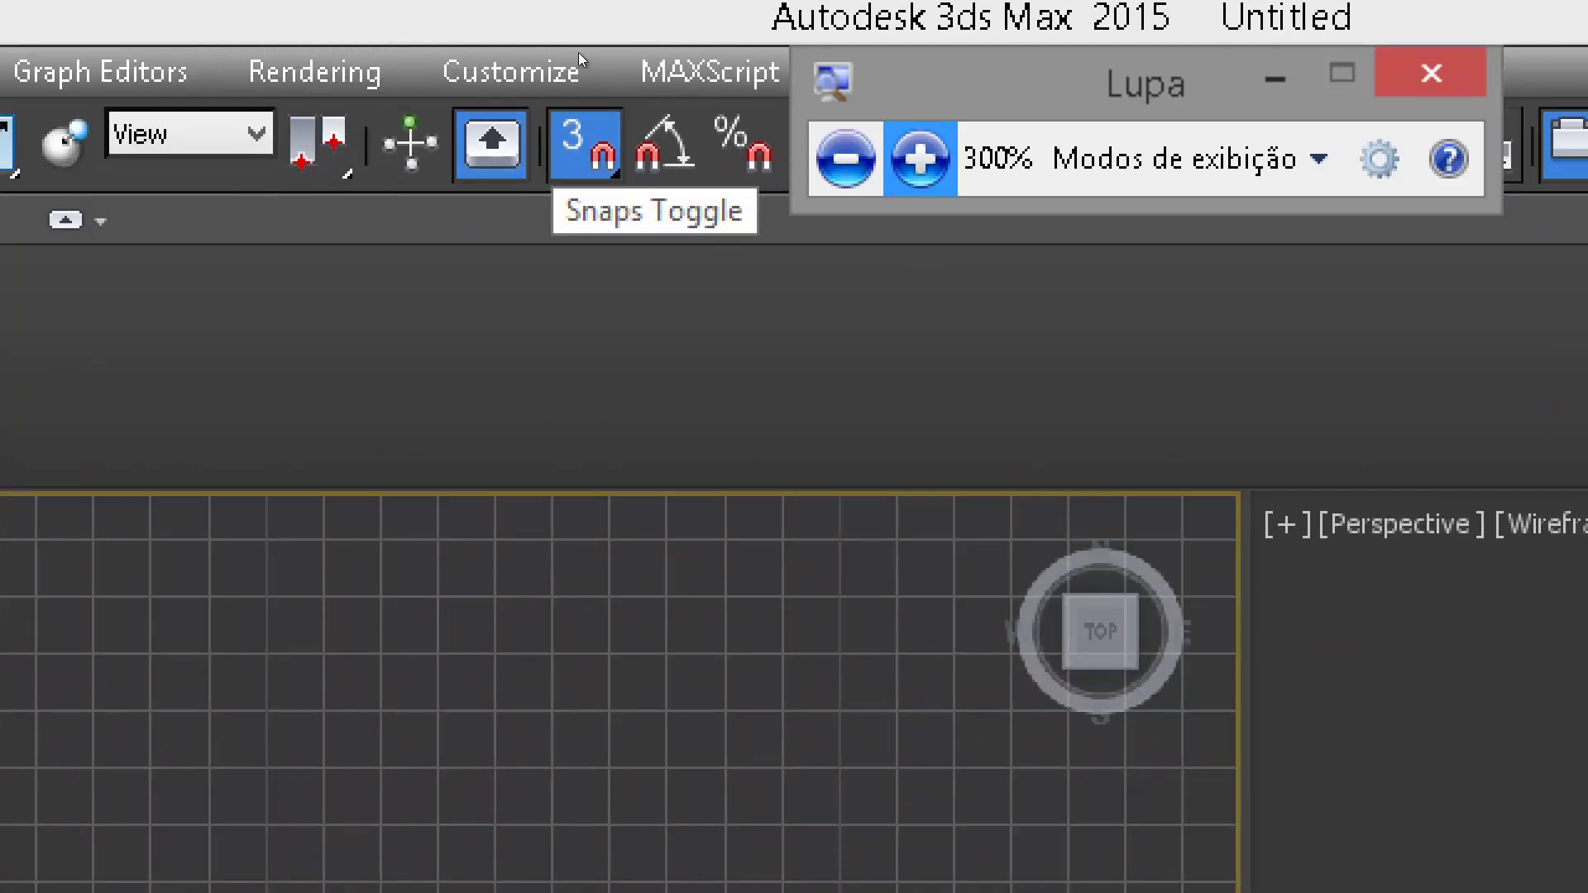
Step: Review the Standard snap types in Grid and Snap Settings, close the settings, and switch 3D snapping off and on again
{"action": "right_click", "coordinate": [584, 139]}
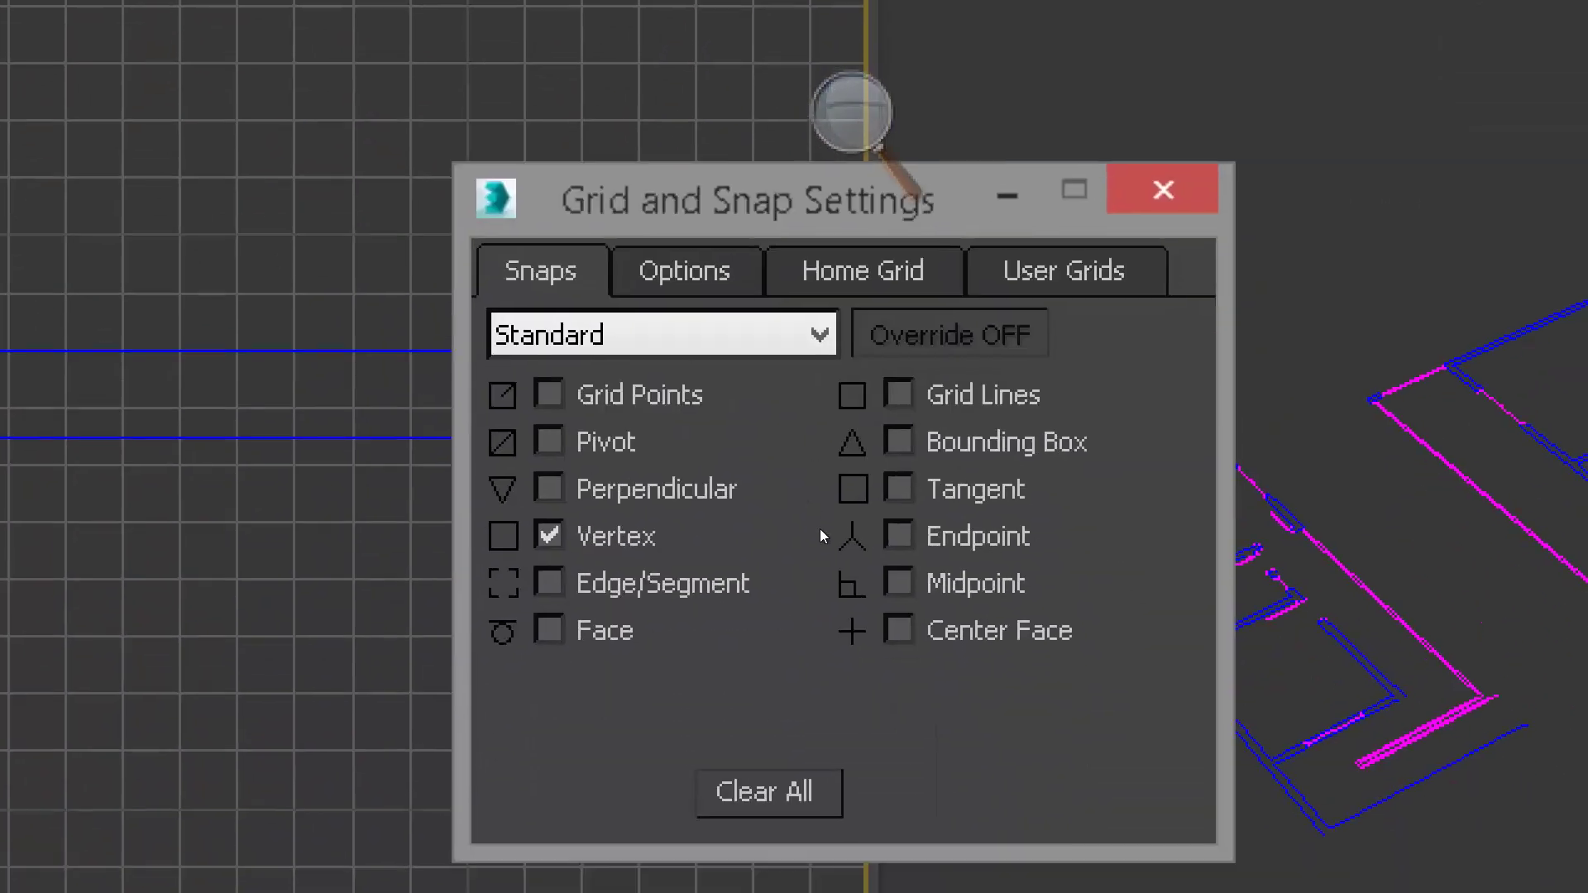
{"action": "left_click_drag", "start_coordinate": [711, 203], "coordinate": [683, 126]}
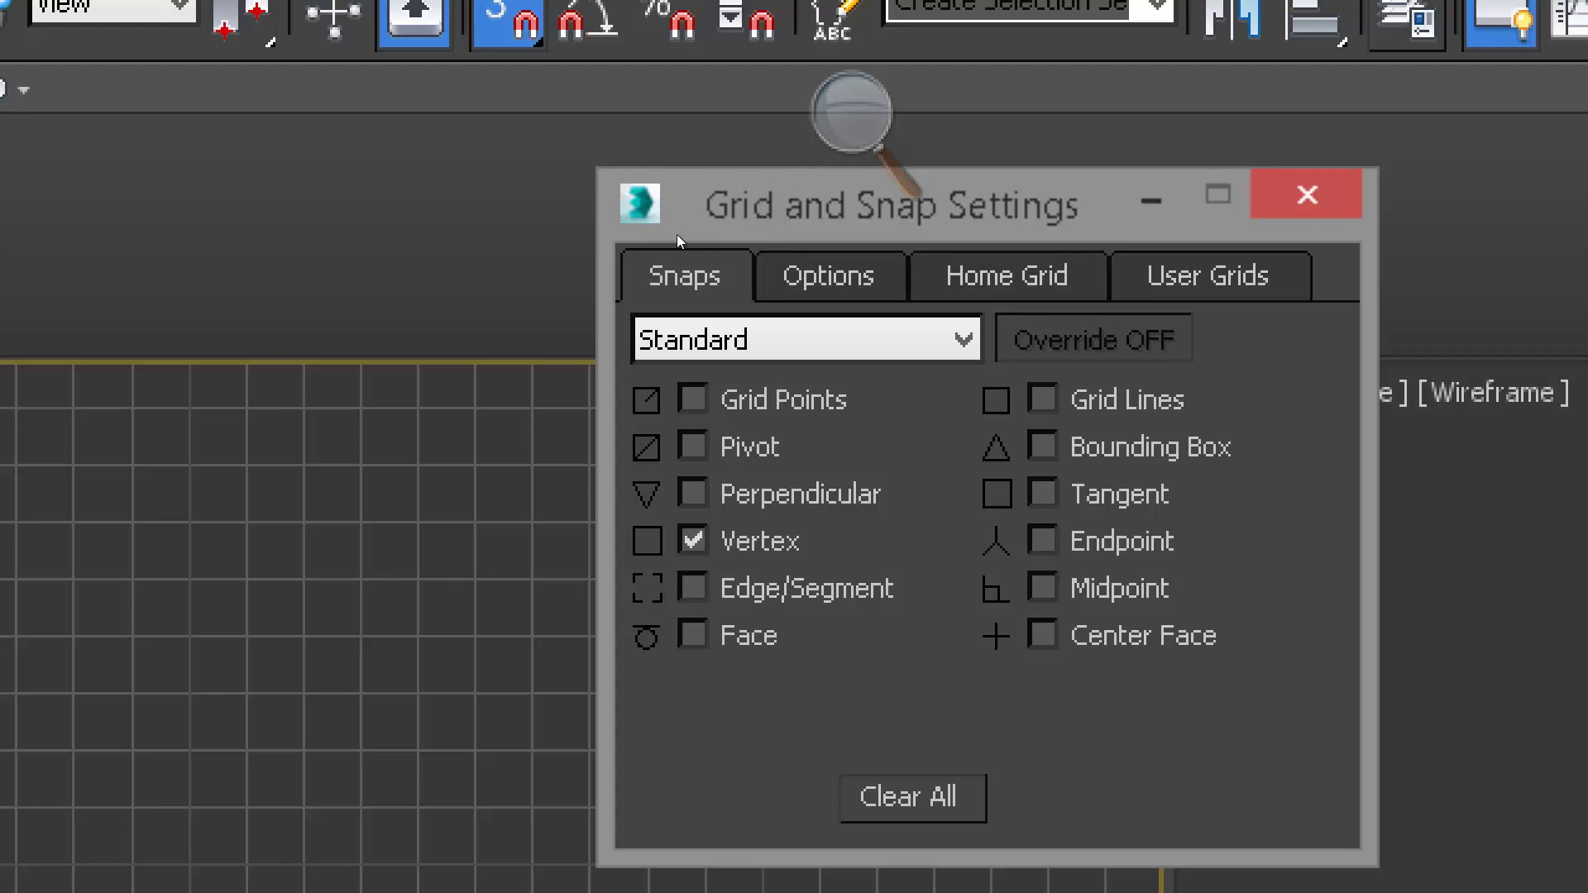
{"action": "left_click", "coordinate": [1306, 195]}
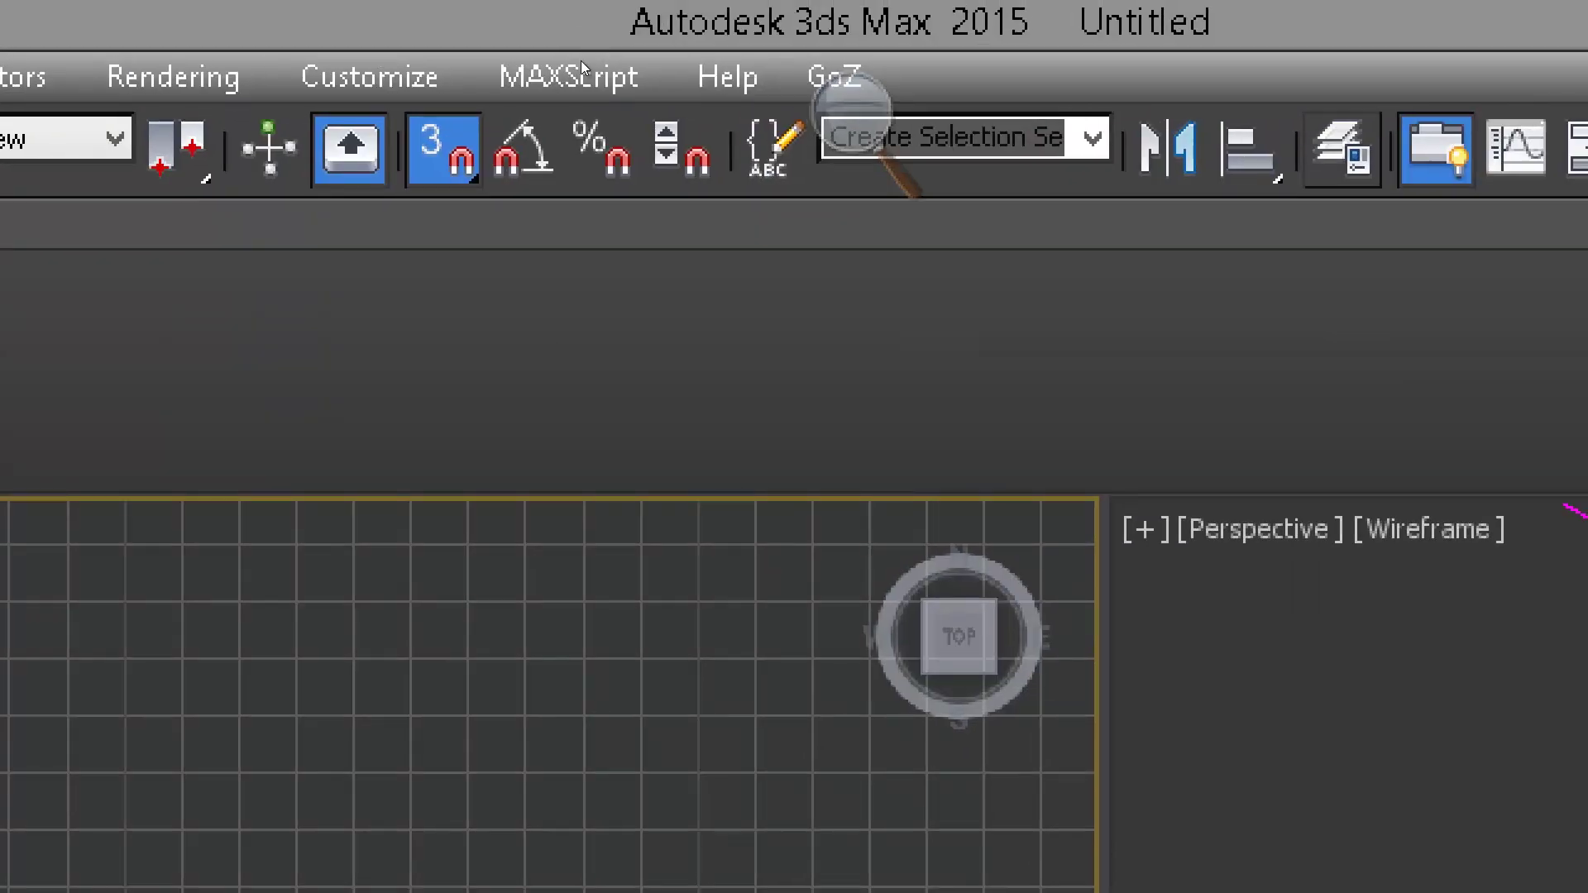
{"action": "key", "text": "s"}
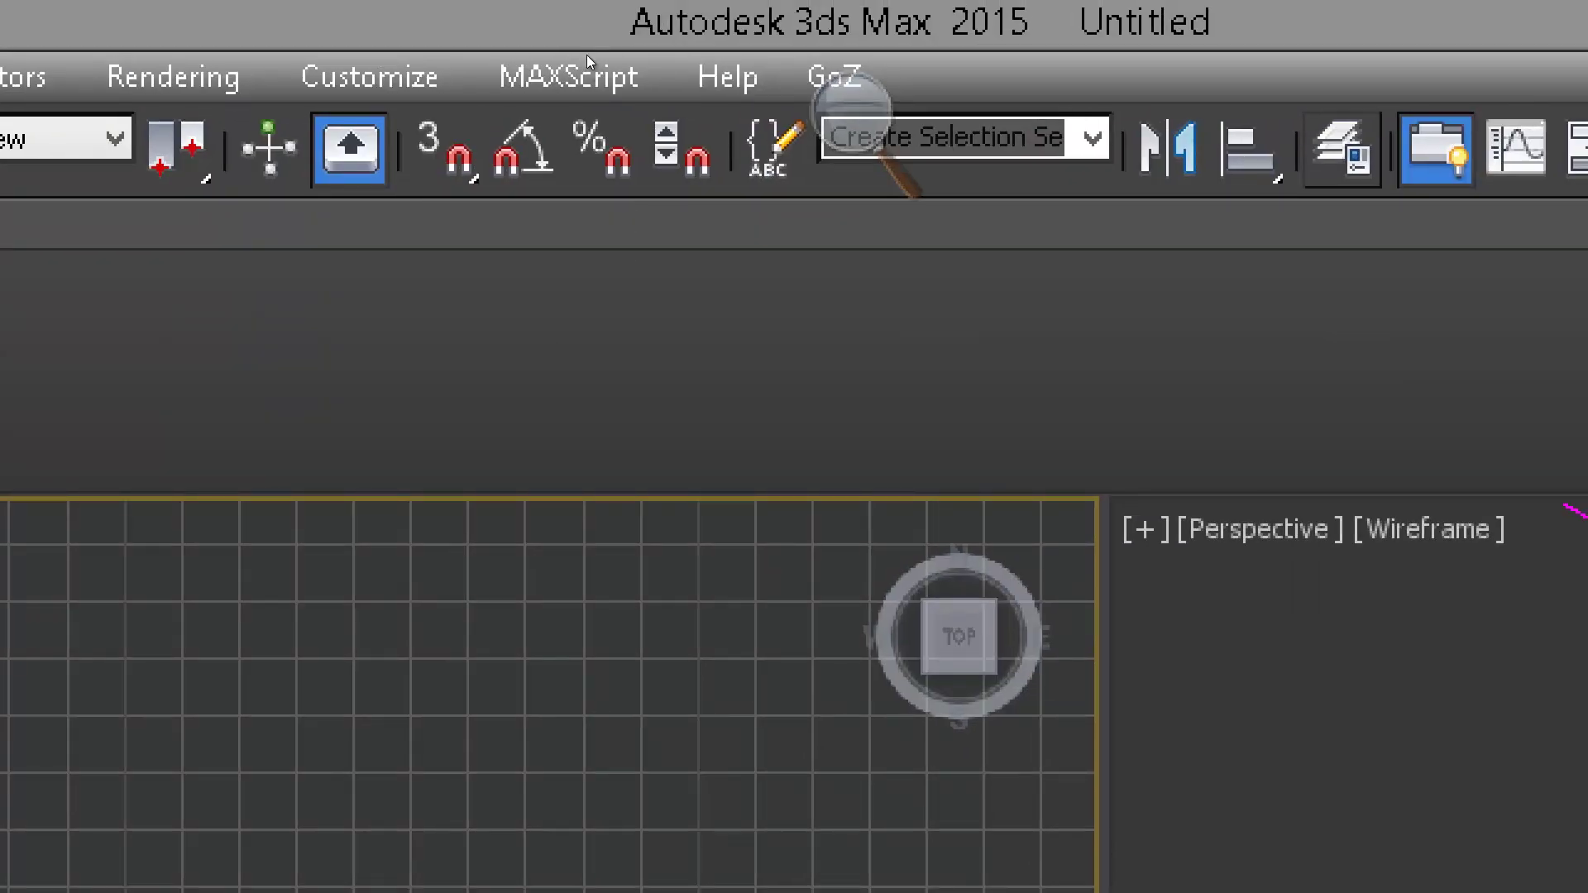
{"action": "key", "text": "s"}
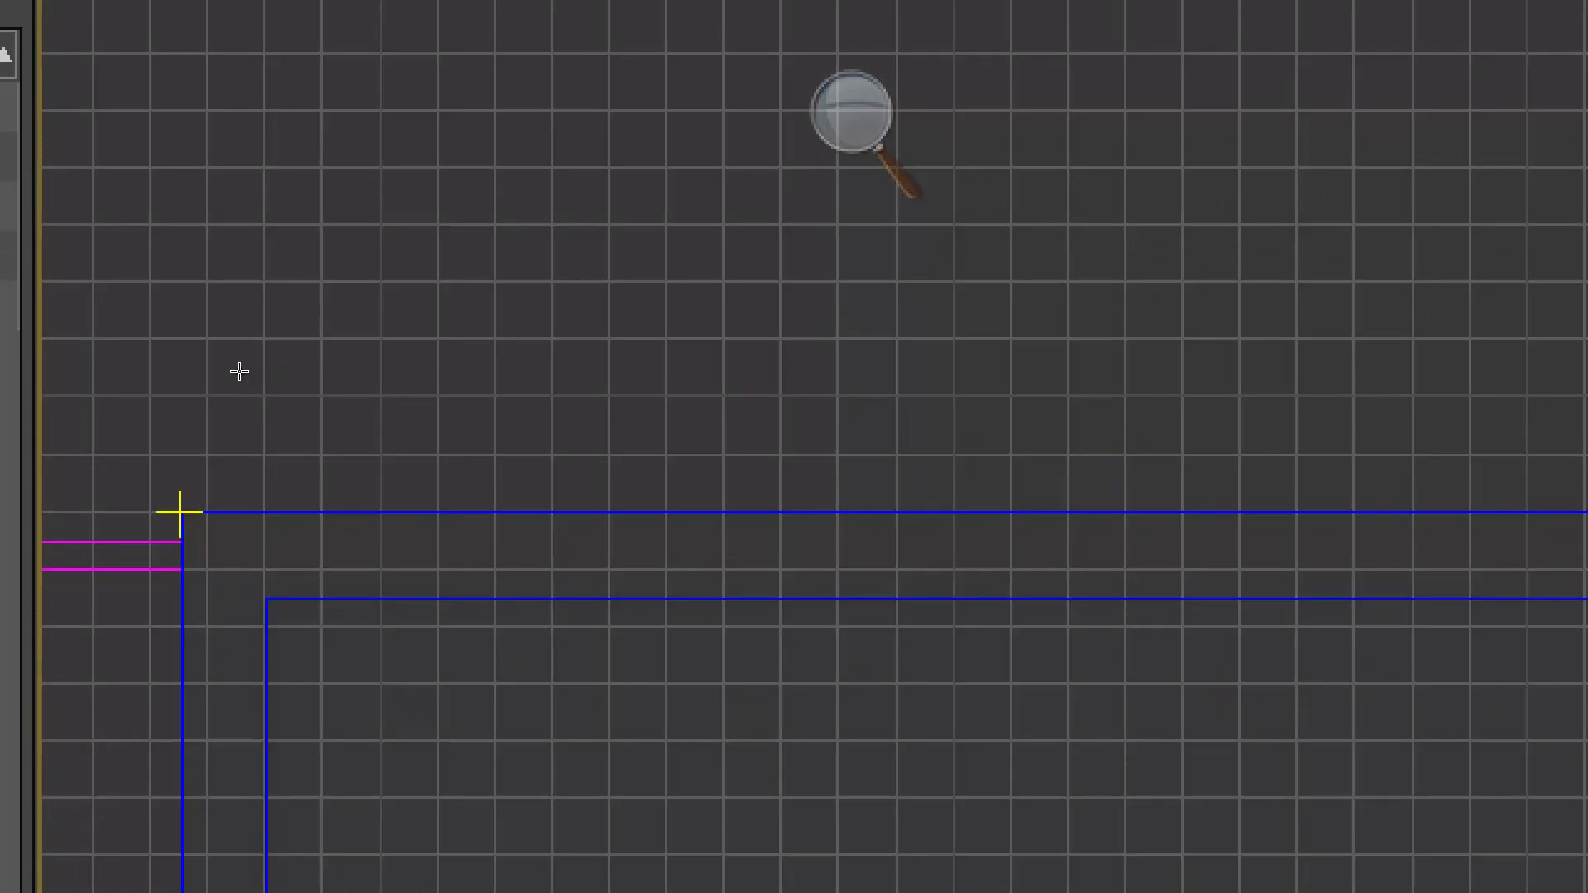
Step: Return the screen magnifier to 100%
{"action": "left_click", "coordinate": [443, 255]}
{"action": "left_click", "coordinate": [443, 257]}
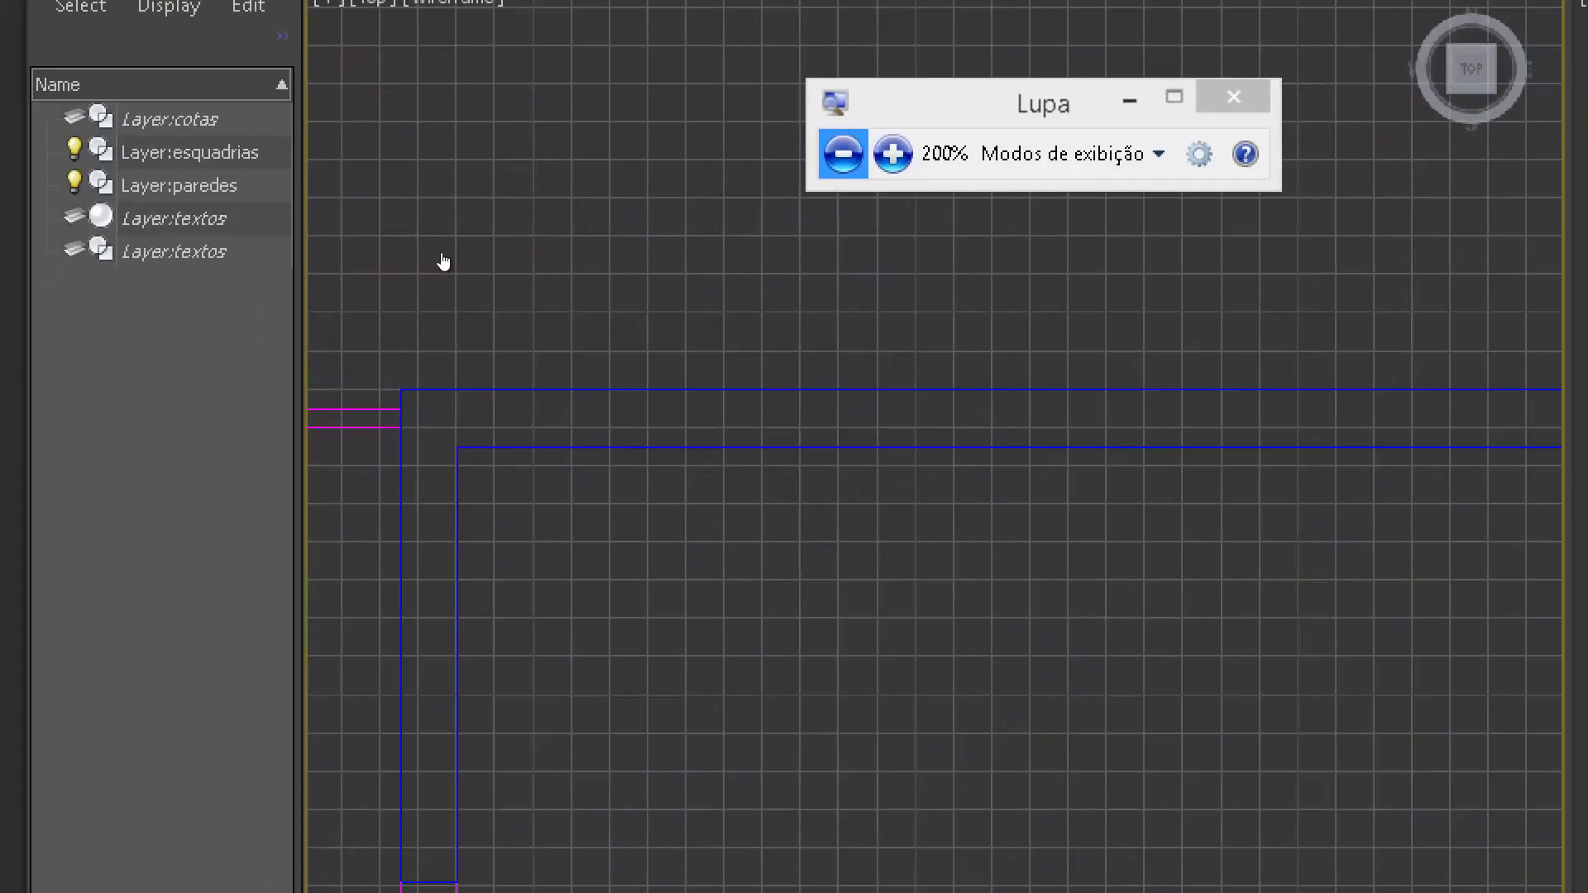
{"action": "left_click", "coordinate": [443, 257]}
{"action": "left_click", "coordinate": [585, 231]}
Step: Examine the wall outlines and openings of the floor plan in the Top viewport, ending at its upper-left corner
{"action": "middle_click_drag", "start_coordinate": [455, 374], "coordinate": [496, 333]}
{"action": "scroll", "coordinate": [481, 352], "scroll_direction": "down", "scroll_amount": 2}
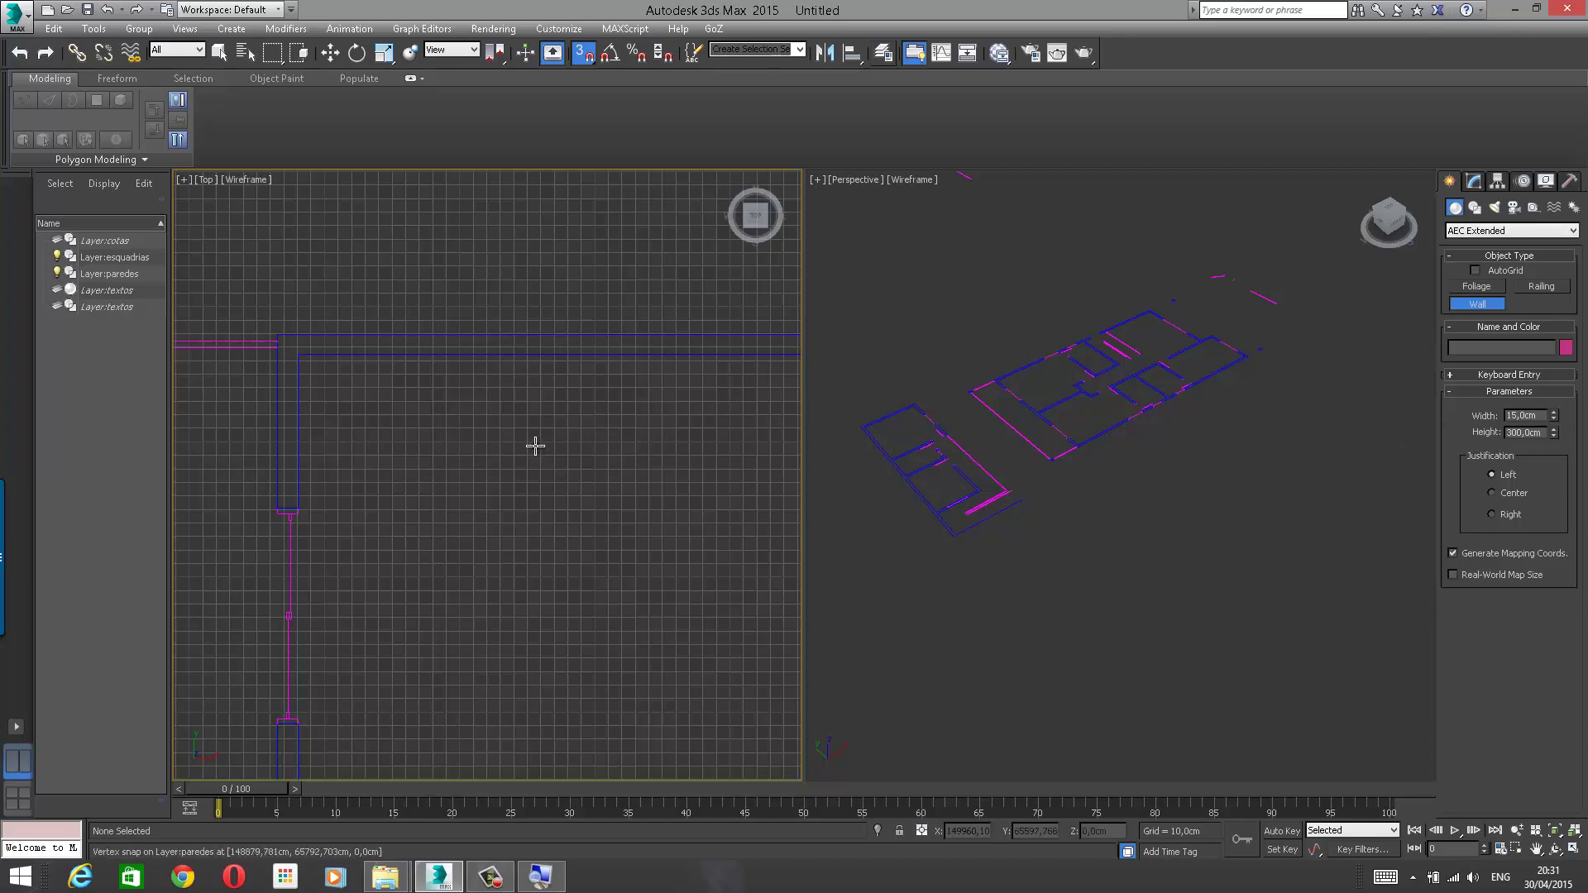
{"action": "scroll", "coordinate": [459, 483], "scroll_direction": "down", "scroll_amount": 4}
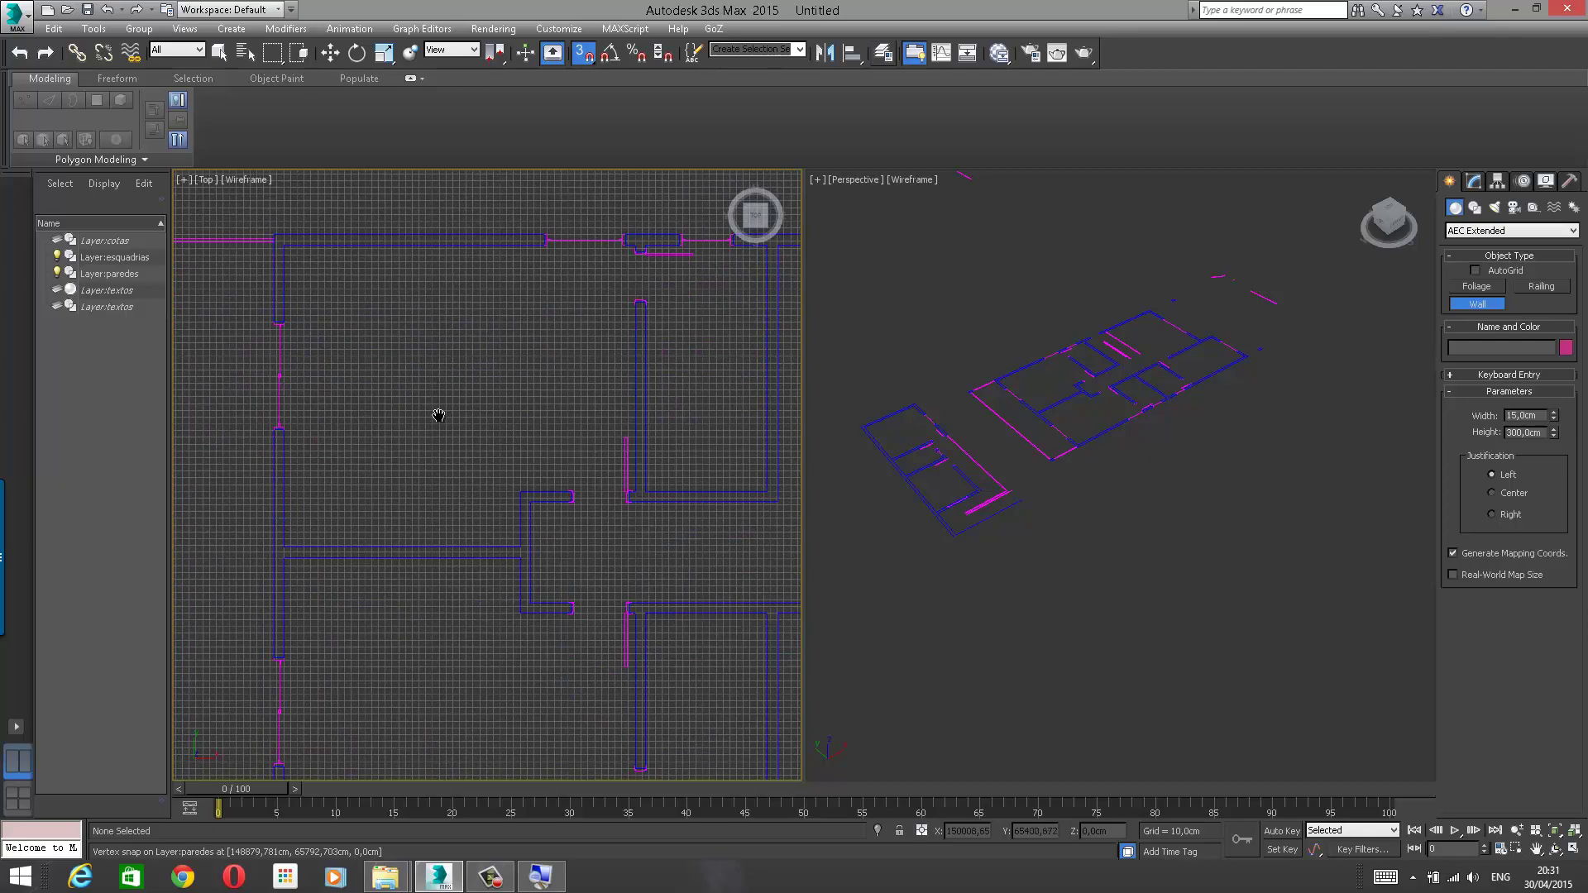
{"action": "scroll", "coordinate": [439, 411], "scroll_direction": "down", "scroll_amount": 3}
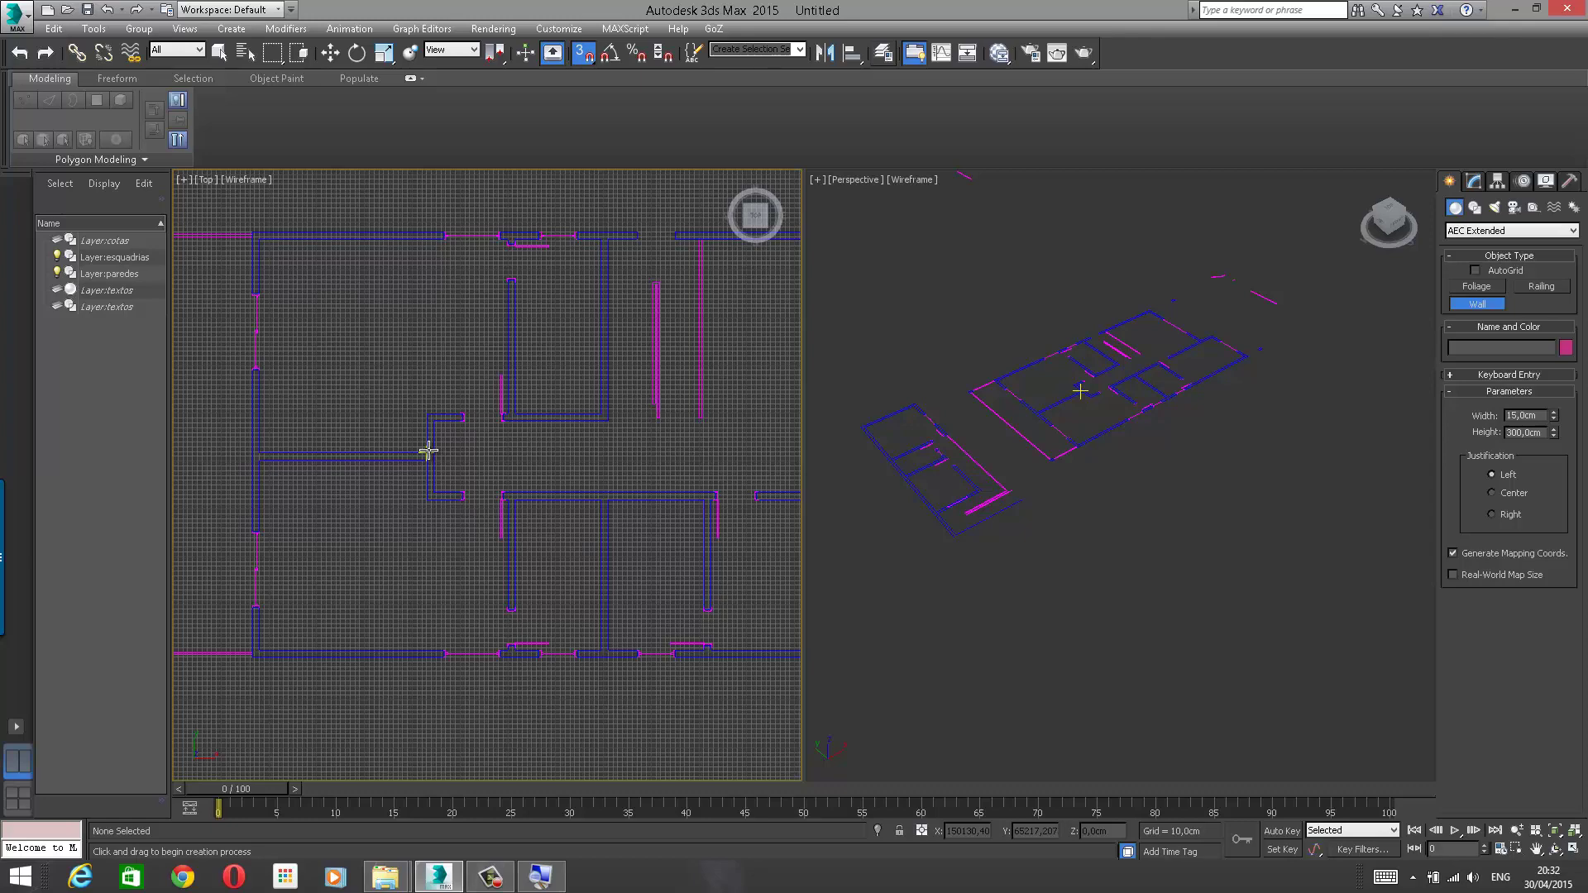
{"action": "scroll", "coordinate": [294, 369], "scroll_direction": "up", "scroll_amount": 1}
{"action": "scroll", "coordinate": [287, 326], "scroll_direction": "up", "scroll_amount": 1}
{"action": "scroll", "coordinate": [250, 304], "scroll_direction": "up", "scroll_amount": 1}
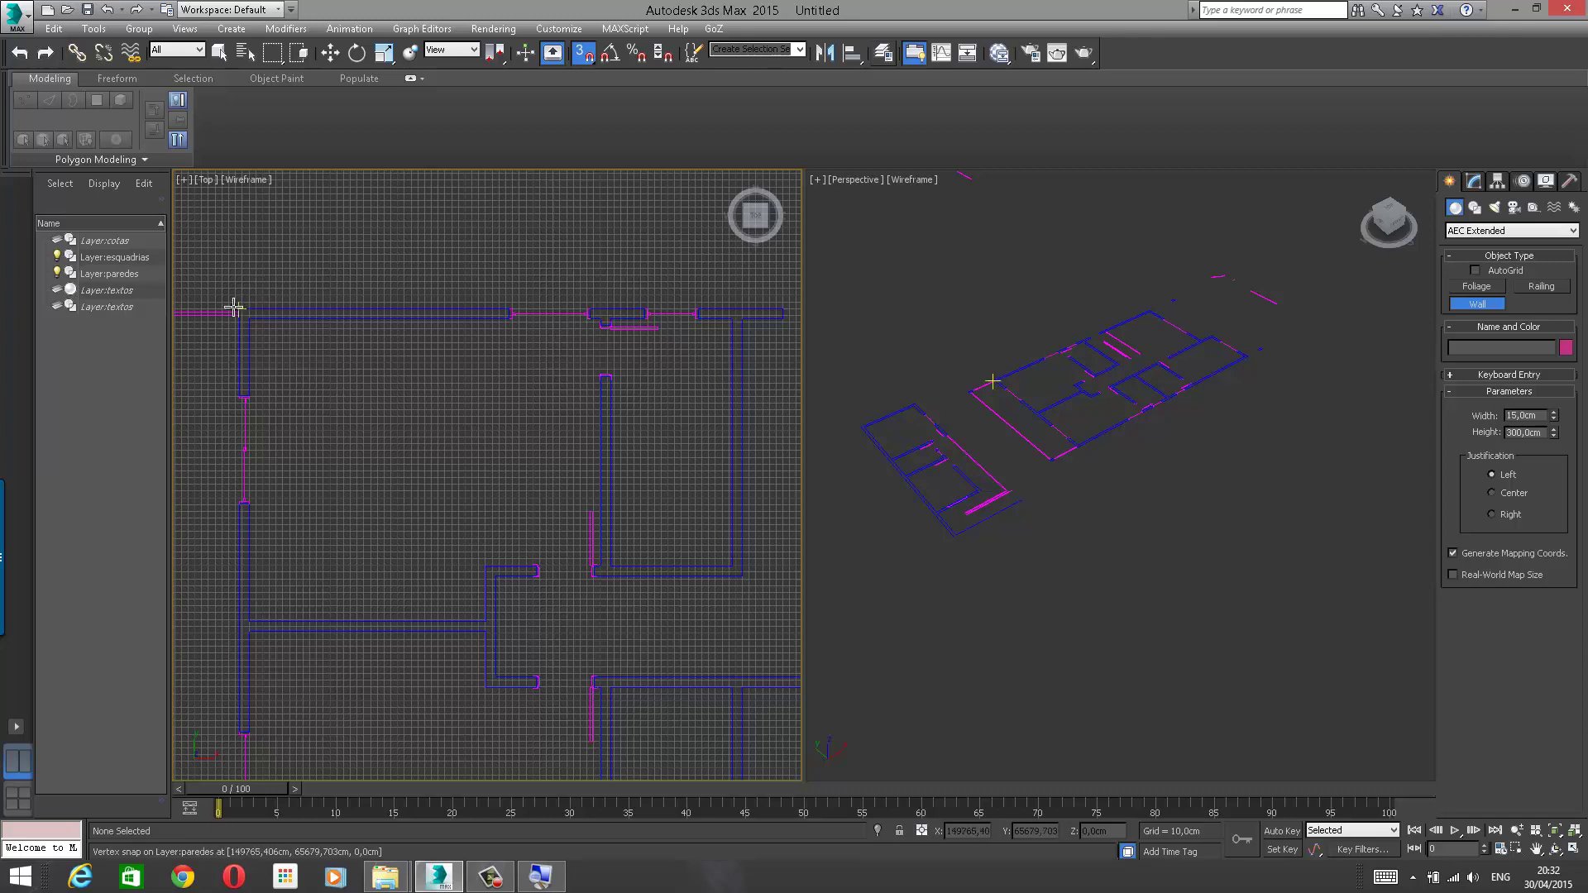
Step: Try to trace the upper outer wall in segments, snapping a wall point to each edge of the window openings
{"action": "left_click", "coordinate": [234, 308]}
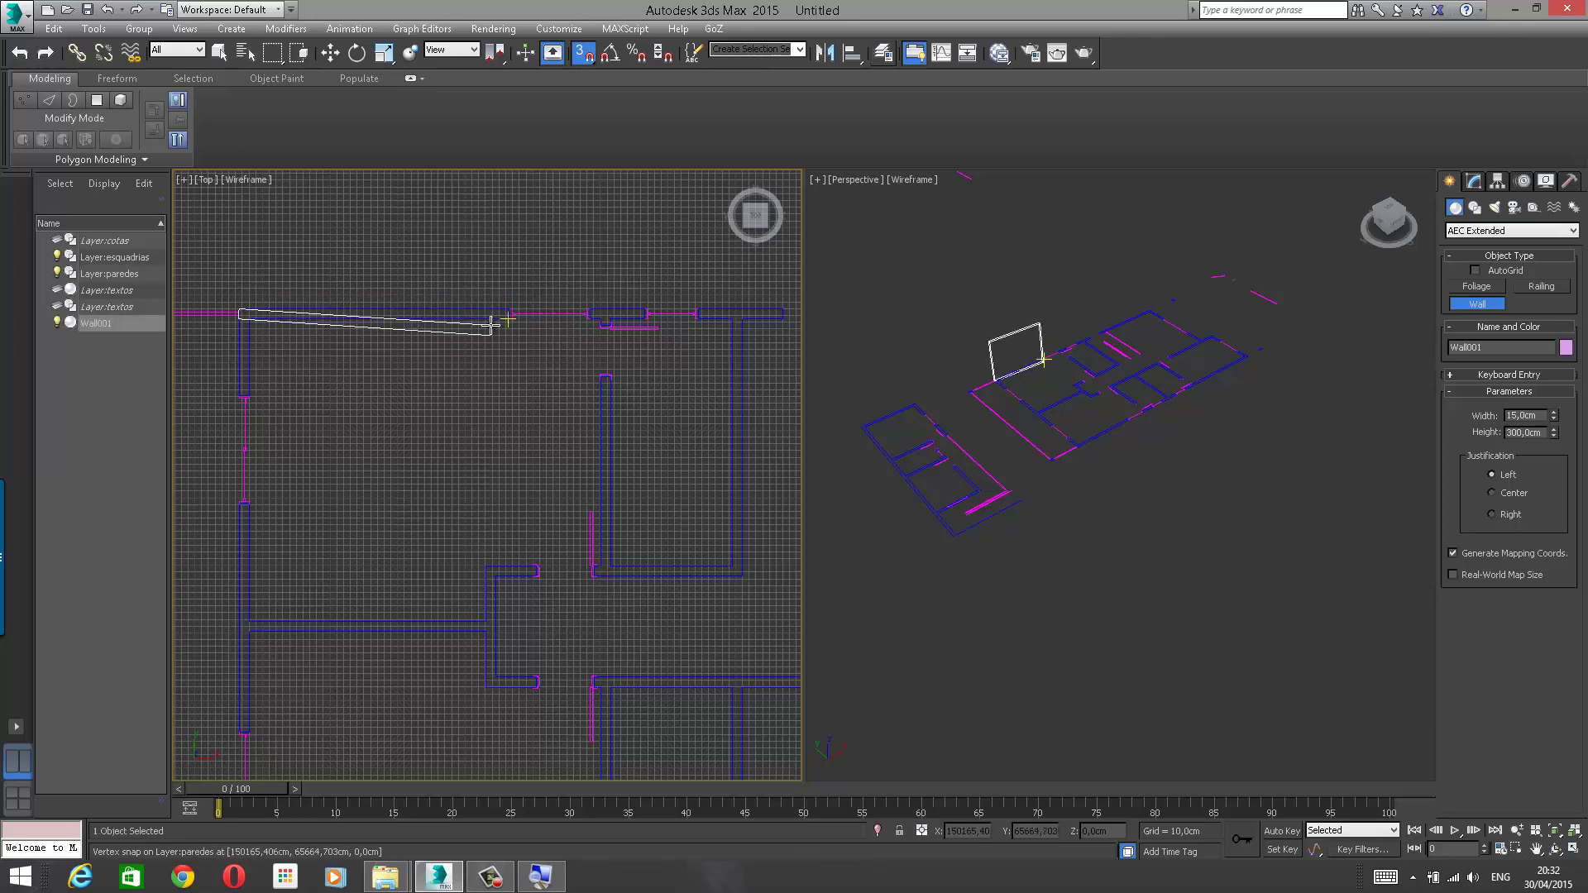
{"action": "scroll", "coordinate": [488, 312], "scroll_direction": "up", "scroll_amount": 2}
{"action": "scroll", "coordinate": [528, 307], "scroll_direction": "up", "scroll_amount": 2}
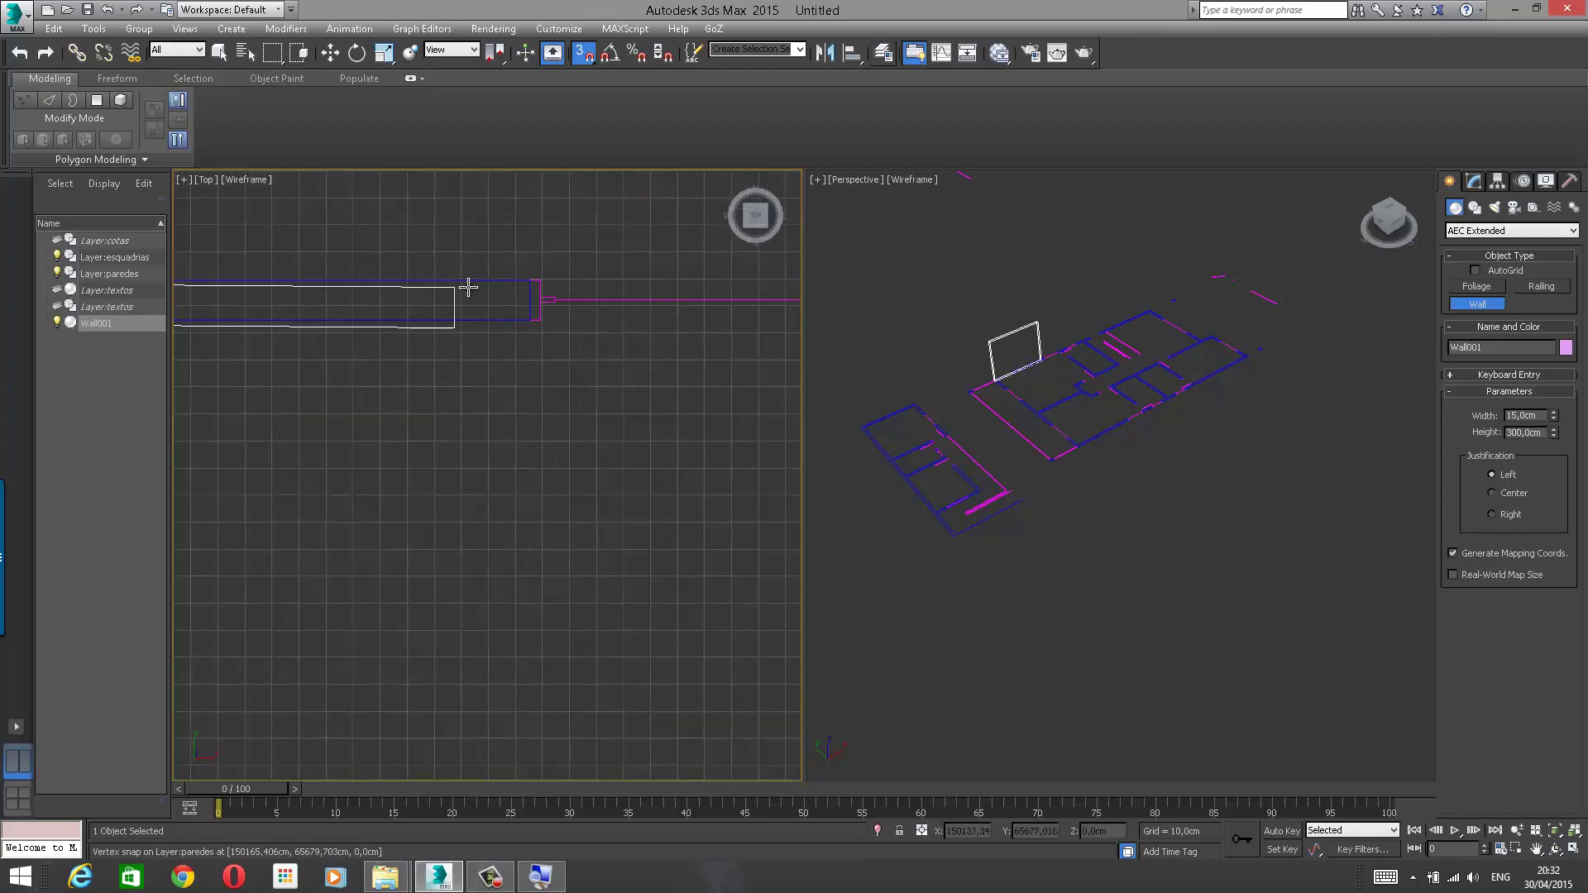
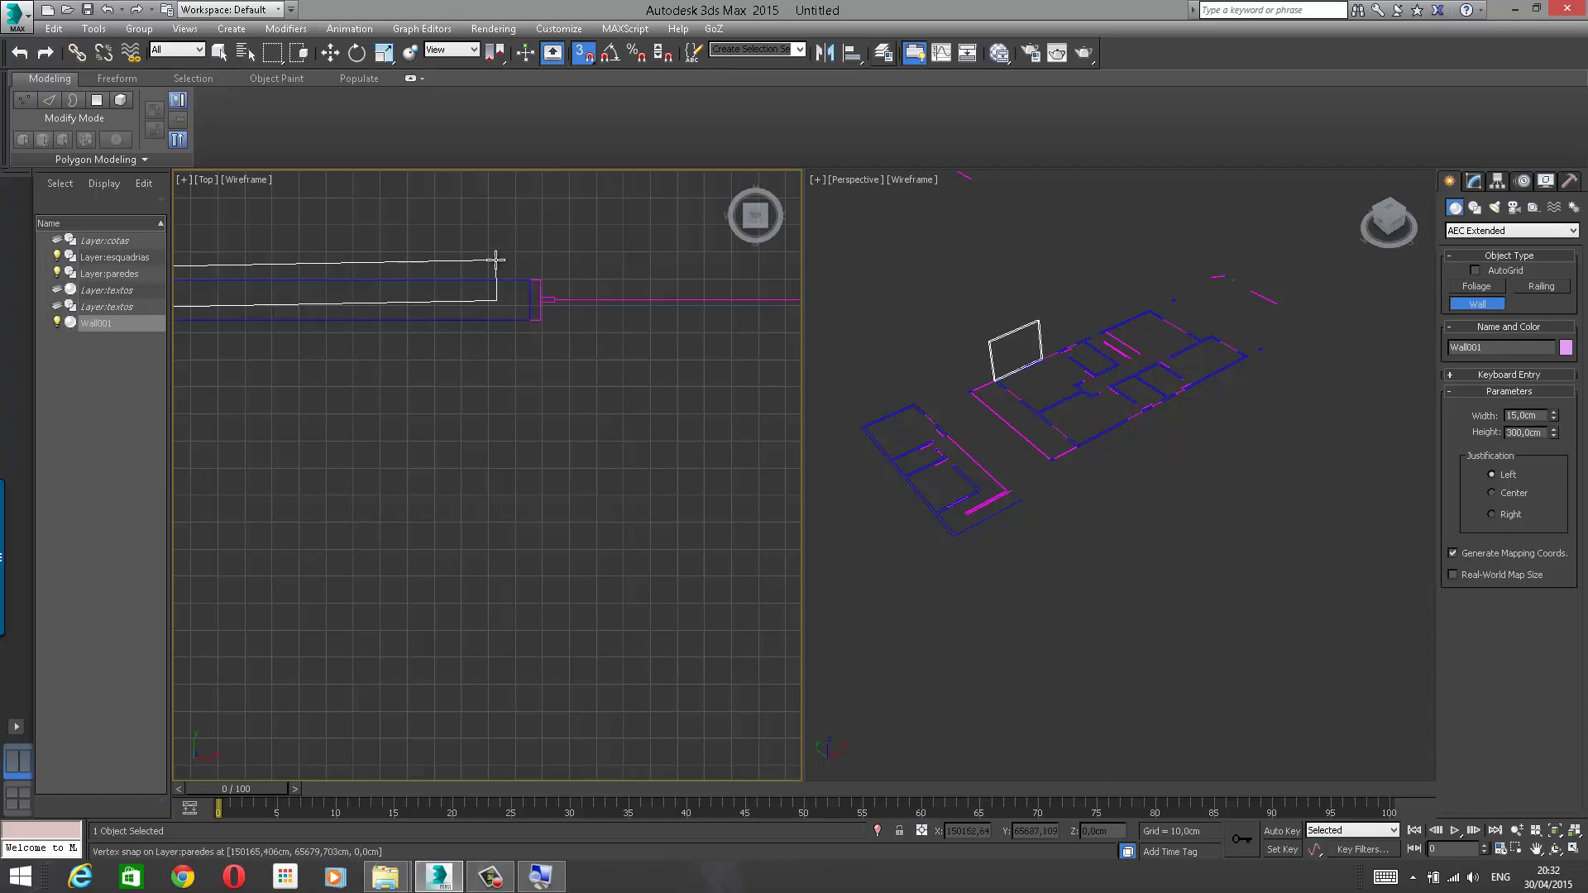
{"action": "left_click", "coordinate": [527, 282]}
{"action": "middle_click_drag", "start_coordinate": [603, 245], "coordinate": [379, 248]}
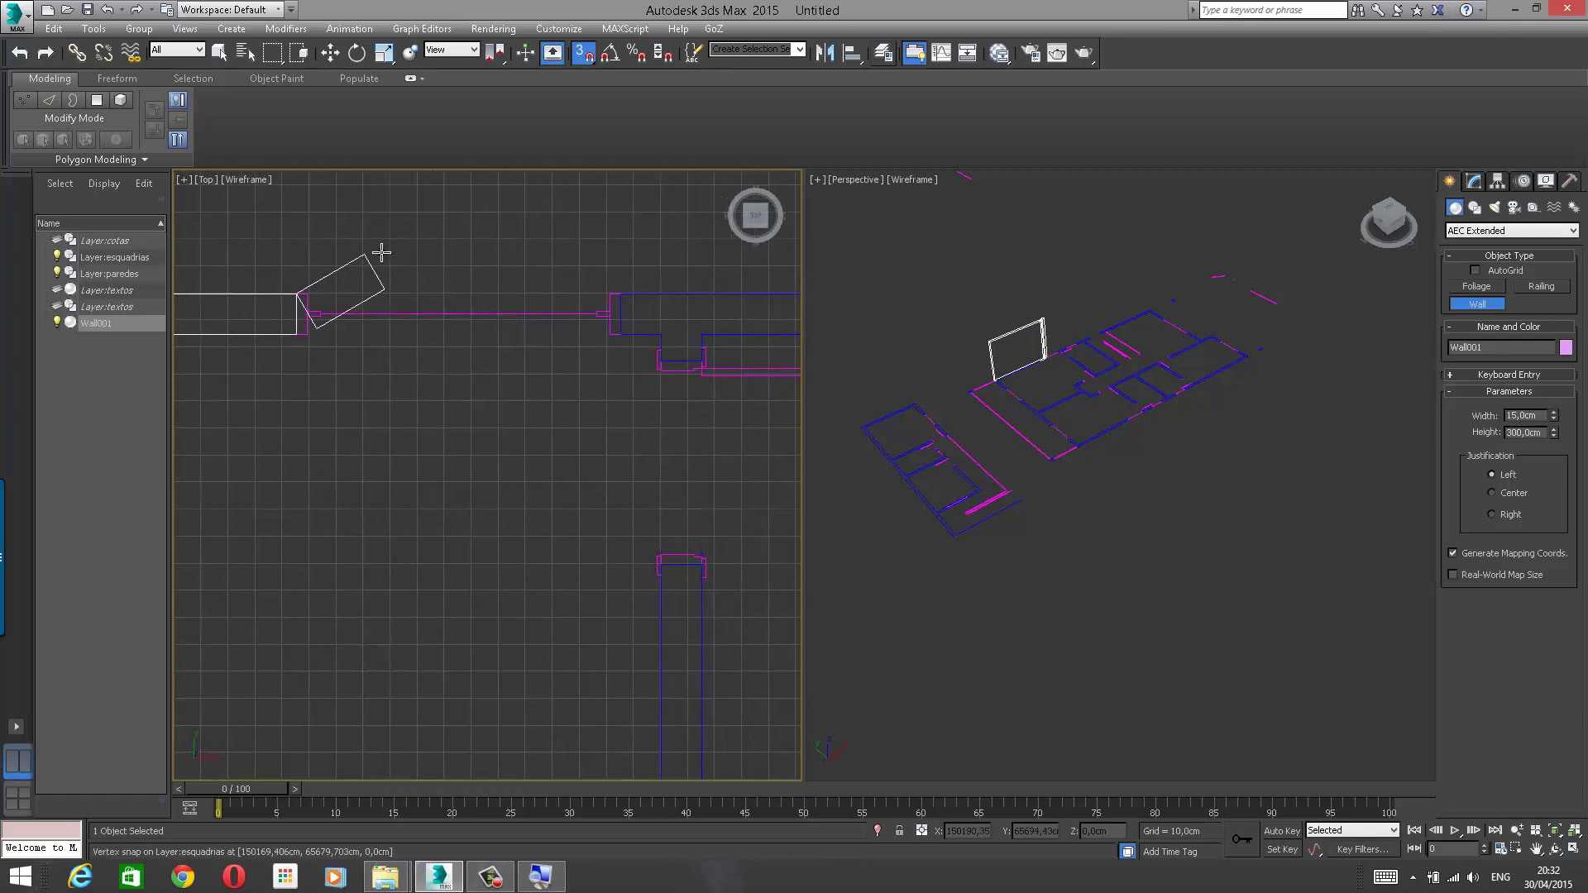
{"action": "left_click", "coordinate": [618, 291]}
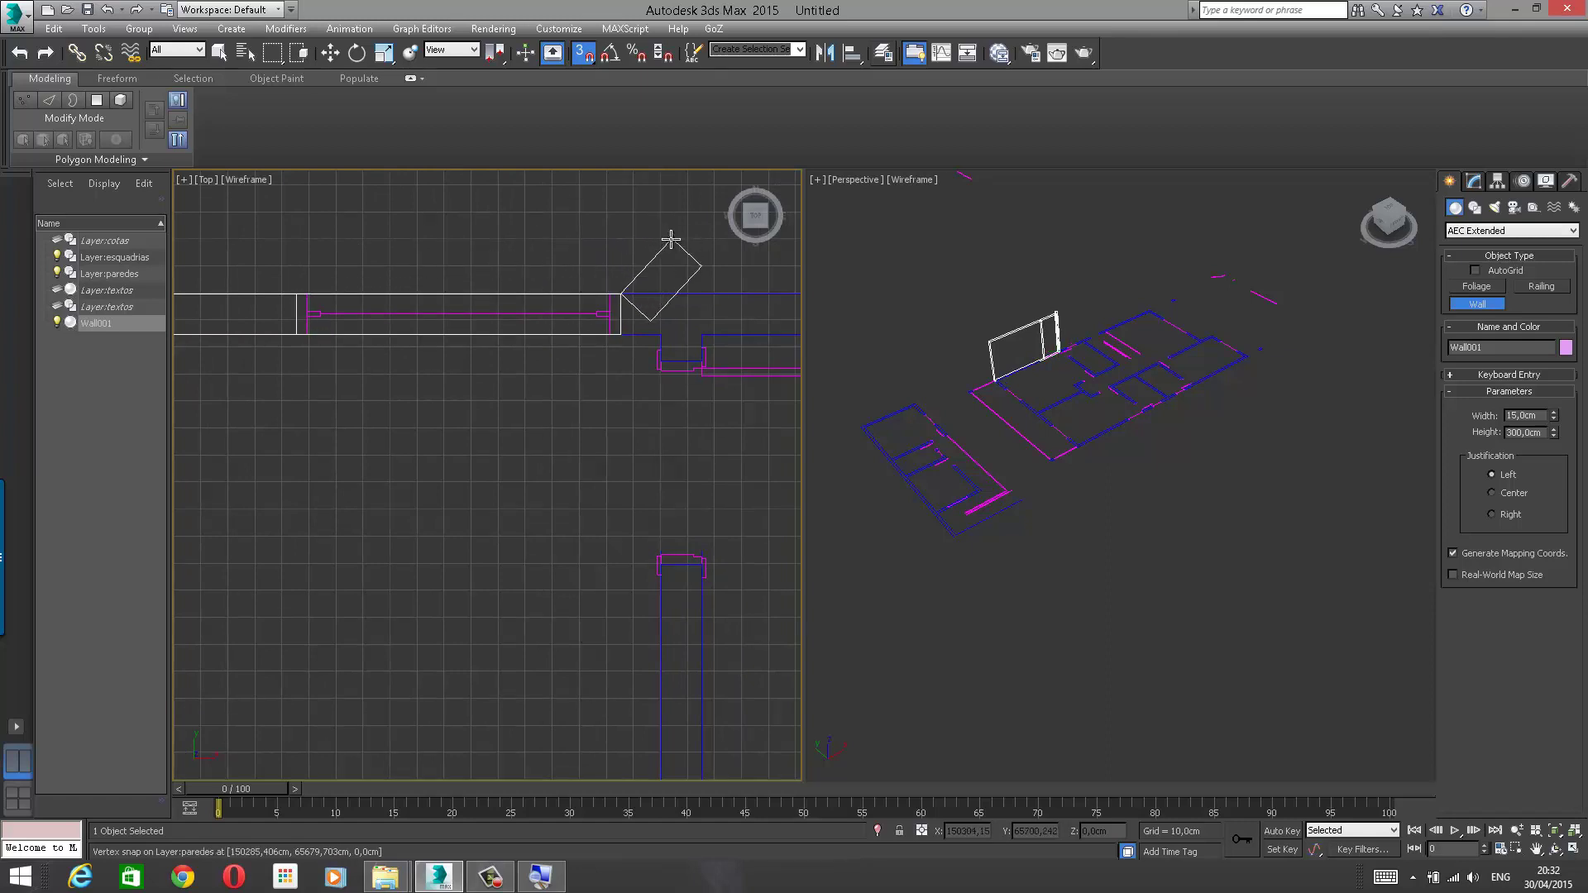
{"action": "middle_click_drag", "start_coordinate": [673, 240], "coordinate": [318, 265]}
{"action": "left_click", "coordinate": [474, 321]}
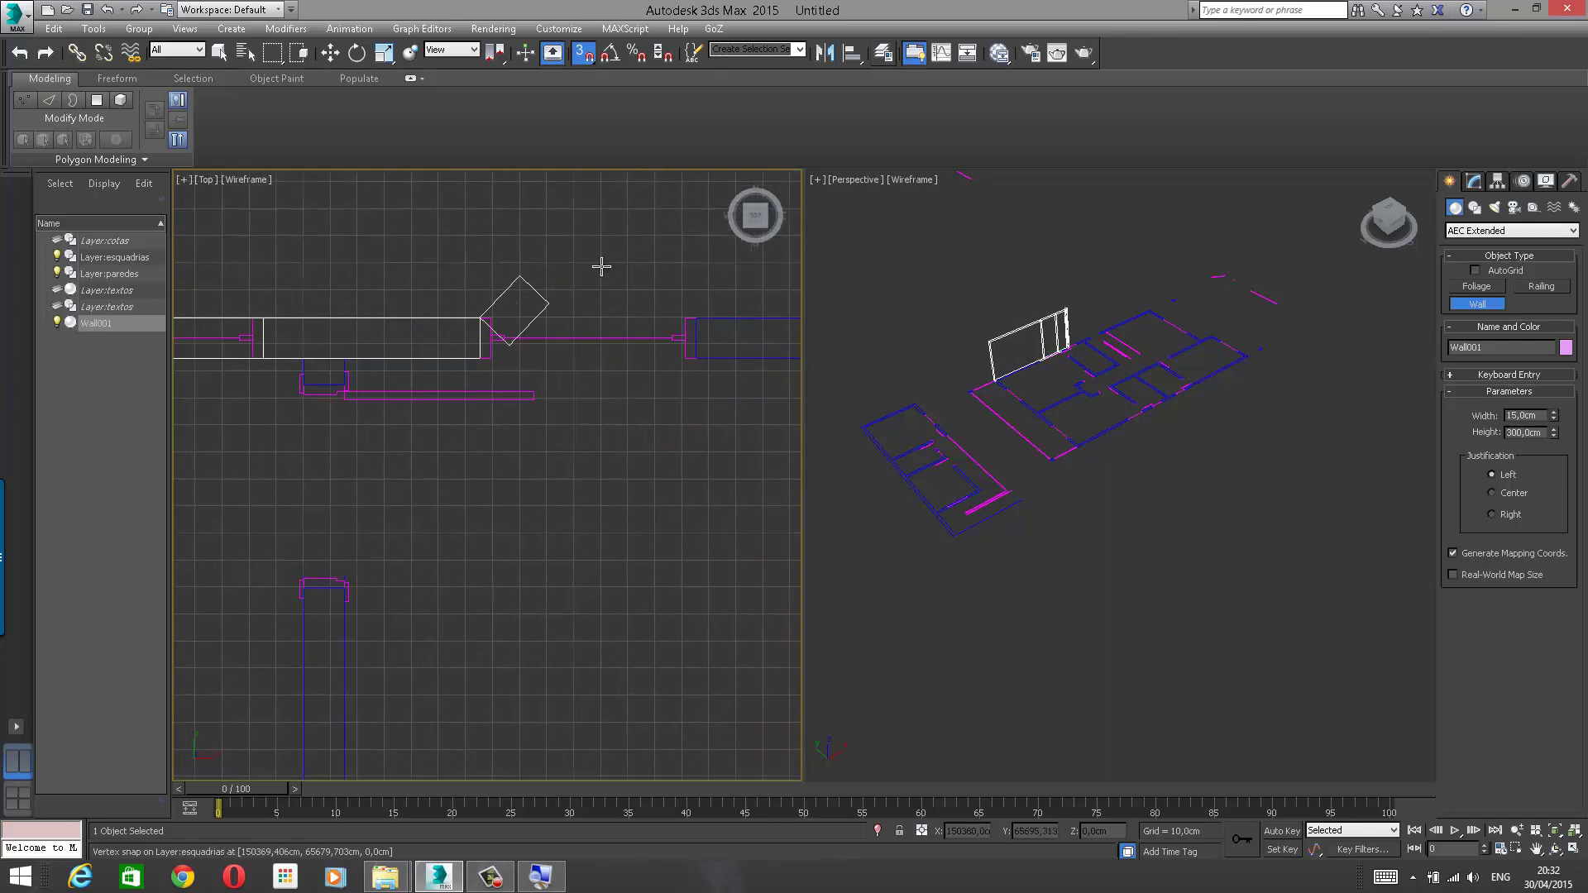
{"action": "left_click", "coordinate": [696, 319]}
{"action": "middle_click_drag", "start_coordinate": [539, 249], "coordinate": [183, 233]}
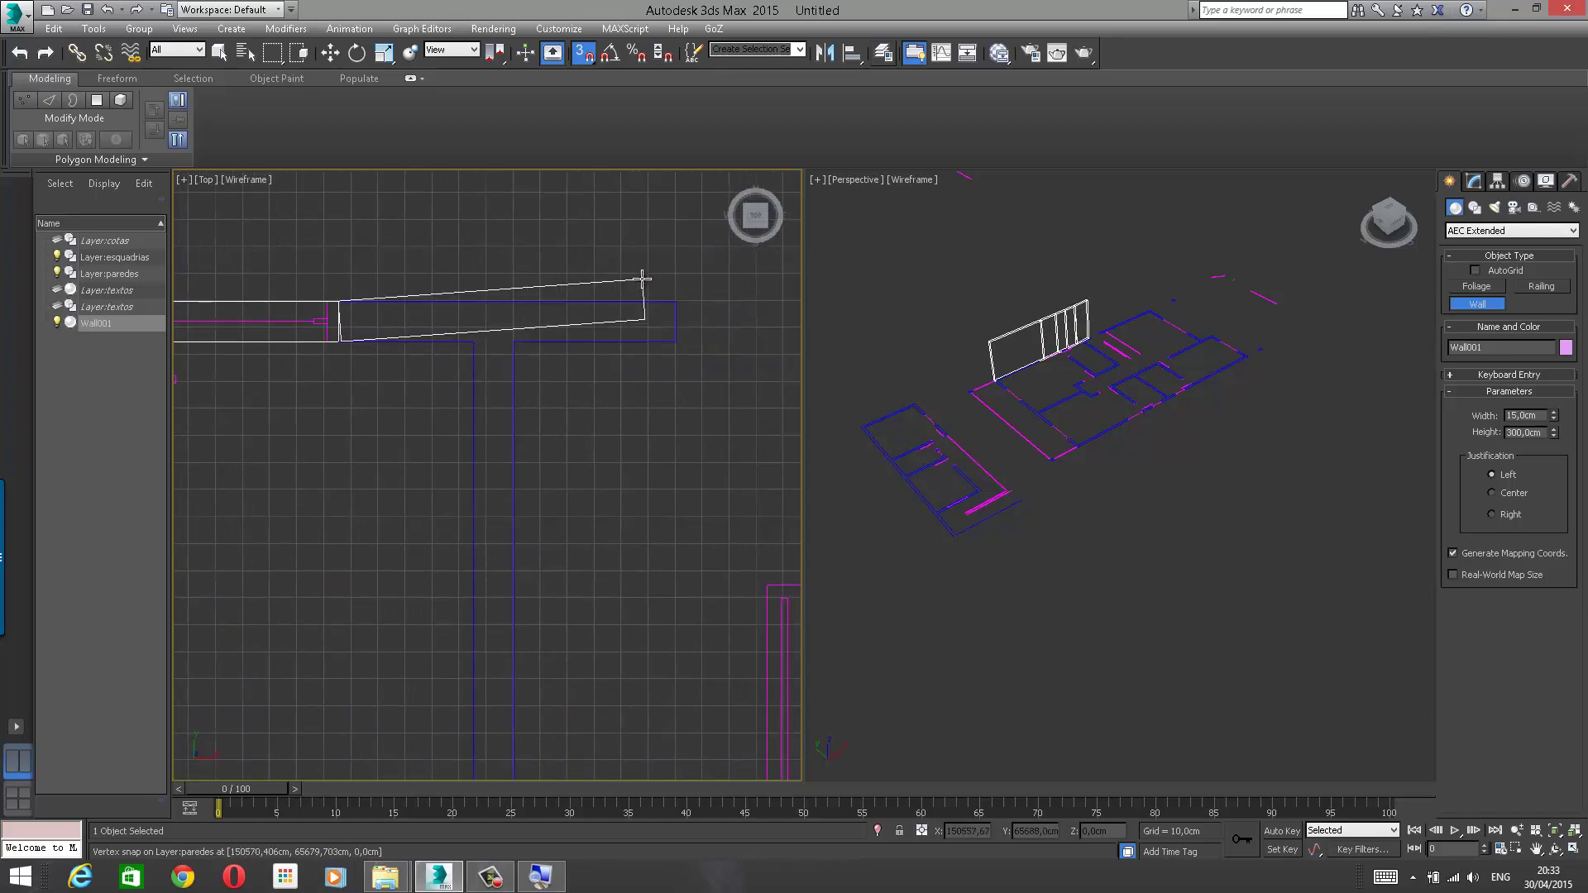
Step: Leave wall creation and undo the segmented wall
{"action": "key", "text": "Escape"}
{"action": "middle_click_drag", "start_coordinate": [491, 269], "coordinate": [629, 311]}
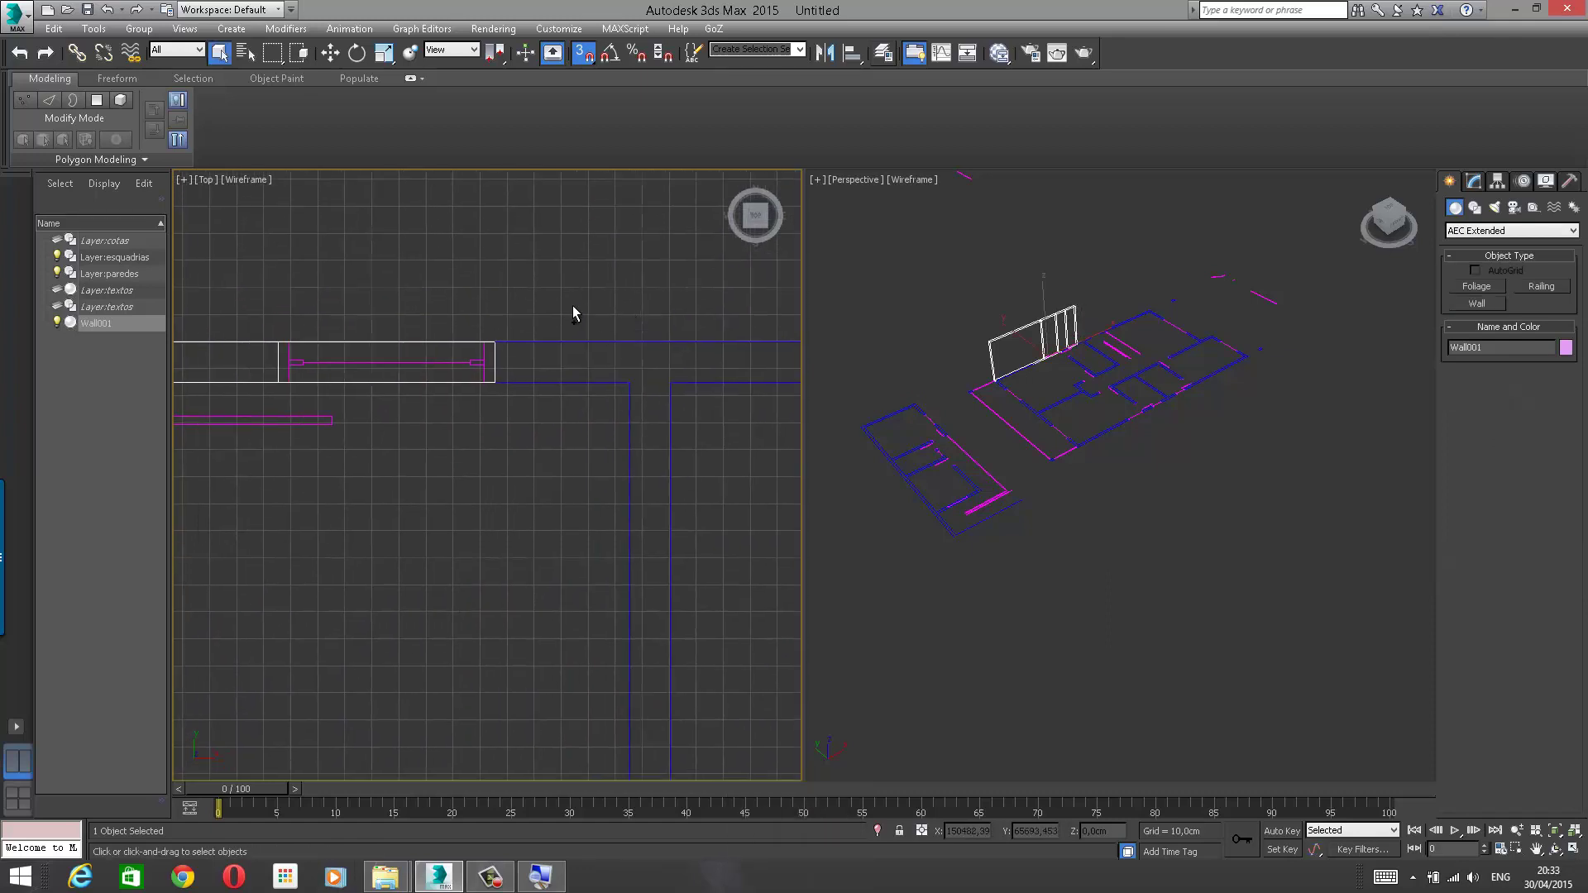
{"action": "key", "text": "ctrl+z"}
Step: Trace the upper outer wall as one continuous Wall segment across all openings, from the upper-left to the upper-right corner vertex
{"action": "scroll", "coordinate": [548, 353], "scroll_direction": "down", "scroll_amount": 3}
{"action": "middle_click_drag", "start_coordinate": [543, 339], "coordinate": [708, 308]}
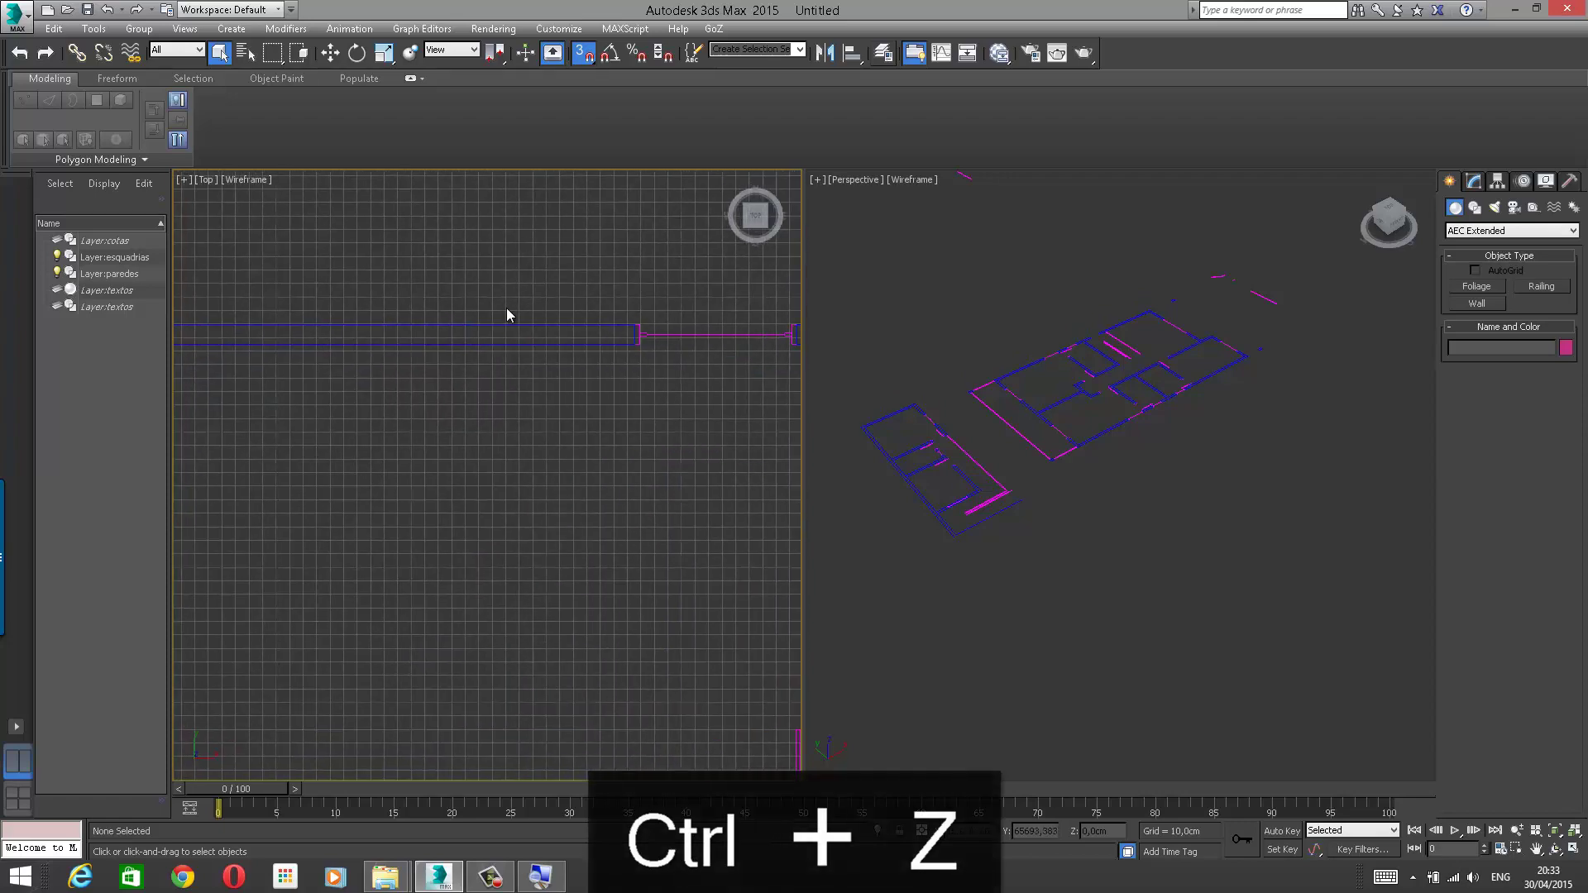
{"action": "scroll", "coordinate": [480, 307], "scroll_direction": "down", "scroll_amount": 1}
{"action": "middle_click_drag", "start_coordinate": [471, 309], "coordinate": [355, 298]}
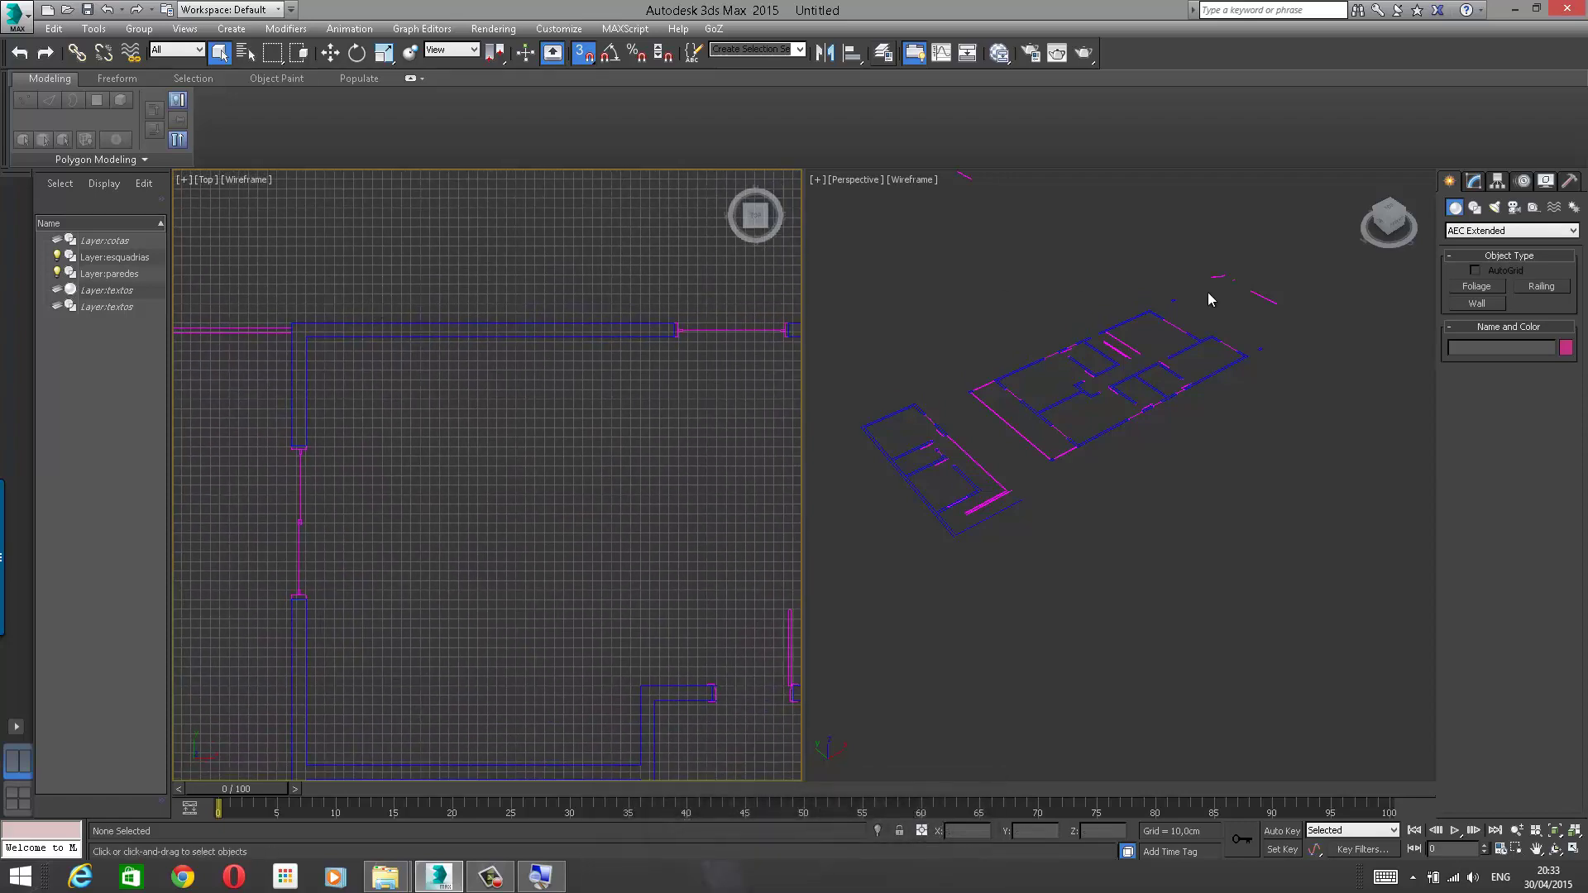
{"action": "left_click", "coordinate": [1465, 303]}
{"action": "left_click", "coordinate": [293, 329]}
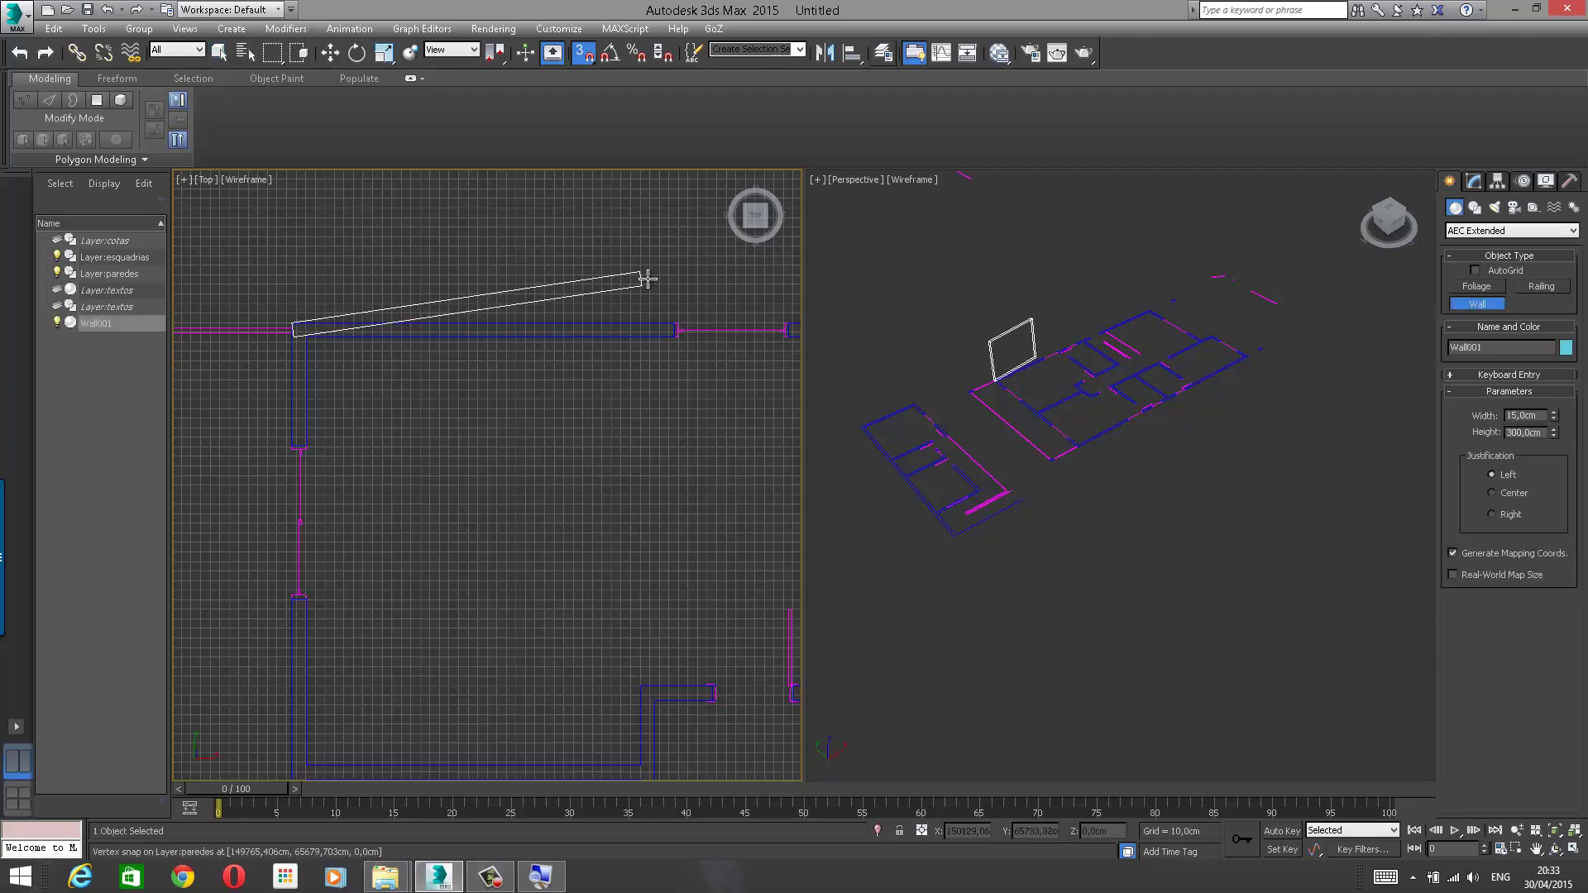
{"action": "middle_click_drag", "start_coordinate": [674, 293], "coordinate": [399, 337]}
{"action": "middle_click_drag", "start_coordinate": [707, 332], "coordinate": [435, 328]}
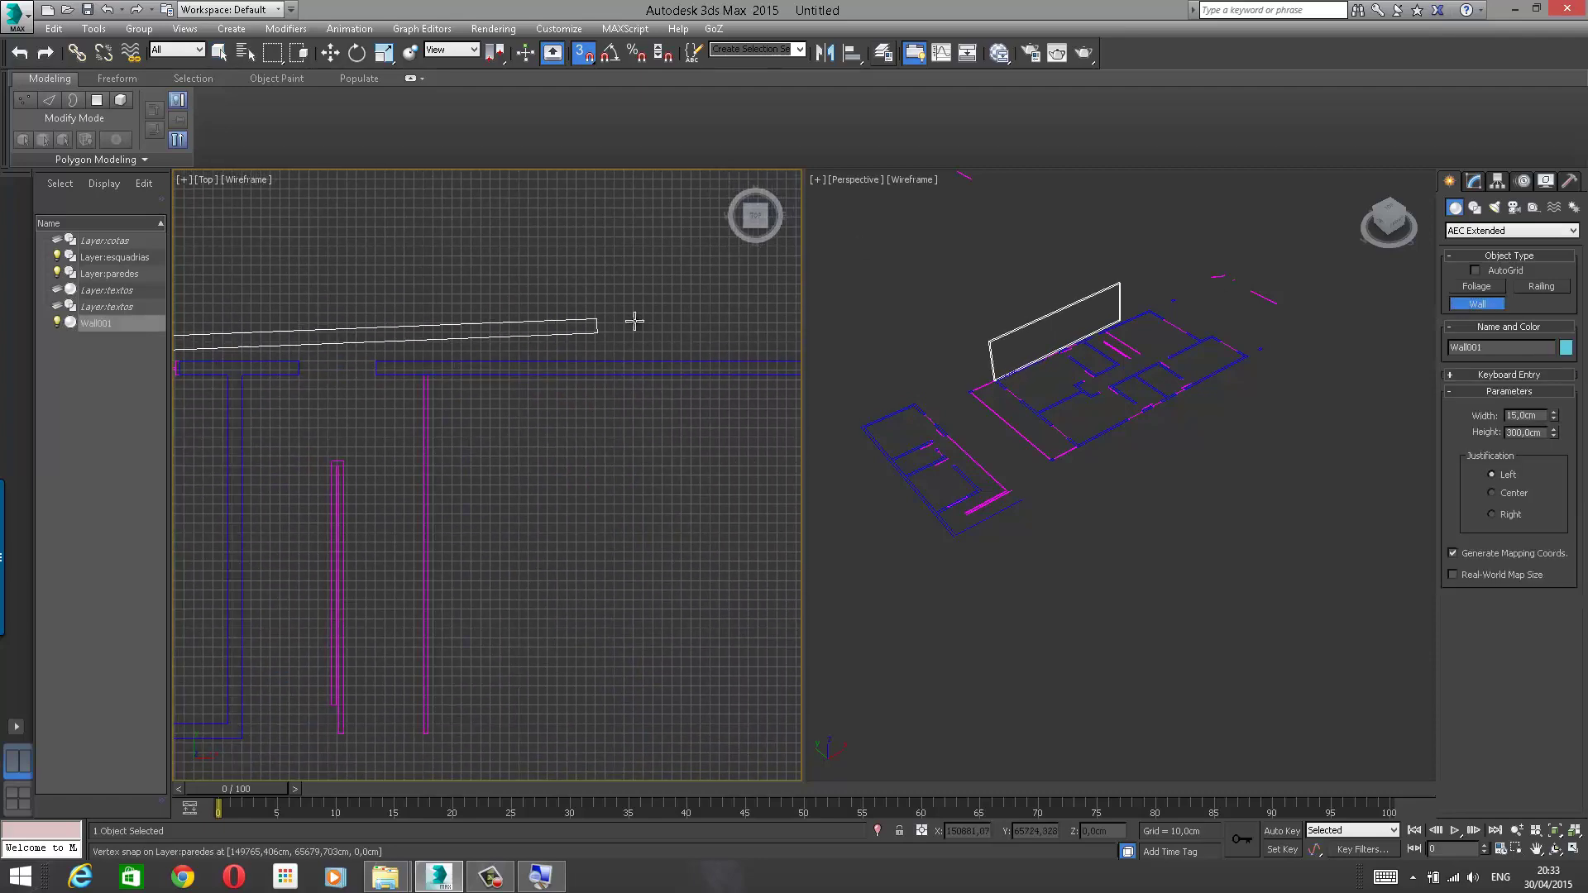
{"action": "mouse_move", "coordinate": [795, 315]}
{"action": "middle_mouse_down"}
{"action": "mouse_move", "coordinate": [557, 334]}
{"action": "mouse_move", "coordinate": [766, 296]}
{"action": "middle_mouse_up"}
{"action": "middle_click_drag", "start_coordinate": [452, 323], "coordinate": [765, 312]}
{"action": "mouse_move", "coordinate": [422, 334]}
{"action": "middle_mouse_down"}
{"action": "mouse_move", "coordinate": [800, 324]}
{"action": "mouse_move", "coordinate": [390, 321]}
{"action": "middle_mouse_up"}
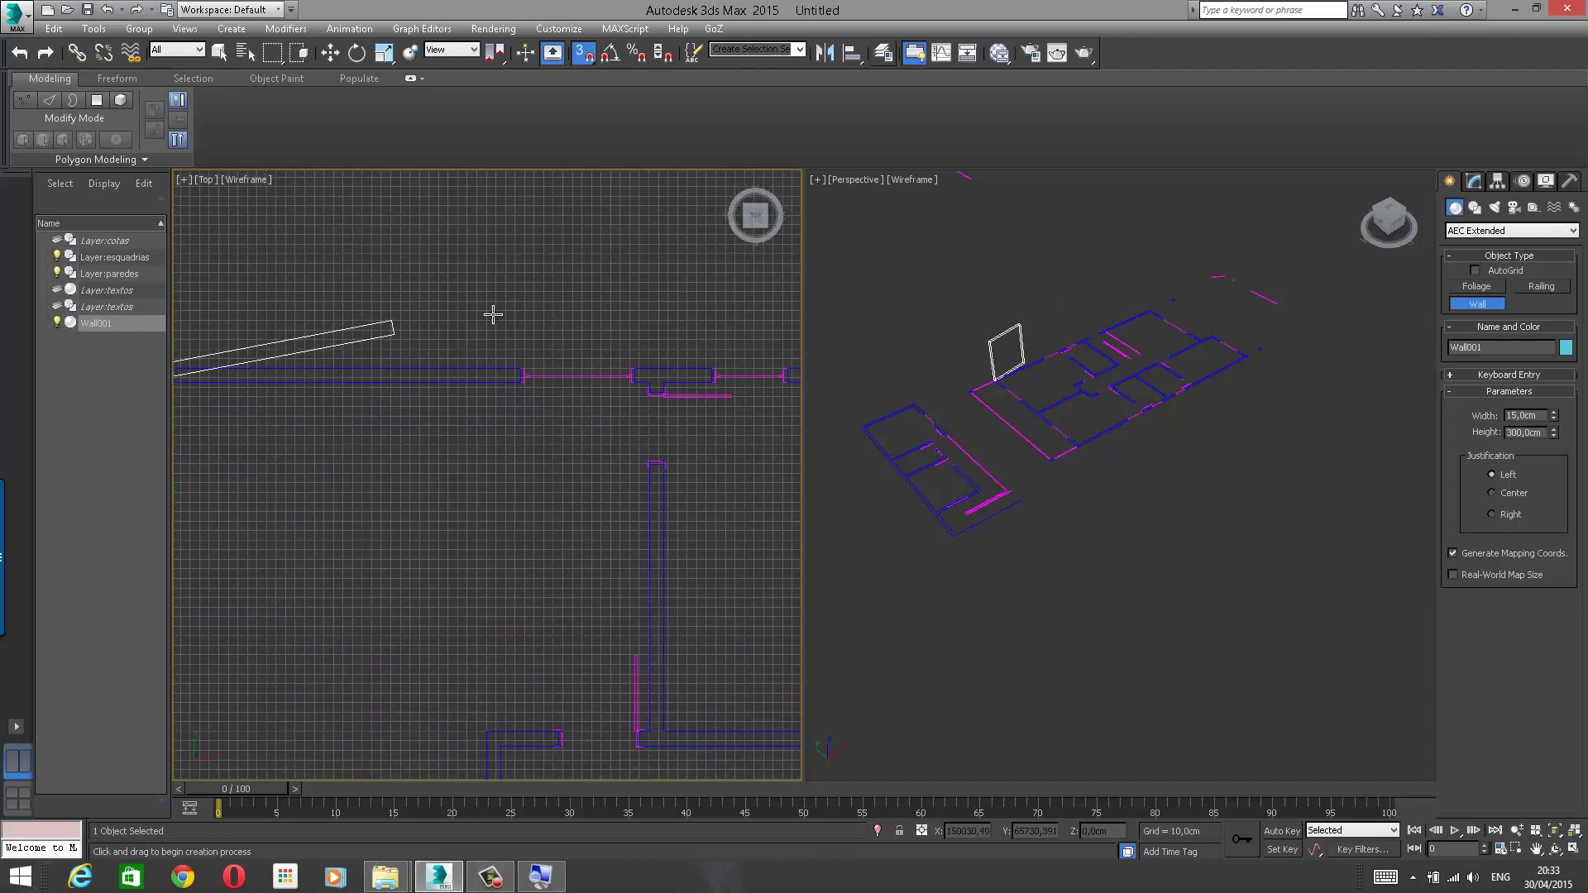
{"action": "mouse_move", "coordinate": [584, 313]}
{"action": "middle_mouse_down"}
{"action": "mouse_move", "coordinate": [372, 315]}
{"action": "mouse_move", "coordinate": [457, 312]}
{"action": "mouse_move", "coordinate": [393, 314]}
{"action": "middle_mouse_up"}
{"action": "middle_click_drag", "start_coordinate": [599, 314], "coordinate": [392, 316]}
{"action": "mouse_move", "coordinate": [588, 312]}
{"action": "middle_mouse_down"}
{"action": "mouse_move", "coordinate": [563, 308]}
{"action": "mouse_move", "coordinate": [538, 251]}
{"action": "mouse_move", "coordinate": [524, 260]}
{"action": "middle_mouse_up"}
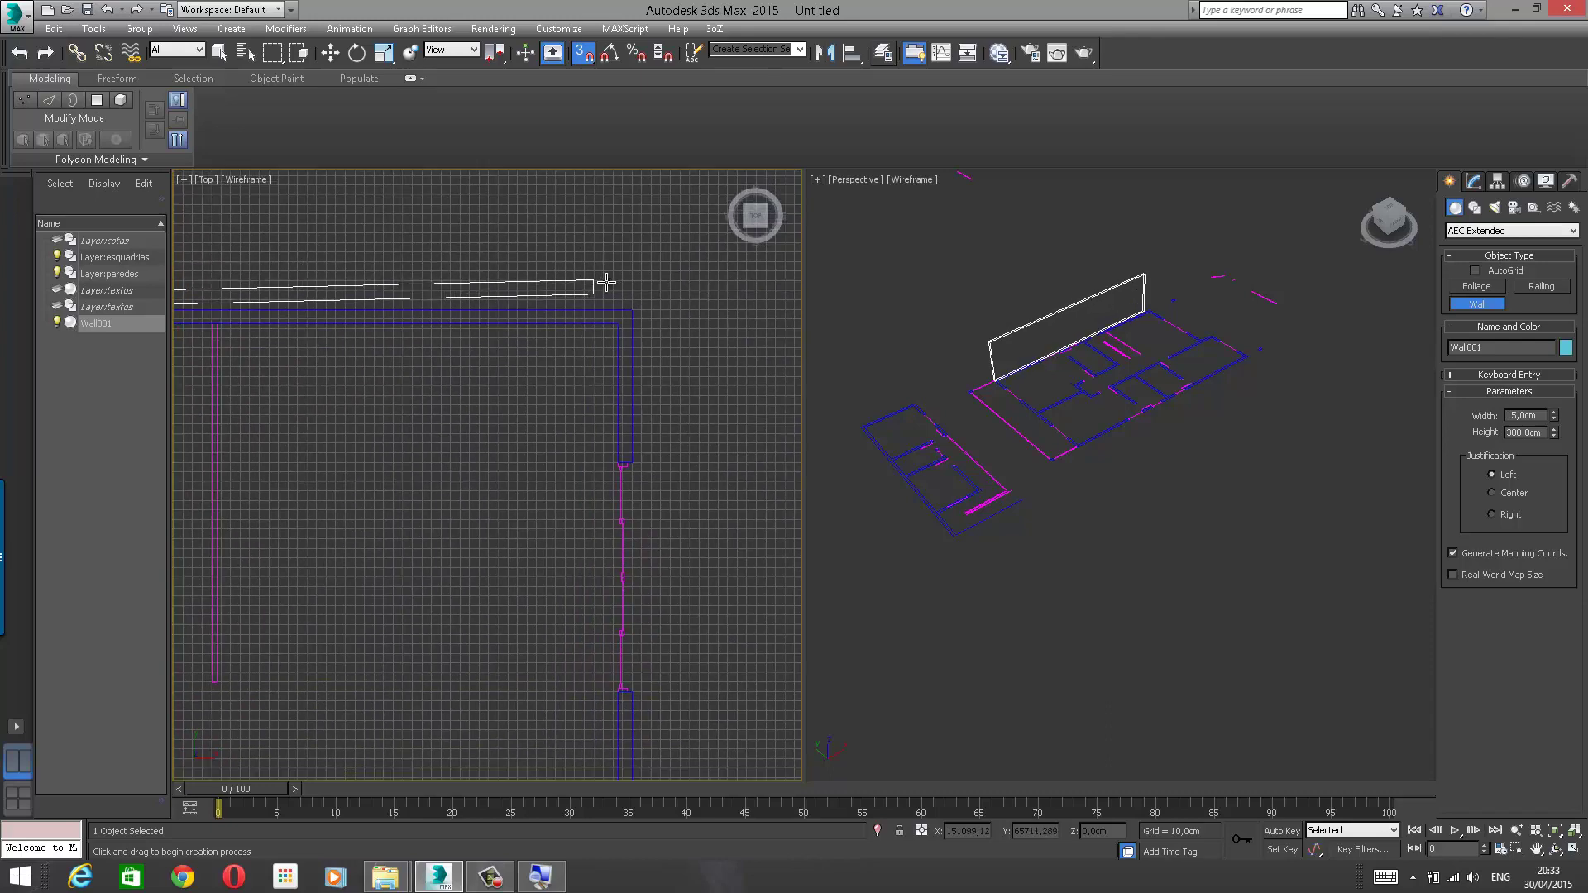
{"action": "left_click", "coordinate": [633, 311]}
Step: Continue the wall down the right side of the plan, around the outward offset, to the lower-right outer corner
{"action": "middle_click_drag", "start_coordinate": [709, 470], "coordinate": [688, 319]}
{"action": "middle_click_drag", "start_coordinate": [653, 498], "coordinate": [648, 381]}
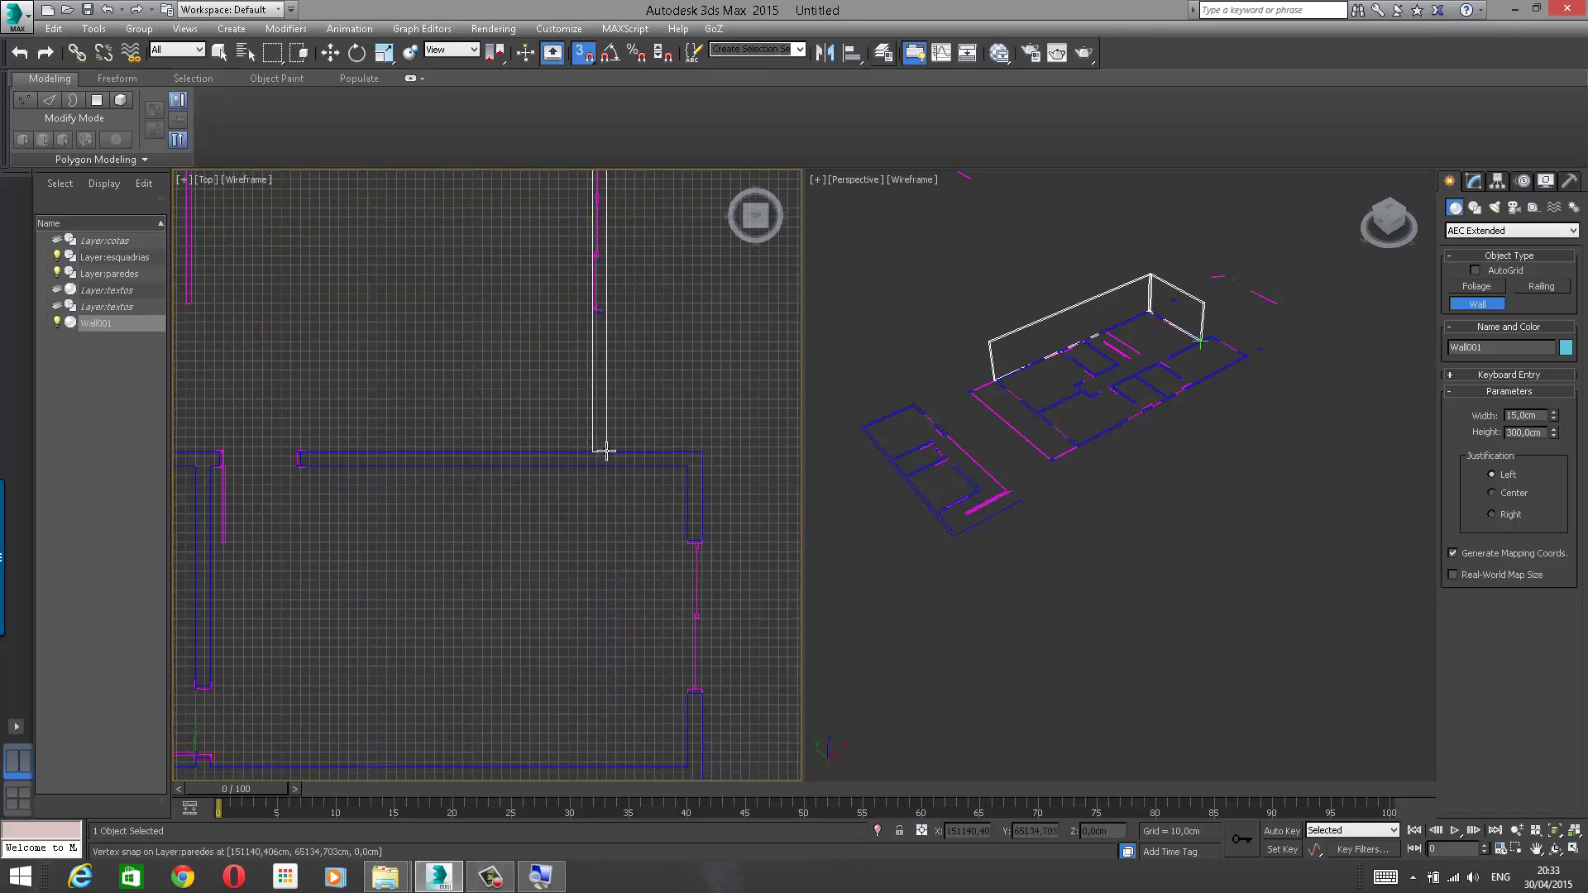
{"action": "left_click", "coordinate": [607, 451]}
{"action": "left_click", "coordinate": [702, 453]}
{"action": "middle_click_drag", "start_coordinate": [742, 659], "coordinate": [684, 389]}
{"action": "left_click", "coordinate": [659, 463]}
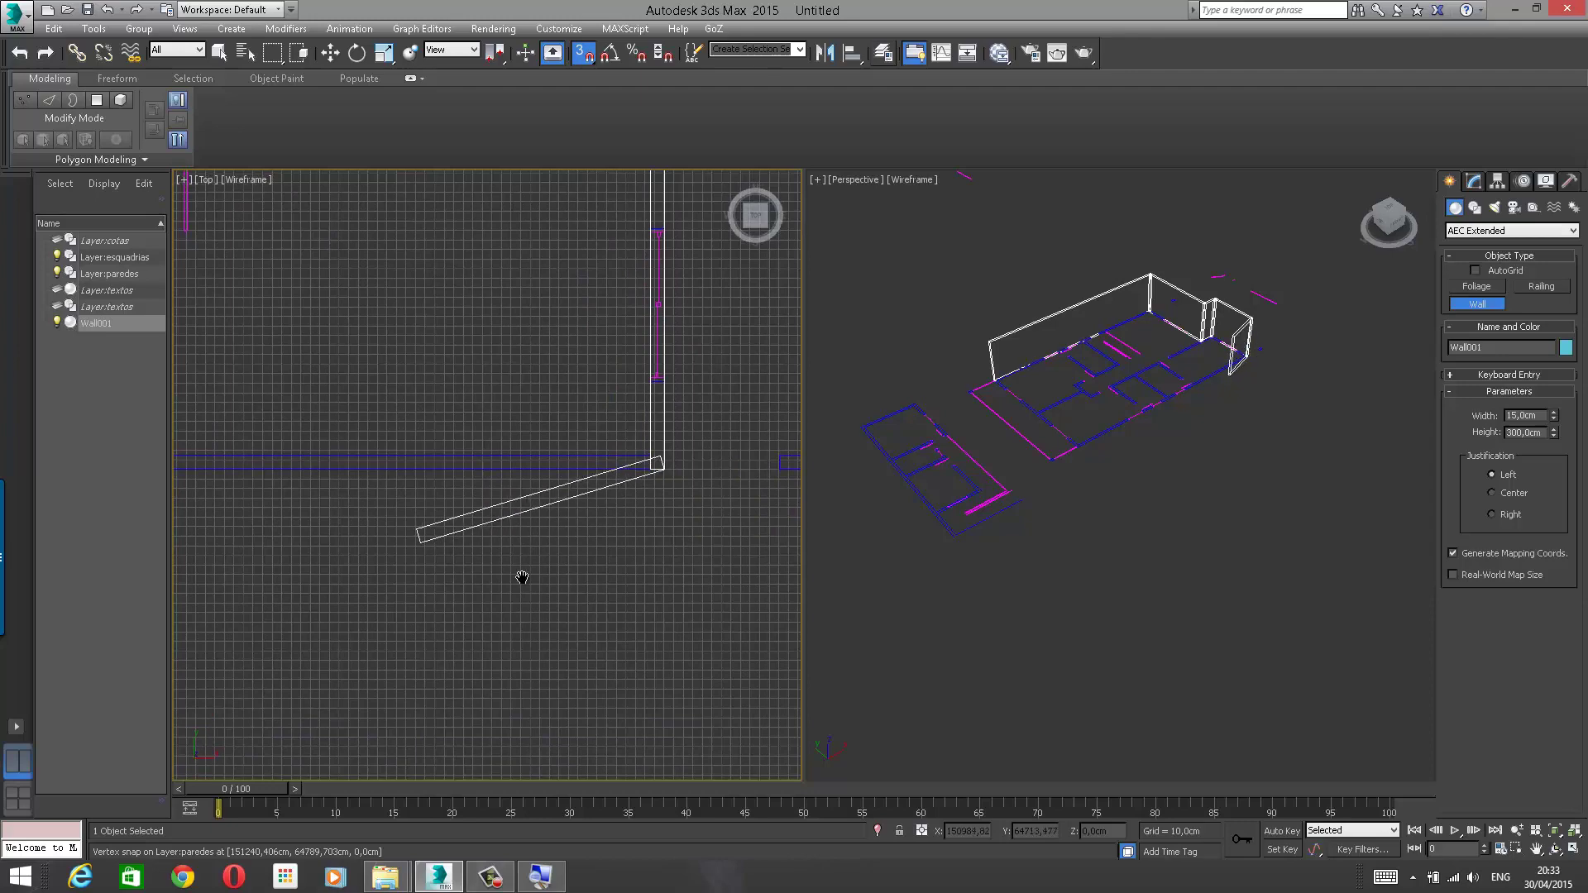
Step: Continue the wall along the plan's lower side to the lower-left corner of the blue wall outline
{"action": "middle_click_drag", "start_coordinate": [522, 578], "coordinate": [662, 612]}
{"action": "middle_click_drag", "start_coordinate": [306, 585], "coordinate": [604, 592]}
{"action": "middle_click_drag", "start_coordinate": [330, 579], "coordinate": [523, 585]}
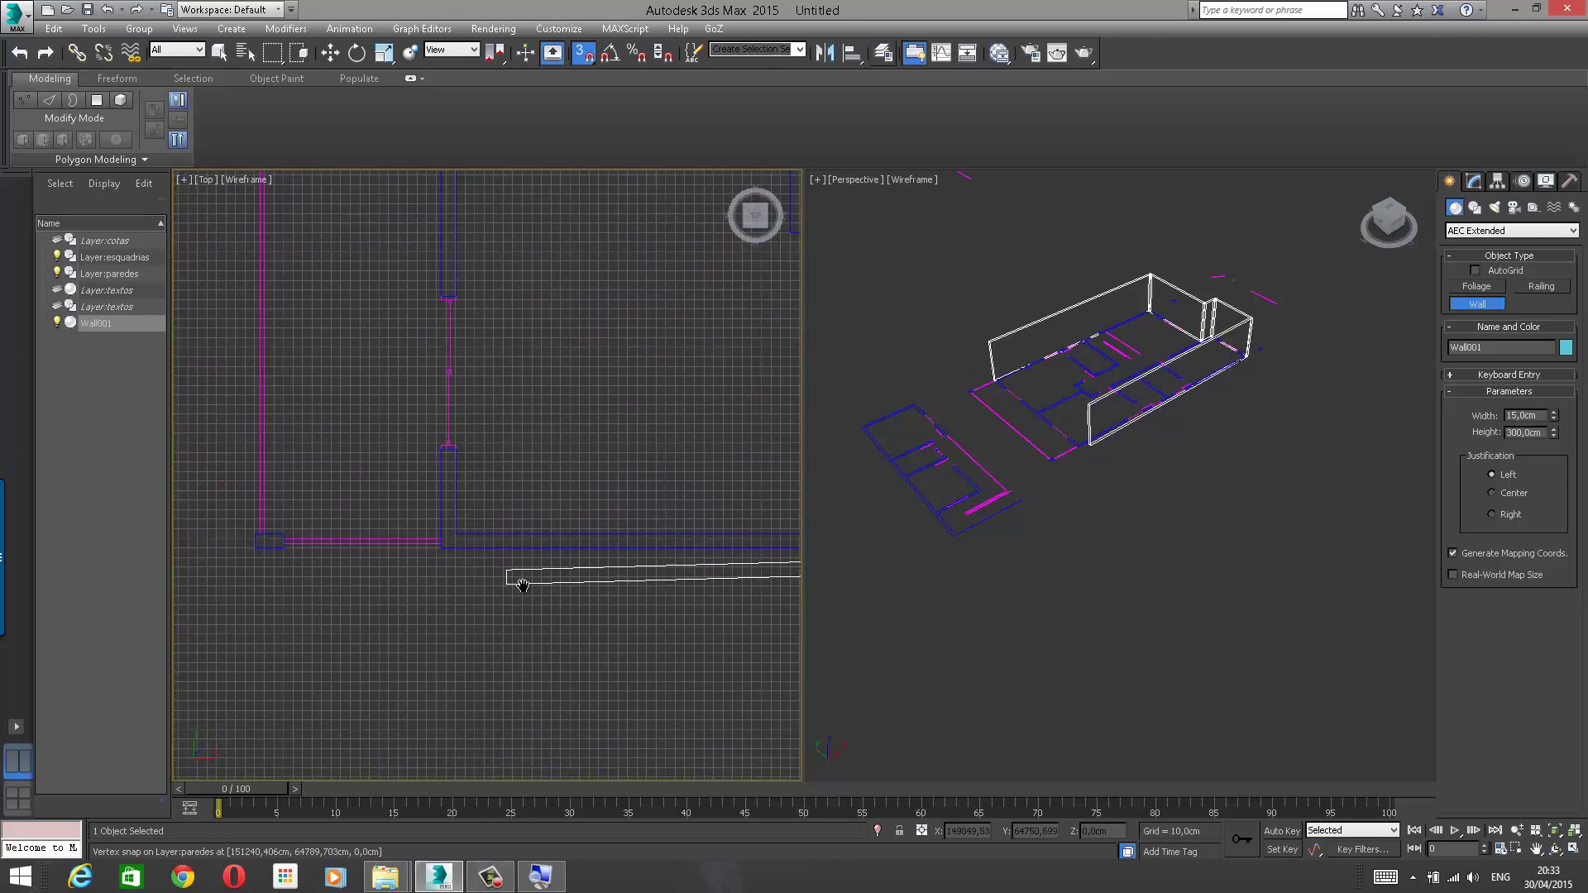
{"action": "left_click", "coordinate": [443, 547]}
Step: Close the outer wall up the plan's left side at the upper-left starting vertex, weld the points and finish the wall
{"action": "middle_click_drag", "start_coordinate": [517, 251], "coordinate": [482, 419]}
{"action": "middle_click_drag", "start_coordinate": [503, 358], "coordinate": [488, 494]}
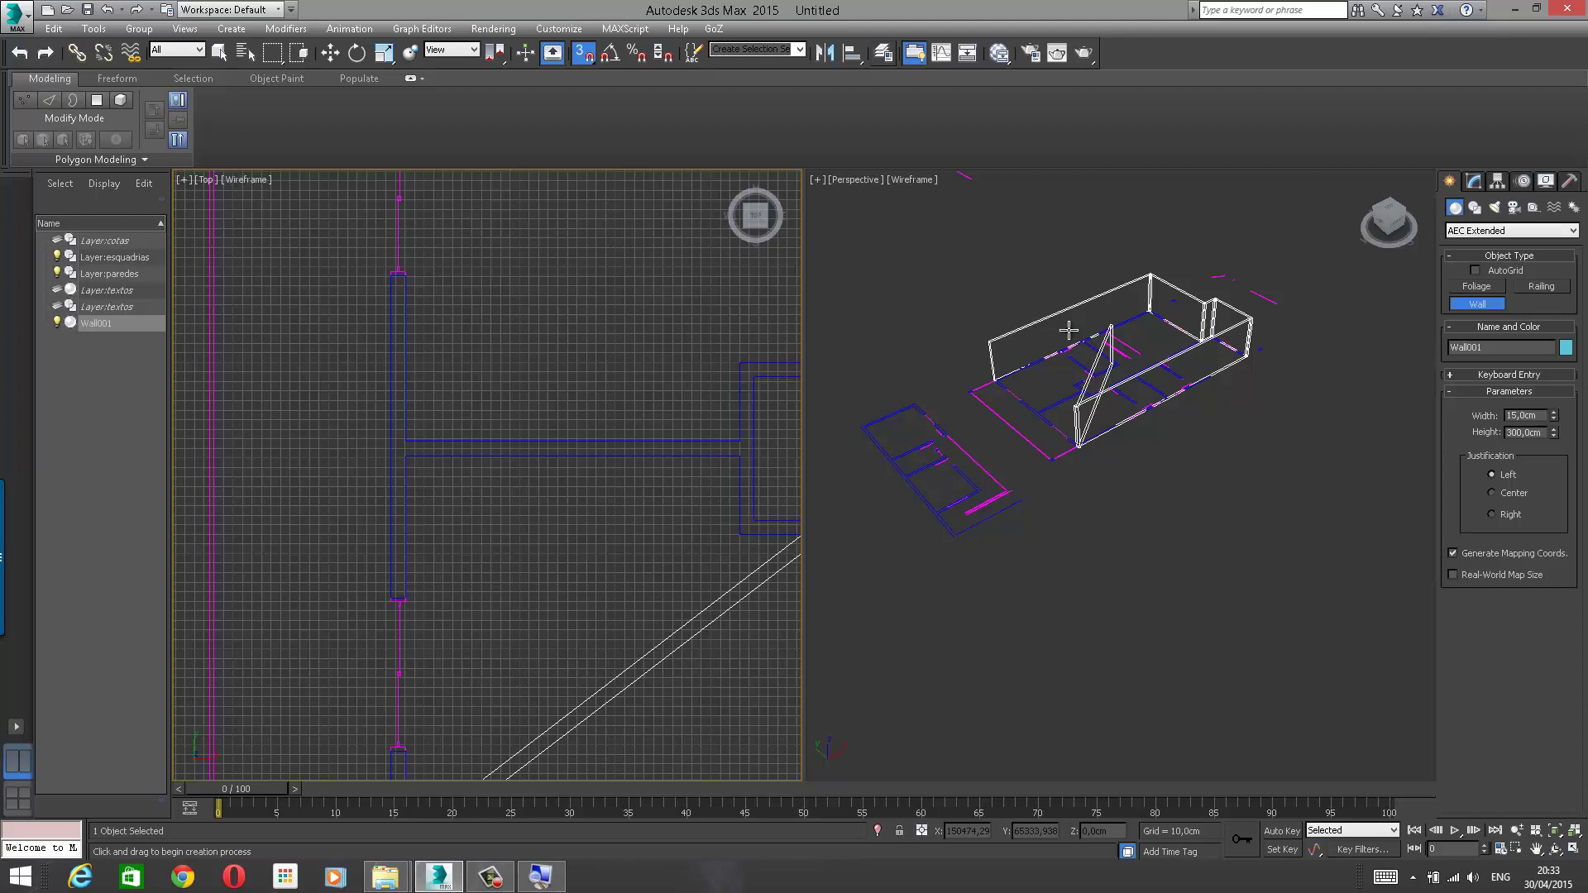
{"action": "middle_click_drag", "start_coordinate": [479, 306], "coordinate": [437, 578]}
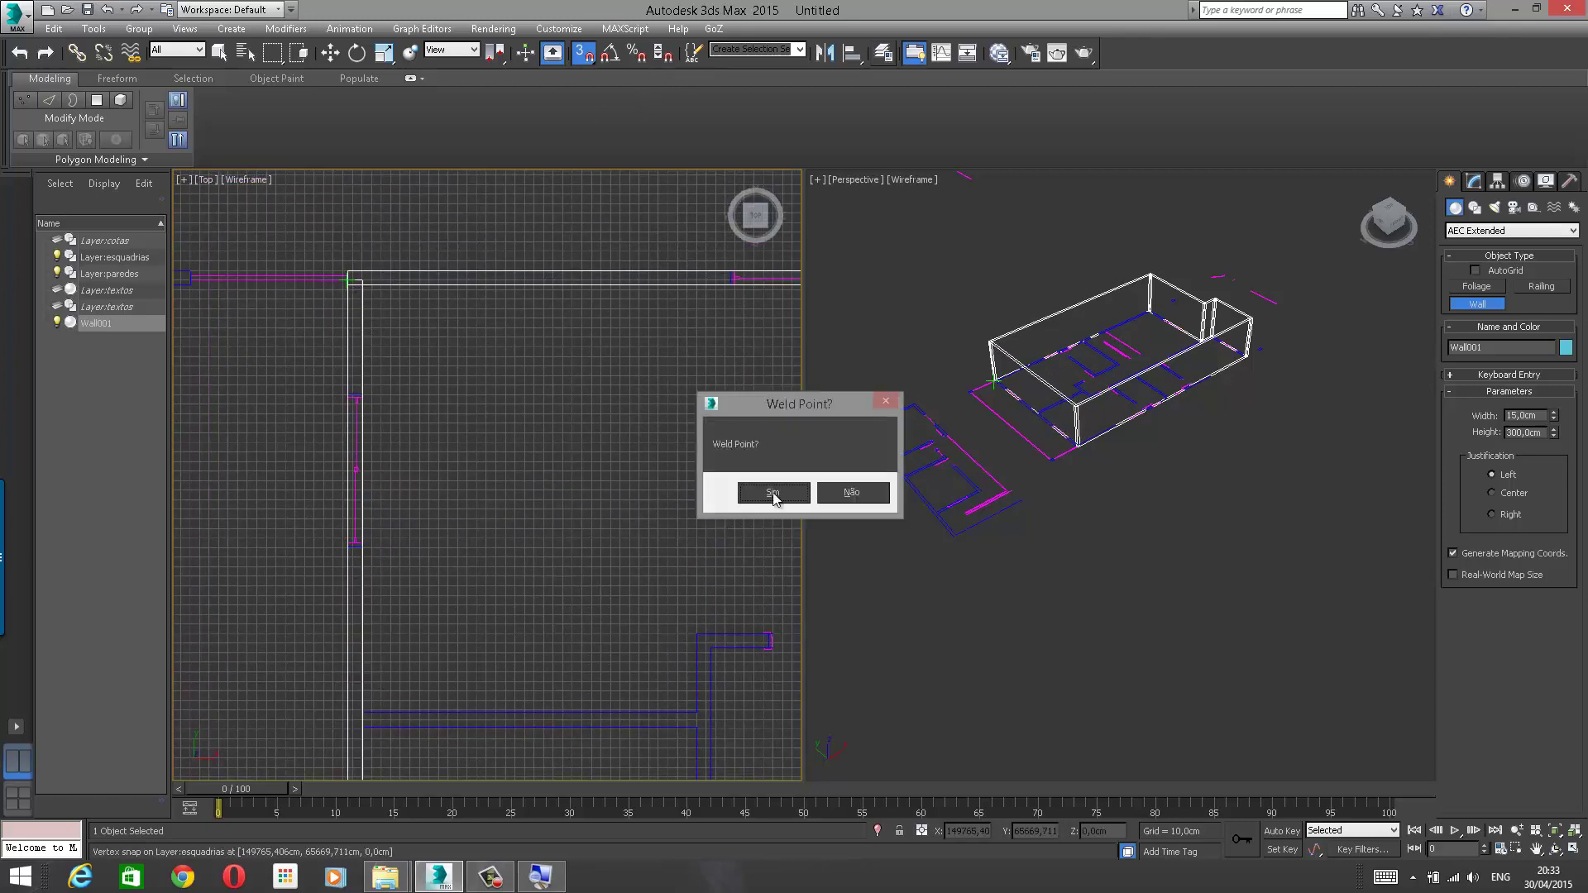
{"action": "left_click", "coordinate": [771, 493]}
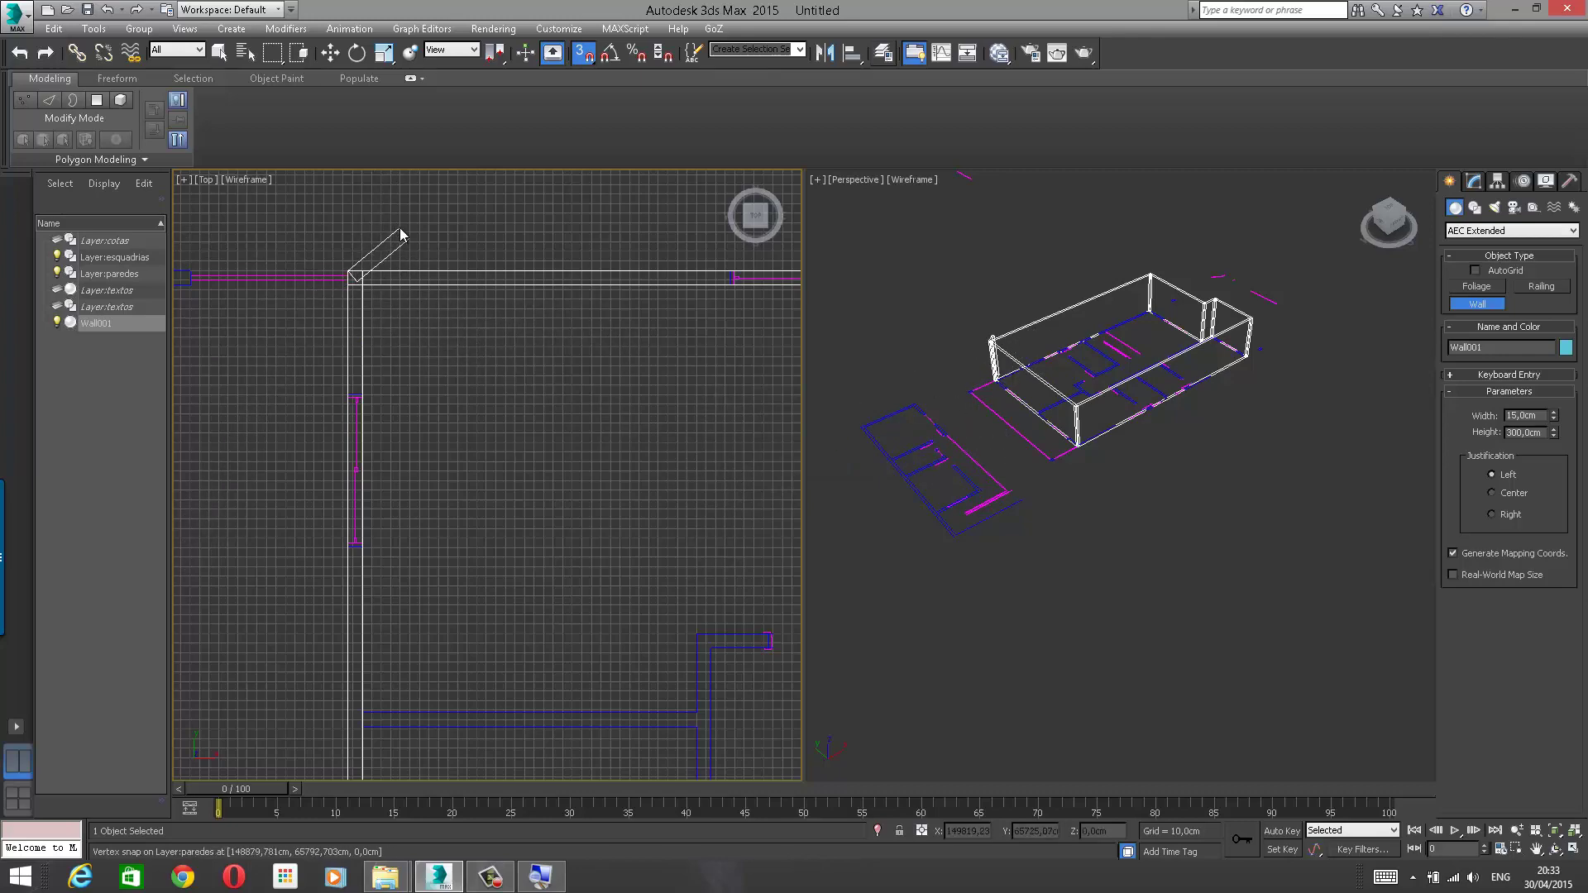
{"action": "right_click", "coordinate": [398, 225]}
Step: Display the Perspective view in realistic shading and examine the closed outer wall
{"action": "scroll", "coordinate": [1022, 285], "scroll_direction": "up", "scroll_amount": 5}
{"action": "middle_click_drag", "start_coordinate": [1241, 477], "coordinate": [1112, 424]}
{"action": "key", "text": "F3"}
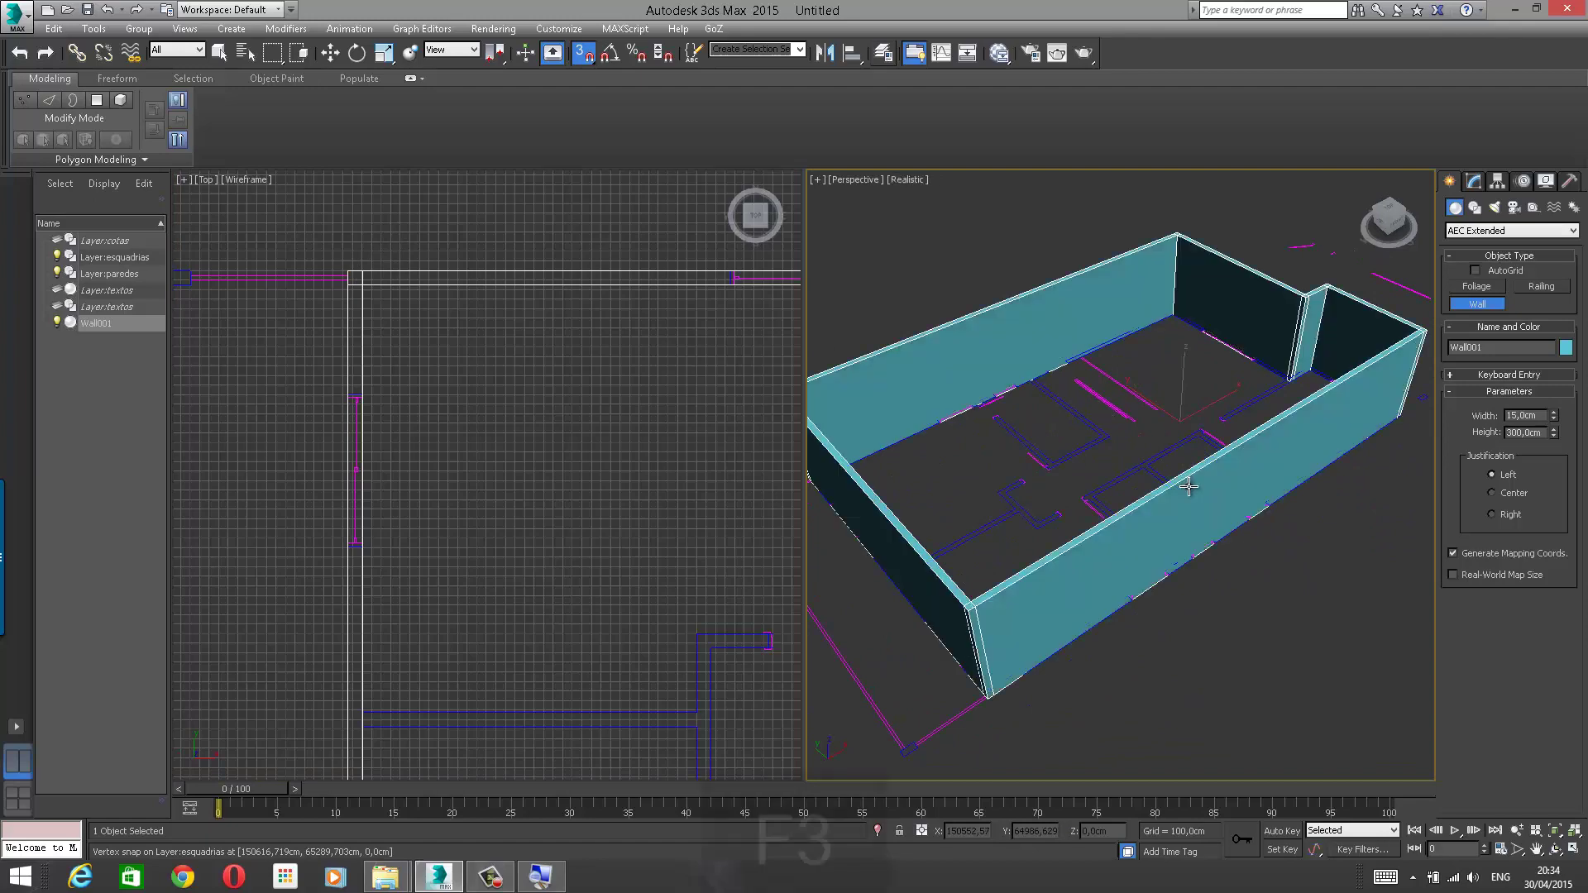
{"action": "mouse_move", "coordinate": [1248, 507]}
{"action": "middle_mouse_down", "text": "alt"}
{"action": "mouse_move", "coordinate": [1112, 499]}
{"action": "mouse_move", "coordinate": [1352, 486]}
{"action": "middle_mouse_up", "text": "alt"}
Step: Delete the closed outer wall, leaving only the imported plan layers
{"action": "scroll", "coordinate": [771, 508], "scroll_direction": "down", "scroll_amount": 4}
{"action": "middle_click_drag", "start_coordinate": [770, 507], "coordinate": [428, 369]}
{"action": "scroll", "coordinate": [570, 481], "scroll_direction": "down", "scroll_amount": 4}
{"action": "scroll", "coordinate": [624, 414], "scroll_direction": "up", "scroll_amount": 2}
{"action": "key", "text": "Delete"}
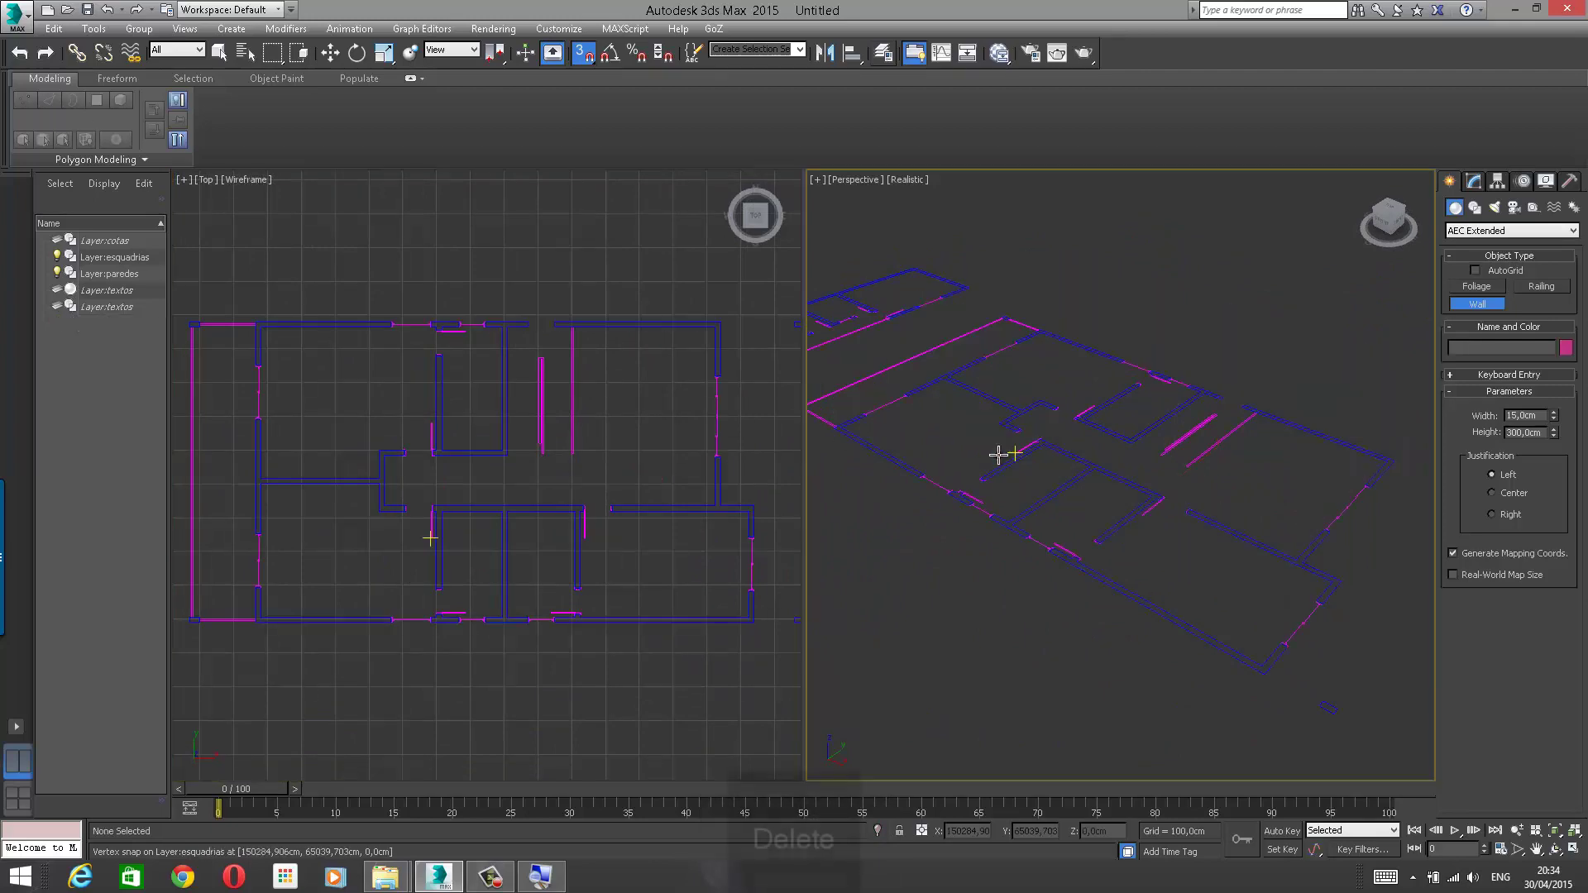
Step: Set the Perspective view's visual style to Shaded
{"action": "middle_click_drag", "start_coordinate": [338, 407], "coordinate": [361, 414]}
{"action": "scroll", "coordinate": [360, 413], "scroll_direction": "up", "scroll_amount": 3}
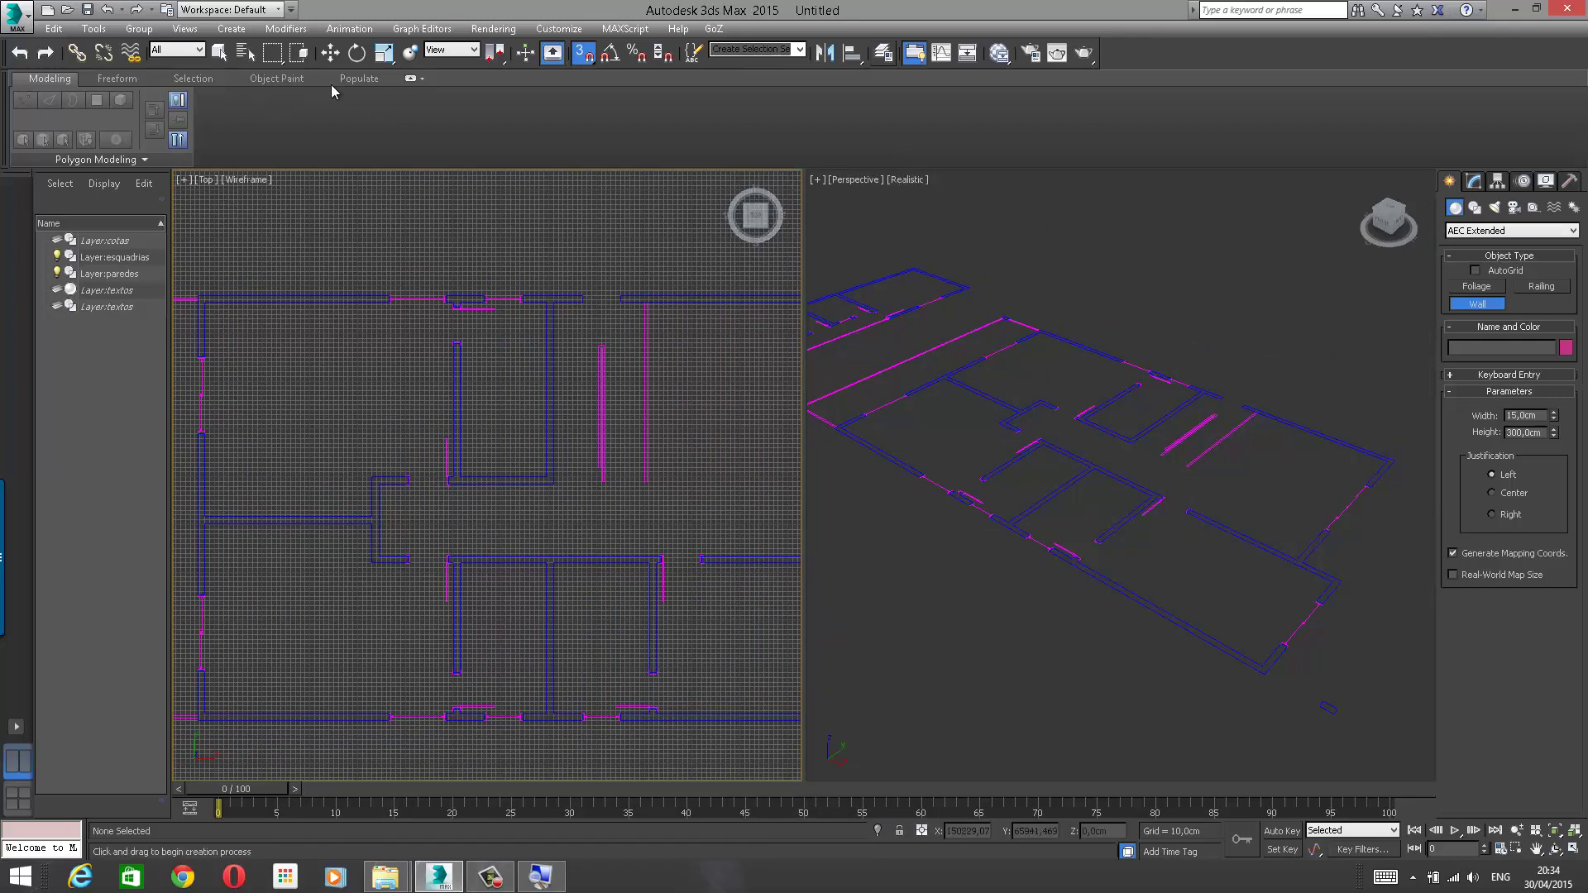
{"action": "left_click", "coordinate": [908, 181]}
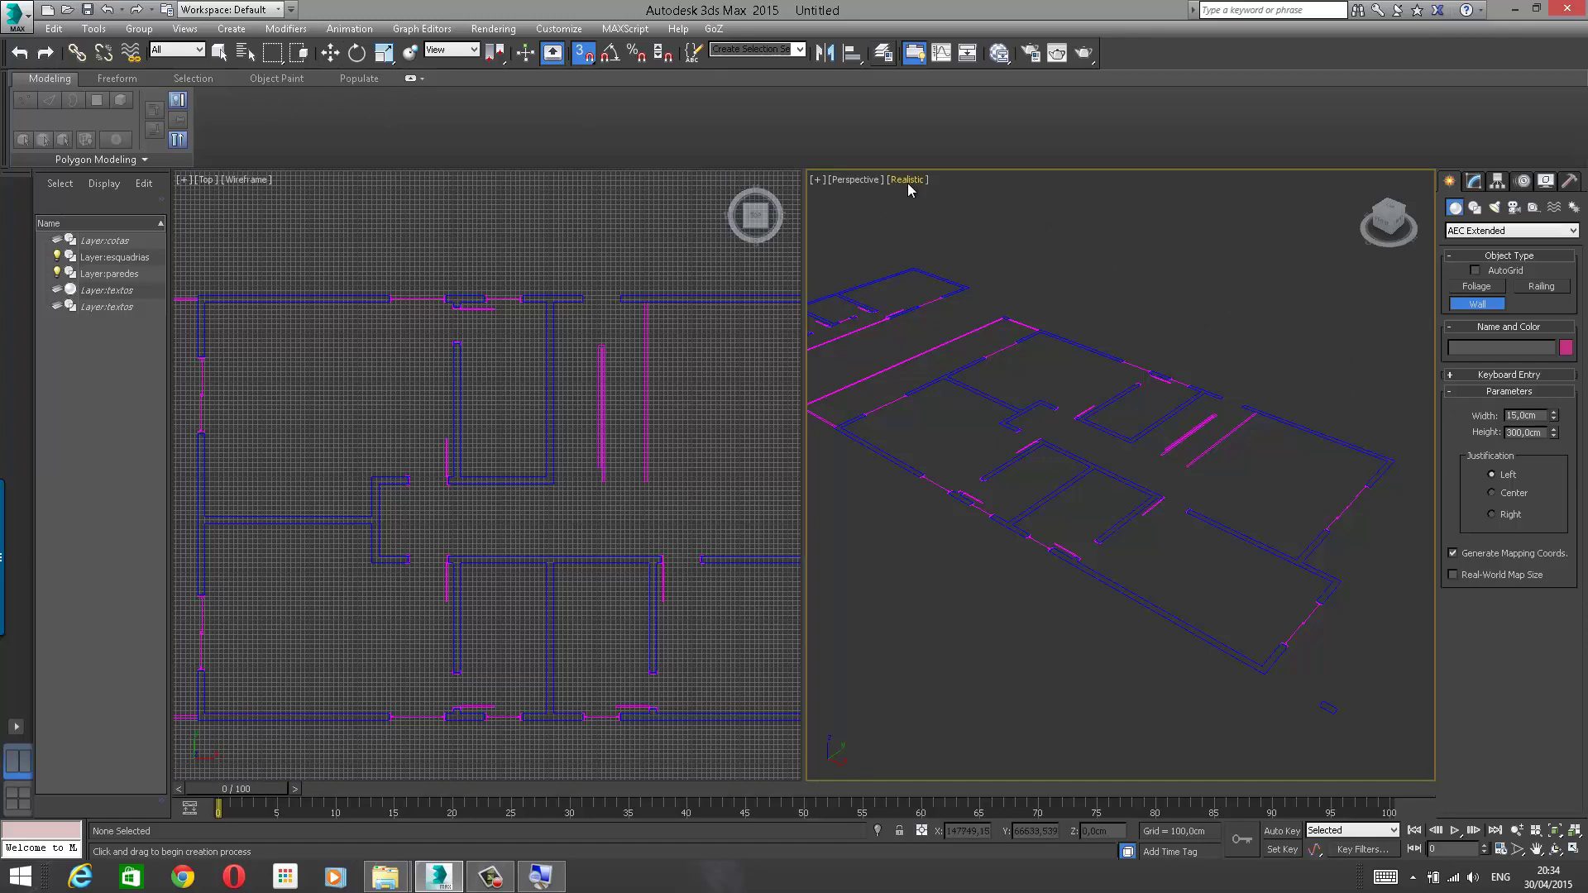
{"action": "left_click", "coordinate": [907, 181]}
{"action": "left_click", "coordinate": [950, 218]}
{"action": "left_click", "coordinate": [909, 183]}
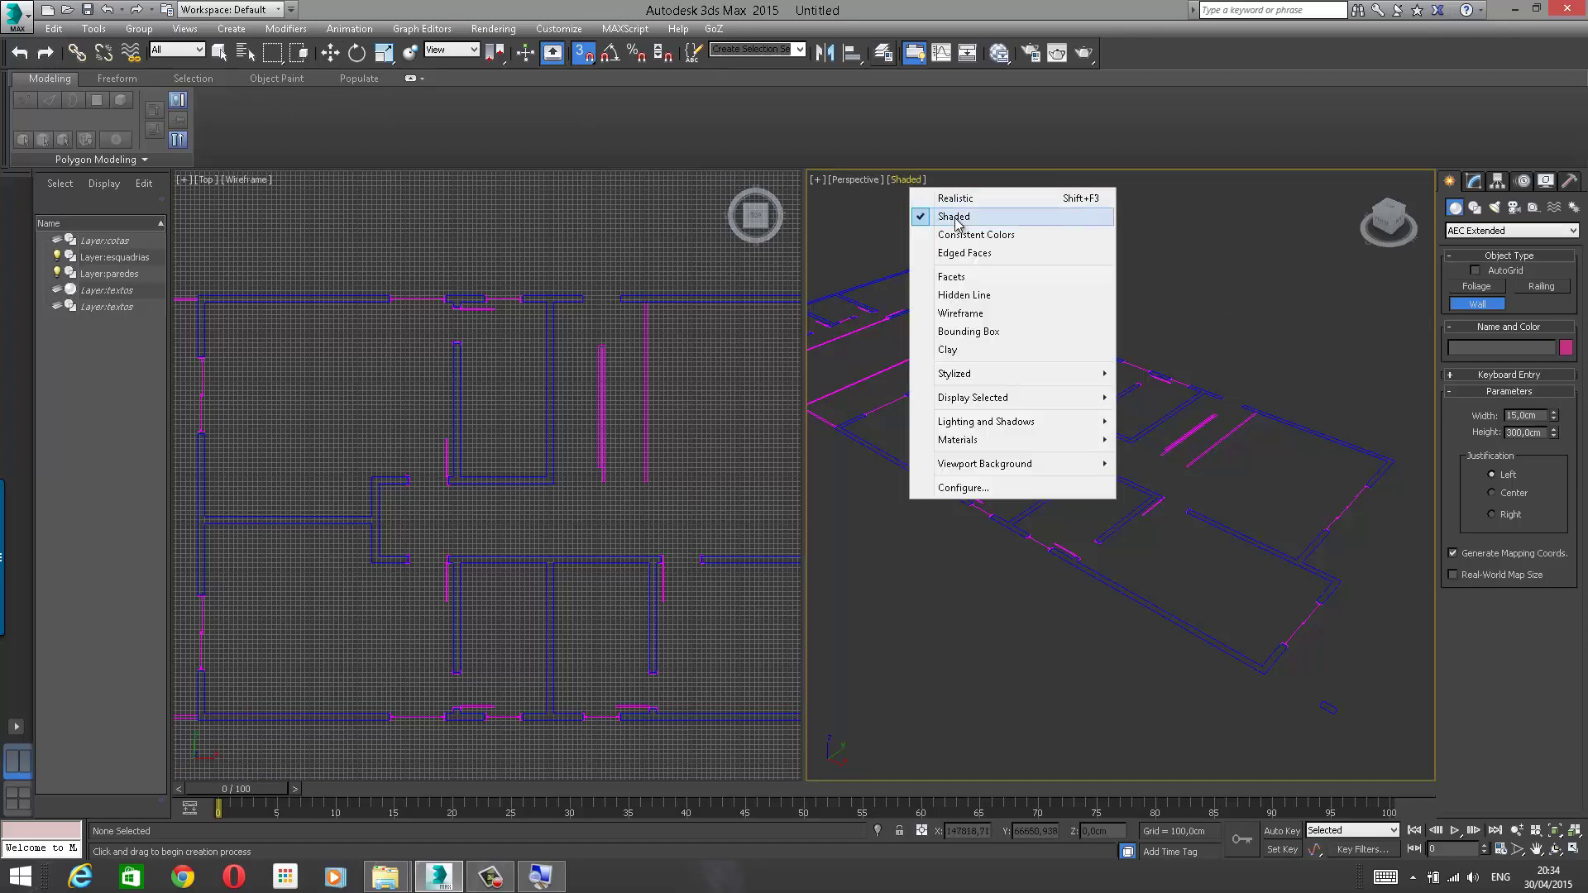
{"action": "left_click", "coordinate": [957, 219]}
{"action": "left_click", "coordinate": [915, 183]}
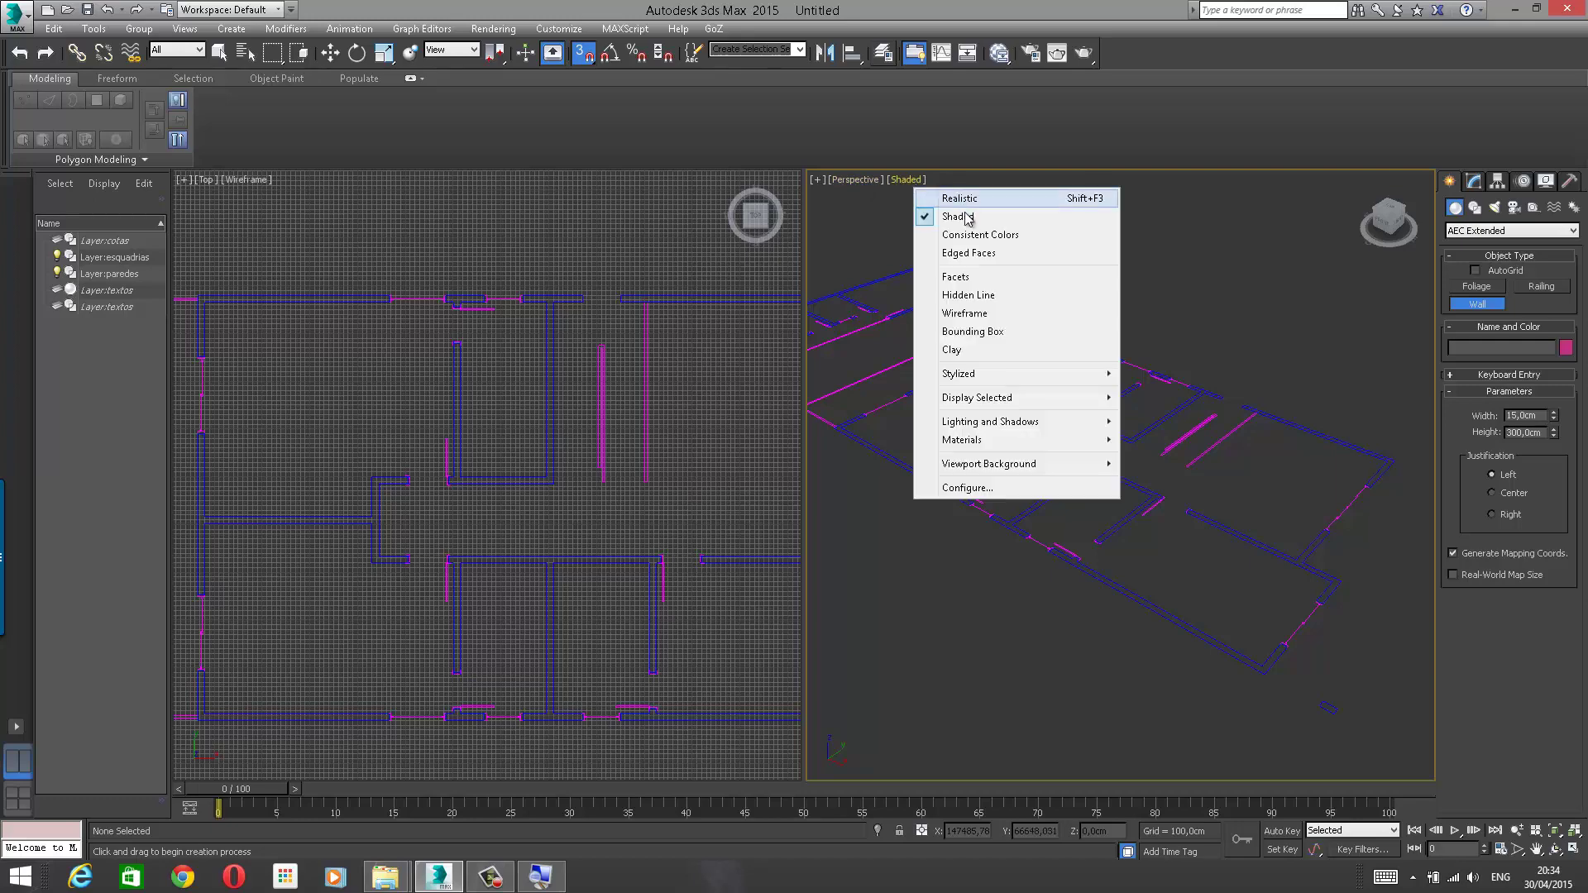
{"action": "left_click", "coordinate": [932, 216]}
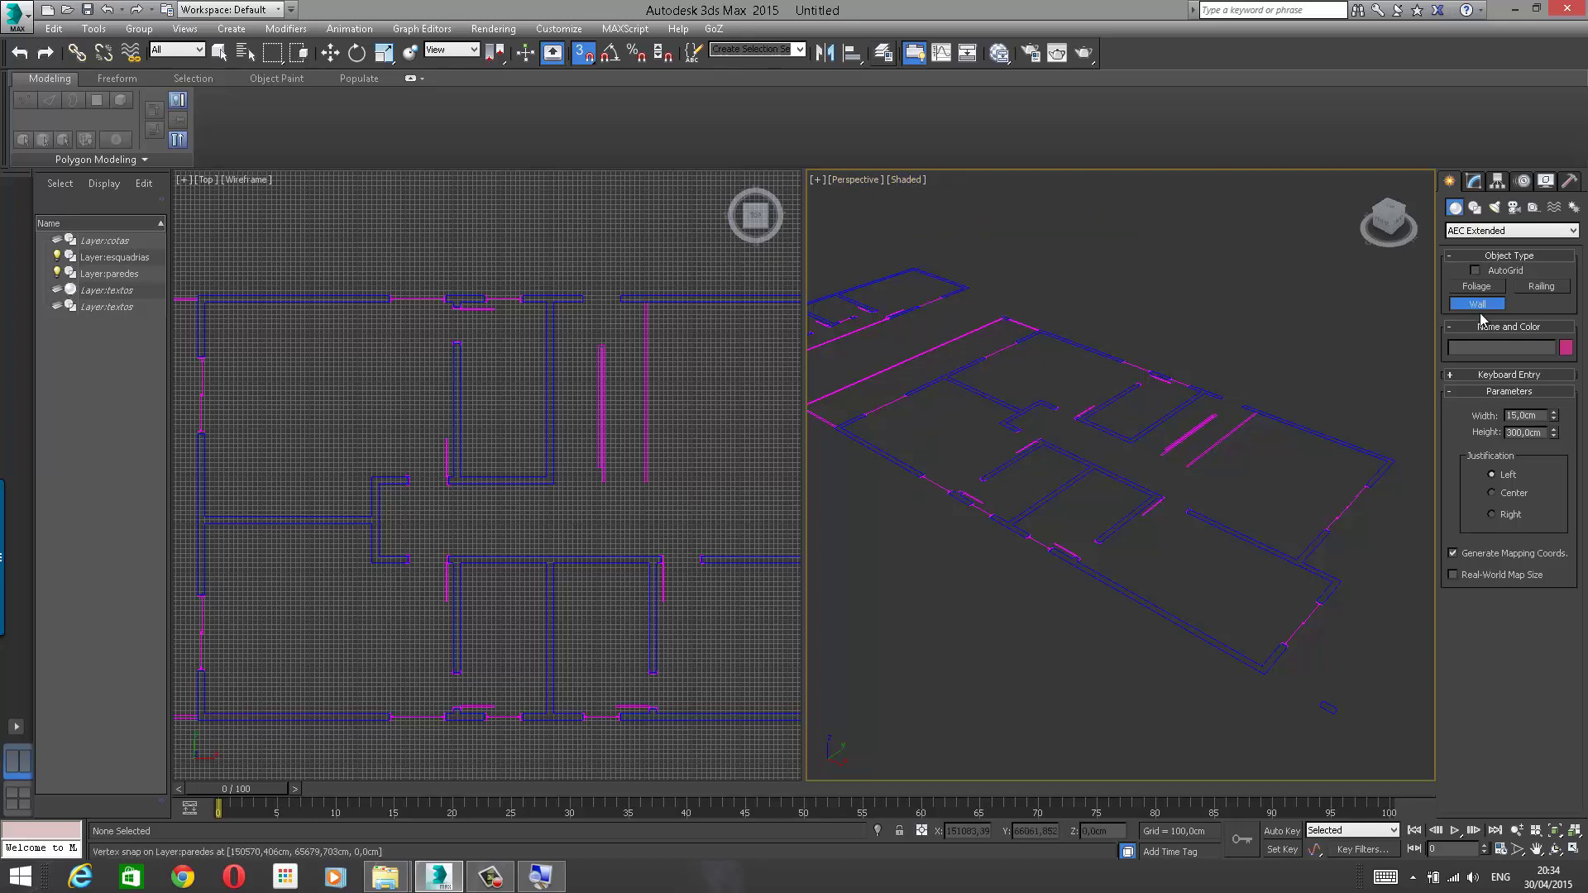
Step: Try to trace the outer wall clockwise from the upper-left corner to the lower-left corner, and undo it
{"action": "middle_click_drag", "start_coordinate": [337, 294], "coordinate": [423, 298]}
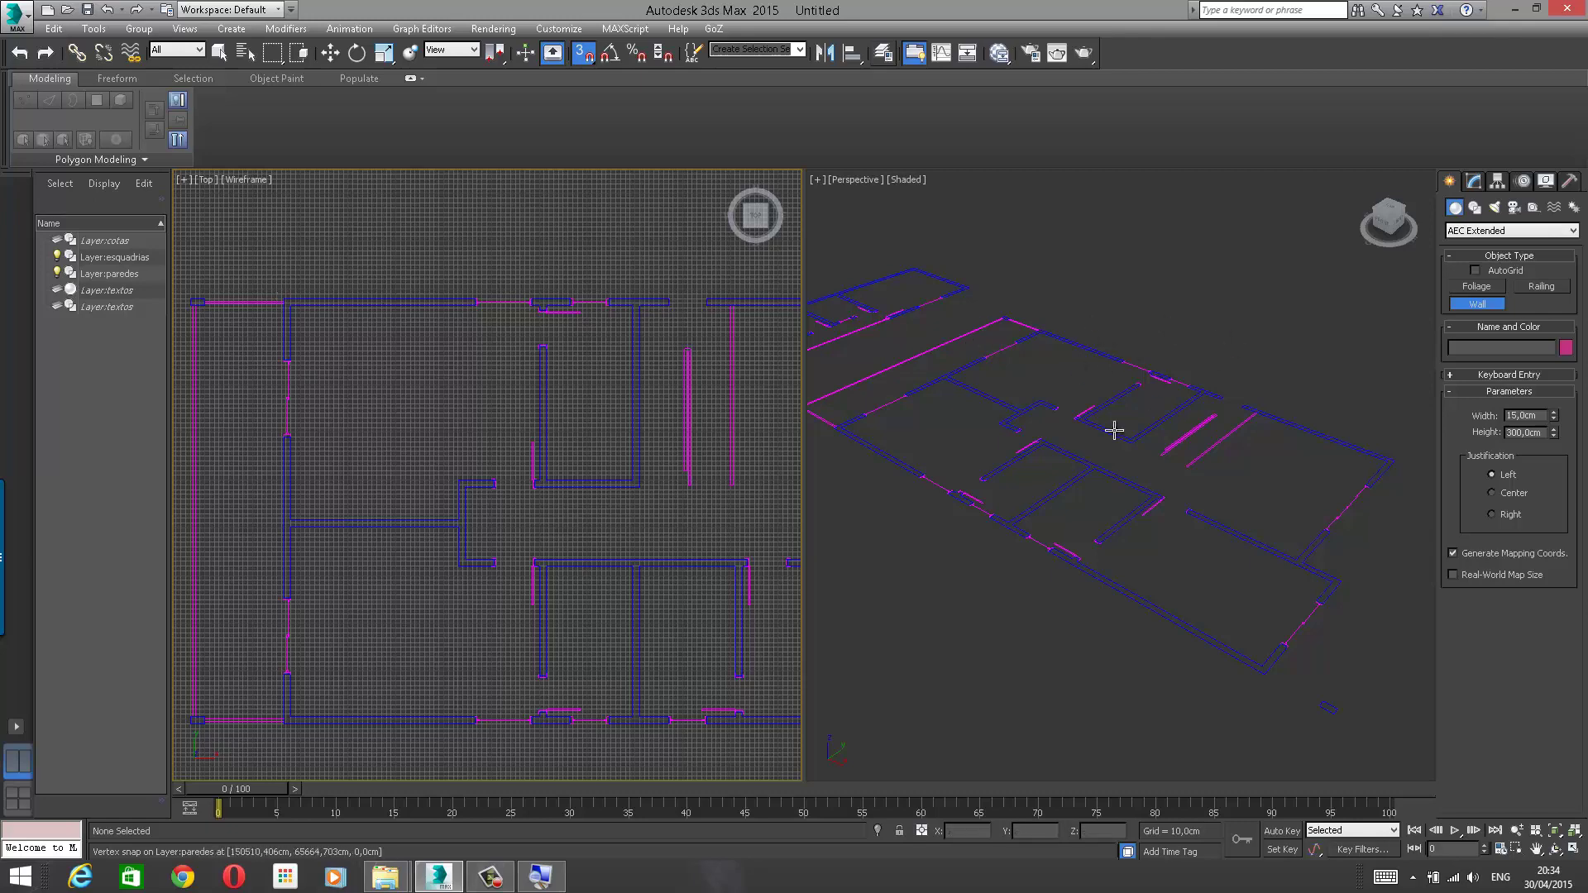
{"action": "middle_click_drag", "start_coordinate": [380, 301], "coordinate": [314, 308]}
{"action": "scroll", "coordinate": [454, 372], "scroll_direction": "down", "scroll_amount": 2}
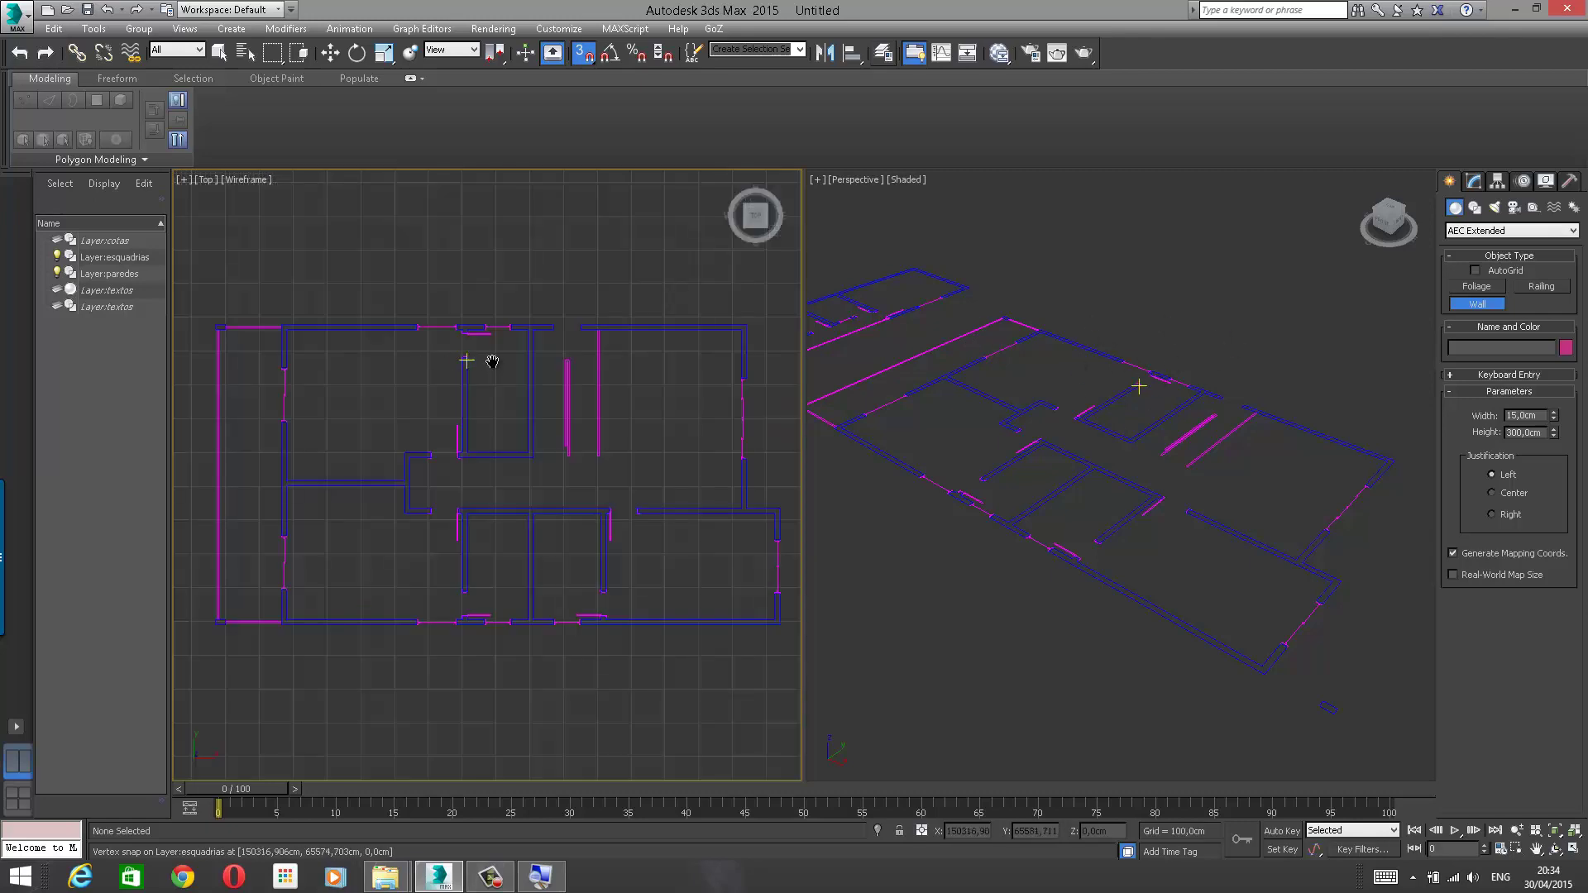
{"action": "scroll", "coordinate": [468, 358], "scroll_direction": "up", "scroll_amount": 1}
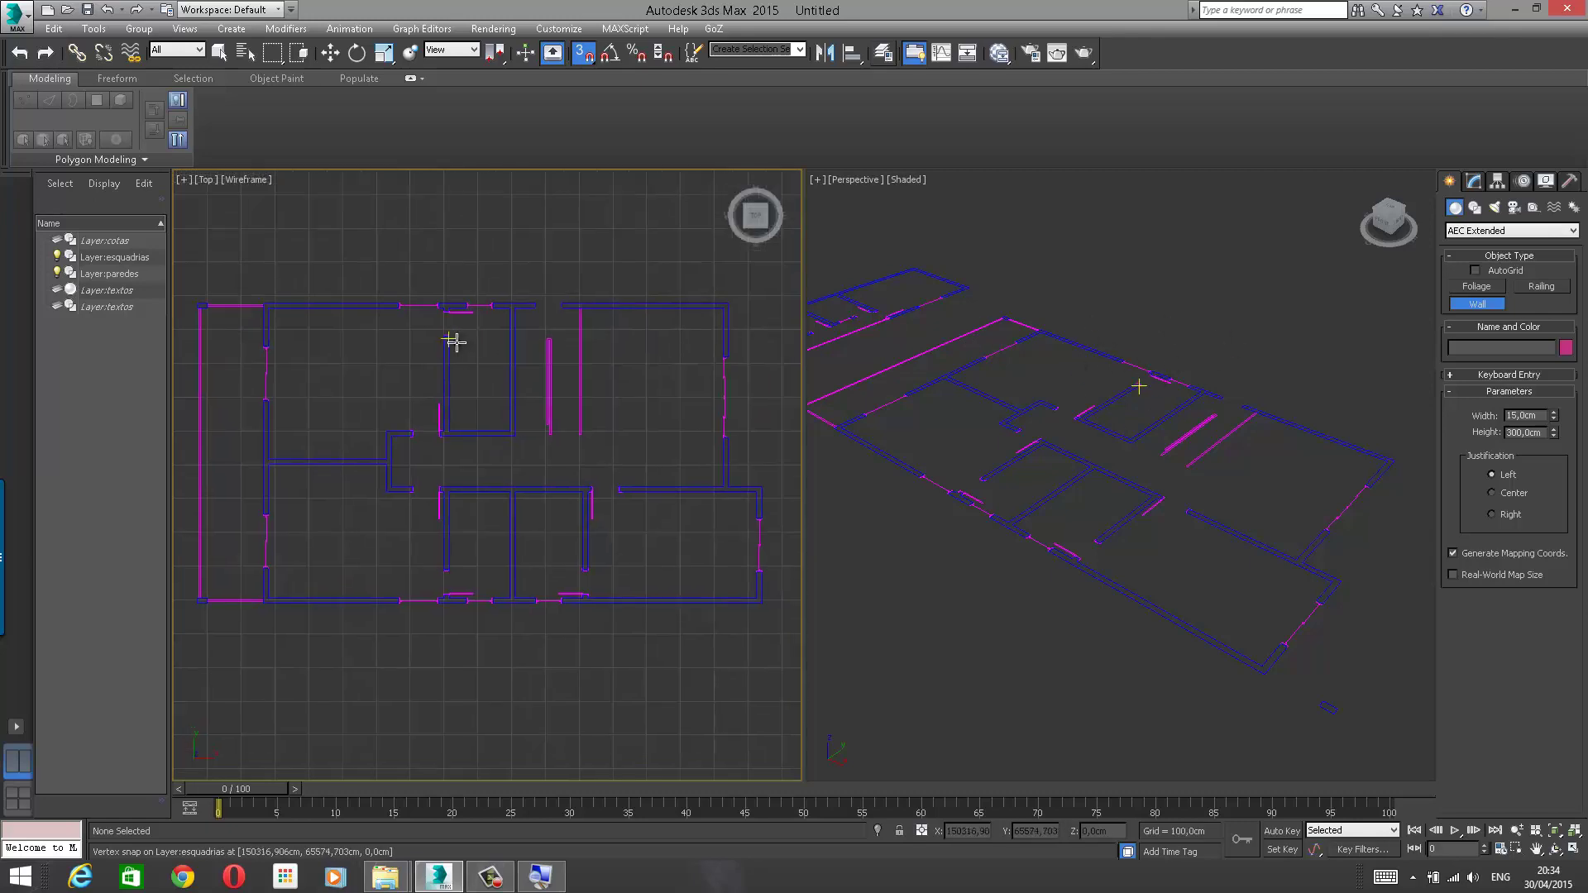
{"action": "left_click", "coordinate": [264, 298]}
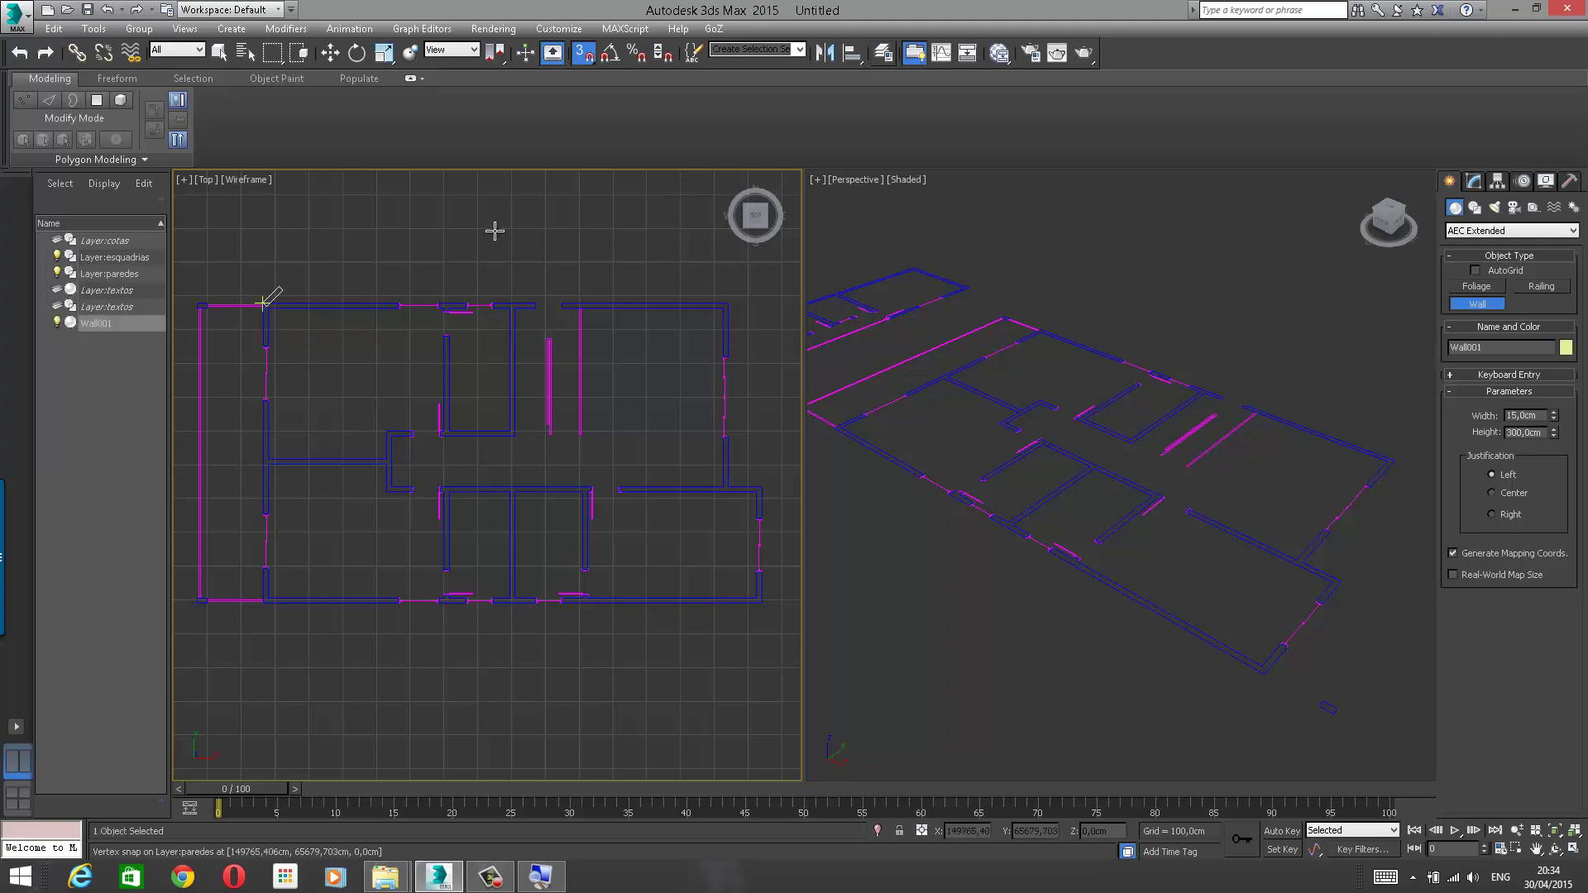
{"action": "left_click", "coordinate": [727, 305]}
{"action": "left_click", "coordinate": [725, 489]}
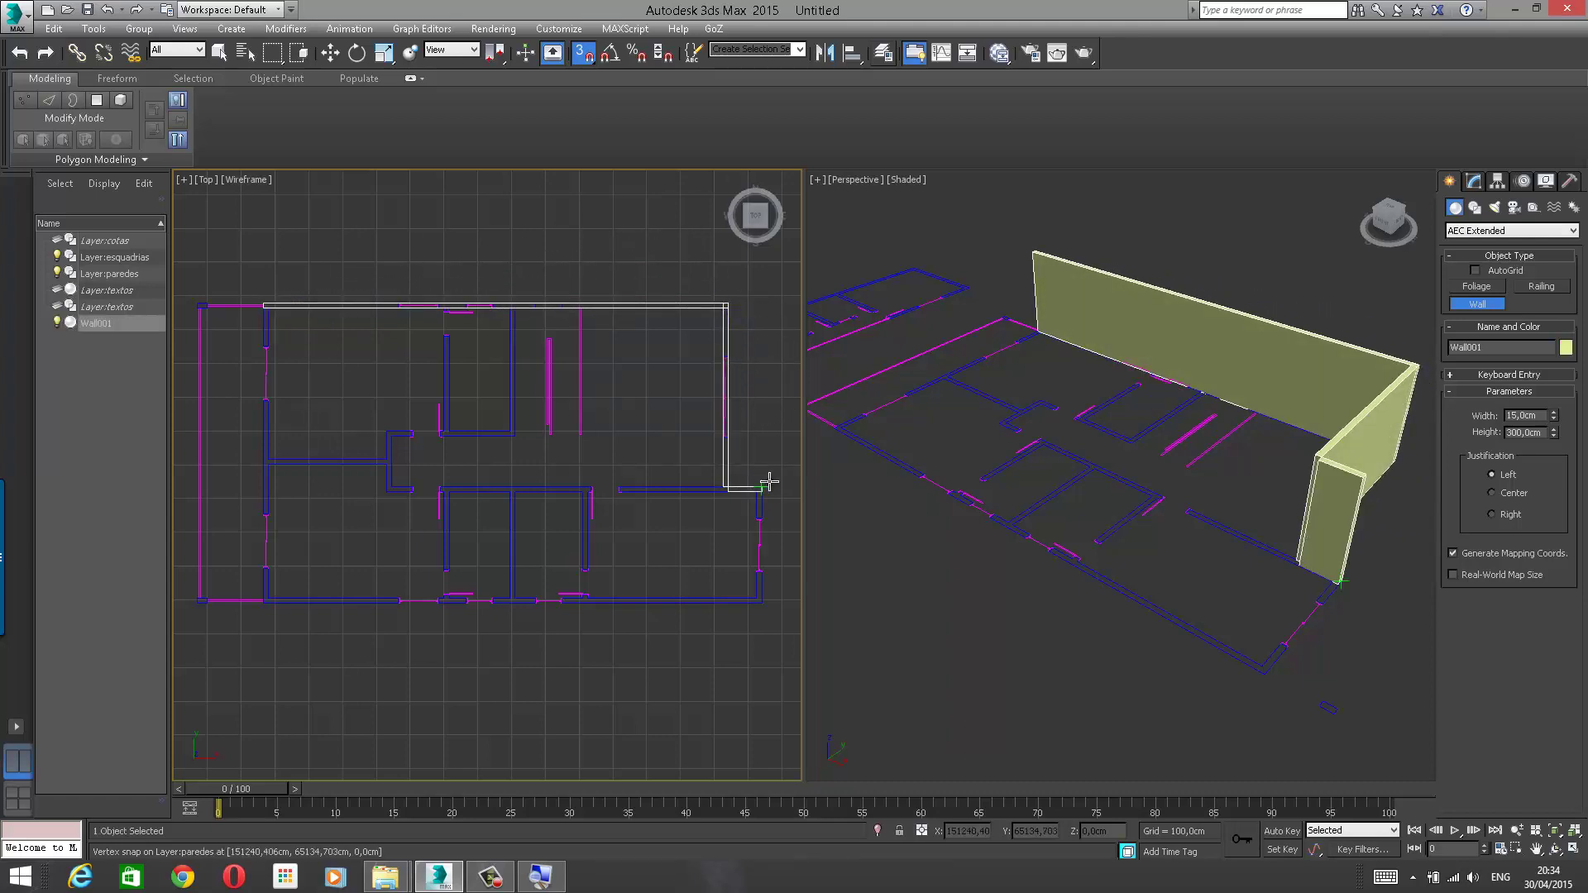
{"action": "left_click", "coordinate": [759, 489]}
{"action": "left_click", "coordinate": [759, 600]}
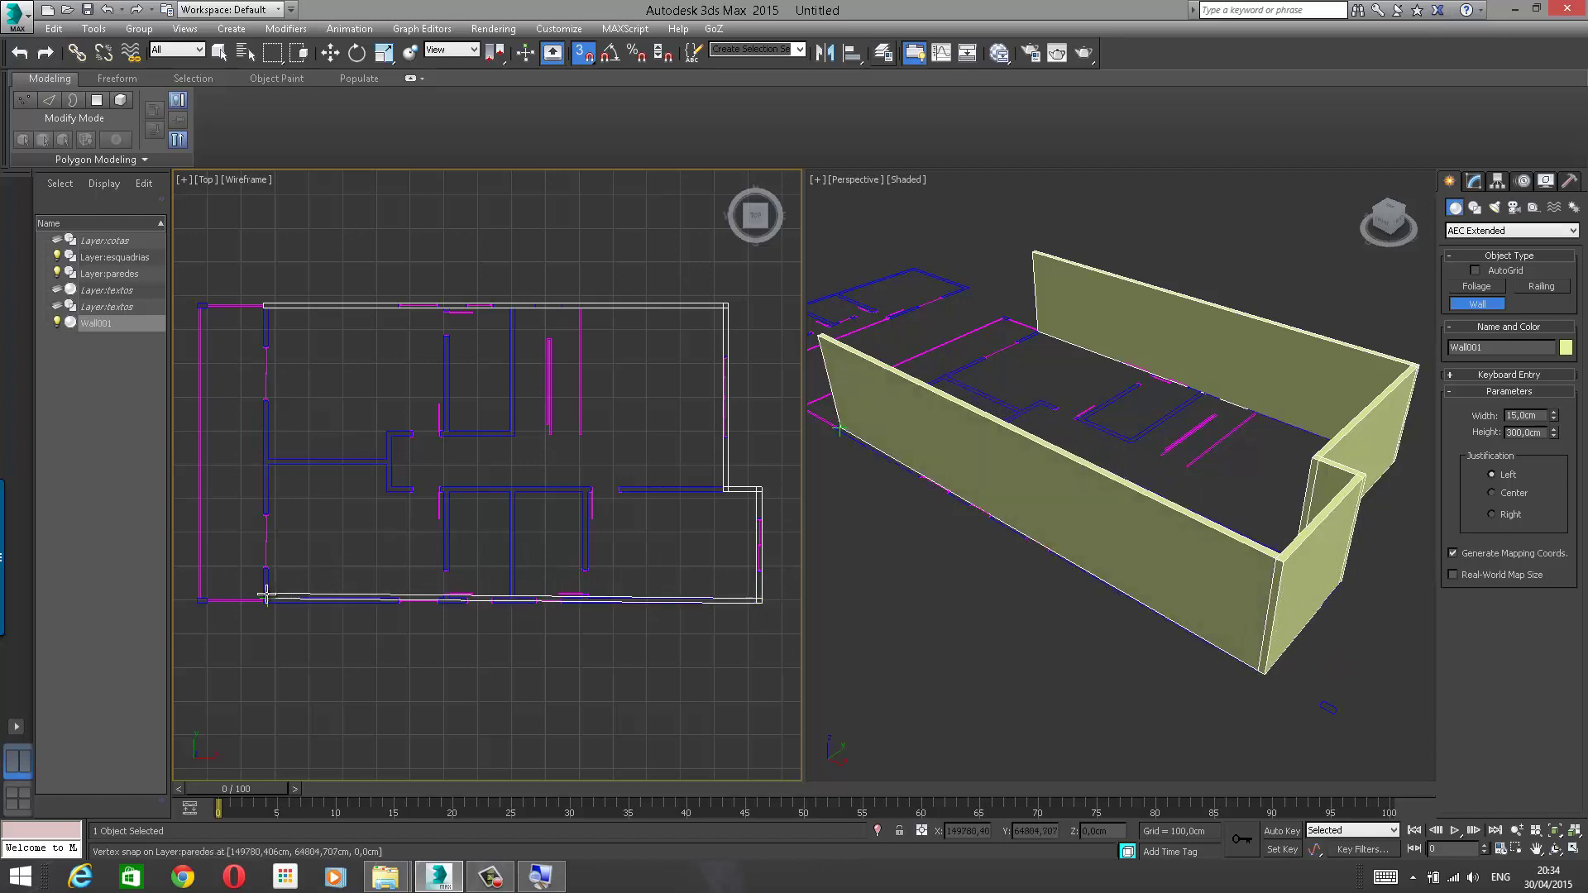
{"action": "left_click", "coordinate": [278, 590]}
{"action": "right_click", "coordinate": [296, 578]}
{"action": "key", "text": "ctrl+z"}
Step: Trace a new outer Wall from the plan's upper-left corner across the upper side and down around the right-hand offset to the lower-right corner
{"action": "left_click", "coordinate": [265, 305]}
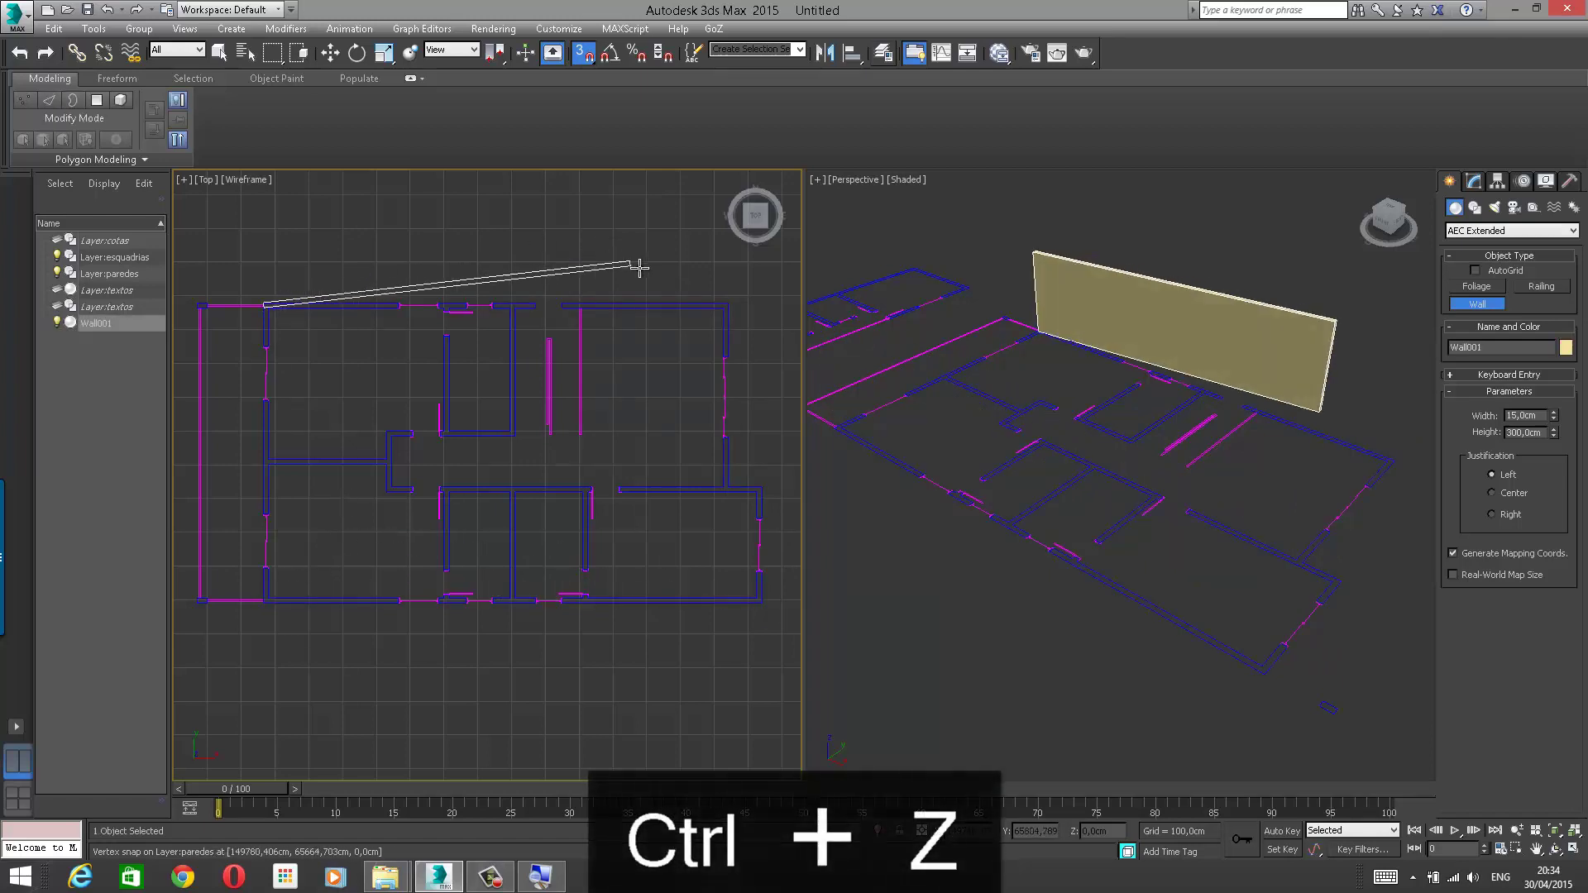
{"action": "left_click", "coordinate": [725, 305]}
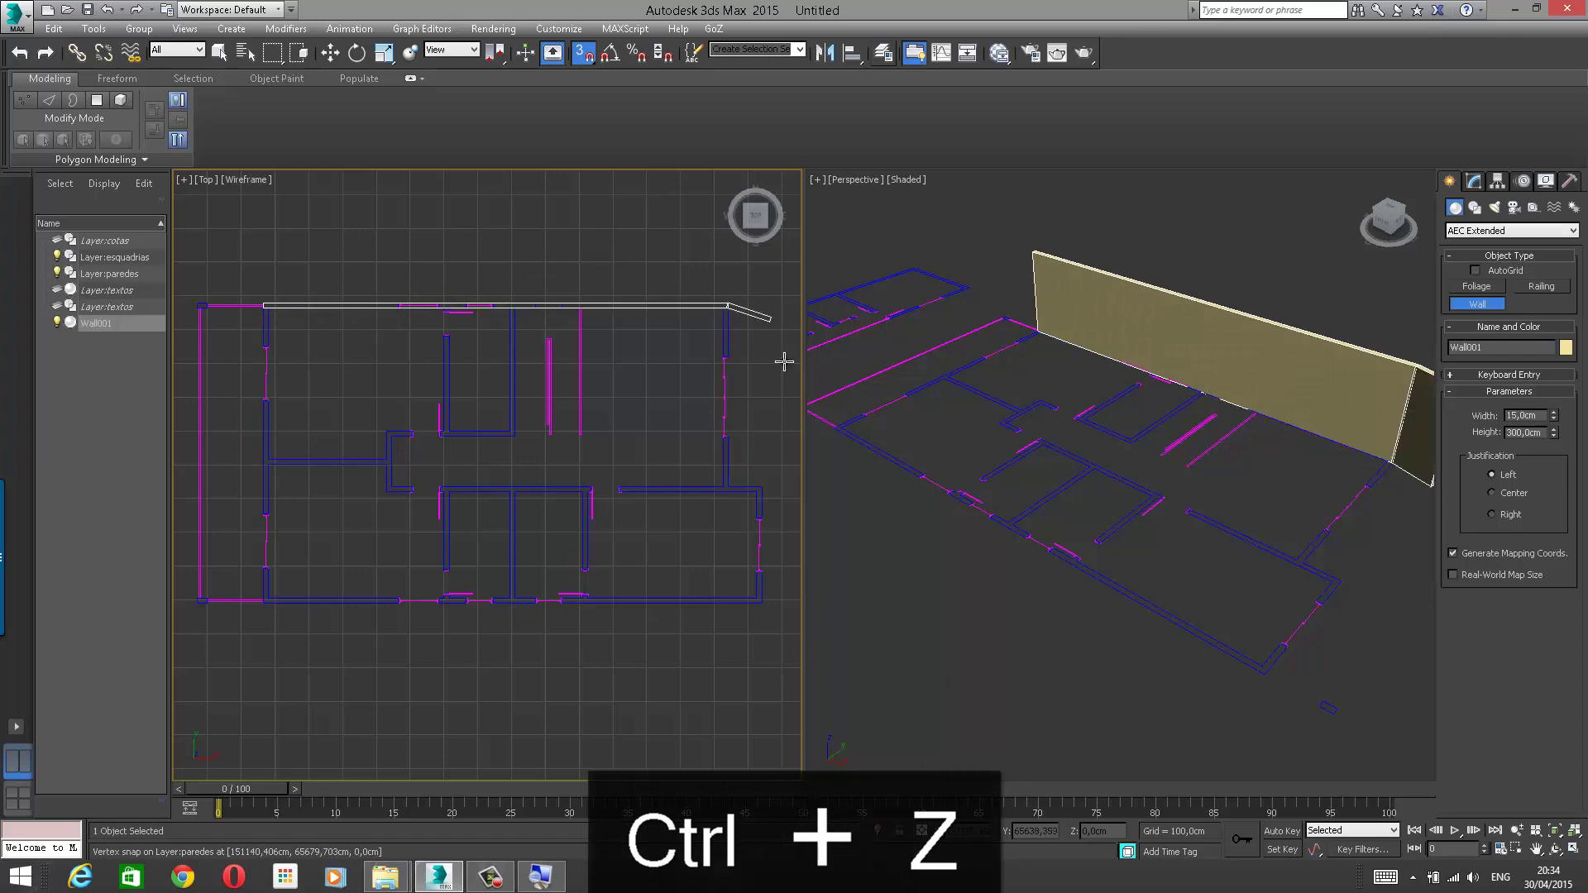
{"action": "left_click", "coordinate": [753, 481]}
{"action": "left_click", "coordinate": [759, 488]}
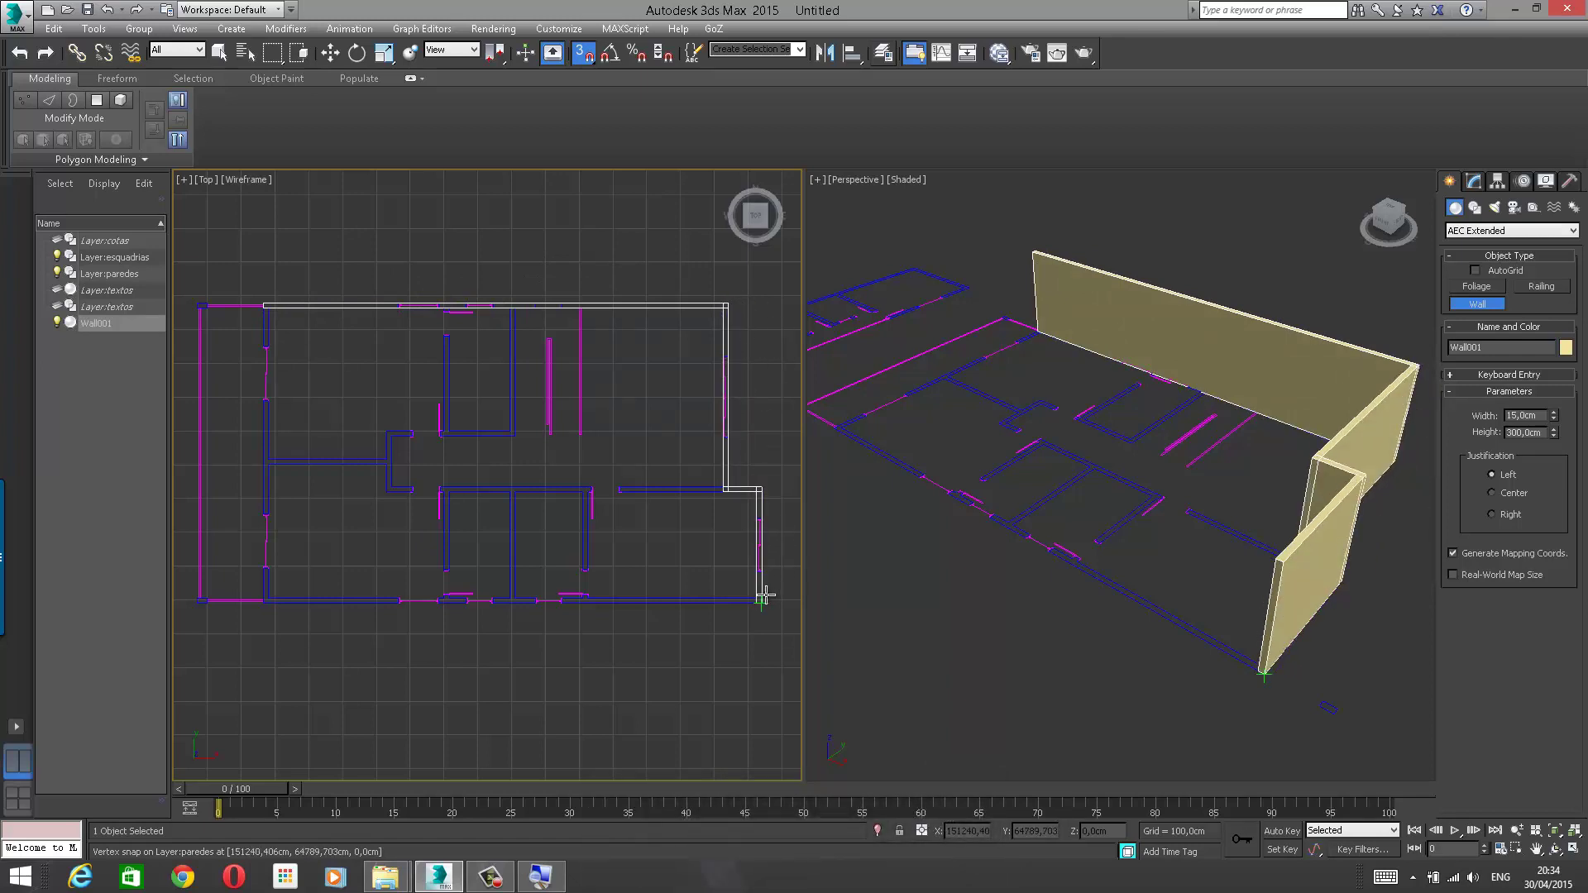
{"action": "left_click", "coordinate": [761, 600]}
Step: Continue the wall along the lower side and up the left side to its starting vertex, weld the points and finish it
{"action": "left_click", "coordinate": [264, 601]}
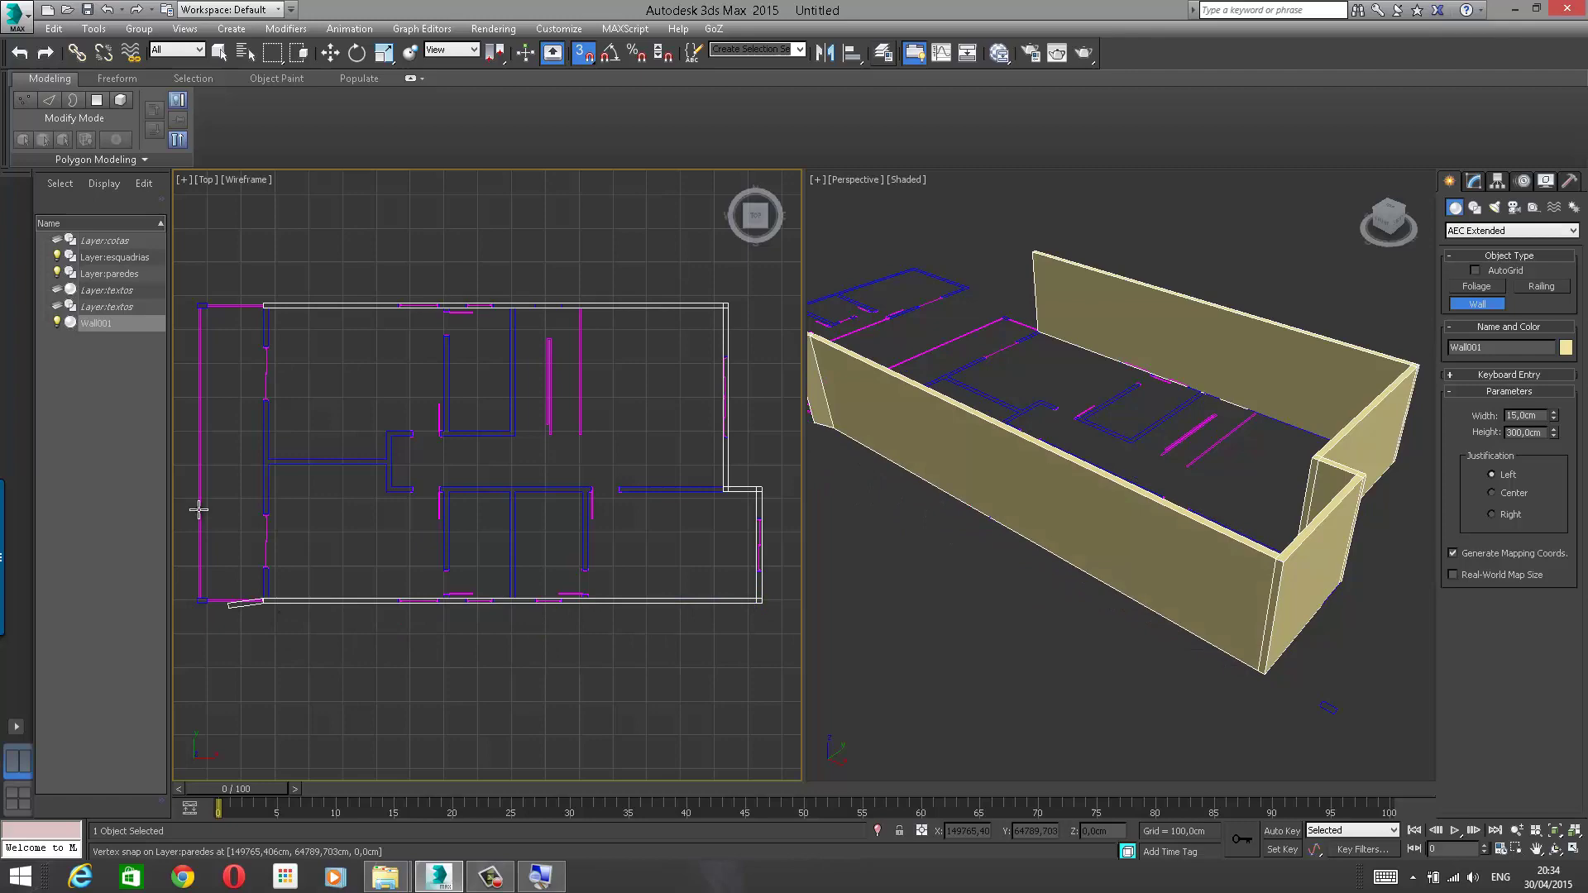
{"action": "left_click", "coordinate": [263, 308]}
{"action": "left_click", "coordinate": [773, 493]}
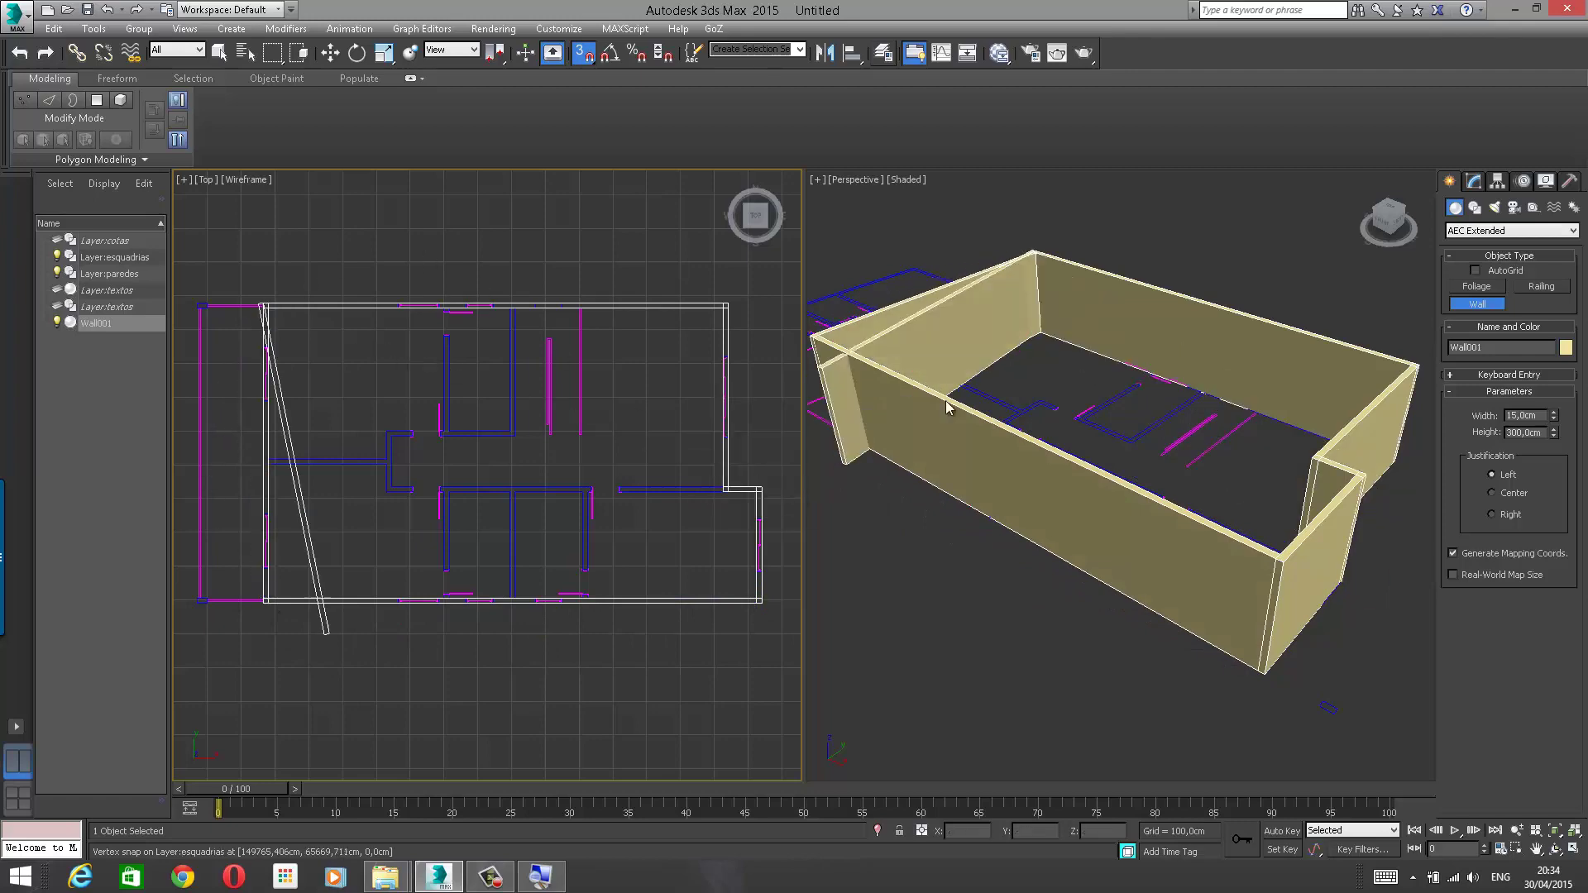
{"action": "right_click", "coordinate": [1209, 318]}
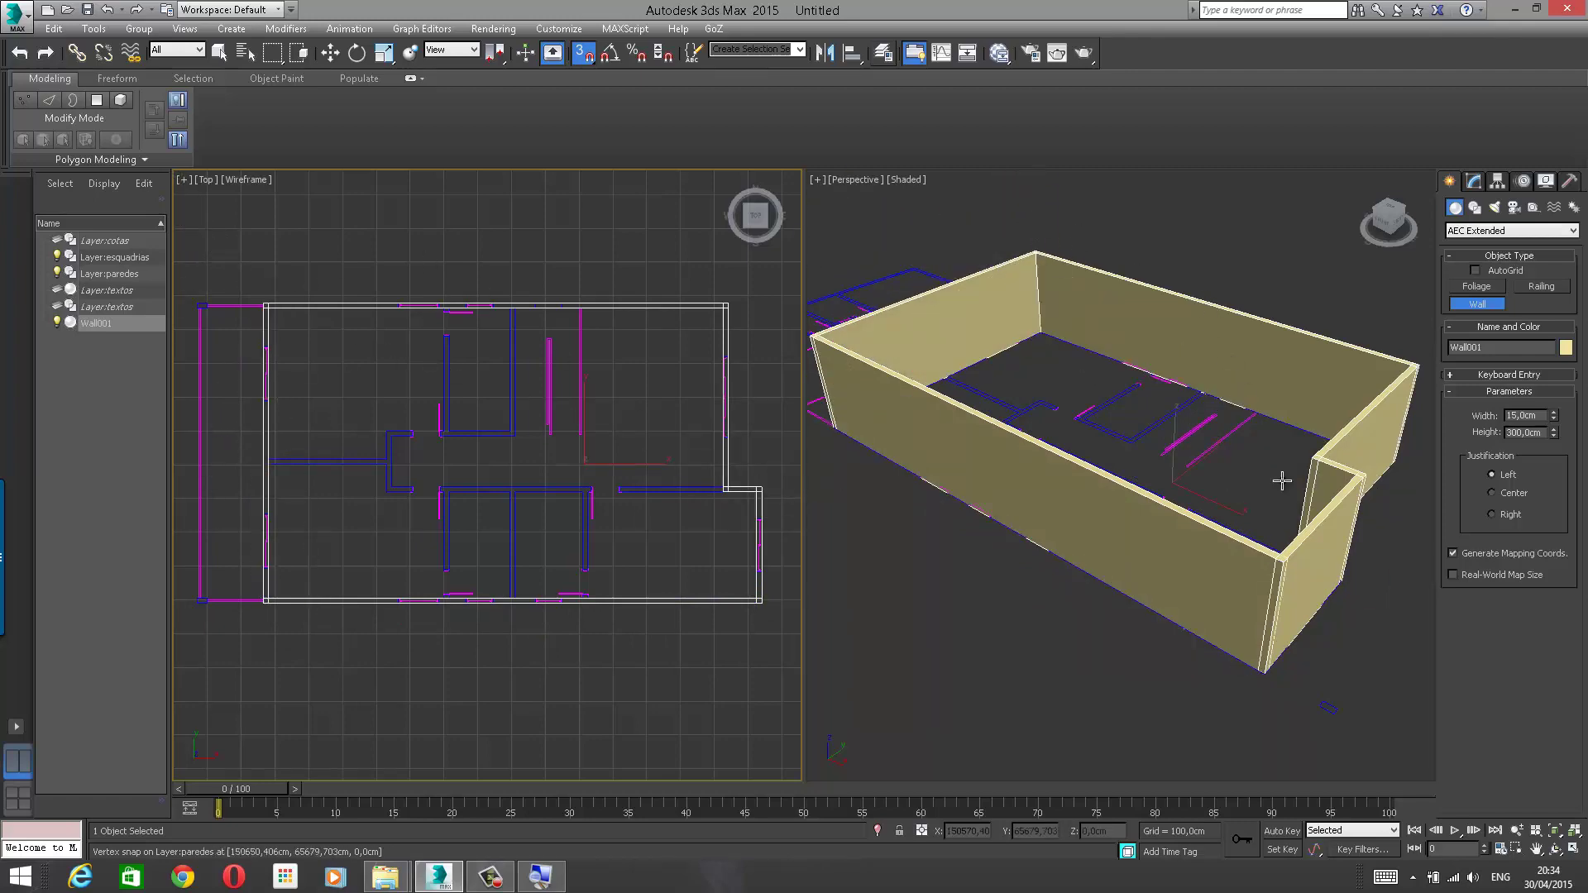
Step: Widen the scene object list beside the viewports
{"action": "middle_click_drag", "start_coordinate": [1275, 532], "coordinate": [1202, 538], "text": "alt"}
{"action": "key", "text": "F9"}
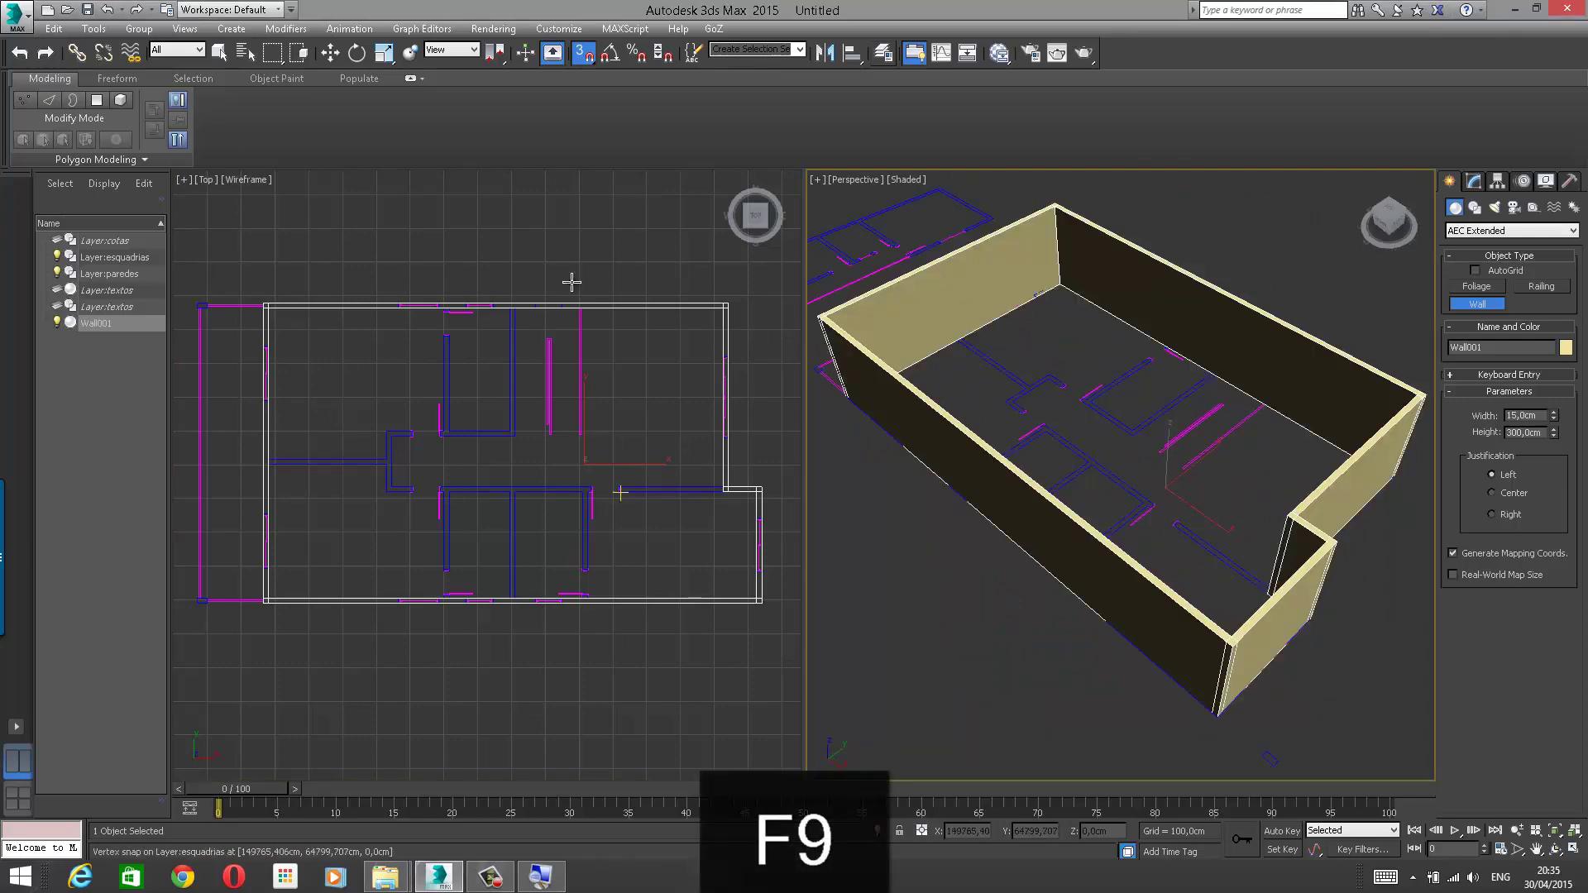
{"action": "middle_click_drag", "start_coordinate": [1053, 496], "coordinate": [1118, 483], "text": "alt"}
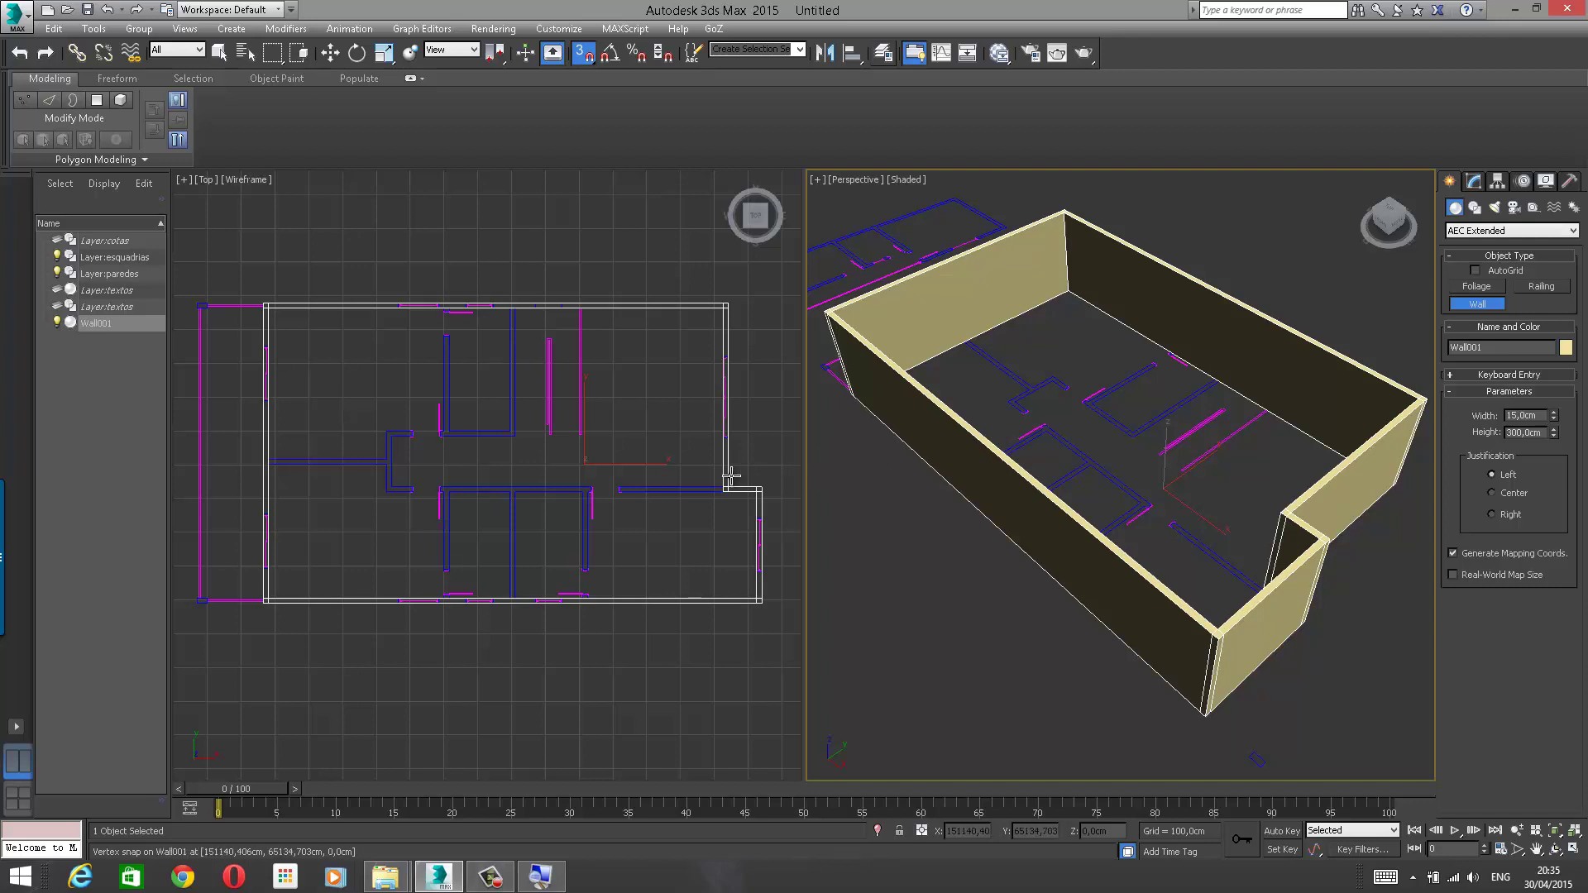
{"action": "key", "text": "F9"}
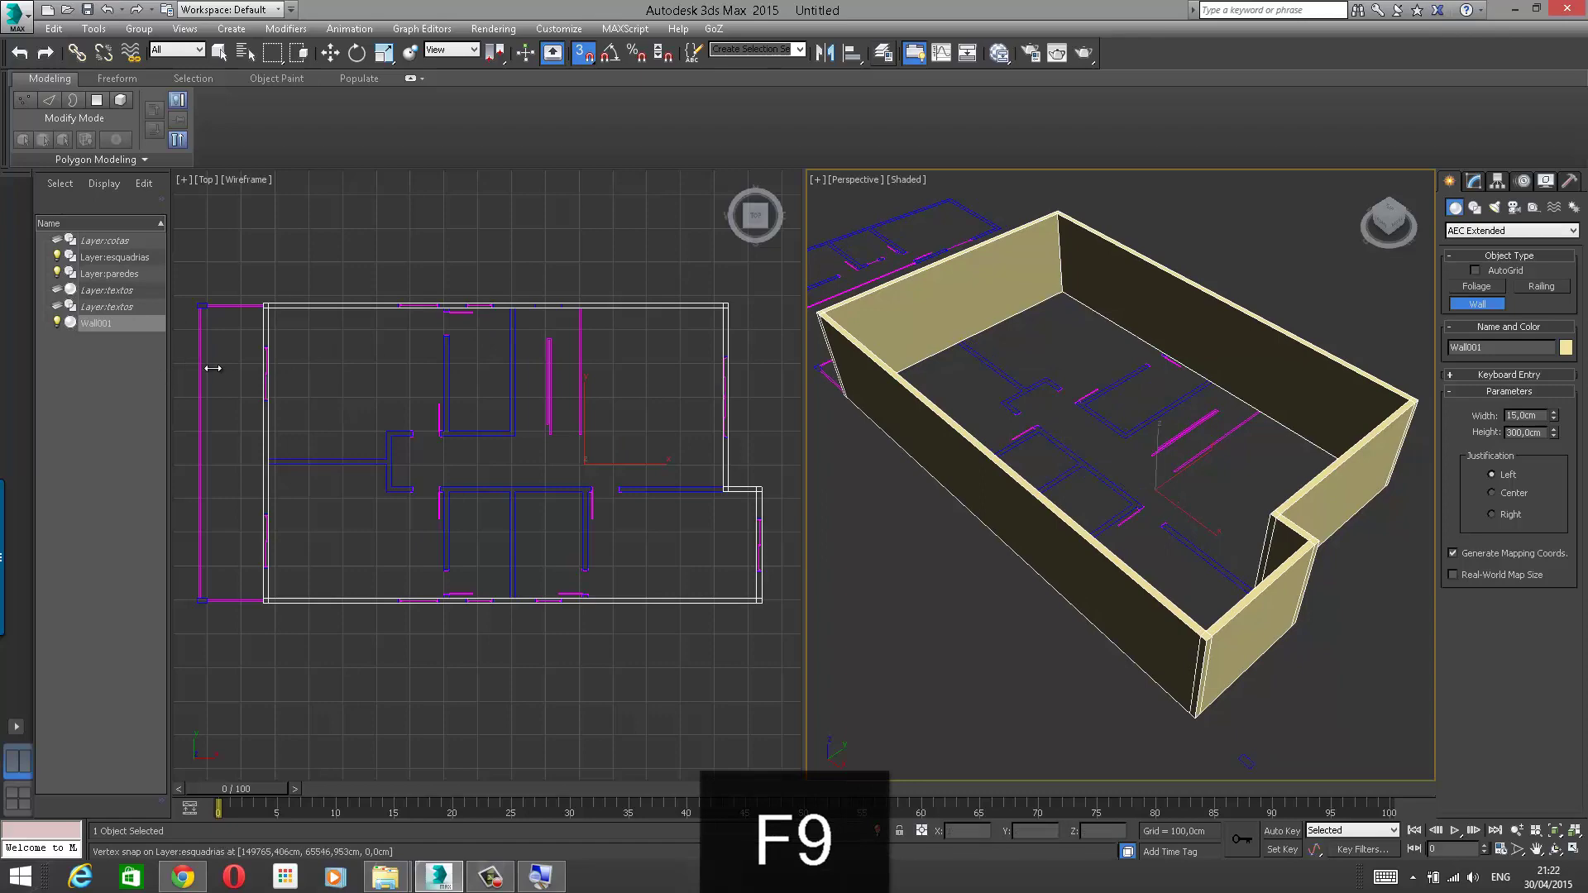
{"action": "left_click_drag", "start_coordinate": [169, 365], "coordinate": [245, 366]}
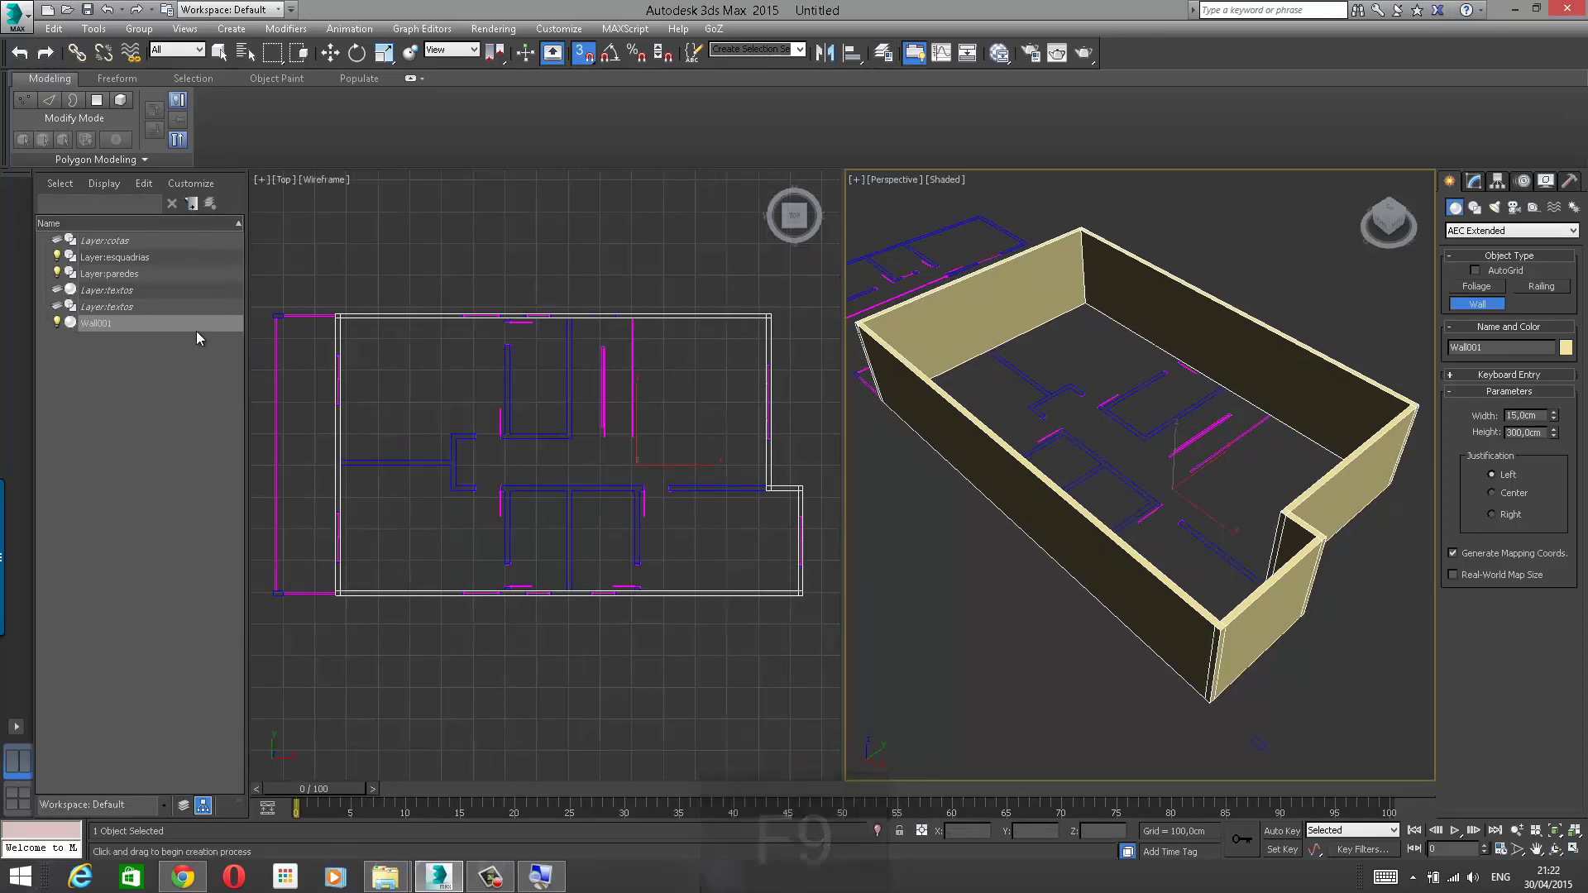
Step: Examine the closed outer wall and the interior partition outlines from several angles in the Perspective view
{"action": "middle_click_drag", "start_coordinate": [1162, 446], "coordinate": [1190, 368], "text": "alt"}
{"action": "scroll", "coordinate": [1120, 436], "scroll_direction": "up", "scroll_amount": 3}
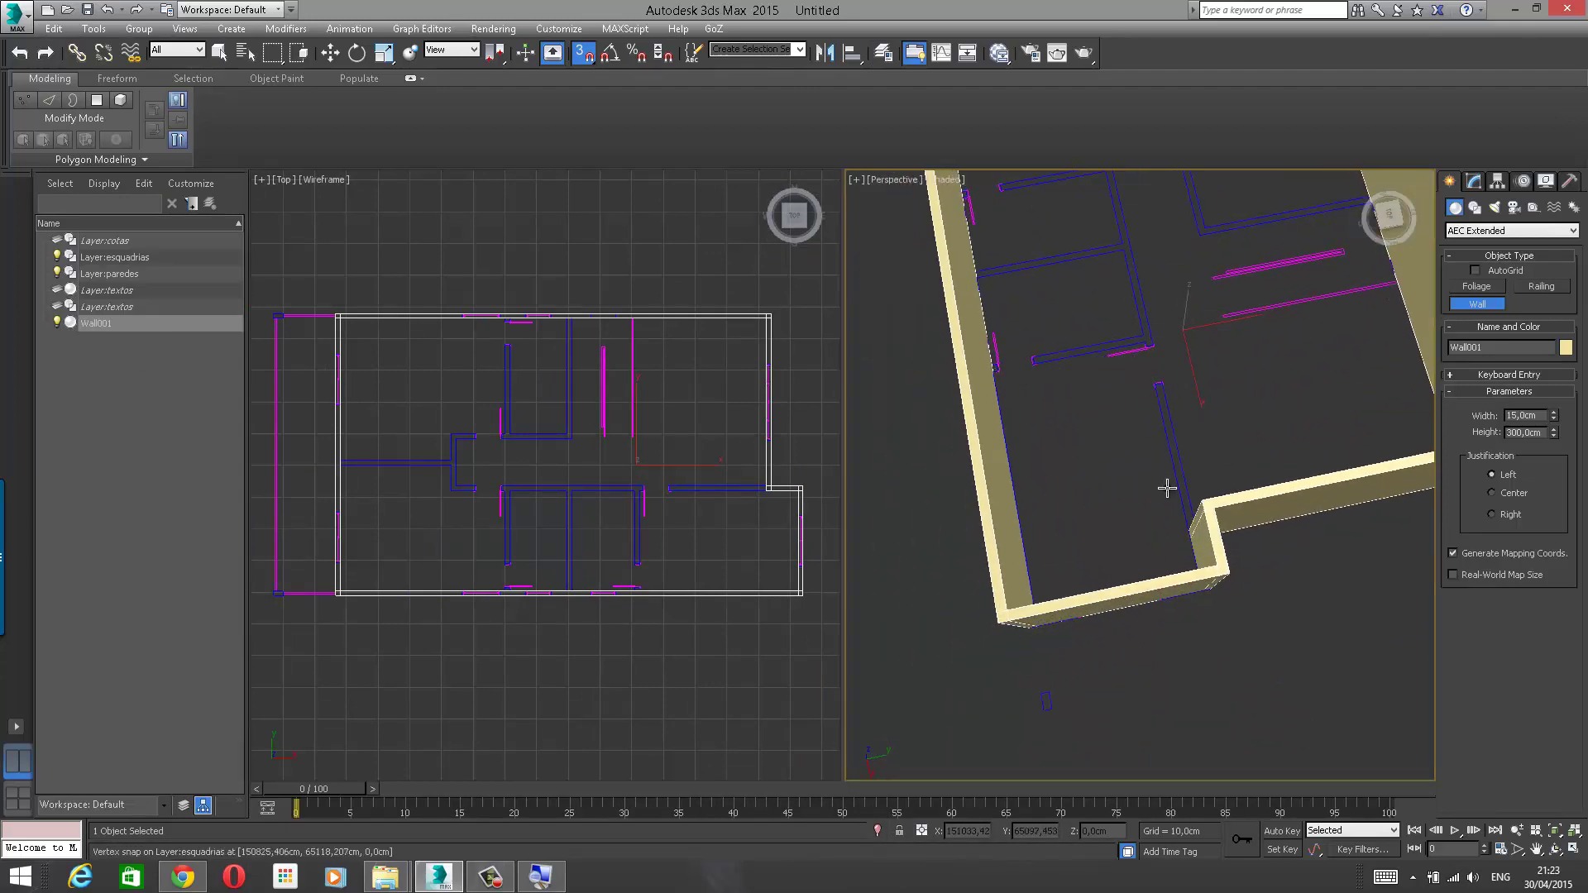
{"action": "mouse_move", "coordinate": [1169, 479]}
{"action": "middle_mouse_down", "text": "alt"}
{"action": "mouse_move", "coordinate": [1208, 460]}
{"action": "mouse_move", "coordinate": [1151, 464]}
{"action": "mouse_move", "coordinate": [1166, 447]}
{"action": "mouse_move", "coordinate": [1090, 460]}
{"action": "mouse_move", "coordinate": [1194, 420]}
{"action": "mouse_move", "coordinate": [1127, 494]}
{"action": "mouse_move", "coordinate": [1104, 432]}
{"action": "mouse_move", "coordinate": [1278, 582]}
{"action": "middle_mouse_up", "text": "alt"}
{"action": "scroll", "coordinate": [1176, 424], "scroll_direction": "up", "scroll_amount": 2}
{"action": "mouse_move", "coordinate": [1084, 422]}
{"action": "middle_mouse_down"}
{"action": "mouse_move", "coordinate": [1201, 504]}
{"action": "mouse_move", "coordinate": [1356, 518]}
{"action": "middle_mouse_up"}
{"action": "middle_click_drag", "start_coordinate": [1179, 420], "coordinate": [1039, 425]}
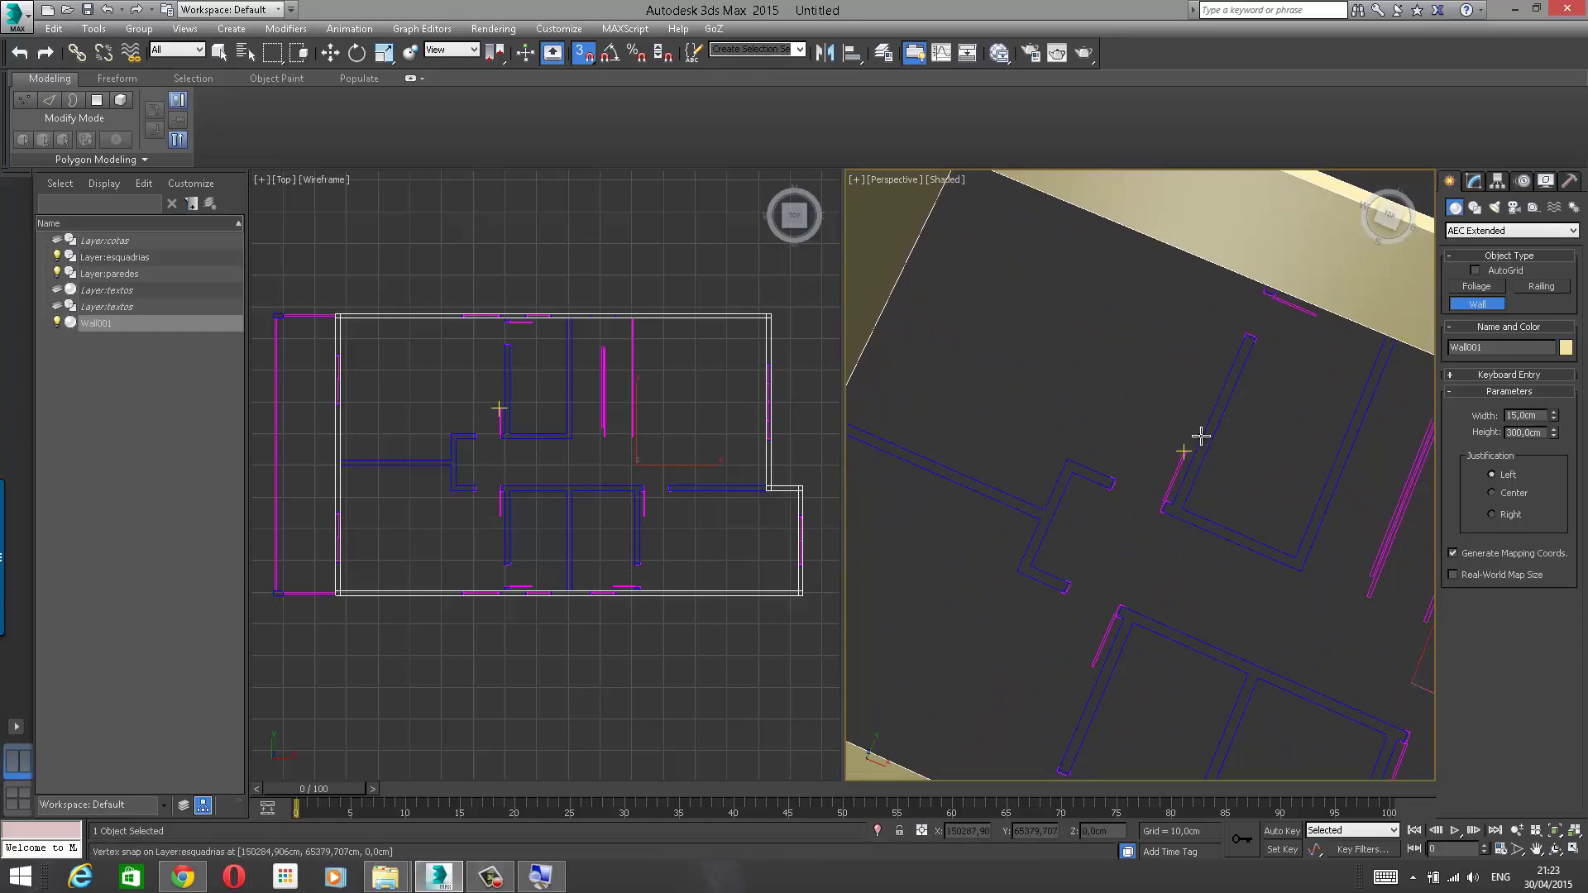
{"action": "middle_click_drag", "start_coordinate": [1198, 436], "coordinate": [1119, 443]}
{"action": "scroll", "coordinate": [1164, 389], "scroll_direction": "down", "scroll_amount": 2}
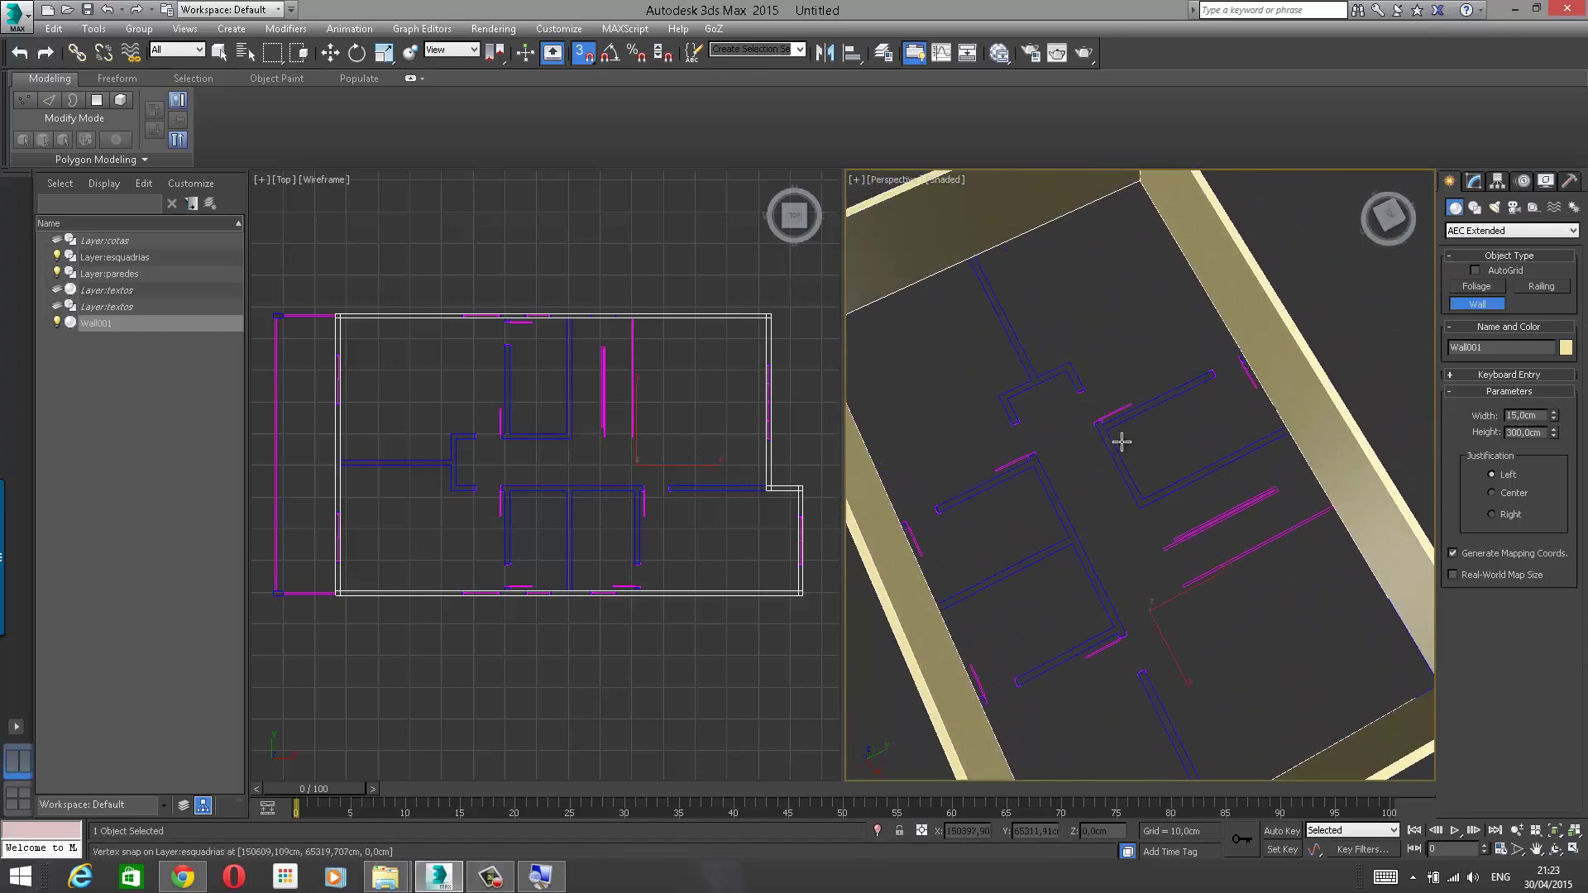
{"action": "scroll", "coordinate": [1120, 444], "scroll_direction": "up", "scroll_amount": 2}
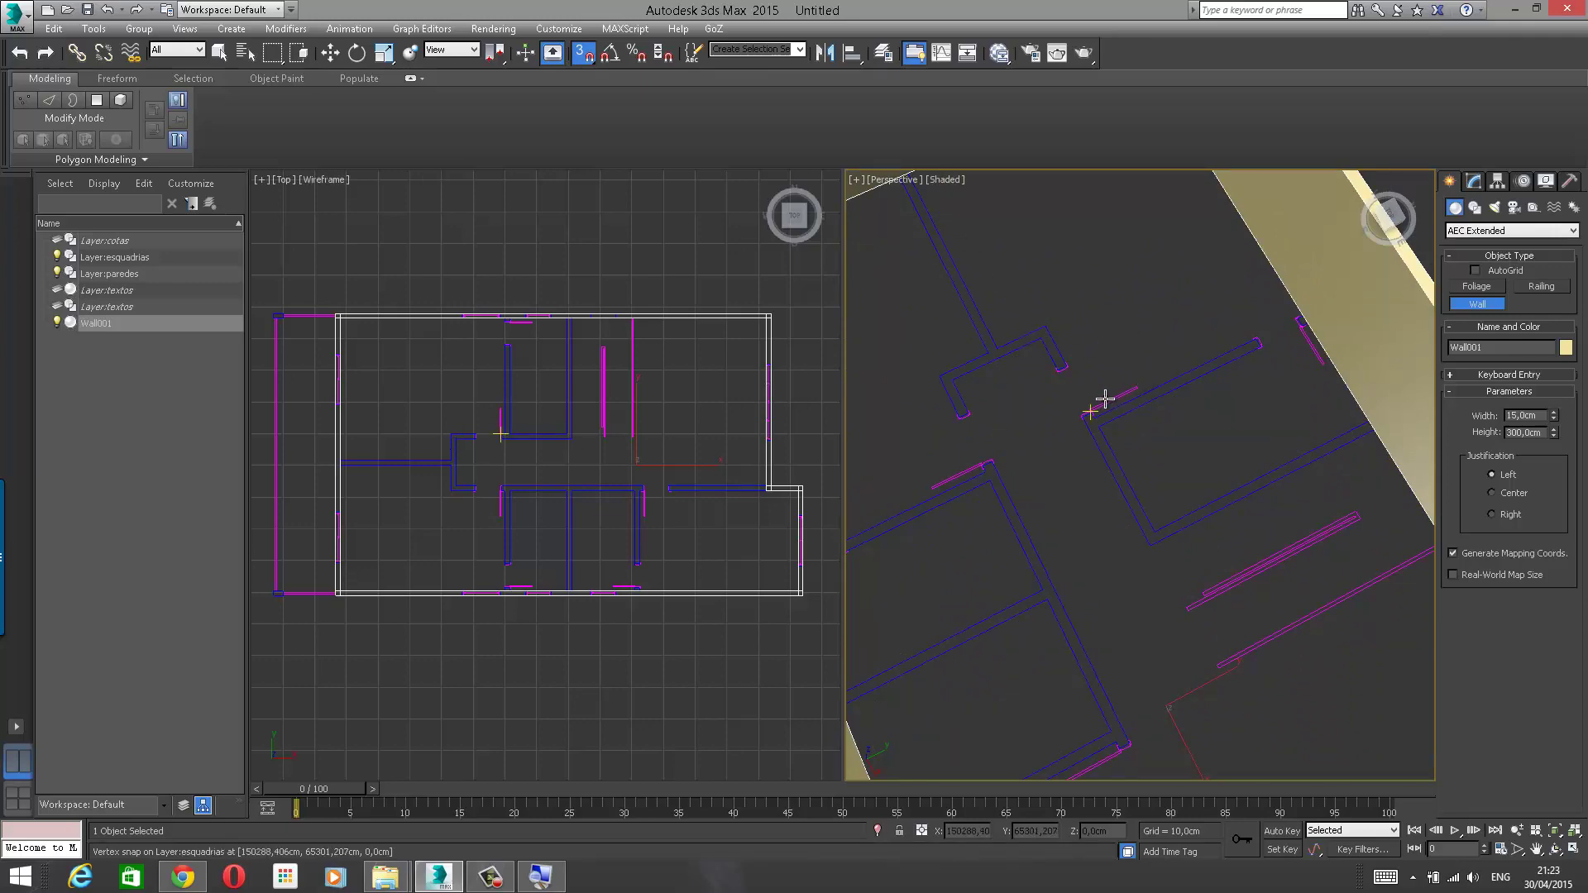
{"action": "middle_click_drag", "start_coordinate": [1103, 399], "coordinate": [1120, 369], "text": "alt"}
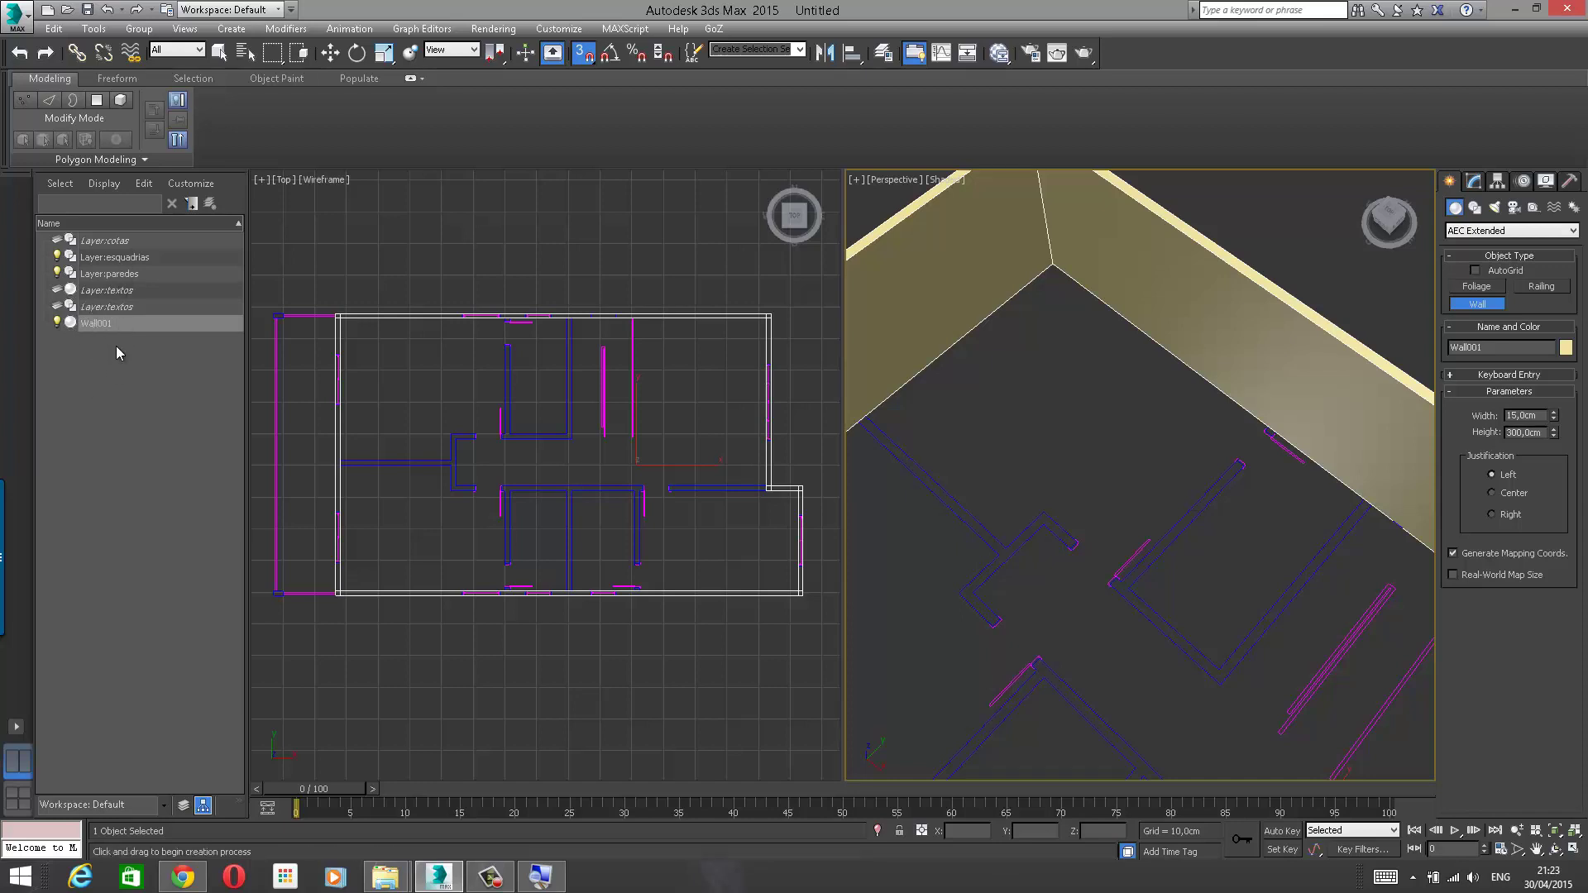
{"action": "scroll", "coordinate": [1056, 414], "scroll_direction": "down", "scroll_amount": 4}
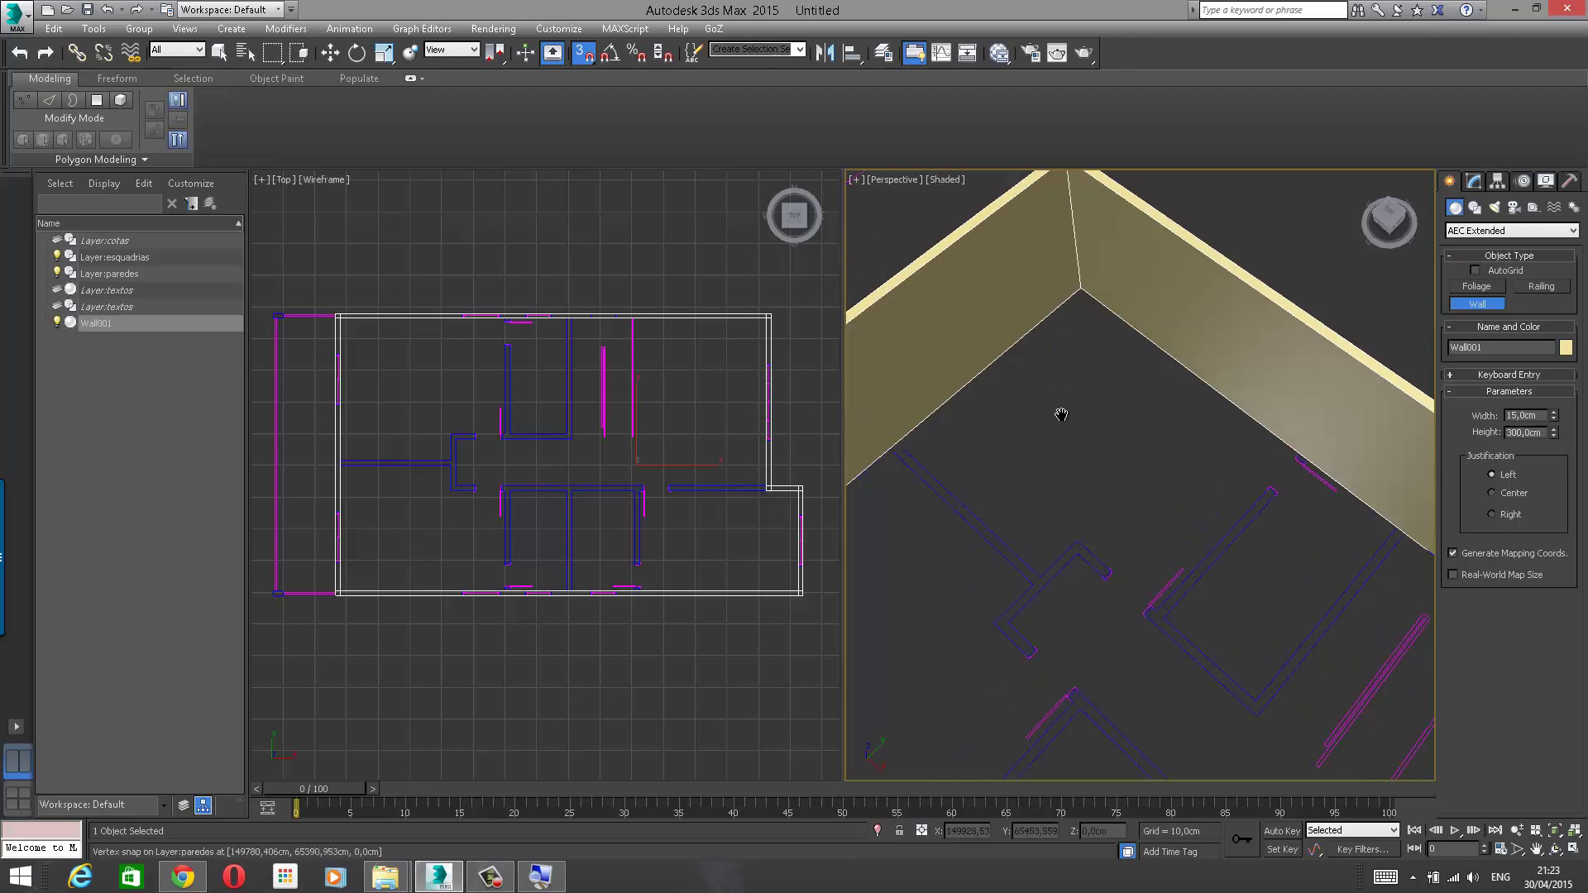
{"action": "scroll", "coordinate": [1064, 364], "scroll_direction": "up", "scroll_amount": 5}
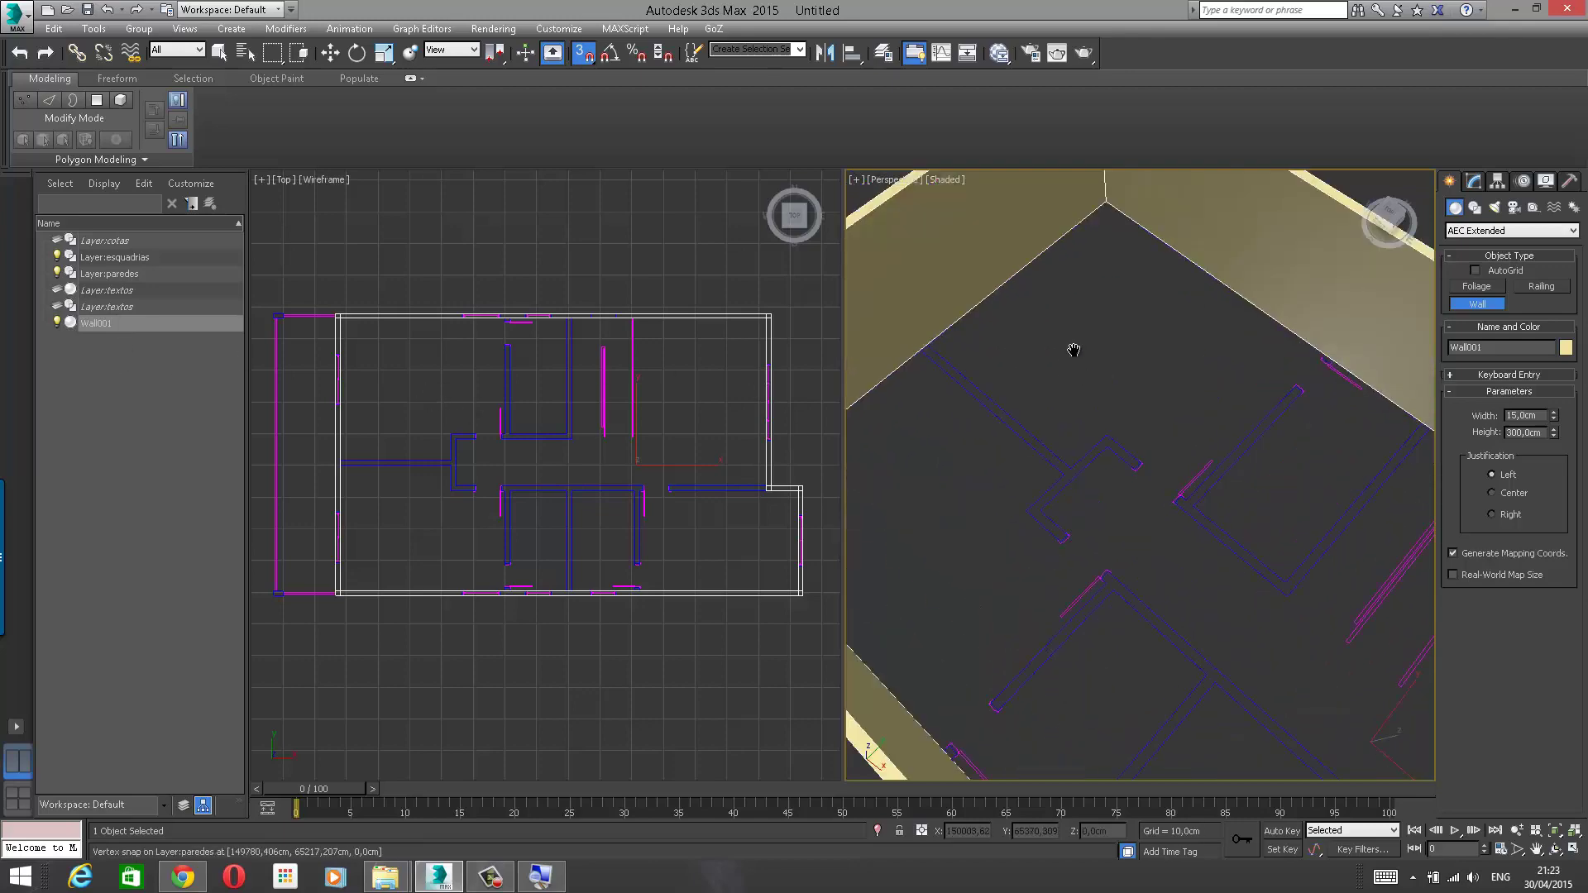
{"action": "scroll", "coordinate": [1070, 344], "scroll_direction": "down", "scroll_amount": 6}
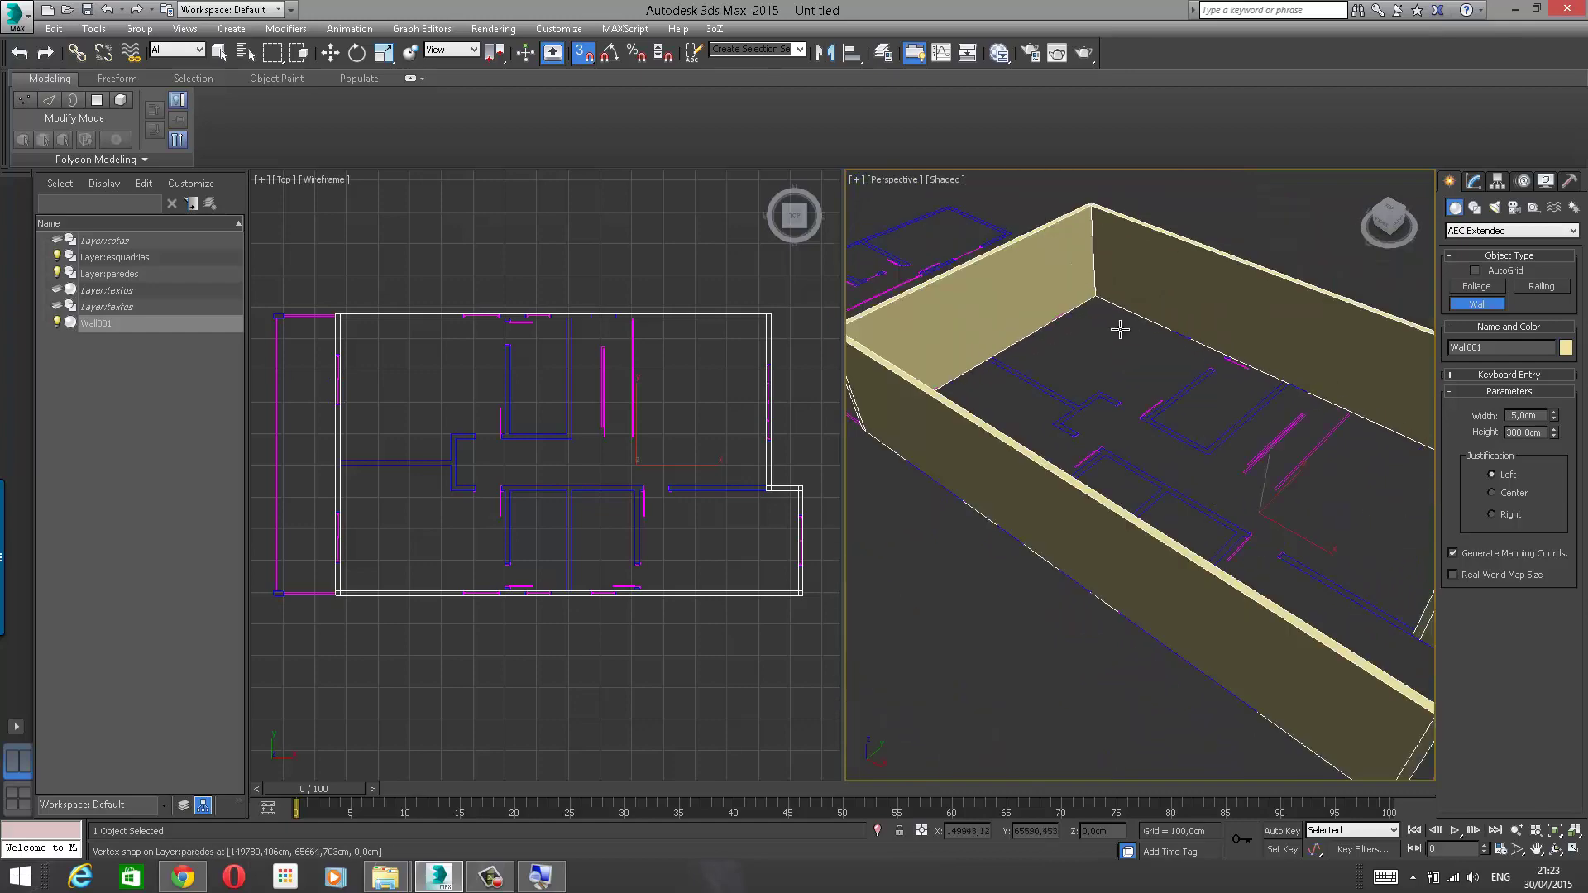
{"action": "scroll", "coordinate": [1099, 336], "scroll_direction": "up", "scroll_amount": 2}
{"action": "middle_click_drag", "start_coordinate": [1100, 337], "coordinate": [1229, 400], "text": "alt"}
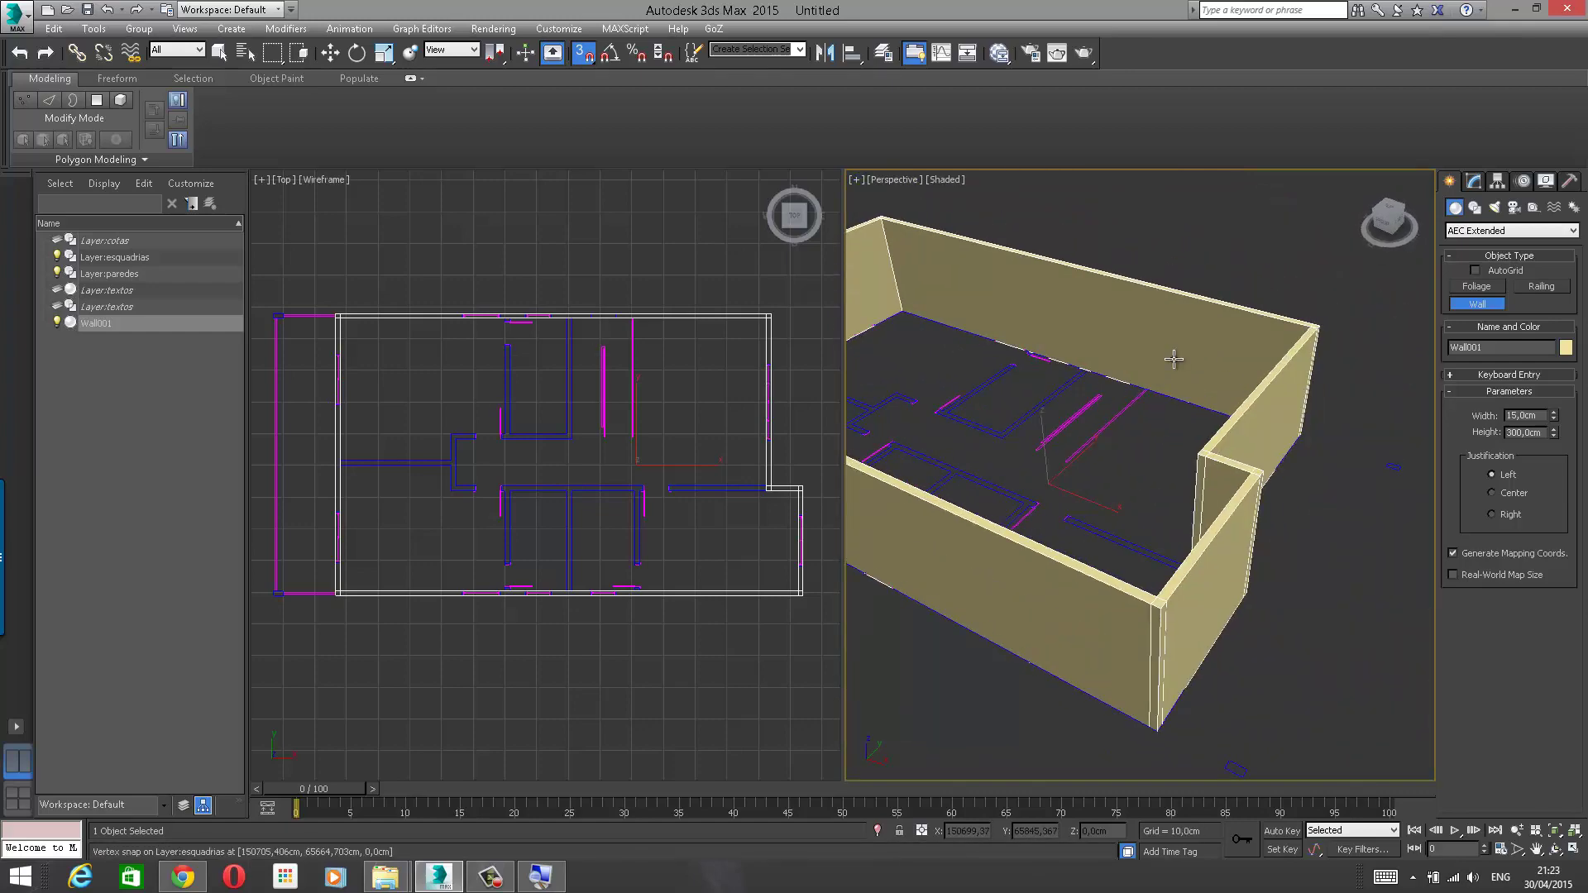
Step: Exit the Wall tool and inspect the closed outer wall in the Perspective view
{"action": "middle_click_drag", "start_coordinate": [1095, 364], "coordinate": [1120, 394]}
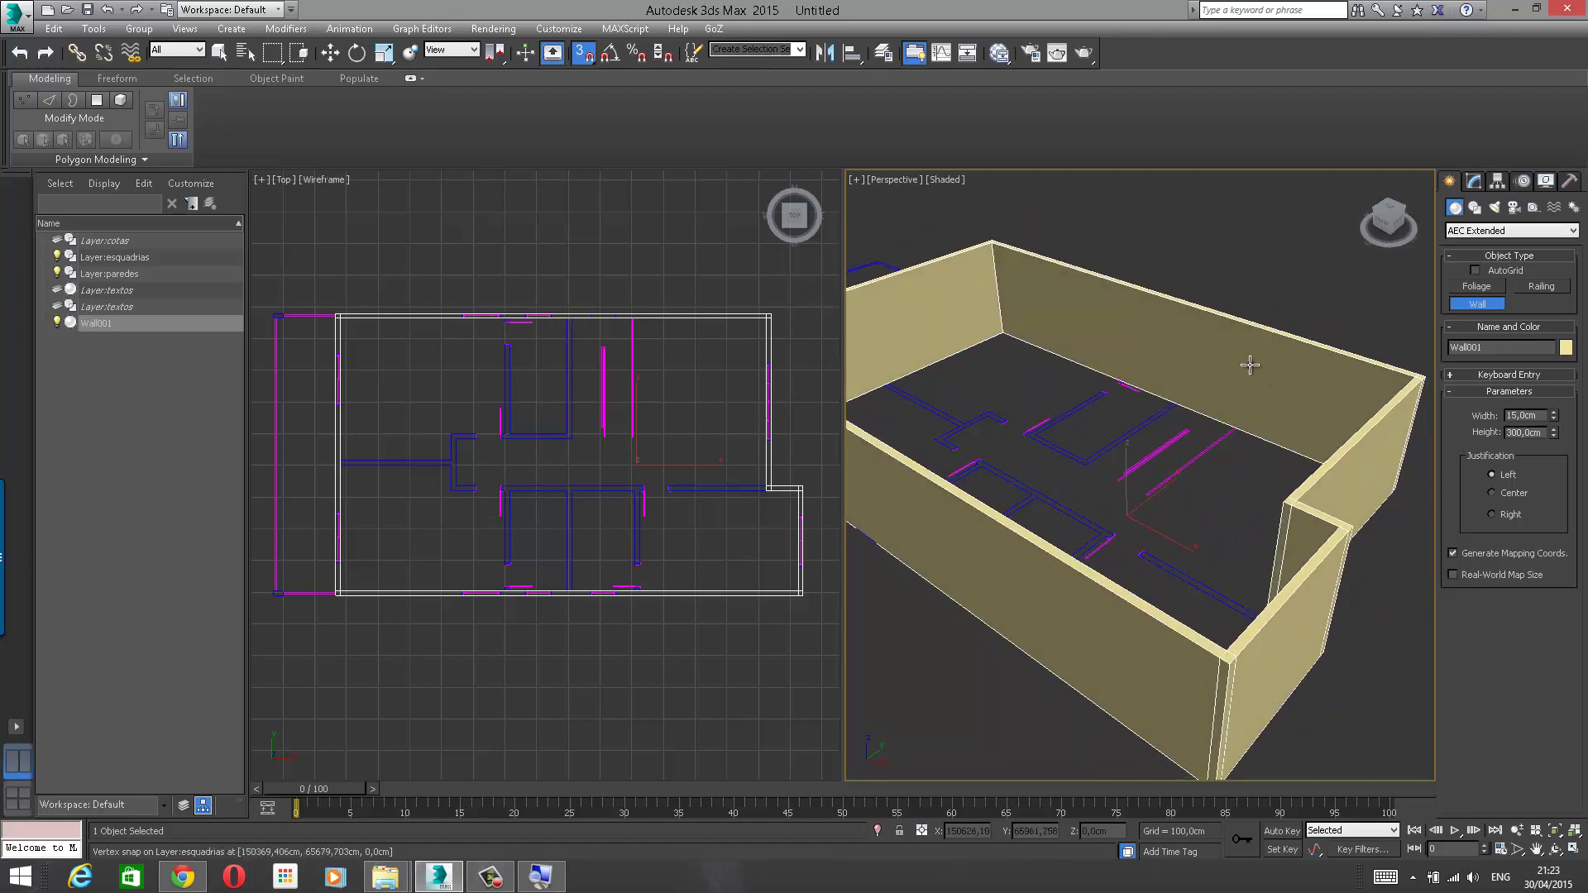
{"action": "scroll", "coordinate": [1147, 359], "scroll_direction": "up", "scroll_amount": 2}
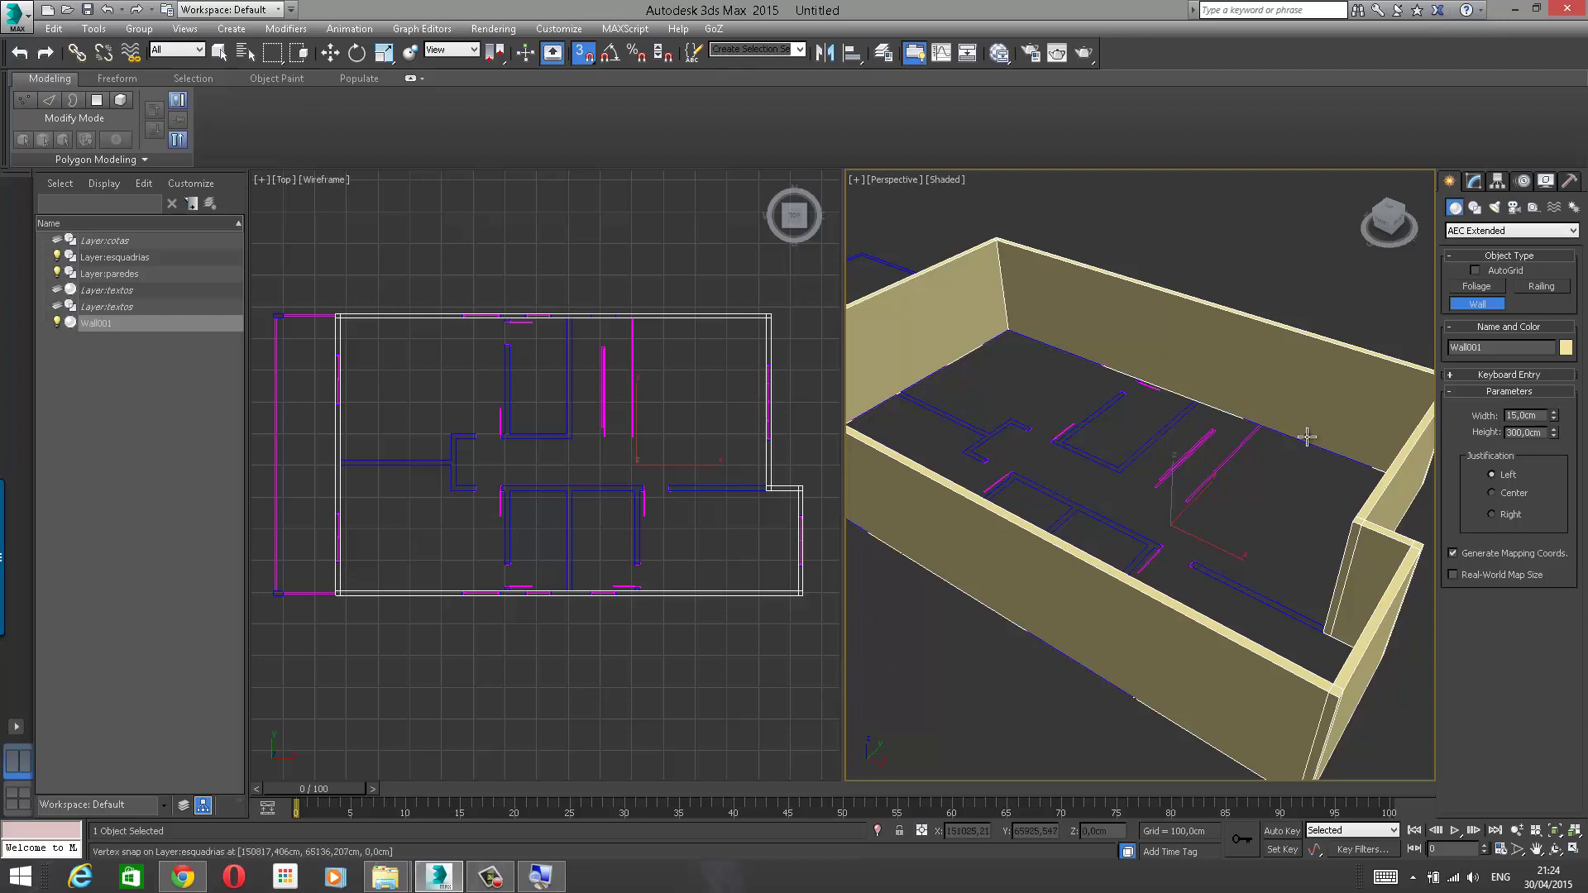
{"action": "middle_click_drag", "start_coordinate": [1302, 453], "coordinate": [1206, 394]}
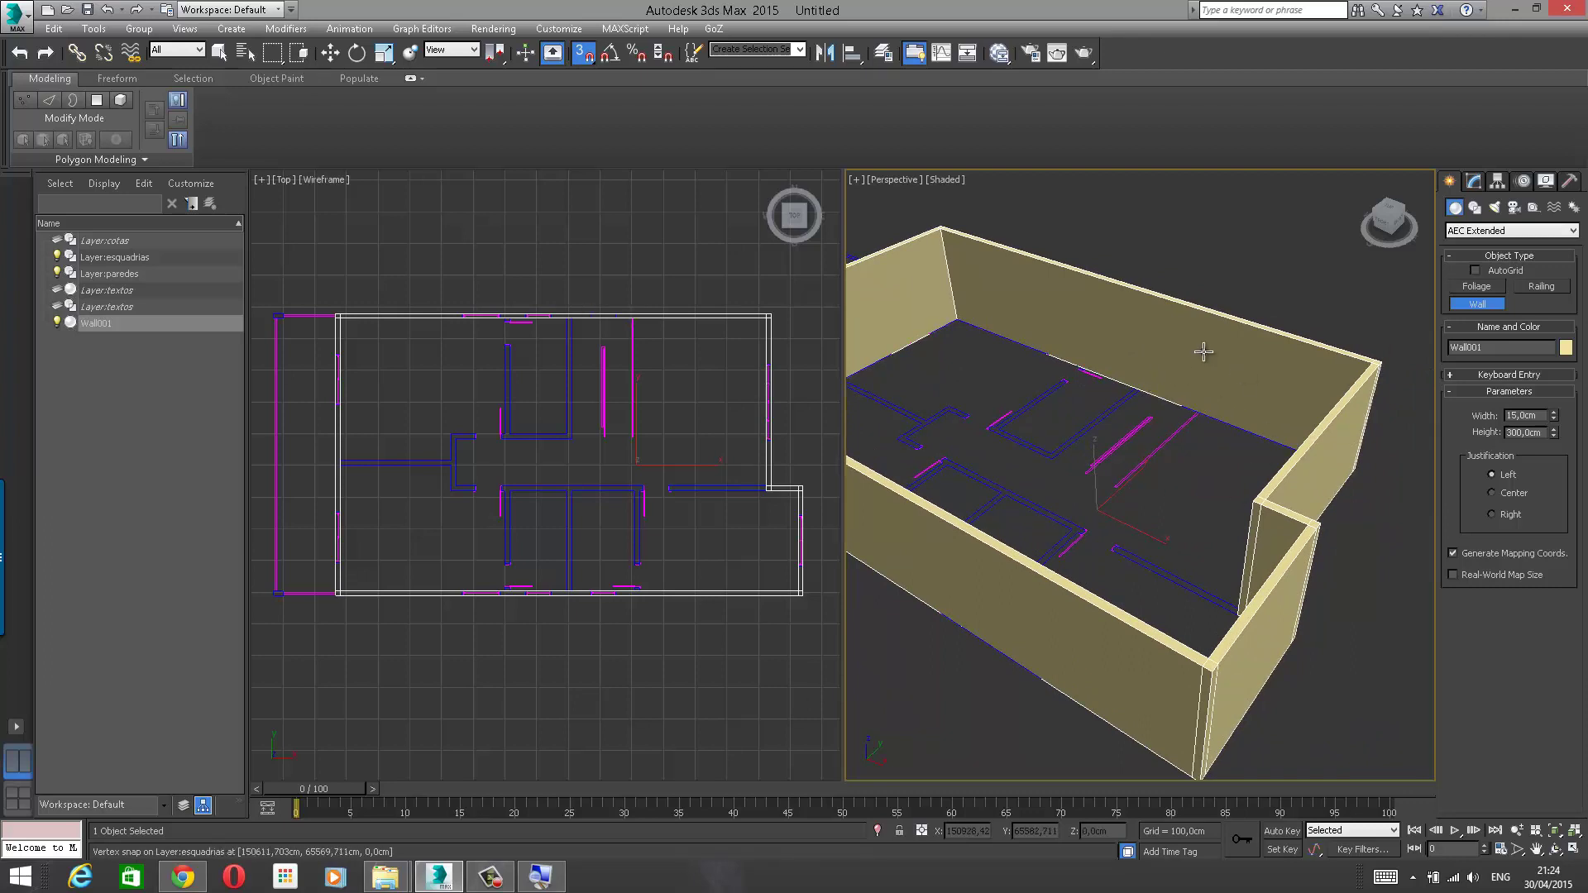
{"action": "right_click", "coordinate": [1209, 250]}
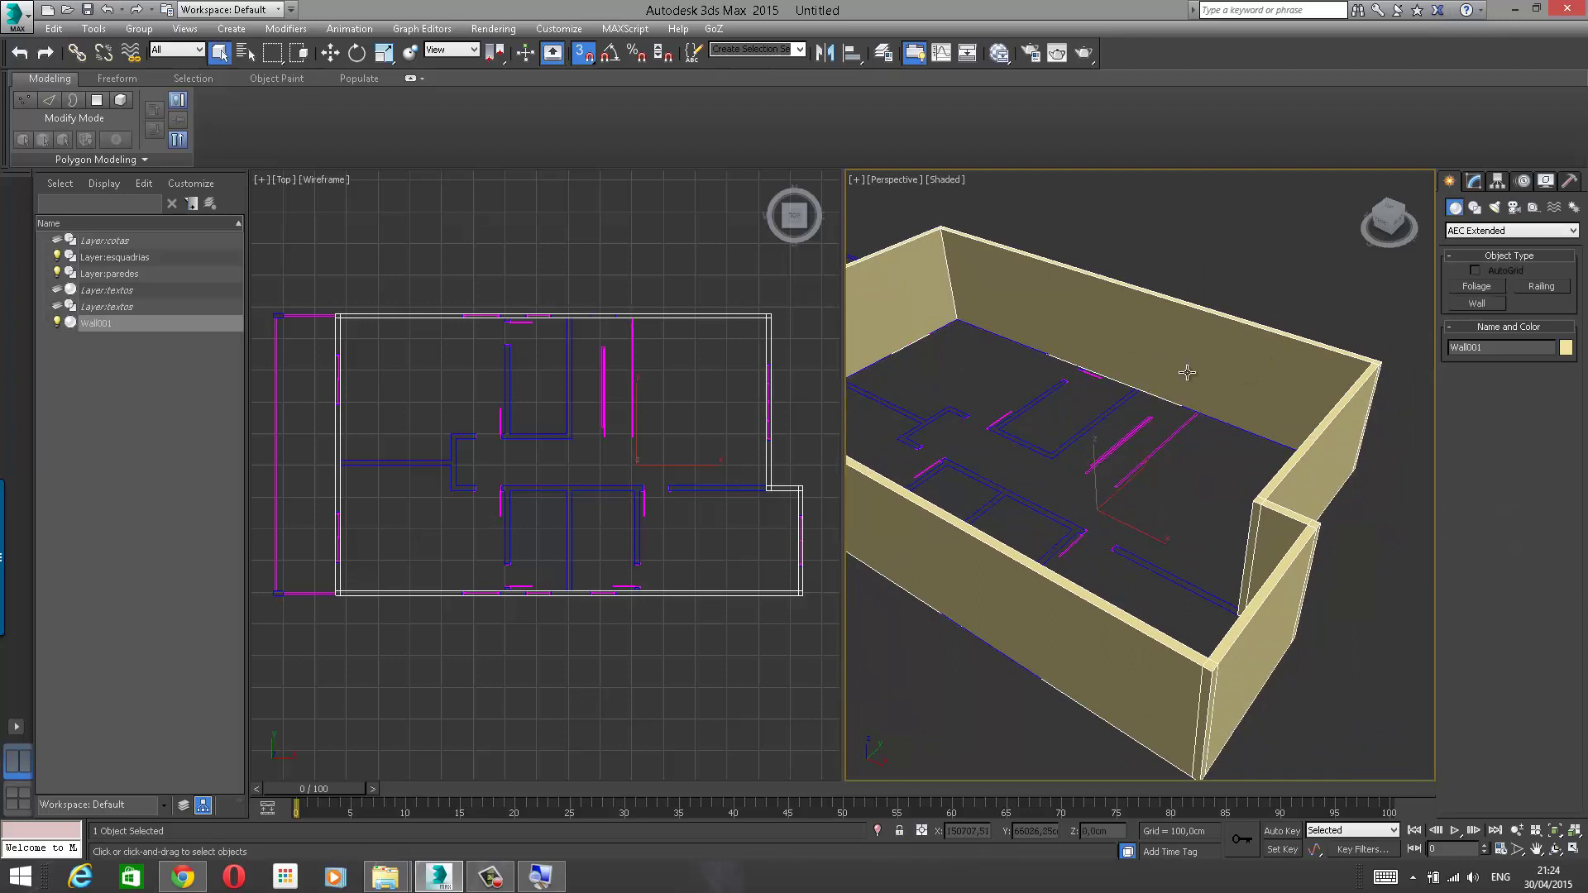
{"action": "middle_click_drag", "start_coordinate": [1145, 471], "coordinate": [1174, 475], "text": "alt"}
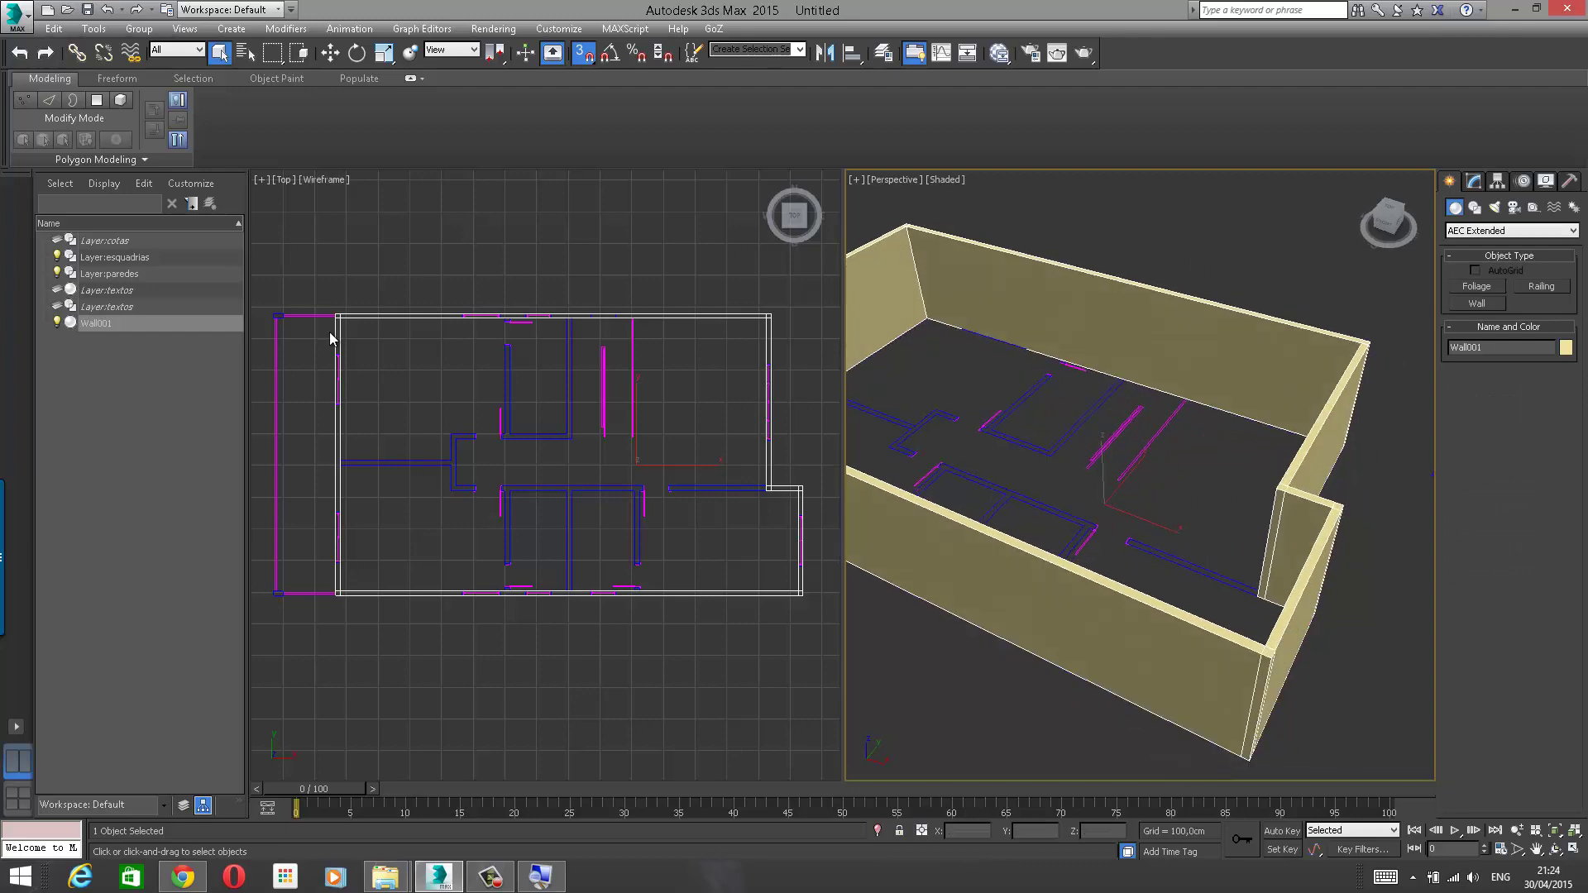
Step: Magnify the screen to 300% with the Windows Magnifier and examine the outer wall's entry in the scene object list
{"action": "key", "text": "super+plus"}
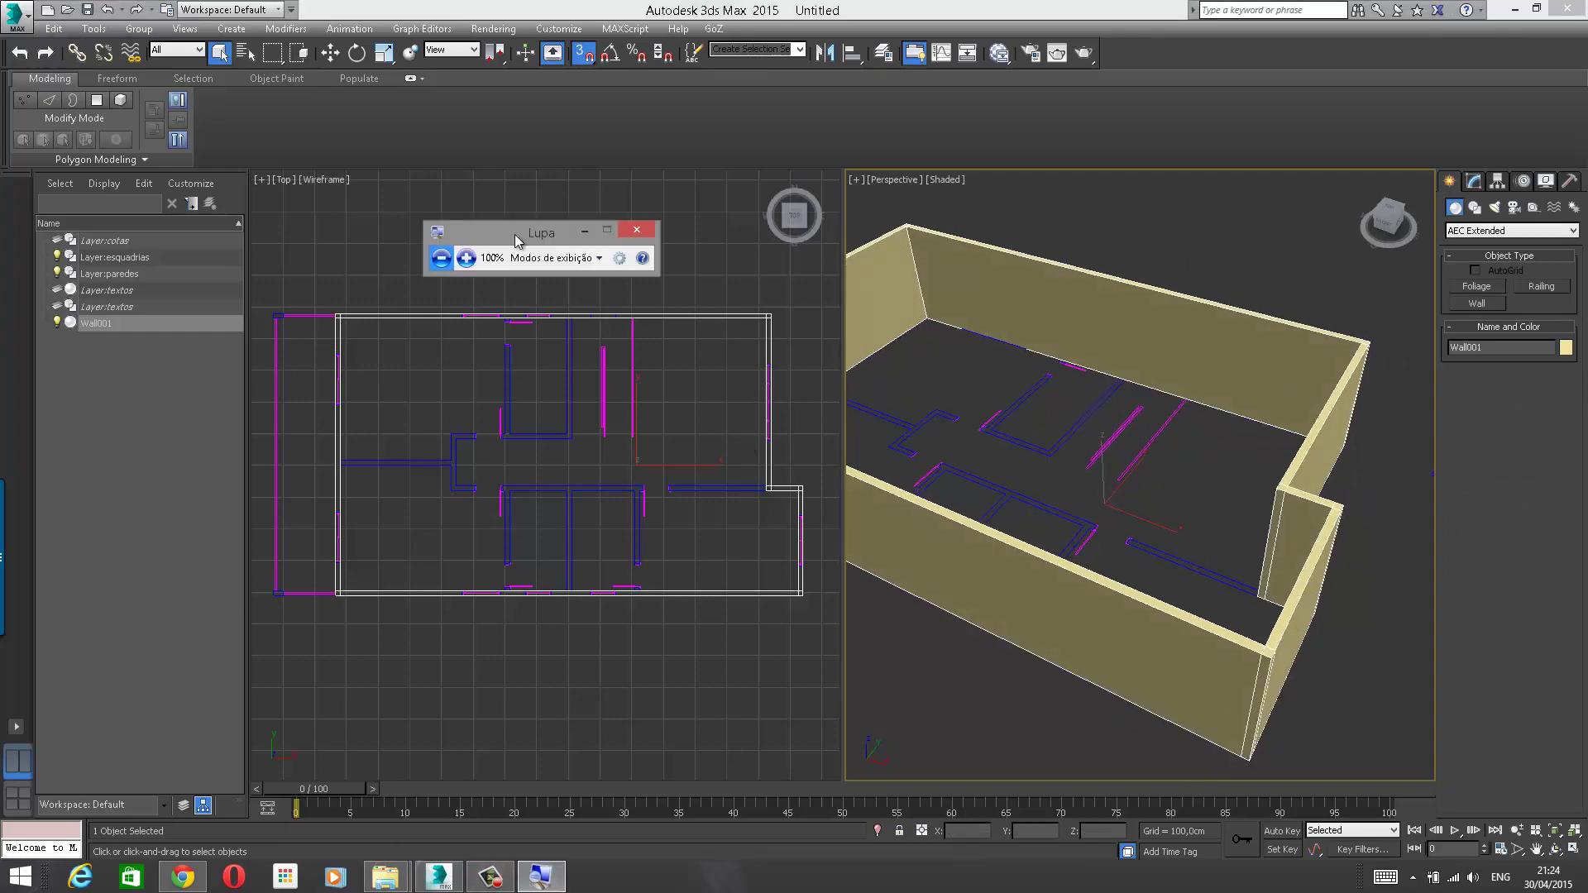
{"action": "left_click", "coordinate": [465, 265]}
{"action": "left_click", "coordinate": [465, 264]}
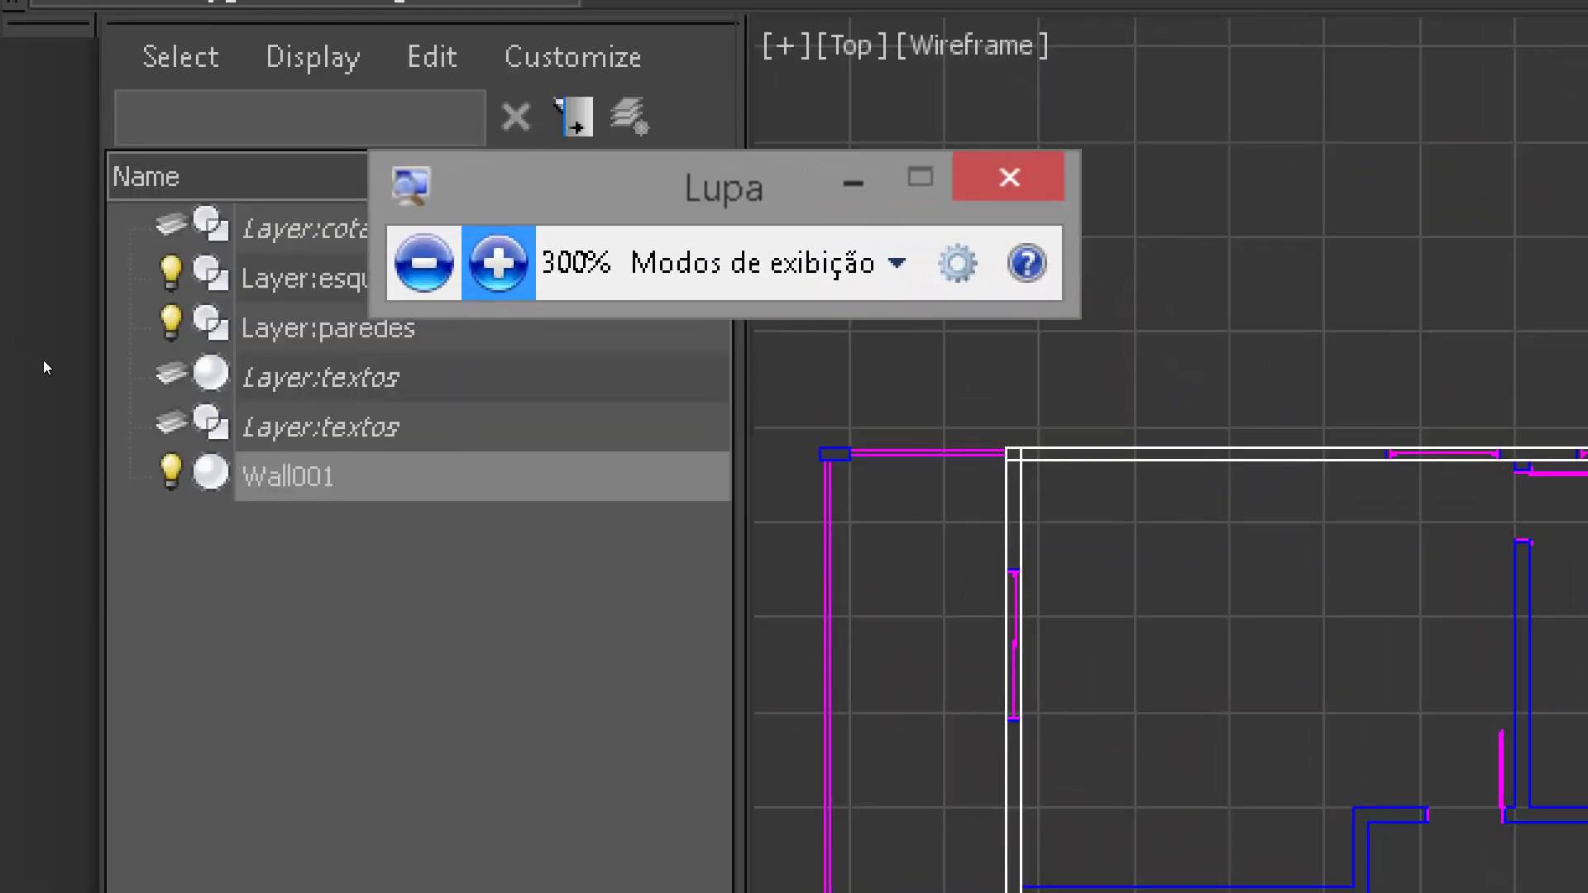
{"action": "left_click", "coordinate": [290, 476]}
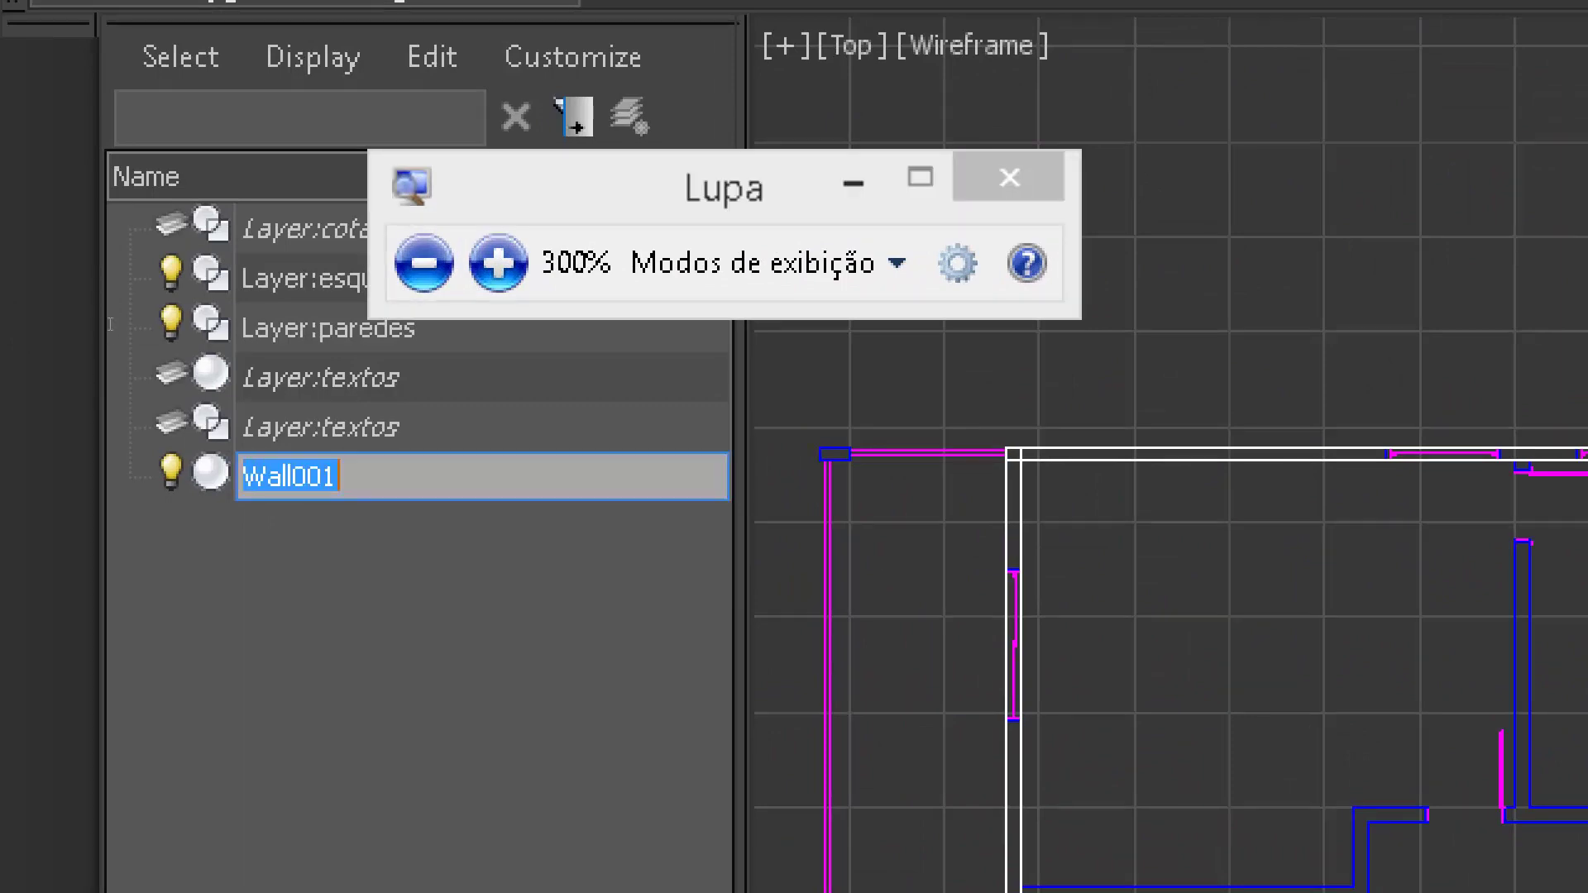
{"action": "key", "text": "Escape"}
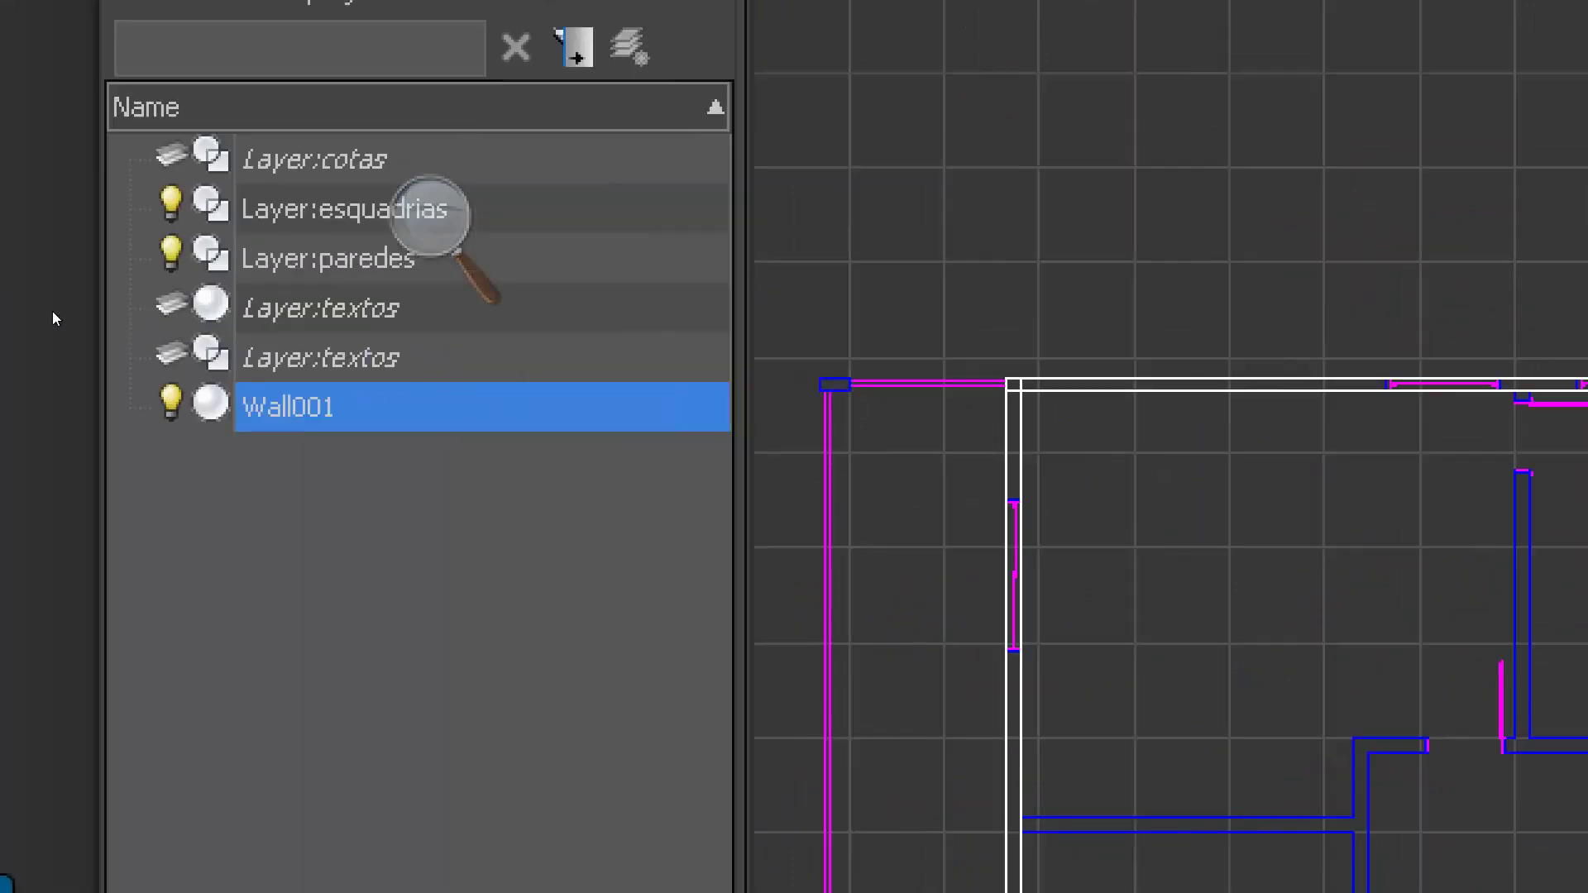
Step: Rename the Wall001 object as parede_externa in the scene list
{"action": "left_click", "coordinate": [122, 321]}
{"action": "left_click_drag", "start_coordinate": [122, 321], "coordinate": [52, 325]}
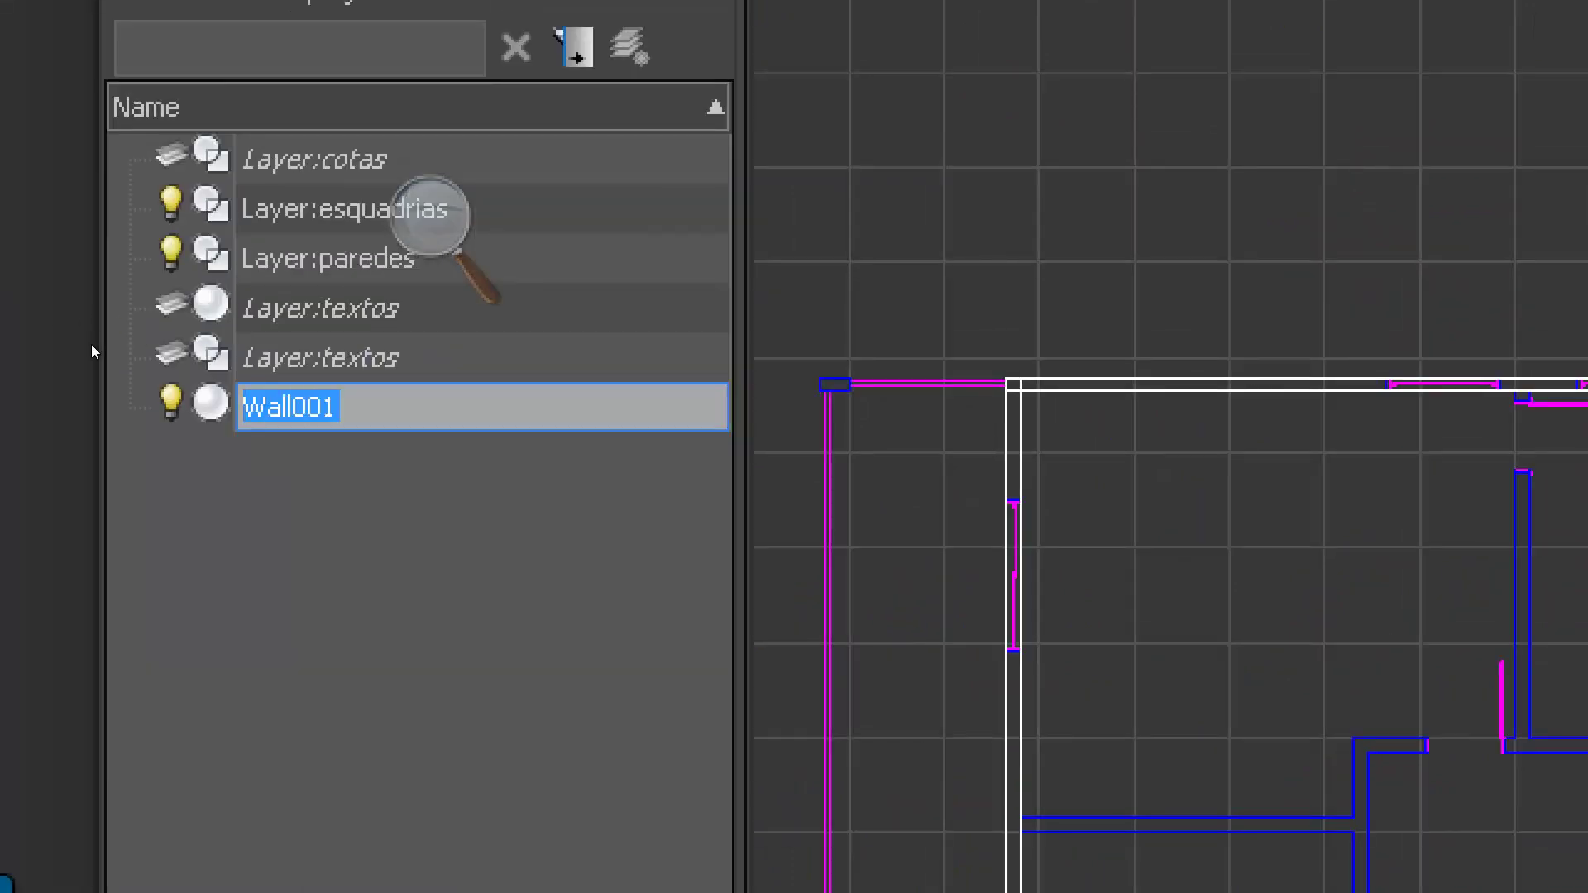
{"action": "type", "text": "parede"}
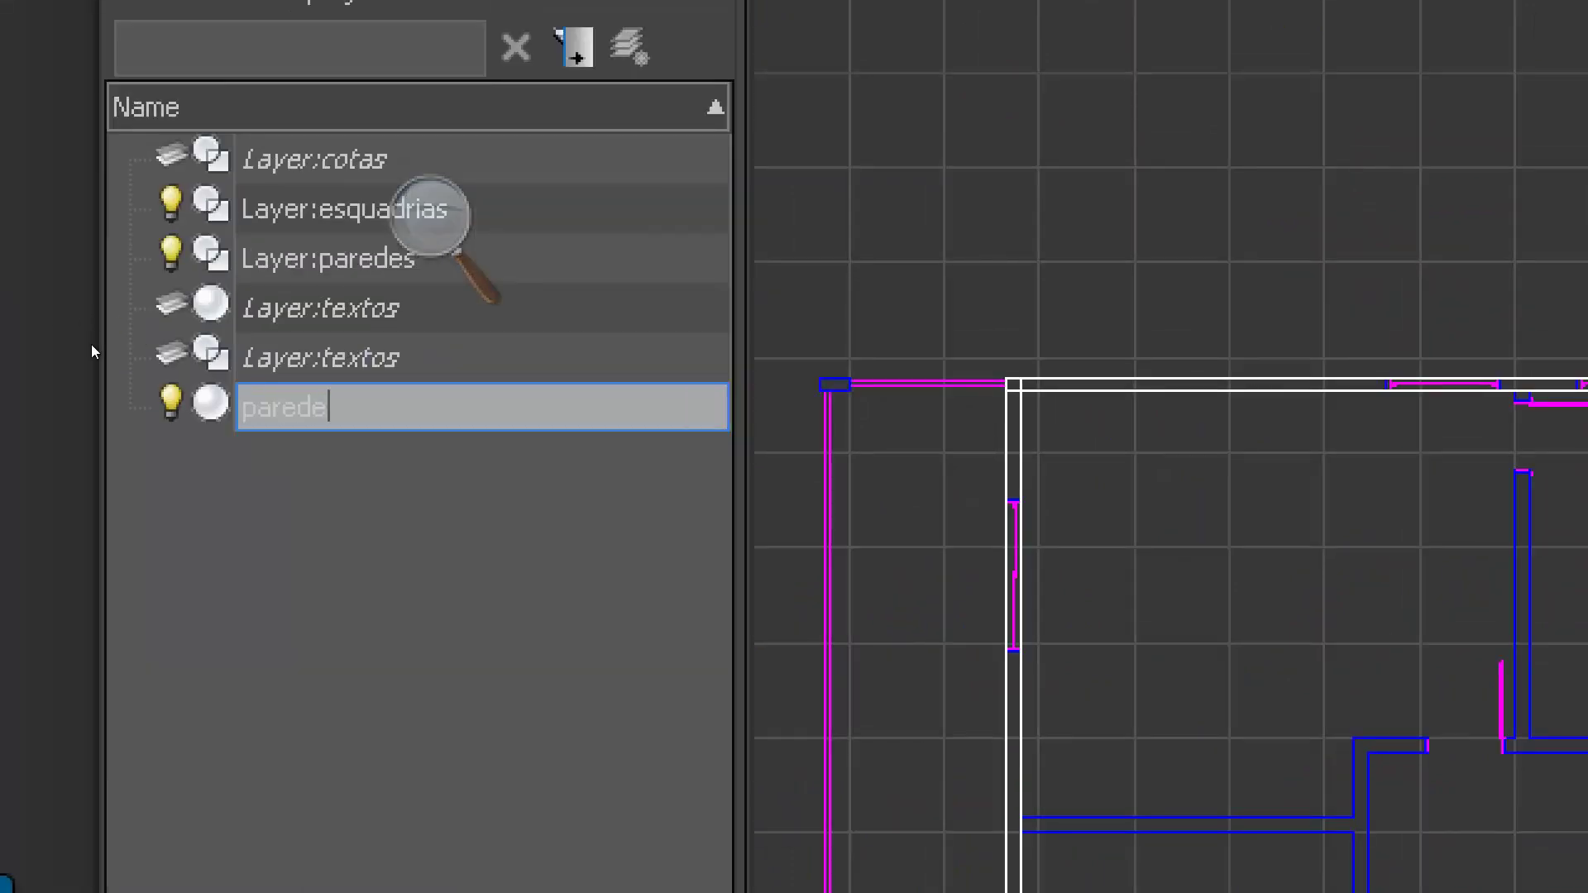
{"action": "type", "text": "_externa"}
{"action": "key", "text": "Return"}
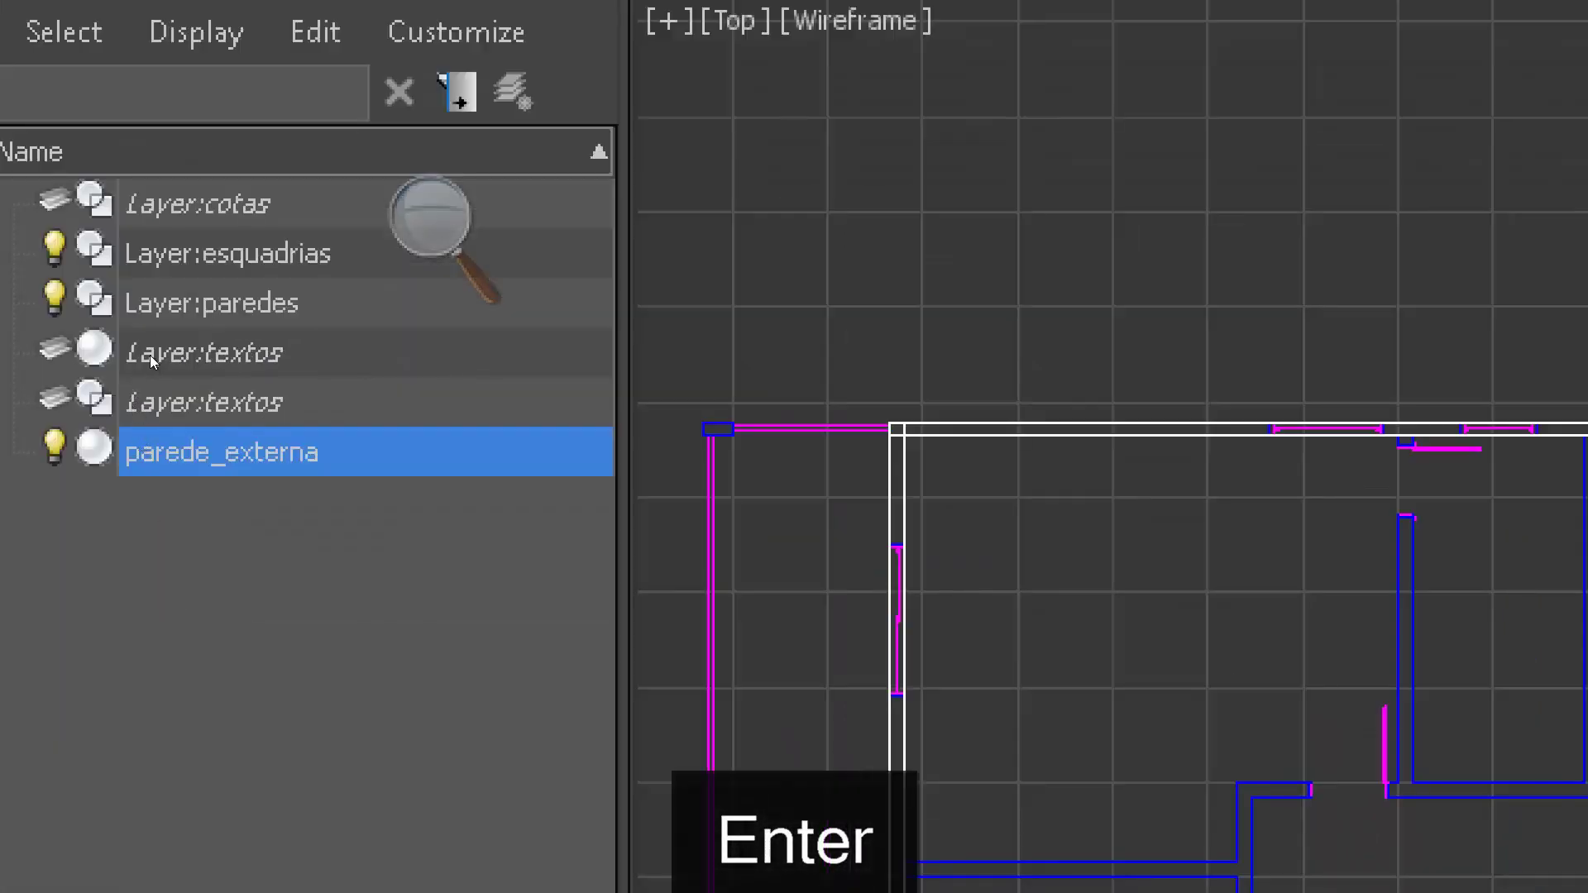
Step: Toggle the visibility of parede_externa off and on to compare the walls with the floor plan lines beneath them
{"action": "left_click", "coordinate": [432, 219]}
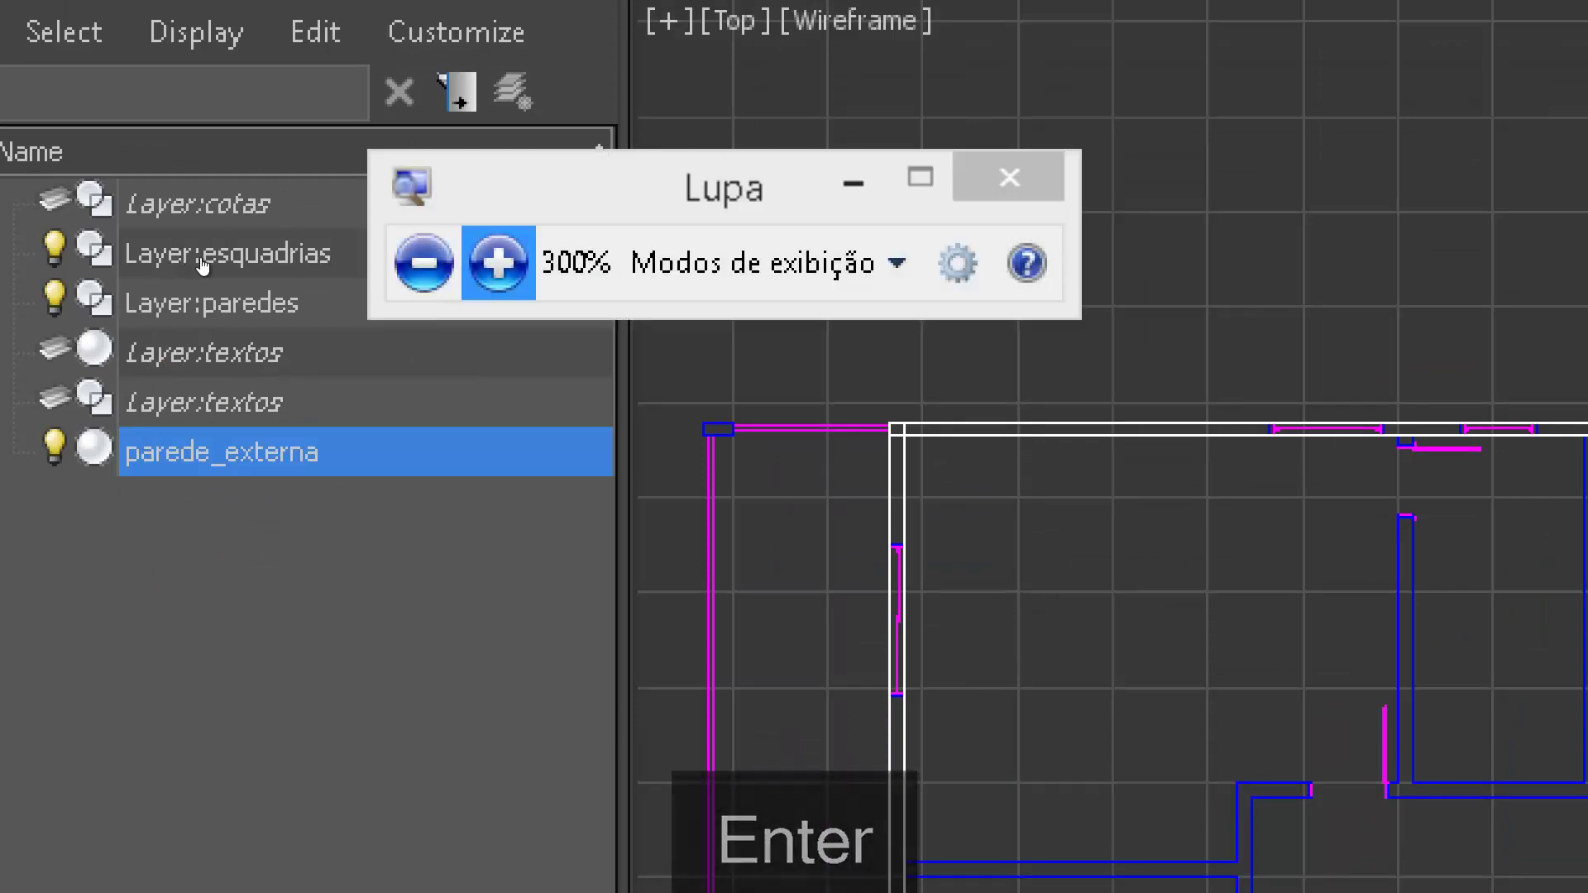
{"action": "left_click", "coordinate": [496, 263]}
{"action": "left_click", "coordinate": [403, 261]}
{"action": "left_click", "coordinate": [404, 261]}
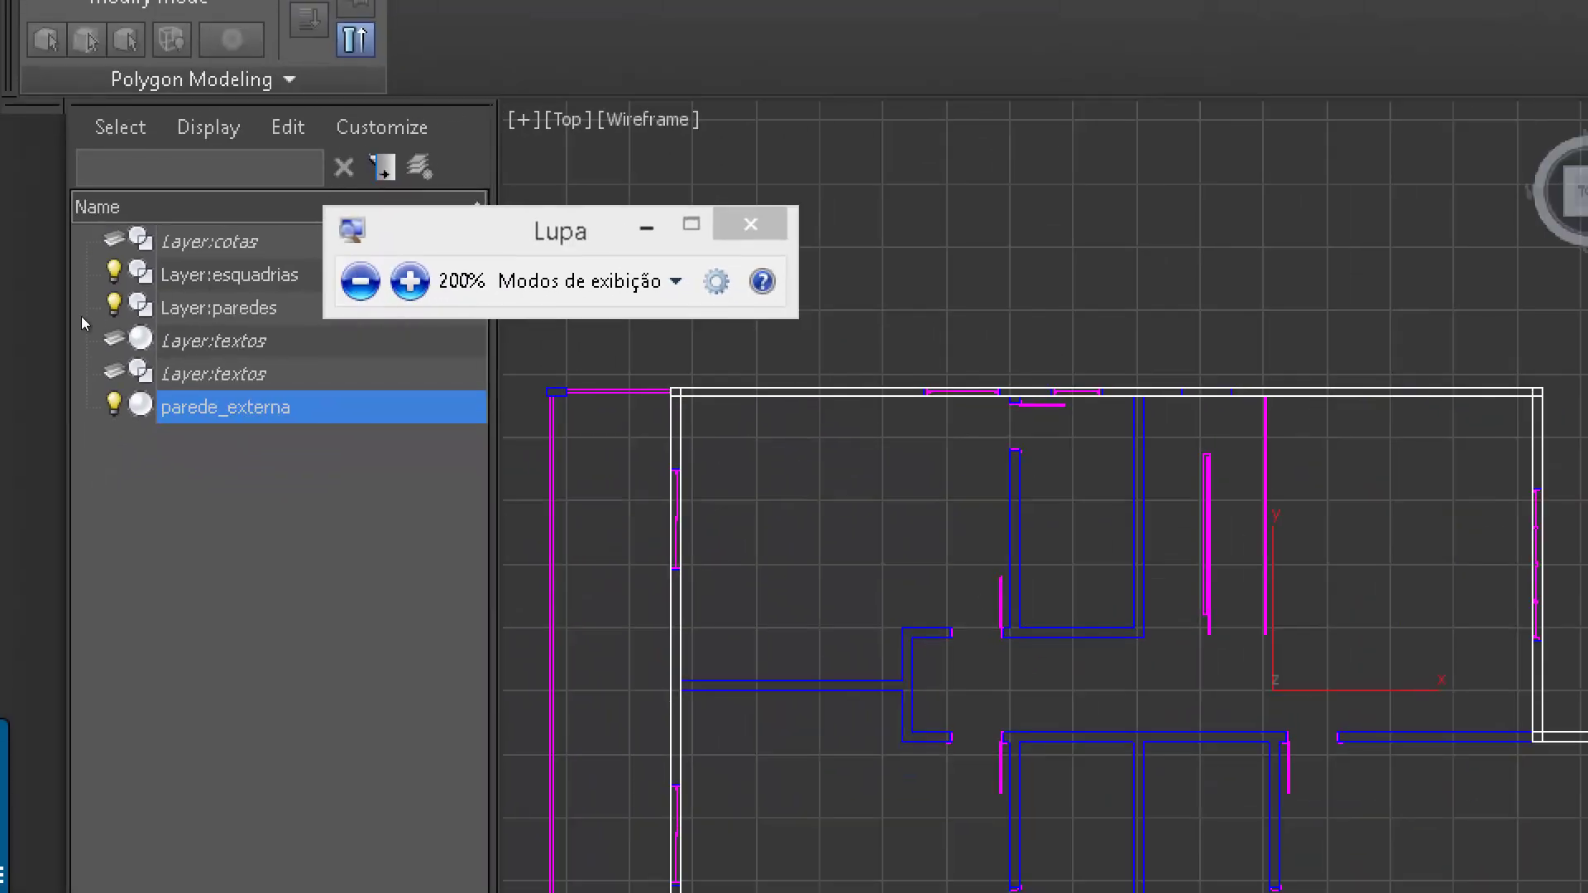
{"action": "left_click", "coordinate": [224, 267]}
{"action": "left_click", "coordinate": [218, 278]}
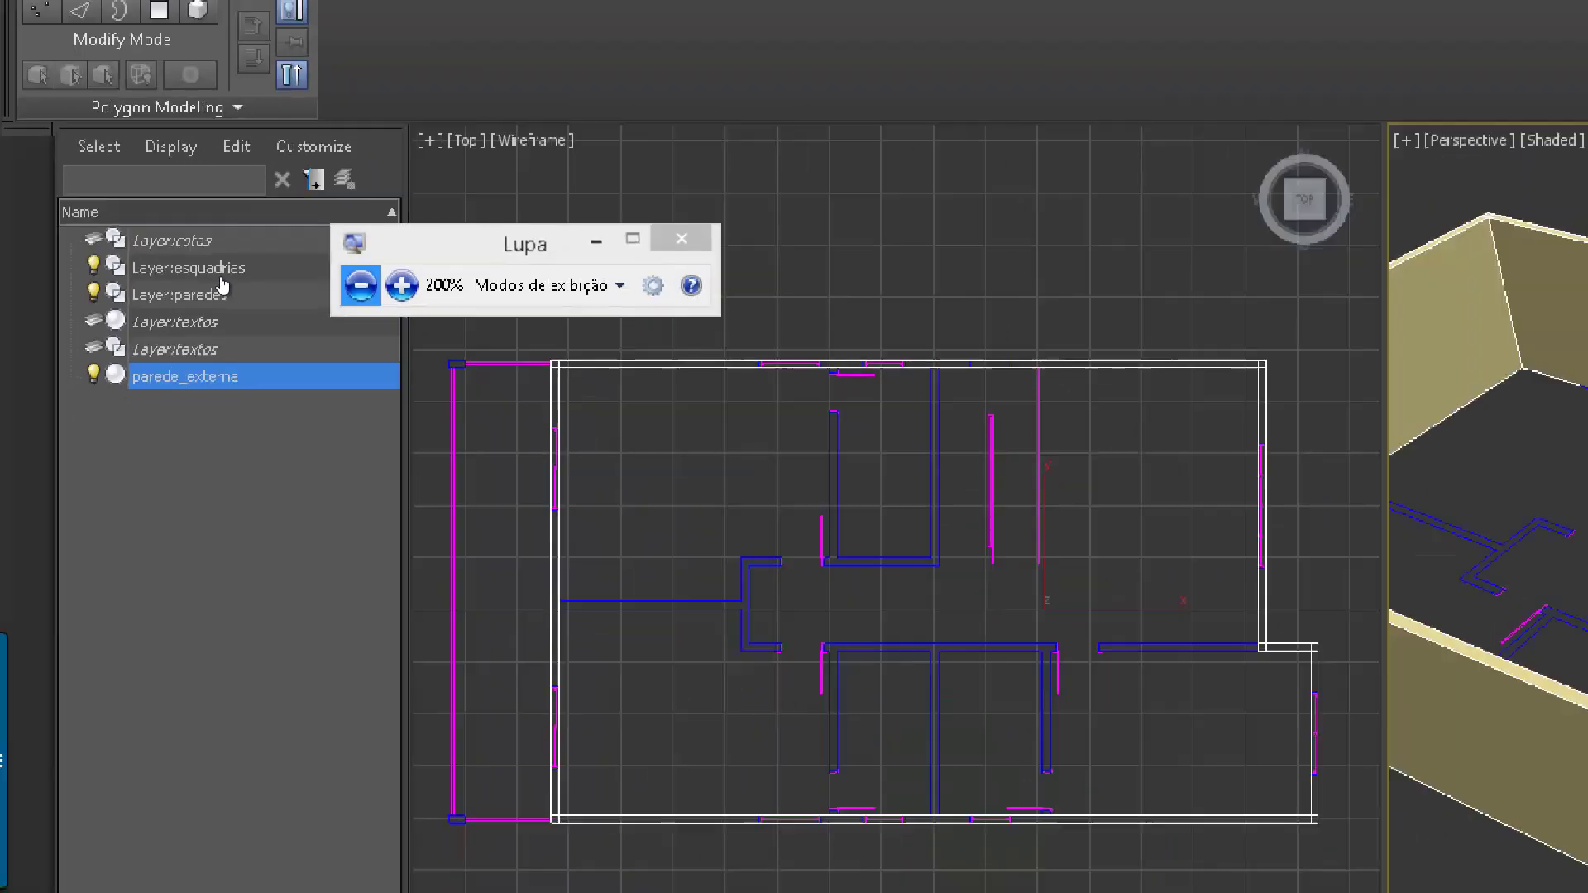
{"action": "left_click", "coordinate": [57, 323]}
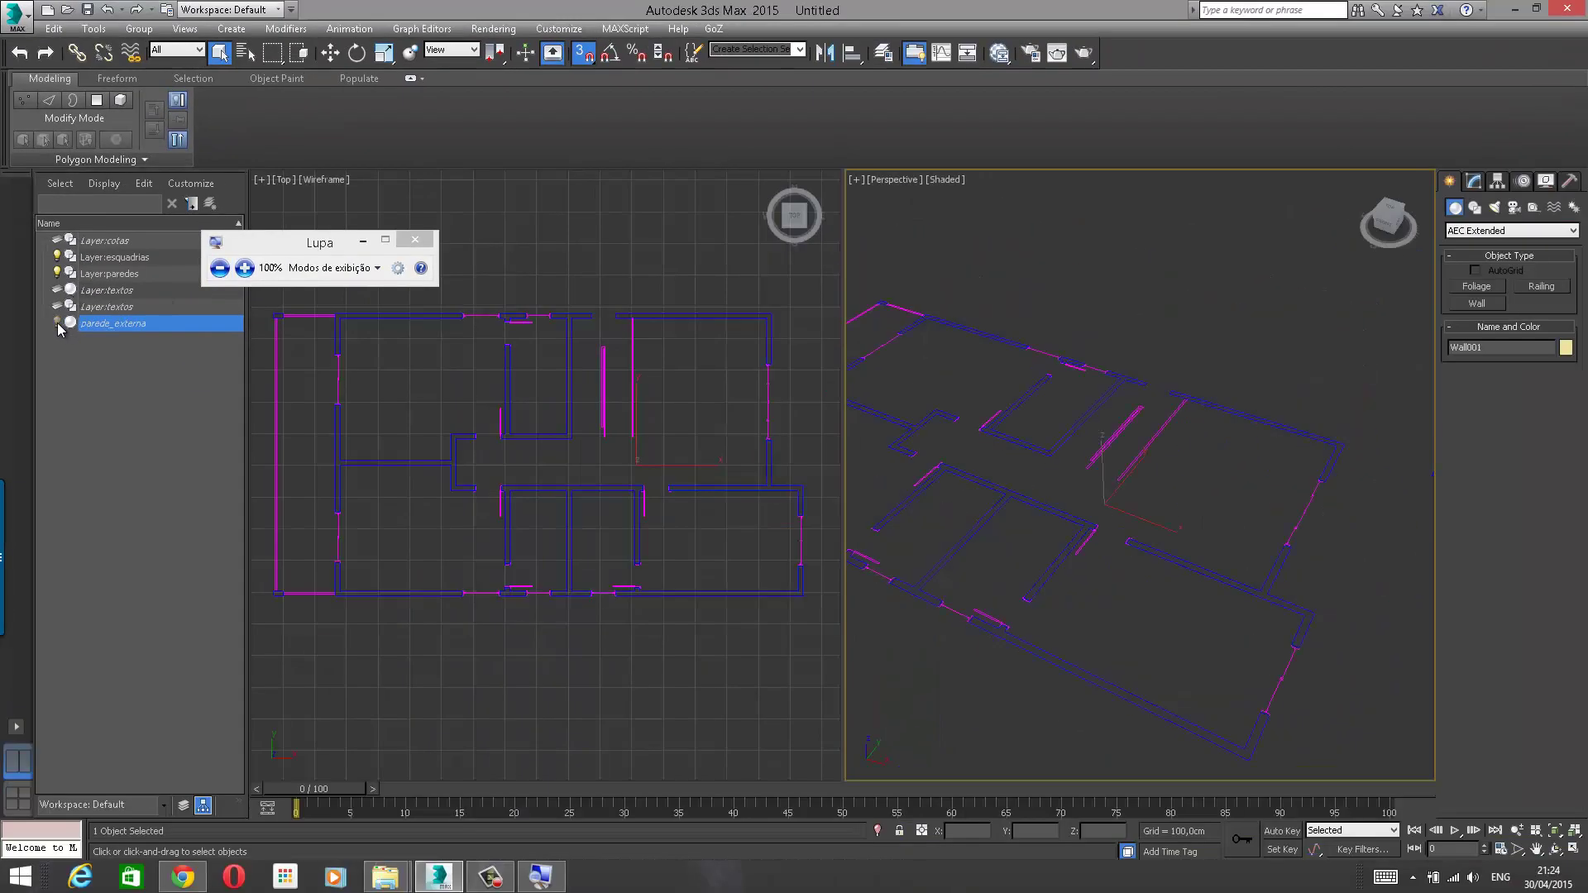
{"action": "left_click", "coordinate": [57, 322]}
{"action": "left_click", "coordinate": [57, 323]}
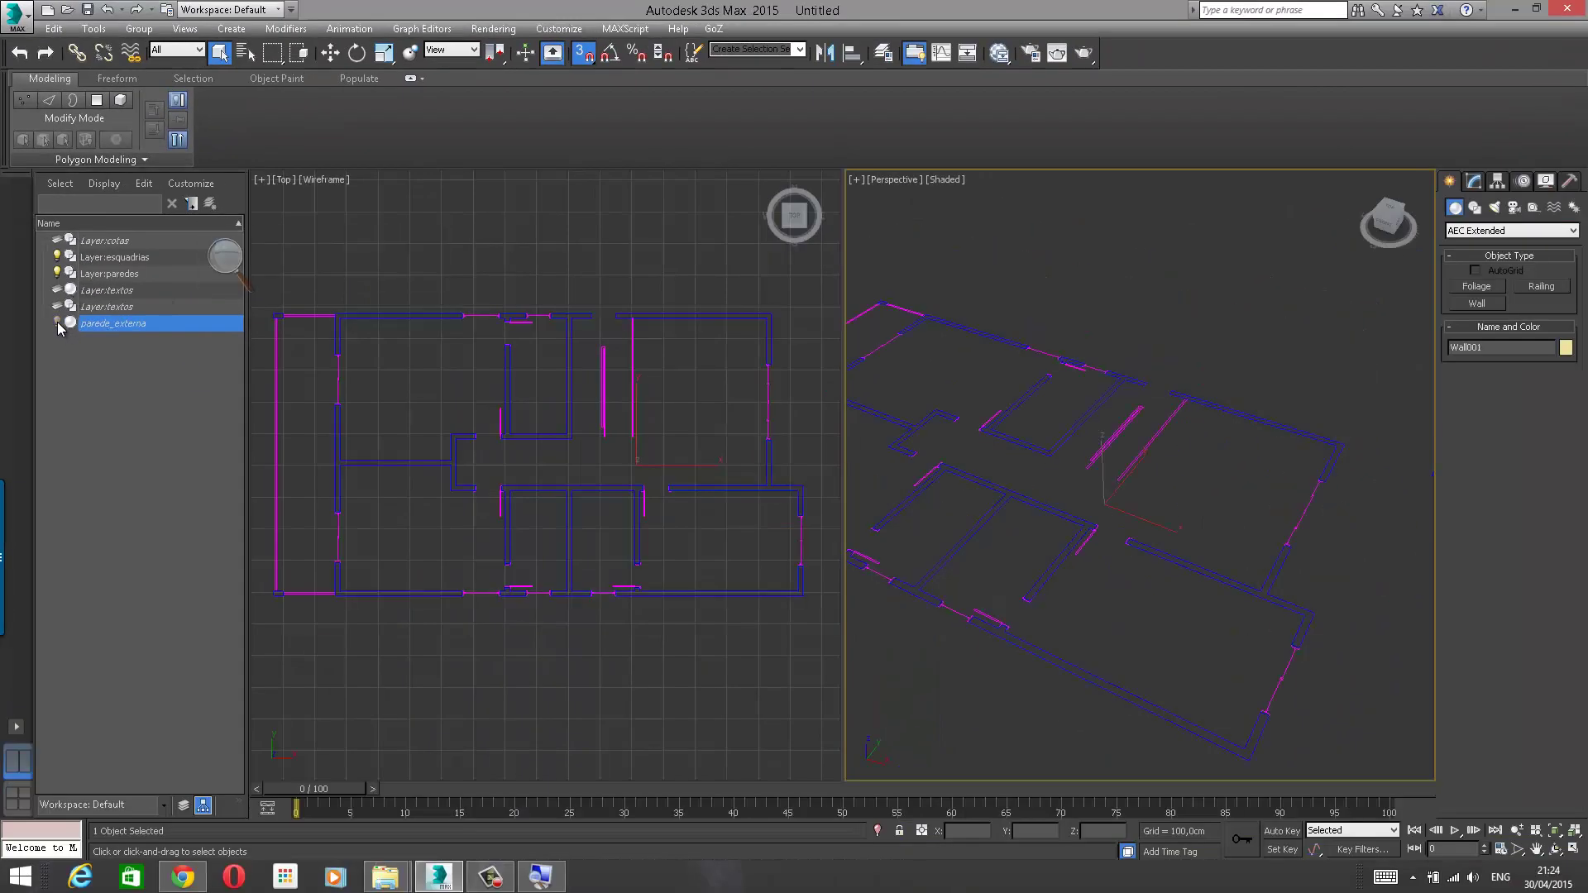
{"action": "left_click", "coordinate": [57, 322]}
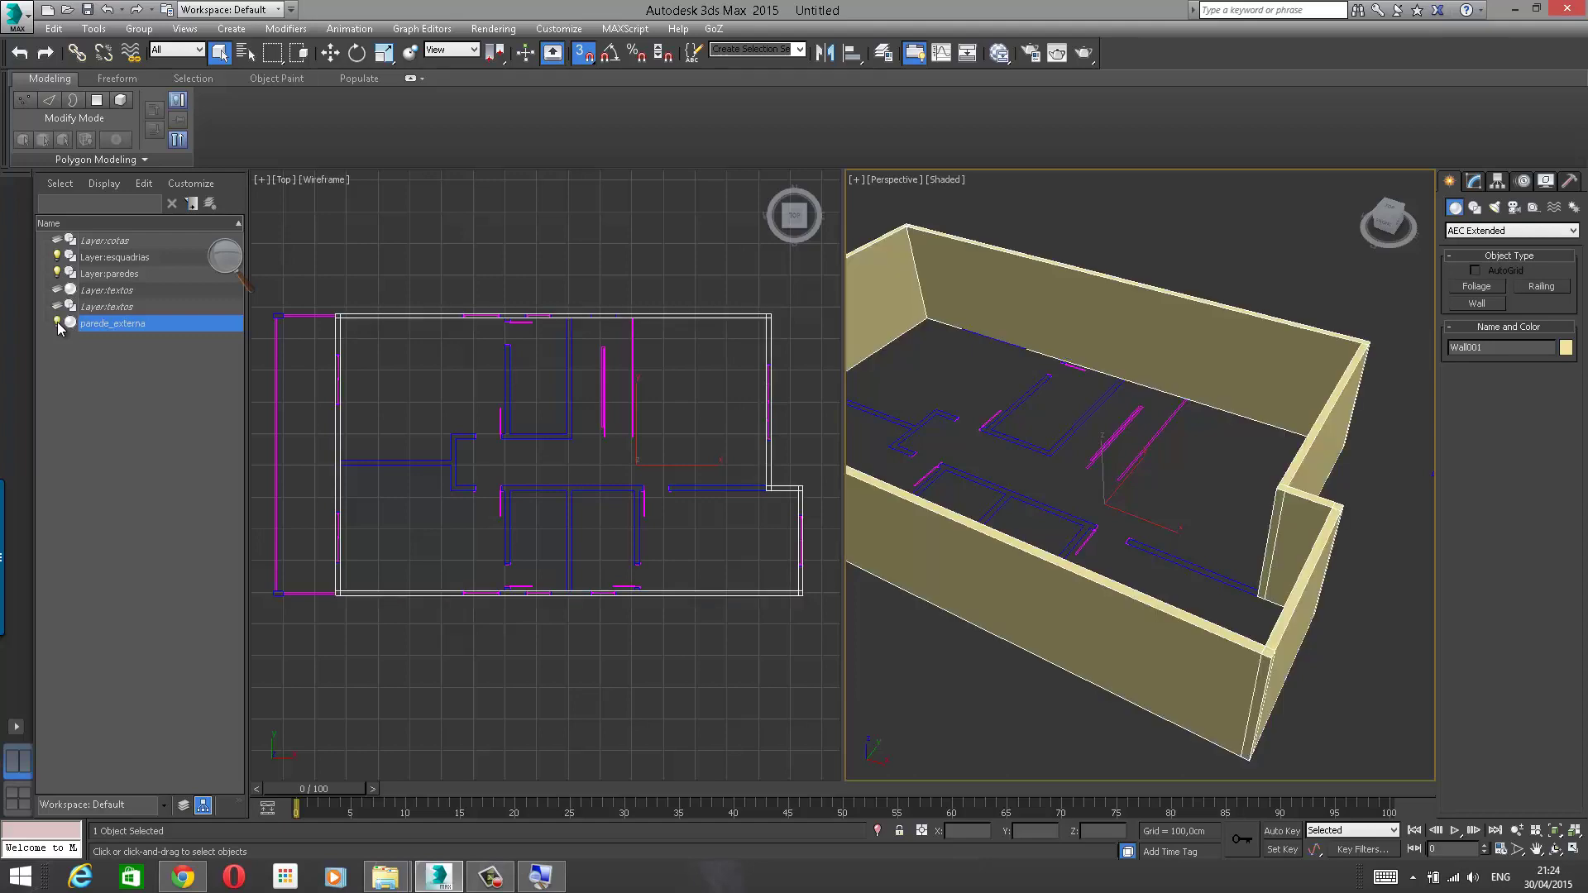
{"action": "middle_click_drag", "start_coordinate": [1015, 351], "coordinate": [1160, 415]}
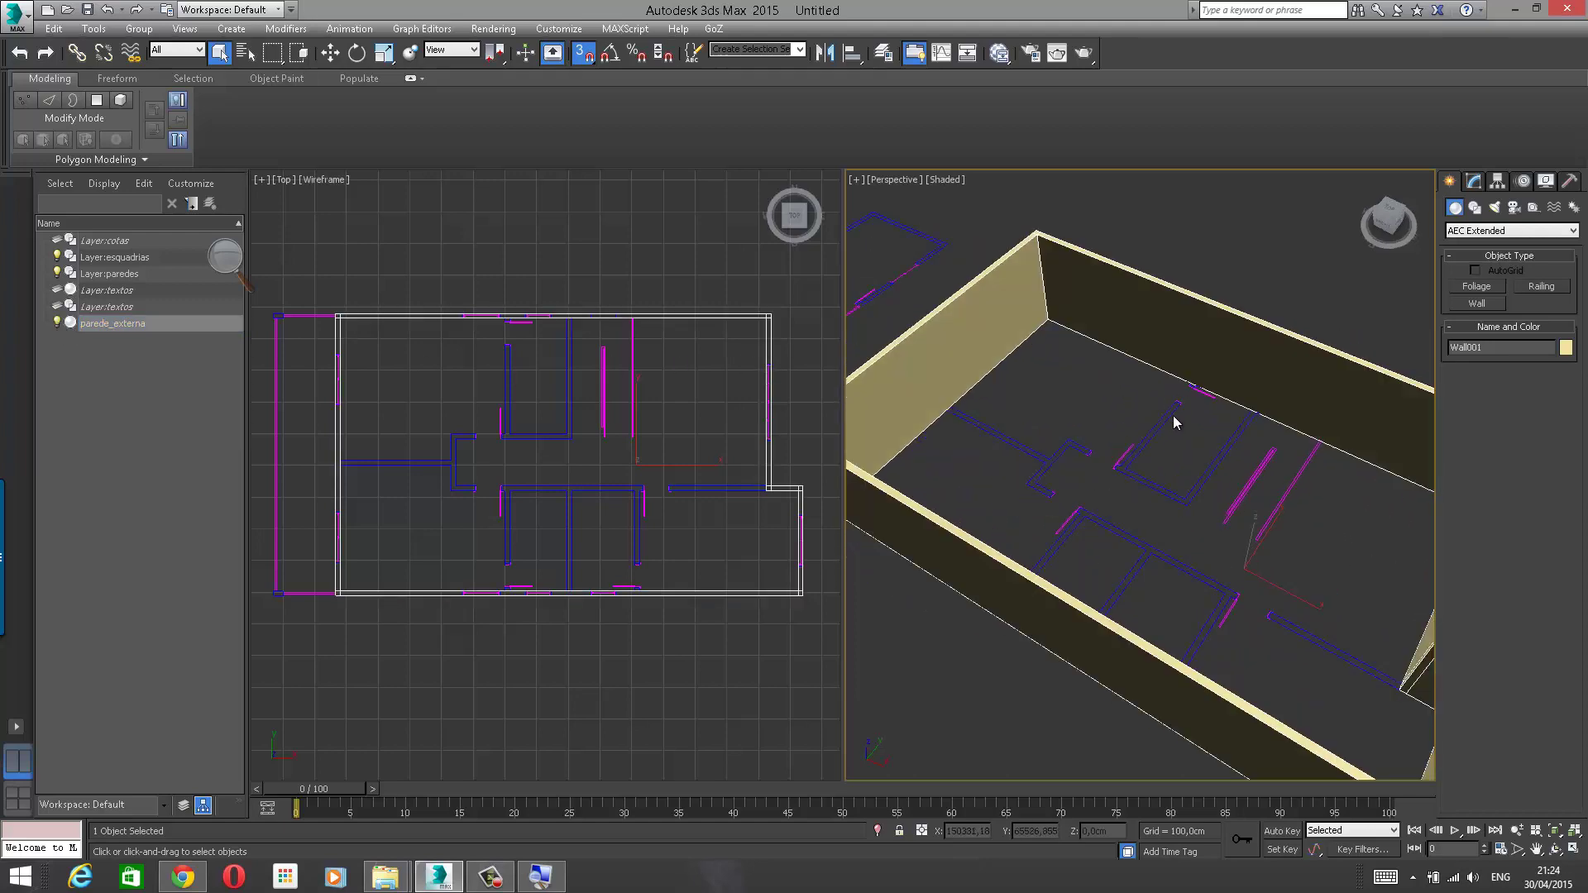
{"action": "left_click", "coordinate": [57, 323]}
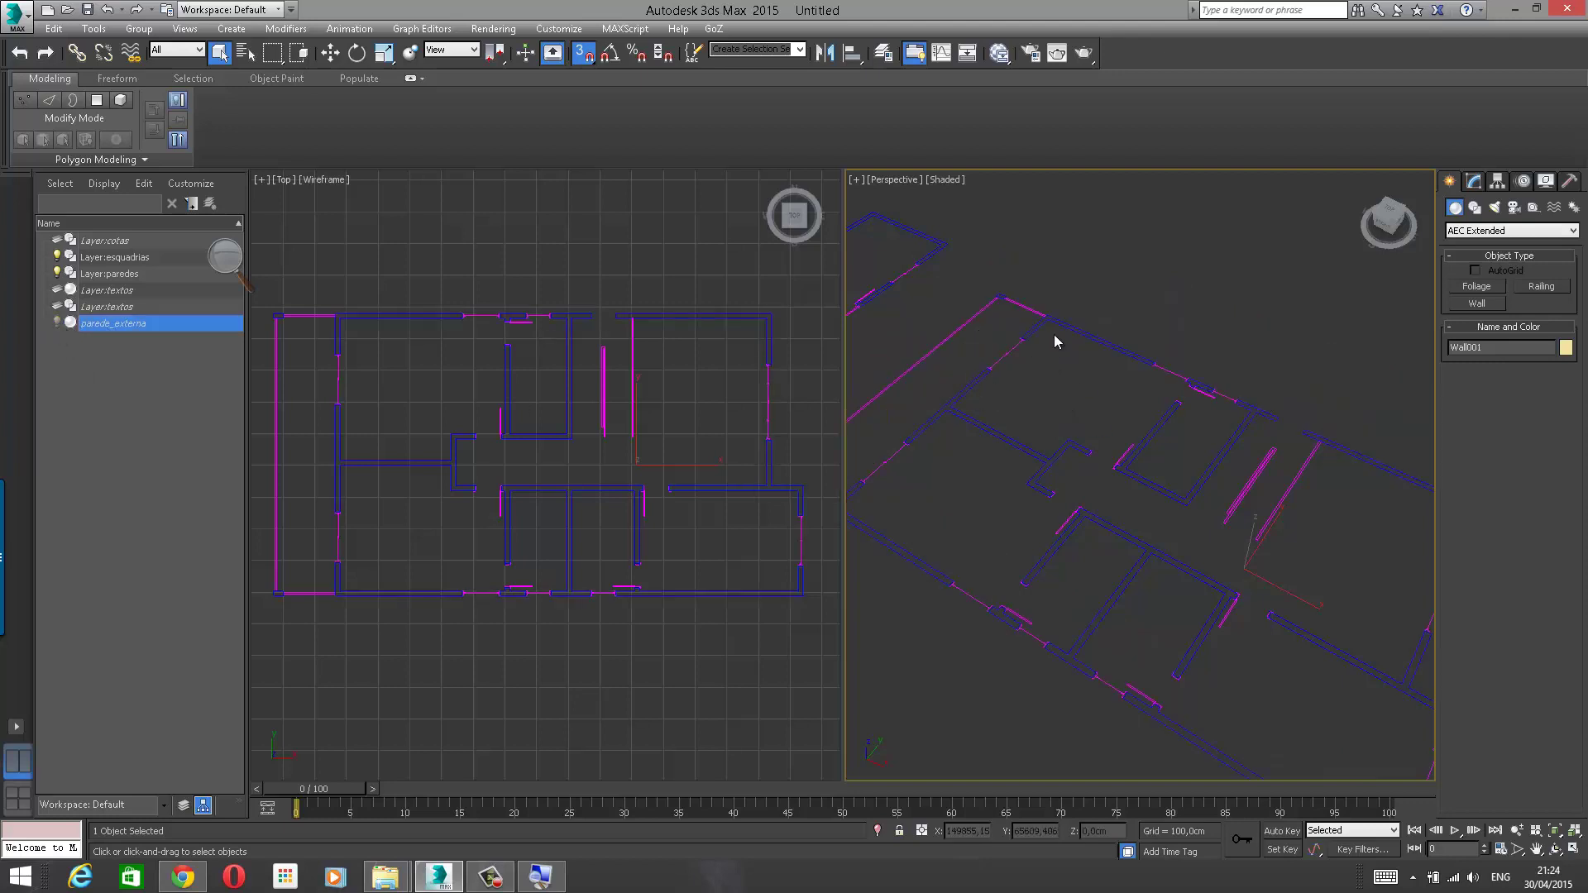
{"action": "left_click", "coordinate": [58, 323]}
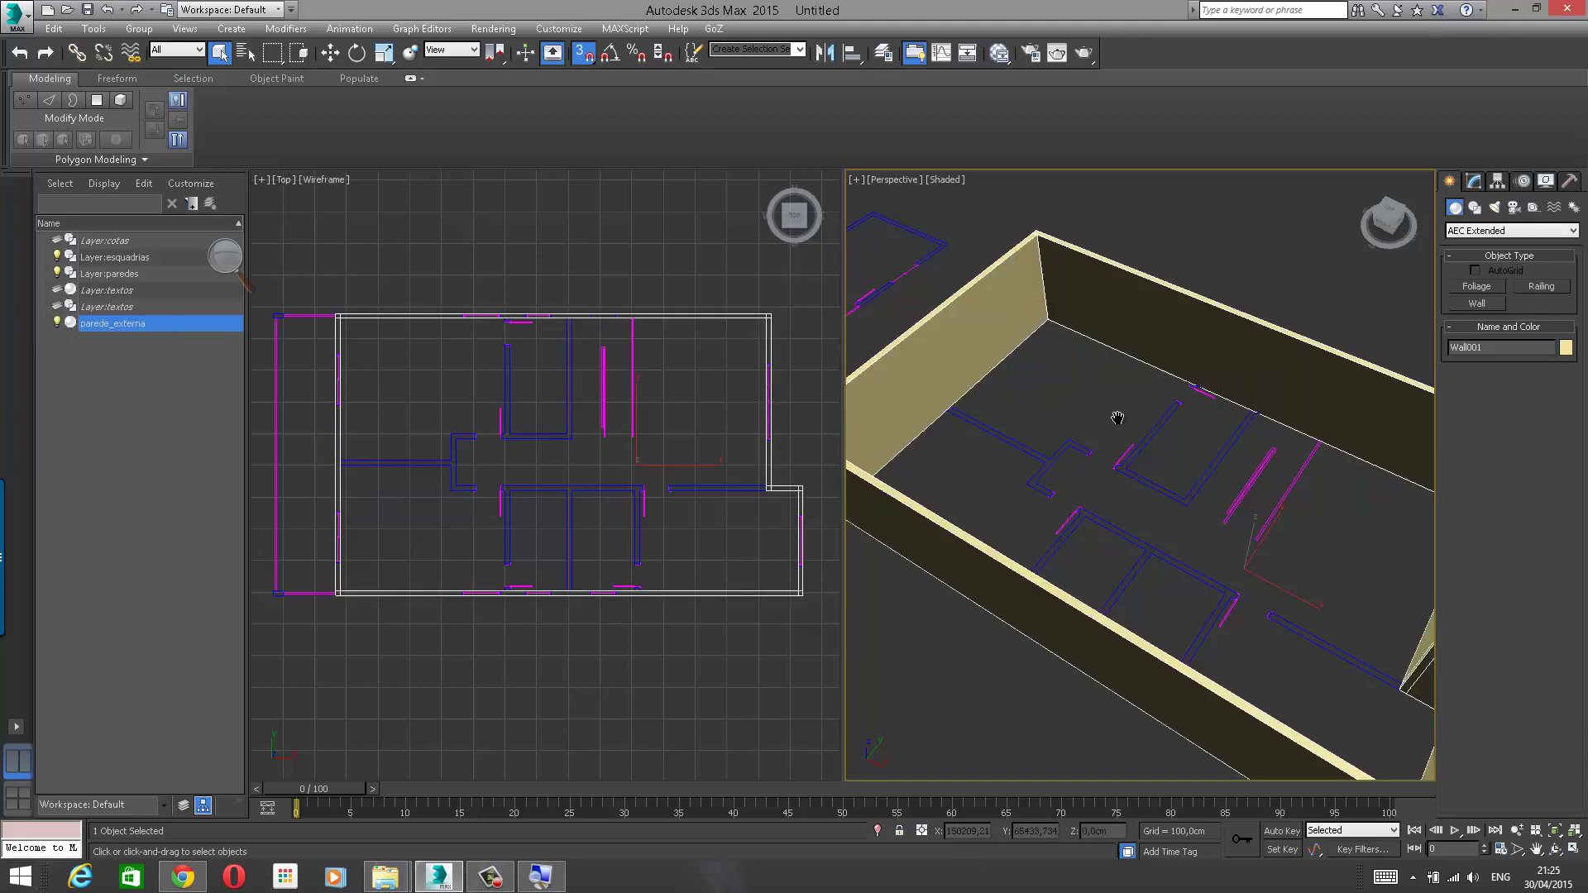
{"action": "middle_click_drag", "start_coordinate": [1117, 419], "coordinate": [993, 436]}
Step: Change the object color of parede_externa to the mint green swatch from the 3ds Max palette
{"action": "left_click", "coordinate": [541, 877]}
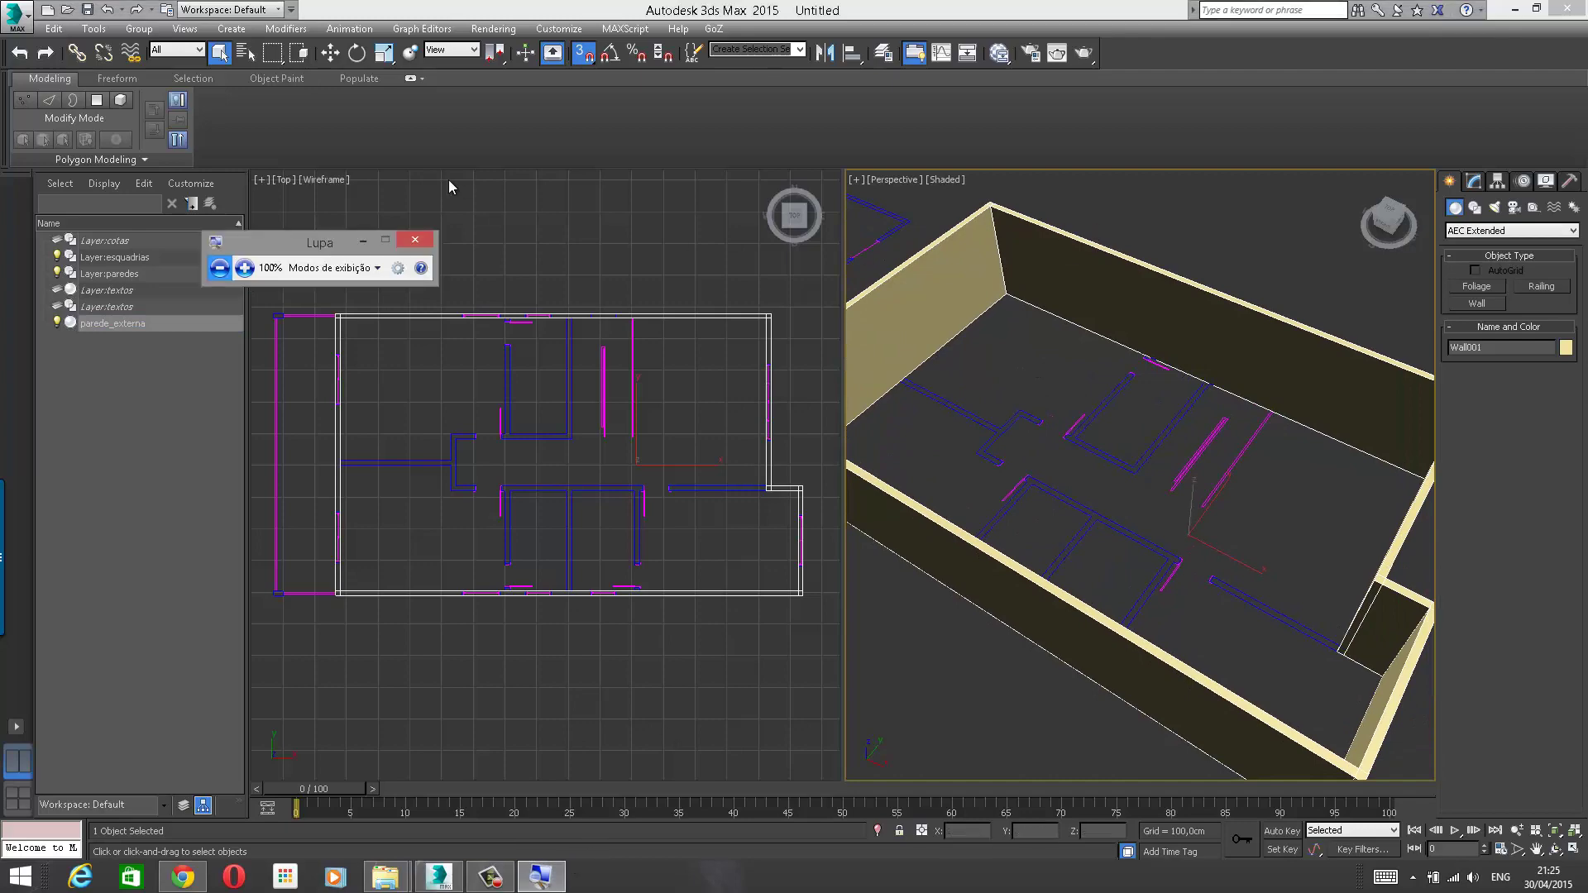
{"action": "left_click_drag", "start_coordinate": [294, 243], "coordinate": [958, 216]}
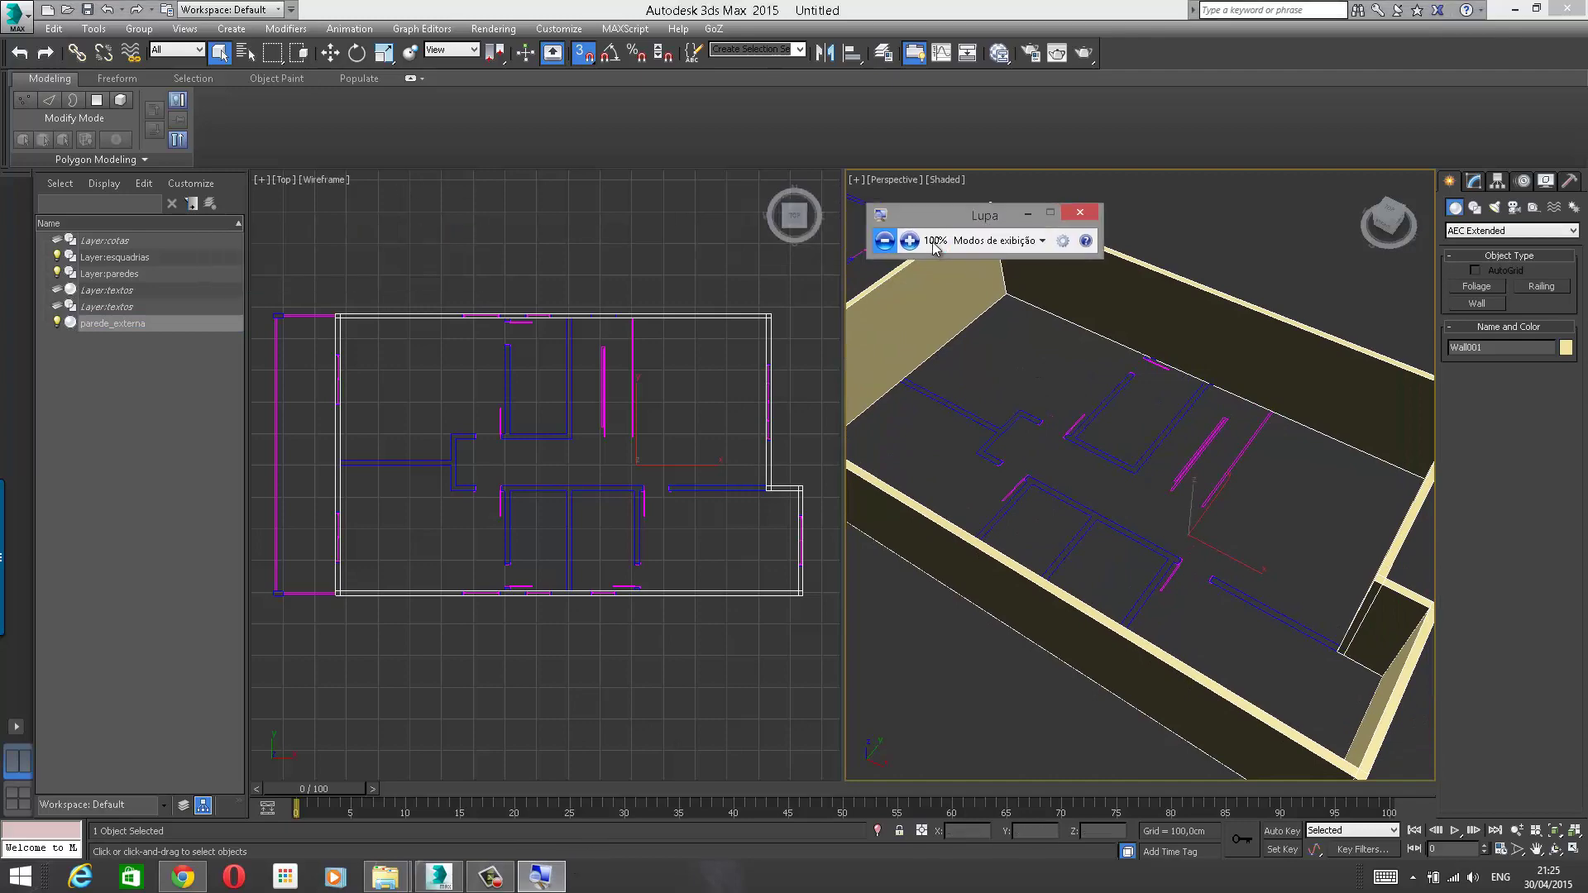
{"action": "left_click", "coordinate": [909, 240]}
{"action": "left_click", "coordinate": [908, 241]}
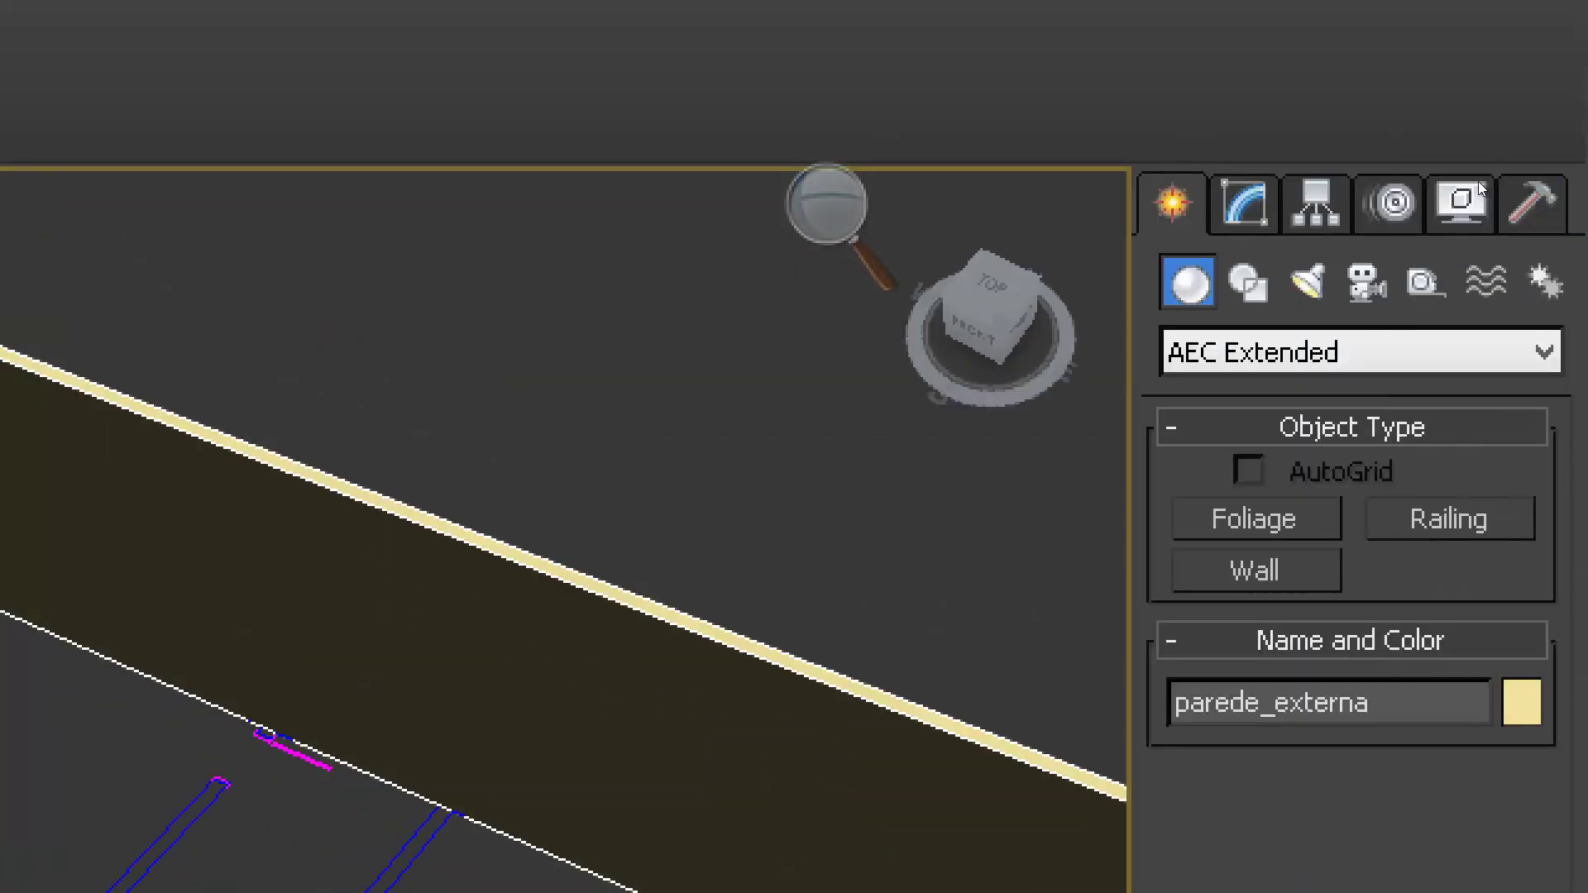
{"action": "left_click", "coordinate": [1247, 203]}
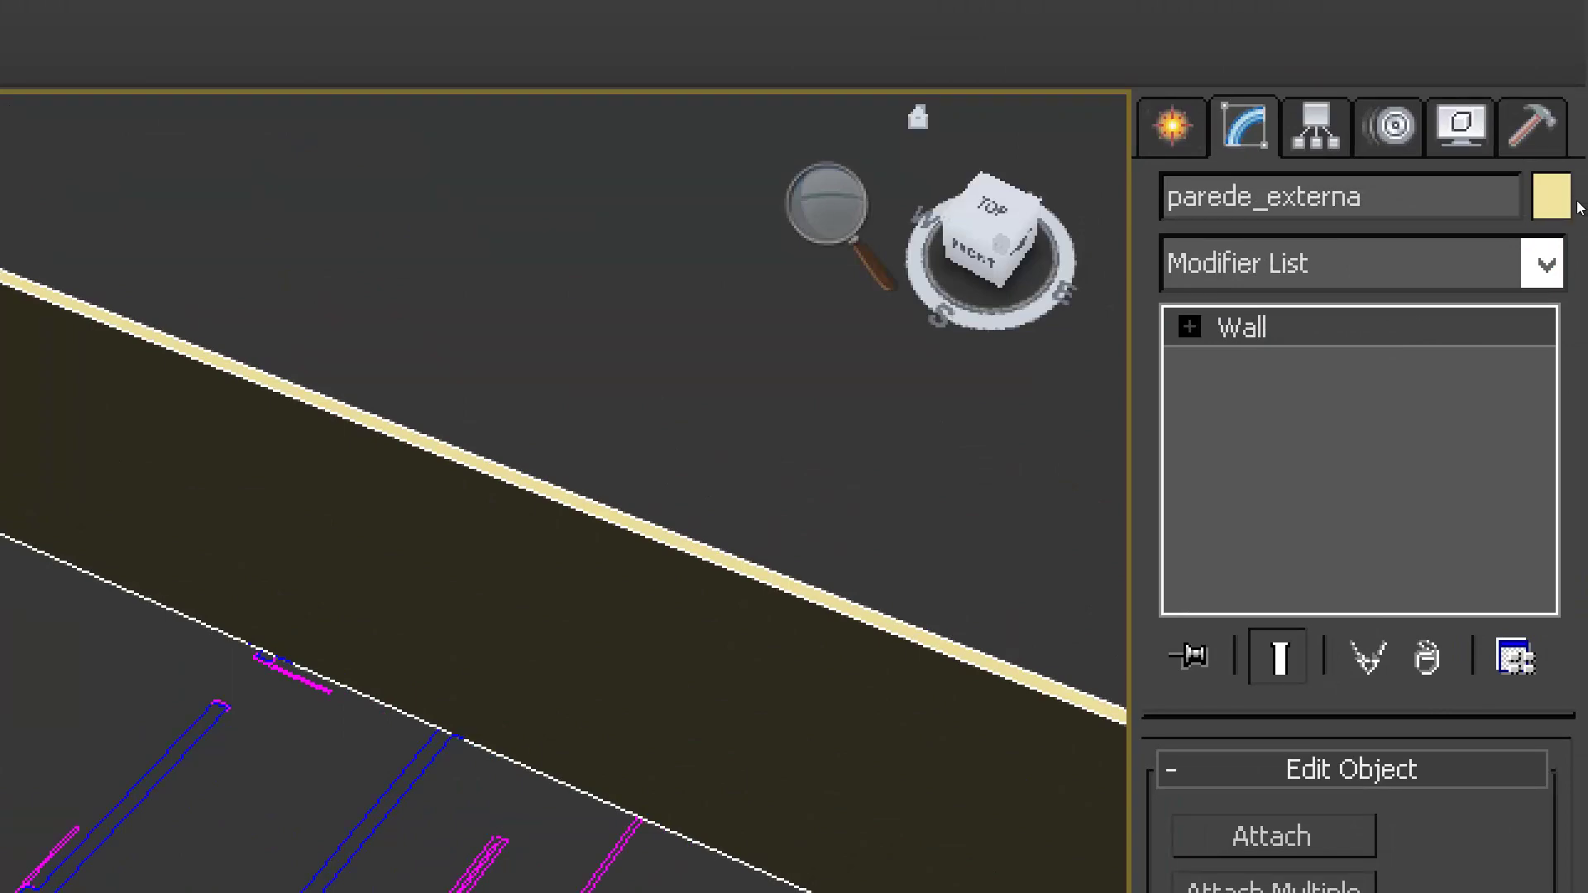
{"action": "left_click", "coordinate": [1551, 197]}
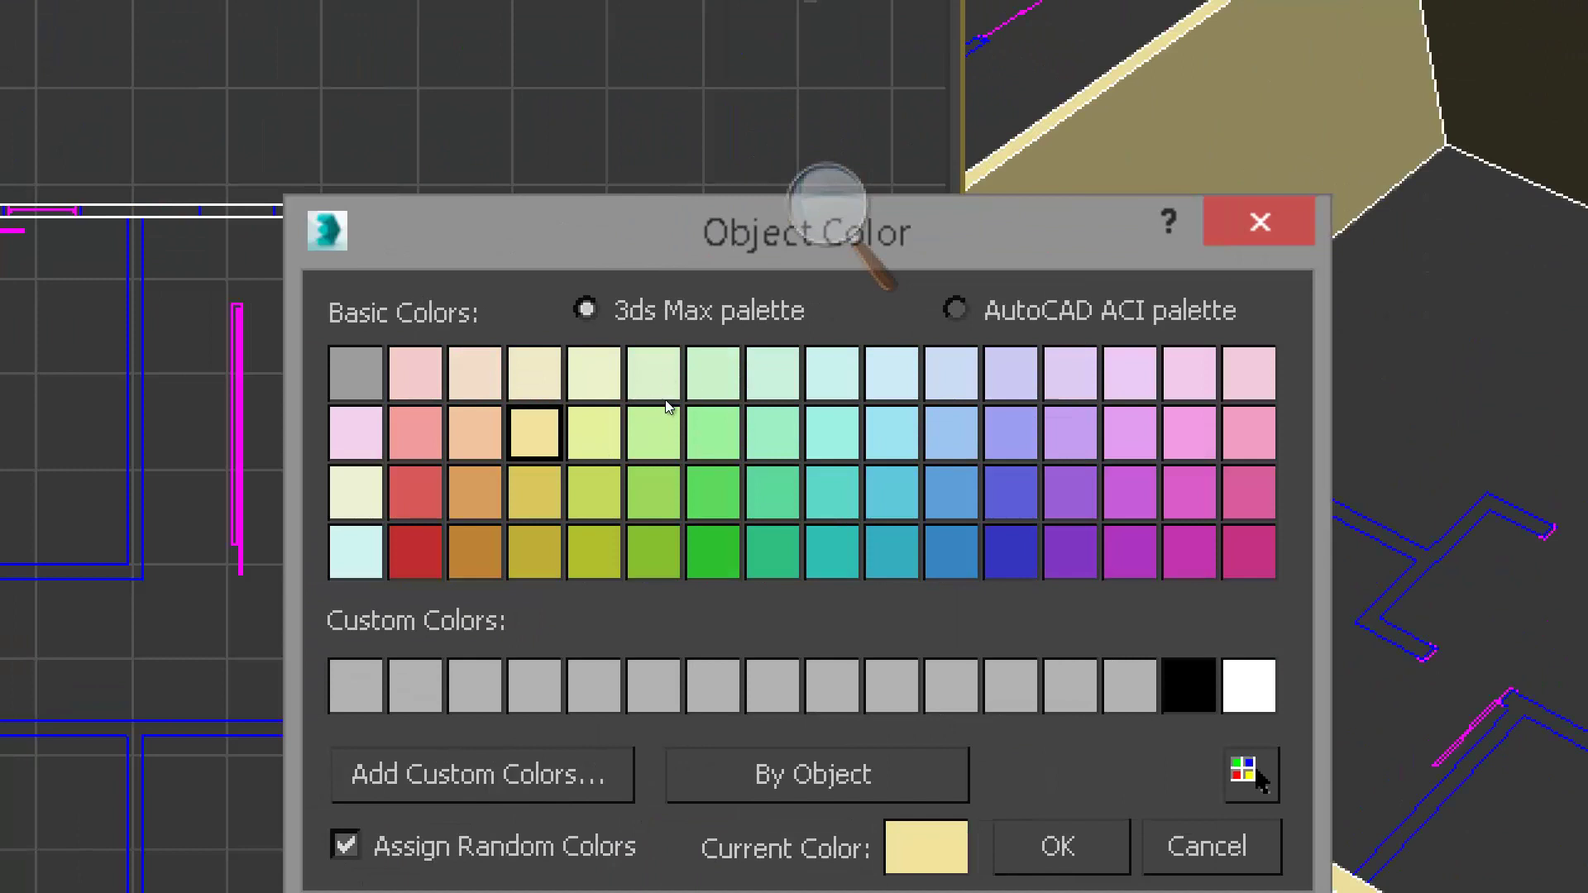
{"action": "left_click", "coordinate": [415, 492]}
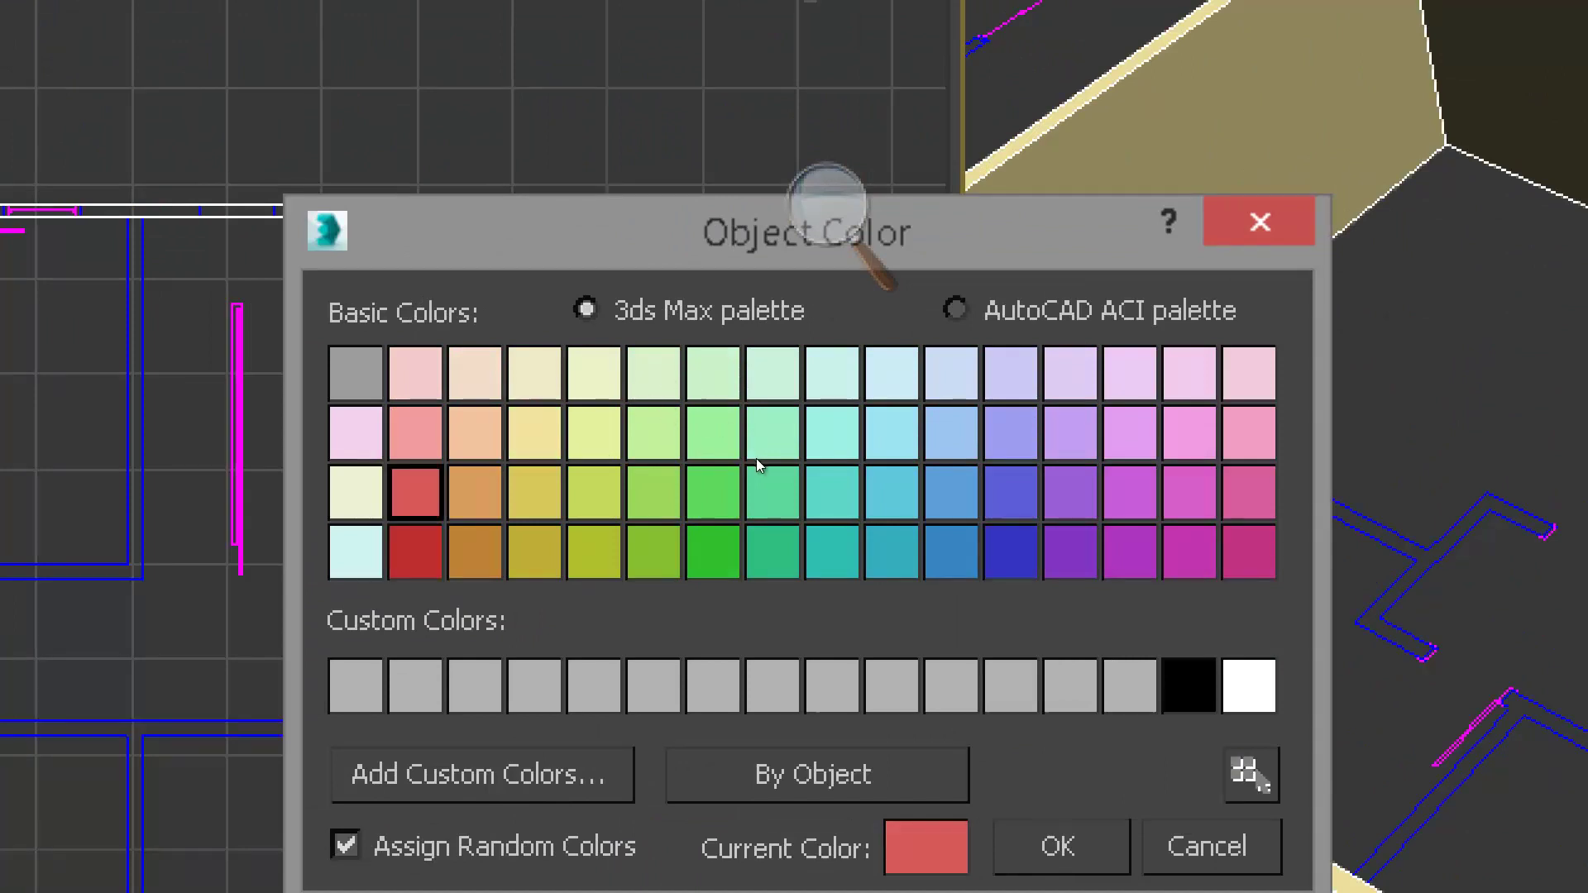
{"action": "left_click", "coordinate": [891, 493]}
{"action": "left_click", "coordinate": [772, 493]}
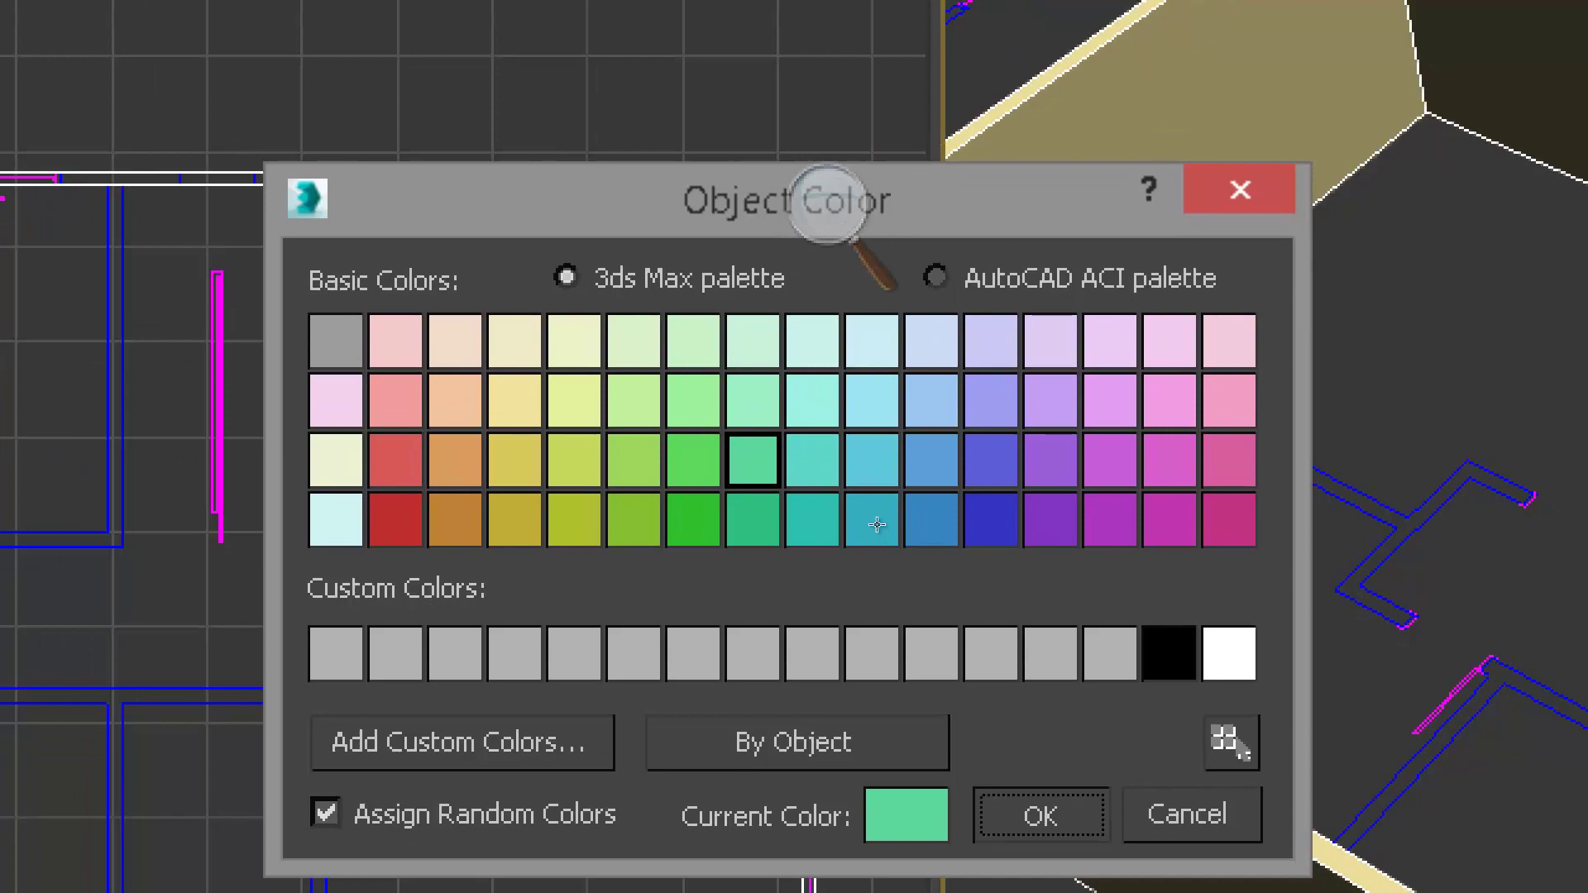
{"action": "left_click", "coordinate": [1040, 816]}
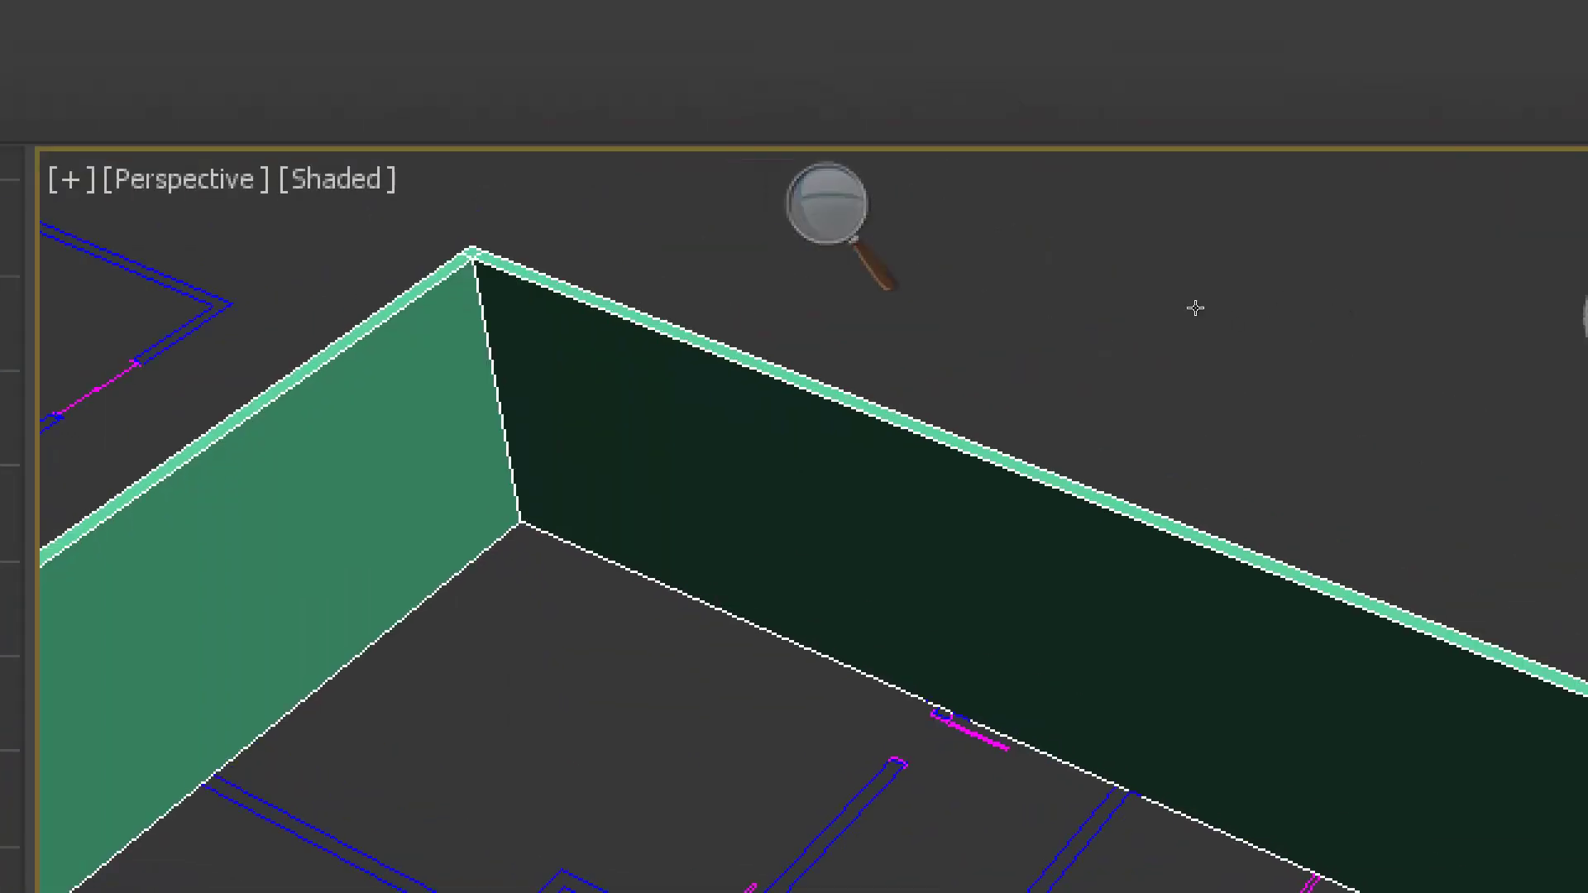
Step: Deselect parede_externa and hide it in the scene list, leaving the floor plan outlines displayed
{"action": "left_click", "coordinate": [1113, 207]}
{"action": "left_click", "coordinate": [816, 193]}
{"action": "left_click", "coordinate": [1112, 203]}
{"action": "left_click", "coordinate": [1113, 203]}
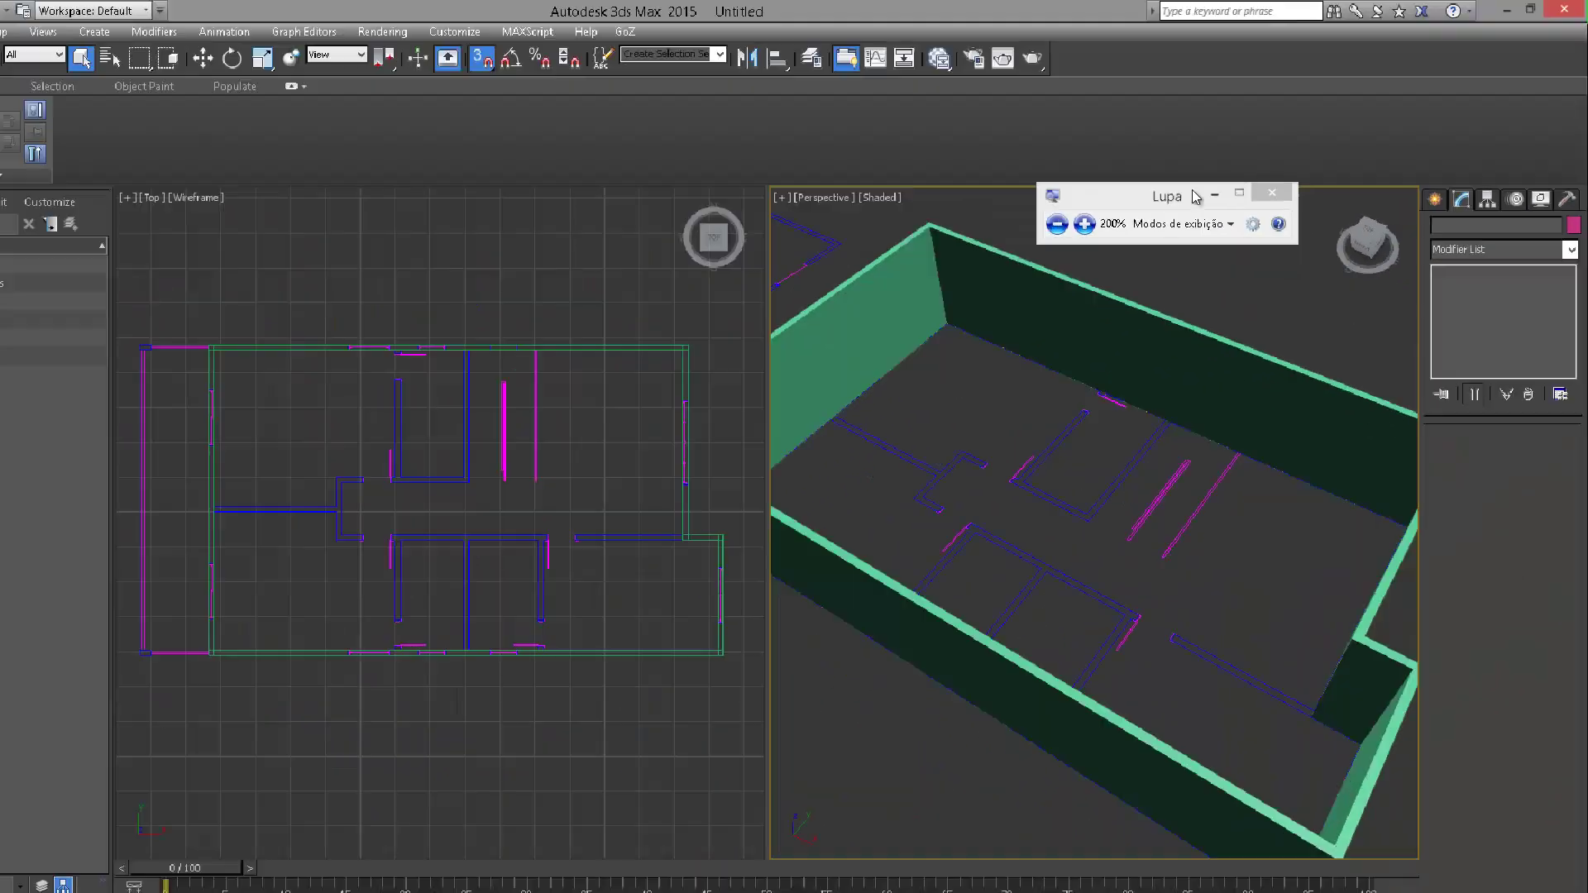
{"action": "left_click", "coordinate": [1254, 177]}
{"action": "middle_click_drag", "start_coordinate": [1127, 330], "coordinate": [1093, 427], "text": "alt"}
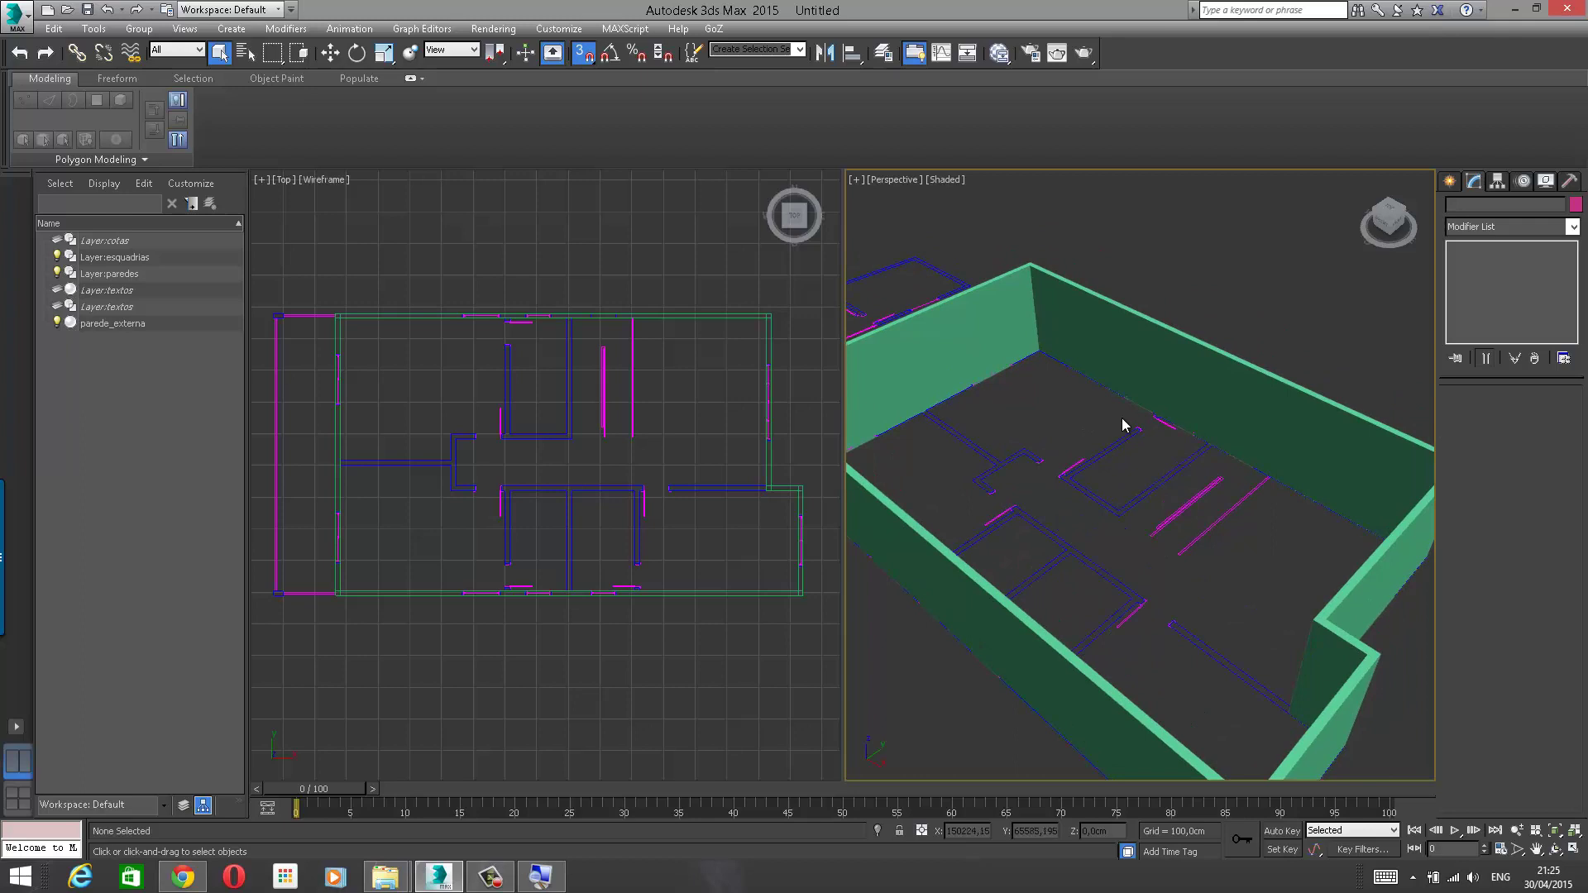
{"action": "middle_click_drag", "start_coordinate": [1061, 428], "coordinate": [1137, 440], "text": "alt"}
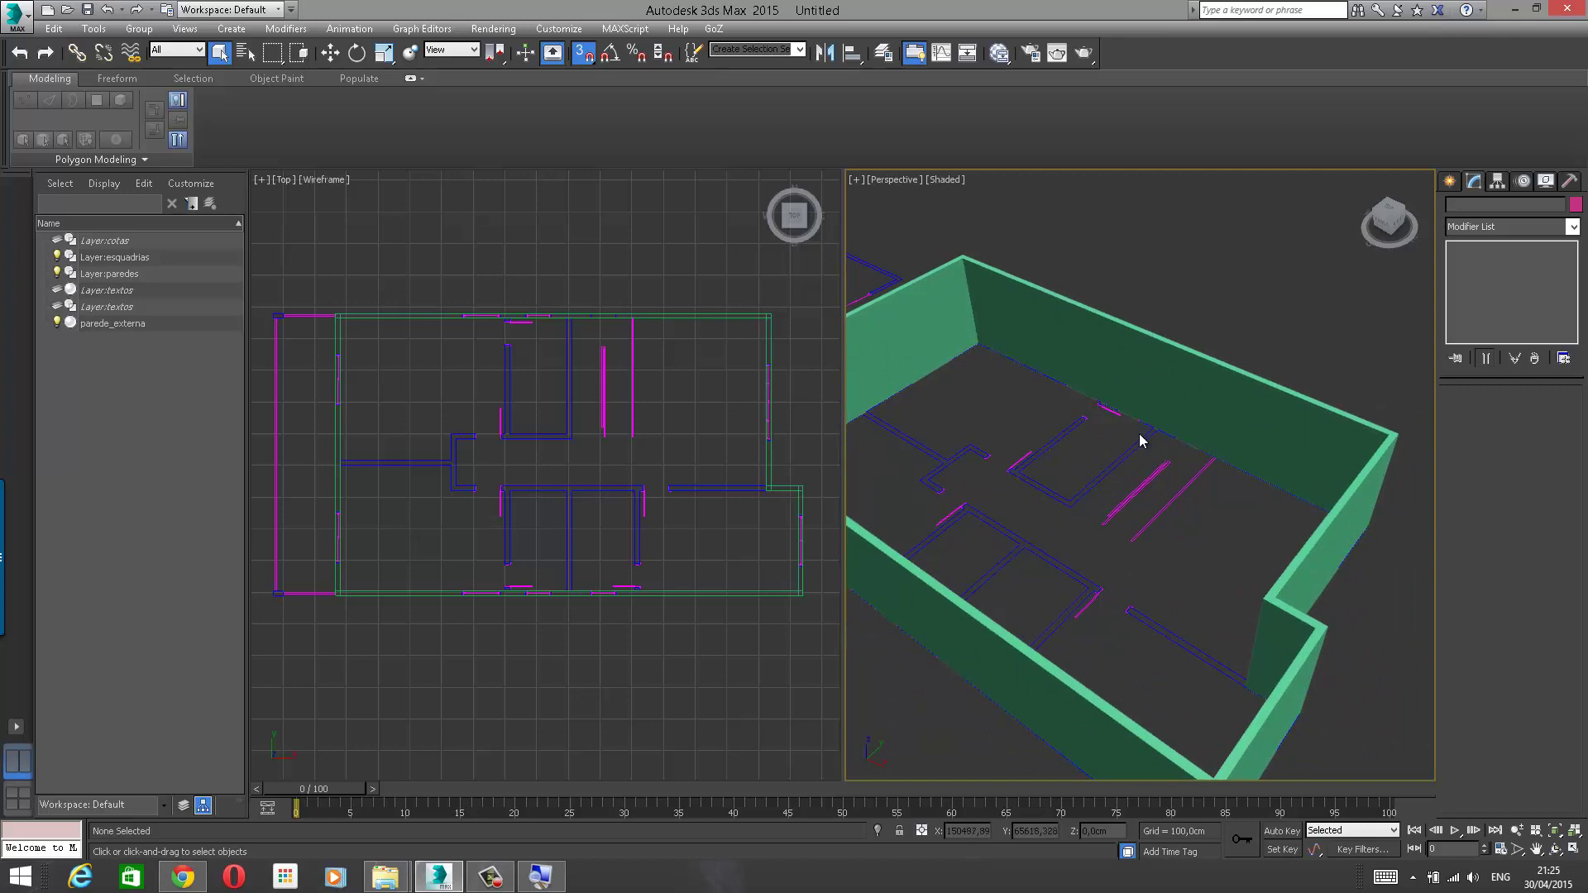
{"action": "mouse_move", "coordinate": [1110, 411]}
{"action": "middle_mouse_down", "text": "alt"}
{"action": "mouse_move", "coordinate": [1138, 429]}
{"action": "mouse_move", "coordinate": [1115, 427]}
{"action": "middle_mouse_up", "text": "alt"}
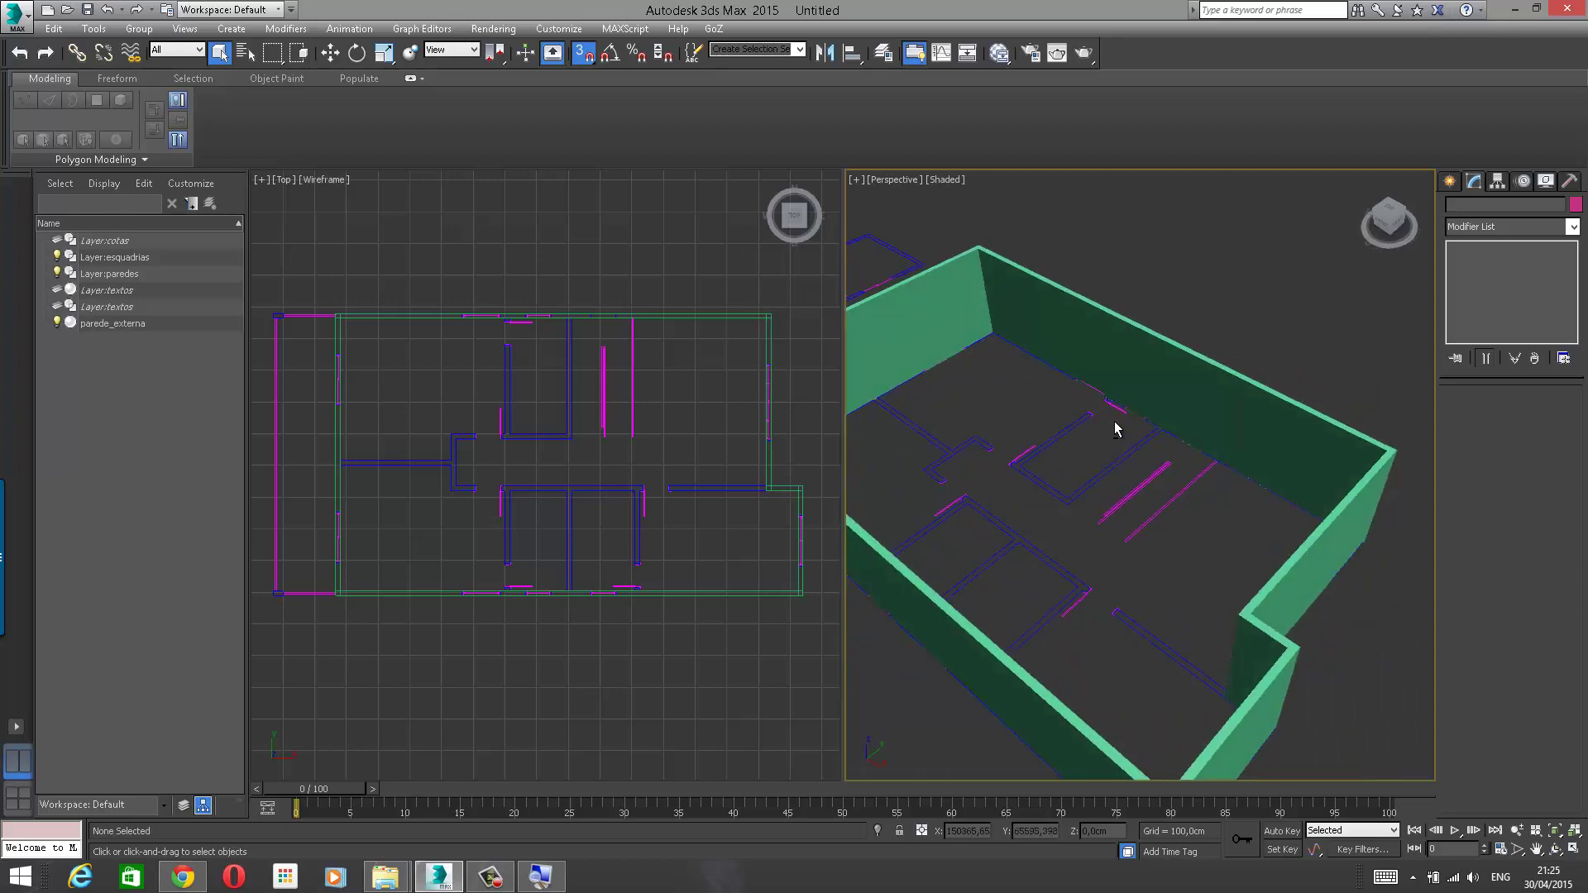
{"action": "middle_click_drag", "start_coordinate": [1128, 421], "coordinate": [1109, 364], "text": "alt"}
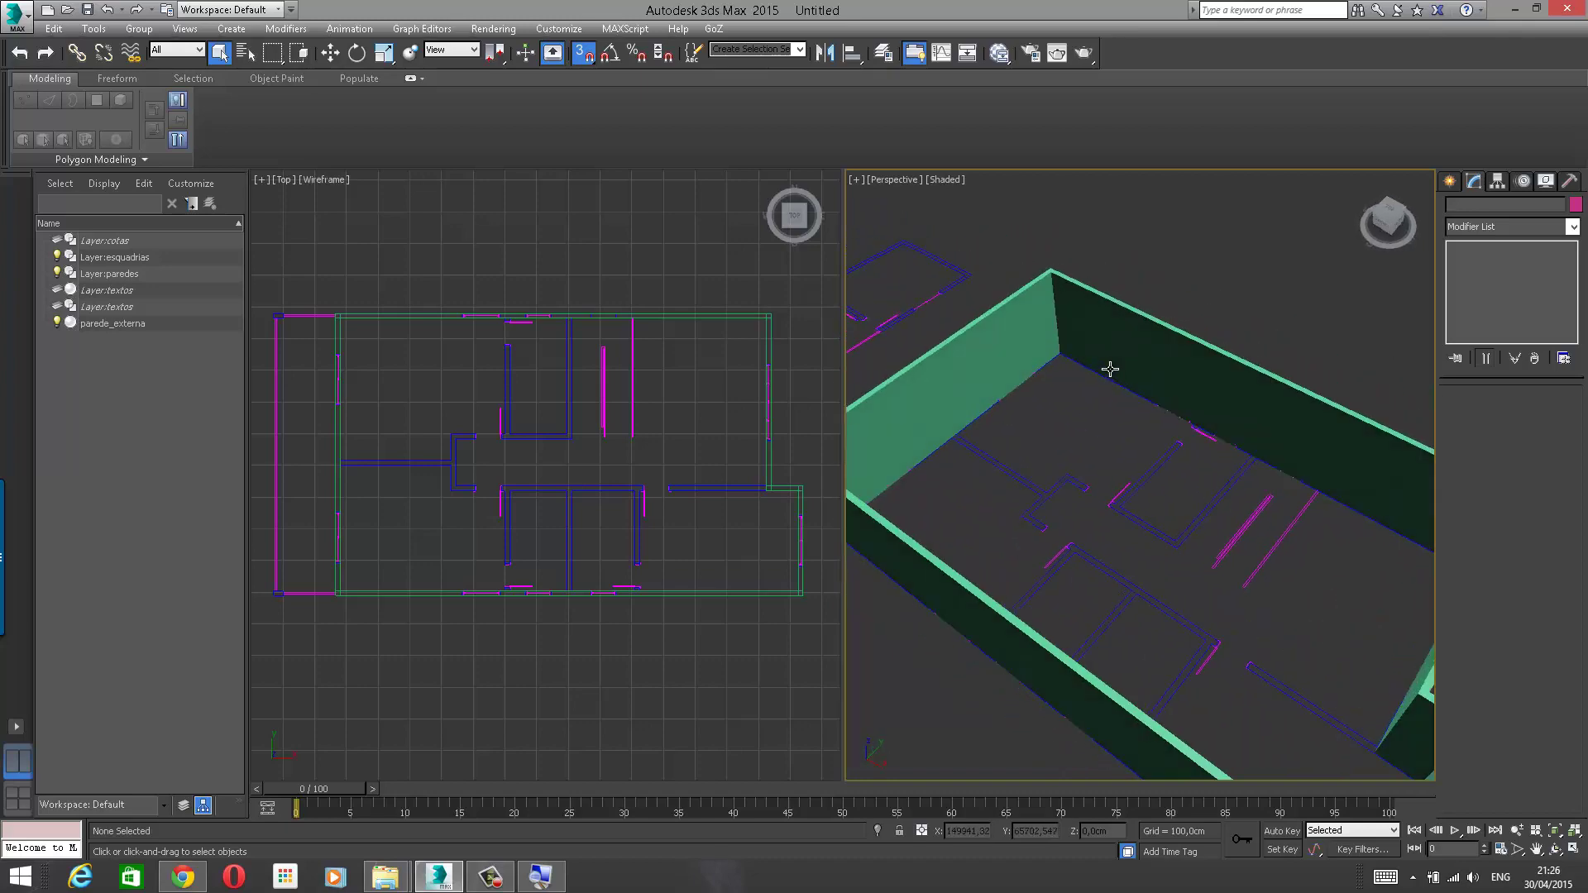
{"action": "left_click", "coordinate": [56, 322]}
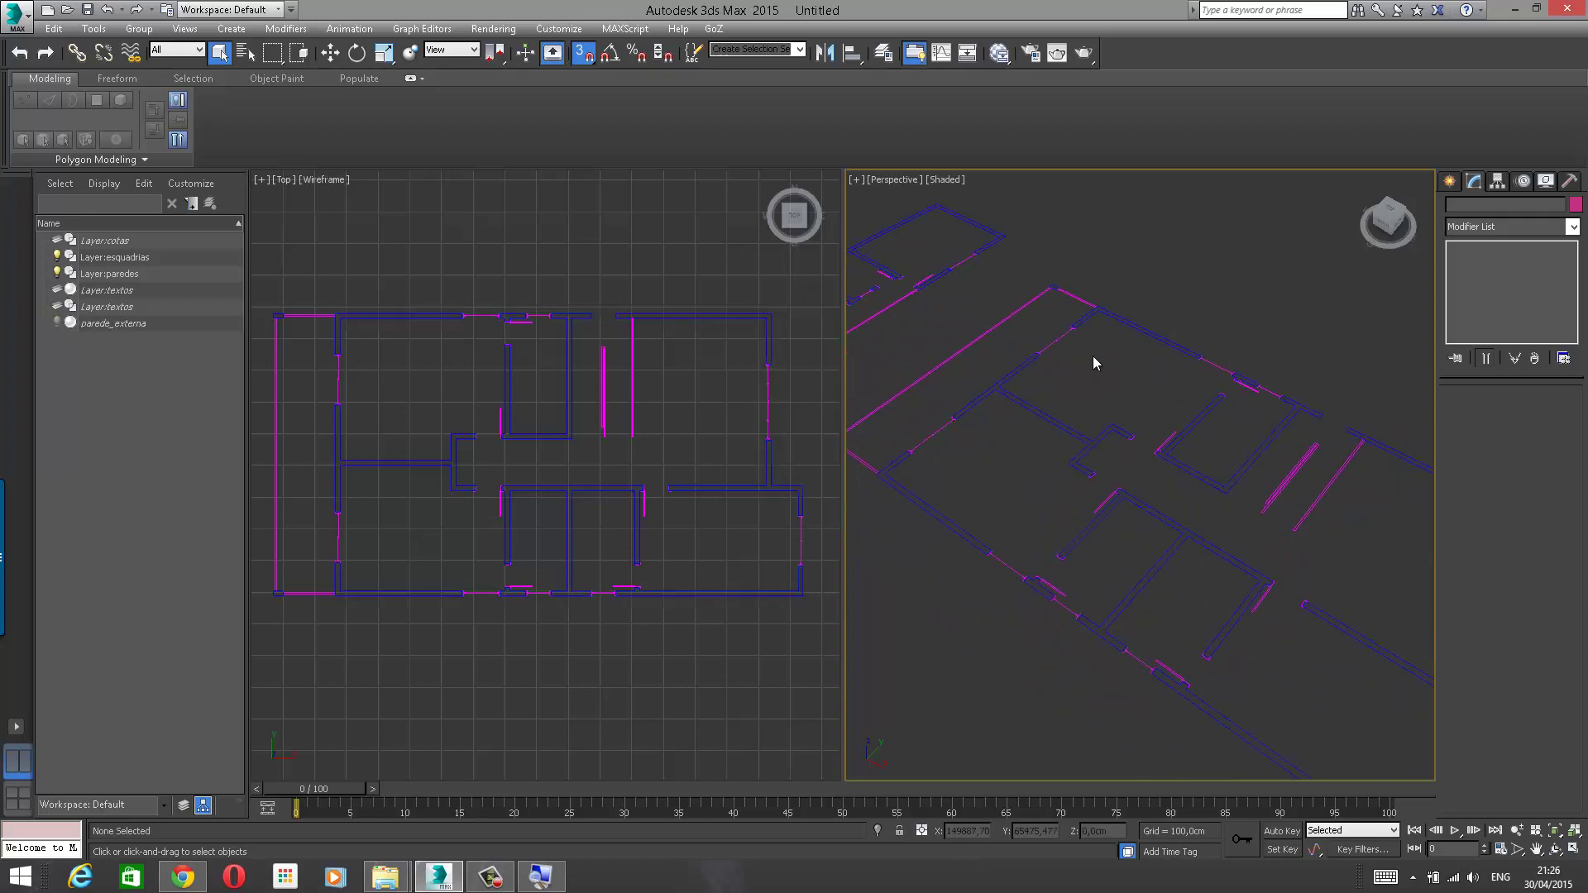
Step: Switch the Perspective viewport repeatedly between split and maximized layout, ending with it maximized on the interior wall outlines
{"action": "middle_click_drag", "start_coordinate": [1094, 356], "coordinate": [1133, 369], "text": "alt"}
{"action": "scroll", "coordinate": [1150, 380], "scroll_direction": "up", "scroll_amount": 4}
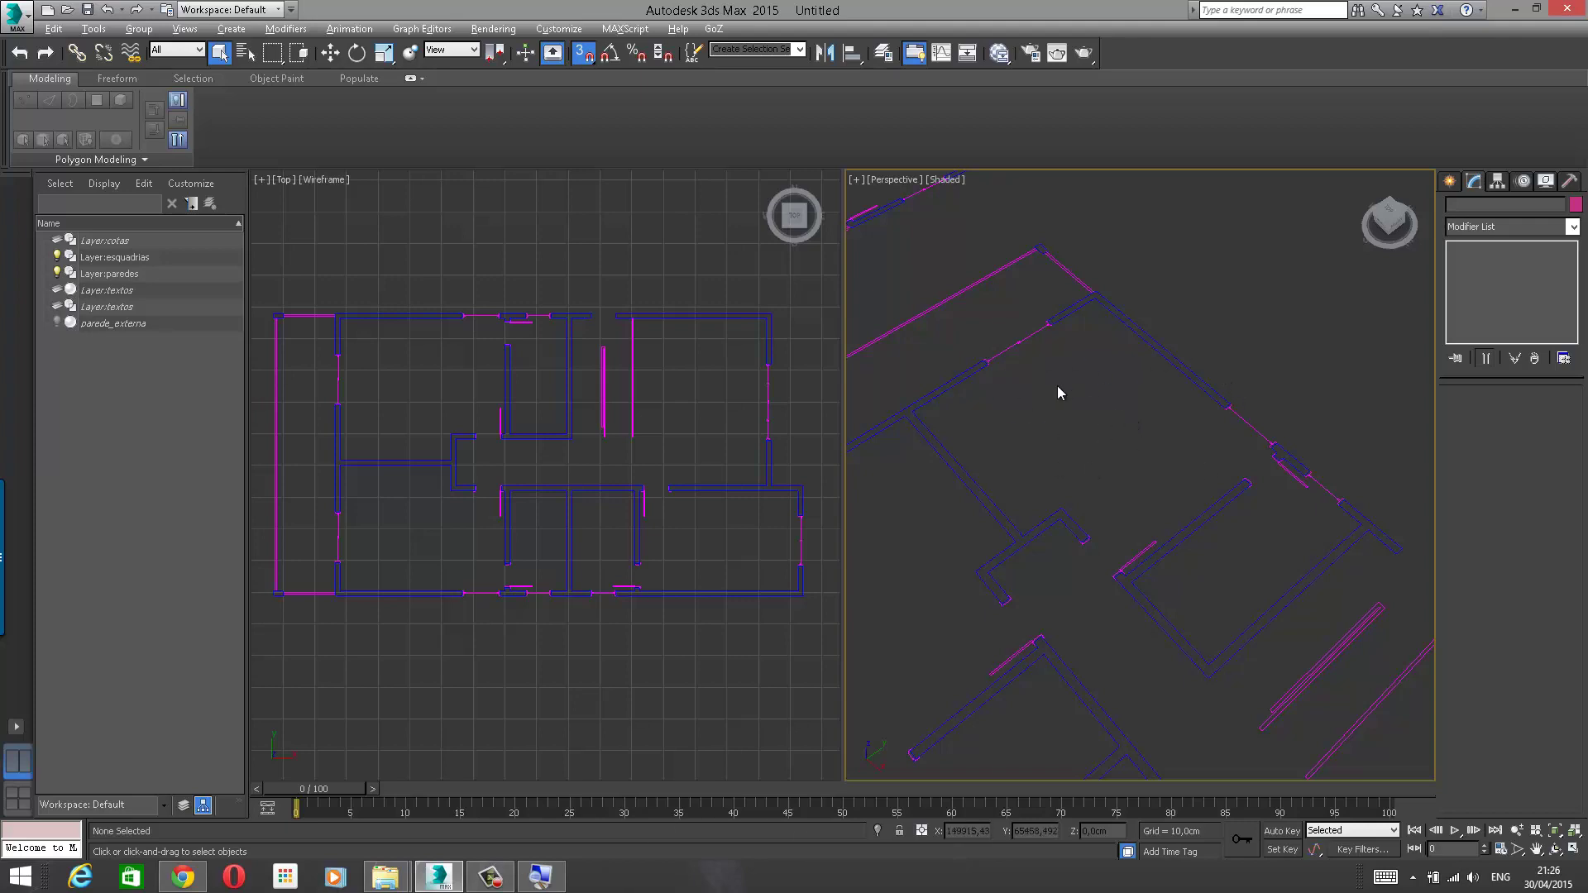
{"action": "key", "text": "alt+w"}
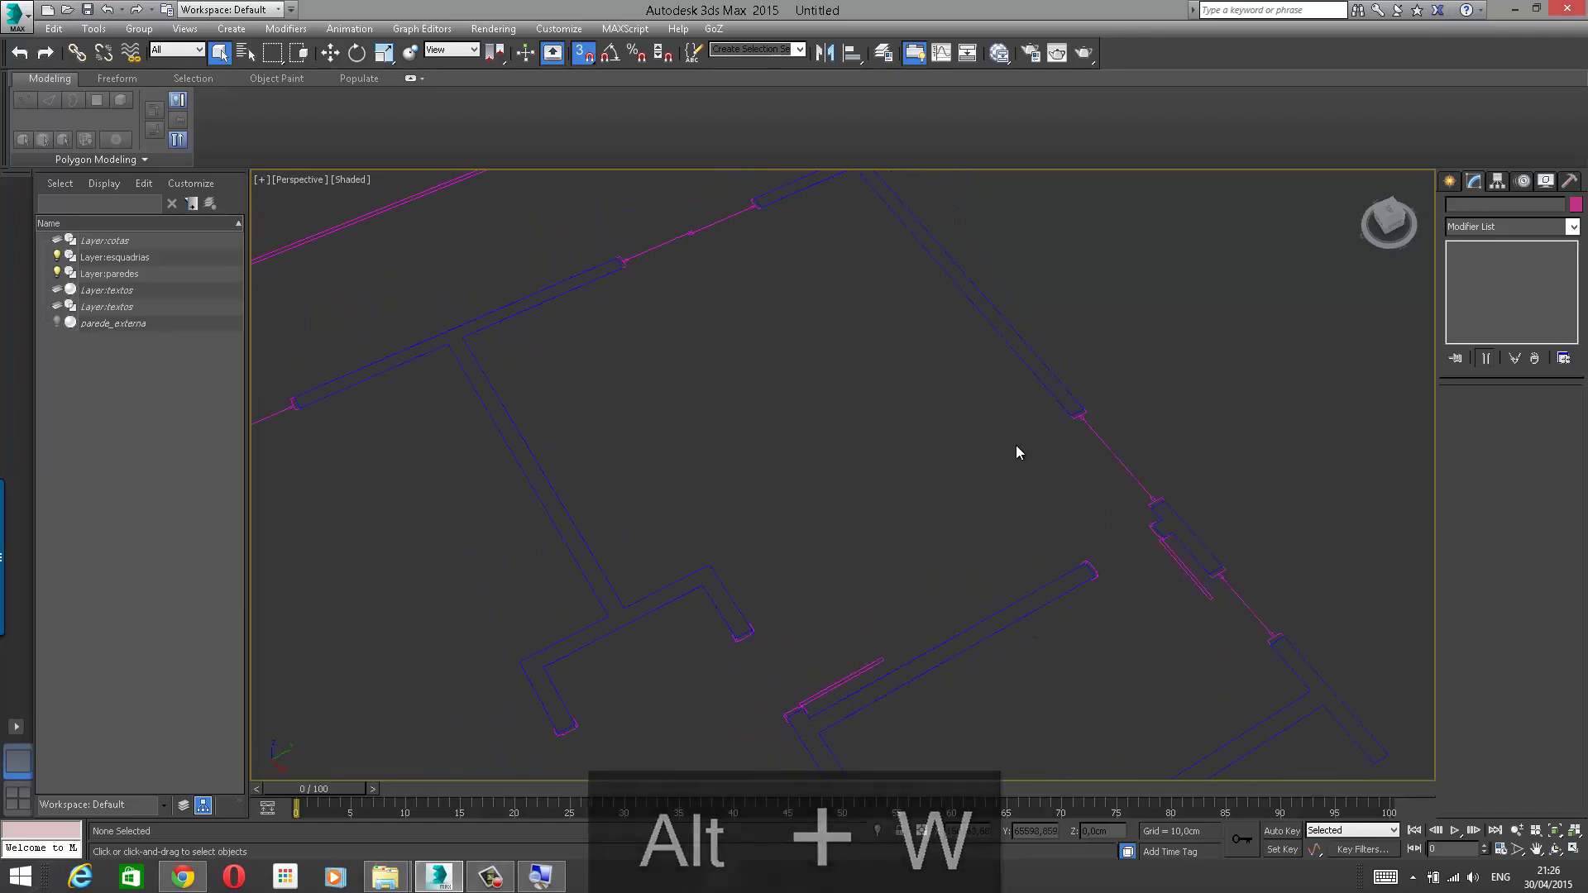
{"action": "key", "text": "alt+w"}
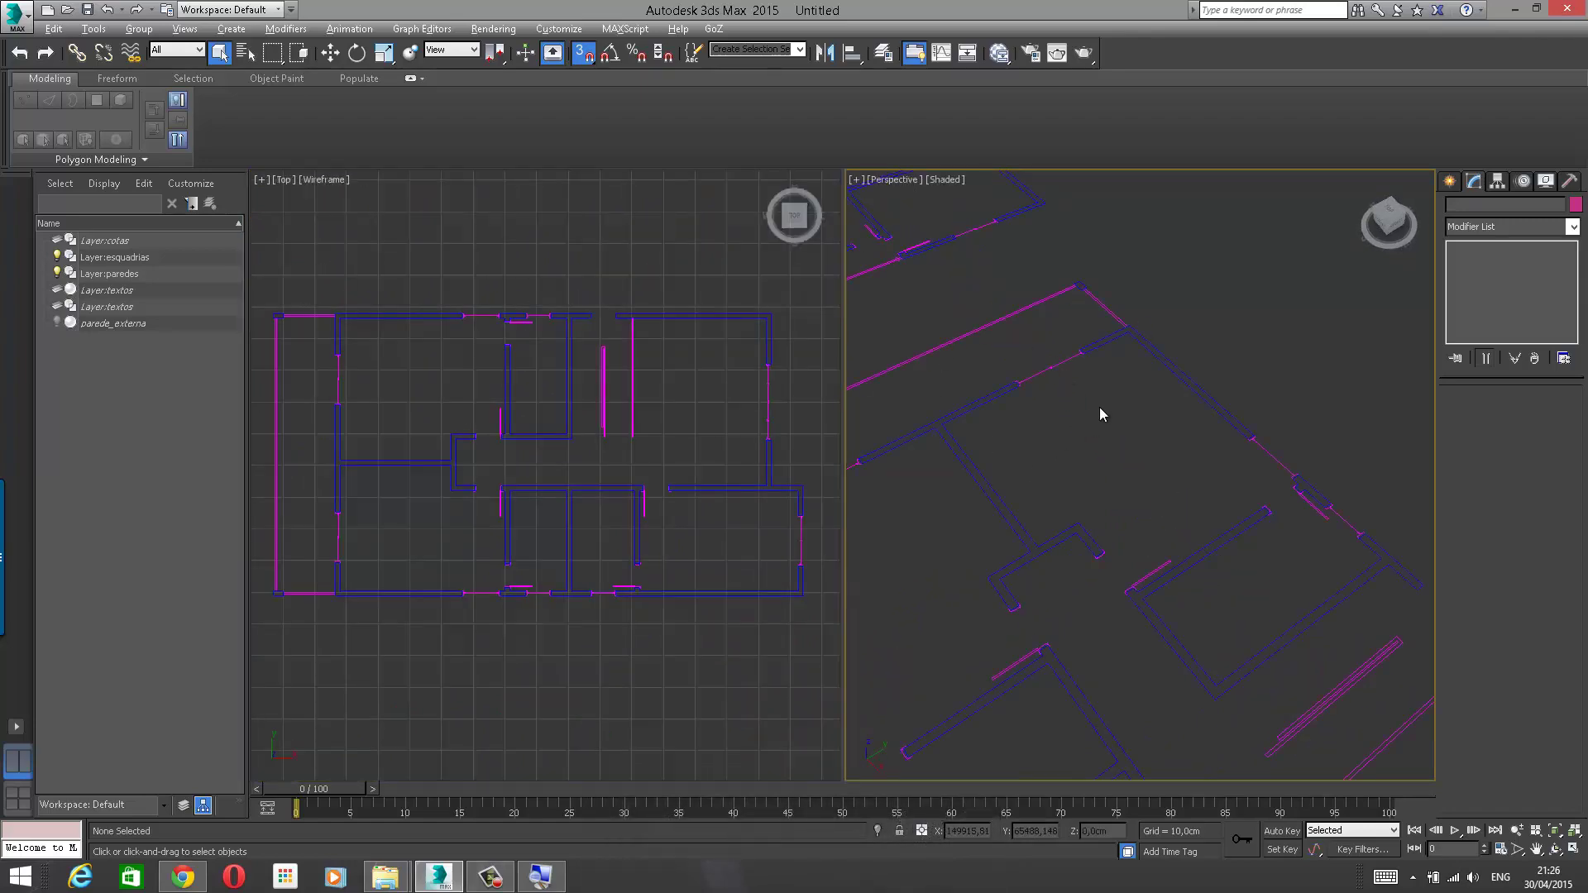
{"action": "key", "text": "alt+w"}
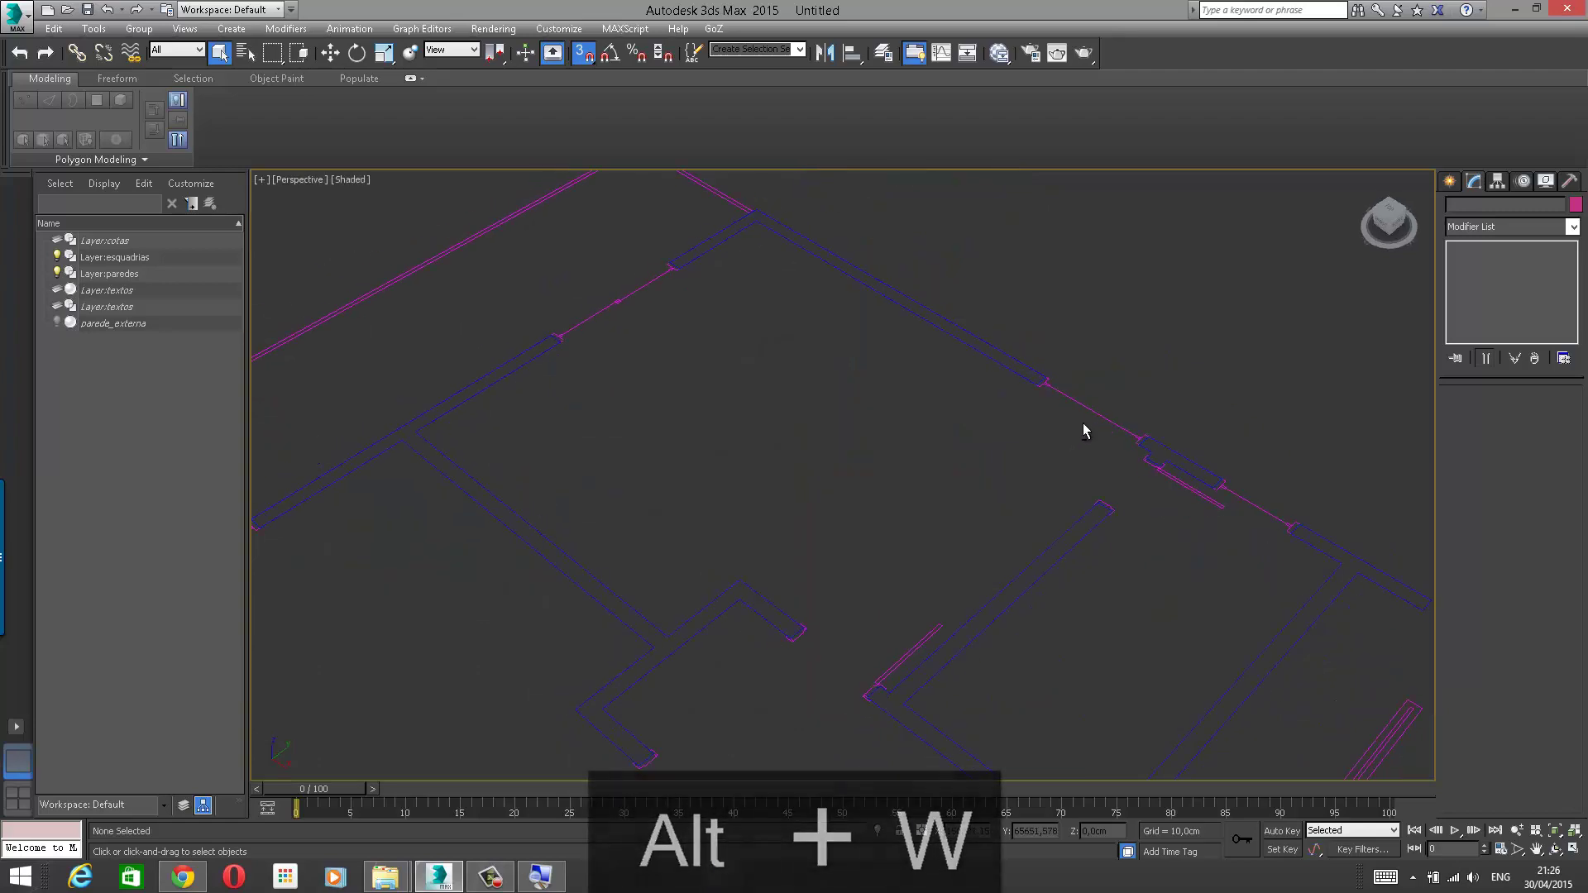
{"action": "key", "text": "alt+w"}
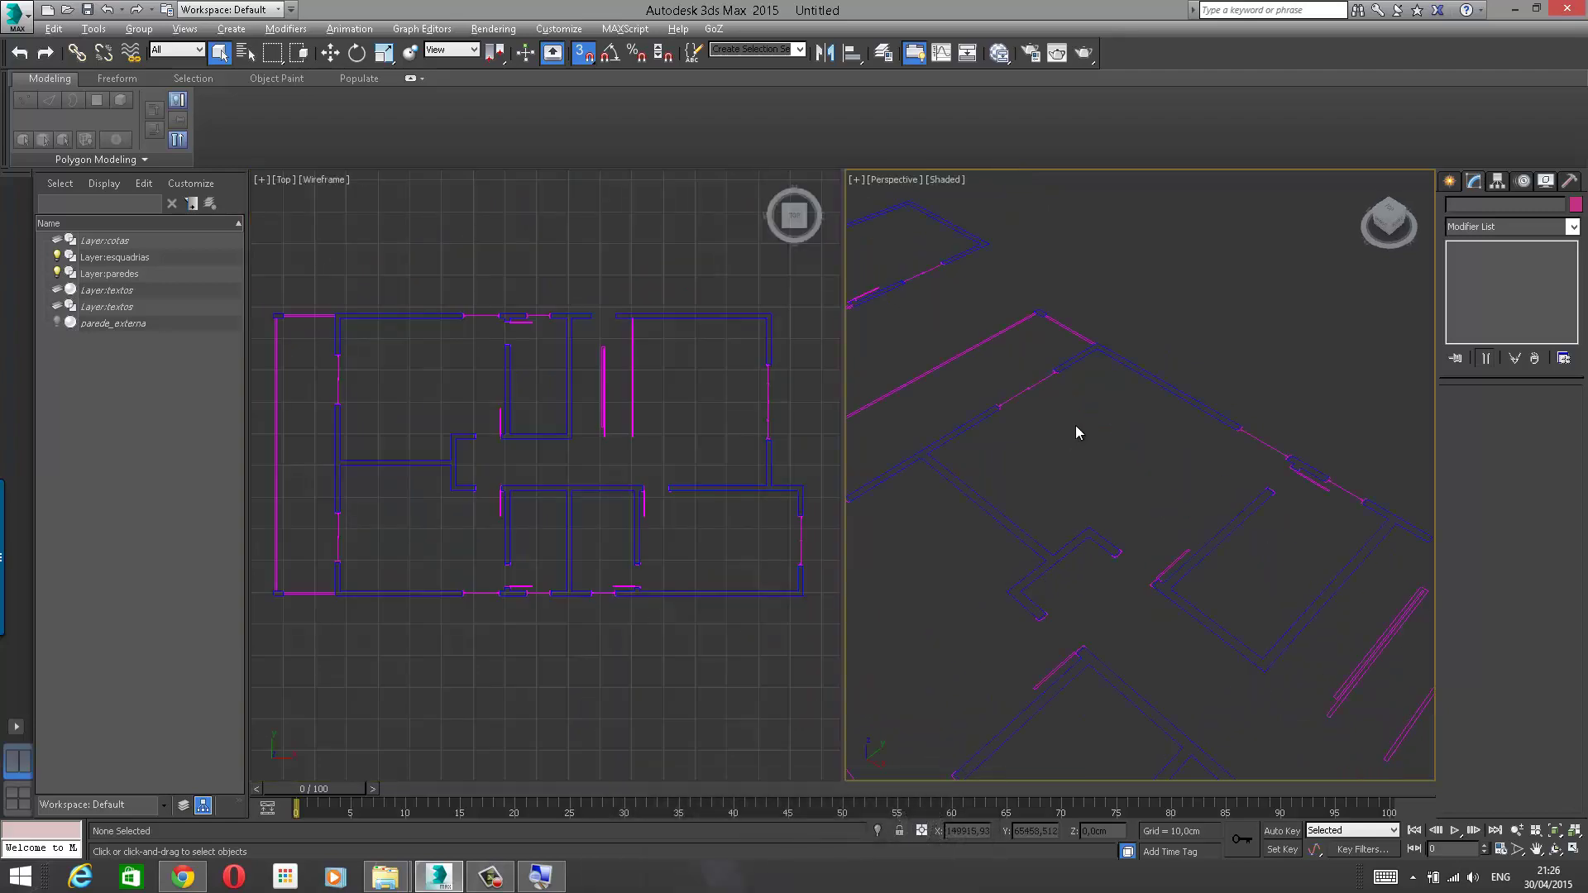
{"action": "key", "text": "alt+w"}
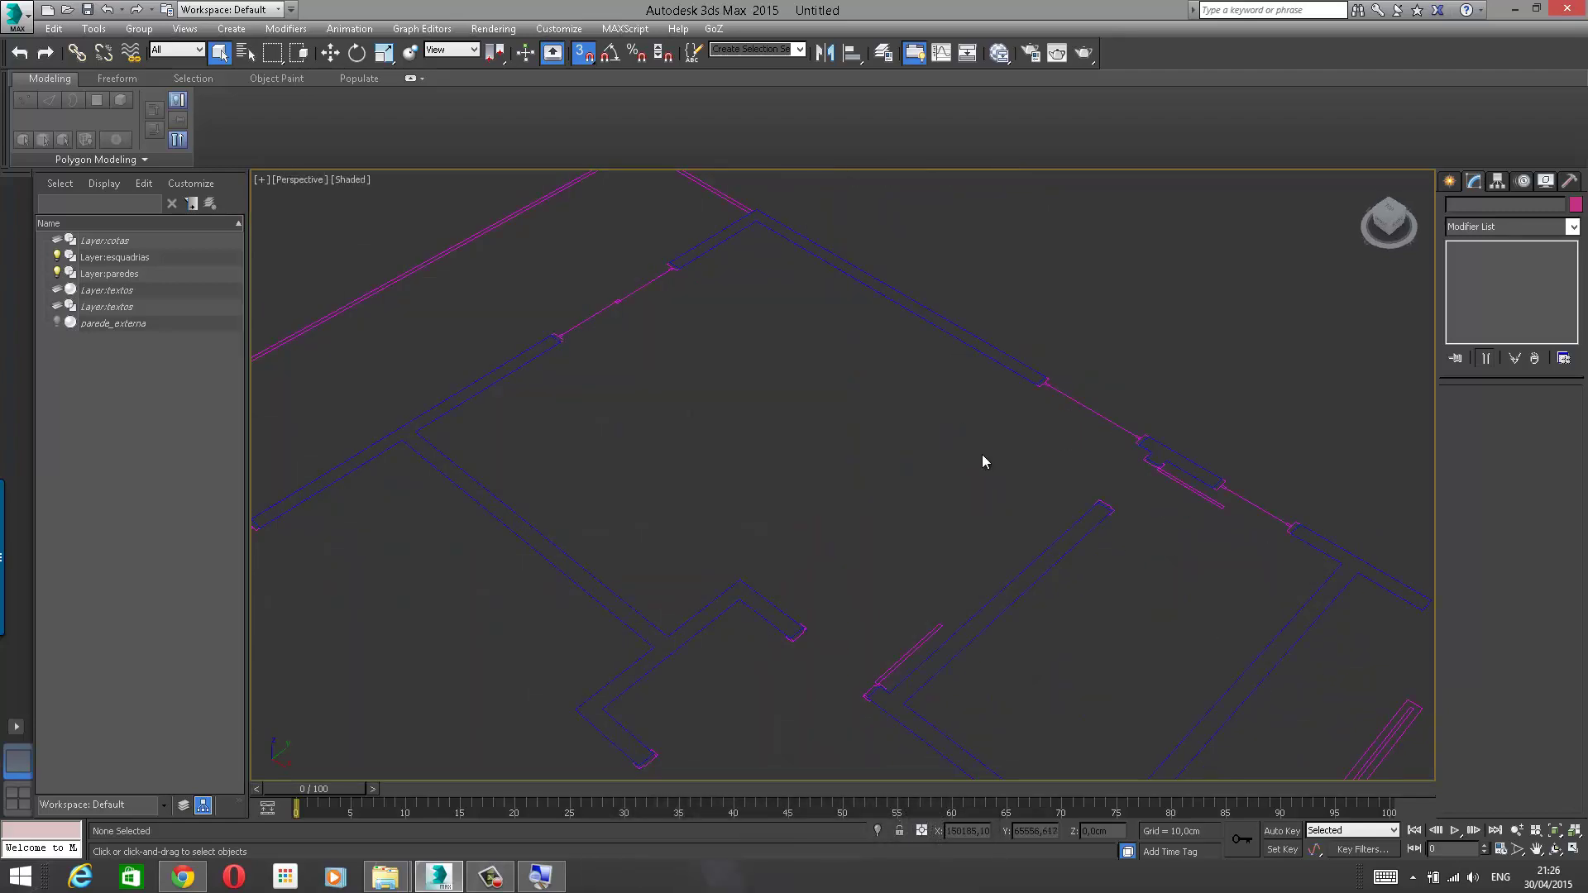
{"action": "key", "text": "alt+w"}
{"action": "middle_click_drag", "start_coordinate": [1093, 448], "coordinate": [984, 361], "text": "alt"}
{"action": "key", "text": "alt+w"}
{"action": "middle_click_drag", "start_coordinate": [1024, 297], "coordinate": [988, 307]}
Step: Switch to the Lupa magnifier and raise the screen magnification to 300%
{"action": "mouse_move", "coordinate": [559, 881]}
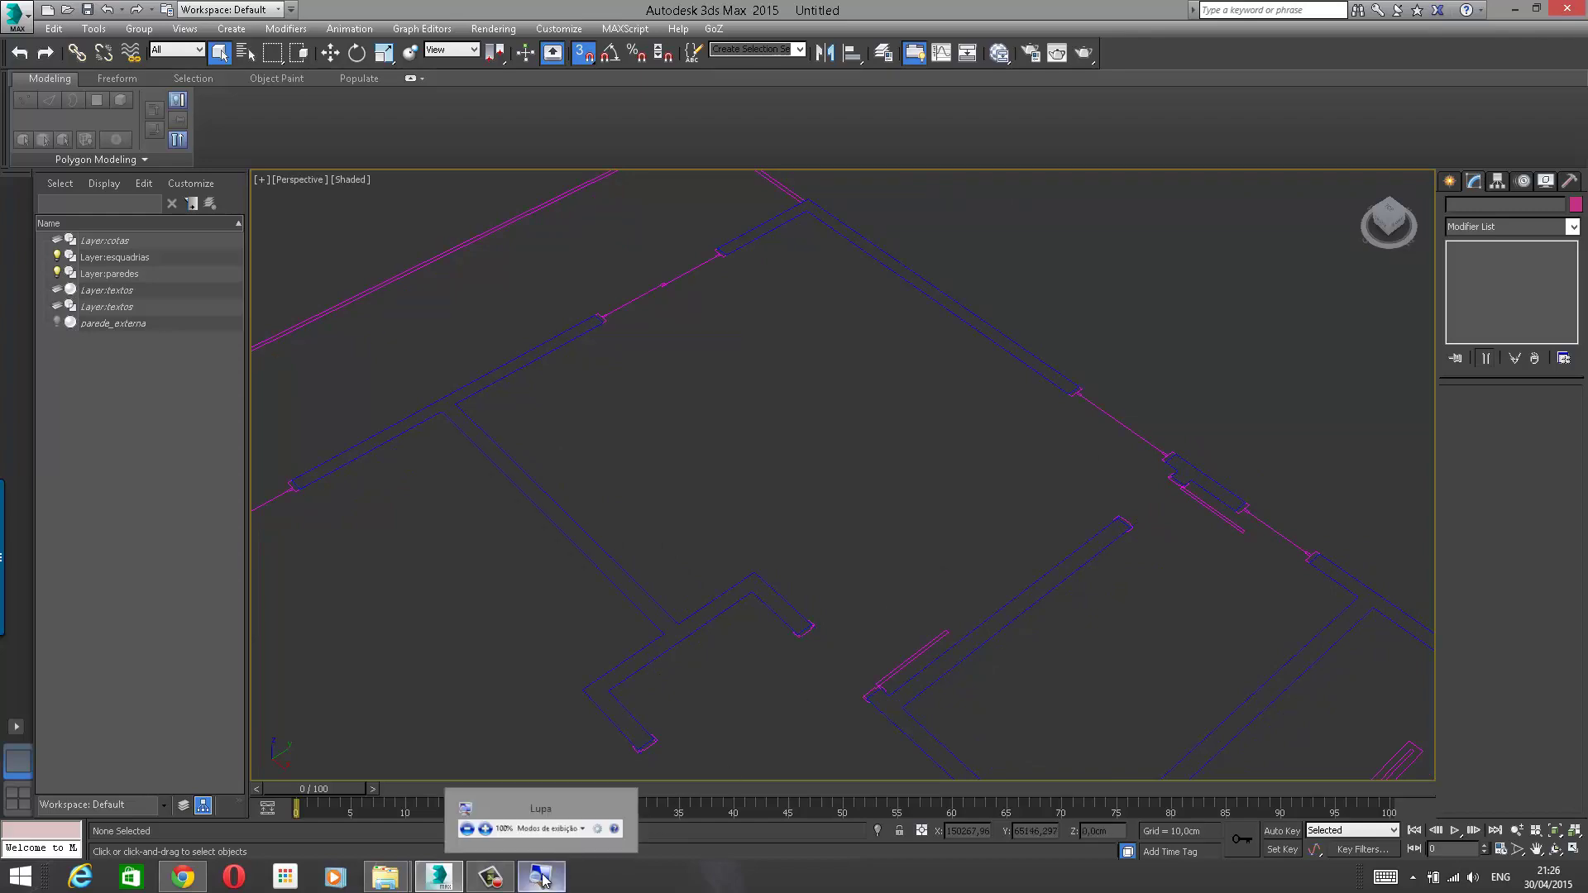
{"action": "left_click", "coordinate": [547, 881]}
{"action": "left_click", "coordinate": [1130, 203]}
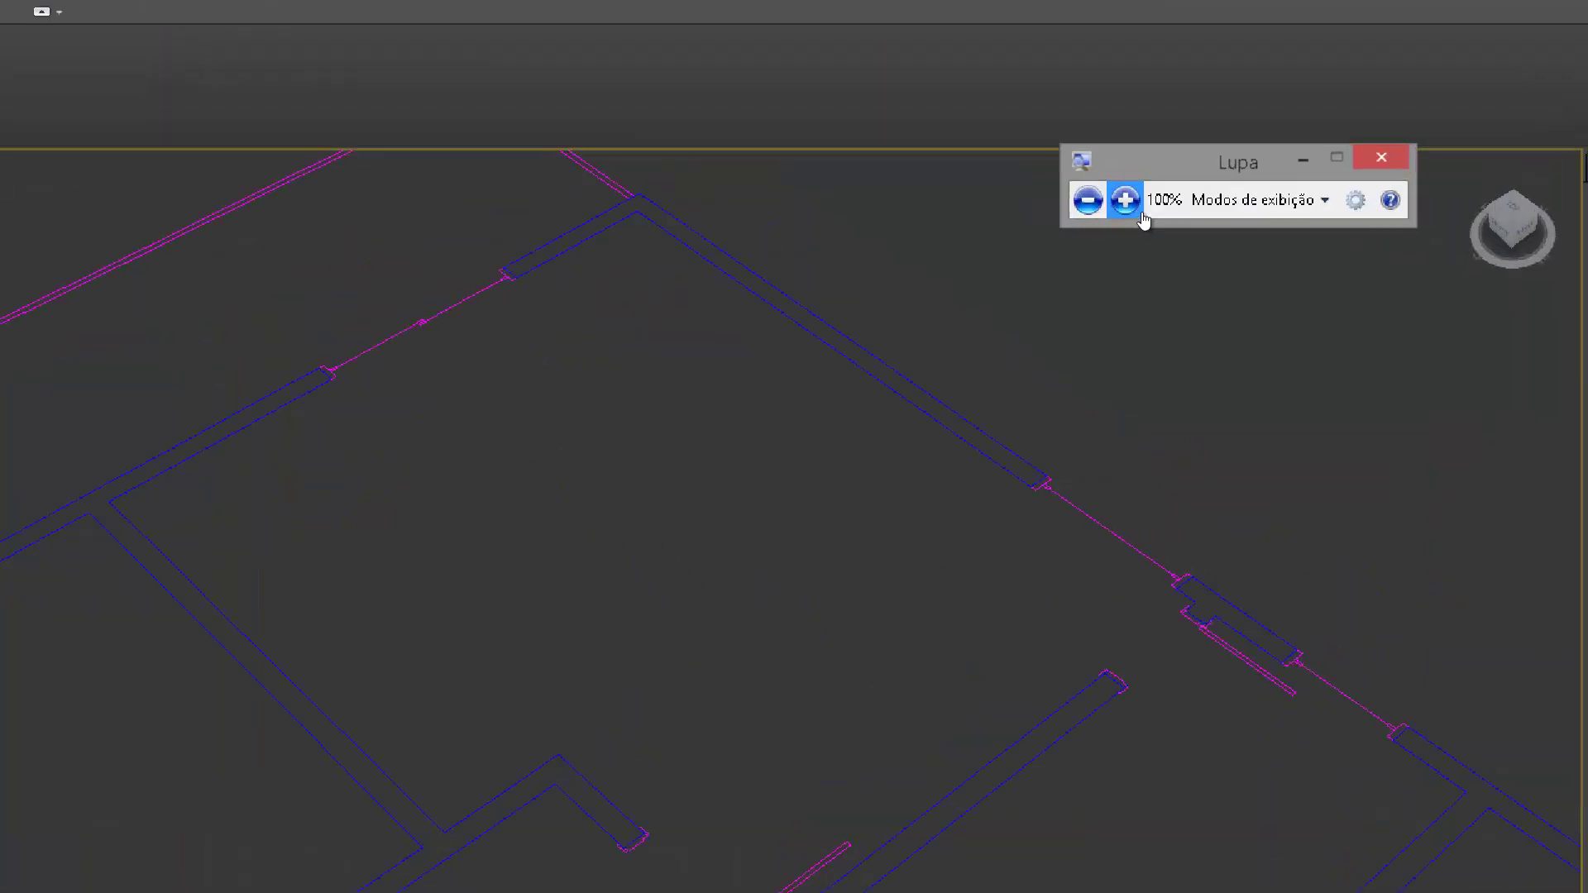
{"action": "left_click", "coordinate": [1130, 202]}
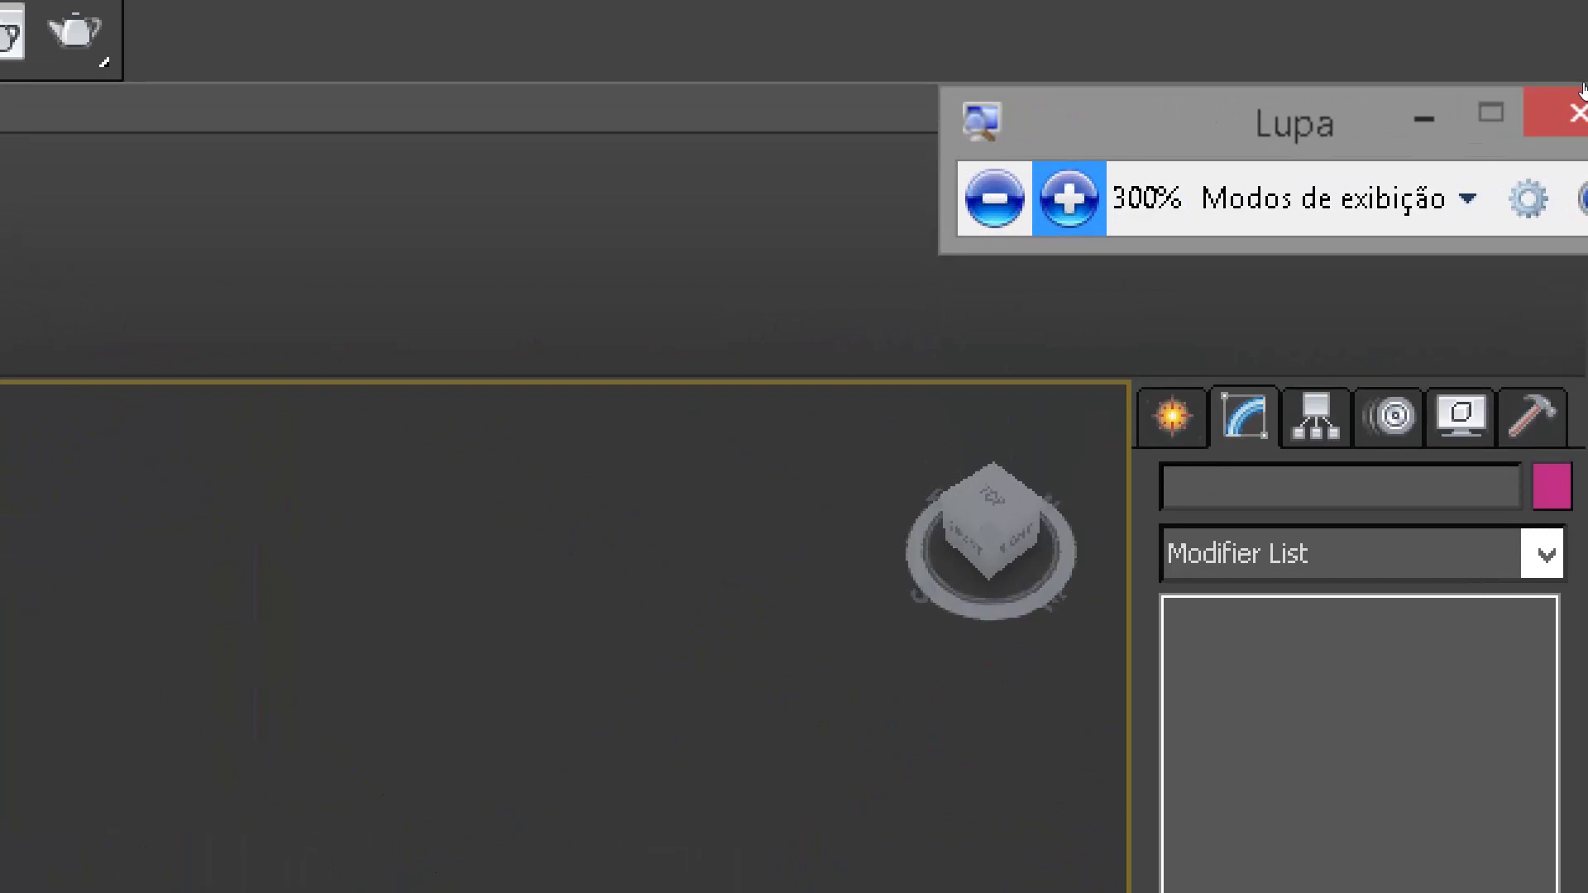
Step: Activate the Line spline tool for a new shape and reduce the Lupa magnification to 200%
{"action": "left_click", "coordinate": [1451, 184]}
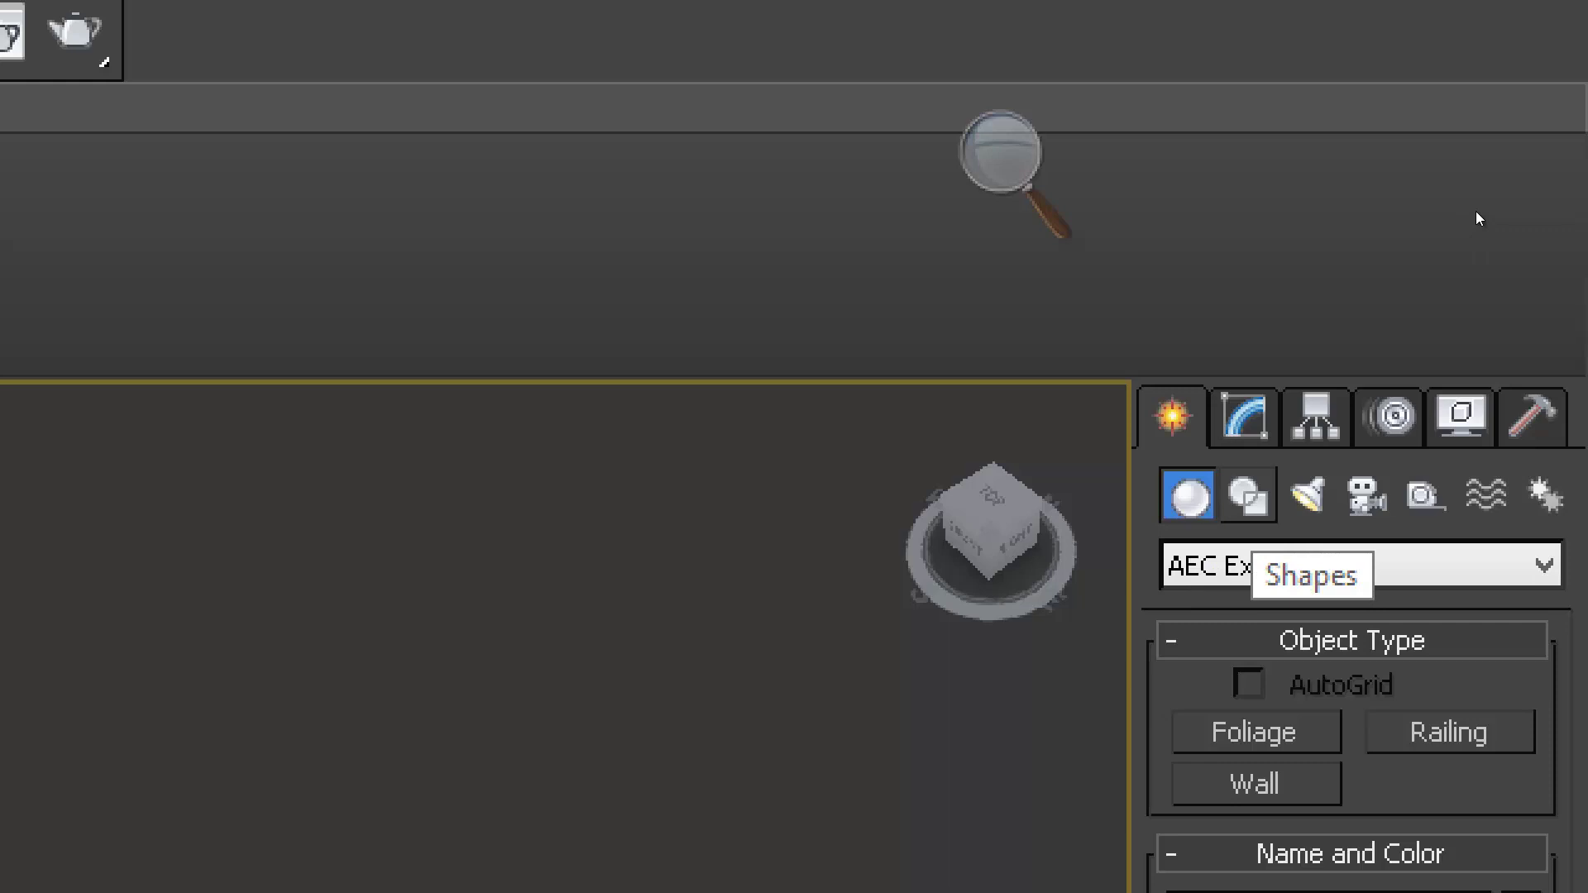
{"action": "left_click", "coordinate": [1248, 494]}
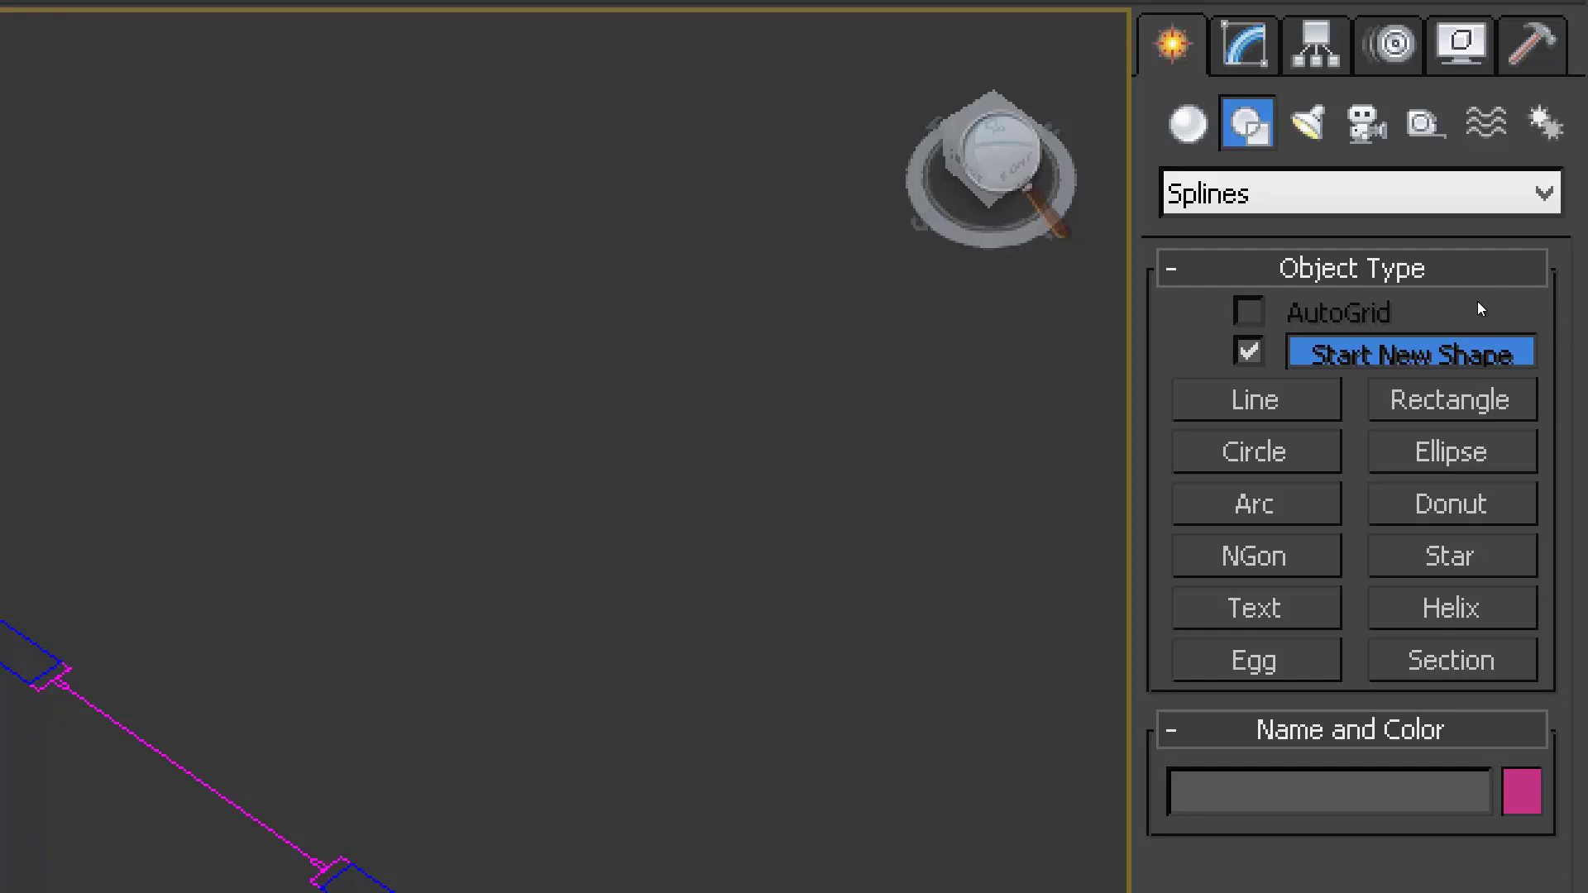
{"action": "key", "text": "l"}
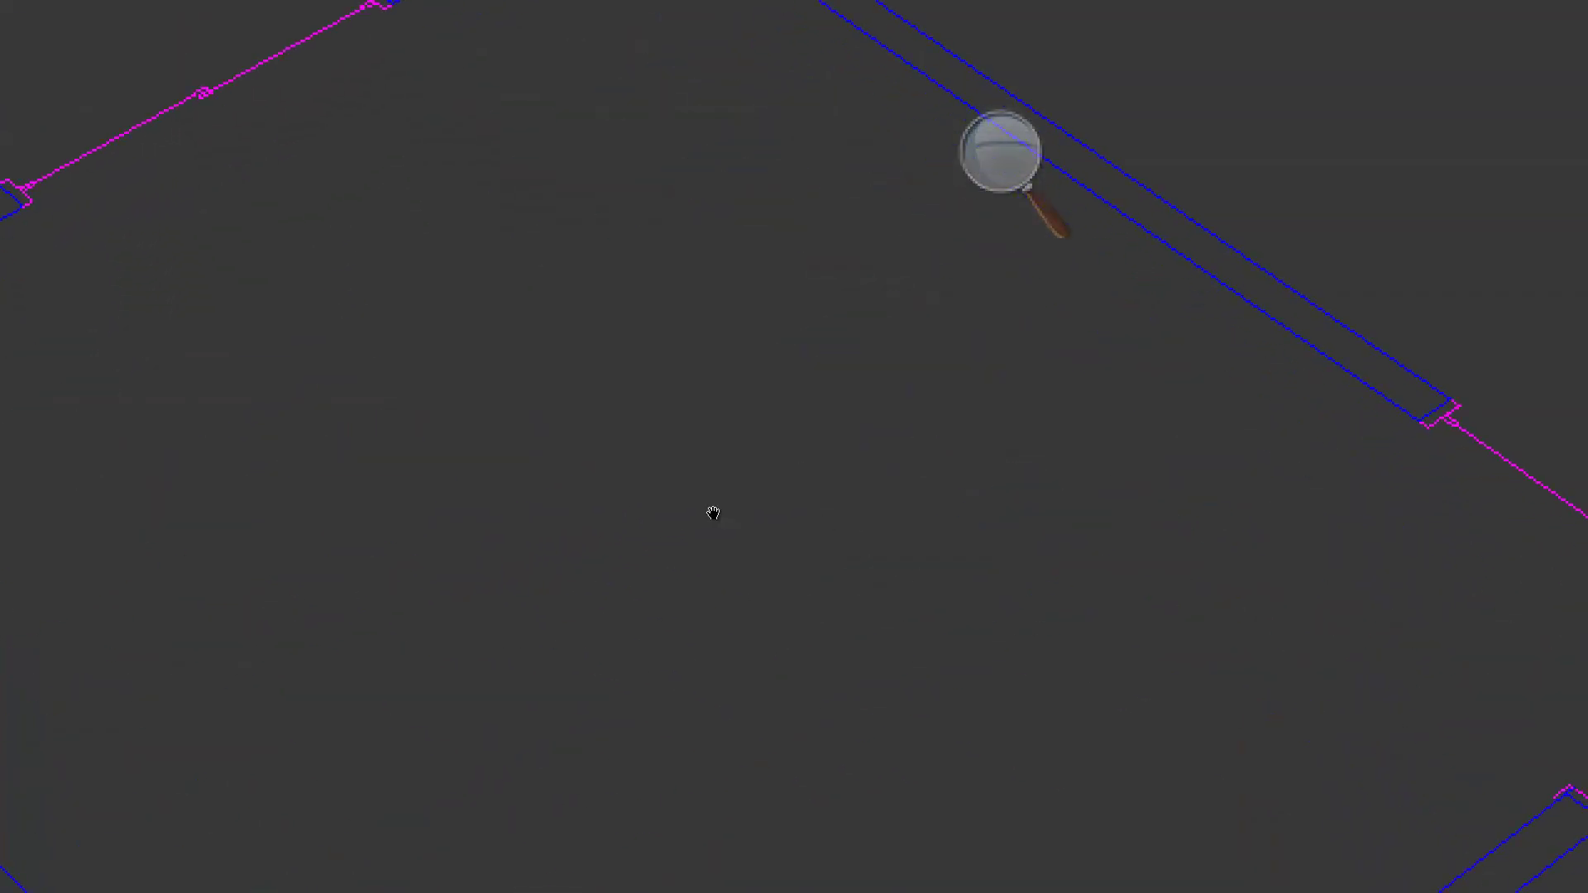
{"action": "middle_click_drag", "start_coordinate": [712, 513], "coordinate": [766, 475]}
{"action": "scroll", "coordinate": [766, 475], "scroll_direction": "down", "scroll_amount": 3}
{"action": "left_click", "coordinate": [926, 302]}
{"action": "left_click", "coordinate": [928, 320]}
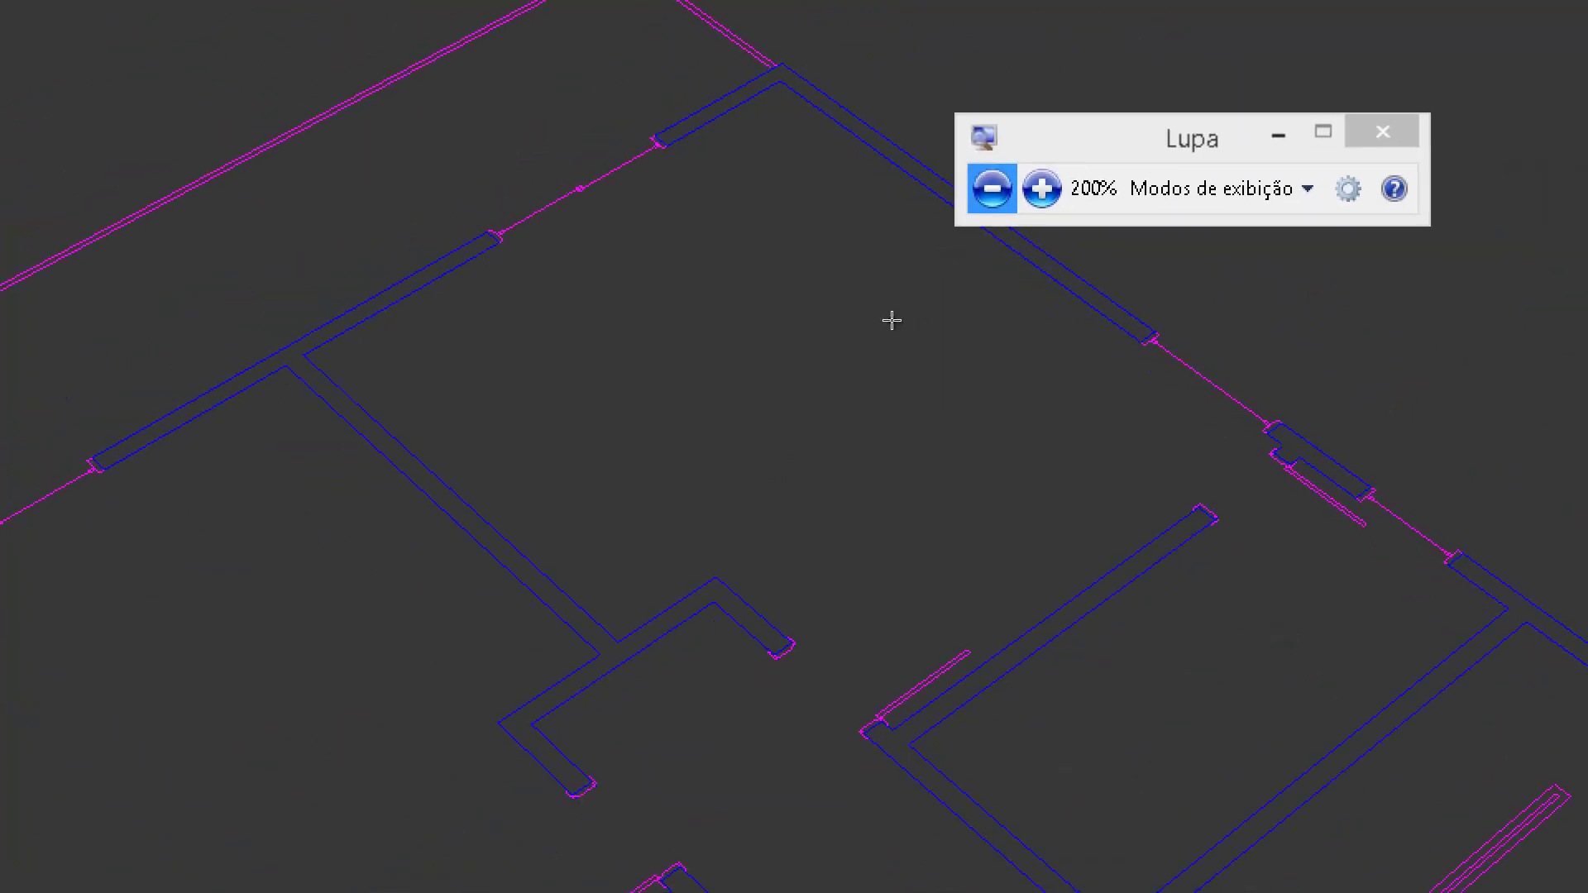
{"action": "left_click", "coordinate": [821, 299]}
{"action": "left_click", "coordinate": [589, 434]}
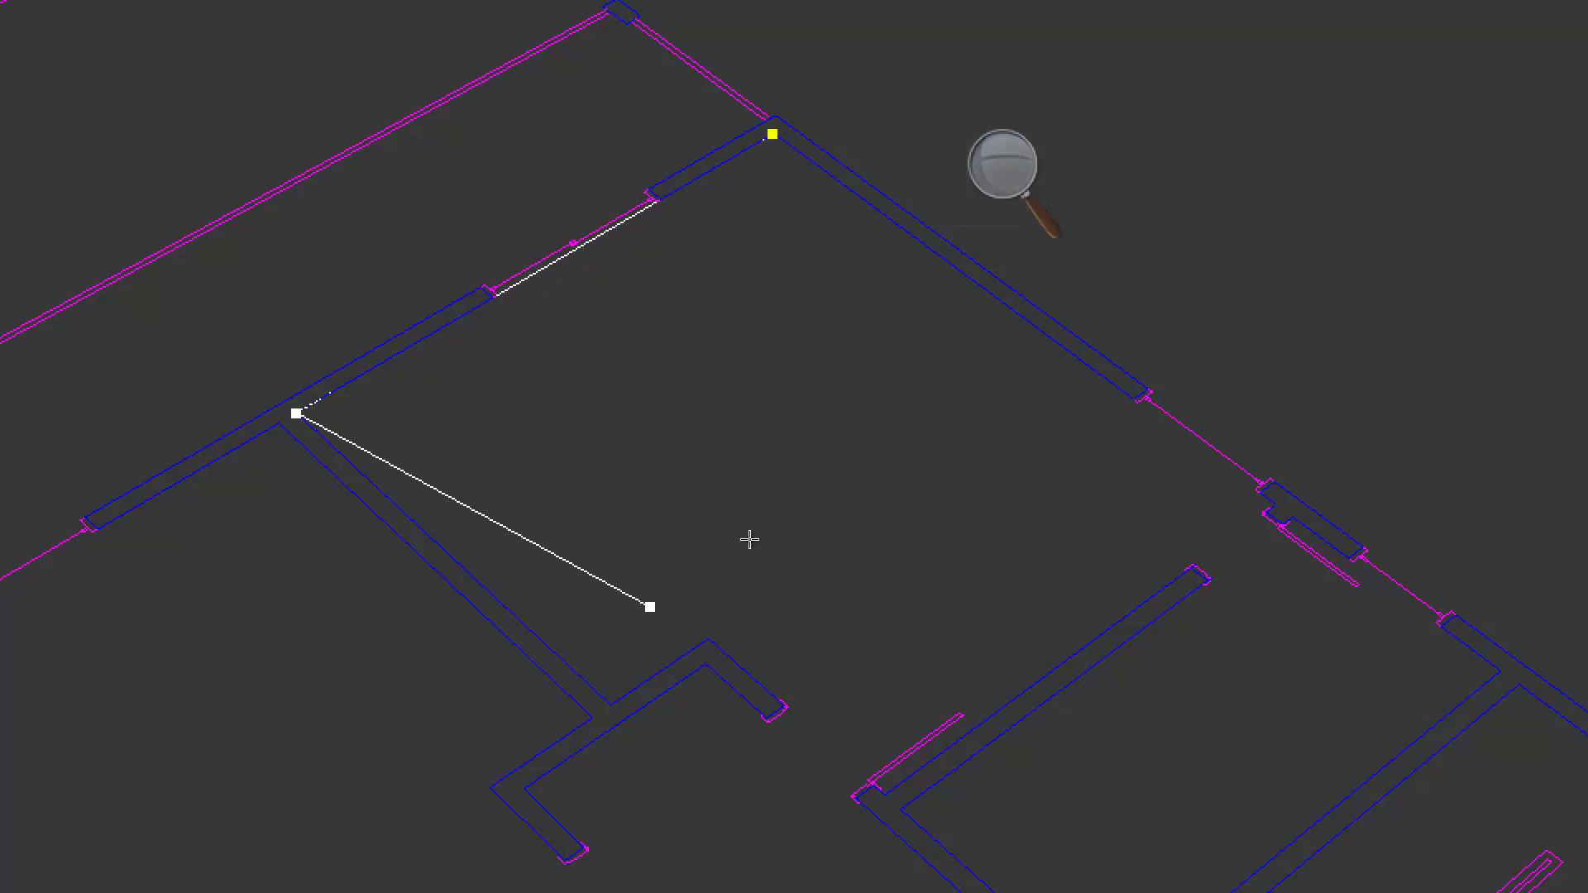
{"action": "left_click", "coordinate": [736, 568]}
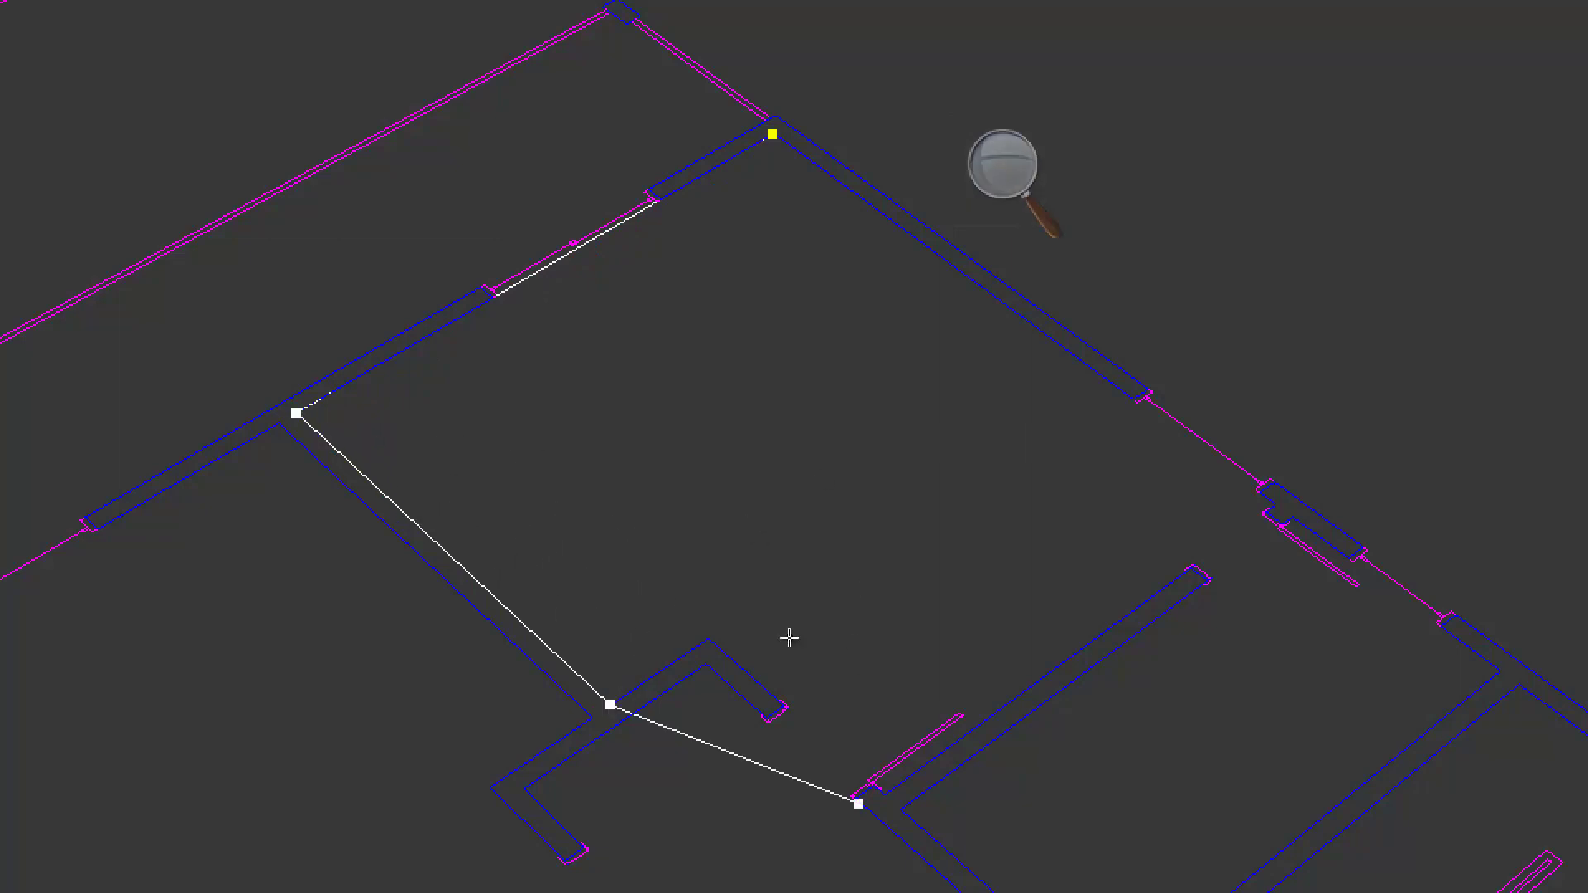
{"action": "left_click", "coordinate": [788, 539]}
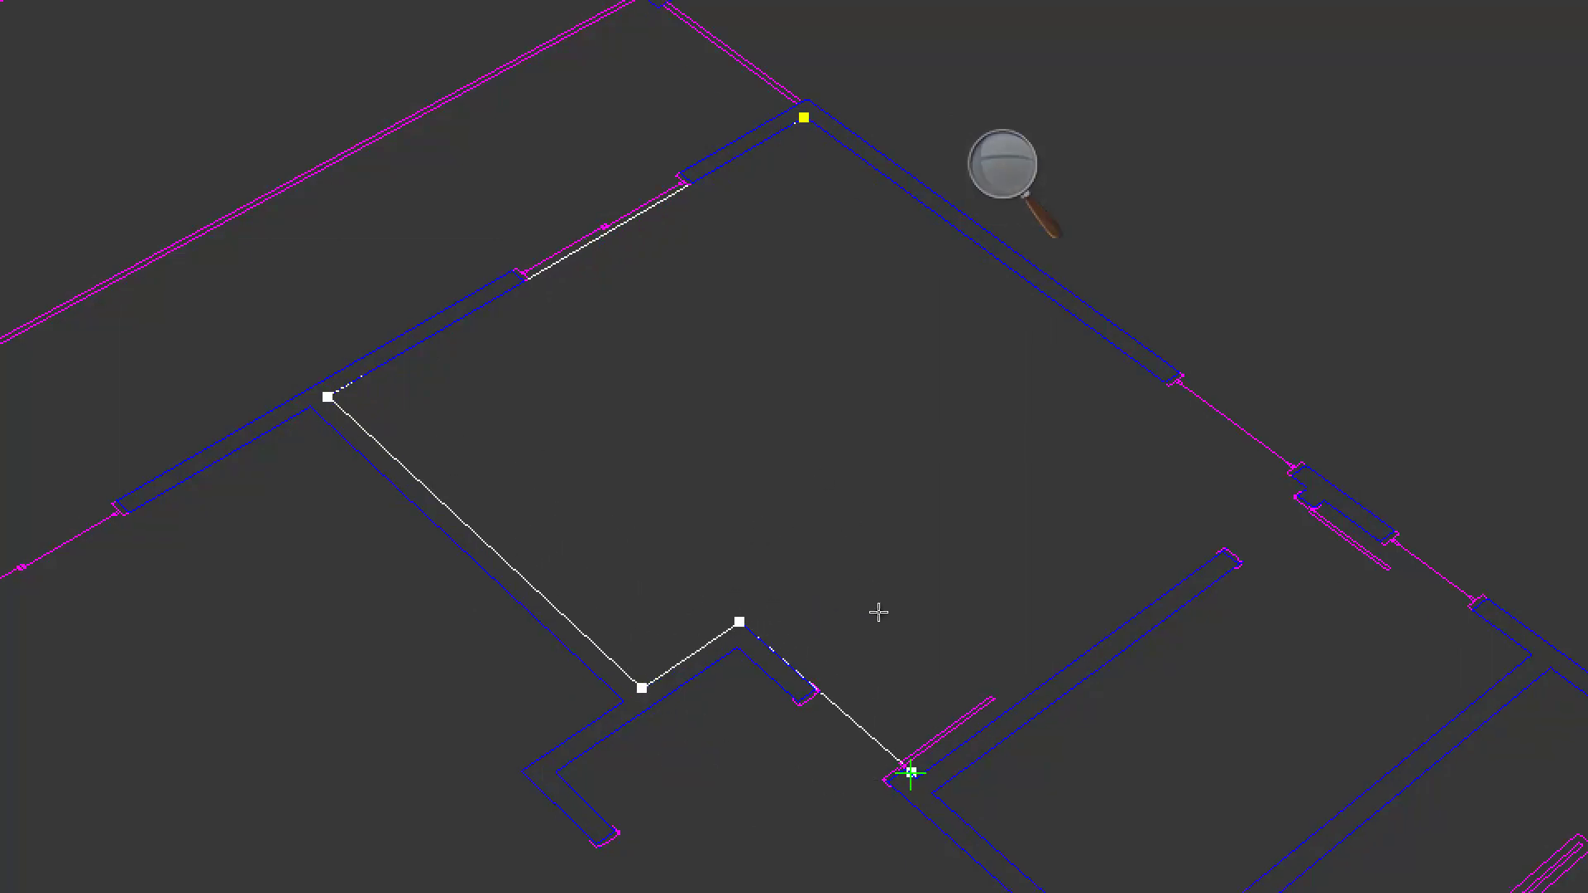
{"action": "left_click", "coordinate": [905, 607]}
{"action": "middle_click_drag", "start_coordinate": [897, 610], "coordinate": [843, 527]}
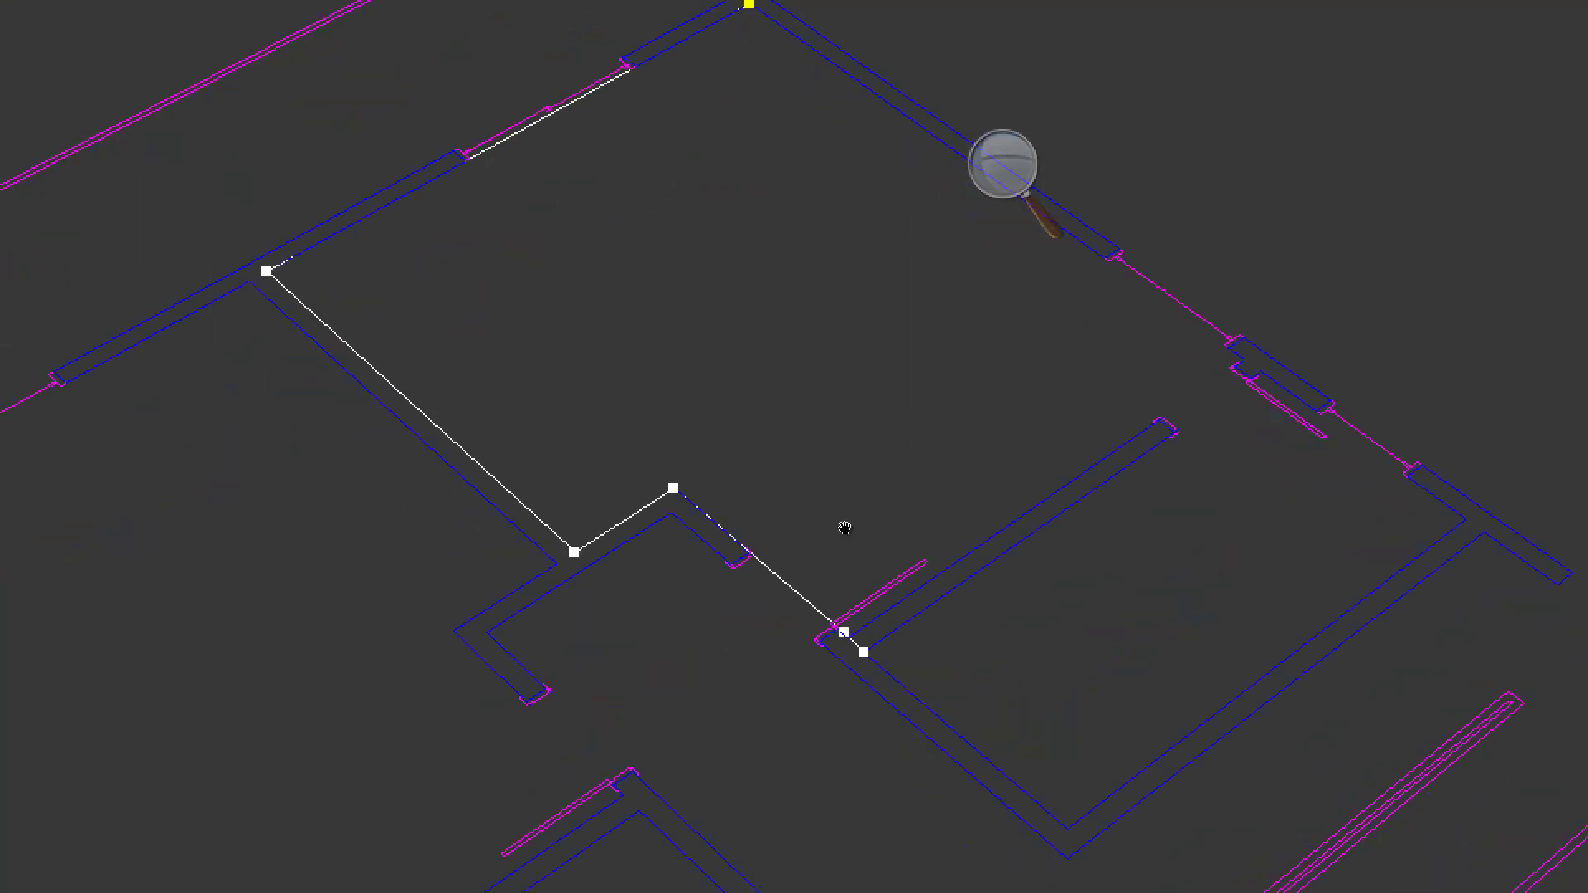
{"action": "scroll", "coordinate": [832, 538], "scroll_direction": "up", "scroll_amount": 8}
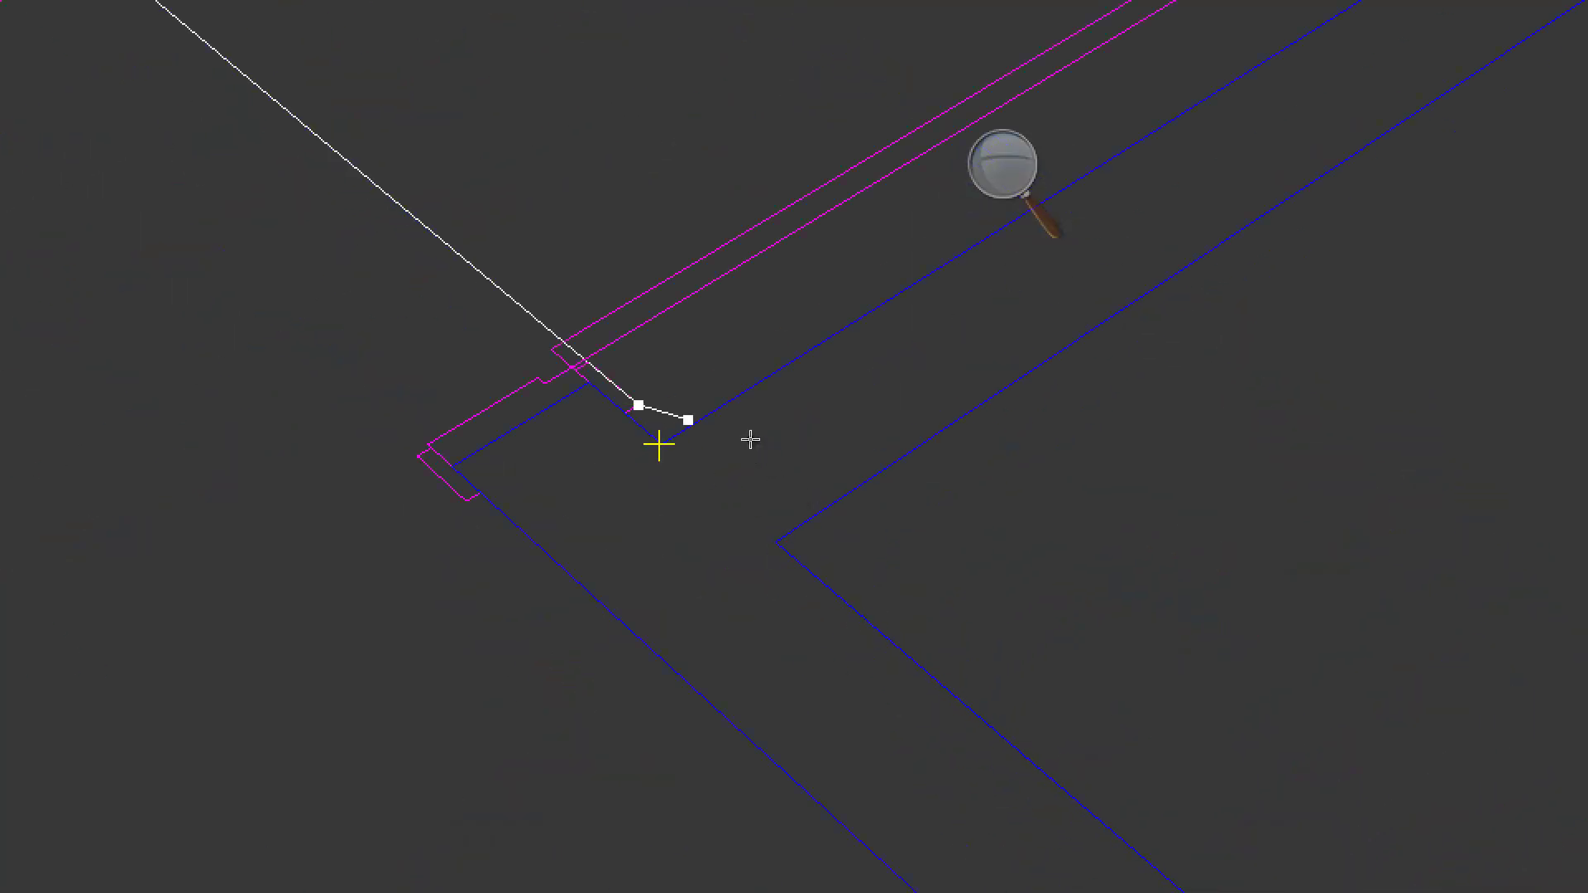
{"action": "right_click", "coordinate": [749, 440]}
{"action": "key", "text": "Delete"}
Step: Hide Layer:esquadrias in the scene list, keeping the Layer:paredes outlines displayed for tracing
{"action": "scroll", "coordinate": [792, 397], "scroll_direction": "down", "scroll_amount": 6}
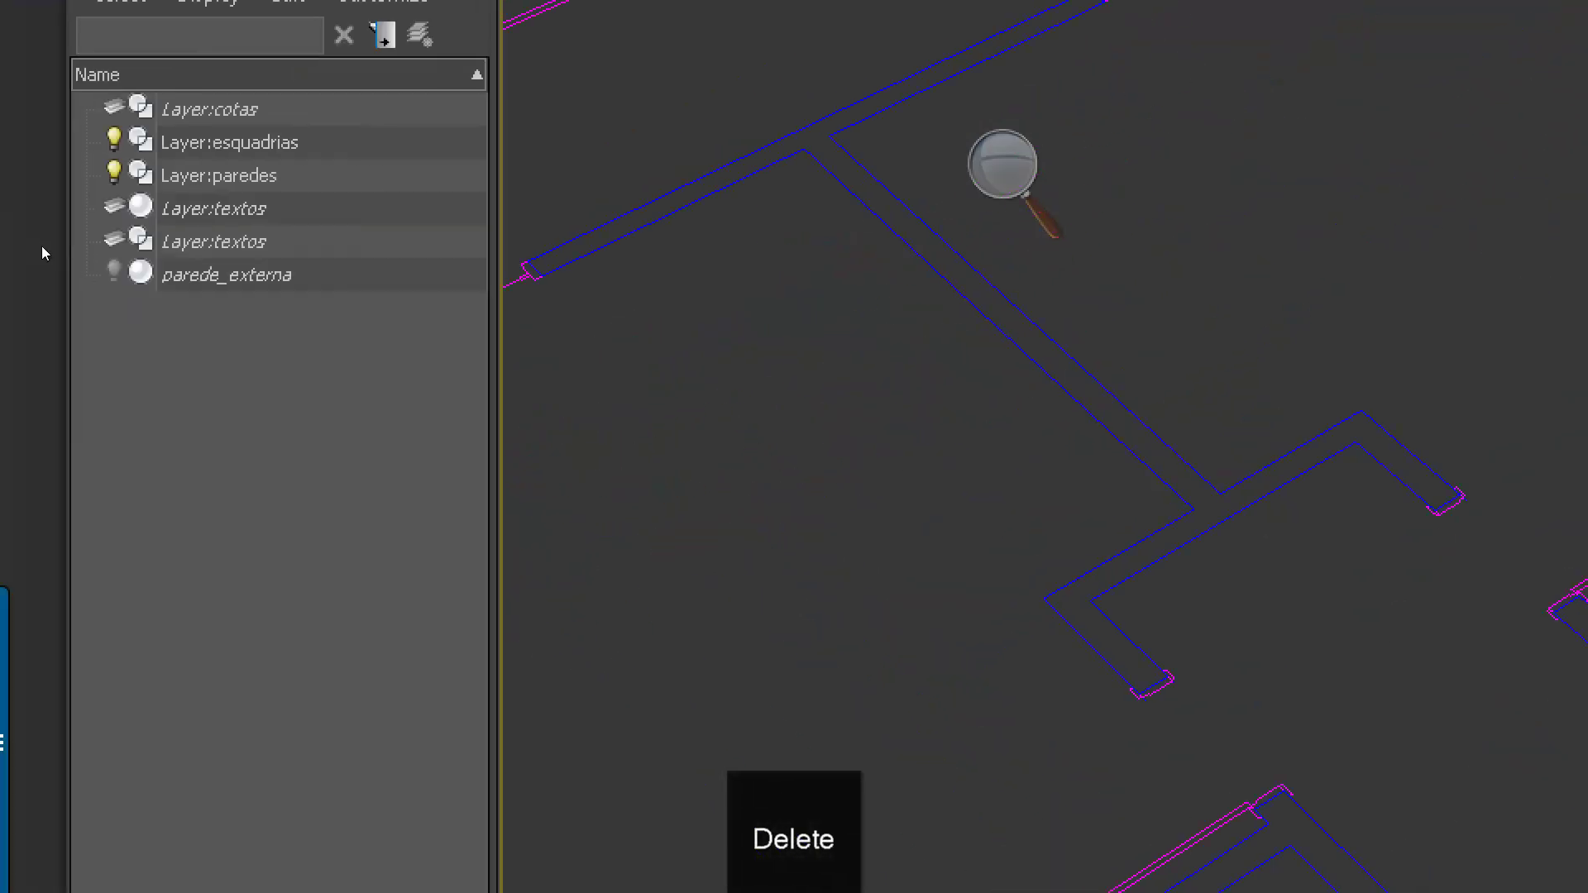
{"action": "left_click", "coordinate": [114, 138]}
{"action": "middle_click_drag", "start_coordinate": [679, 413], "coordinate": [544, 468]}
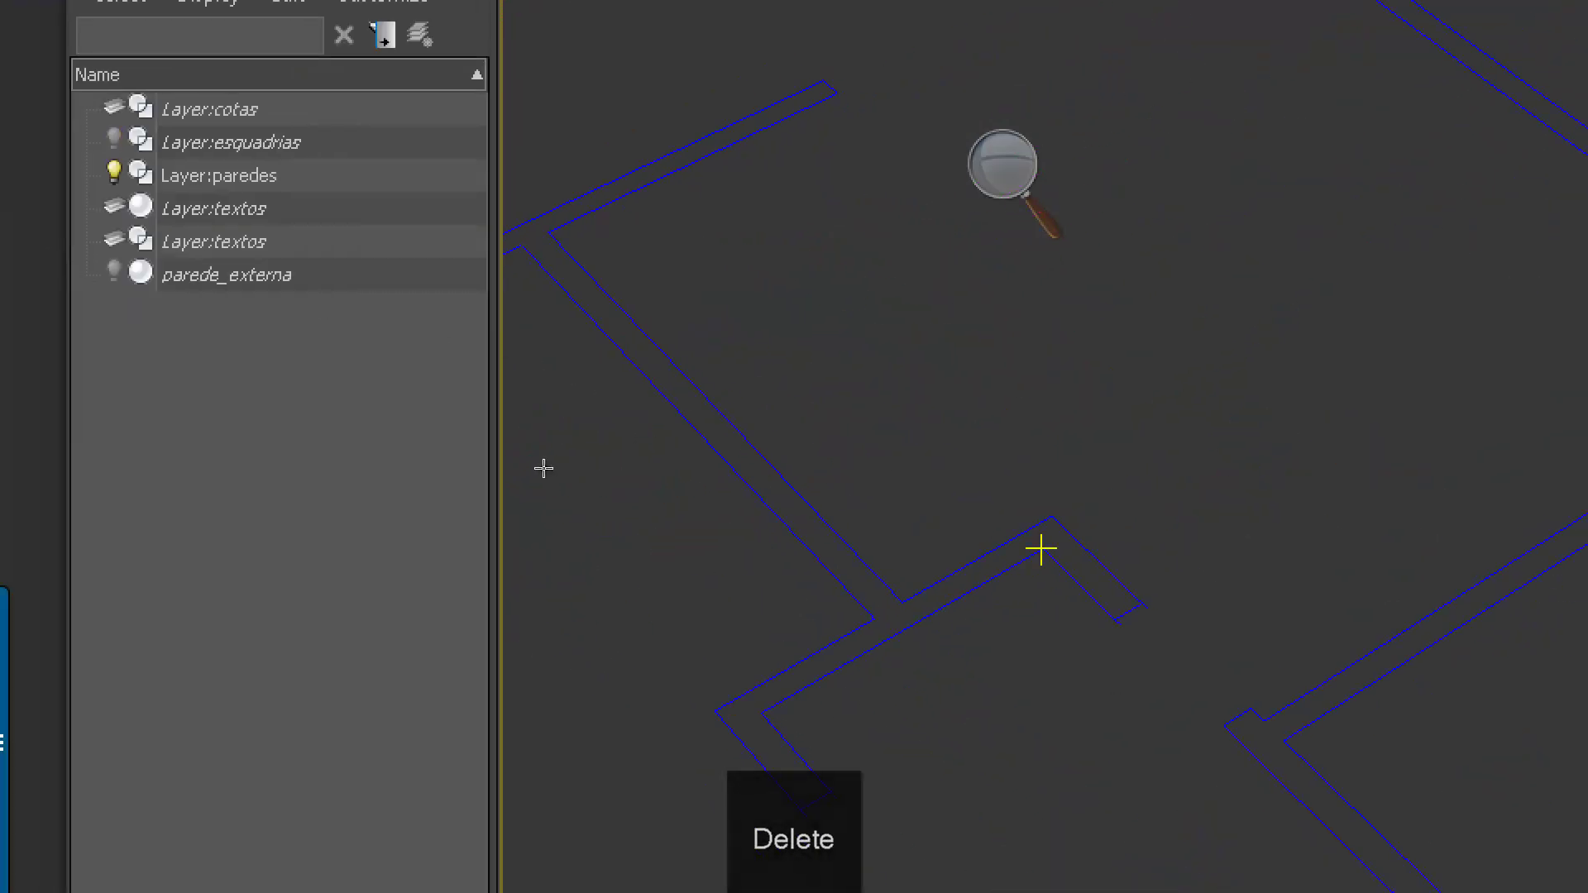
{"action": "scroll", "coordinate": [543, 468], "scroll_direction": "down", "scroll_amount": 2}
{"action": "left_click", "coordinate": [114, 138]}
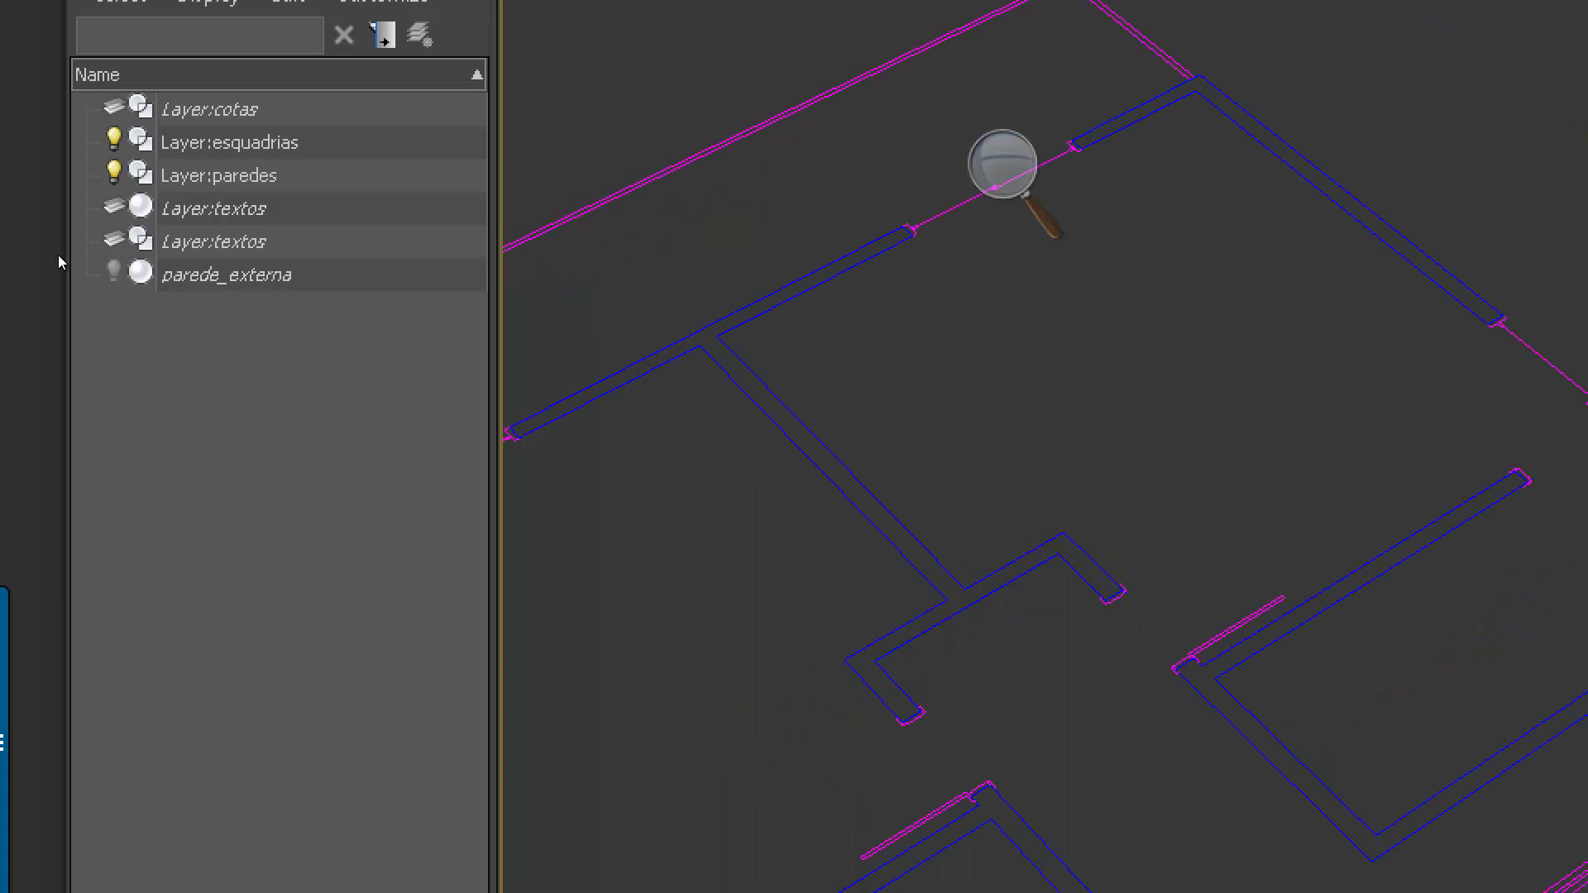
{"action": "left_click", "coordinate": [114, 138]}
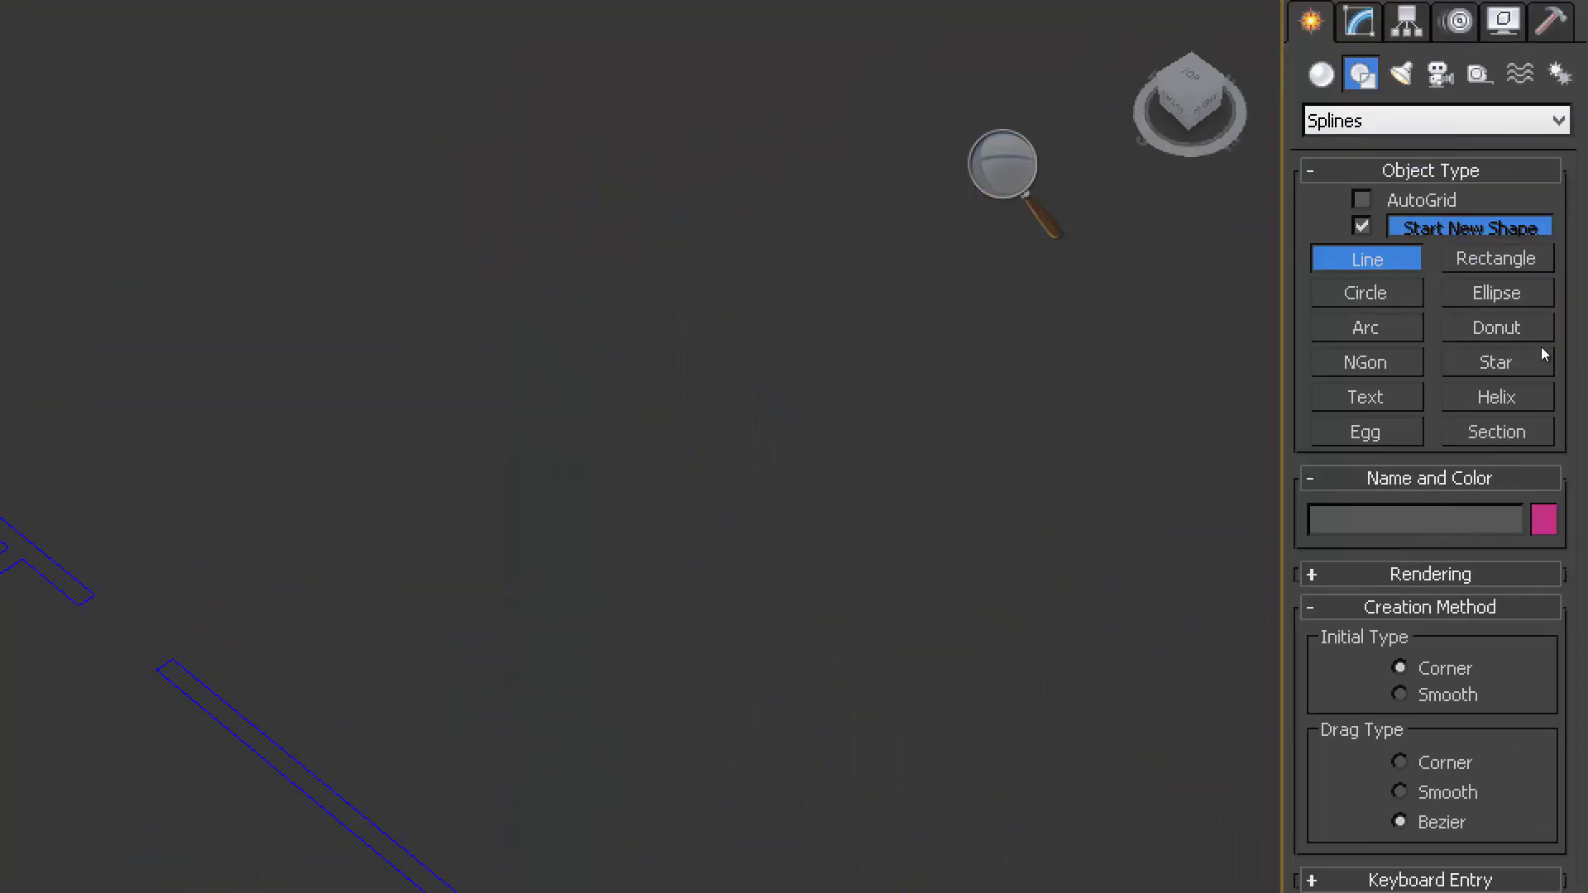
Step: Trace the bedroom's floor outline along the inner wall corners, bridging the door and window openings, and close the spline
{"action": "middle_click_drag", "start_coordinate": [793, 410], "coordinate": [1191, 464]}
{"action": "left_click", "coordinate": [903, 270]}
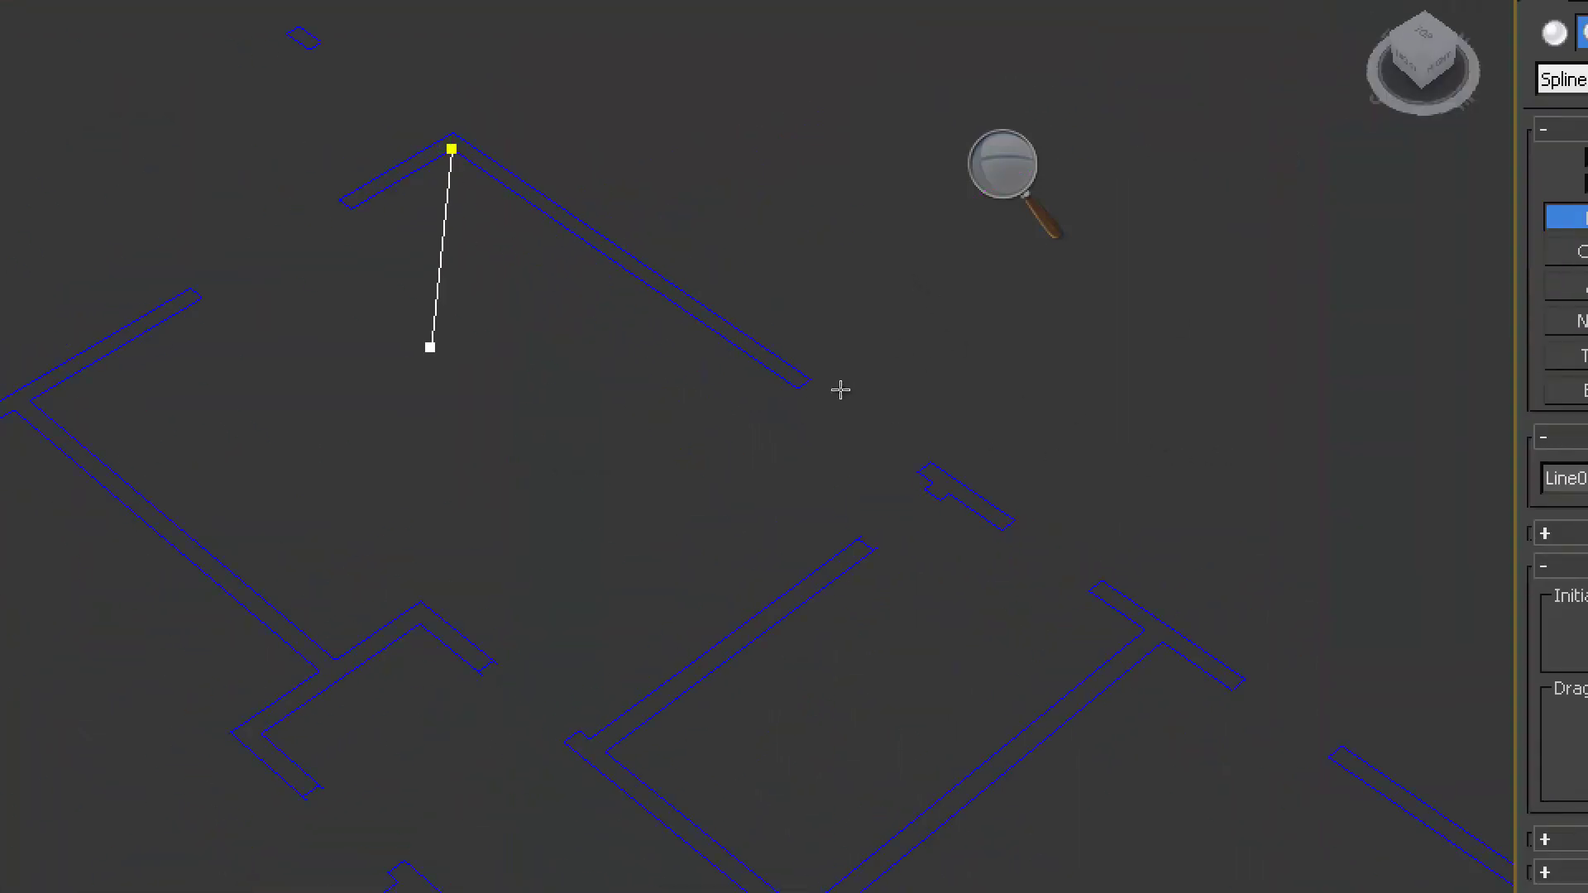
{"action": "left_click", "coordinate": [28, 402]}
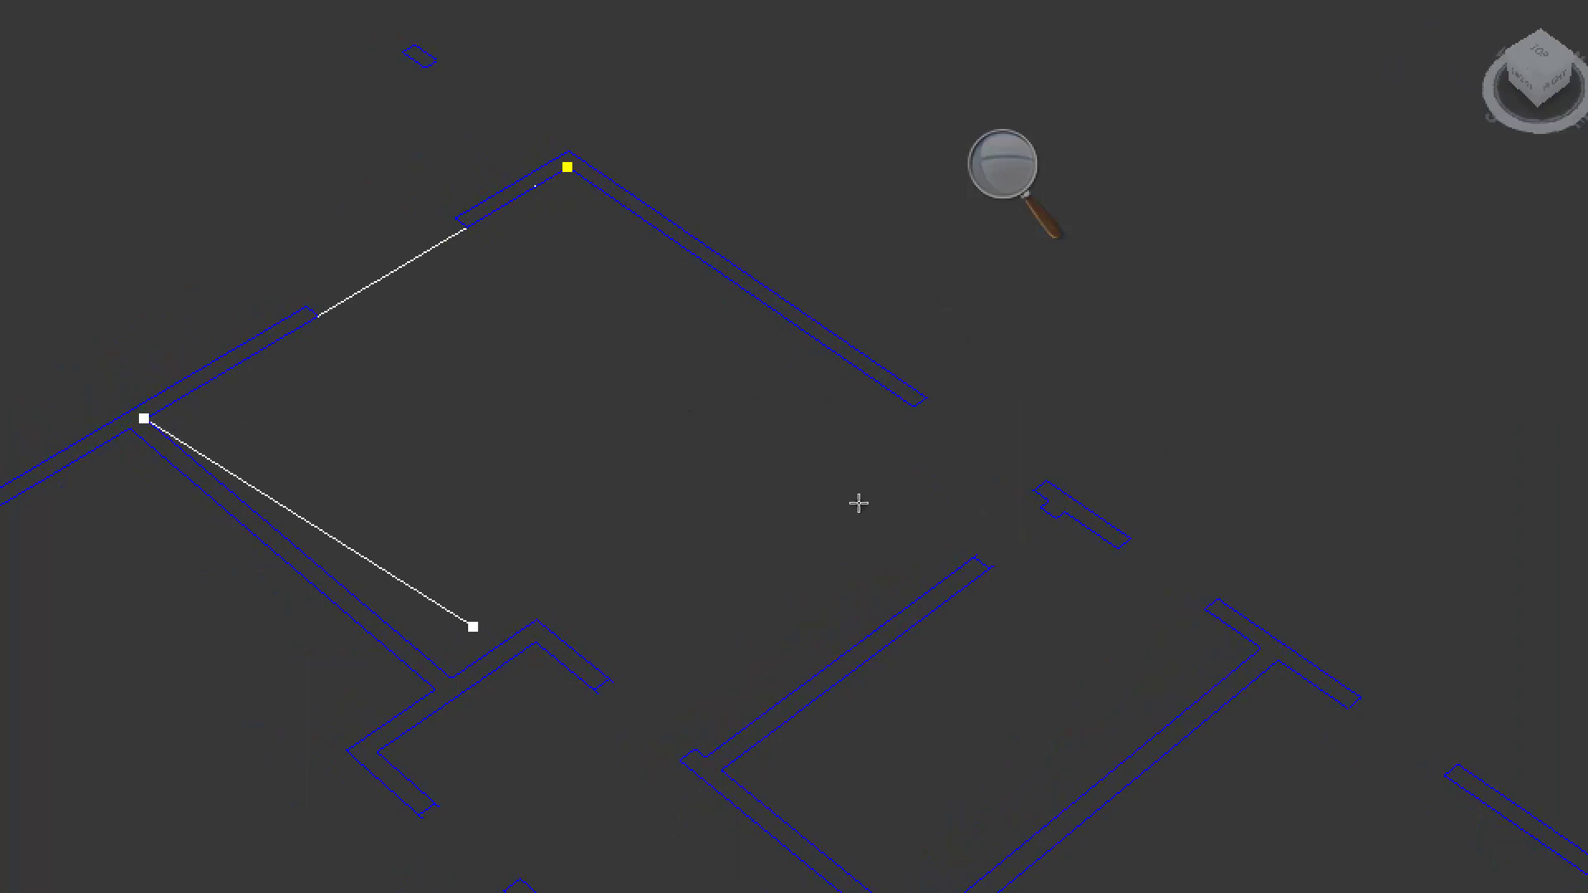
{"action": "left_click", "coordinate": [450, 678]}
{"action": "left_click", "coordinate": [536, 620]}
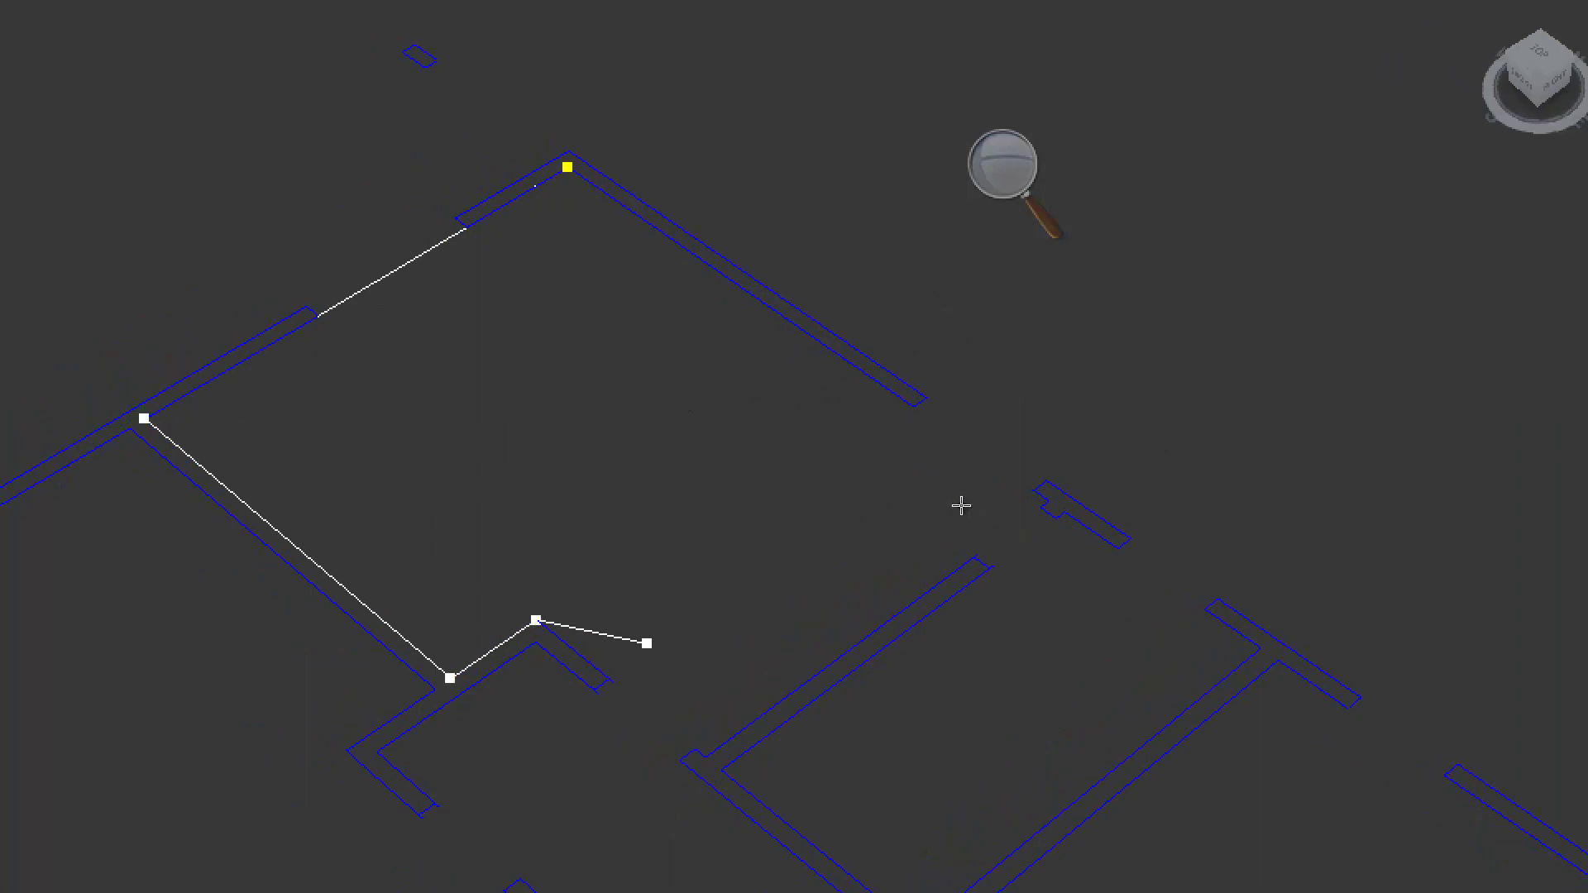
{"action": "left_click", "coordinate": [704, 757]}
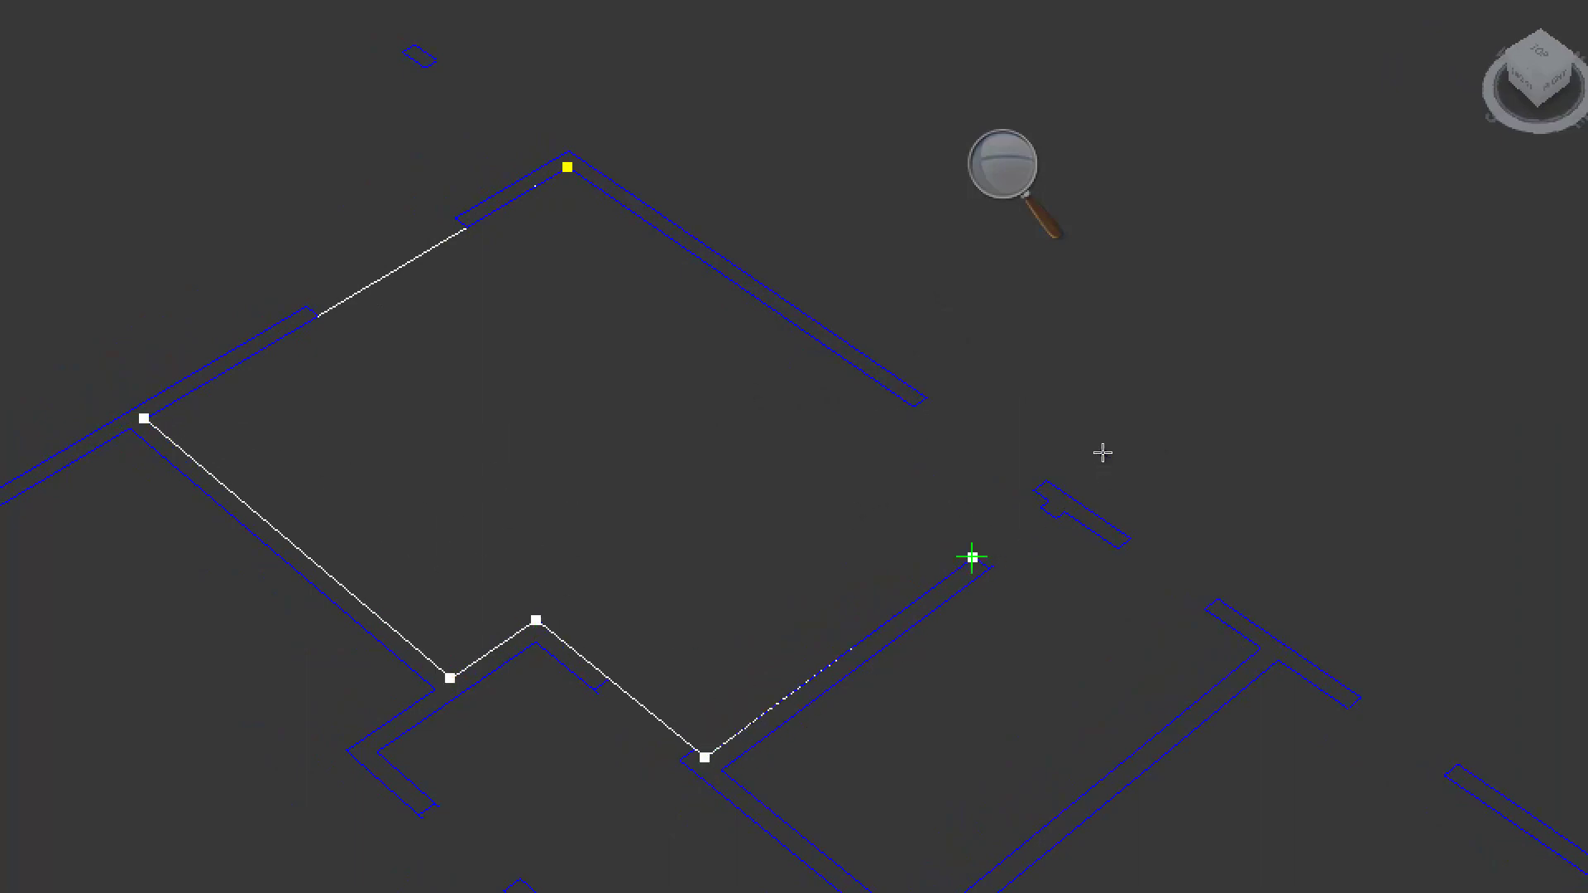
{"action": "left_click", "coordinate": [1047, 501]}
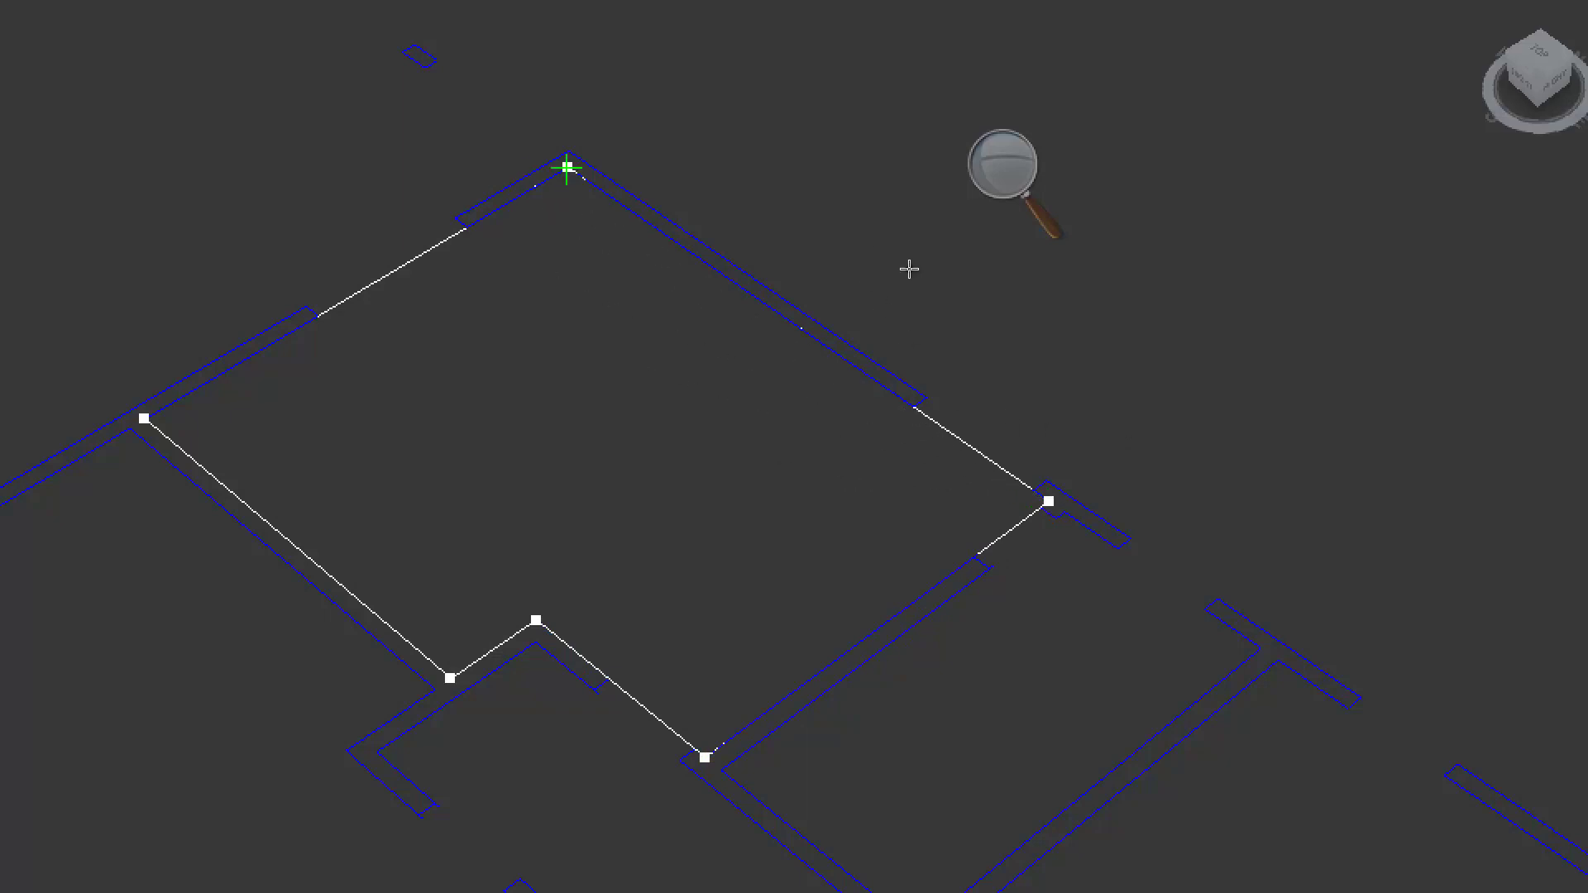
{"action": "left_click", "coordinate": [909, 269]}
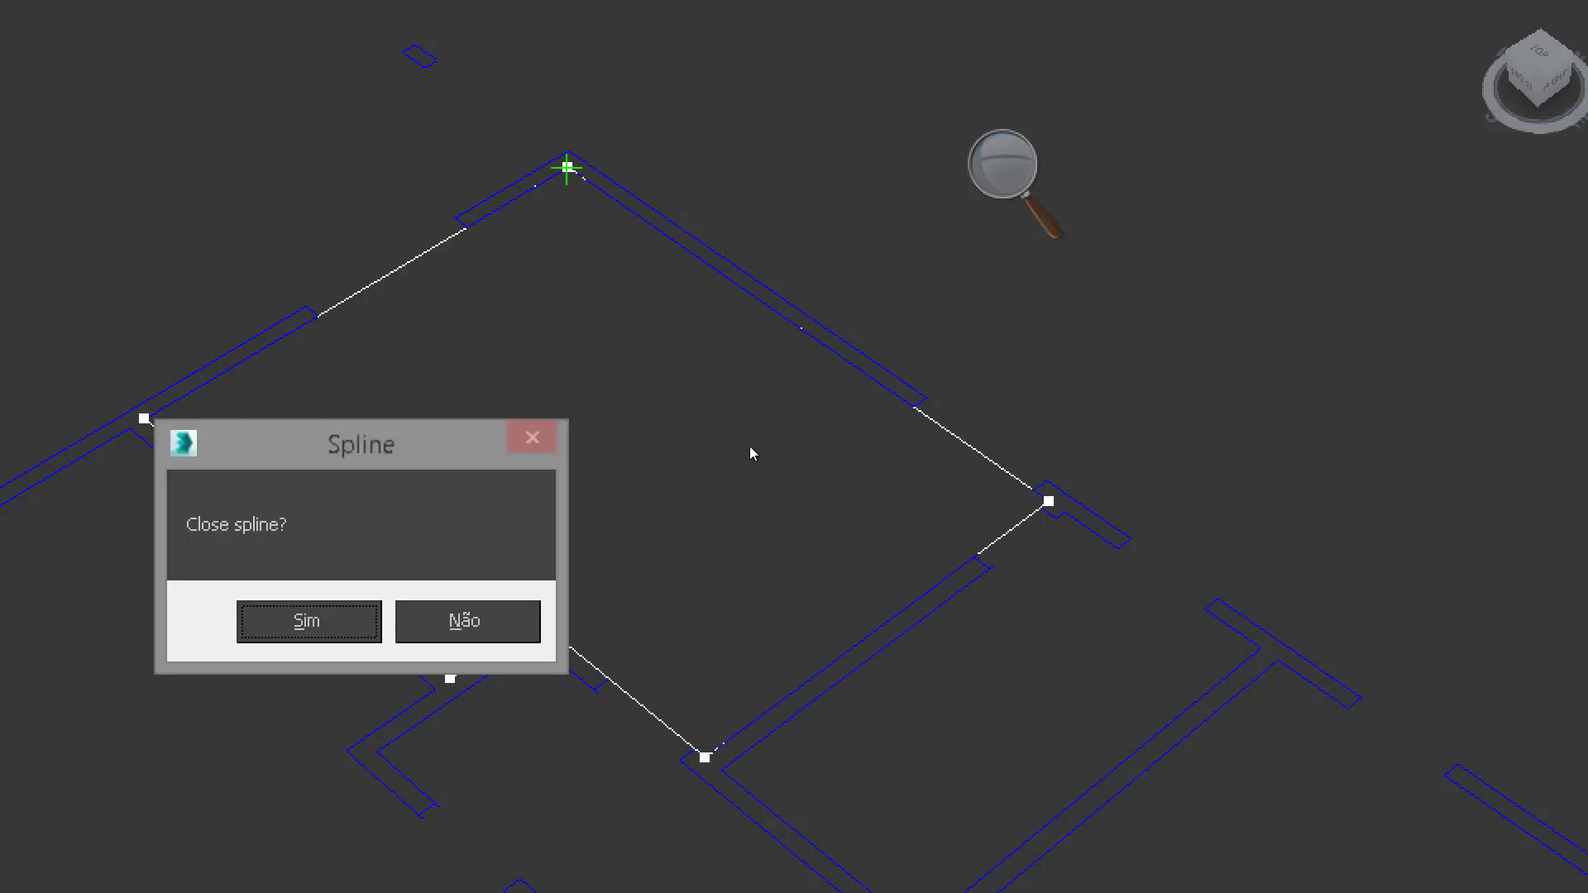
{"action": "key", "text": "Return"}
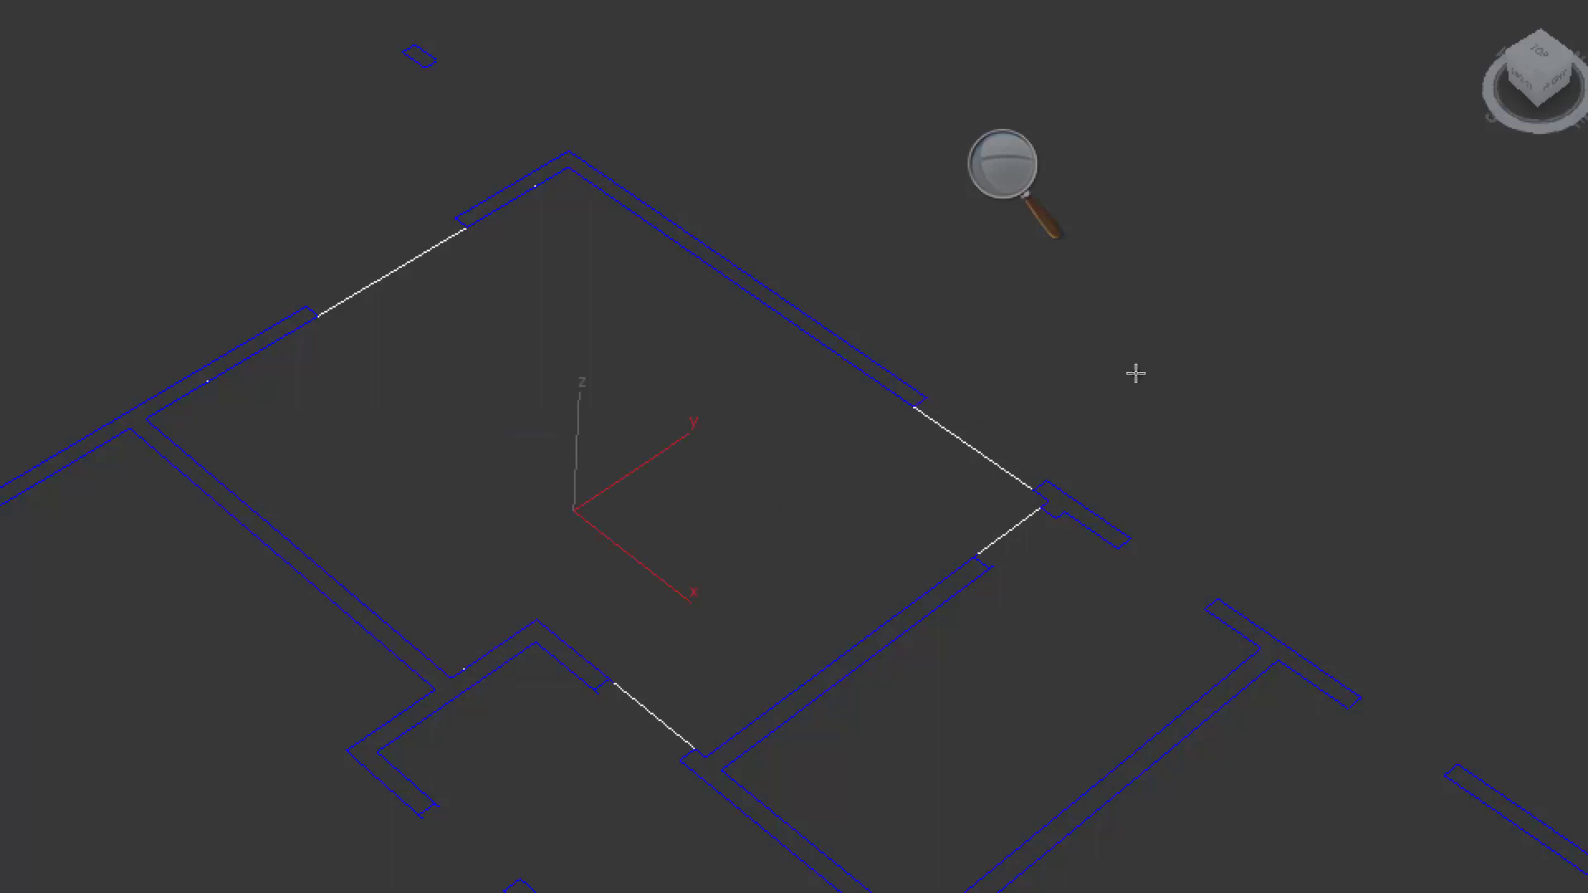
Step: Rename the new floor spline as Piso_quarto_solteiro in the scene list
{"action": "middle_click_drag", "start_coordinate": [1181, 445], "coordinate": [1277, 280]}
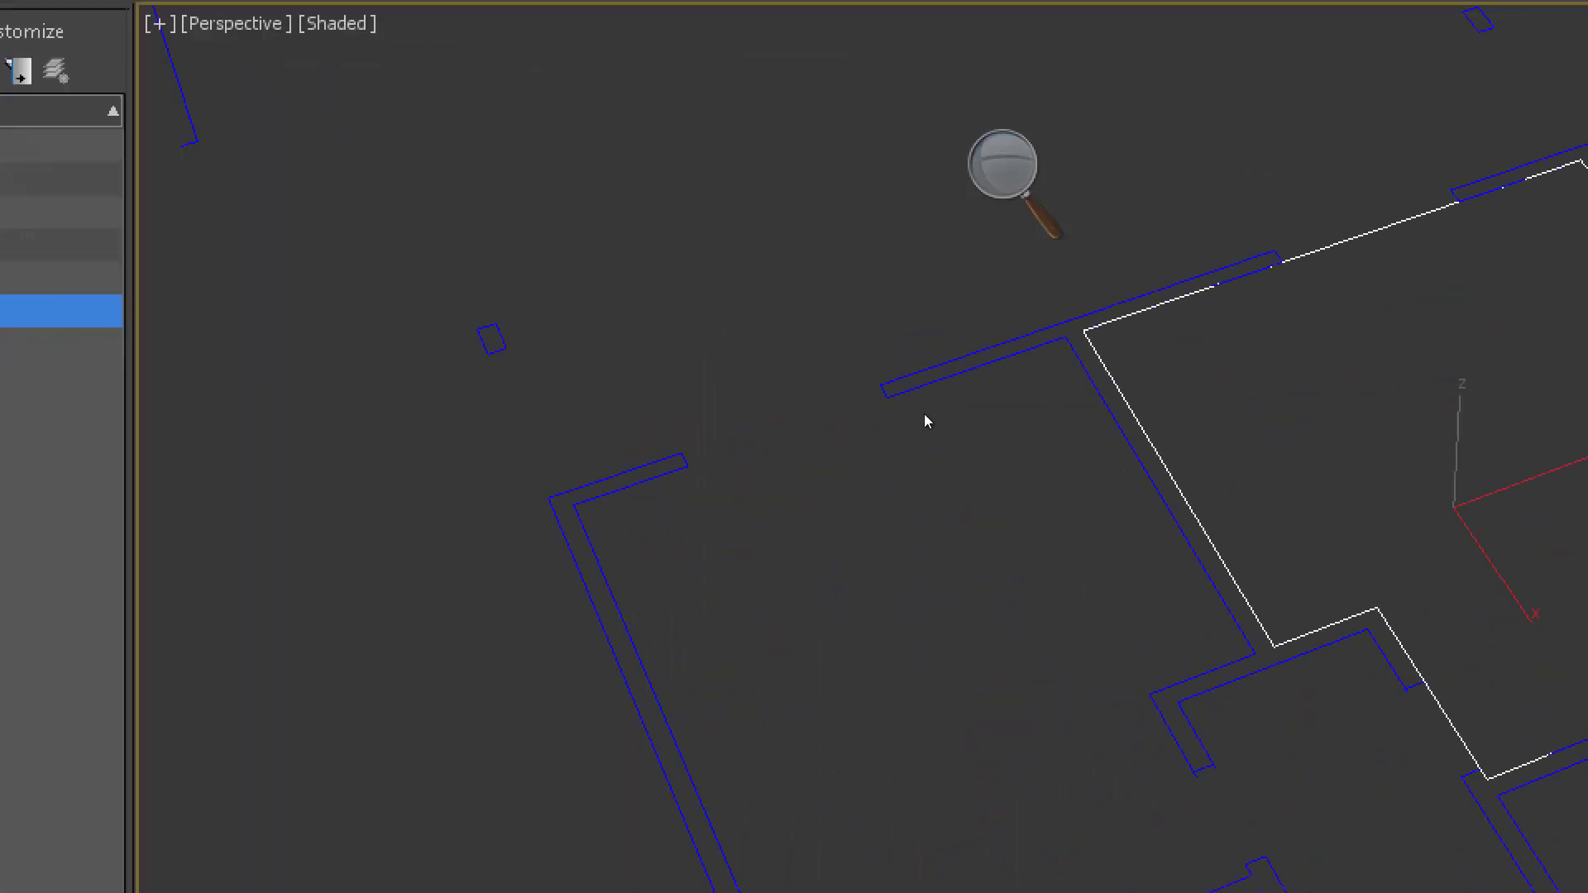
{"action": "key", "text": "F2"}
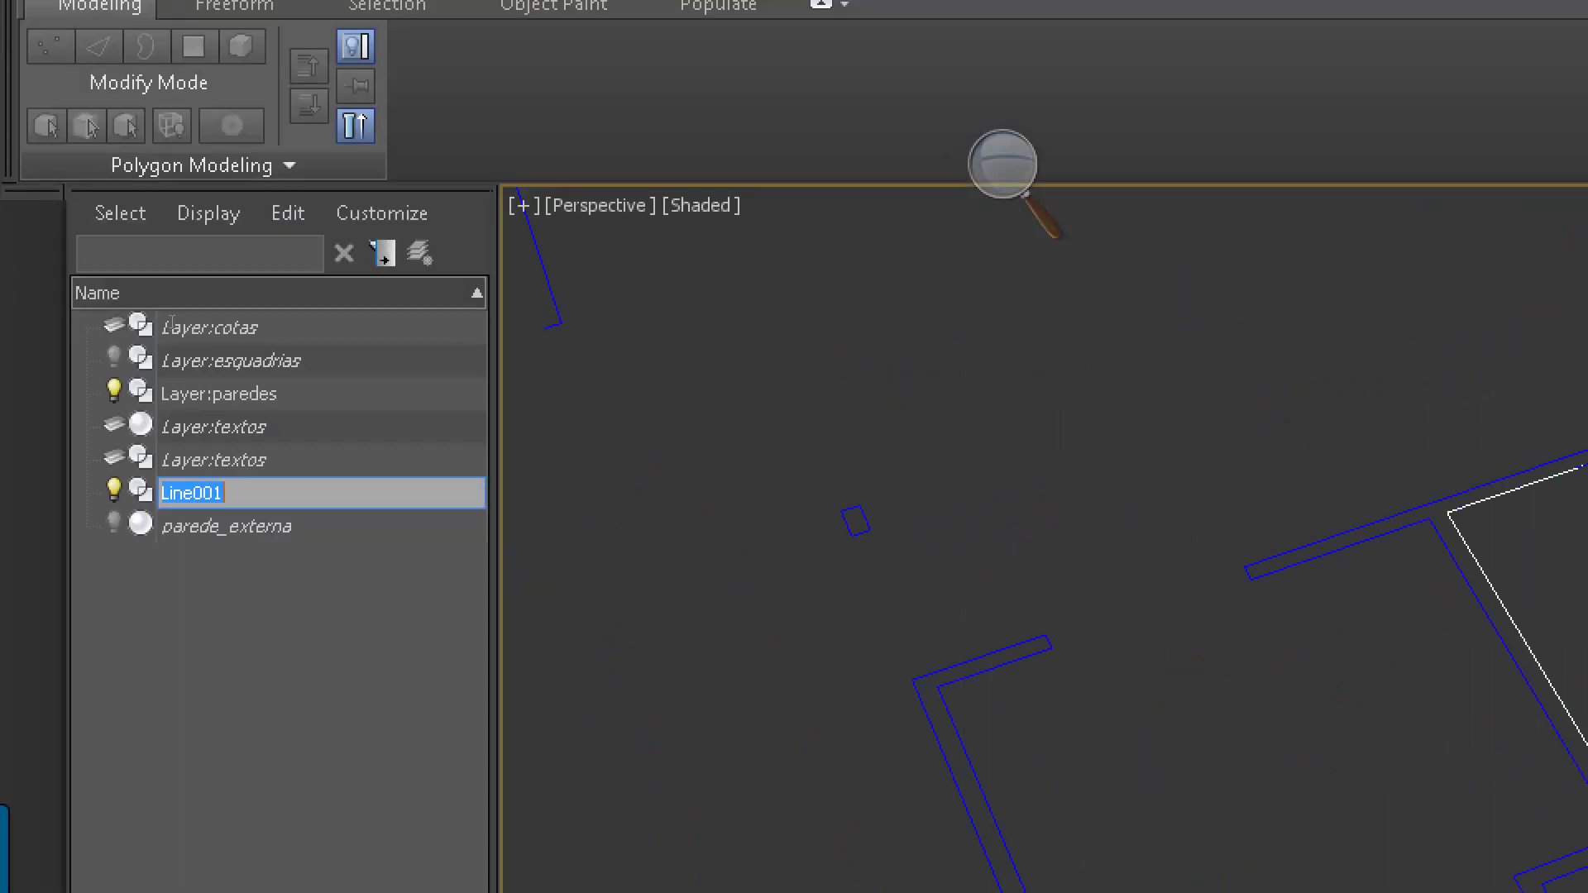
{"action": "type", "text": "Piso_quarto_"}
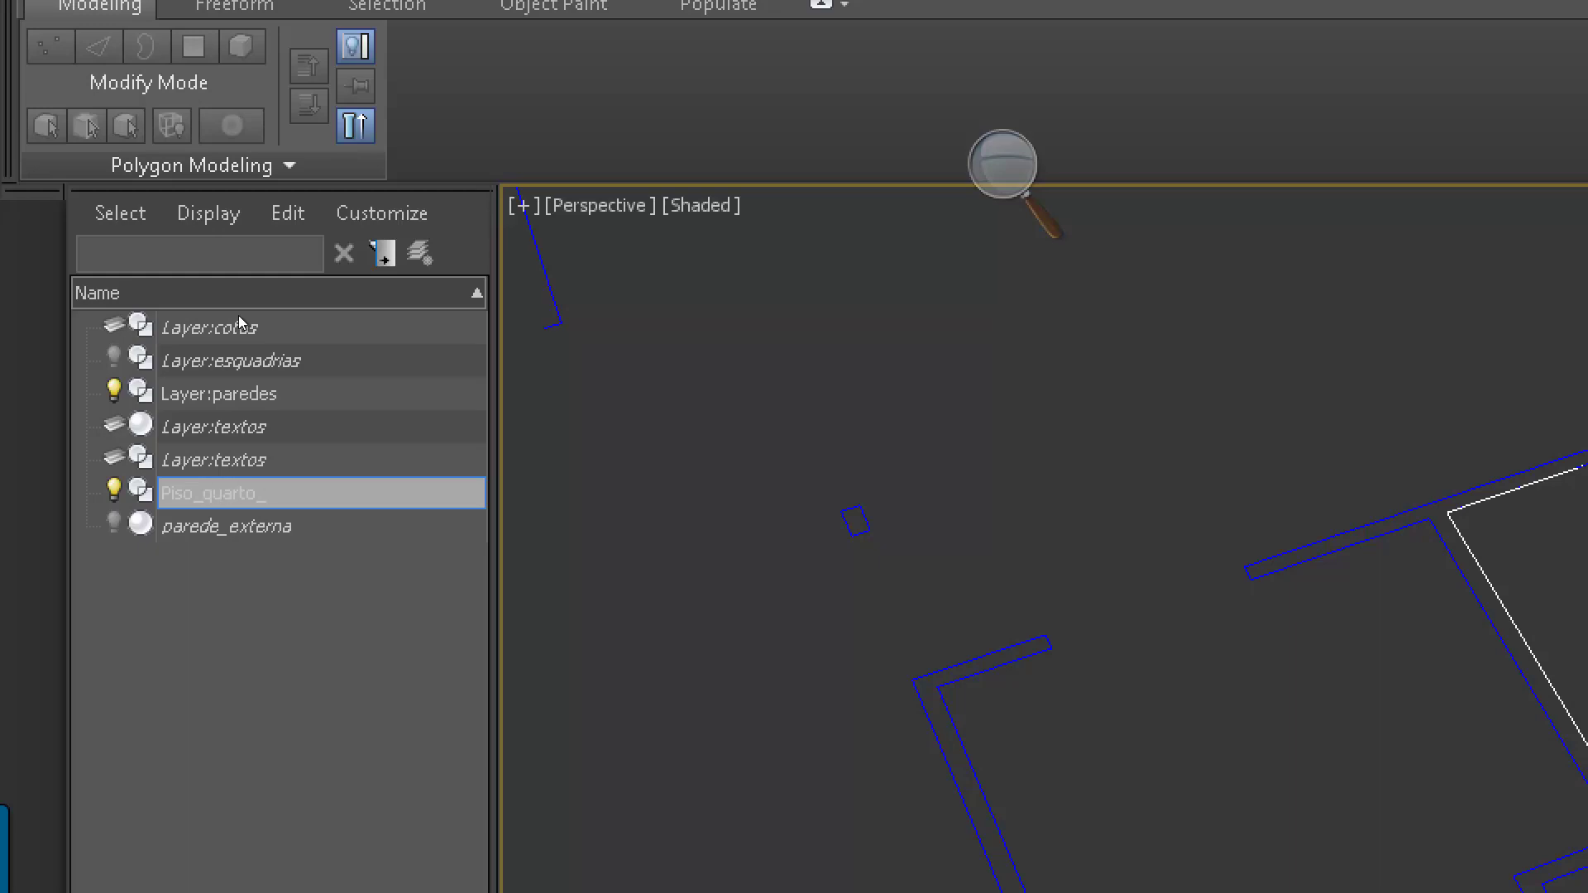
{"action": "type", "text": "solteiro"}
{"action": "key", "text": "Return"}
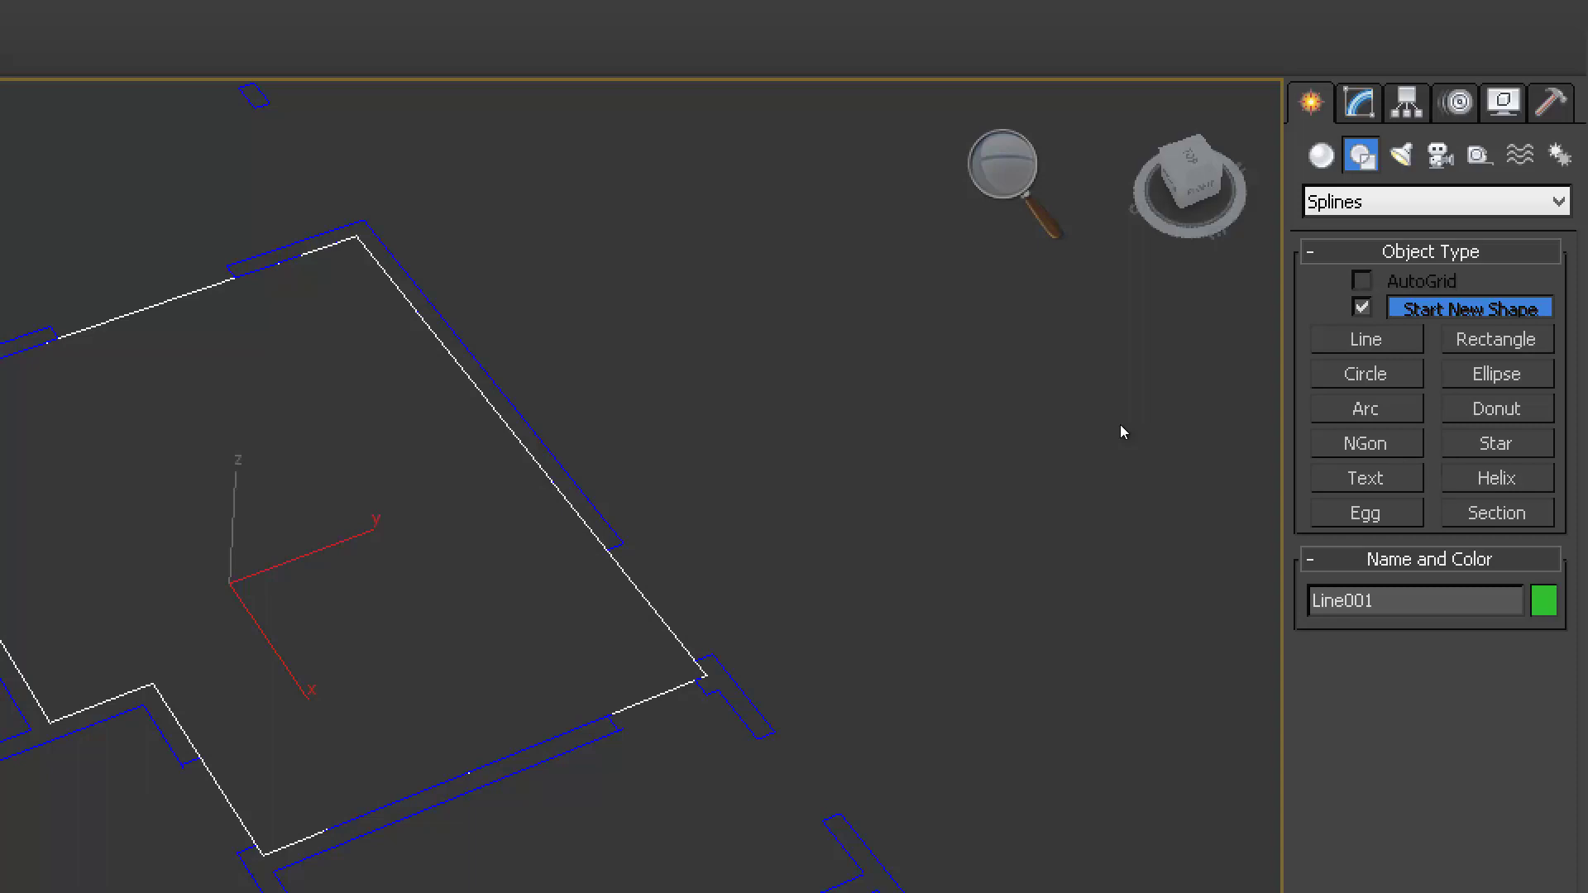
Step: Apply an Extrude modifier to the Piso_quarto_solteiro spline to turn it into a floor surface
{"action": "middle_click_drag", "start_coordinate": [918, 473], "coordinate": [1266, 394]}
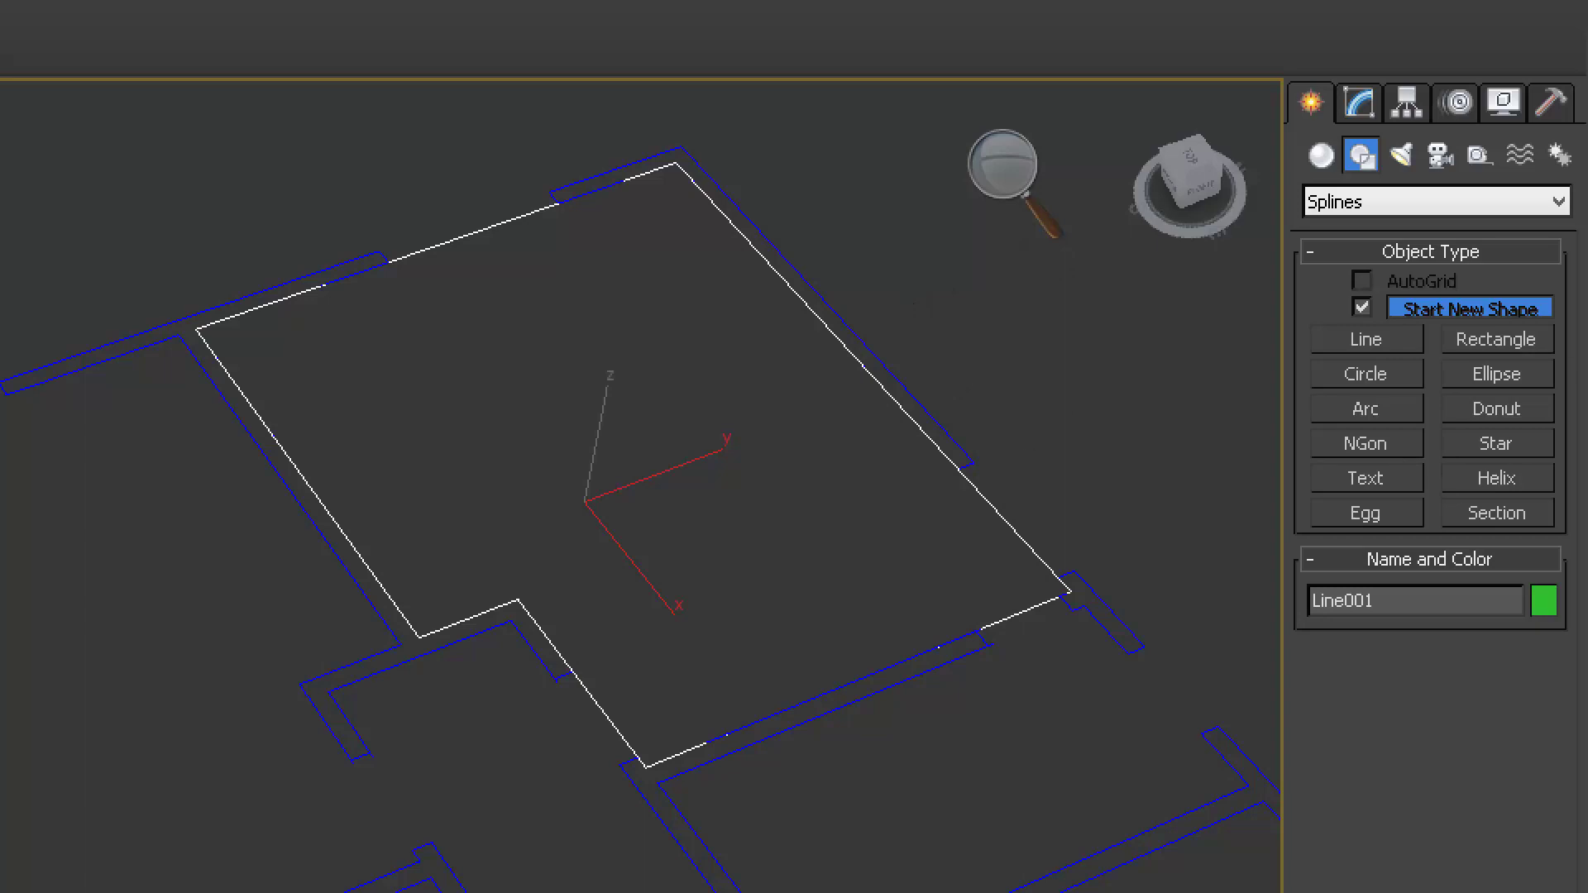
{"action": "middle_click_drag", "start_coordinate": [1207, 341], "coordinate": [1155, 340]}
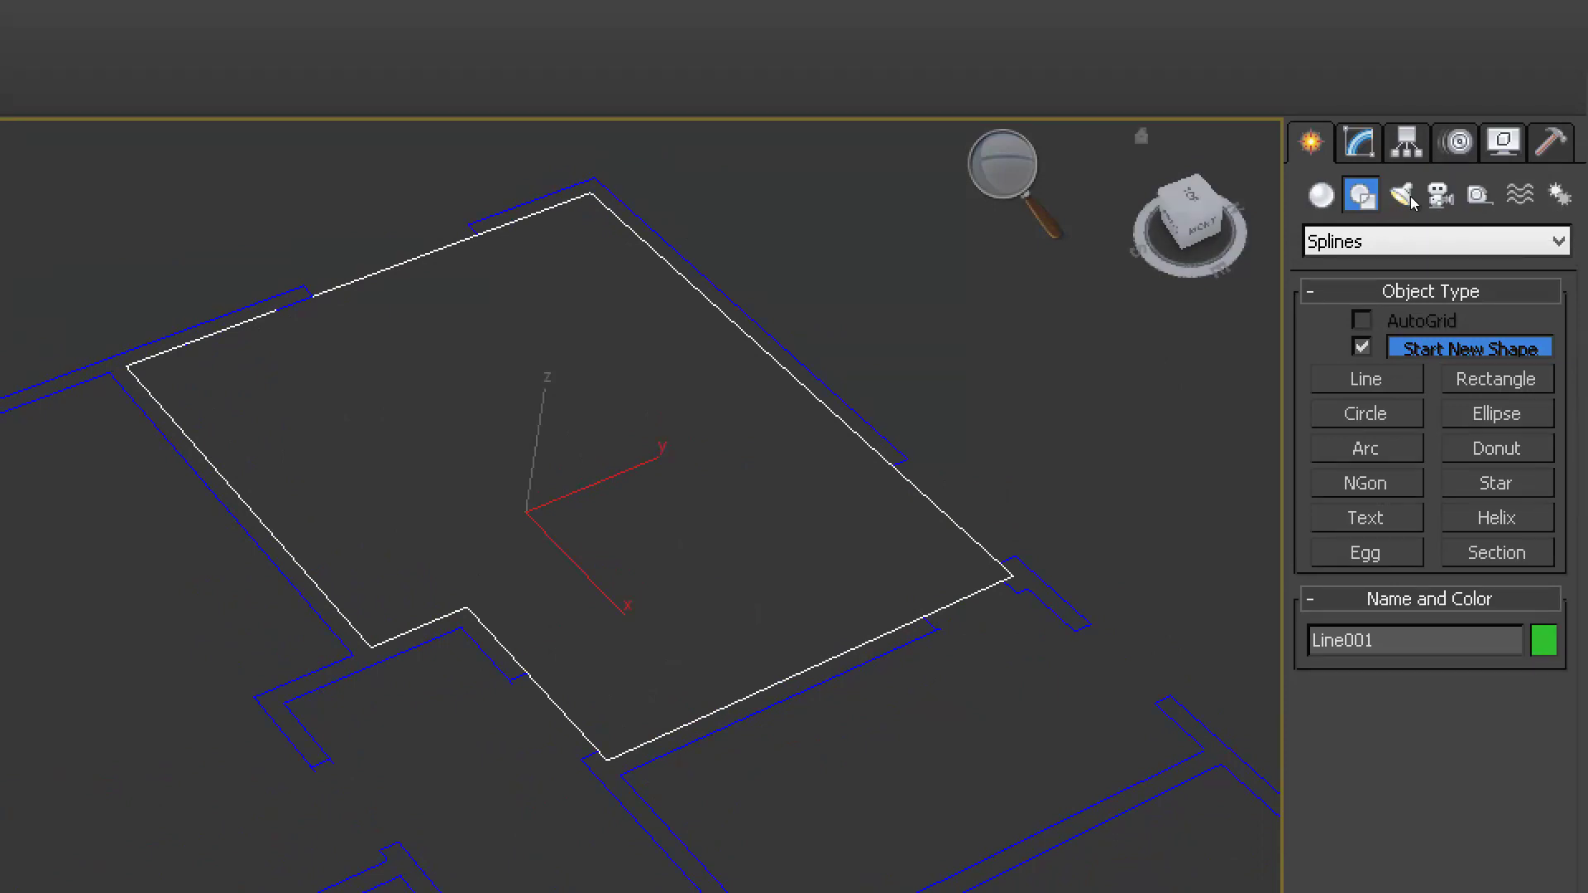
{"action": "left_click", "coordinate": [1262, 365]}
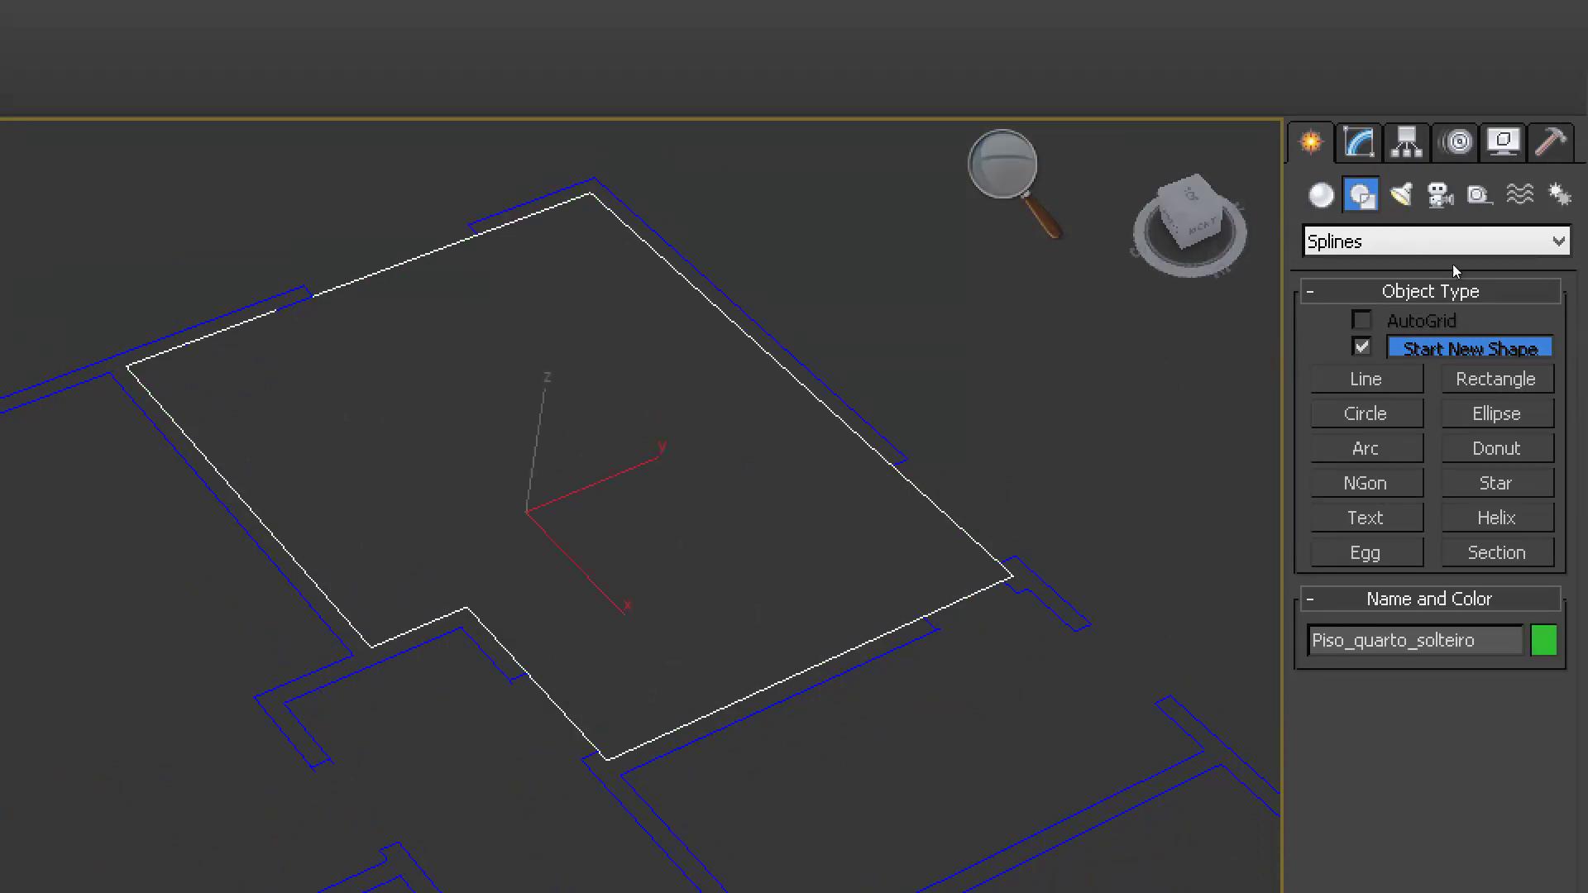
{"action": "left_click", "coordinate": [1359, 143]}
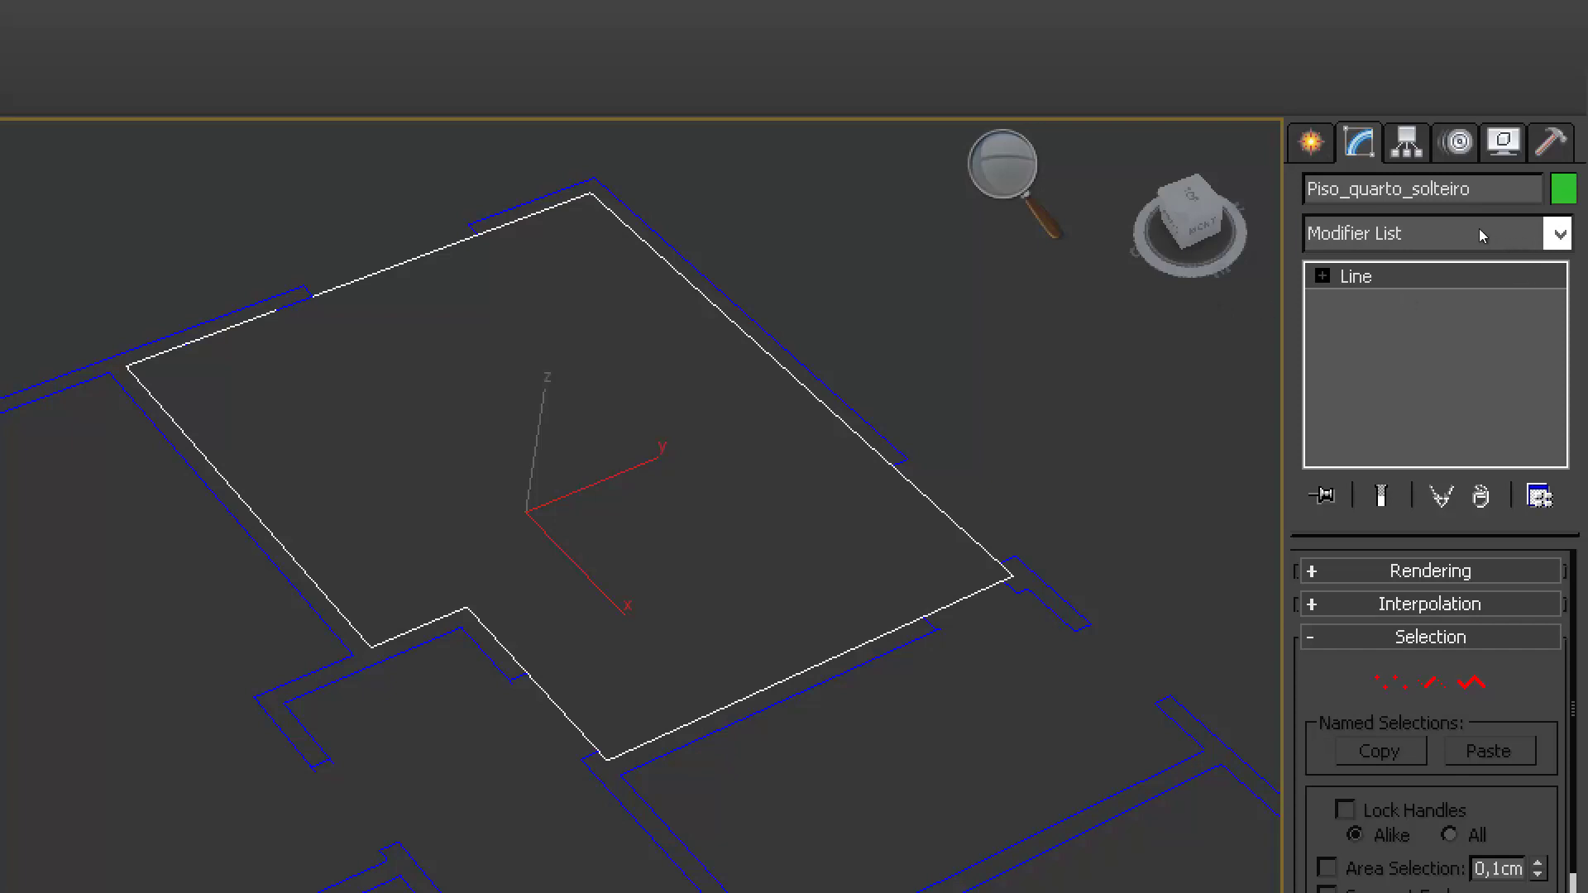
{"action": "left_click", "coordinate": [1568, 235]}
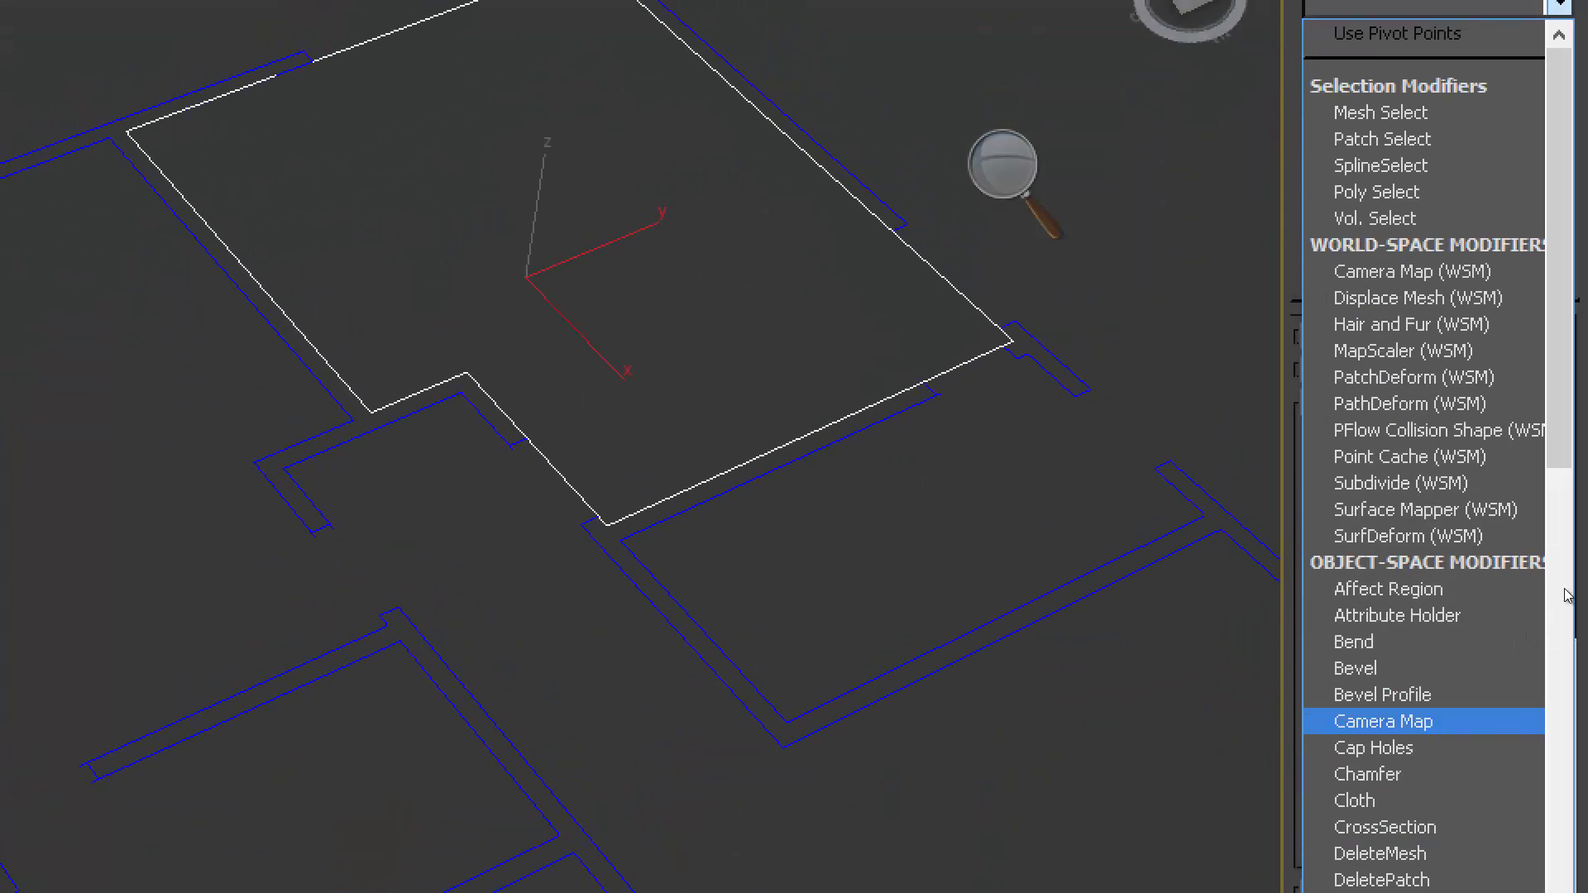
{"action": "scroll", "coordinate": [1537, 568], "scroll_direction": "down", "scroll_amount": 1}
{"action": "scroll", "coordinate": [1530, 496], "scroll_direction": "down", "scroll_amount": 3}
{"action": "scroll", "coordinate": [1521, 521], "scroll_direction": "down", "scroll_amount": 2}
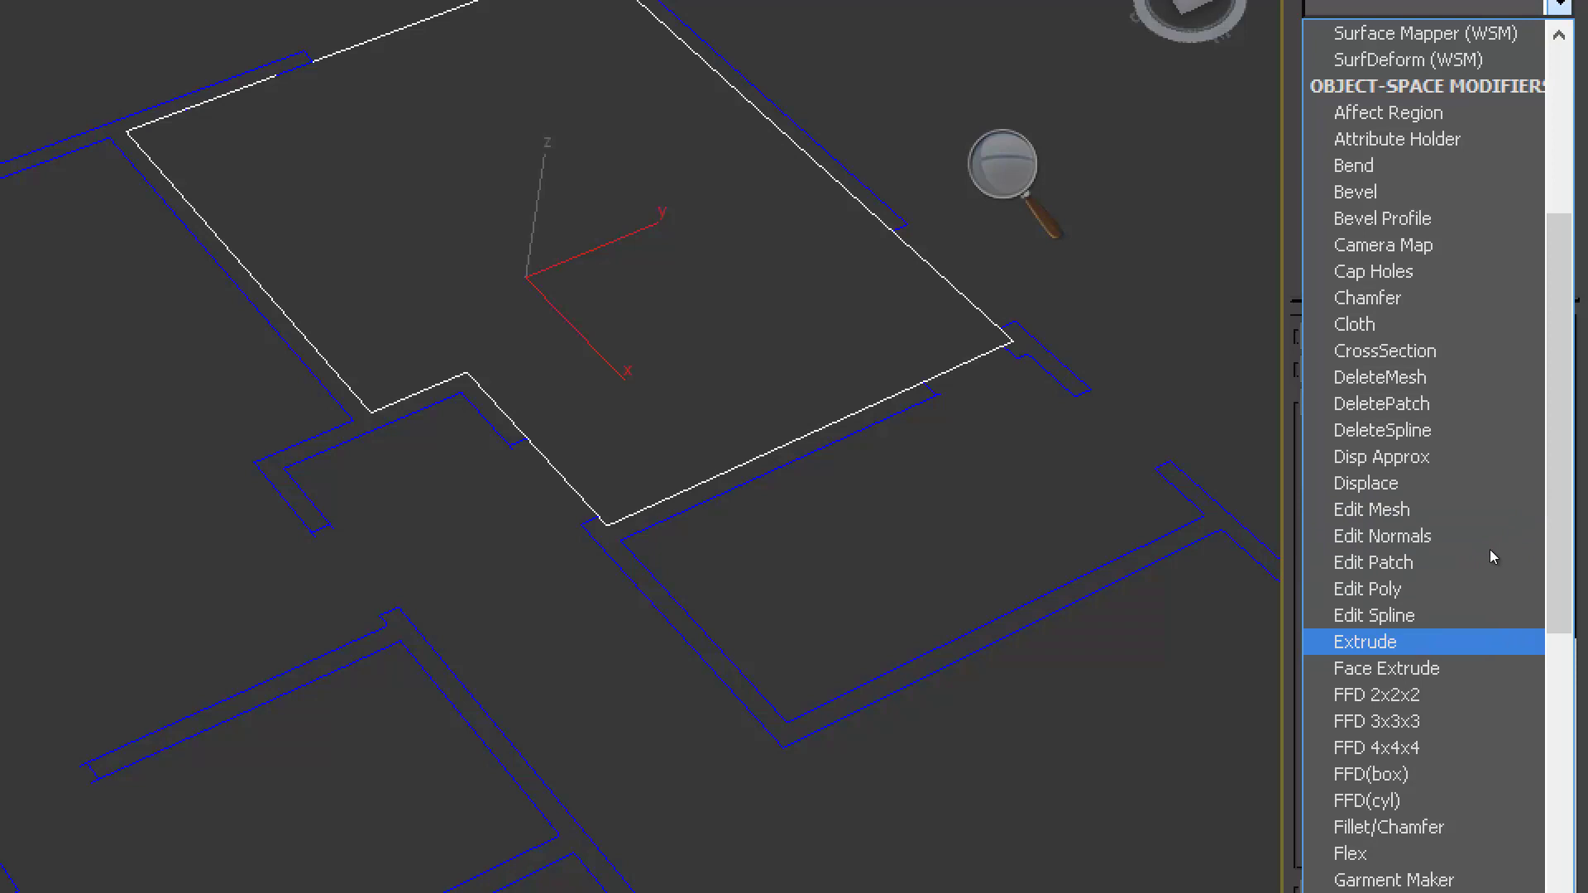
{"action": "left_click", "coordinate": [1490, 551]}
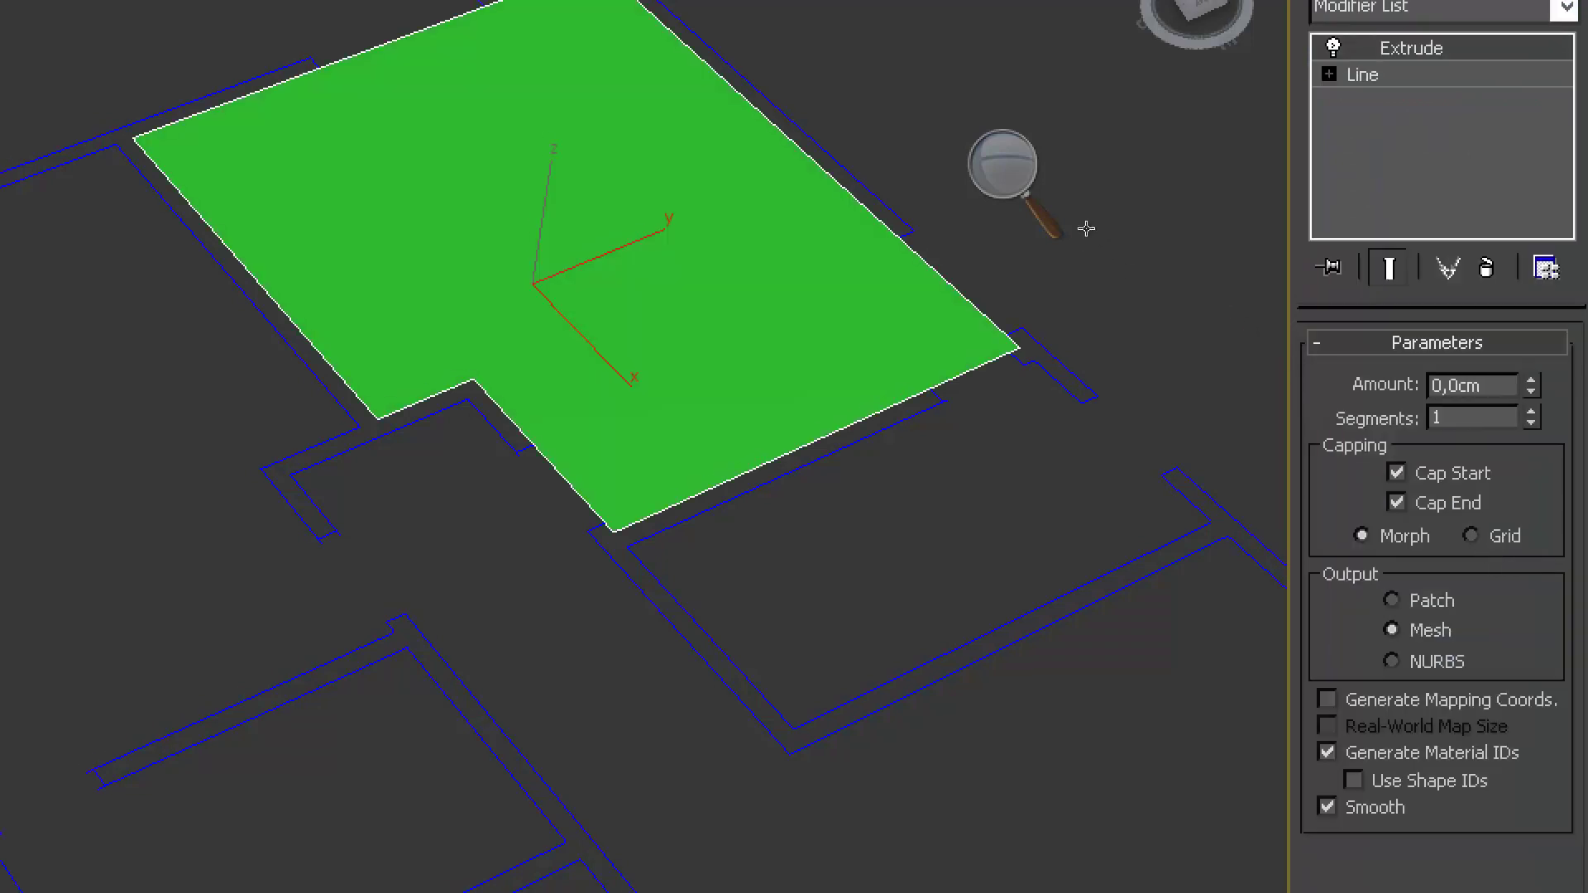
{"action": "mouse_move", "coordinate": [1141, 408]}
{"action": "middle_mouse_down", "text": "alt"}
{"action": "mouse_move", "coordinate": [1156, 383]}
{"action": "mouse_move", "coordinate": [1150, 396]}
{"action": "middle_mouse_up", "text": "alt"}
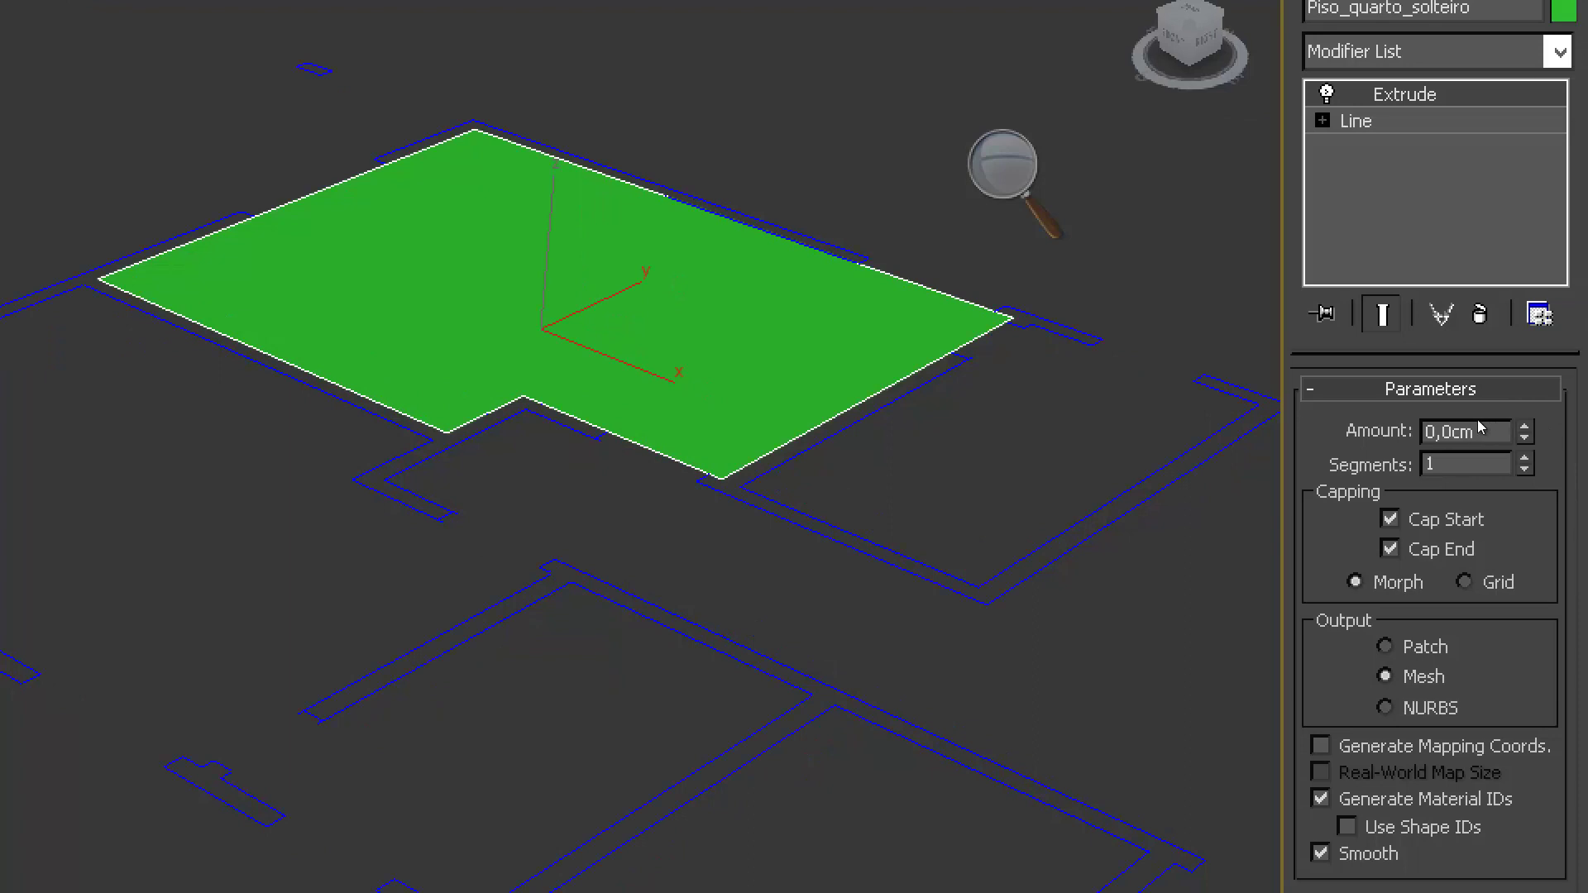
Step: Try a -4.5 cm extrusion amount on the Piso_quarto_solteiro floor, and reset the amount to 0
{"action": "middle_click_drag", "start_coordinate": [1203, 407], "coordinate": [1255, 453]}
{"action": "scroll", "coordinate": [1232, 450], "scroll_direction": "up", "scroll_amount": 5}
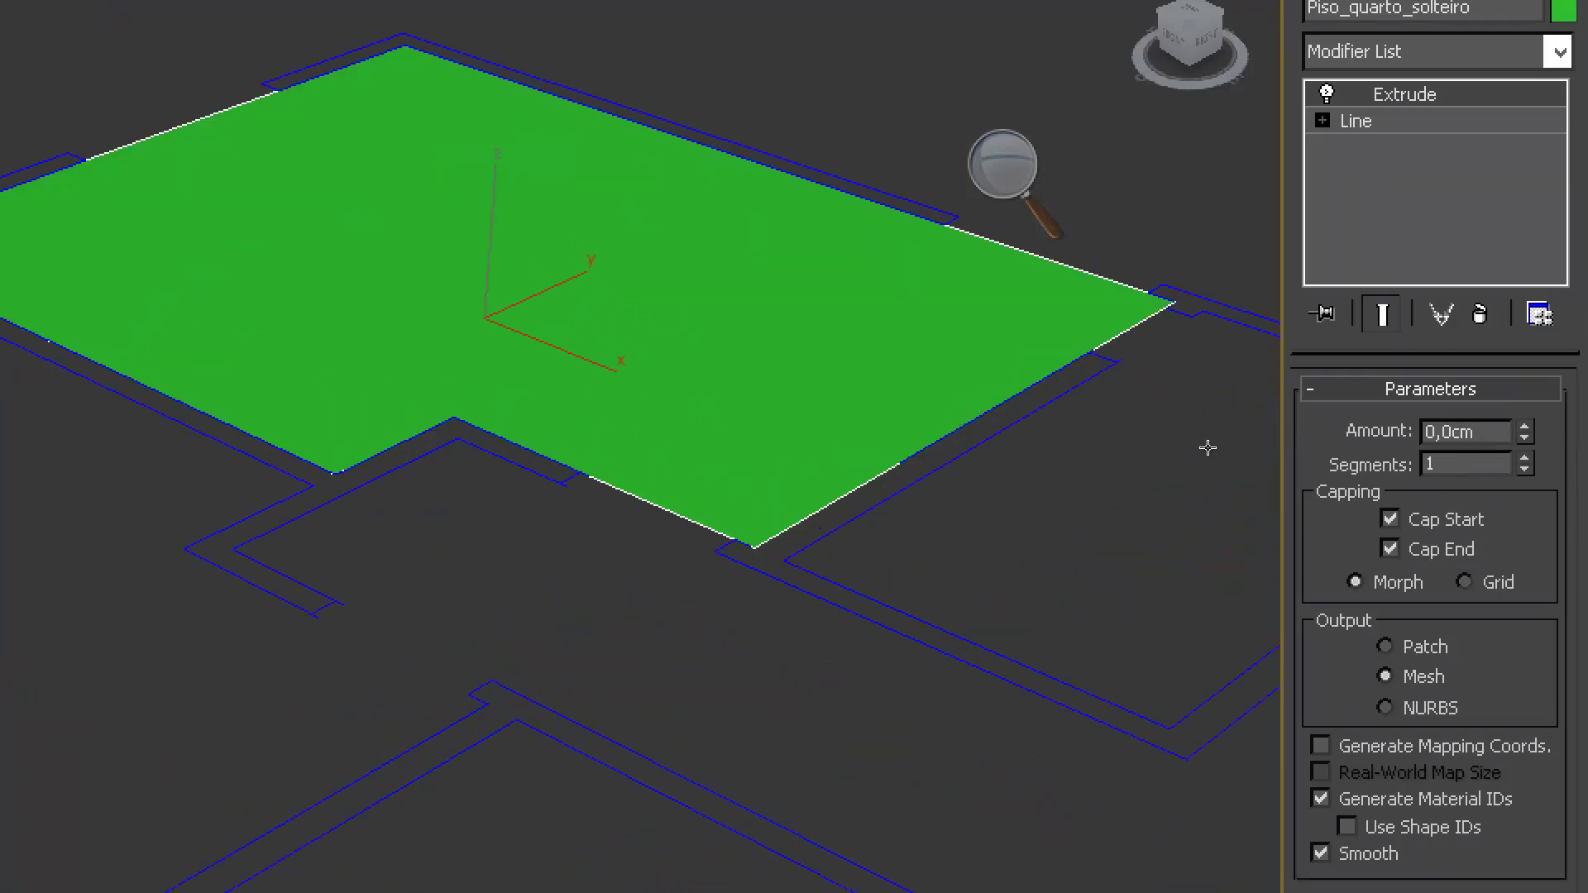
{"action": "mouse_move", "coordinate": [1524, 426]}
{"action": "left_mouse_down"}
{"action": "mouse_move", "coordinate": [1548, 296]}
{"action": "mouse_move", "coordinate": [1551, 421]}
{"action": "left_mouse_up"}
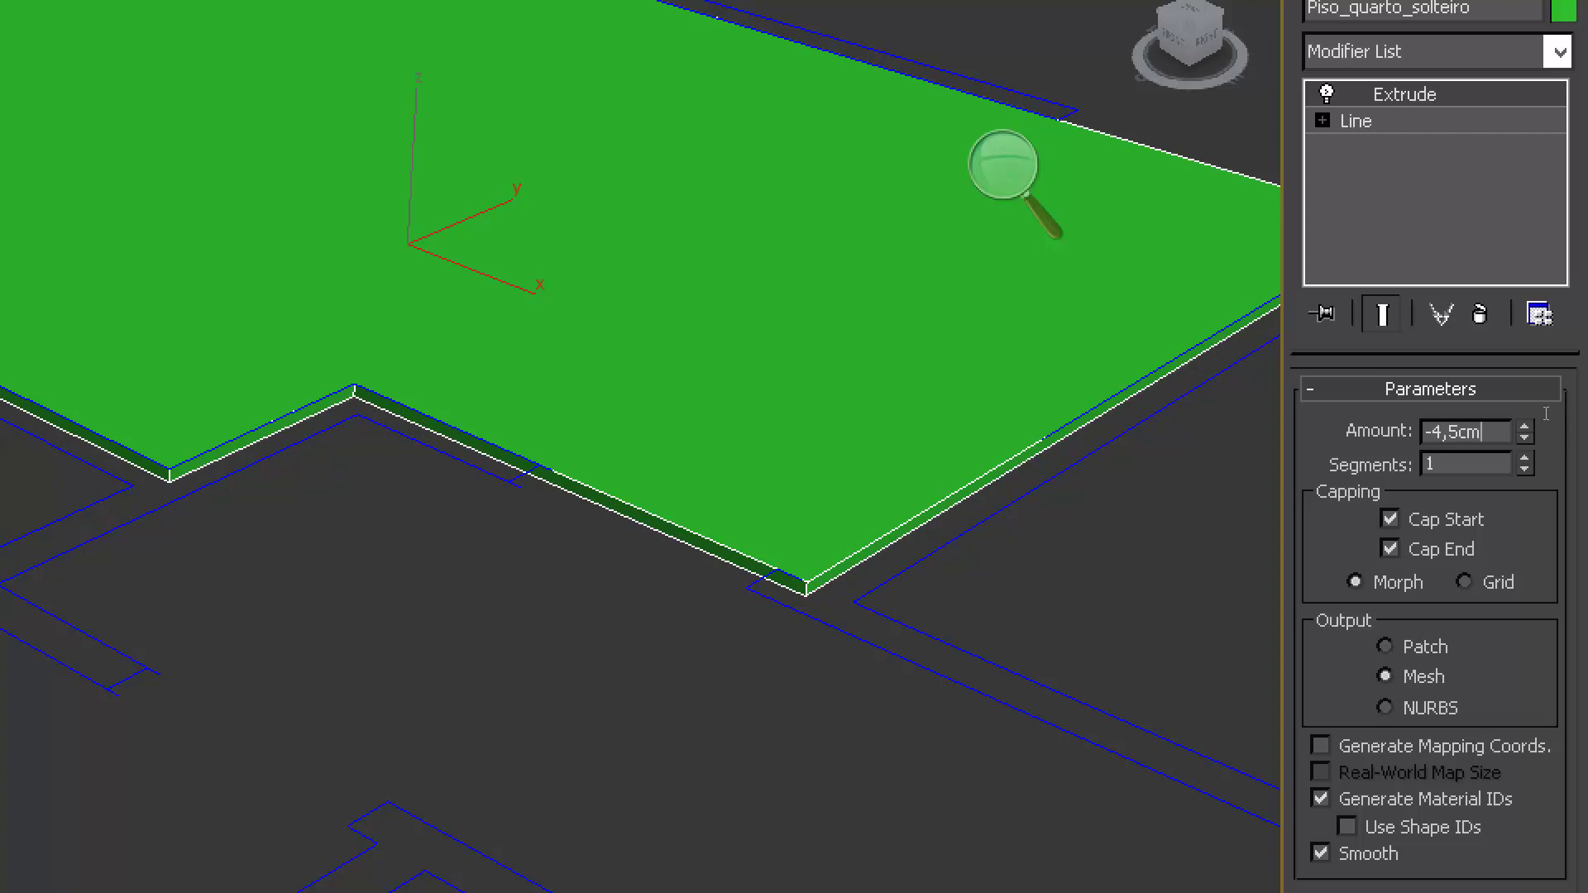
{"action": "double_click", "coordinate": [1462, 430]}
{"action": "type", "text": "0"}
{"action": "key", "text": "Return"}
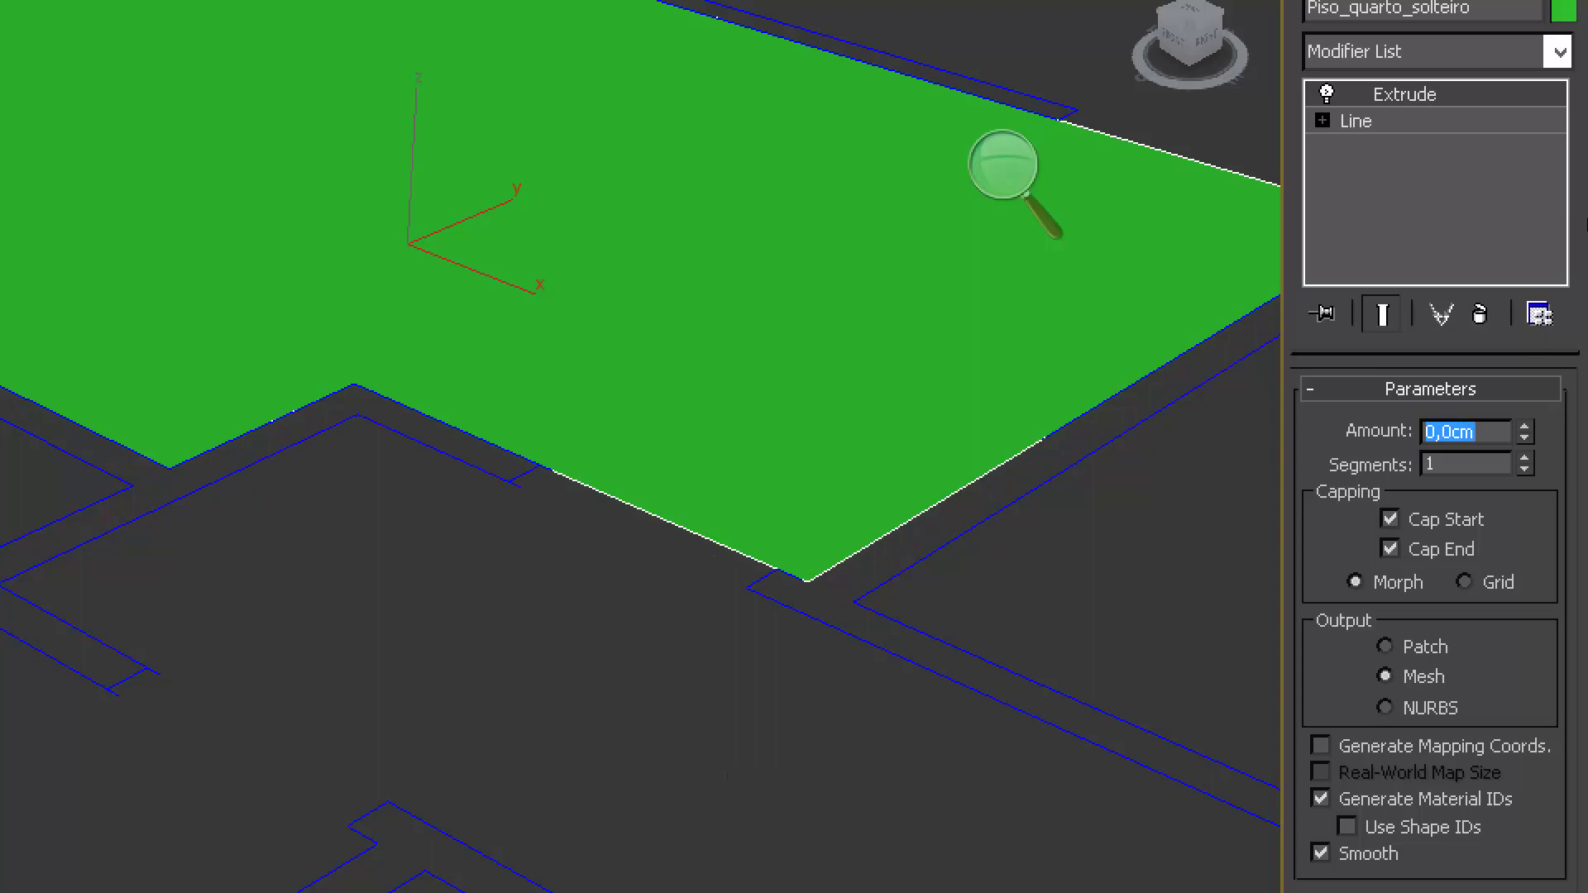
Step: Display parede_externa to examine the bedroom floor inside the external wall, and reduce the screen magnification to 100%
{"action": "middle_click_drag", "start_coordinate": [1200, 374], "coordinate": [1169, 468], "text": "alt"}
{"action": "scroll", "coordinate": [1180, 441], "scroll_direction": "down", "scroll_amount": 3}
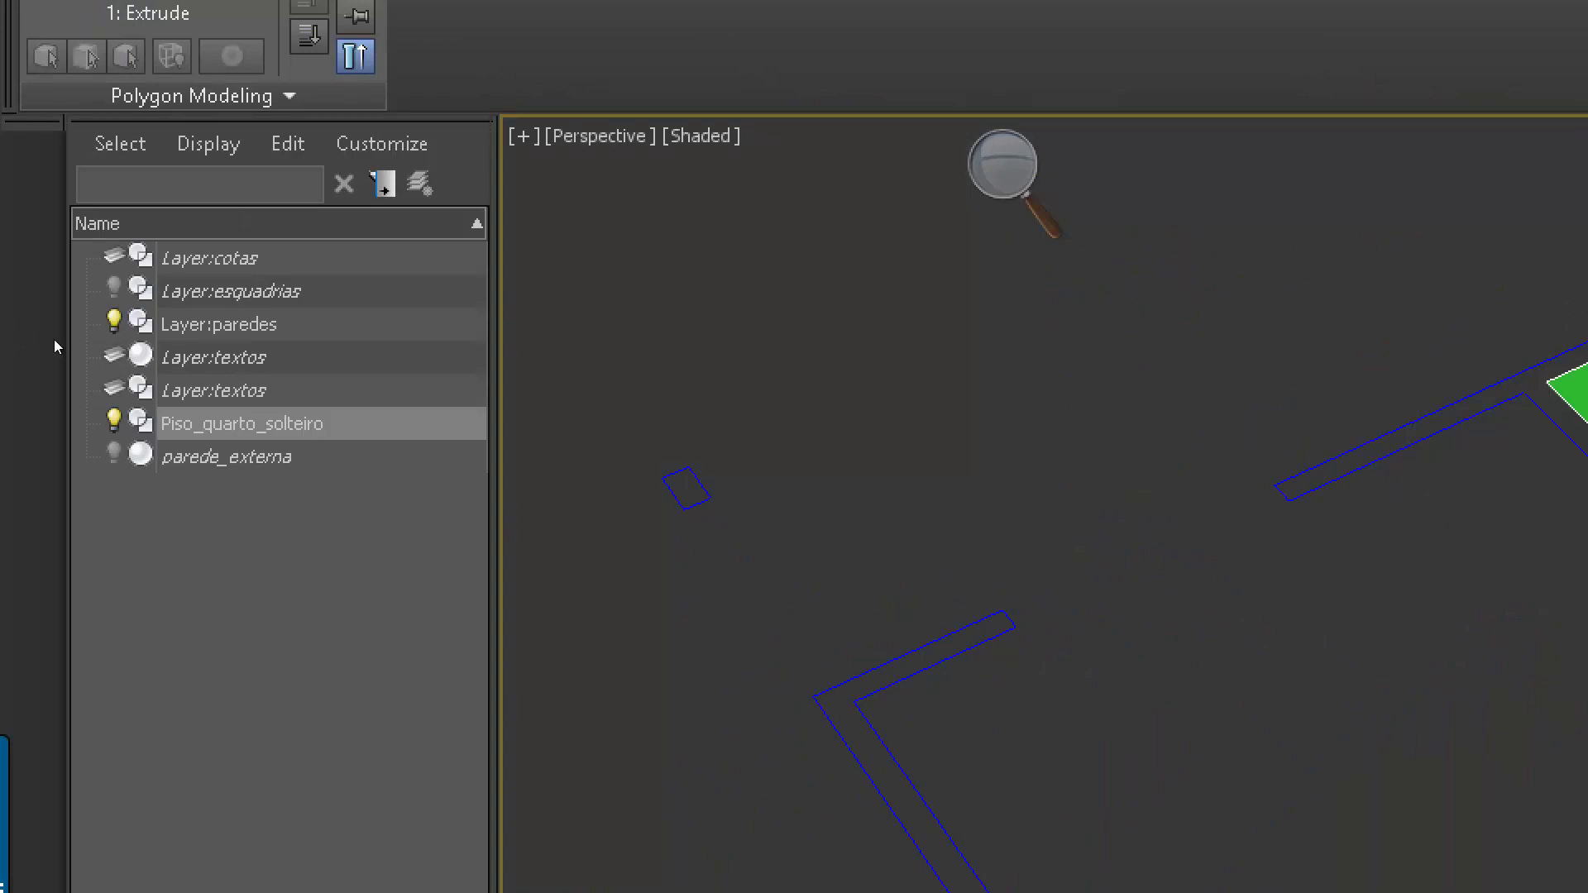
{"action": "left_click", "coordinate": [114, 454]}
{"action": "key", "text": "z"}
{"action": "scroll", "coordinate": [591, 383], "scroll_direction": "down", "scroll_amount": 4}
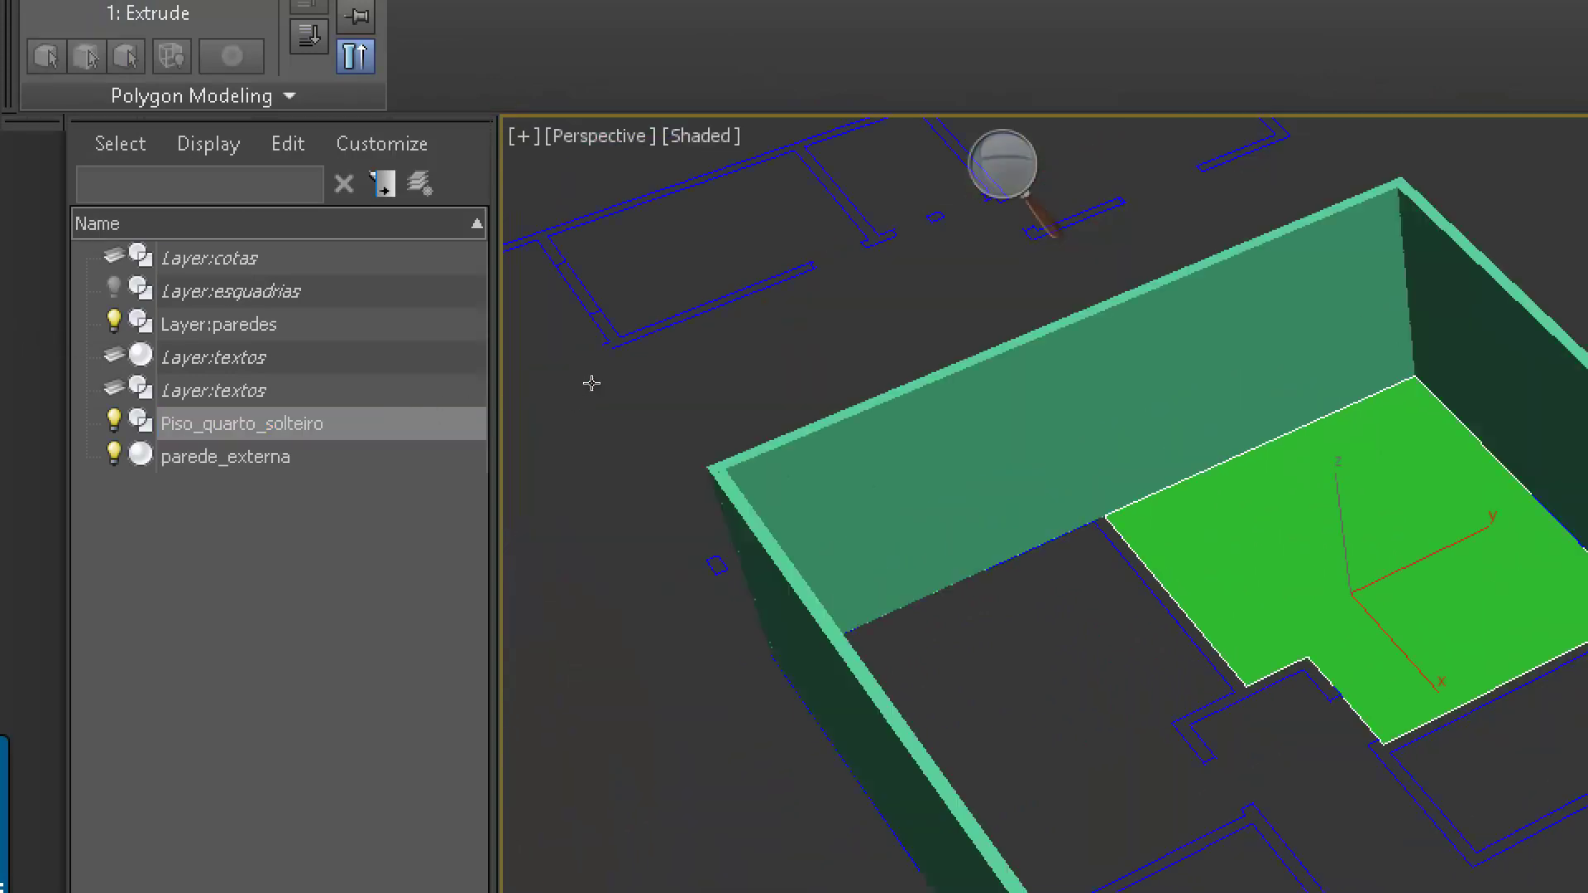
{"action": "scroll", "coordinate": [529, 344], "scroll_direction": "up", "scroll_amount": 3}
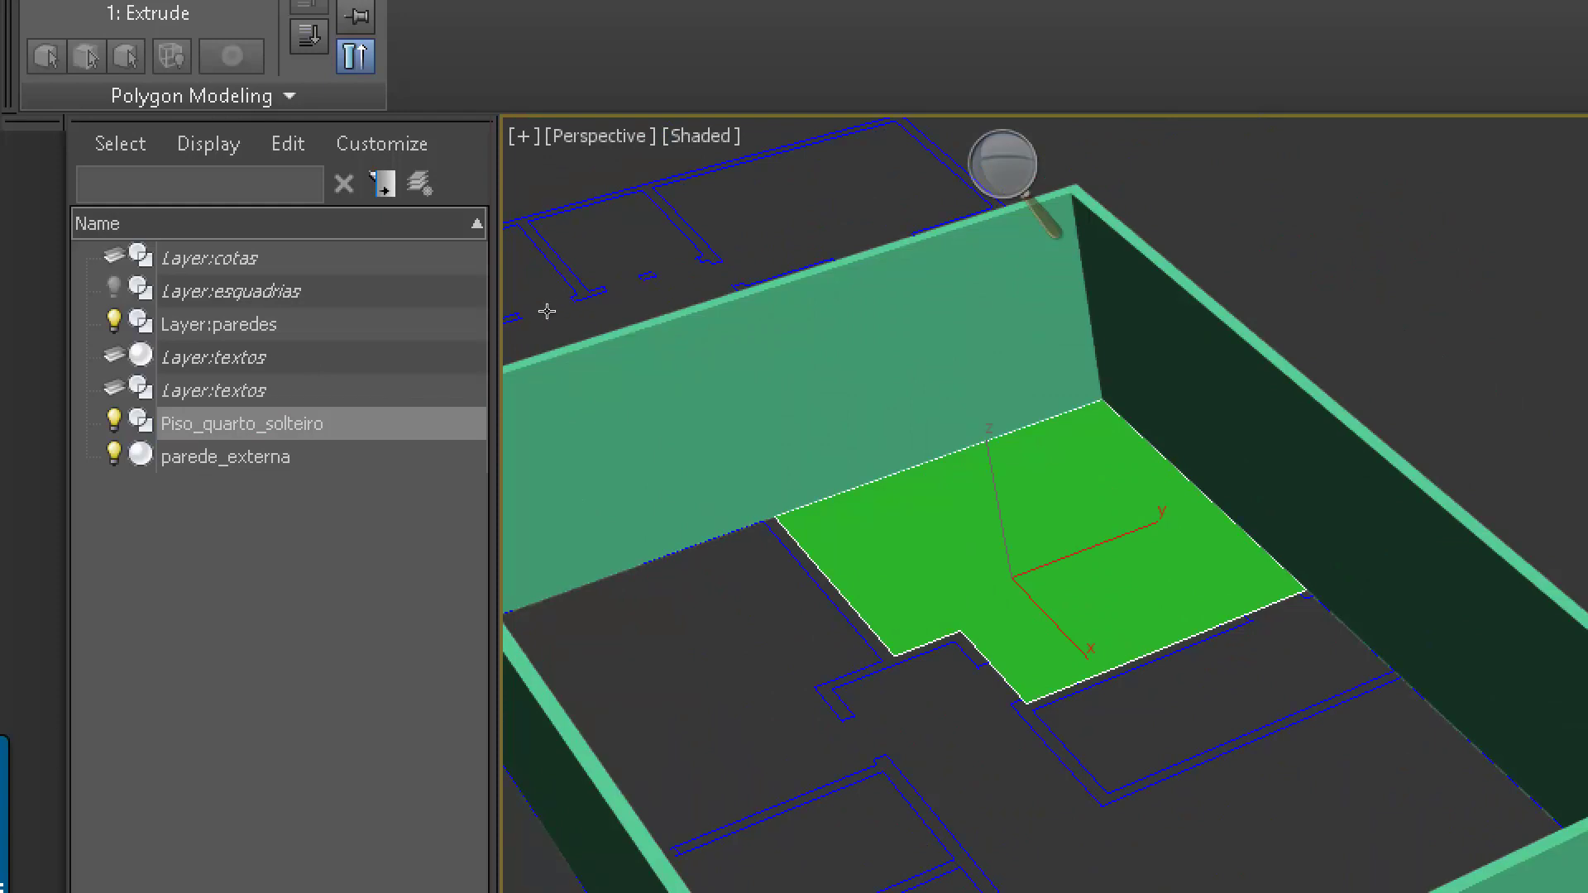
{"action": "scroll", "coordinate": [541, 297], "scroll_direction": "up", "scroll_amount": 5}
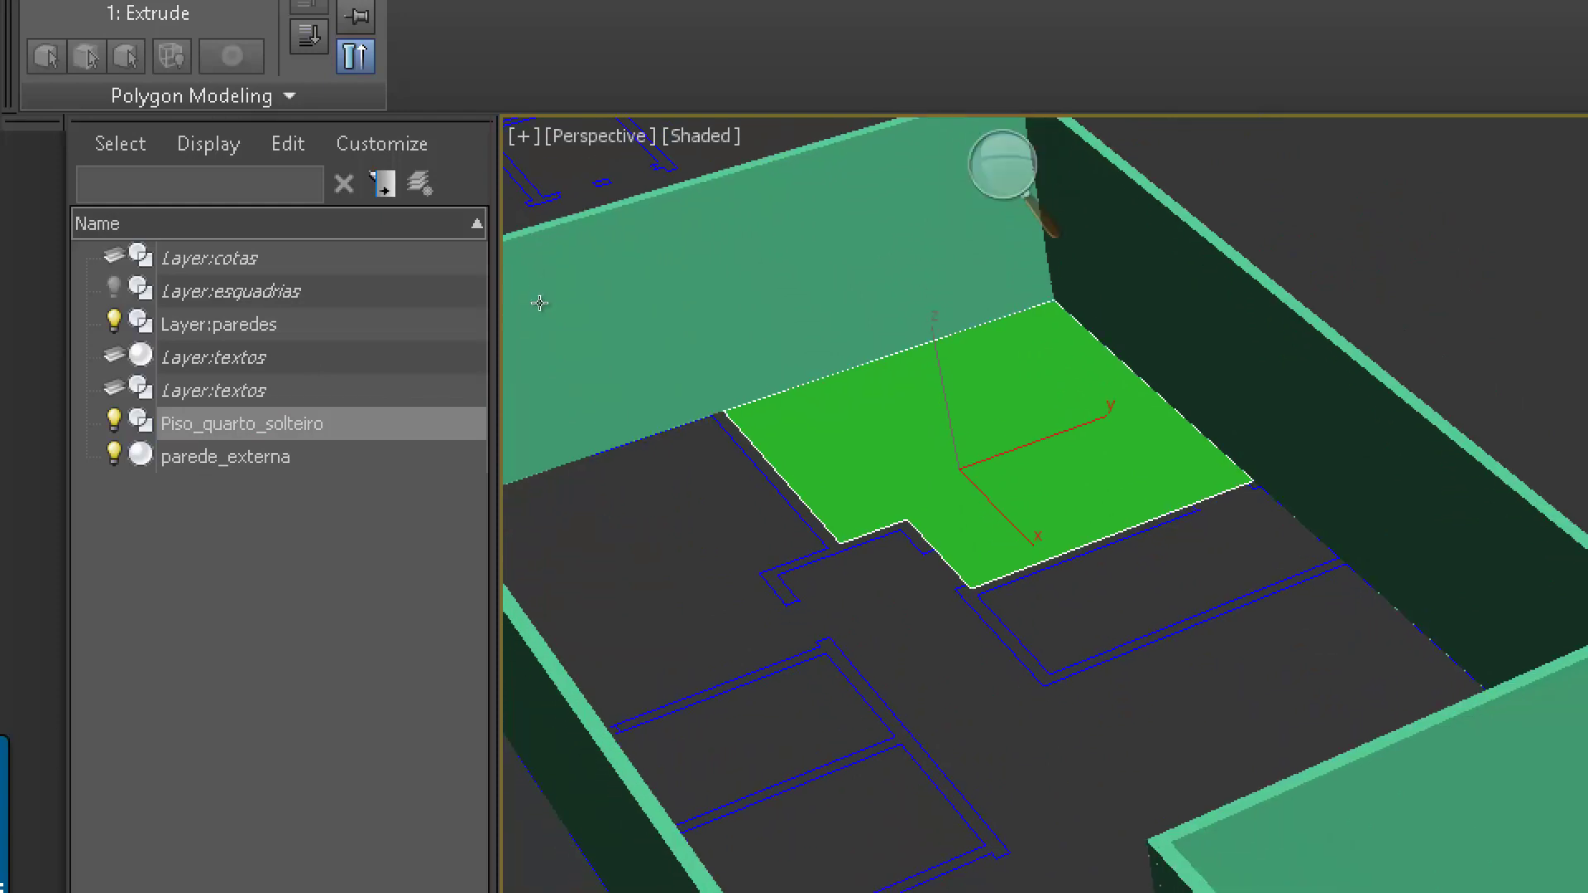
{"action": "key", "text": "super+minus"}
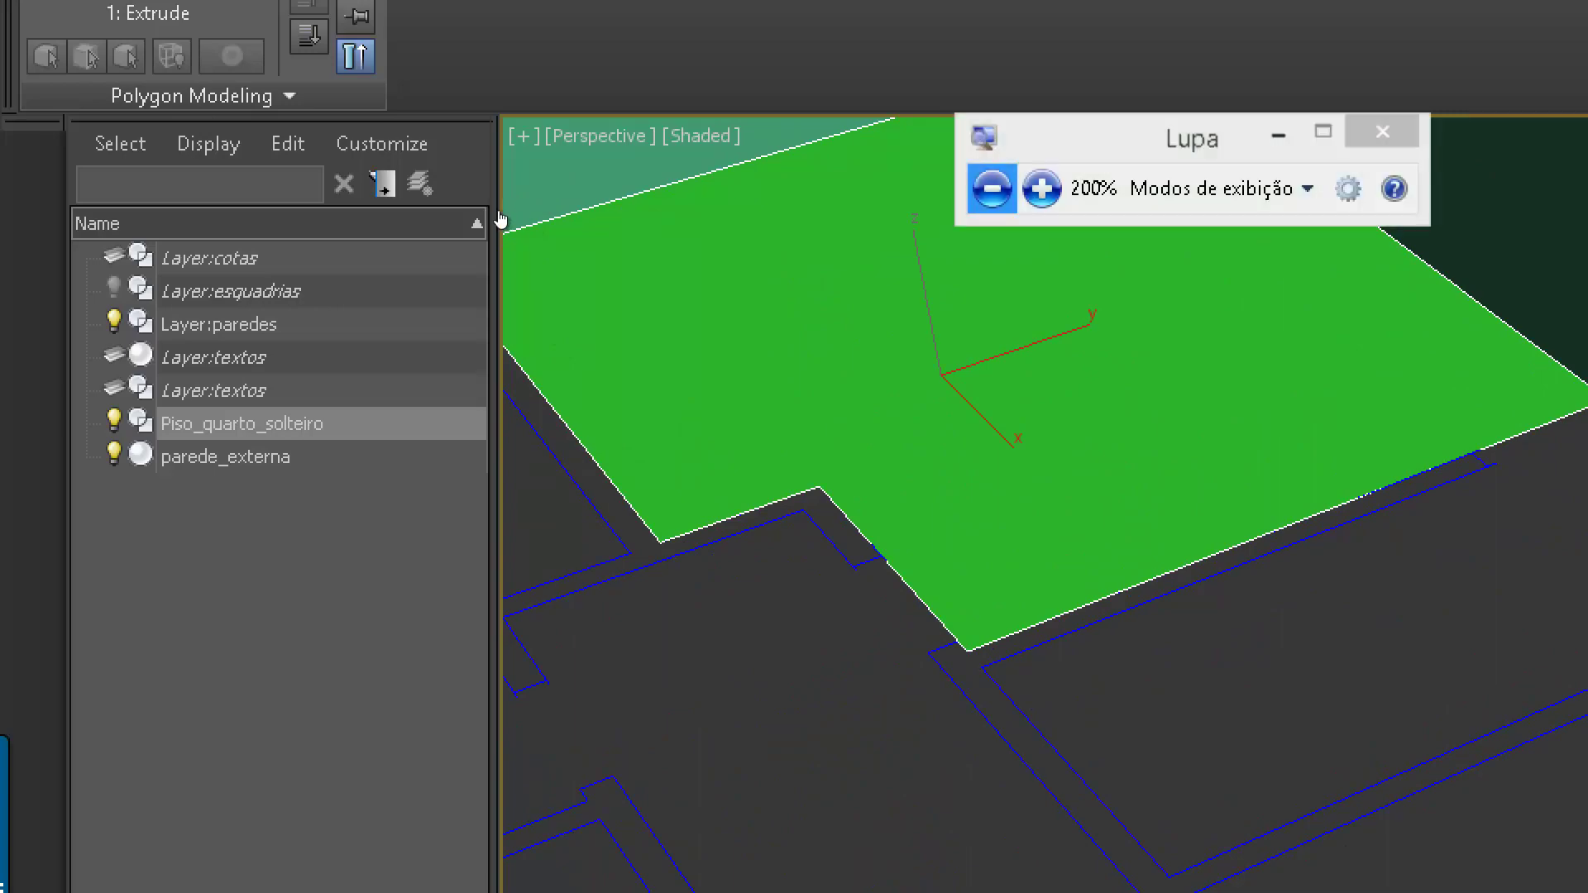
{"action": "middle_click_drag", "start_coordinate": [808, 452], "coordinate": [939, 503]}
{"action": "scroll", "coordinate": [925, 479], "scroll_direction": "up", "scroll_amount": 3}
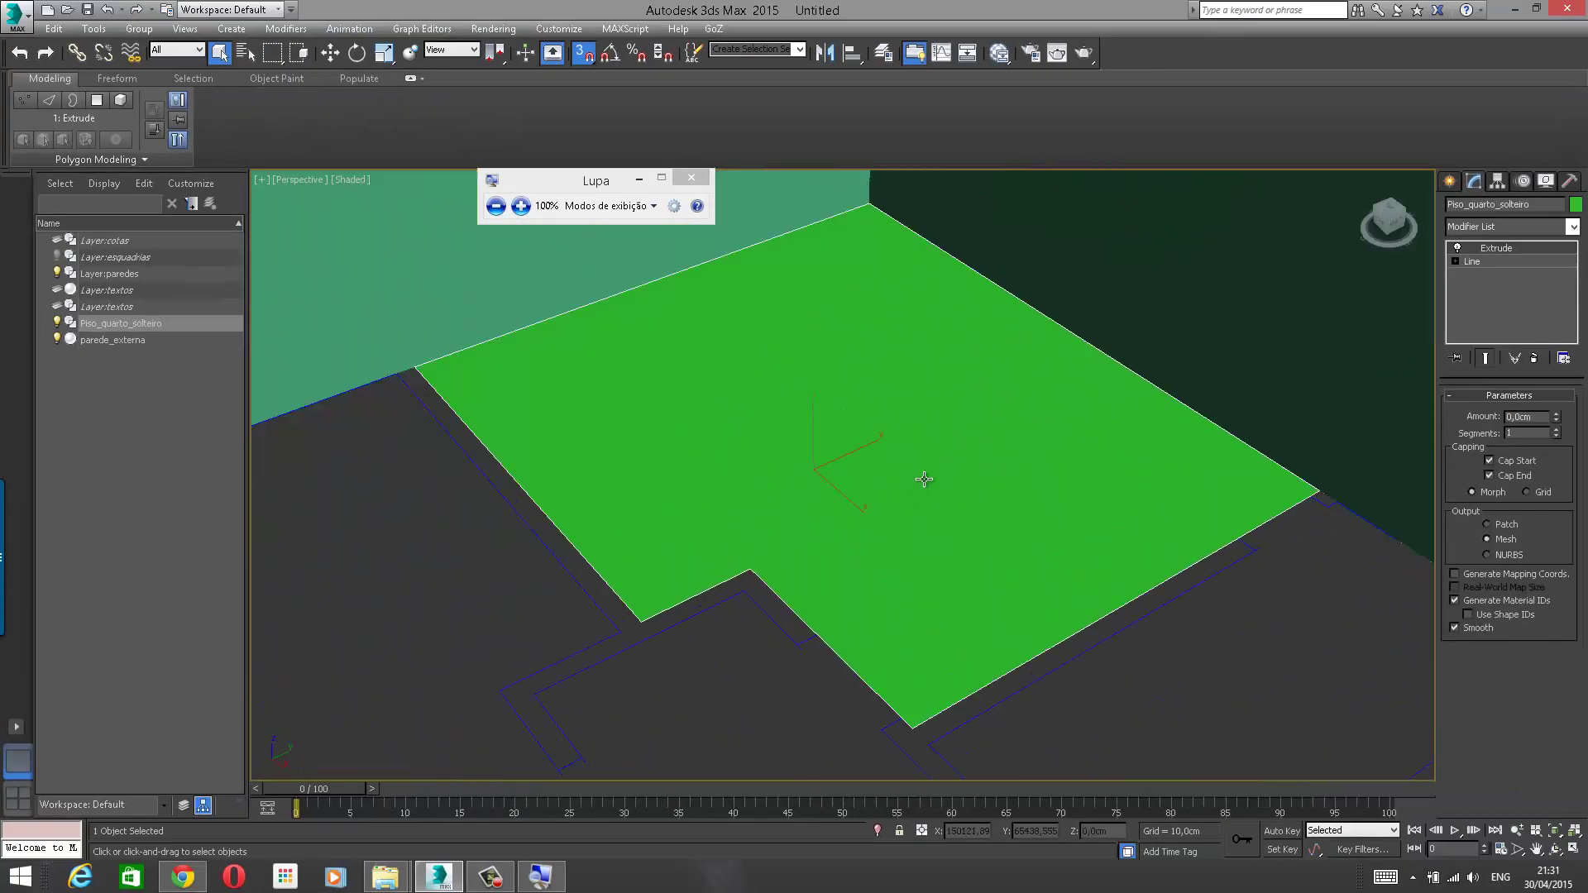
Step: Start a new Line spline and hide parede_externa, leaving the wall outlines of the neighbouring bedroom clear for tracing
{"action": "left_click", "coordinate": [1452, 181]}
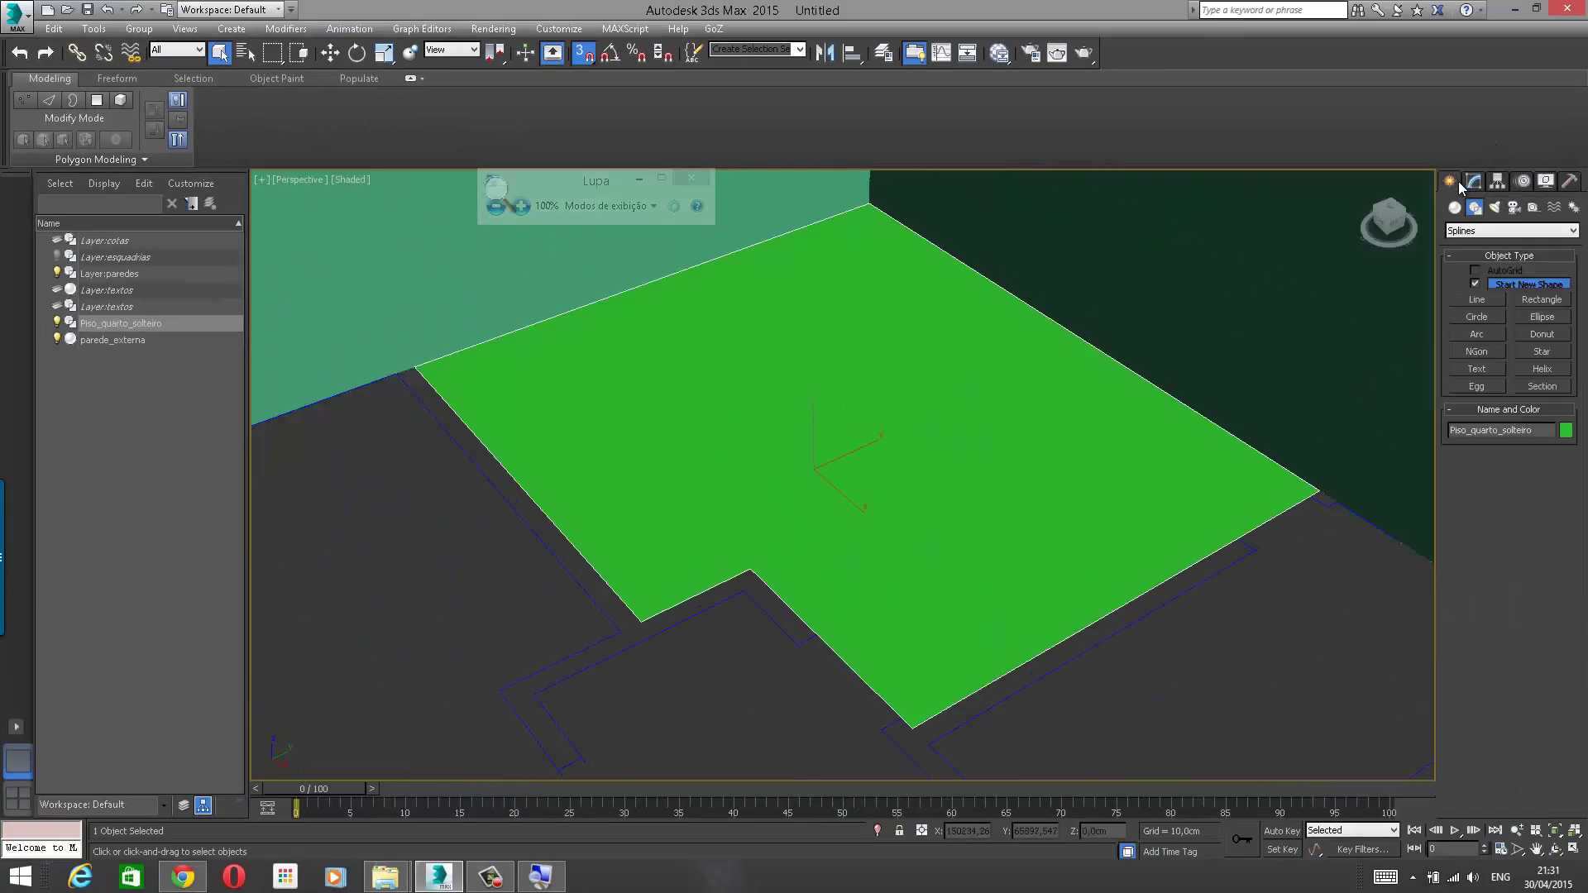
{"action": "left_click", "coordinate": [1477, 299]}
{"action": "middle_click_drag", "start_coordinate": [881, 437], "coordinate": [1287, 339]}
{"action": "middle_click_drag", "start_coordinate": [901, 397], "coordinate": [959, 475], "text": "alt"}
{"action": "middle_click_drag", "start_coordinate": [960, 476], "coordinate": [1057, 535]}
{"action": "scroll", "coordinate": [846, 420], "scroll_direction": "down", "scroll_amount": 3}
{"action": "middle_click_drag", "start_coordinate": [846, 420], "coordinate": [857, 441]}
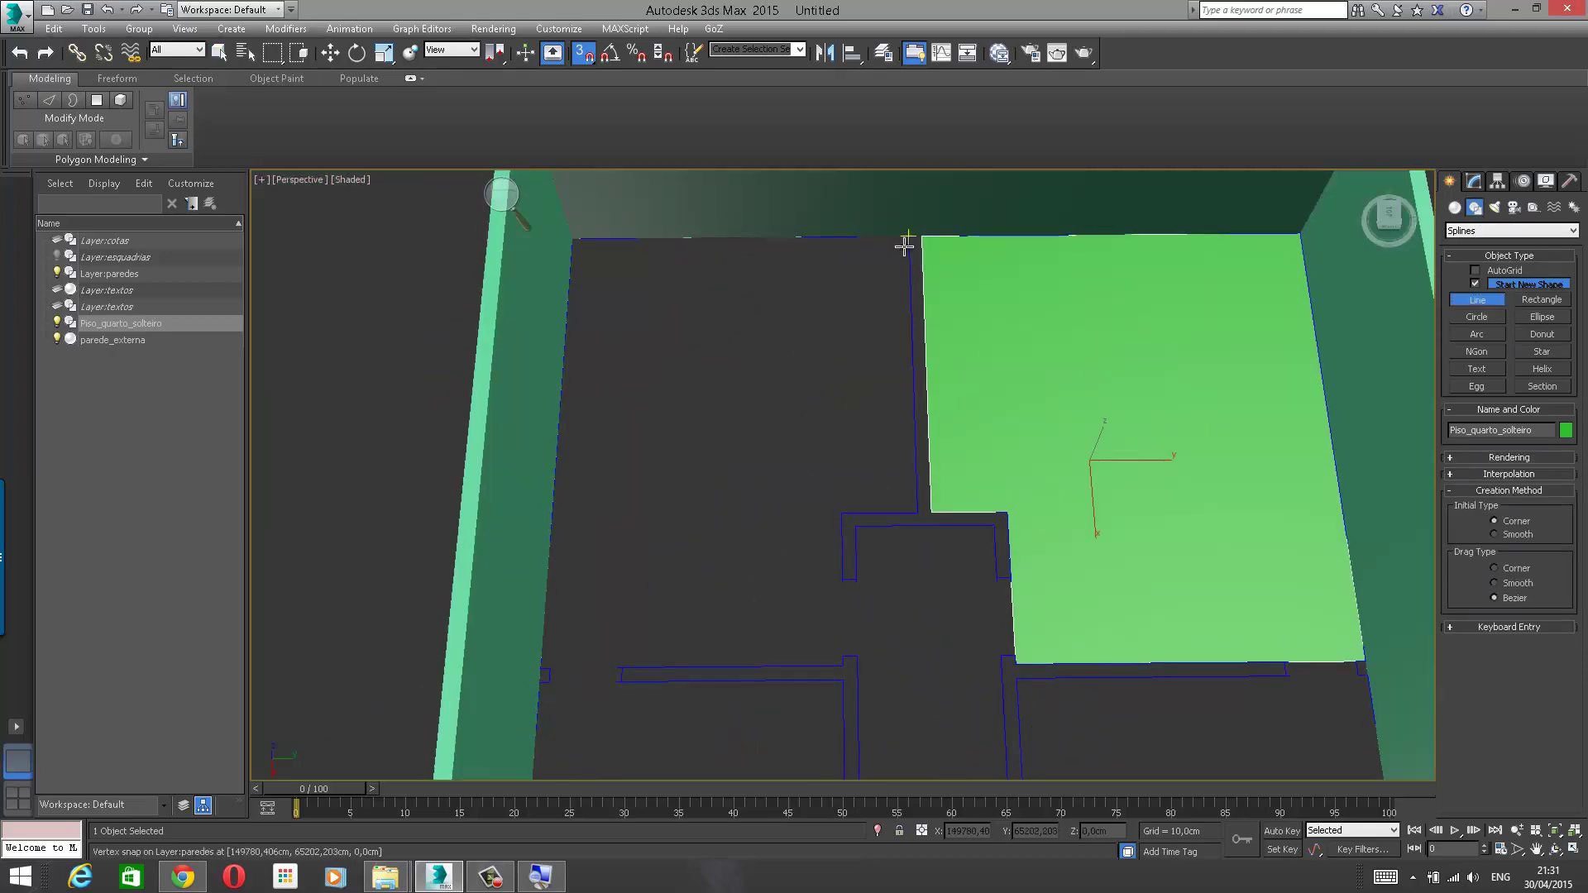
{"action": "left_click", "coordinate": [56, 340]}
Step: Trace the neighbouring bedroom's floor outline along its inner wall corners, bridging the door and window openings, and close the spline
{"action": "left_click", "coordinate": [897, 244]}
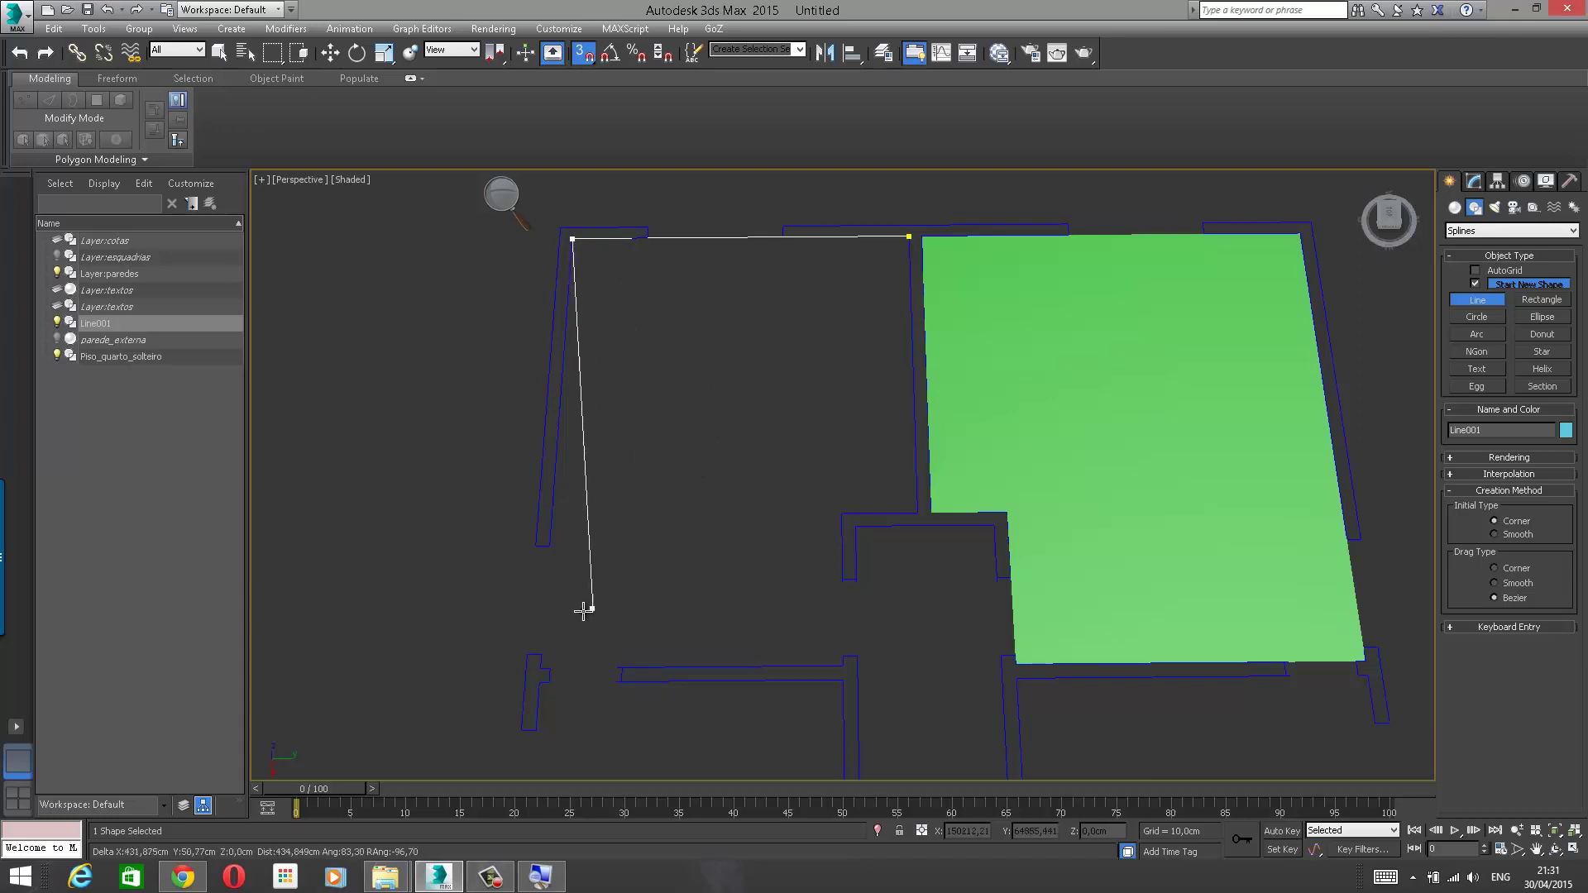
{"action": "left_click", "coordinate": [540, 668]}
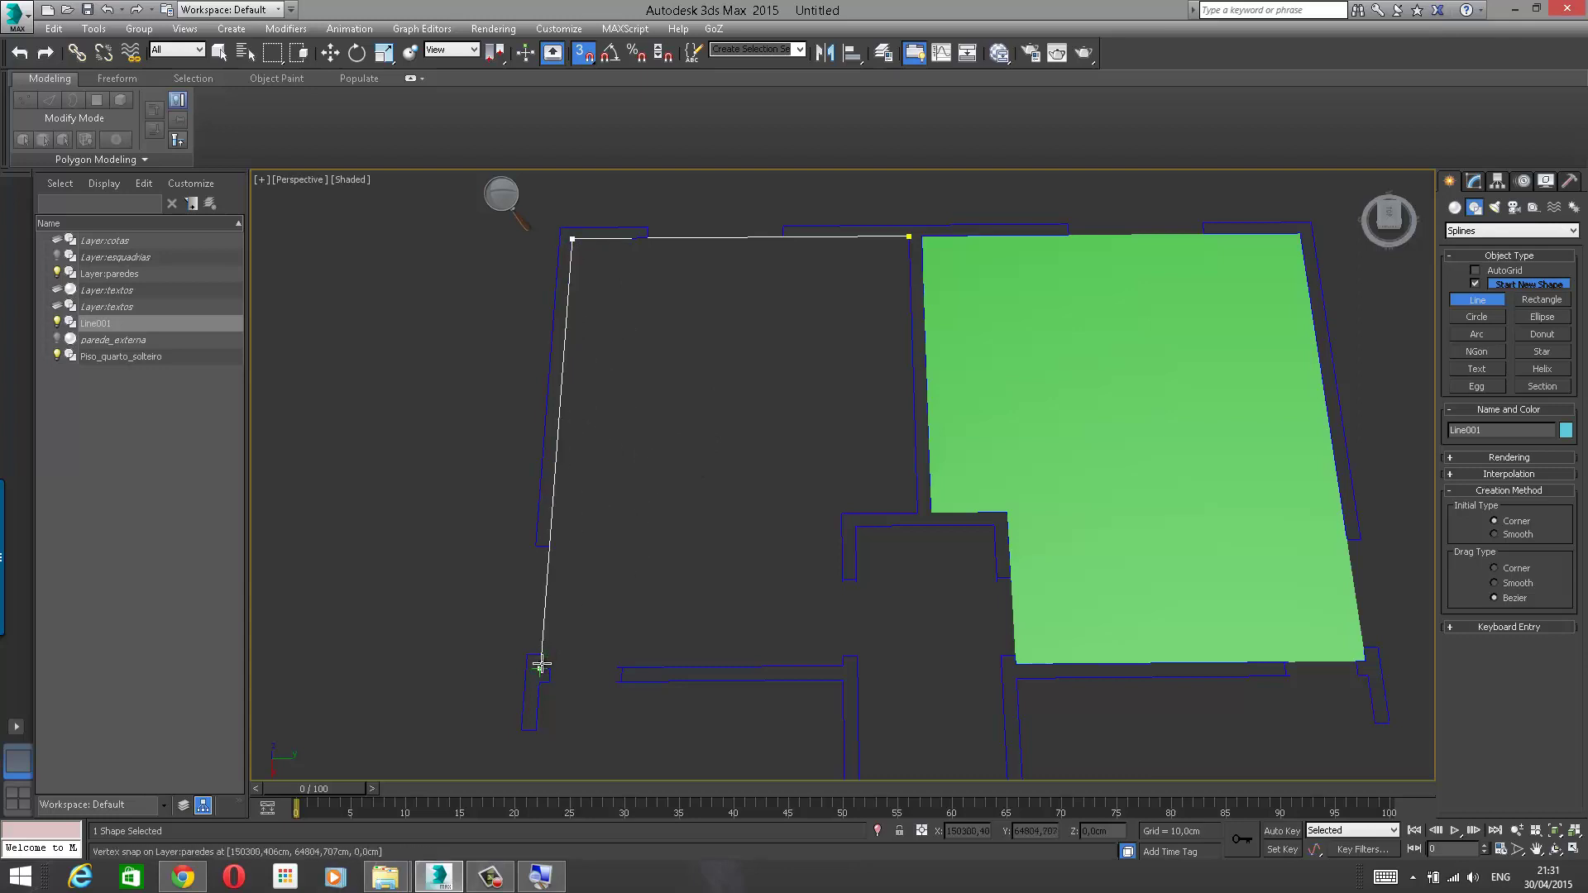
{"action": "left_click", "coordinate": [843, 666]}
{"action": "left_click", "coordinate": [841, 514]}
{"action": "left_click", "coordinate": [917, 513]}
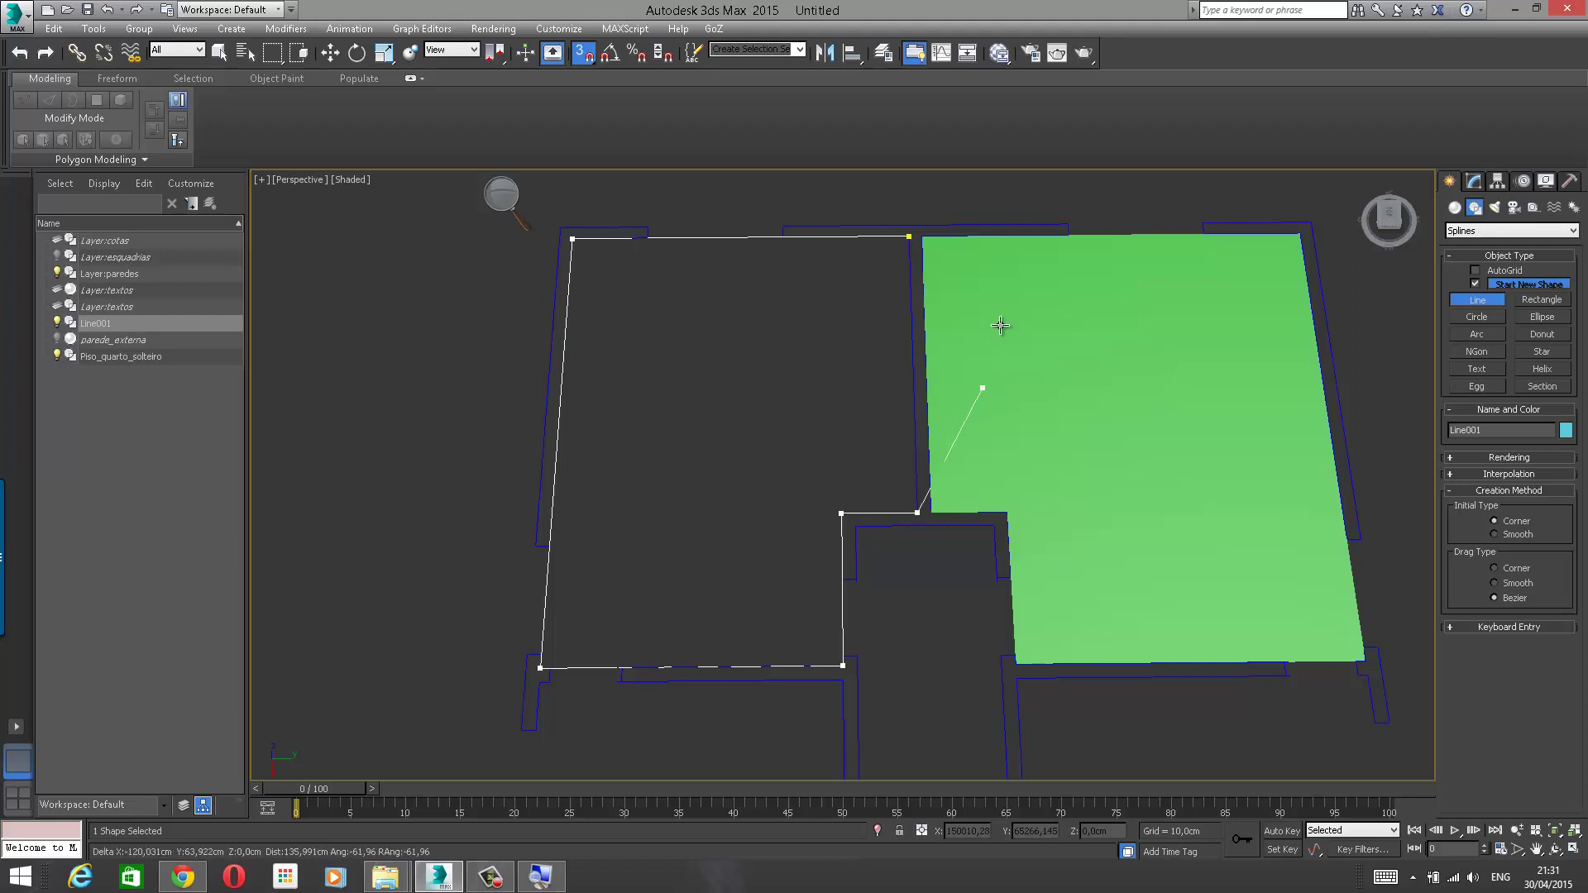
{"action": "left_click", "coordinate": [909, 237]}
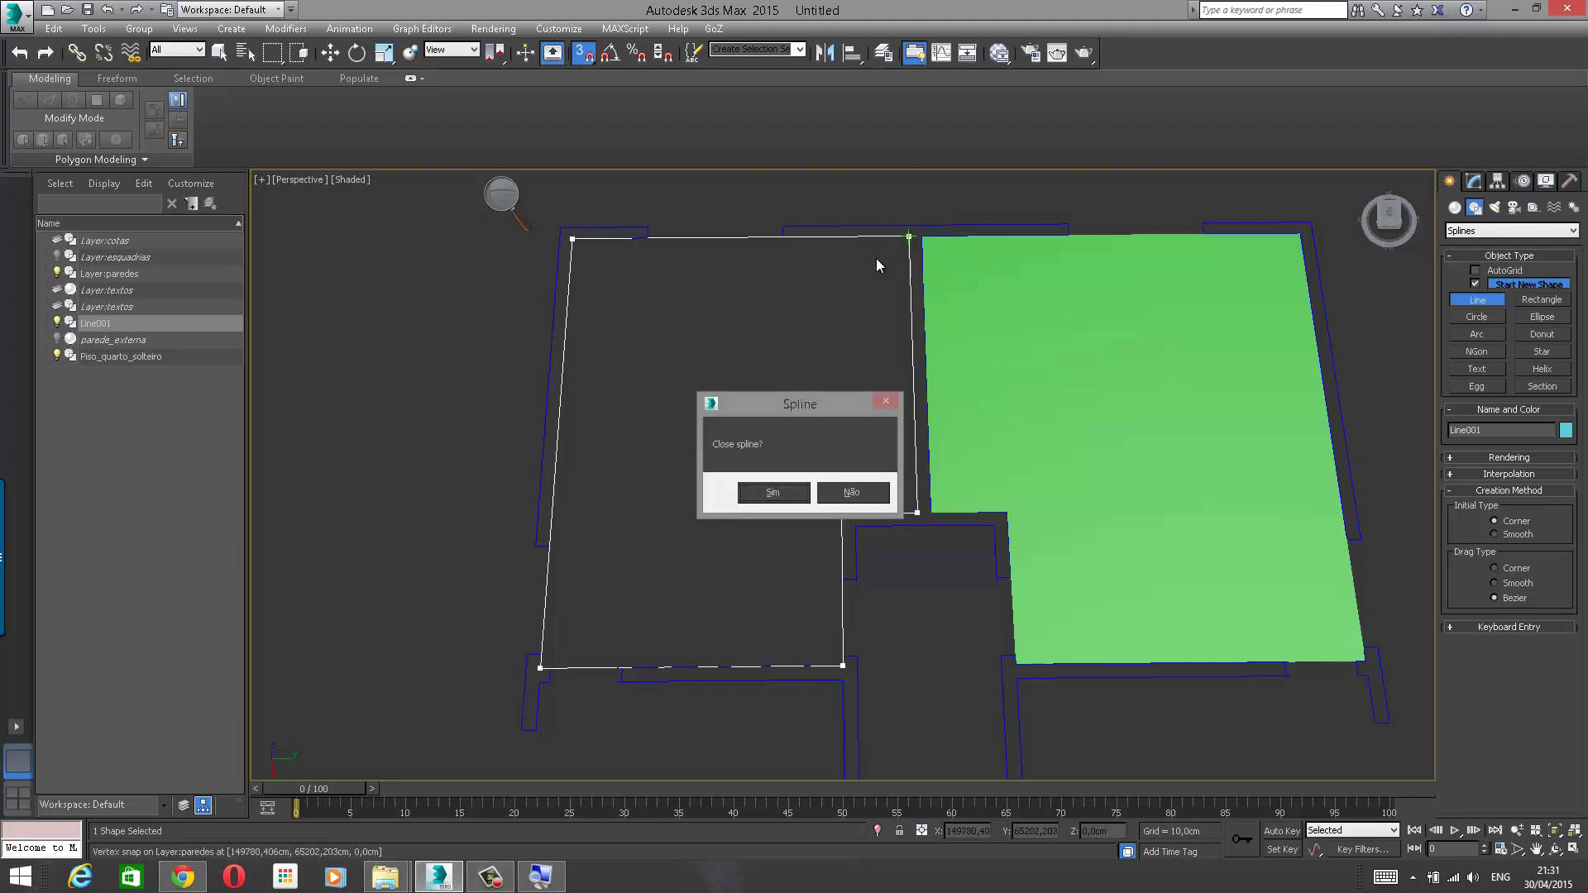
{"action": "left_click", "coordinate": [771, 493]}
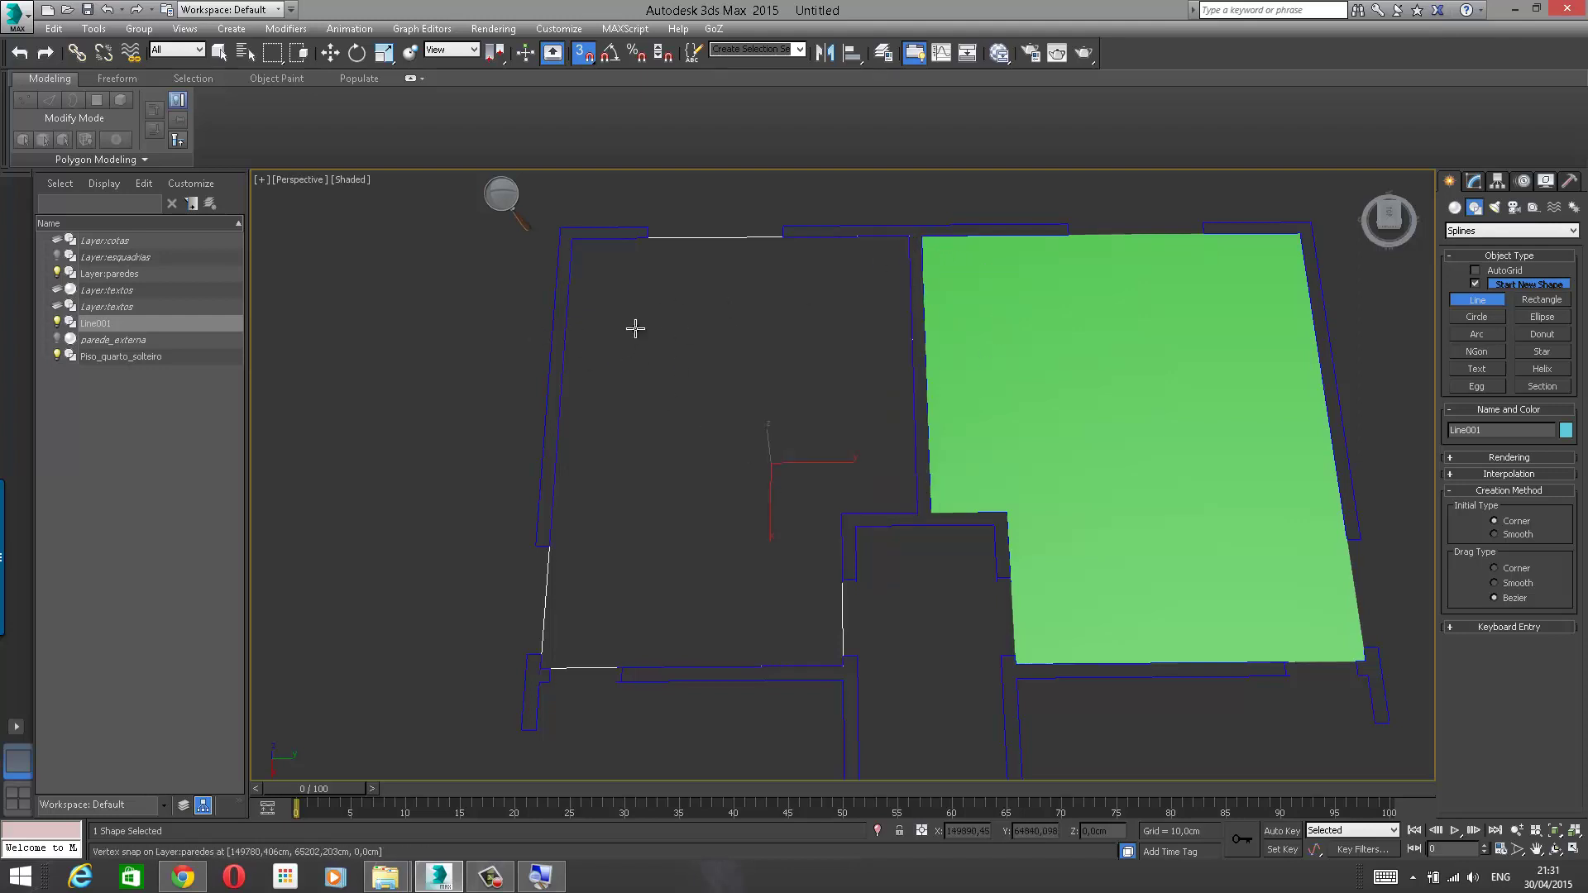
Step: Rename the new floor spline as quarto_solteiro02 and apply an Extrude modifier to turn it into a floor surface
{"action": "double_click", "coordinate": [124, 323]}
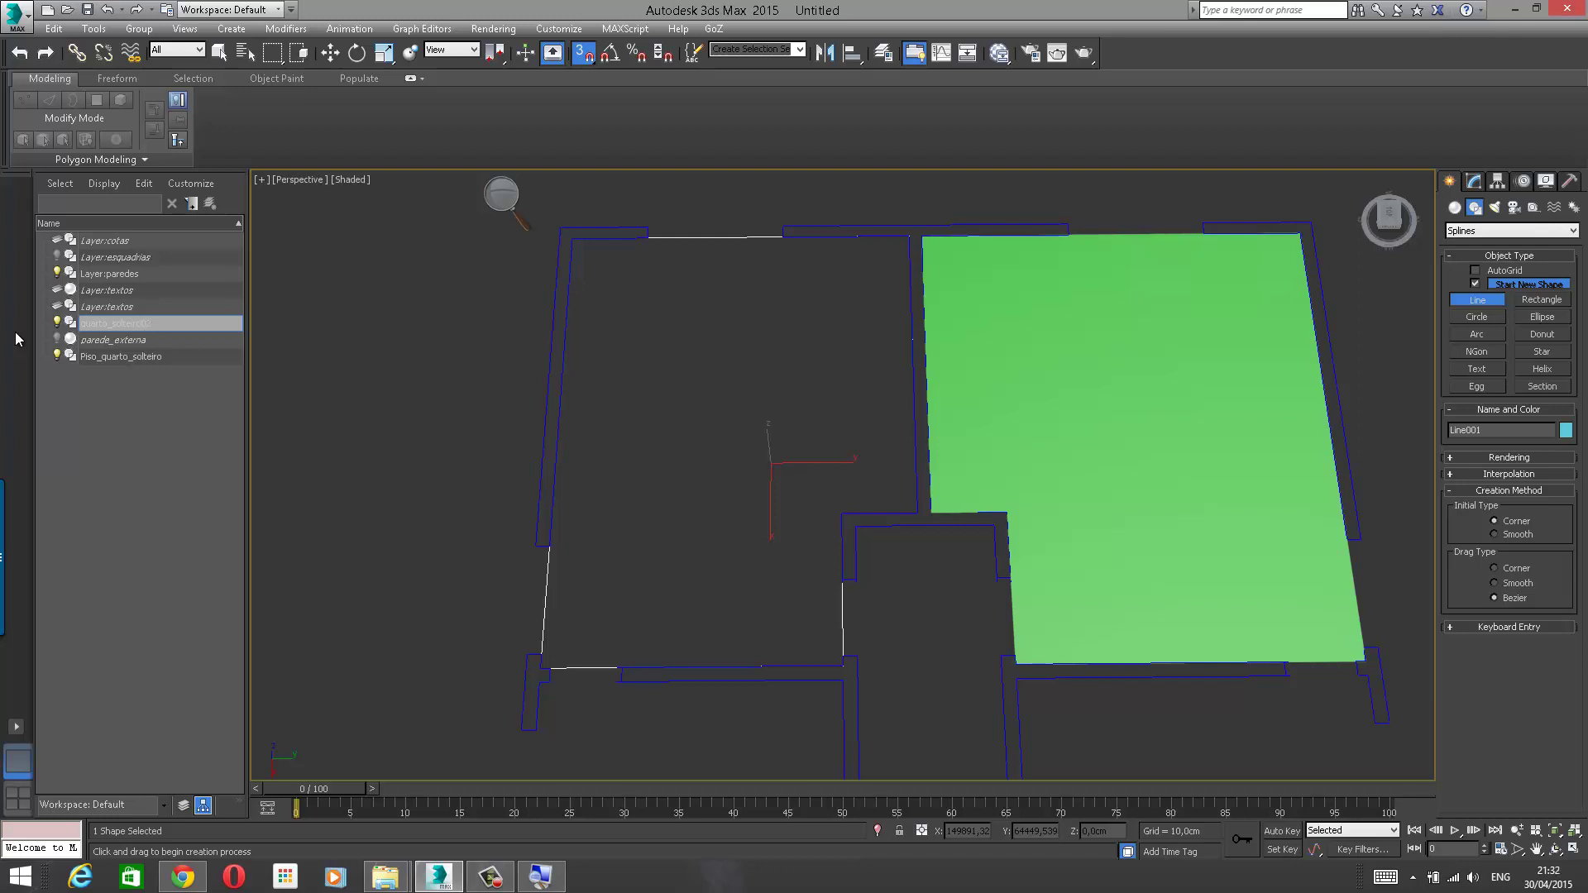
{"action": "key", "text": "Return"}
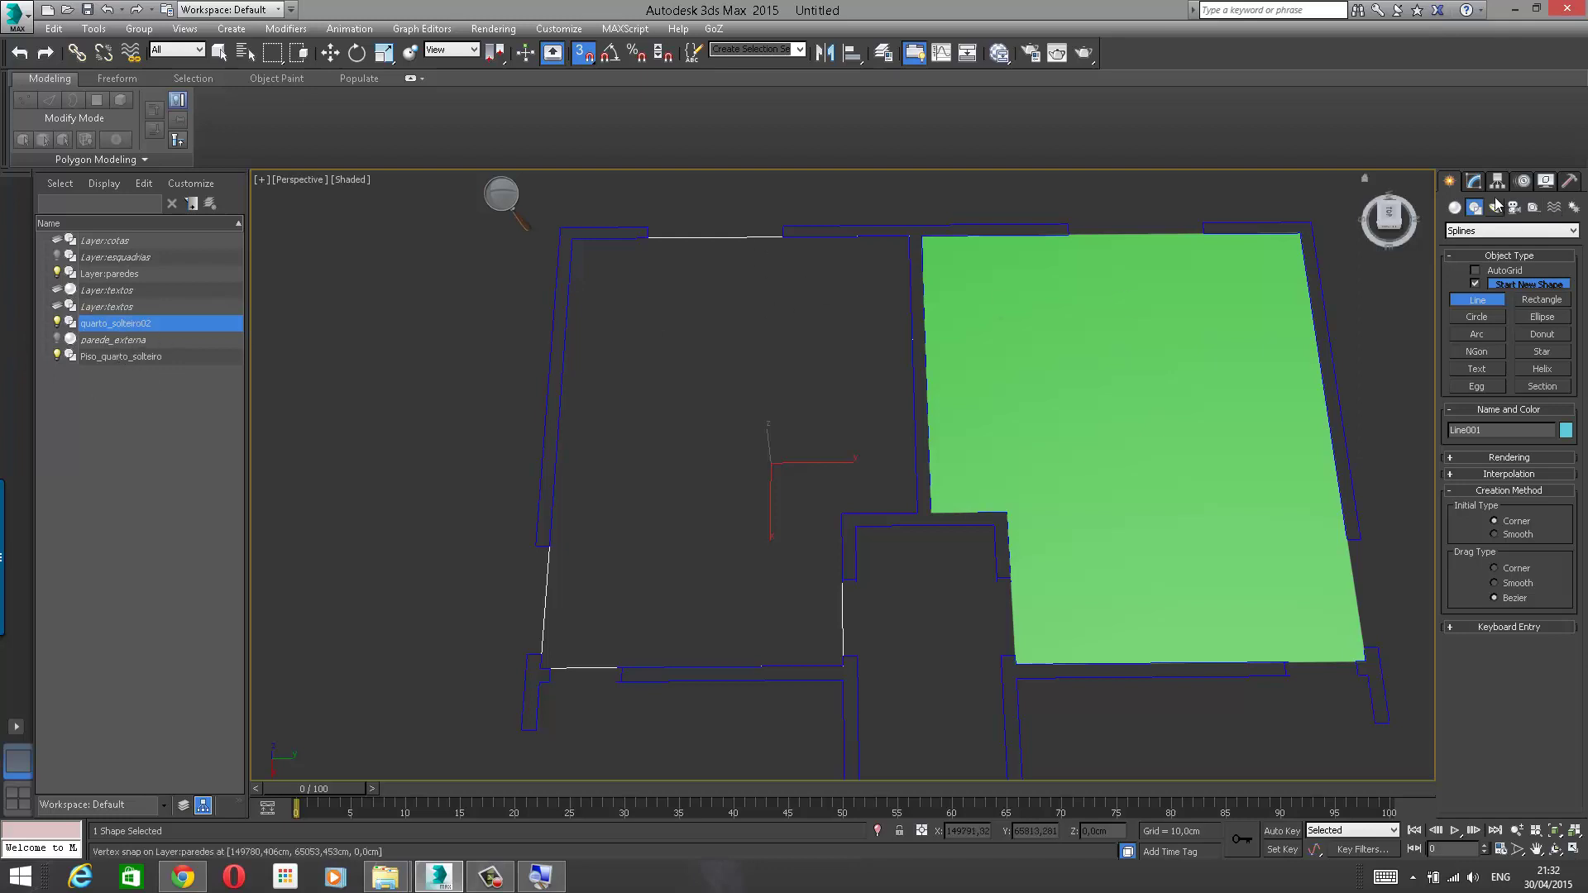
{"action": "left_click", "coordinate": [1470, 186]}
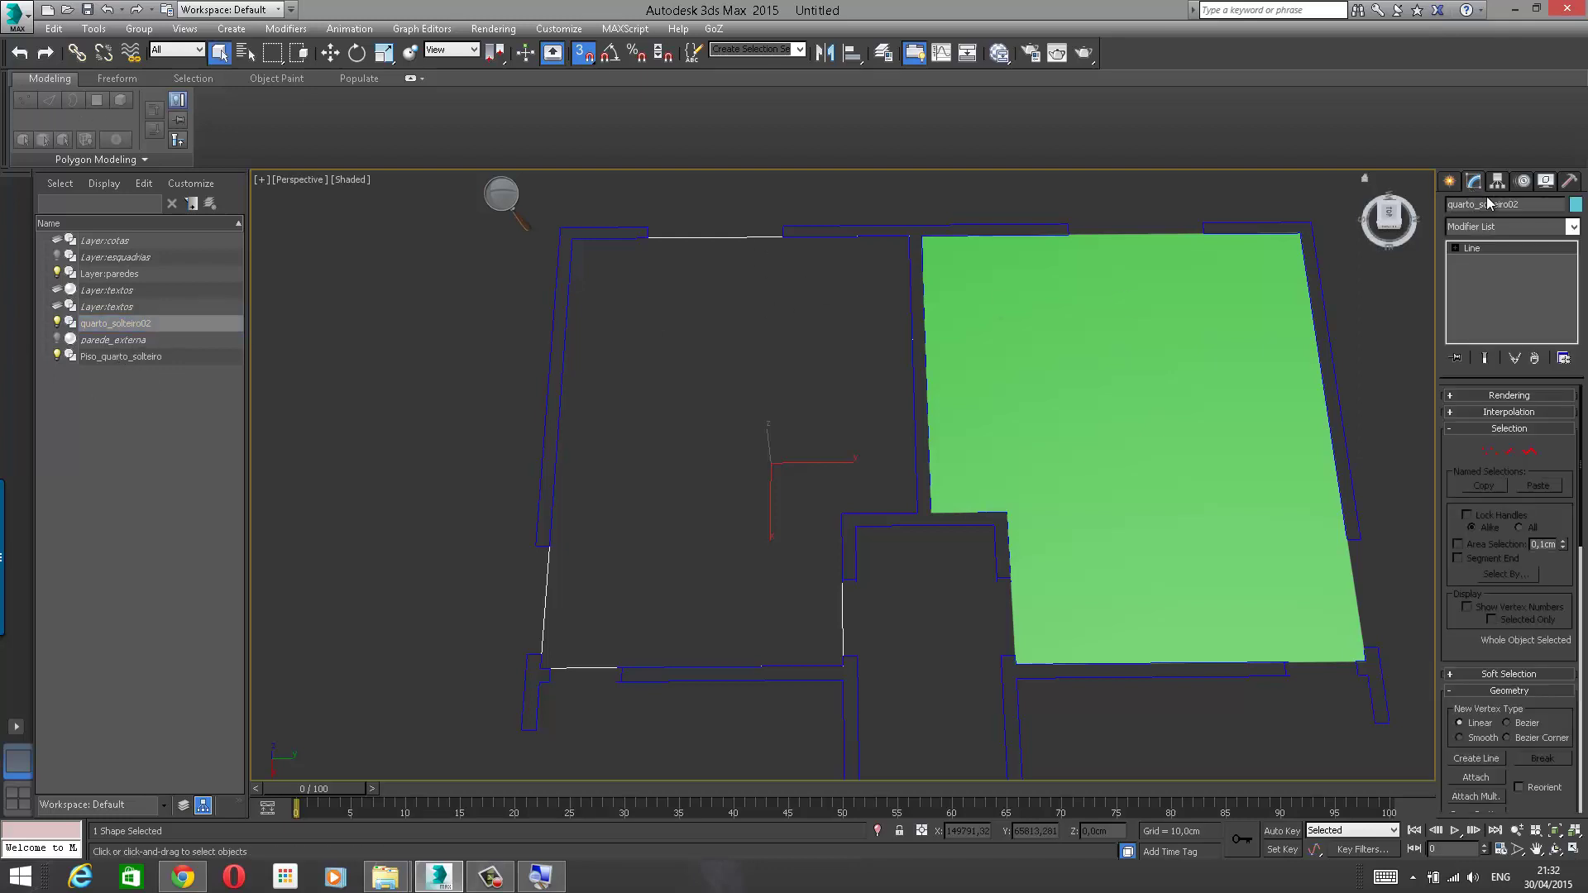
{"action": "left_click", "coordinate": [1505, 227]}
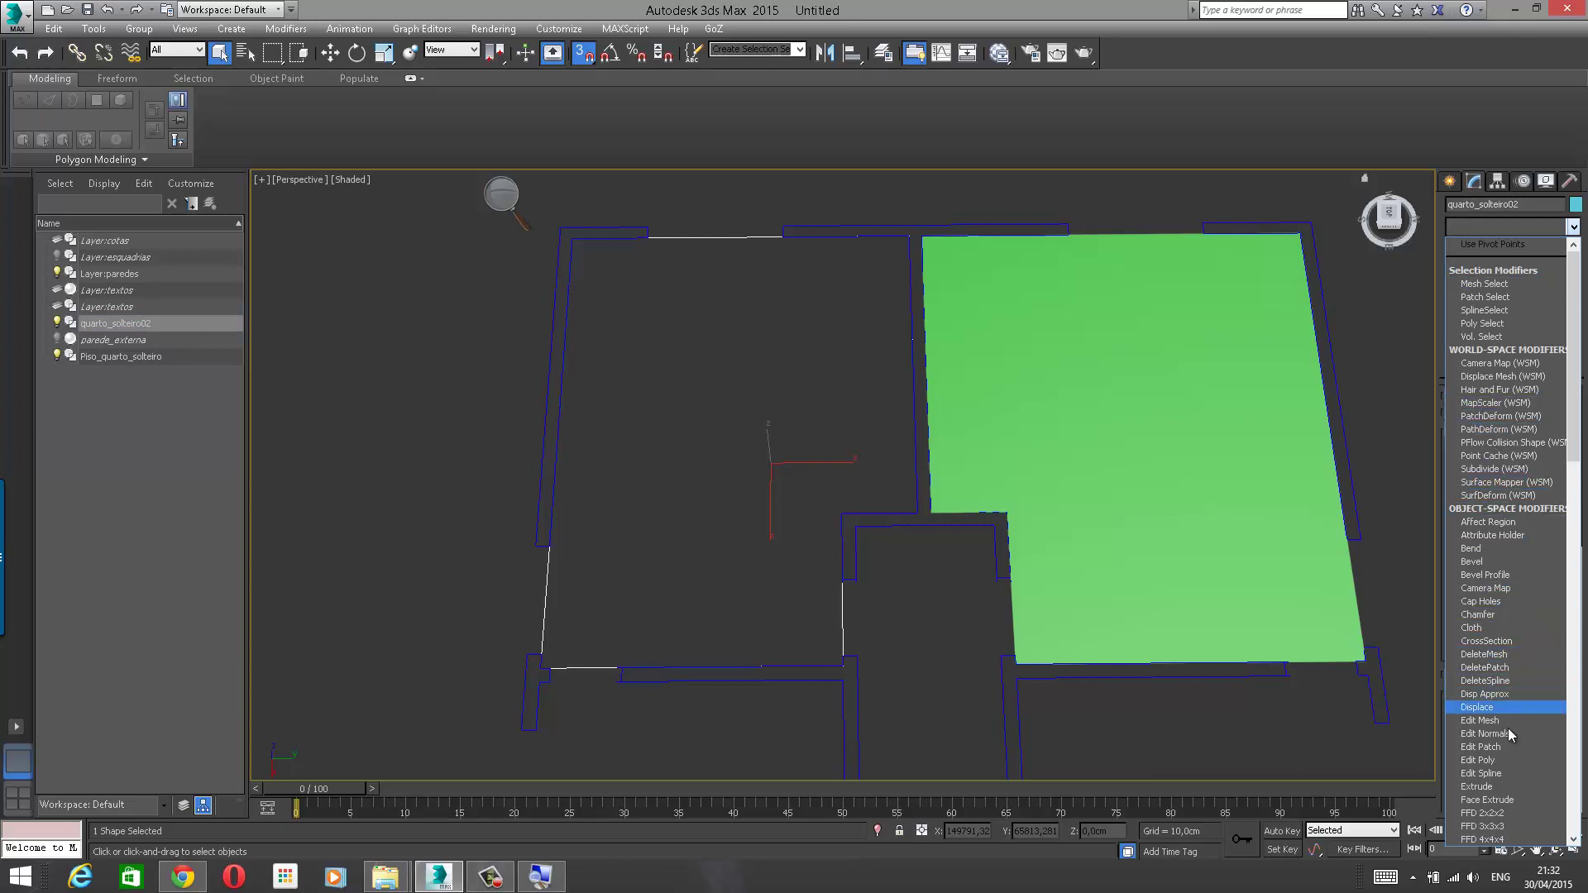
{"action": "left_click", "coordinate": [1501, 787]}
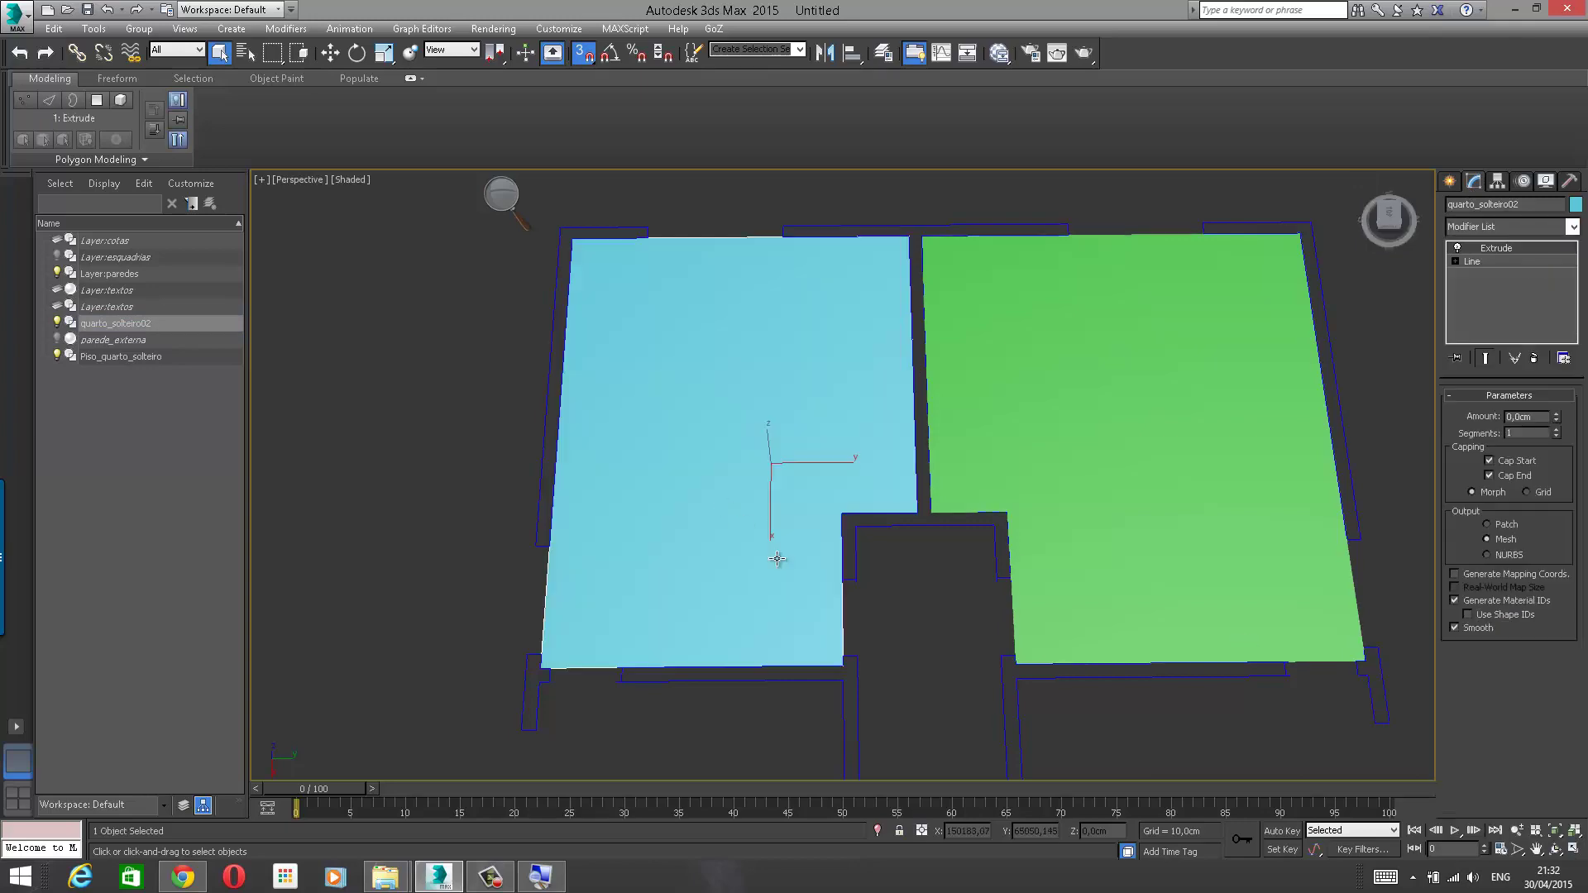
Step: Examine the two bedroom floor surfaces and the wall outlines of the rooms that still have no floor
{"action": "middle_click_drag", "start_coordinate": [777, 556], "coordinate": [653, 498], "text": "alt"}
{"action": "scroll", "coordinate": [914, 478], "scroll_direction": "down", "scroll_amount": 3}
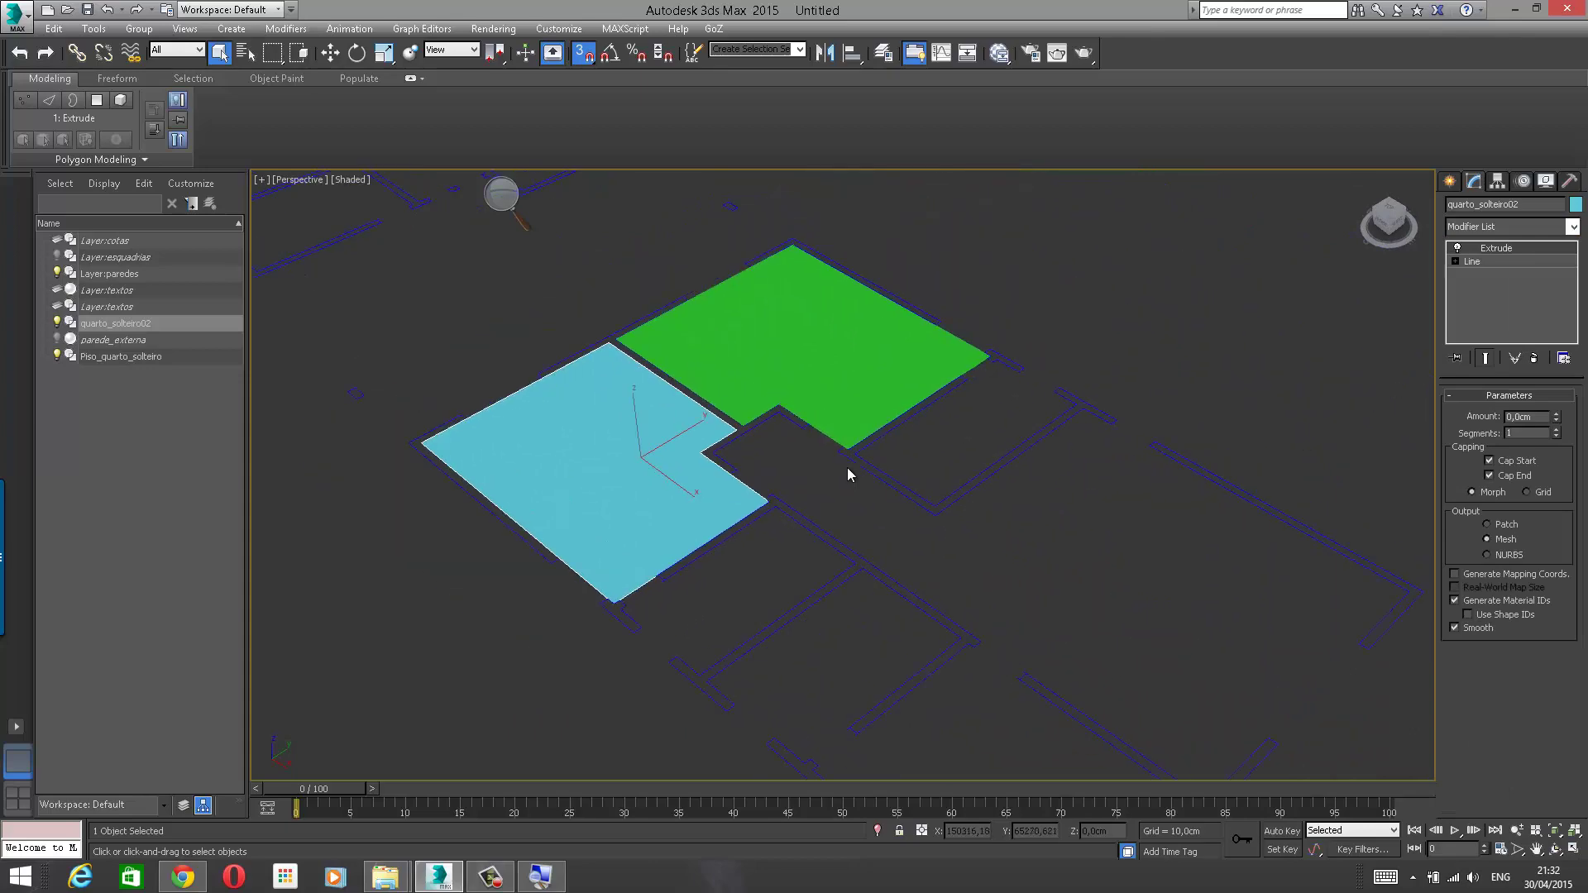
{"action": "middle_click_drag", "start_coordinate": [847, 469], "coordinate": [915, 448], "text": "alt"}
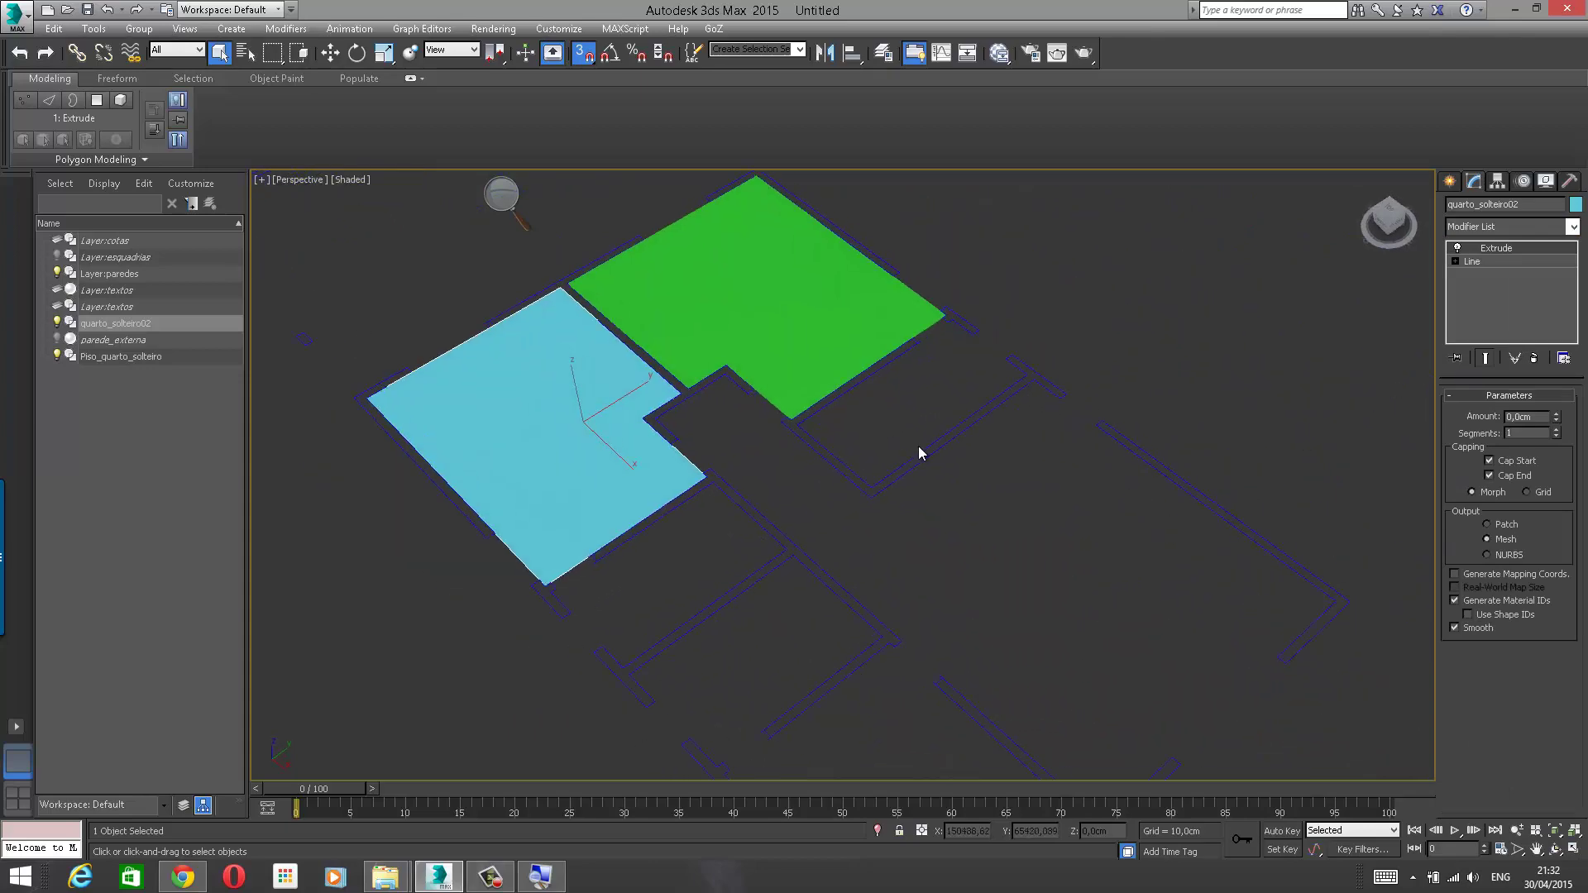
{"action": "left_click", "coordinate": [787, 328]}
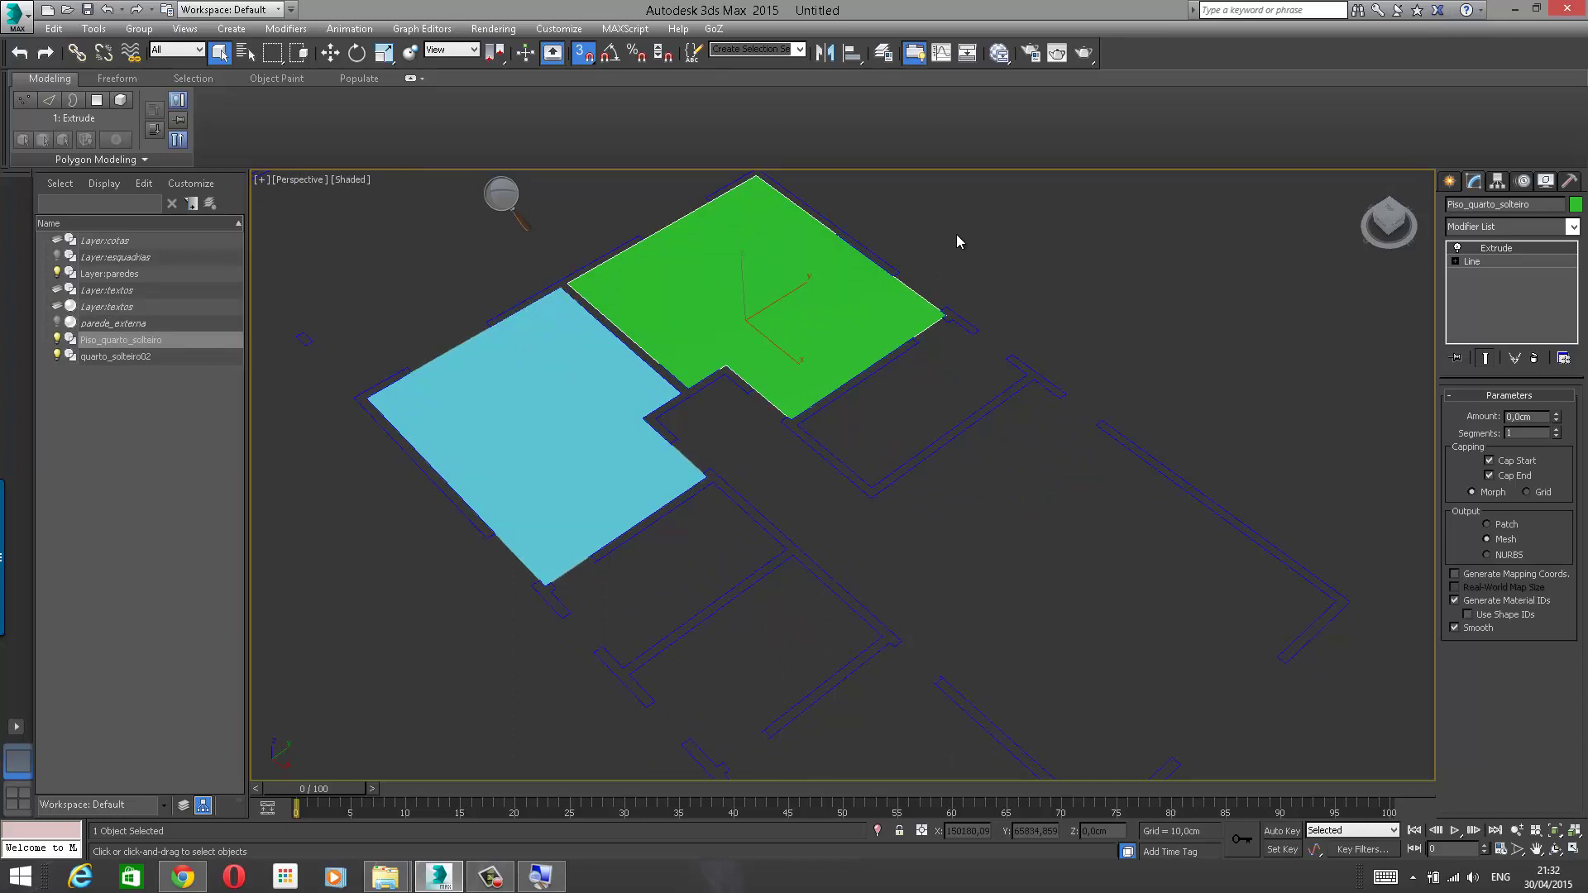
{"action": "left_click", "coordinate": [956, 235]}
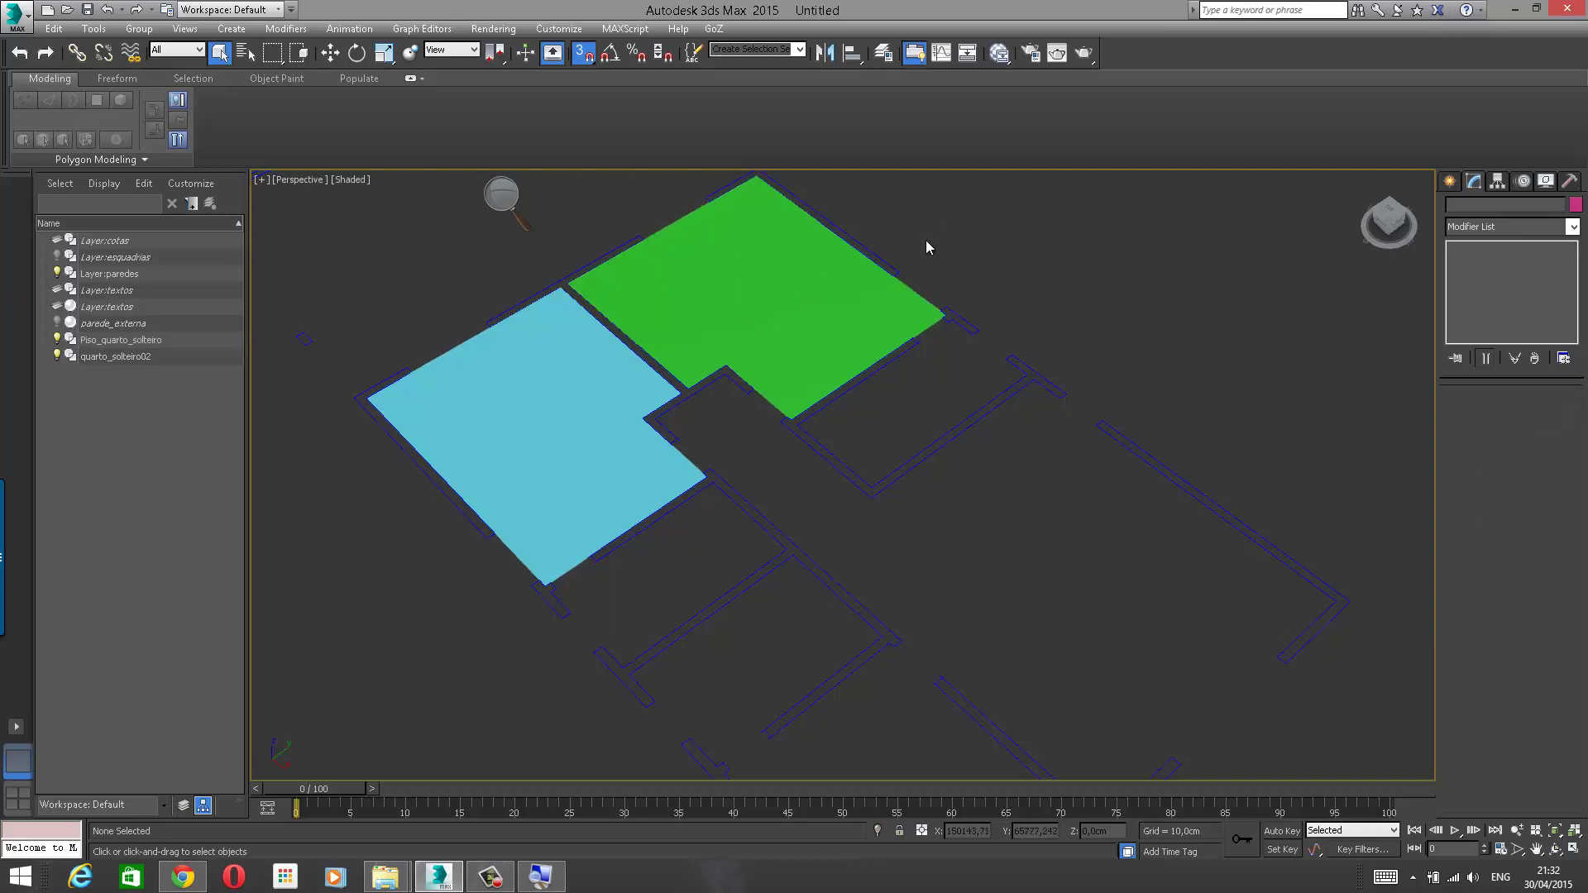
{"action": "middle_click_drag", "start_coordinate": [824, 319], "coordinate": [867, 342]}
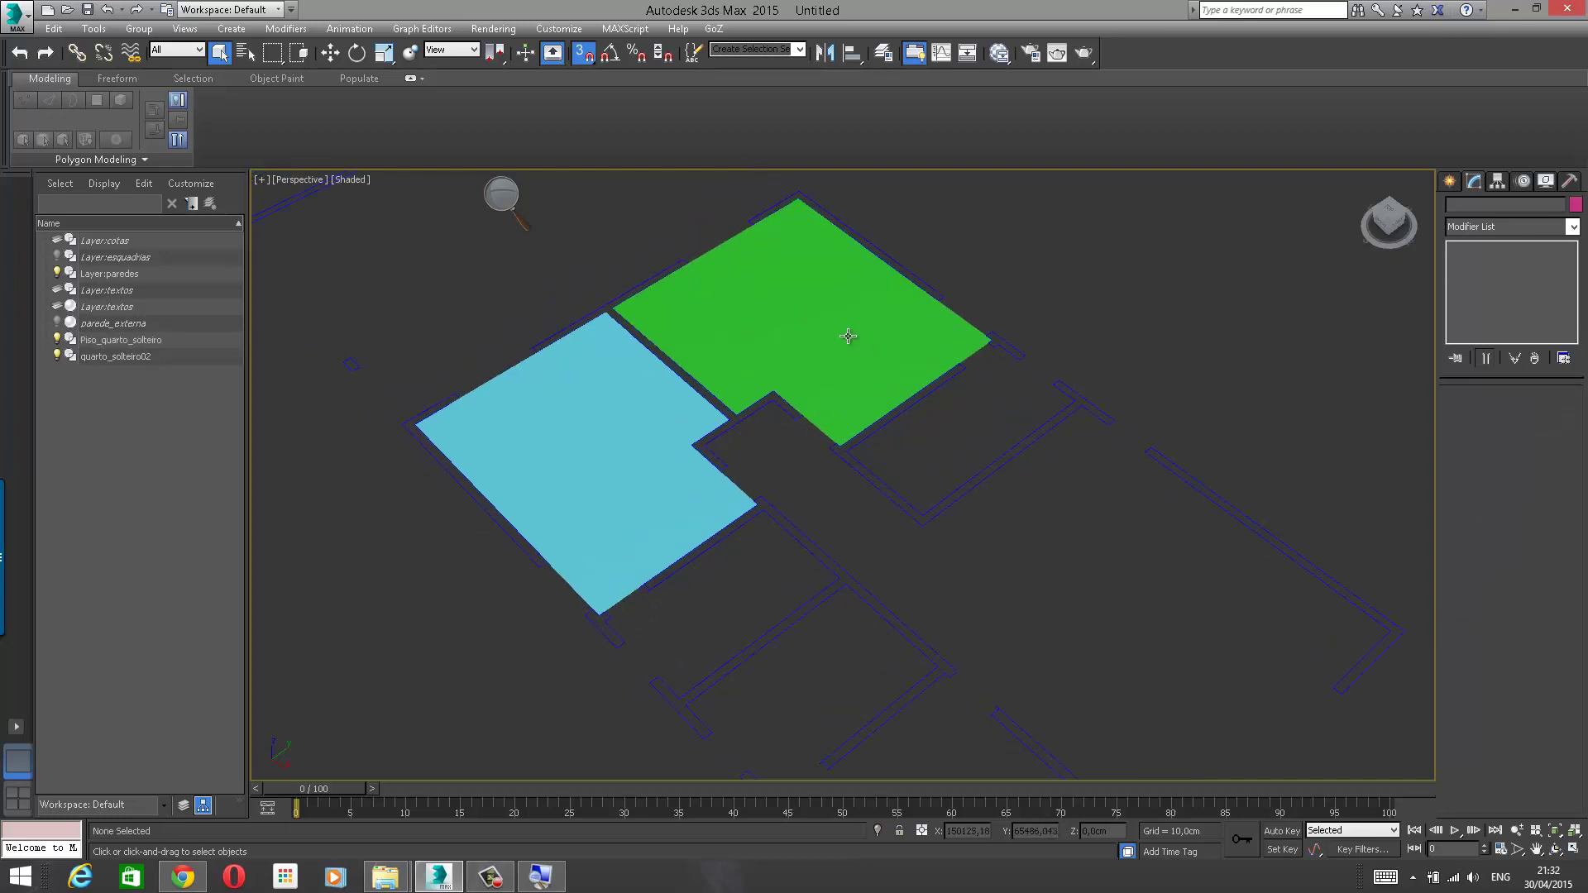
{"action": "scroll", "coordinate": [847, 336], "scroll_direction": "up", "scroll_amount": 3}
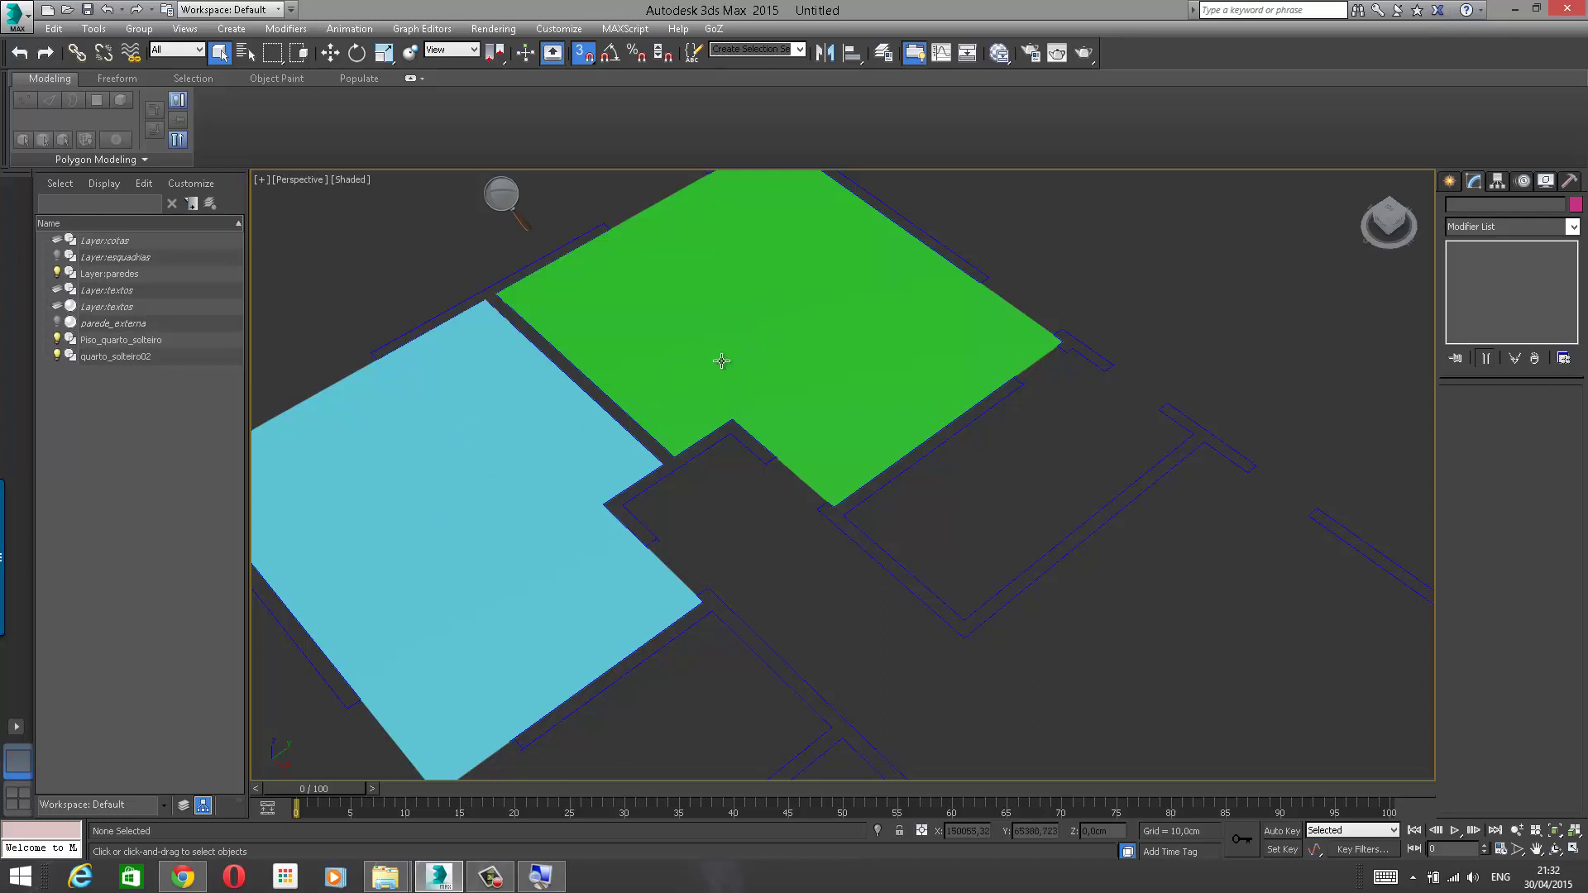
{"action": "middle_click_drag", "start_coordinate": [571, 461], "coordinate": [524, 454]}
{"action": "left_click", "coordinate": [524, 454]}
{"action": "left_click", "coordinate": [711, 357]}
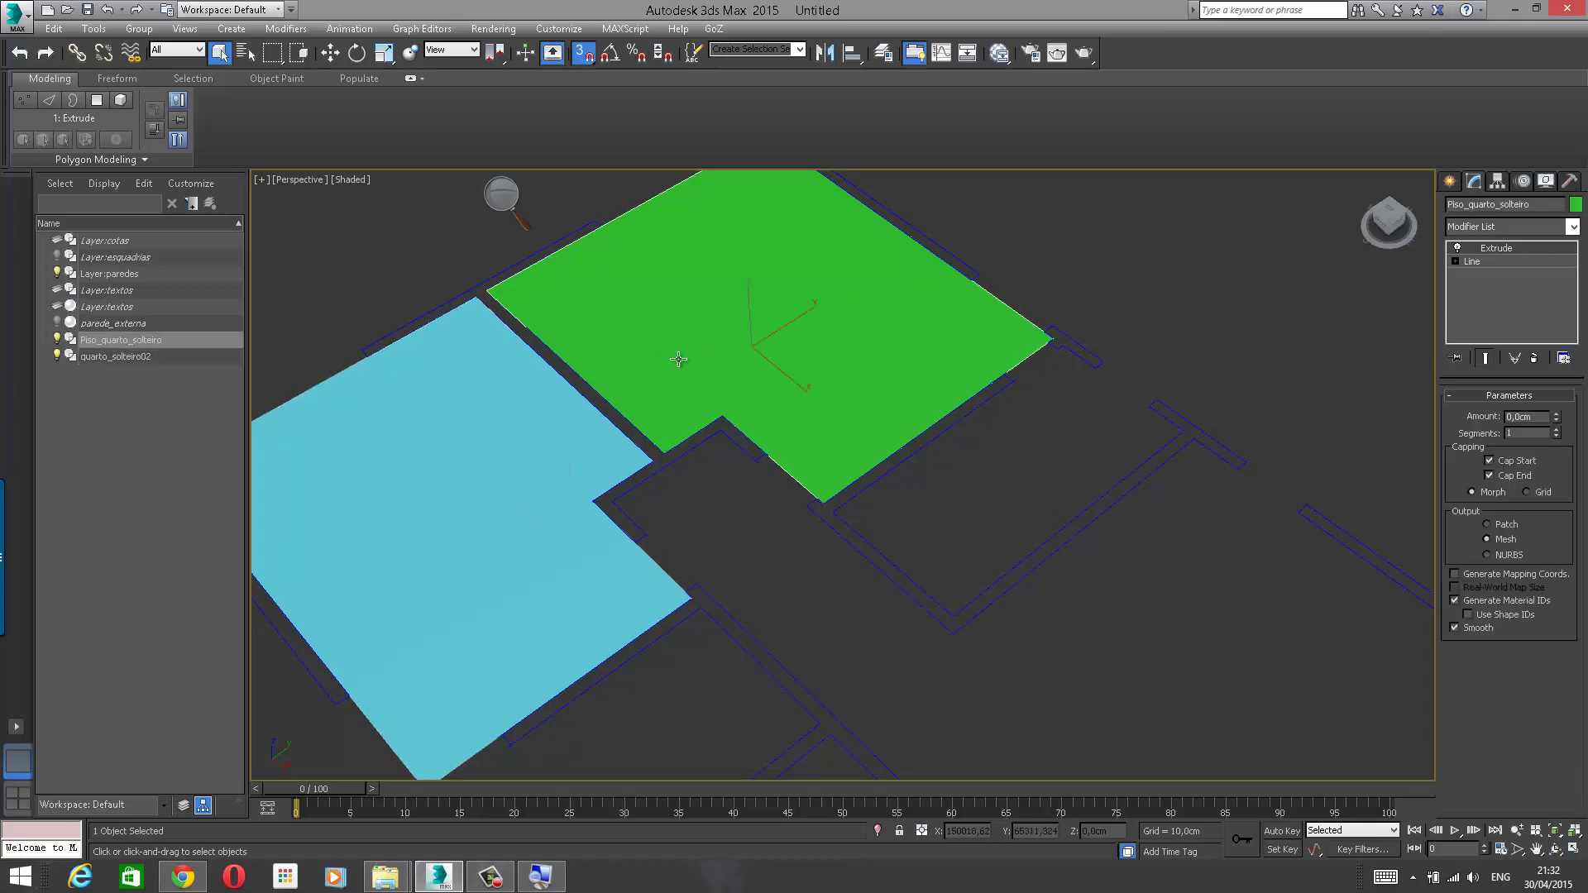
{"action": "scroll", "coordinate": [654, 430], "scroll_direction": "down", "scroll_amount": 5}
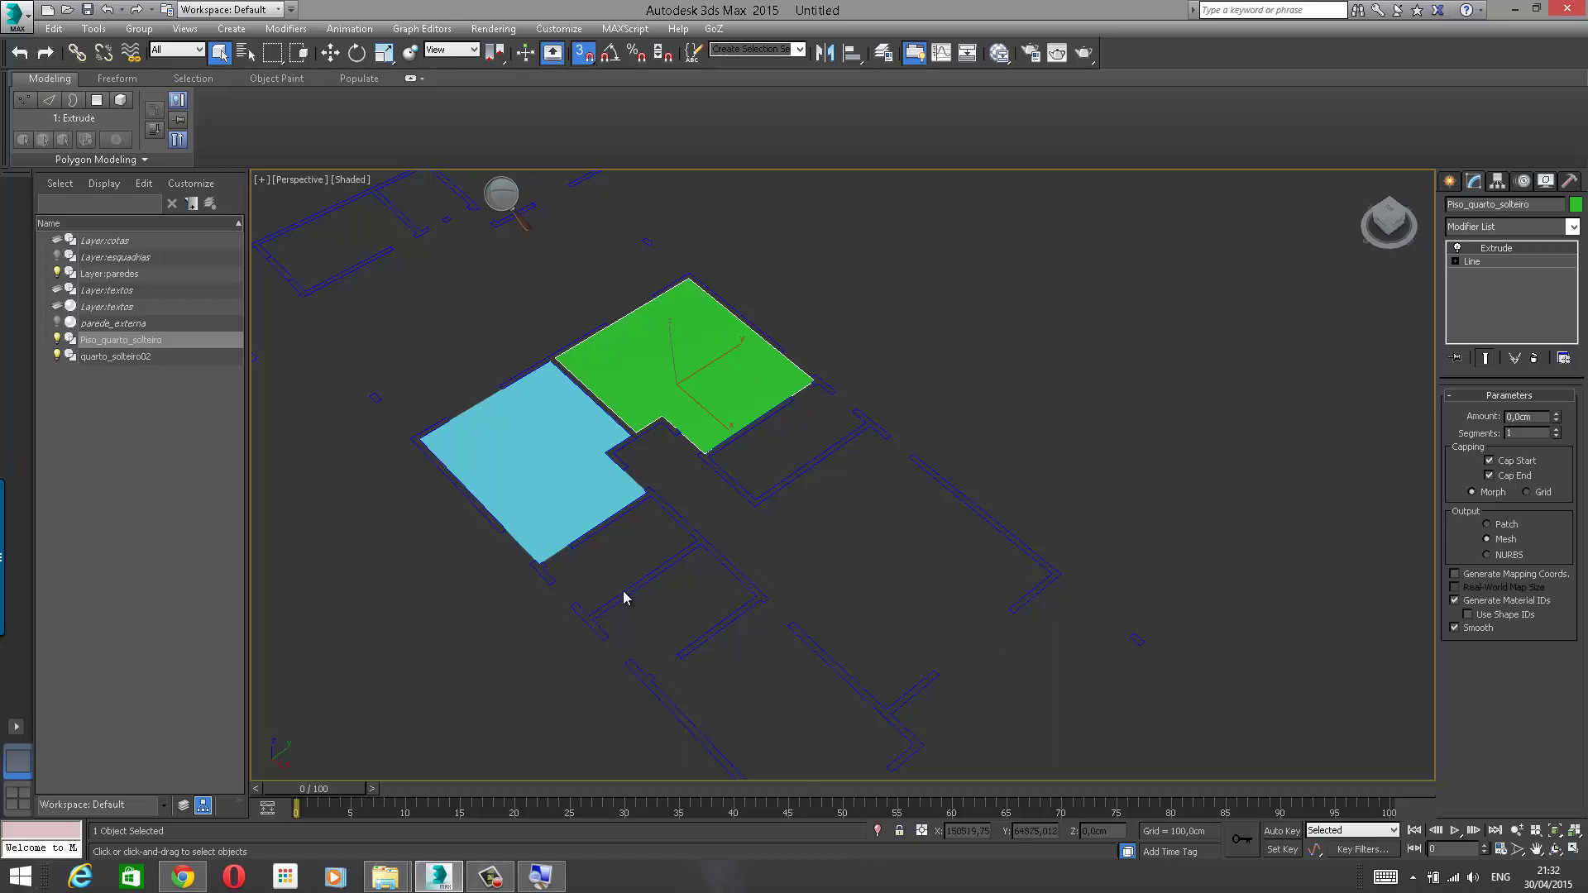
{"action": "middle_click_drag", "start_coordinate": [624, 597], "coordinate": [635, 509]}
{"action": "middle_click_drag", "start_coordinate": [818, 621], "coordinate": [803, 576]}
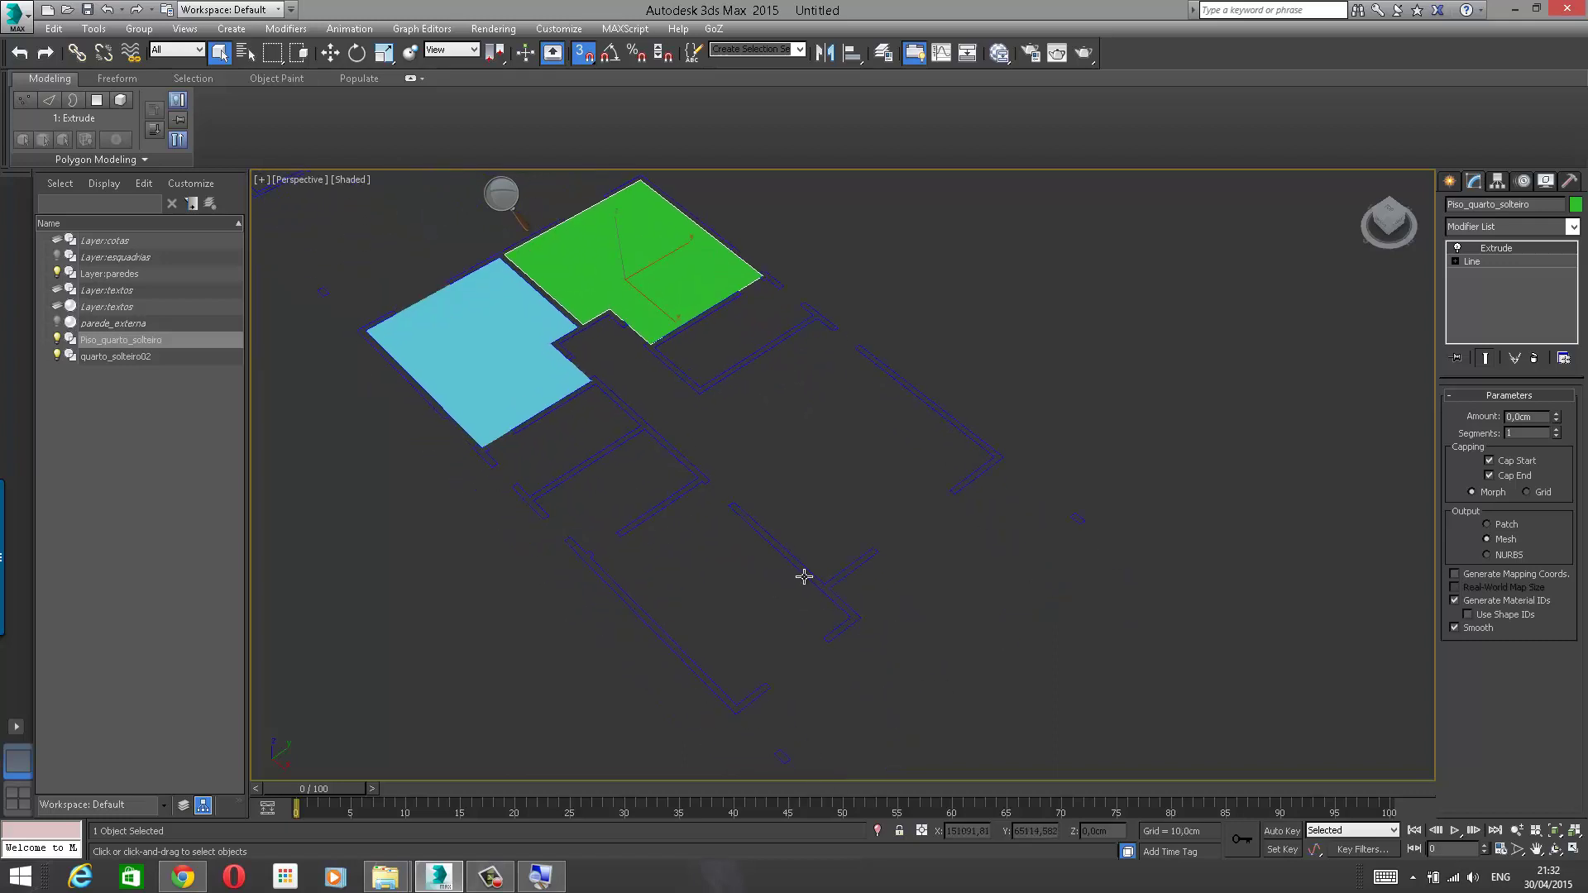
{"action": "middle_click_drag", "start_coordinate": [759, 516], "coordinate": [768, 420], "text": "alt"}
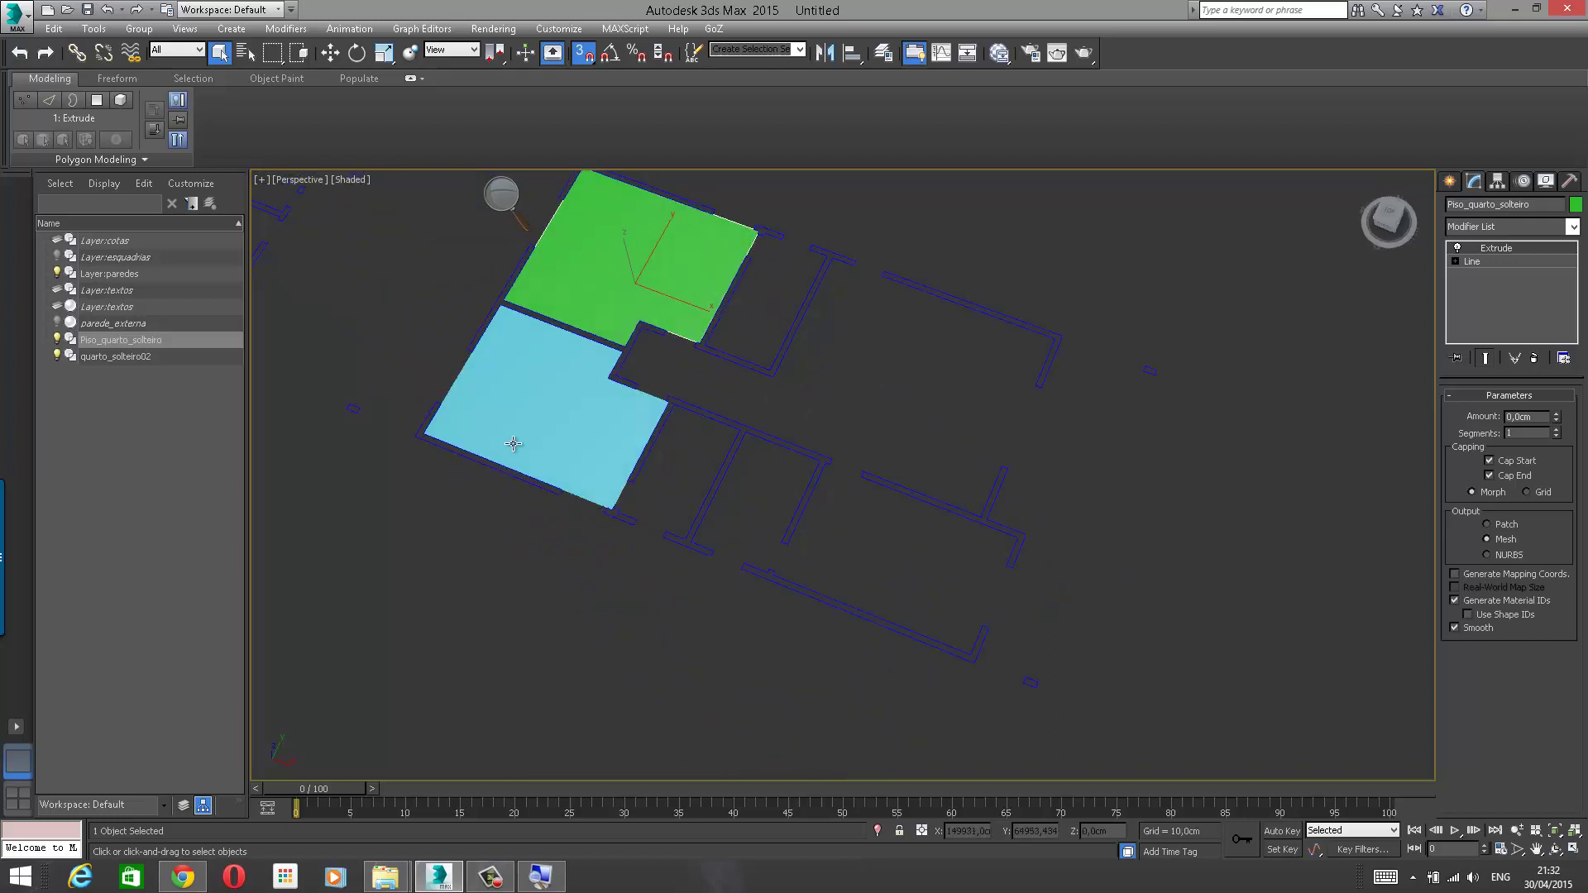
{"action": "middle_click_drag", "start_coordinate": [842, 505], "coordinate": [869, 441], "text": "alt"}
Step: Trace the door threshold of the Piso_quarto_solteiro bedroom as a closed four-corner Line spline across the wall thickness
{"action": "scroll", "coordinate": [817, 484], "scroll_direction": "up", "scroll_amount": 2}
{"action": "scroll", "coordinate": [882, 447], "scroll_direction": "up", "scroll_amount": 3}
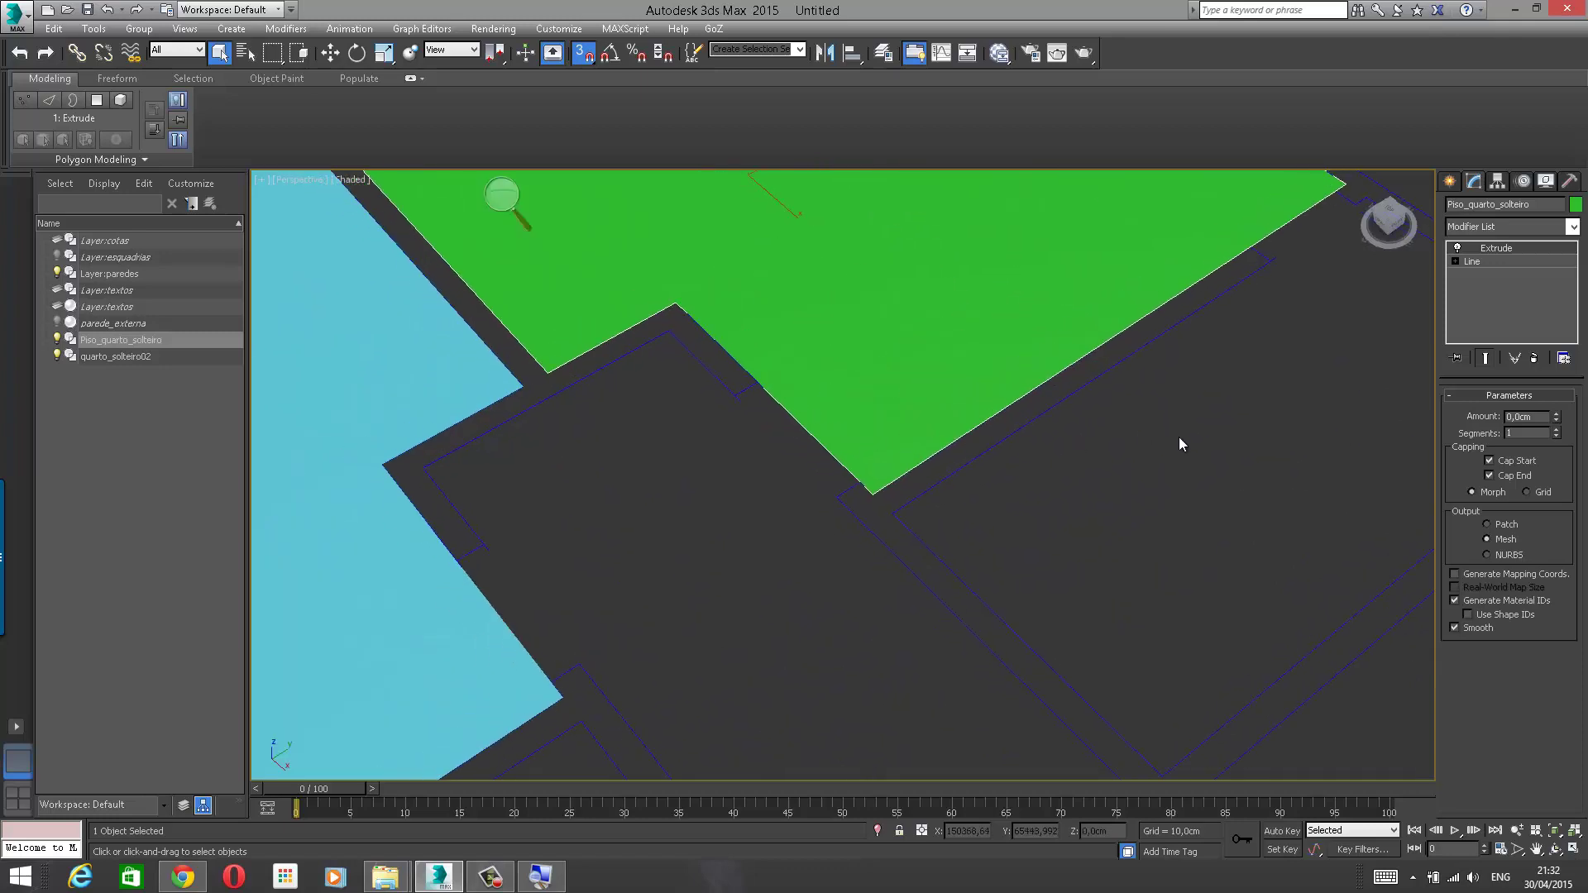
{"action": "left_click", "coordinate": [1449, 180]}
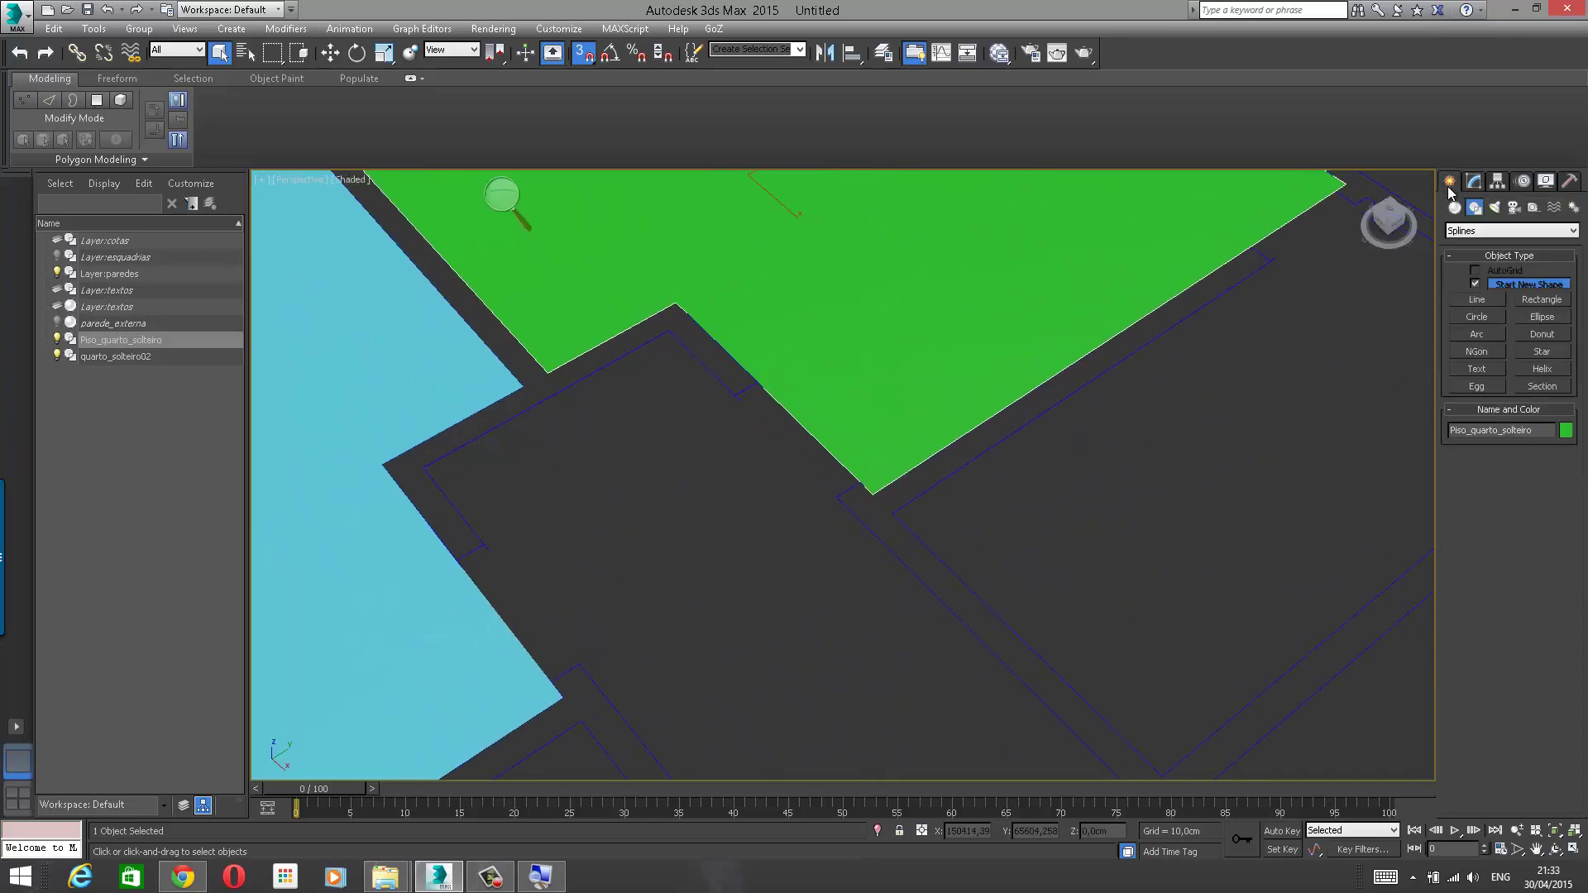
{"action": "left_click", "coordinate": [1477, 300]}
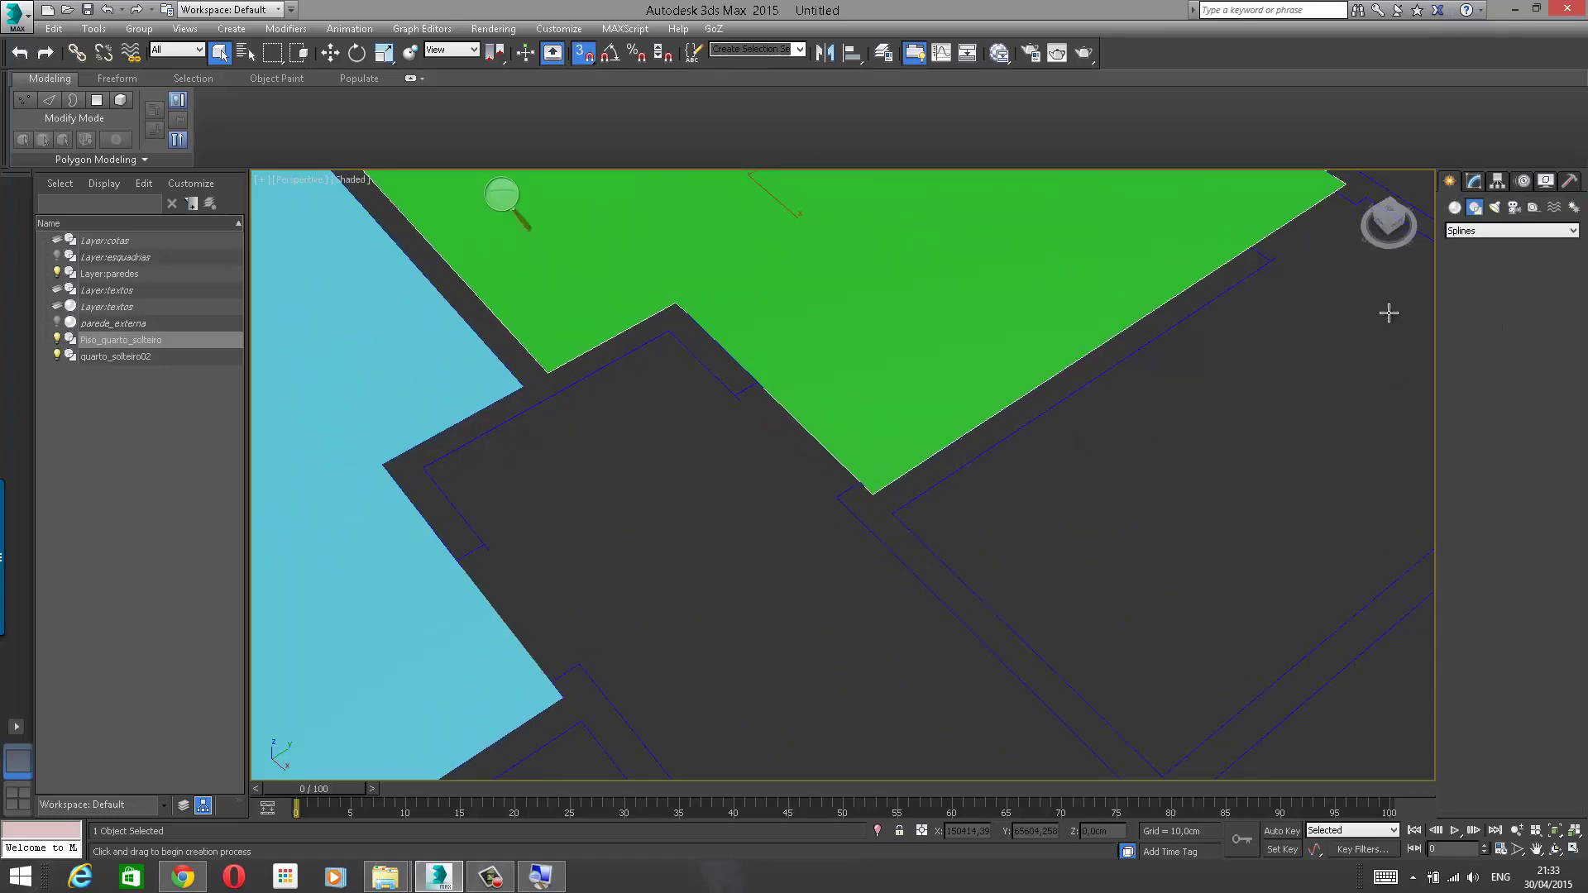
{"action": "left_click", "coordinate": [757, 382]}
{"action": "left_click", "coordinate": [733, 395]}
{"action": "left_click", "coordinate": [836, 496]}
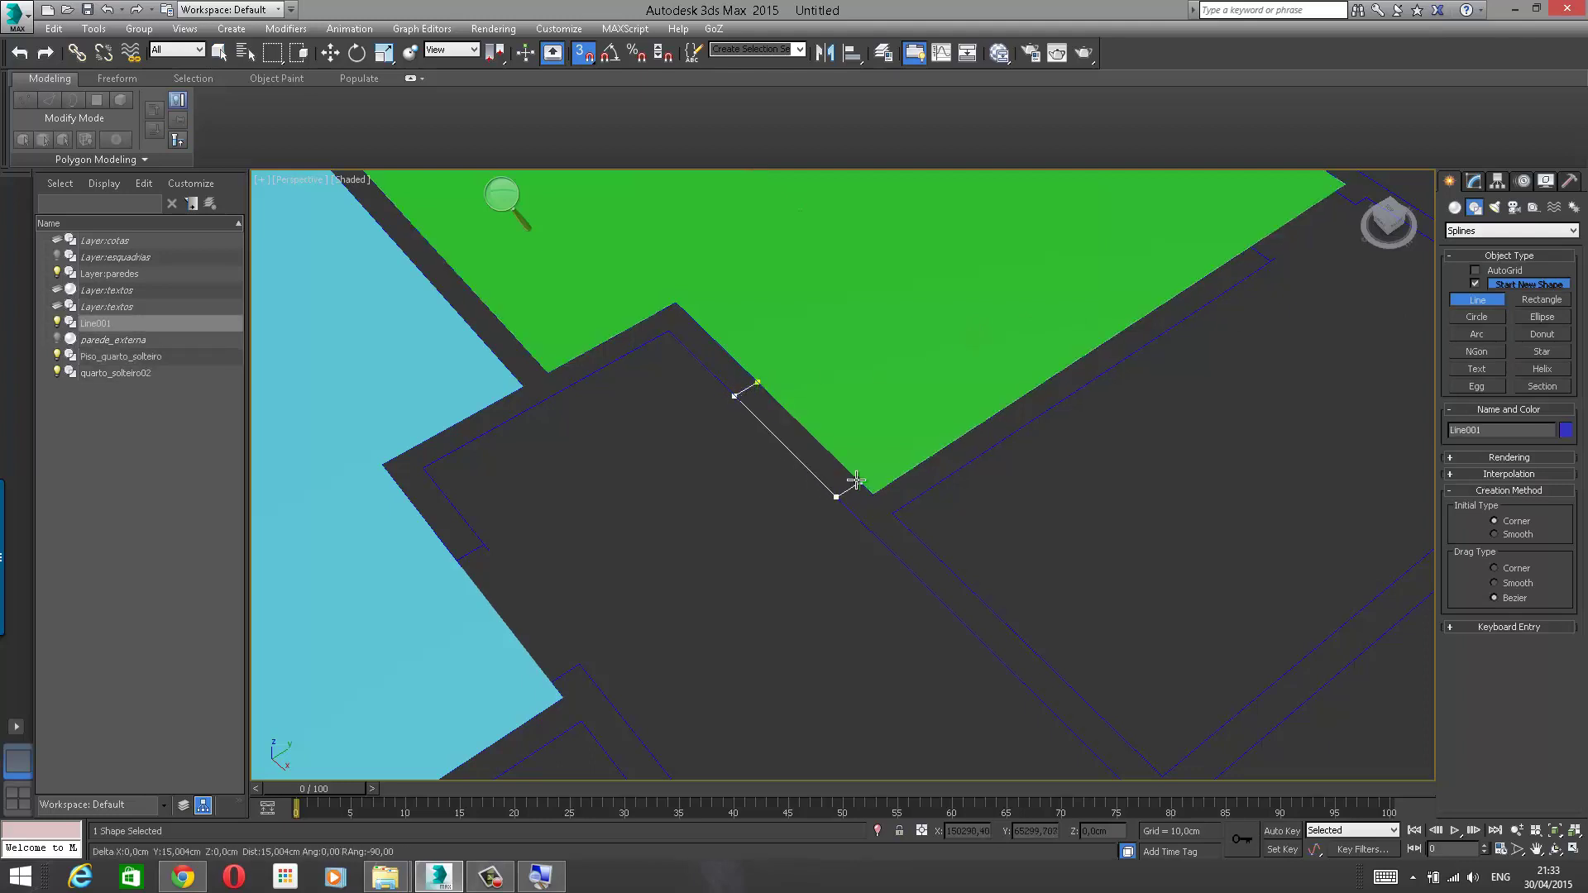
{"action": "left_click", "coordinate": [860, 481]}
{"action": "left_click", "coordinate": [759, 383]}
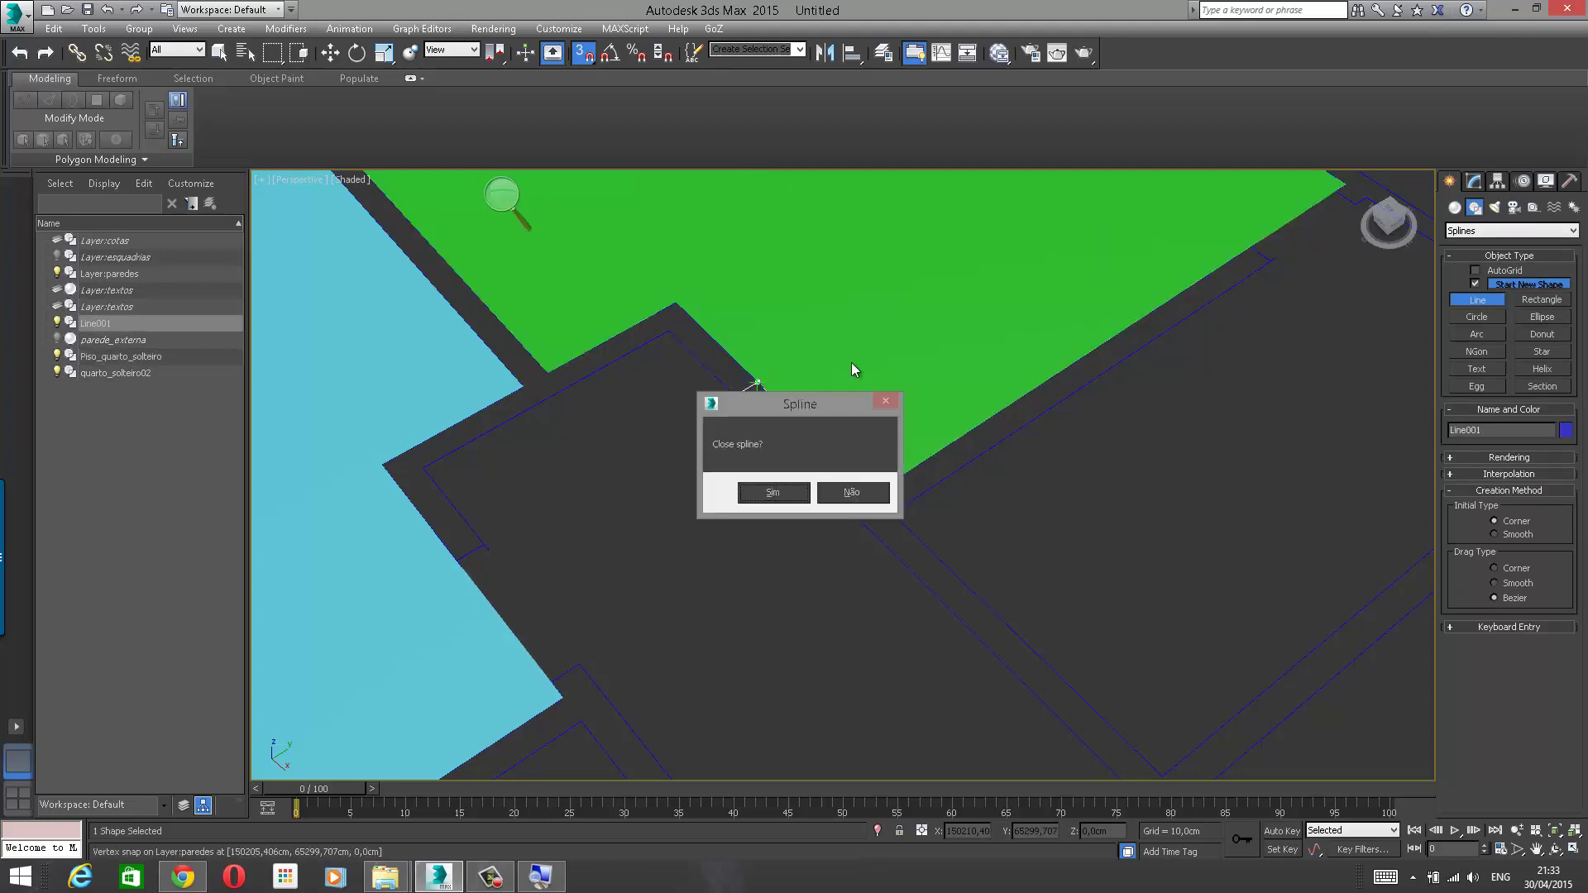
{"action": "left_click", "coordinate": [775, 497]}
Step: Apply an Extrude modifier to the door threshold spline, deselect it, and unhide parede_externa
{"action": "left_click", "coordinate": [1472, 181]}
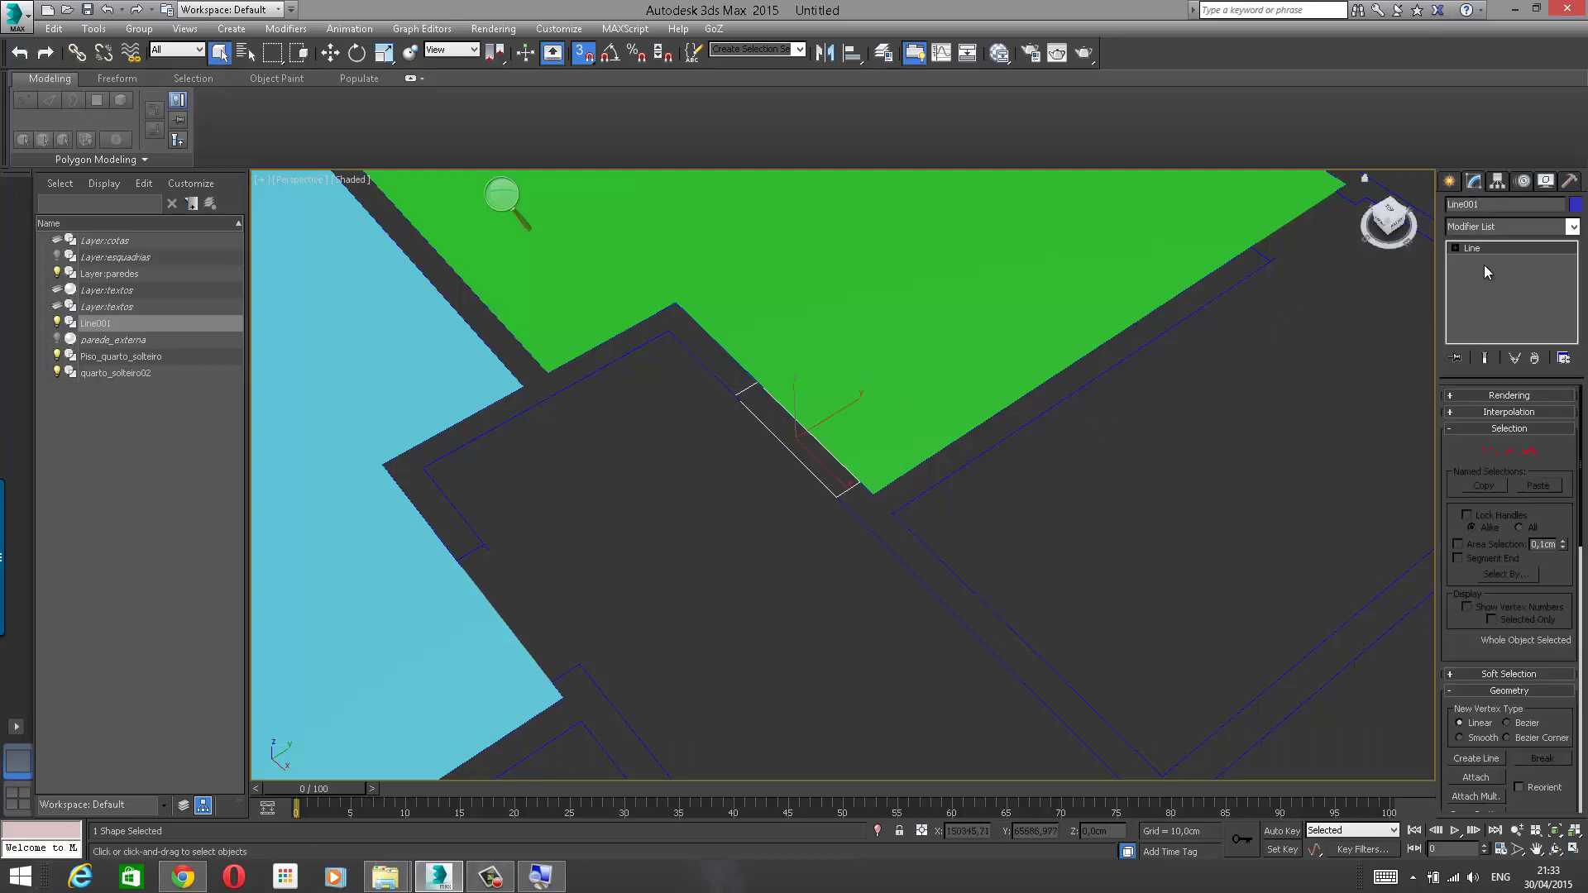
{"action": "left_click", "coordinate": [1537, 229]}
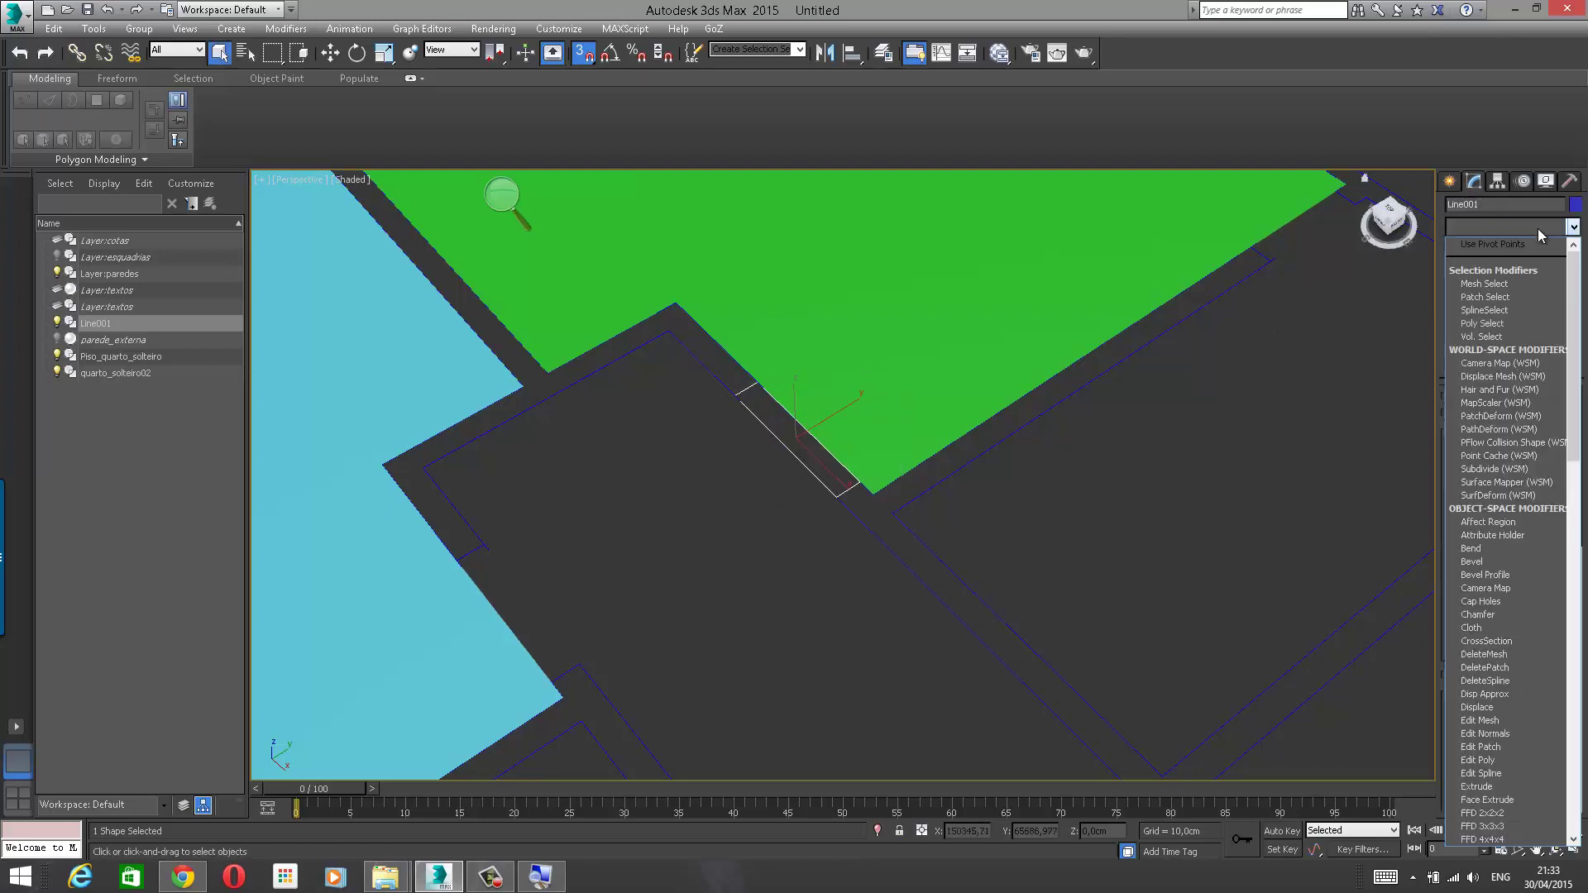
{"action": "left_click", "coordinate": [1520, 778]}
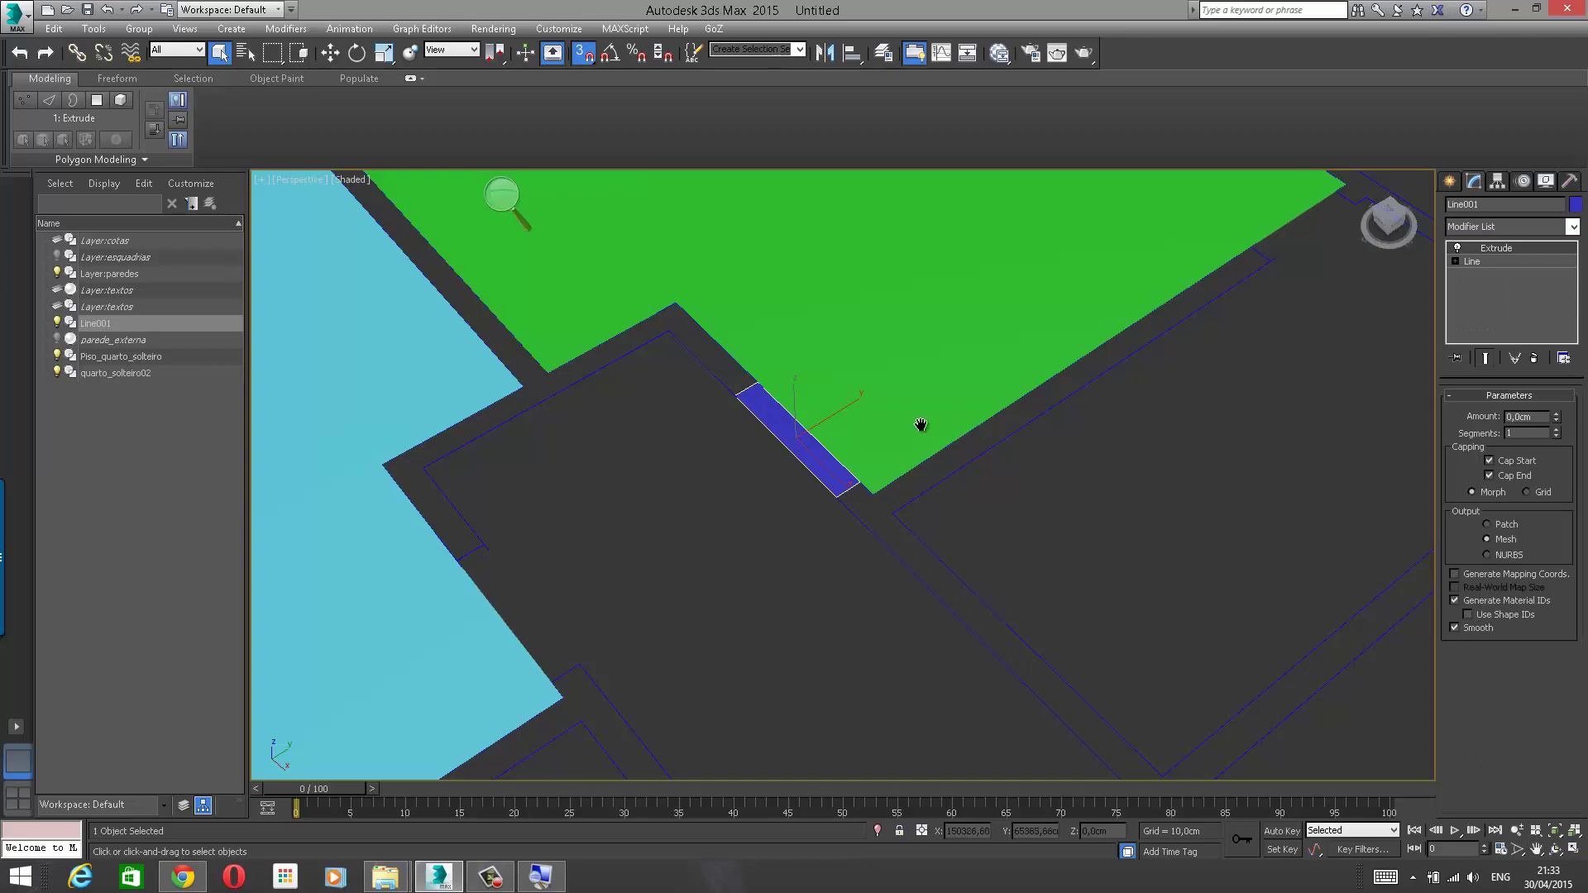
{"action": "middle_click_drag", "start_coordinate": [921, 425], "coordinate": [970, 426], "text": "alt"}
{"action": "left_click", "coordinate": [972, 426]}
{"action": "middle_click_drag", "start_coordinate": [1155, 437], "coordinate": [1155, 299], "text": "alt"}
{"action": "left_click", "coordinate": [1153, 297]}
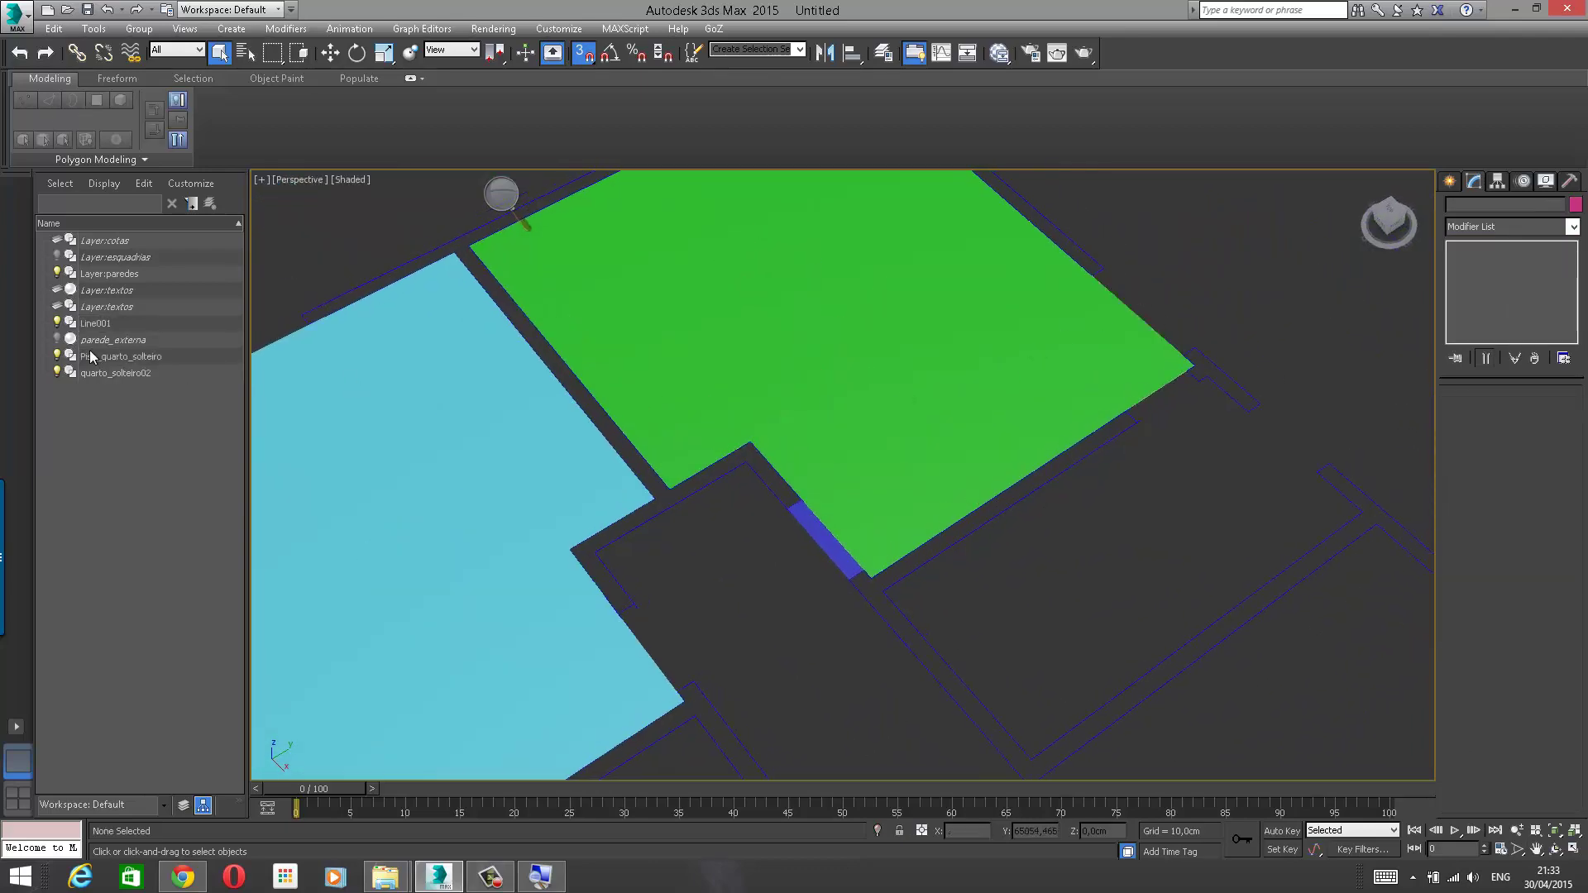
{"action": "middle_click_drag", "start_coordinate": [1022, 383], "coordinate": [979, 407], "text": "alt"}
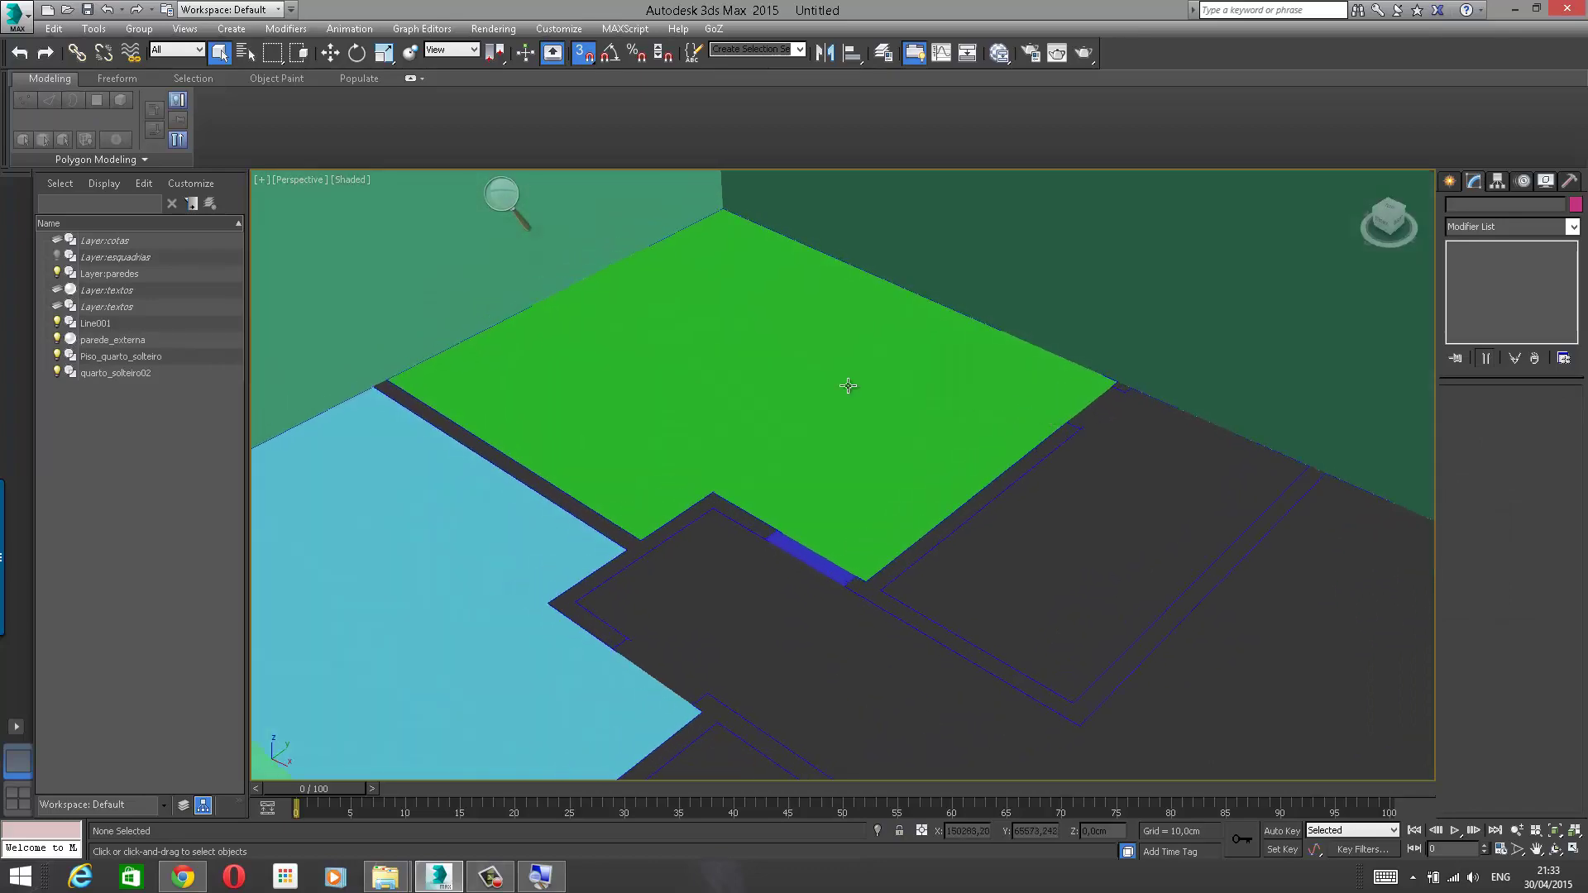
{"action": "left_click", "coordinate": [1449, 183]}
{"action": "left_click", "coordinate": [1456, 209]}
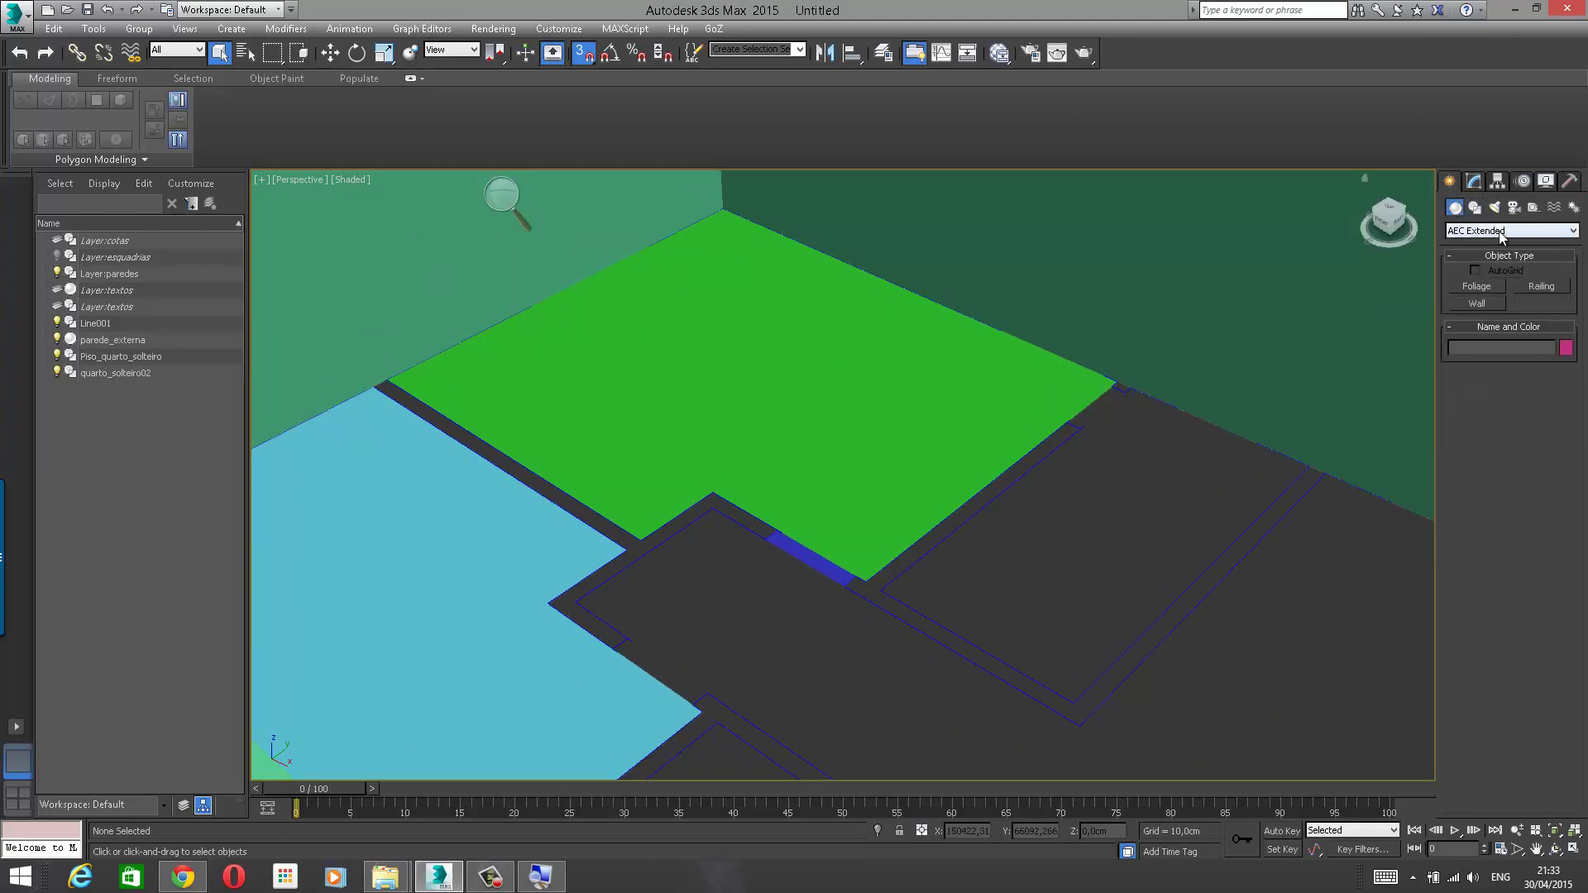
{"action": "left_click", "coordinate": [1477, 304]}
{"action": "middle_click_drag", "start_coordinate": [1381, 400], "coordinate": [631, 496], "text": "alt"}
{"action": "left_click", "coordinate": [495, 560]}
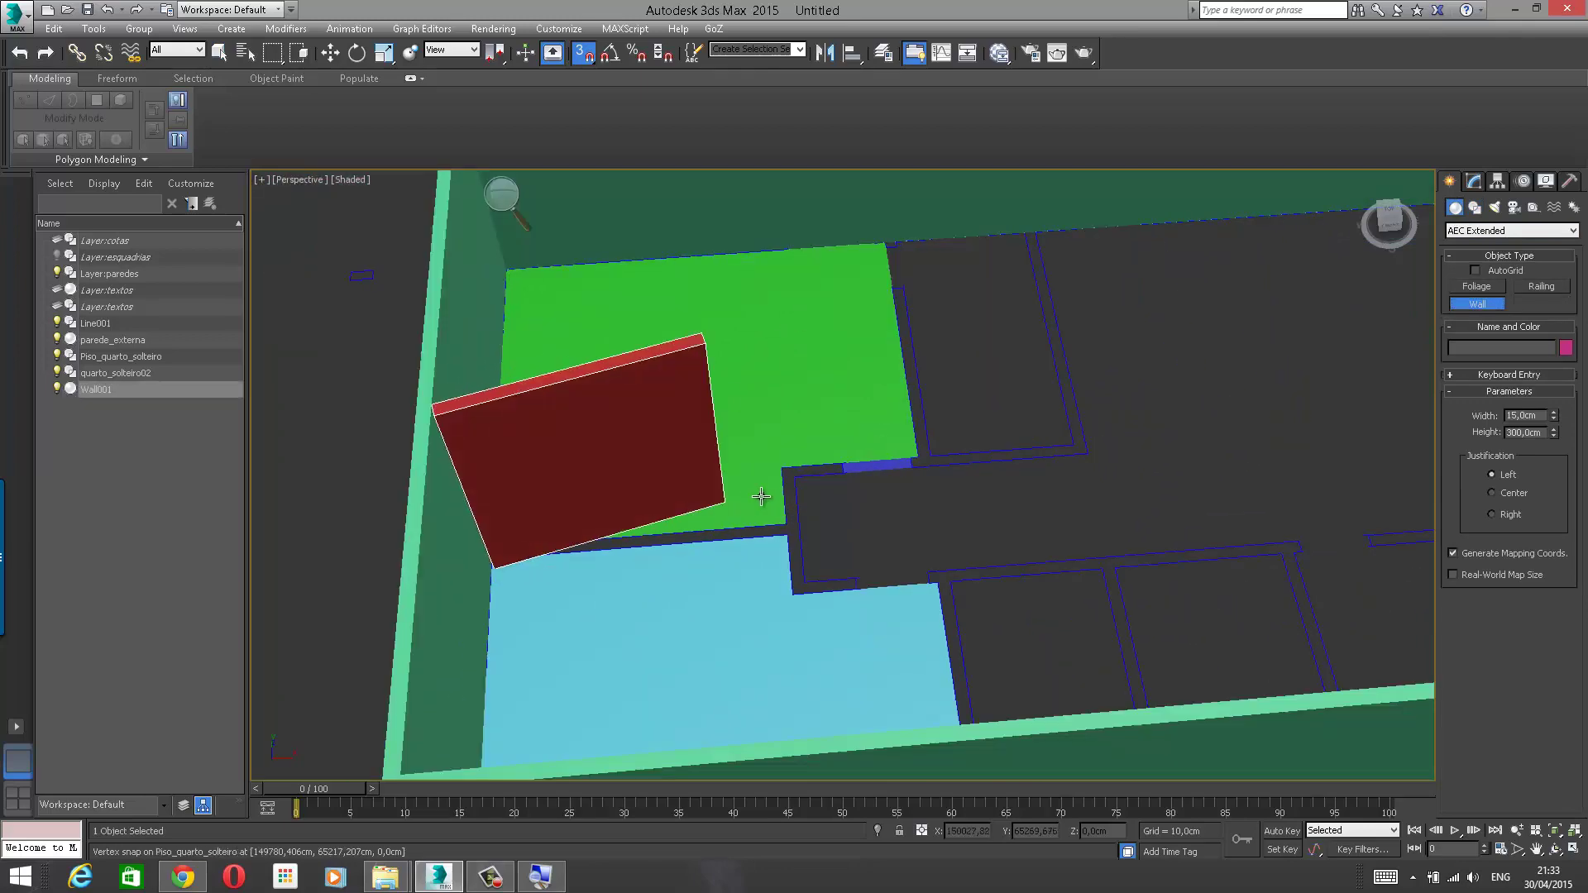
{"action": "mouse_move", "coordinate": [800, 524]}
{"action": "middle_mouse_down", "text": "alt"}
{"action": "mouse_move", "coordinate": [818, 595]}
{"action": "mouse_move", "coordinate": [764, 564]}
{"action": "middle_mouse_up", "text": "alt"}
{"action": "right_click", "coordinate": [773, 549]}
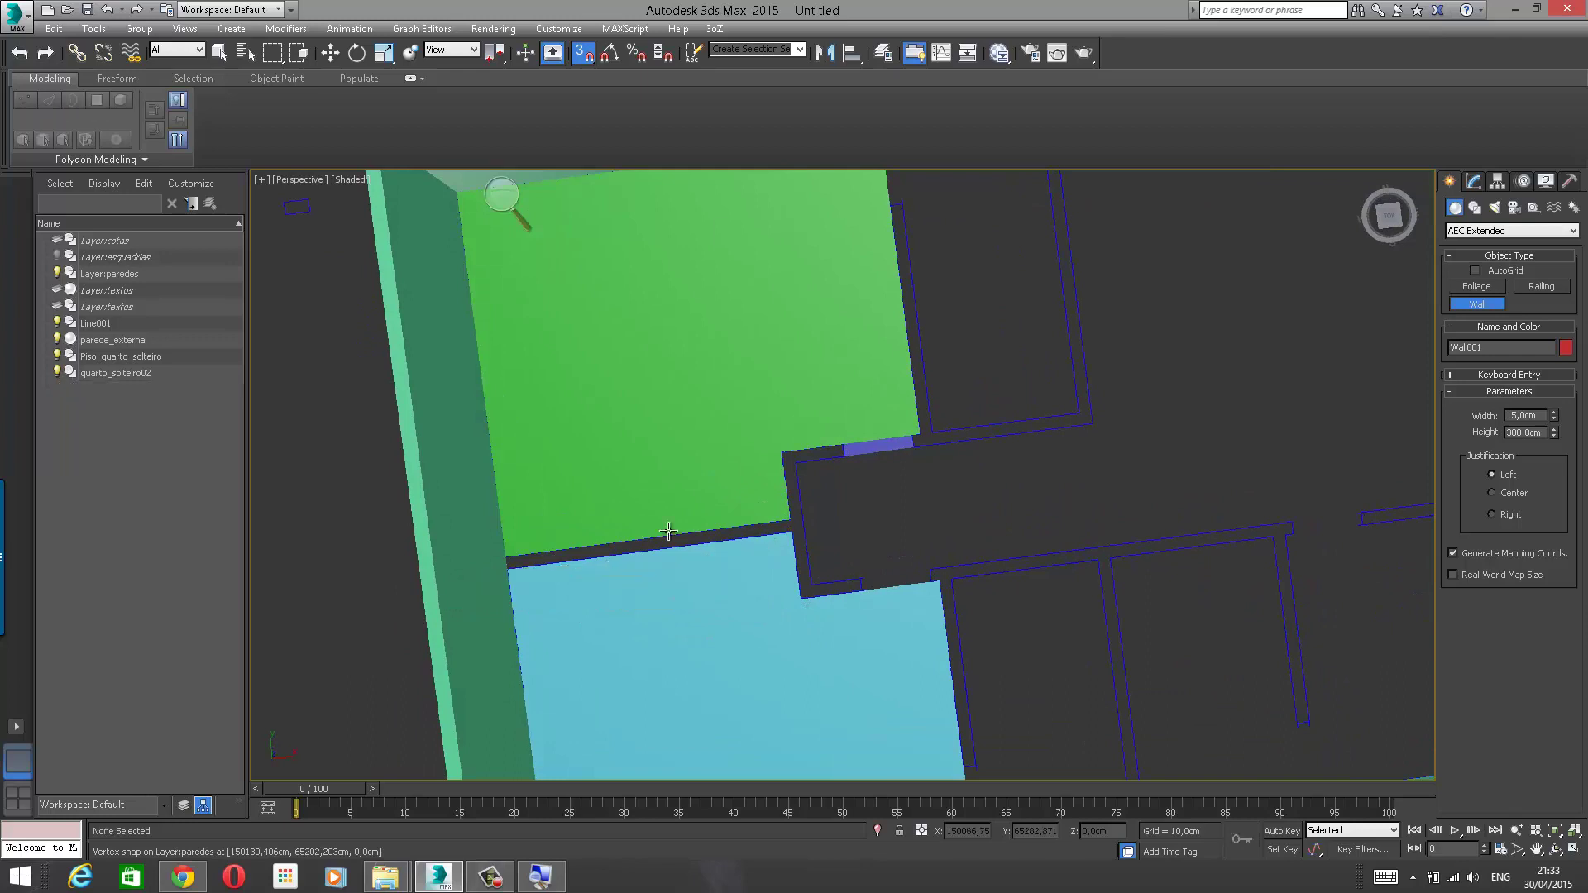
Step: Try to draw the green-floored bedroom's inner partitions with an AEC Wall 15 cm wide and 300 cm high, and undo it
{"action": "left_click", "coordinate": [514, 555]}
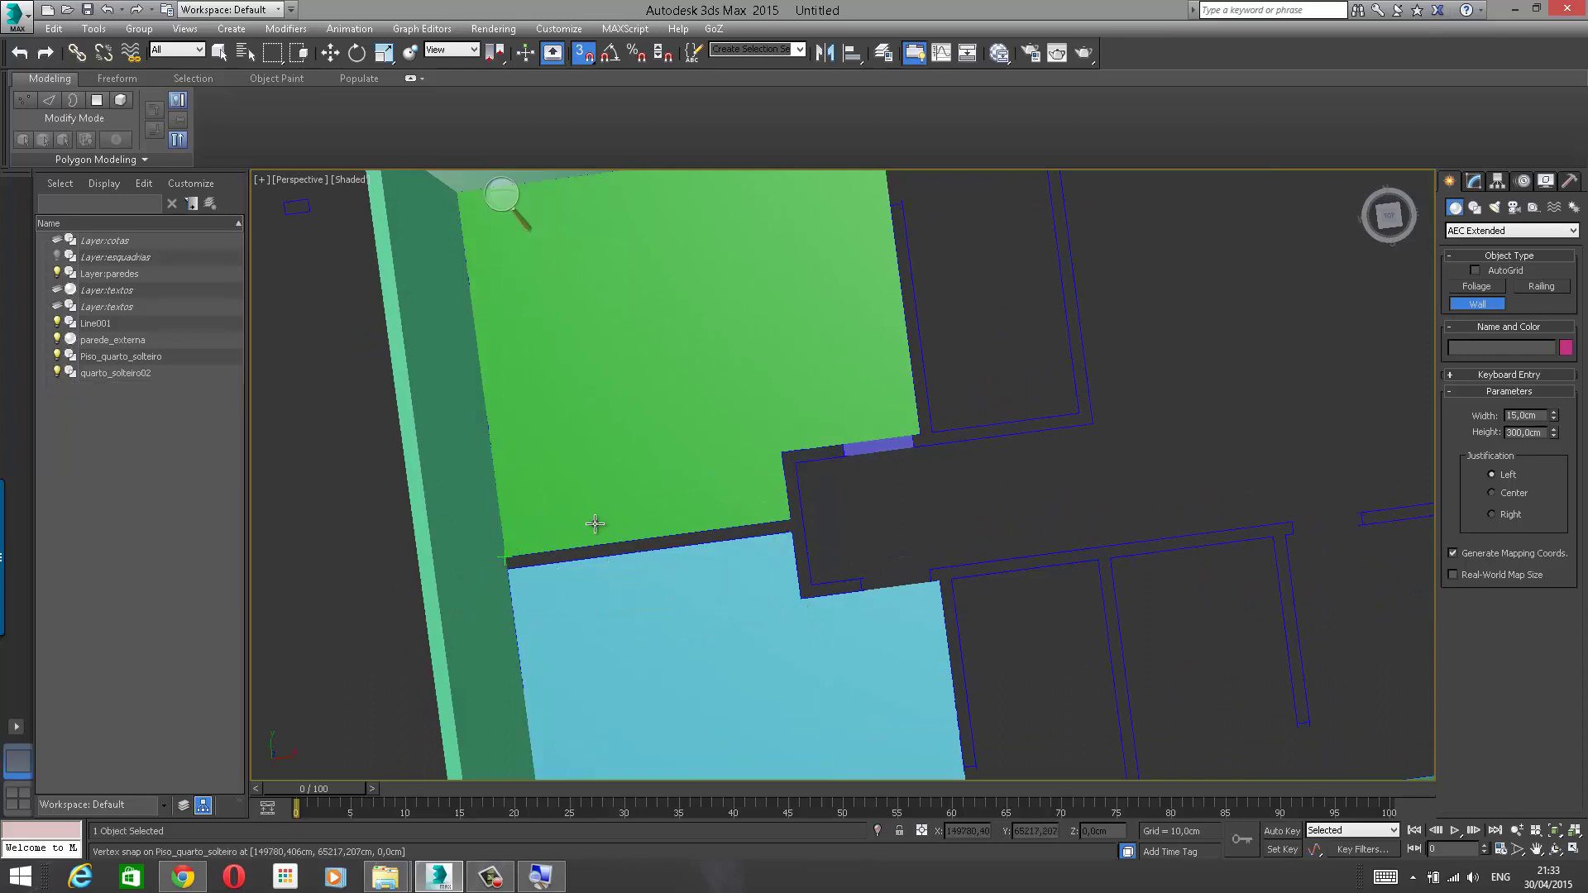
{"action": "left_click", "coordinate": [800, 513]}
{"action": "left_click", "coordinate": [776, 454]}
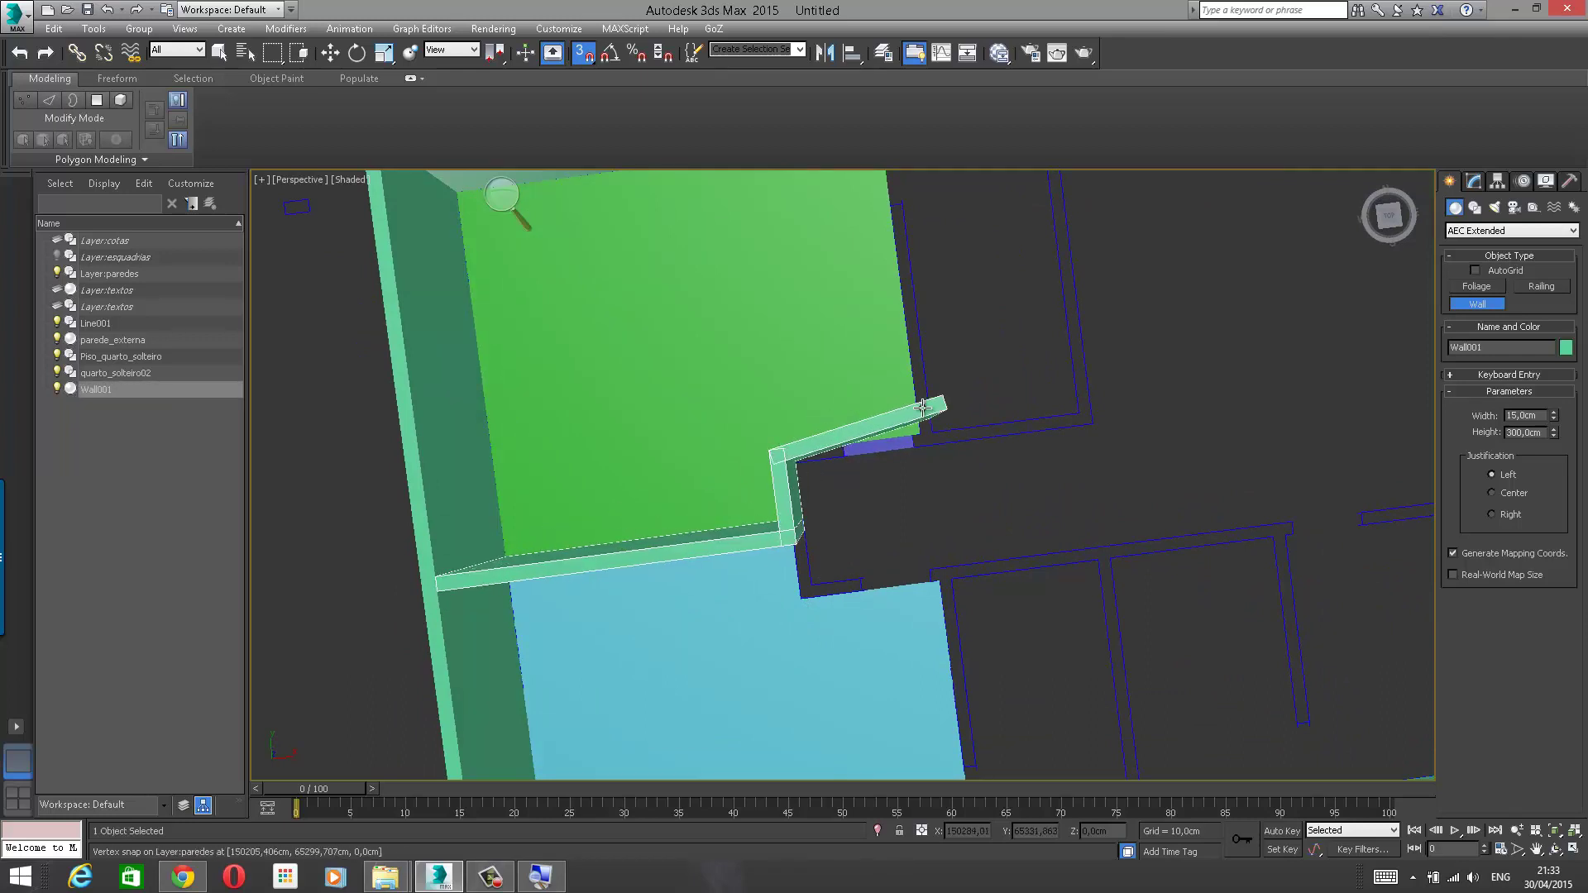
{"action": "left_click", "coordinate": [926, 427]}
{"action": "middle_click_drag", "start_coordinate": [941, 281], "coordinate": [951, 435]}
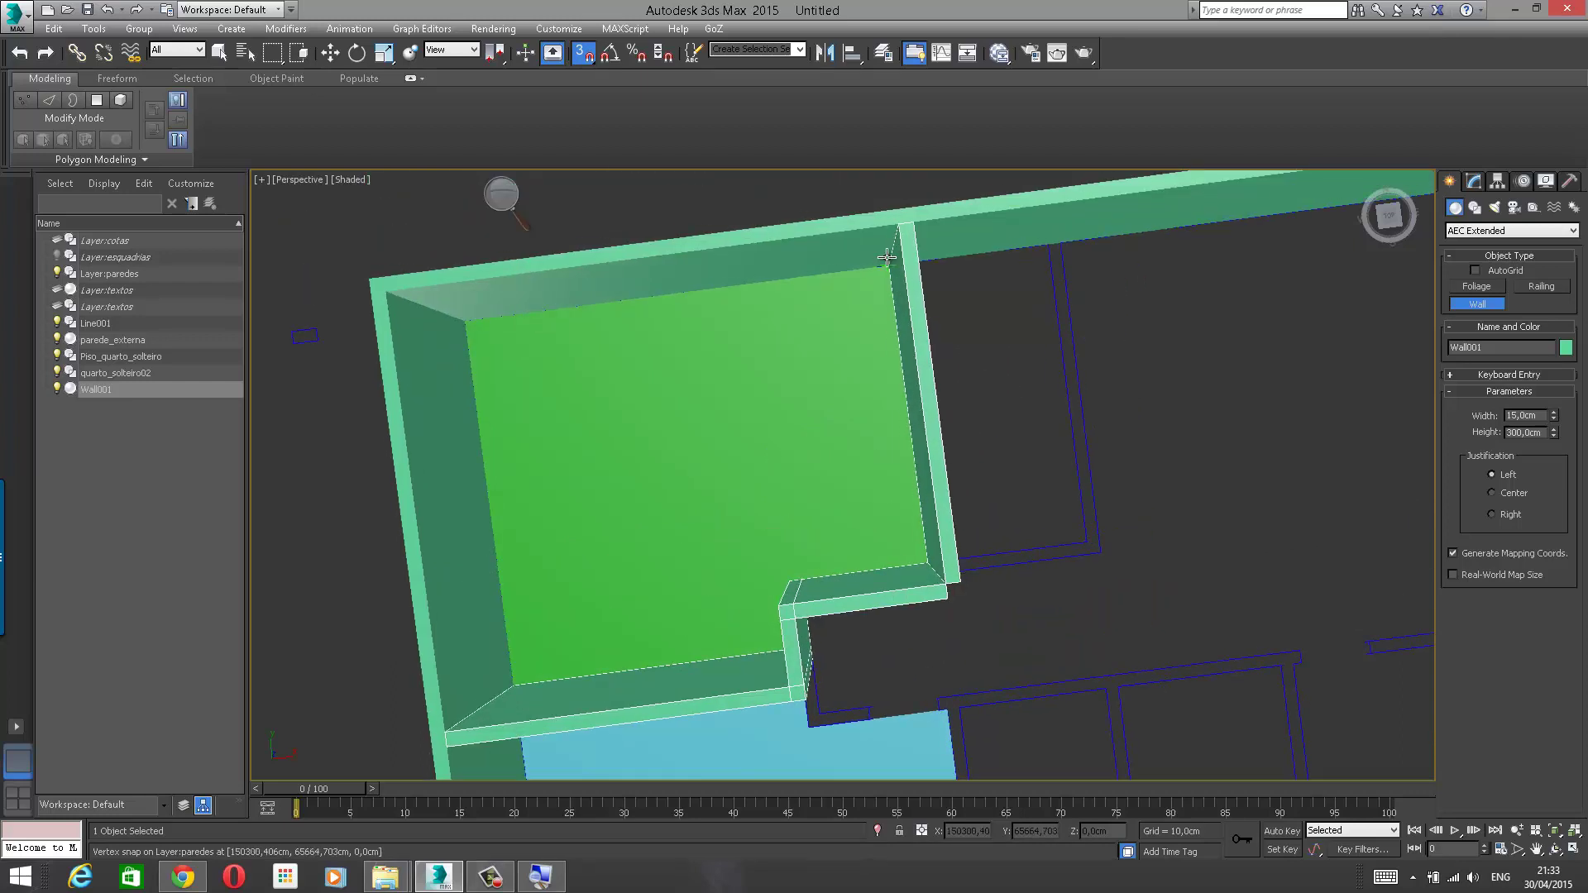
{"action": "left_click", "coordinate": [899, 231]}
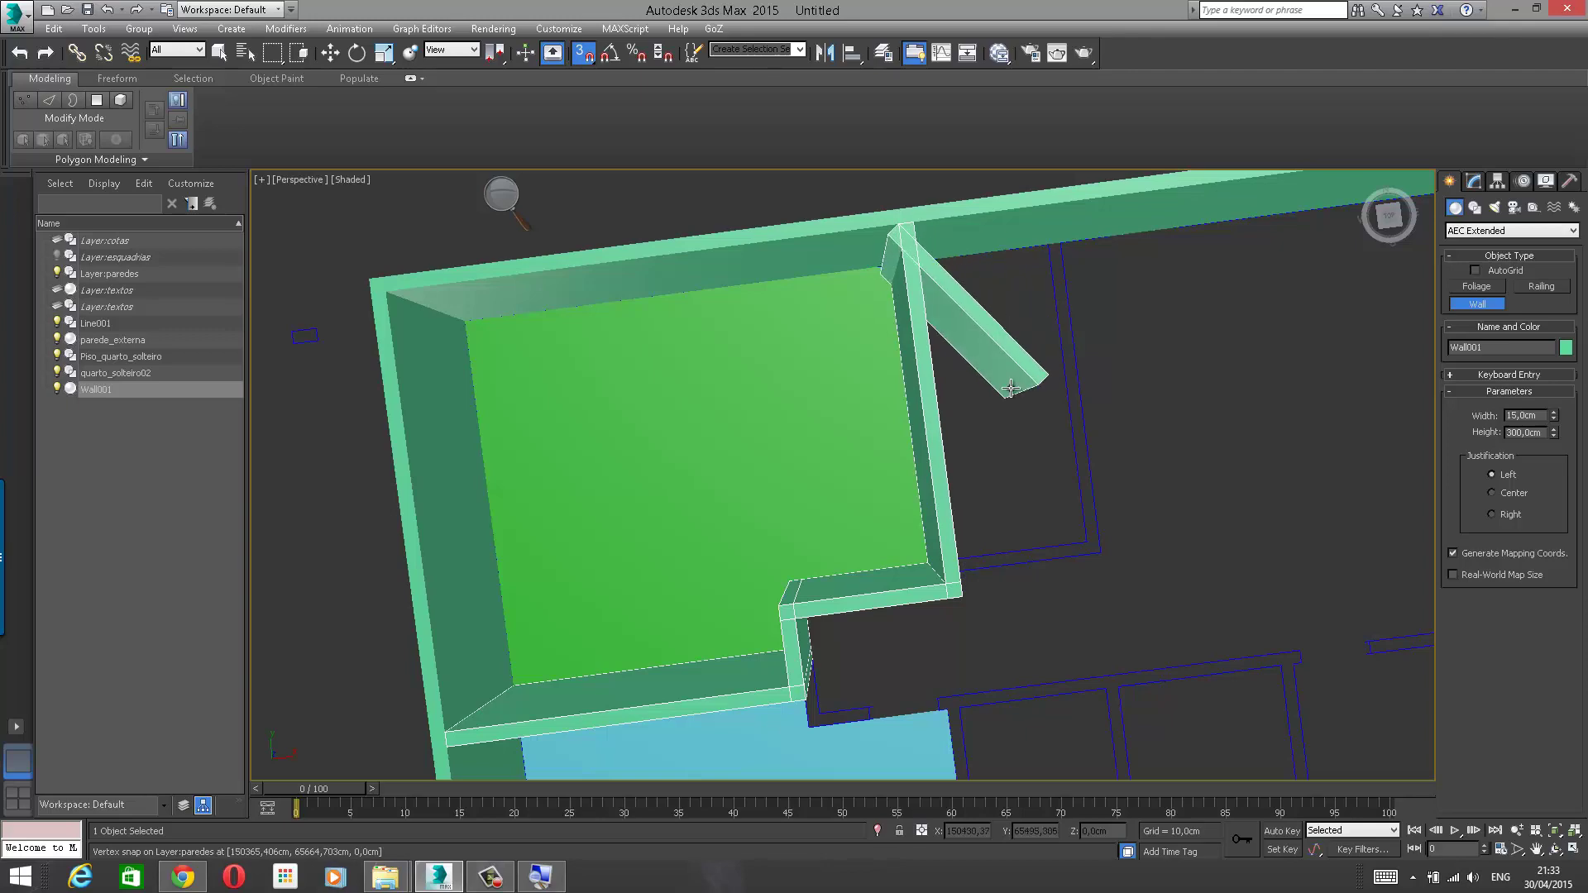
{"action": "right_click", "coordinate": [1010, 389]}
{"action": "middle_click_drag", "start_coordinate": [1045, 453], "coordinate": [914, 454], "text": "alt"}
{"action": "key", "text": "ctrl+z"}
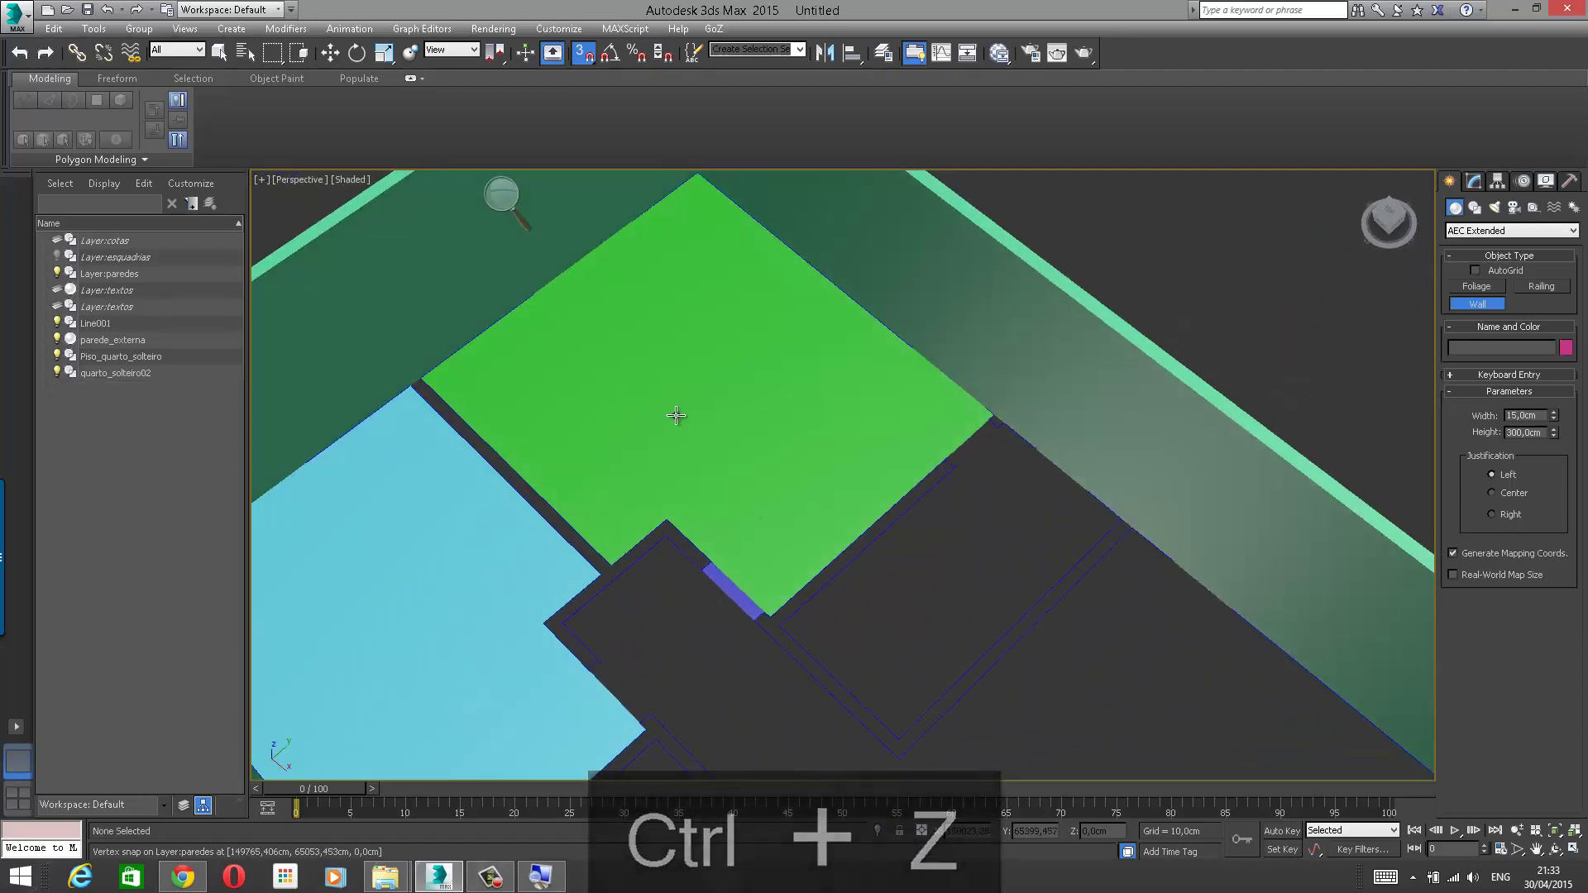
Step: Examine the internal wall lines around the bedrooms, comparing the Top and Perspective views side by side
{"action": "key", "text": "alt+w"}
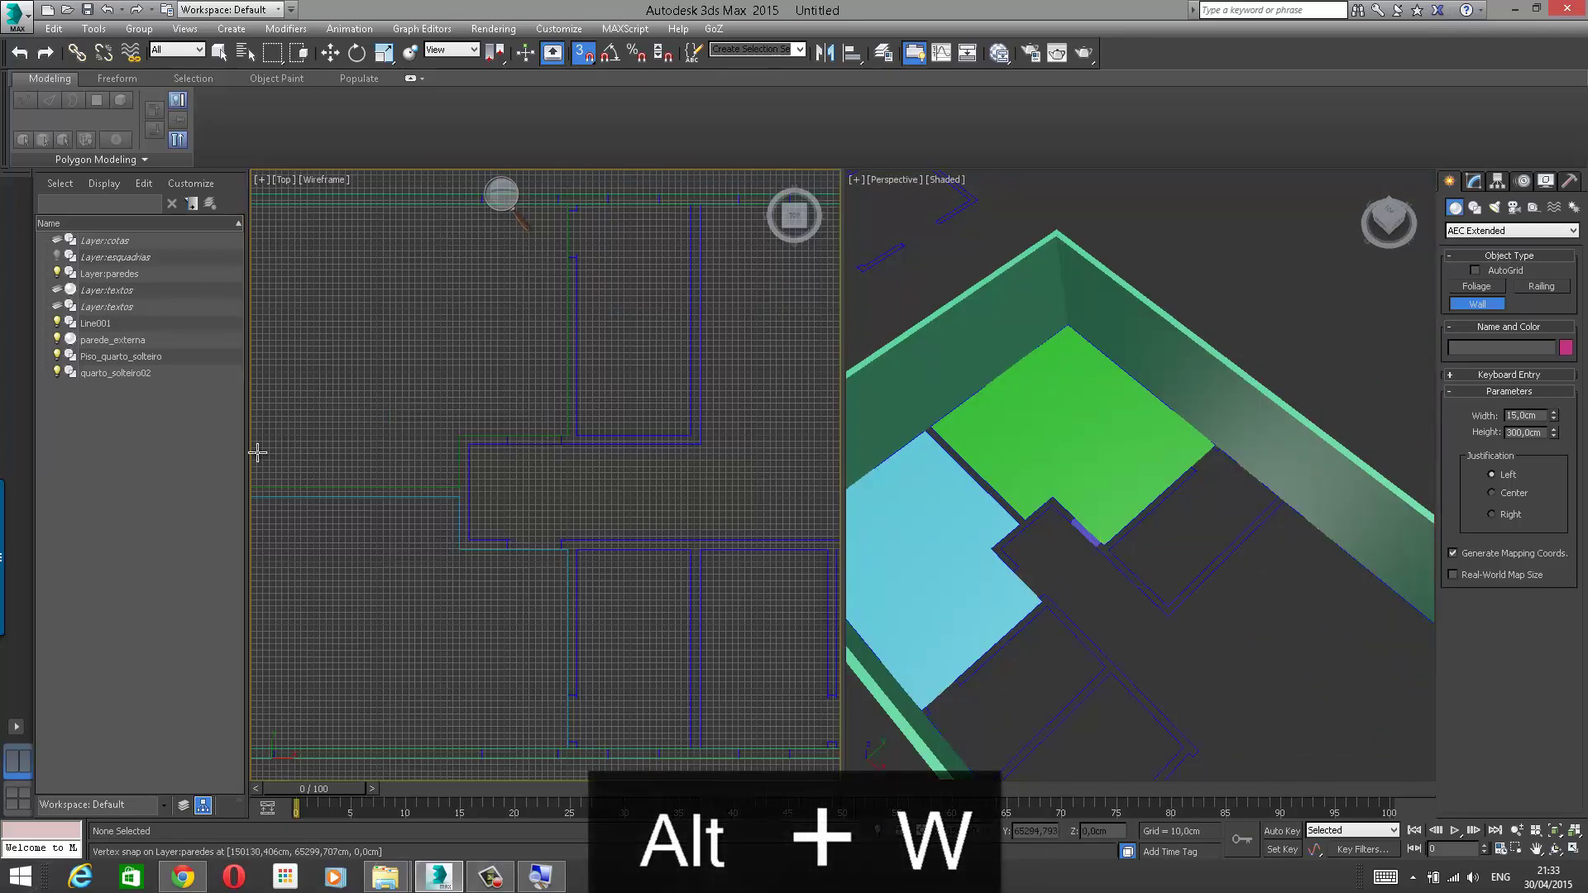
{"action": "middle_click_drag", "start_coordinate": [284, 392], "coordinate": [238, 426]}
{"action": "scroll", "coordinate": [368, 417], "scroll_direction": "down", "scroll_amount": 2}
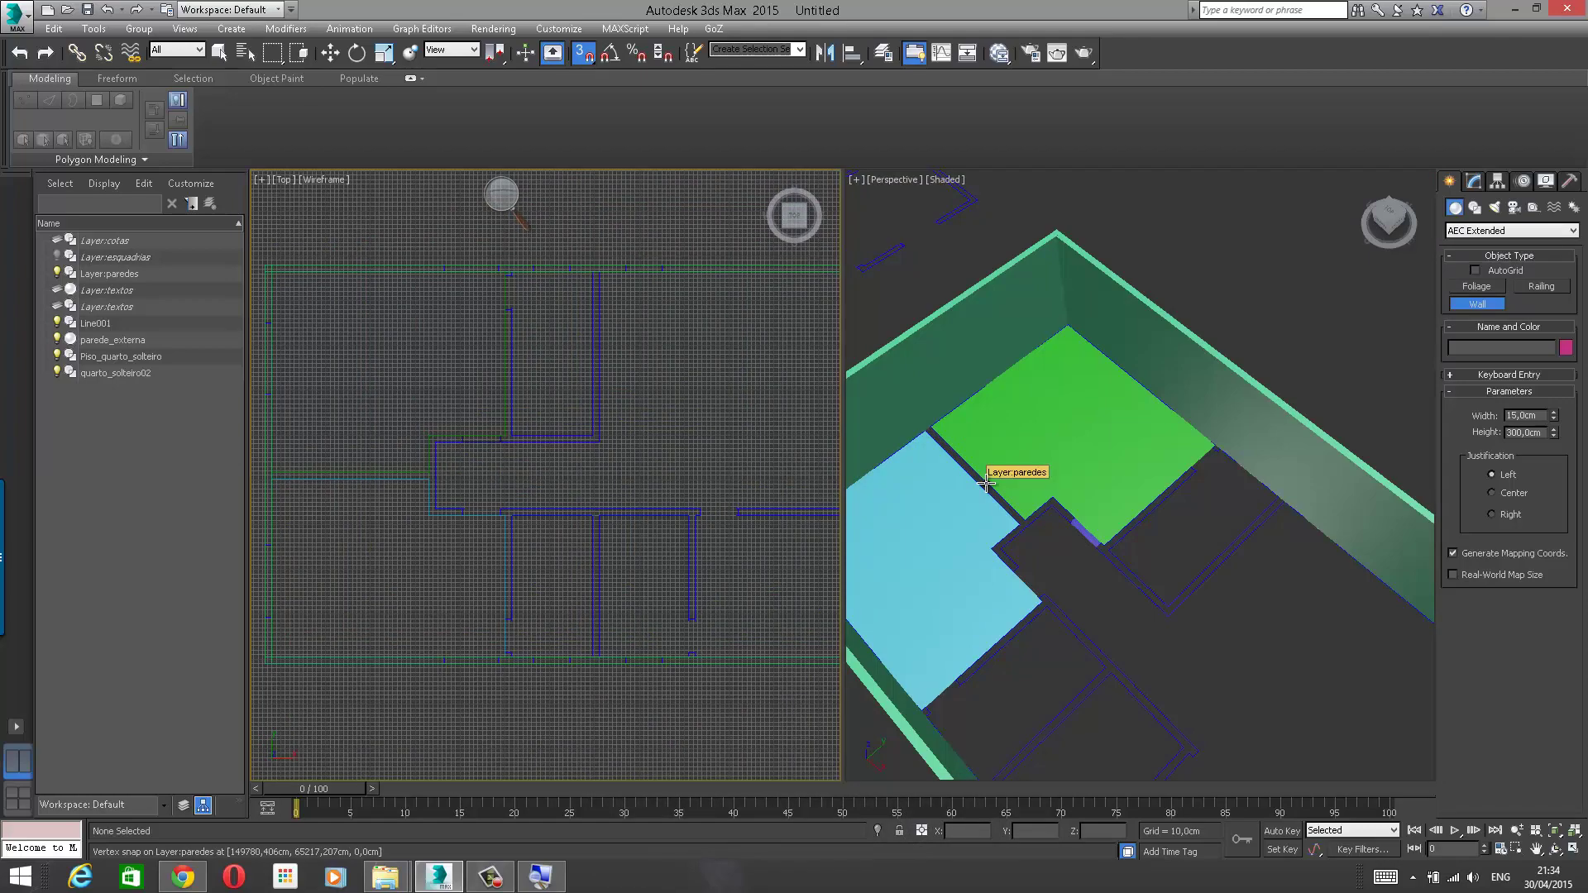
{"action": "middle_click_drag", "start_coordinate": [985, 484], "coordinate": [1011, 486], "text": "alt"}
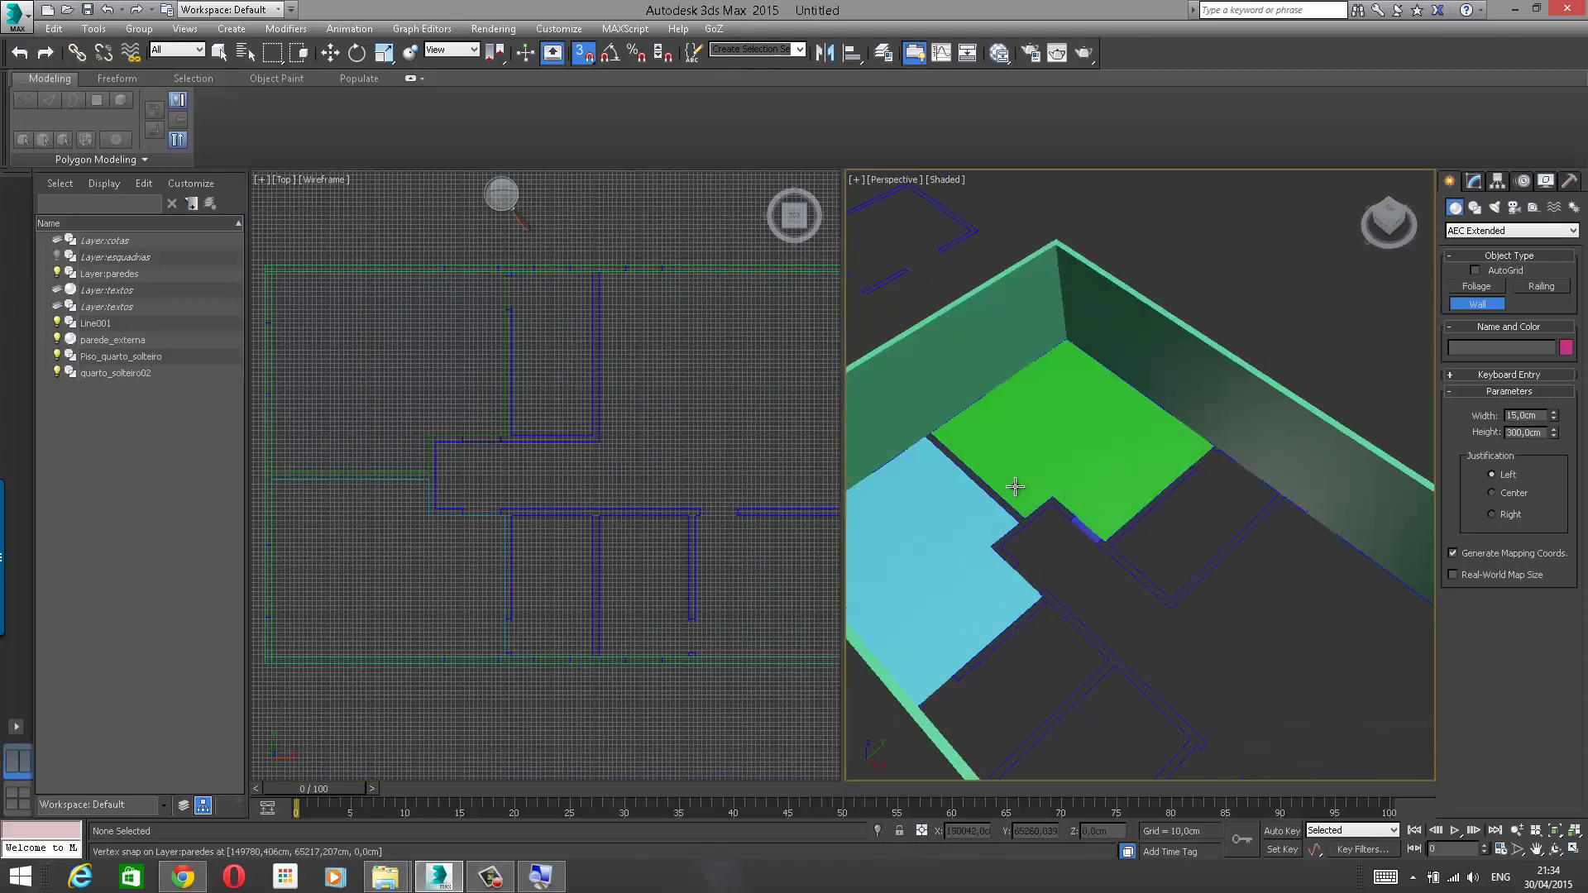
{"action": "scroll", "coordinate": [571, 532], "scroll_direction": "down", "scroll_amount": 3}
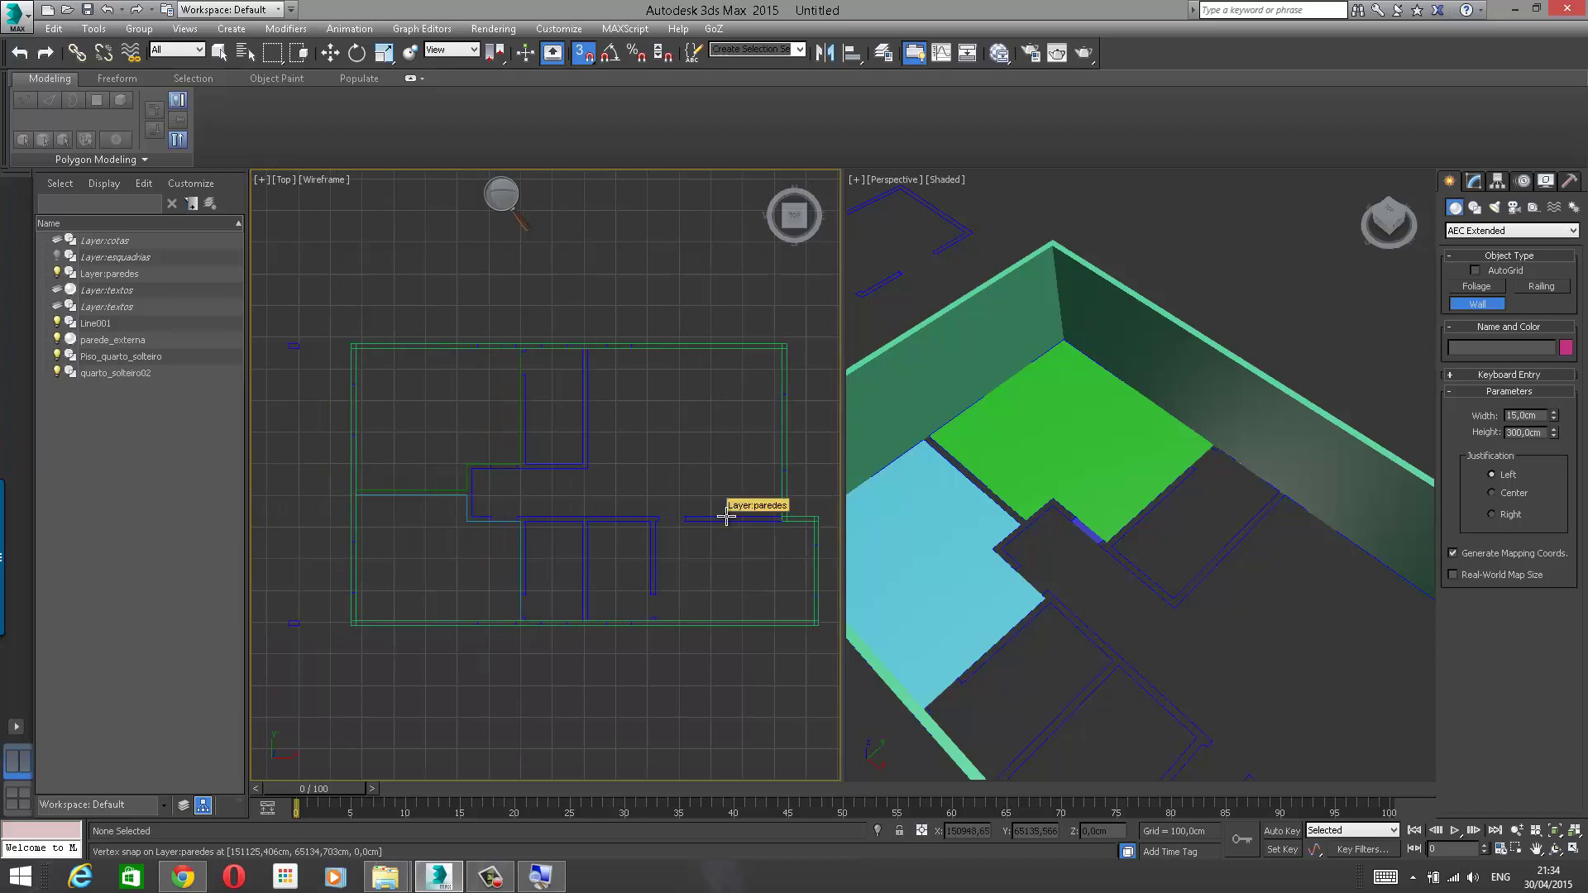
{"action": "right_click", "coordinate": [726, 517]}
{"action": "middle_click_drag", "start_coordinate": [1183, 500], "coordinate": [1163, 450], "text": "alt"}
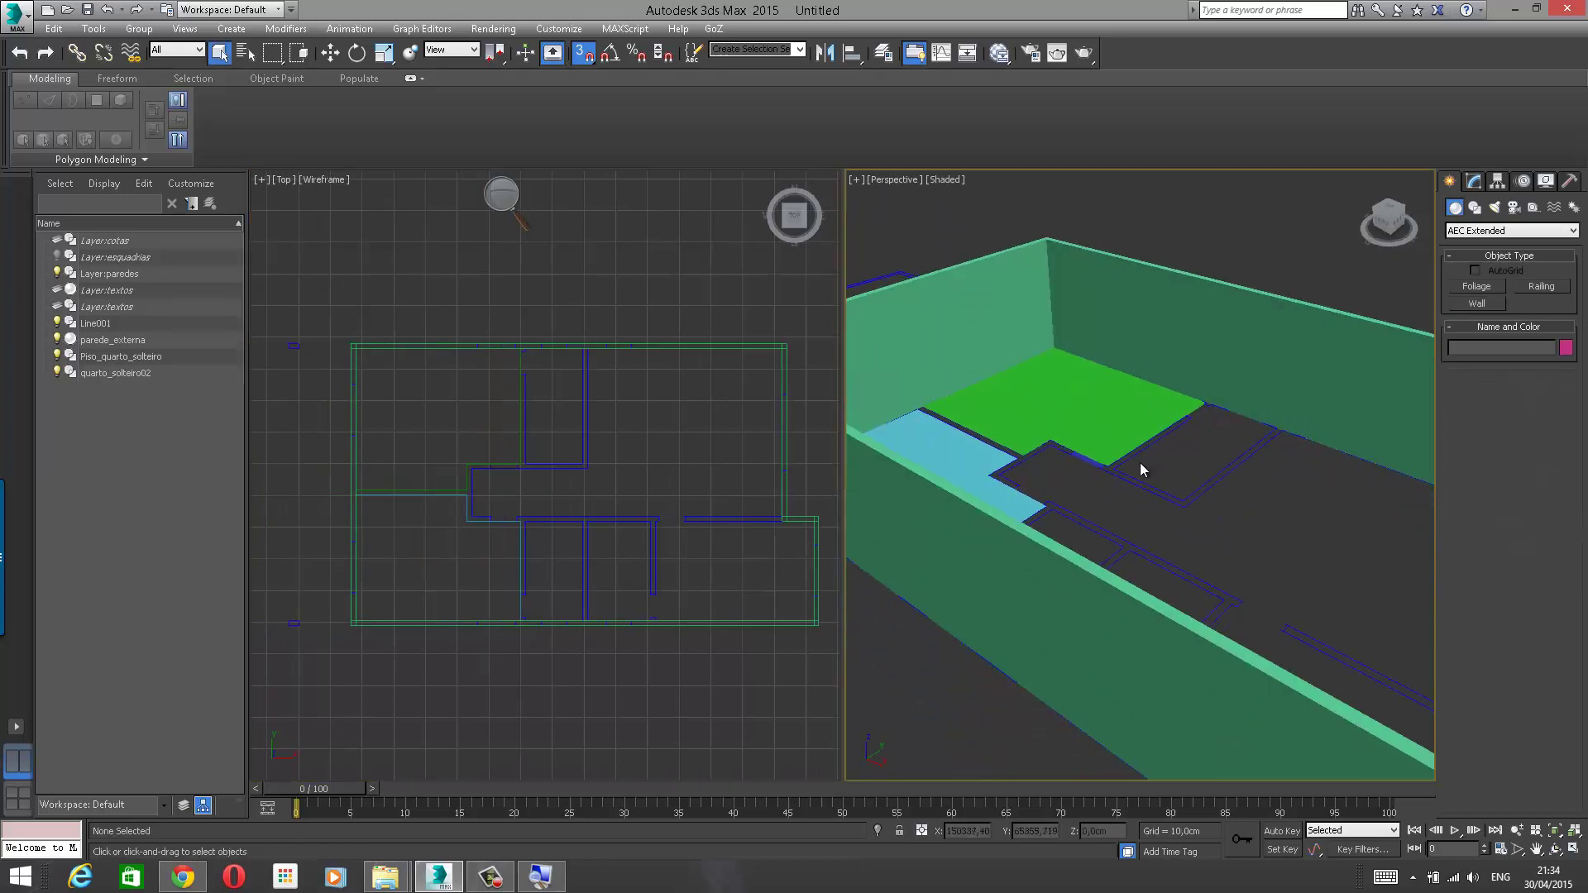
{"action": "scroll", "coordinate": [1139, 463], "scroll_direction": "up", "scroll_amount": 5}
{"action": "key", "text": "F9"}
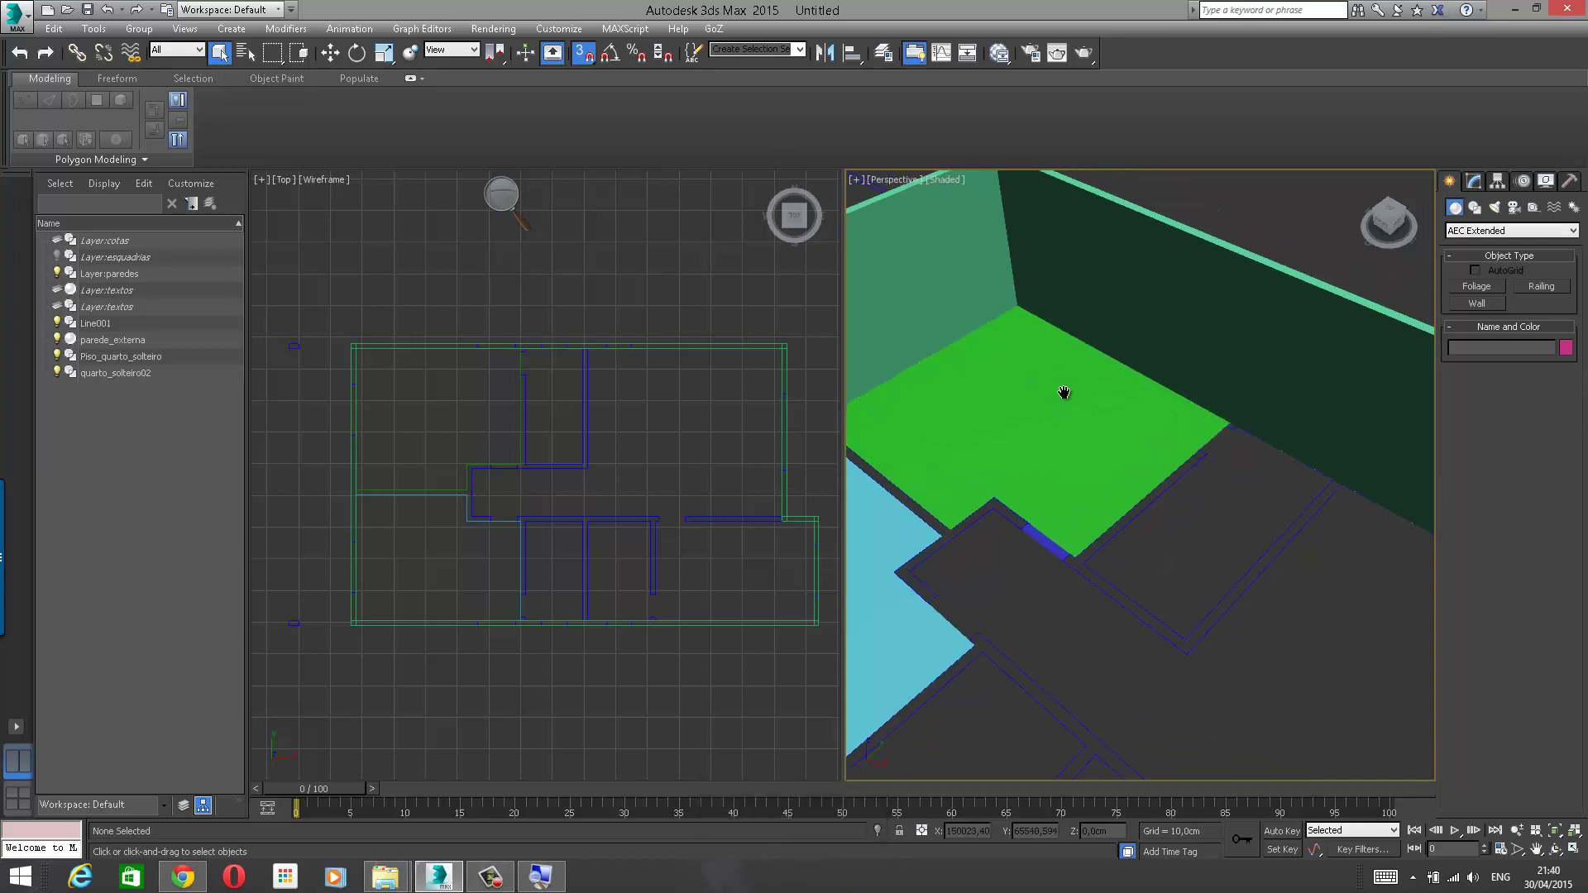
{"action": "key", "text": "alt+w"}
{"action": "middle_click_drag", "start_coordinate": [975, 433], "coordinate": [1022, 500]}
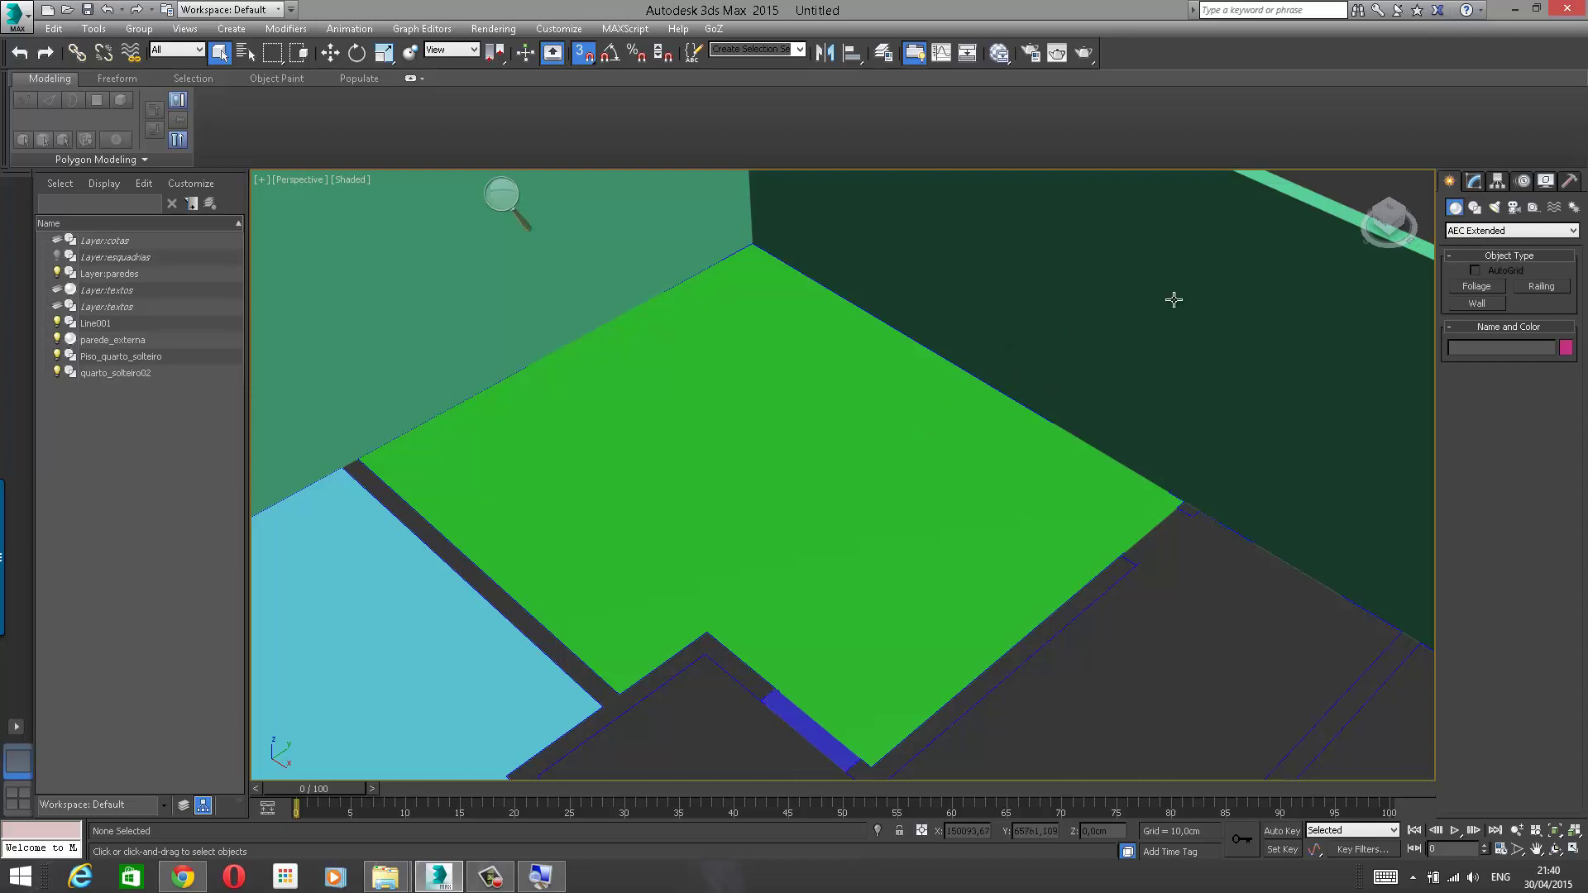
Step: Start a new Line spline and hide parede_externa, Piso_quarto_solteiro and Line001, exposing the first bedroom's wall outlines
{"action": "left_click", "coordinate": [1475, 208]}
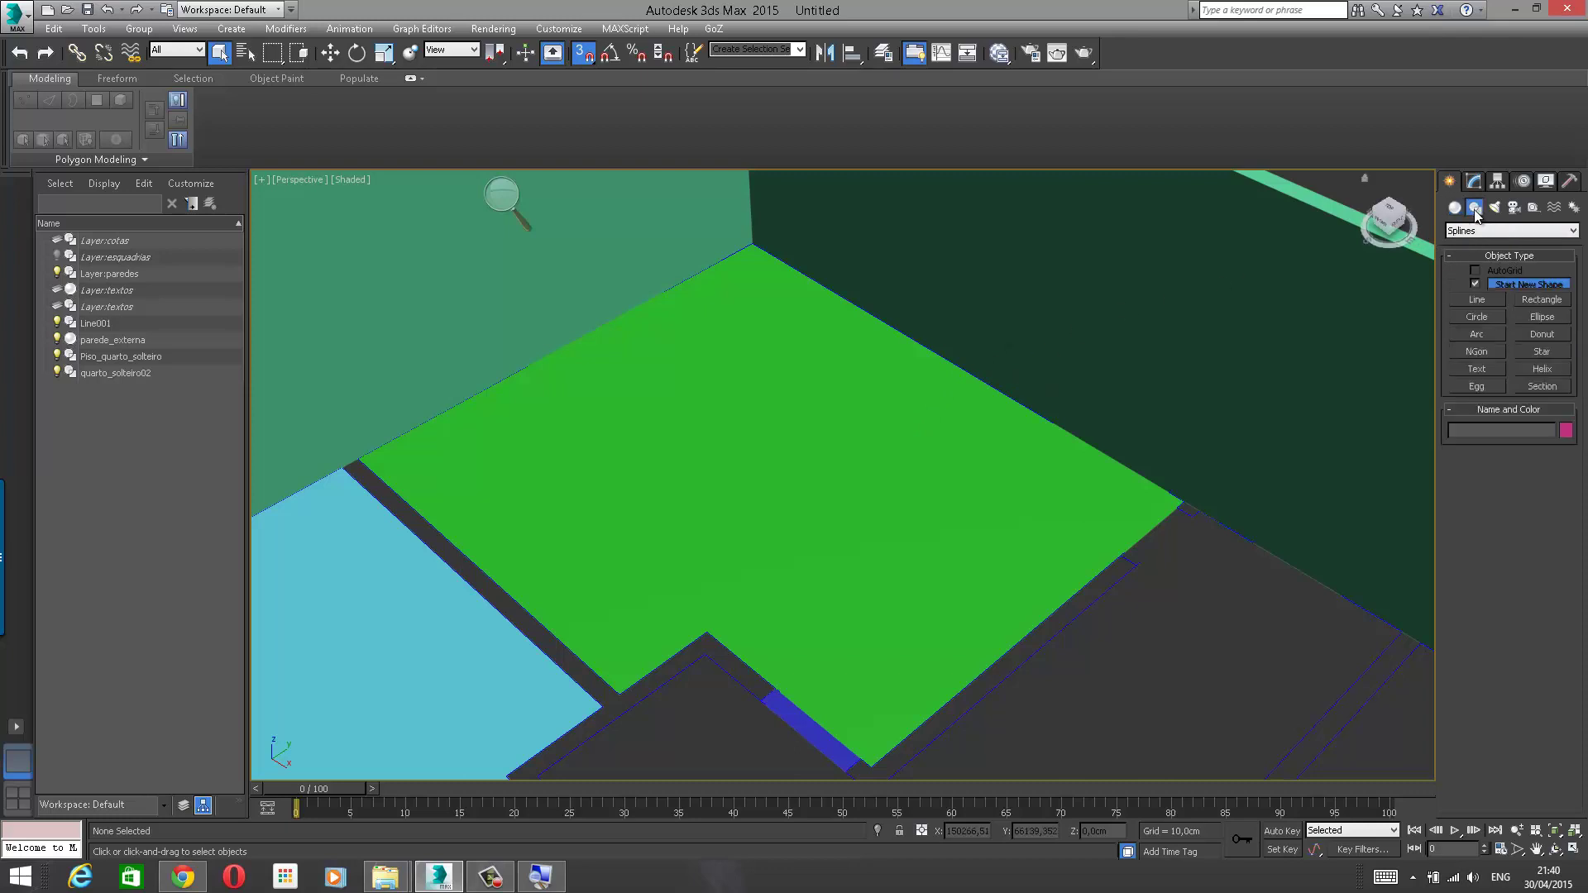
{"action": "left_click", "coordinate": [1479, 303]}
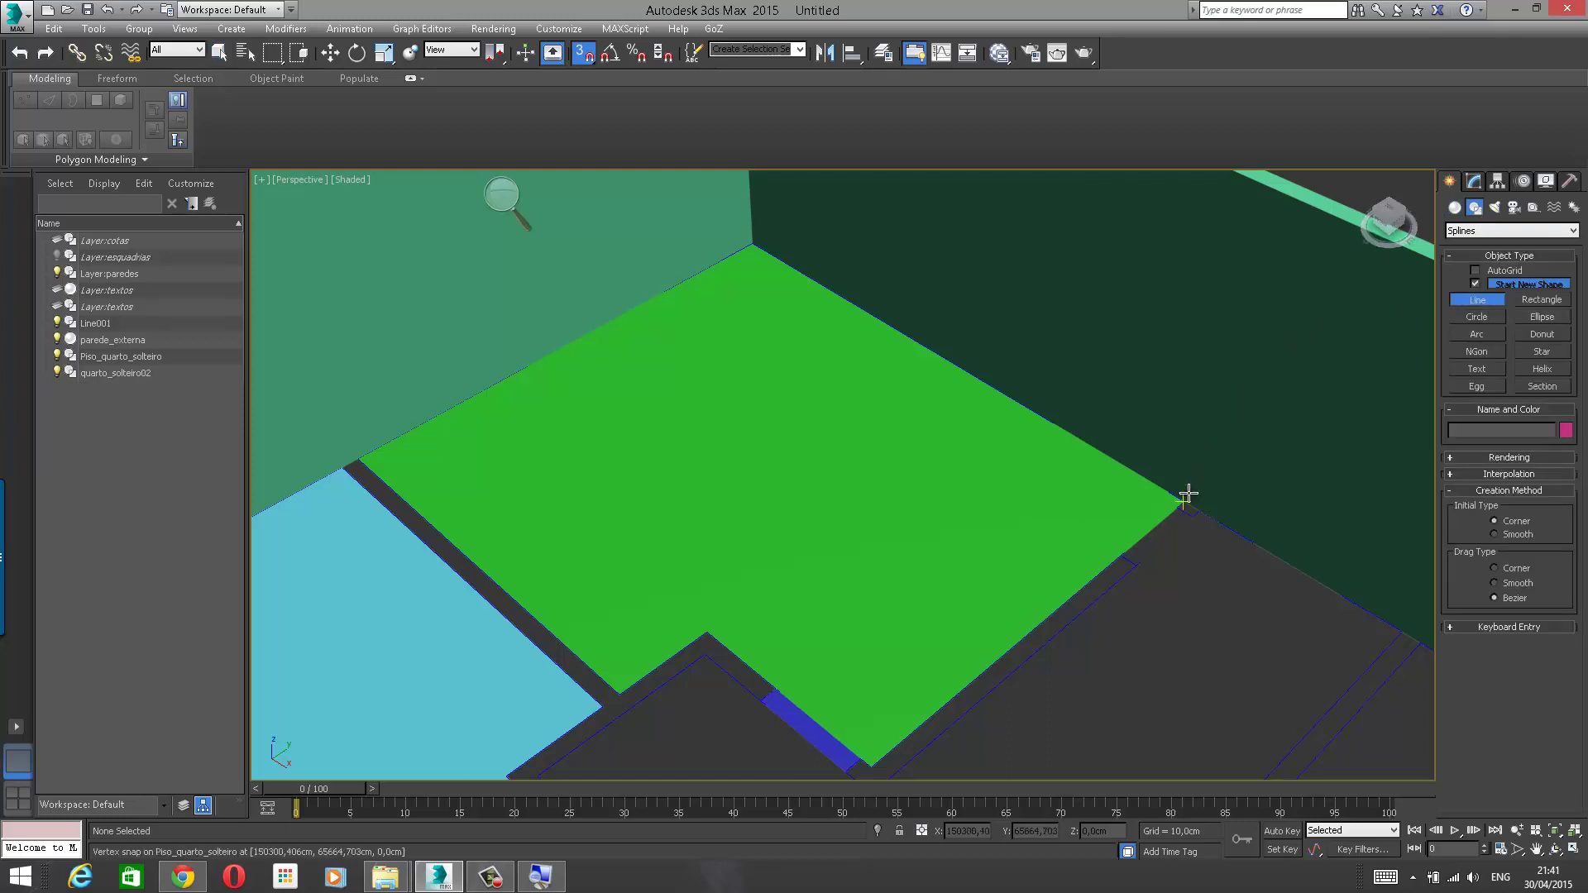
{"action": "left_click", "coordinate": [57, 339]}
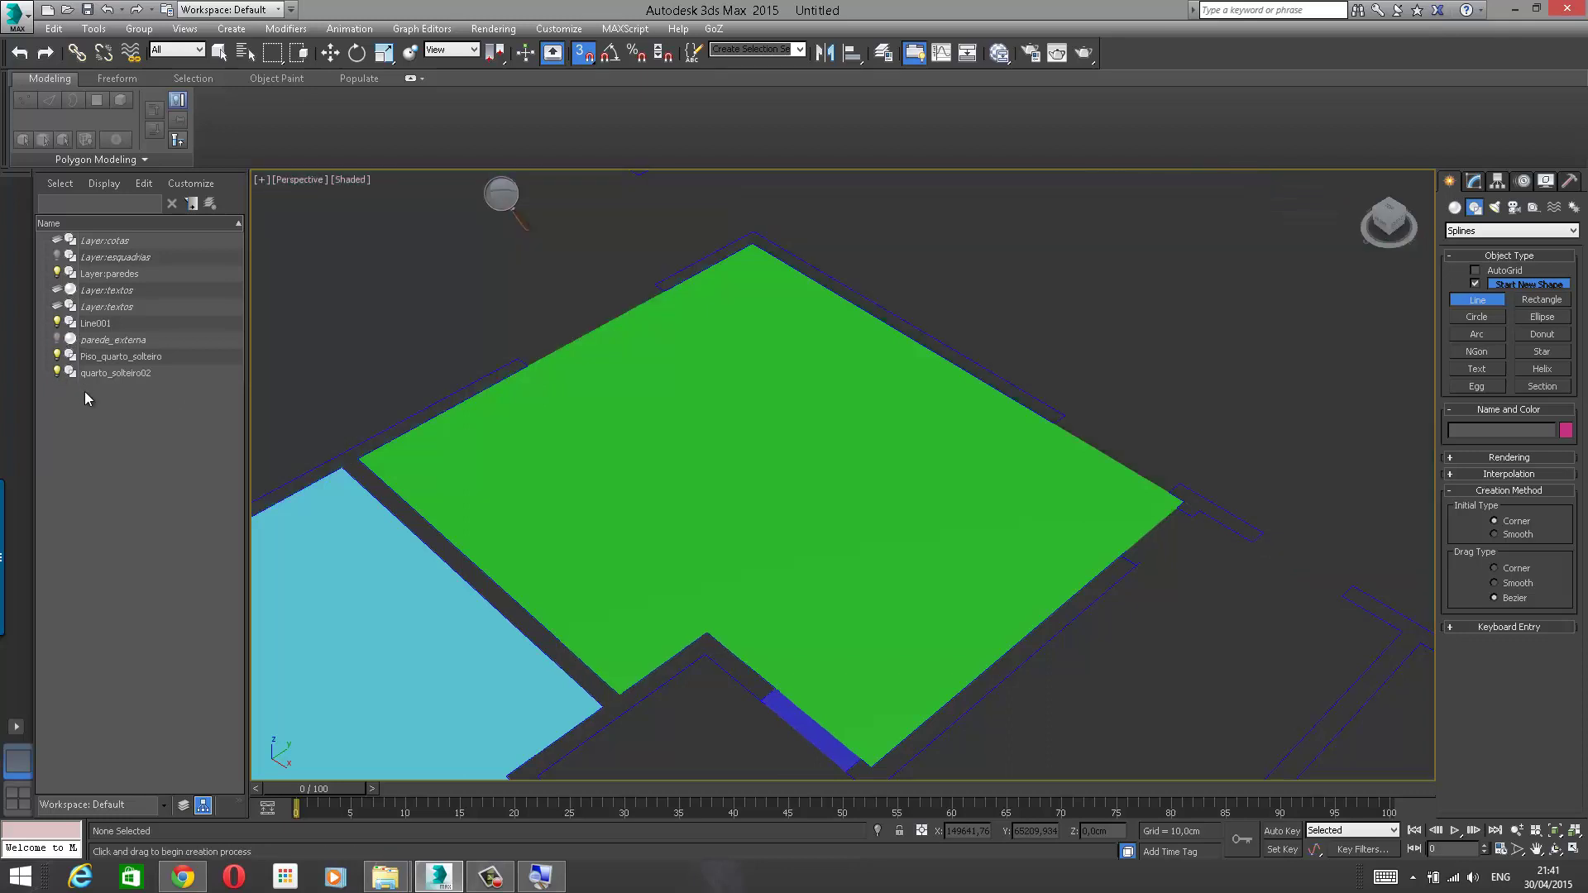
{"action": "left_click", "coordinate": [57, 356]}
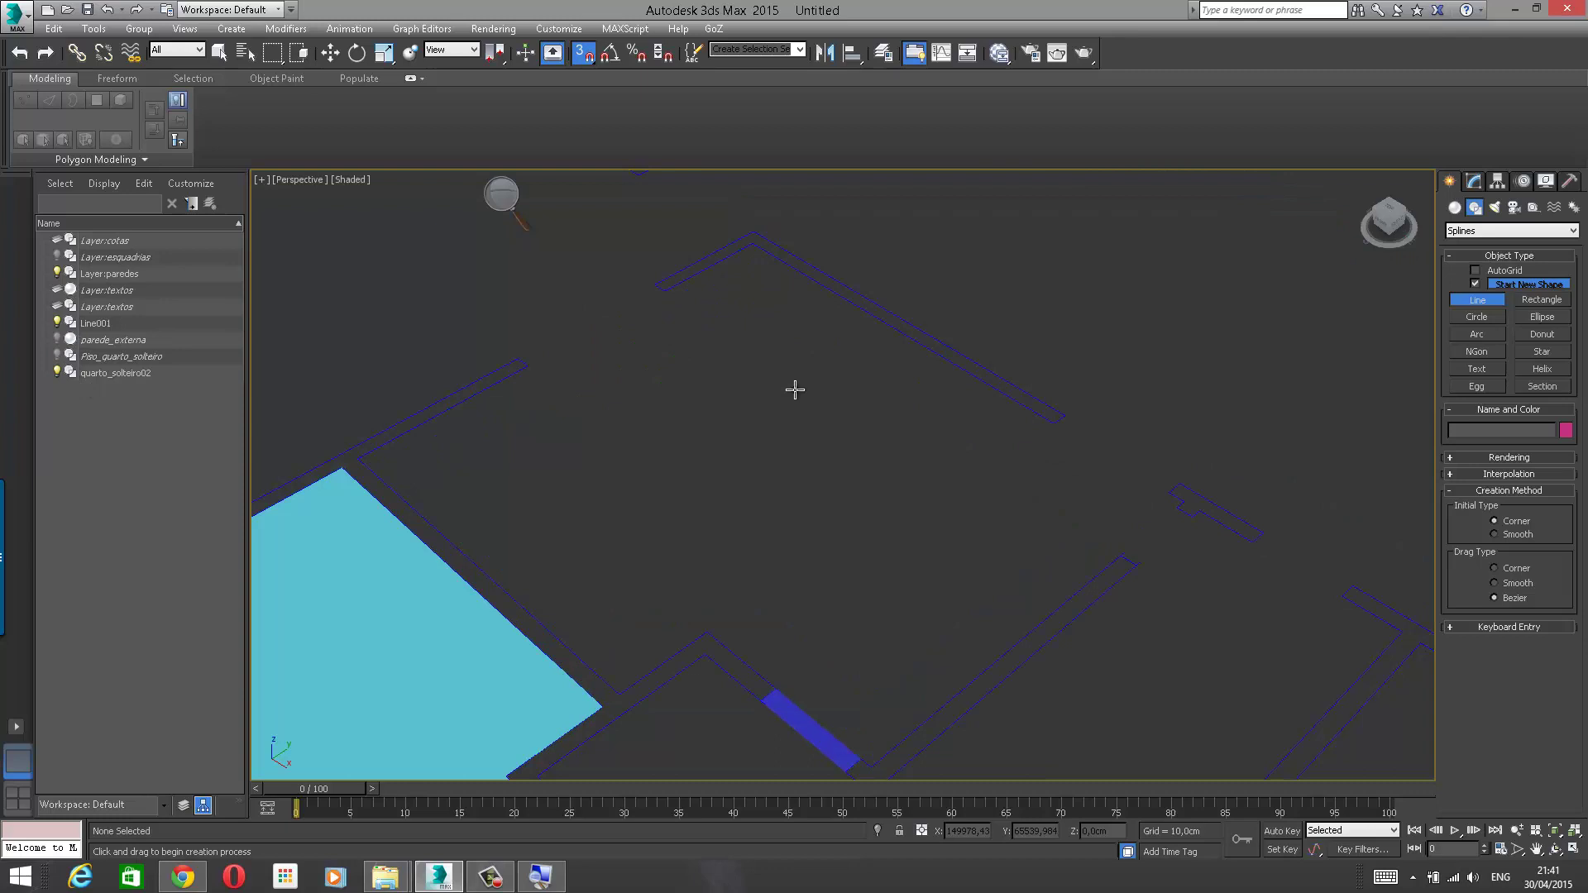
{"action": "left_click", "coordinate": [57, 323]}
{"action": "middle_click_drag", "start_coordinate": [822, 550], "coordinate": [815, 518]}
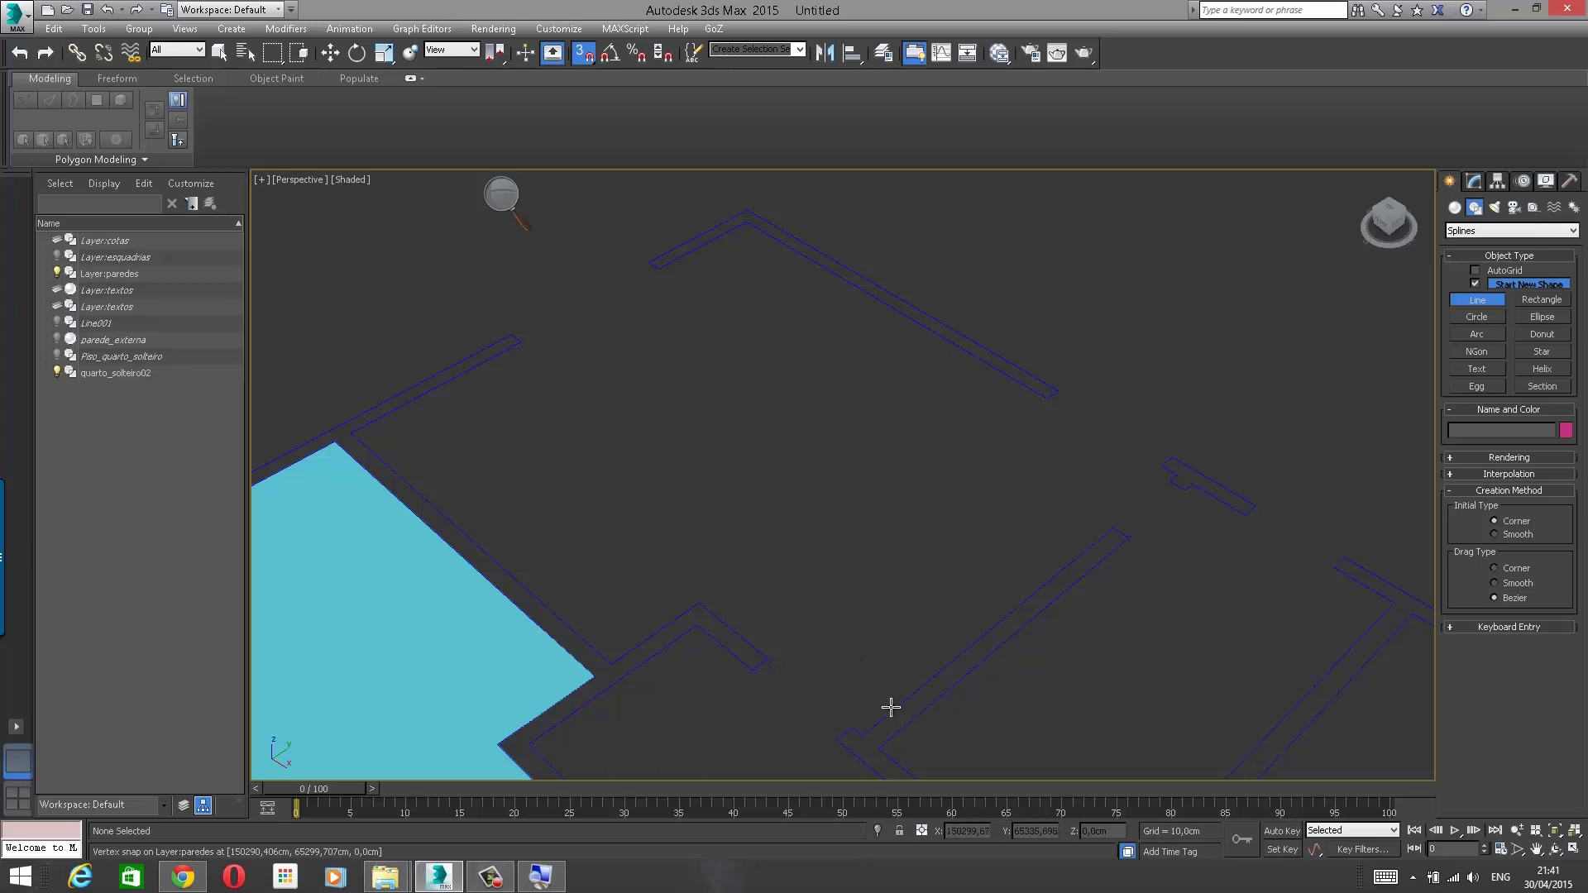
Step: Trace an open eight-vertex Line spline along the first bedroom's inner wall corners, from one door jamb around to the other
{"action": "left_click", "coordinate": [852, 716]}
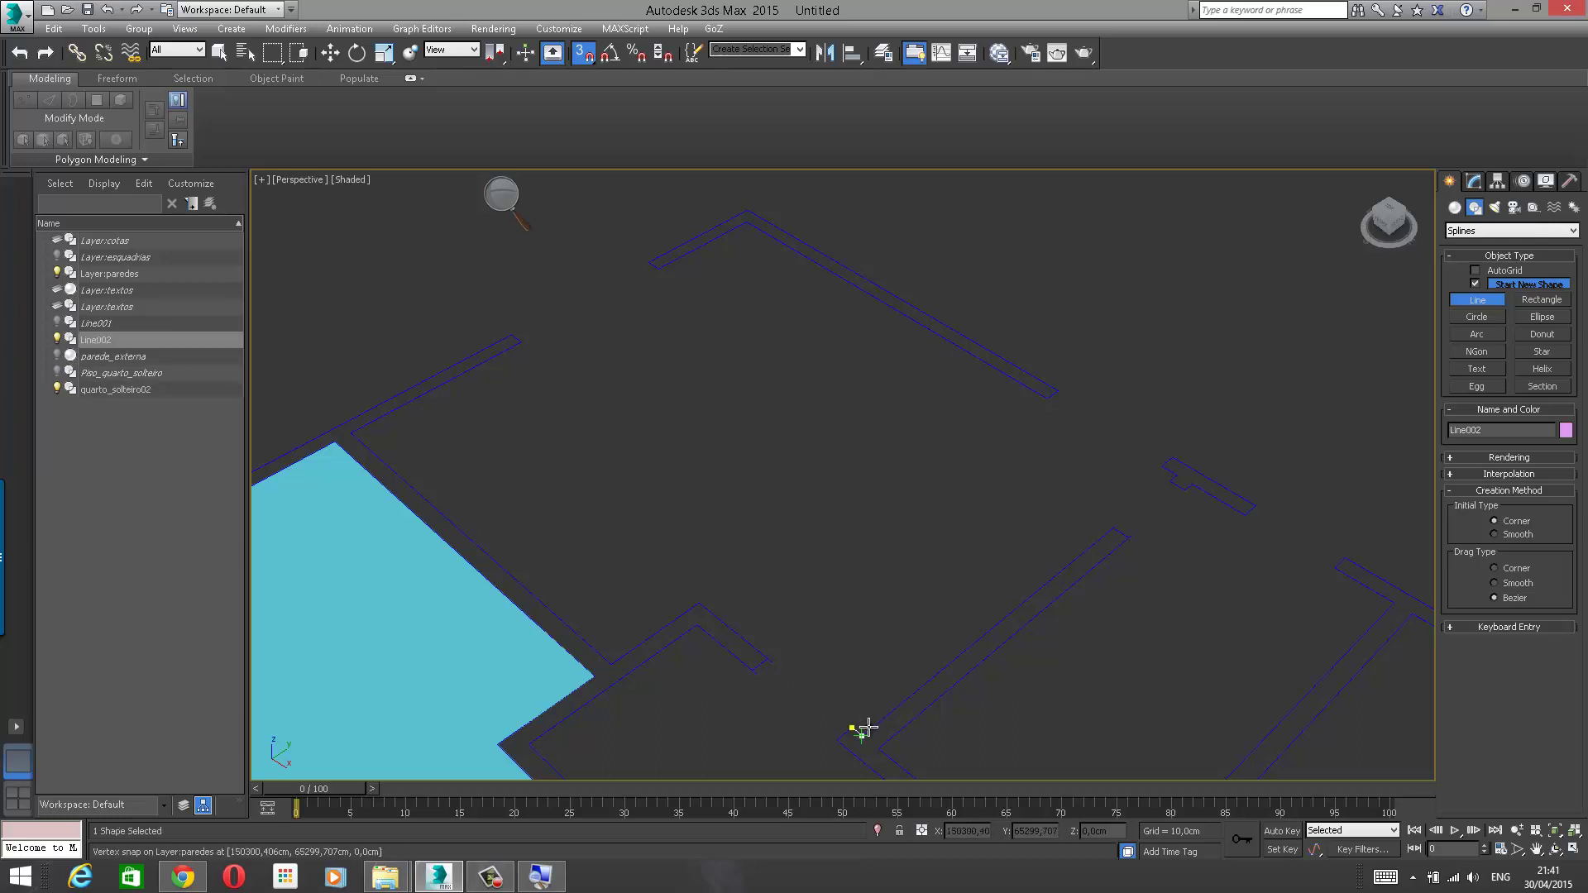
{"action": "left_click", "coordinate": [868, 727]}
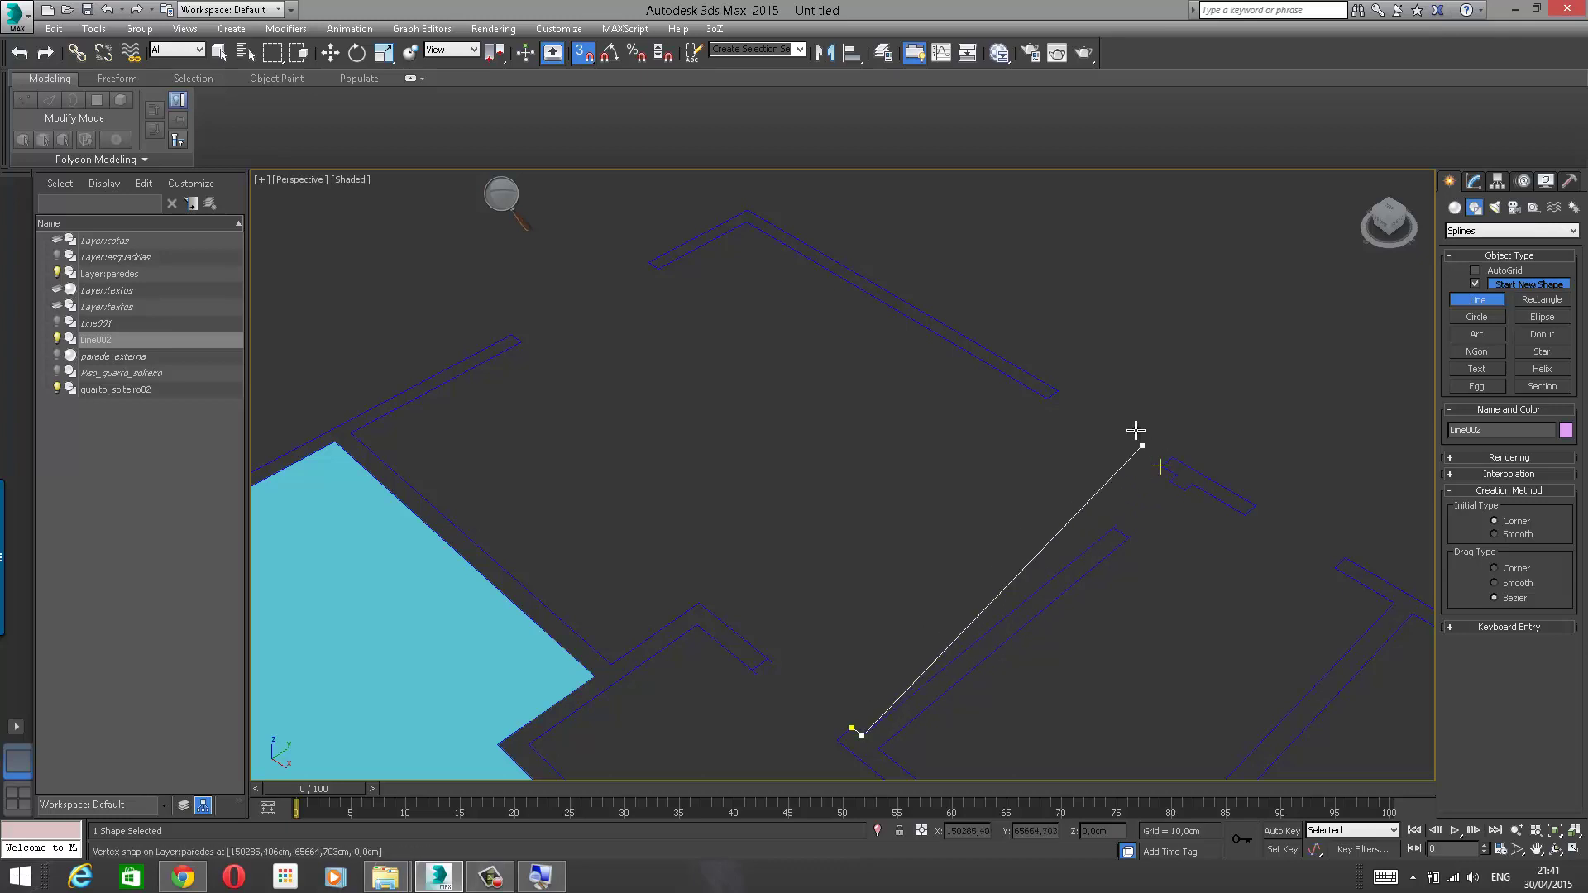
{"action": "left_click", "coordinate": [1174, 468]}
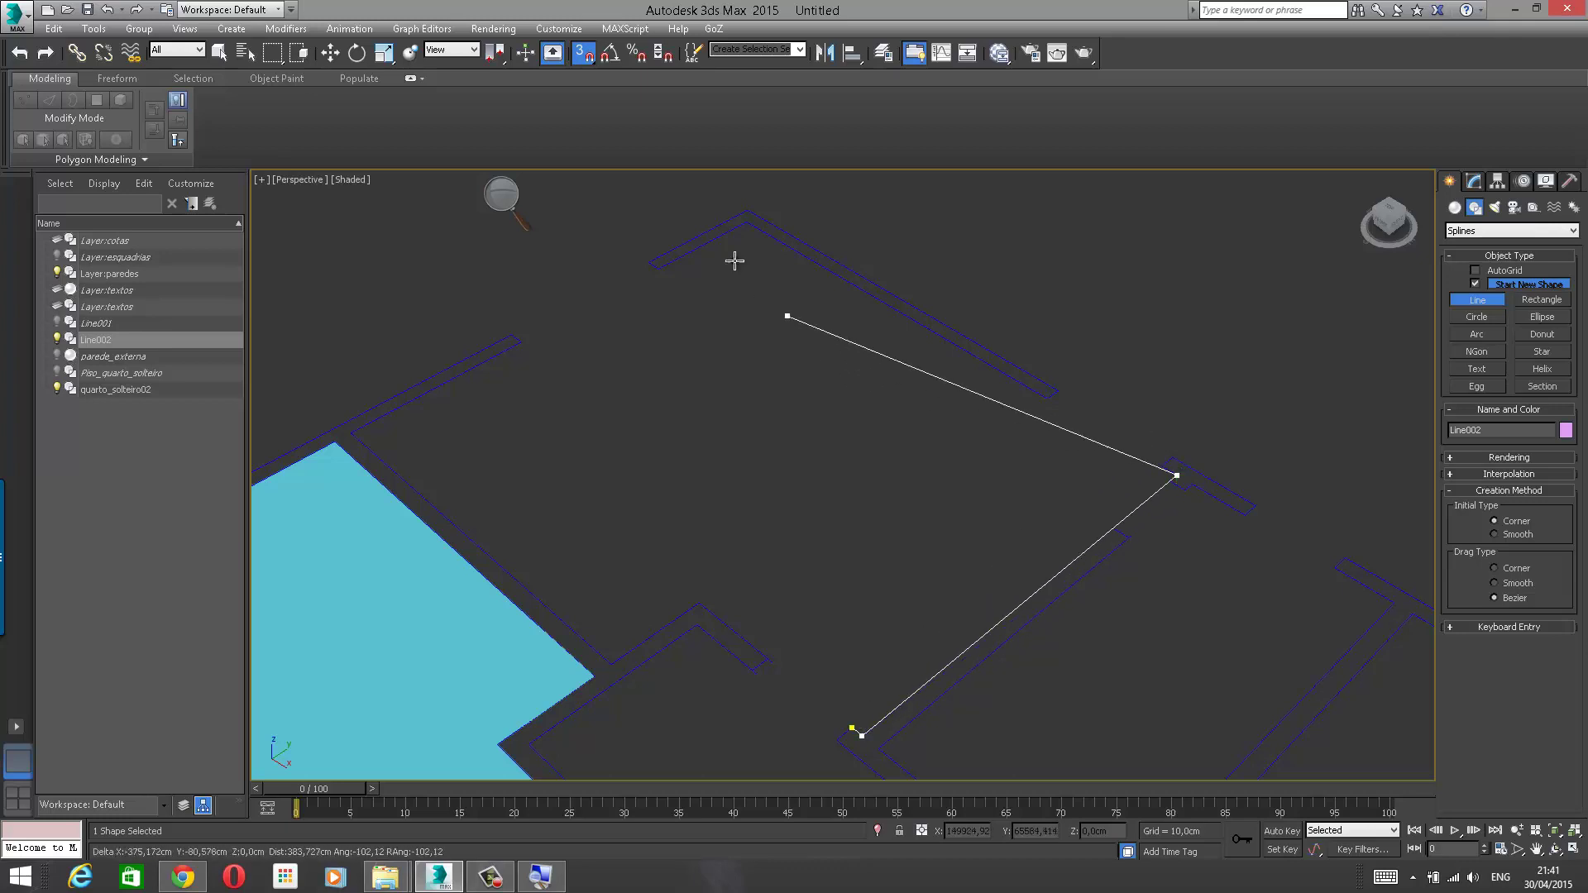
{"action": "left_click", "coordinate": [745, 218]}
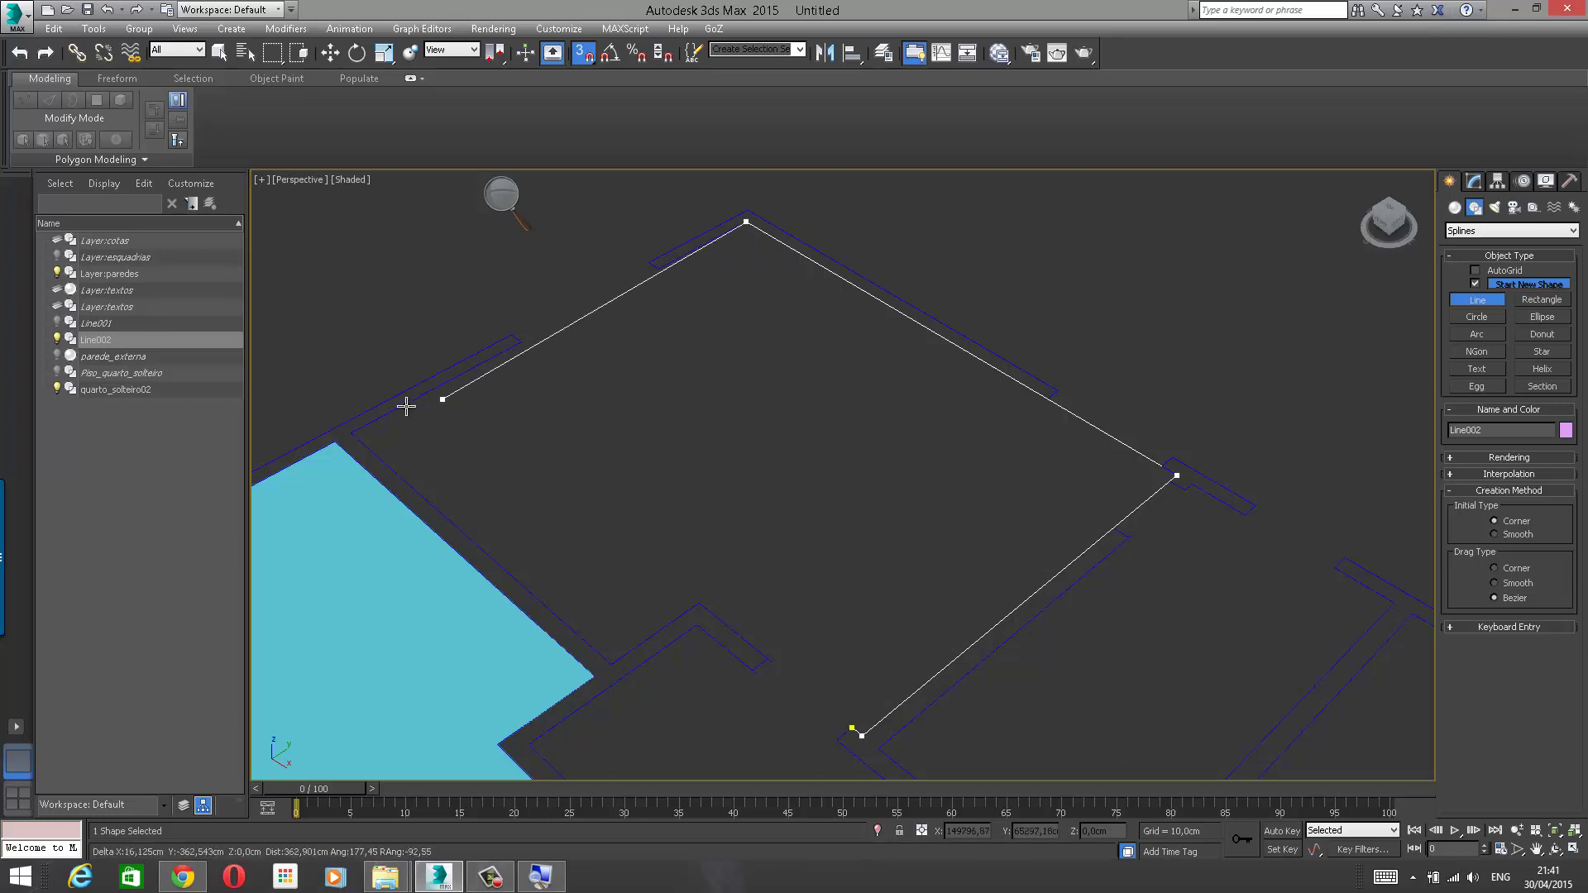
{"action": "left_click", "coordinate": [356, 426]}
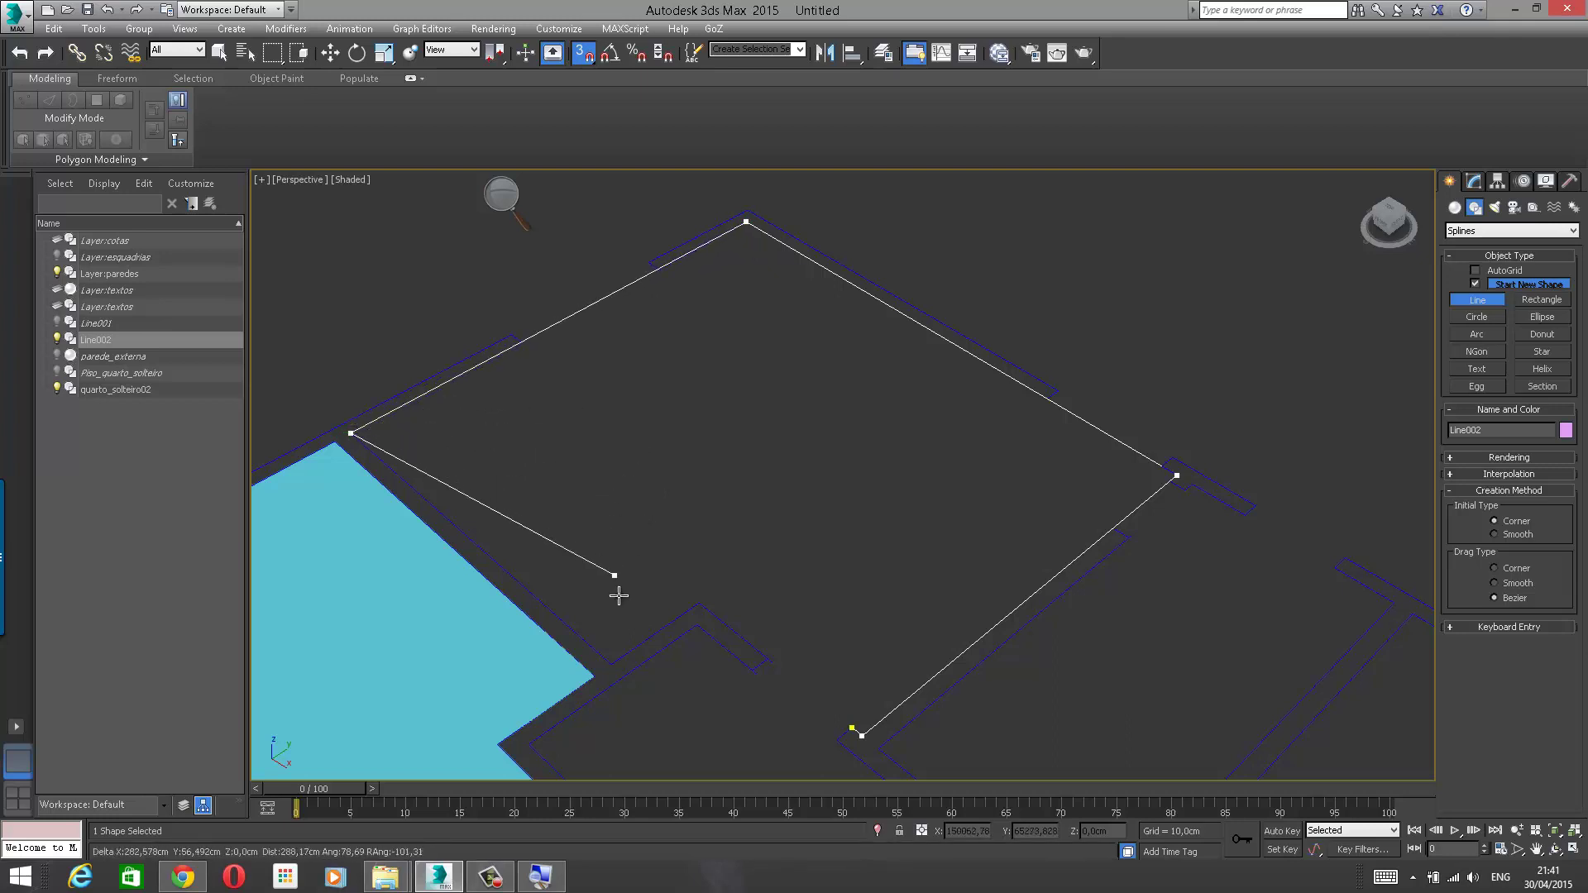
{"action": "left_click", "coordinate": [626, 640]}
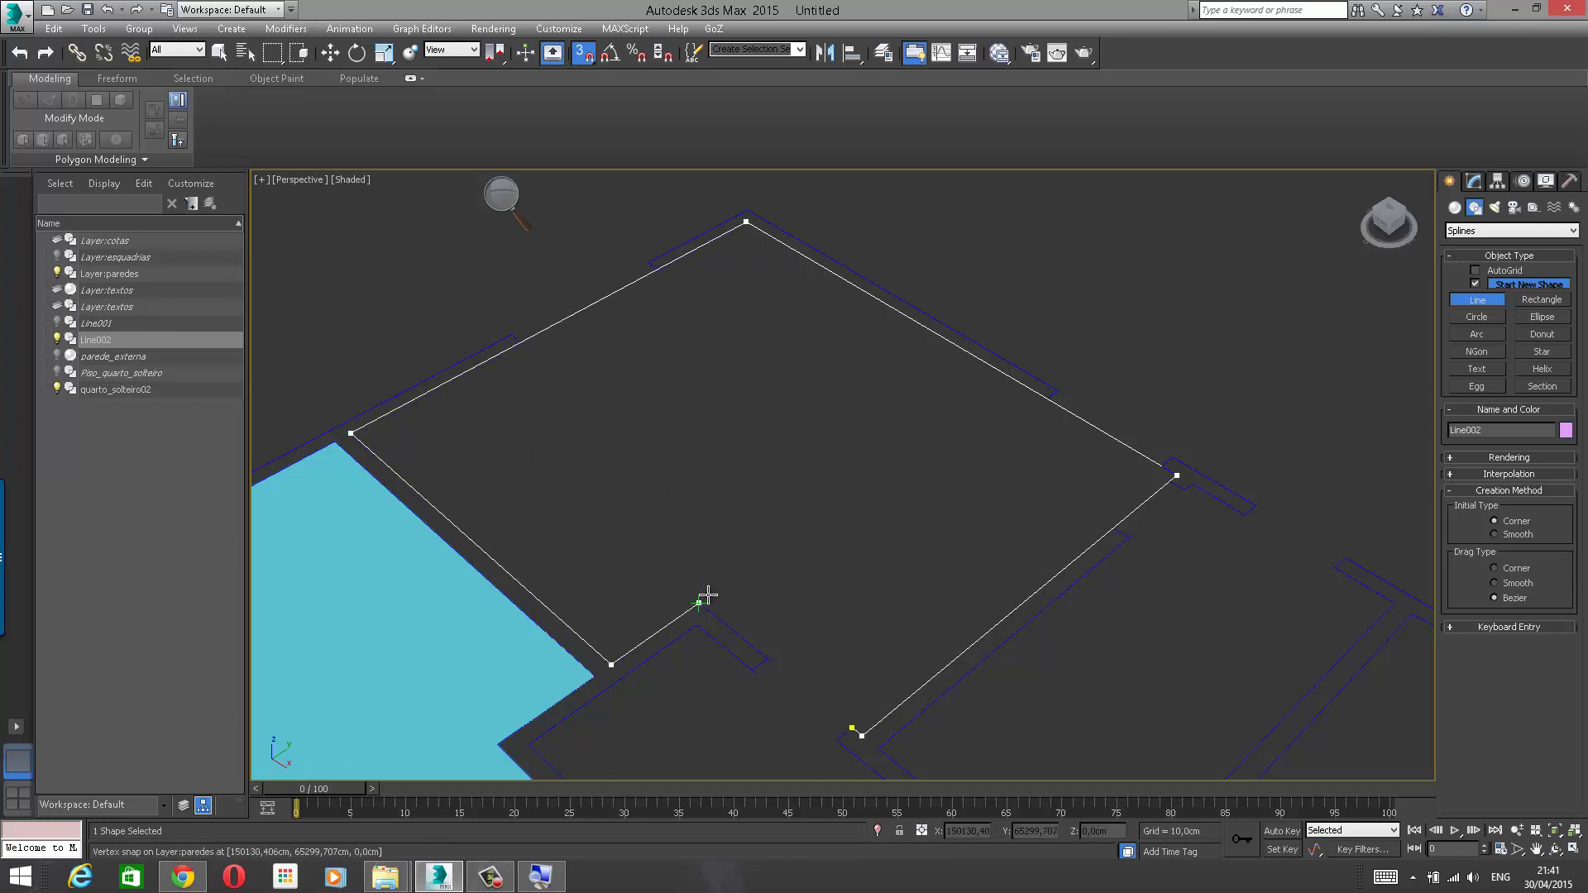
{"action": "left_click", "coordinate": [703, 599]}
{"action": "left_click", "coordinate": [774, 644]}
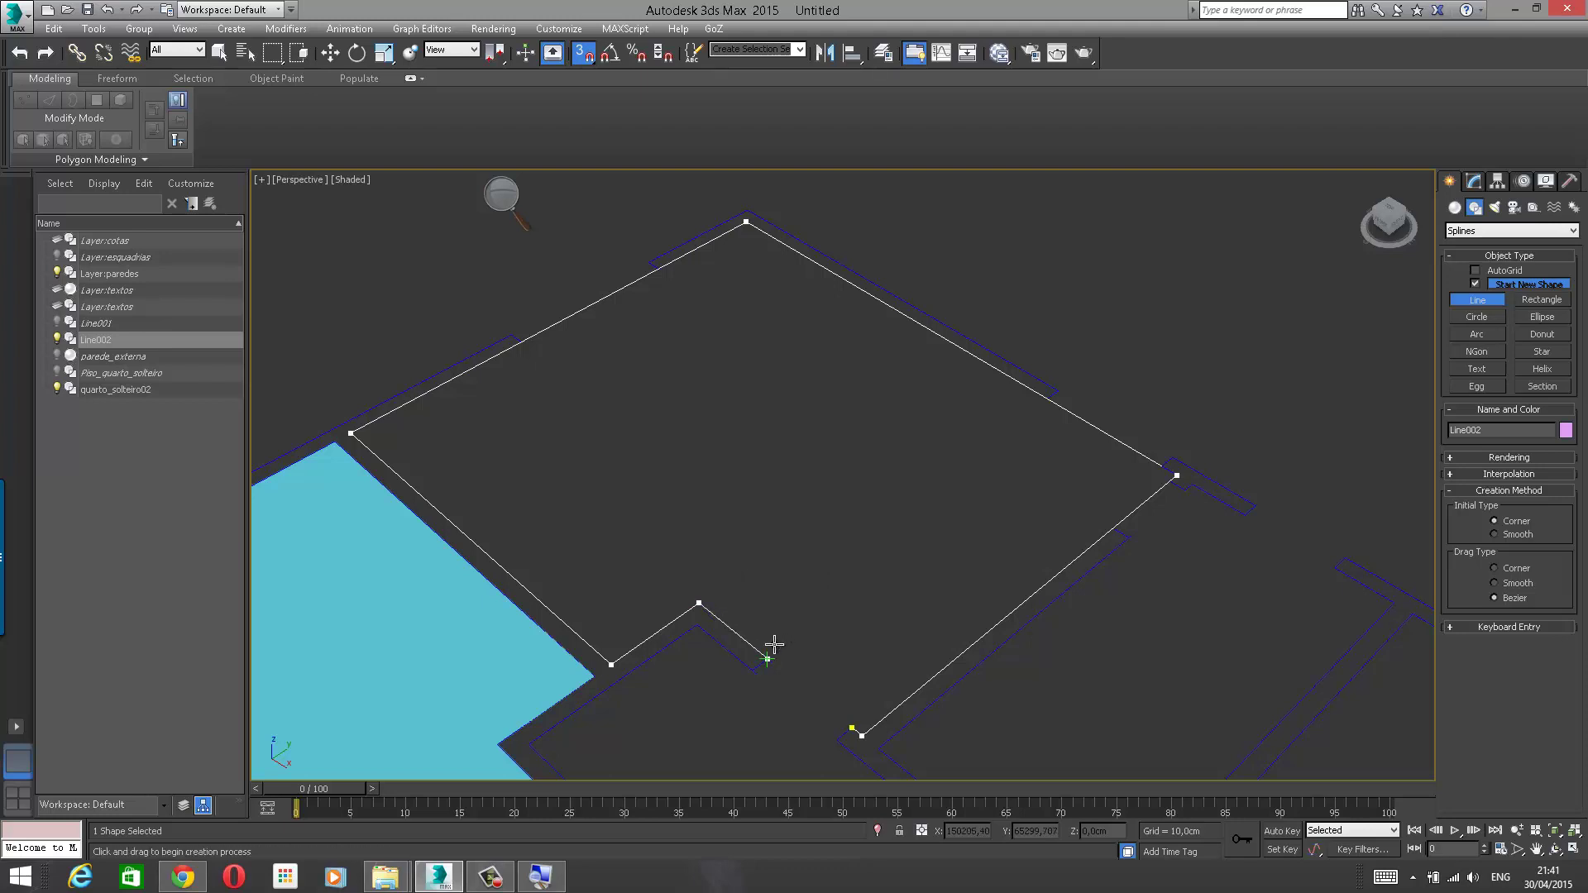
{"action": "right_click", "coordinate": [827, 503]}
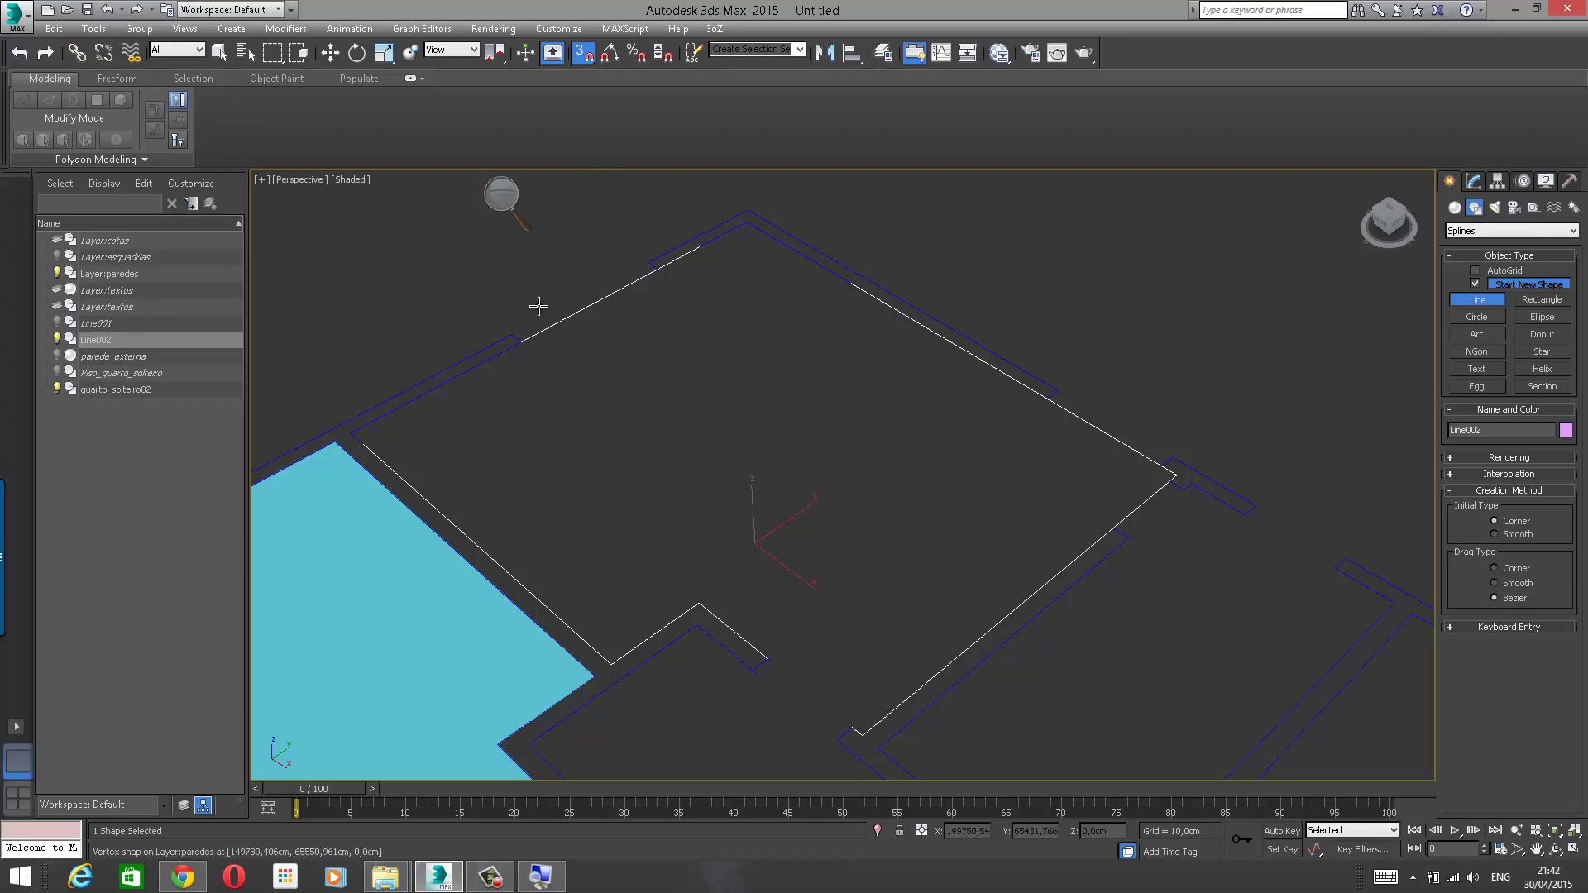
Step: Rename the new bedroom outline spline as rodape_quarto_solteiro
{"action": "middle_click_drag", "start_coordinate": [697, 360], "coordinate": [670, 377]}
{"action": "middle_click_drag", "start_coordinate": [835, 335], "coordinate": [810, 284]}
{"action": "middle_click_drag", "start_coordinate": [836, 511], "coordinate": [832, 501], "text": "alt"}
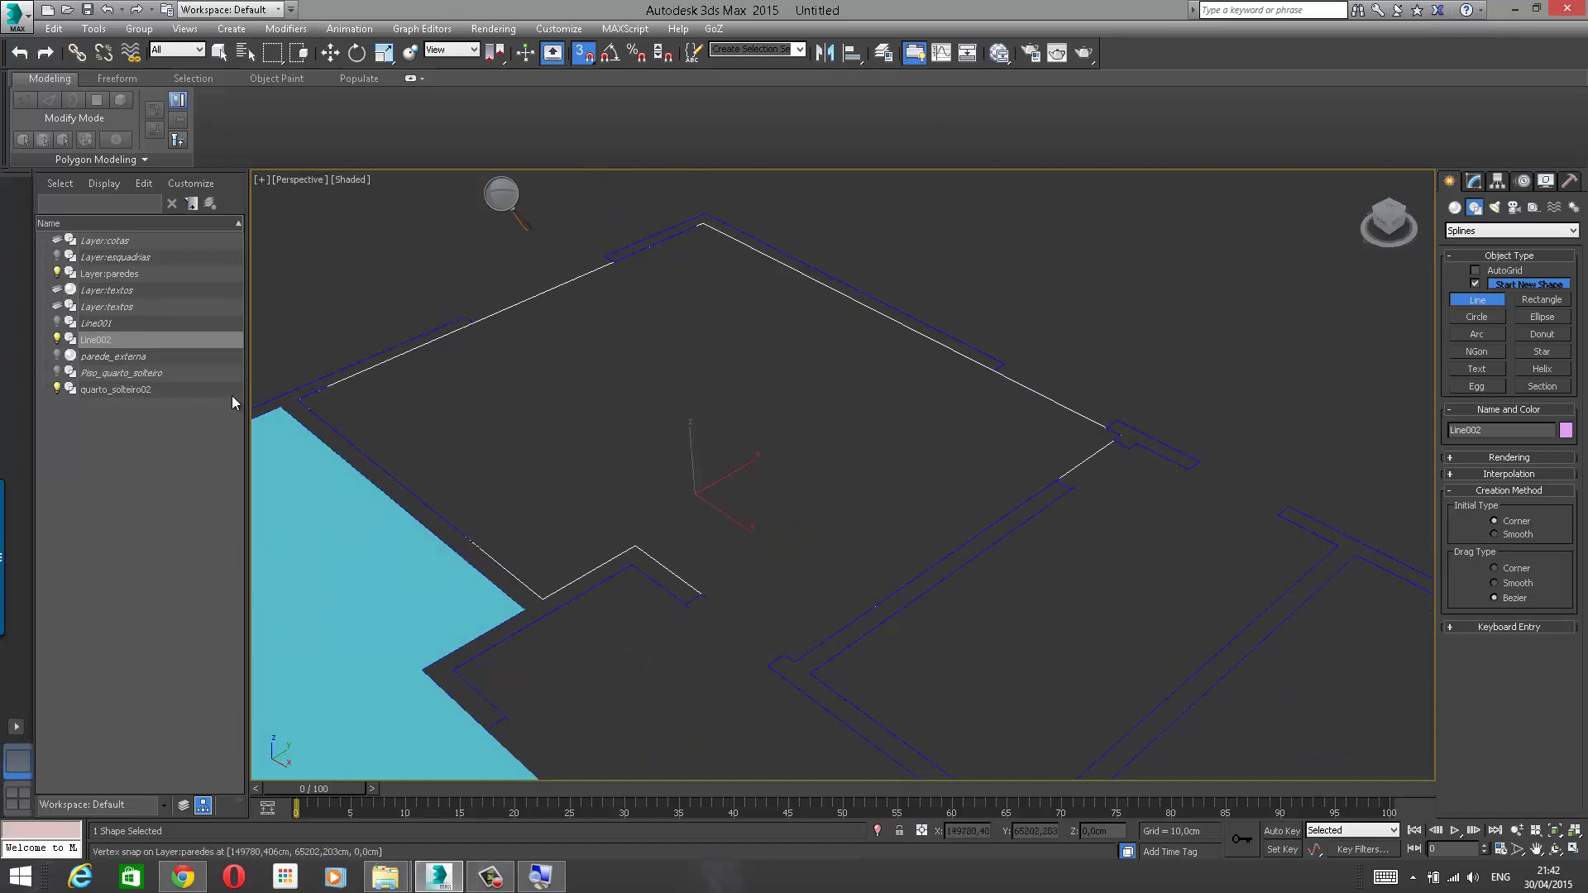
{"action": "double_click", "coordinate": [105, 341]}
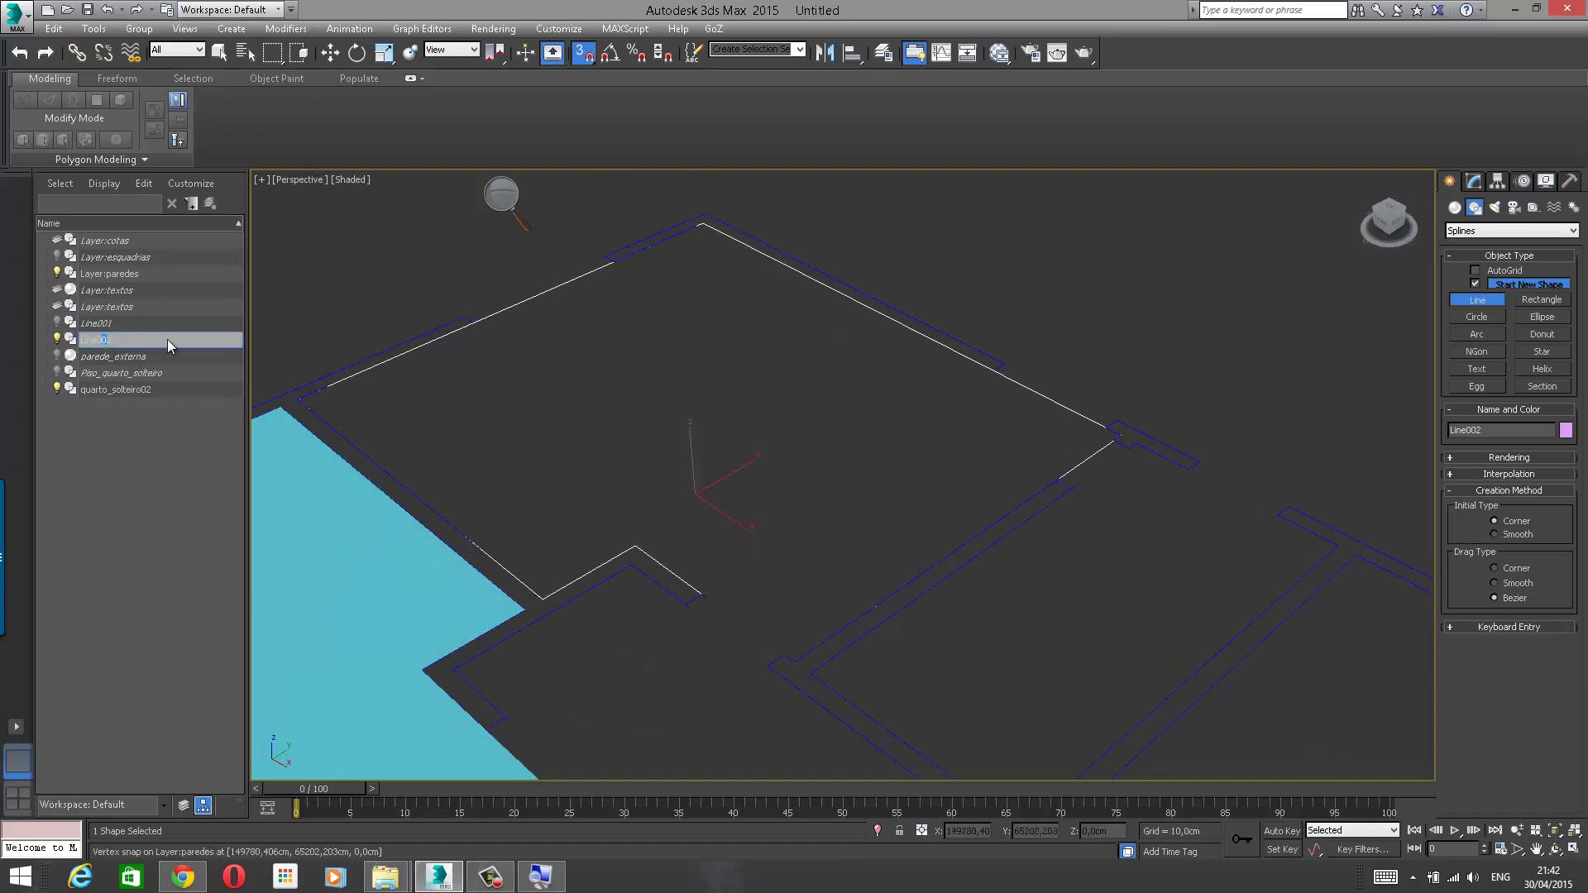
{"action": "key", "text": "BackSpace"}
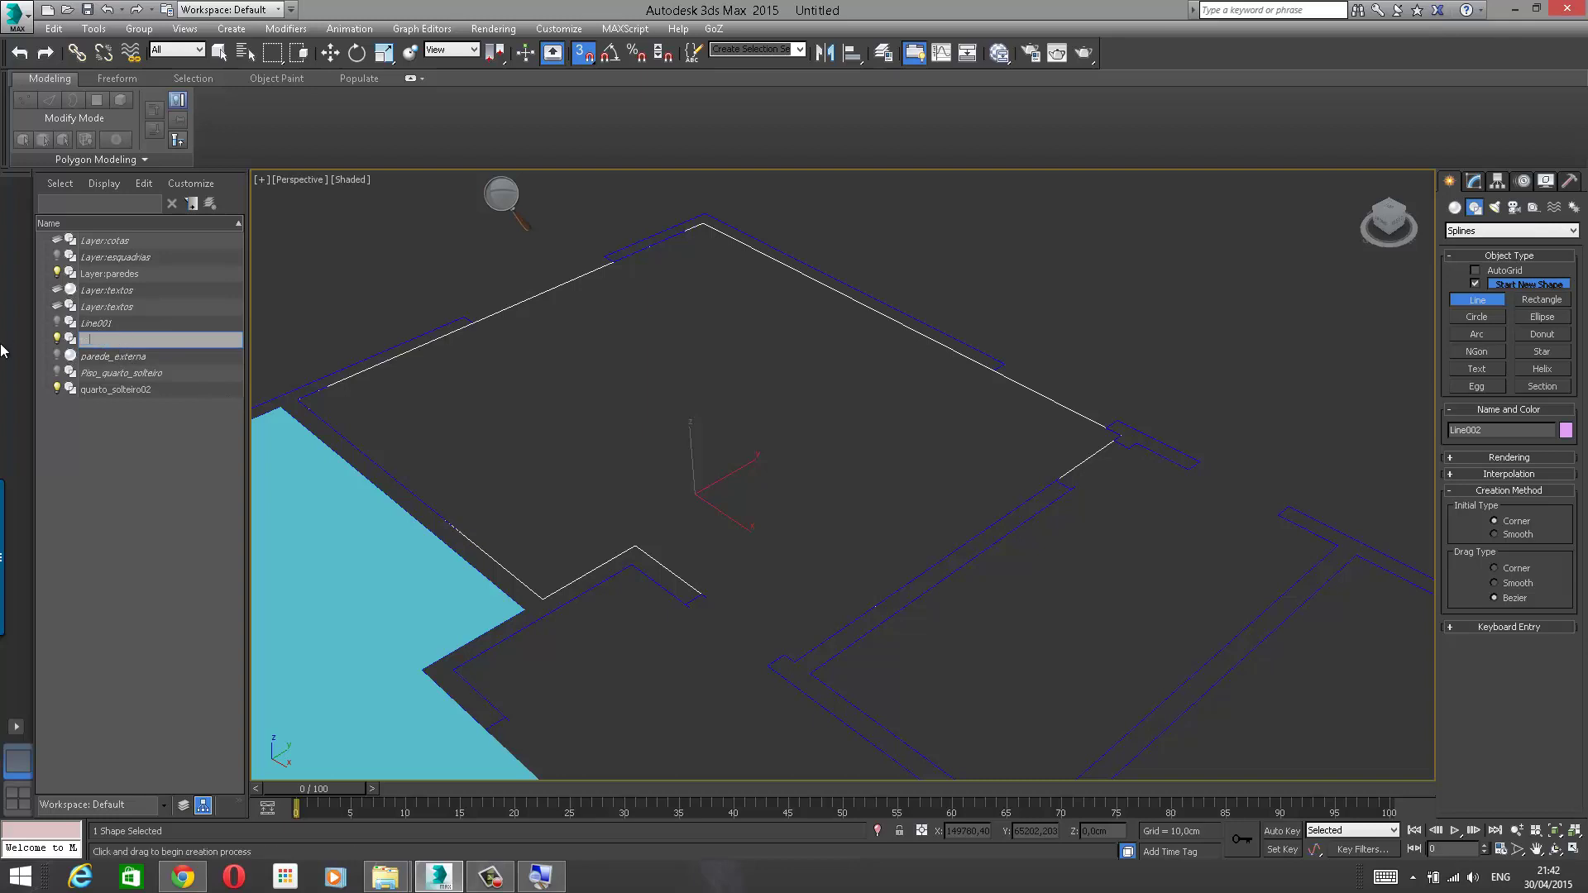
{"action": "type", "text": "sacada"}
{"action": "key", "text": "Return"}
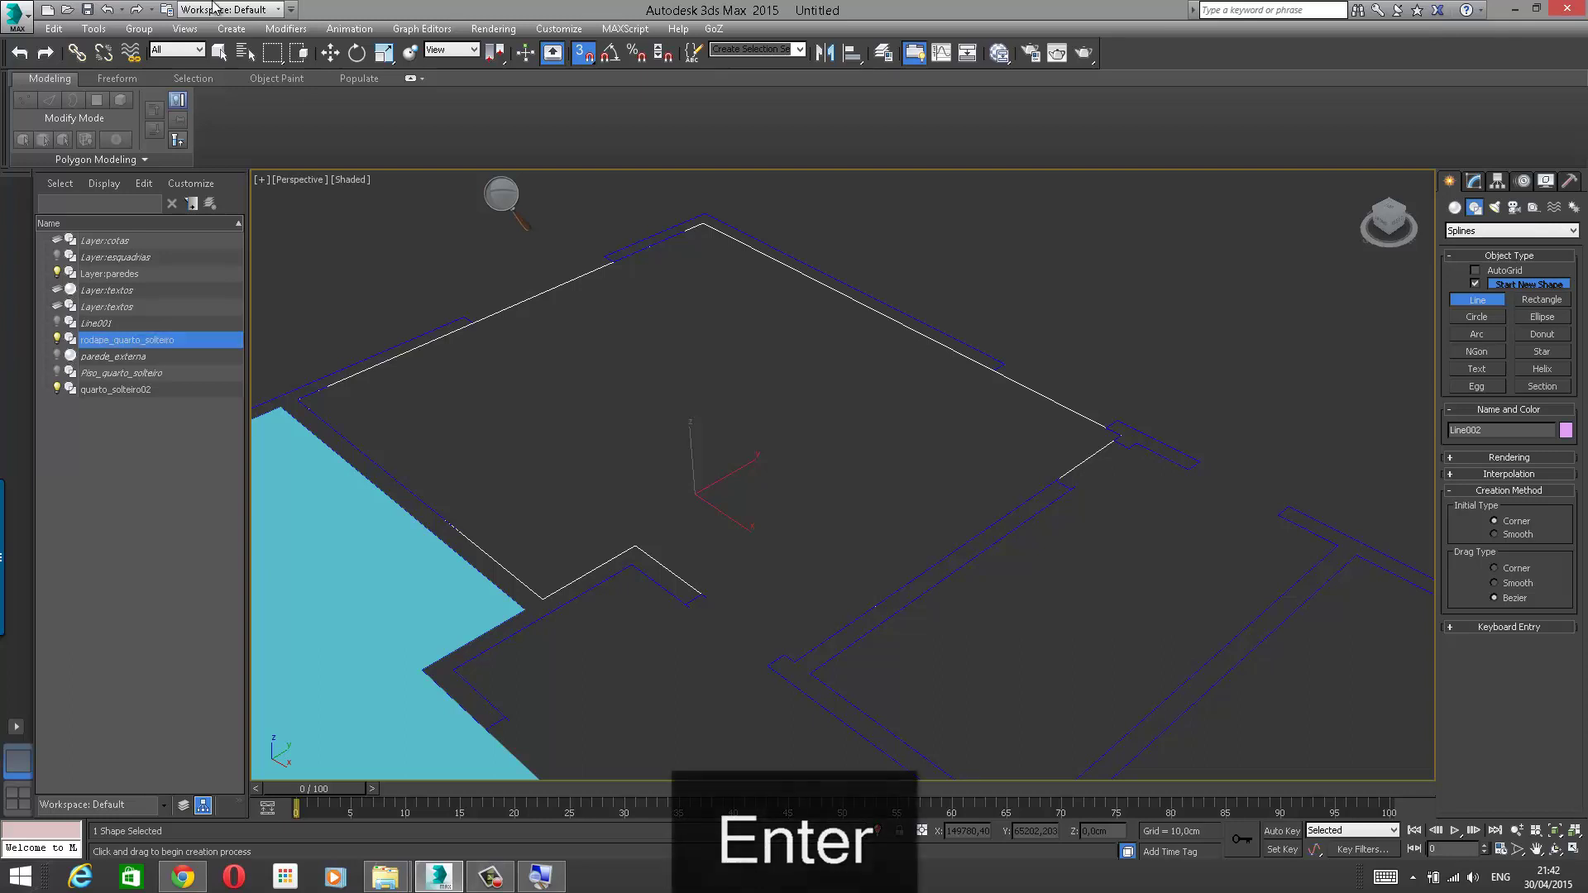
Step: Look through the modifiers available for rodape_quarto_solteiro, enlarging the screen to 300% with the Windows magnifier (Lupa)
{"action": "scroll", "coordinate": [1034, 413], "scroll_direction": "up", "scroll_amount": 3}
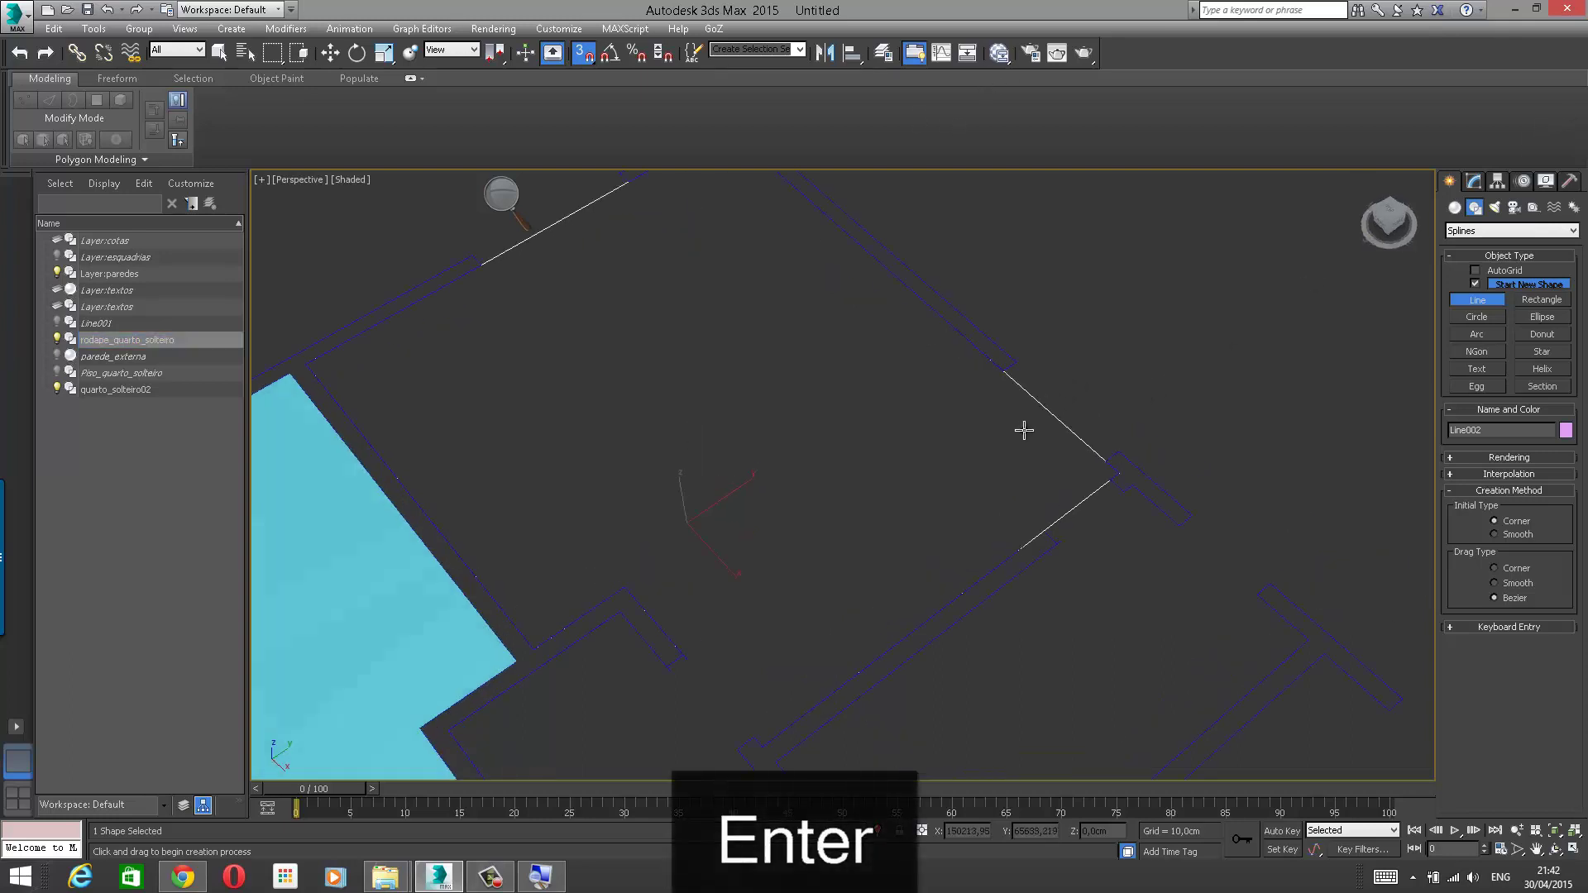
{"action": "scroll", "coordinate": [1025, 417], "scroll_direction": "down", "scroll_amount": 2}
{"action": "left_click", "coordinate": [1475, 182]}
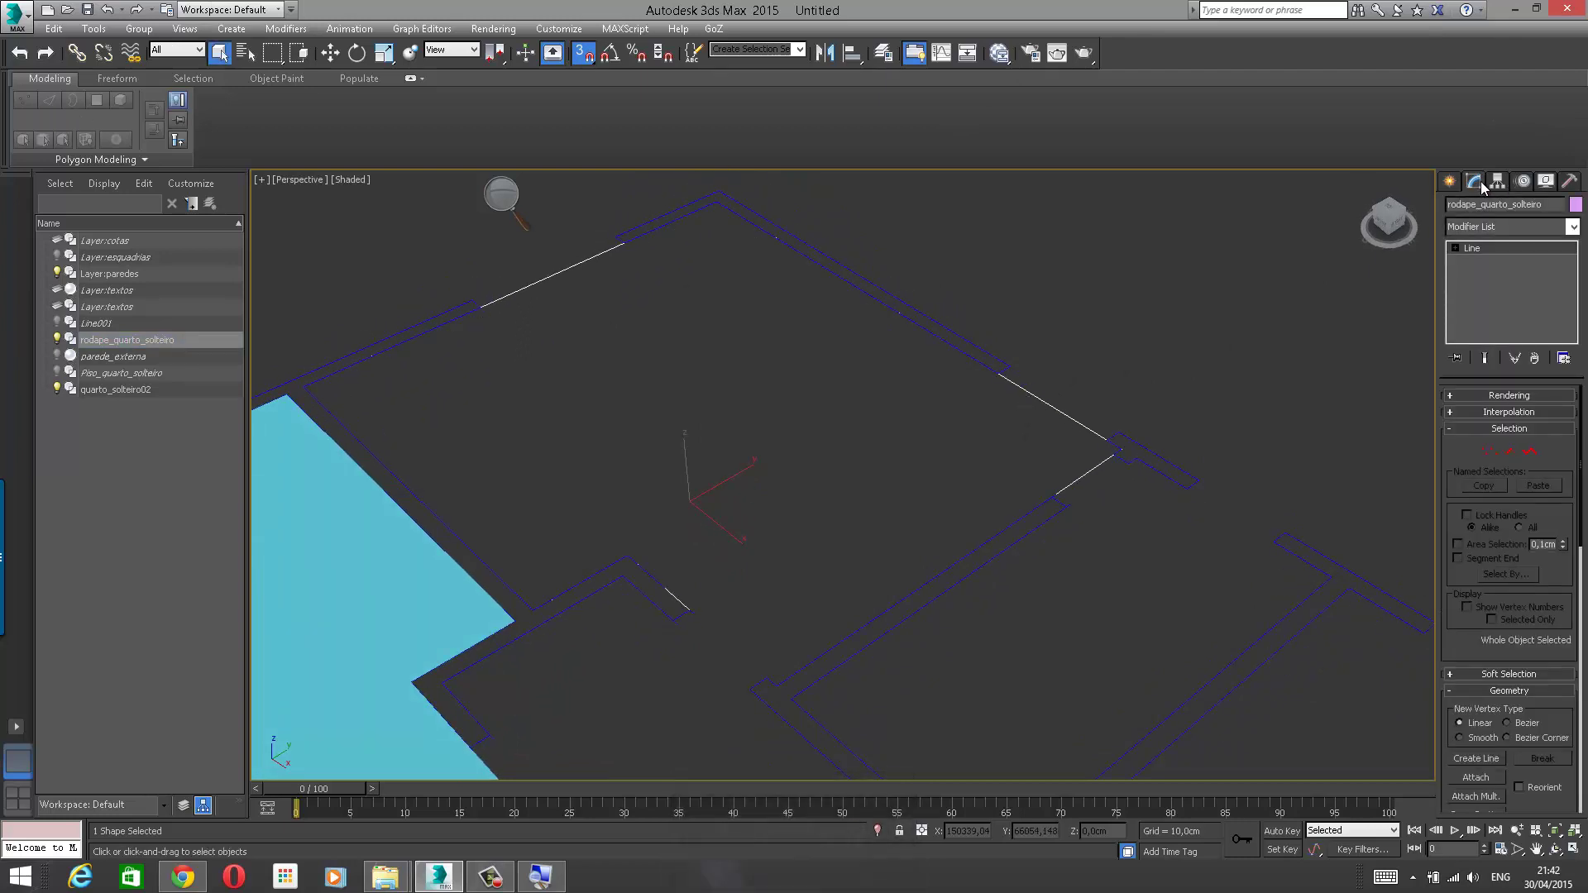
{"action": "left_click", "coordinate": [1534, 230]}
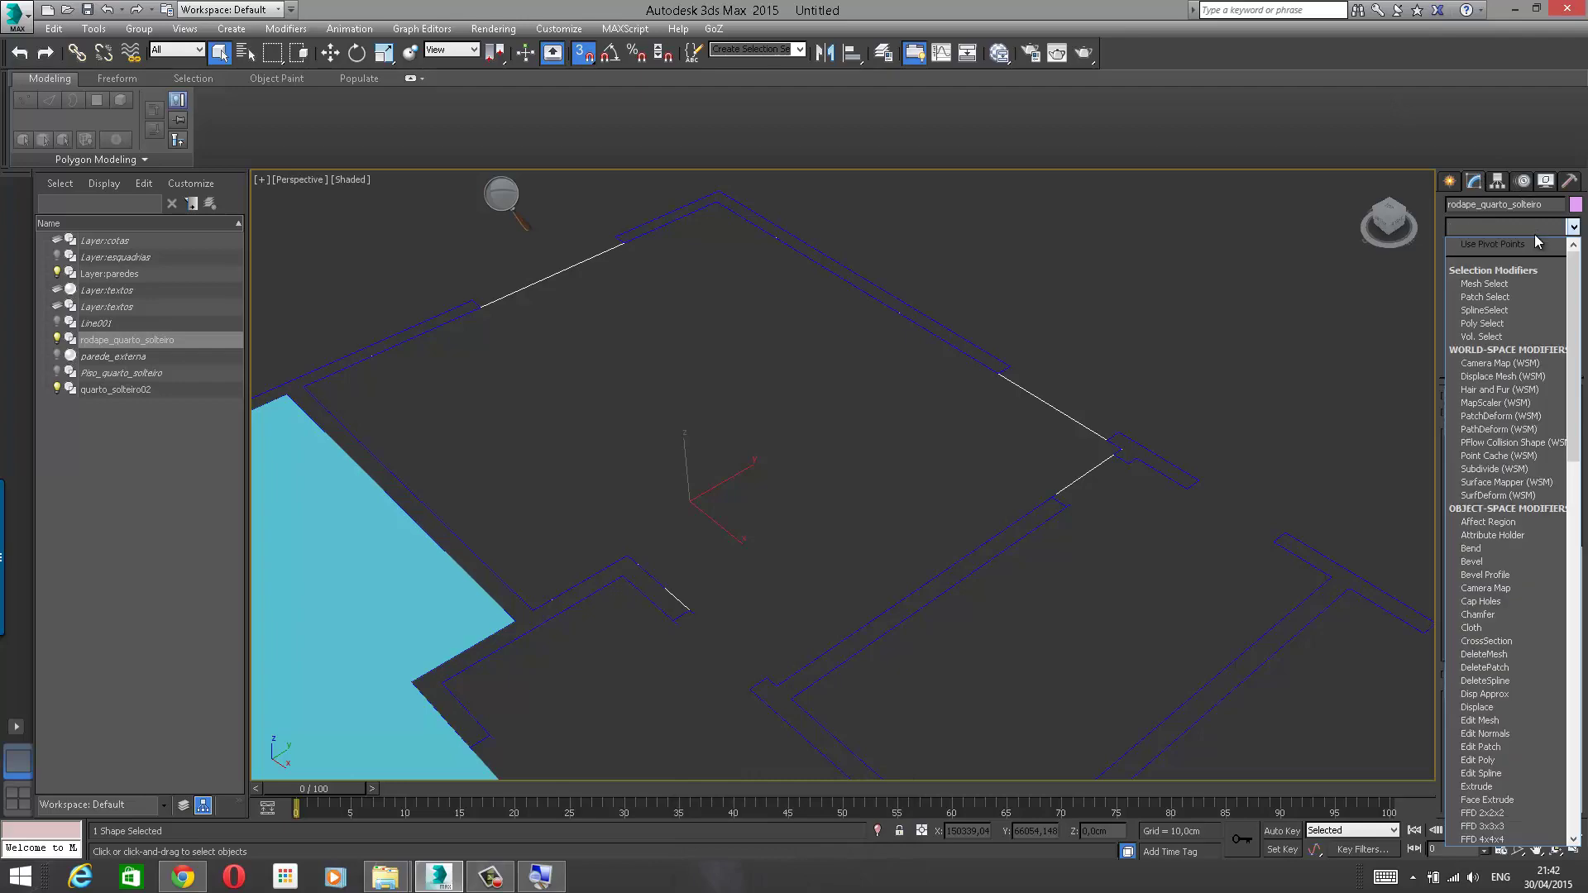
{"action": "left_click", "coordinate": [541, 877]}
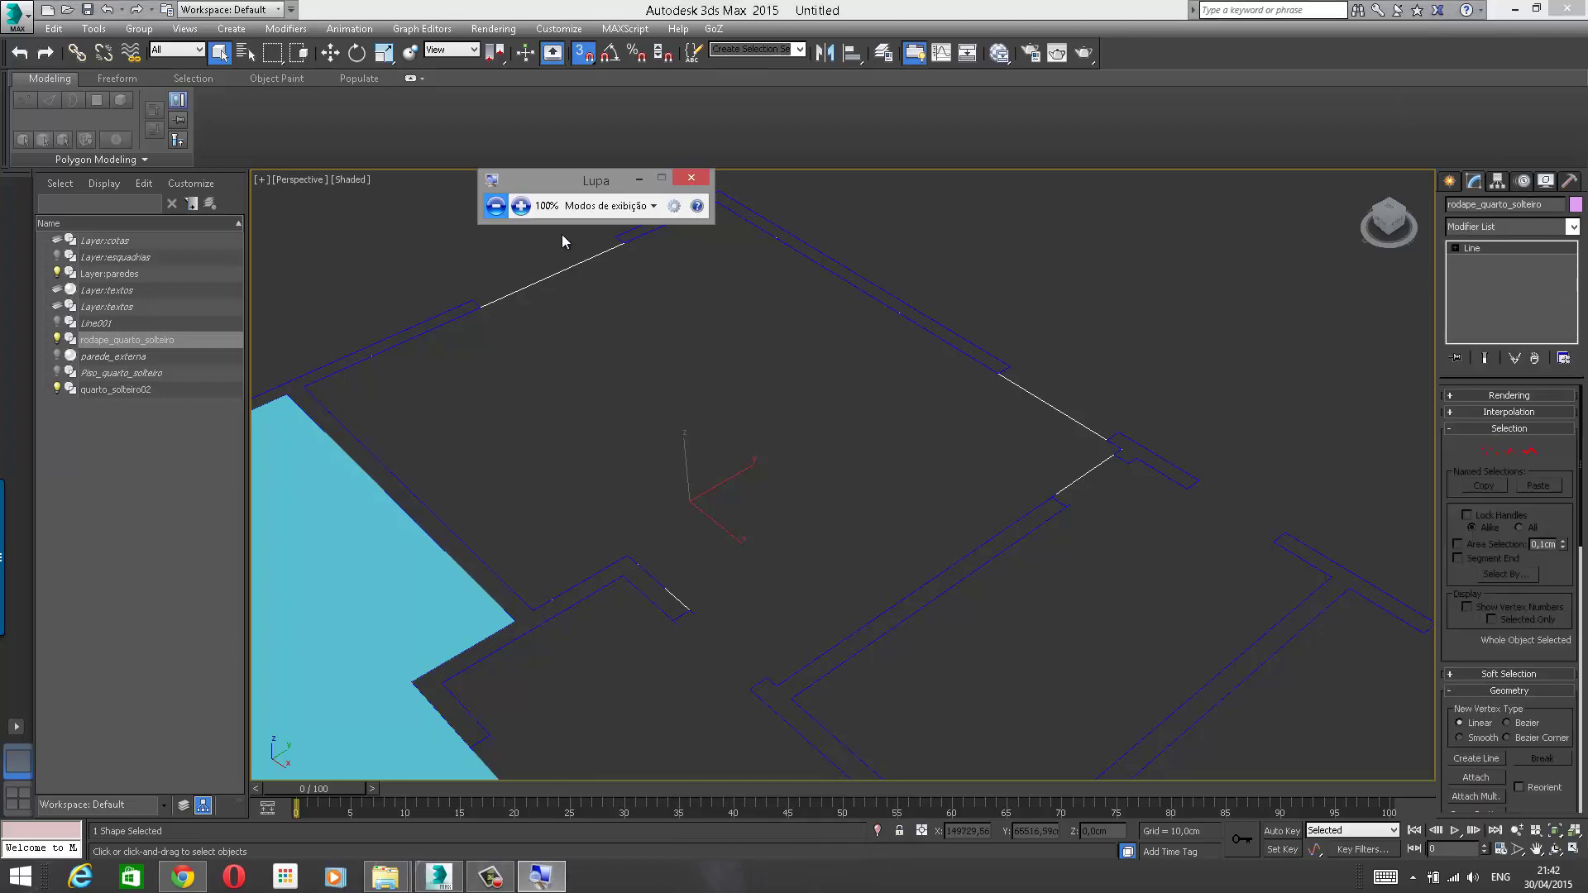
{"action": "left_click", "coordinate": [525, 211]}
{"action": "left_click", "coordinate": [521, 207]}
{"action": "left_click", "coordinate": [505, 199]}
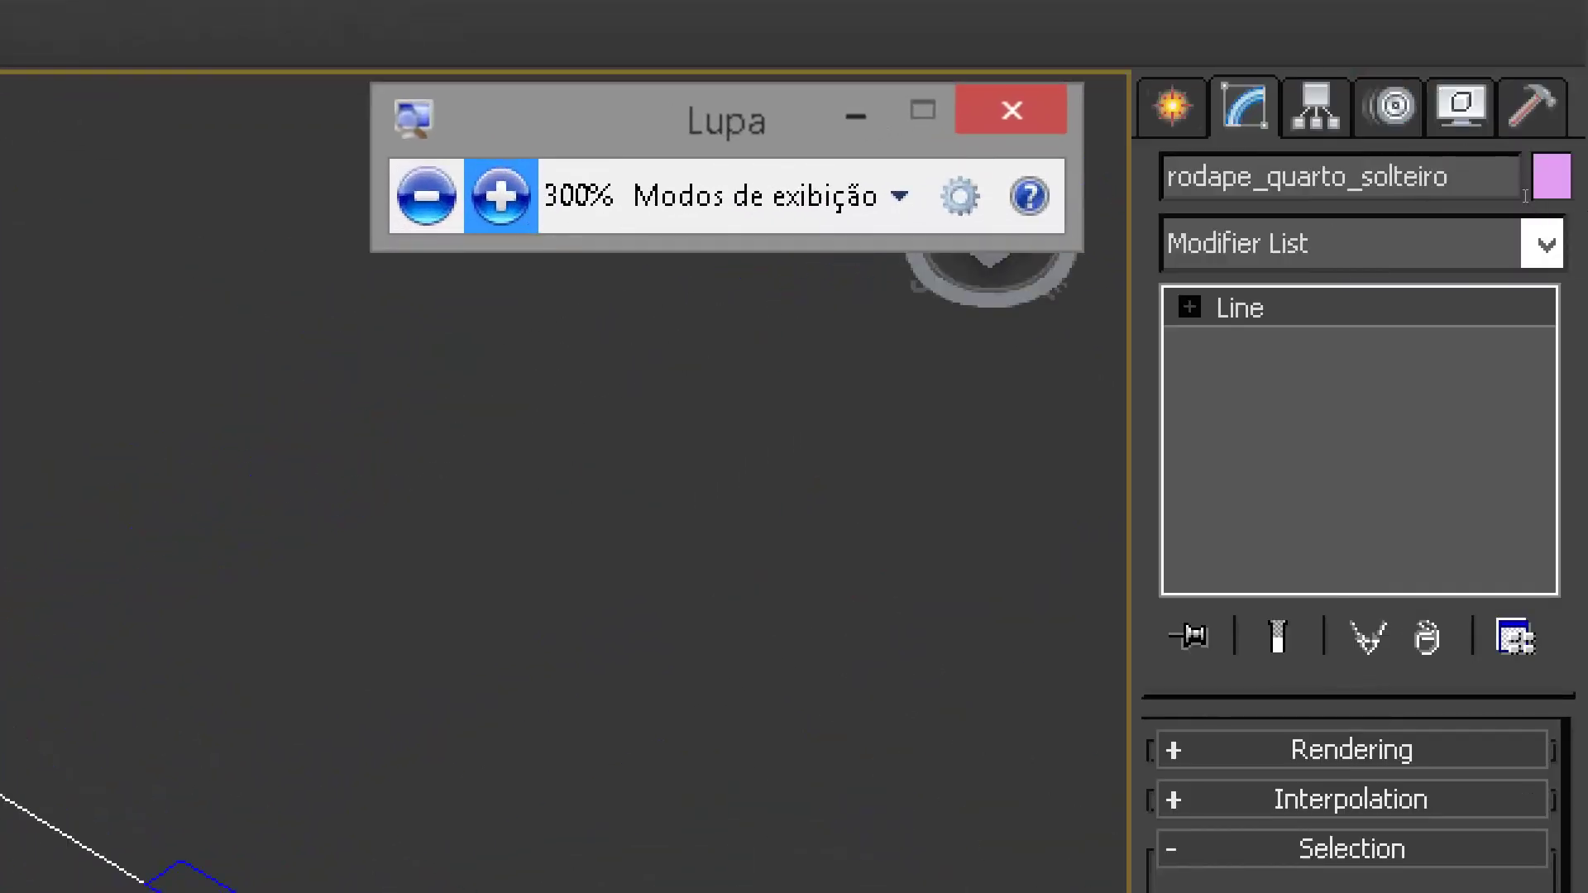
{"action": "left_click", "coordinate": [1519, 233]}
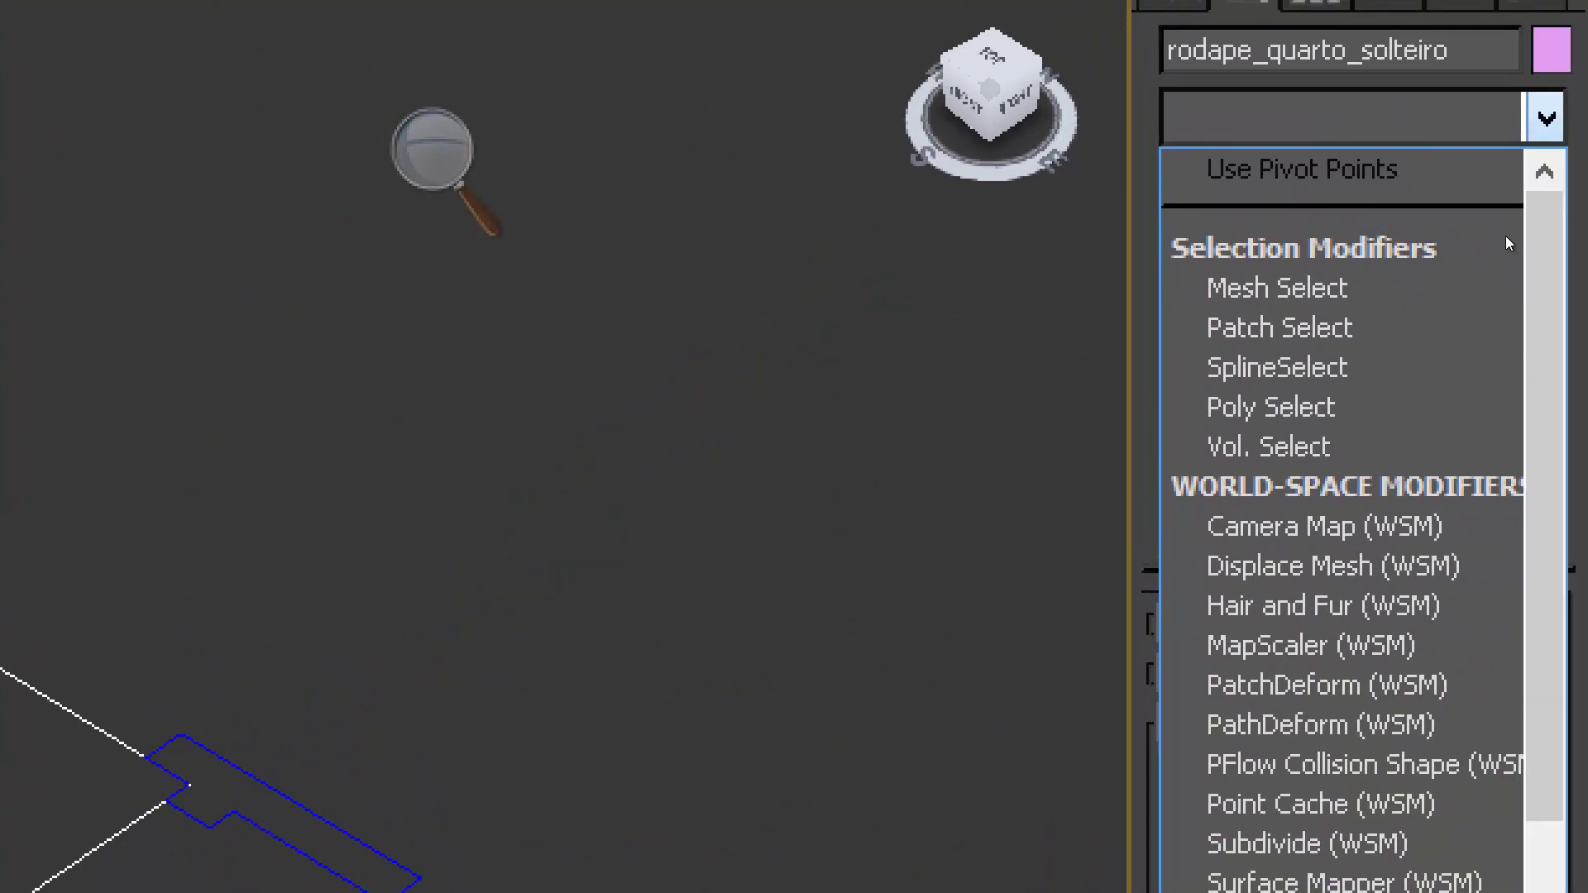
{"action": "left_click", "coordinate": [1528, 233]}
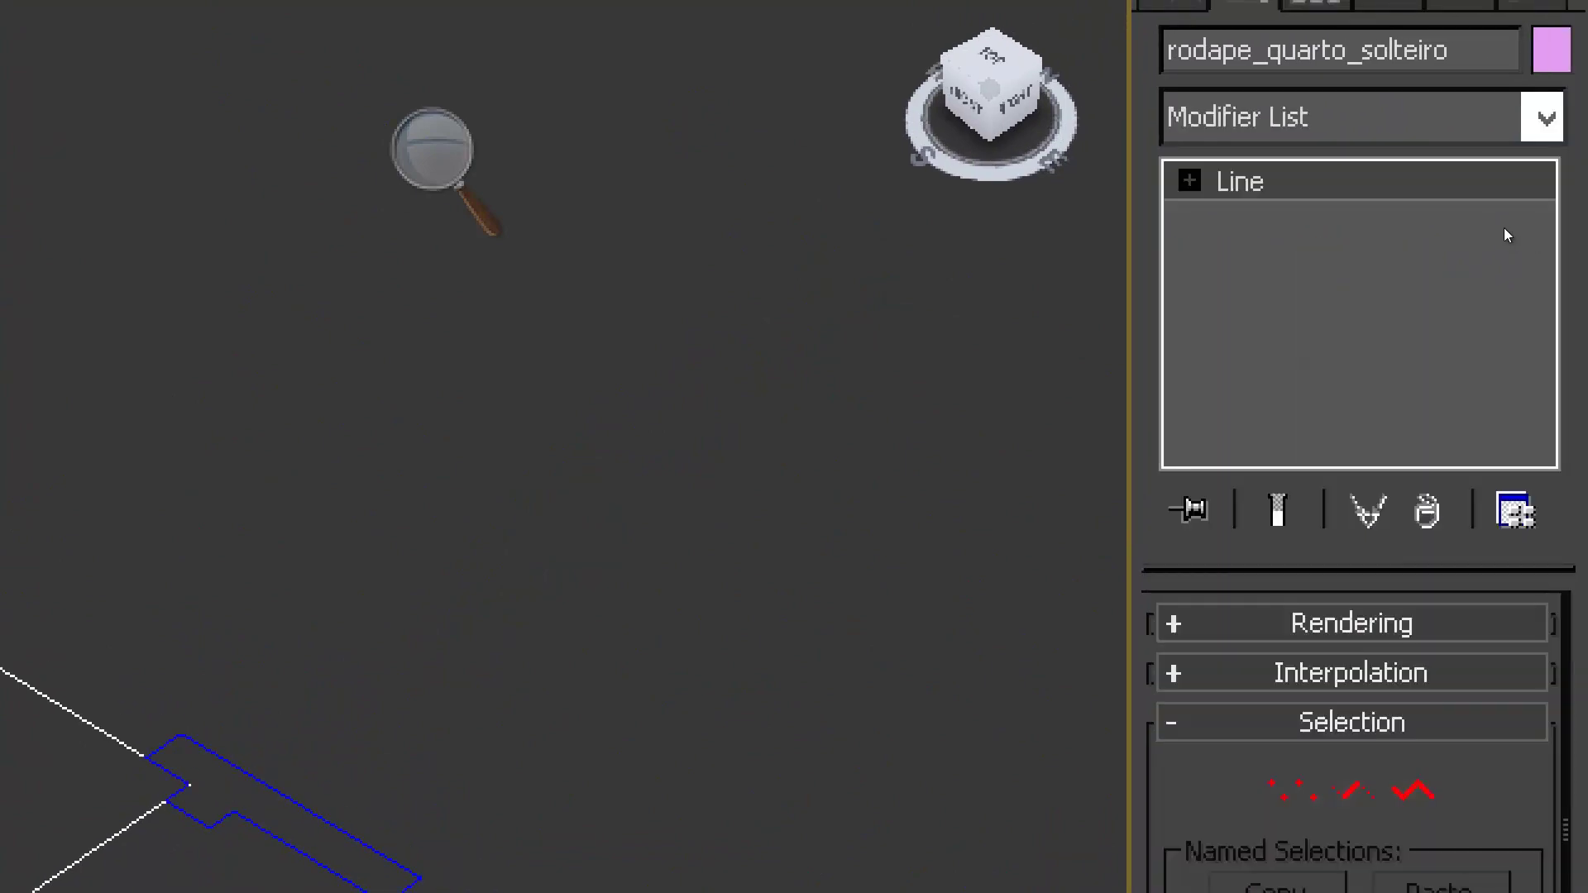
Step: Apply a Sweep modifier to the rodape_quarto_solteiro spline
{"action": "left_click", "coordinate": [1504, 226]}
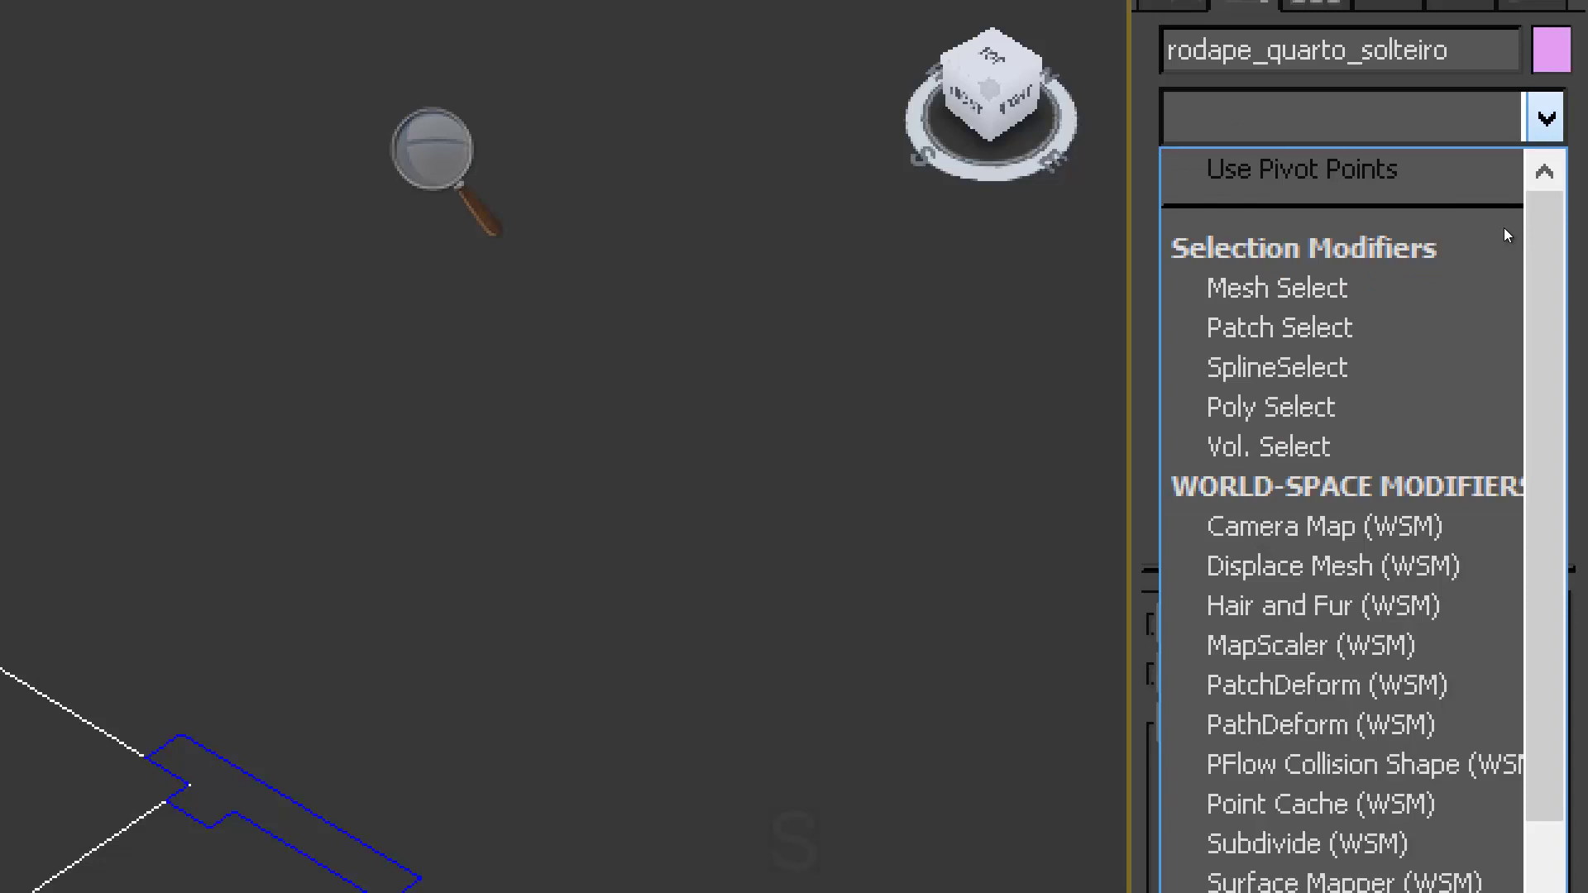
{"action": "key", "text": "s"}
{"action": "key", "text": "s"}
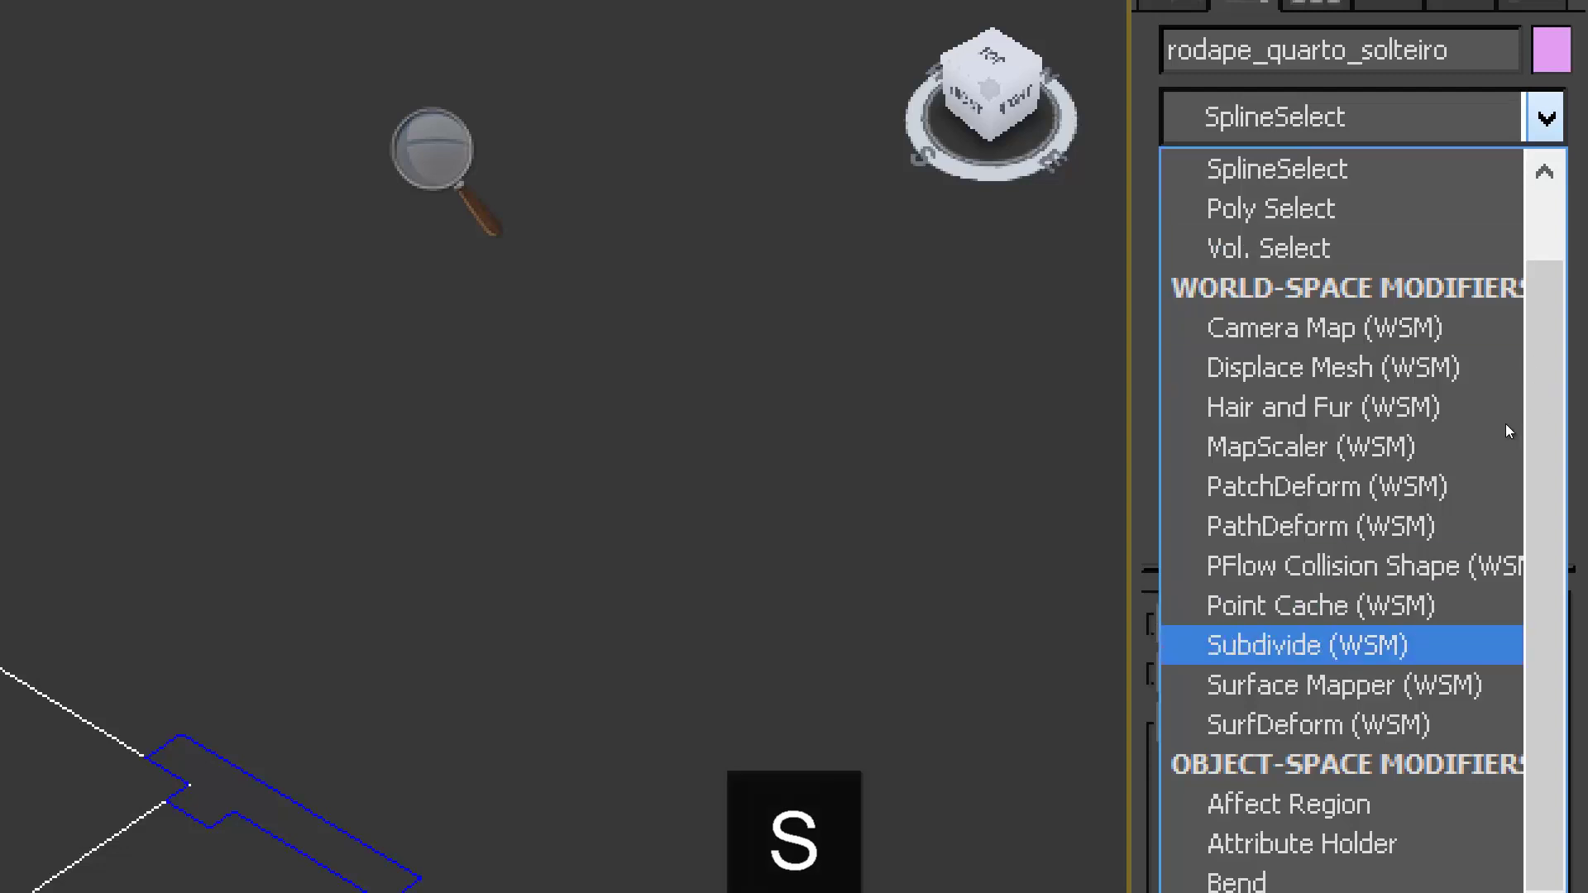
{"action": "key", "text": "s"}
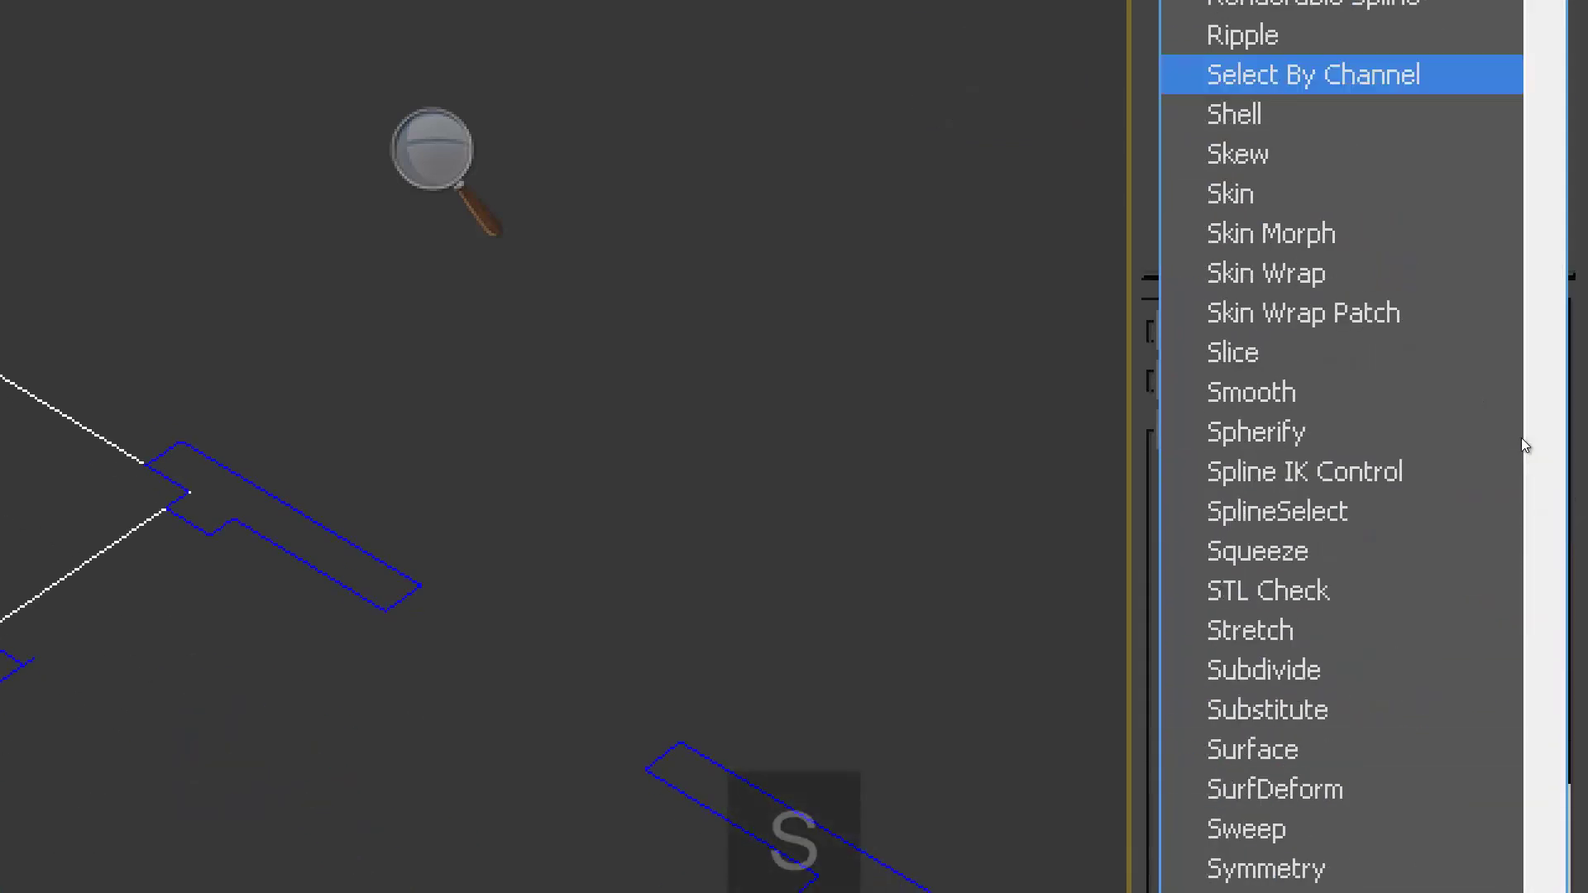
{"action": "key", "text": "s"}
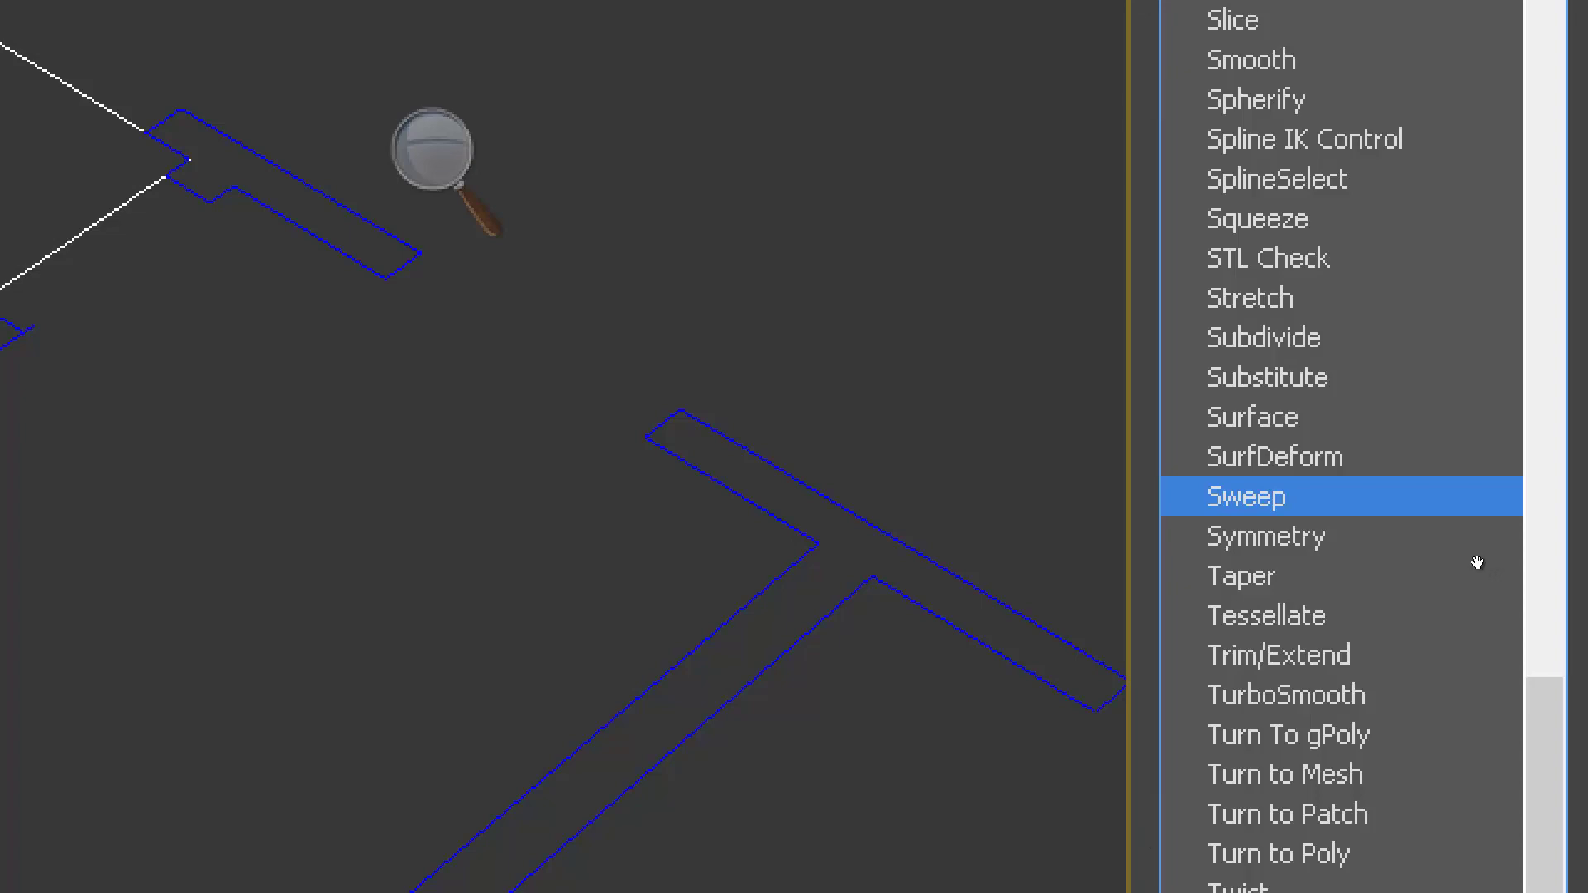
{"action": "left_click", "coordinate": [1480, 496]}
Step: Try the Bar and Channel built-in sections on the skirting sweep, viewed close up at the door jamb corner
{"action": "middle_click_drag", "start_coordinate": [1273, 526], "coordinate": [1338, 533], "text": "alt"}
{"action": "middle_click_drag", "start_coordinate": [1133, 525], "coordinate": [1127, 577], "text": "alt"}
{"action": "scroll", "coordinate": [1205, 568], "scroll_direction": "up", "scroll_amount": 5}
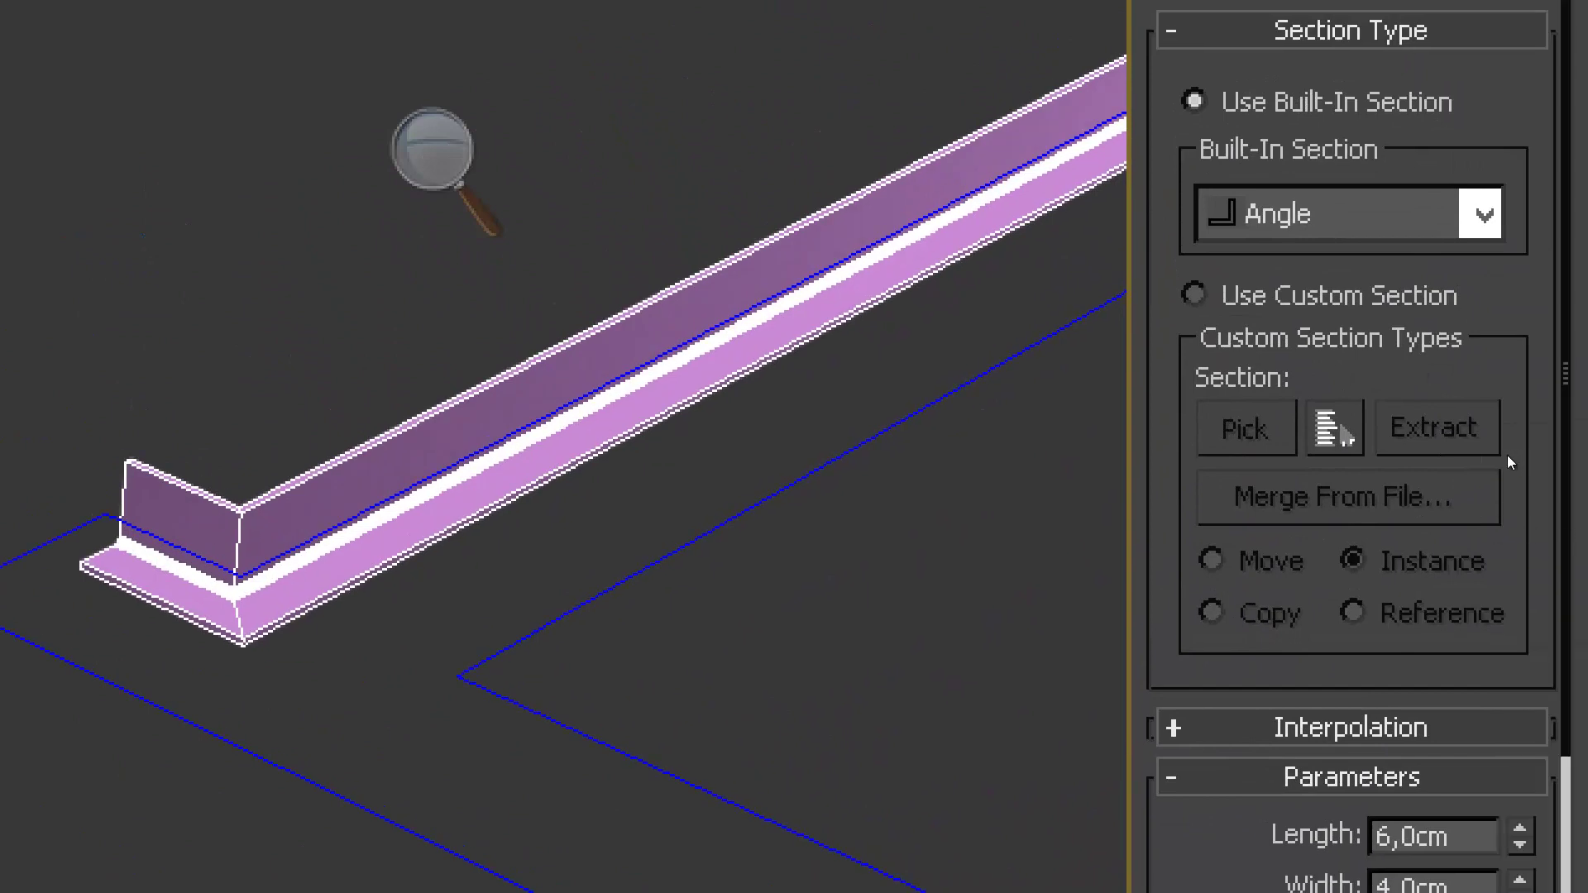
{"action": "left_click", "coordinate": [1356, 214]}
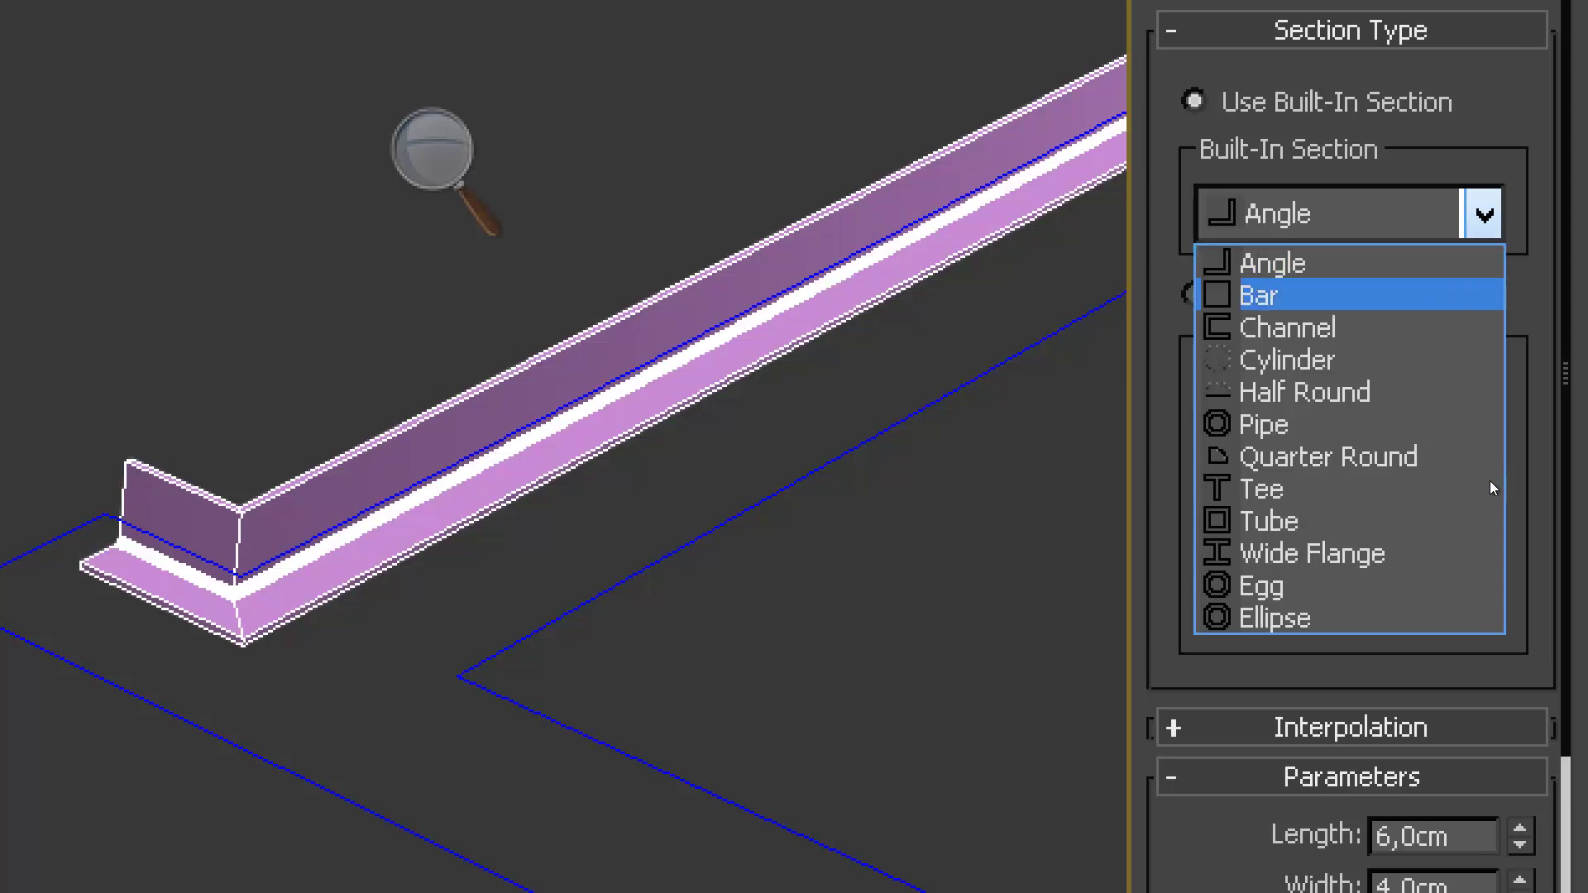
{"action": "left_click", "coordinate": [1463, 295]}
{"action": "left_click", "coordinate": [1484, 214]}
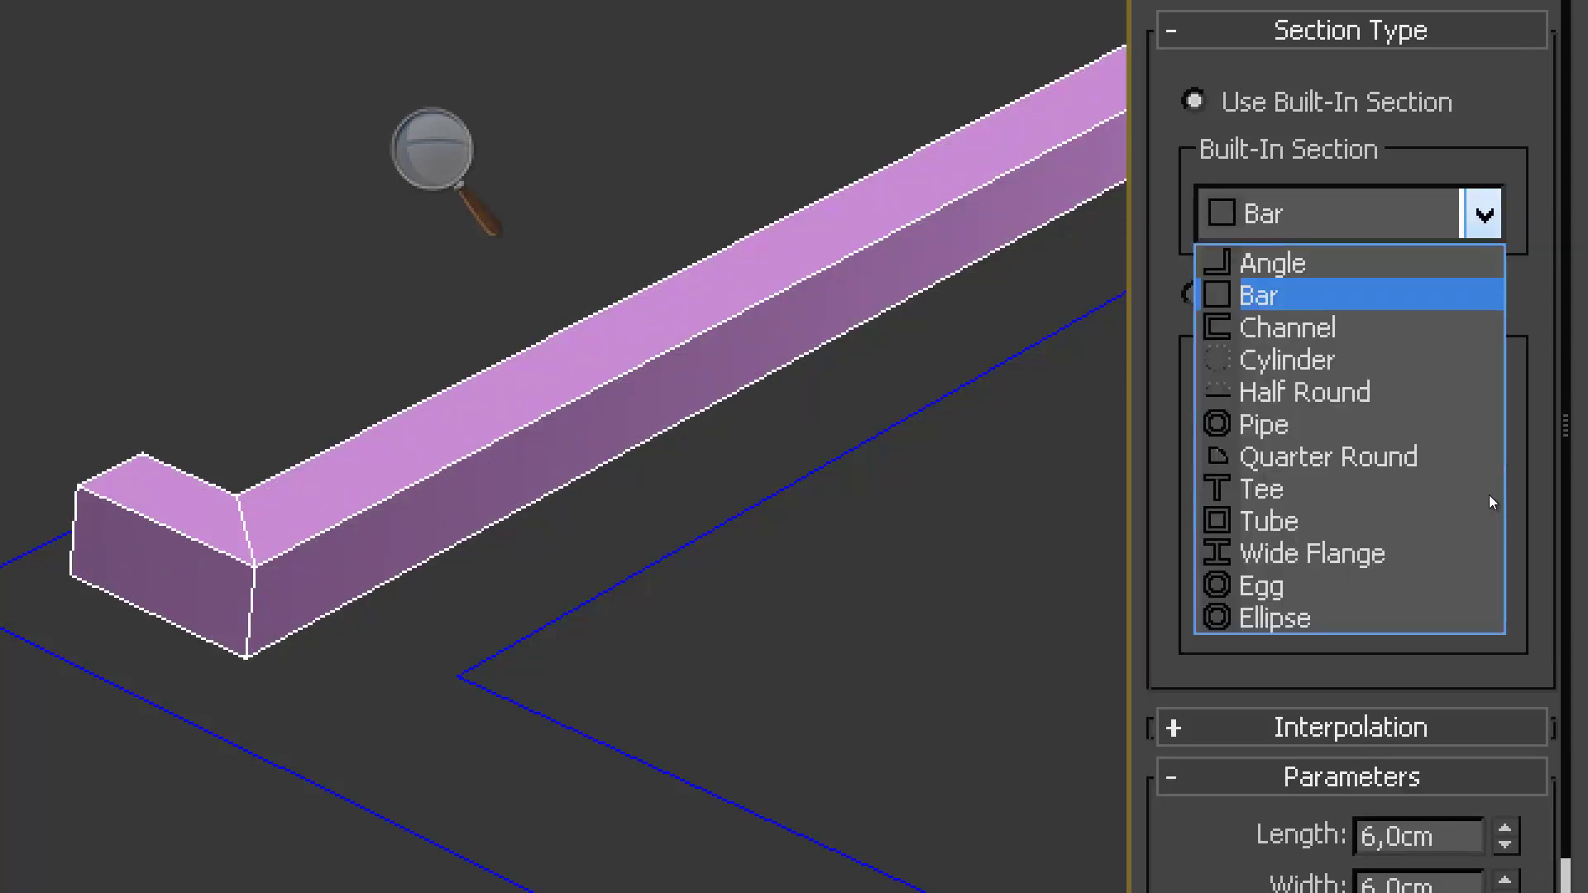
{"action": "left_click", "coordinate": [1468, 328]}
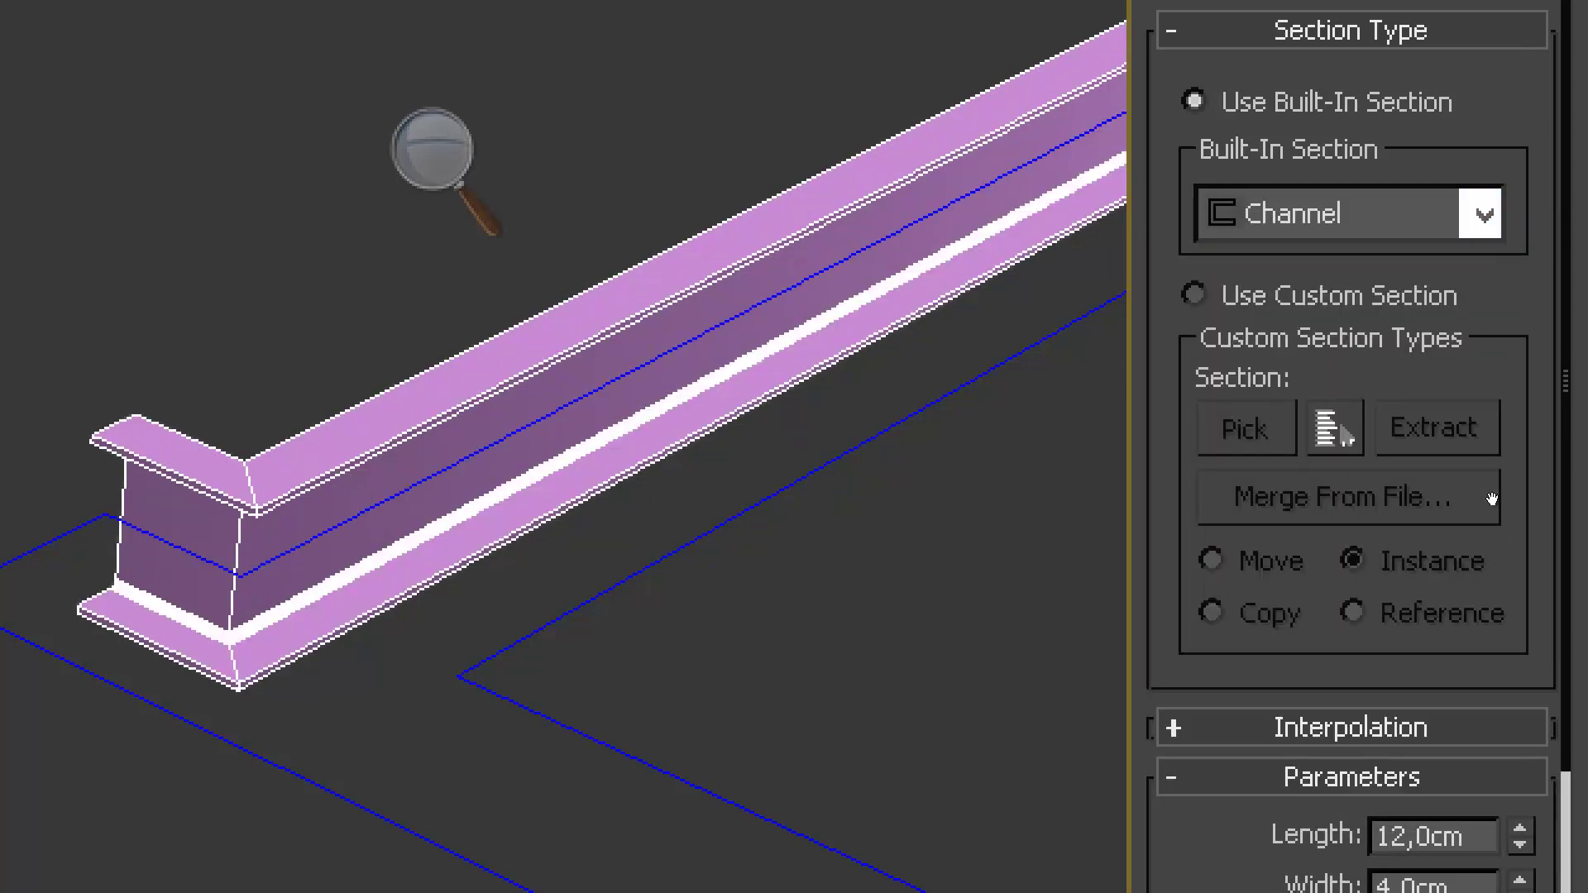
Step: Try the Cylinder, Half Round and Pipe built-in sections on the skirting sweep
{"action": "left_click", "coordinate": [1484, 215]}
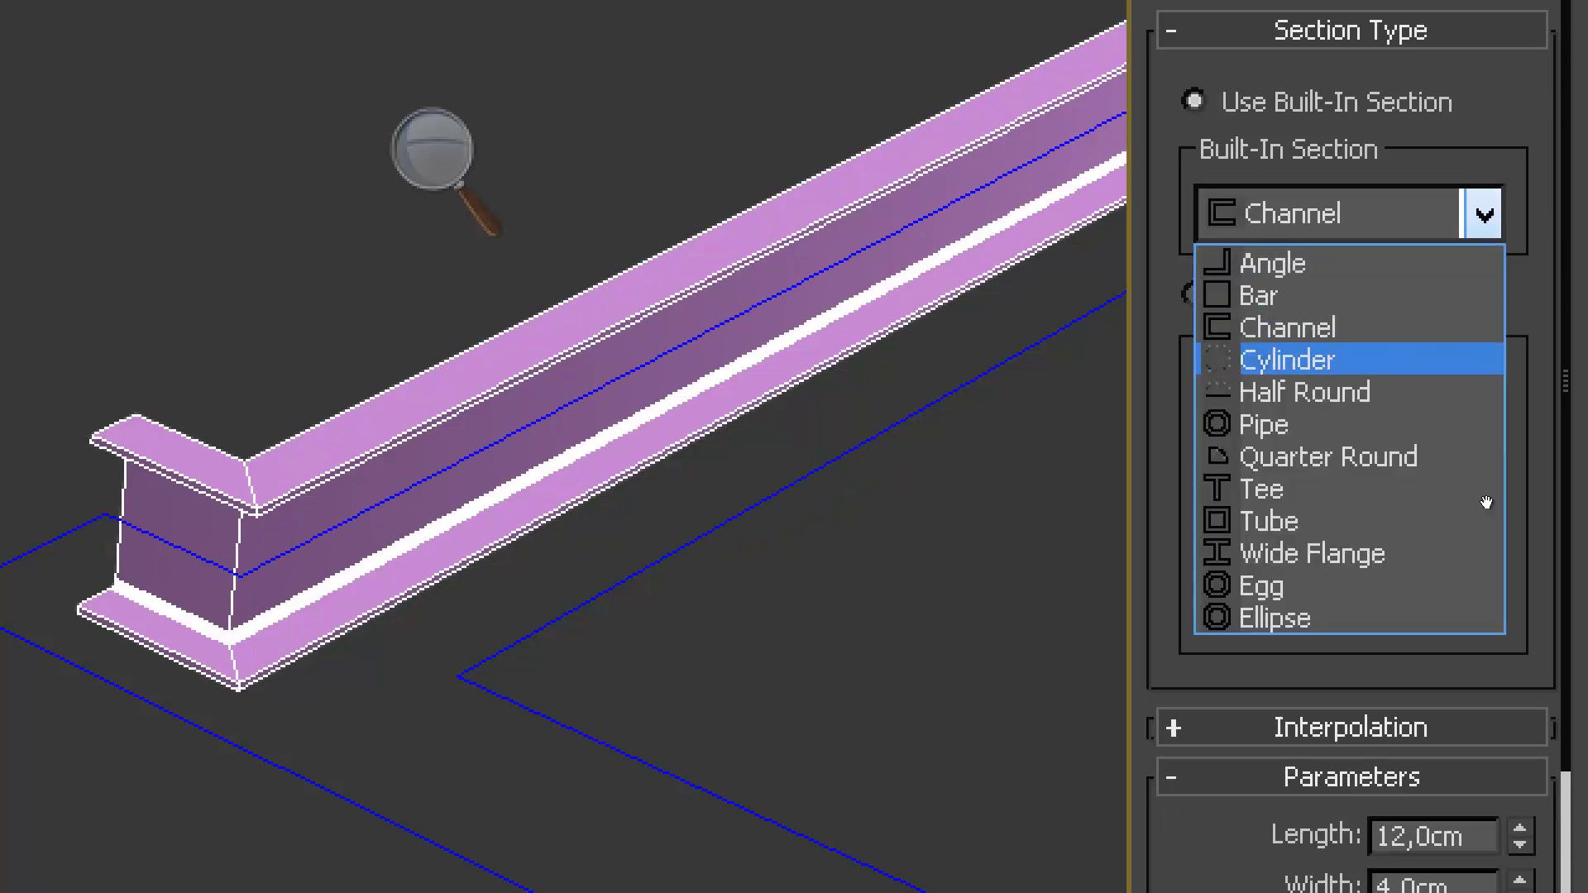
{"action": "left_click", "coordinate": [1460, 358]}
{"action": "left_click", "coordinate": [1485, 215]}
{"action": "left_click", "coordinate": [1463, 392]}
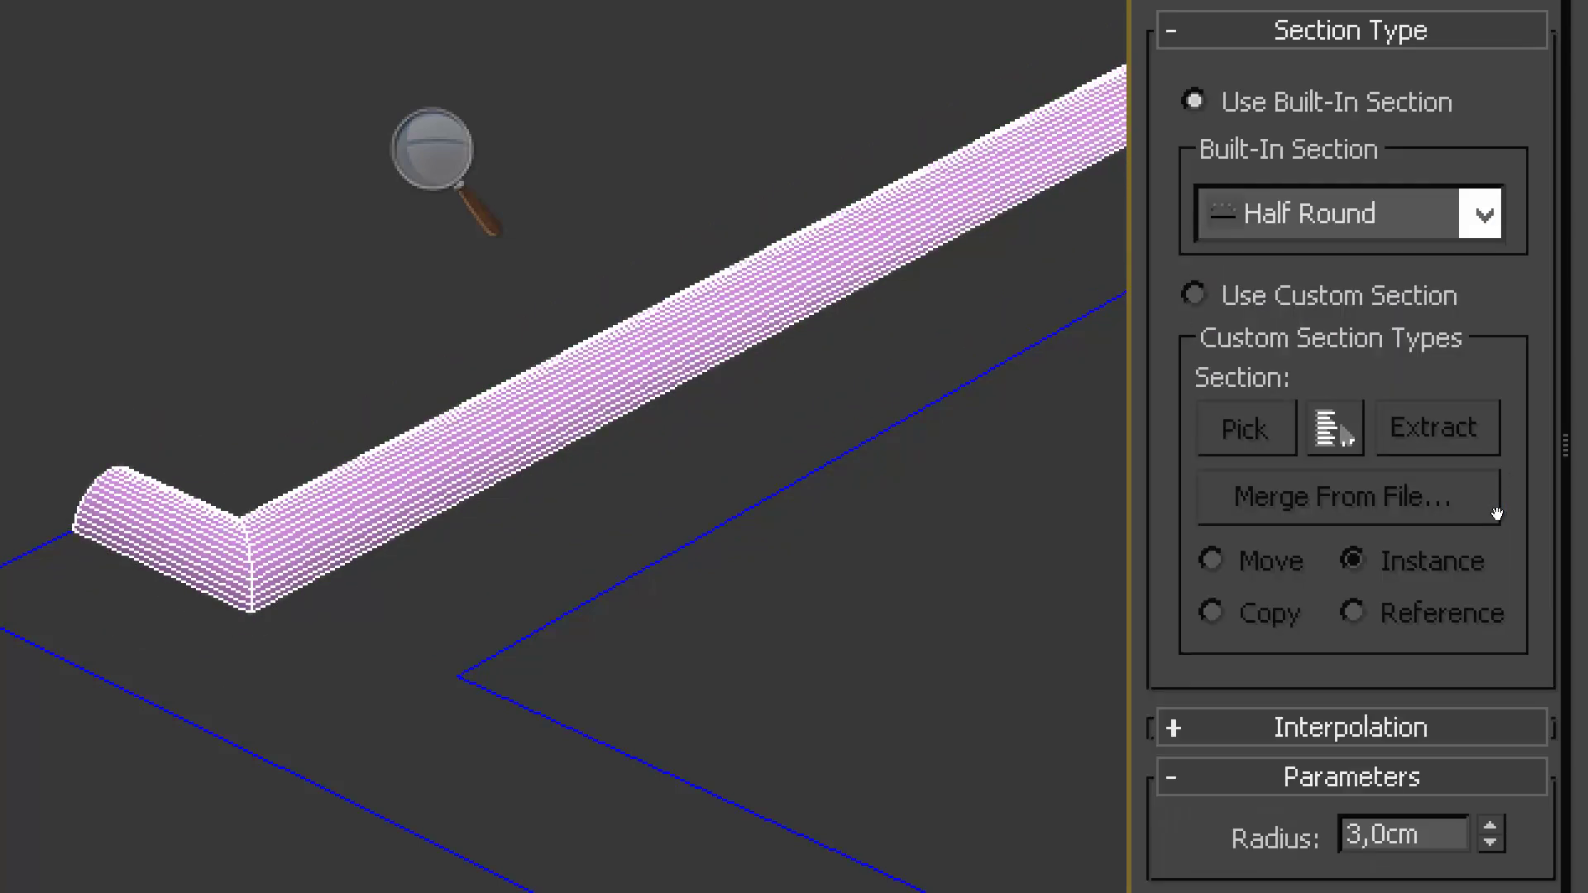
{"action": "left_click", "coordinate": [1484, 214]}
{"action": "left_click", "coordinate": [1464, 422]}
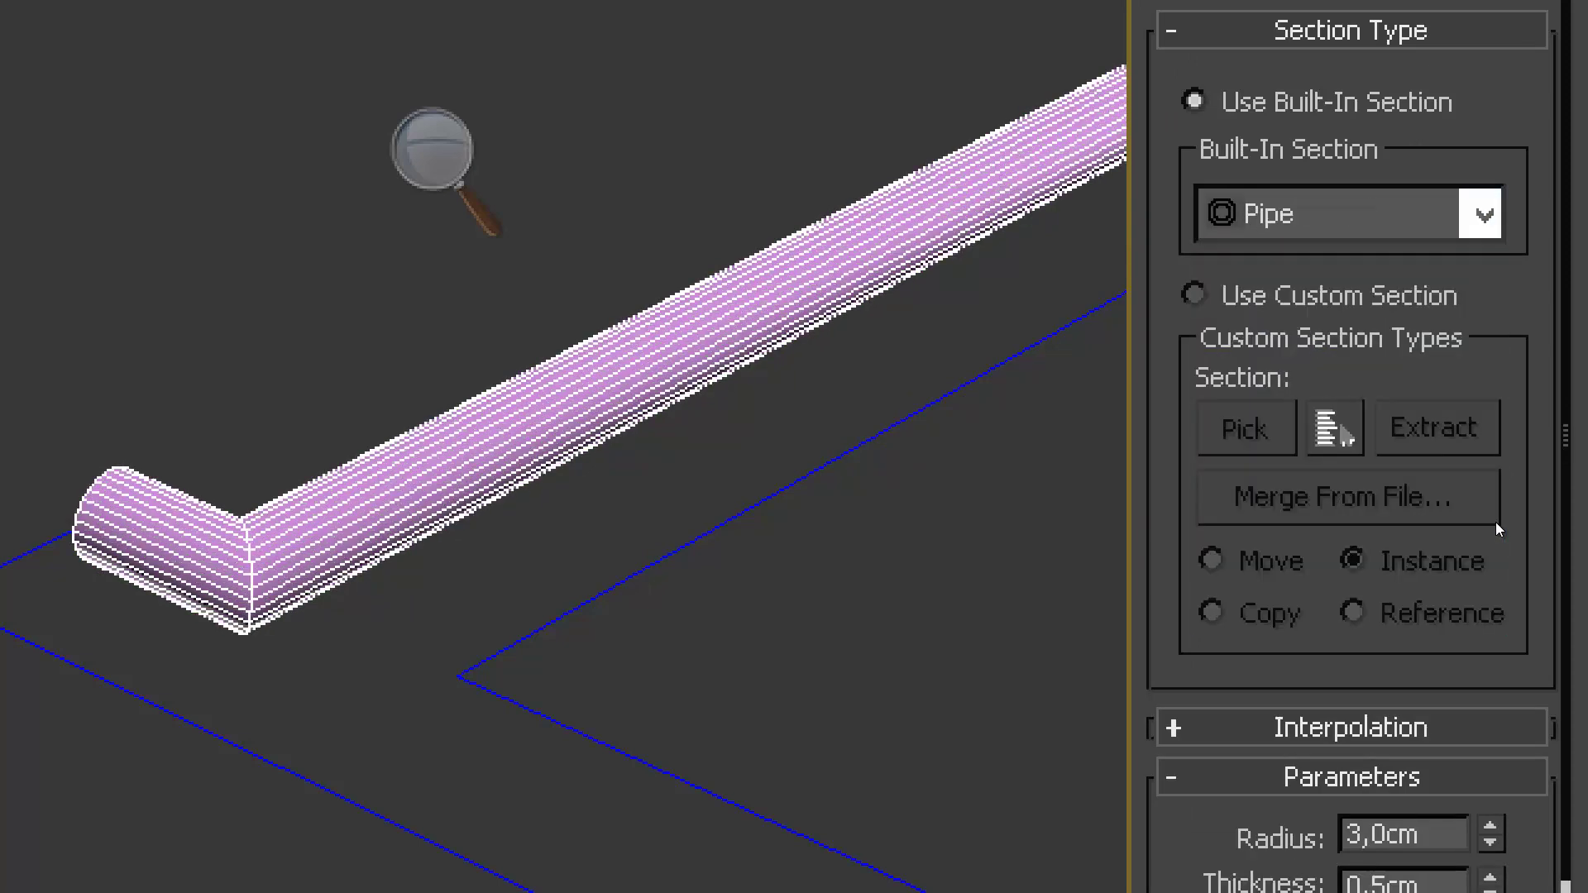
Step: Inspect the open end of the swept skirting, and change its built-in section to Quarter Round and then Tee
{"action": "mouse_move", "coordinate": [1179, 597]}
{"action": "middle_mouse_down"}
{"action": "mouse_move", "coordinate": [1311, 604]}
{"action": "mouse_move", "coordinate": [1298, 599]}
{"action": "mouse_move", "coordinate": [1361, 578]}
{"action": "mouse_move", "coordinate": [1147, 585]}
{"action": "mouse_move", "coordinate": [1046, 649]}
{"action": "mouse_move", "coordinate": [1108, 638]}
{"action": "mouse_move", "coordinate": [950, 776]}
{"action": "mouse_move", "coordinate": [1086, 691]}
{"action": "middle_mouse_up"}
{"action": "scroll", "coordinate": [1092, 580], "scroll_direction": "up", "scroll_amount": 5}
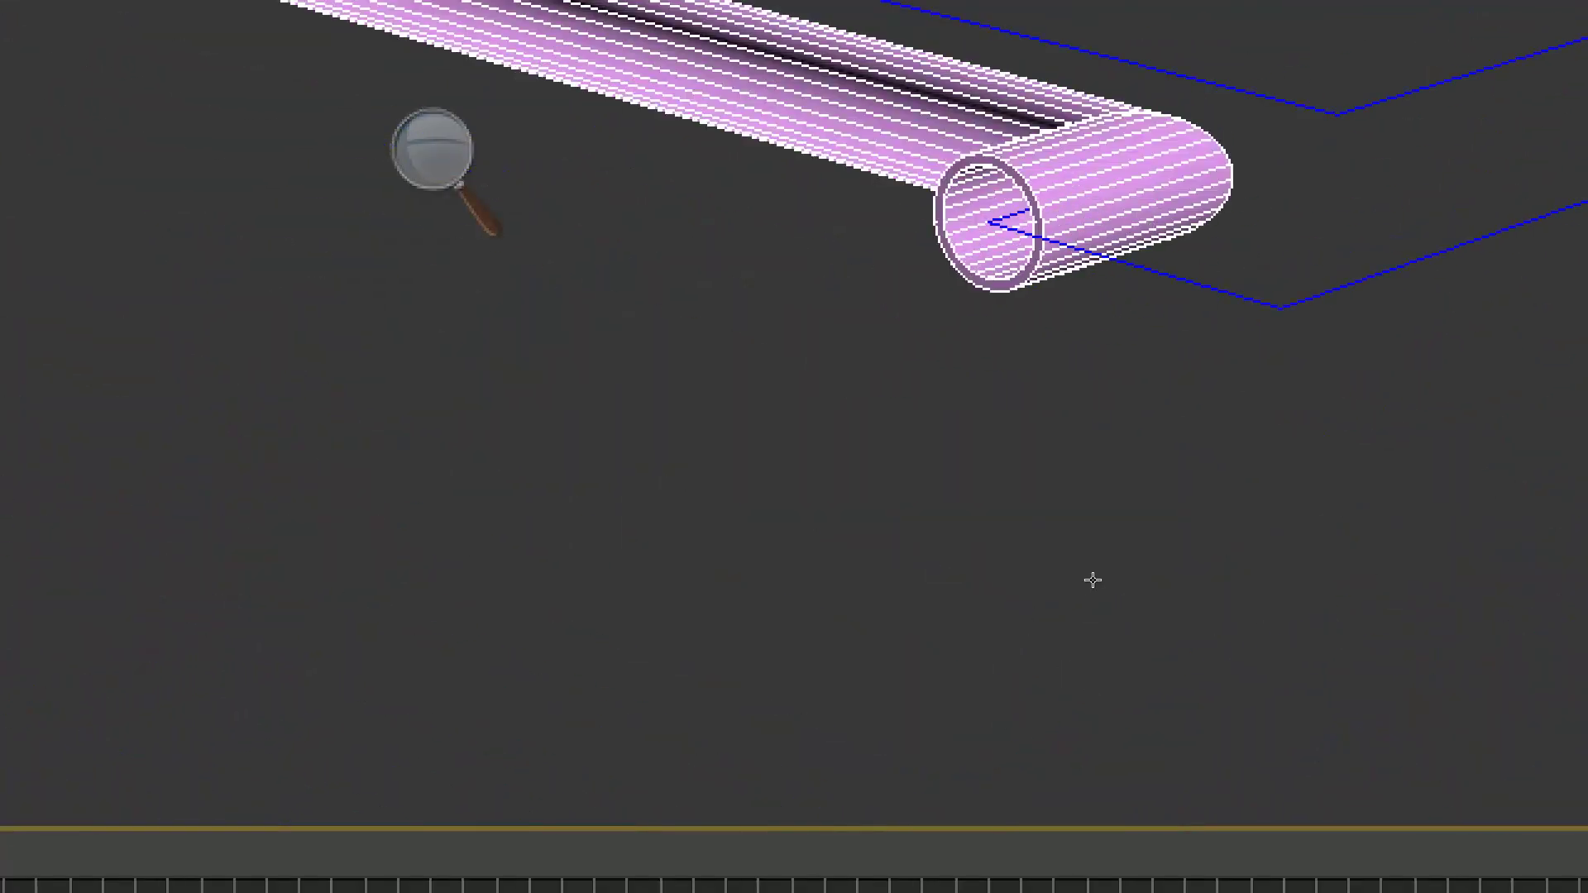
{"action": "middle_click_drag", "start_coordinate": [1084, 579], "coordinate": [1072, 601]}
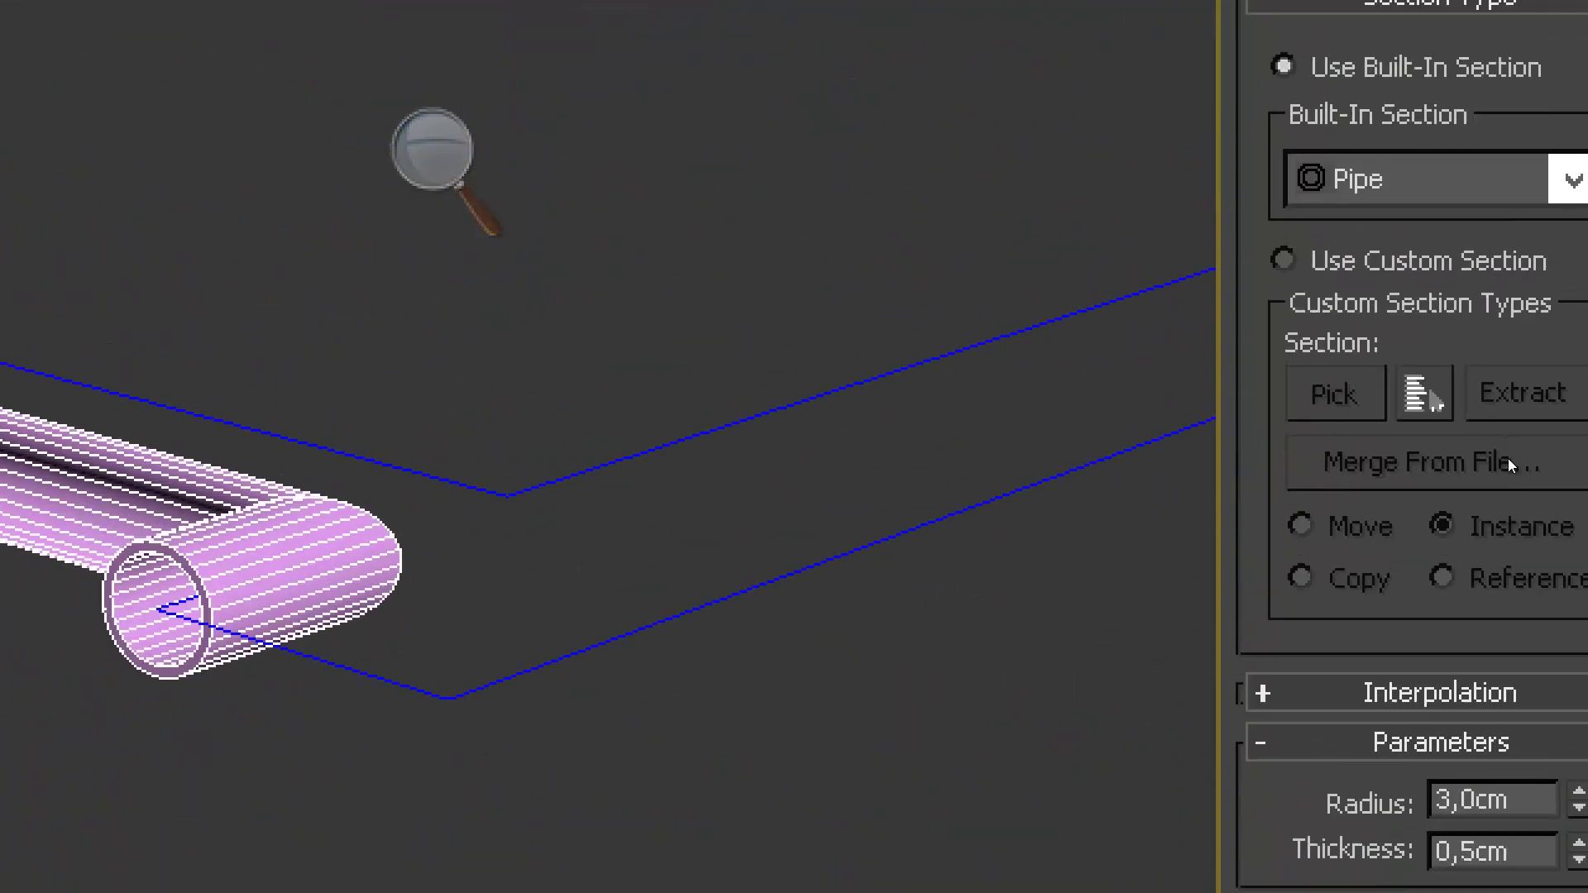
{"action": "left_click", "coordinate": [1508, 458]}
{"action": "left_click", "coordinate": [1513, 534]}
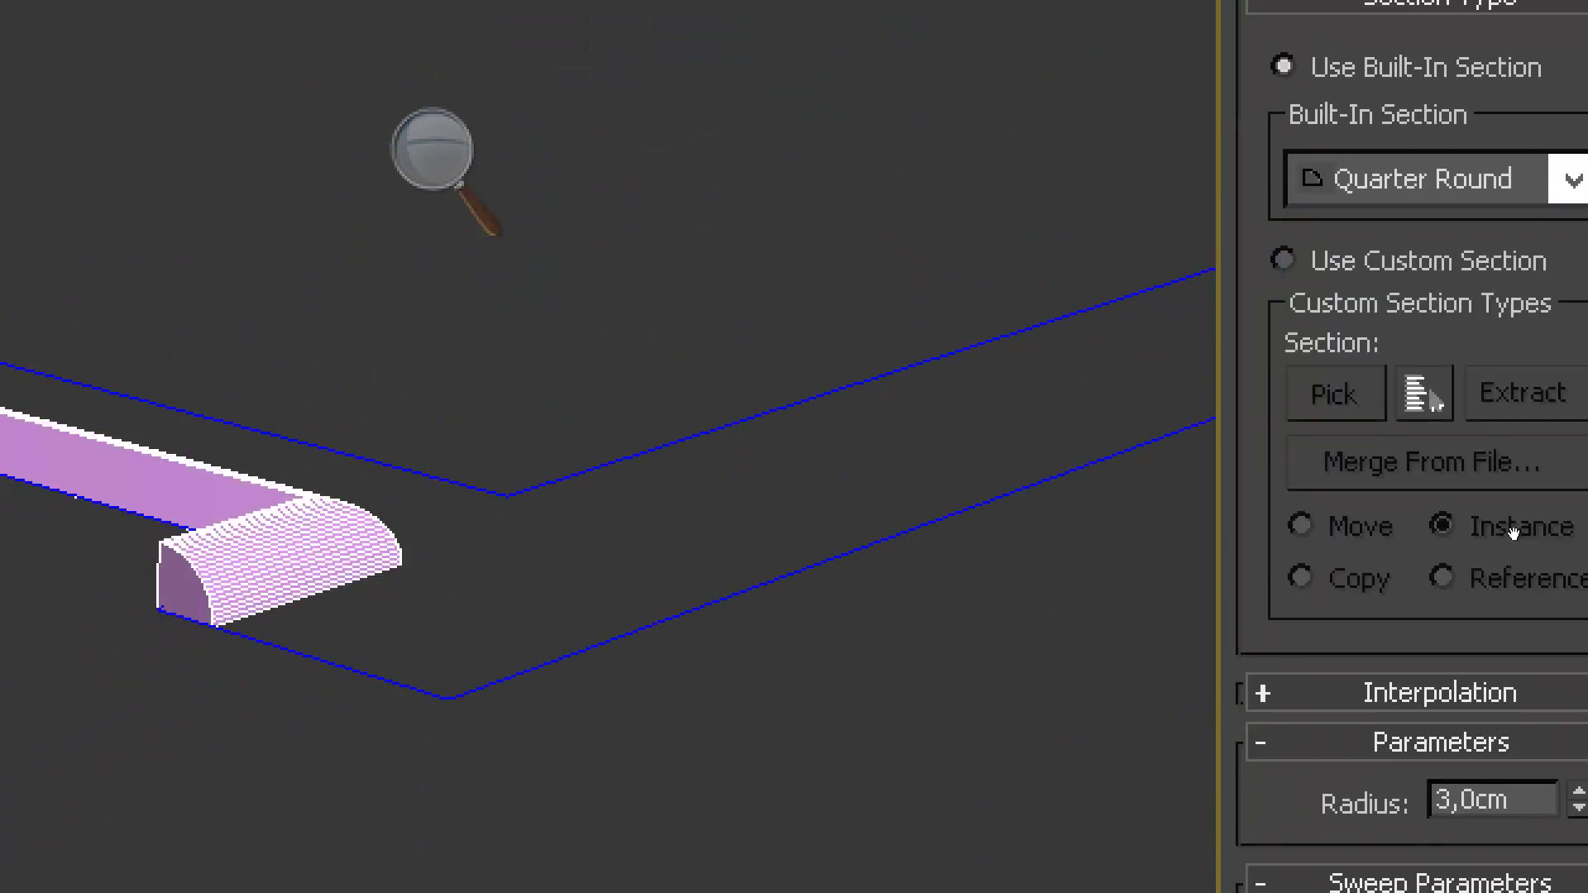
{"action": "left_click", "coordinate": [1510, 460]}
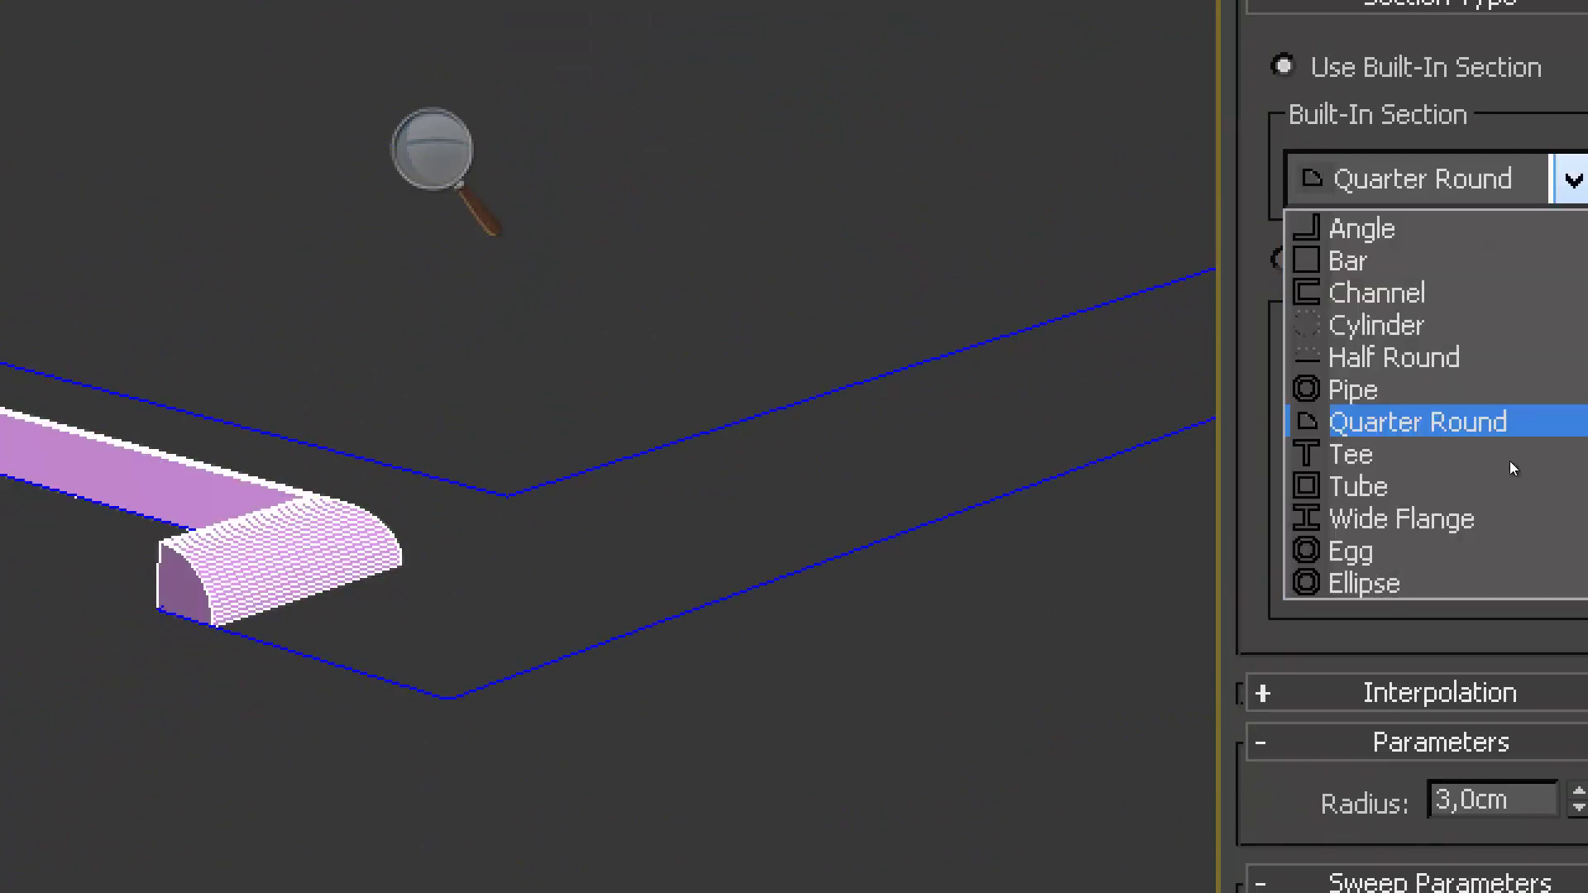
{"action": "left_click", "coordinate": [1500, 545]}
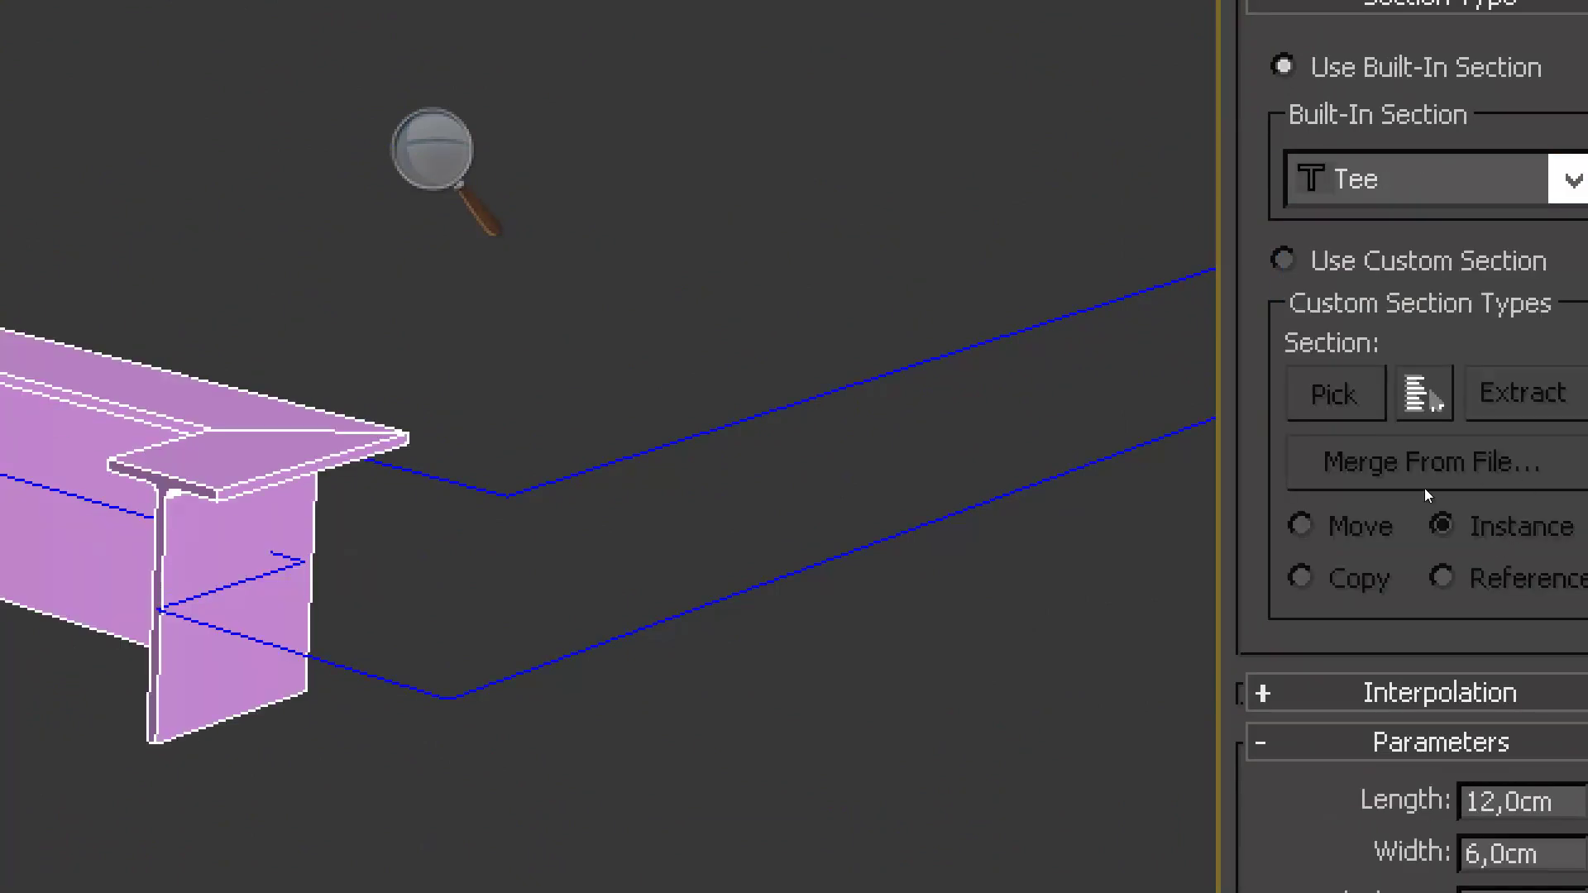
Step: Try the Tube built-in section on the skirting sweep, and set the section to Angle
{"action": "middle_click_drag", "start_coordinate": [1390, 515], "coordinate": [1257, 552], "text": "alt"}
{"action": "middle_click_drag", "start_coordinate": [1146, 470], "coordinate": [1165, 451]}
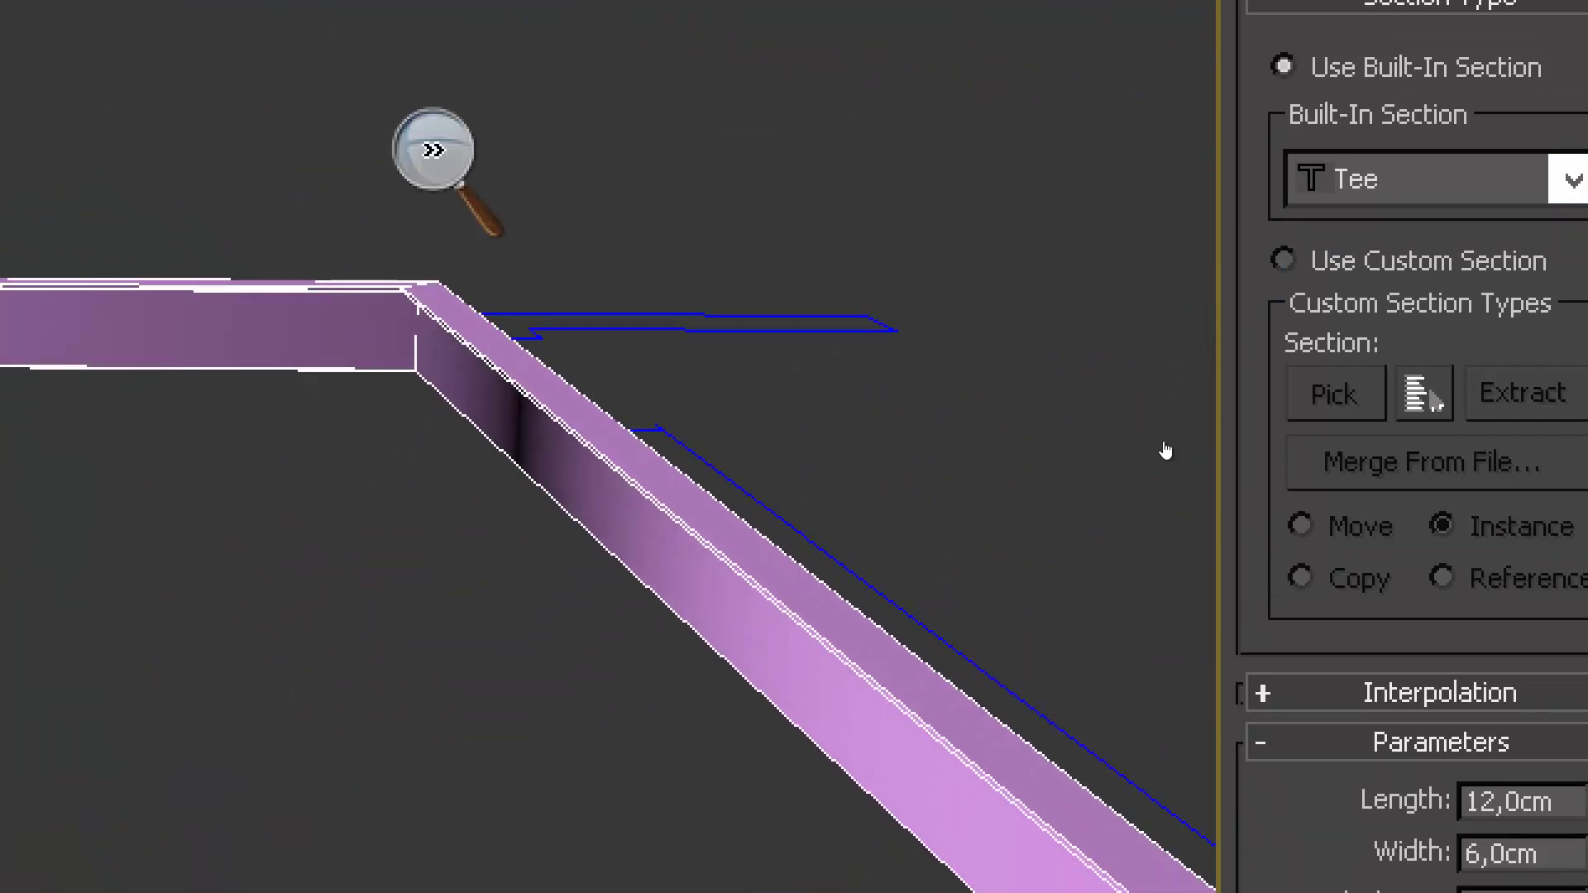
{"action": "key", "text": "super+minus"}
{"action": "middle_click_drag", "start_coordinate": [1237, 546], "coordinate": [1211, 512], "text": "alt"}
{"action": "left_click", "coordinate": [1470, 465]}
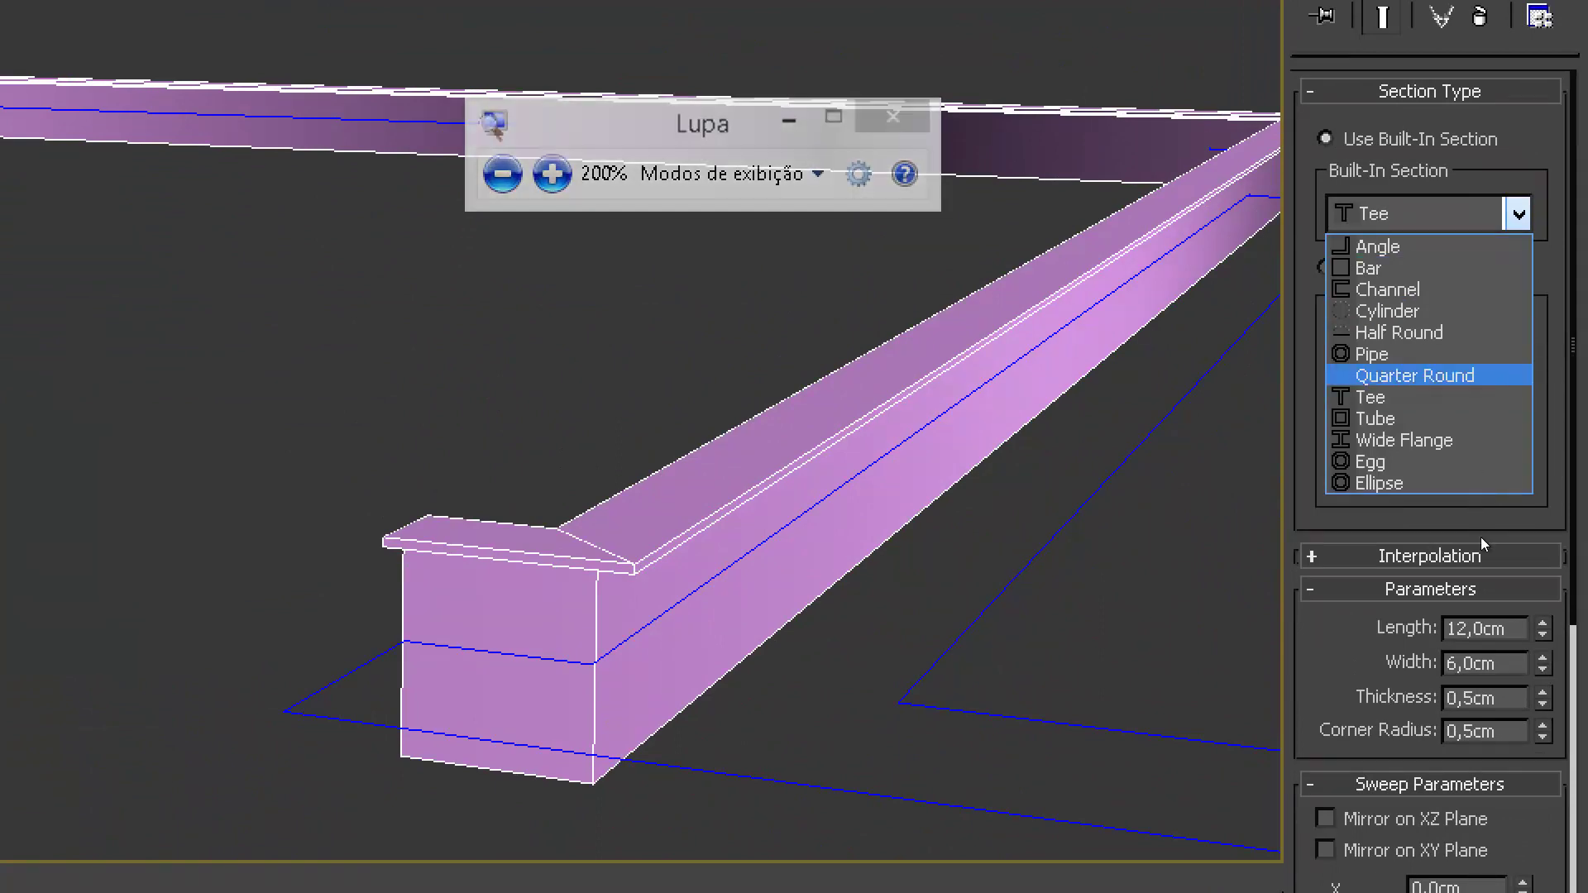
{"action": "left_click", "coordinate": [1486, 559]}
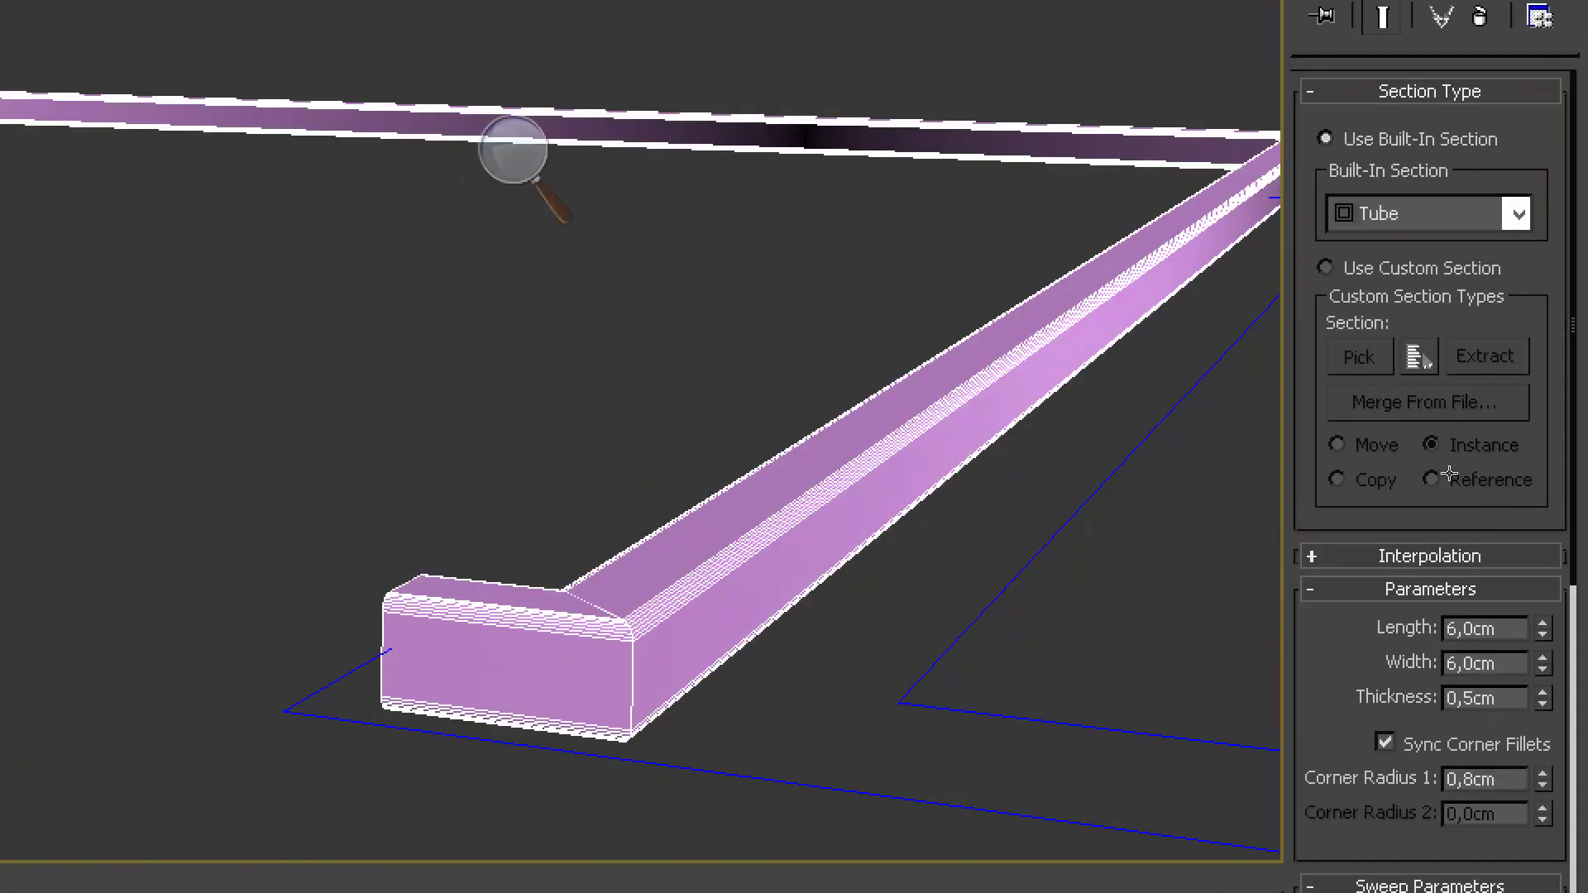
{"action": "left_click", "coordinate": [1499, 479]}
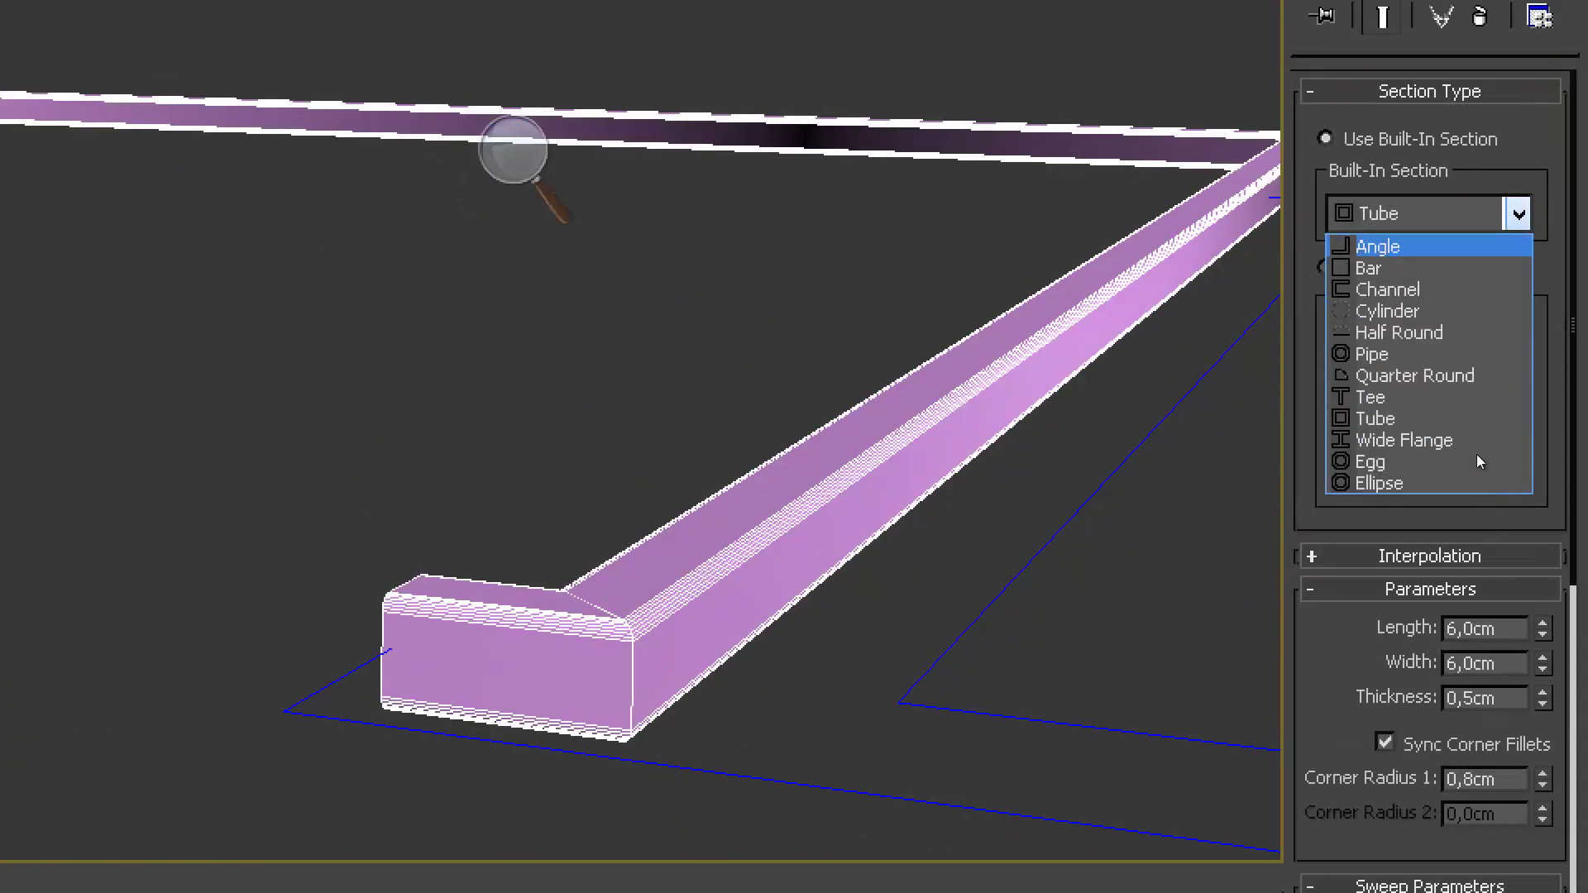
{"action": "left_click", "coordinate": [1486, 474]}
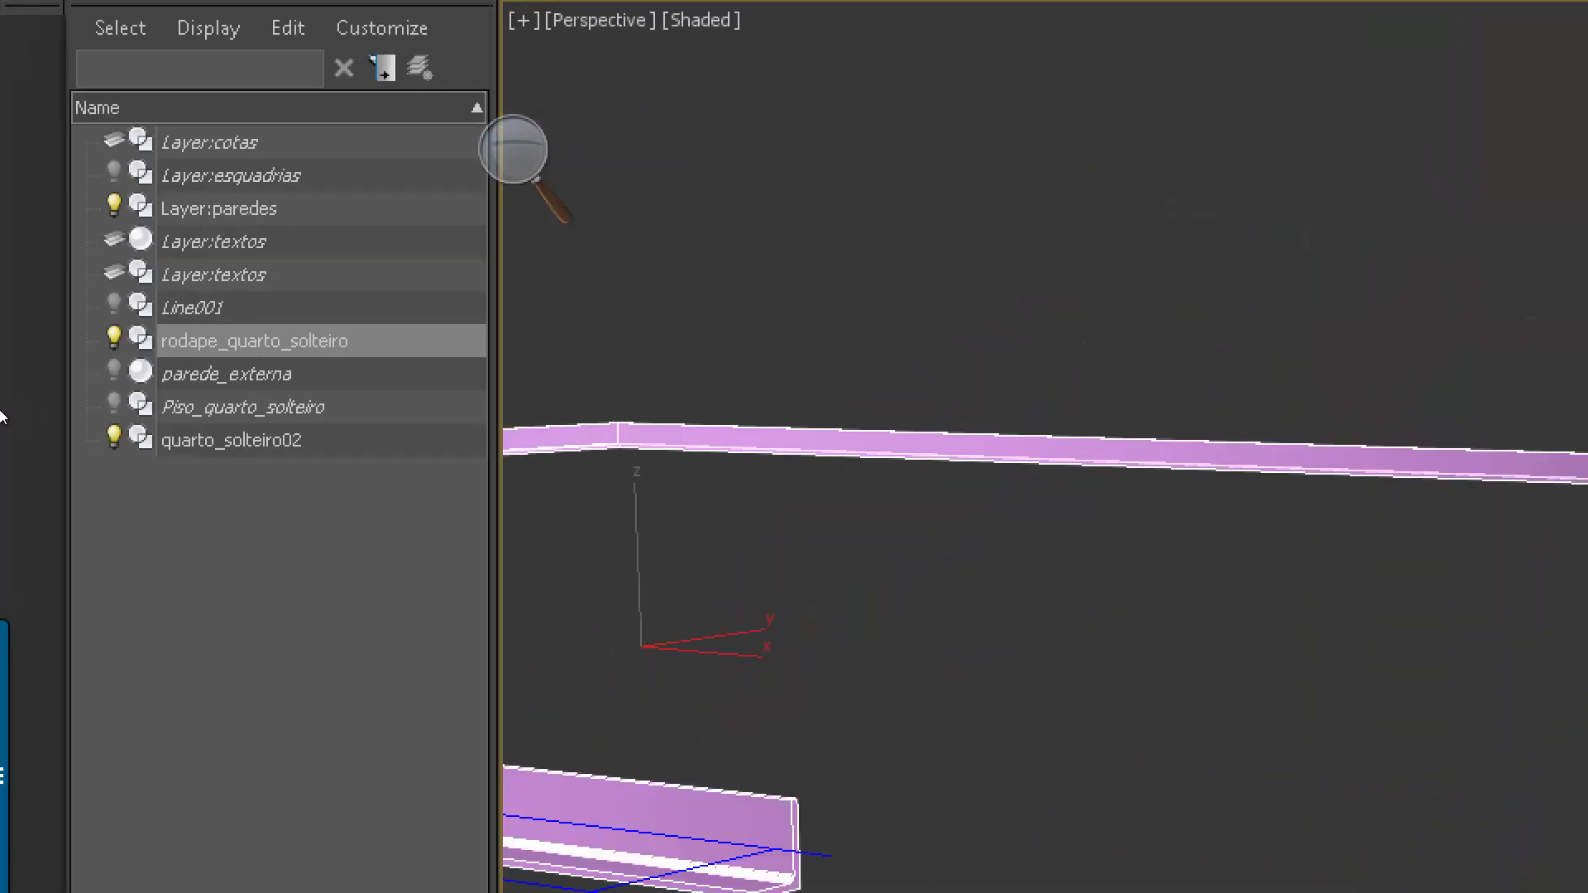
Step: Unhide the Piso_quarto_solteiro floor and show the skirting's open end at the floor corner with its sweep parameters
{"action": "left_click", "coordinate": [114, 403]}
{"action": "middle_click_drag", "start_coordinate": [531, 544], "coordinate": [475, 461]}
{"action": "middle_click_drag", "start_coordinate": [642, 518], "coordinate": [397, 429]}
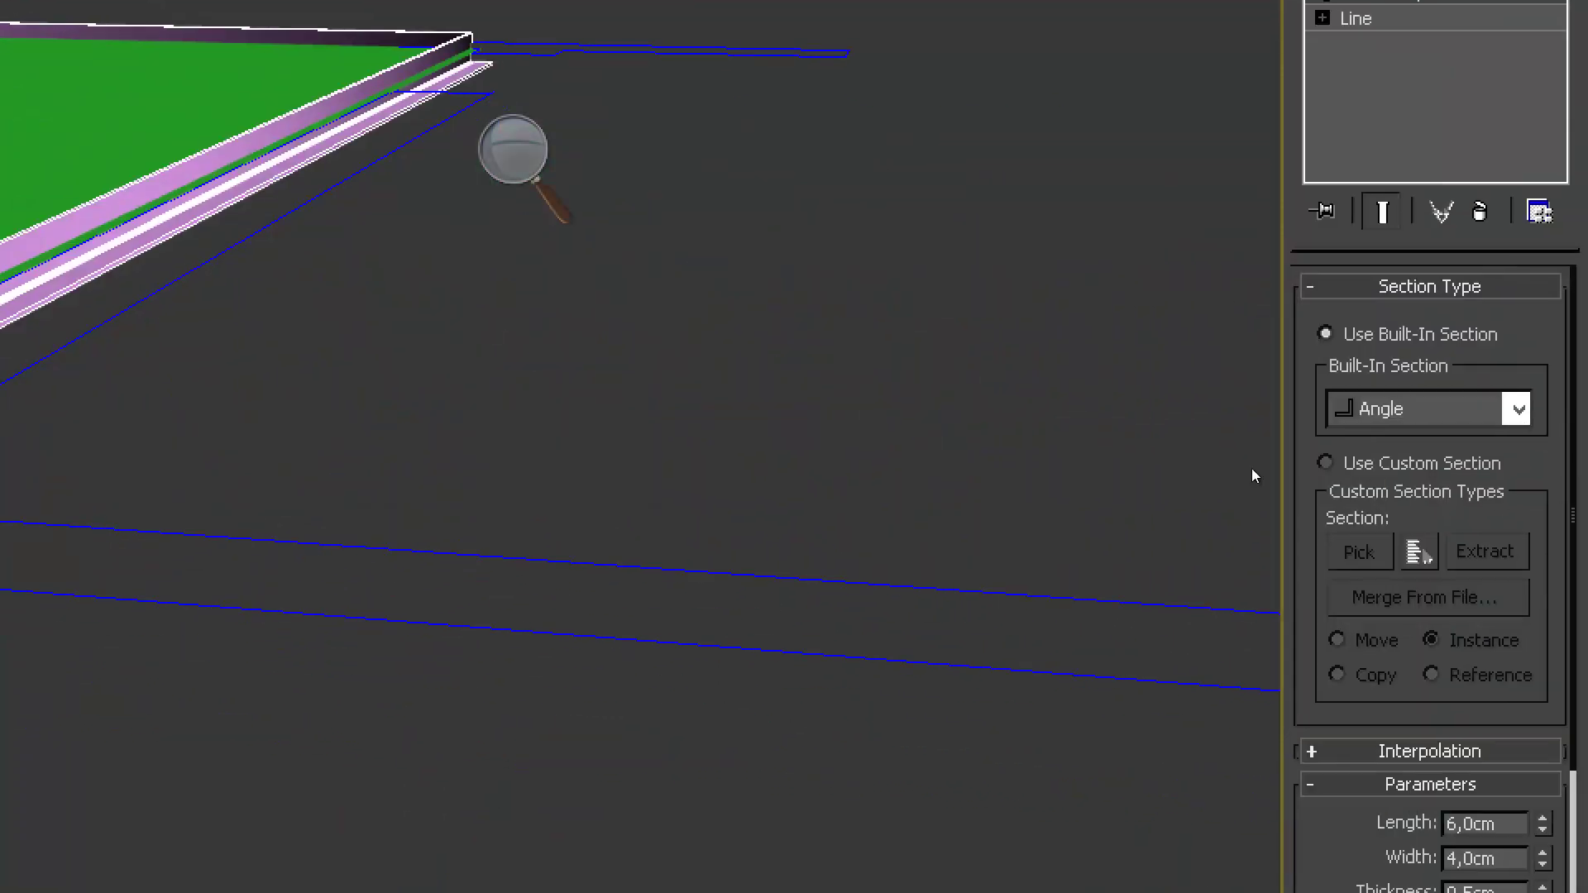
{"action": "middle_click_drag", "start_coordinate": [893, 440], "coordinate": [1327, 498]}
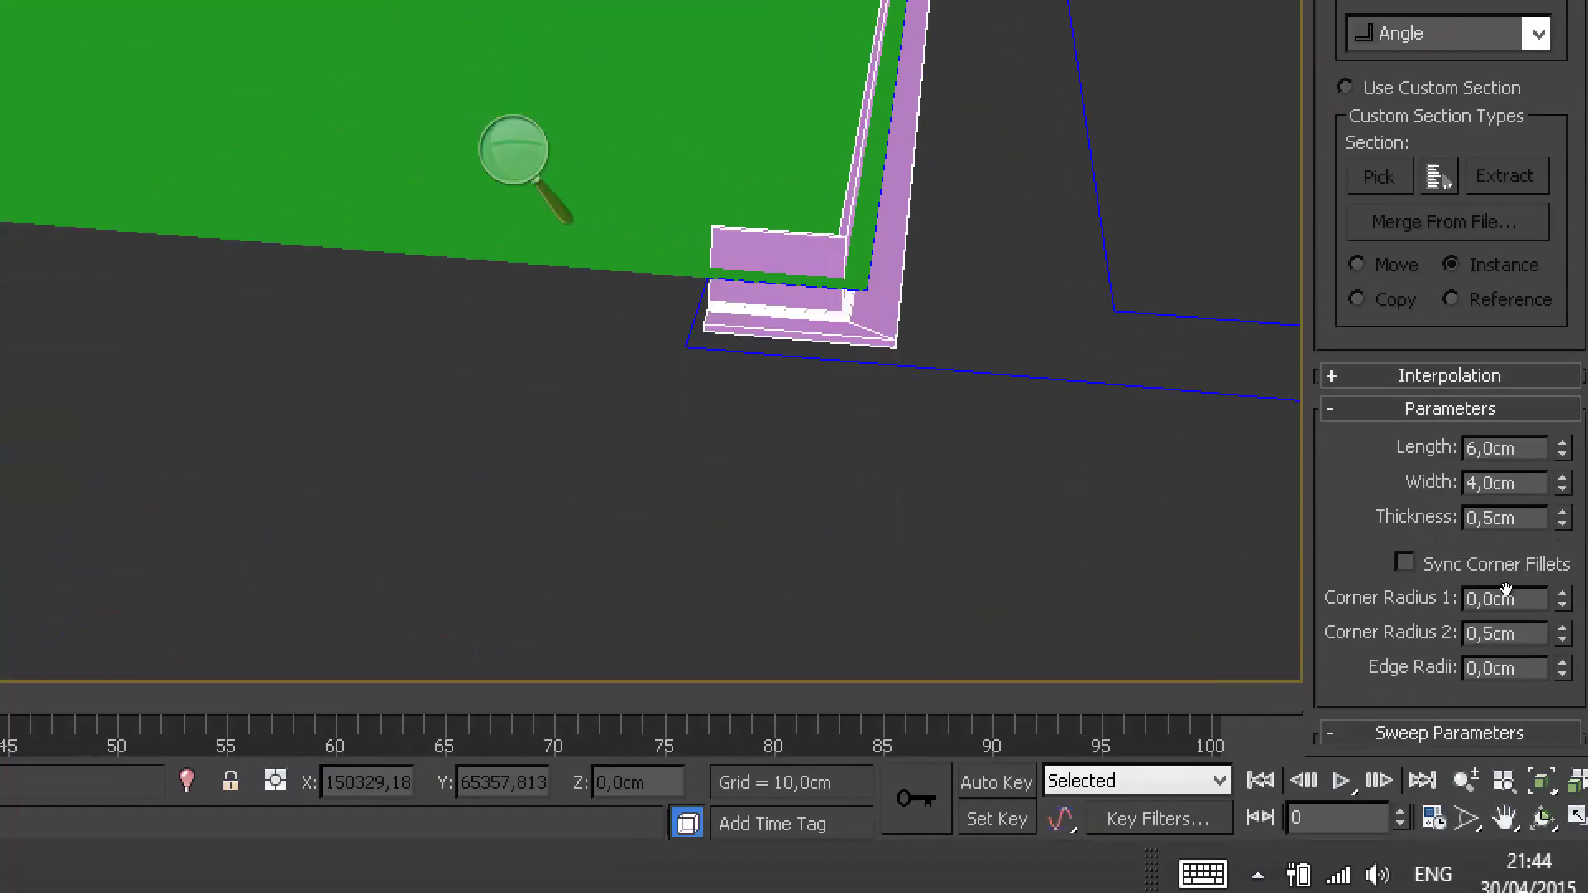
{"action": "scroll", "coordinate": [1565, 498], "scroll_direction": "down", "scroll_amount": 10}
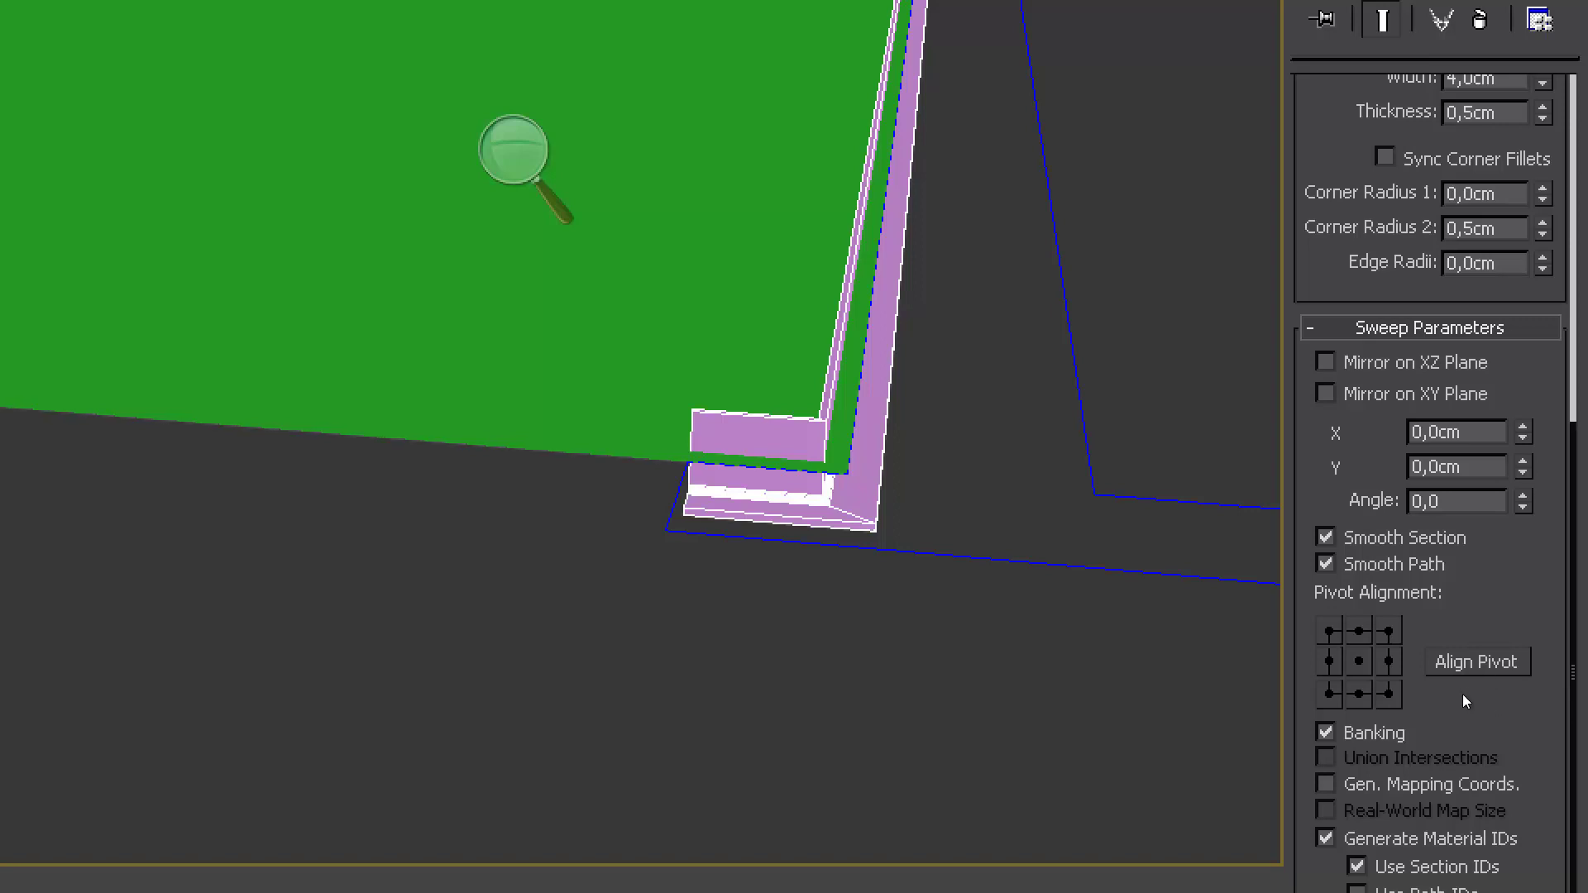
Step: Try different pivot alignments for the Angle section against the floor edge, ending on bottom-left
{"action": "key", "text": "ctrl+z"}
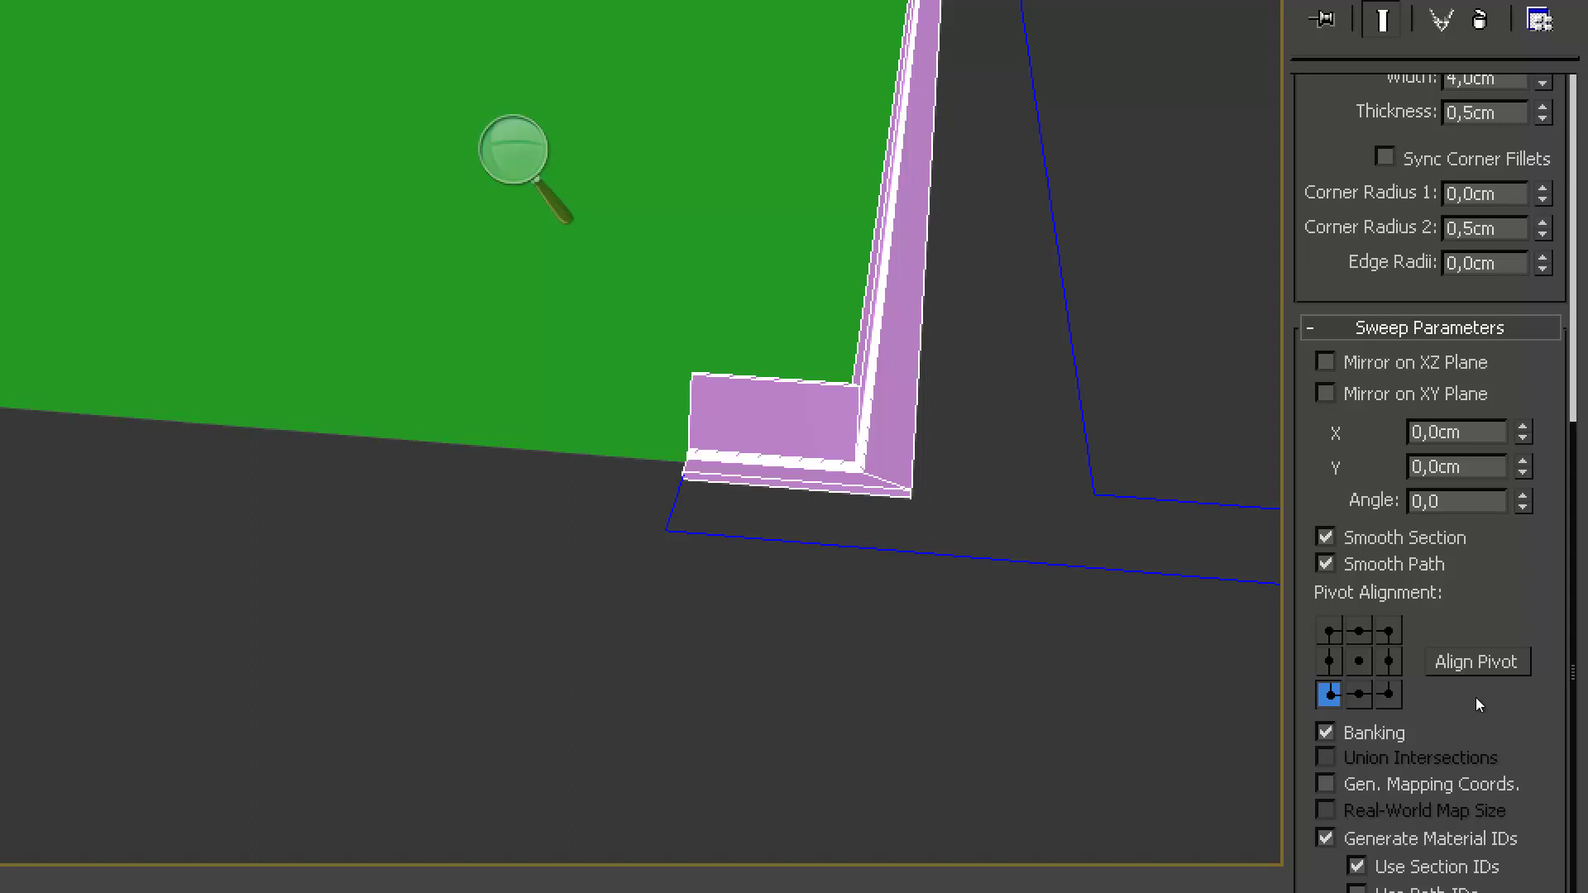
{"action": "left_click", "coordinate": [1388, 695]}
{"action": "left_click", "coordinate": [1359, 695]}
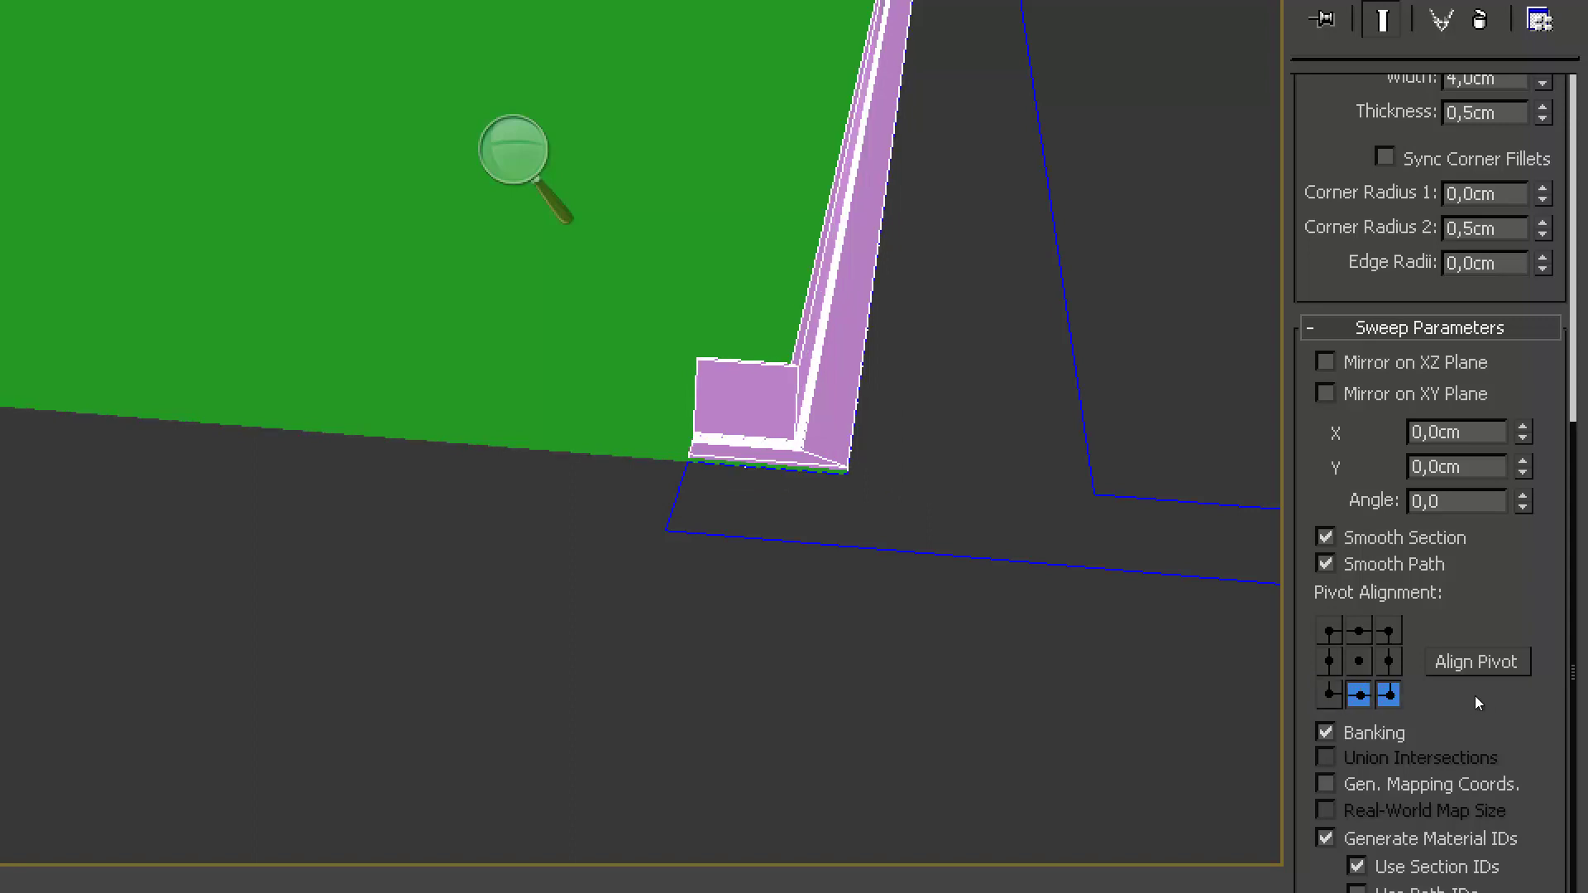
{"action": "left_click", "coordinate": [1358, 661]}
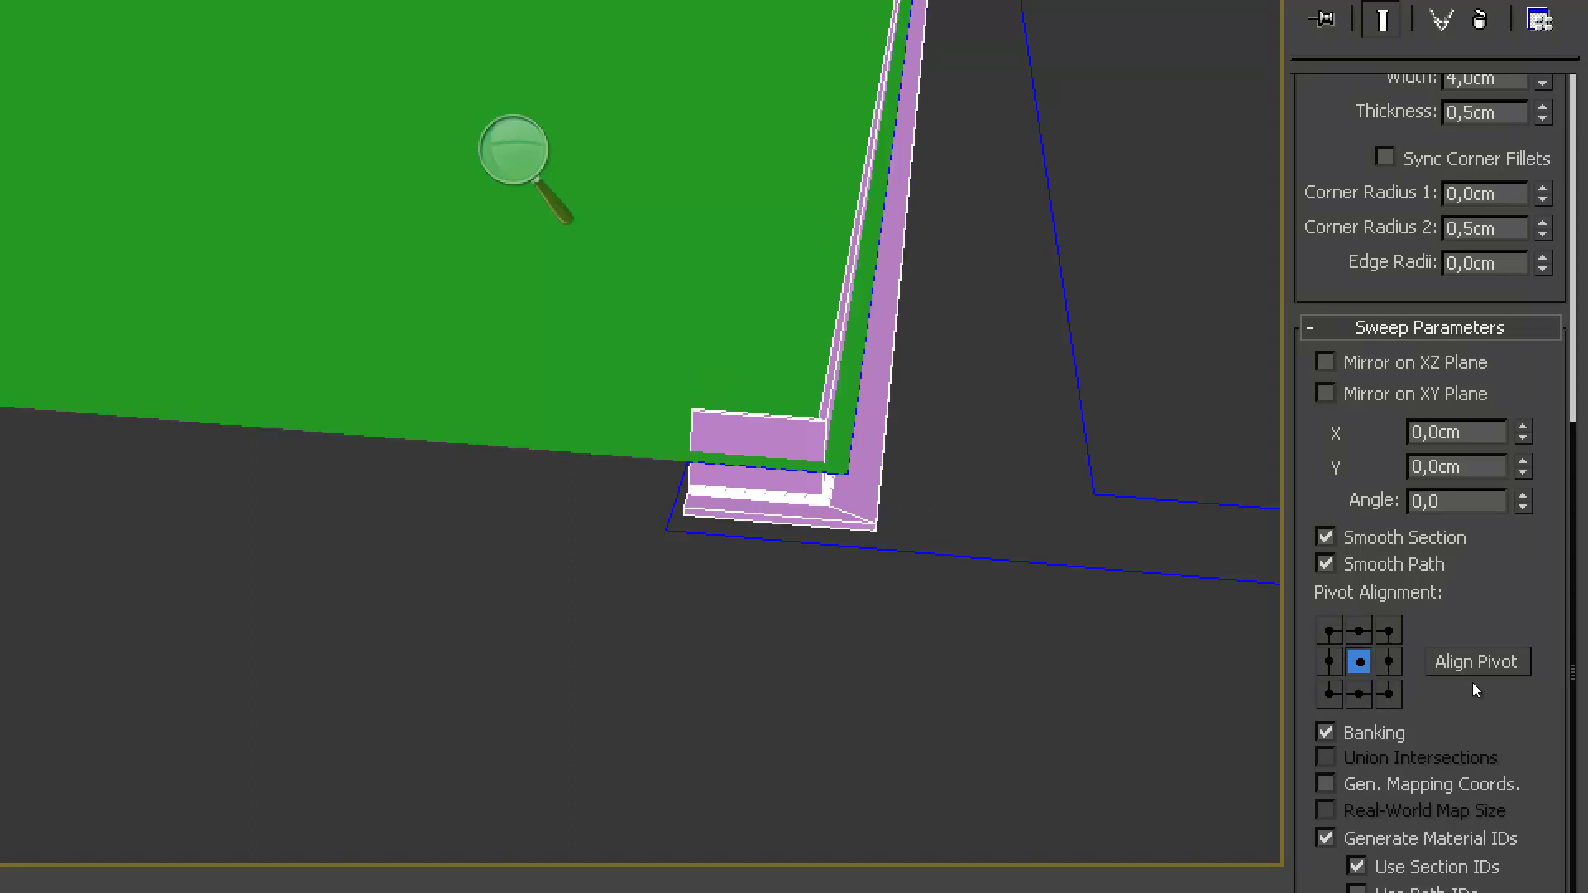
{"action": "left_click", "coordinate": [1329, 662]}
{"action": "left_click", "coordinate": [1329, 631]}
{"action": "left_click", "coordinate": [1358, 631]}
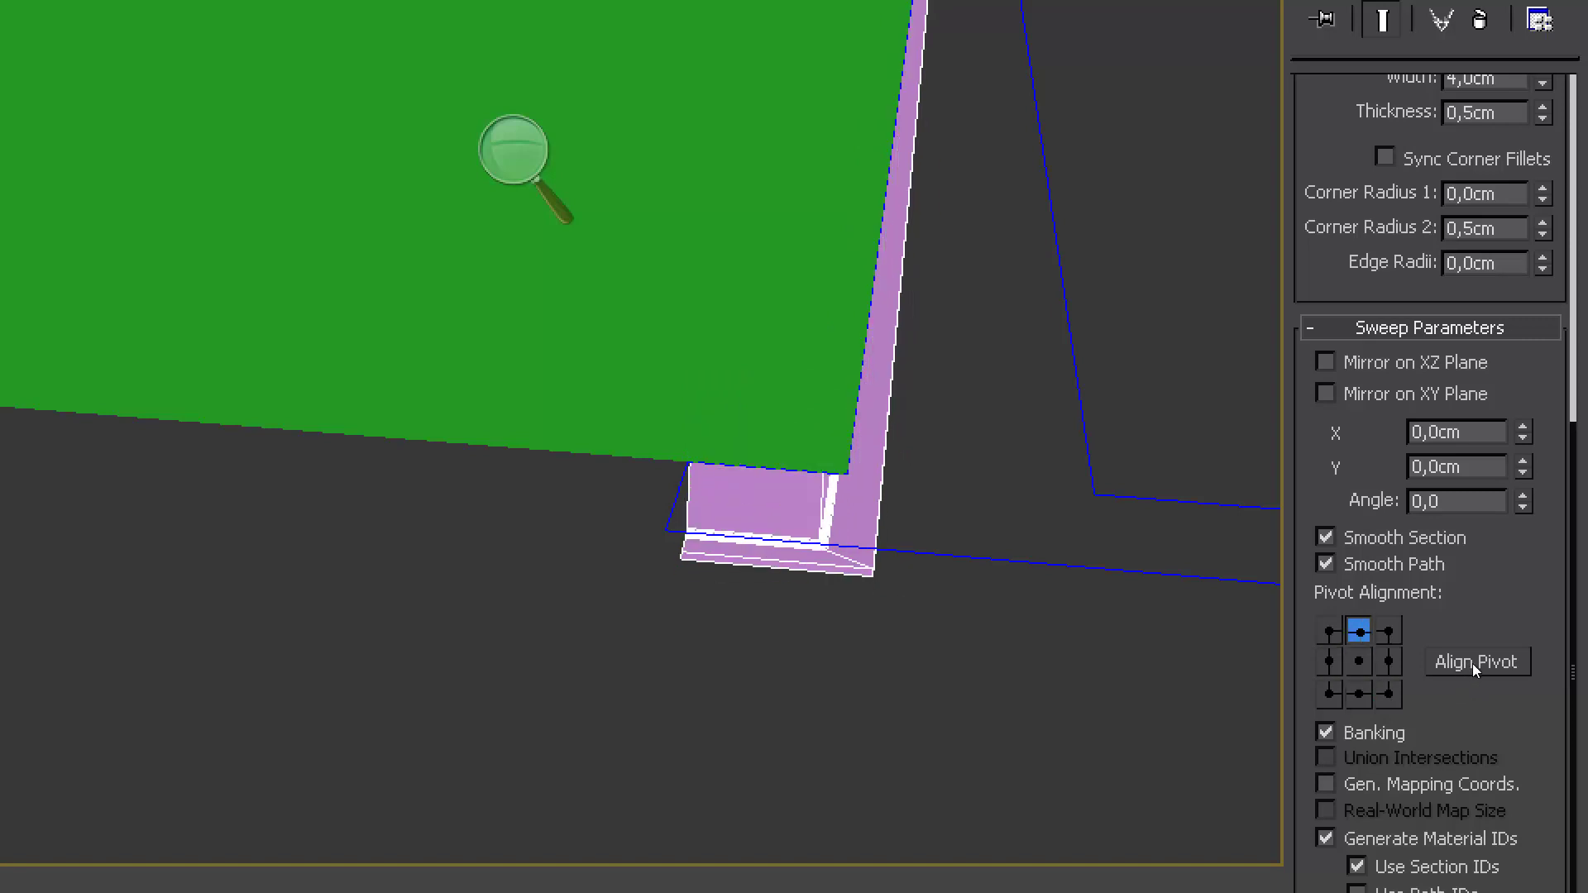
{"action": "left_click", "coordinate": [1389, 631]}
{"action": "left_click", "coordinate": [1328, 695]}
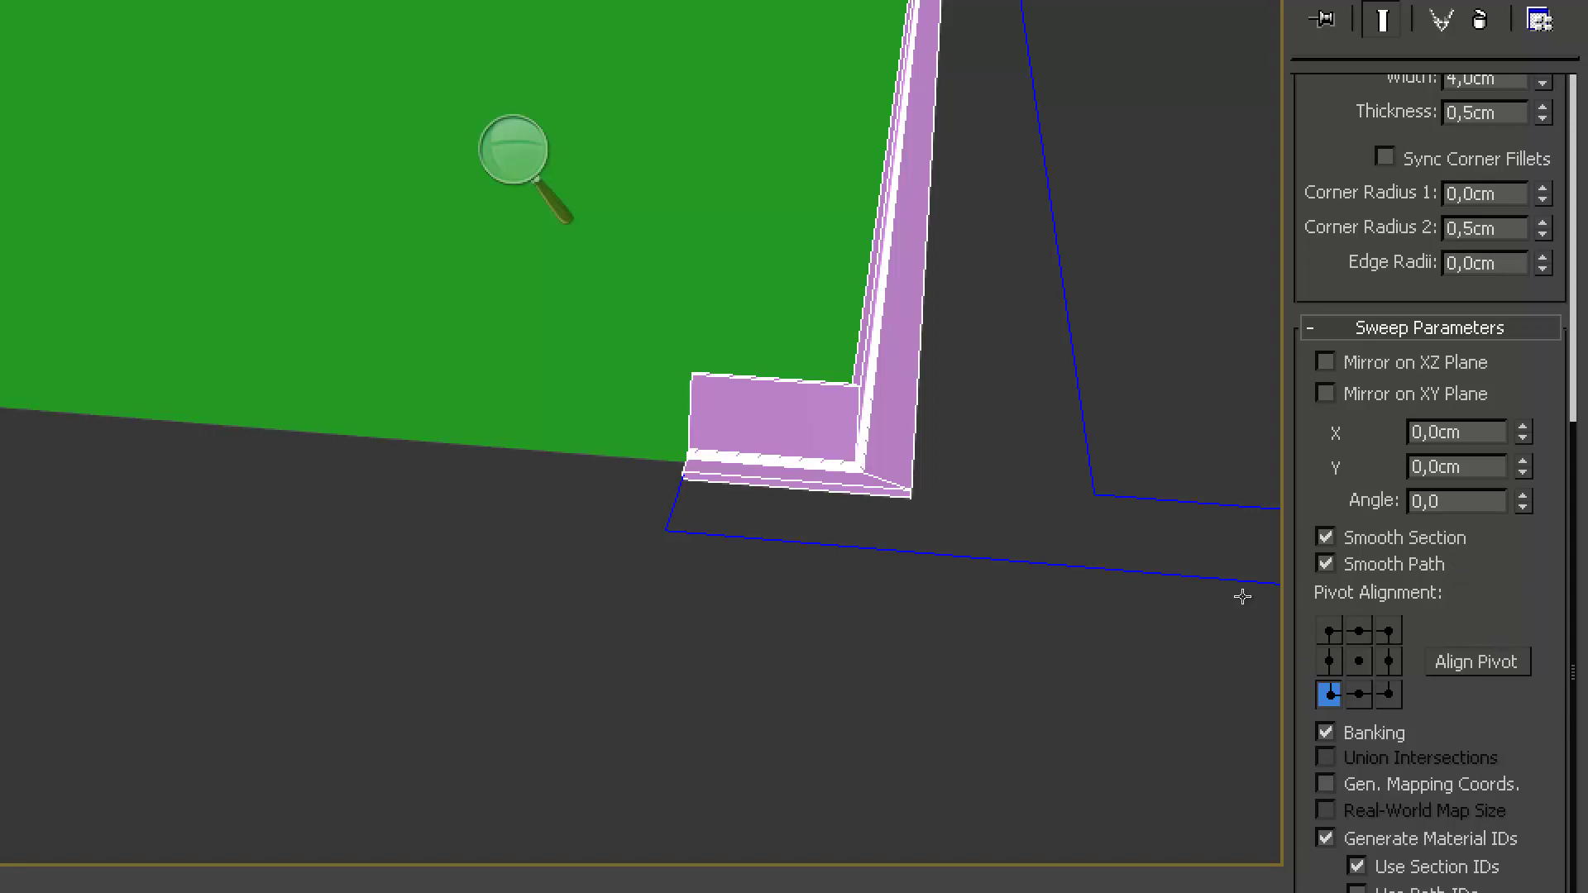
Step: Try mirroring the skirting section on the XY plane and then on the XZ plane instead, checking the corner
{"action": "left_click", "coordinate": [1325, 393]}
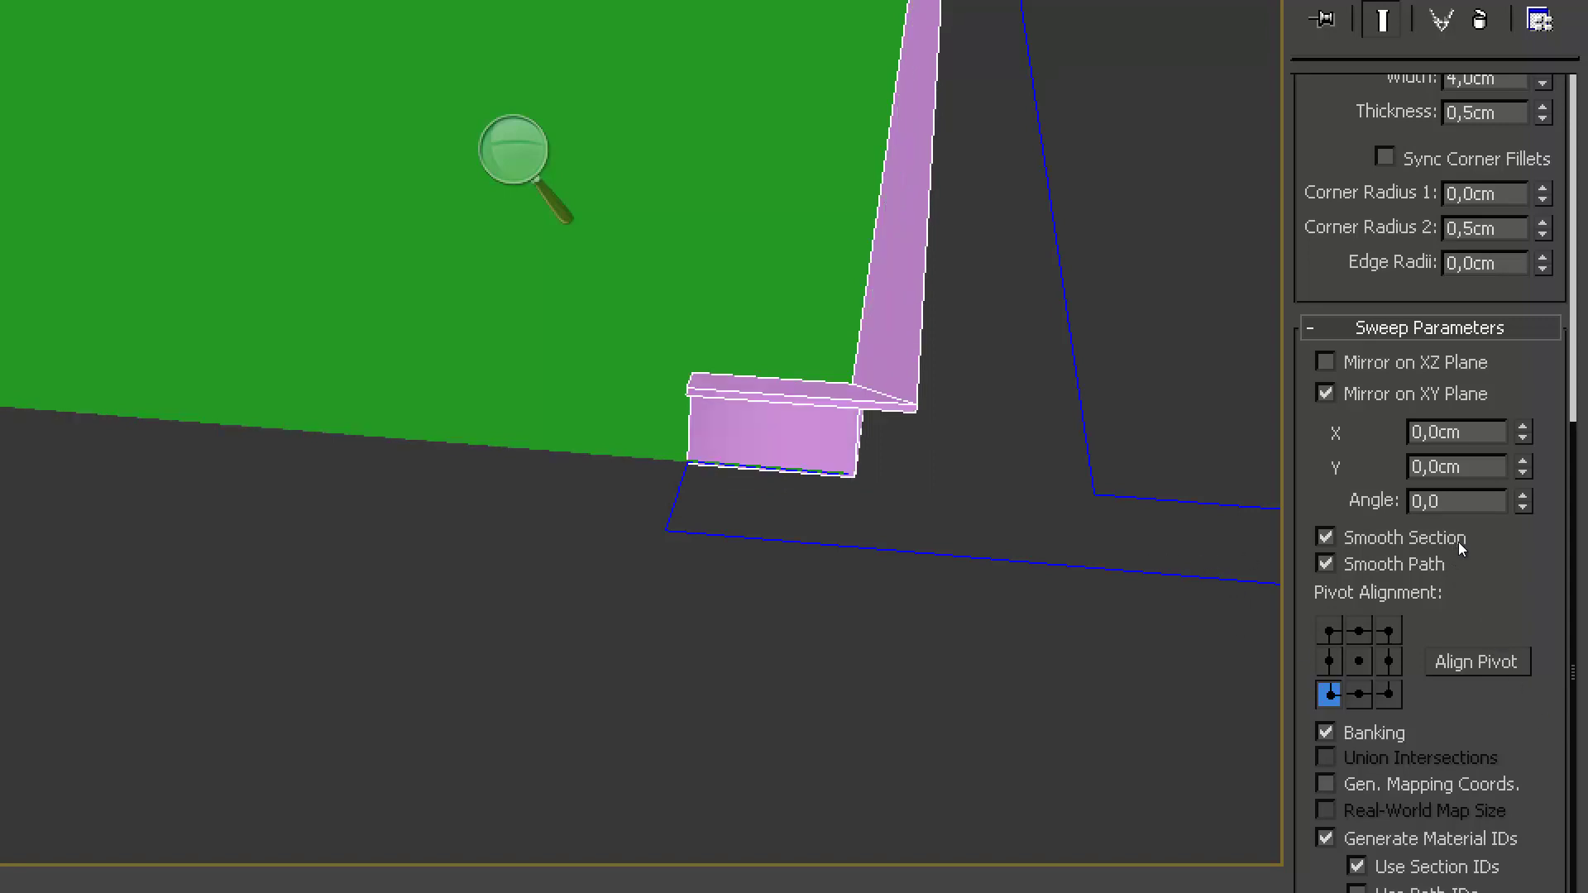
{"action": "left_click", "coordinate": [1325, 394]}
{"action": "left_click", "coordinate": [1325, 362]}
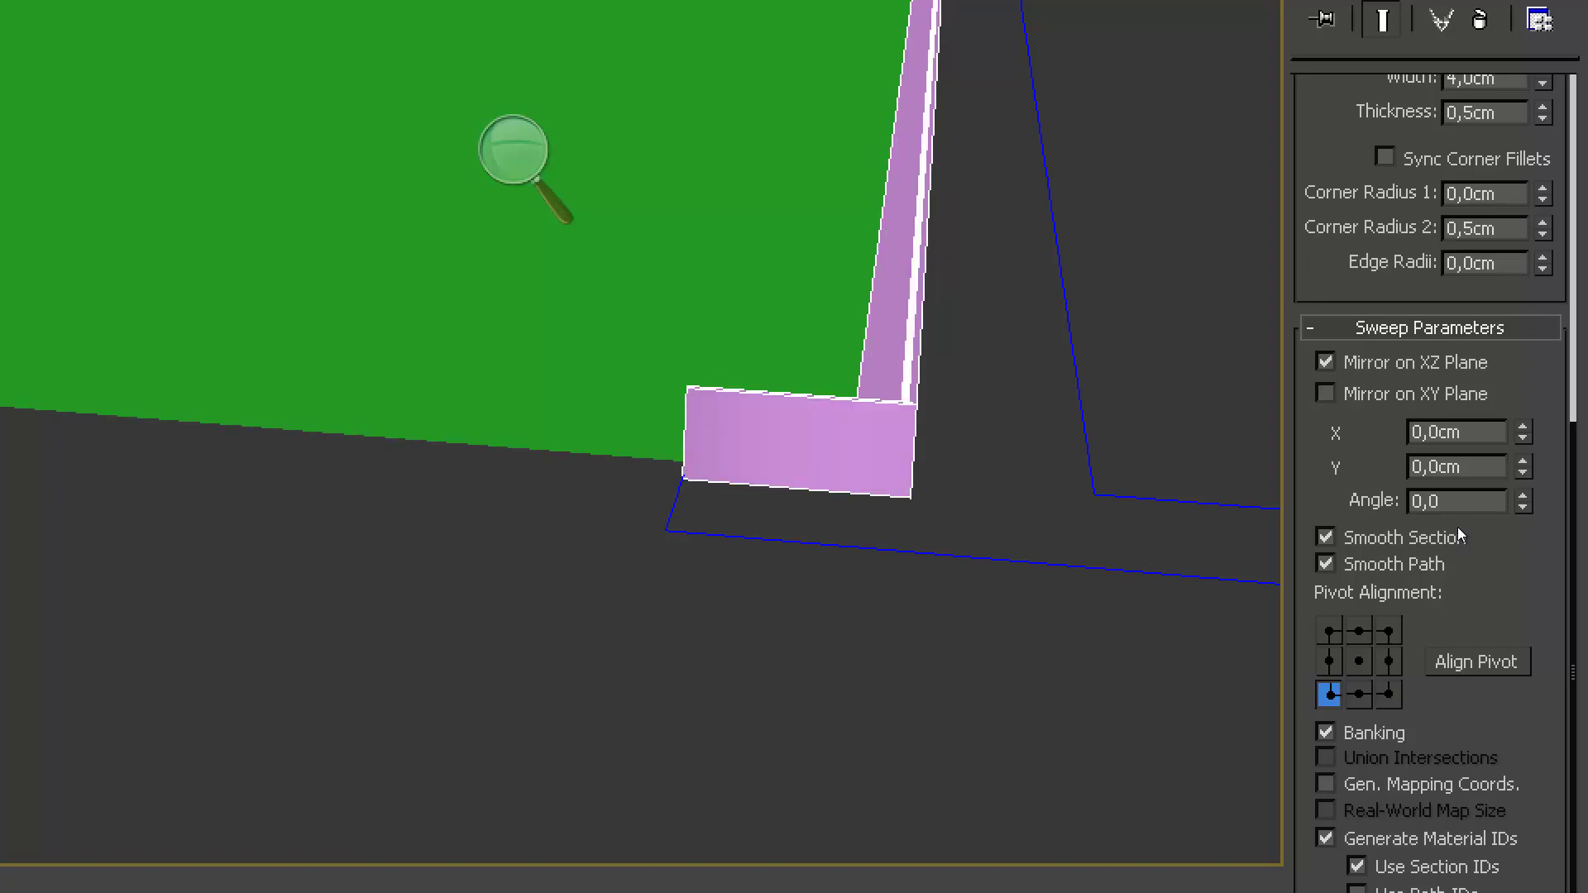
{"action": "middle_click_drag", "start_coordinate": [1292, 554], "coordinate": [1265, 648], "text": "alt"}
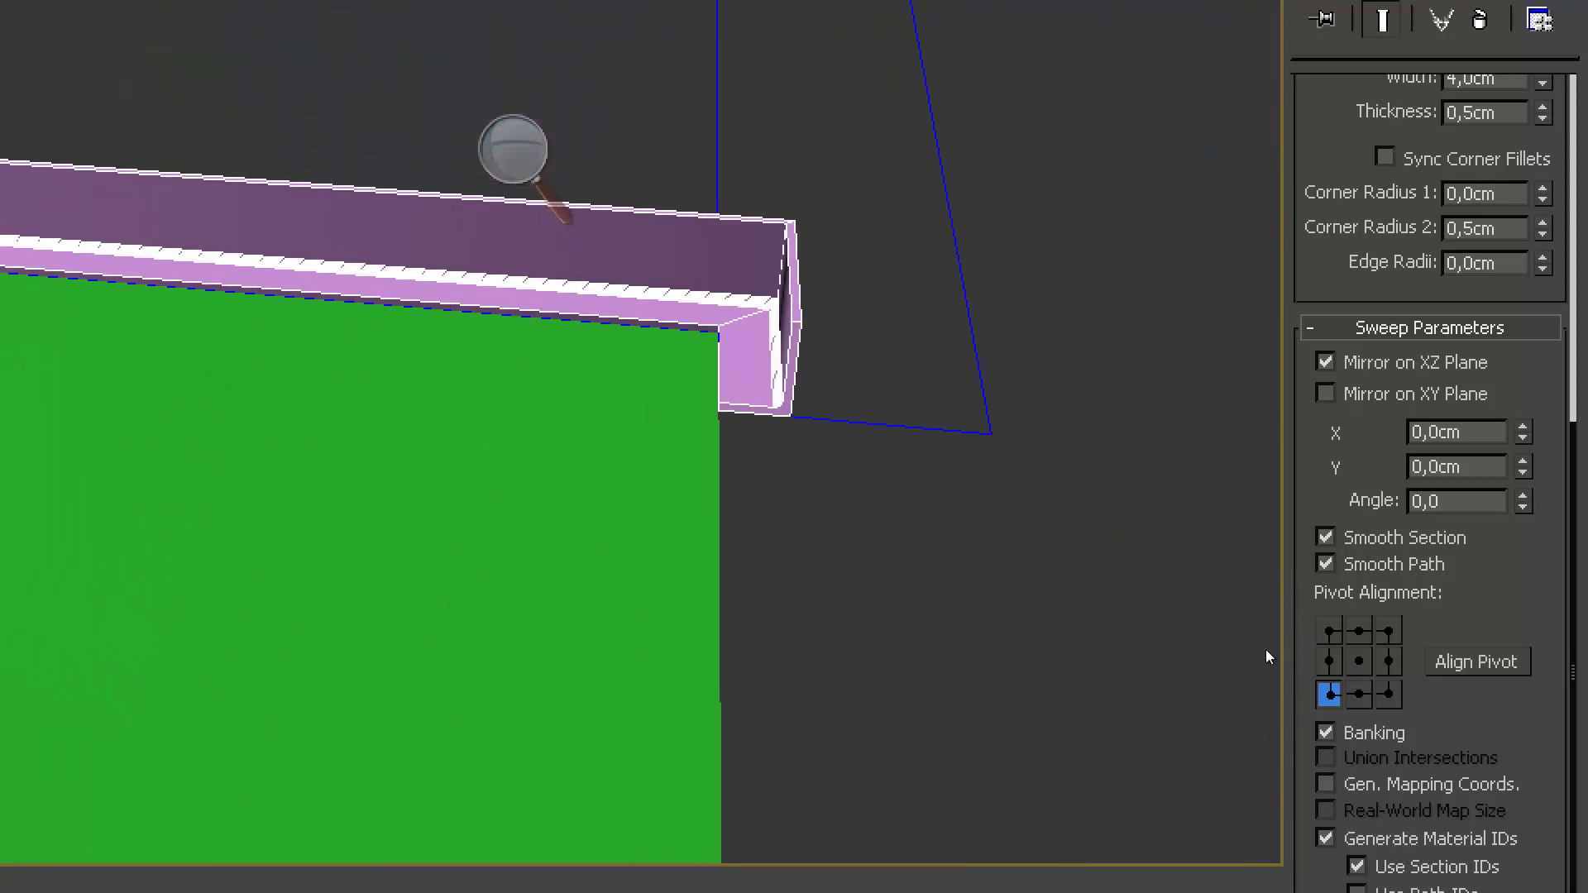
Step: Compare the corner, side and centre pivot alignments on the XZ-mirrored skirting section, returning to bottom-left
{"action": "left_click", "coordinate": [1388, 695]}
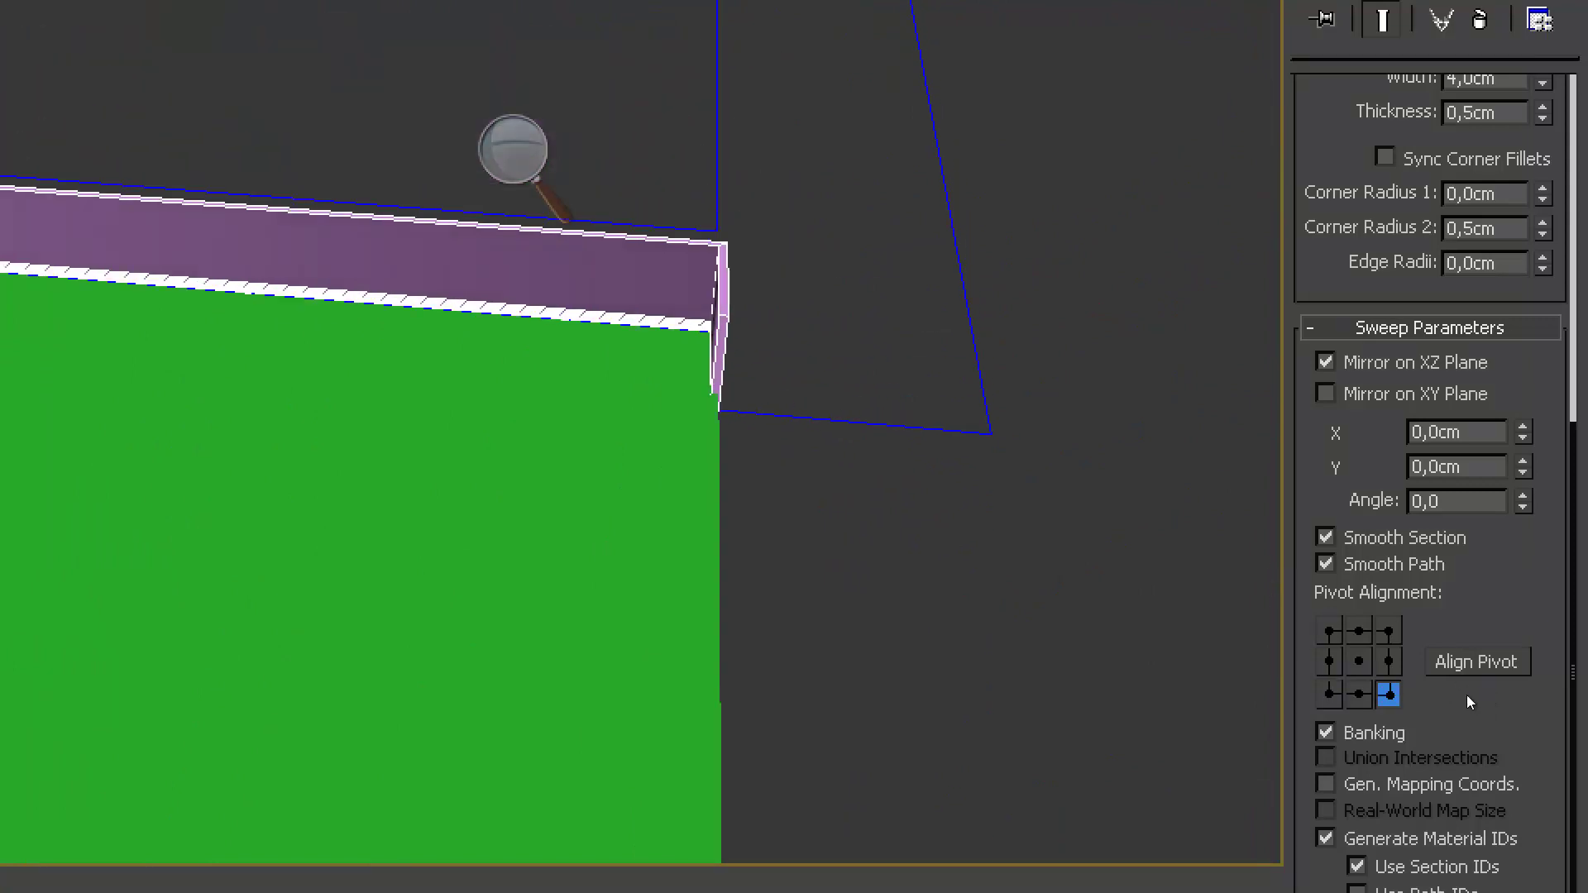
{"action": "left_click", "coordinate": [1329, 695]}
{"action": "left_click", "coordinate": [1359, 661]}
{"action": "left_click", "coordinate": [1329, 661]}
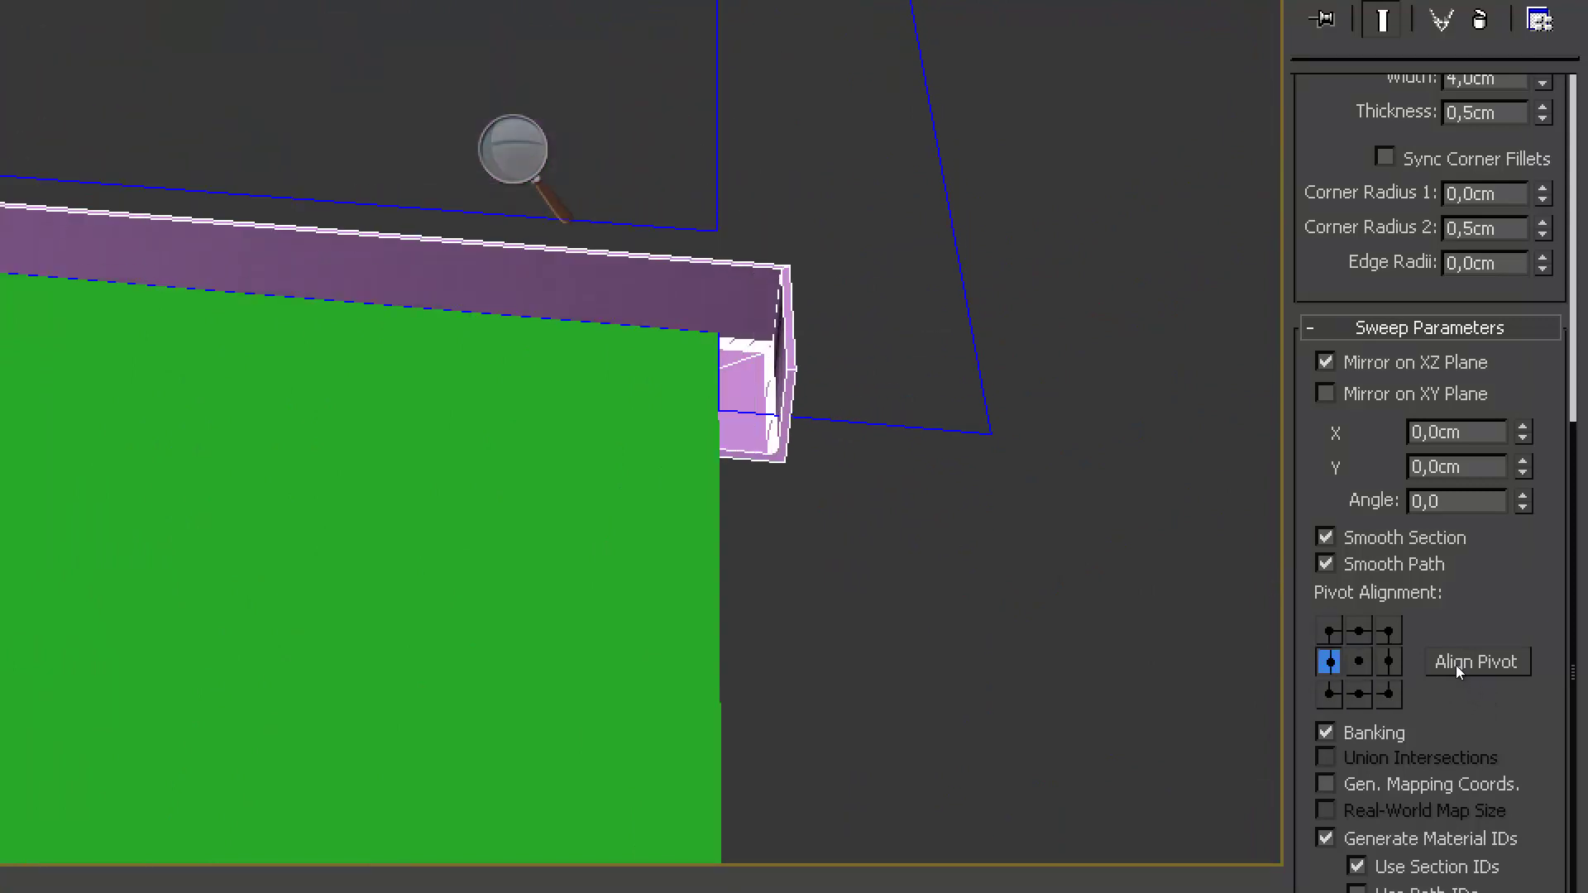
{"action": "left_click", "coordinate": [1329, 631]}
{"action": "left_click", "coordinate": [1389, 631]}
{"action": "left_click", "coordinate": [1388, 662]}
{"action": "left_click", "coordinate": [1388, 694]}
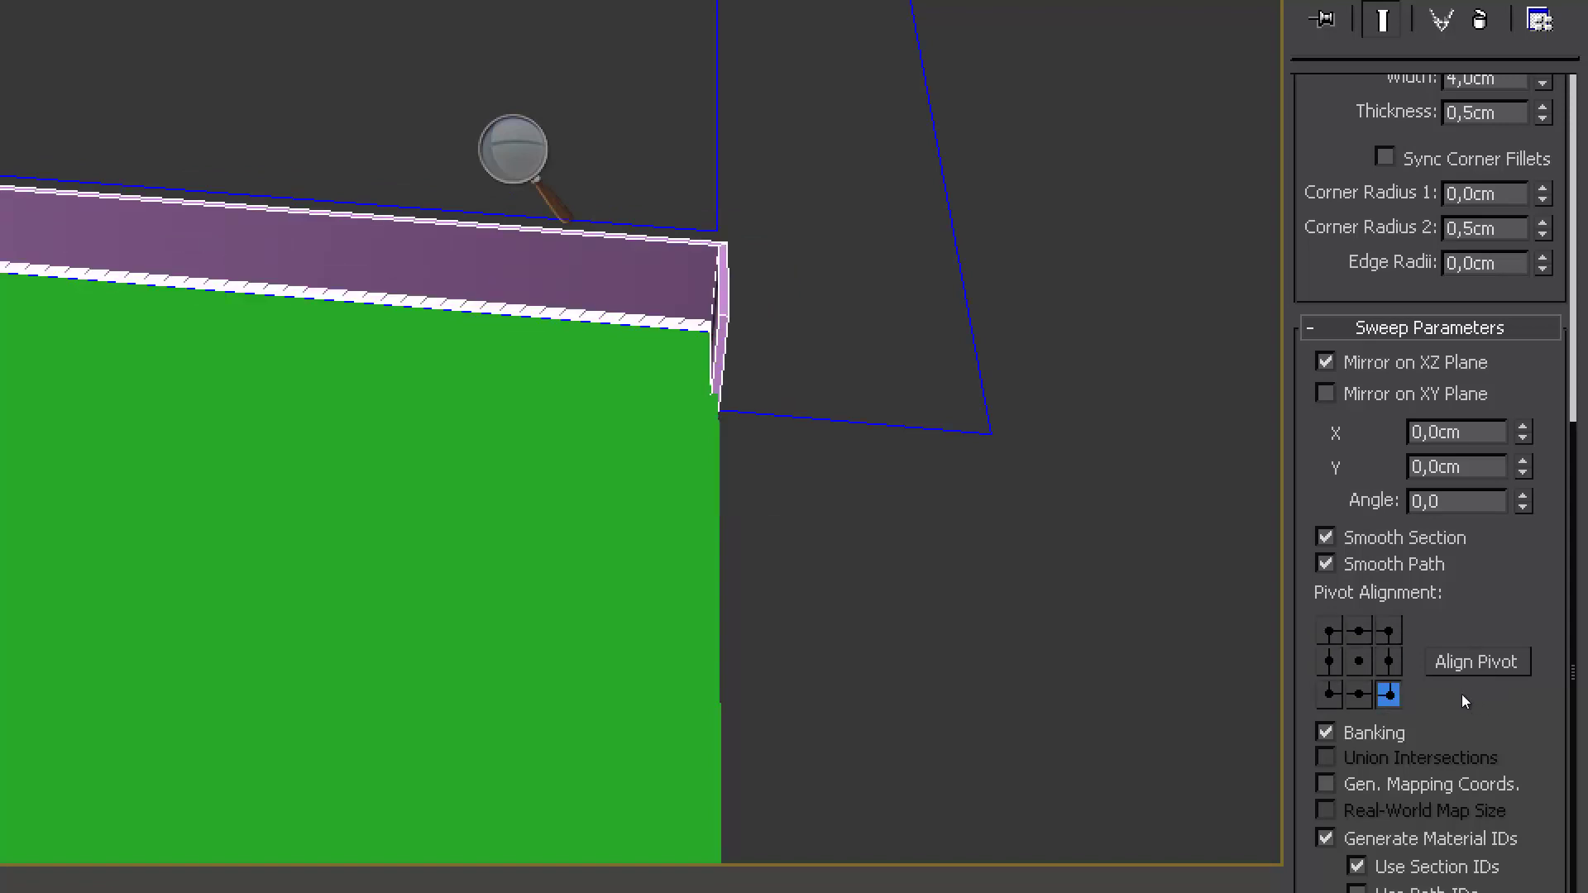
{"action": "left_click", "coordinate": [1329, 695]}
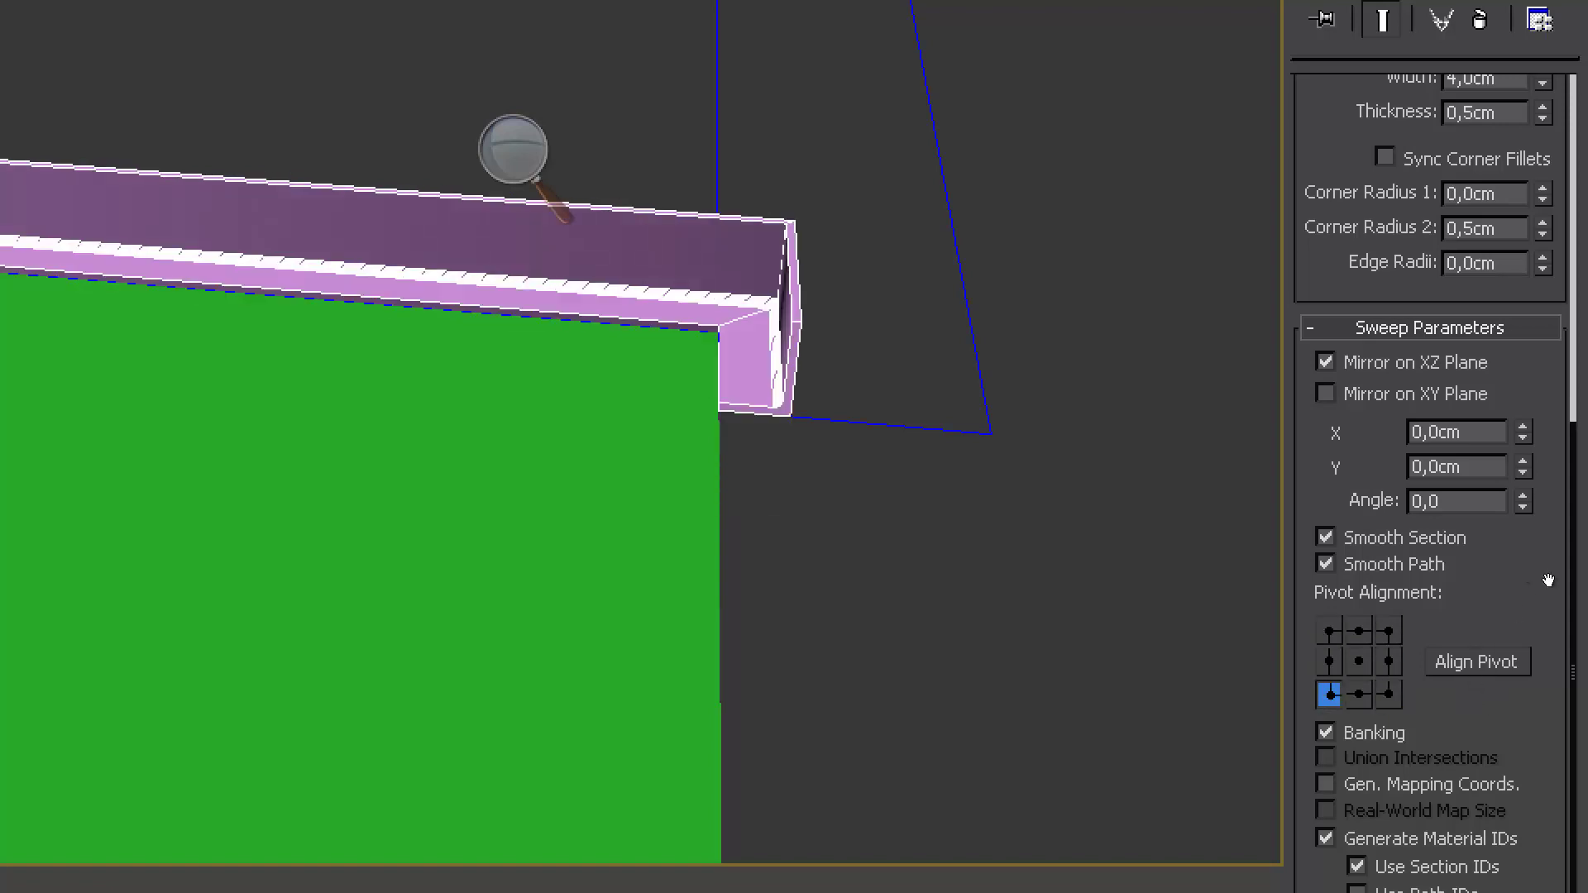
Step: Offset the skirting section to X -0,51 cm and Y -0,05 cm, compare the bottom-right pivot, and turn off XZ mirroring
{"action": "left_click_drag", "start_coordinate": [1523, 466], "coordinate": [1523, 468]}
{"action": "mouse_move", "coordinate": [1553, 583]}
{"action": "left_mouse_down"}
{"action": "mouse_move", "coordinate": [1567, 691]}
{"action": "mouse_move", "coordinate": [1547, 612]}
{"action": "left_mouse_up"}
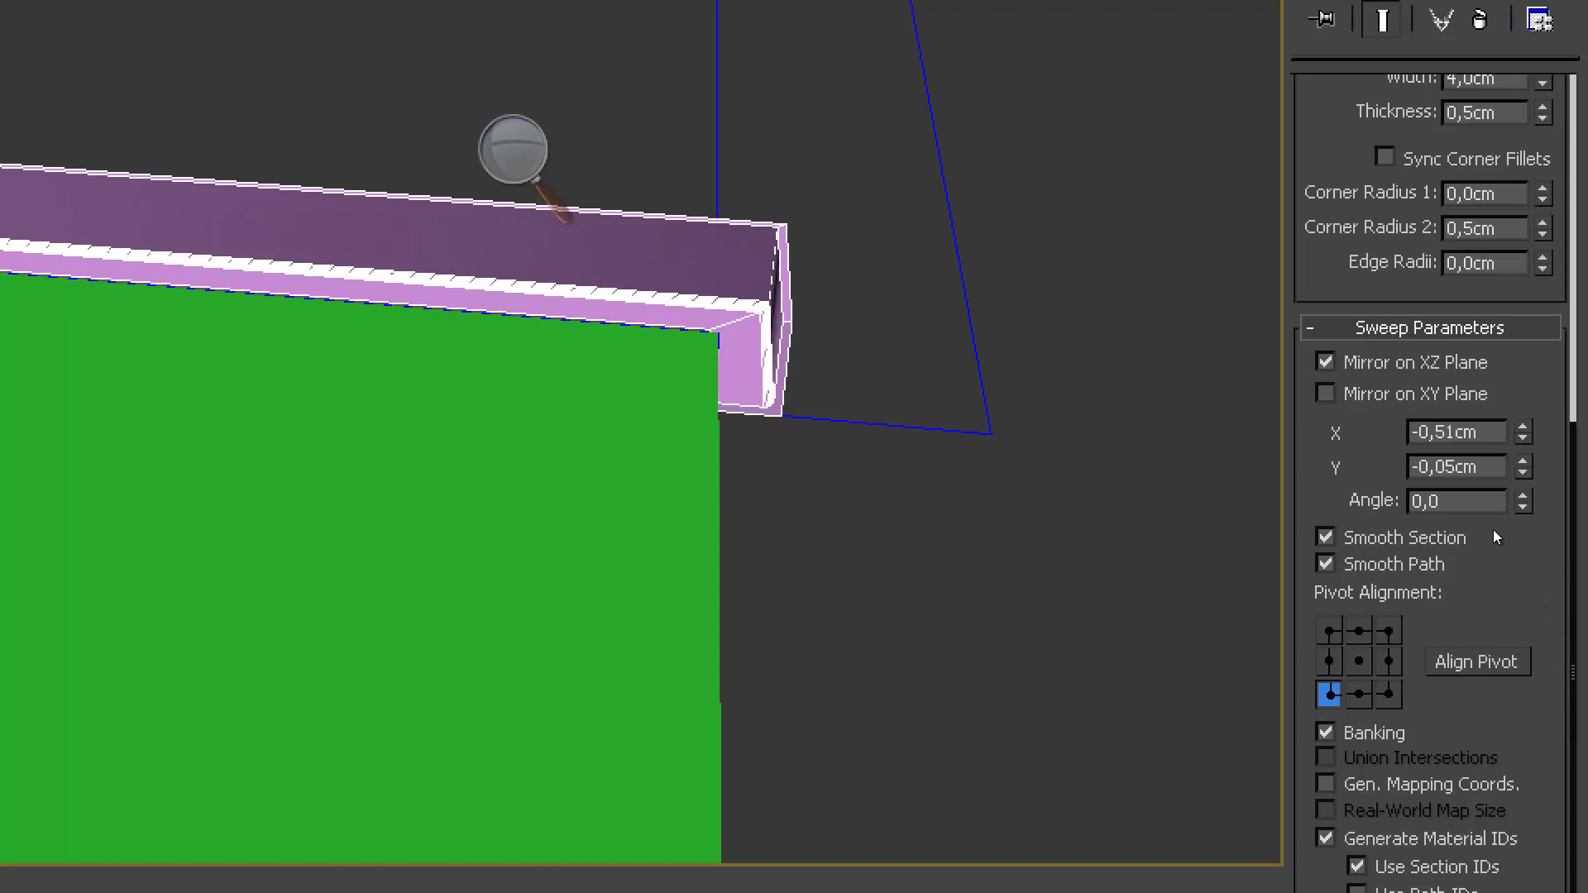
{"action": "left_click", "coordinate": [1388, 694]}
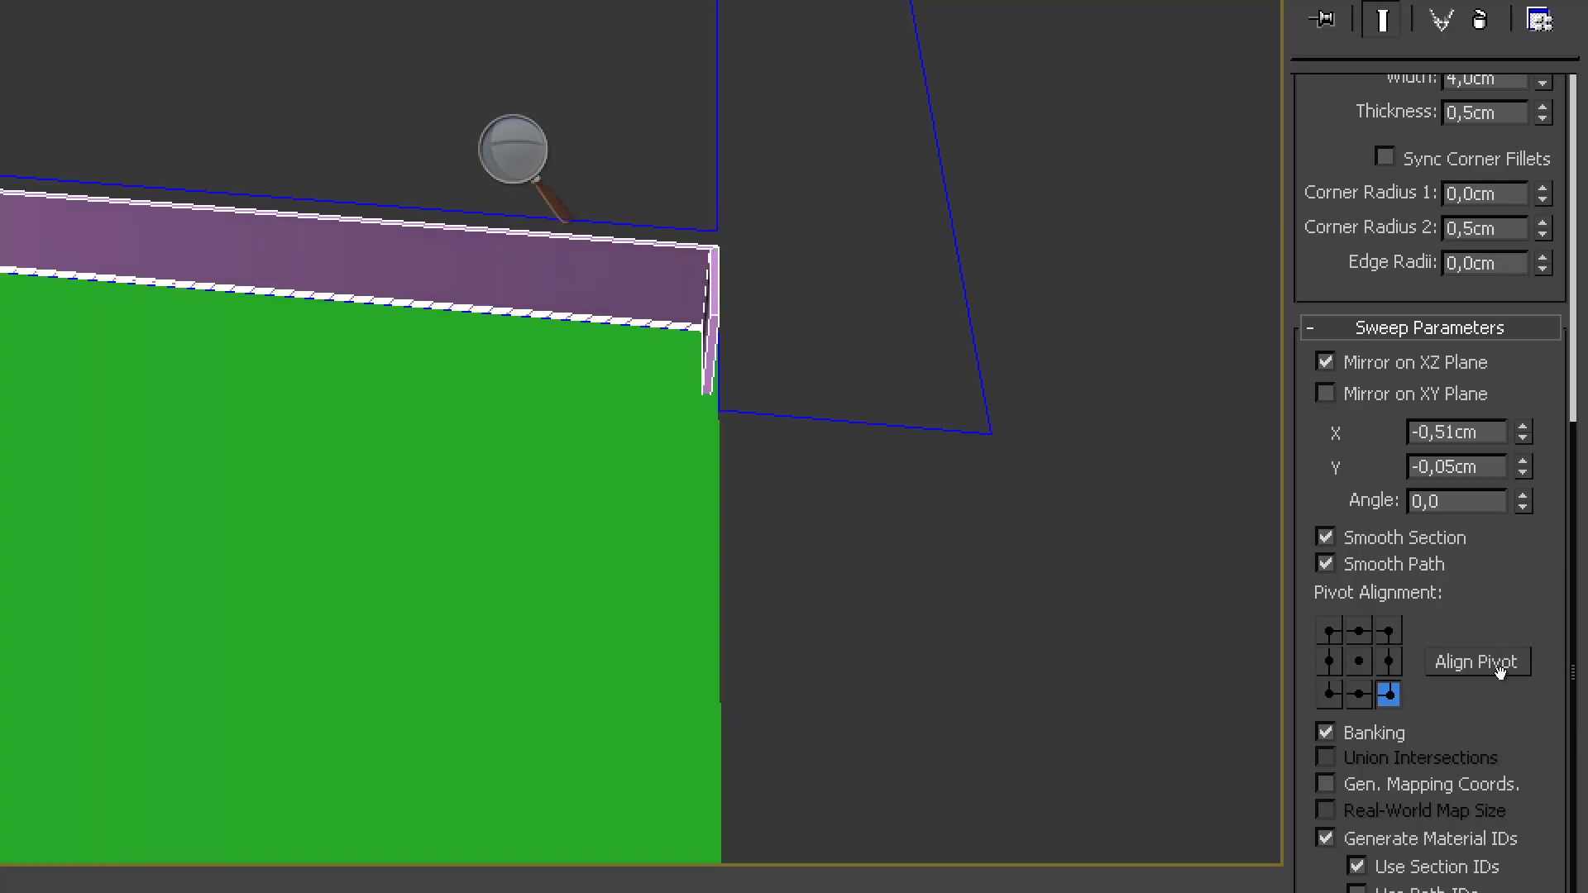
{"action": "left_click", "coordinate": [1328, 695]}
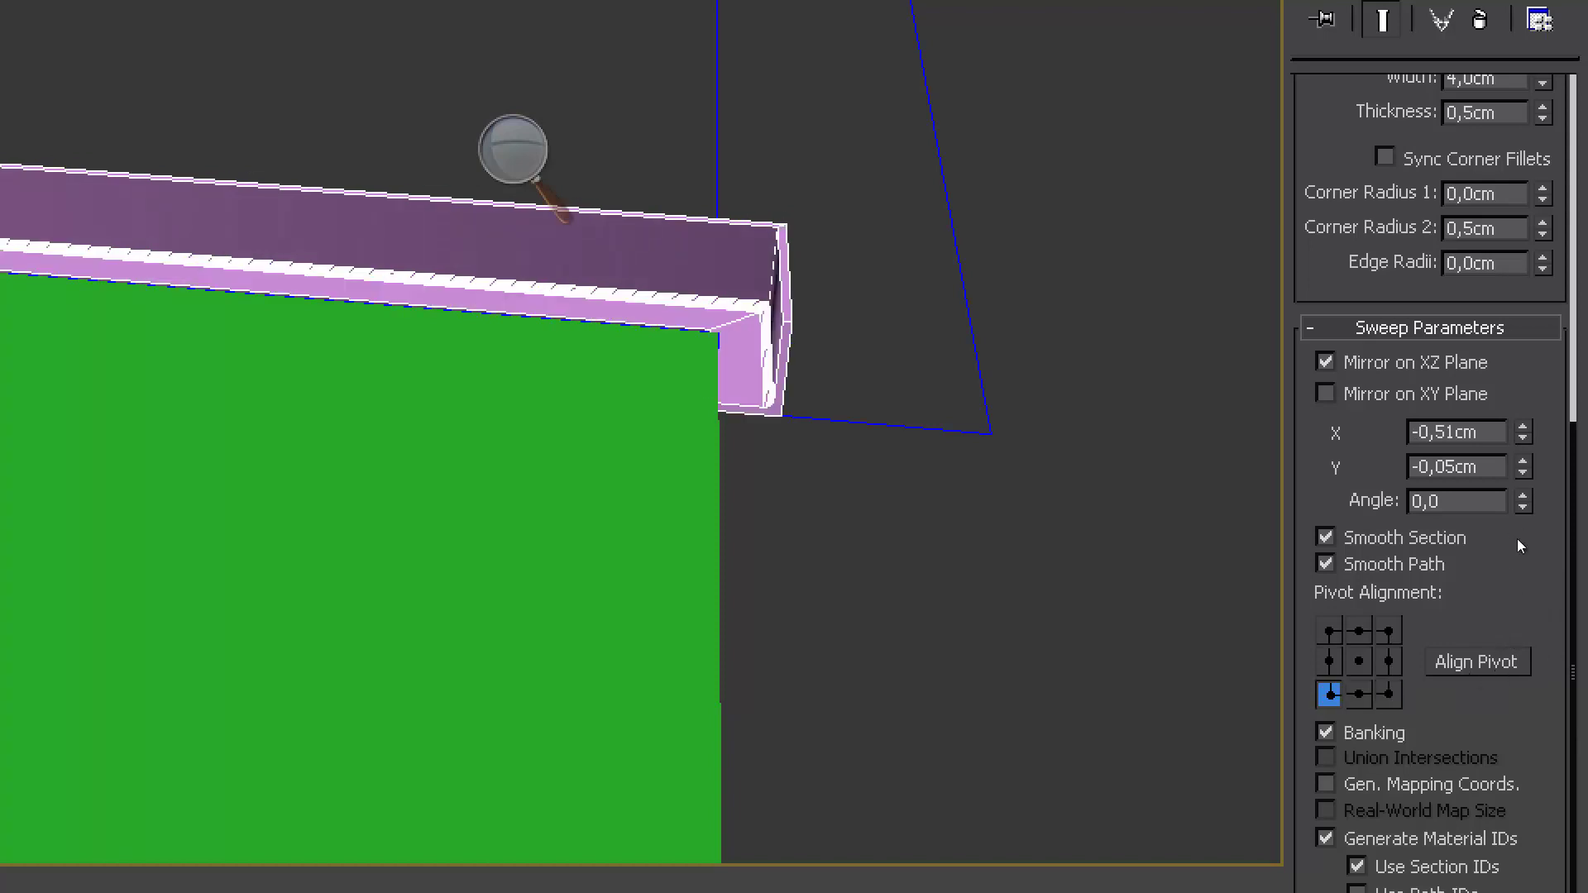
{"action": "left_click", "coordinate": [1326, 362]}
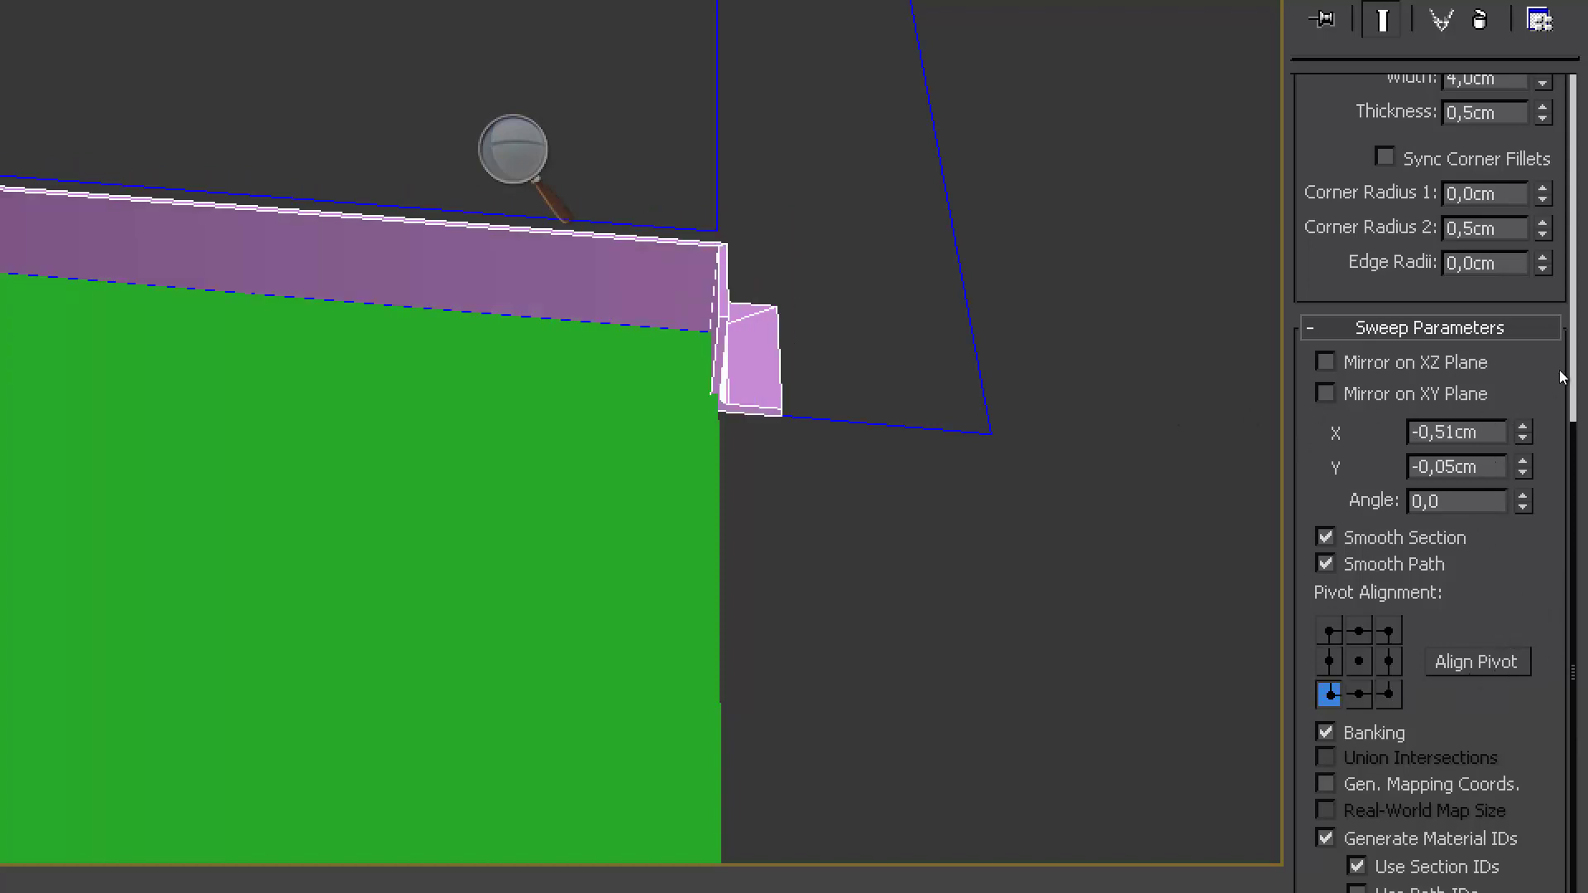
Step: Adjust the Angle section to a length of 6,181 cm, a width of 4,243 cm and a thickness of 0,76 cm
{"action": "scroll", "coordinate": [1558, 454], "scroll_direction": "up", "scroll_amount": 5}
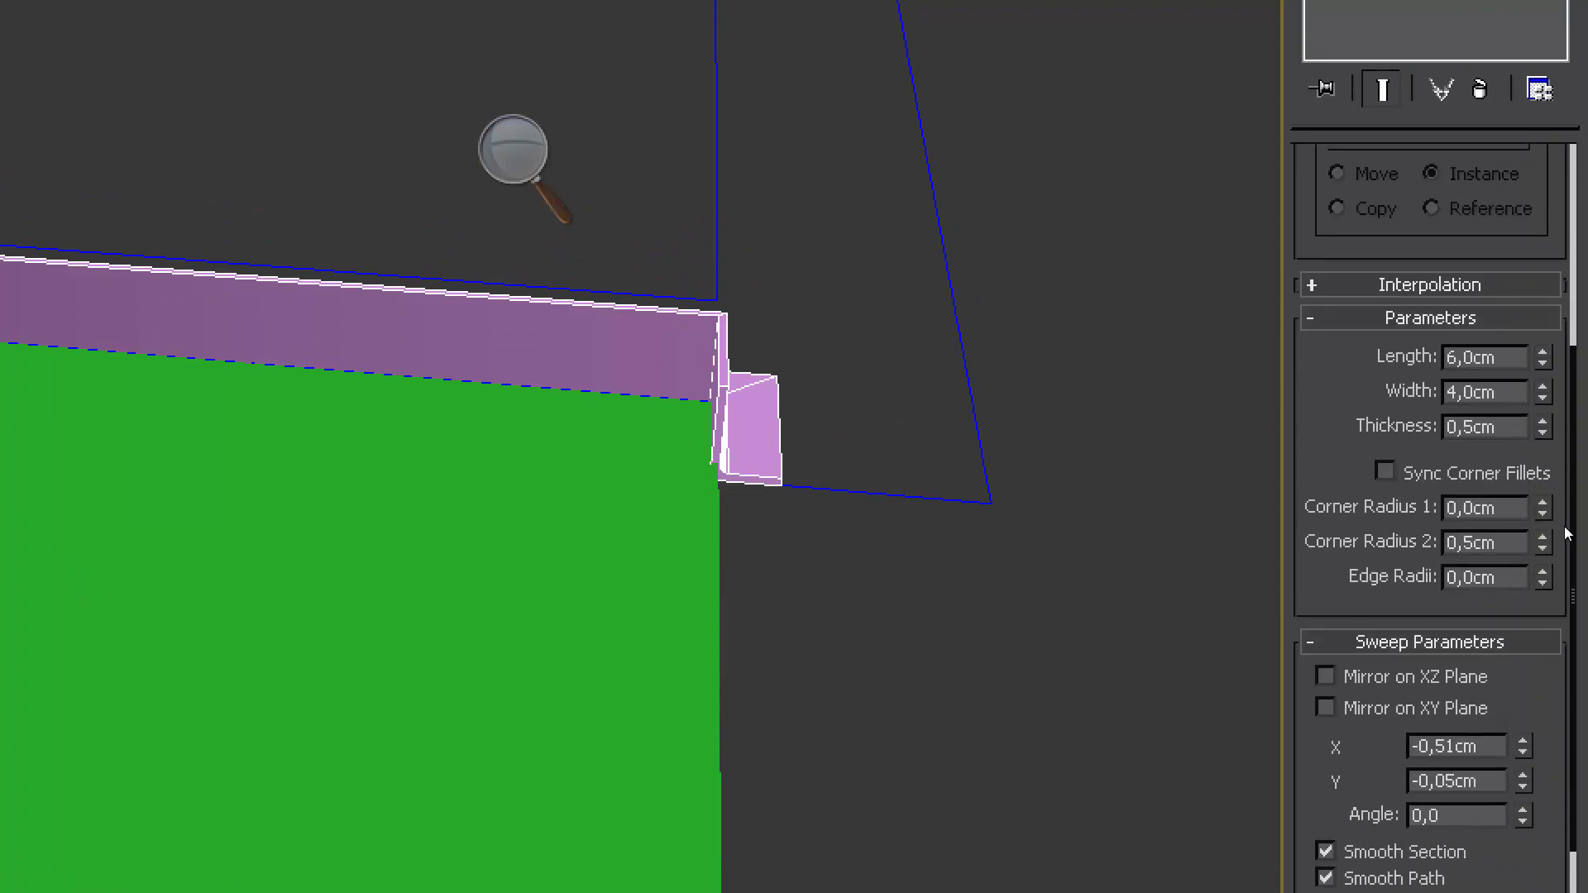
{"action": "mouse_move", "coordinate": [1542, 426]}
{"action": "left_mouse_down"}
{"action": "mouse_move", "coordinate": [1542, 389]}
{"action": "mouse_move", "coordinate": [1542, 413]}
{"action": "left_mouse_up"}
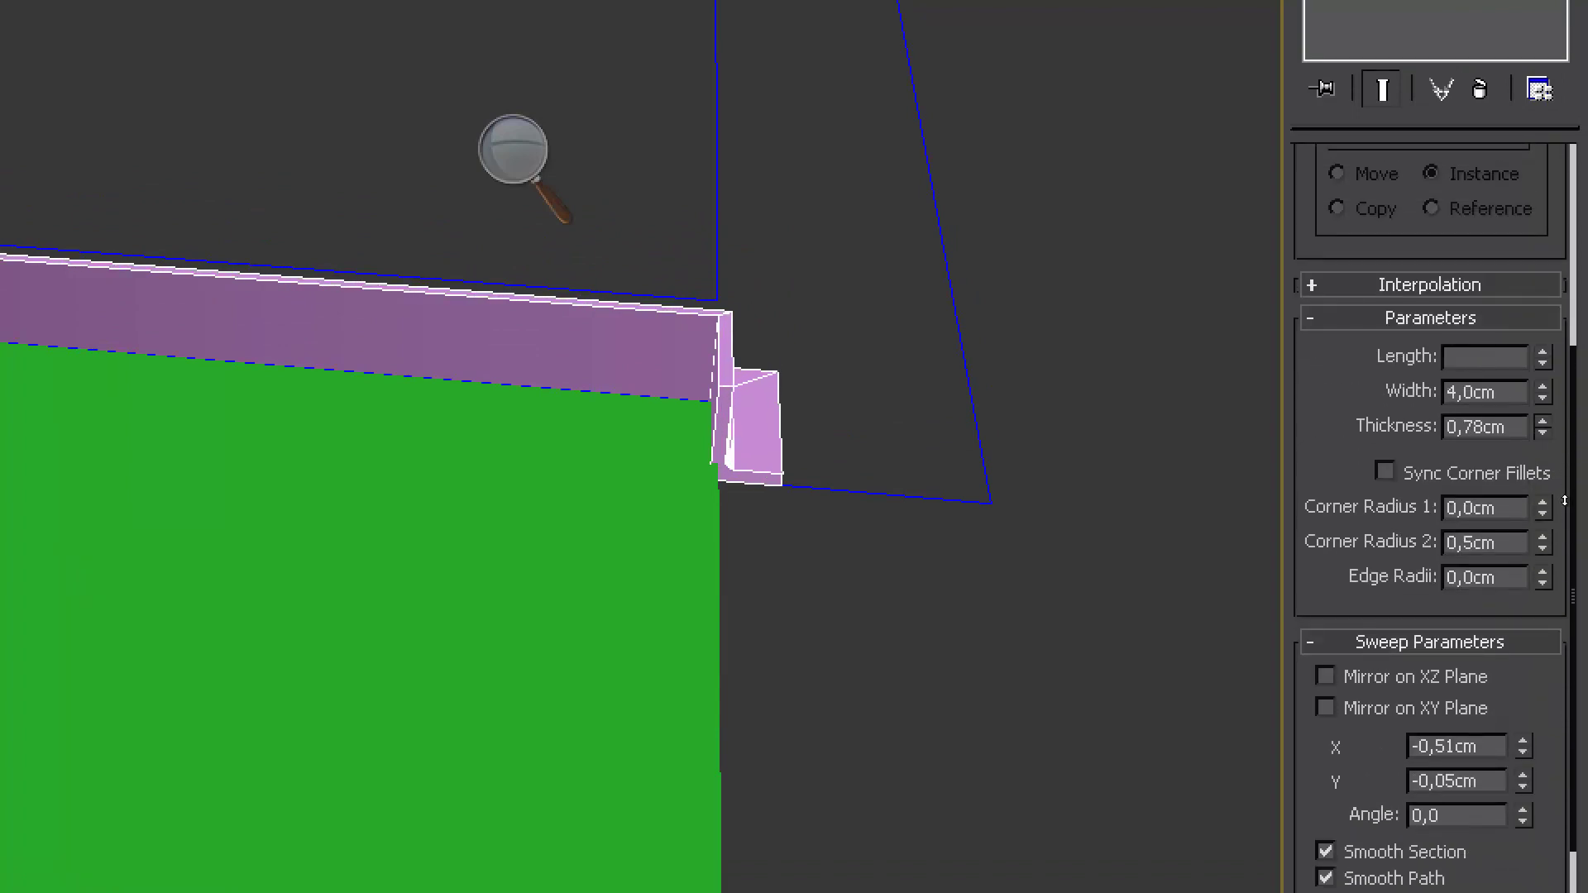
{"action": "left_click_drag", "start_coordinate": [1564, 500], "coordinate": [1565, 505]}
{"action": "left_click_drag", "start_coordinate": [1542, 355], "coordinate": [1565, 514]}
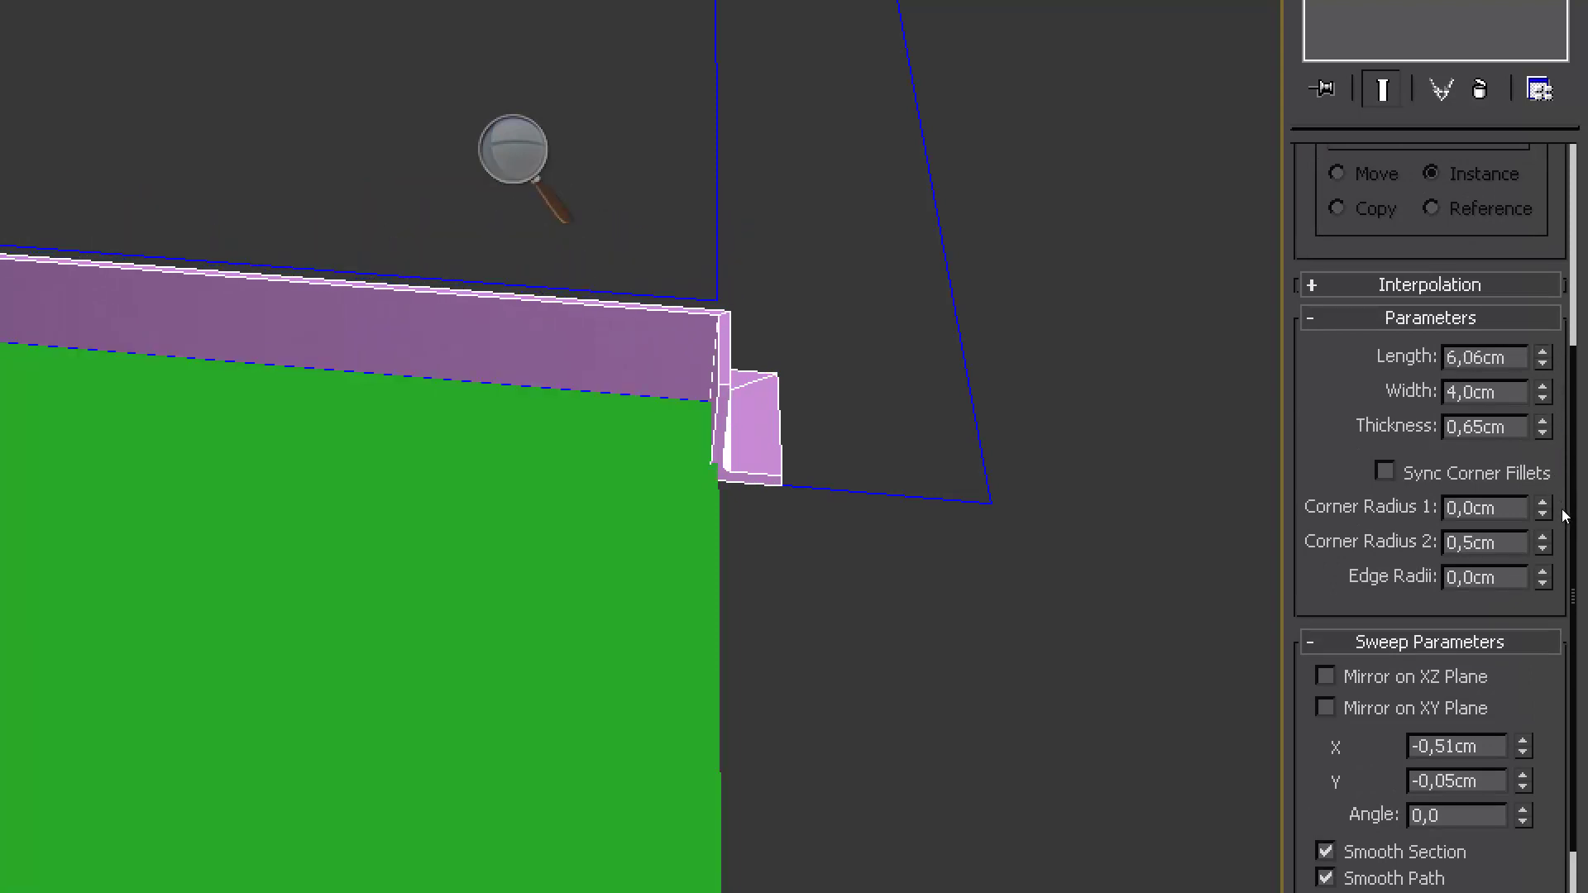
{"action": "left_click_drag", "start_coordinate": [1542, 391], "coordinate": [1565, 518]}
{"action": "left_click_drag", "start_coordinate": [1542, 426], "coordinate": [1542, 354]}
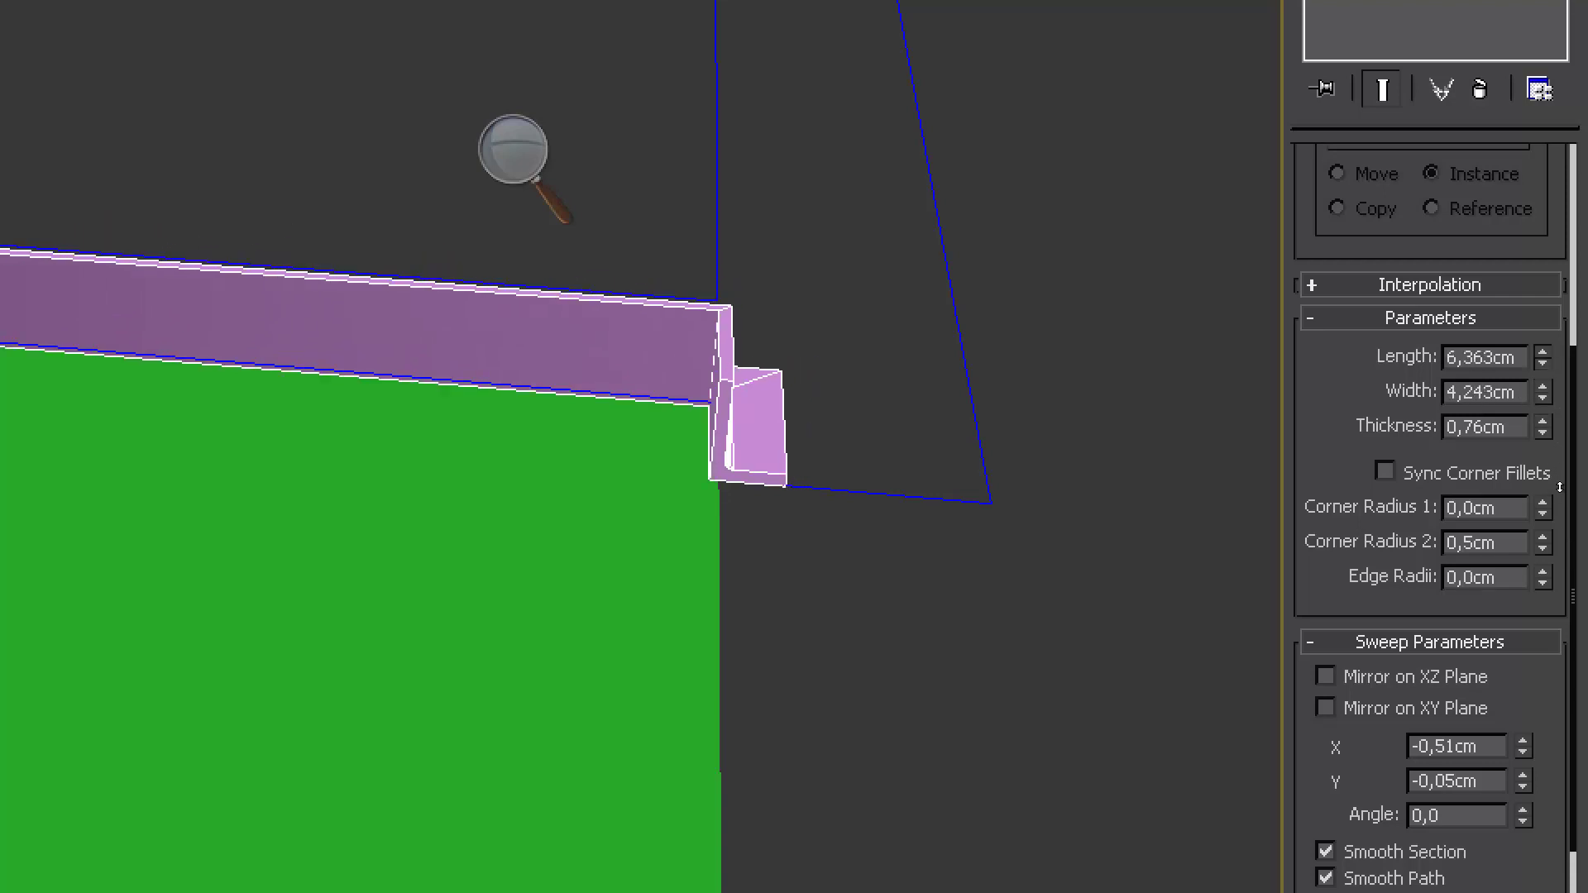
{"action": "left_click_drag", "start_coordinate": [1559, 487], "coordinate": [1560, 496]}
Step: Align the skirting sweep's pivot to the section's bottom-right and mirror the section on the XZ plane
{"action": "middle_click_drag", "start_coordinate": [1474, 507], "coordinate": [1484, 601]}
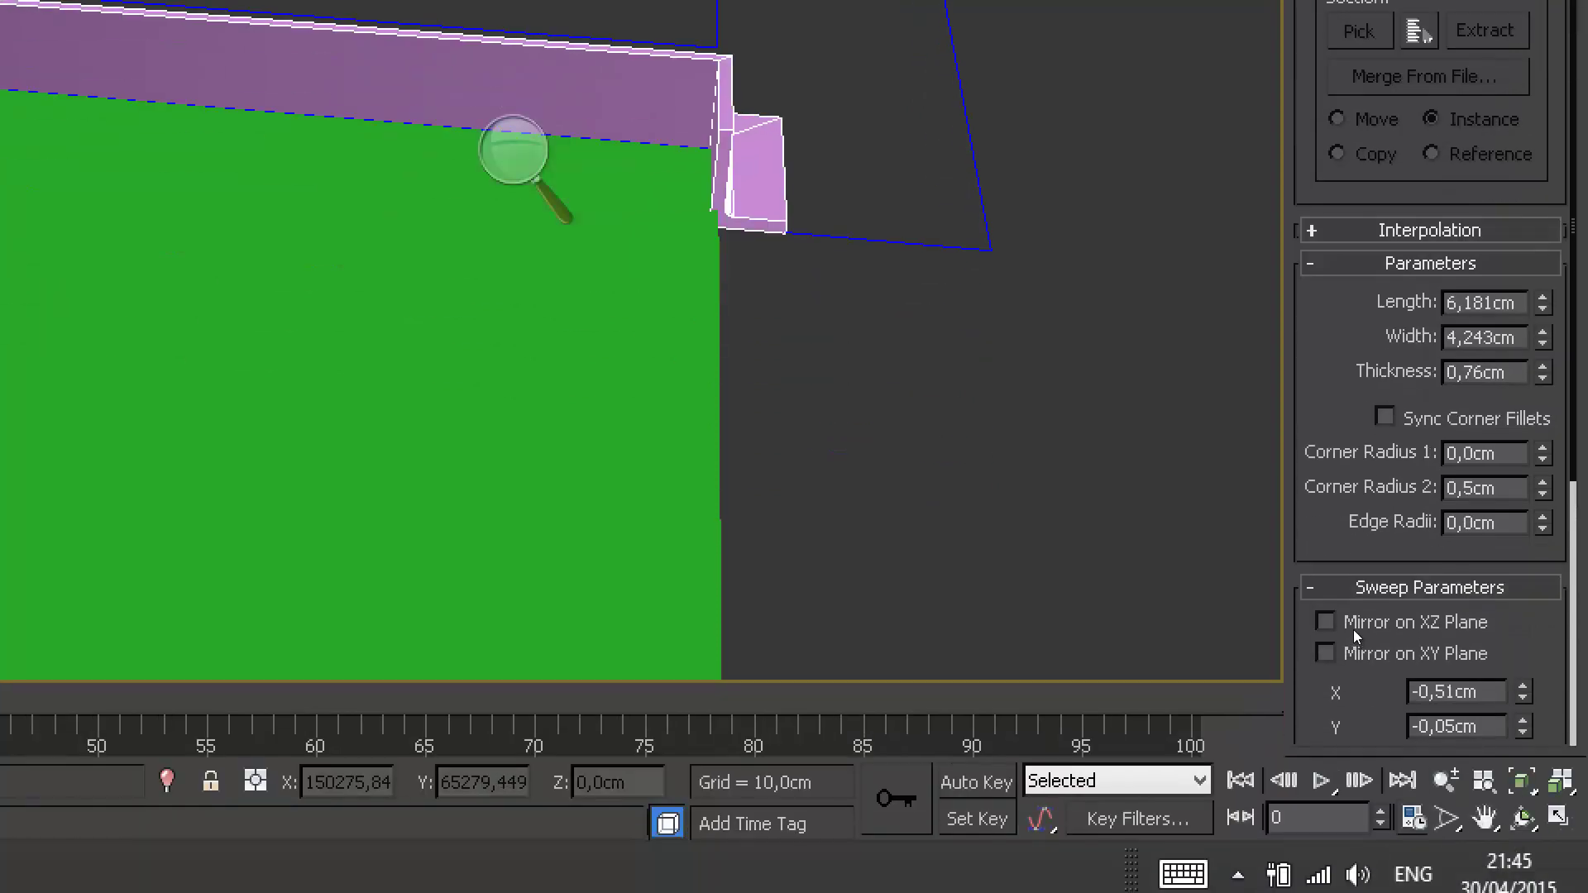
{"action": "middle_click_drag", "start_coordinate": [1267, 619], "coordinate": [1230, 628], "text": "alt"}
{"action": "scroll", "coordinate": [1288, 605], "scroll_direction": "down", "scroll_amount": 2}
{"action": "scroll", "coordinate": [1277, 641], "scroll_direction": "down", "scroll_amount": 4}
{"action": "scroll", "coordinate": [1177, 610], "scroll_direction": "down", "scroll_amount": 3}
{"action": "scroll", "coordinate": [1252, 600], "scroll_direction": "up", "scroll_amount": 1}
{"action": "scroll", "coordinate": [1229, 627], "scroll_direction": "up", "scroll_amount": 1}
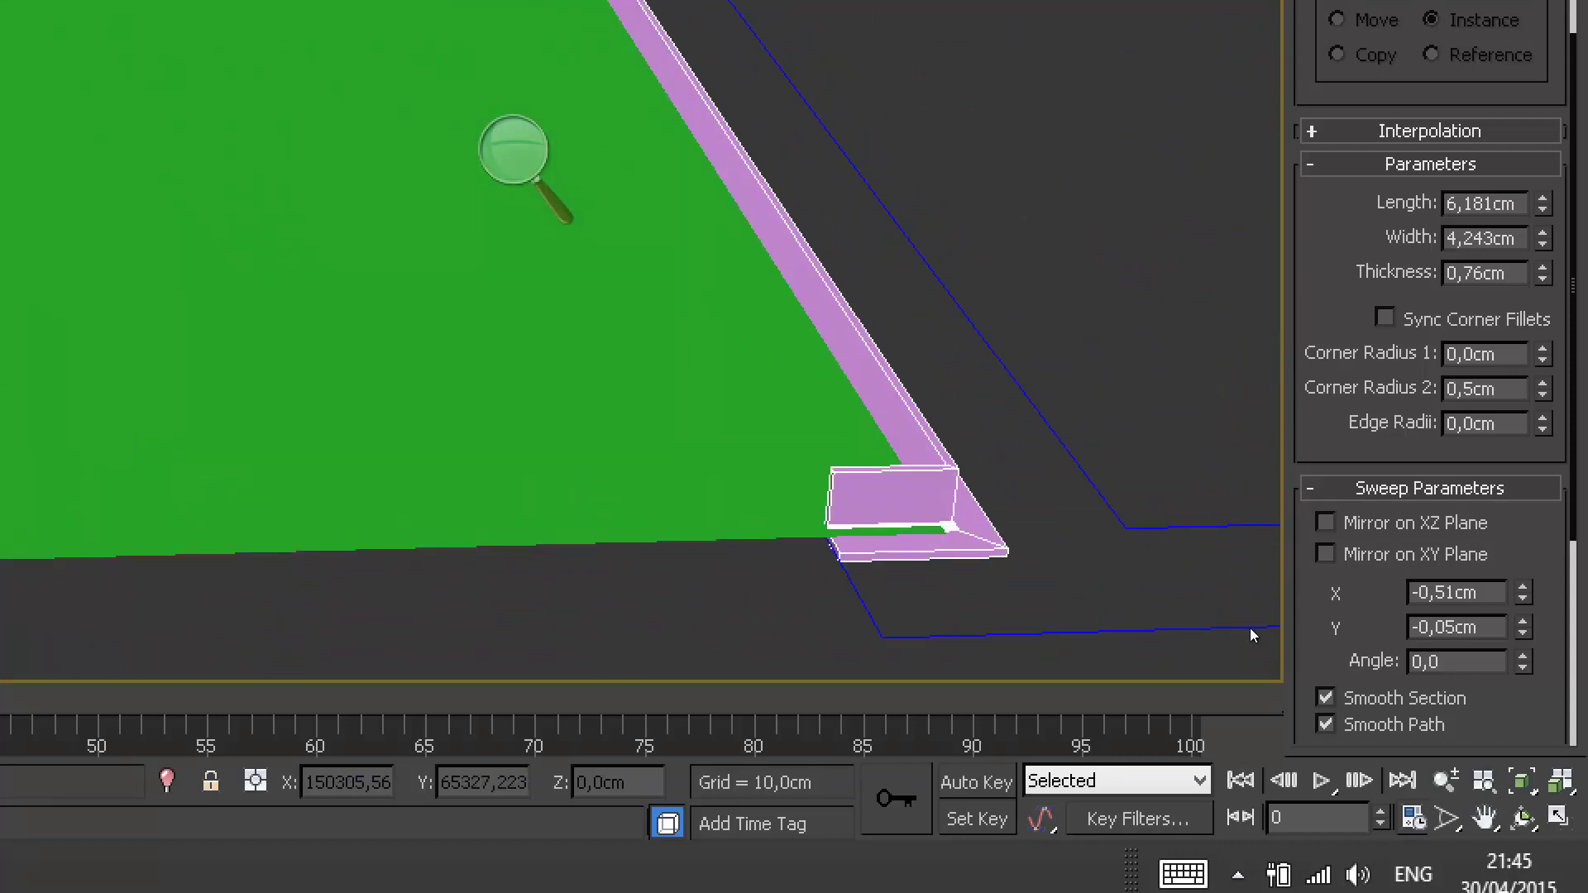
{"action": "left_click_drag", "start_coordinate": [1571, 713], "coordinate": [1536, 515]}
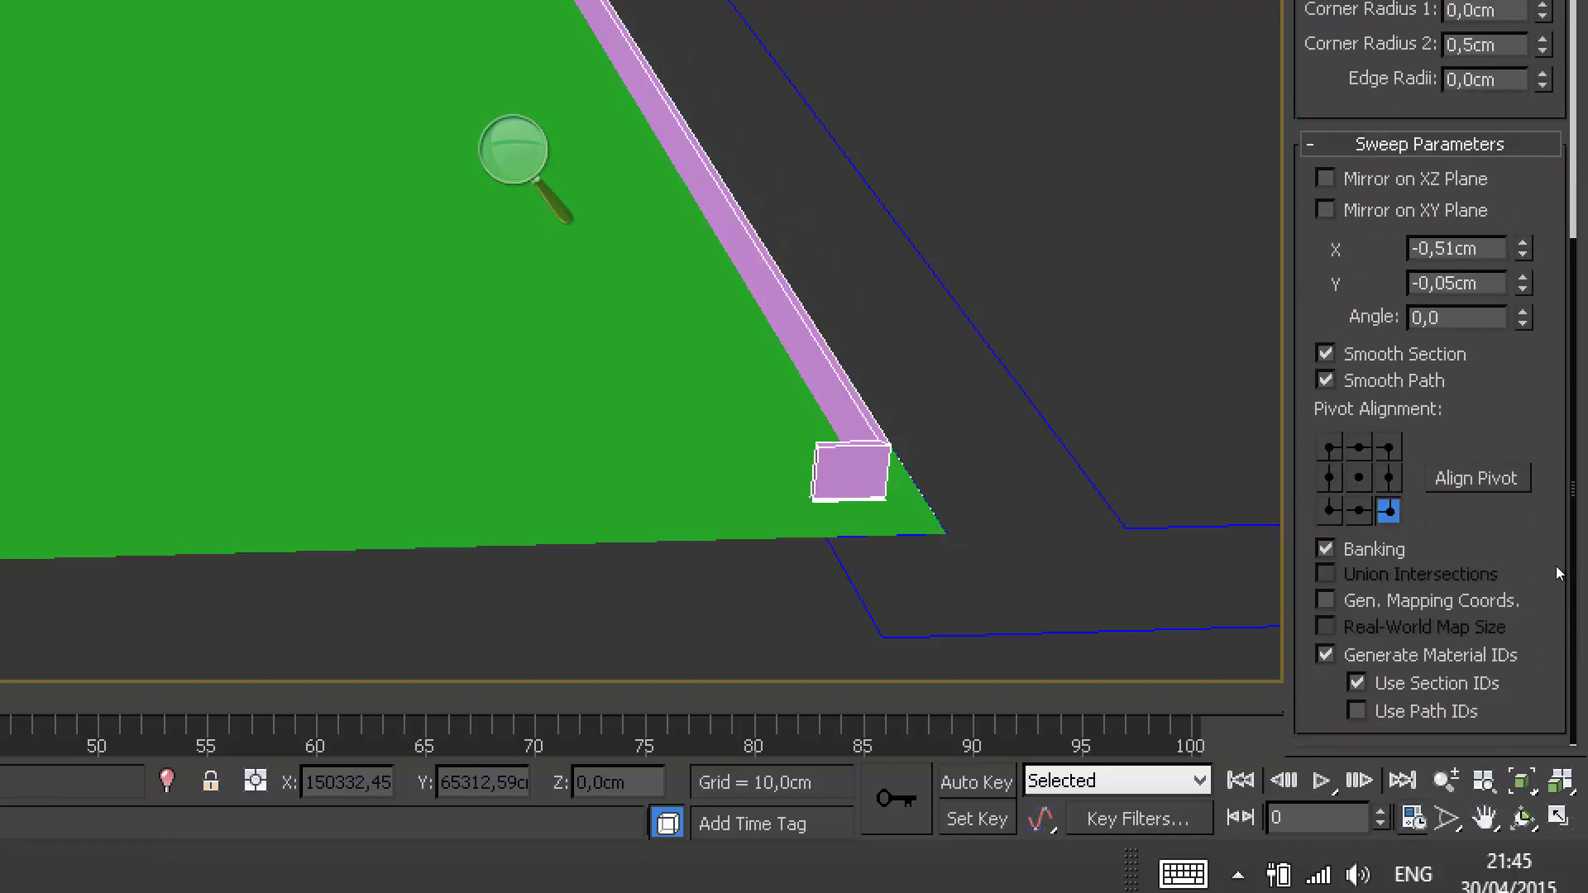
{"action": "key", "text": "ctrl+z"}
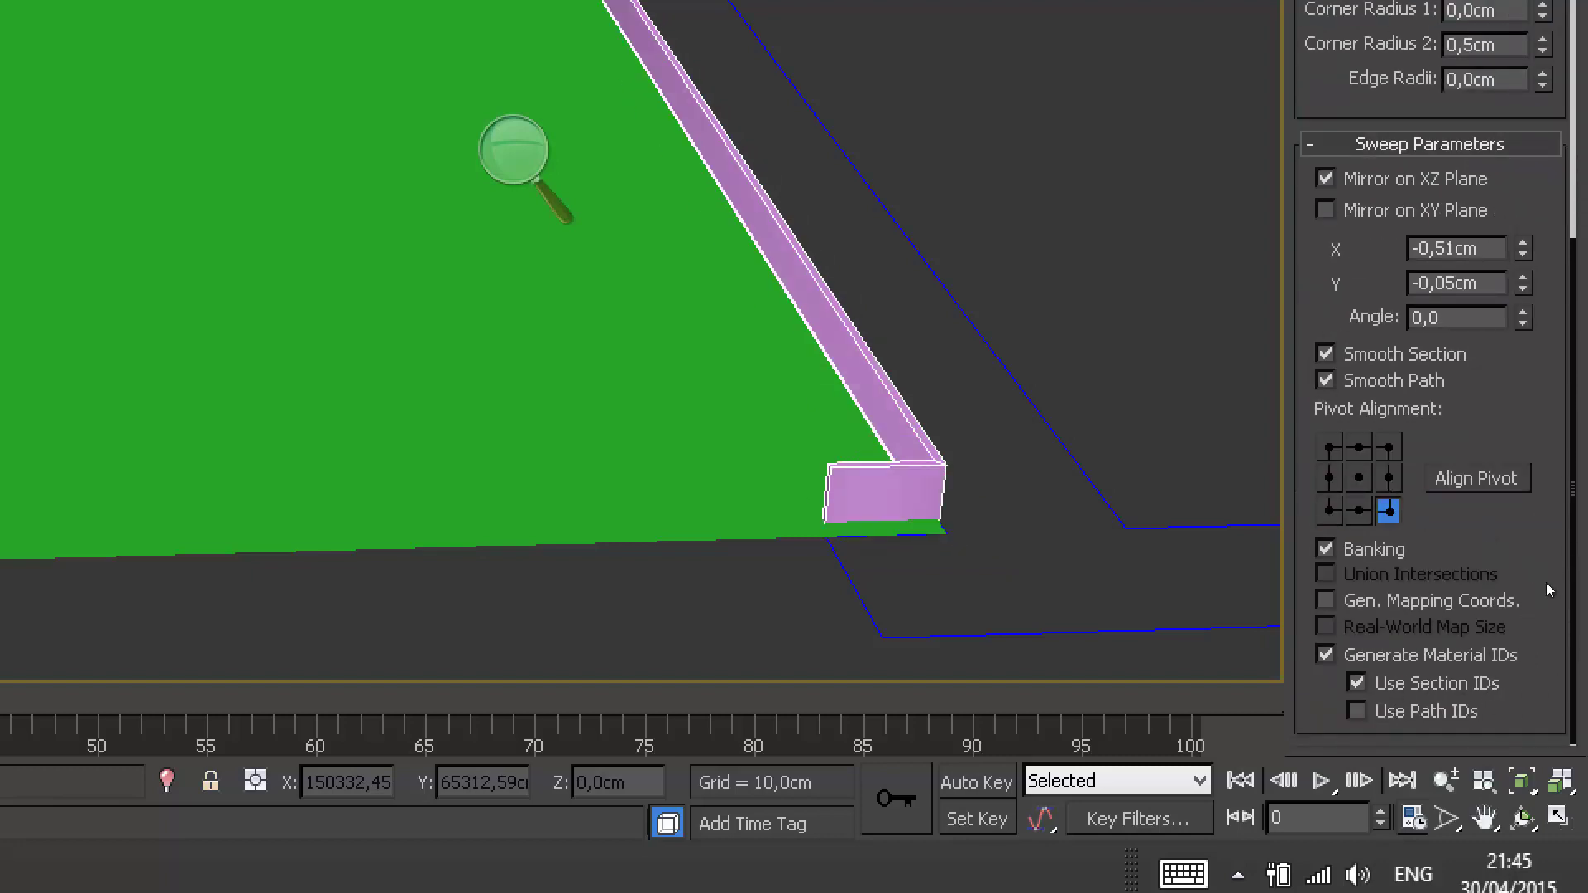
Step: Offset the skirting section to X -0,15 cm and Y -0,09 cm so it sits on the floor edge
{"action": "left_click_drag", "start_coordinate": [1555, 566], "coordinate": [1549, 503]}
{"action": "middle_click_drag", "start_coordinate": [1116, 709], "coordinate": [1299, 691], "text": "alt"}
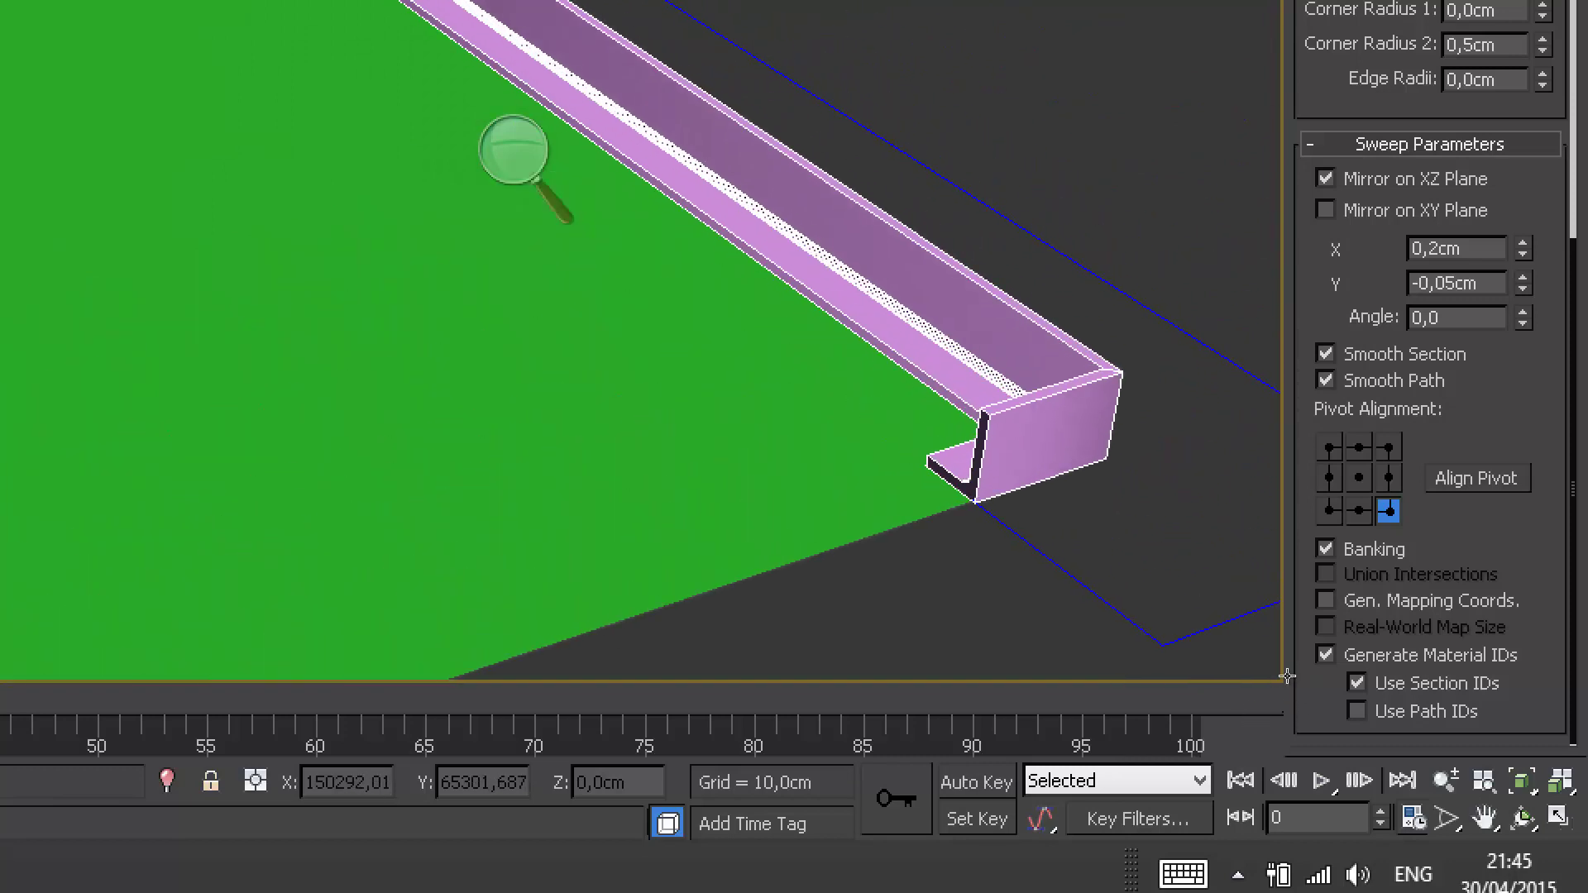
{"action": "mouse_move", "coordinate": [1553, 590]}
{"action": "left_mouse_down"}
{"action": "mouse_move", "coordinate": [1546, 528]}
{"action": "mouse_move", "coordinate": [1536, 587]}
{"action": "mouse_move", "coordinate": [1555, 566]}
{"action": "mouse_move", "coordinate": [1552, 591]}
{"action": "left_mouse_up"}
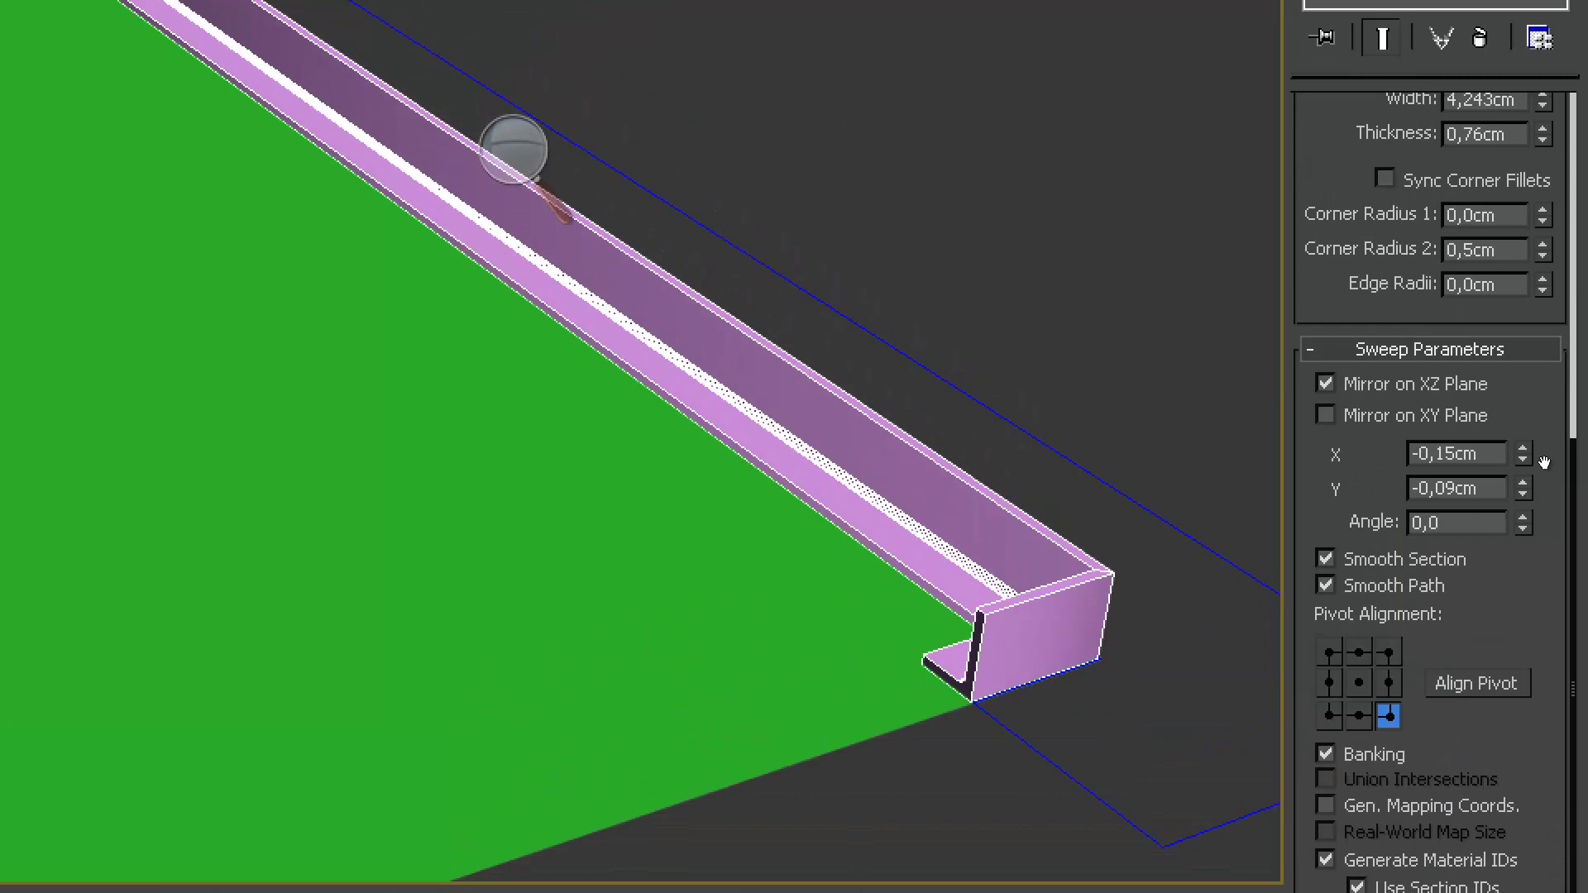
Step: Set the Angle section's length to 5 cm
{"action": "scroll", "coordinate": [1544, 269], "scroll_direction": "up", "scroll_amount": 3}
{"action": "left_click_drag", "start_coordinate": [1519, 251], "coordinate": [1449, 255]}
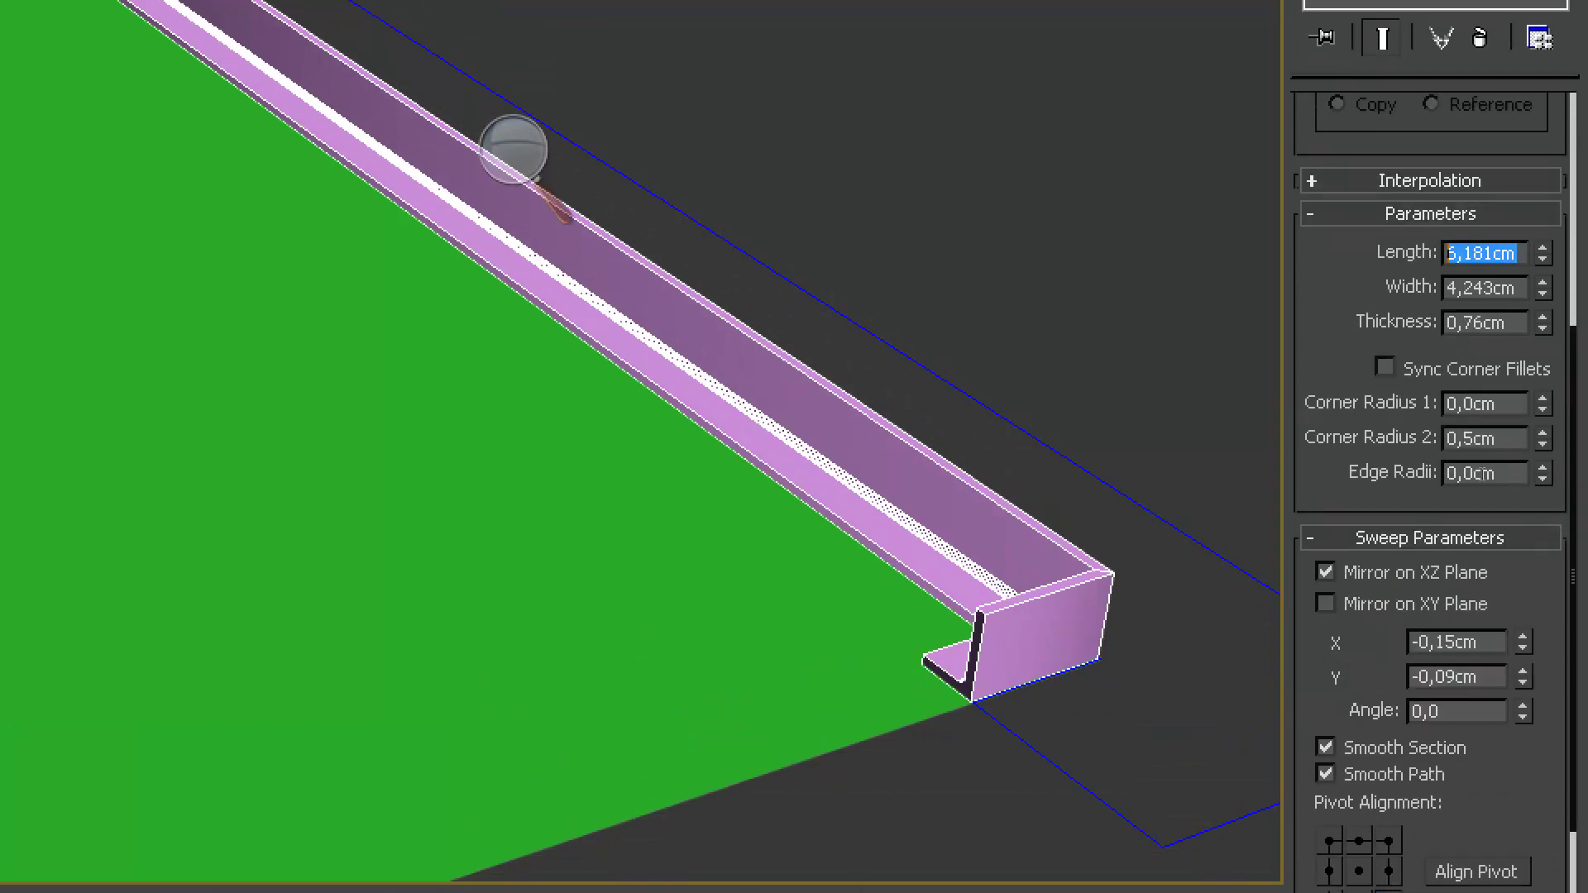
{"action": "type", "text": "5,996"}
{"action": "key", "text": "Return"}
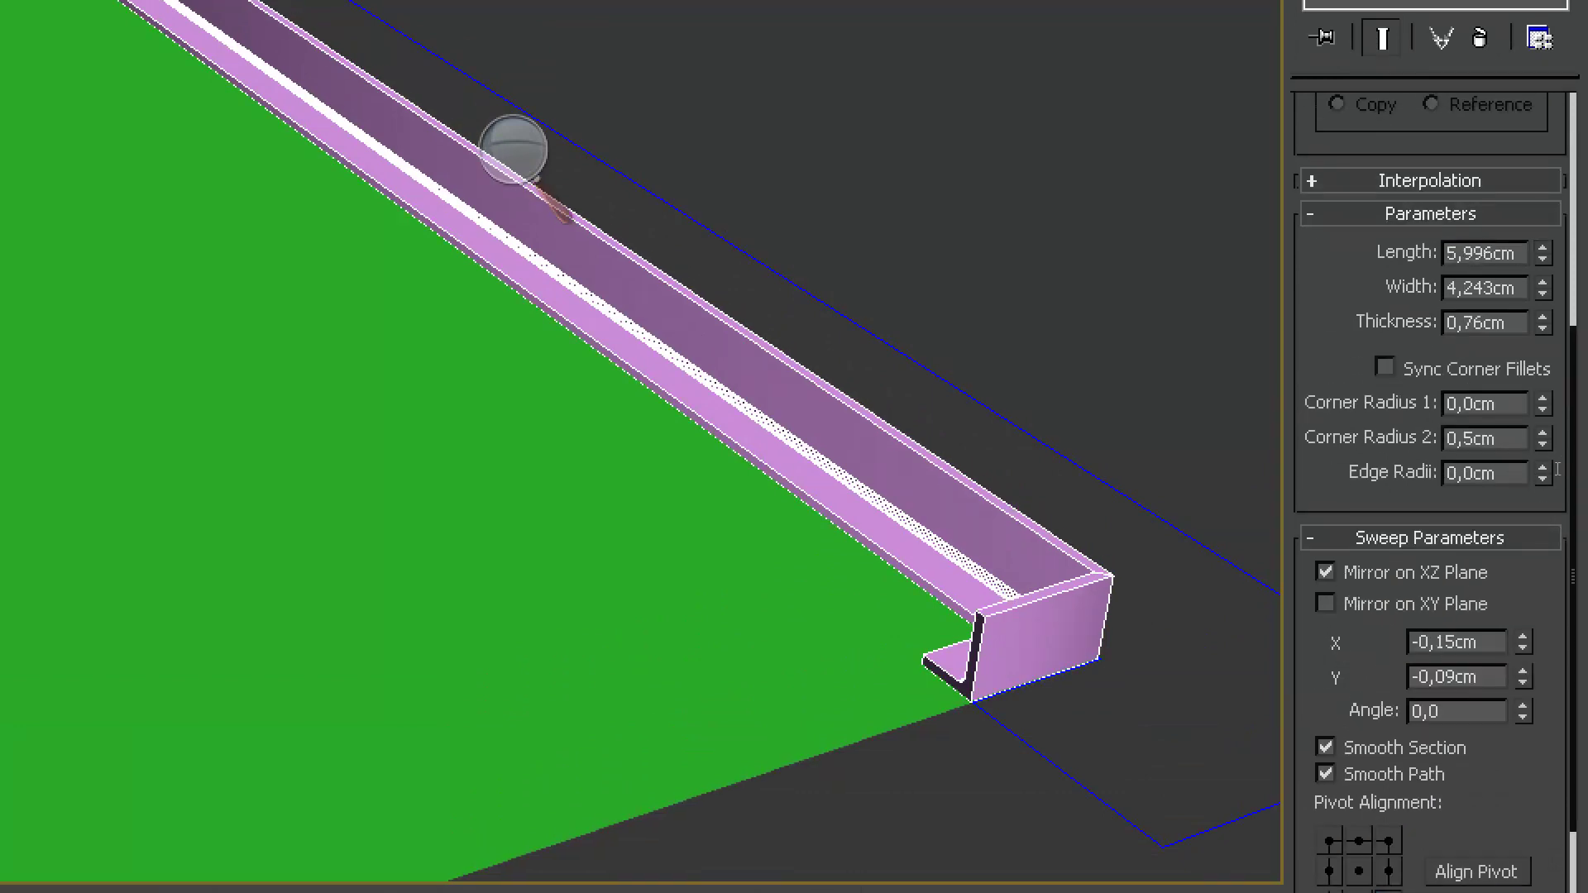
{"action": "type", "text": "5"}
{"action": "key", "text": "Return"}
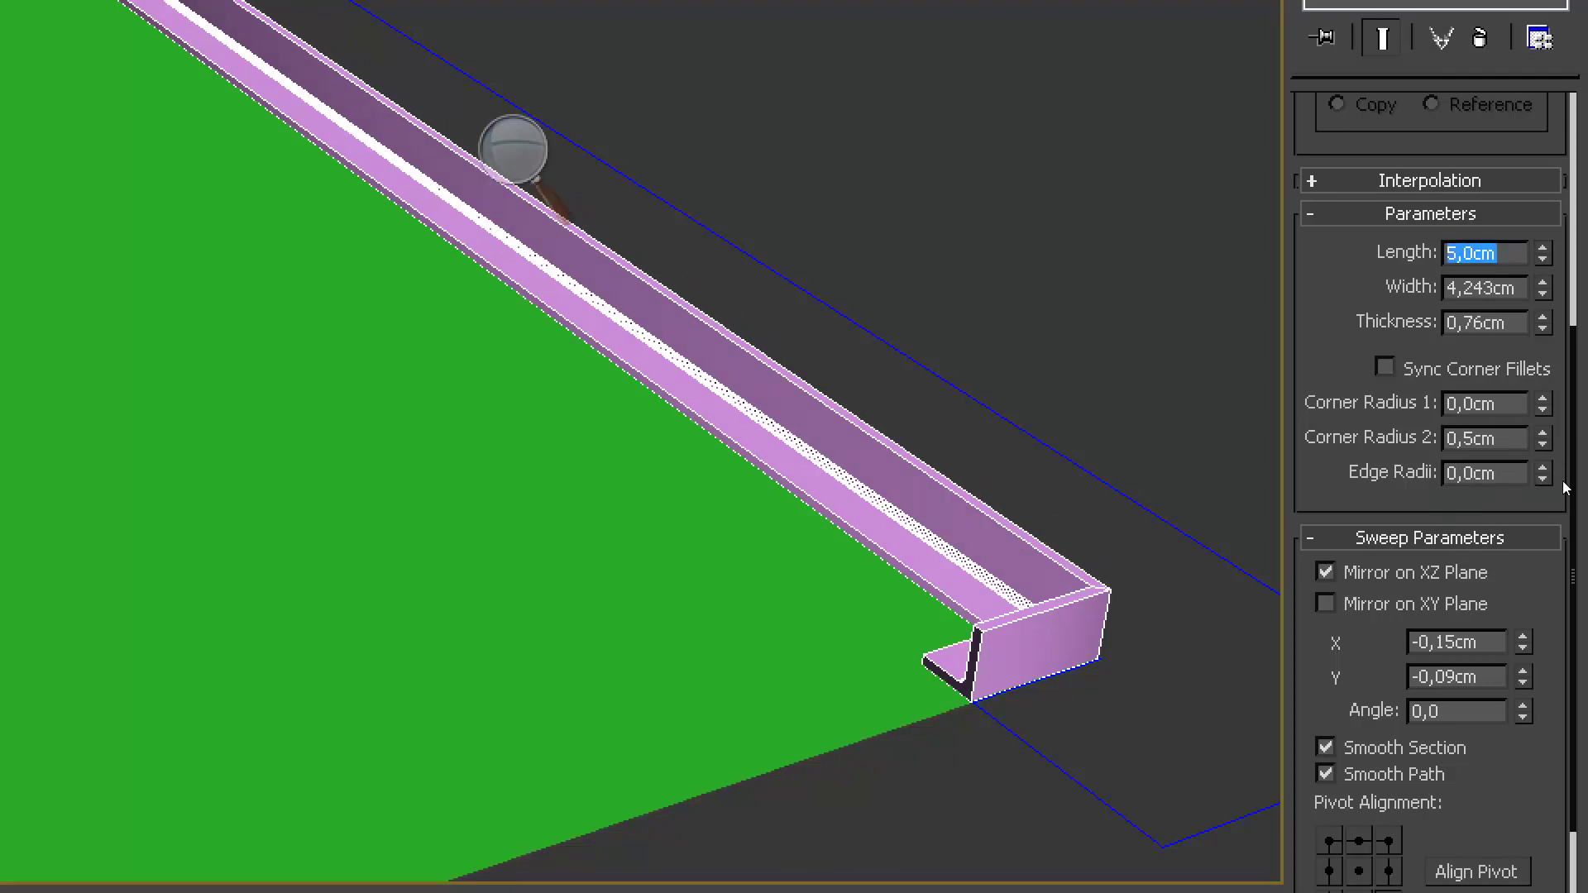
Step: Reduce the Angle section's width to 3 cm
{"action": "left_click_drag", "start_coordinate": [1543, 289], "coordinate": [1542, 297]}
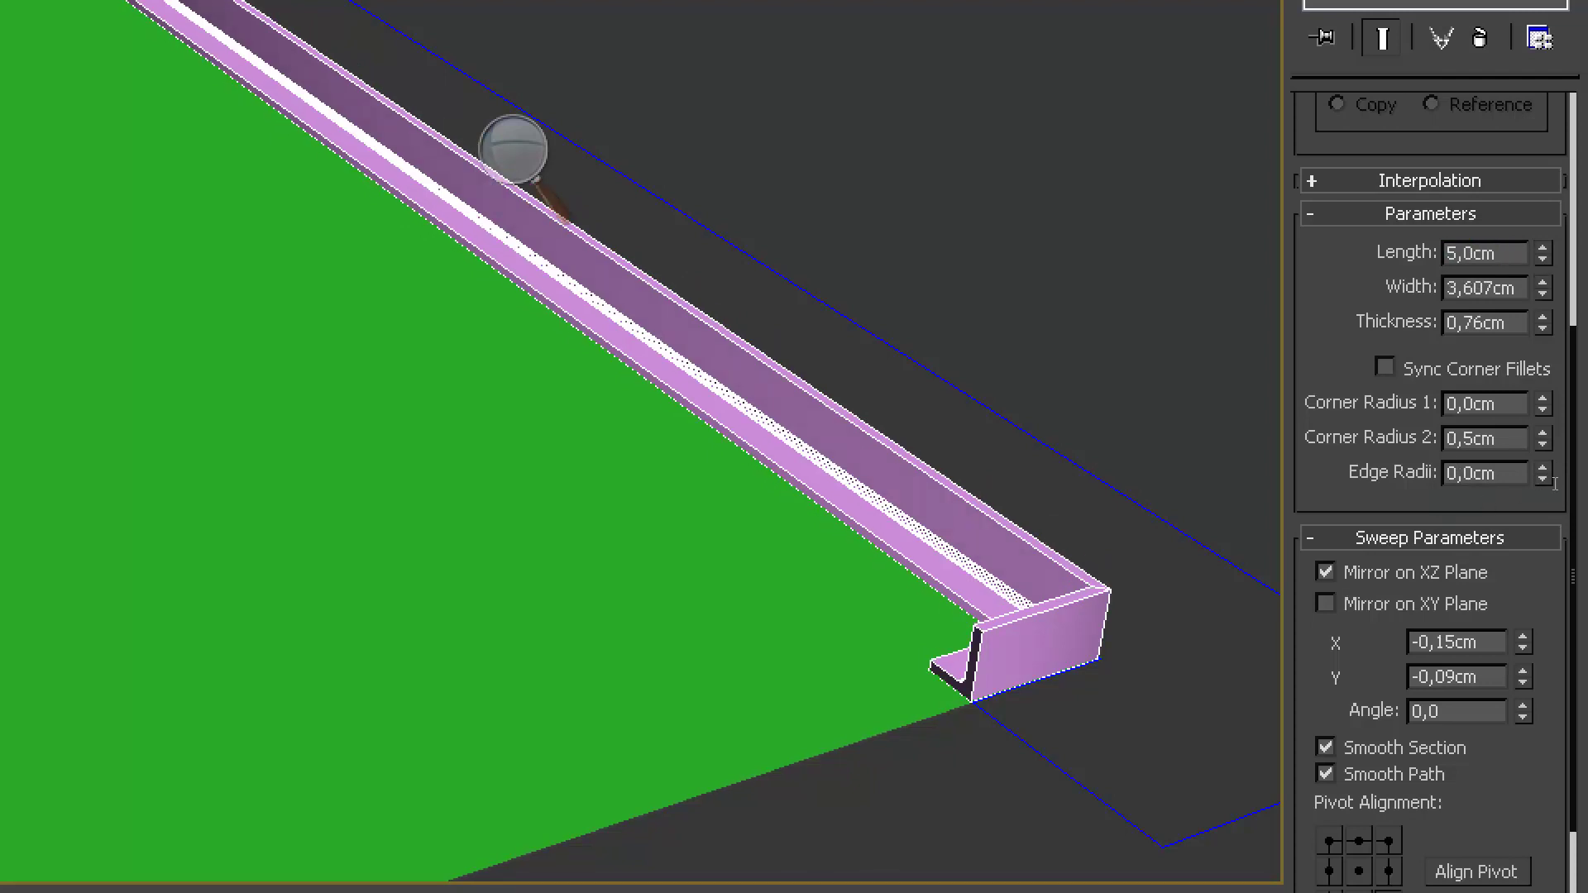
{"action": "type", "text": "2"}
{"action": "key", "text": "Return"}
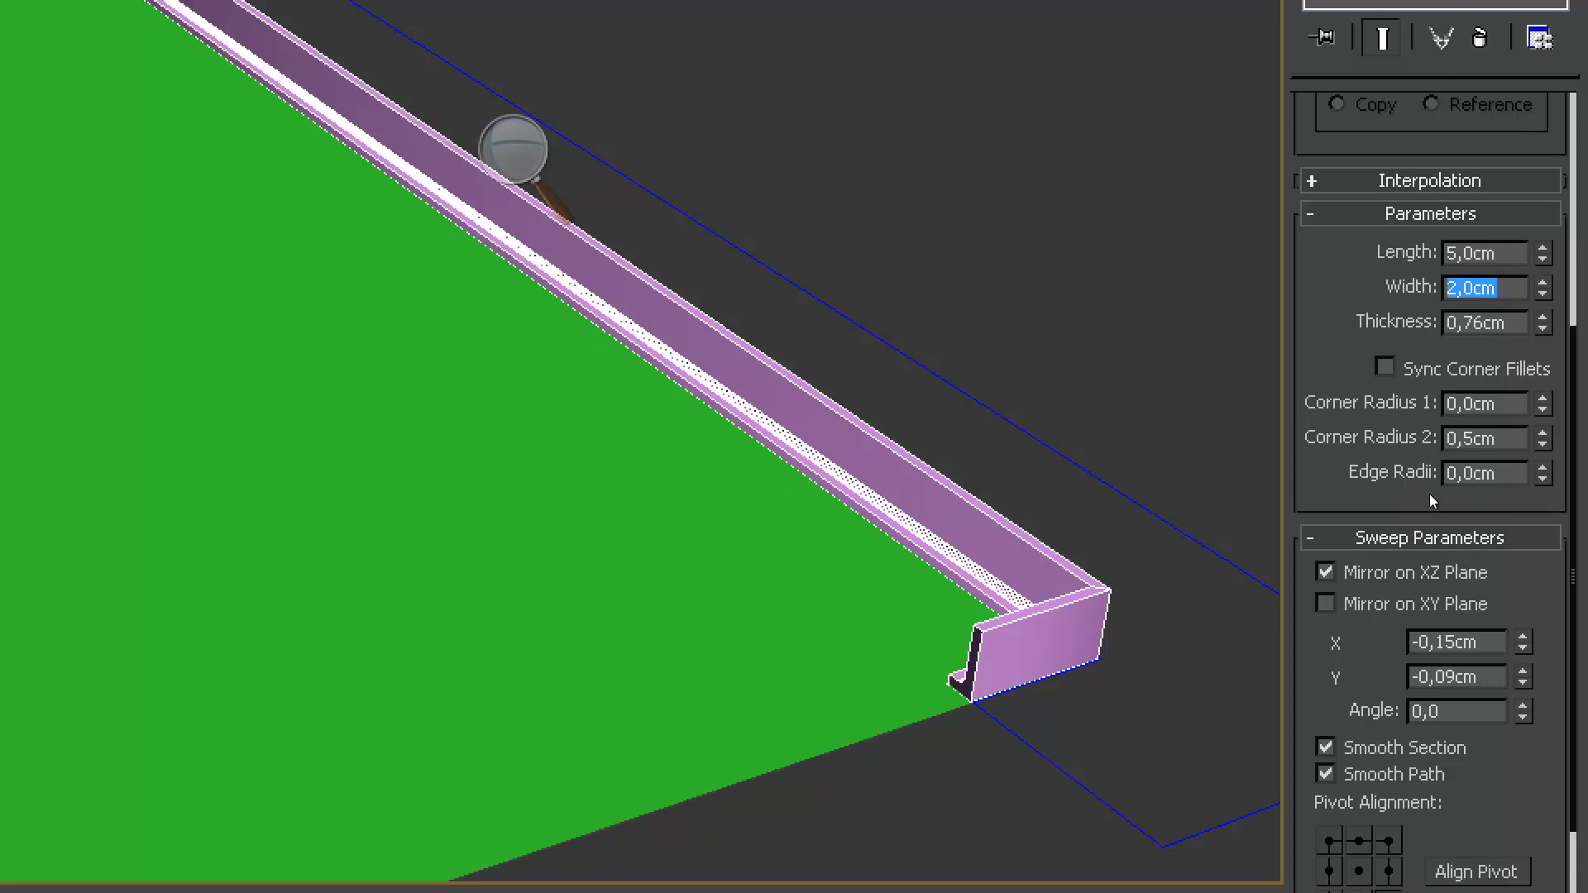
{"action": "type", "text": "3"}
{"action": "key", "text": "Return"}
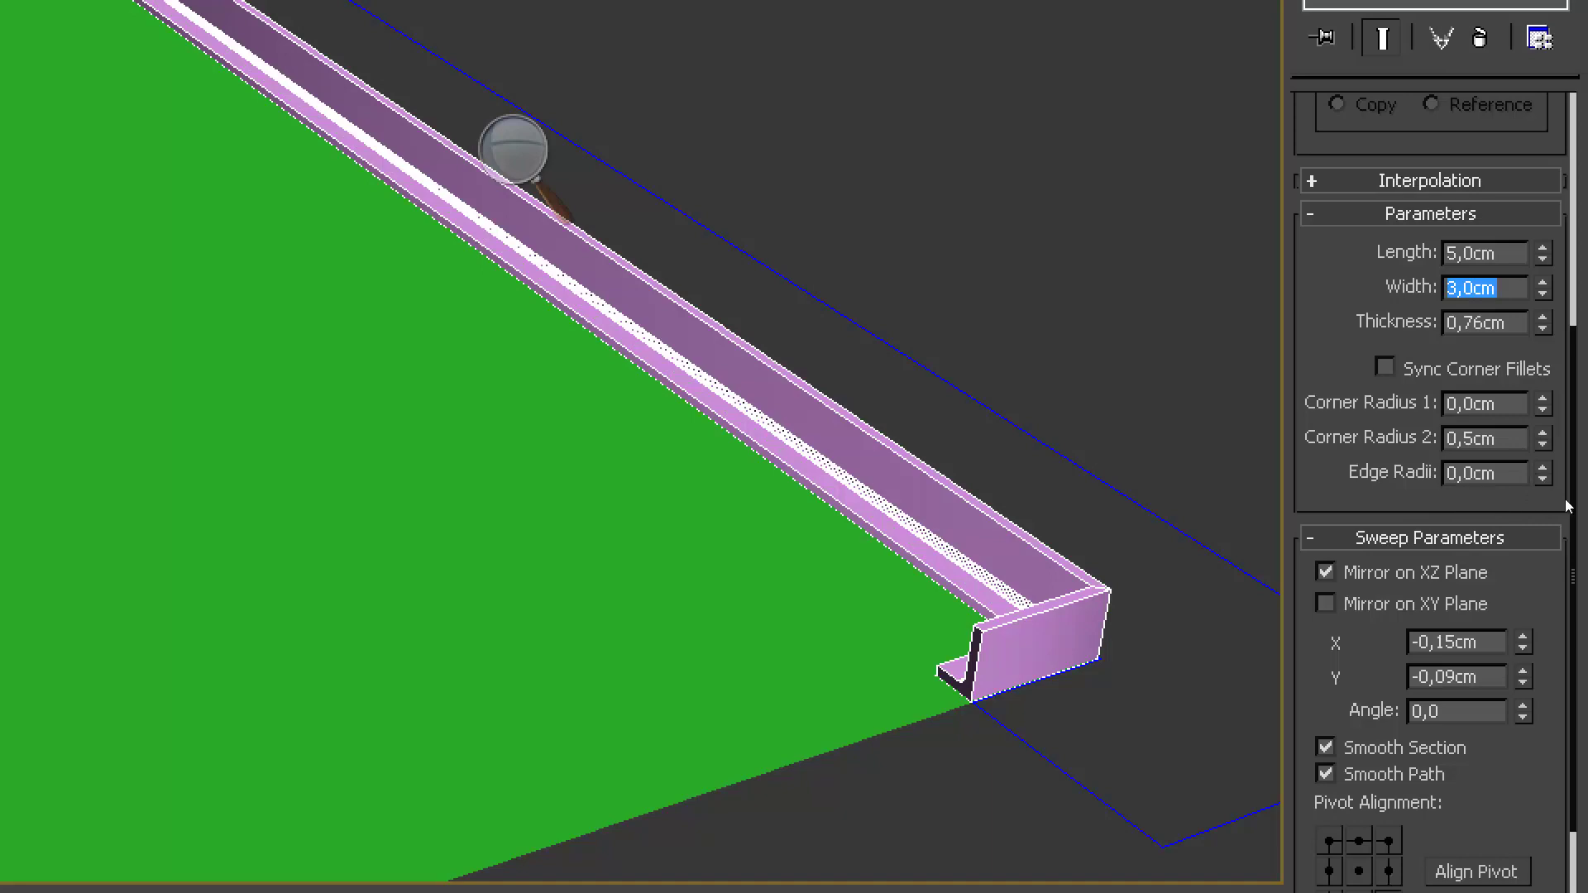
Step: Set the Angle section's thickness to 0,5 cm
{"action": "key", "text": "Tab"}
{"action": "key", "text": "shift+Left"}
{"action": "key", "text": "shift+Left"}
{"action": "key", "text": "shift+Left"}
{"action": "key", "text": "shift+Left"}
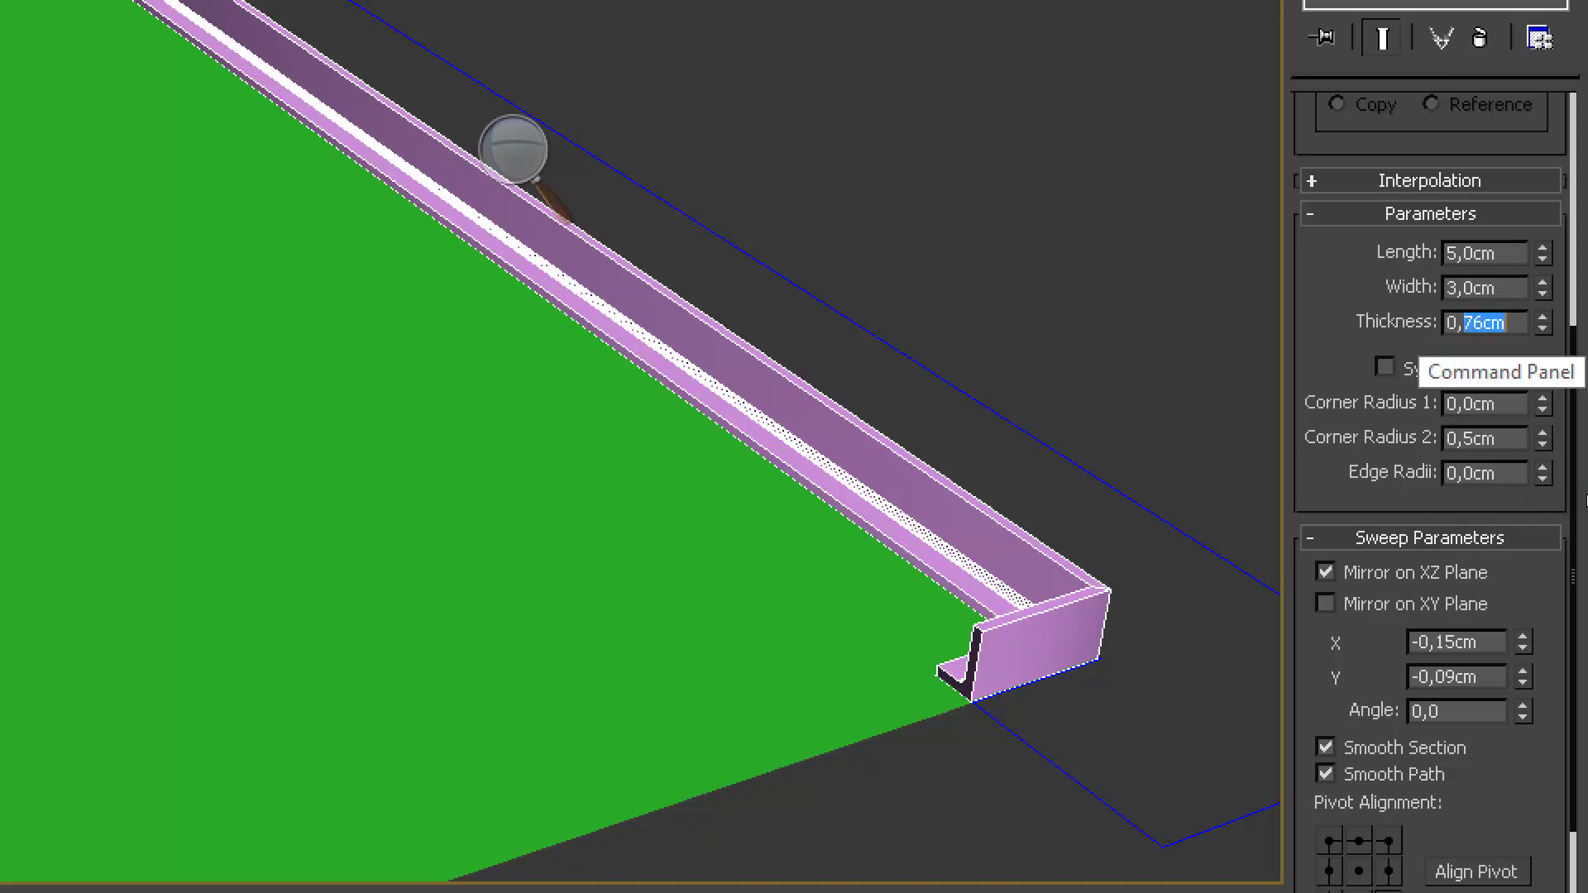
{"action": "type", "text": "5"}
{"action": "key", "text": "Return"}
Step: Unhide the external wall object parede_externa
{"action": "middle_click_drag", "start_coordinate": [1010, 574], "coordinate": [1198, 578], "text": "alt"}
{"action": "scroll", "coordinate": [1203, 537], "scroll_direction": "down", "scroll_amount": 4}
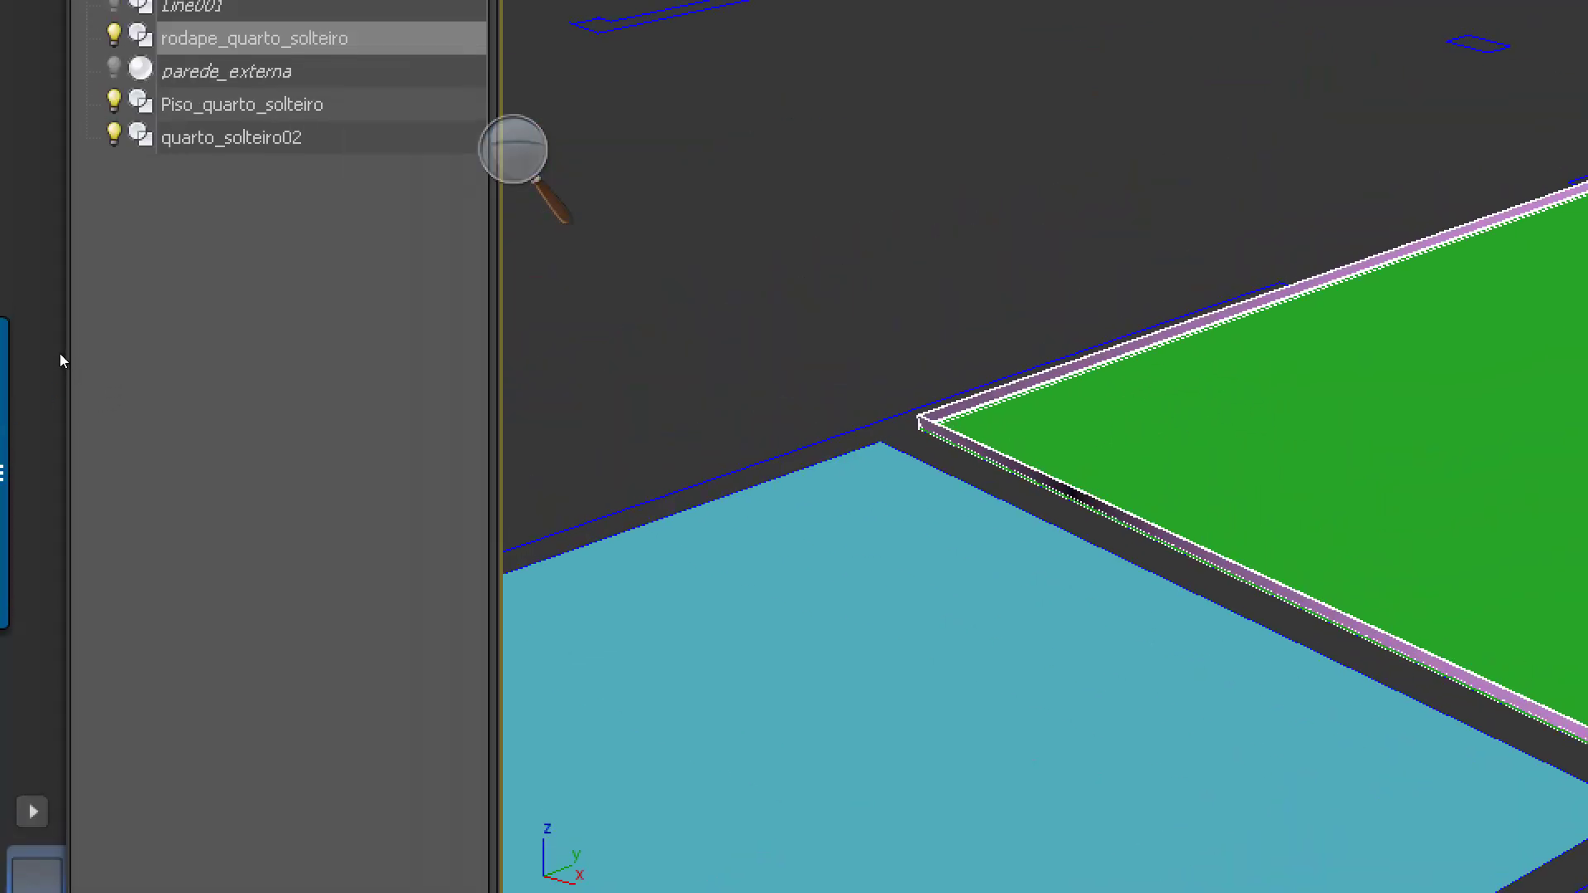
{"action": "left_click", "coordinate": [59, 353]}
Step: Examine how the skirting board meets the walls and floor around the first bedroom, close up and from a distance
{"action": "middle_click_drag", "start_coordinate": [693, 554], "coordinate": [539, 595]}
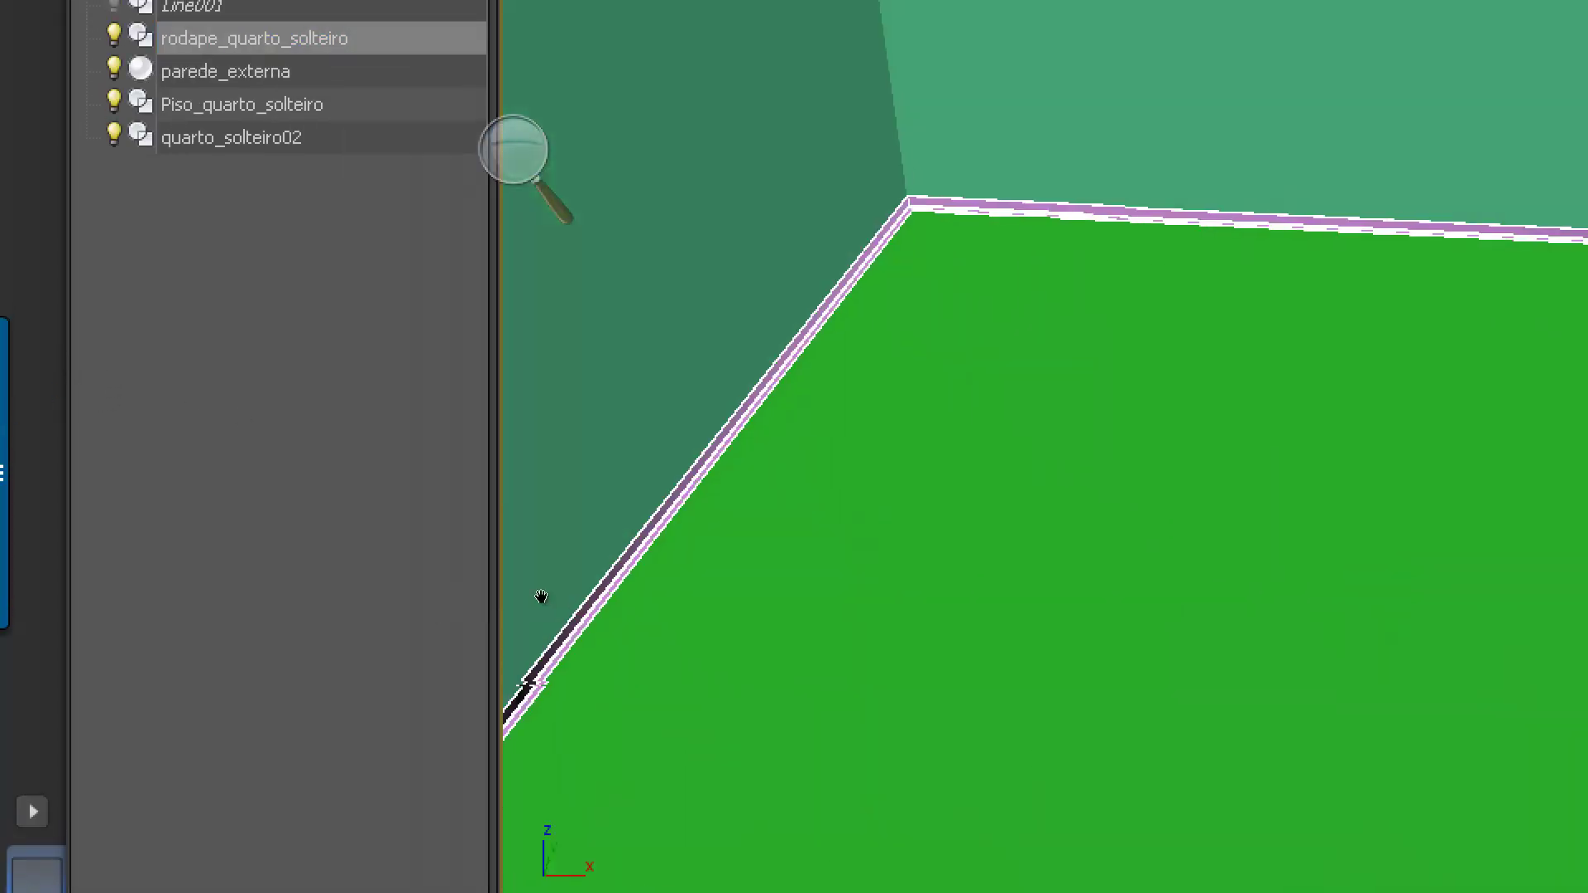
{"action": "scroll", "coordinate": [570, 583], "scroll_direction": "down", "scroll_amount": 3}
{"action": "middle_click_drag", "start_coordinate": [645, 570], "coordinate": [811, 727]}
{"action": "scroll", "coordinate": [608, 565], "scroll_direction": "up", "scroll_amount": 5}
{"action": "middle_click_drag", "start_coordinate": [678, 579], "coordinate": [598, 554], "text": "alt"}
{"action": "middle_click_drag", "start_coordinate": [508, 532], "coordinate": [510, 530]}
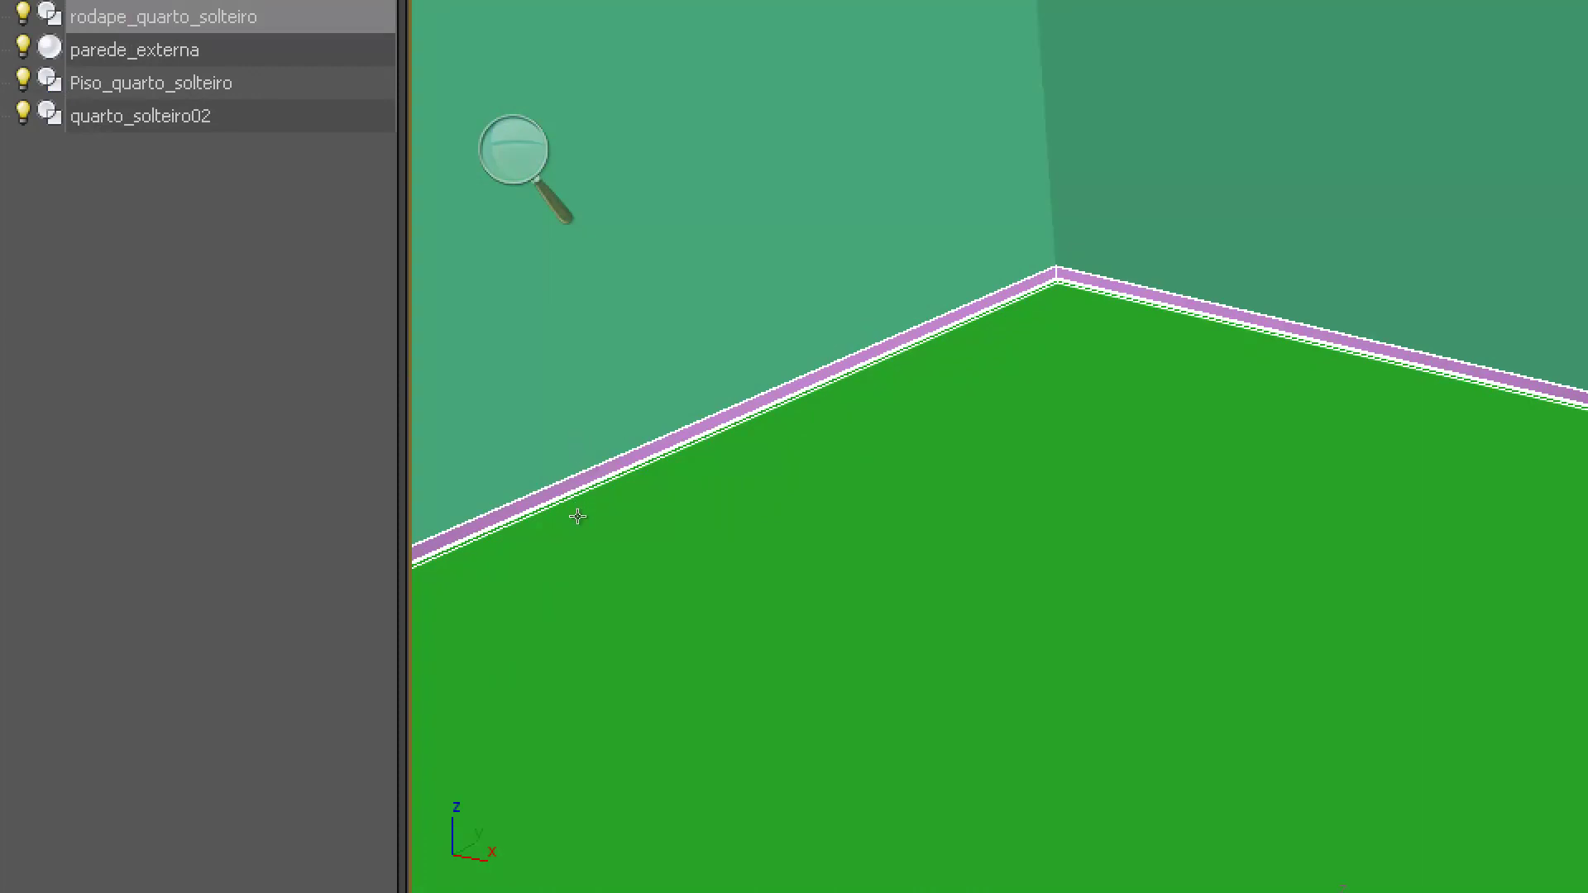
{"action": "scroll", "coordinate": [519, 567], "scroll_direction": "down", "scroll_amount": 6}
{"action": "mouse_move", "coordinate": [538, 588]}
{"action": "middle_mouse_down", "text": "alt"}
{"action": "mouse_move", "coordinate": [521, 607]}
{"action": "mouse_move", "coordinate": [548, 596]}
{"action": "middle_mouse_up", "text": "alt"}
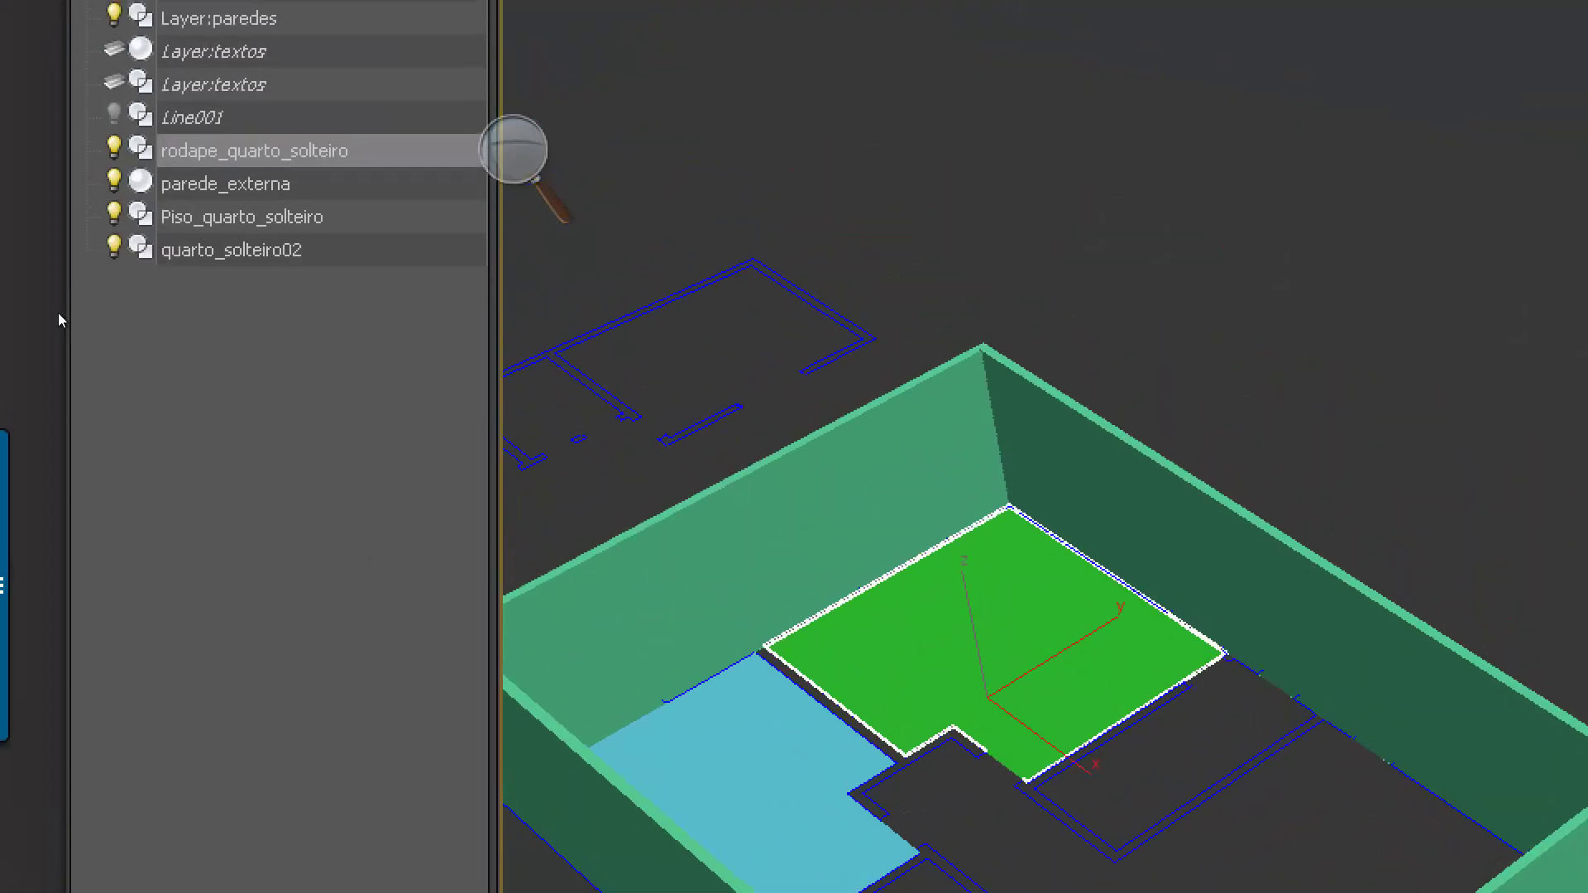
{"action": "middle_click_drag", "start_coordinate": [571, 501], "coordinate": [565, 469]}
{"action": "middle_click_drag", "start_coordinate": [565, 469], "coordinate": [439, 359], "text": "alt"}
{"action": "scroll", "coordinate": [580, 466], "scroll_direction": "up", "scroll_amount": 4}
{"action": "scroll", "coordinate": [582, 468], "scroll_direction": "down", "scroll_amount": 6}
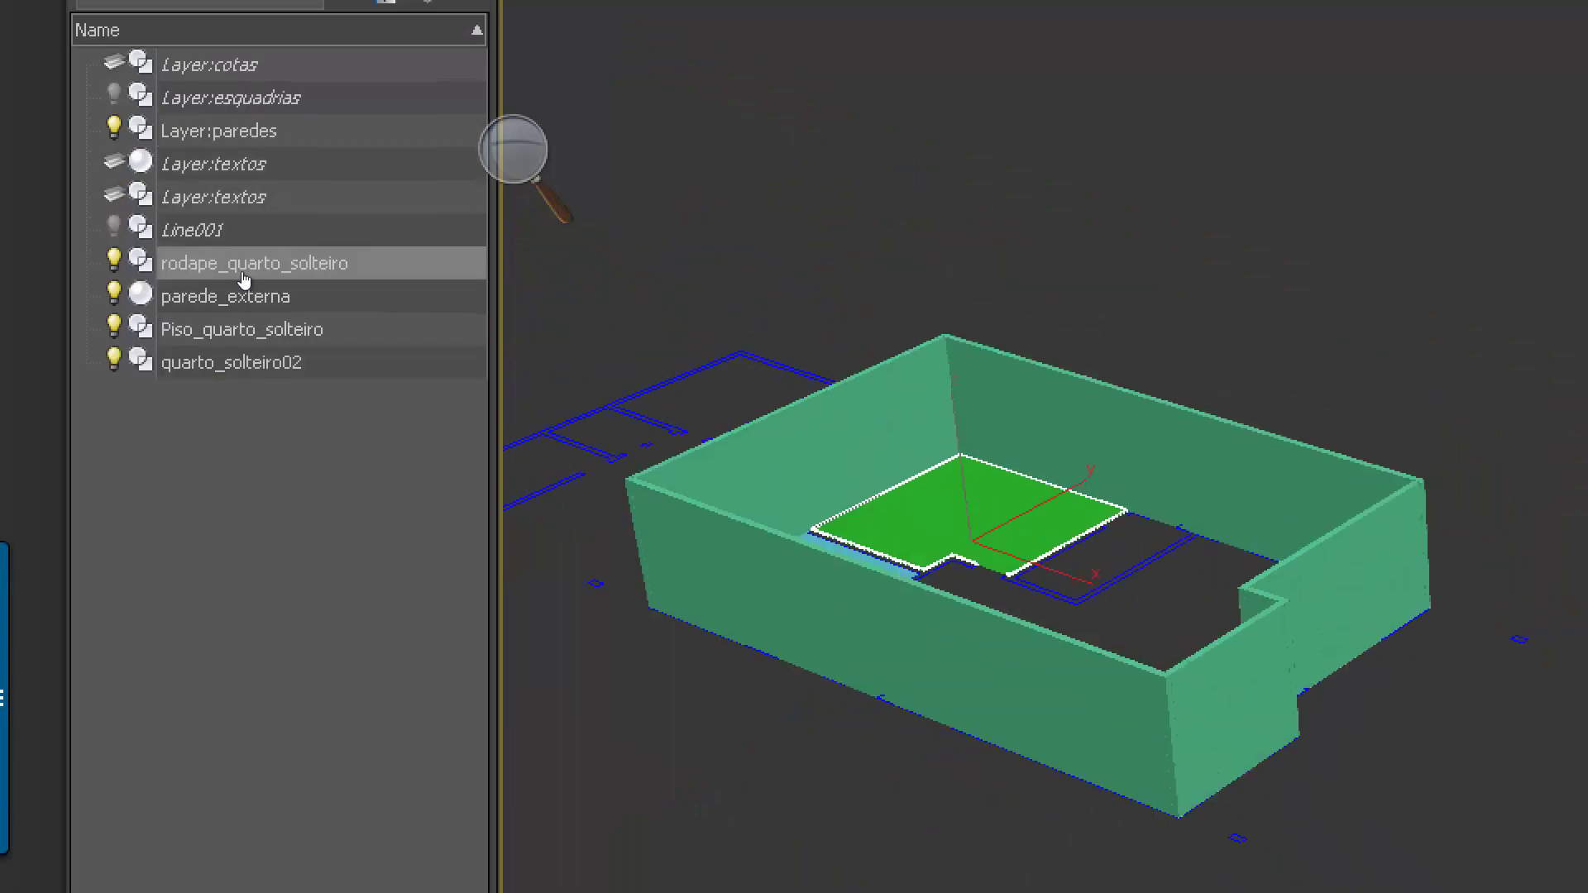
Step: Return the screen magnification to 100%, close the magnifier, and show the Top and Perspective viewports side by side
{"action": "left_click", "coordinate": [254, 304]}
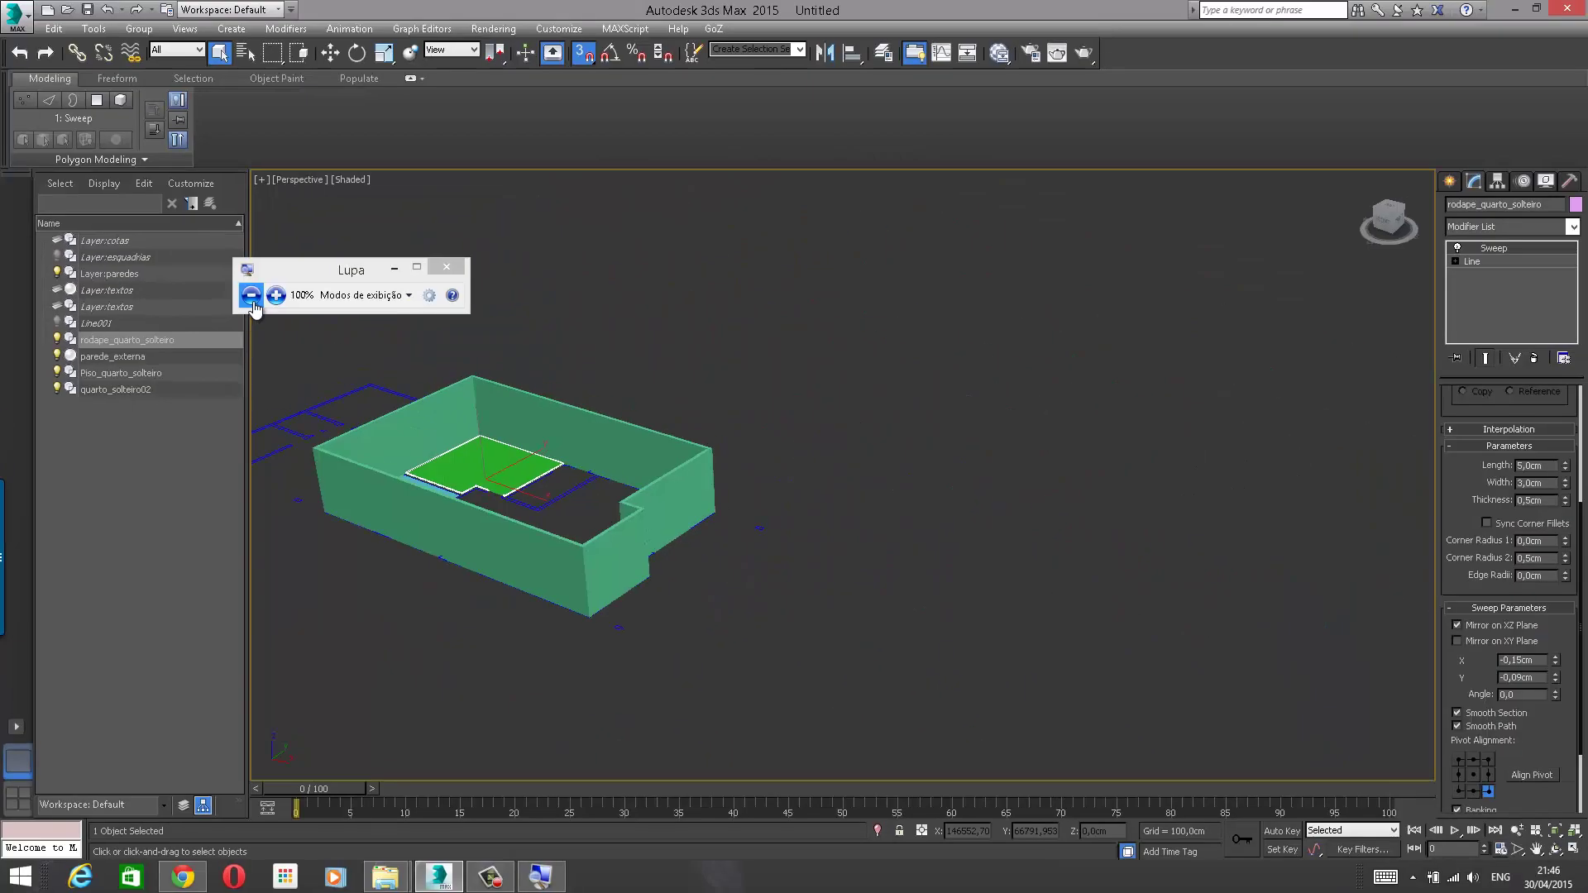
{"action": "left_click", "coordinate": [441, 272]}
{"action": "middle_click_drag", "start_coordinate": [592, 369], "coordinate": [918, 397]}
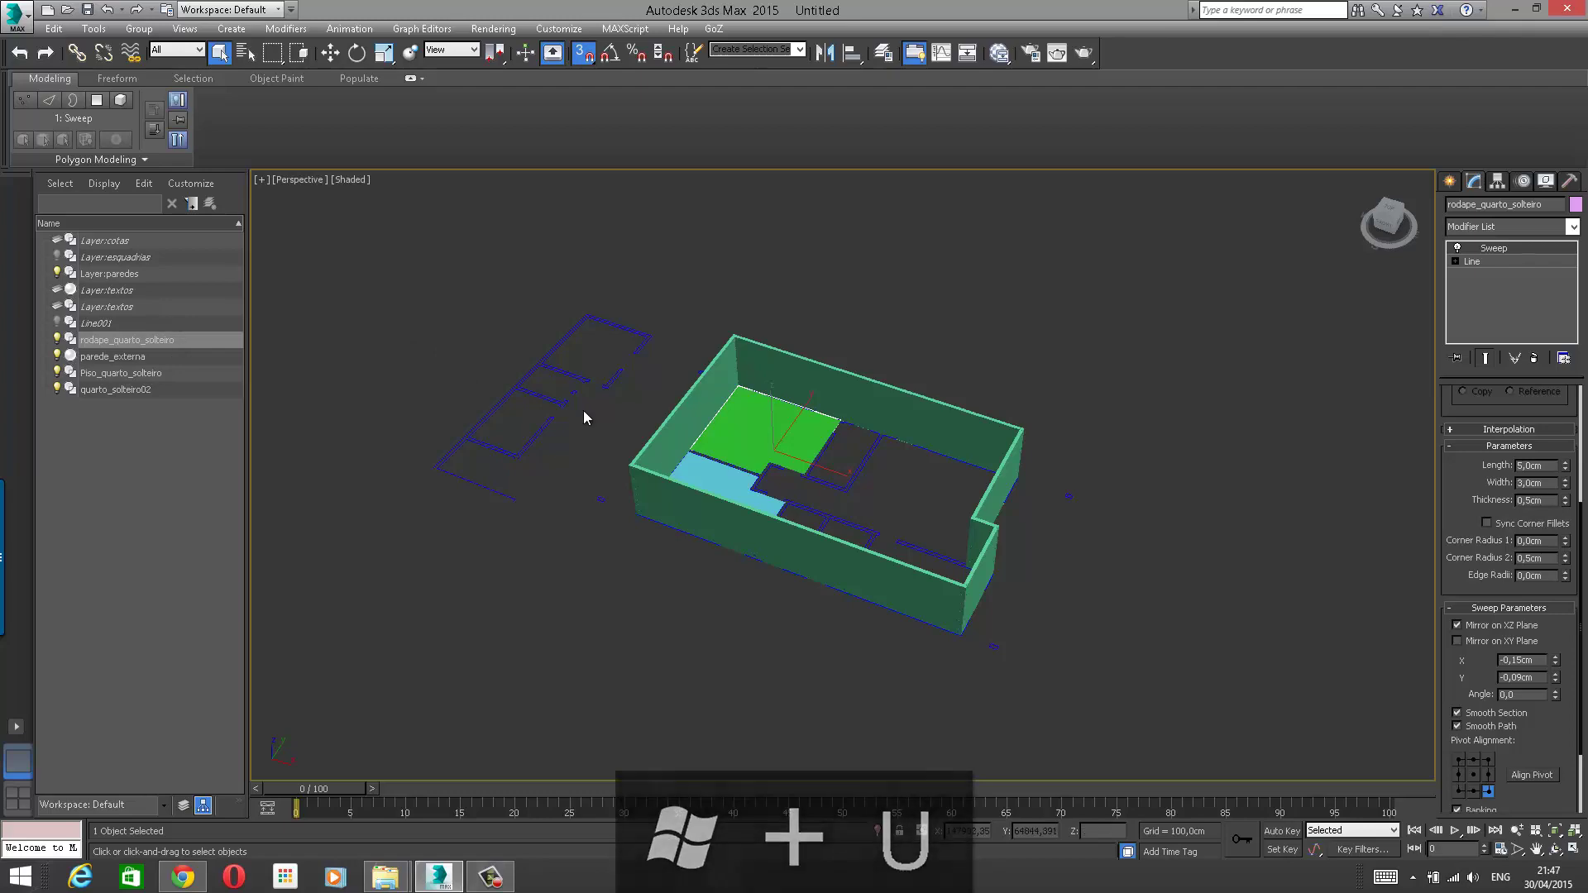
{"action": "key", "text": "alt+w"}
Step: Examine the window opening marked in the external wall beside the second bedroom in the Top and Perspective views
{"action": "scroll", "coordinate": [496, 401], "scroll_direction": "up", "scroll_amount": 4}
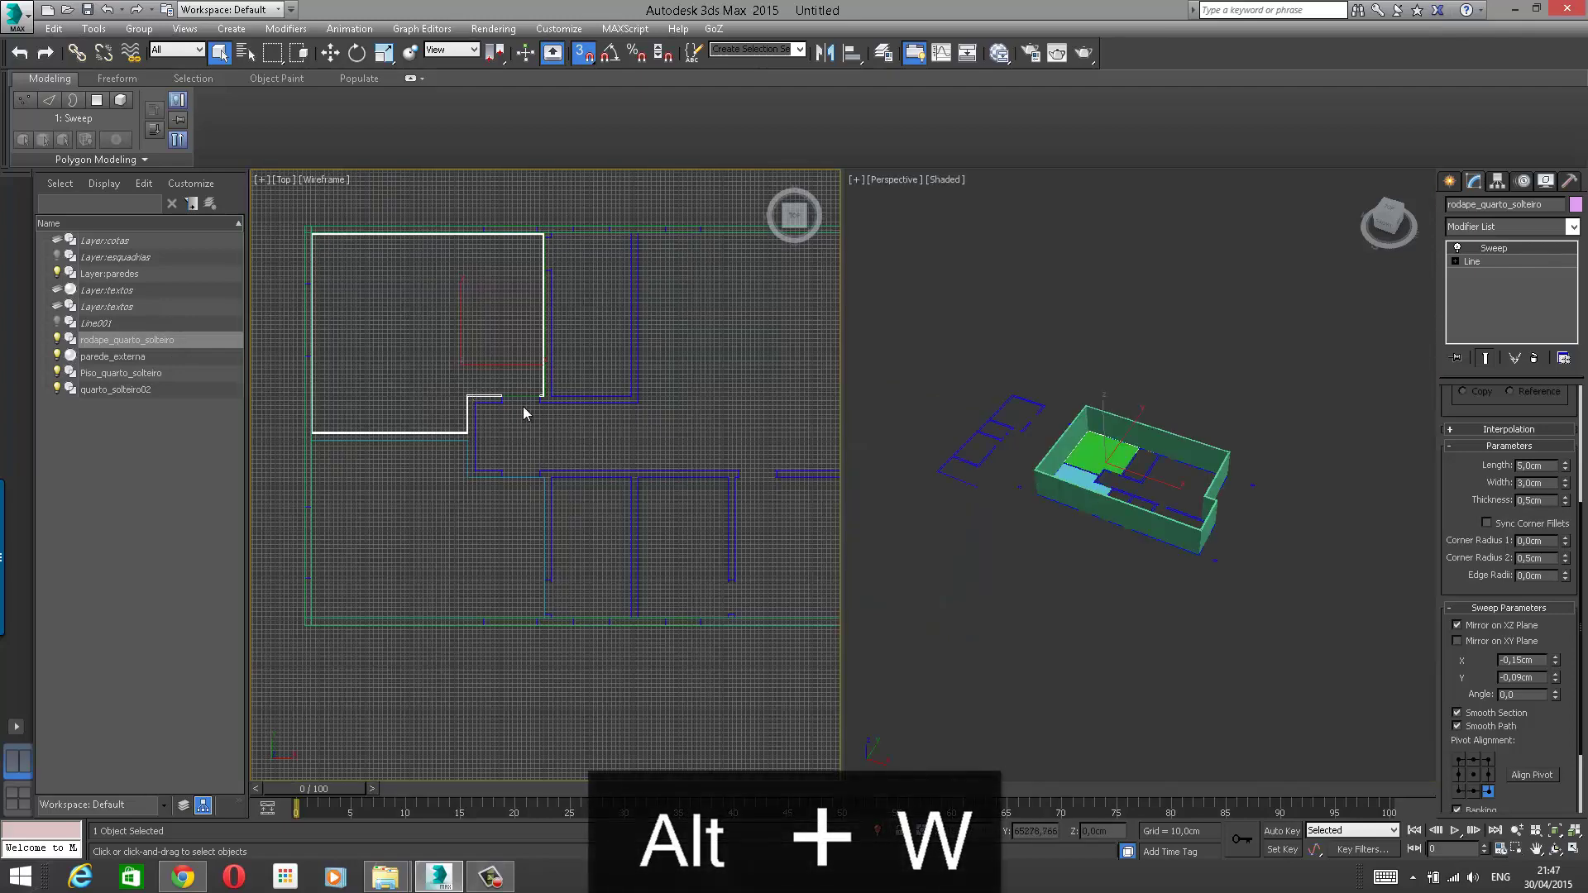
{"action": "scroll", "coordinate": [522, 405], "scroll_direction": "up", "scroll_amount": 2}
{"action": "middle_click_drag", "start_coordinate": [518, 421], "coordinate": [488, 374]}
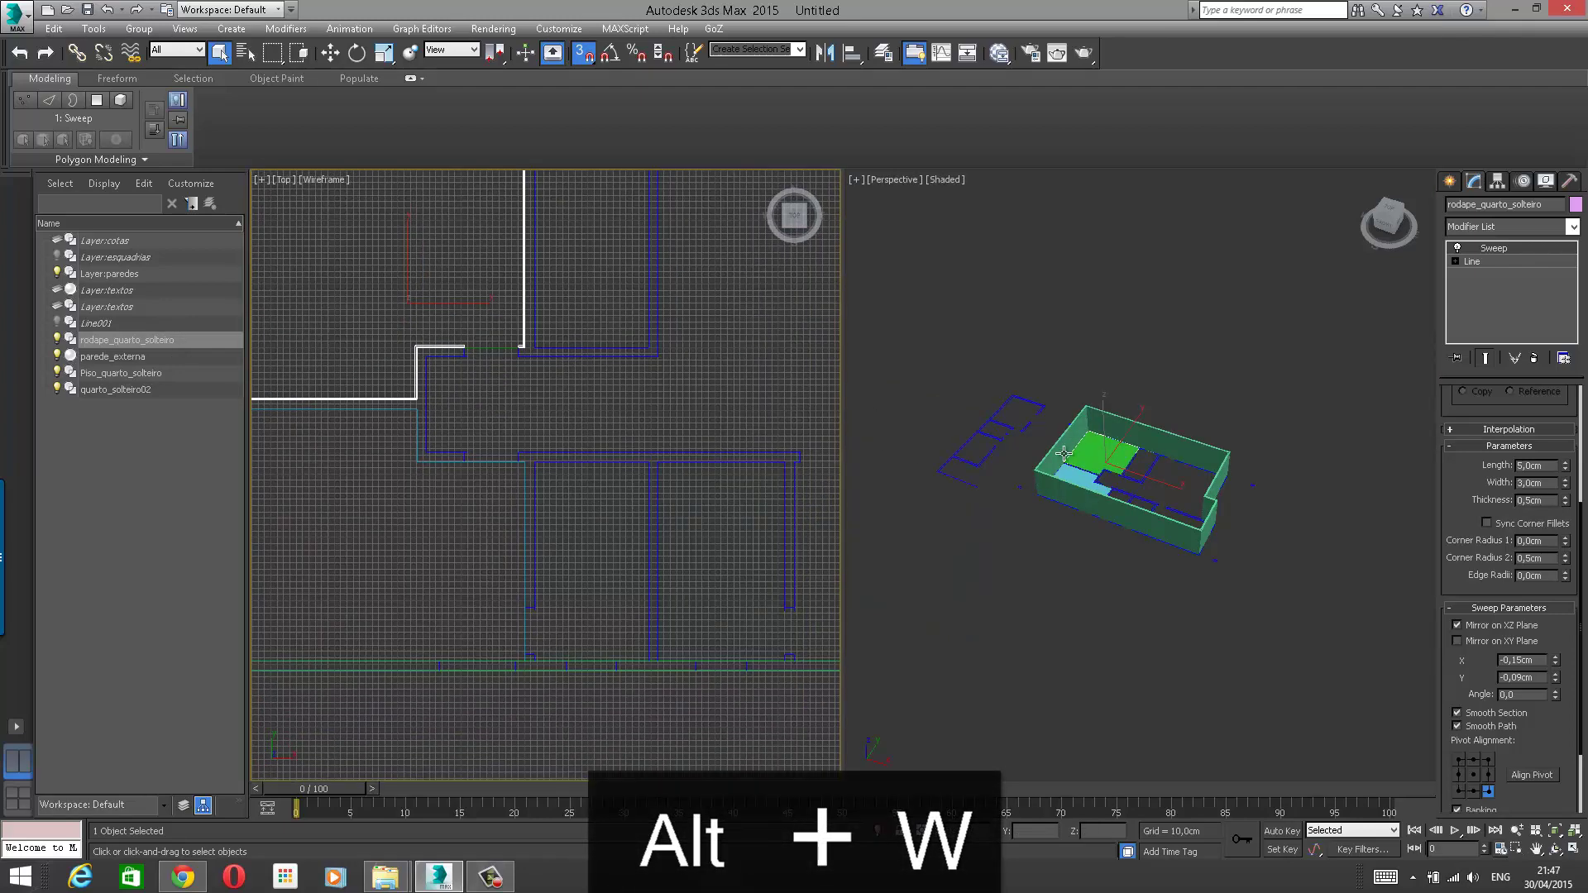
{"action": "middle_click_drag", "start_coordinate": [1133, 500], "coordinate": [1113, 433]}
{"action": "scroll", "coordinate": [1110, 426], "scroll_direction": "up", "scroll_amount": 6}
{"action": "middle_click_drag", "start_coordinate": [1097, 362], "coordinate": [1219, 430]}
{"action": "middle_click_drag", "start_coordinate": [1219, 430], "coordinate": [1198, 404]}
{"action": "mouse_move", "coordinate": [549, 390]}
{"action": "middle_mouse_down"}
{"action": "mouse_move", "coordinate": [652, 418]}
{"action": "mouse_move", "coordinate": [585, 450]}
{"action": "mouse_move", "coordinate": [521, 397]}
{"action": "middle_mouse_up"}
{"action": "middle_click_drag", "start_coordinate": [518, 523], "coordinate": [521, 443]}
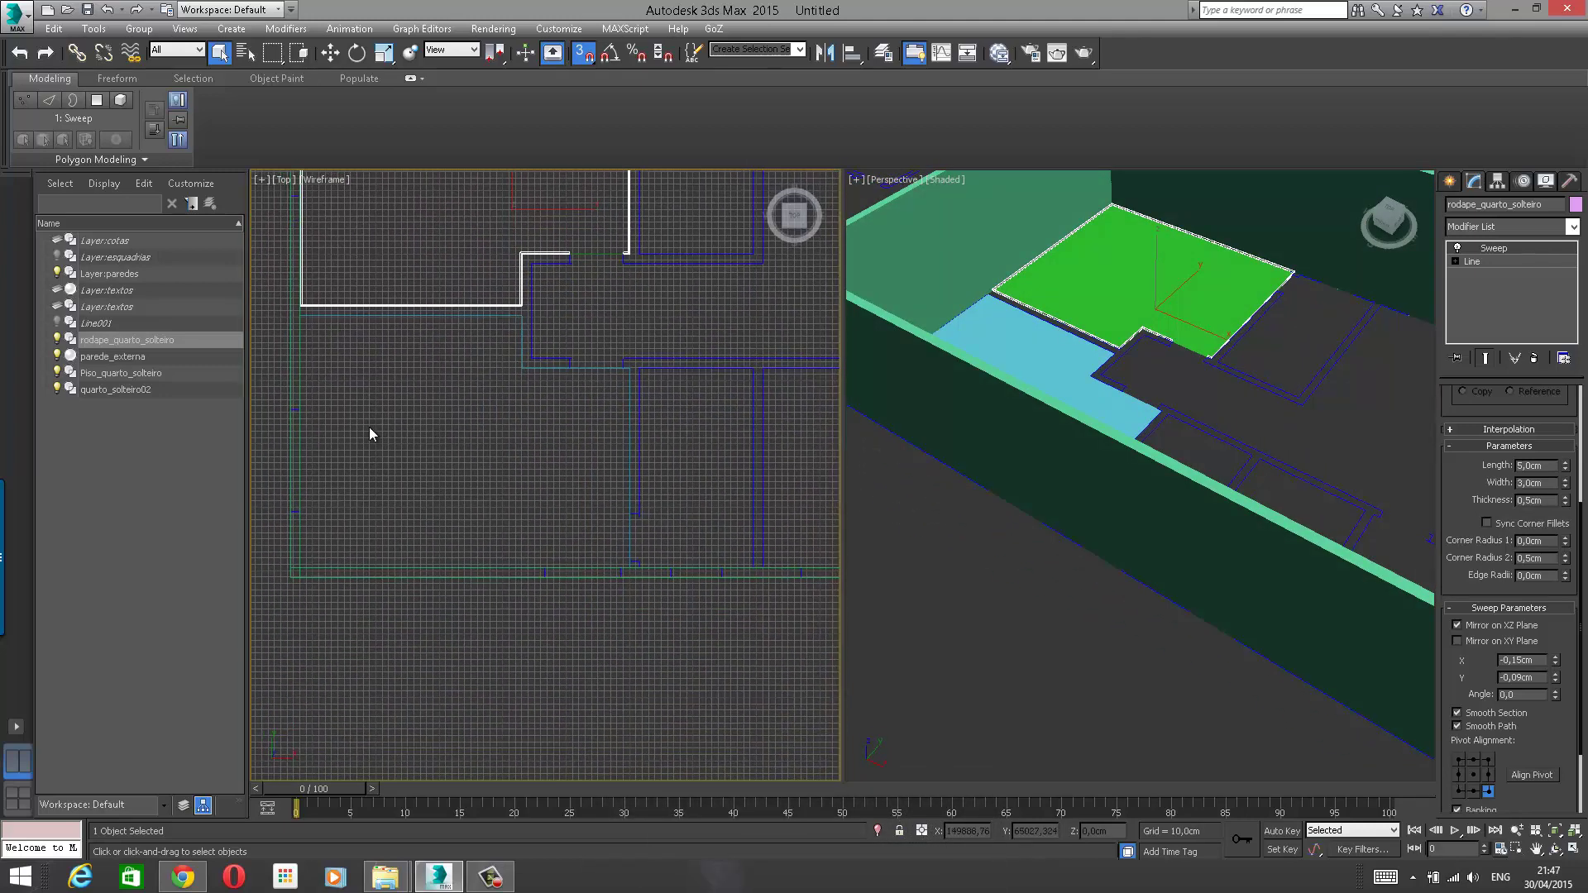
{"action": "middle_click_drag", "start_coordinate": [568, 549], "coordinate": [536, 491]}
{"action": "scroll", "coordinate": [527, 528], "scroll_direction": "up", "scroll_amount": 3}
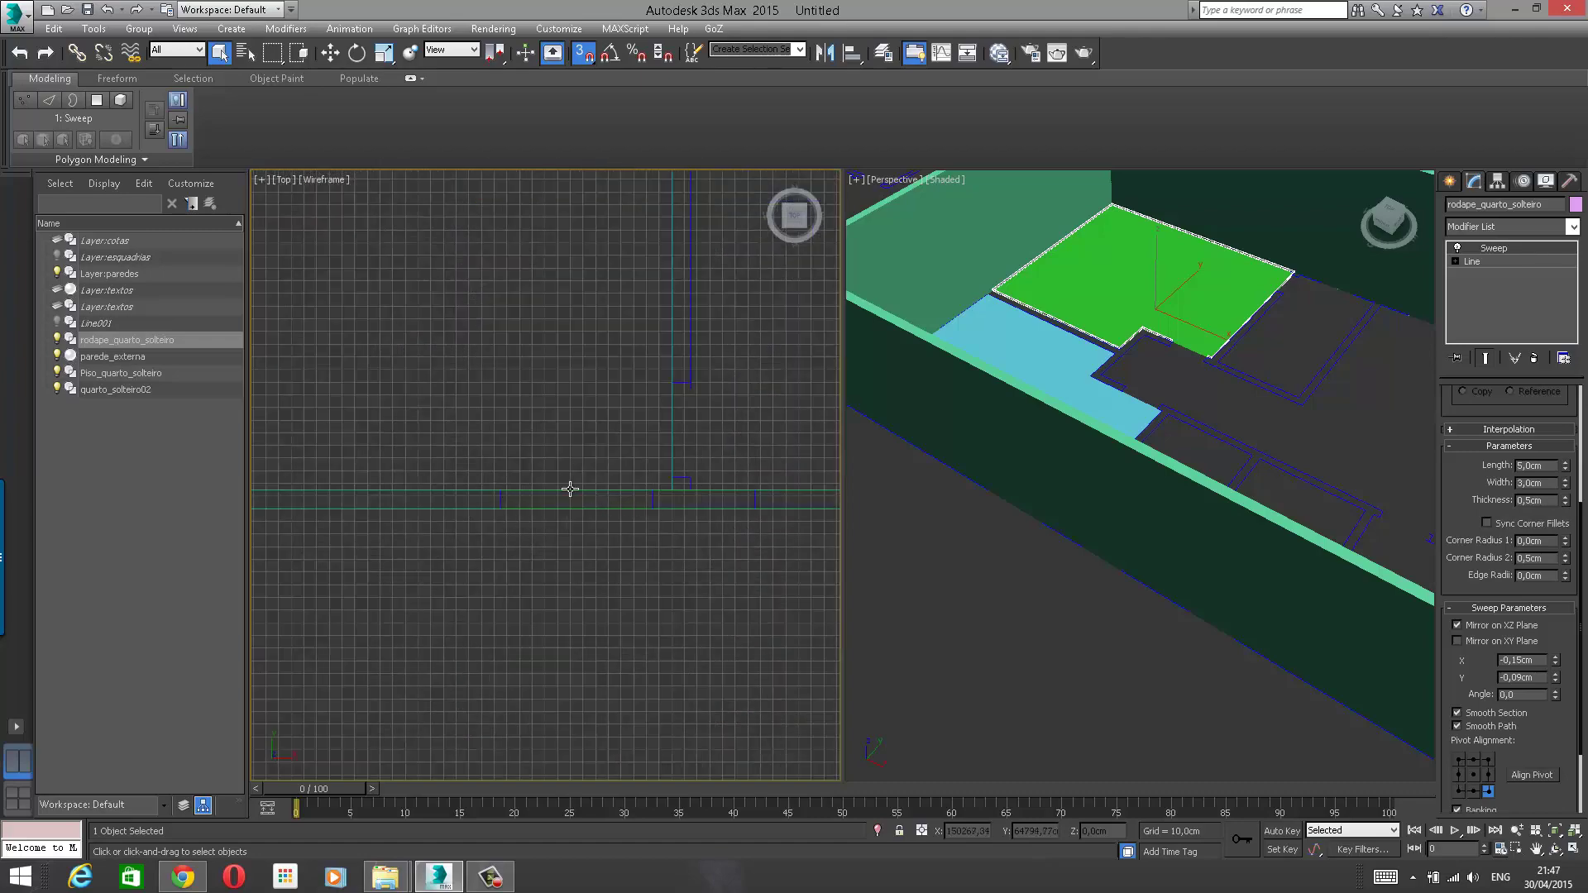
{"action": "middle_click_drag", "start_coordinate": [650, 502], "coordinate": [577, 526]}
{"action": "scroll", "coordinate": [532, 532], "scroll_direction": "up", "scroll_amount": 2}
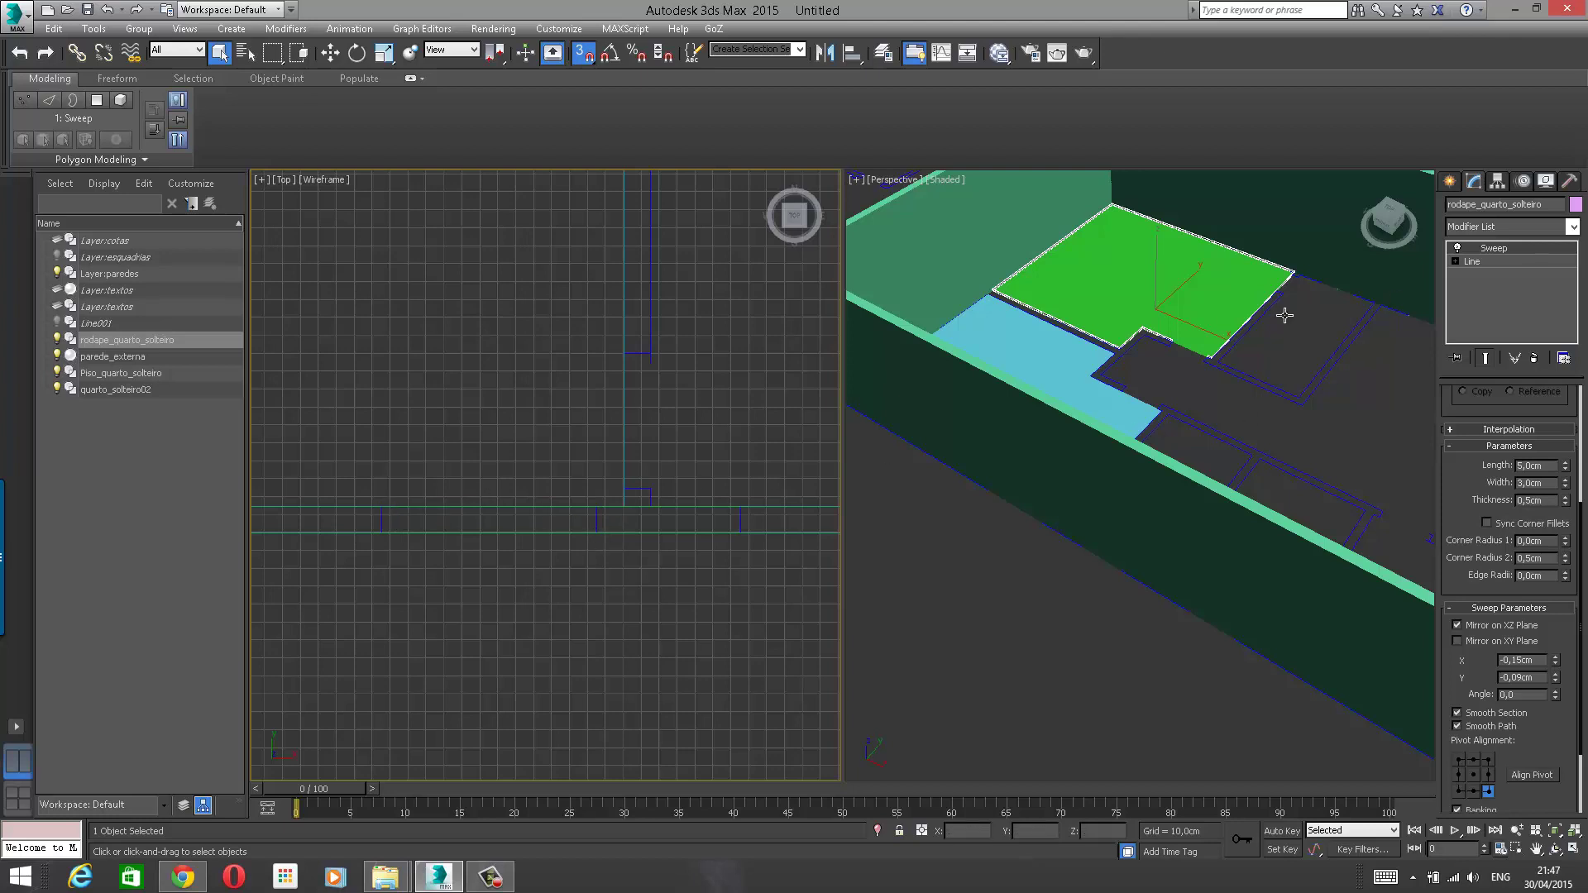
{"action": "middle_click_drag", "start_coordinate": [1285, 315], "coordinate": [1297, 327]}
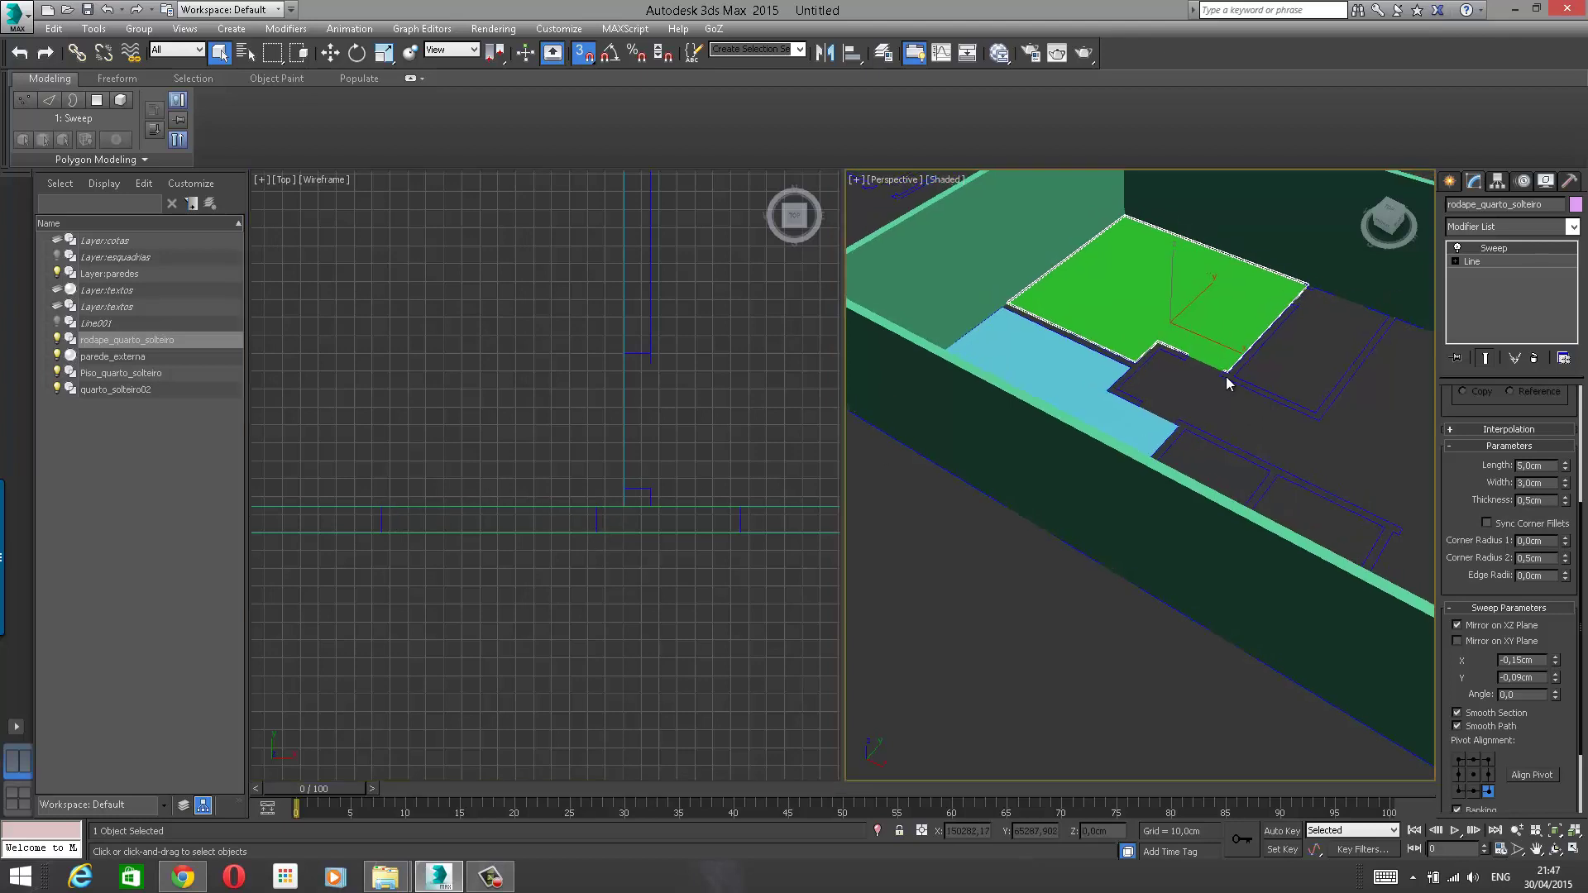
Step: Activate the Sliding window type from the Windows geometry category and frame the second bedroom's window opening in the Top view
{"action": "left_click", "coordinate": [1451, 182]}
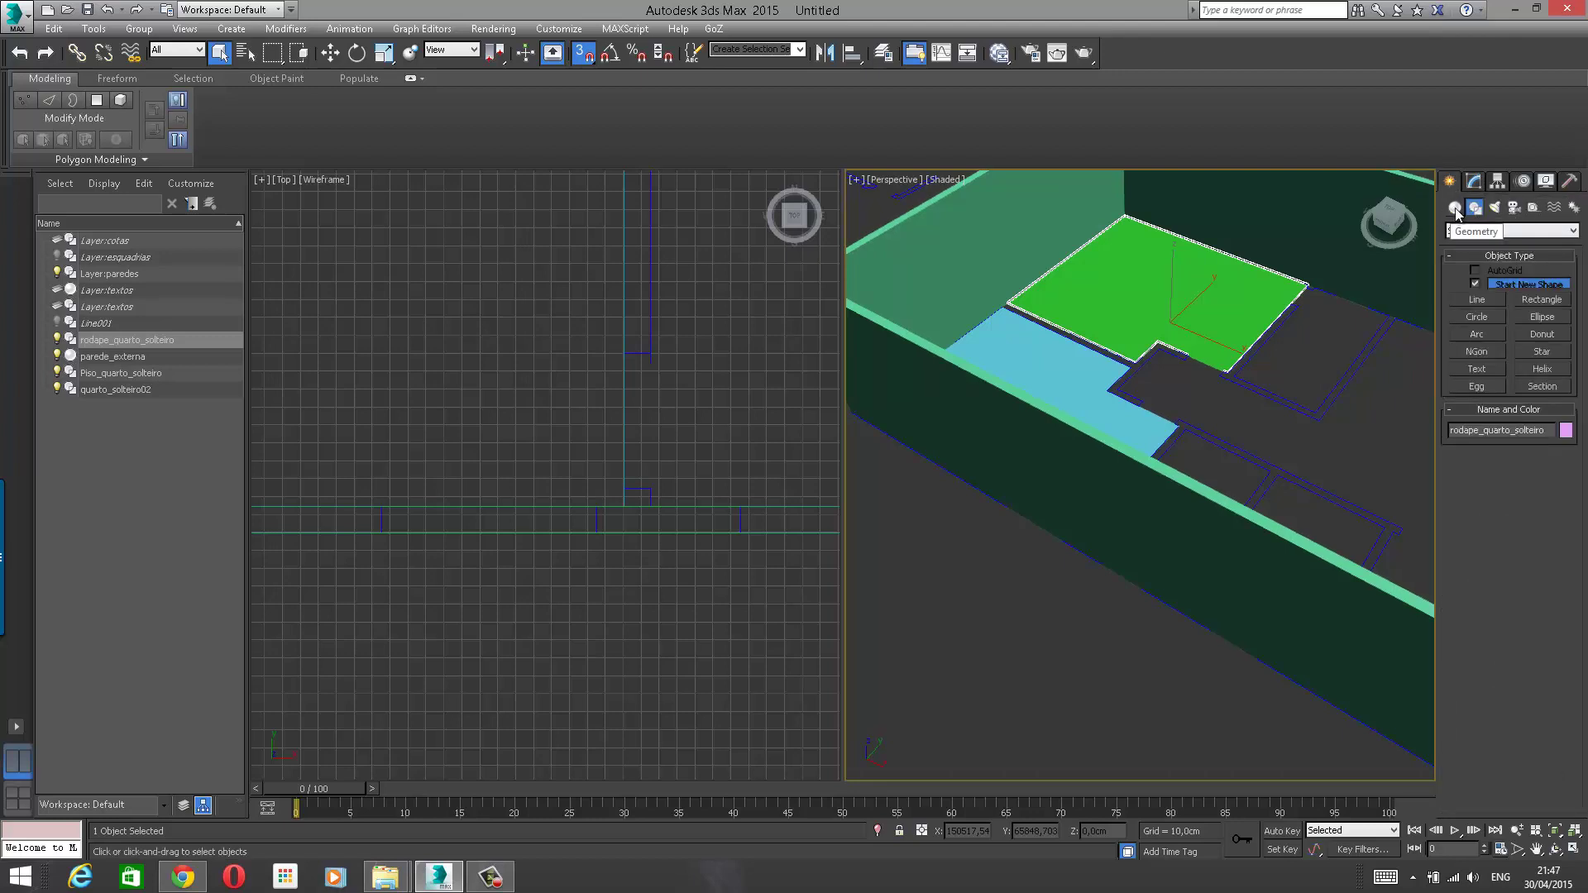
{"action": "left_click", "coordinate": [1454, 208]}
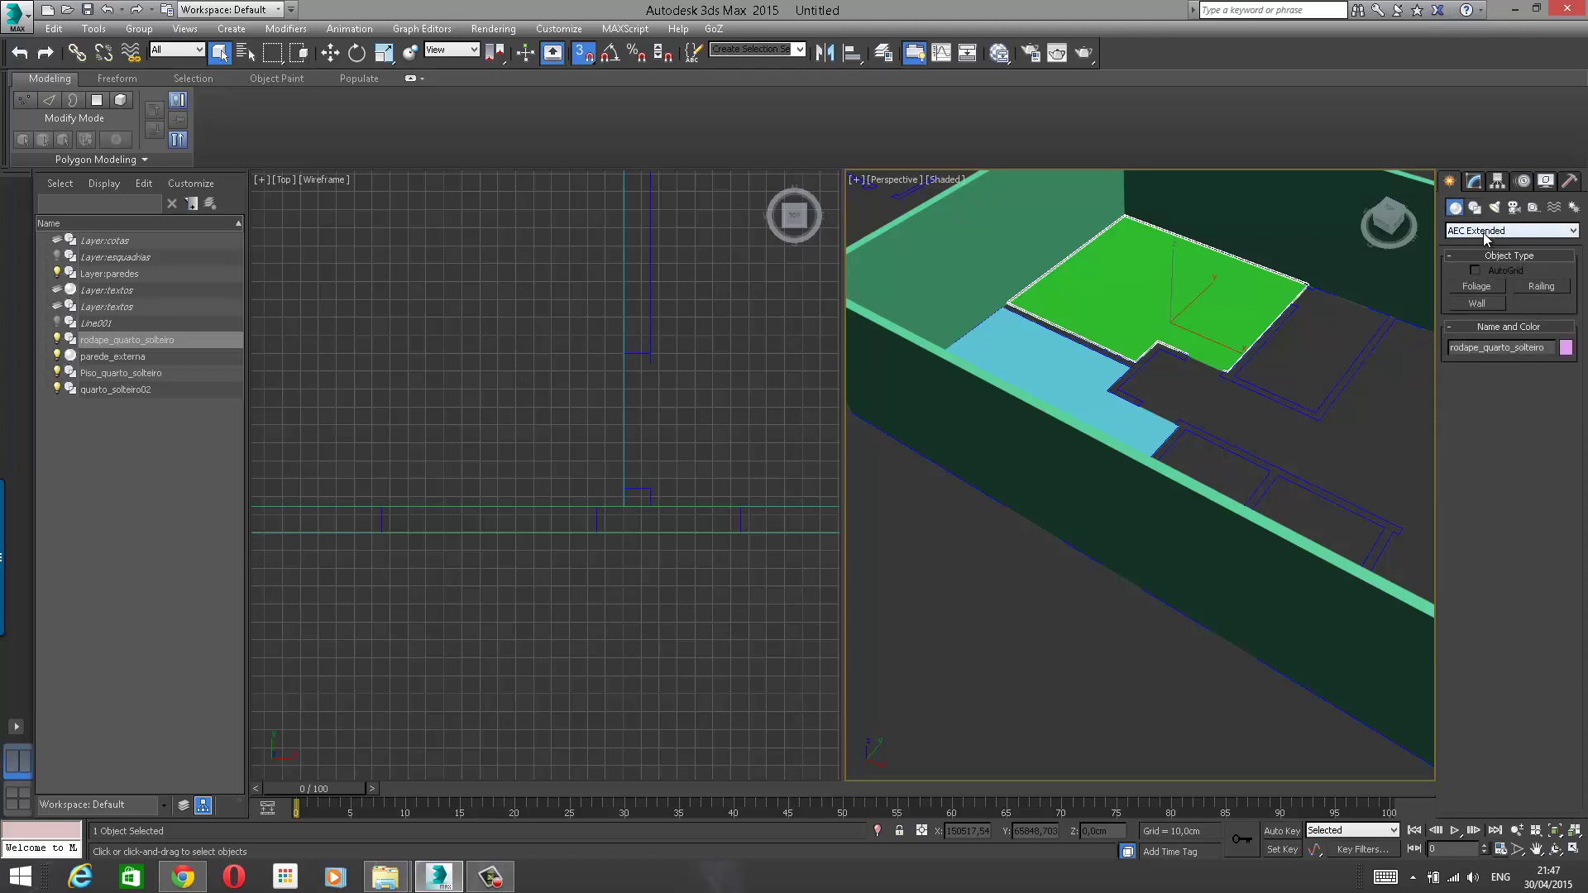
{"action": "left_click", "coordinate": [1486, 235]}
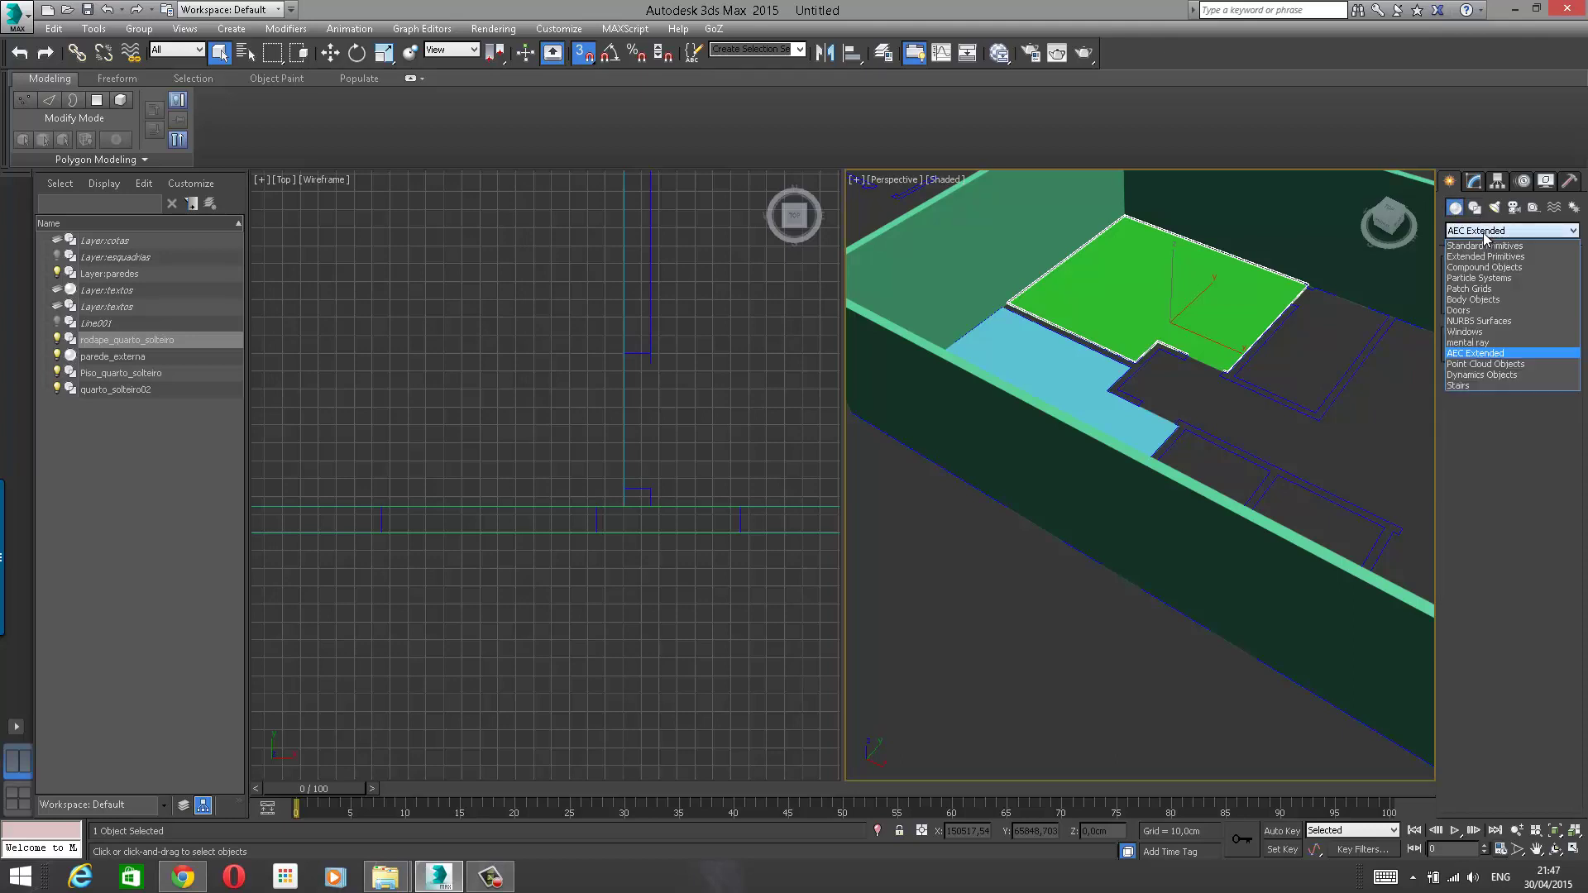
{"action": "left_click", "coordinate": [1478, 332]}
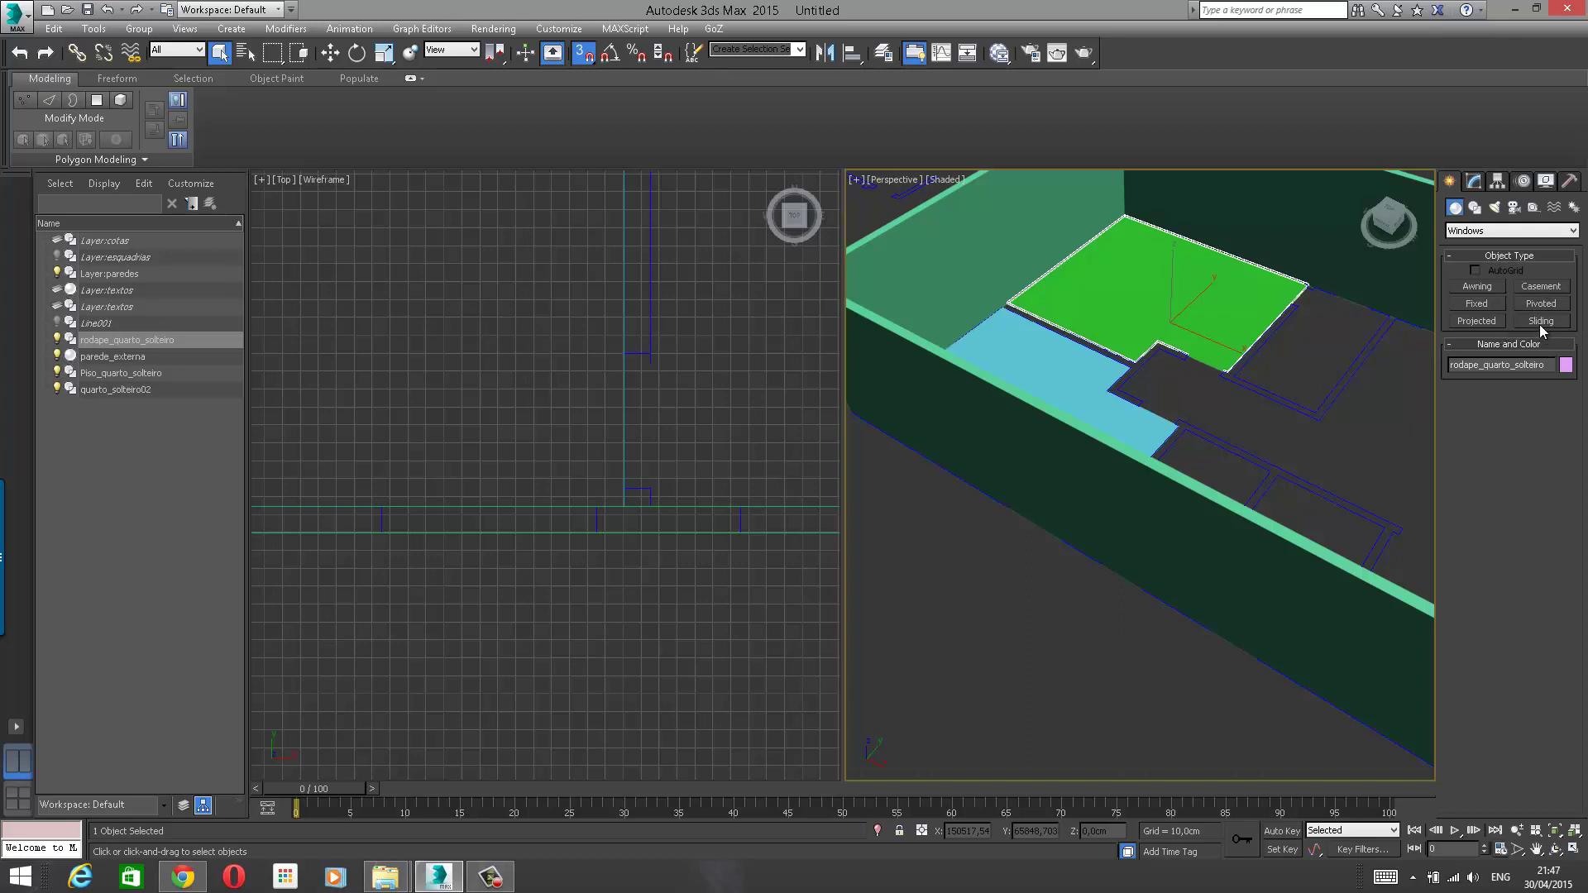
{"action": "left_click", "coordinate": [1539, 322]}
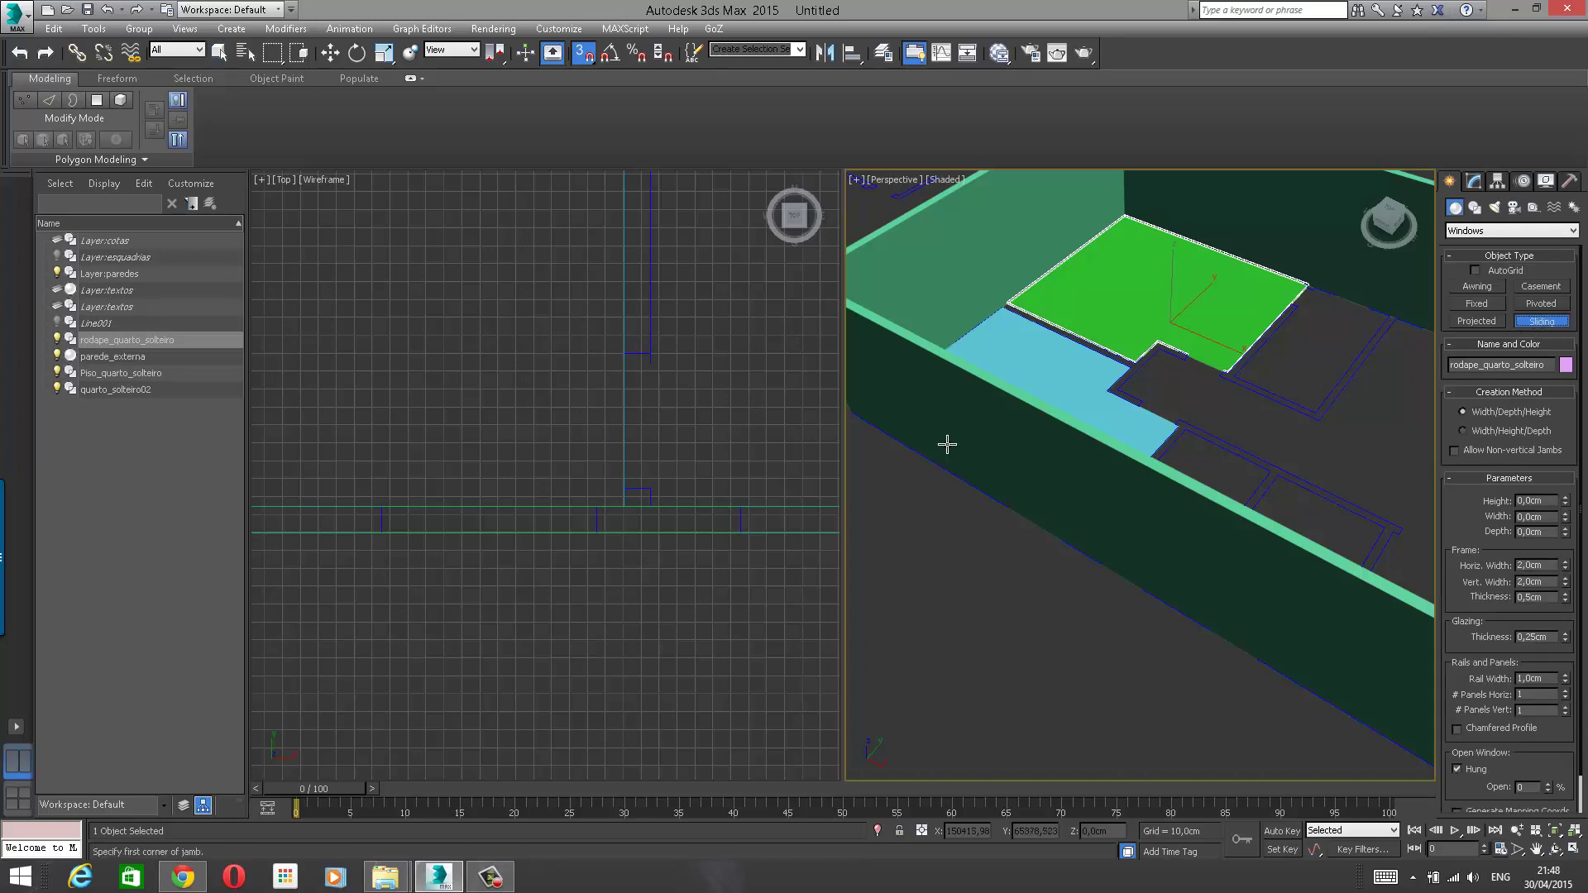
{"action": "middle_click_drag", "start_coordinate": [551, 483], "coordinate": [585, 471]}
{"action": "scroll", "coordinate": [583, 471], "scroll_direction": "up", "scroll_amount": 2}
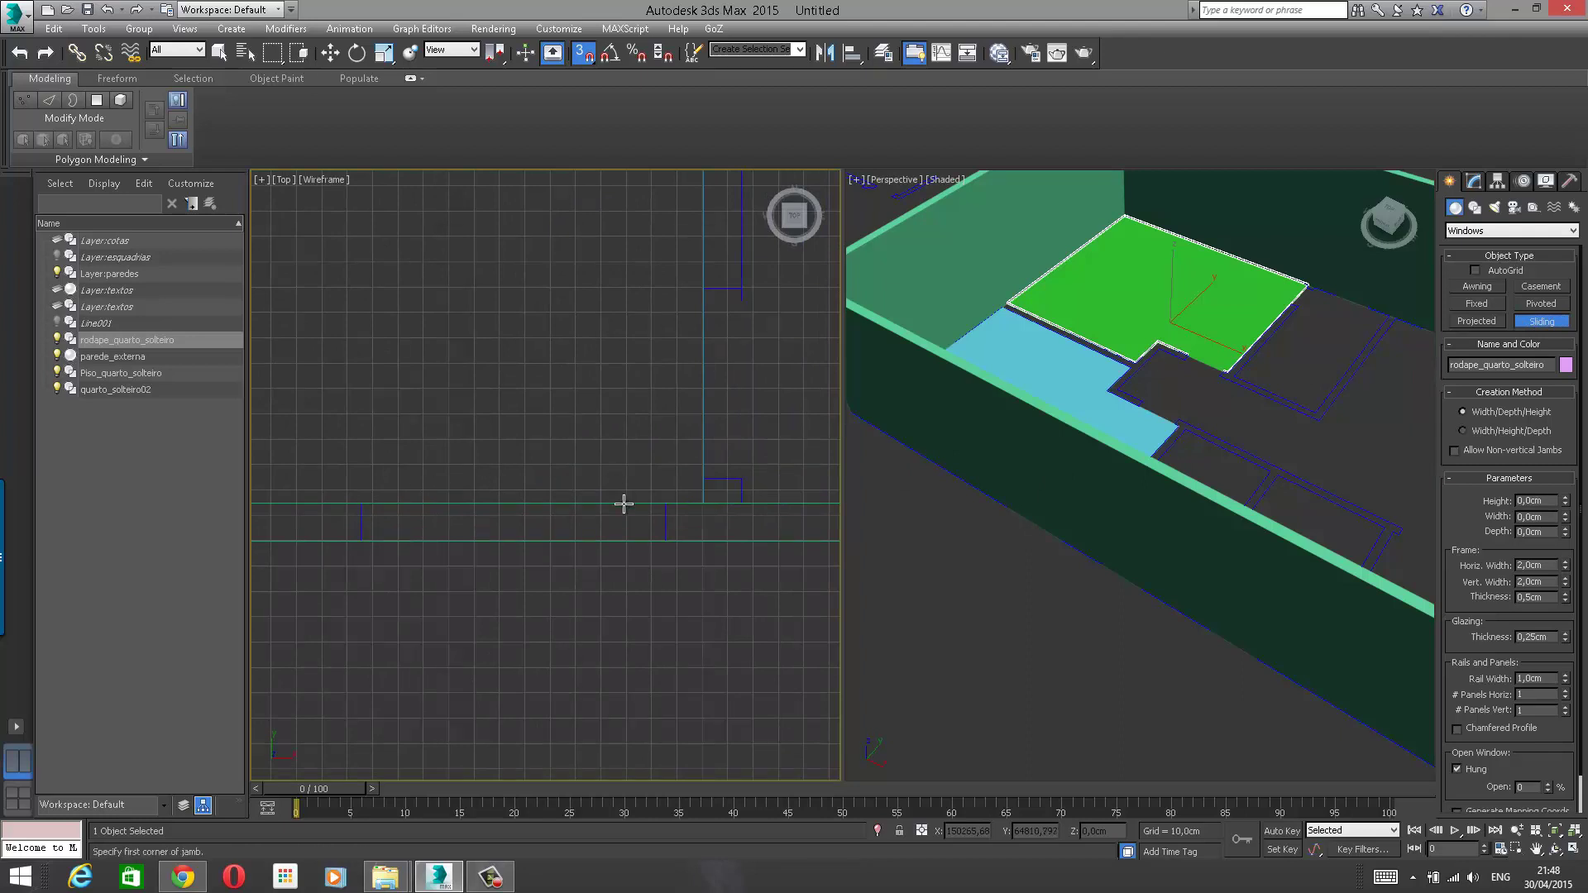
{"action": "mouse_move", "coordinate": [387, 517]}
{"action": "middle_mouse_down"}
{"action": "mouse_move", "coordinate": [424, 499]}
{"action": "mouse_move", "coordinate": [369, 499]}
{"action": "middle_mouse_up"}
{"action": "scroll", "coordinate": [424, 498], "scroll_direction": "up", "scroll_amount": 2}
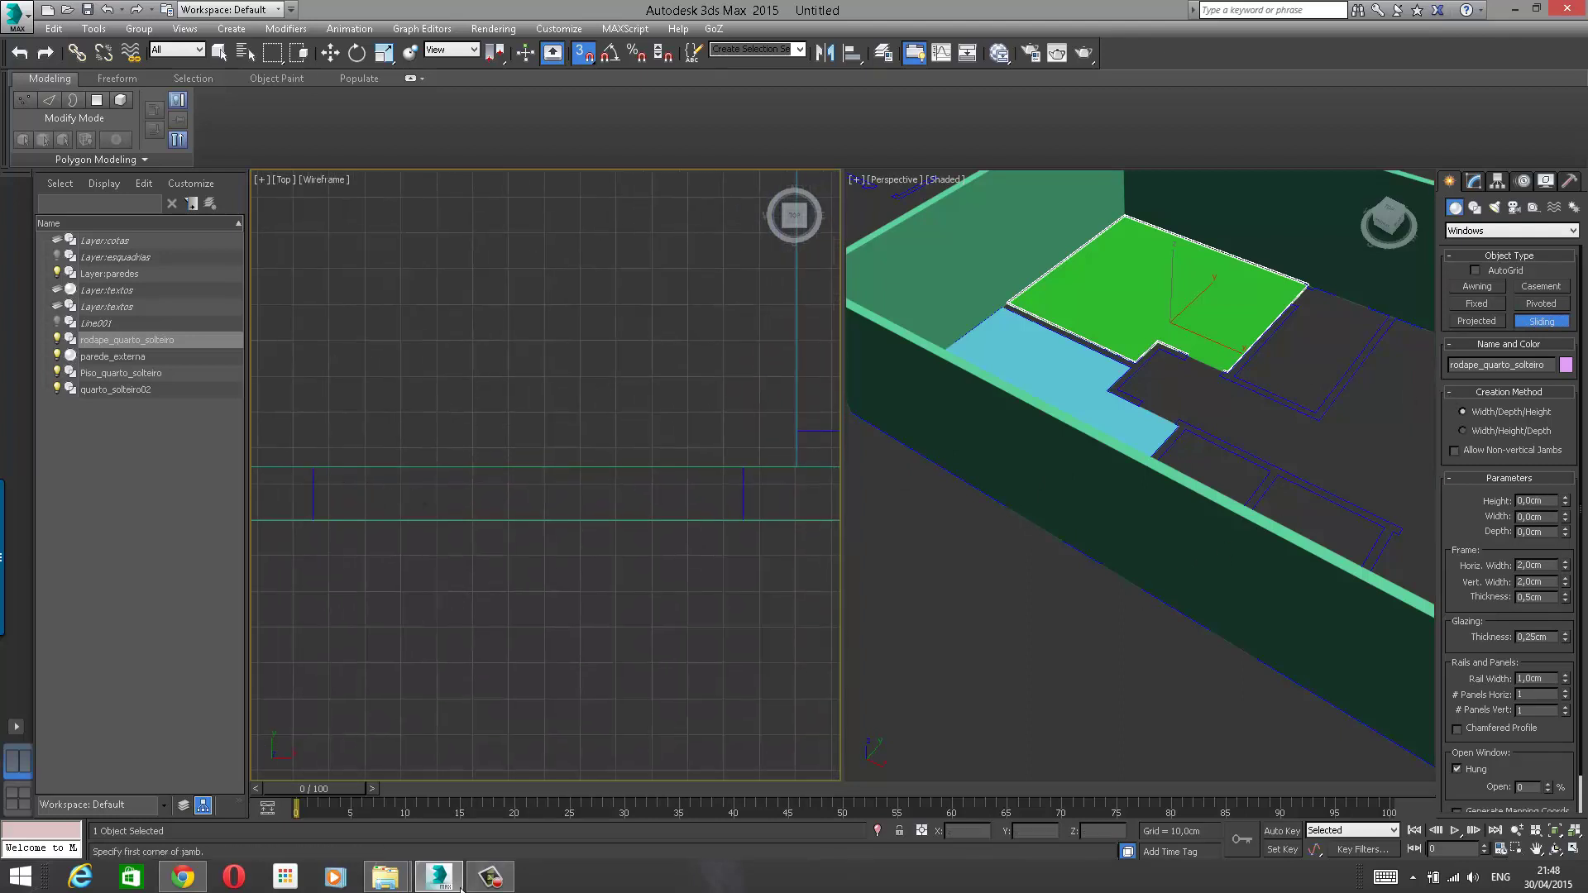
Step: Magnify the screen for a closer look and return the magnification to 100%
{"action": "left_click", "coordinate": [13, 868]}
{"action": "left_click", "coordinate": [1540, 436]}
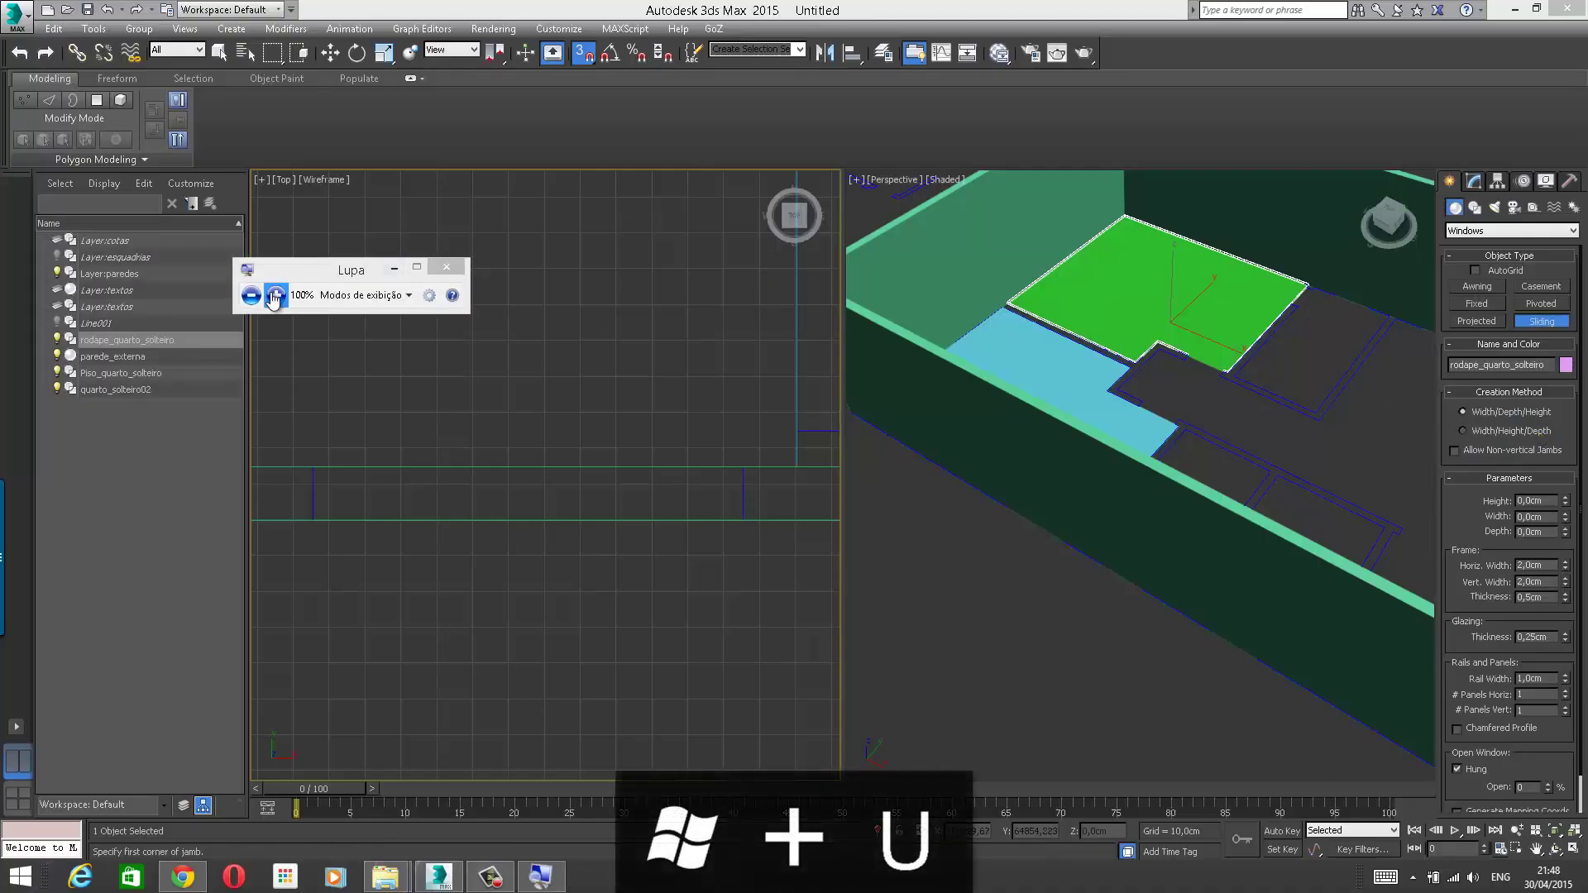
{"action": "left_click", "coordinate": [275, 295]}
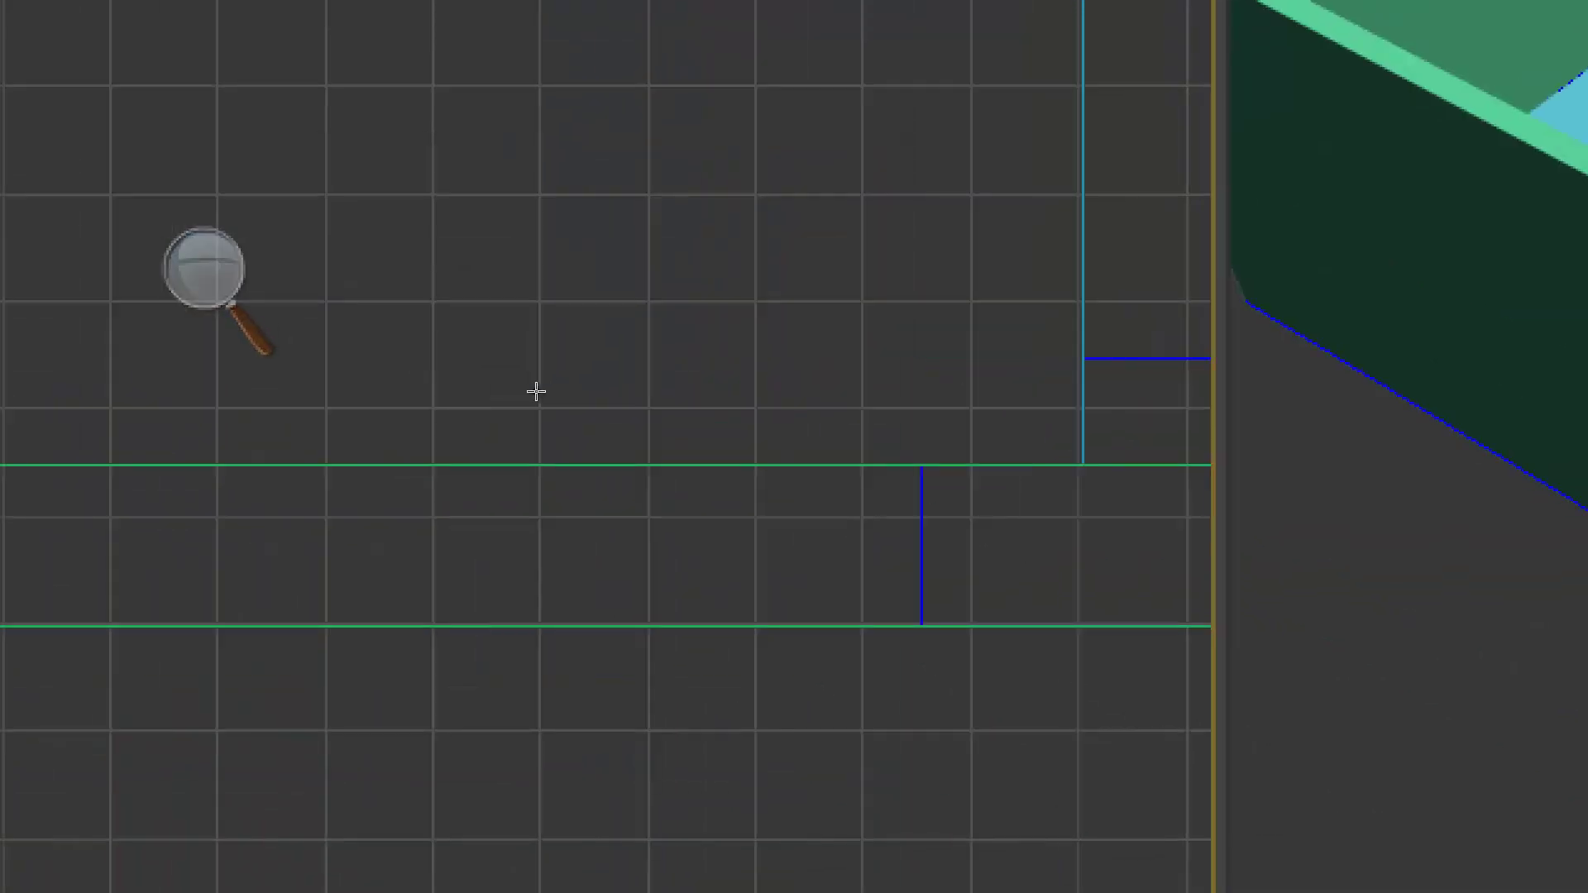
{"action": "left_click", "coordinate": [206, 290]}
{"action": "left_click", "coordinate": [201, 307]}
{"action": "left_click", "coordinate": [505, 418]}
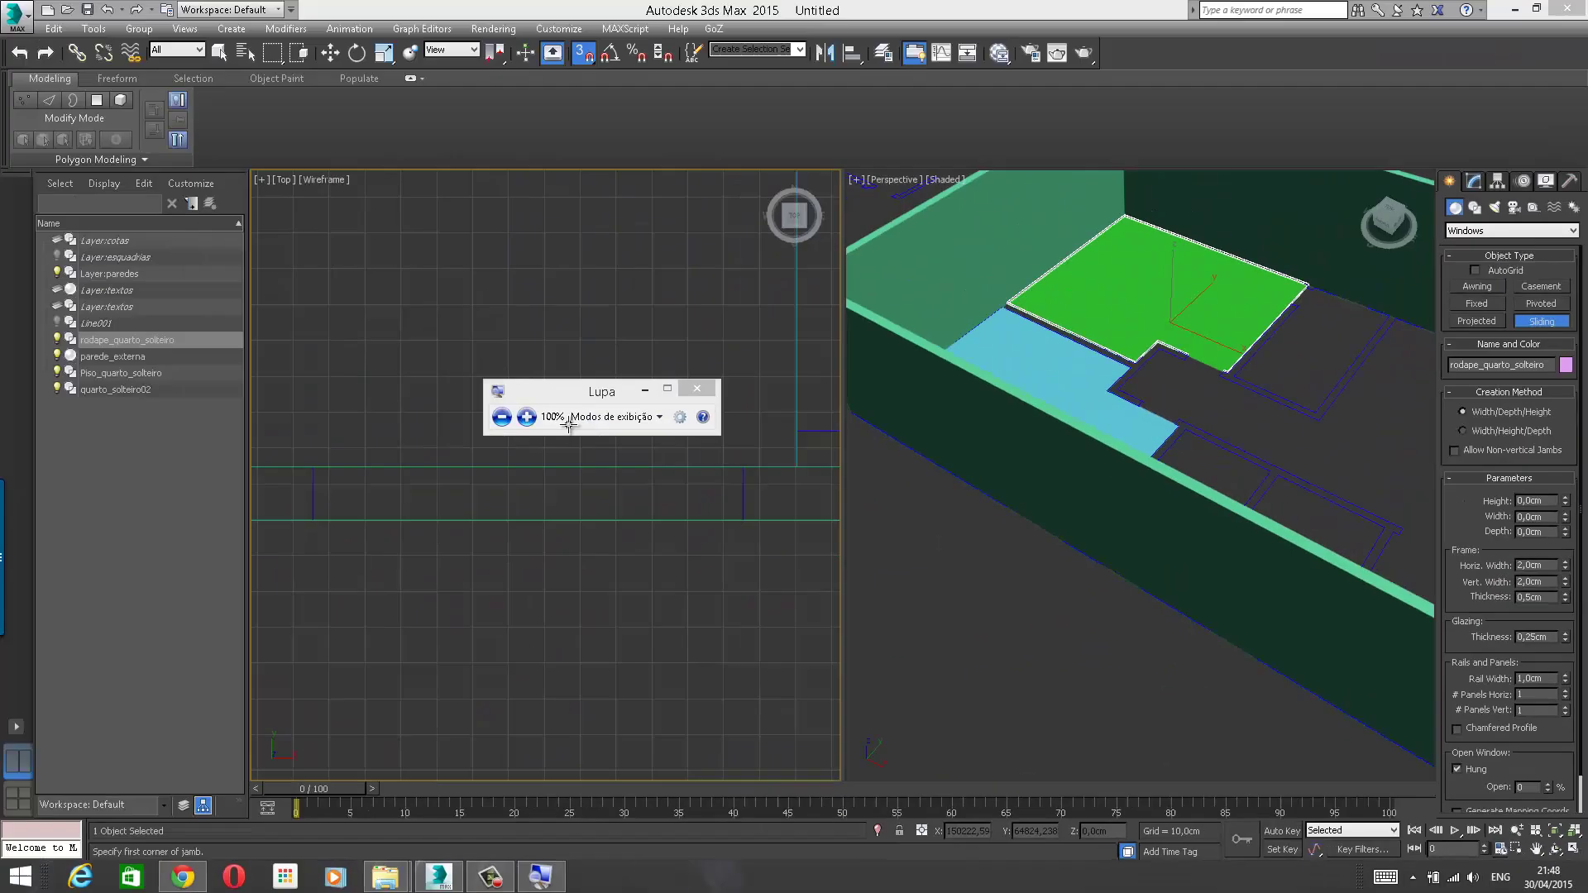
Step: Create a sliding window across the second bedroom's opening, snapped to its corners, 120 cm wide, about 15 cm deep and 85 cm high
{"action": "middle_click_drag", "start_coordinate": [593, 503], "coordinate": [608, 527]}
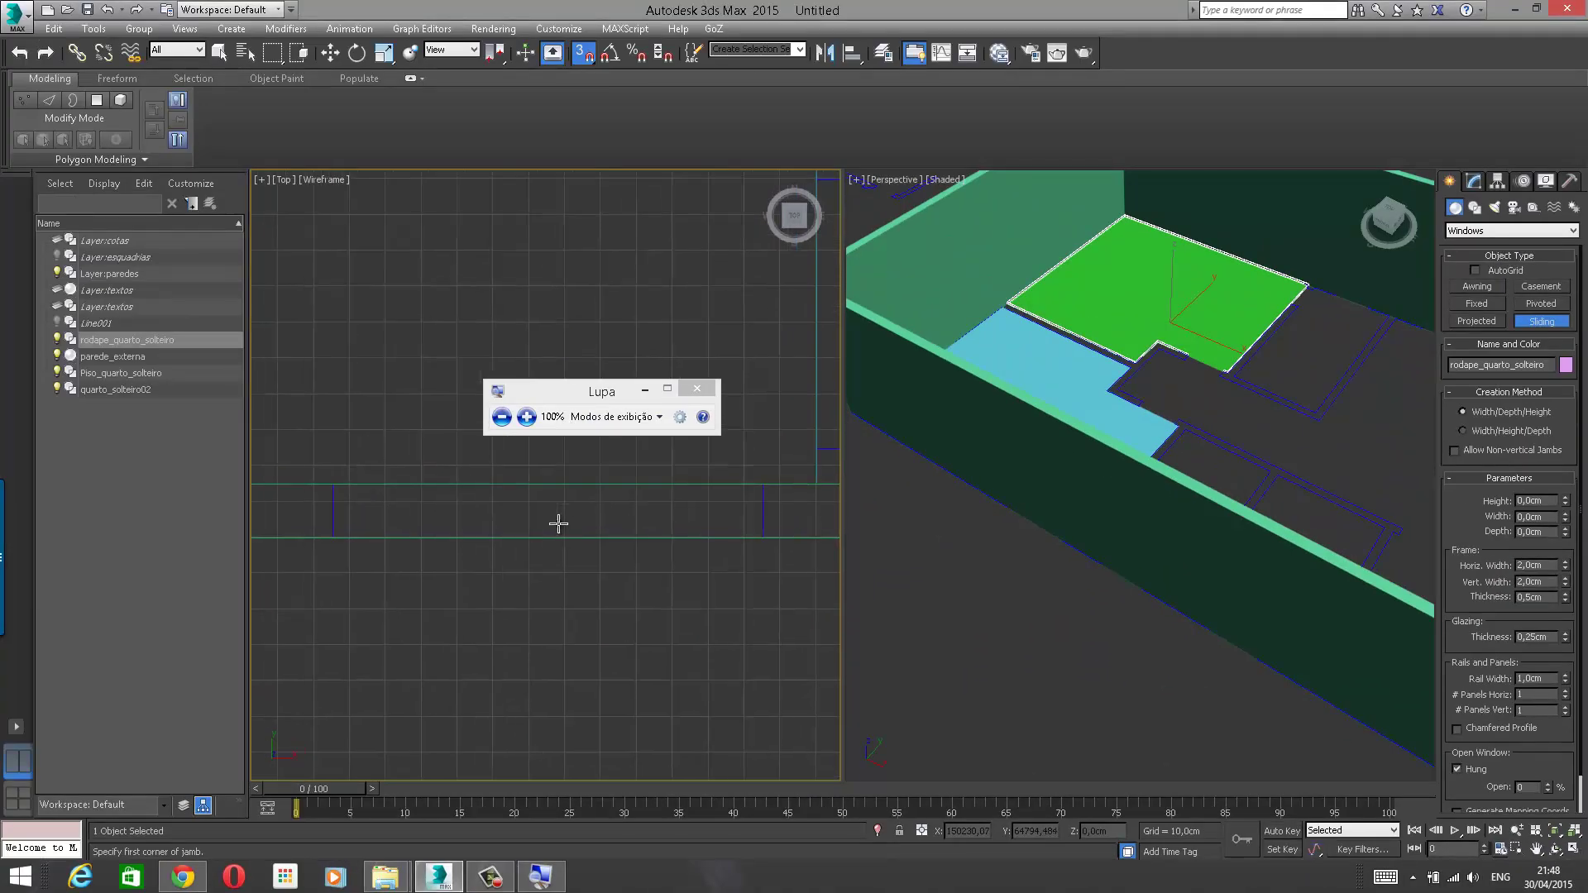
{"action": "left_click", "coordinate": [325, 540]}
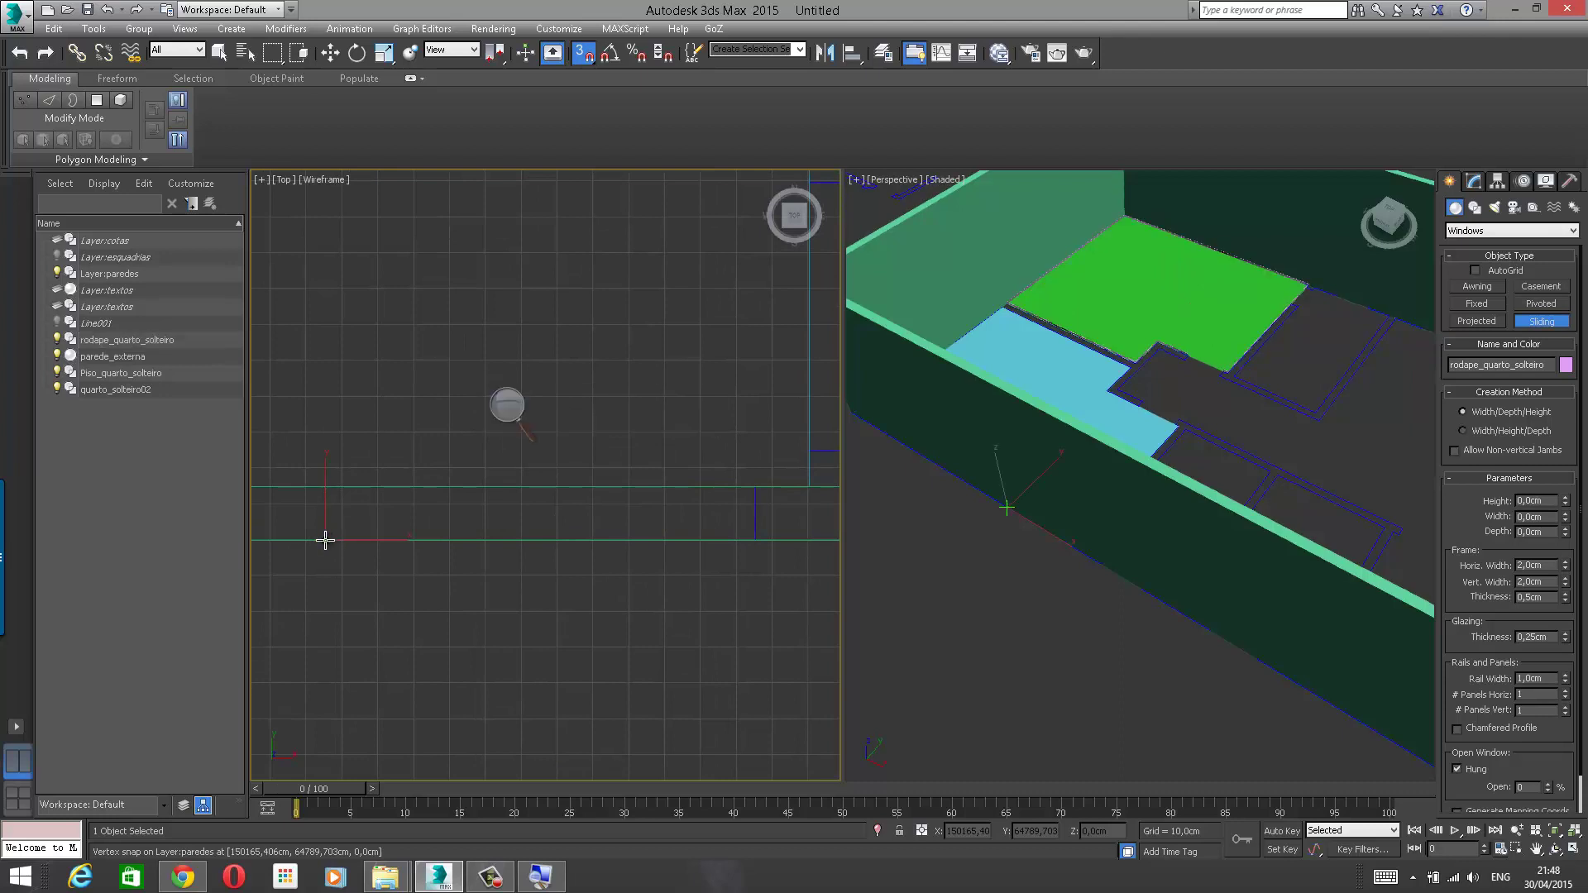
{"action": "left_click_drag", "start_coordinate": [325, 540], "coordinate": [756, 537]}
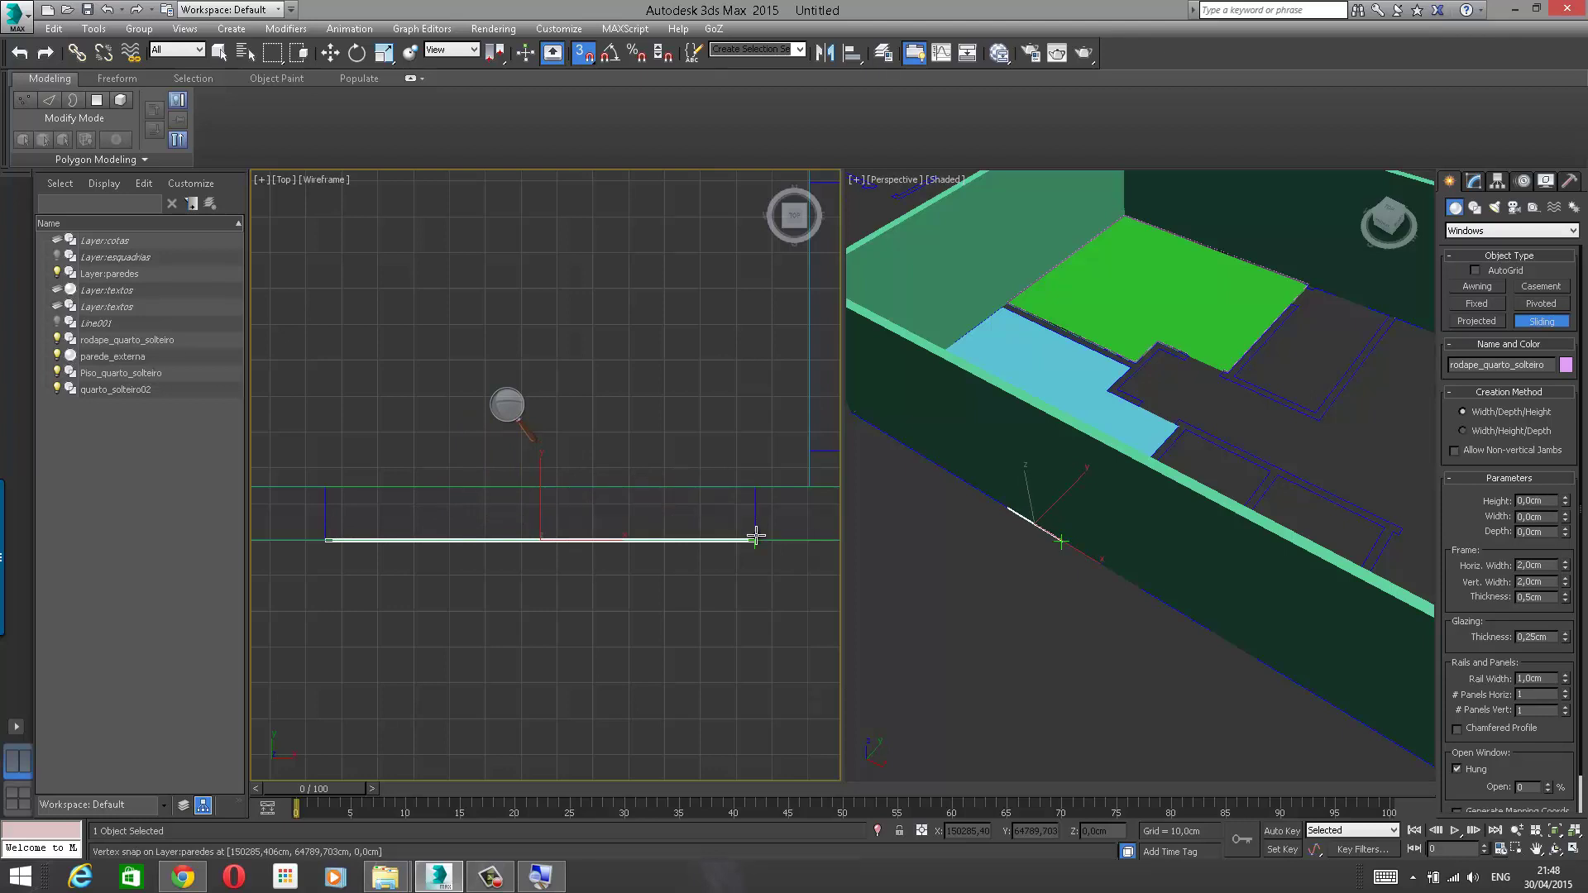
{"action": "left_click_drag", "start_coordinate": [756, 537], "coordinate": [754, 536]}
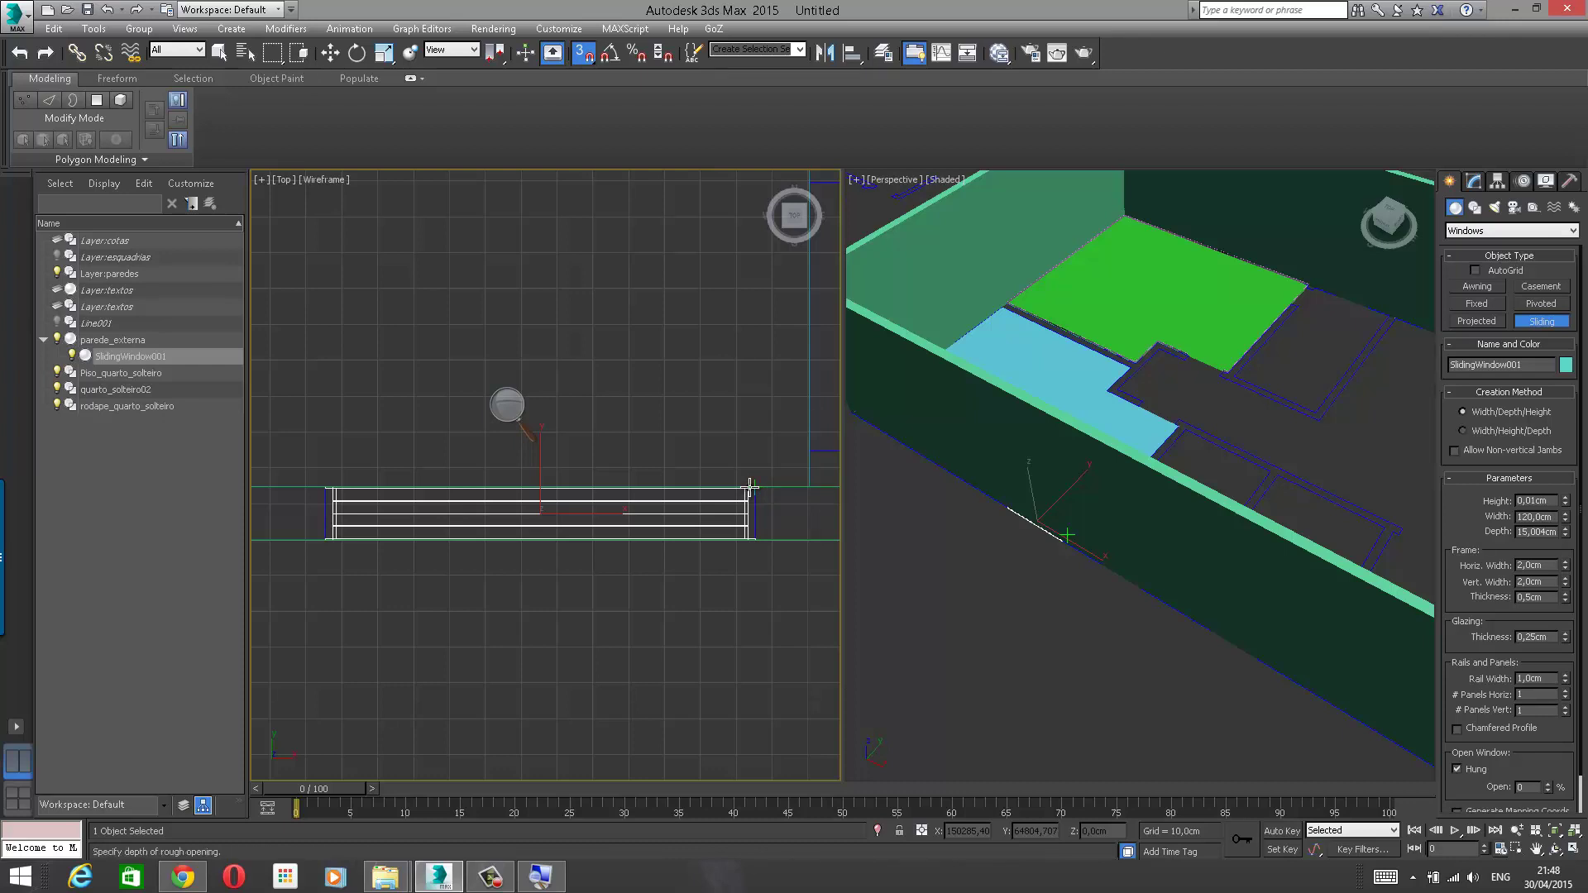
{"action": "left_click", "coordinate": [750, 486]}
{"action": "left_click", "coordinate": [734, 181]}
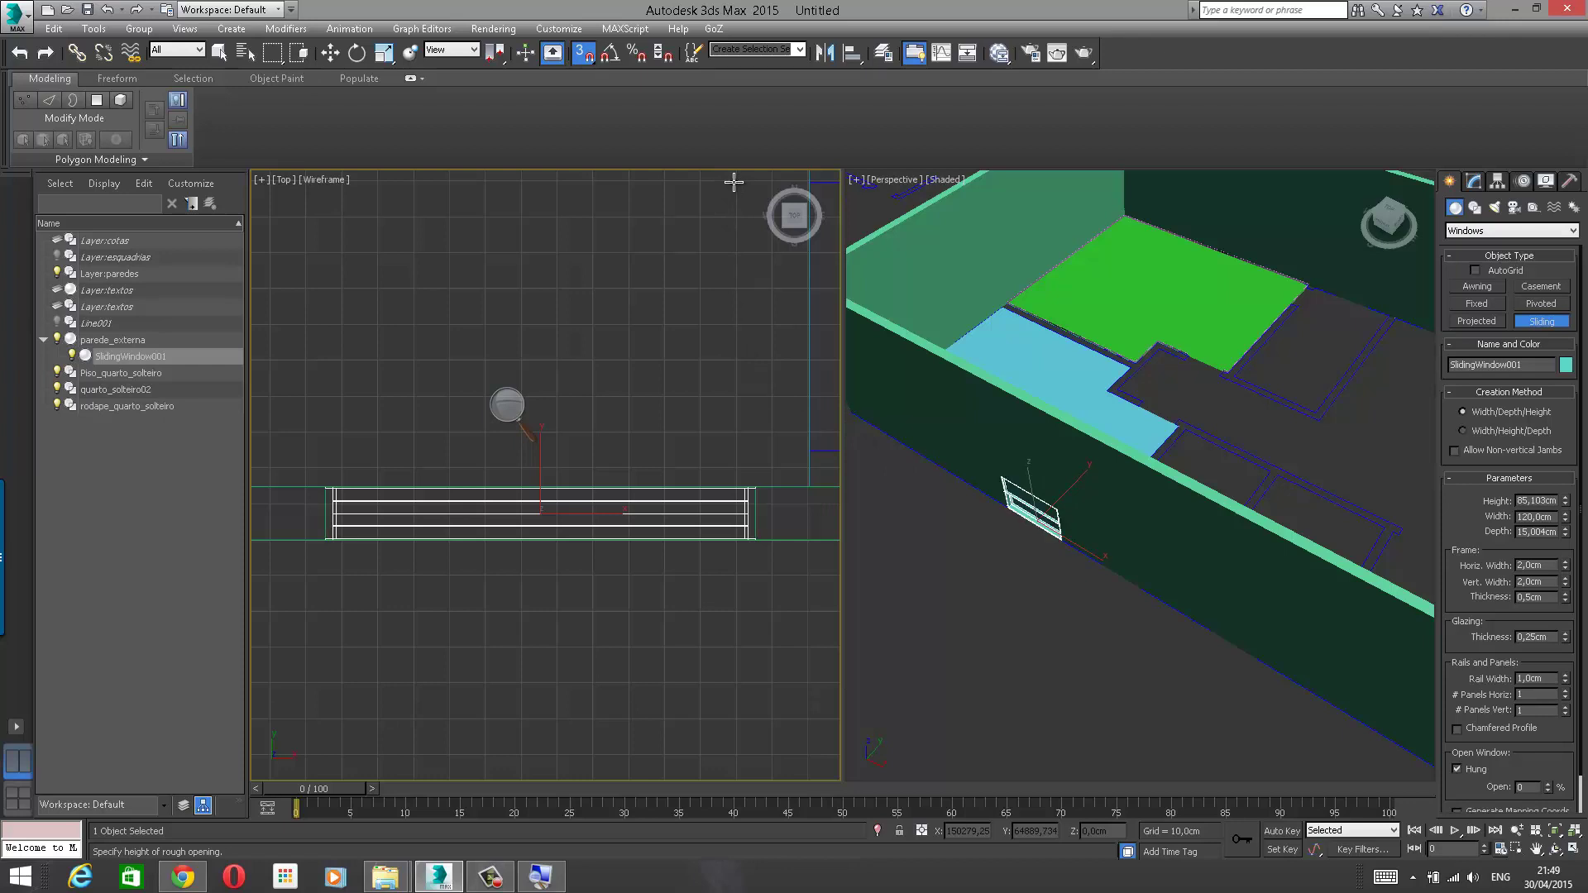
Step: Open the new sliding window's parameters for editing and try out its Open percentage in the Perspective view
{"action": "middle_click_drag", "start_coordinate": [1112, 543], "coordinate": [1162, 484], "text": "alt"}
{"action": "scroll", "coordinate": [1109, 500], "scroll_direction": "up", "scroll_amount": 3}
{"action": "scroll", "coordinate": [1104, 499], "scroll_direction": "up", "scroll_amount": 3}
{"action": "scroll", "coordinate": [1115, 485], "scroll_direction": "up", "scroll_amount": 3}
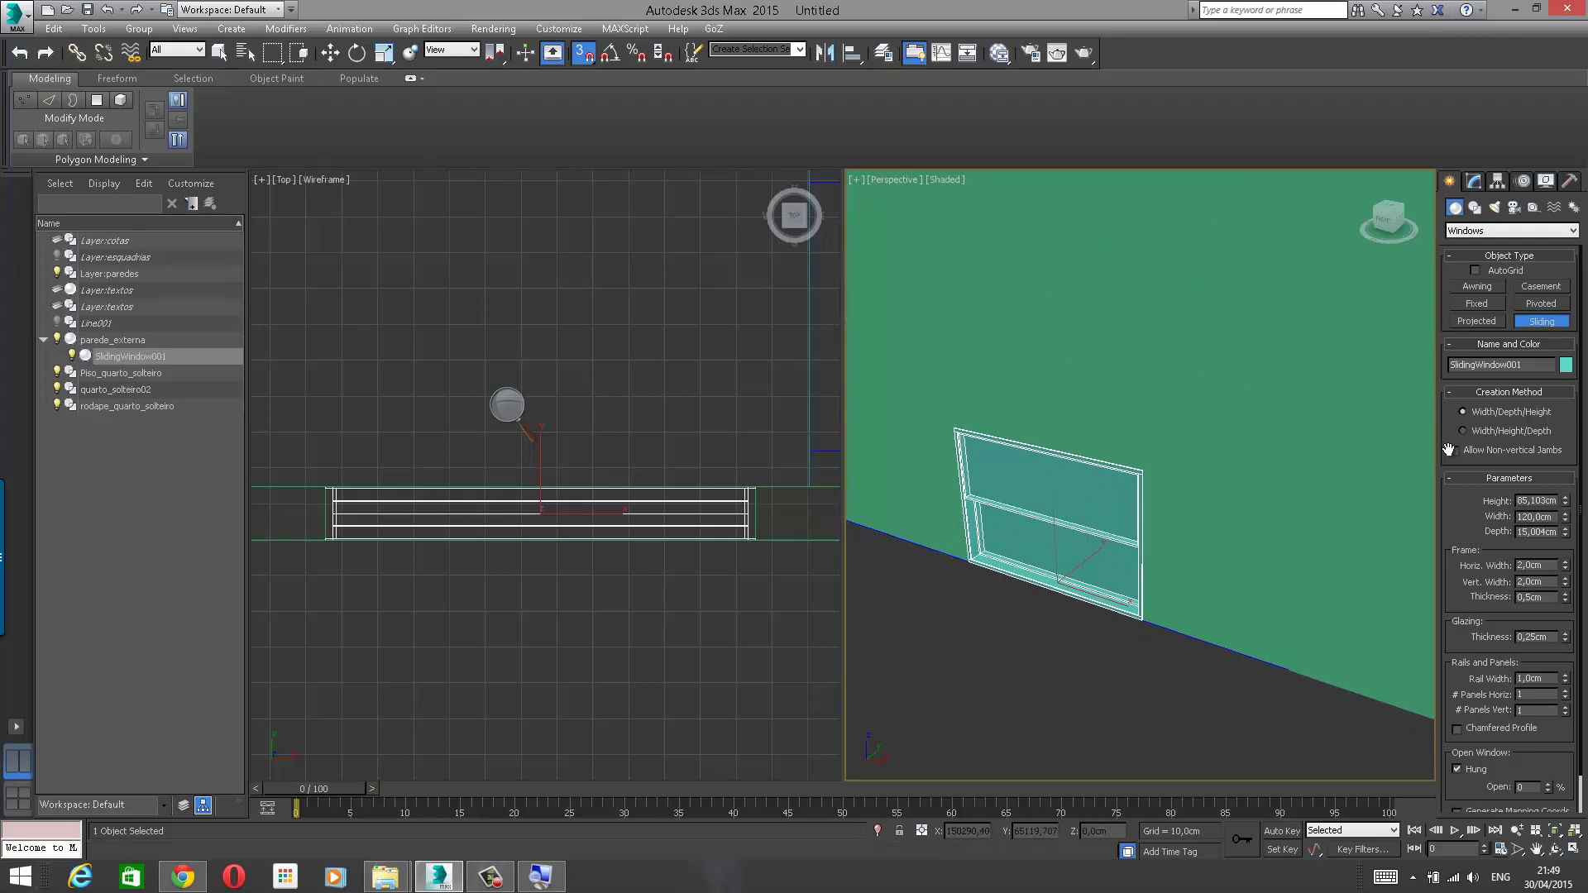
{"action": "left_click", "coordinate": [1475, 182]}
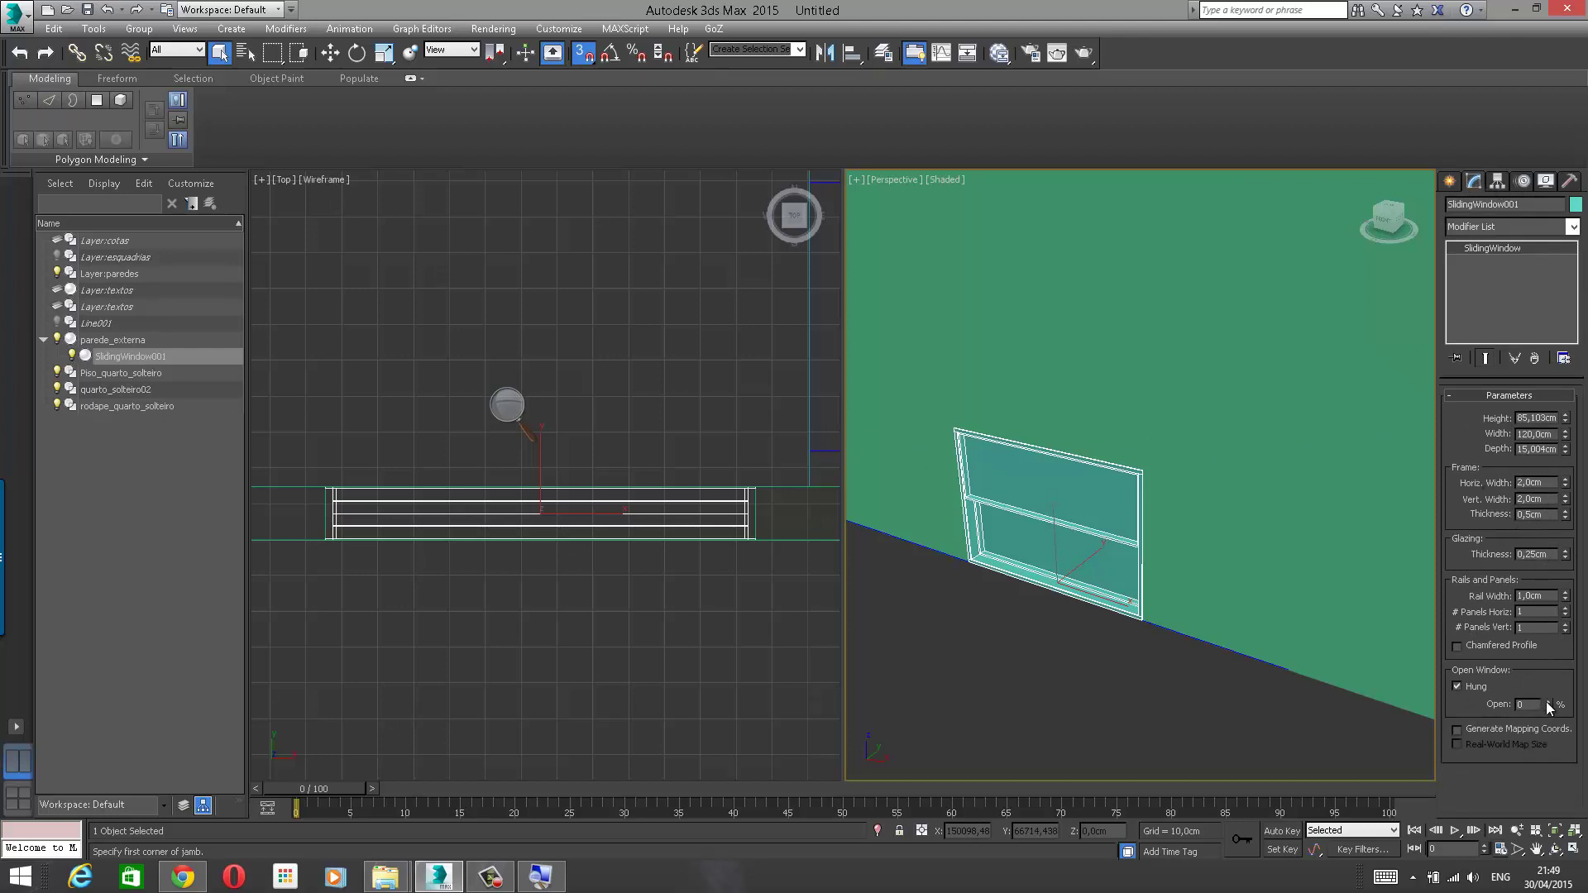
{"action": "mouse_move", "coordinate": [1548, 706]}
{"action": "left_mouse_down"}
{"action": "mouse_move", "coordinate": [1537, 632]}
{"action": "mouse_move", "coordinate": [1526, 704]}
{"action": "left_mouse_up"}
Step: Activate the Move tool for the sliding window and magnify the screen for a closer look at its coordinates
{"action": "key", "text": "w"}
{"action": "middle_click_drag", "start_coordinate": [1146, 573], "coordinate": [1170, 547]}
{"action": "scroll", "coordinate": [1168, 548], "scroll_direction": "up", "scroll_amount": 2}
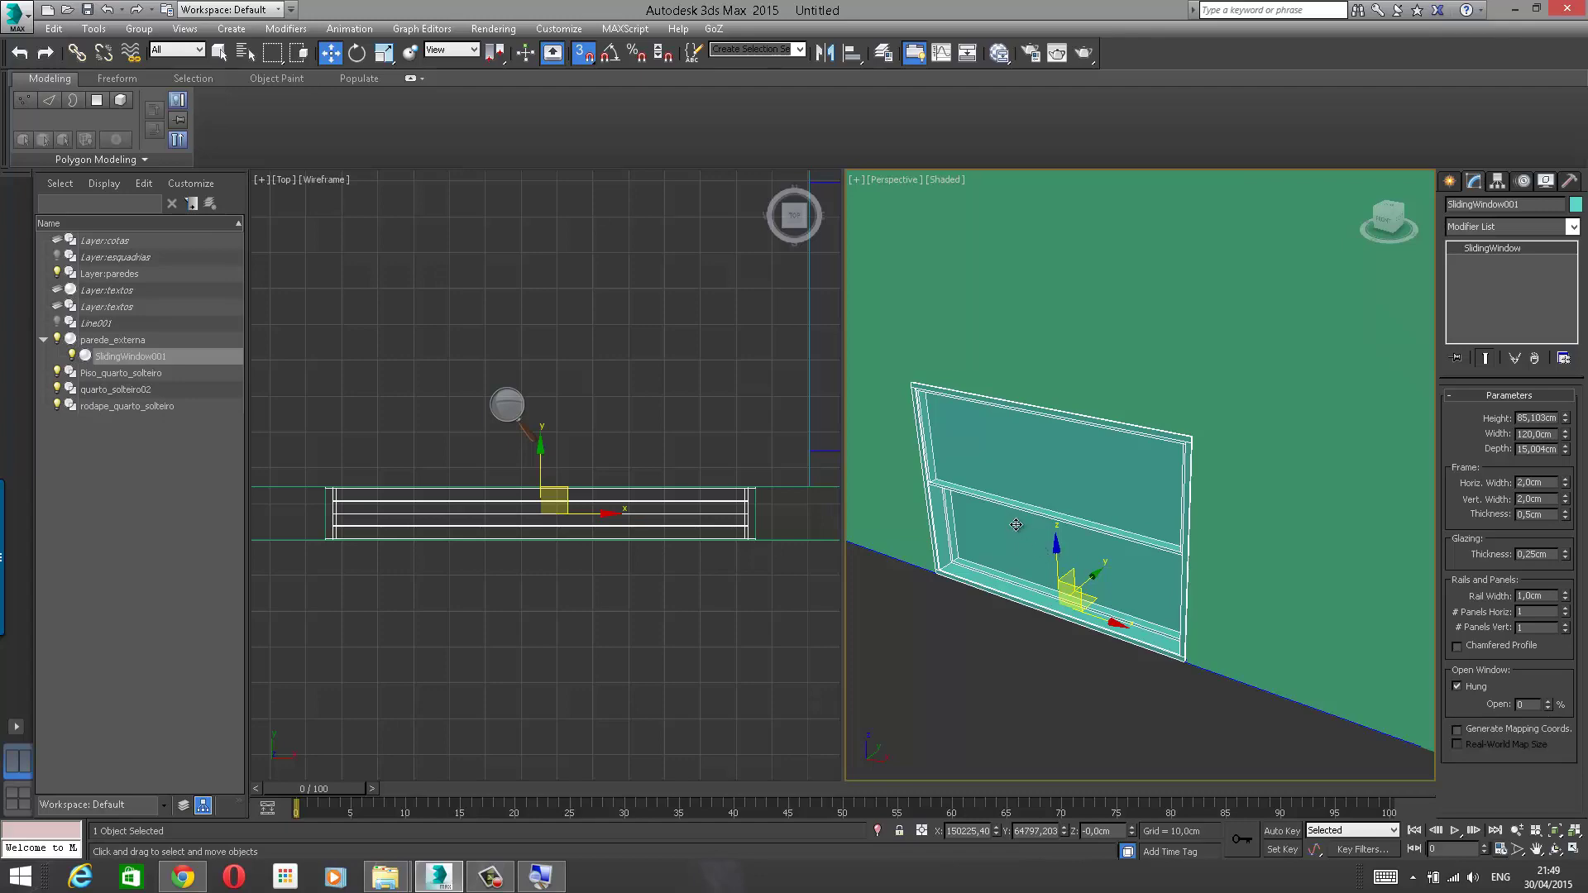
{"action": "left_click", "coordinate": [506, 404]}
{"action": "left_click", "coordinate": [529, 417]}
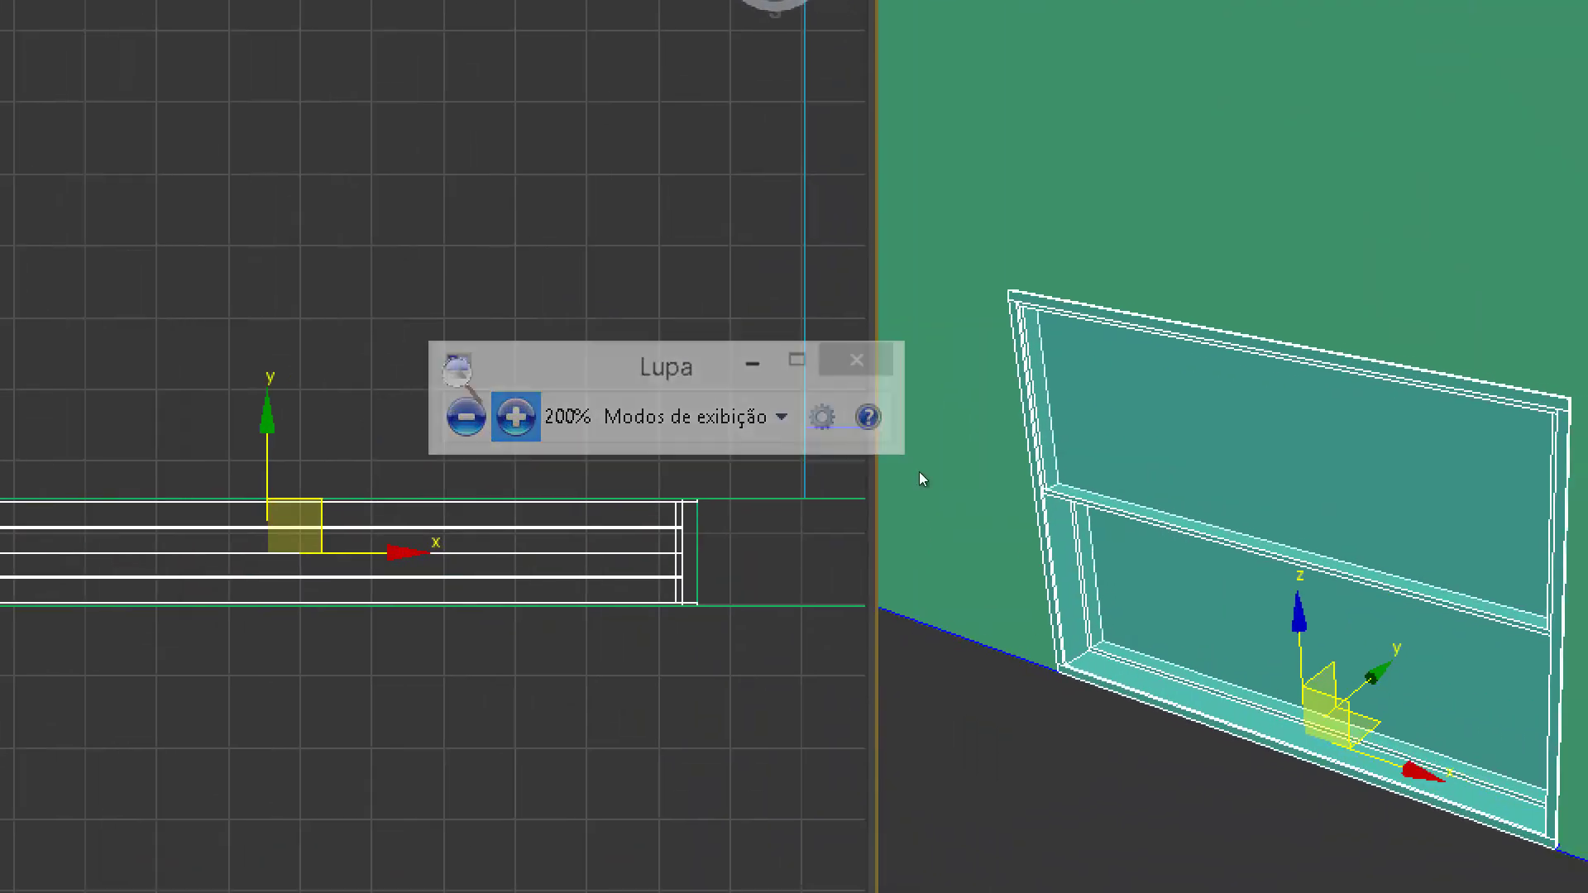
{"action": "left_click", "coordinate": [659, 434]}
{"action": "left_click", "coordinate": [516, 417]}
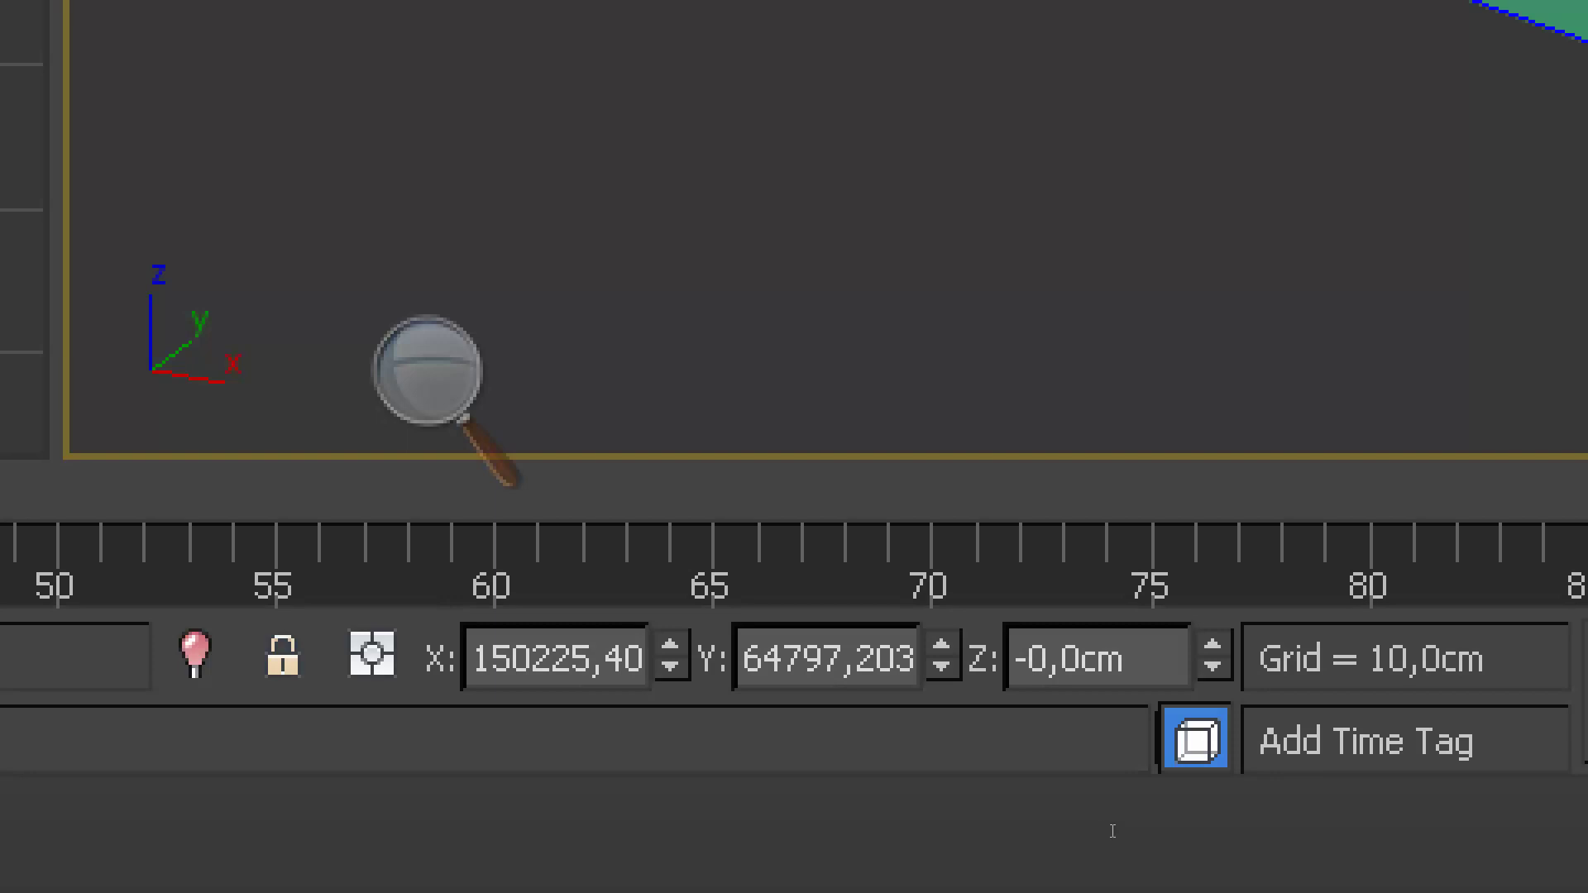
Step: Raise the sliding window by setting its Z position to 110 cm
{"action": "left_click_drag", "start_coordinate": [1112, 831], "coordinate": [1069, 841]}
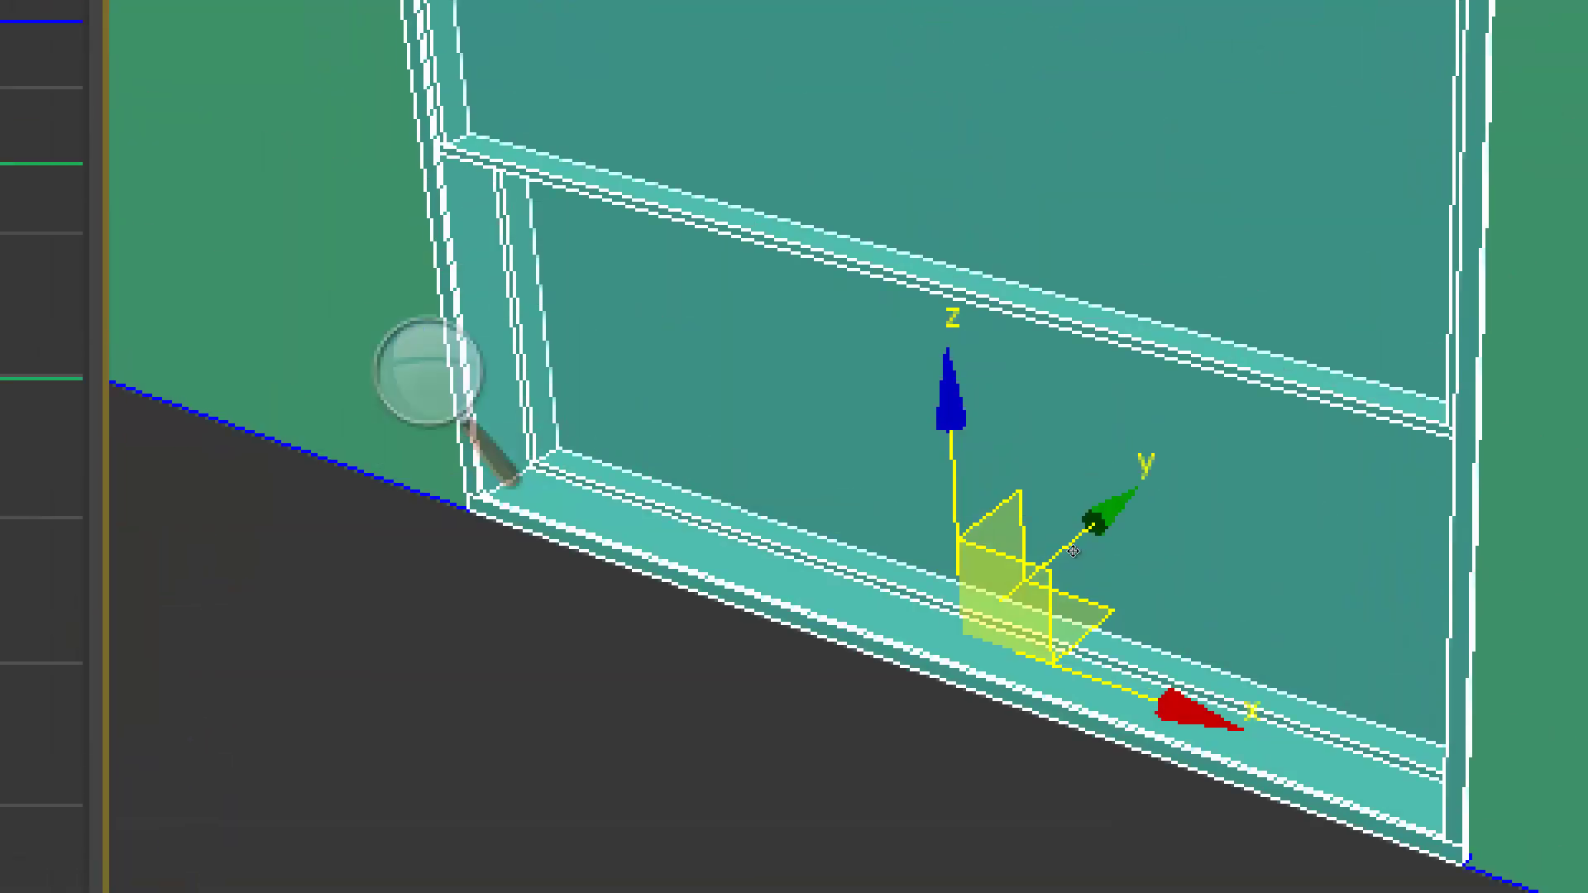
{"action": "scroll", "coordinate": [1092, 552], "scroll_direction": "down", "scroll_amount": 5}
{"action": "key", "text": "super+minus"}
{"action": "key", "text": "super+minus"}
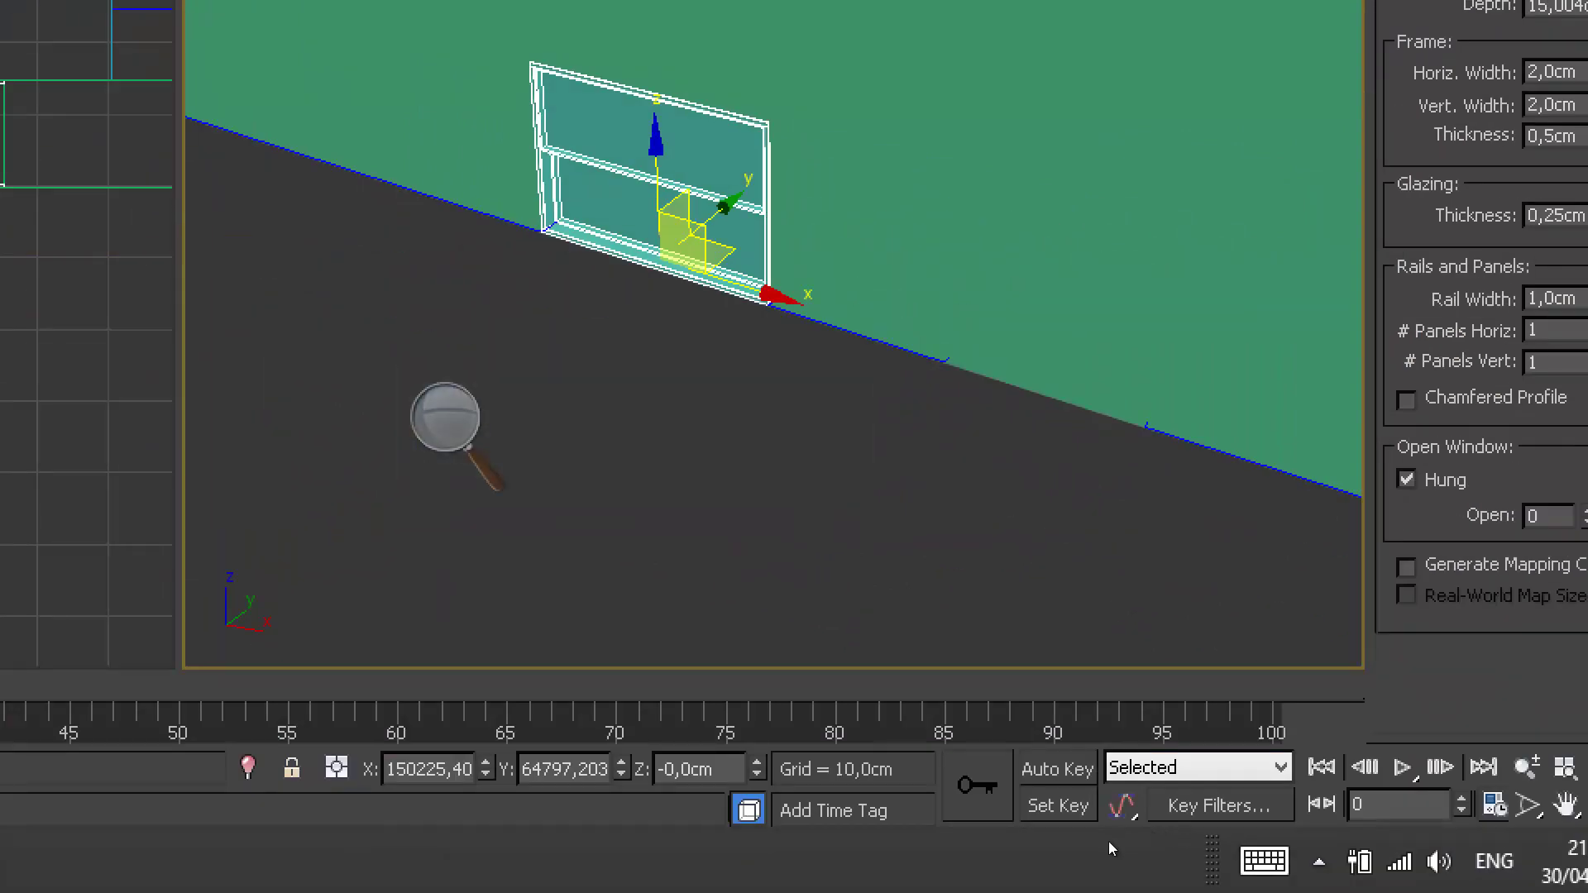
{"action": "left_click_drag", "start_coordinate": [1121, 834], "coordinate": [1040, 831]}
{"action": "type", "text": "110"}
{"action": "key", "text": "Return"}
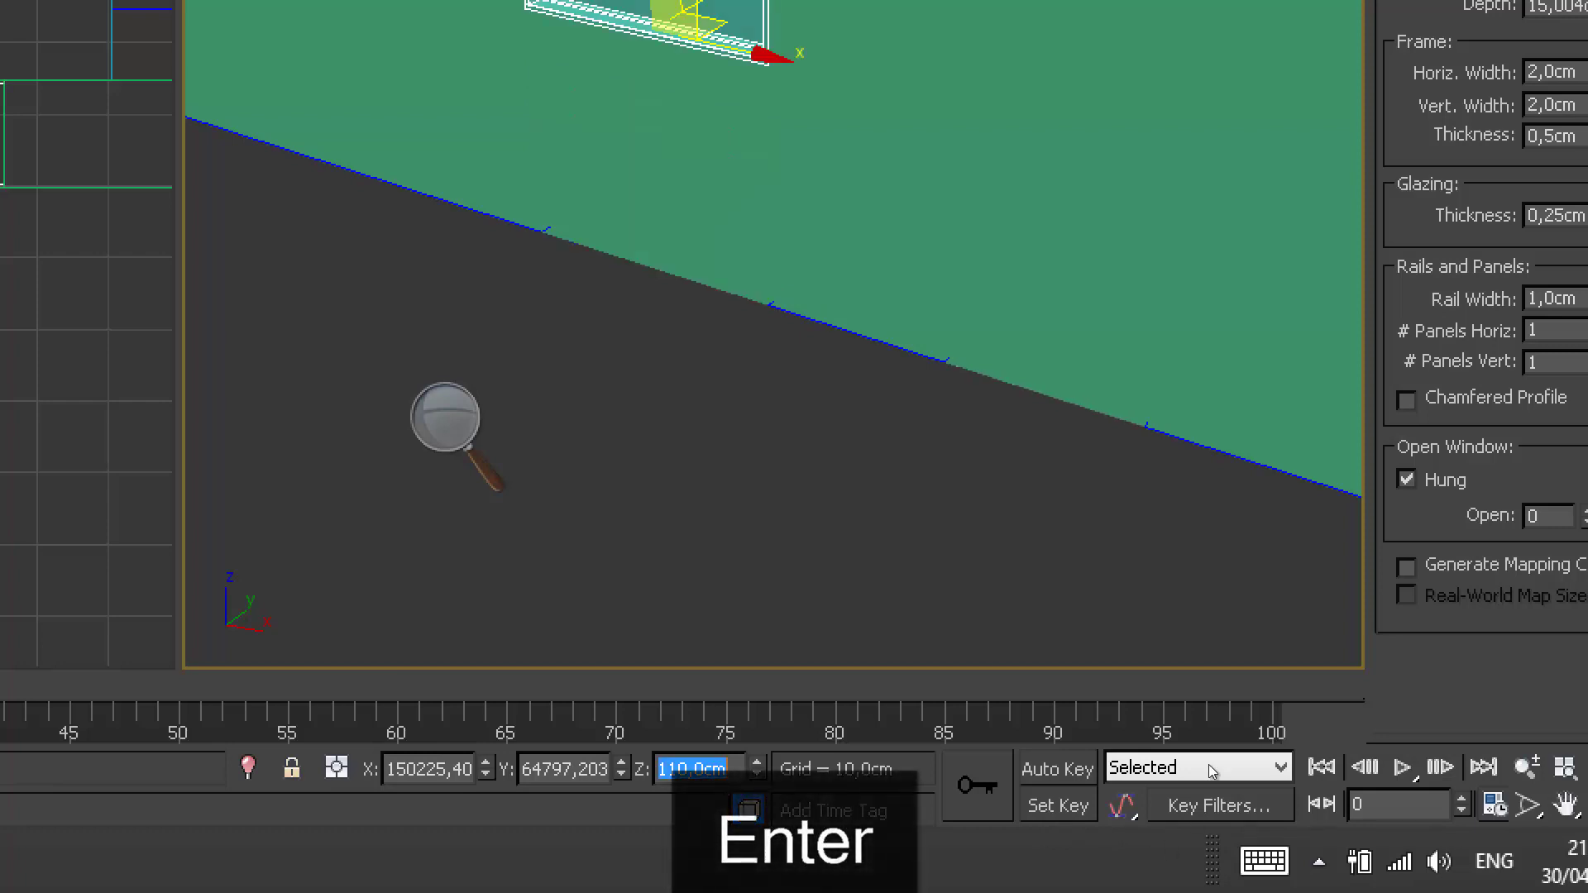
{"action": "middle_click_drag", "start_coordinate": [1172, 681], "coordinate": [1159, 744]}
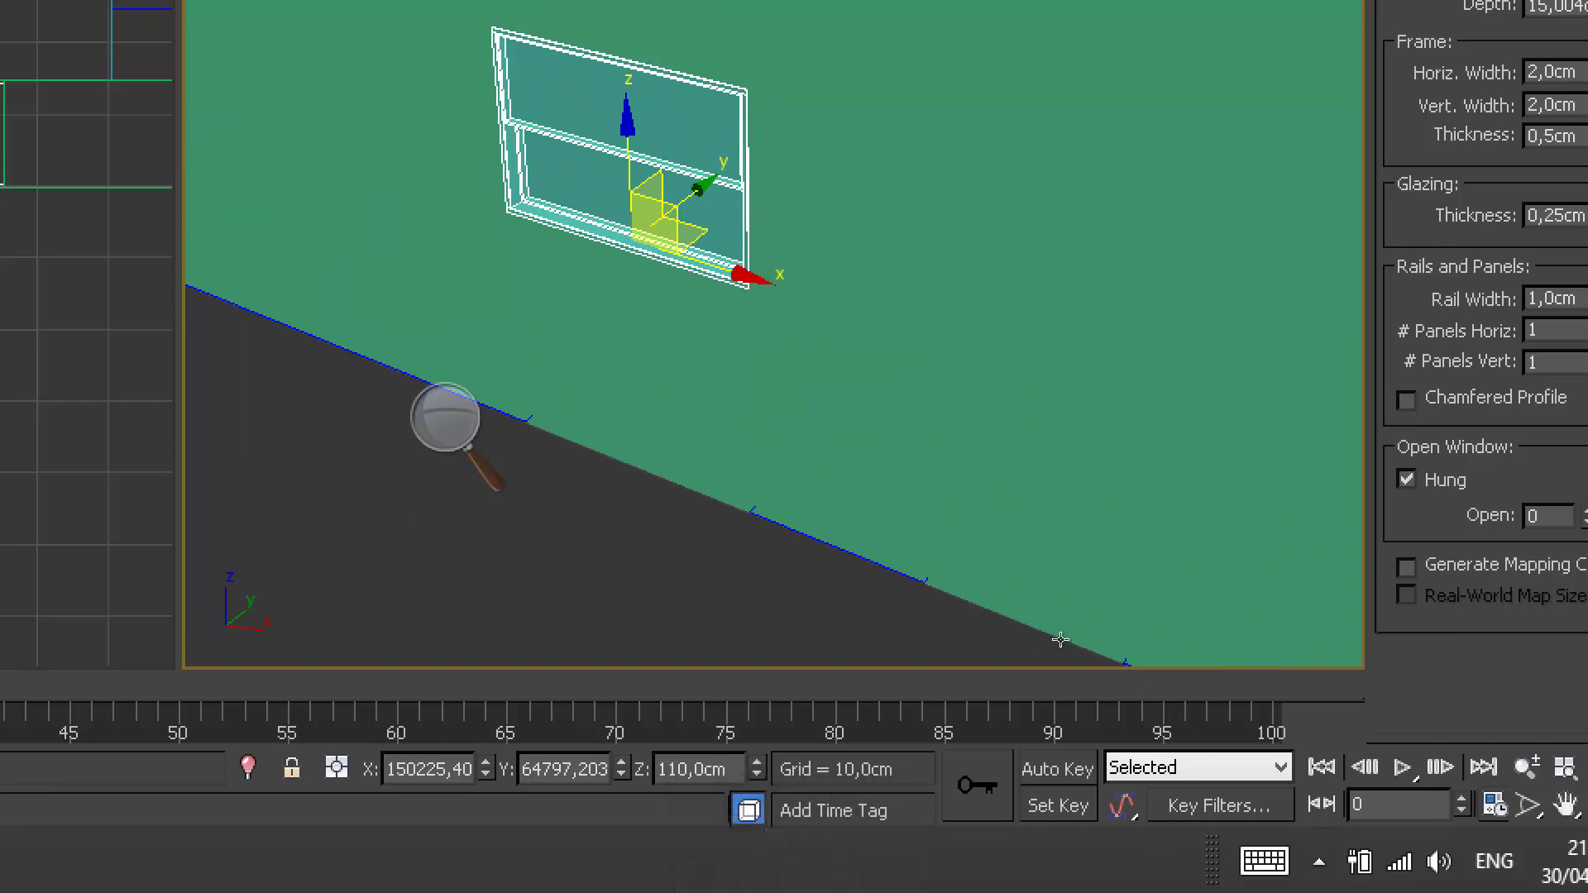
Step: Set the sliding window's height to 120 cm
{"action": "left_click_drag", "start_coordinate": [1507, 519], "coordinate": [1507, 484]}
{"action": "mouse_move", "coordinate": [1541, 668]}
{"action": "left_mouse_down"}
{"action": "mouse_move", "coordinate": [1538, 713]}
{"action": "mouse_move", "coordinate": [1531, 655]}
{"action": "left_mouse_up"}
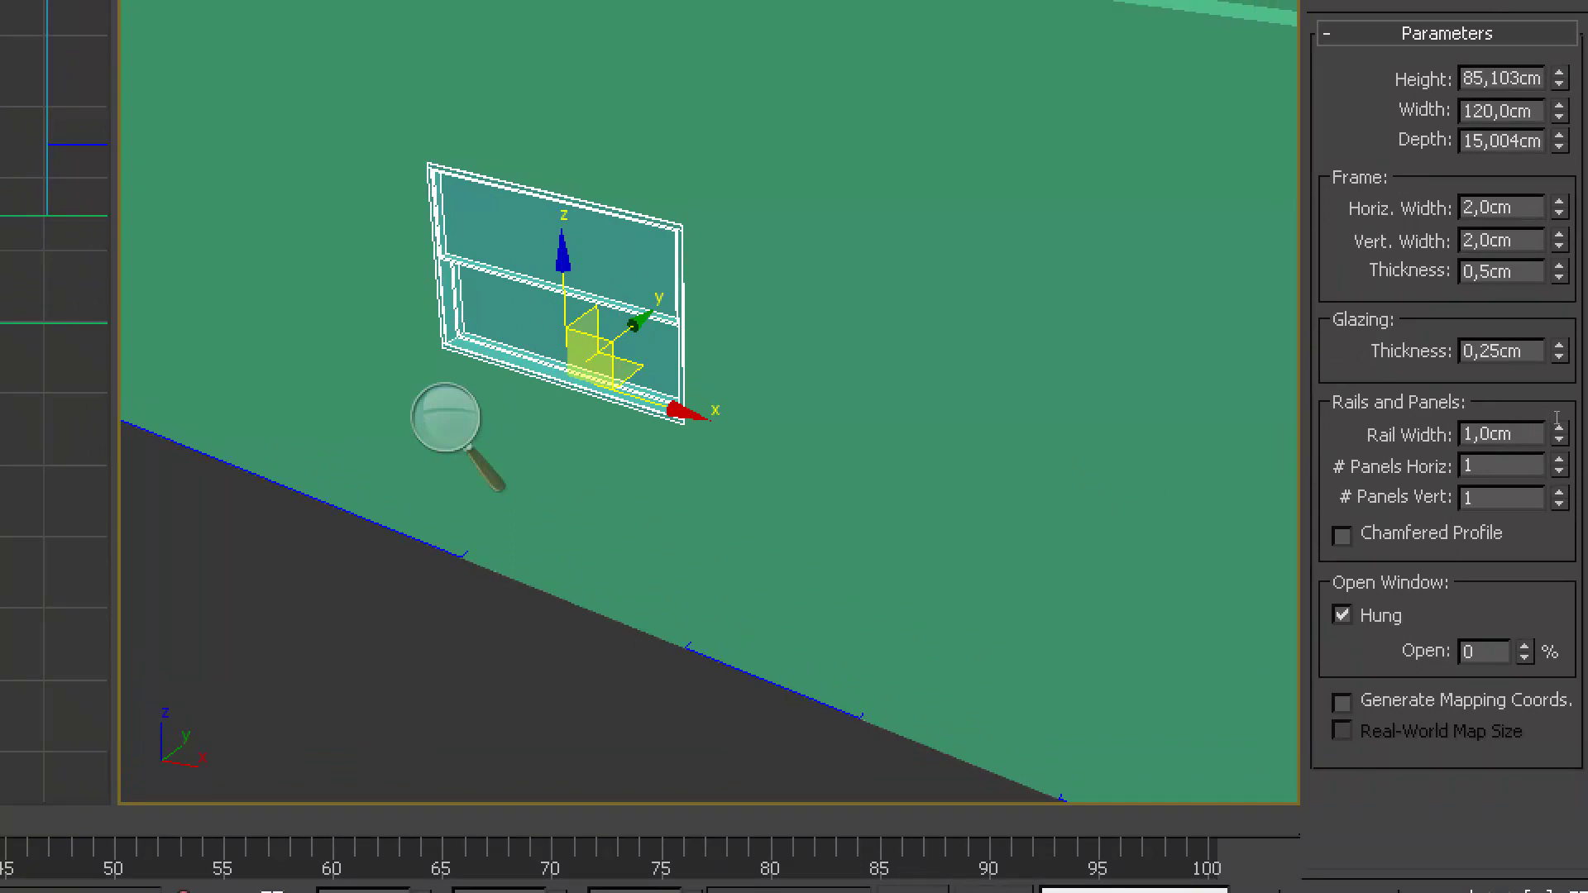
{"action": "left_click_drag", "start_coordinate": [1542, 78], "coordinate": [1464, 85]}
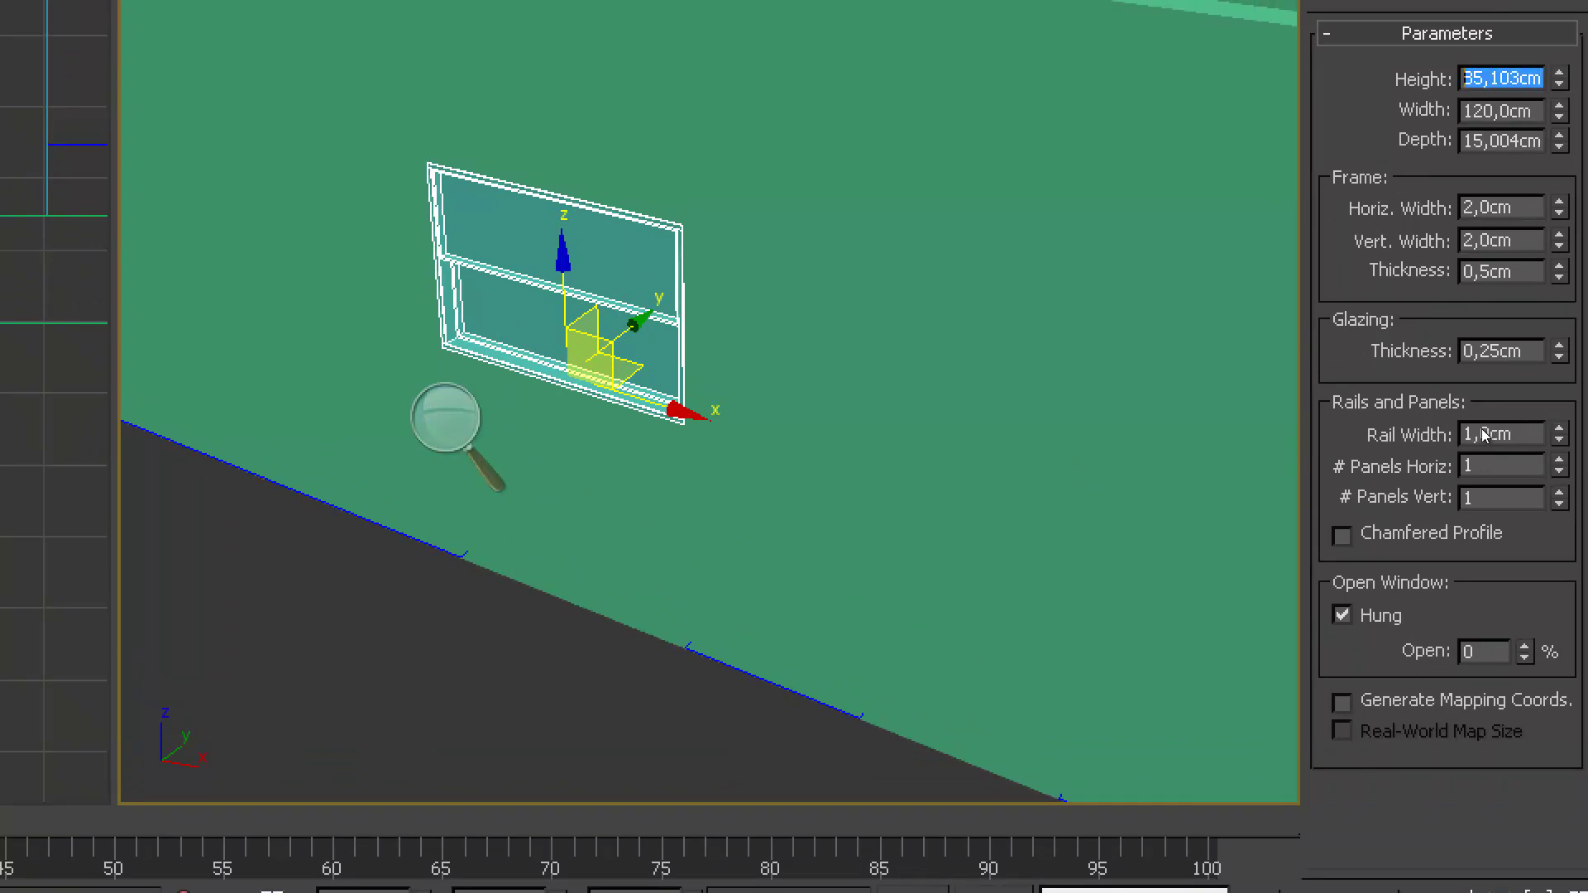
{"action": "type", "text": "120"}
{"action": "key", "text": "Return"}
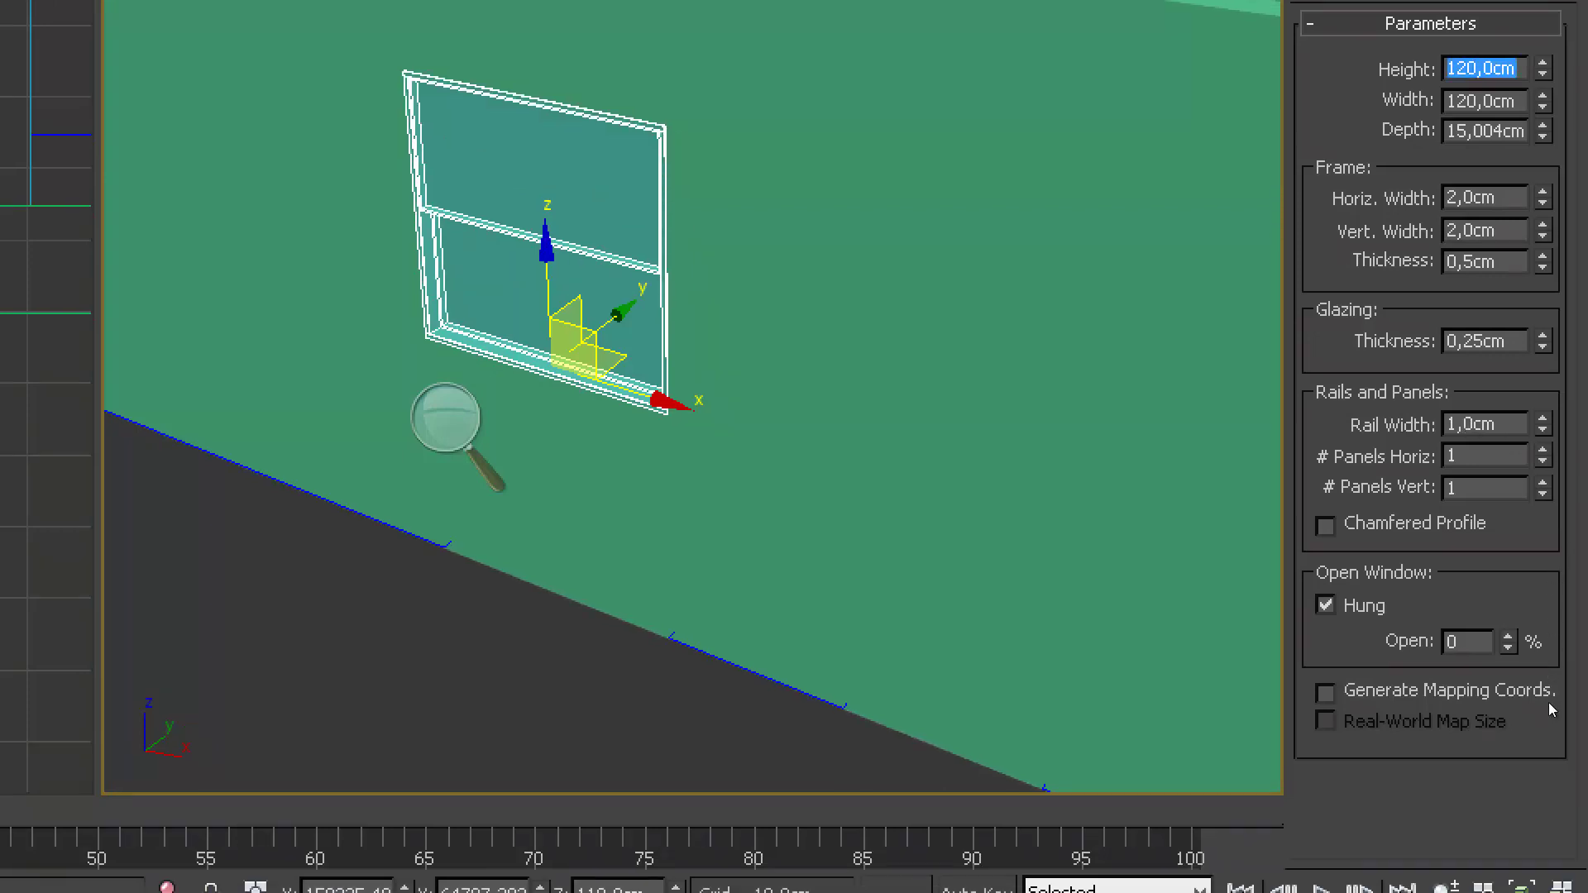
Step: Turn off the sliding window's Hung option so its panels slide sideways, and try out its Open percentage
{"action": "mouse_move", "coordinate": [1551, 709]}
{"action": "left_mouse_down"}
{"action": "mouse_move", "coordinate": [1544, 626]}
{"action": "mouse_move", "coordinate": [1558, 720]}
{"action": "left_mouse_up"}
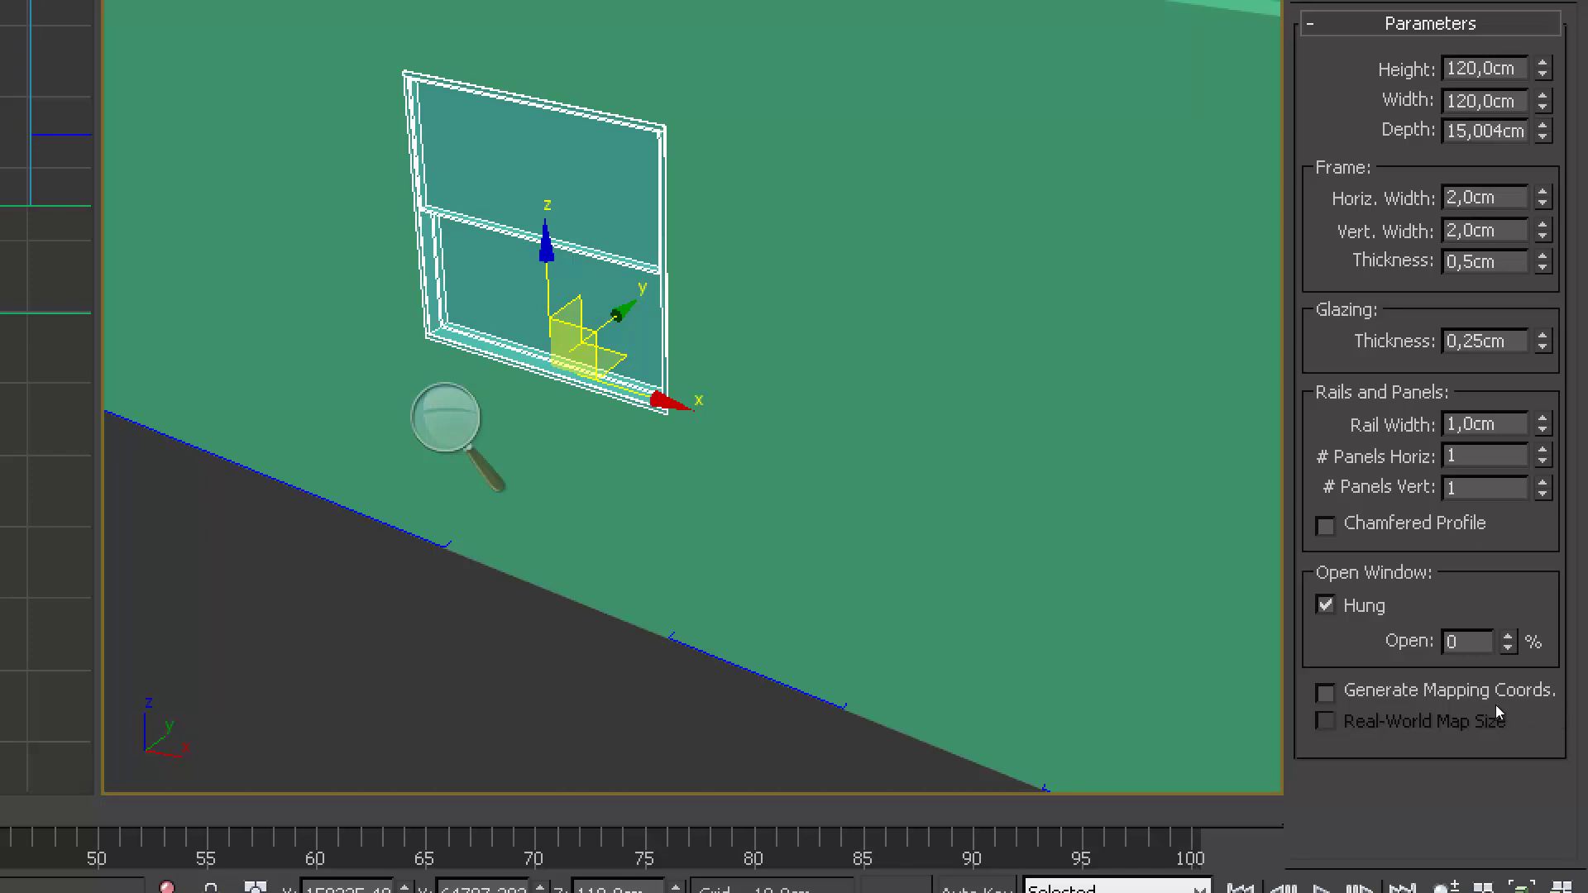
{"action": "left_click", "coordinate": [1457, 688]}
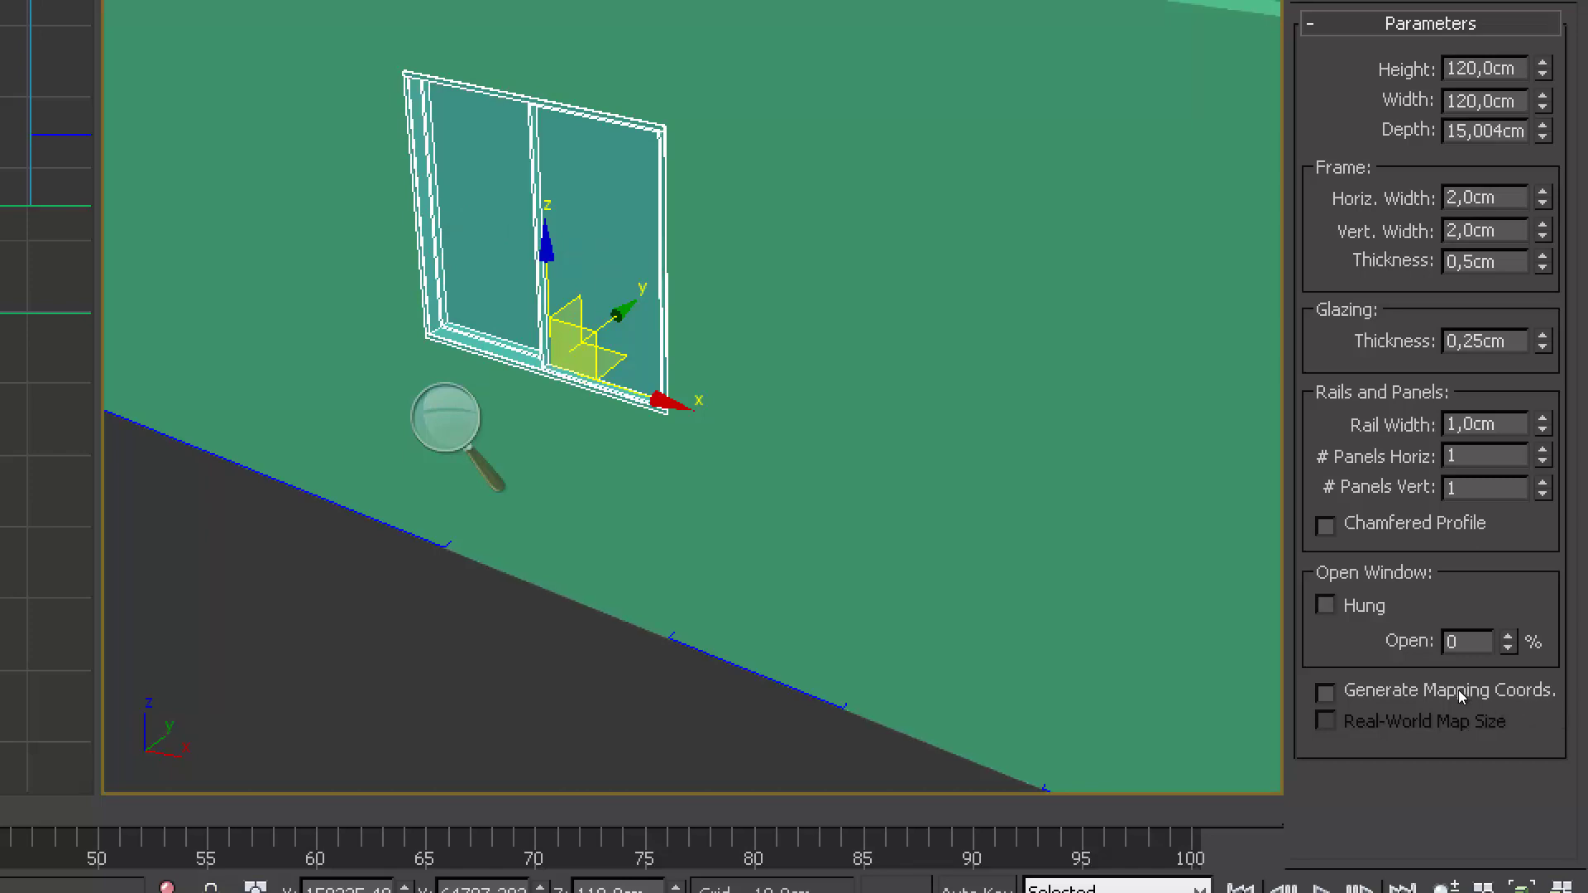
{"action": "mouse_move", "coordinate": [1554, 712]}
{"action": "left_mouse_down"}
{"action": "mouse_move", "coordinate": [1536, 673]}
{"action": "mouse_move", "coordinate": [1538, 713]}
{"action": "left_mouse_up"}
Step: Return the screen magnification to 100% and close the Lupa magnifier
{"action": "left_click", "coordinate": [1017, 601]}
{"action": "left_click", "coordinate": [1012, 608]}
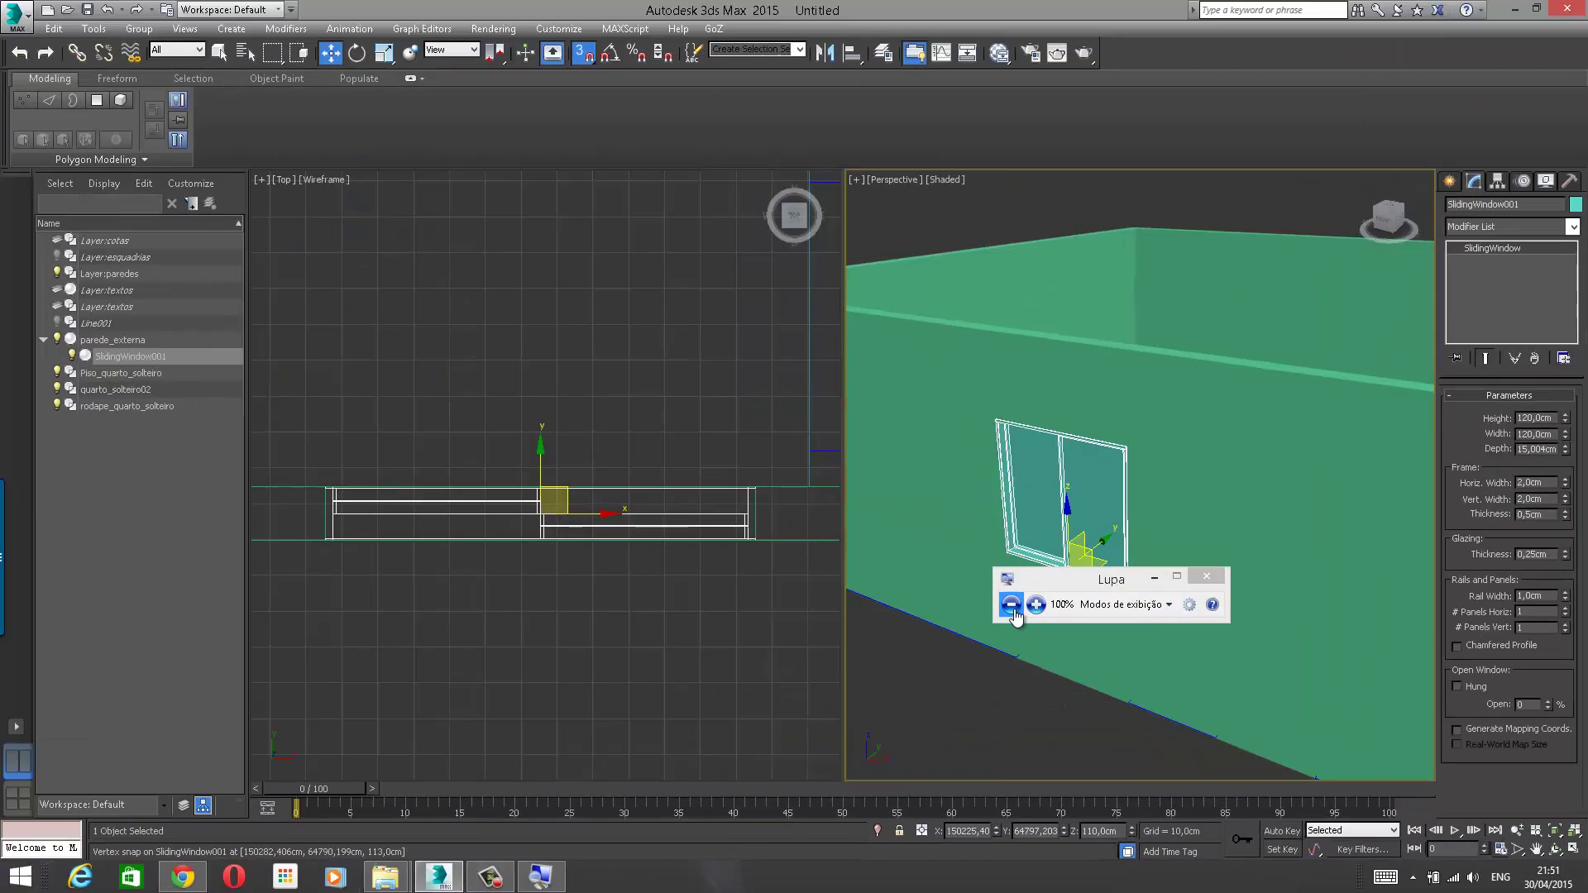
{"action": "left_click", "coordinate": [1199, 576]}
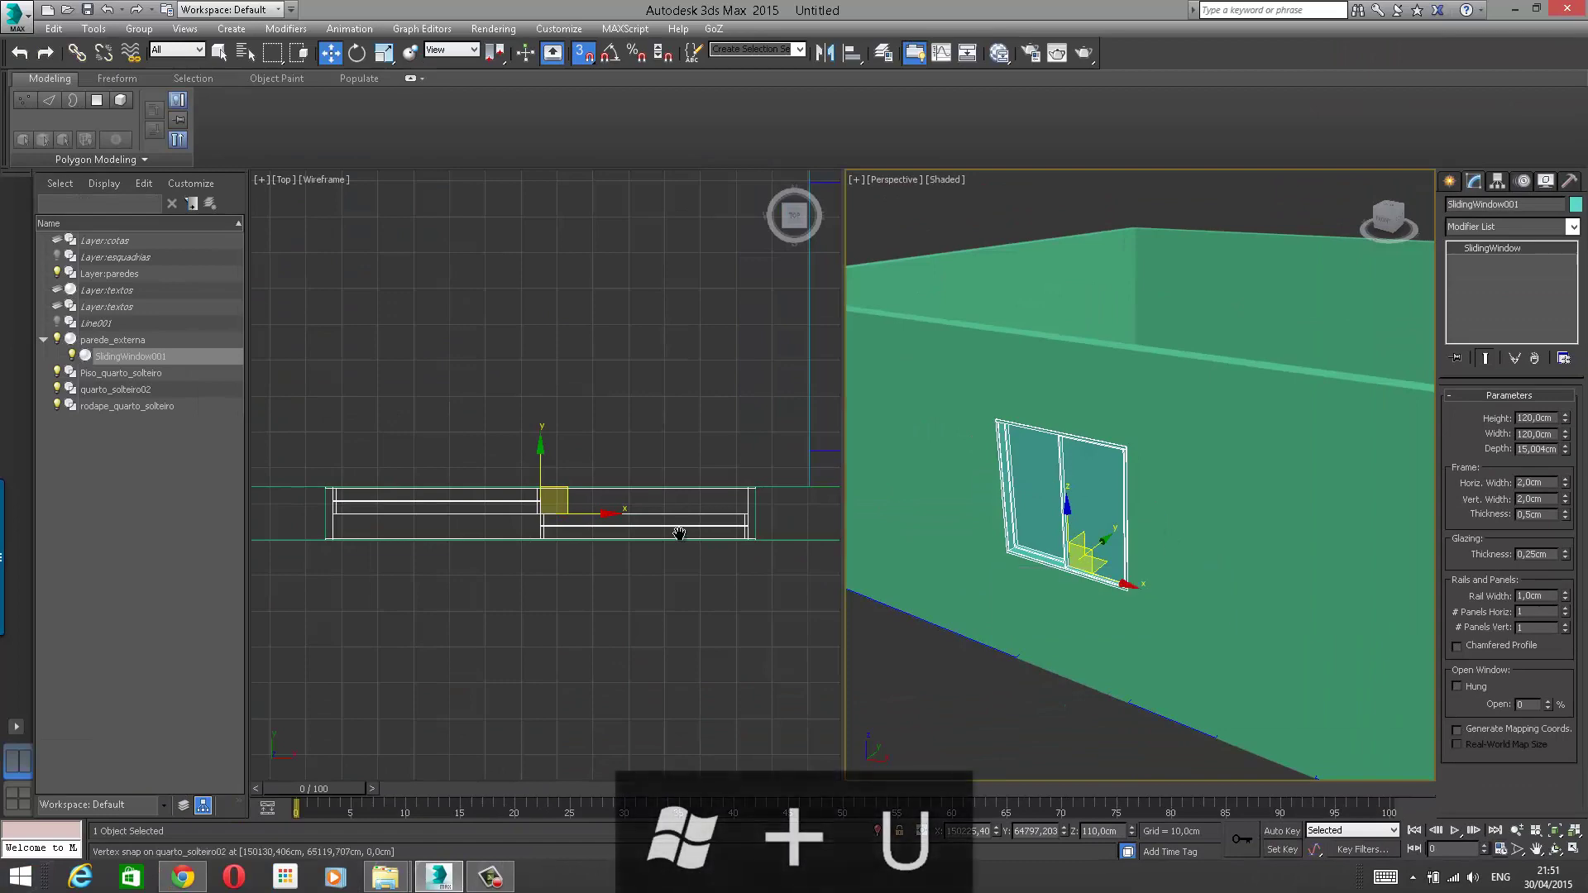
Step: Frame the next opening marked in the external wall in the Top view and activate the Sliding type from the Doors geometry category
{"action": "scroll", "coordinate": [680, 530], "scroll_direction": "down", "scroll_amount": 5}
{"action": "middle_click_drag", "start_coordinate": [721, 277], "coordinate": [443, 496]}
{"action": "middle_click_drag", "start_coordinate": [810, 502], "coordinate": [628, 453]}
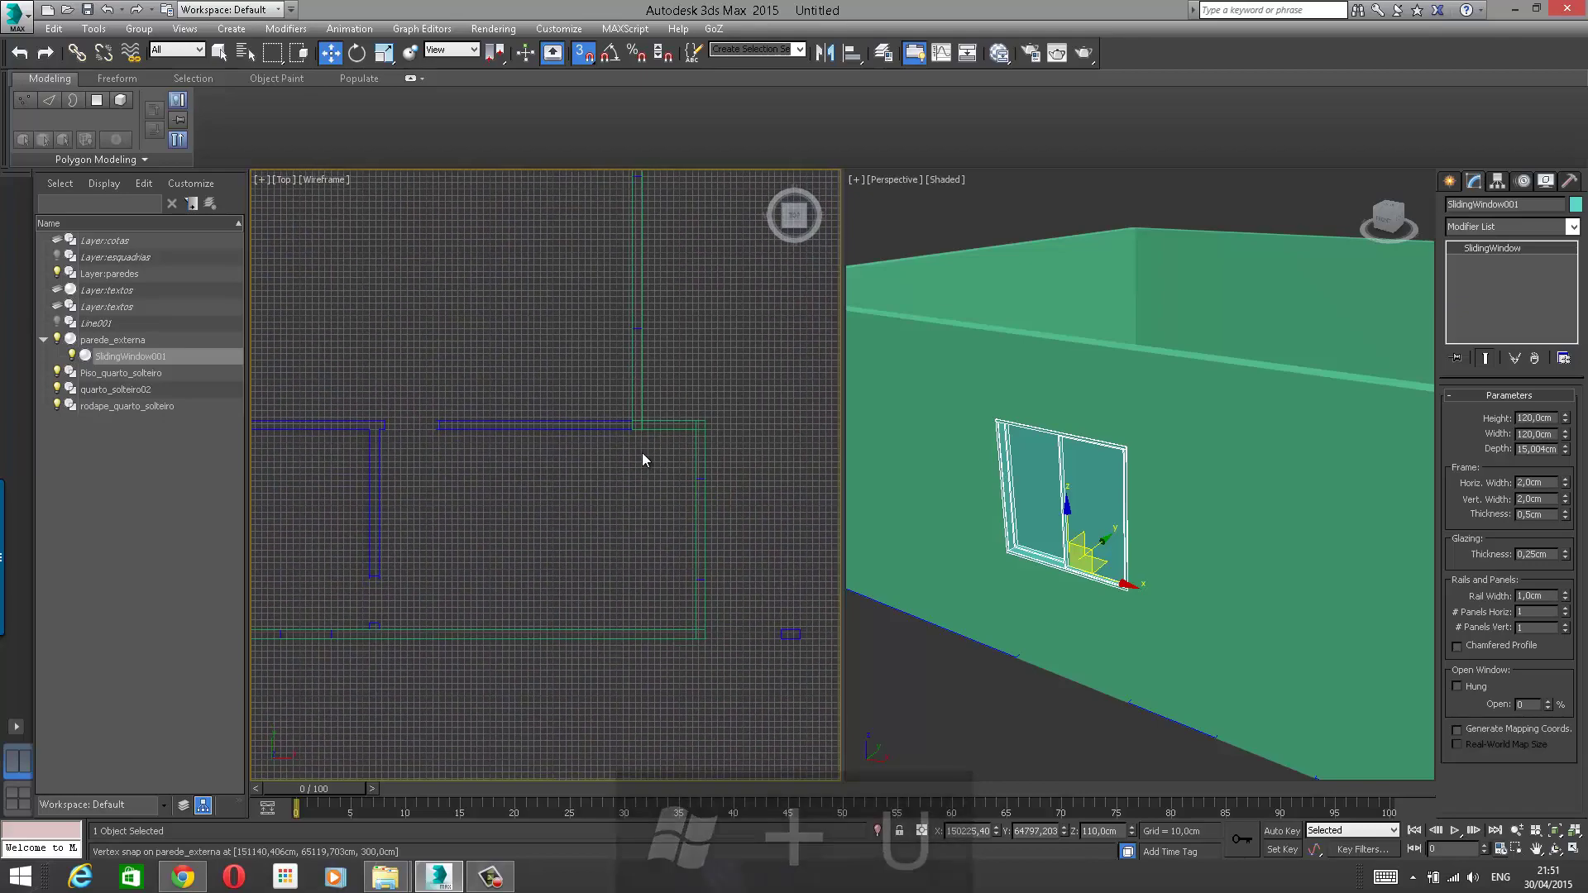
{"action": "scroll", "coordinate": [673, 511], "scroll_direction": "up", "scroll_amount": 3}
{"action": "middle_click_drag", "start_coordinate": [673, 511], "coordinate": [584, 458]}
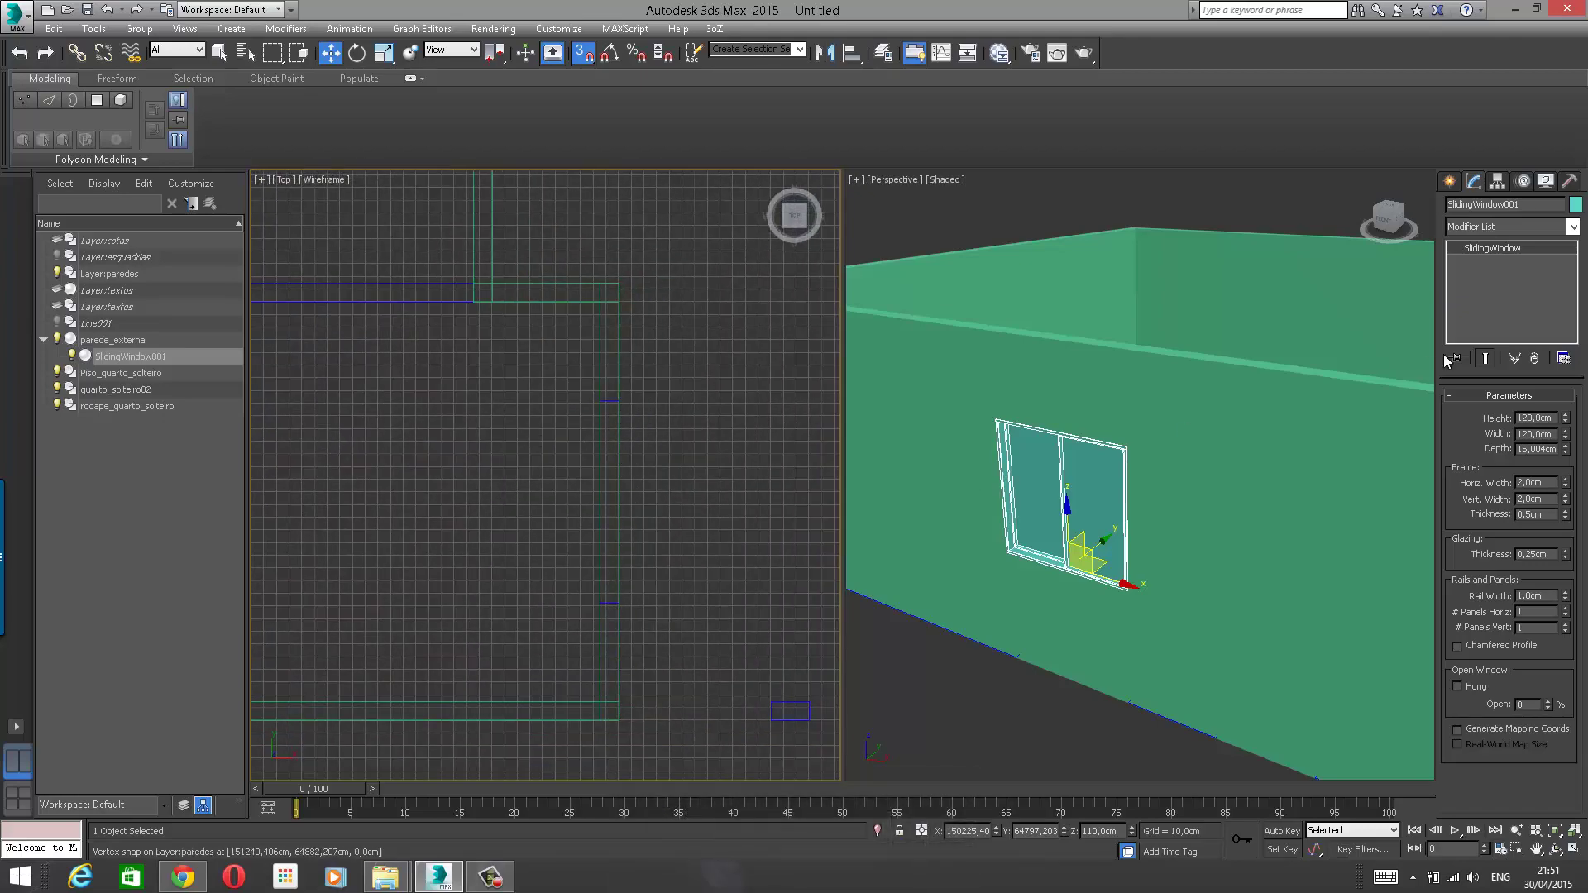
{"action": "left_click", "coordinate": [1448, 185]}
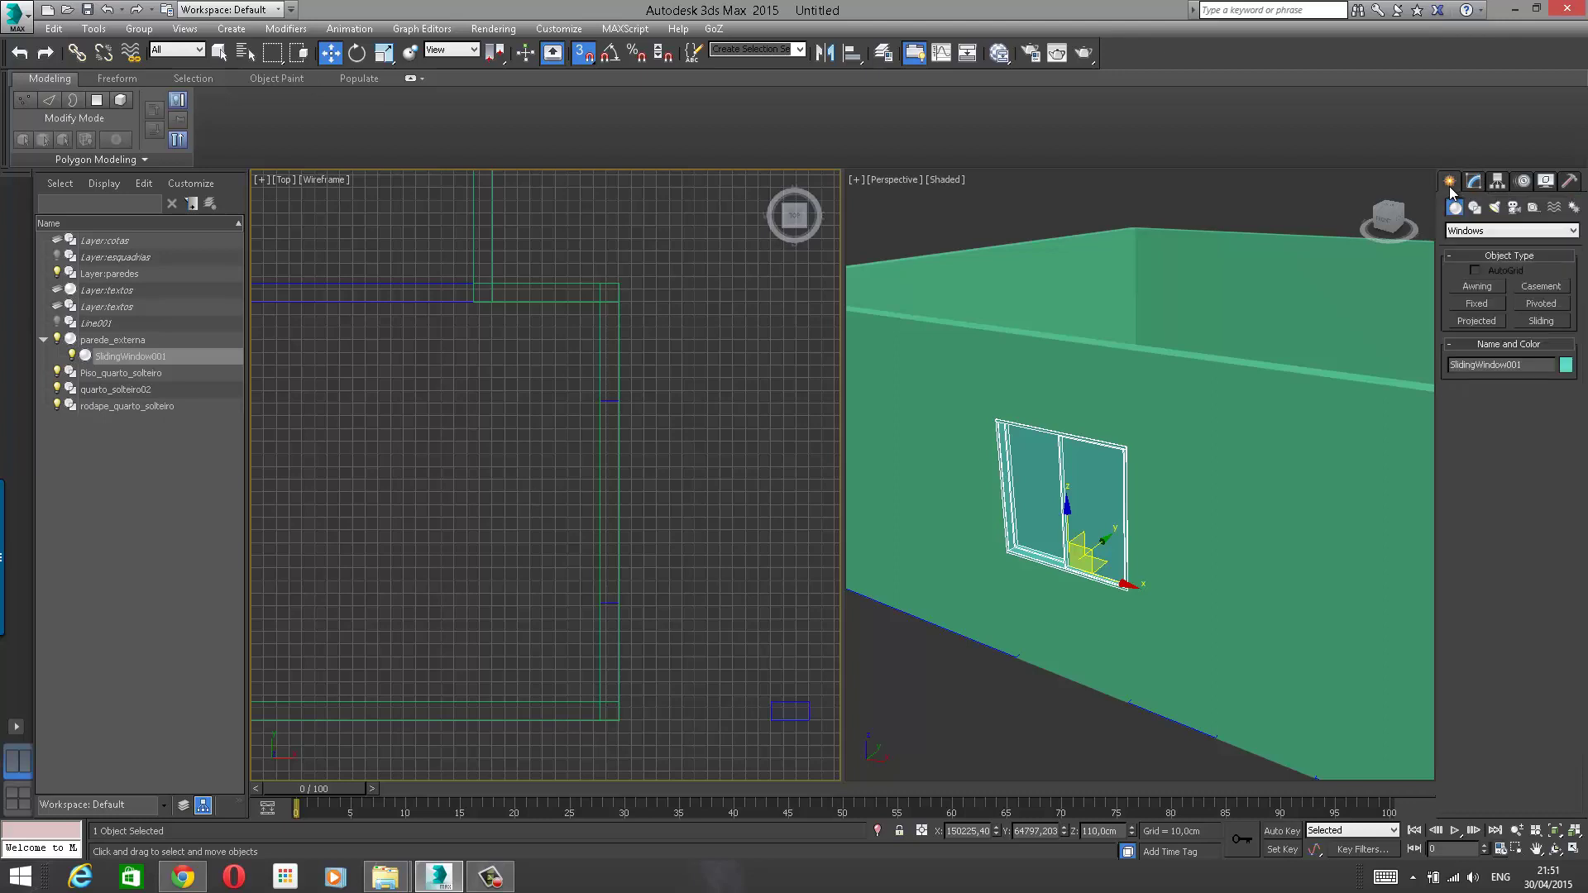
{"action": "left_click", "coordinate": [1474, 232]}
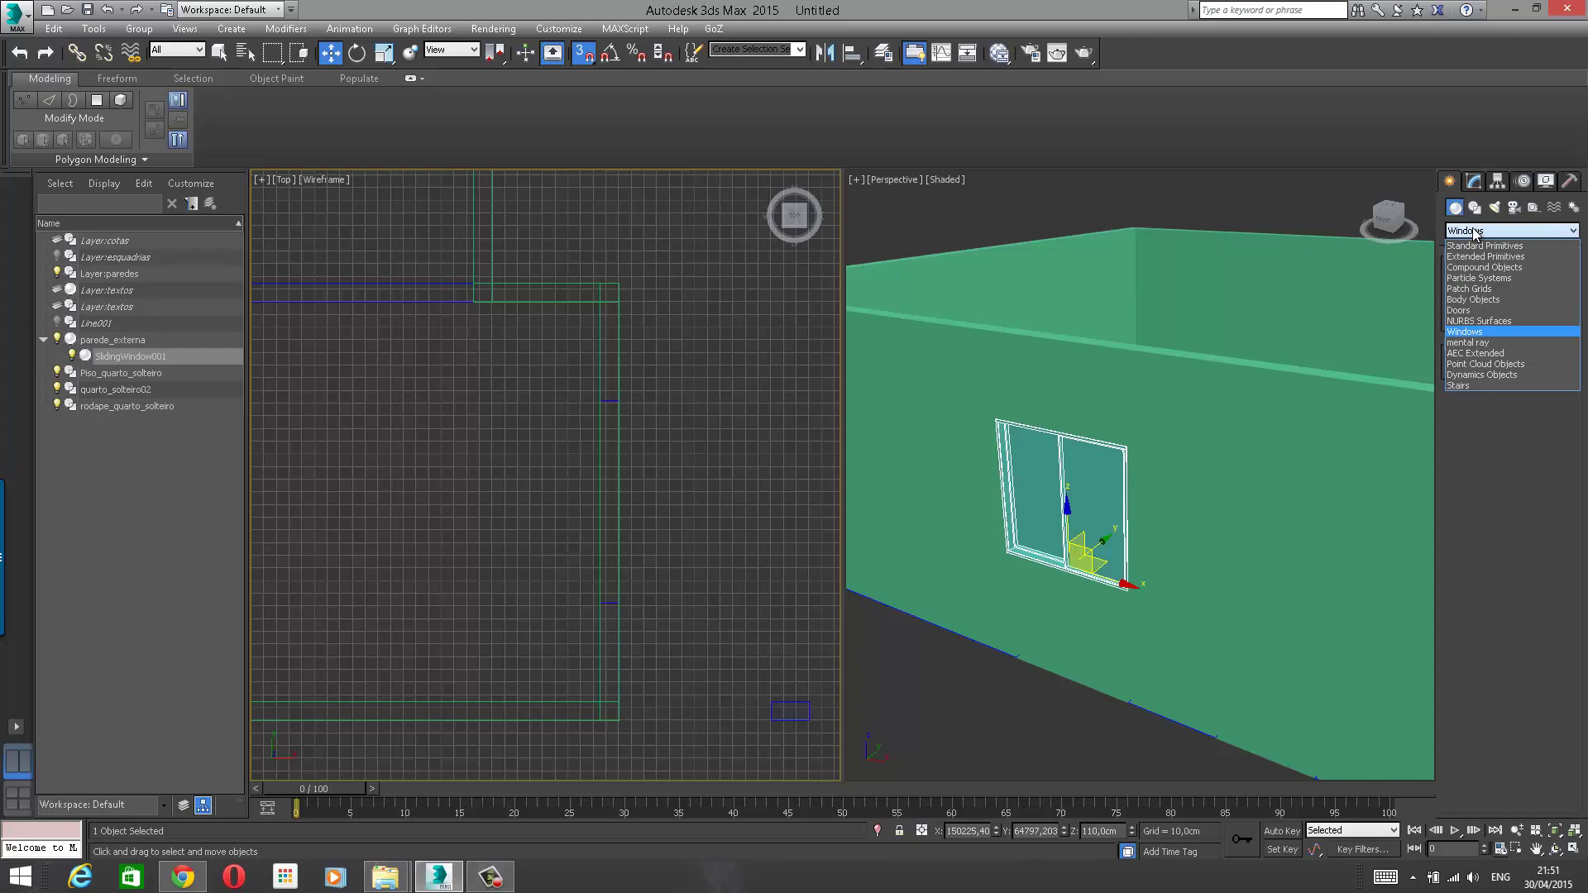
{"action": "left_click", "coordinate": [1468, 311]}
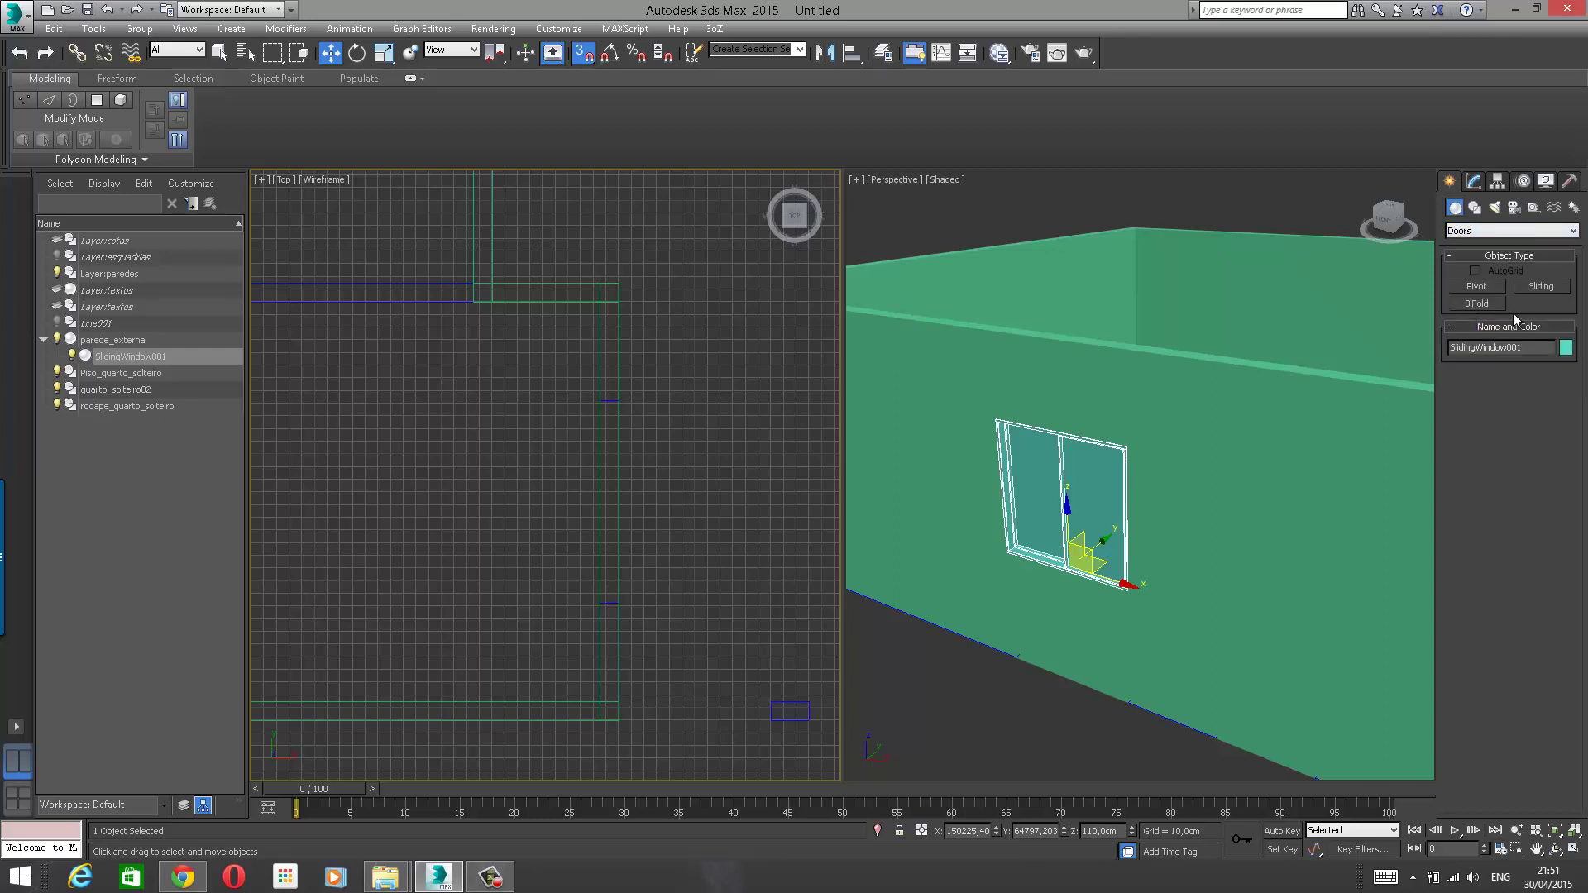
{"action": "left_click", "coordinate": [1538, 284]}
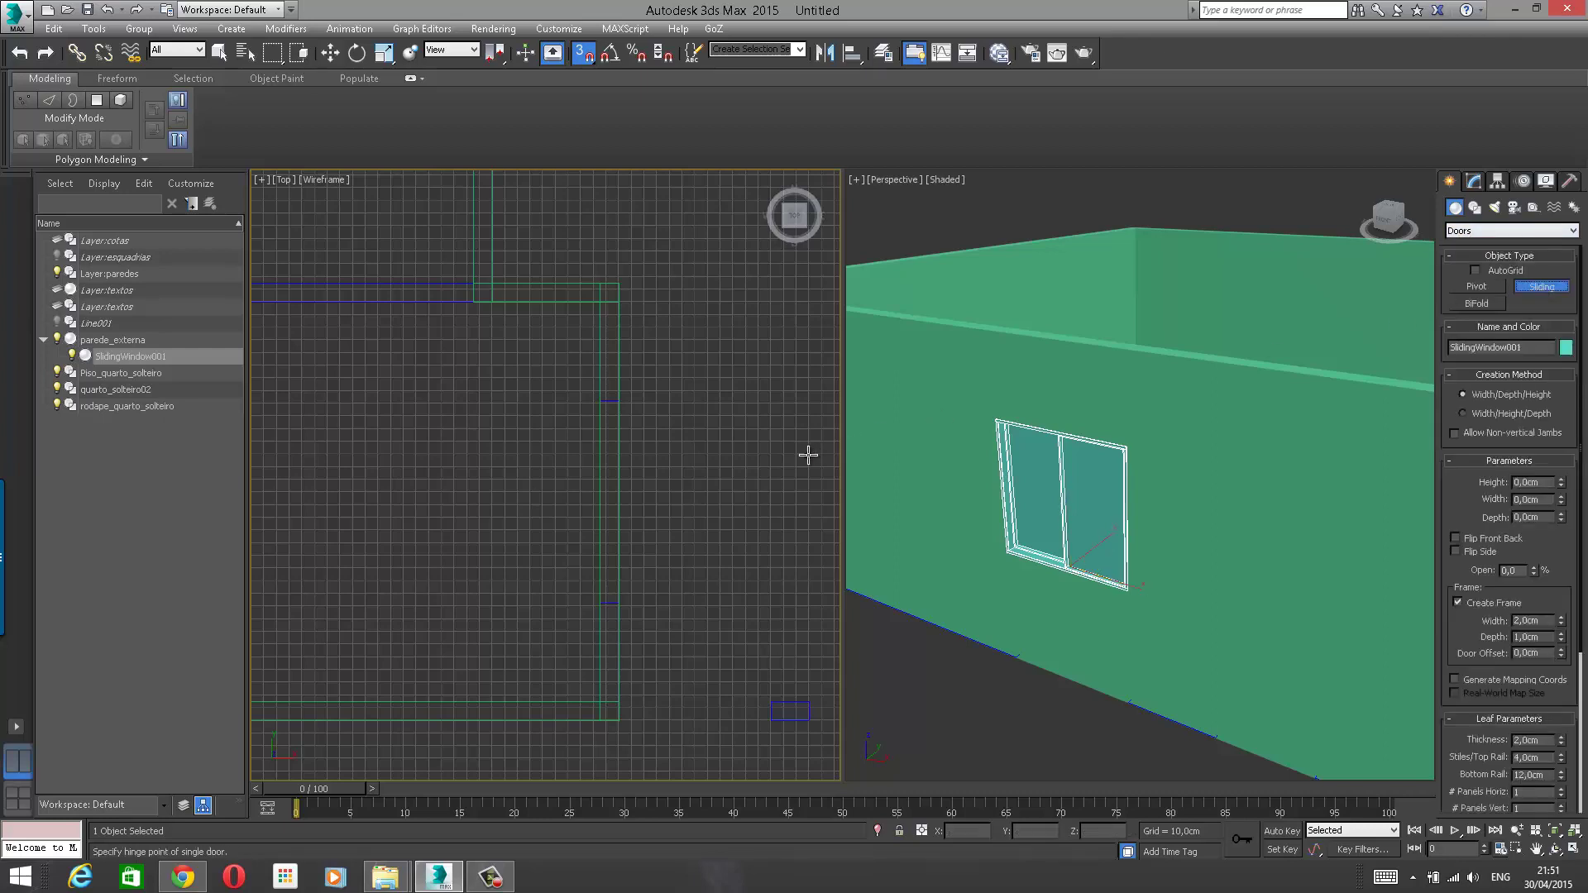
{"action": "scroll", "coordinate": [709, 419], "scroll_direction": "up", "scroll_amount": 3}
{"action": "middle_click_drag", "start_coordinate": [623, 510], "coordinate": [665, 551]}
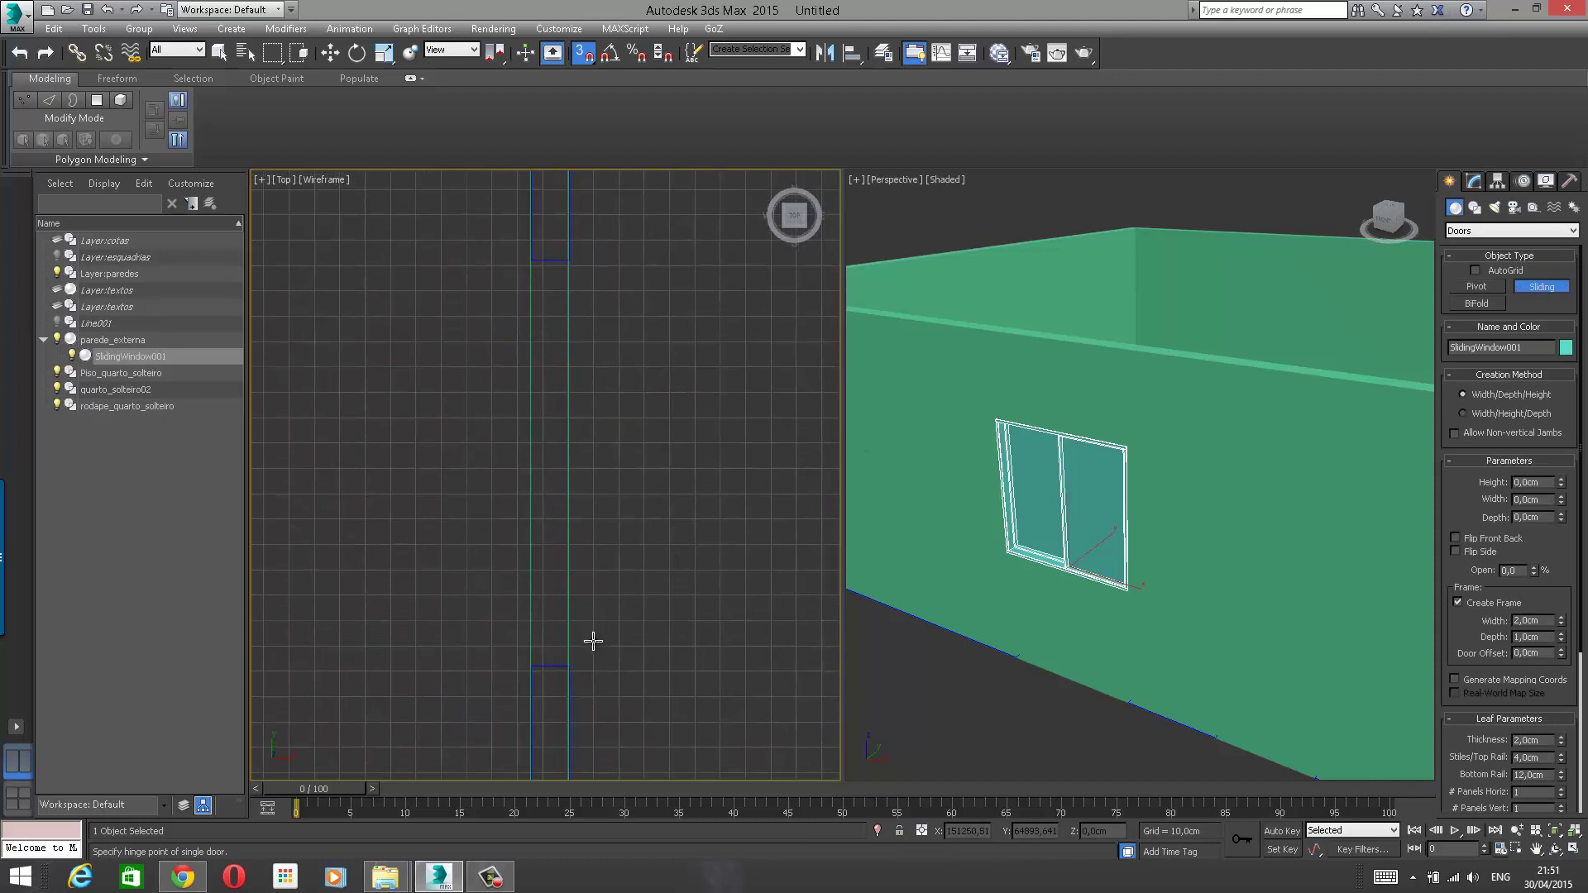
{"action": "left_click_drag", "start_coordinate": [569, 665], "coordinate": [564, 263]}
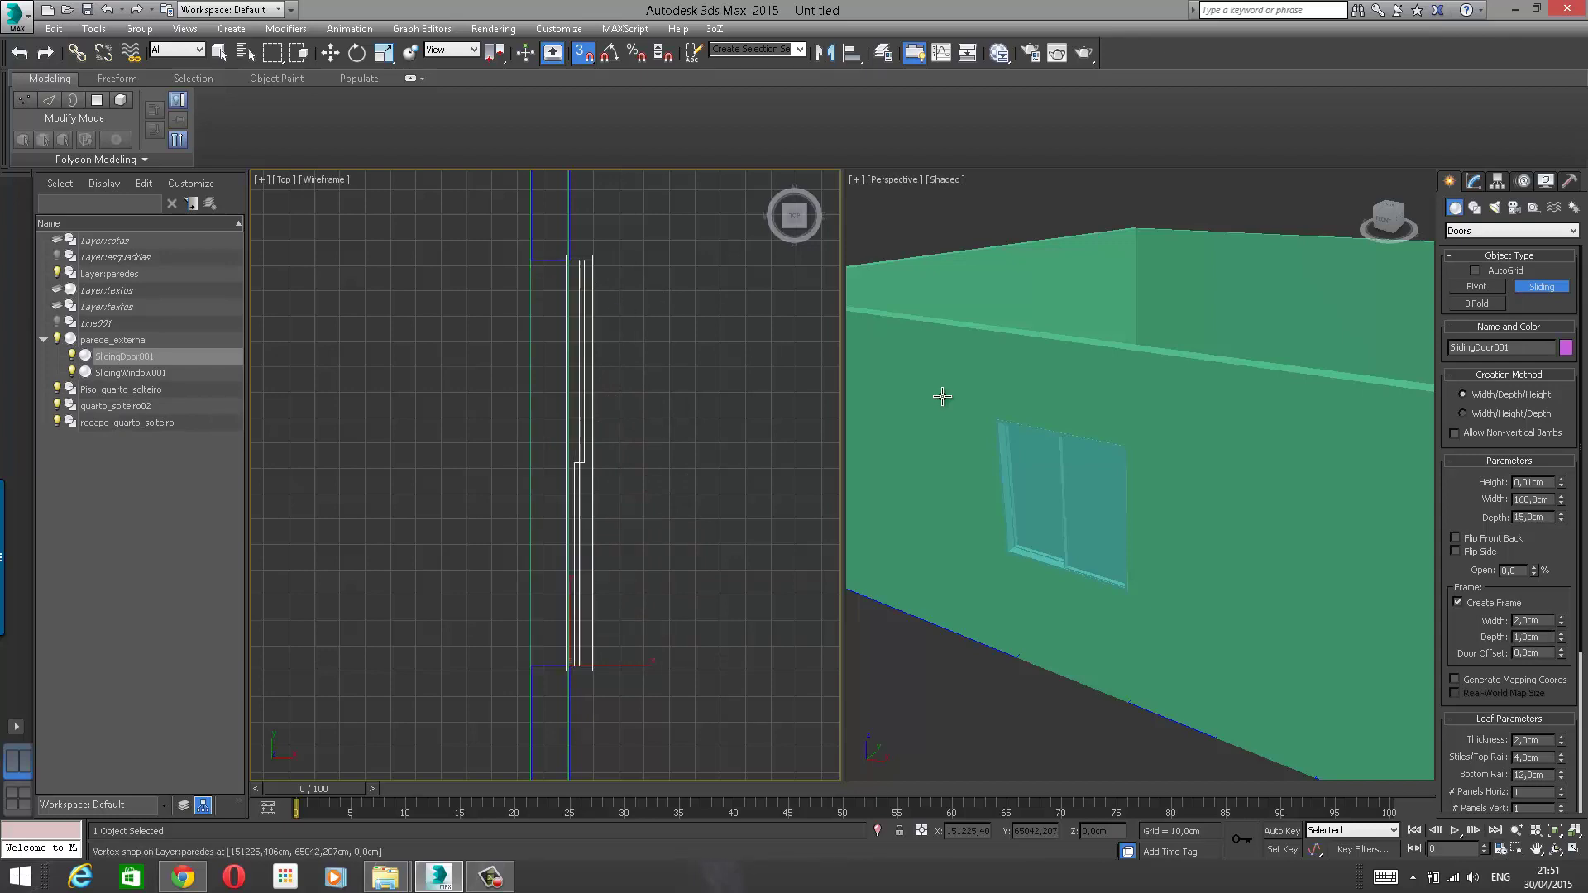
{"action": "right_click", "coordinate": [705, 384]}
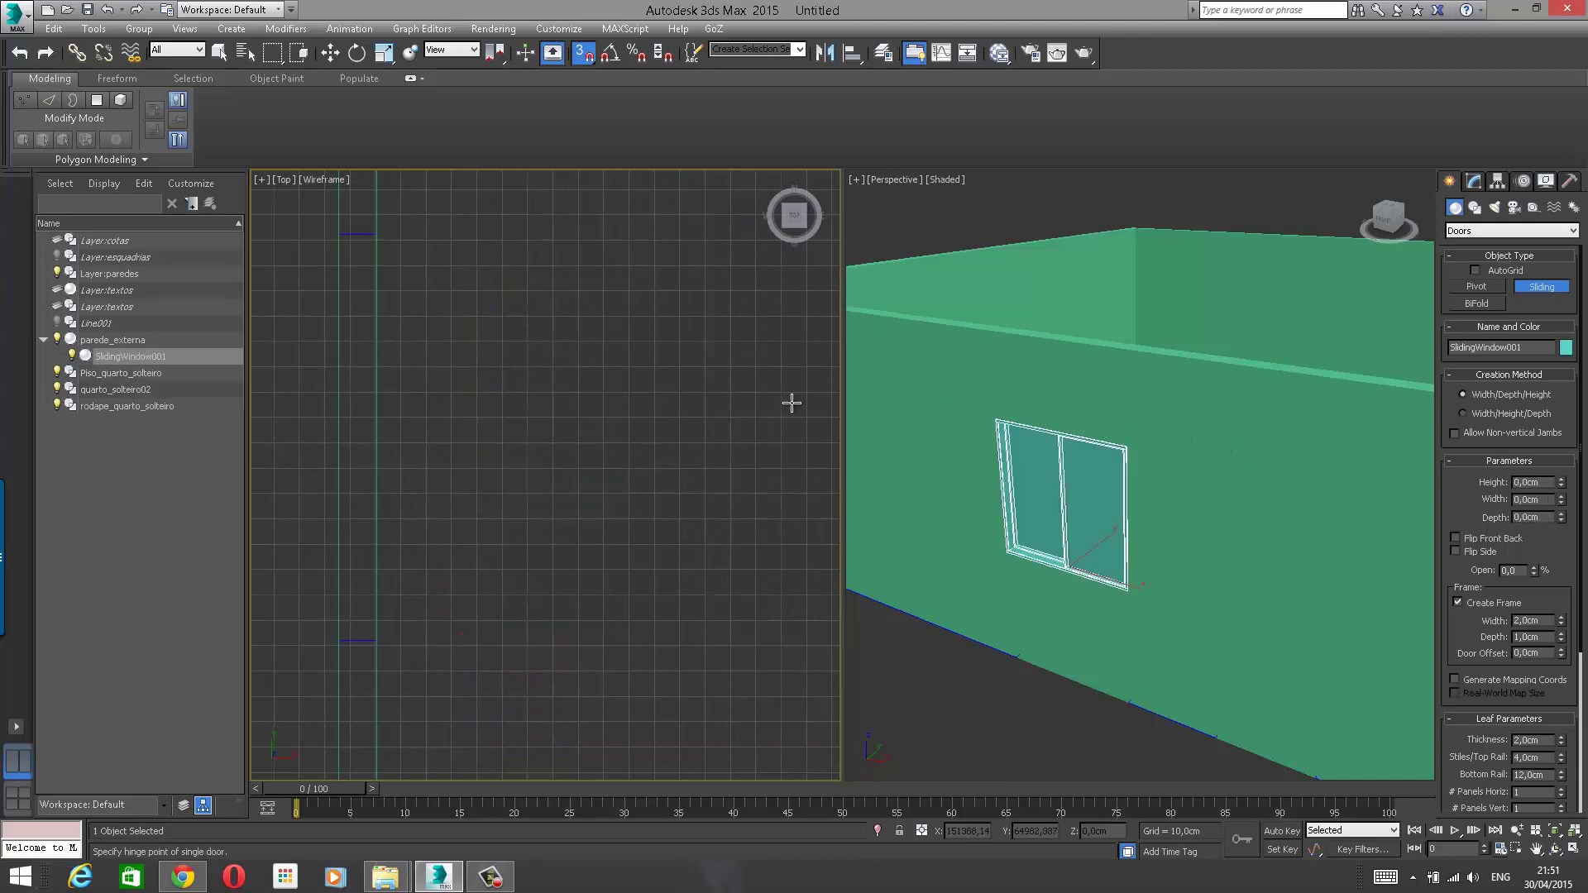
Step: Create a sliding door across the marked opening in the external wall, snapped to its corners, 160 cm wide, 15 cm deep and about 2.8 cm high
{"action": "middle_click_drag", "start_coordinate": [1290, 444], "coordinate": [1013, 422]}
{"action": "scroll", "coordinate": [1124, 421], "scroll_direction": "down", "scroll_amount": 4}
{"action": "middle_click_drag", "start_coordinate": [1236, 450], "coordinate": [1160, 439], "text": "alt"}
{"action": "scroll", "coordinate": [1160, 440], "scroll_direction": "up", "scroll_amount": 2}
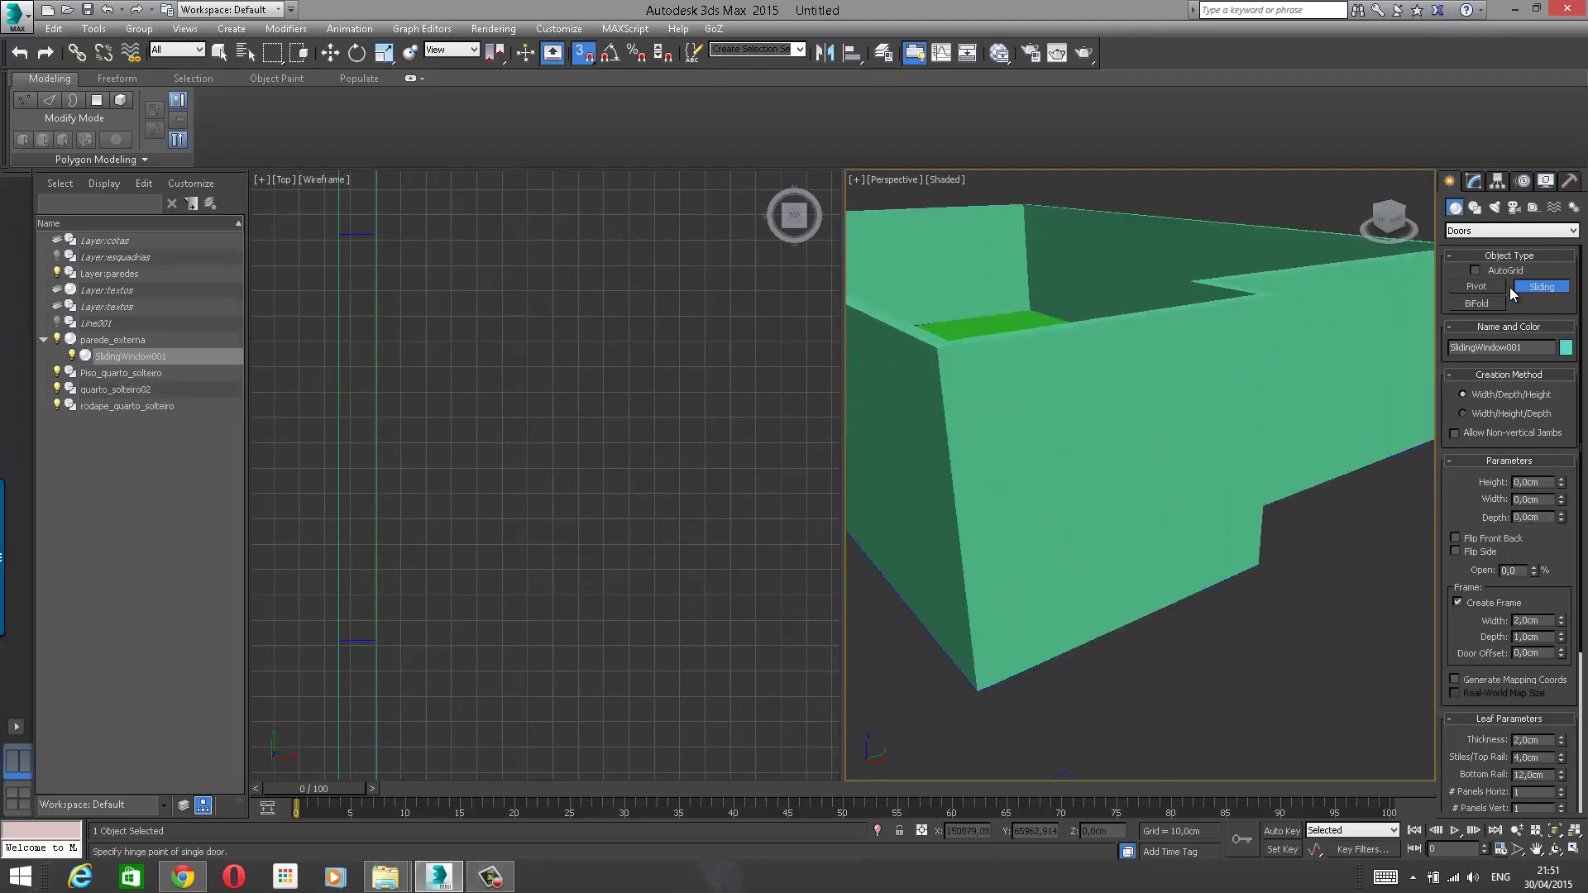
{"action": "middle_click_drag", "start_coordinate": [650, 405], "coordinate": [744, 375]}
{"action": "left_click_drag", "start_coordinate": [553, 563], "coordinate": [478, 207]}
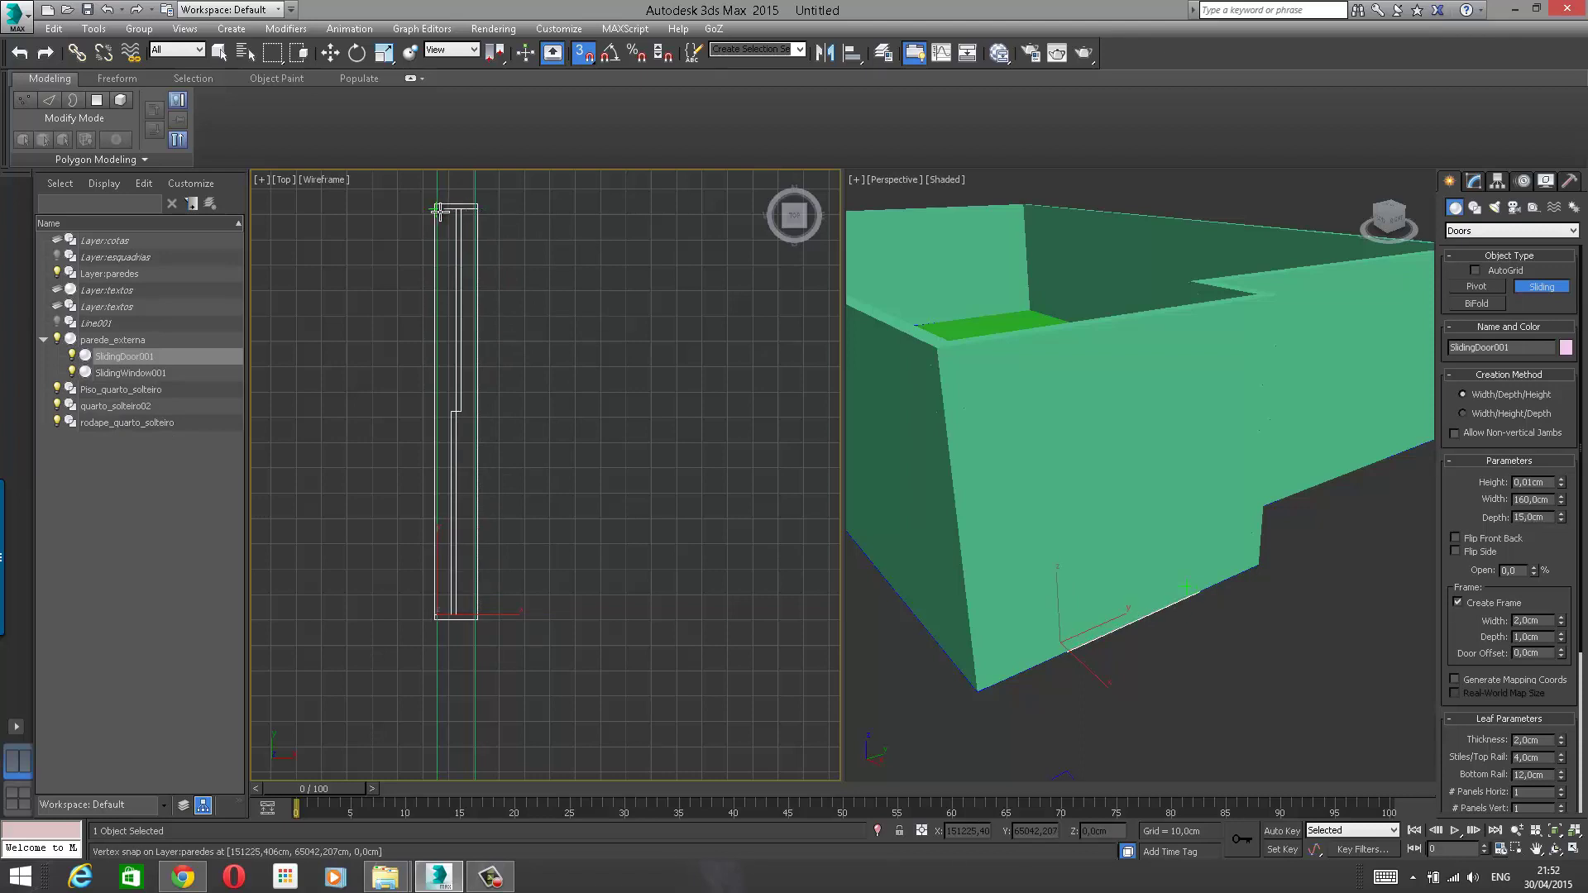
{"action": "left_click", "coordinate": [439, 211]}
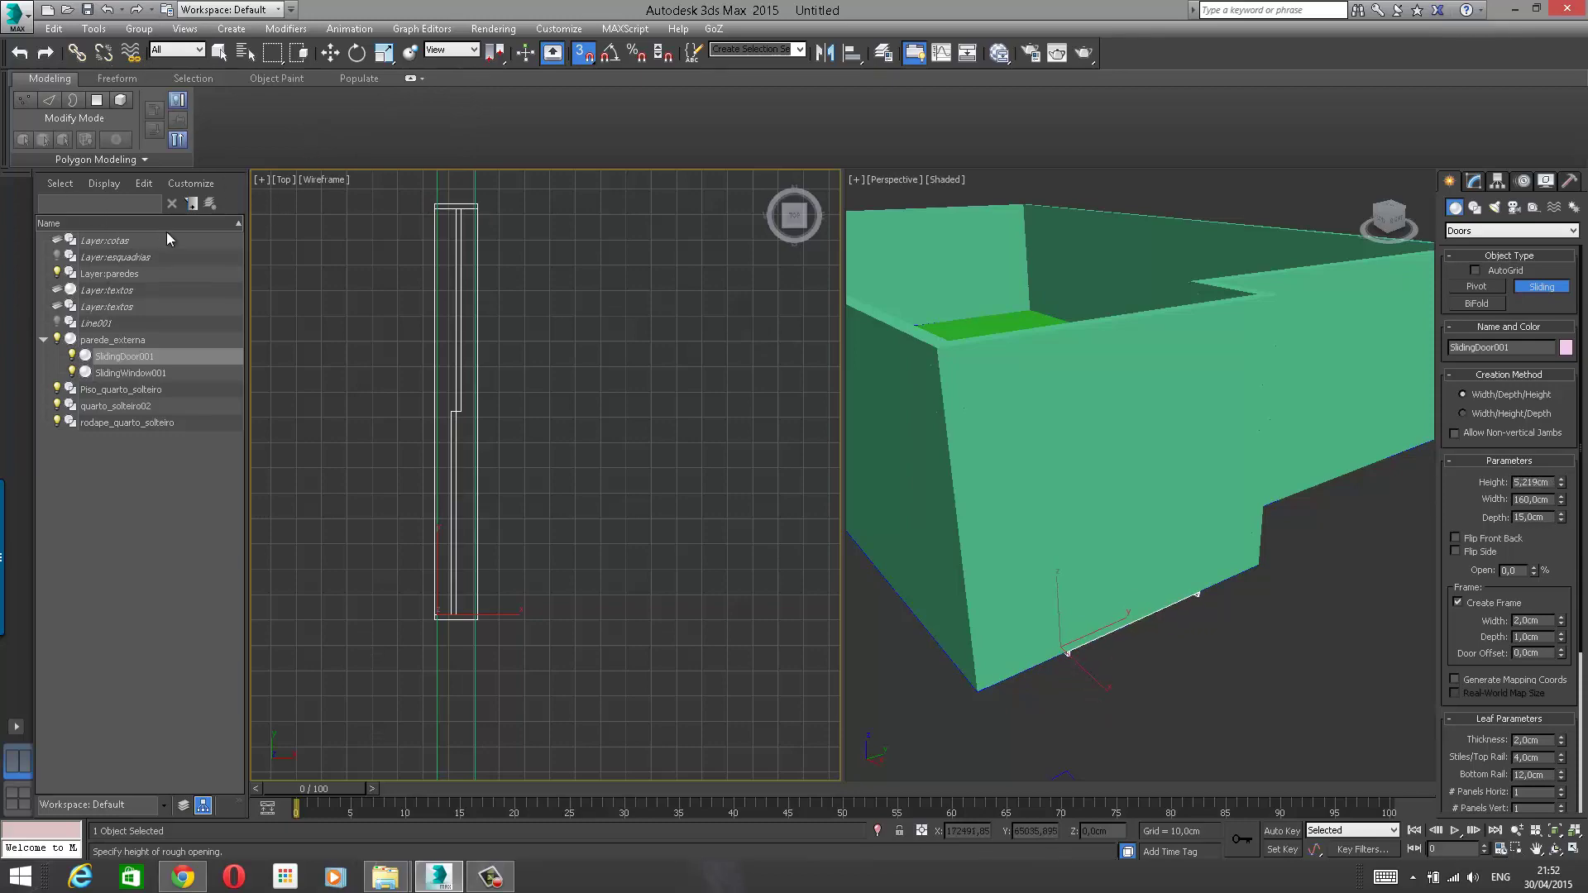
{"action": "middle_click_drag", "start_coordinate": [310, 289], "coordinate": [445, 395]}
{"action": "scroll", "coordinate": [484, 369], "scroll_direction": "down", "scroll_amount": 6}
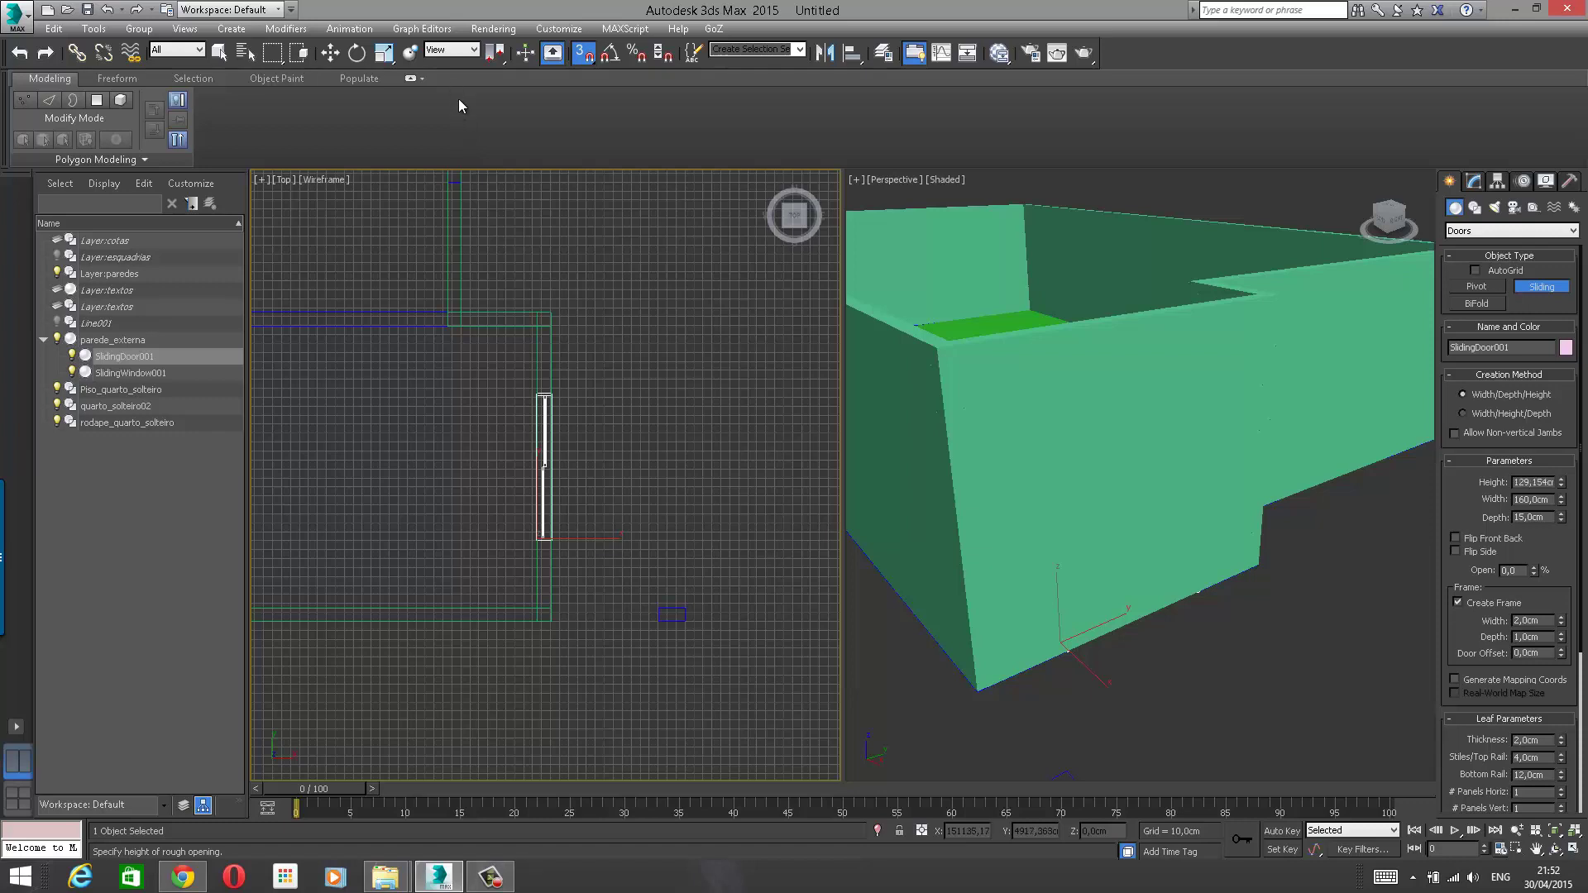
{"action": "middle_click_drag", "start_coordinate": [539, 220], "coordinate": [555, 235]}
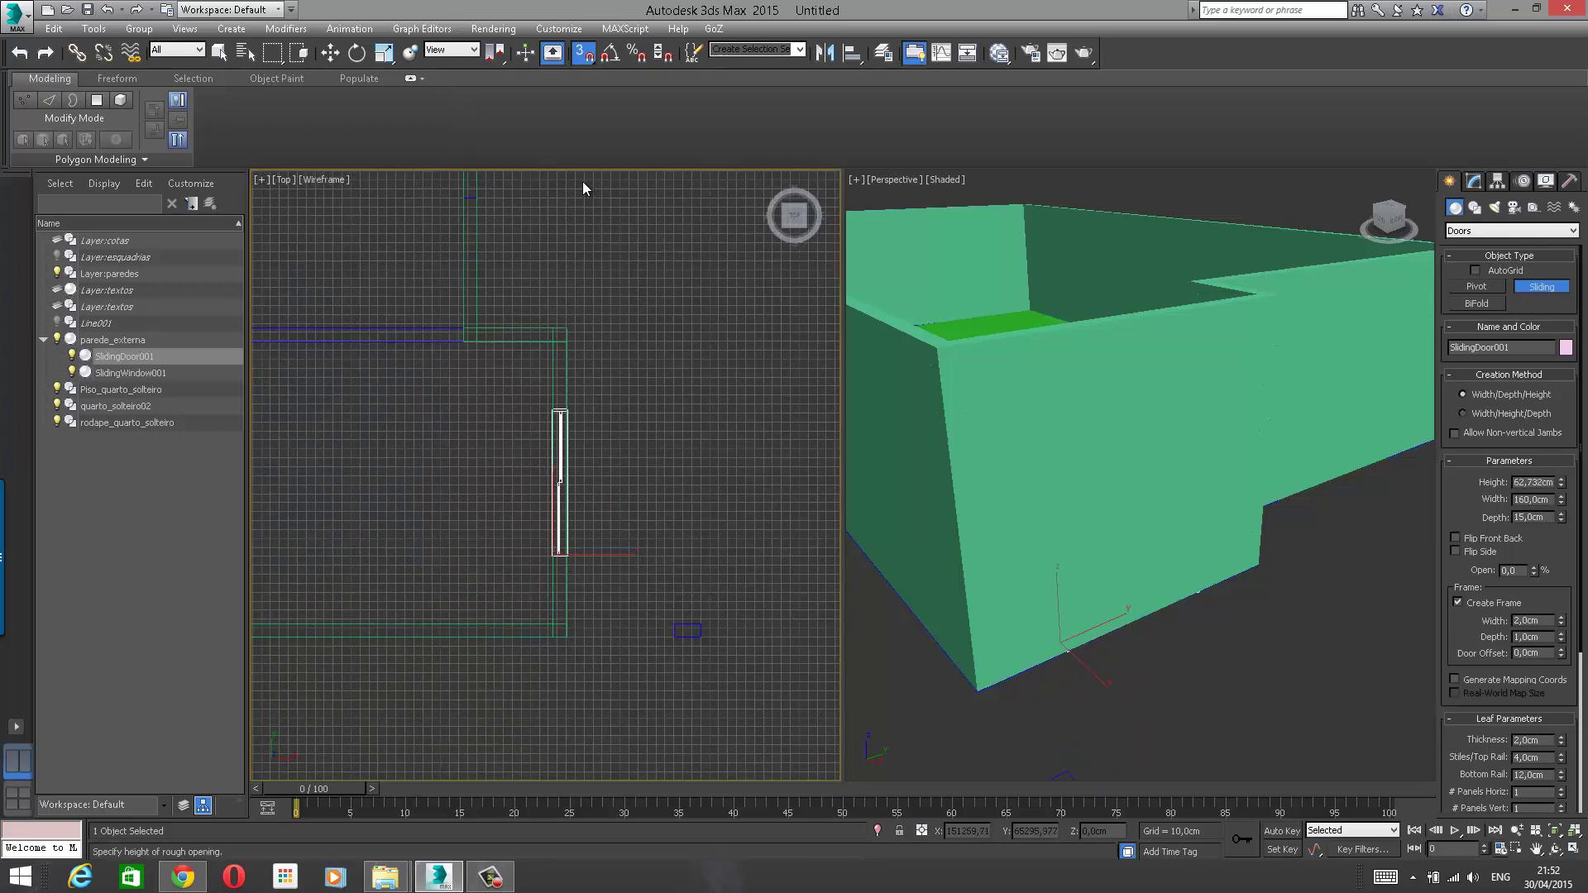
{"action": "left_click", "coordinate": [589, 214]}
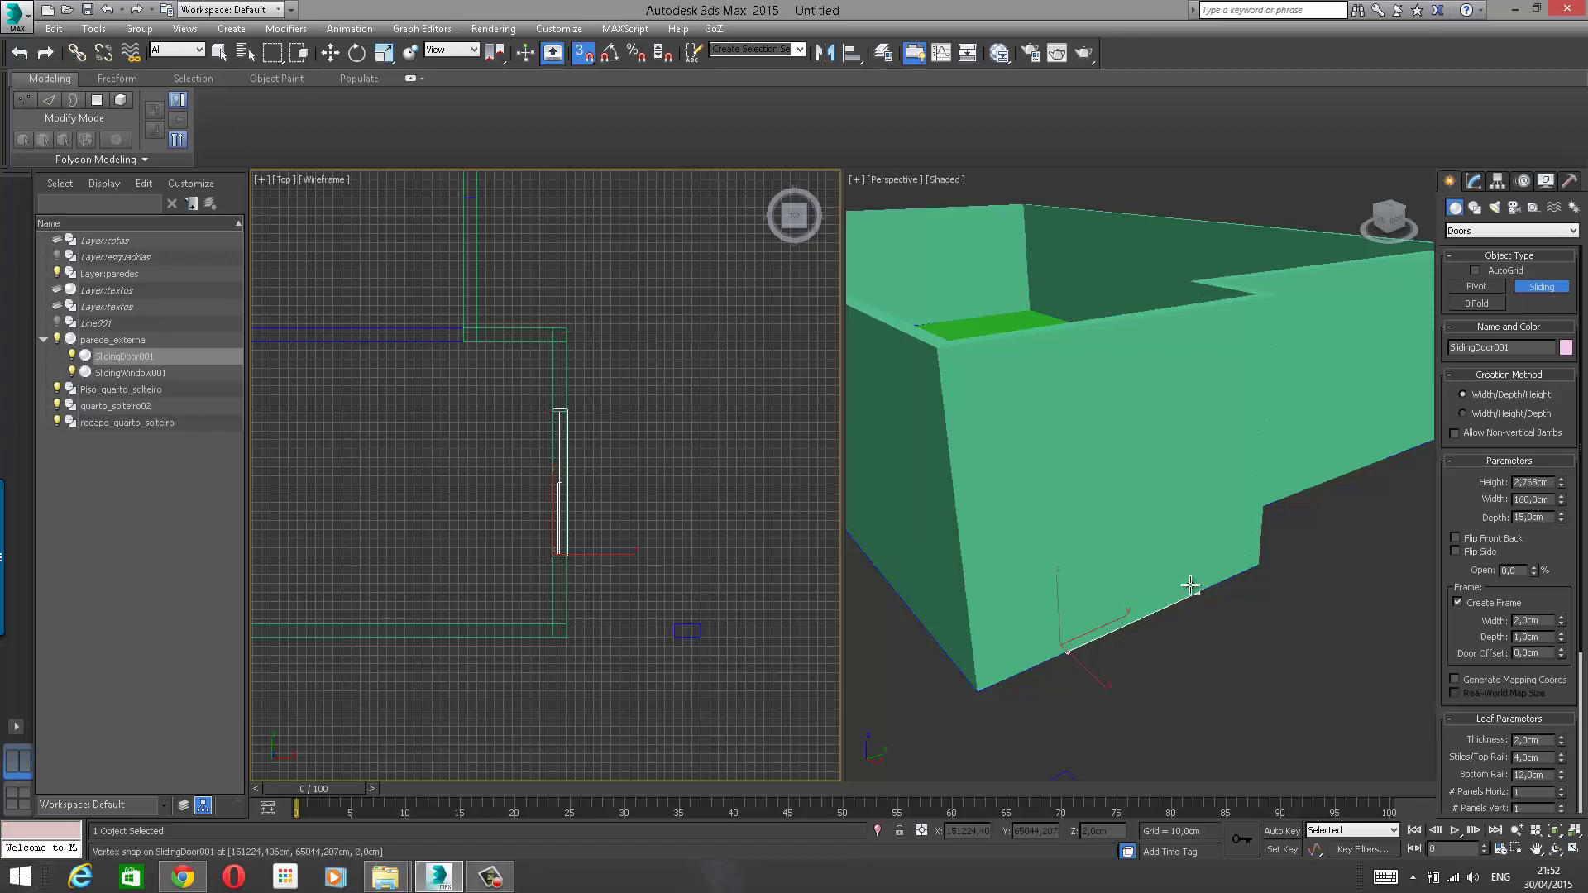
{"action": "right_click", "coordinate": [1222, 605]}
Step: Set the sliding door's height to 210 cm
{"action": "scroll", "coordinate": [1232, 587], "scroll_direction": "up", "scroll_amount": 5}
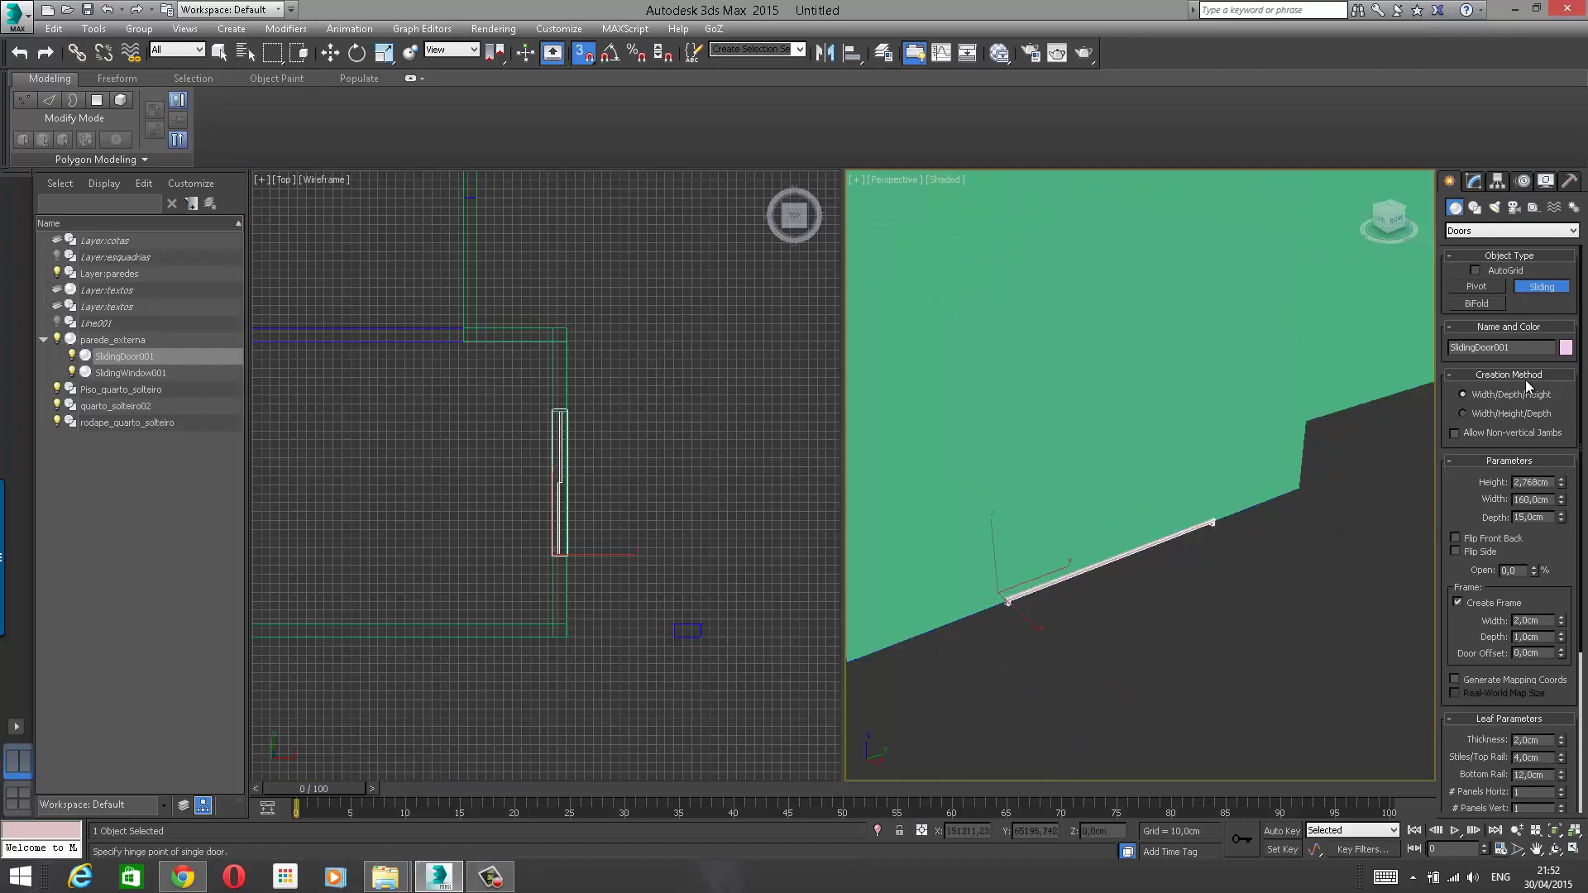
{"action": "left_click", "coordinate": [1473, 181]}
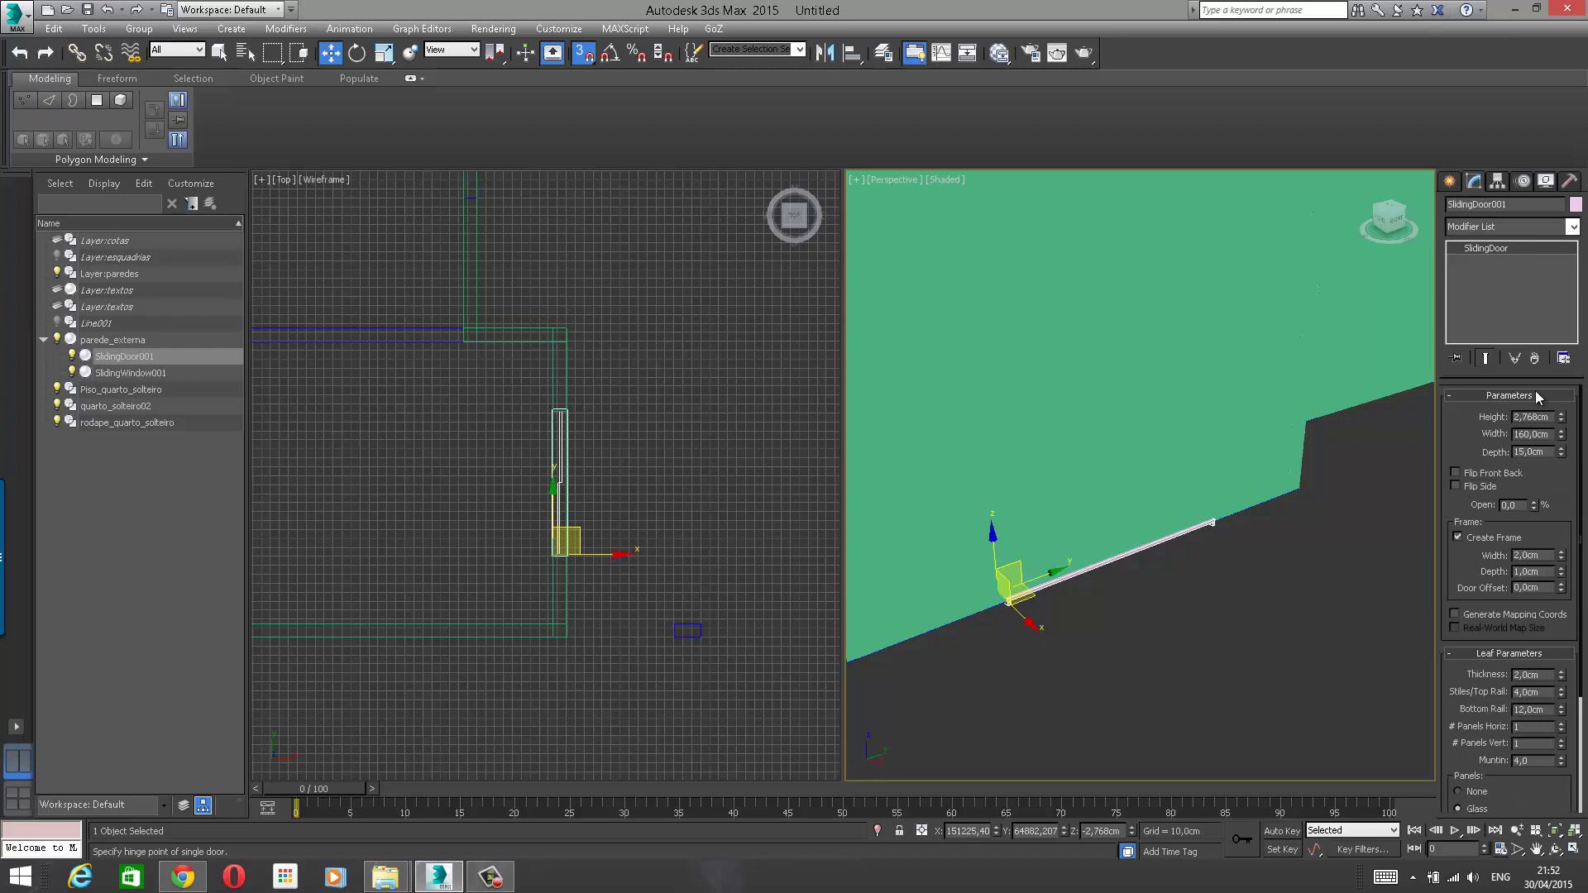
{"action": "double_click", "coordinate": [1538, 417]}
{"action": "type", "text": "1"}
{"action": "key", "text": "BackSpace"}
{"action": "type", "text": "210"}
{"action": "key", "text": "Return"}
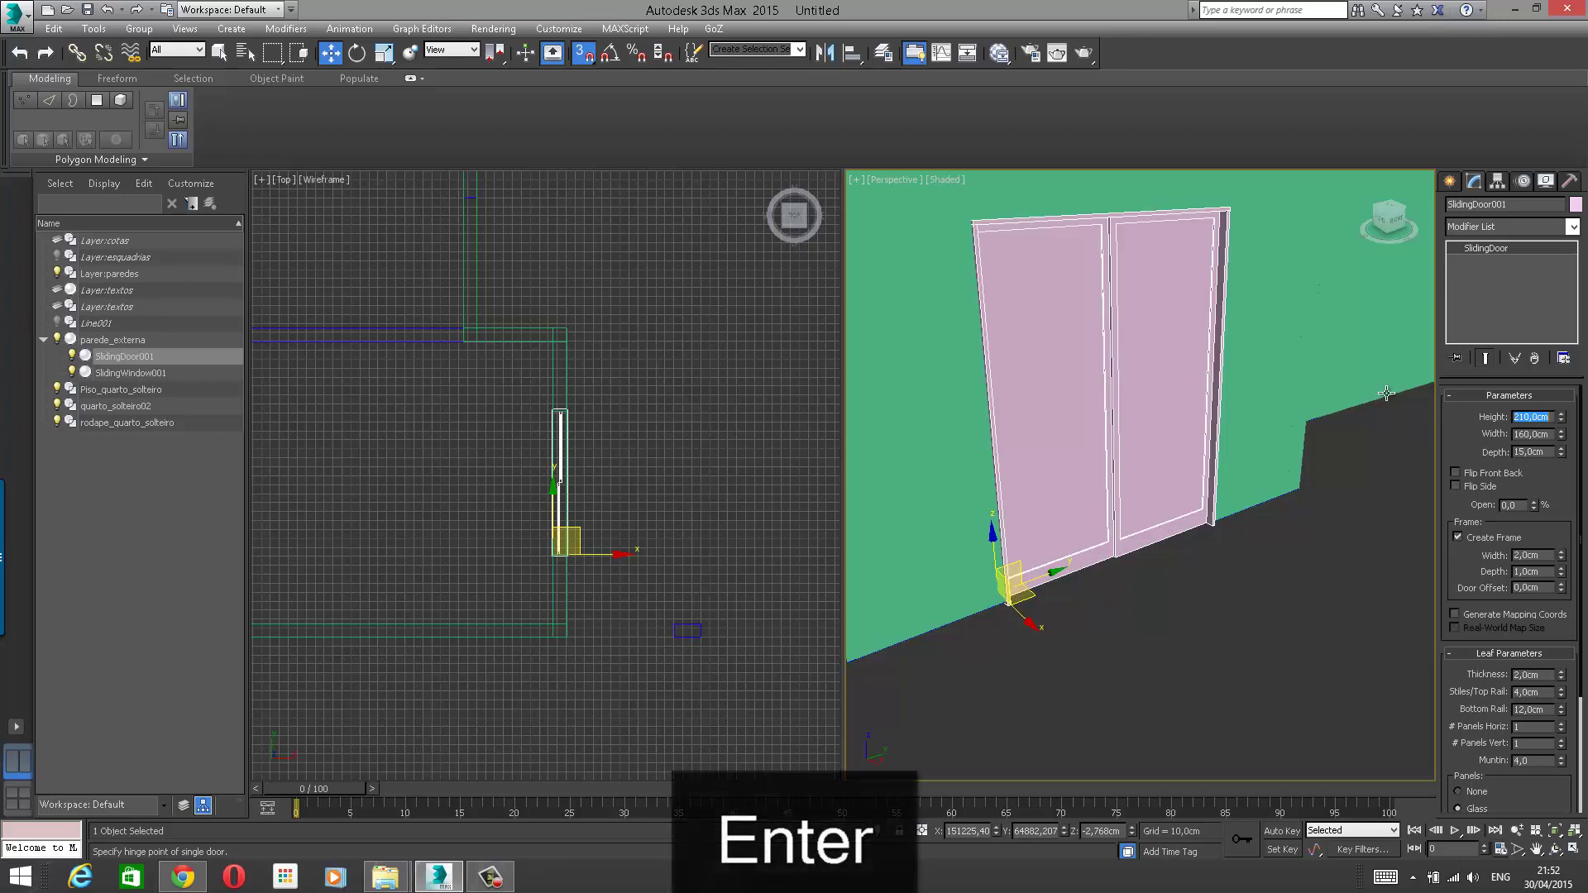
{"action": "middle_click_drag", "start_coordinate": [1216, 424], "coordinate": [1254, 470], "text": "alt"}
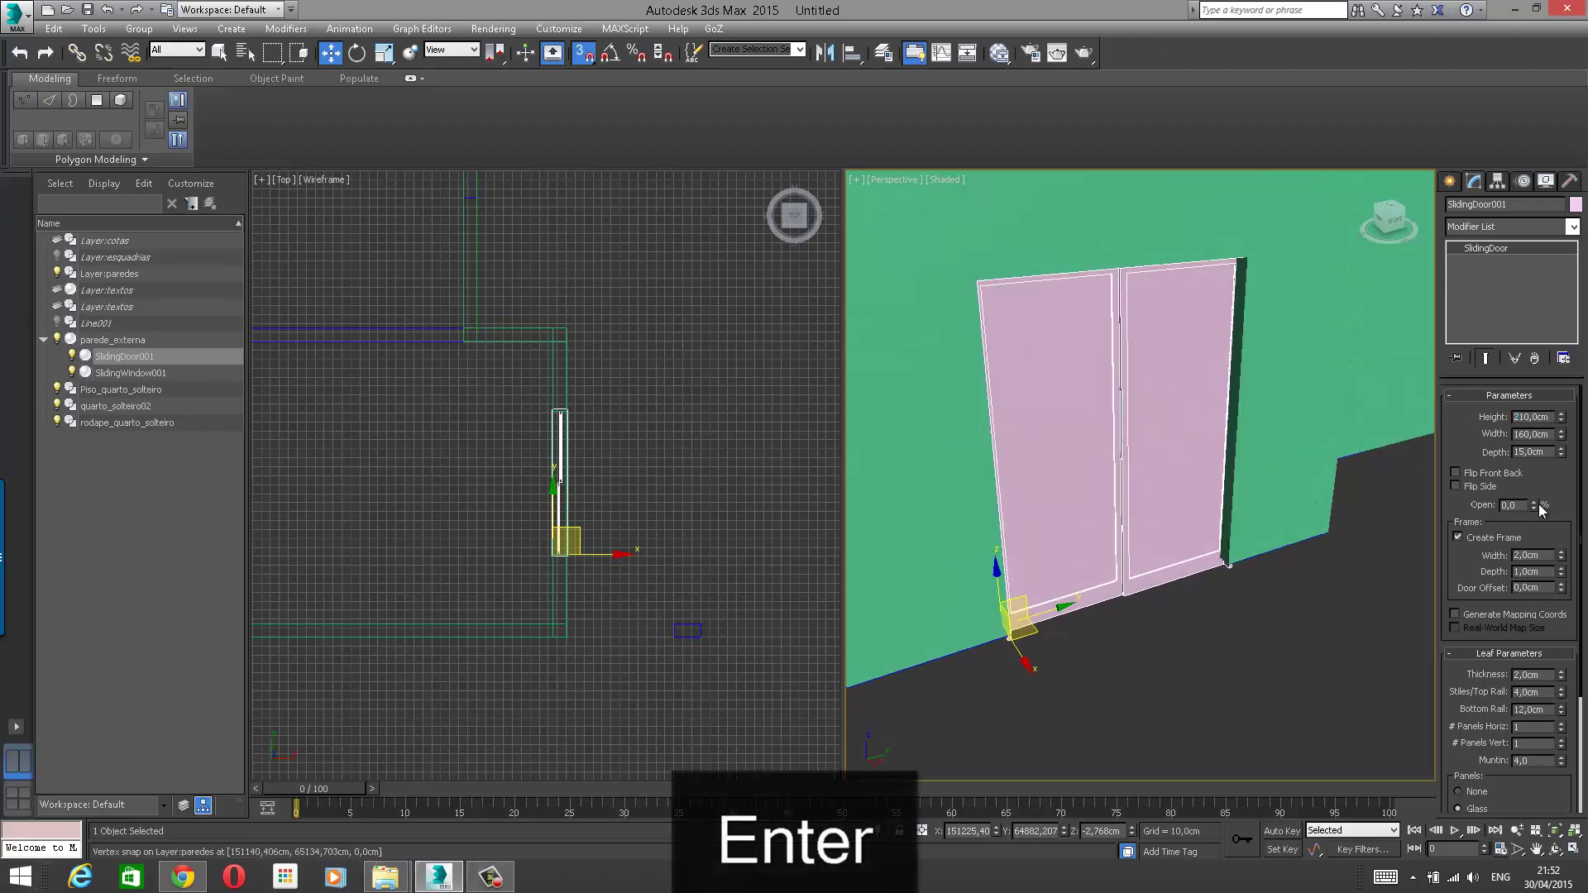
Step: Test the sliding door's opening in both directions and leave Flip Side enabled
{"action": "mouse_move", "coordinate": [1534, 505]}
{"action": "left_mouse_down"}
{"action": "mouse_move", "coordinate": [1523, 446]}
{"action": "mouse_move", "coordinate": [1518, 527]}
{"action": "left_mouse_up"}
{"action": "scroll", "coordinate": [1127, 476], "scroll_direction": "up", "scroll_amount": 5}
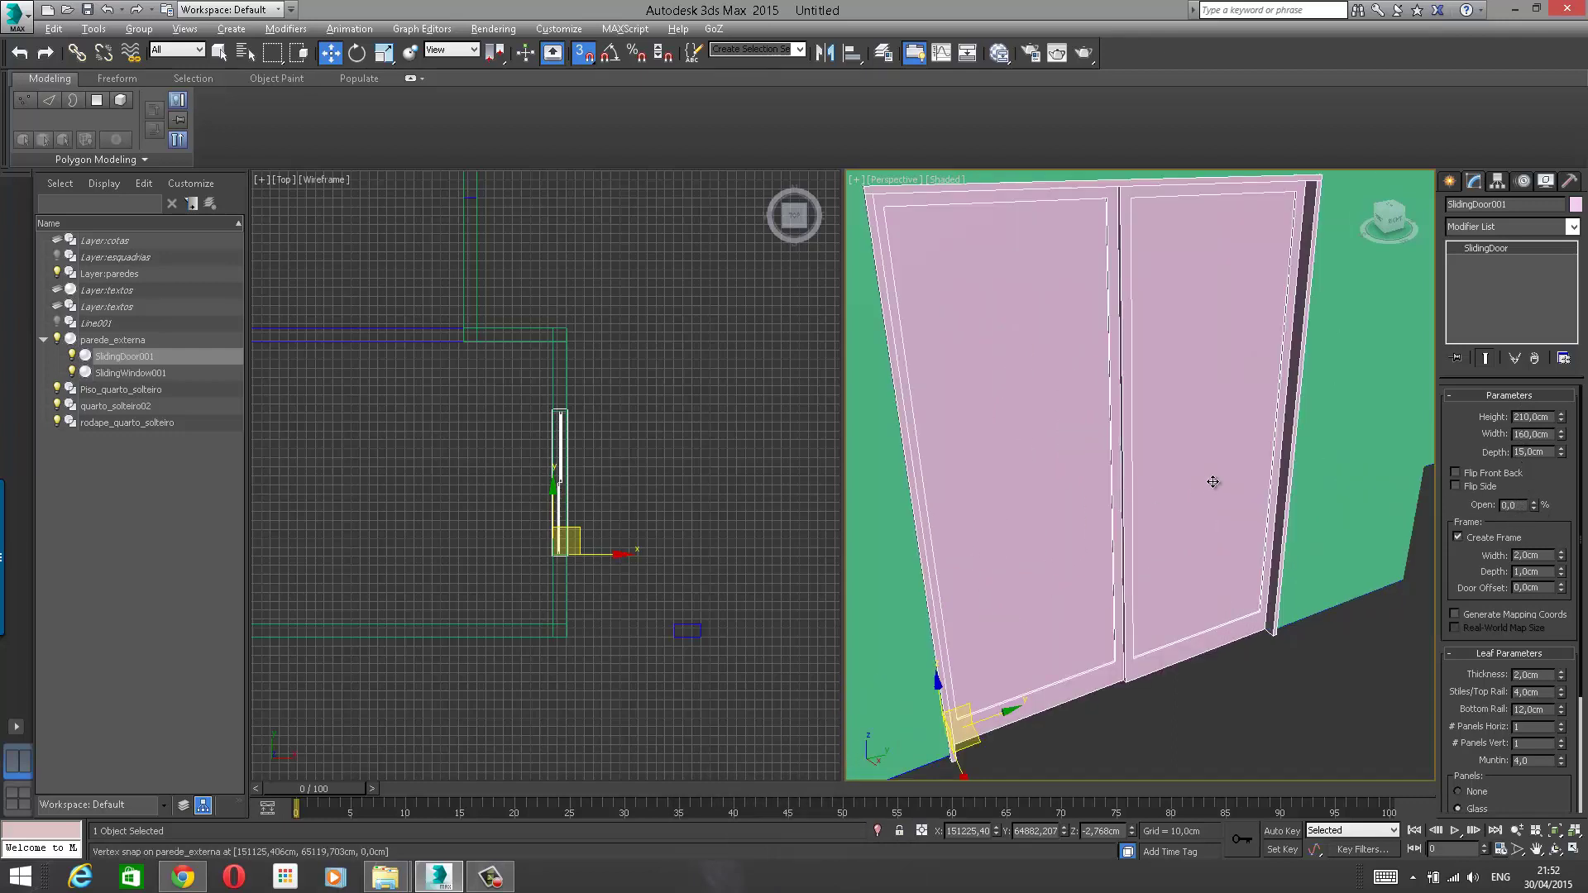
{"action": "left_click", "coordinate": [1474, 488]}
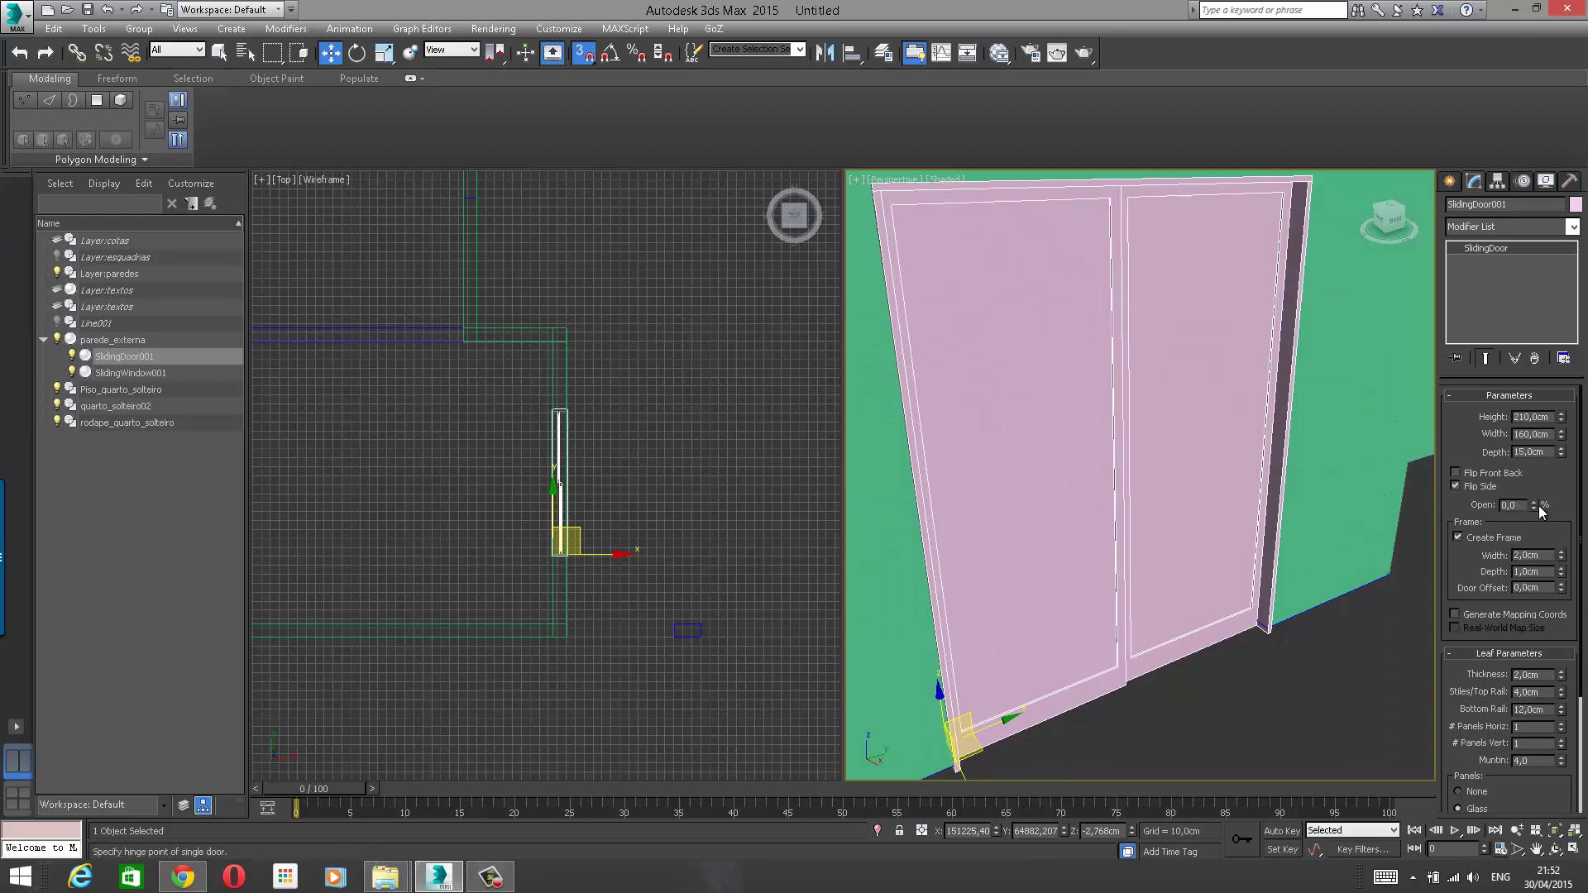
{"action": "mouse_move", "coordinate": [1534, 506]}
{"action": "left_mouse_down"}
{"action": "mouse_move", "coordinate": [1530, 420]}
{"action": "mouse_move", "coordinate": [1518, 528]}
{"action": "left_mouse_up"}
{"action": "left_click", "coordinate": [1457, 486]}
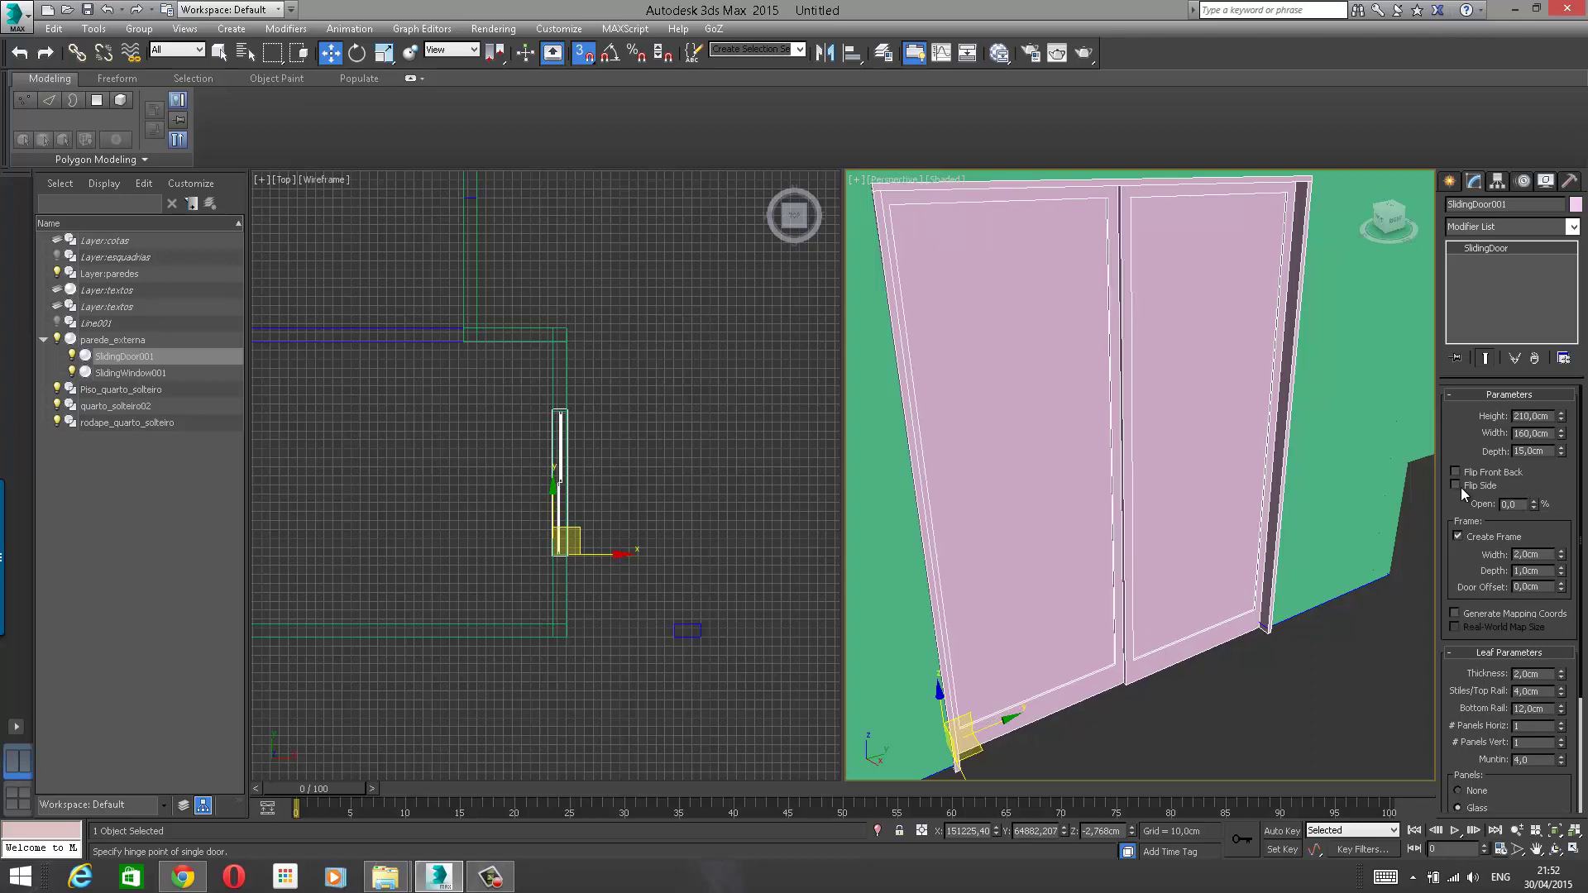
{"action": "left_click", "coordinate": [1457, 486]}
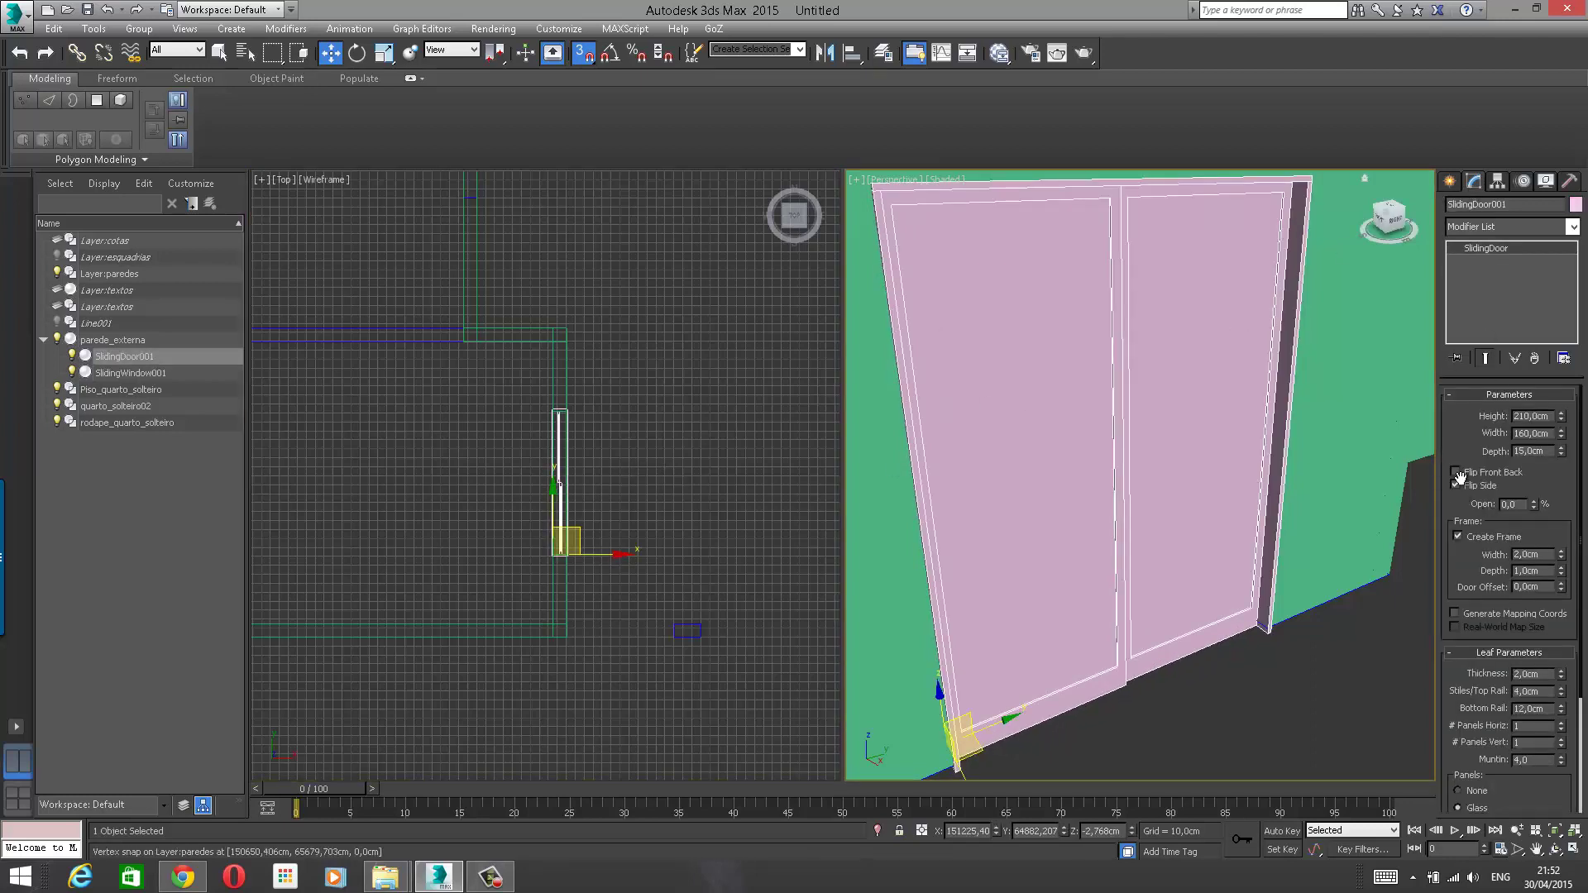
Step: Open the sliding door to 60%, enable Flip Front Back, and close the door back to 0%
{"action": "left_click_drag", "start_coordinate": [1534, 502], "coordinate": [1536, 453]}
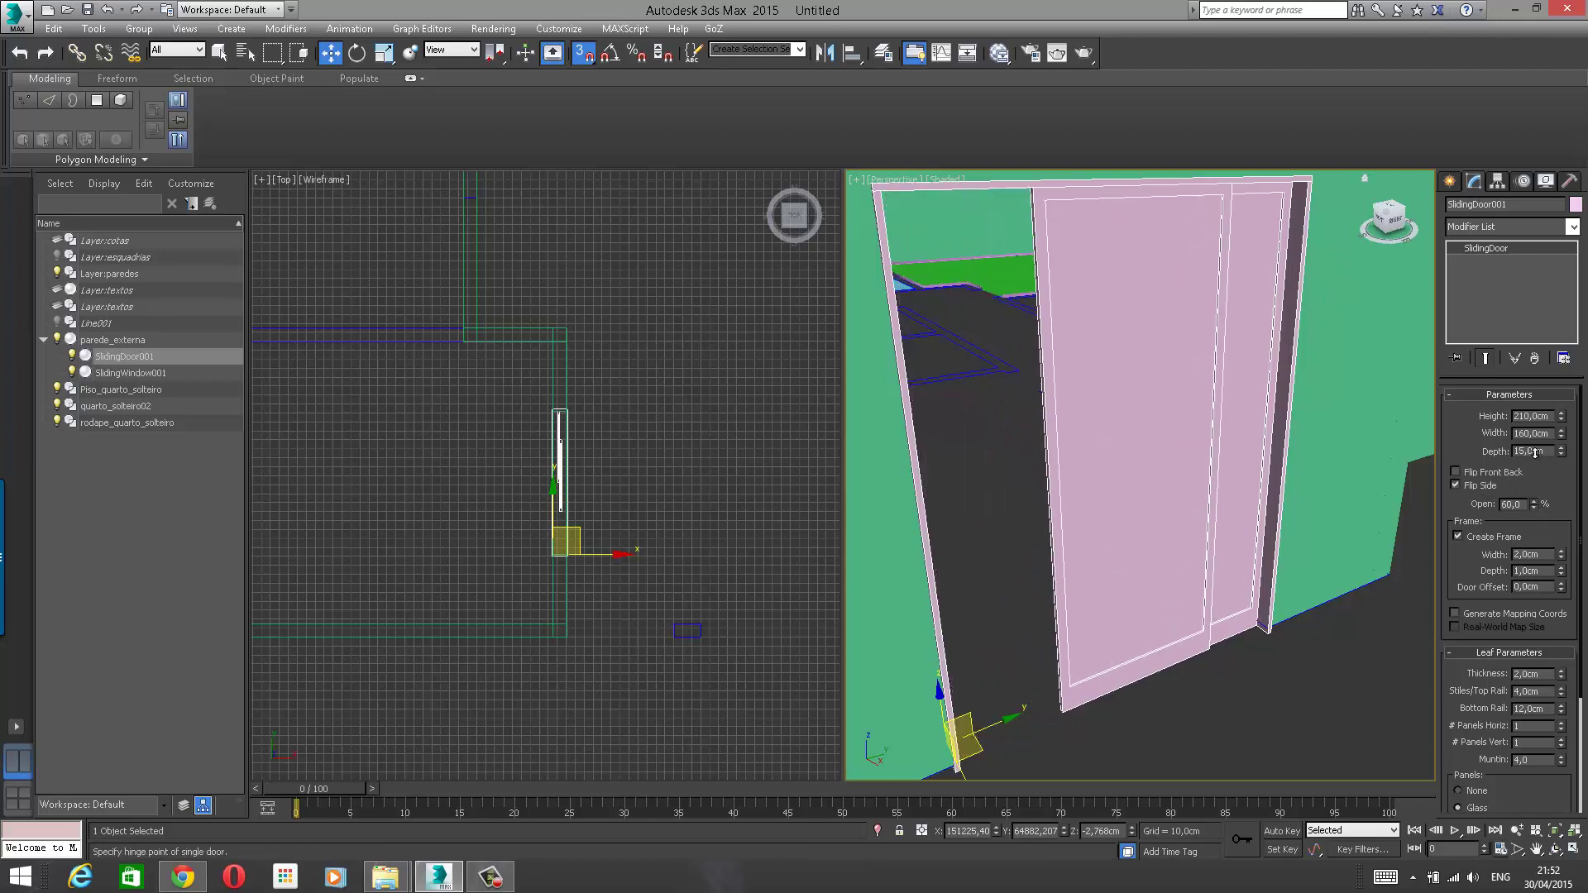
{"action": "left_click", "coordinate": [1484, 474]}
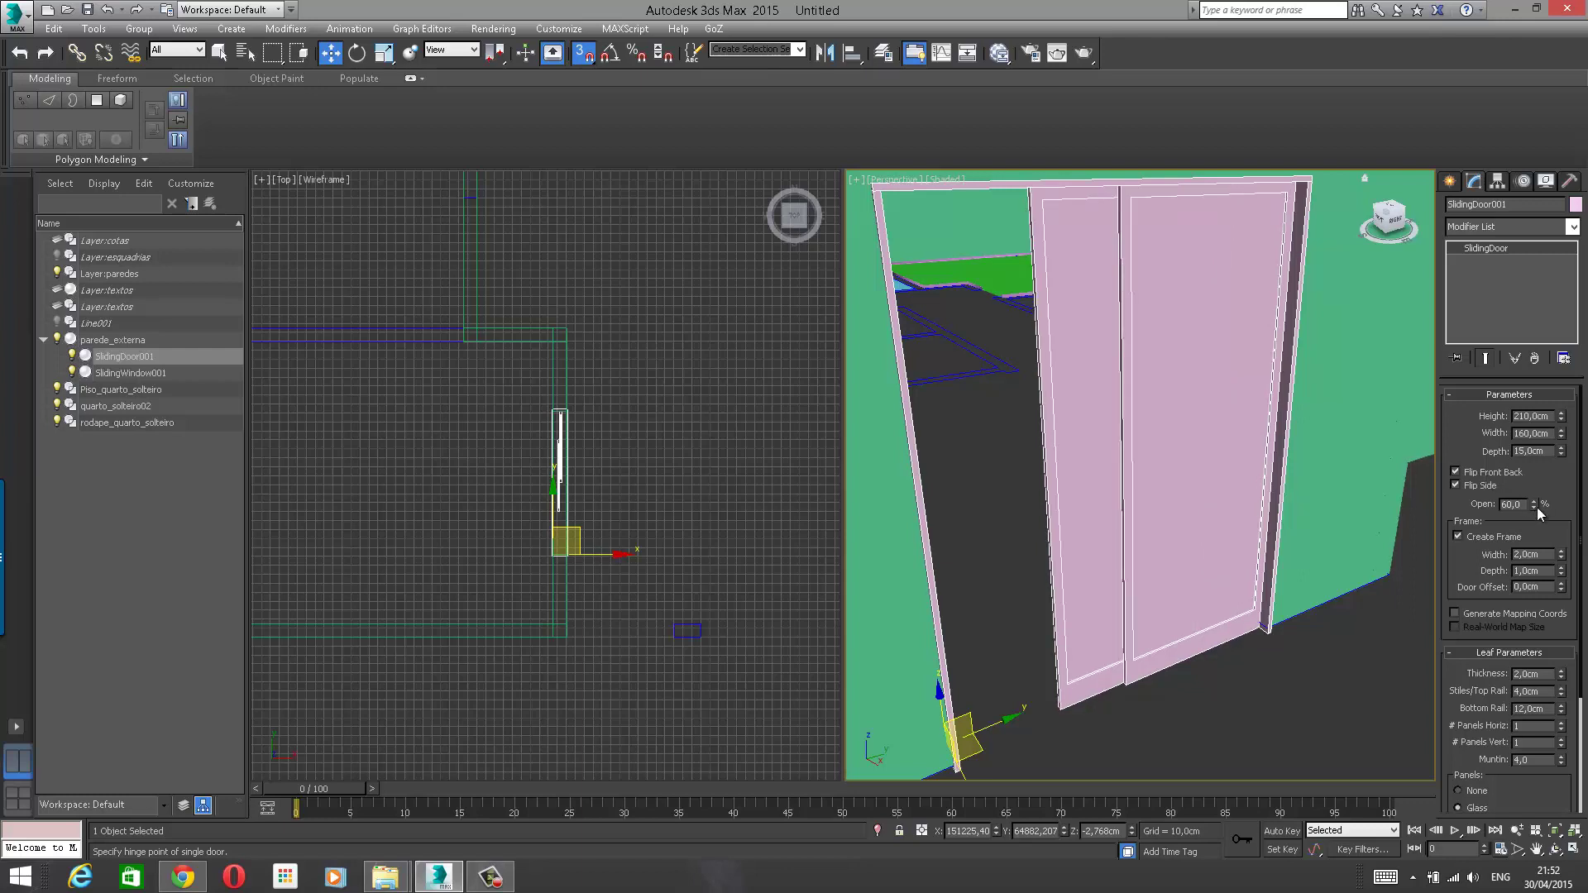
{"action": "left_click_drag", "start_coordinate": [1534, 504], "coordinate": [1511, 586]}
Step: Examine the external wall with its sliding door and sliding window in the Top and Perspective views
{"action": "middle_click_drag", "start_coordinate": [365, 556], "coordinate": [700, 556]}
{"action": "middle_click_drag", "start_coordinate": [277, 620], "coordinate": [547, 619]}
{"action": "middle_click_drag", "start_coordinate": [1031, 498], "coordinate": [1118, 513]}
{"action": "scroll", "coordinate": [1119, 512], "scroll_direction": "down", "scroll_amount": 6}
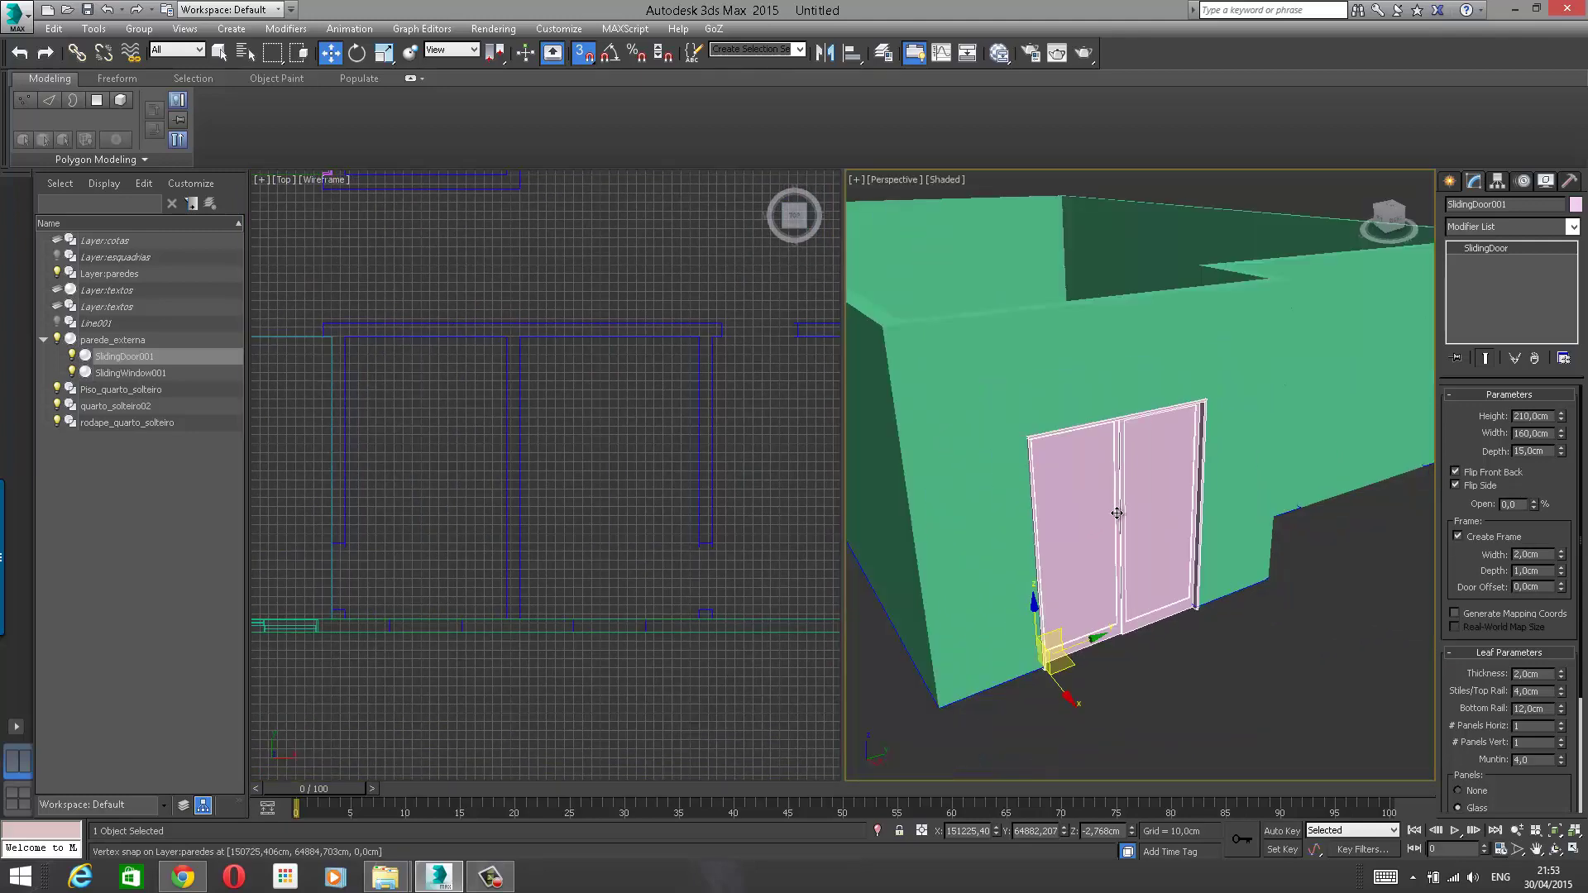
{"action": "middle_click_drag", "start_coordinate": [1022, 457], "coordinate": [1339, 546], "text": "alt"}
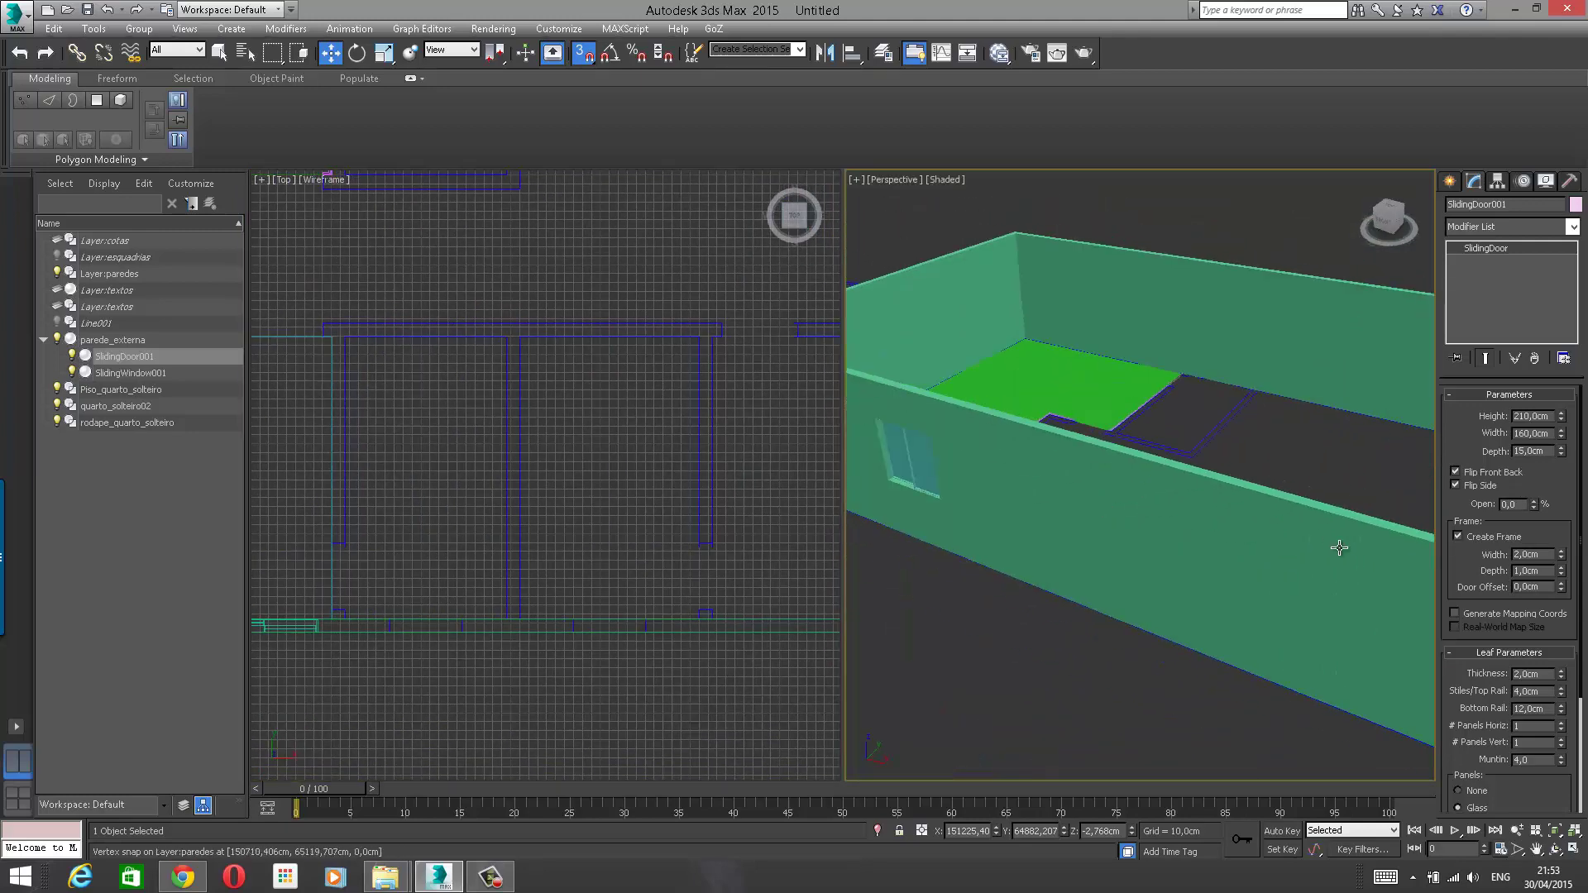
{"action": "scroll", "coordinate": [1059, 520], "scroll_direction": "up", "scroll_amount": 3}
{"action": "middle_click_drag", "start_coordinate": [951, 520], "coordinate": [1081, 557]}
{"action": "middle_click_drag", "start_coordinate": [1123, 504], "coordinate": [889, 456]}
{"action": "scroll", "coordinate": [1064, 454], "scroll_direction": "down", "scroll_amount": 5}
{"action": "middle_click_drag", "start_coordinate": [1211, 472], "coordinate": [1184, 488], "text": "alt"}
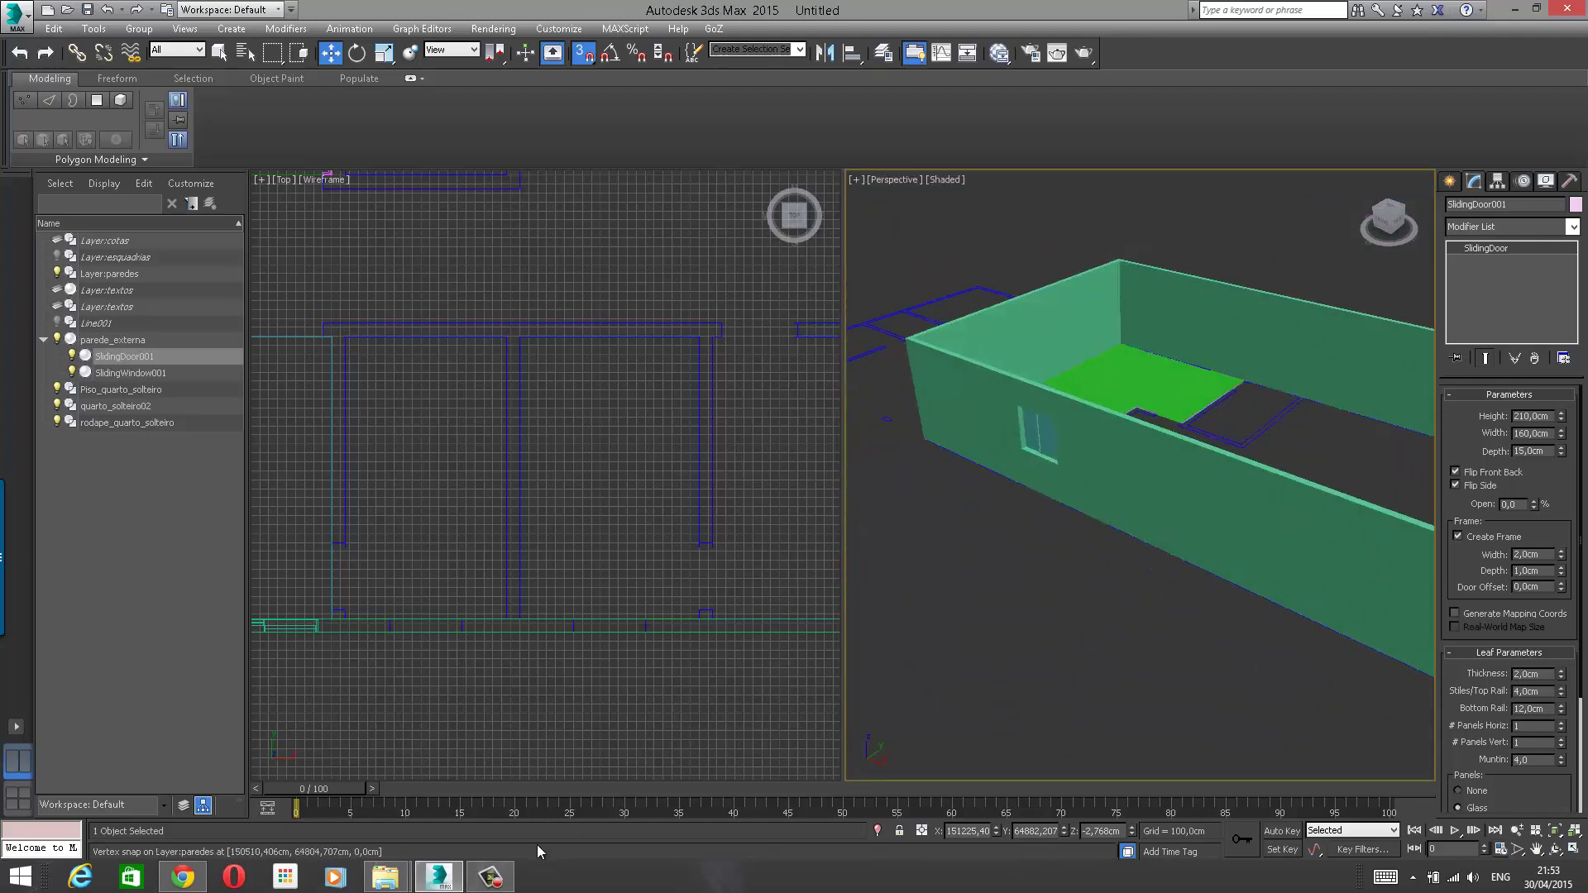
{"action": "left_click", "coordinate": [490, 876]}
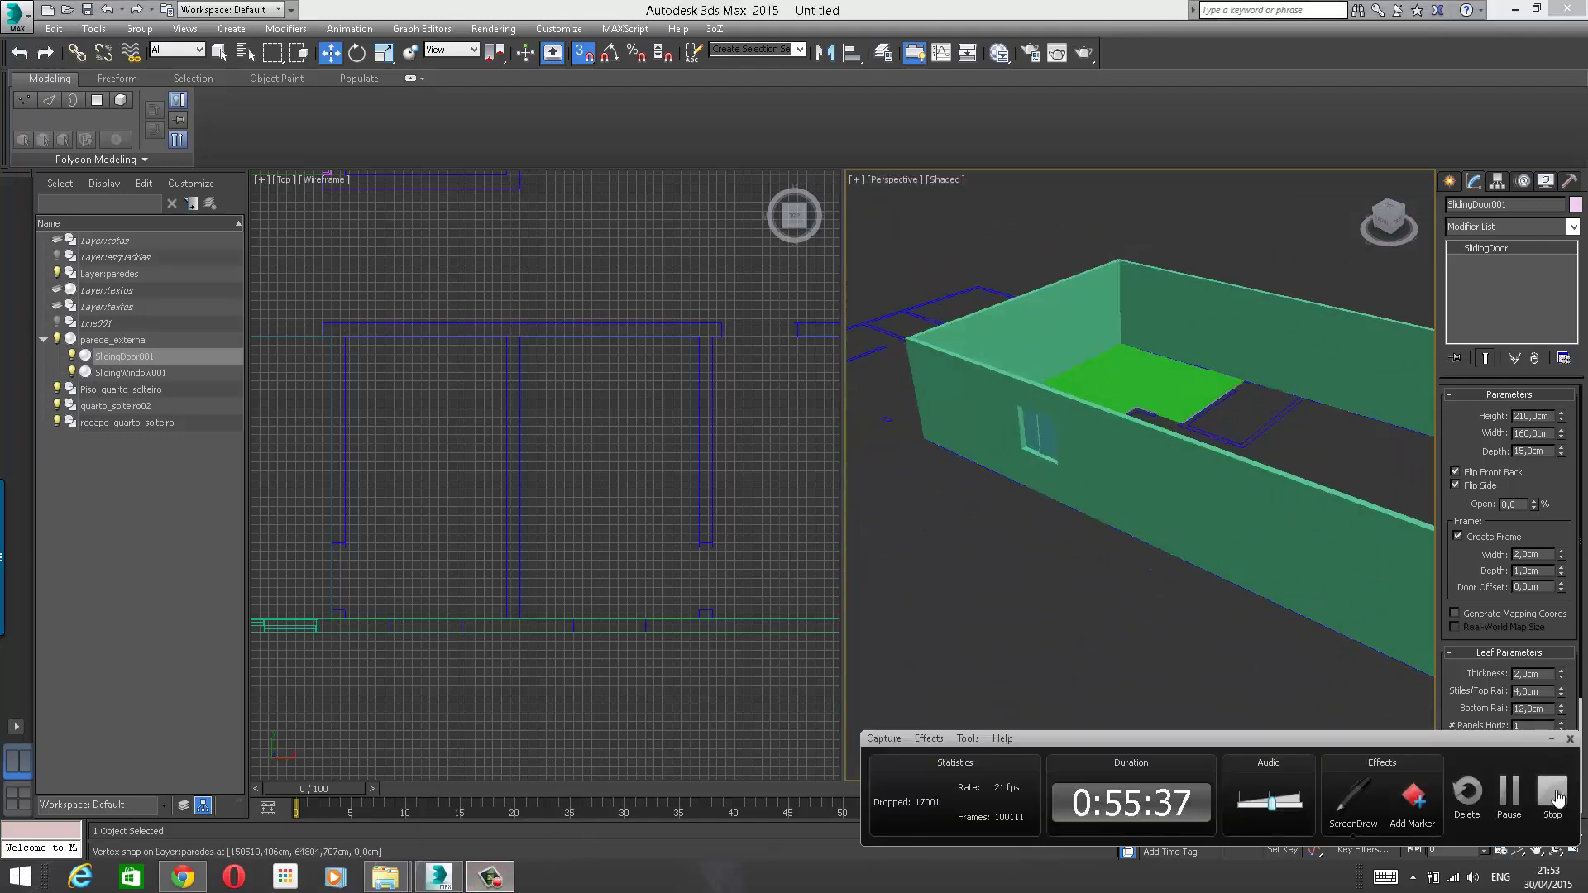